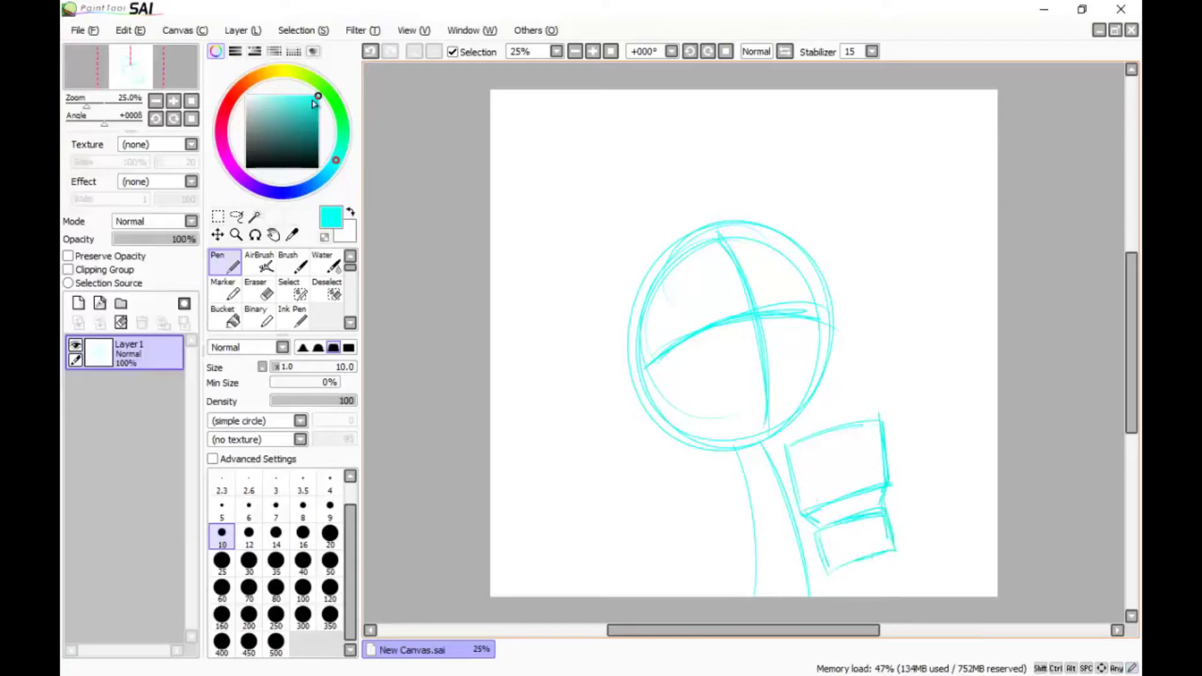
- Sketch the raised hand's oval palm and the curved tube arm beside the blocky skull head in cyan
mouse_move(852, 340)
mouse_down()
mouse_move(824, 418)
mouse_move(917, 398)
mouse_move(937, 354)
mouse_up()
drag(883, 489, 886, 575)
mouse_move(889, 431)
mouse_down()
mouse_move(874, 592)
mouse_move(863, 594)
mouse_up()
- Sketch a bow tie with a round knot and two wide wings across the neck
drag(755, 492, 690, 513)
mouse_move(699, 471)
mouse_down()
mouse_move(726, 469)
mouse_move(692, 505)
mouse_up()
mouse_move(687, 498)
mouse_down()
mouse_move(739, 493)
mouse_move(764, 528)
mouse_move(774, 493)
mouse_up()
drag(718, 568, 734, 590)
drag(764, 543, 740, 578)
drag(769, 499, 820, 430)
mouse_move(818, 438)
mouse_down()
mouse_move(818, 470)
mouse_move(785, 489)
mouse_up()
drag(839, 452, 839, 530)
drag(805, 545, 837, 533)
drag(776, 494, 773, 496)
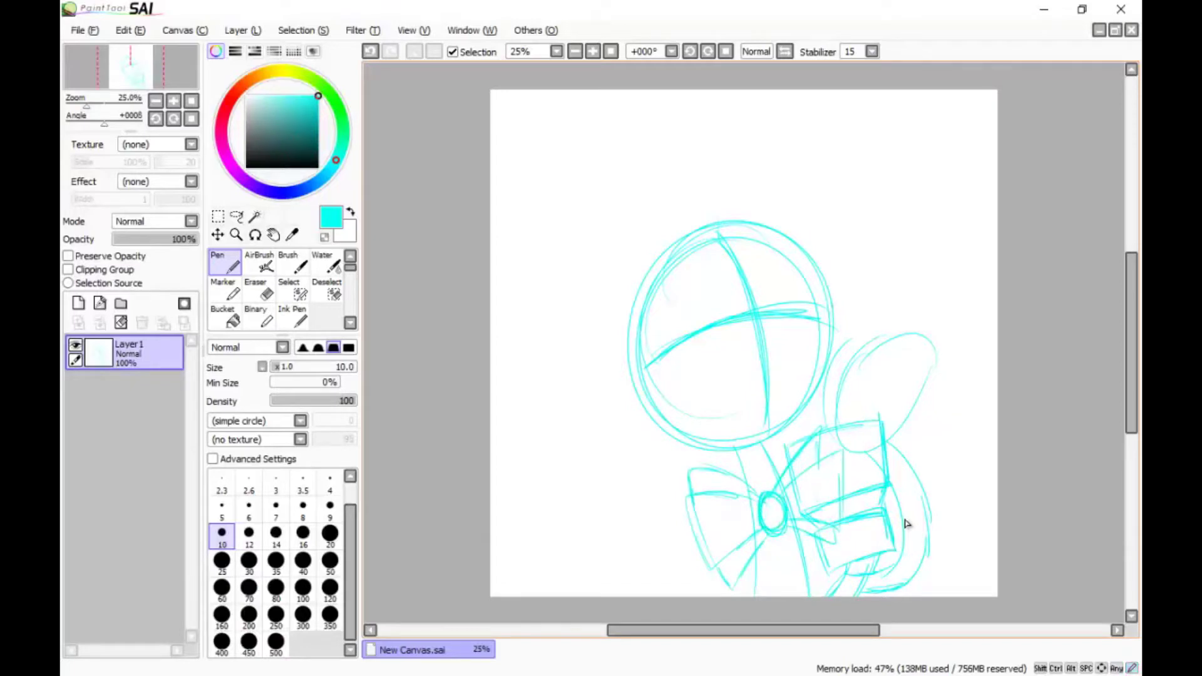
- Sketch rib lines on the neck and torso, and a hand with a raised finger at the canvas's lower edge
drag(752, 454, 775, 480)
mouse_move(762, 578)
mouse_down()
mouse_move(800, 561)
mouse_move(807, 588)
mouse_up()
drag(634, 592, 636, 543)
drag(643, 534, 671, 527)
drag(636, 569, 639, 512)
mouse_move(640, 539)
mouse_down()
mouse_move(680, 470)
mouse_move(672, 543)
mouse_move(708, 527)
mouse_up()
drag(680, 561, 727, 595)
mouse_move(637, 548)
mouse_down()
mouse_move(679, 575)
mouse_move(679, 596)
mouse_up()
drag(706, 596, 715, 587)
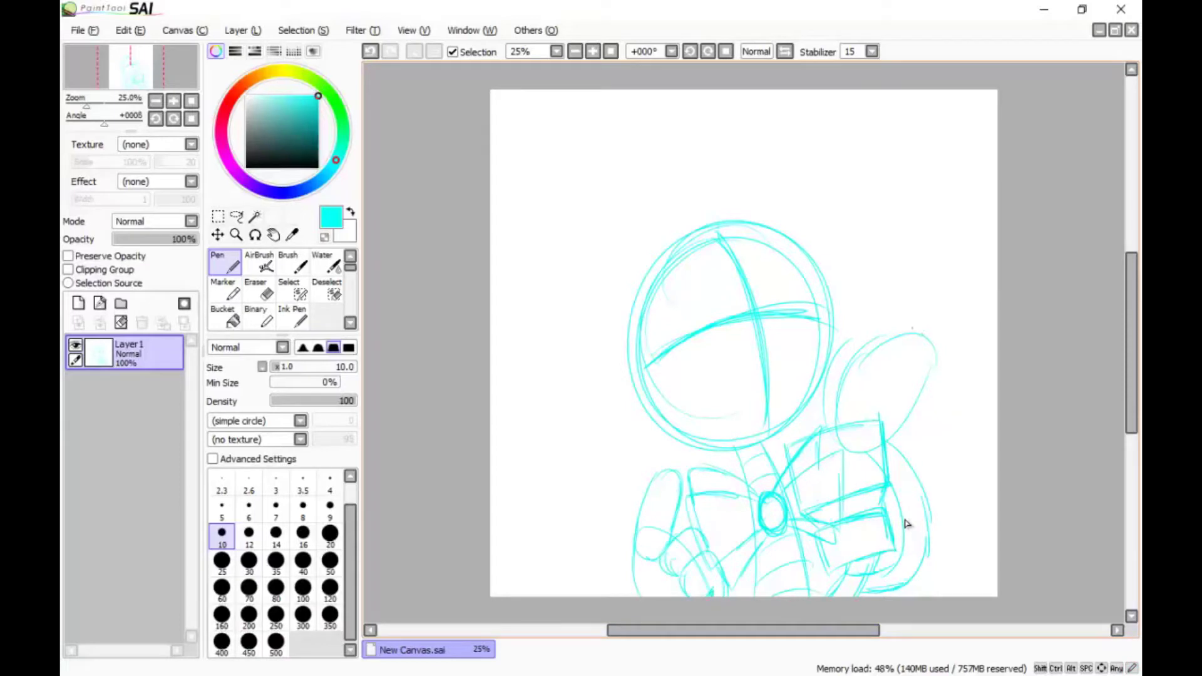
- Sketch the fingers, thumb and wrist details of the raised hand beside the head
drag(953, 364, 906, 415)
drag(930, 342, 958, 359)
mouse_move(896, 379)
mouse_down()
mouse_move(934, 346)
mouse_move(884, 395)
mouse_move(944, 344)
mouse_up()
mouse_move(883, 365)
mouse_down()
mouse_move(965, 314)
mouse_move(915, 402)
mouse_up()
mouse_move(850, 376)
mouse_down()
mouse_move(875, 448)
mouse_move(902, 312)
mouse_move(915, 317)
mouse_up()
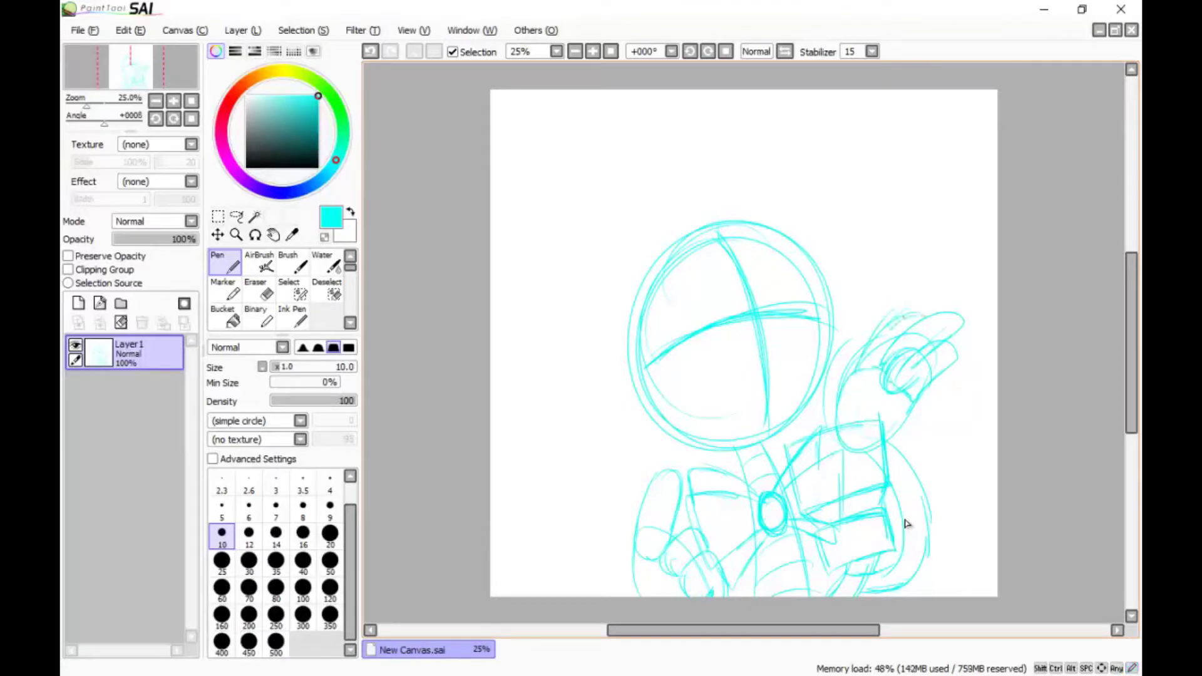
drag(875, 380, 869, 383)
mouse_move(861, 378)
mouse_down()
mouse_move(877, 377)
mouse_move(811, 419)
mouse_move(818, 396)
mouse_up()
mouse_move(881, 332)
mouse_down()
mouse_move(892, 349)
mouse_move(934, 326)
mouse_move(916, 320)
mouse_up()
drag(877, 347, 924, 342)
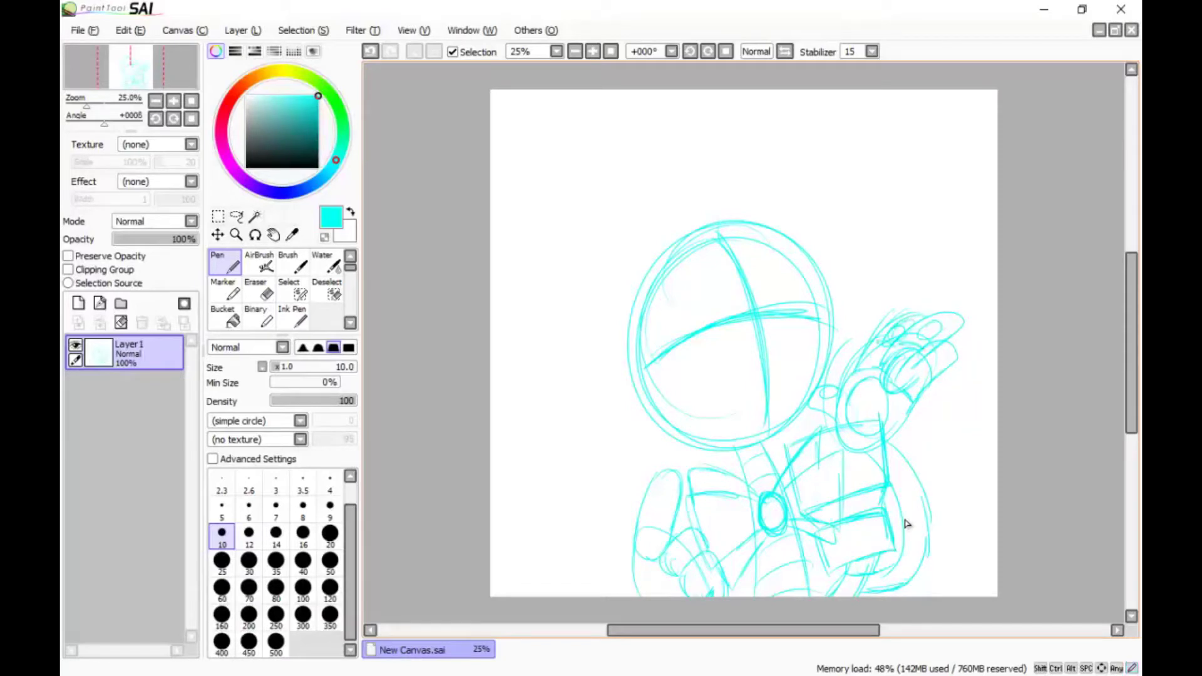
- Sketch the blocky skull head's two round eyes and its rows of teeth
drag(833, 450, 794, 492)
drag(794, 492, 840, 469)
drag(832, 424, 844, 494)
drag(864, 442, 863, 443)
drag(823, 529, 889, 516)
mouse_move(831, 560)
mouse_down()
mouse_move(892, 543)
mouse_move(821, 553)
mouse_up()
mouse_move(825, 554)
mouse_down()
mouse_move(845, 539)
mouse_move(840, 560)
mouse_up()
drag(830, 551, 840, 561)
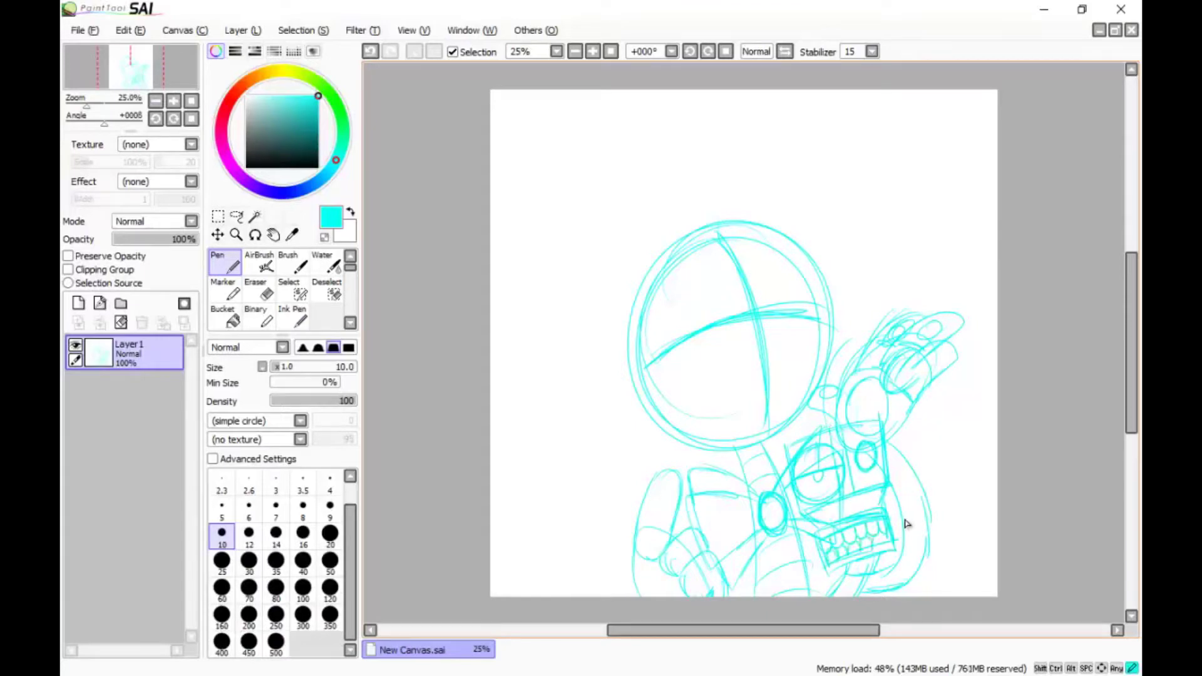
- Sketch the main head's cheek point, brow curve, muzzle, nose and lower jaw, and undo the last stray strokes
drag(663, 257, 630, 376)
mouse_move(636, 302)
mouse_down()
mouse_move(651, 412)
mouse_move(702, 450)
mouse_up()
mouse_move(695, 233)
mouse_down()
mouse_move(800, 305)
mouse_move(836, 351)
mouse_move(798, 418)
mouse_up()
mouse_move(786, 327)
mouse_down()
mouse_move(719, 373)
mouse_move(820, 326)
mouse_move(771, 390)
mouse_up()
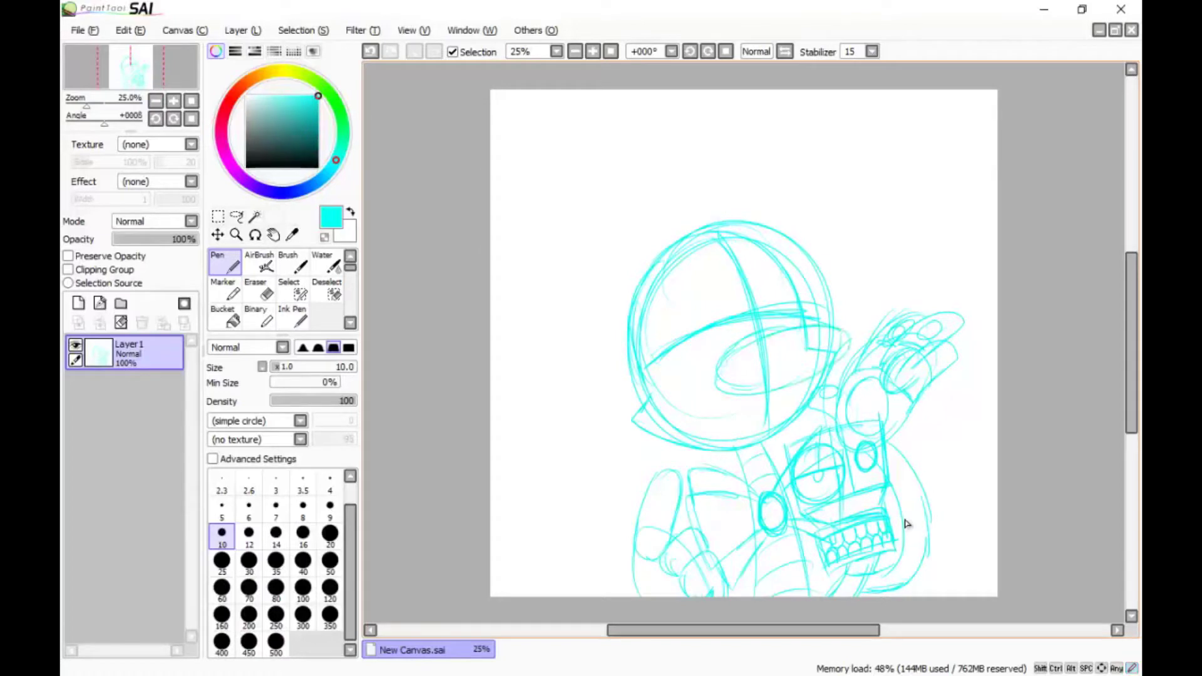
drag(815, 327, 842, 344)
mouse_move(735, 393)
mouse_down()
mouse_move(714, 374)
mouse_move(792, 457)
mouse_move(817, 438)
mouse_up()
drag(780, 391, 826, 441)
key(ctrl+z)
key(ctrl+z)
key(ctrl+z)
key(ctrl+z)
key(ctrl+z)
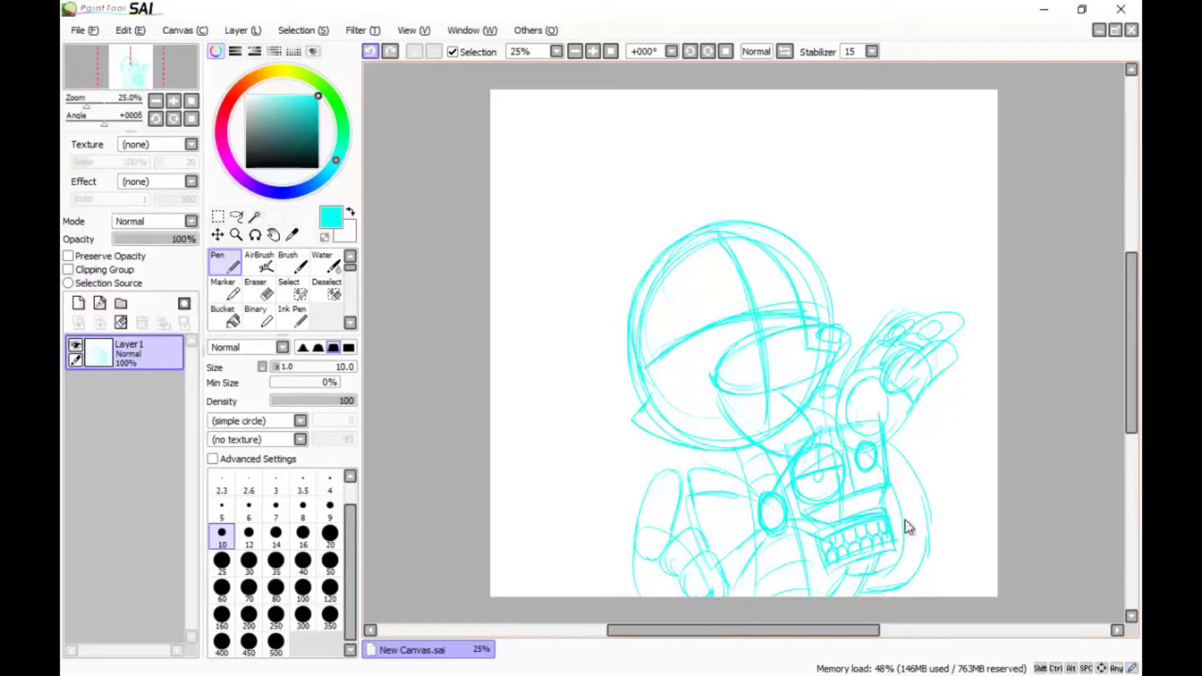
- Sketch the open mouth and a small heart with a trailing line above the raised hand
mouse_move(717, 392)
mouse_down()
mouse_move(761, 424)
mouse_move(826, 403)
mouse_move(845, 382)
mouse_up()
drag(876, 278, 864, 324)
drag(892, 257, 917, 228)
- Sketch two pointed ears with inner ear shapes and a spiky hair tuft on top of the head
mouse_move(679, 310)
mouse_down()
mouse_move(579, 199)
mouse_move(629, 310)
mouse_up()
mouse_move(589, 209)
mouse_down()
mouse_move(655, 260)
mouse_move(698, 164)
mouse_up()
drag(720, 210, 765, 185)
mouse_move(648, 213)
mouse_down()
mouse_move(683, 207)
mouse_move(701, 161)
mouse_up()
drag(711, 213, 786, 151)
mouse_move(739, 191)
mouse_down()
mouse_move(779, 148)
mouse_move(783, 235)
mouse_move(793, 157)
mouse_up()
drag(758, 231, 792, 191)
- Sketch the face's tall eye shapes with one closed in a wink, plus a round cheek spot
mouse_move(740, 310)
mouse_down()
mouse_move(683, 332)
mouse_move(705, 383)
mouse_up()
mouse_move(739, 292)
mouse_down()
mouse_move(742, 246)
mouse_move(789, 282)
mouse_up()
drag(736, 312, 700, 346)
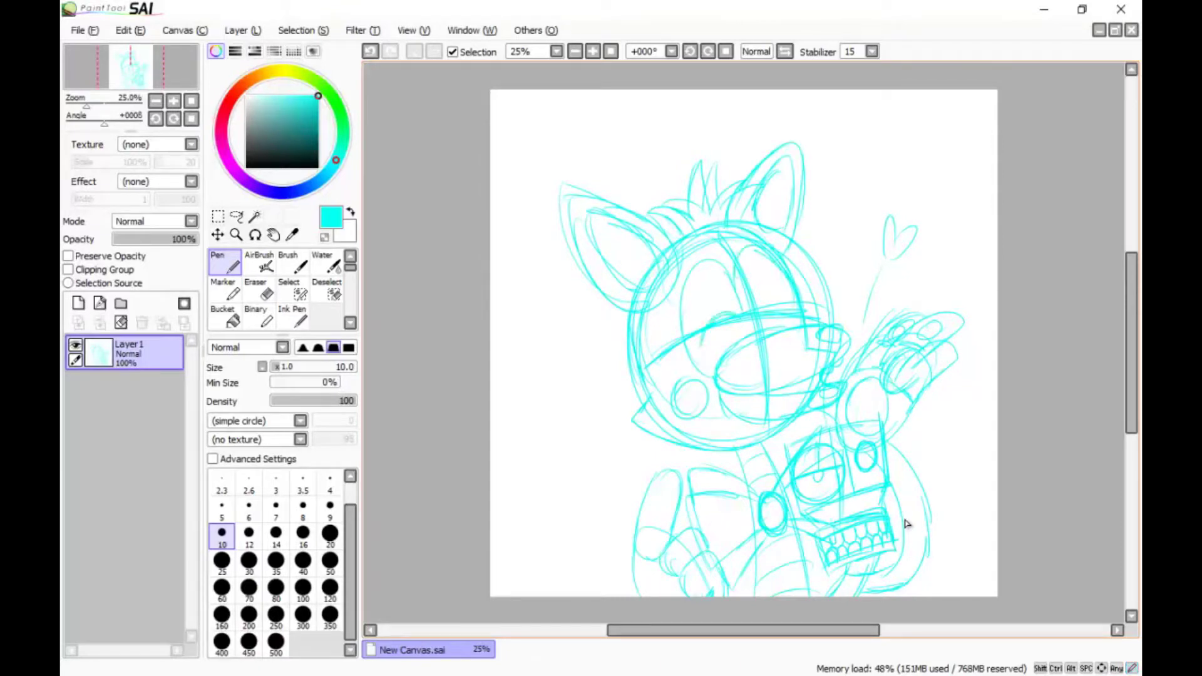
drag(748, 264, 756, 322)
- Sketch a large oval prop with a handle and refine the fingers gripping it
mouse_move(553, 443)
mouse_down()
mouse_move(598, 520)
mouse_move(626, 501)
mouse_move(655, 539)
mouse_up()
drag(532, 470, 620, 438)
drag(629, 495, 539, 511)
mouse_move(531, 433)
mouse_down()
mouse_move(540, 506)
mouse_move(604, 595)
mouse_up()
drag(543, 471, 592, 525)
mouse_move(530, 442)
mouse_down()
mouse_move(637, 559)
mouse_move(623, 595)
mouse_up()
drag(687, 521, 687, 543)
drag(642, 501, 688, 519)
mouse_move(658, 595)
mouse_down()
mouse_move(680, 550)
mouse_move(711, 573)
mouse_up()
drag(651, 565, 656, 596)
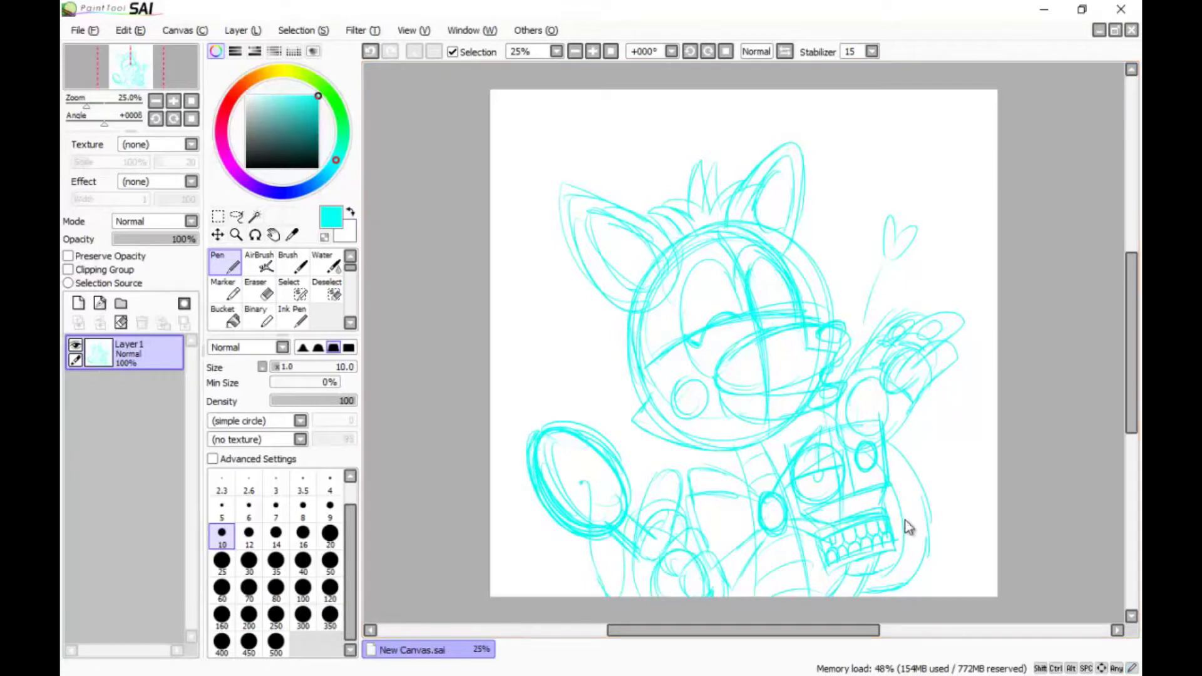
- Switch to a black size 30 pen with stabilizer S-7 and ink the blocky skull head's outline
click(249, 561)
click(246, 168)
mouse_move(786, 446)
mouse_down()
mouse_move(814, 528)
mouse_move(892, 550)
mouse_move(834, 598)
mouse_move(880, 421)
mouse_move(888, 474)
mouse_up()
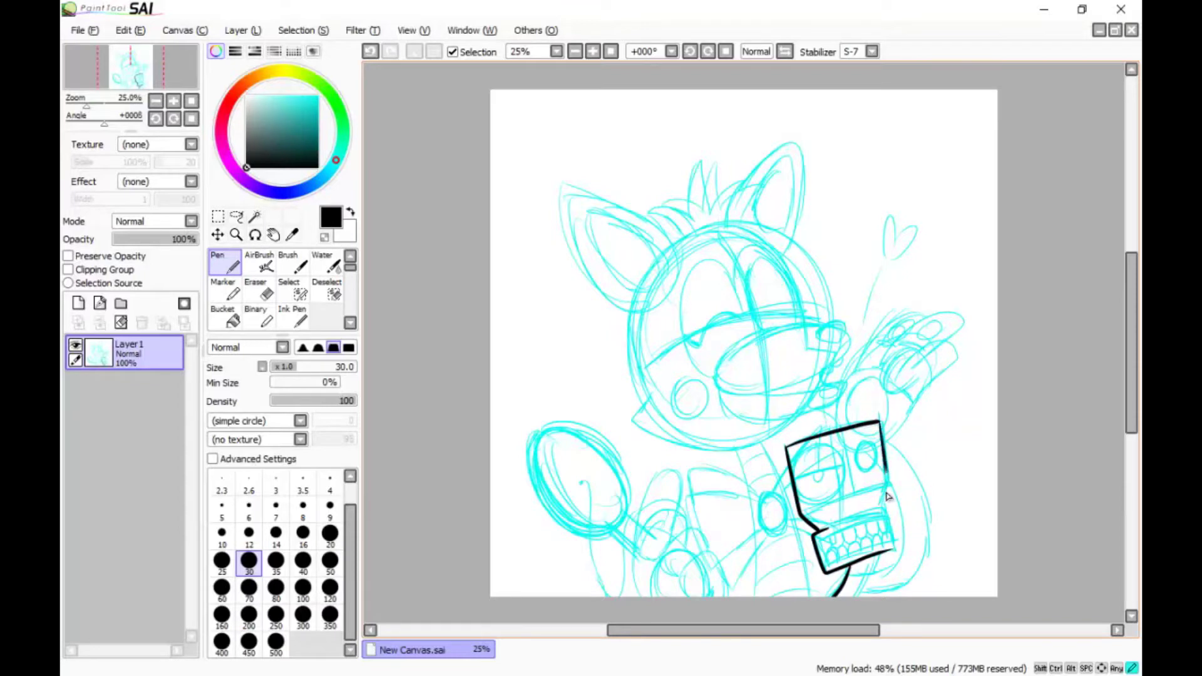
- Ink the near ear's outer edge, the cheek and jaw outline, and the bow tie's round knot
mouse_move(562, 186)
mouse_down()
mouse_move(595, 288)
mouse_move(677, 266)
mouse_up()
mouse_move(634, 316)
mouse_down()
mouse_move(652, 395)
mouse_move(746, 452)
mouse_move(767, 444)
mouse_up()
drag(775, 494, 775, 496)
- Ink the hand with the raised finger, the curved line beside it and the oval prop's outer edge
mouse_move(636, 596)
mouse_down()
mouse_move(684, 510)
mouse_move(679, 560)
mouse_move(727, 551)
mouse_move(732, 598)
mouse_up()
mouse_move(712, 545)
mouse_down()
mouse_move(720, 593)
mouse_move(663, 580)
mouse_move(693, 554)
mouse_up()
drag(682, 582, 709, 596)
mouse_move(624, 598)
mouse_down()
mouse_move(645, 511)
mouse_move(583, 470)
mouse_up()
mouse_move(560, 425)
mouse_down()
mouse_move(534, 508)
mouse_move(625, 544)
mouse_up()
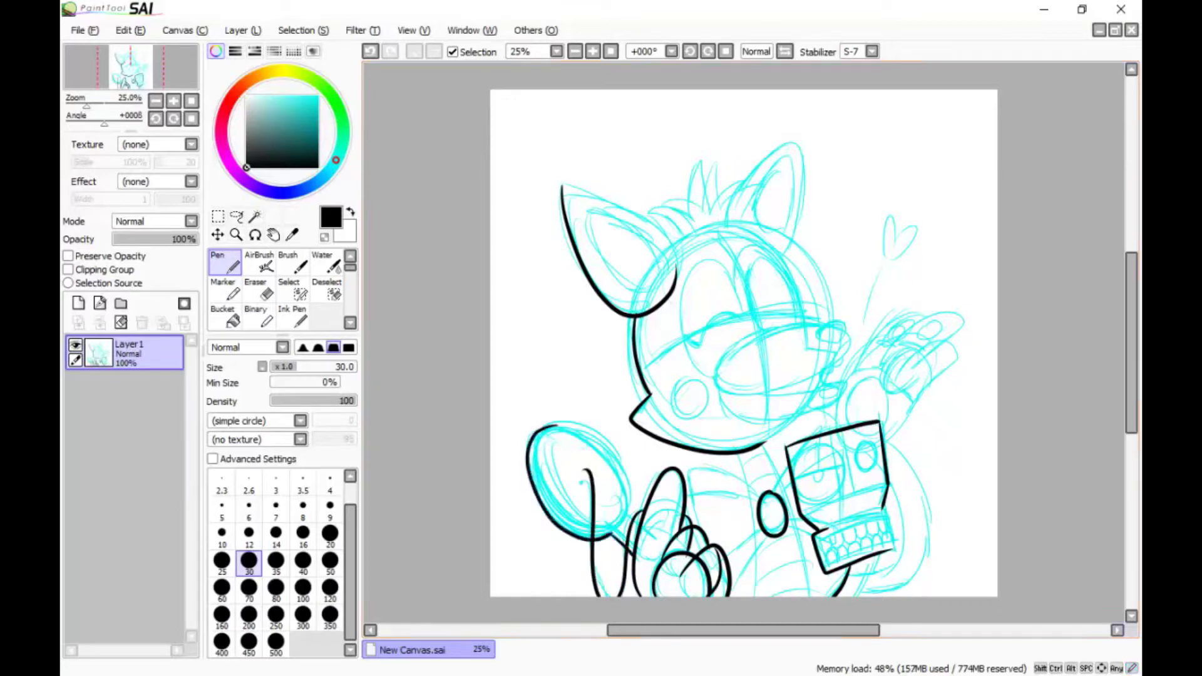
- Ink the bow tie's near wing, the neck and torso edges, and the tip of the nose
mouse_move(686, 497)
mouse_down()
mouse_move(744, 492)
mouse_move(727, 475)
mouse_move(761, 495)
mouse_up()
drag(730, 592, 765, 537)
drag(739, 452, 749, 482)
drag(759, 548, 760, 599)
mouse_move(817, 338)
mouse_down()
mouse_move(841, 321)
mouse_move(847, 341)
mouse_up()
- Ink the floating heart and its trailing line
mouse_move(883, 215)
mouse_down()
mouse_move(886, 259)
mouse_move(925, 237)
mouse_move(884, 261)
mouse_move(863, 331)
mouse_up()
key(ctrl+z)
key(ctrl+y)
- Ink the rest of the chin, the near ear's upper edge and the hair tuft, undoing unsatisfactory strokes
drag(759, 446, 806, 412)
mouse_move(562, 185)
mouse_down()
mouse_move(657, 219)
mouse_move(638, 214)
mouse_move(679, 291)
mouse_move(567, 221)
mouse_move(675, 285)
mouse_move(650, 212)
mouse_move(685, 233)
mouse_move(711, 207)
mouse_up()
key(ctrl+z)
key(ctrl+z)
key(ctrl+z)
drag(711, 201, 745, 182)
drag(725, 227, 743, 207)
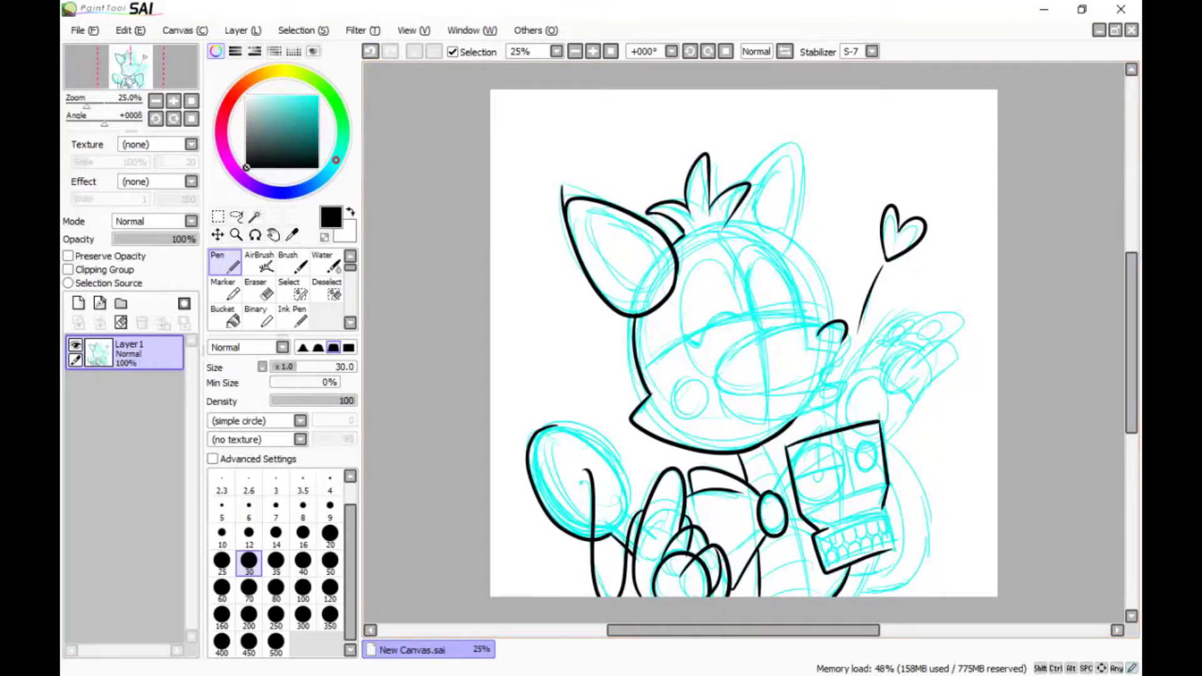
- Reduce the pen to size 20 and ink the nose, open mouth and muzzle
key(bracketleft)
key(bracketleft)
mouse_move(850, 334)
mouse_down()
mouse_move(823, 375)
mouse_move(842, 394)
mouse_up()
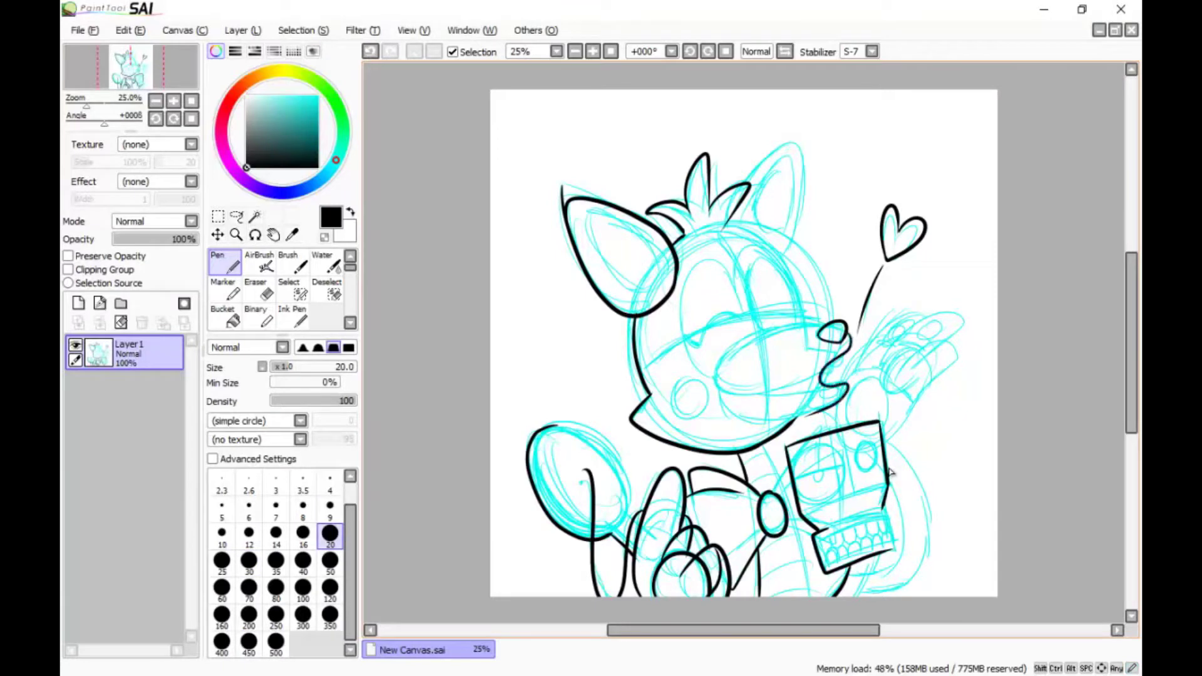
mouse_move(824, 324)
mouse_down()
mouse_move(717, 401)
mouse_move(817, 411)
mouse_up()
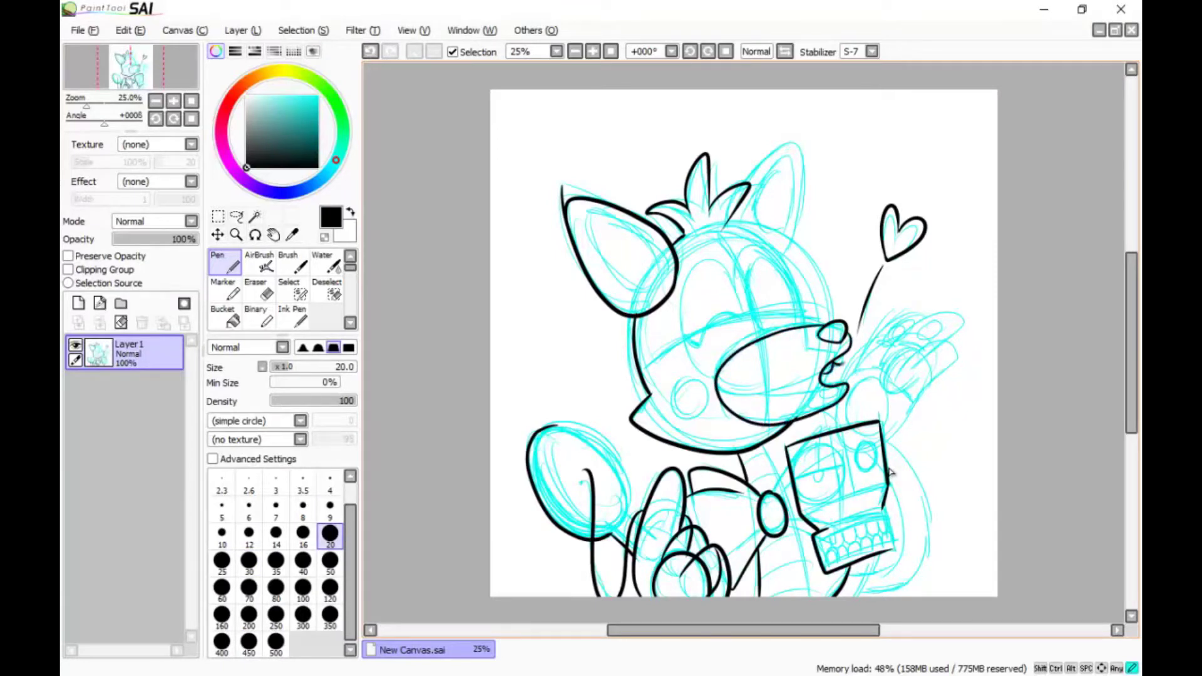
- Ink the skull's jaw box, the raised palm with its thumb, and the bow tie's remaining edges
mouse_move(819, 530)
mouse_down()
mouse_move(893, 509)
mouse_move(864, 598)
mouse_up()
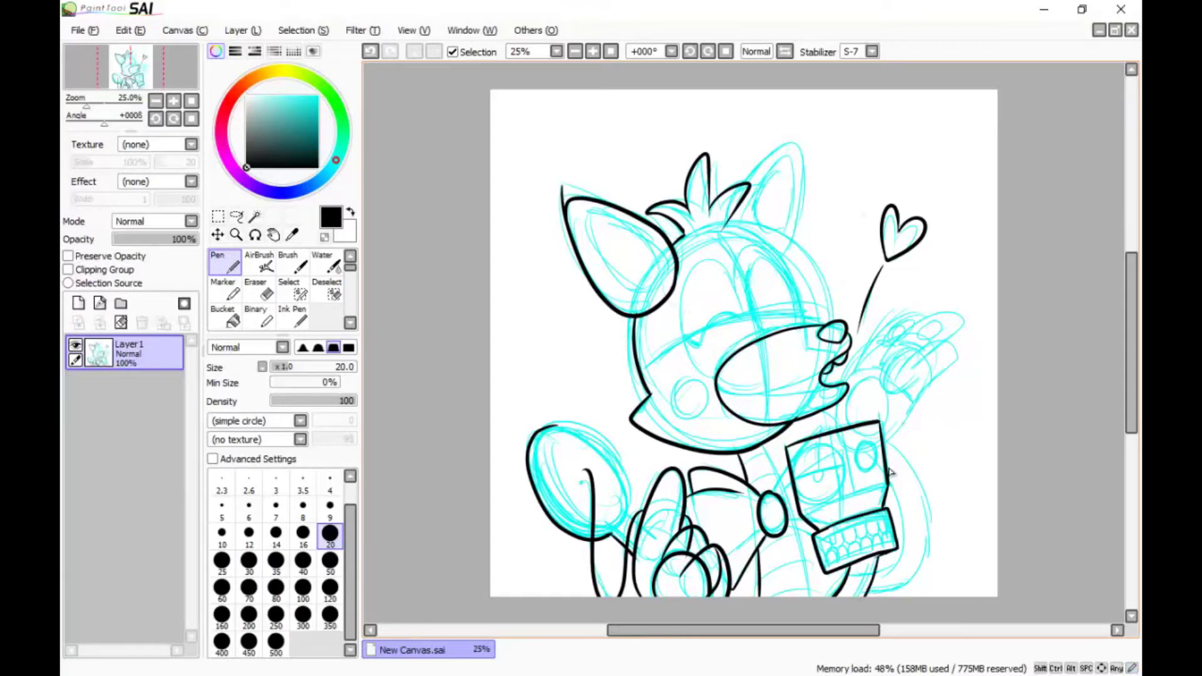
mouse_move(885, 448)
mouse_down()
mouse_move(927, 354)
mouse_move(926, 371)
mouse_move(844, 384)
mouse_move(836, 439)
mouse_up()
drag(719, 489, 728, 559)
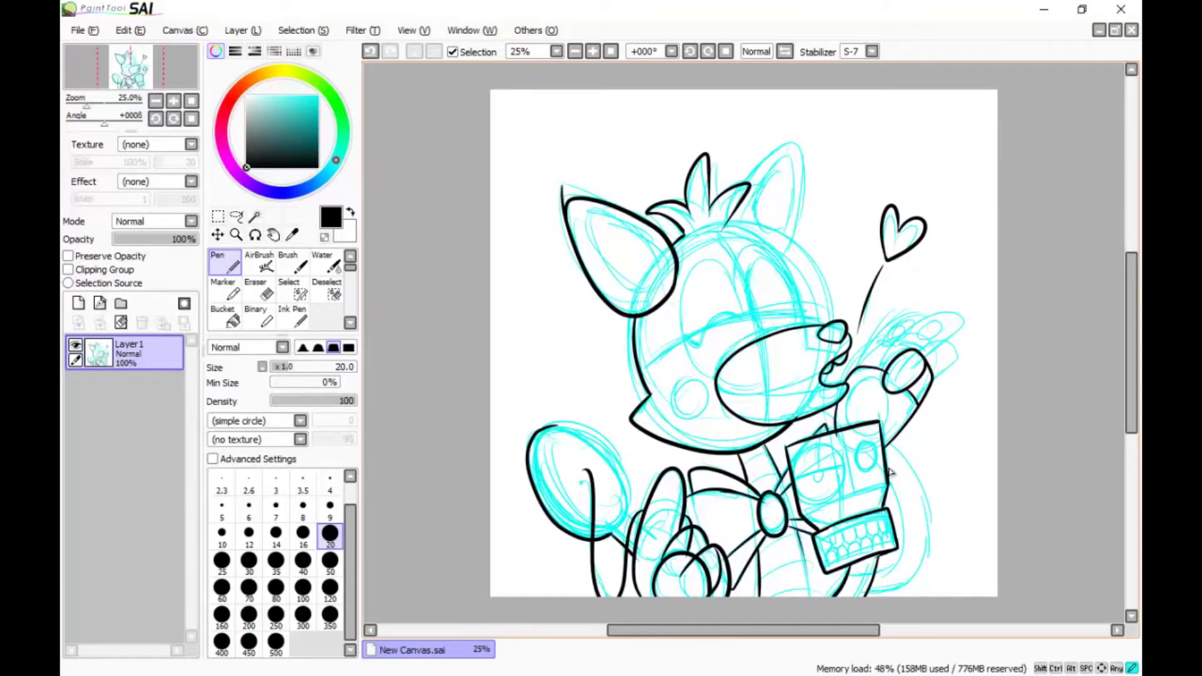
- Ink the raised hand's extended fingers and both edges of the curved tube arm
drag(880, 368, 953, 338)
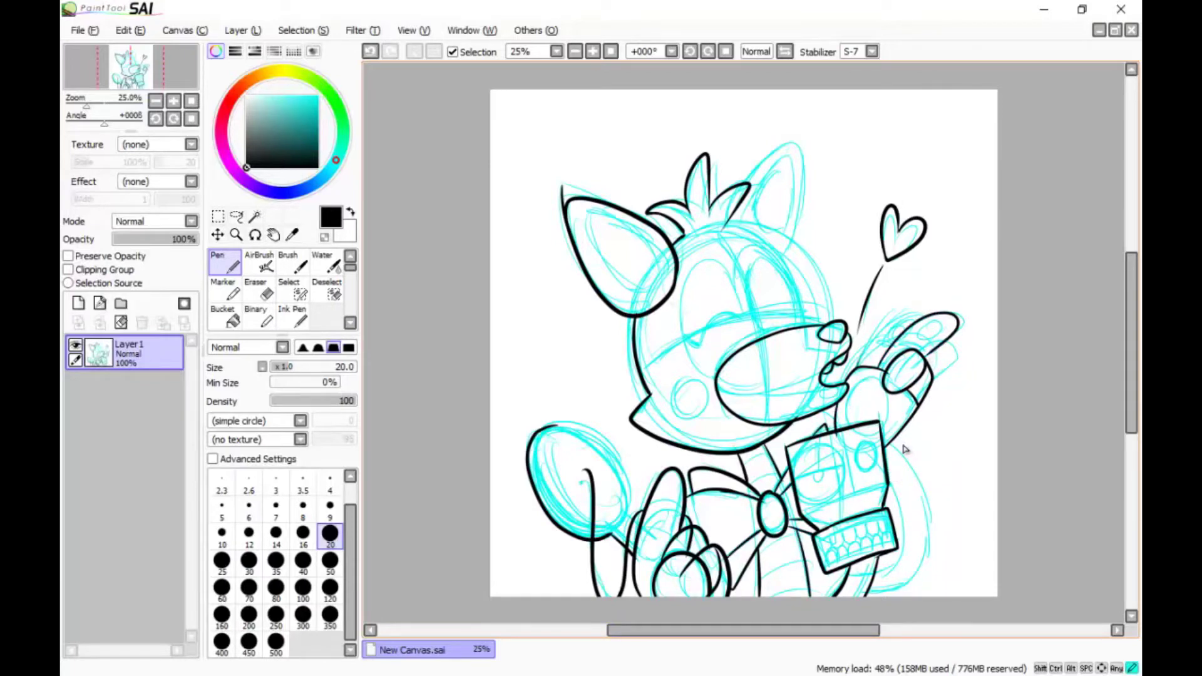
drag(861, 369, 915, 314)
mouse_move(903, 447)
mouse_down()
mouse_move(930, 494)
mouse_move(869, 595)
mouse_up()
mouse_move(888, 467)
mouse_down()
mouse_move(915, 544)
mouse_move(877, 578)
mouse_move(883, 555)
mouse_up()
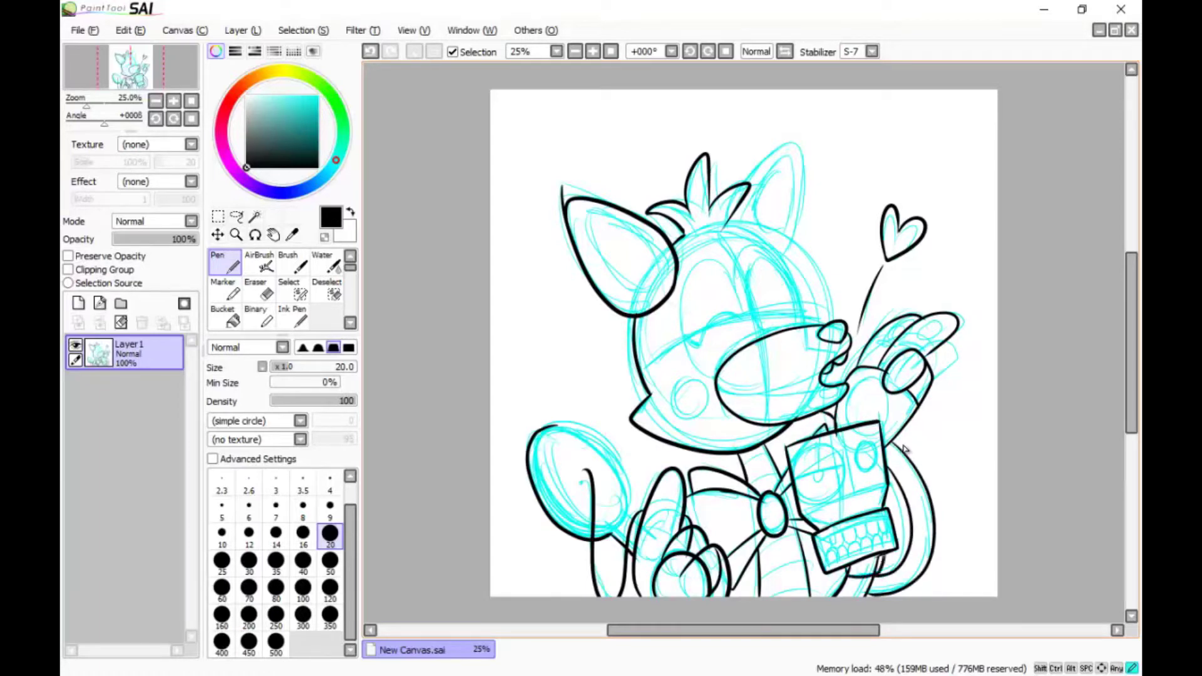
- Ink the skull's lower face edge and its half-lidded eye with a small pupil
drag(800, 509, 888, 484)
mouse_move(833, 446)
mouse_down()
mouse_move(814, 502)
mouse_move(839, 466)
mouse_up()
mouse_move(842, 444)
mouse_down()
mouse_move(839, 489)
mouse_move(844, 466)
mouse_up()
key(x)
key(ctrl+z)
key(x)
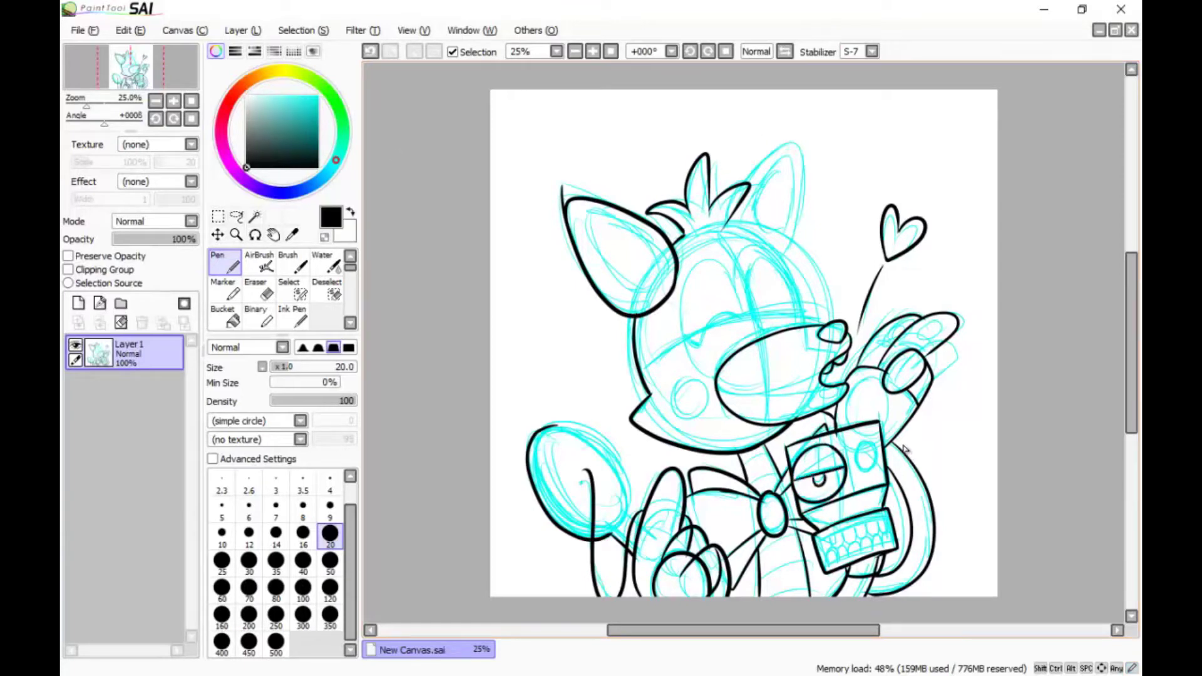
- Redo the oval prop's rim in ink and add its handle and the gripping fingers
drag(533, 439, 625, 543)
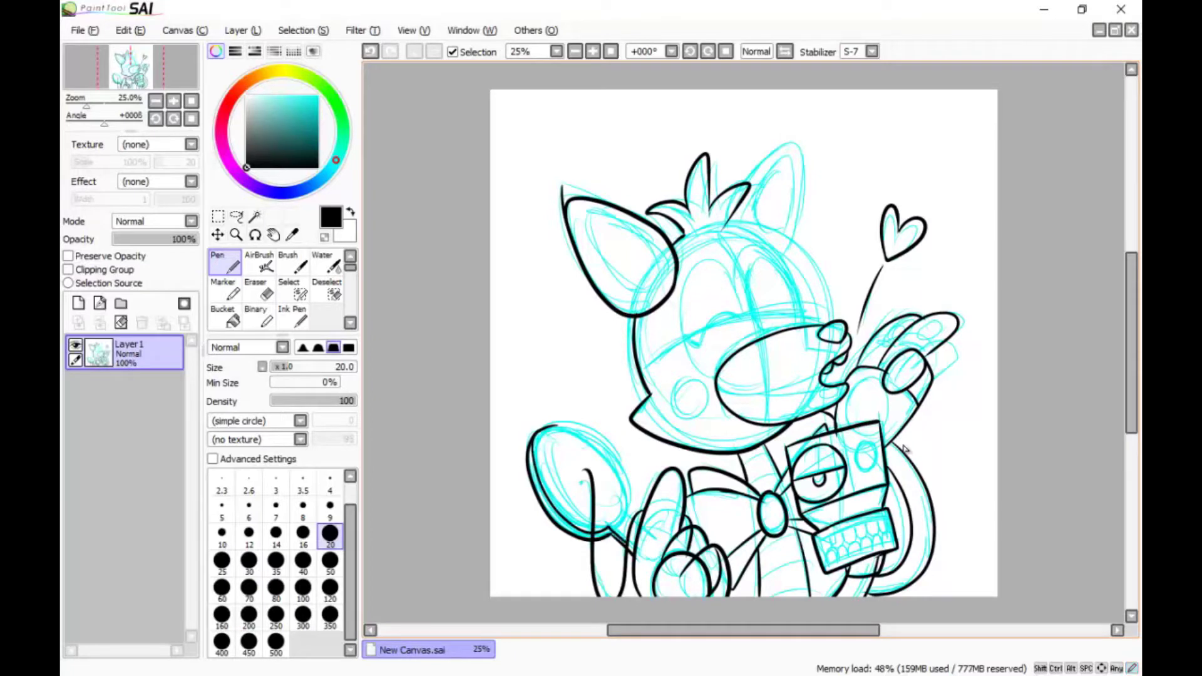
key(ctrl+z)
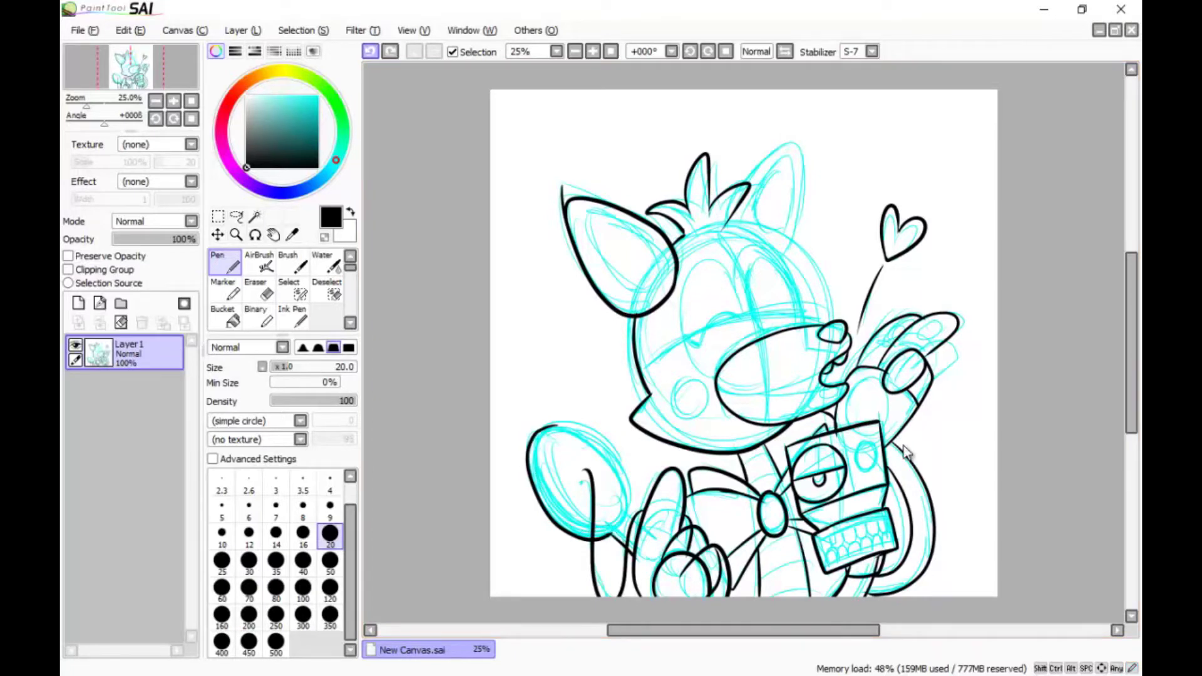
mouse_move(551, 427)
mouse_down()
mouse_move(603, 442)
mouse_move(629, 516)
mouse_up()
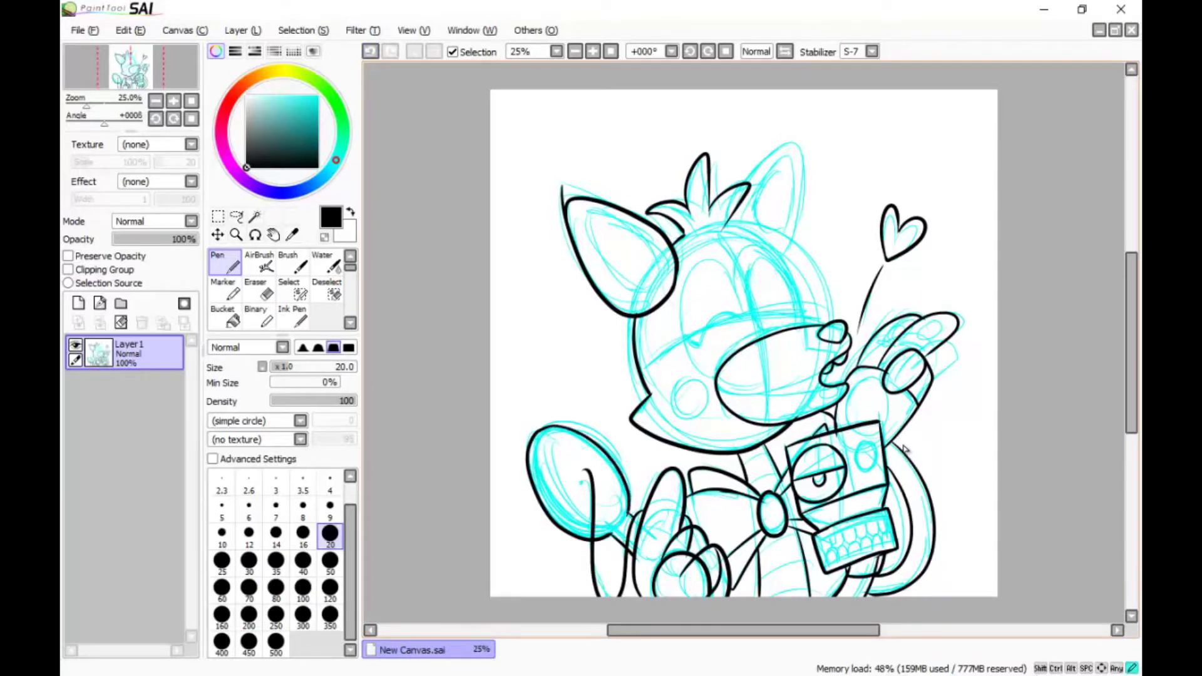
mouse_move(532, 441)
mouse_down()
mouse_move(595, 532)
mouse_move(629, 530)
mouse_move(663, 558)
mouse_move(680, 511)
mouse_move(718, 558)
mouse_move(714, 596)
mouse_up()
- Ink the forehead curve, the far ear and both inner ears, using pen size 14 for the far one
drag(725, 220, 801, 325)
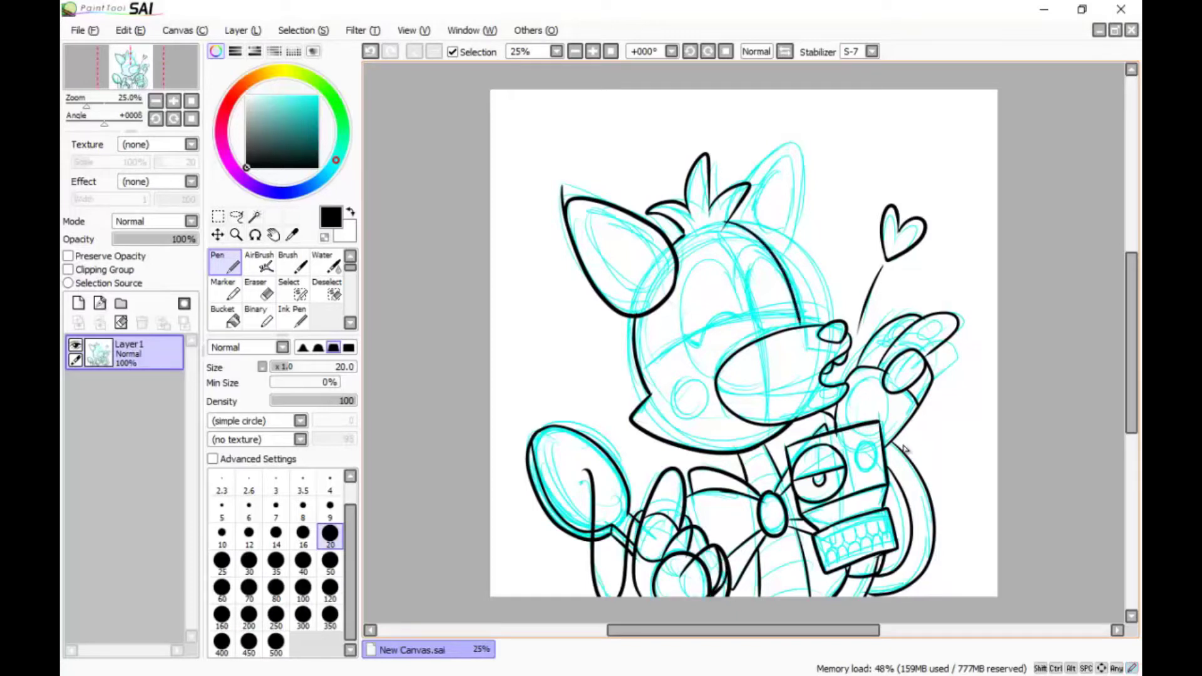
mouse_move(746, 186)
mouse_down()
mouse_move(801, 156)
mouse_move(783, 260)
mouse_up()
mouse_move(604, 211)
mouse_down()
mouse_move(627, 295)
mouse_move(603, 216)
mouse_up()
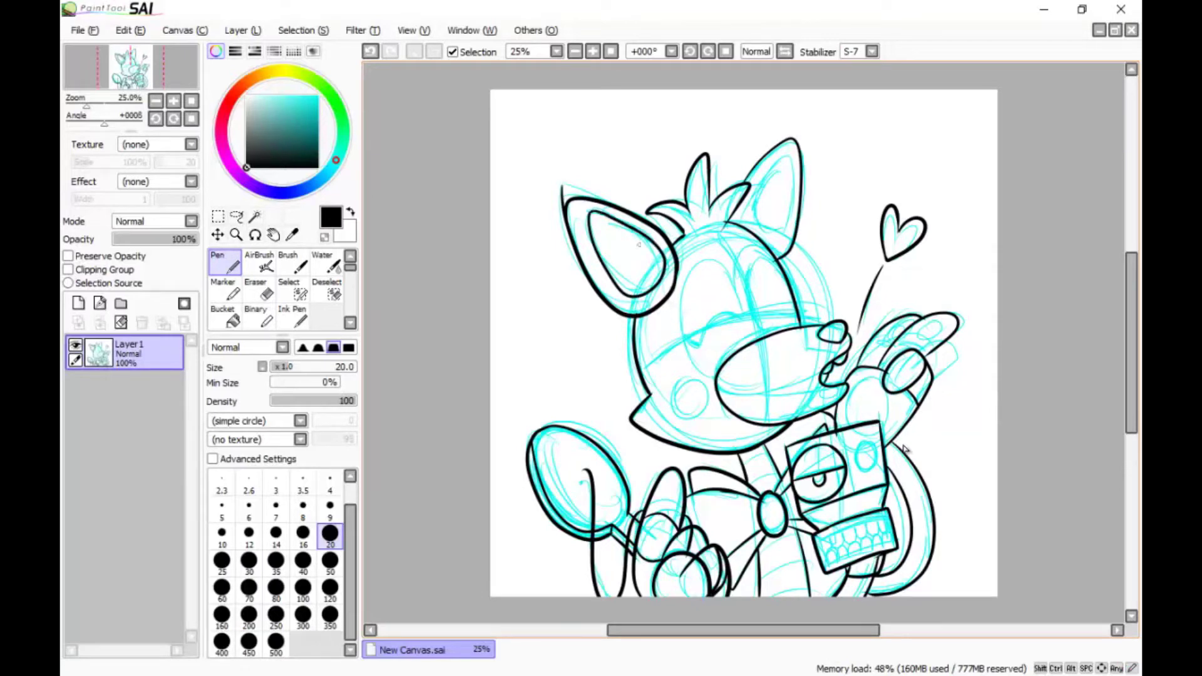
key(bracketleft)
key(bracketleft)
mouse_move(755, 205)
mouse_down()
mouse_move(786, 153)
mouse_move(770, 240)
mouse_up()
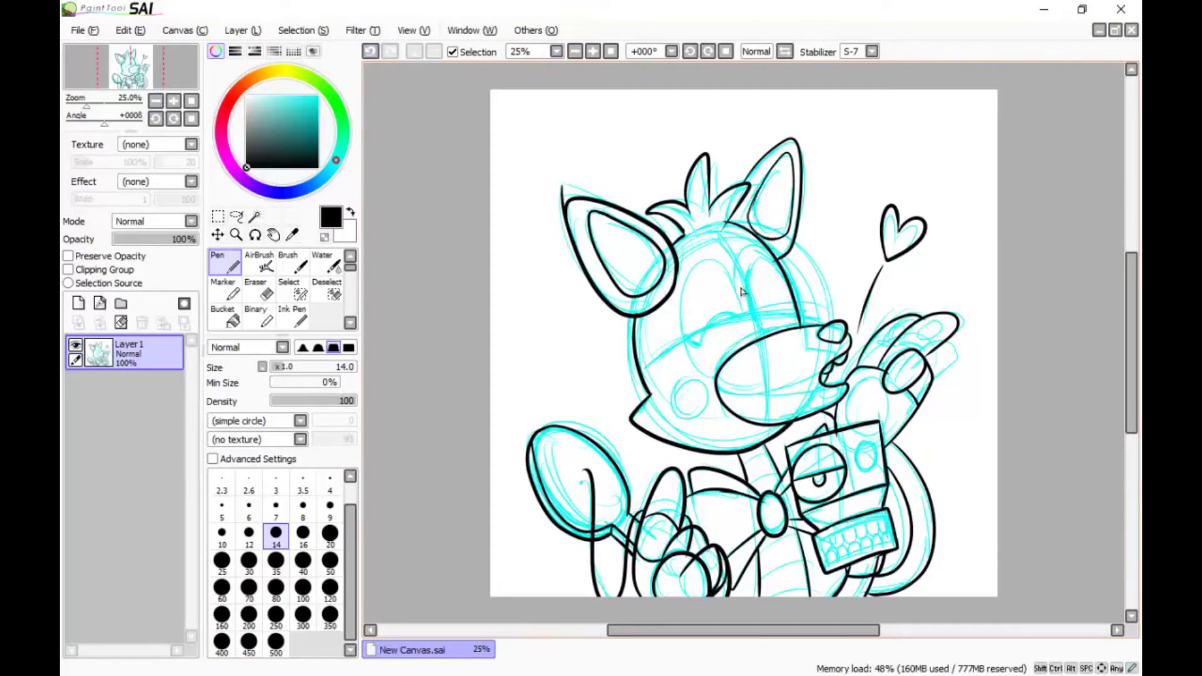
- Ink the cheek spot, the winking eye and the open eye with its iris
mouse_move(710, 394)
mouse_down()
mouse_move(704, 421)
mouse_move(694, 380)
mouse_move(763, 243)
mouse_up()
mouse_move(704, 324)
mouse_down()
mouse_move(743, 320)
mouse_move(696, 350)
mouse_move(746, 315)
mouse_up()
mouse_move(780, 271)
mouse_down()
mouse_move(757, 257)
mouse_move(761, 335)
mouse_up()
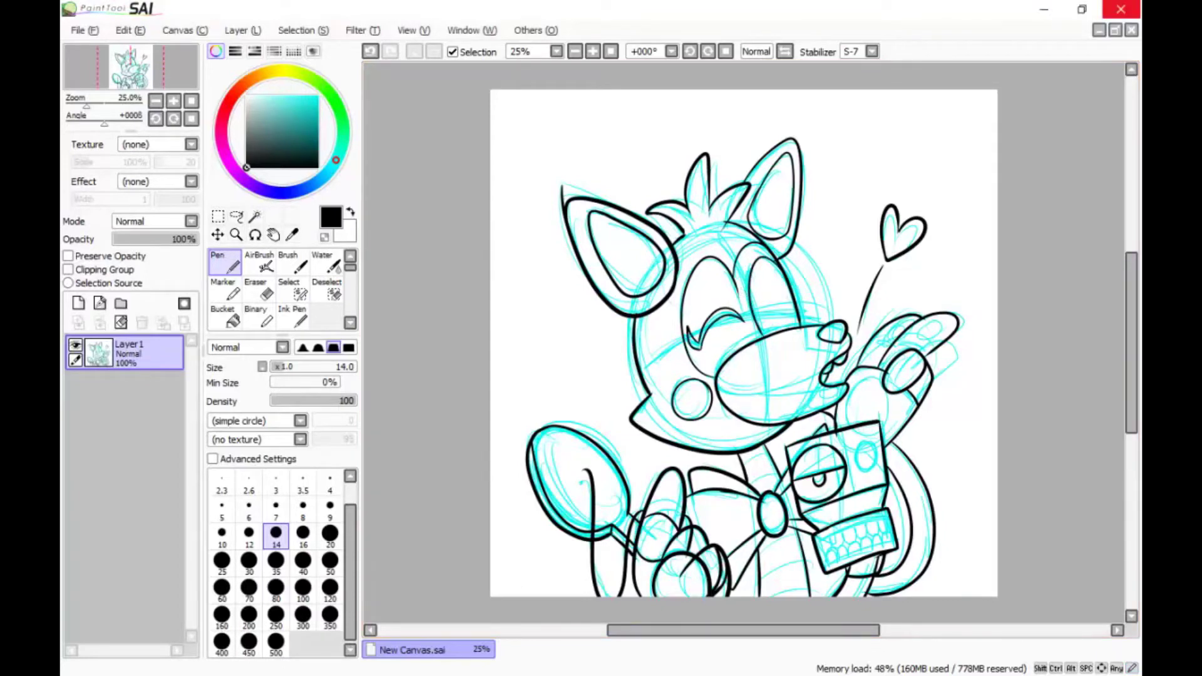
drag(774, 294, 785, 333)
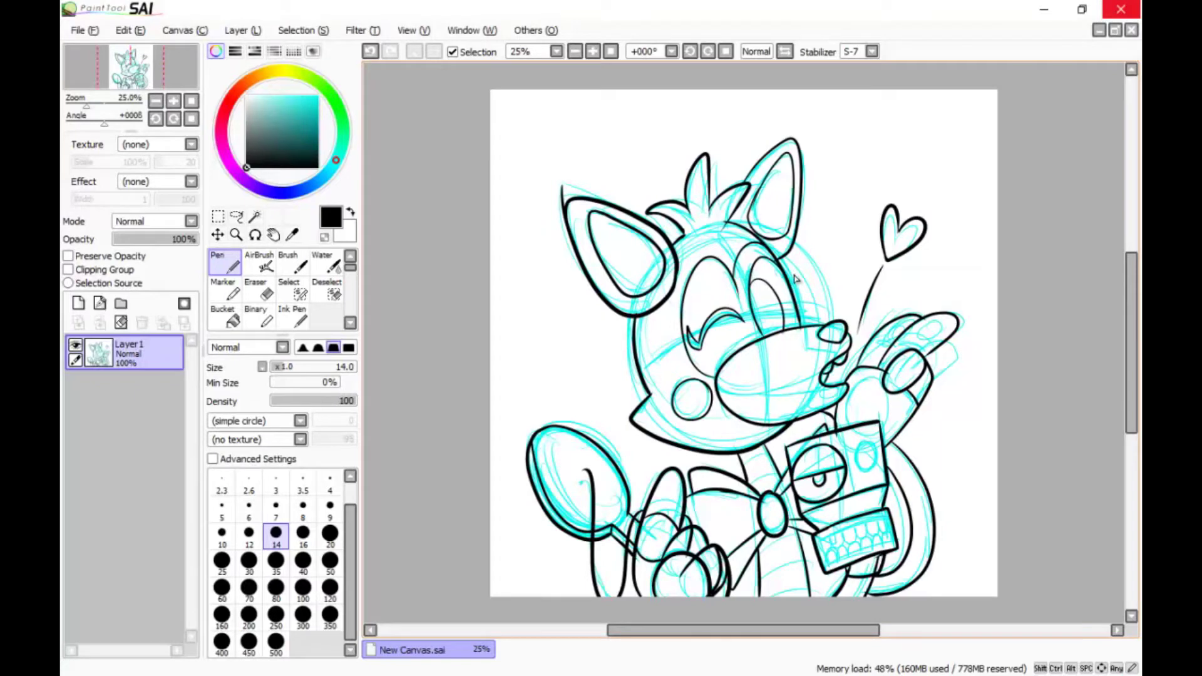
mouse_move(772, 289)
mouse_down()
mouse_move(760, 310)
mouse_move(775, 333)
mouse_move(757, 308)
mouse_up()
- Ink the raised hand's finger pads, the lower mouth detail and the open eye's pupil
mouse_move(869, 346)
mouse_down()
mouse_move(938, 319)
mouse_move(918, 341)
mouse_move(941, 320)
mouse_move(891, 328)
mouse_move(888, 342)
mouse_up()
drag(846, 407, 843, 424)
drag(778, 312, 778, 311)
- Ink the raised palm's inner curve, the skull's second eye and the inner frame of its jaw
mouse_move(883, 374)
mouse_down()
mouse_move(862, 379)
mouse_move(843, 426)
mouse_move(843, 411)
mouse_move(883, 432)
mouse_move(843, 492)
mouse_up()
drag(821, 541, 884, 518)
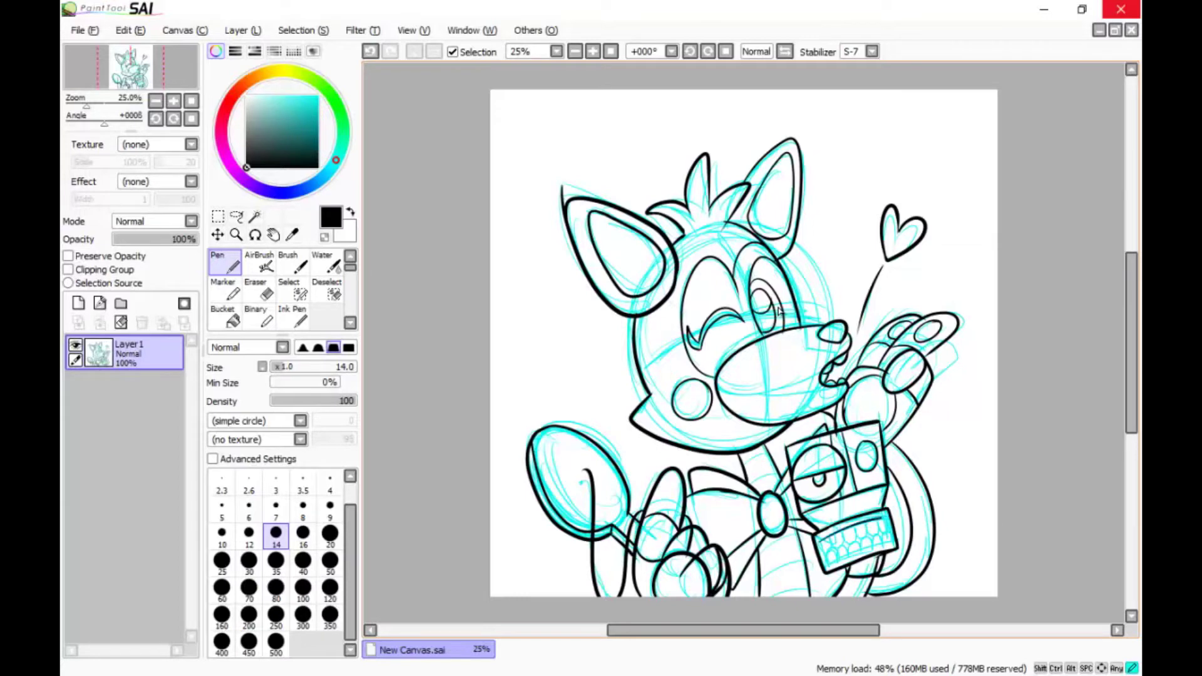
mouse_move(821, 542)
mouse_down()
mouse_move(888, 551)
mouse_move(891, 541)
mouse_up()
drag(821, 550, 834, 551)
key(ctrl+z)
mouse_move(825, 537)
mouse_down()
mouse_move(834, 555)
mouse_move(860, 526)
mouse_up()
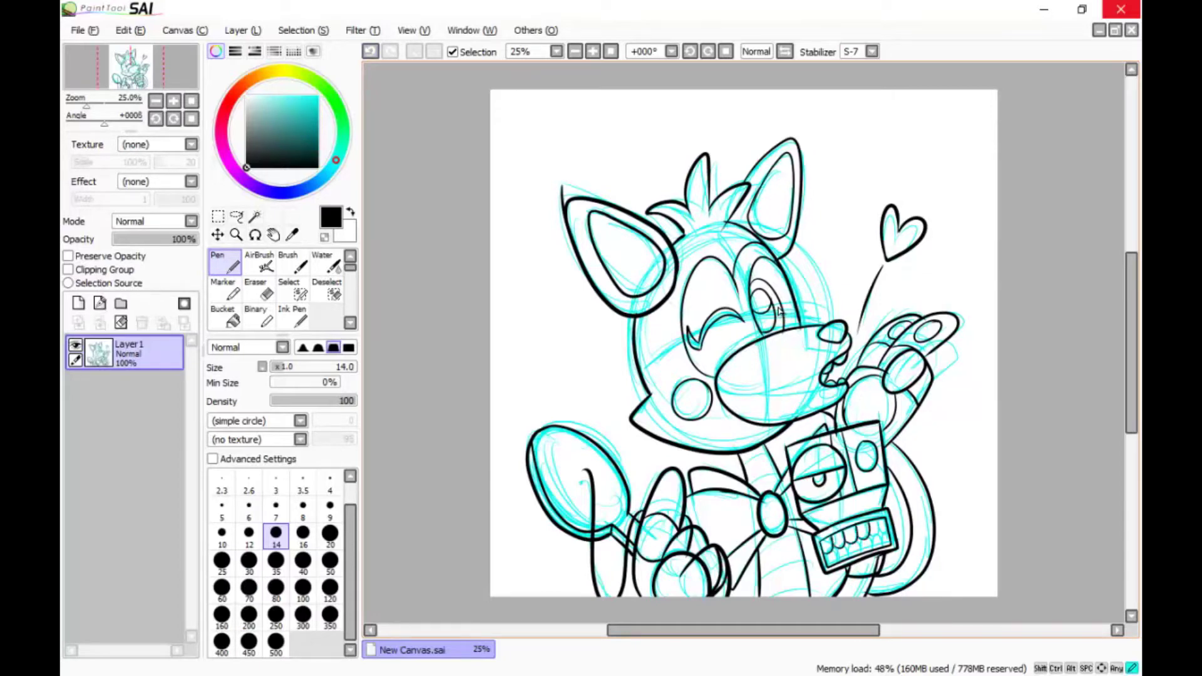
key(ctrl+z)
key(ctrl+z)
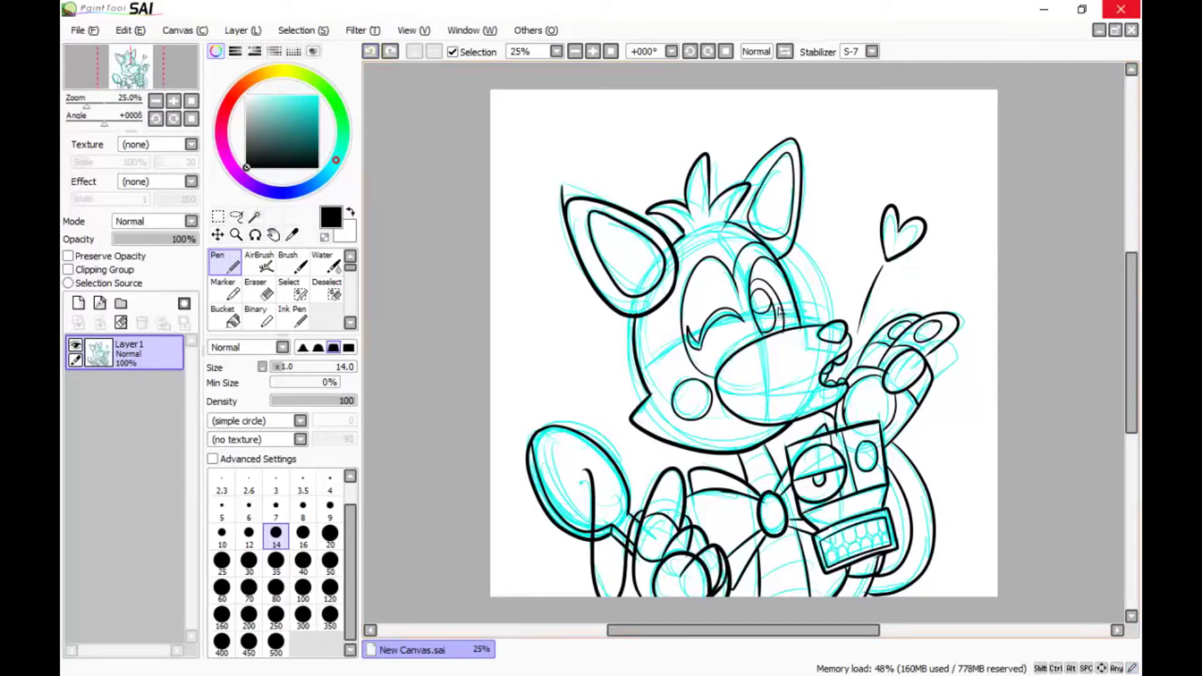
- Ink the upper and lower rows of teeth inside the skull's jaw frame
drag(825, 537, 833, 551)
mouse_move(831, 537)
mouse_down()
mouse_move(838, 546)
mouse_move(882, 522)
mouse_up()
key(ctrl+z)
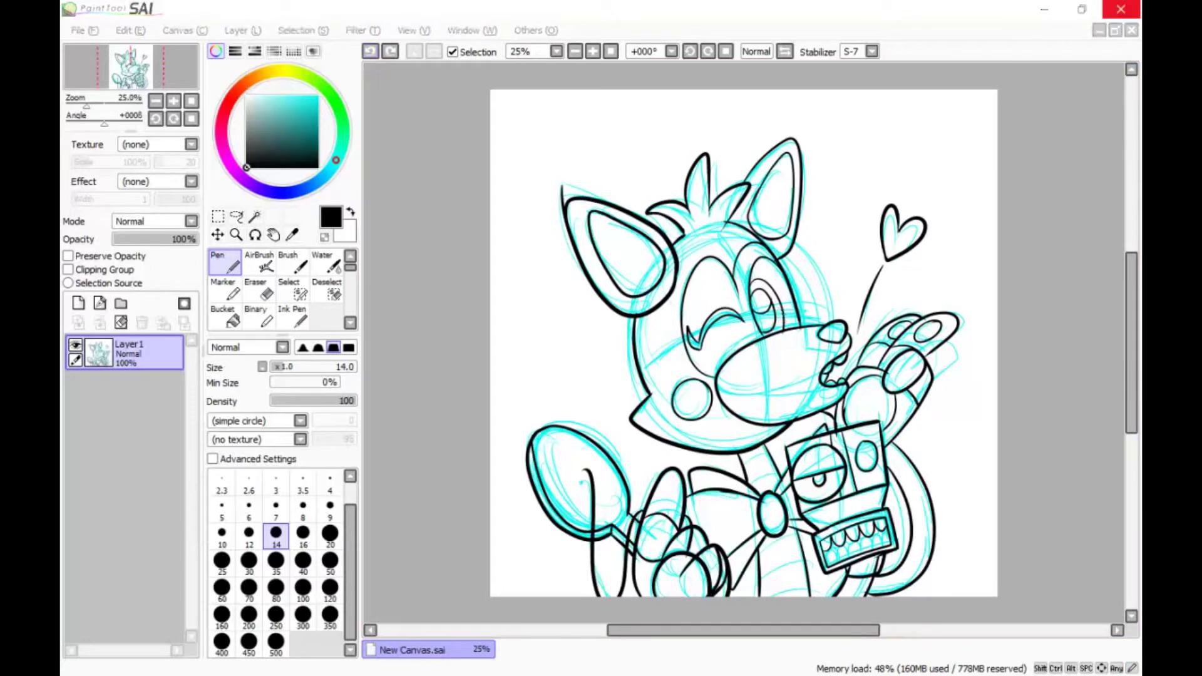
drag(825, 549, 834, 560)
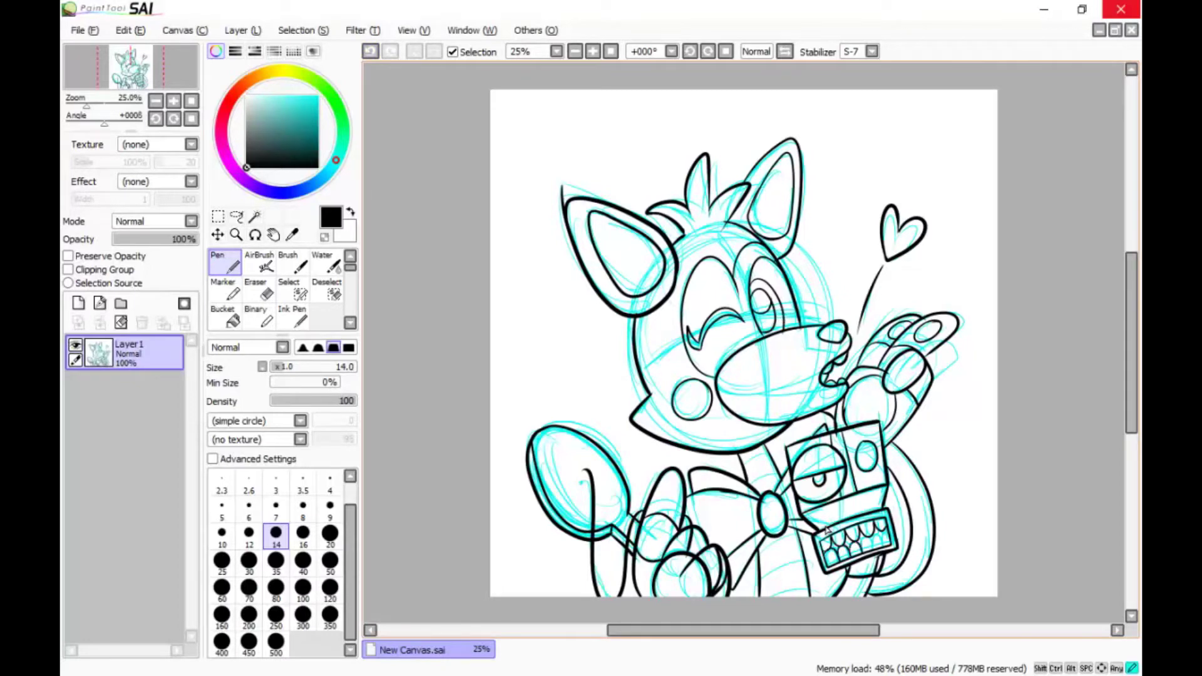
- Paint over the stray ink line at the near ear's tip in white
key(x)
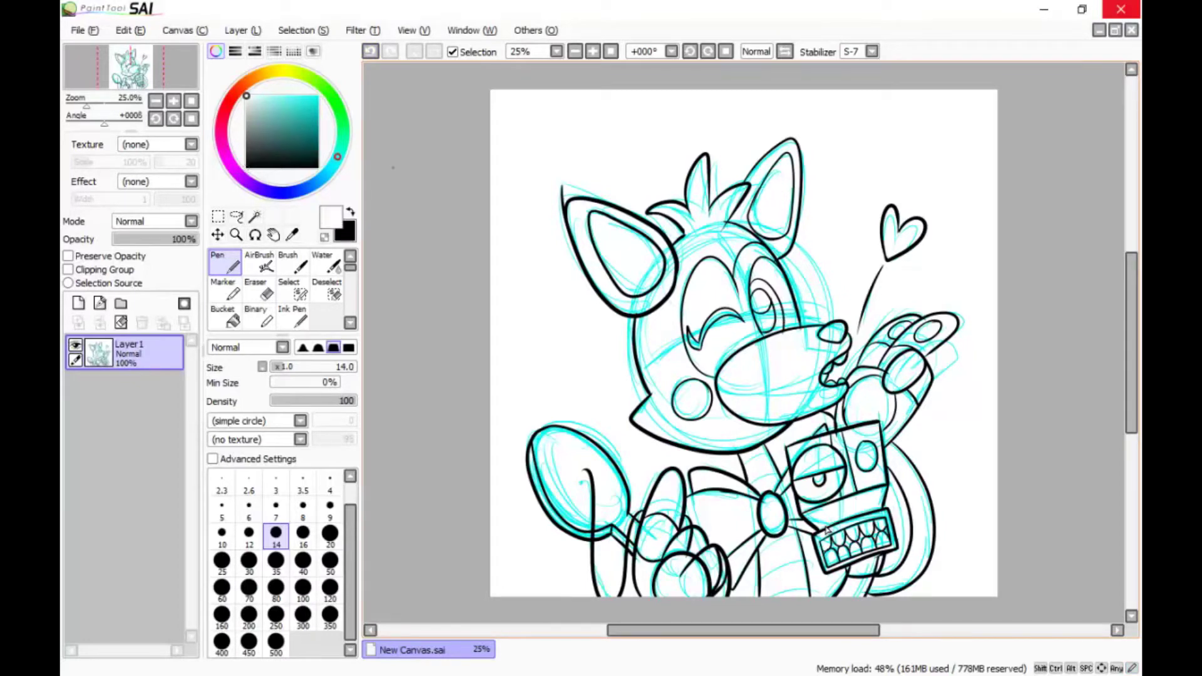
drag(563, 184, 567, 224)
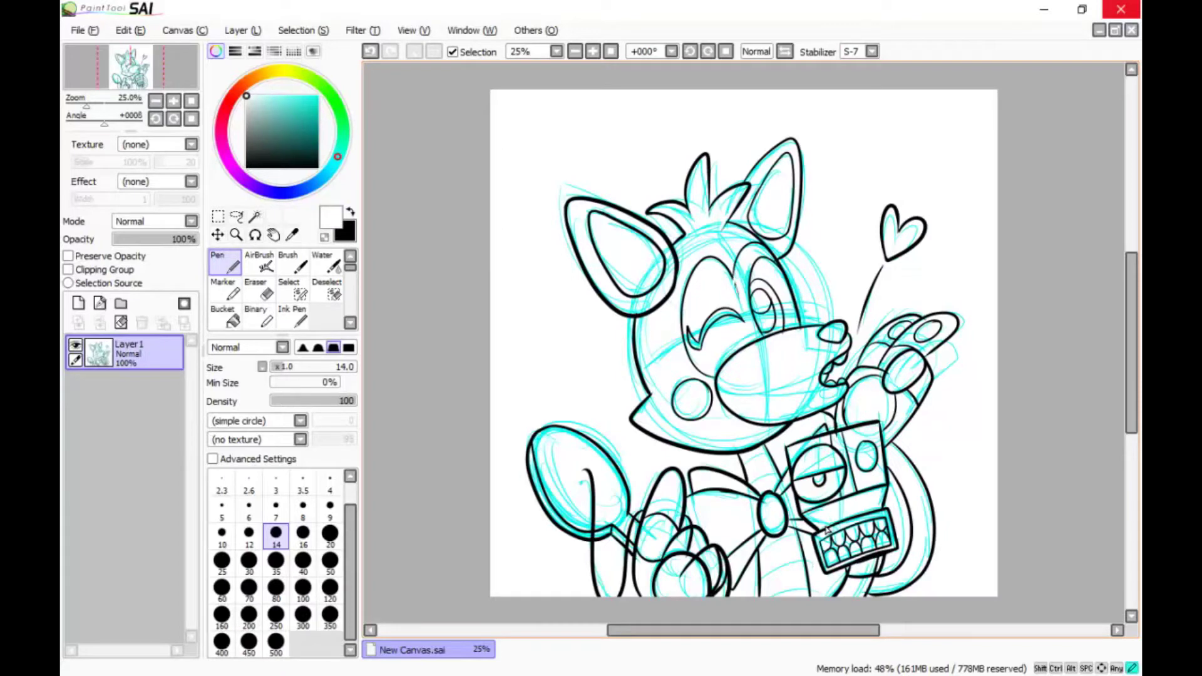
- Switch back to black and ink the rib lines on the neck, torso and curved arm
key(x)
drag(744, 454, 770, 466)
mouse_move(763, 540)
mouse_down()
mouse_move(803, 558)
mouse_move(805, 589)
mouse_up()
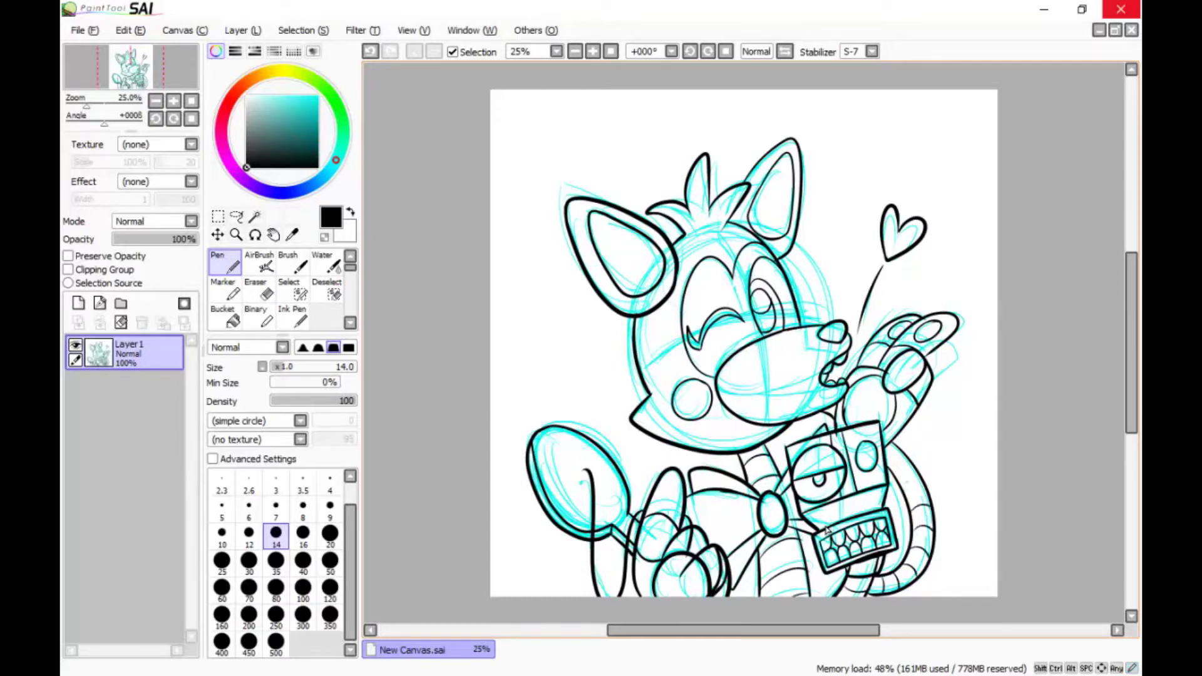
- Ink the remaining rib lines along the upper part of the curved arm beside the skull, and switch to white
mouse_move(905, 482)
mouse_down()
mouse_move(922, 493)
mouse_move(913, 477)
mouse_up()
drag(886, 448, 899, 459)
key(x)
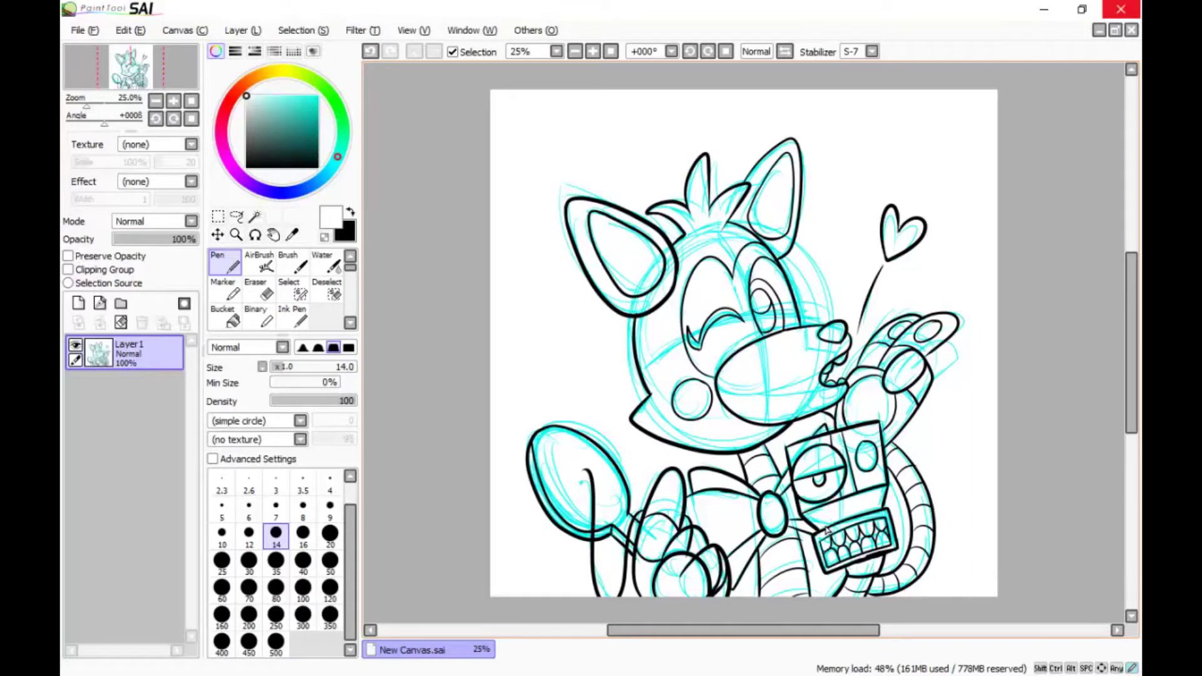
- Draw a background figure behind the spoon in thin black lines, with a bent ear, heart eyes and a drooling toothy mouth
mouse_move(491, 350)
mouse_down()
mouse_move(566, 376)
mouse_move(560, 425)
mouse_up()
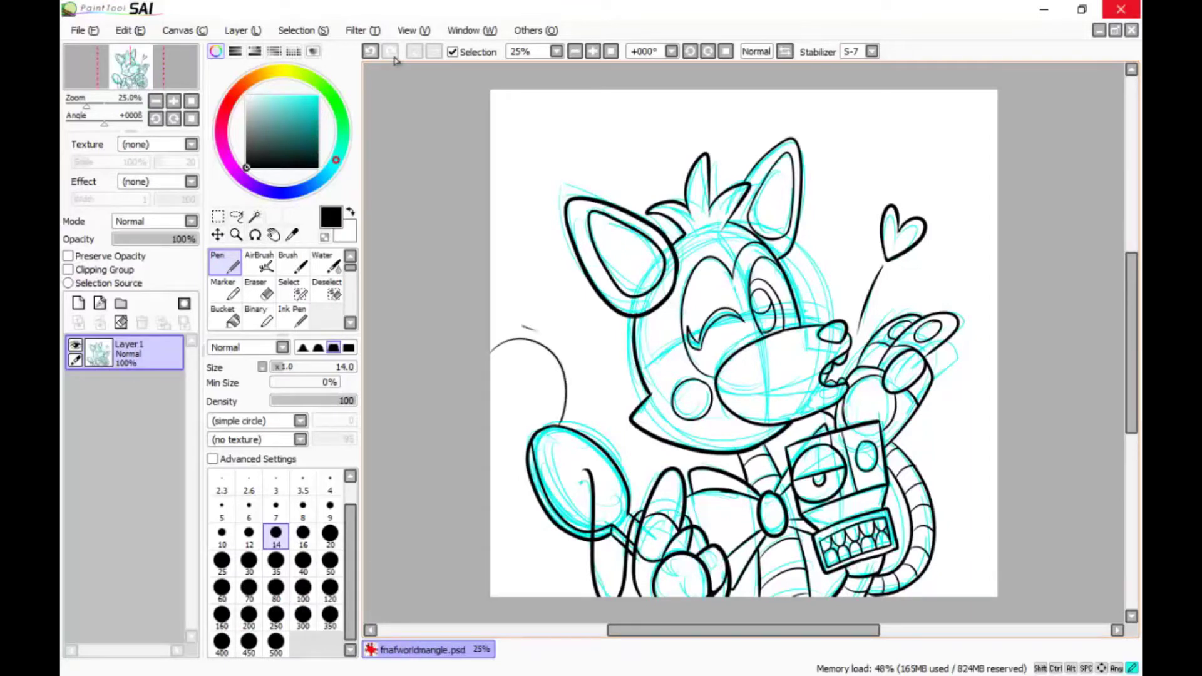
mouse_move(551, 339)
mouse_down()
mouse_move(553, 273)
mouse_move(597, 337)
mouse_move(558, 340)
mouse_up()
drag(578, 538, 590, 597)
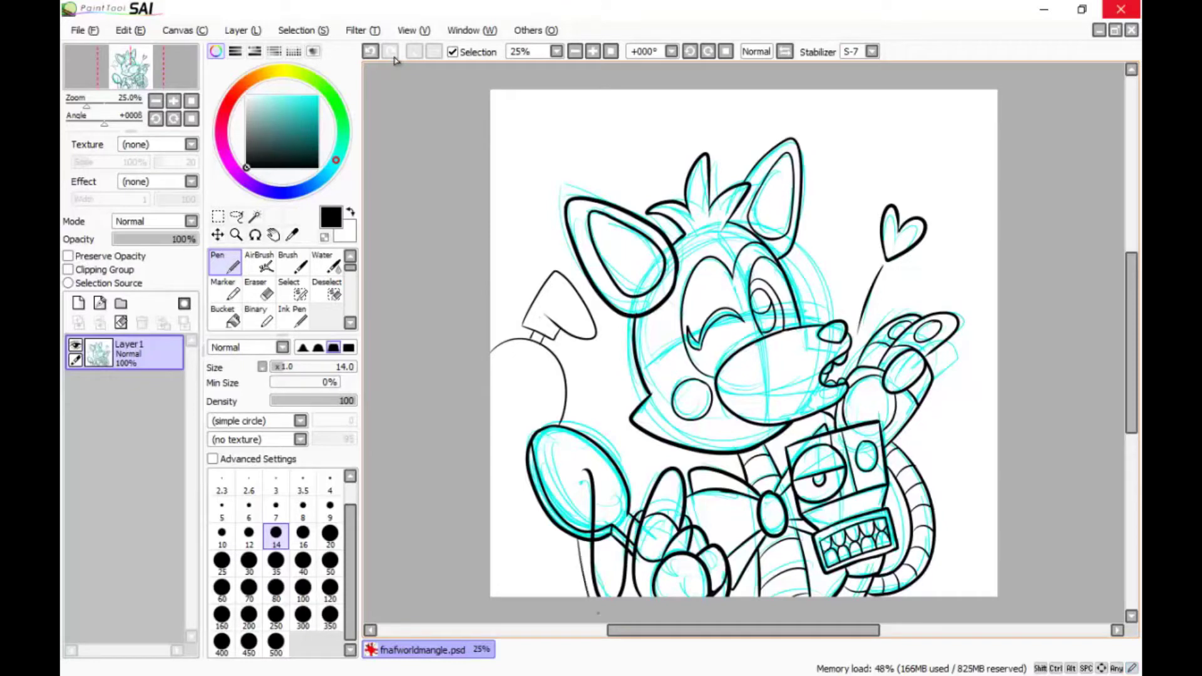
mouse_move(501, 381)
mouse_down()
mouse_move(502, 407)
mouse_move(533, 401)
mouse_move(532, 376)
mouse_move(533, 411)
mouse_move(547, 404)
mouse_move(508, 470)
mouse_move(527, 457)
mouse_up()
drag(495, 426, 506, 433)
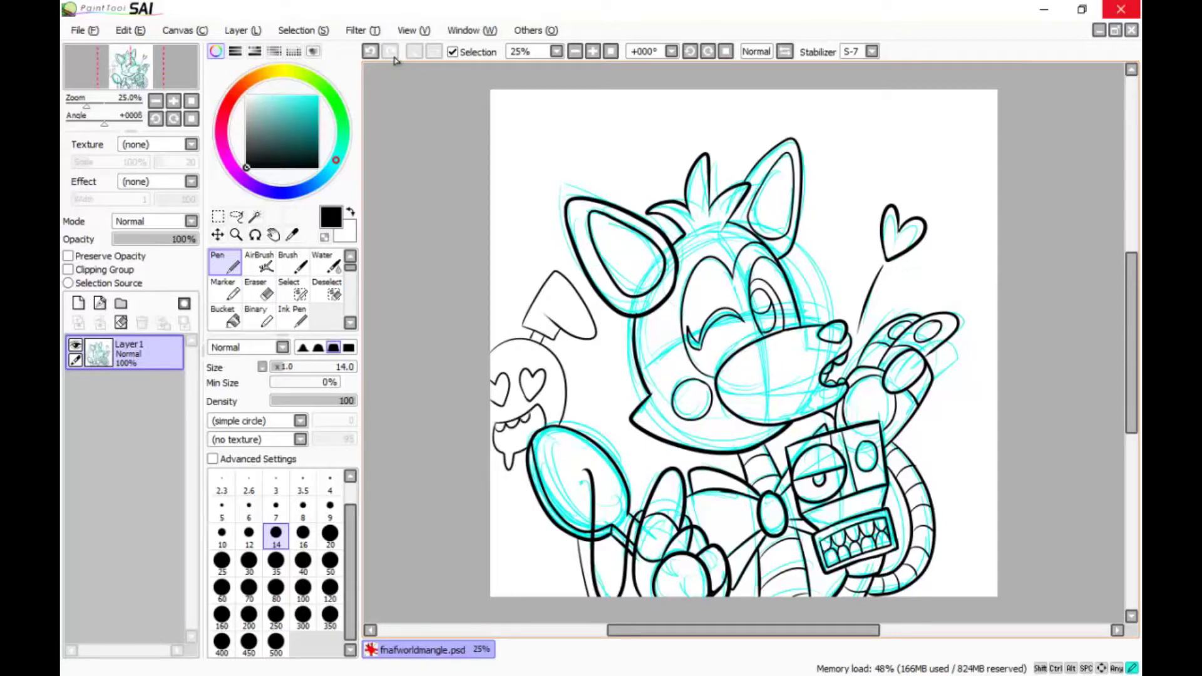
- Draw a second background figure peeking out behind the fox's head, with its ear, half-lidded eye, jaw and body line
mouse_move(617, 313)
mouse_down()
mouse_move(598, 375)
mouse_move(620, 371)
mouse_up()
mouse_move(575, 362)
mouse_down()
mouse_move(598, 355)
mouse_move(600, 441)
mouse_move(626, 449)
mouse_up()
drag(588, 539, 592, 583)
mouse_move(609, 385)
mouse_down()
mouse_move(635, 382)
mouse_move(639, 404)
mouse_move(620, 396)
mouse_up()
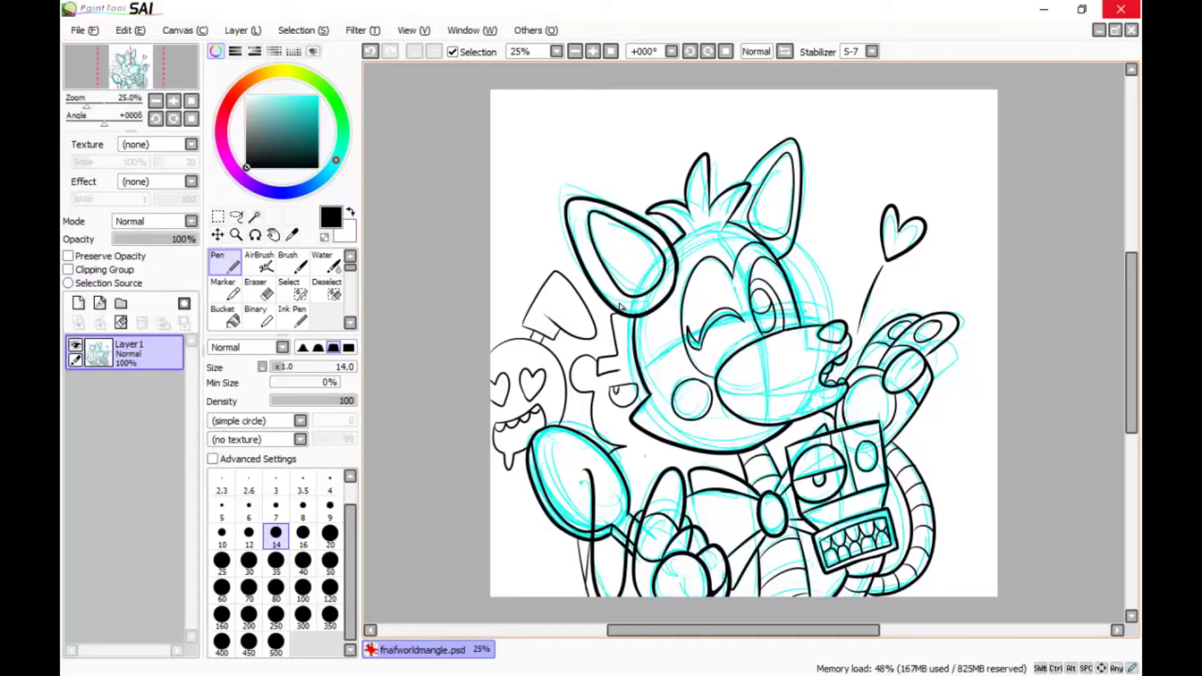
- Draw a third background figure at the canvas's far edge beside the raised hand, with a spiky tuft, two eyes and a body line
mouse_move(996, 282)
mouse_down()
mouse_move(974, 292)
mouse_move(946, 394)
mouse_move(977, 414)
mouse_move(933, 509)
mouse_move(924, 598)
mouse_up()
mouse_move(977, 354)
mouse_down()
mouse_move(961, 373)
mouse_move(996, 378)
mouse_move(977, 365)
mouse_up()
drag(989, 354, 988, 365)
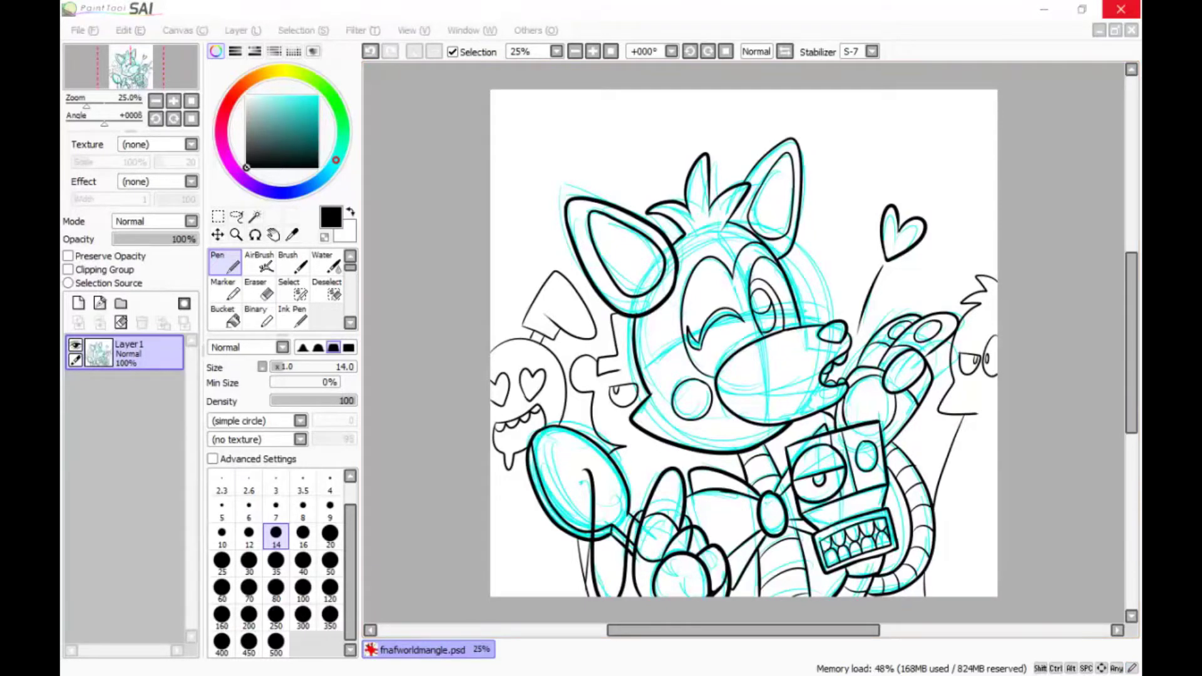
- Draw a fourth background figure with a rounded head and ears behind the raised hand, and add the thin lines behind the skull
mouse_move(843, 321)
mouse_down()
mouse_move(937, 286)
mouse_move(947, 316)
mouse_up()
mouse_move(851, 312)
mouse_down()
mouse_move(831, 277)
mouse_move(838, 317)
mouse_up()
drag(924, 414, 920, 487)
drag(824, 415, 783, 477)
drag(721, 455, 715, 465)
click(85, 30)
click(84, 30)
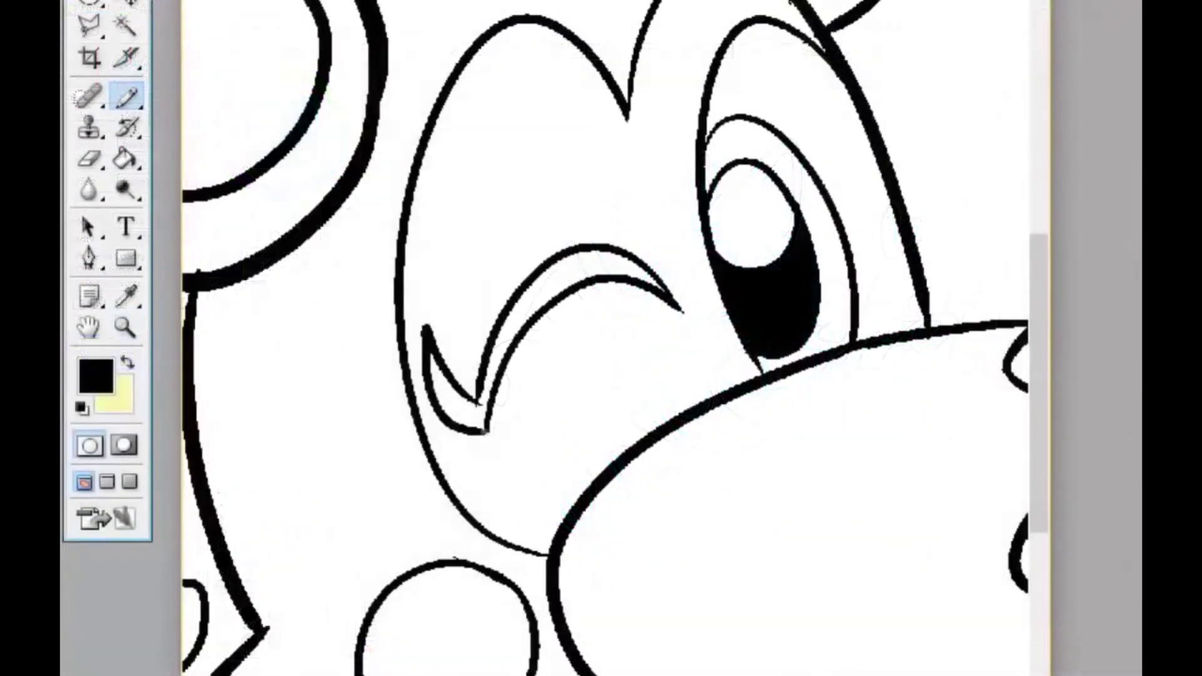
- In Photoshop, fill the fox's winking eyelid shape and its nose with black
key(g)
click(588, 263)
key(b)
click(128, 361)
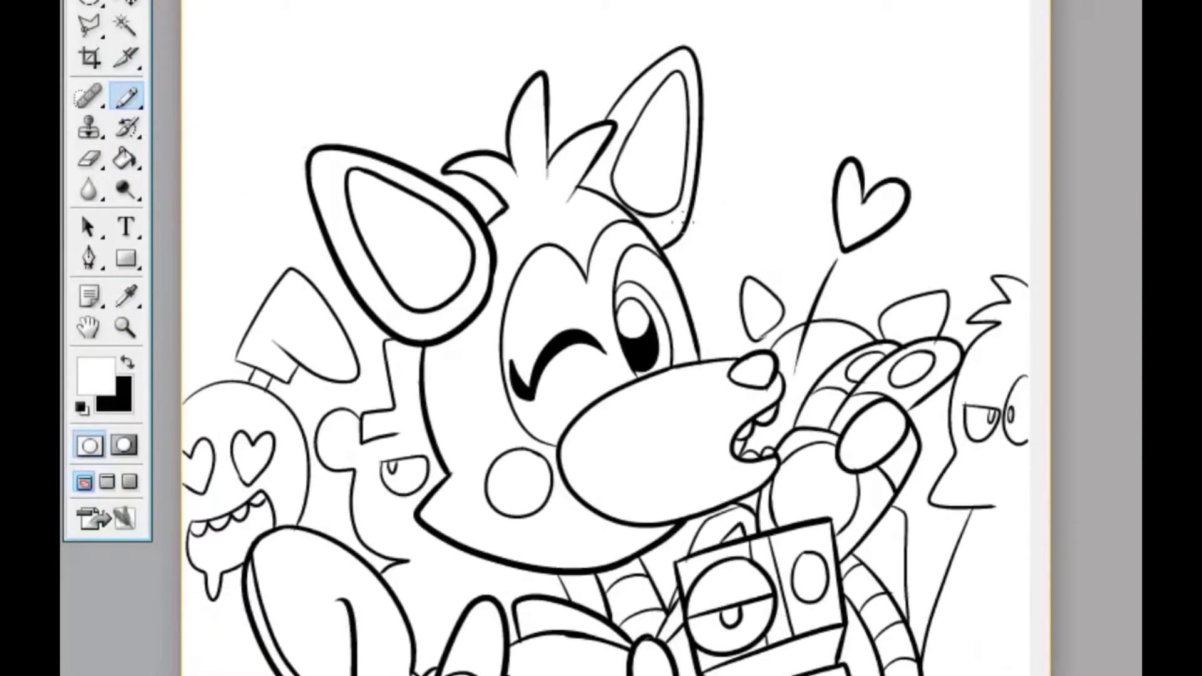
key(g)
key(x)
click(756, 365)
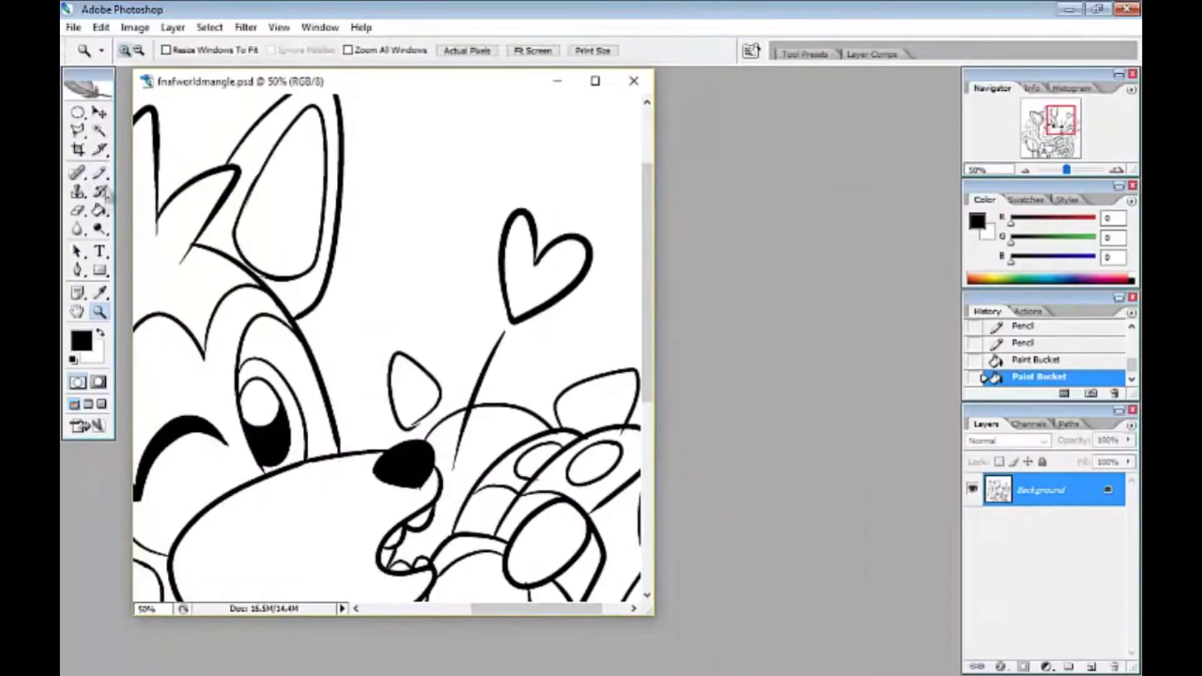
- Draw black eyelashes sticking out from the face's edge beside the open eye with the Pencil tool
key(b)
drag(326, 359, 325, 380)
drag(275, 318, 314, 370)
drag(325, 362, 327, 391)
key(x)
key(x)
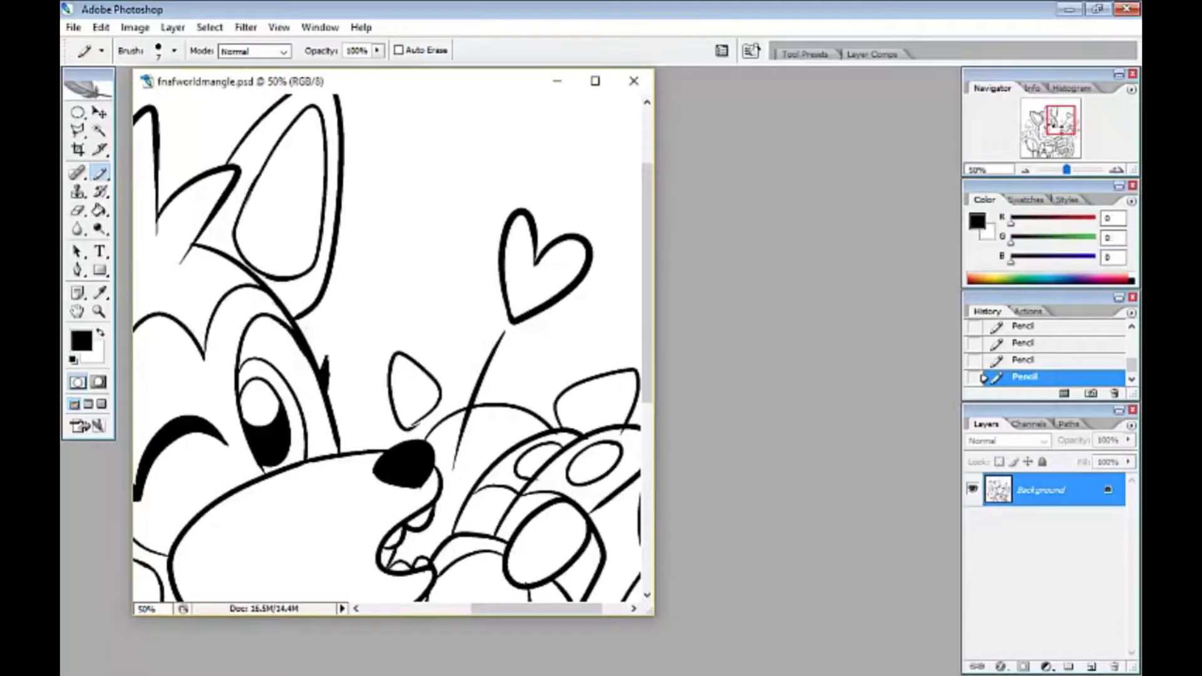
- Outline the upper and lower lip shapes around the teeth in the fox's open mouth
drag(394, 529, 433, 496)
drag(405, 576, 434, 573)
key(x)
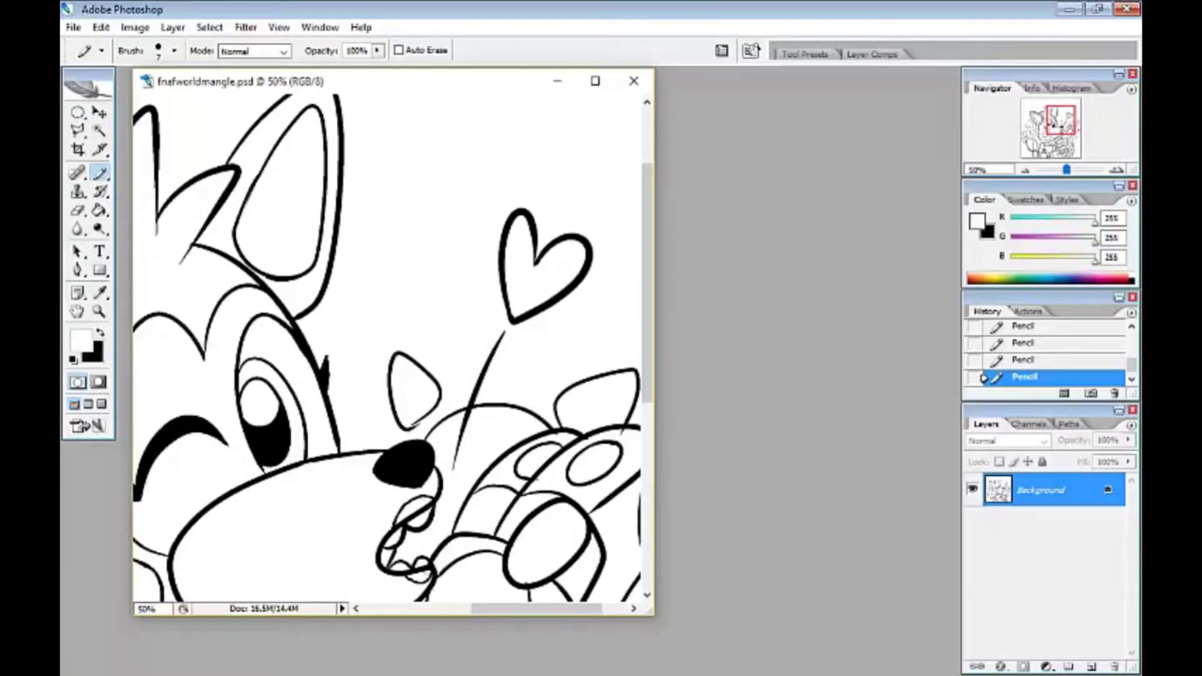
key(x)
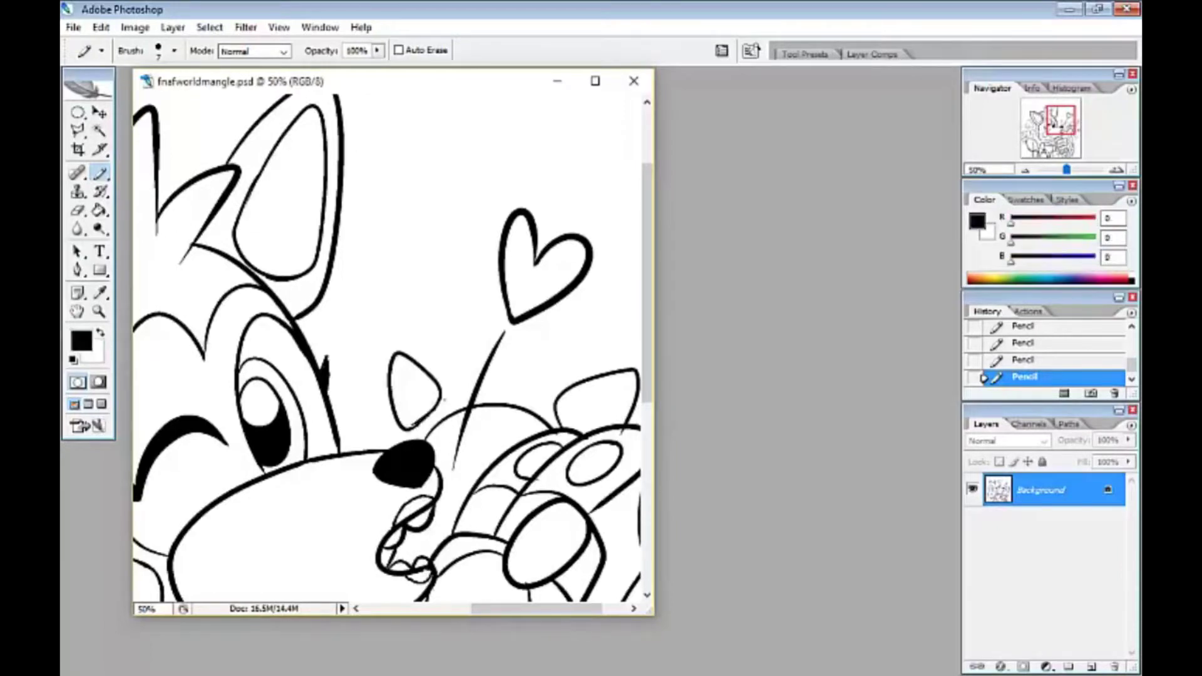
- Draw short black stems joining the ears of the background figure behind the raised hand to its head
drag(419, 435, 441, 412)
key(x)
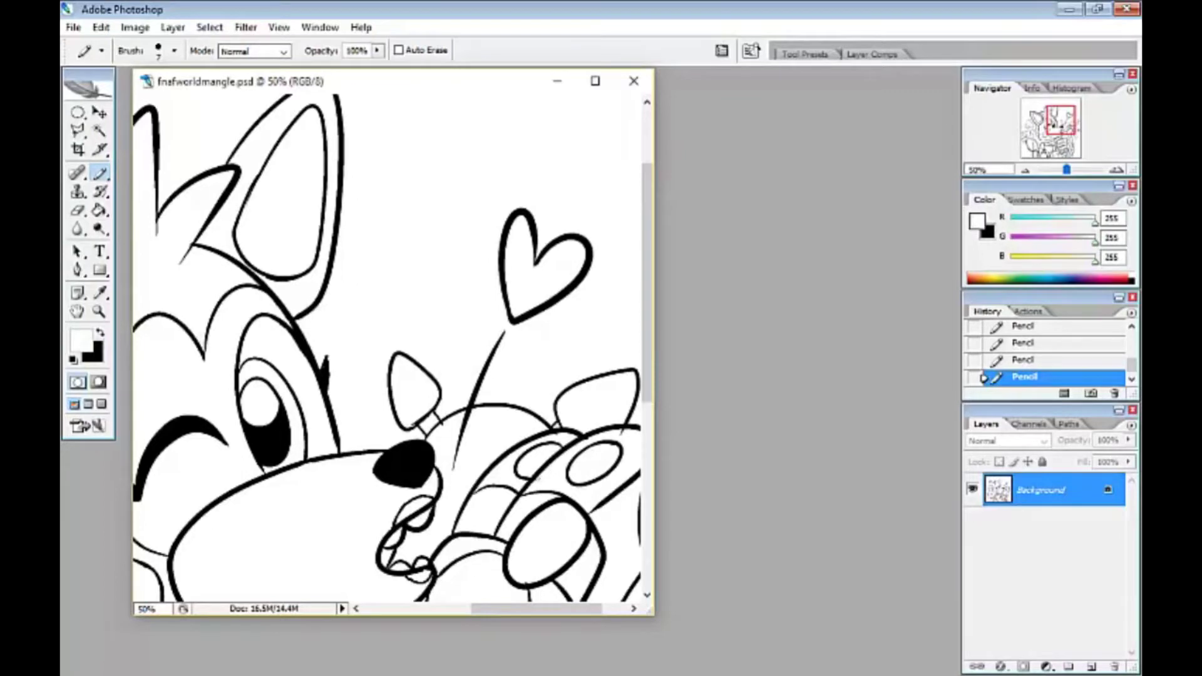
key(x)
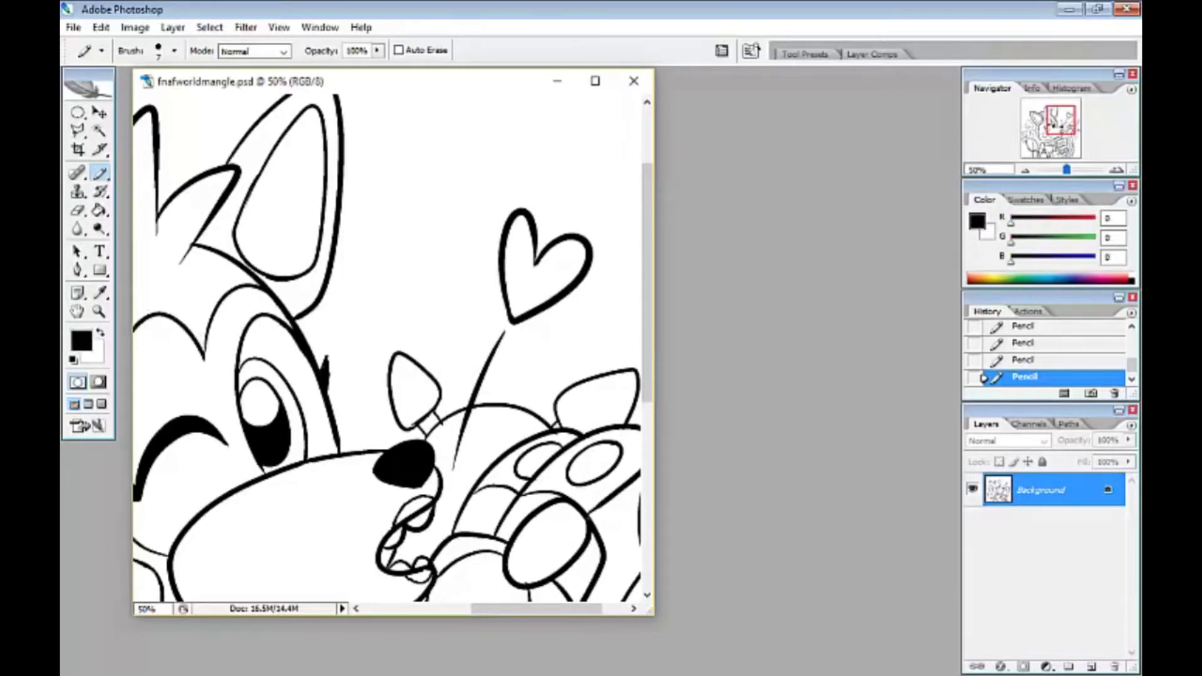
key(x)
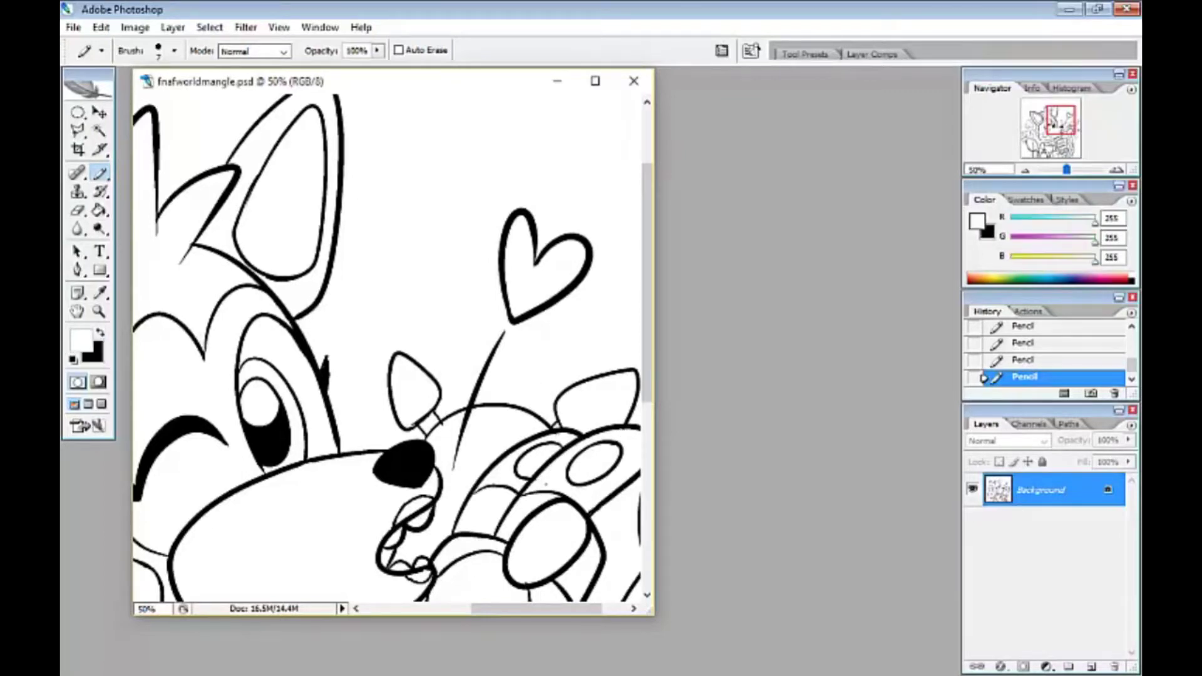
- Fill the gaps between the skull's upper and lower teeth with black
key(ctrl+minus)
key(x)
key(g)
click(479, 545)
click(495, 542)
click(508, 538)
click(524, 534)
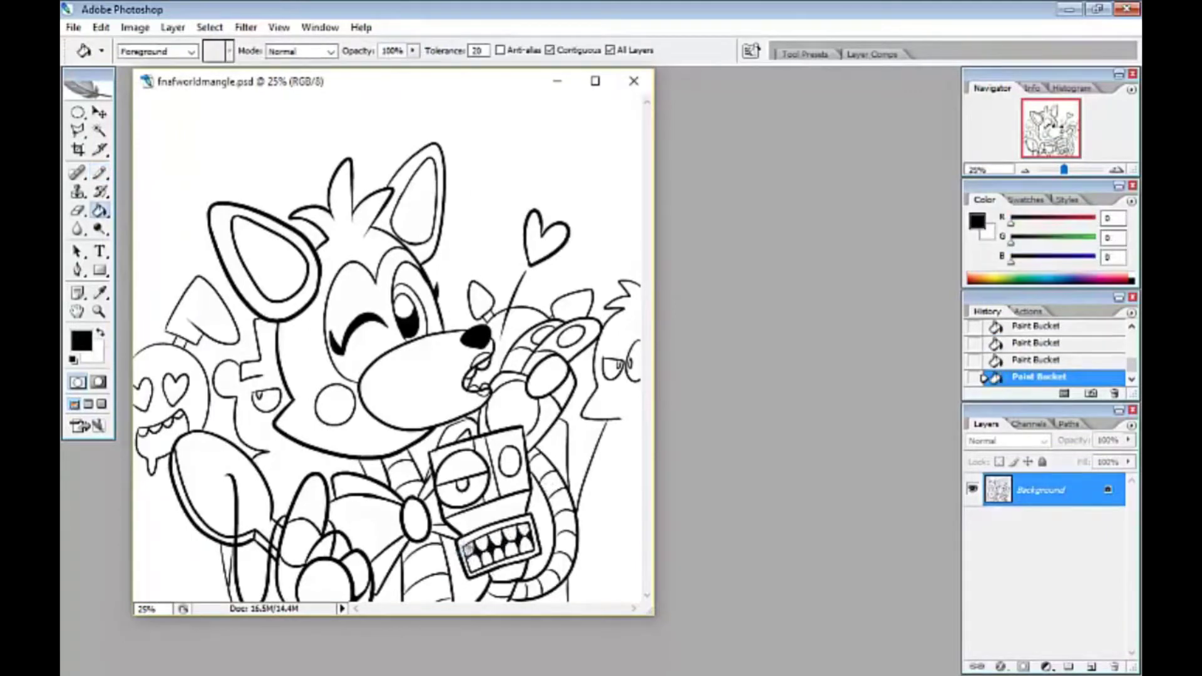
- Undo the latest fills around the skull's teeth and the trial pencil mark
key(ctrl+alt+z)
key(ctrl+alt+z)
key(b)
click(368, 437)
key(ctrl+alt+z)
- Fill the remaining gap at the near end of the skull's teeth with black
key(z)
click(501, 532)
click(509, 591)
key(g)
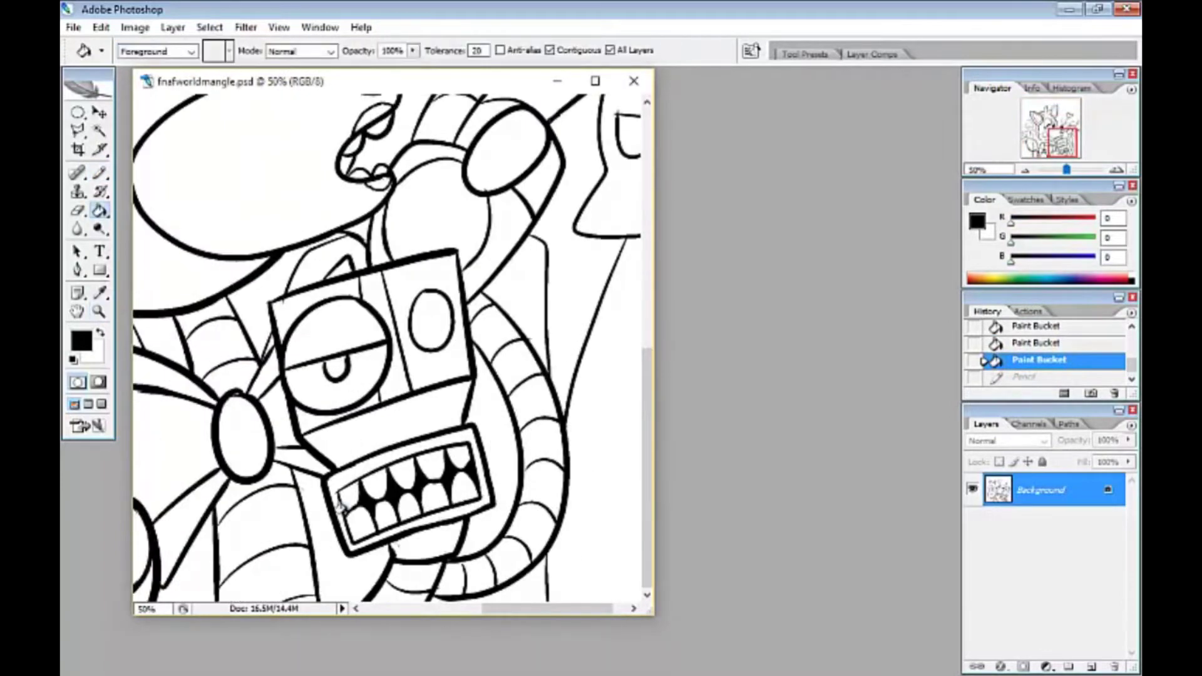
click(345, 511)
- Touch up the lower bend of the ribbed arm below the skull's jaw with the white Pencil
key(b)
key(x)
click(455, 577)
click(455, 577)
click(456, 577)
click(456, 577)
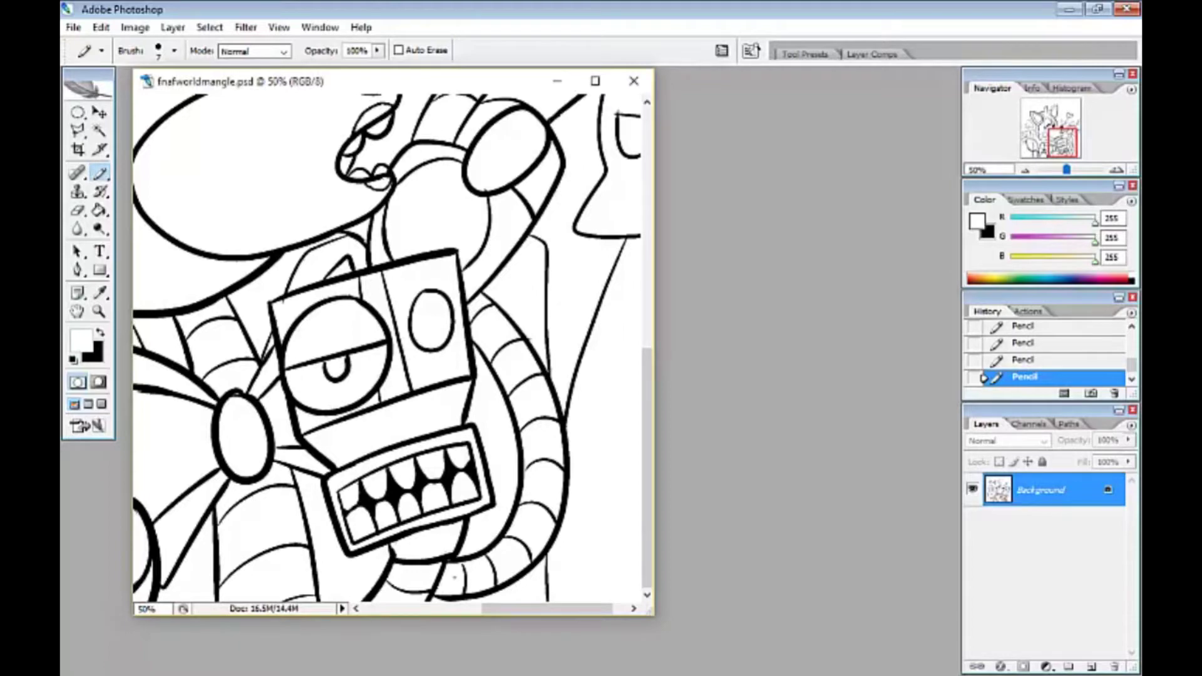
key(ctrl+minus)
key(ctrl+minus)
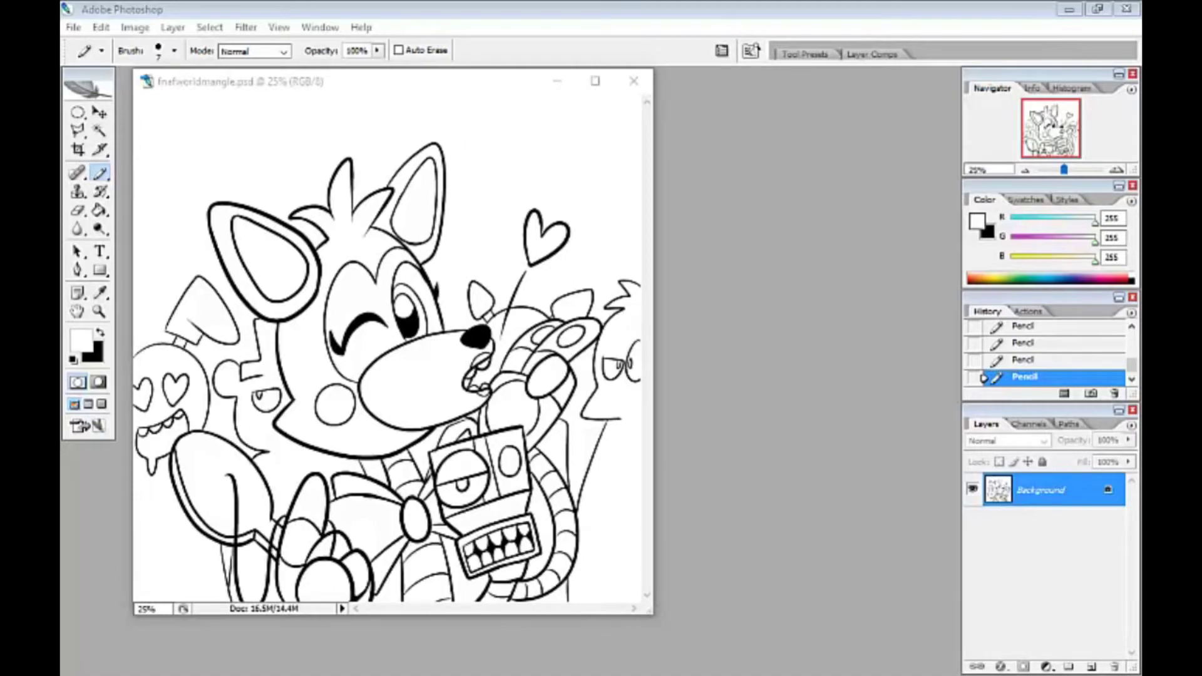
- Fill the skull's centre band and its round second eye with black, and touch up the lidded eye with the Pencil
key(g)
key(x)
click(447, 449)
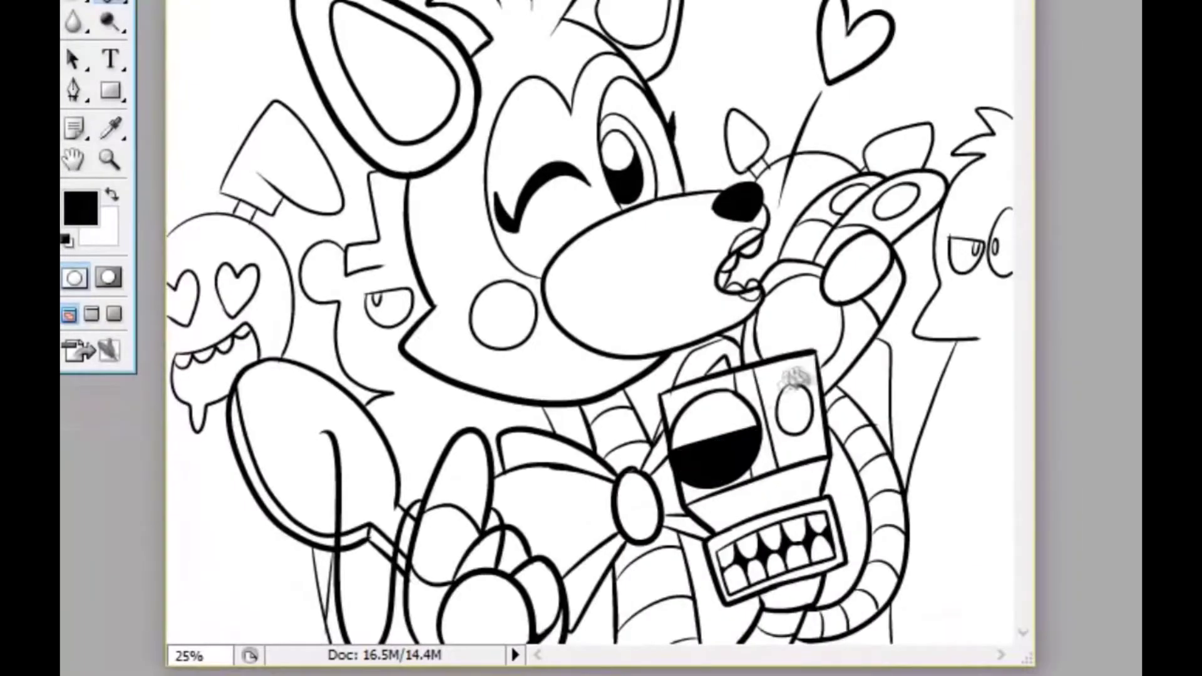
key(ctrl+z)
click(498, 465)
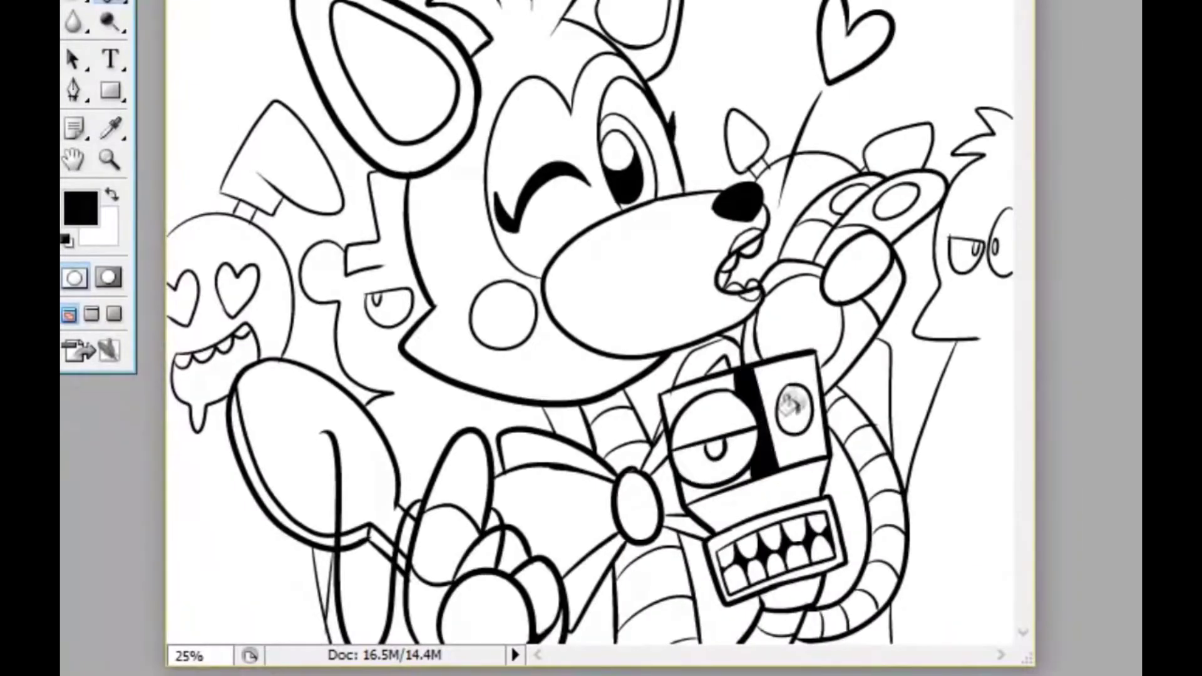
click(793, 407)
key(b)
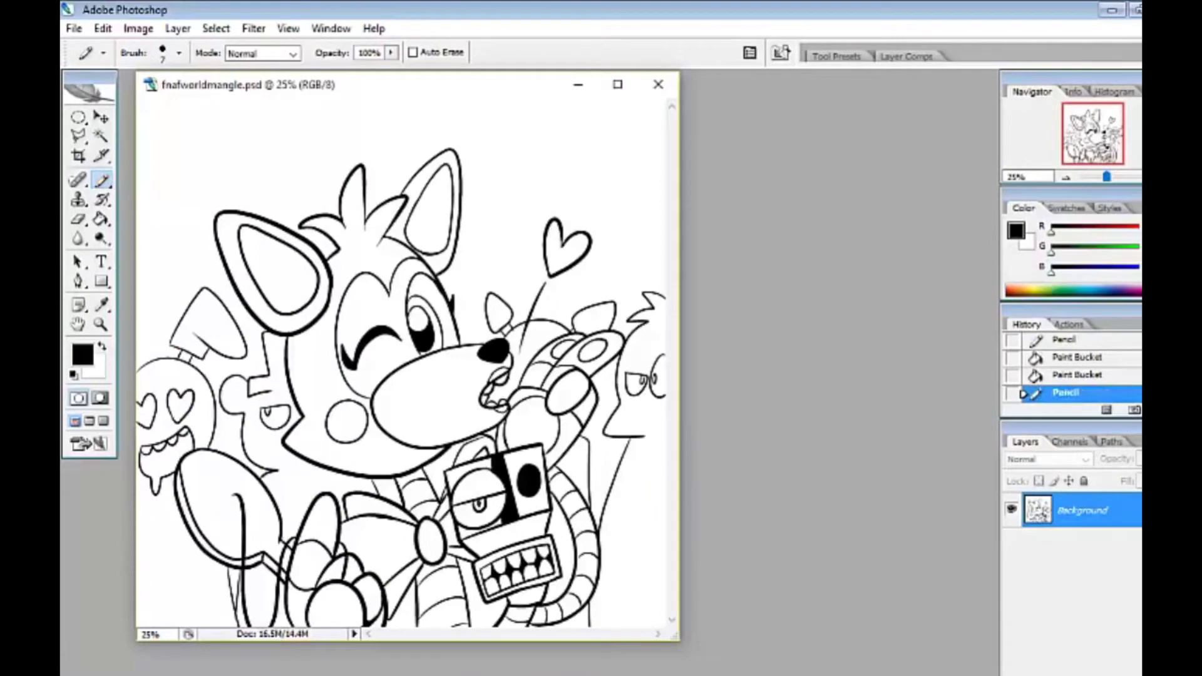
click(483, 484)
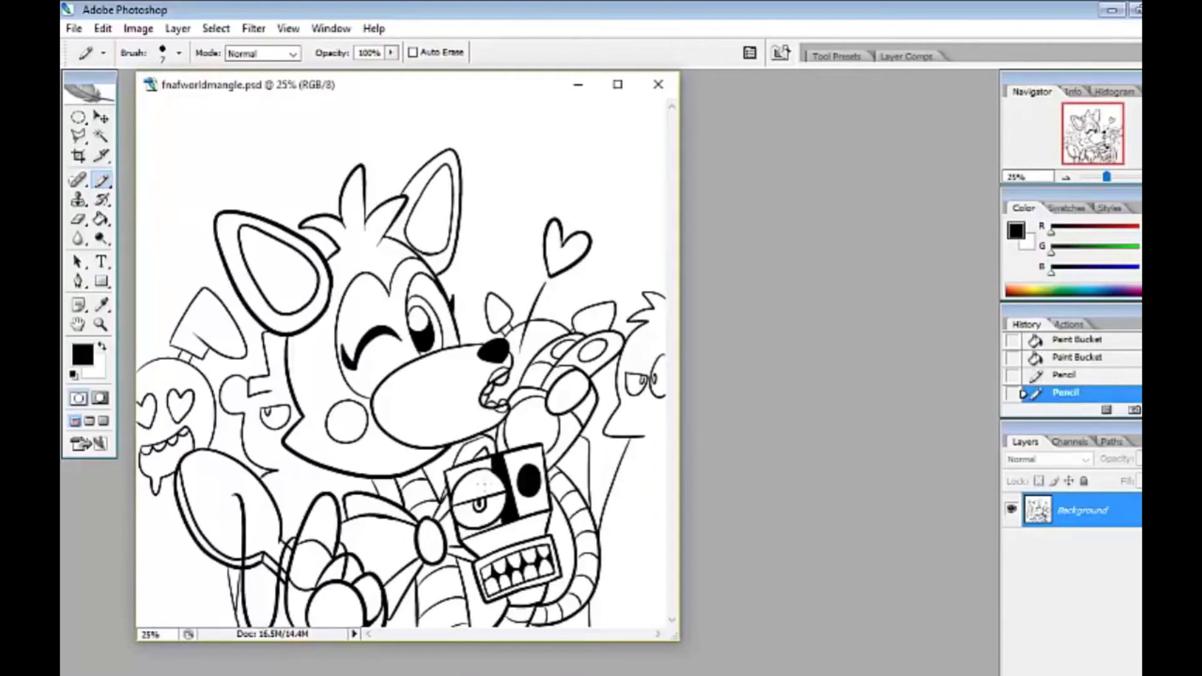
- Fill the head, body and bent ear of the heart-eyed background figure with black
key(g)
click(207, 348)
key(ctrl+z)
click(194, 382)
key(b)
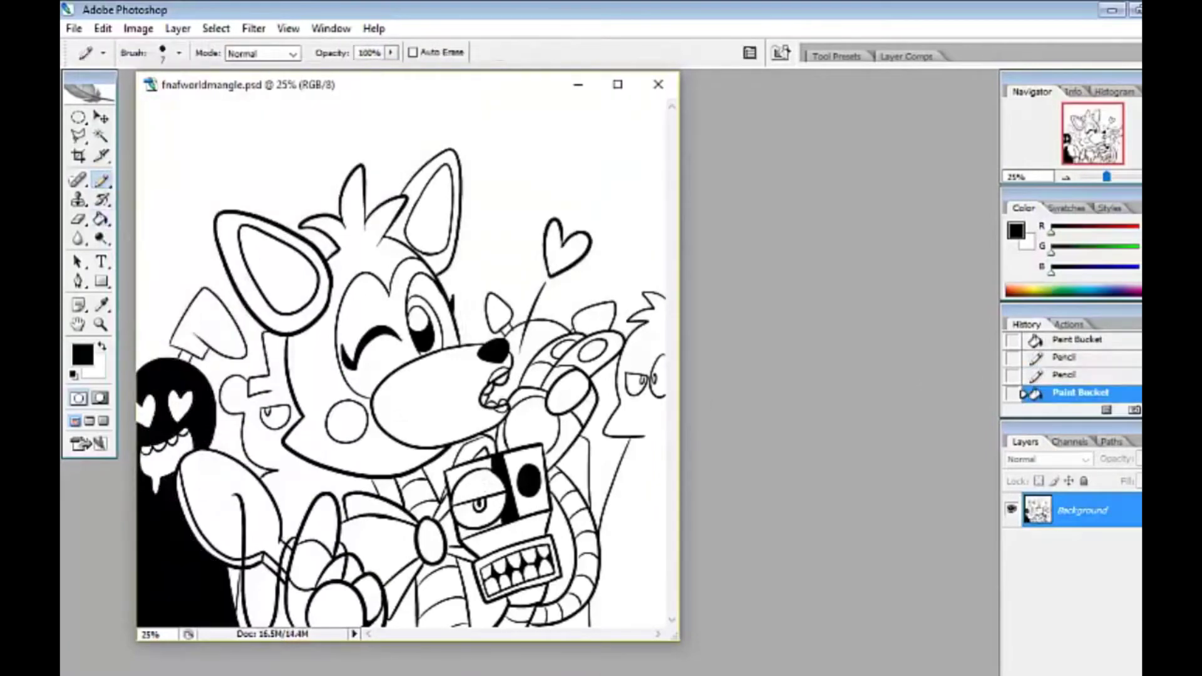
key(g)
click(206, 325)
- Try filling the body and face of the background figure behind the fox's head with black
click(282, 489)
click(263, 407)
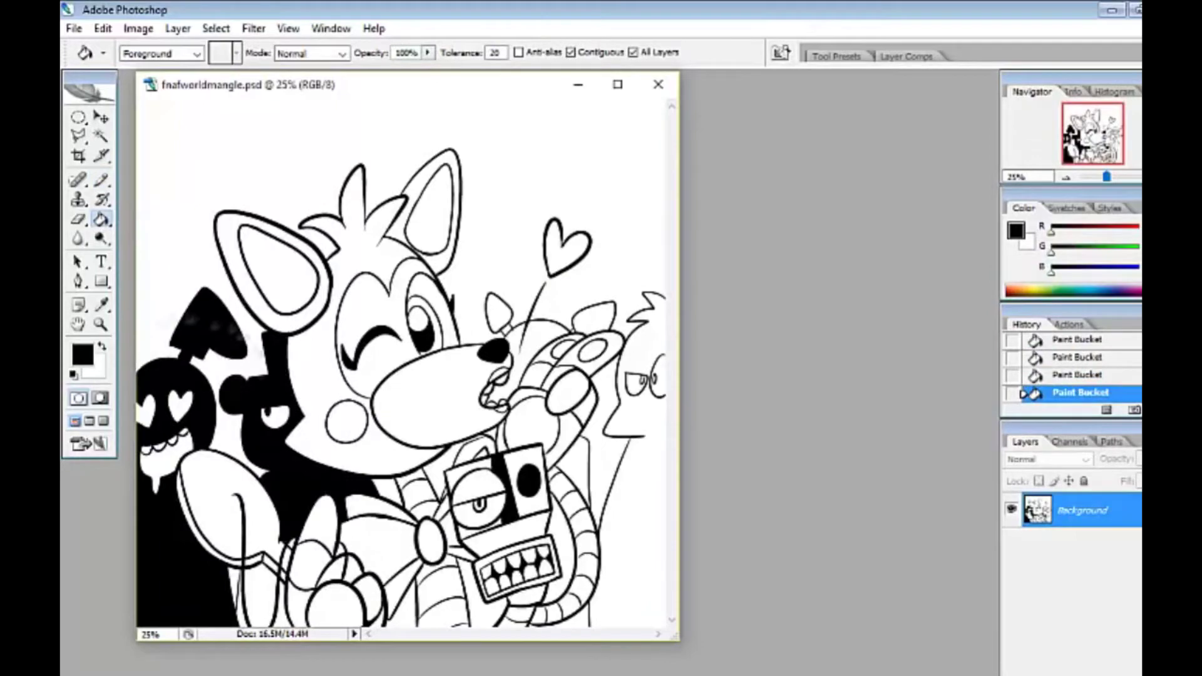
key(z)
click(296, 491)
key(ctrl+alt+z)
key(ctrl+alt+z)
- Select the connected black linework with the Magic Wand and choose light pink as the foreground colour
key(w)
click(305, 379)
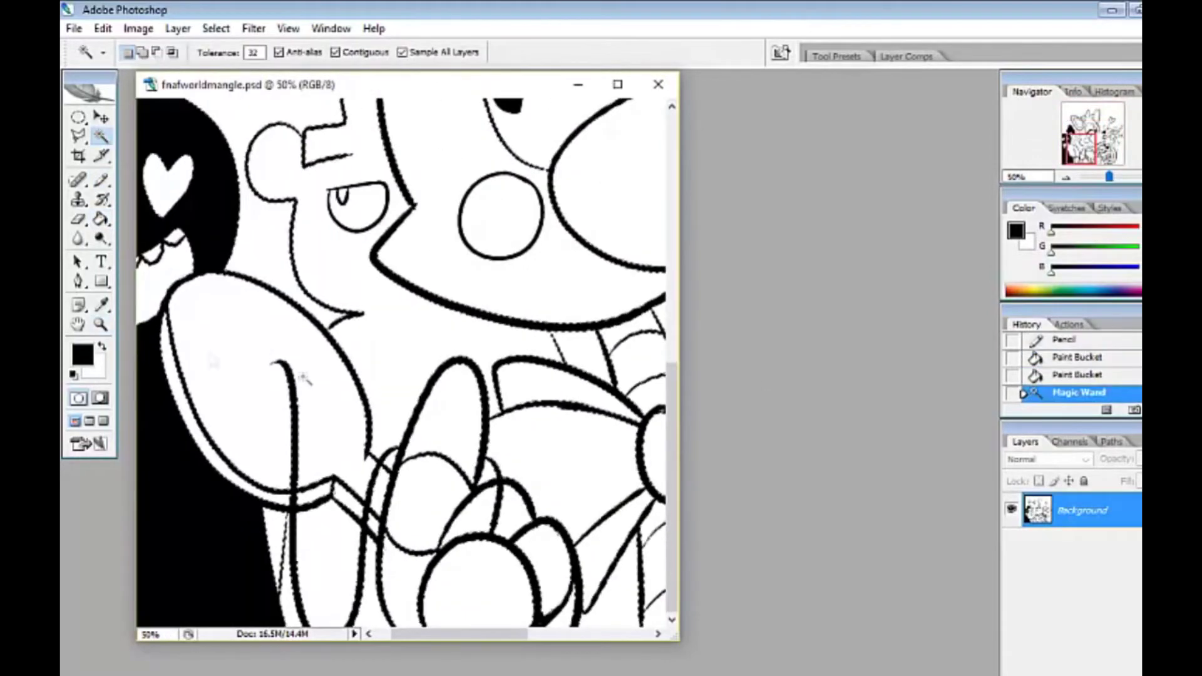
key(alt+Tab)
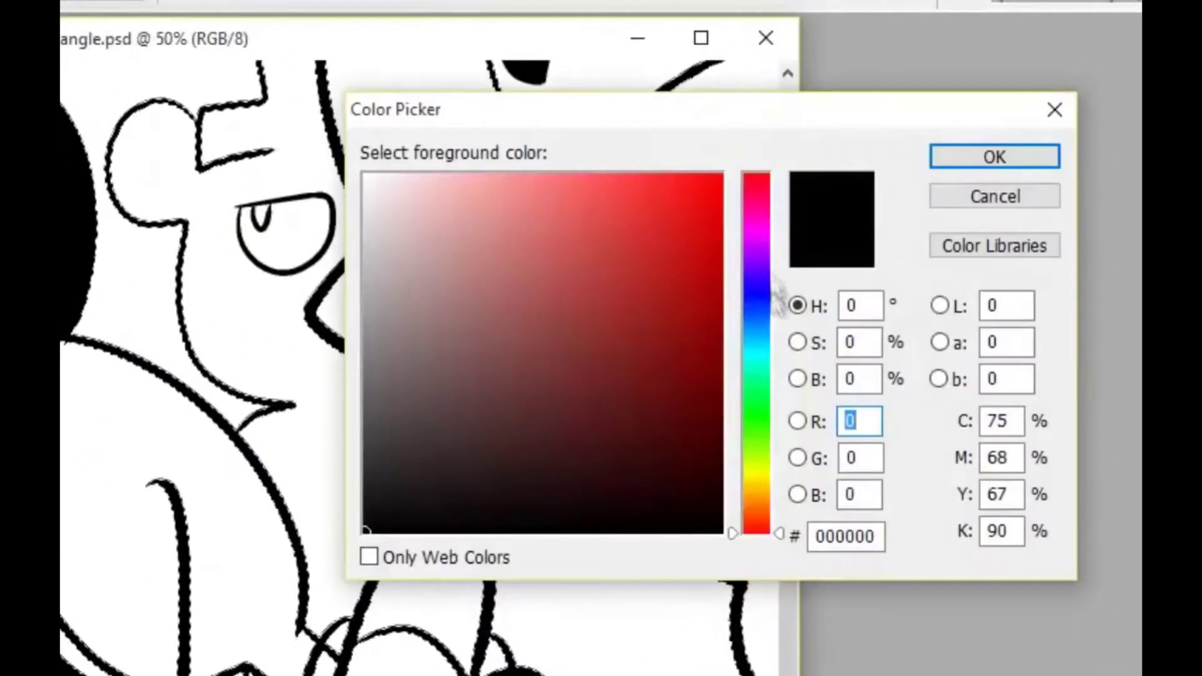
click(467, 176)
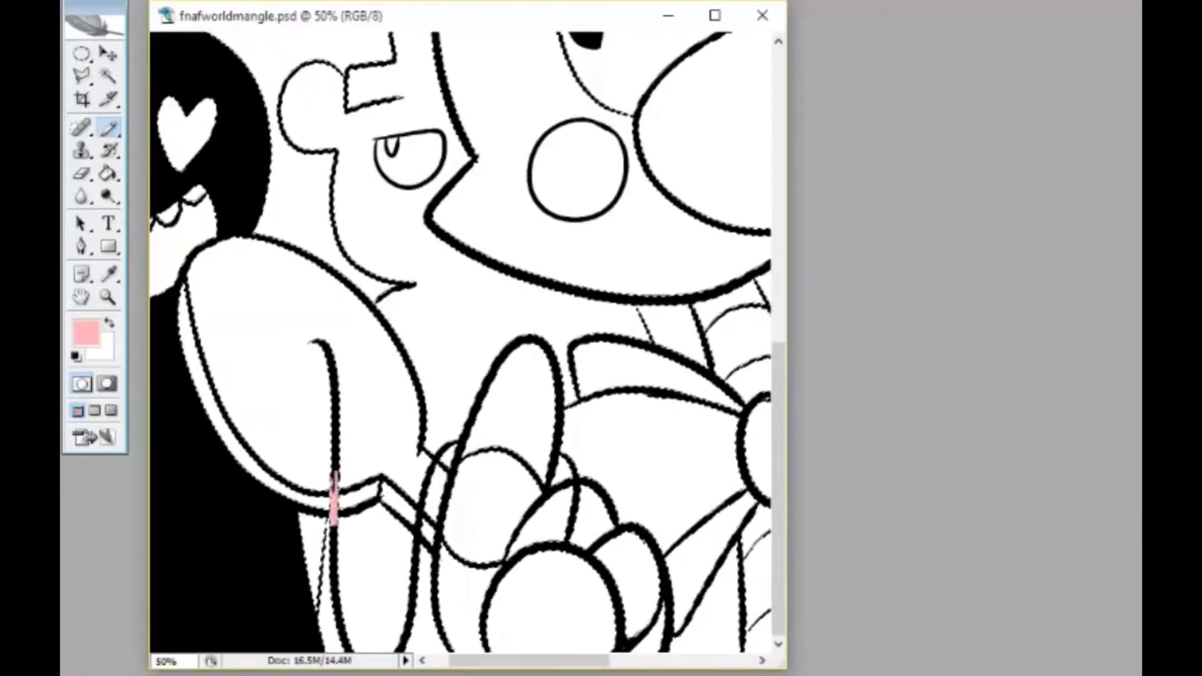
- Paint pink over the spots where the looping line and the round palm pad's outline meet other ink lines
drag(418, 501, 414, 545)
drag(427, 486, 418, 529)
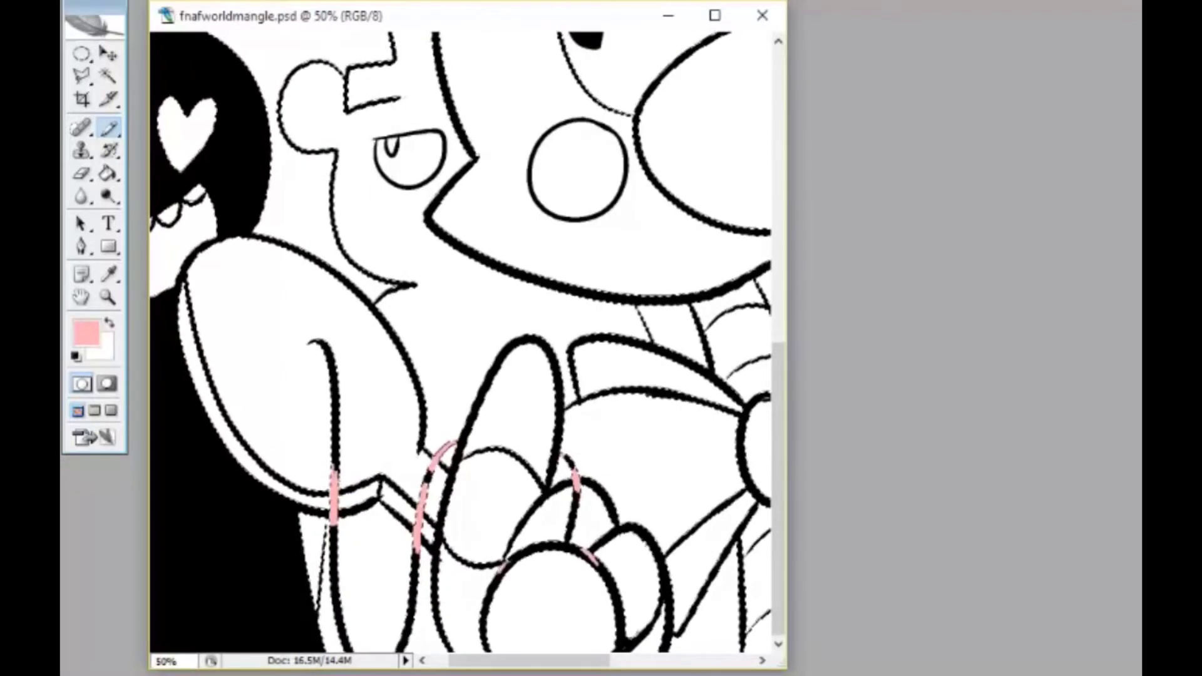
key(g)
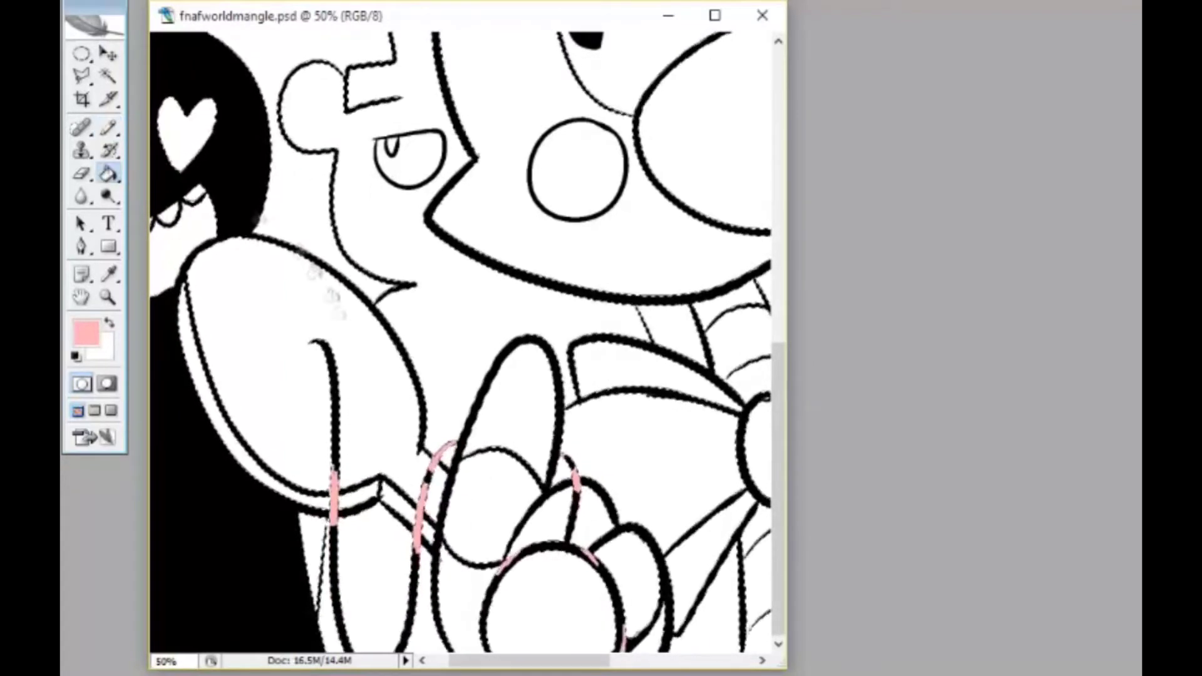
key(ctrl+z)
click(117, 128)
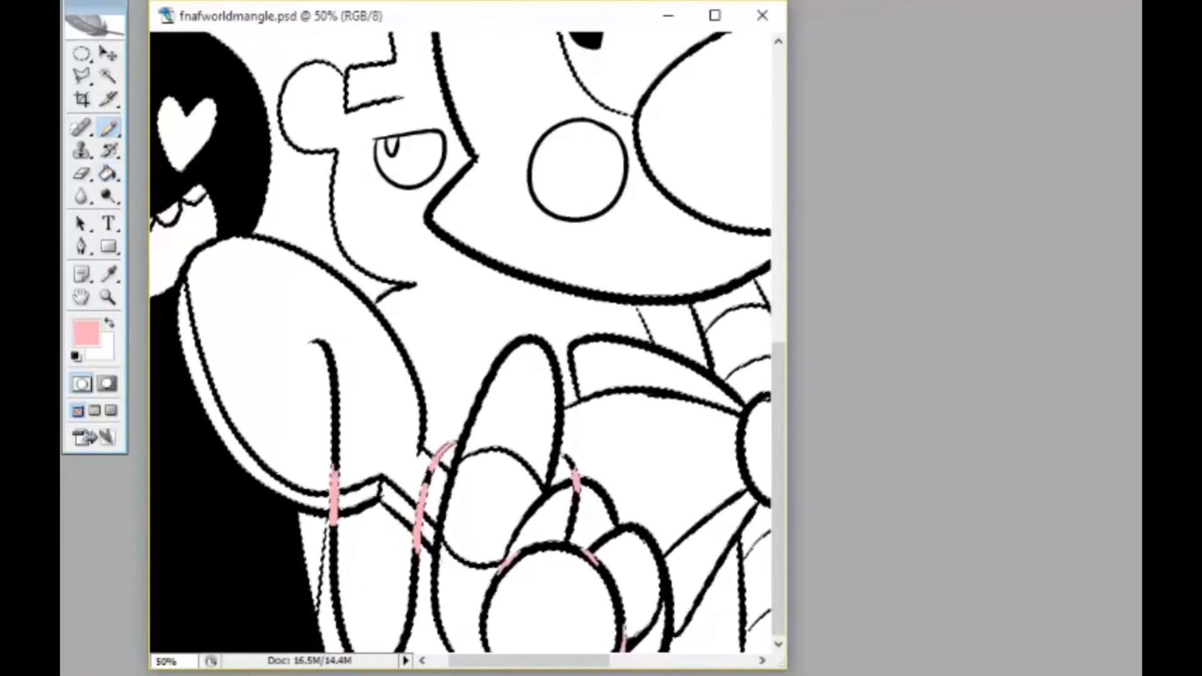
- Recolour the looping line across the spoon and the palm pad's outline light pink, and colour the pad's inside the same pink
click(109, 174)
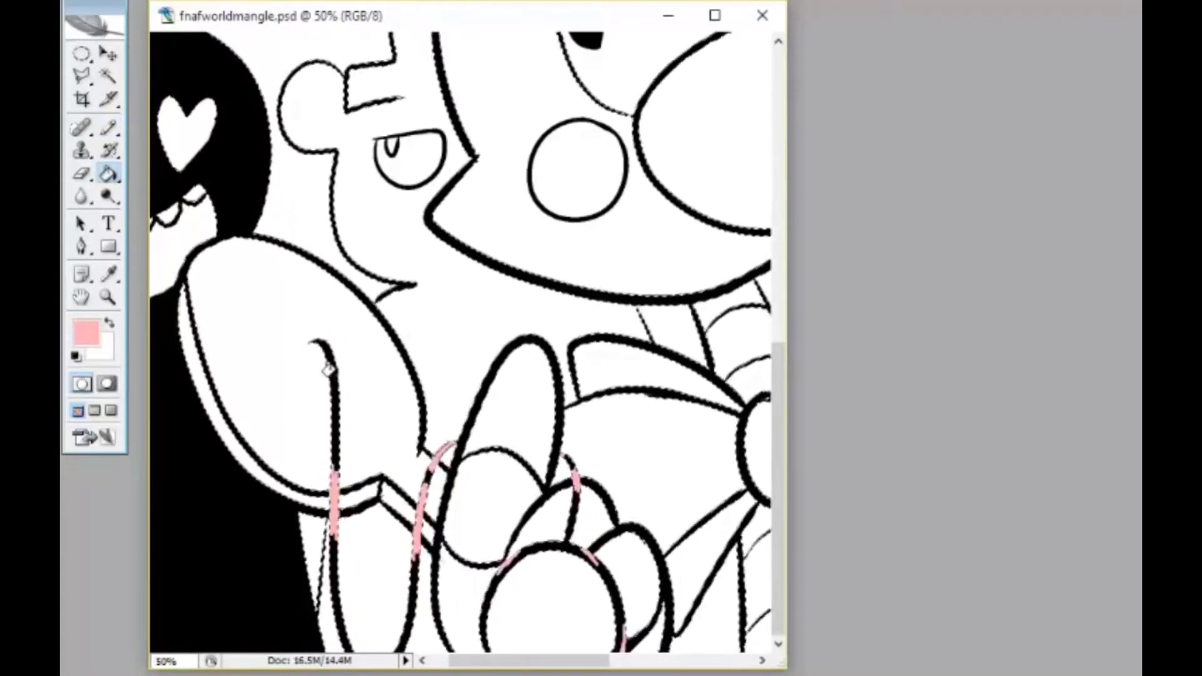
click(327, 367)
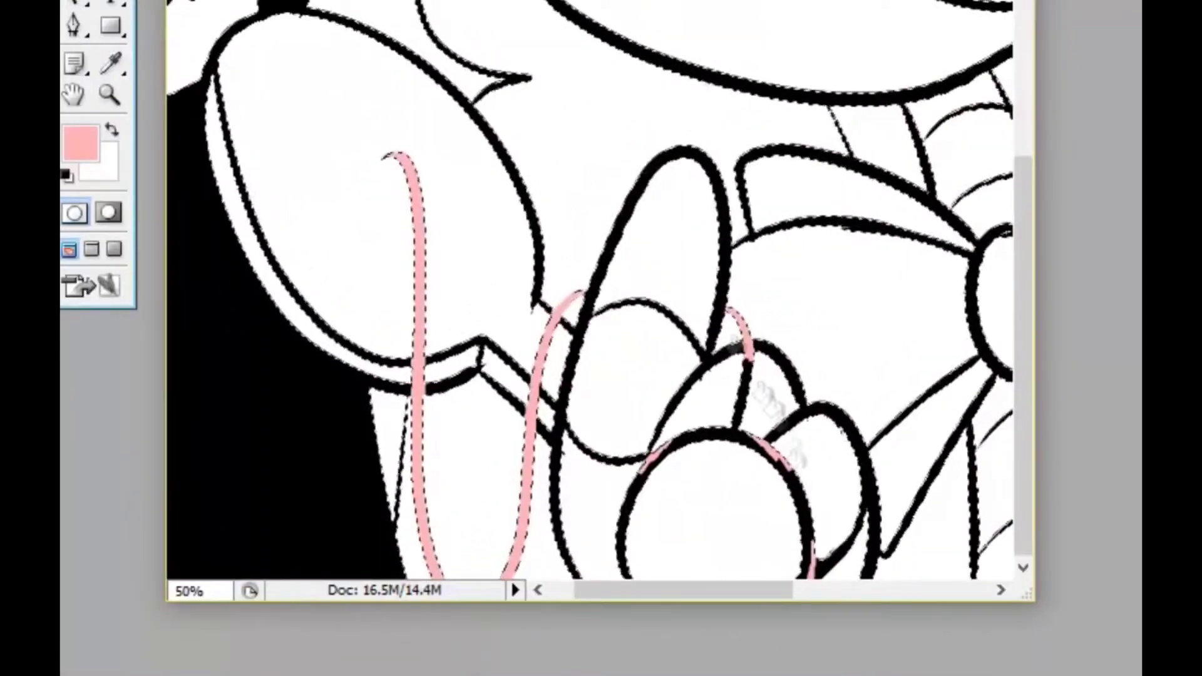
click(603, 549)
key(ctrl+z)
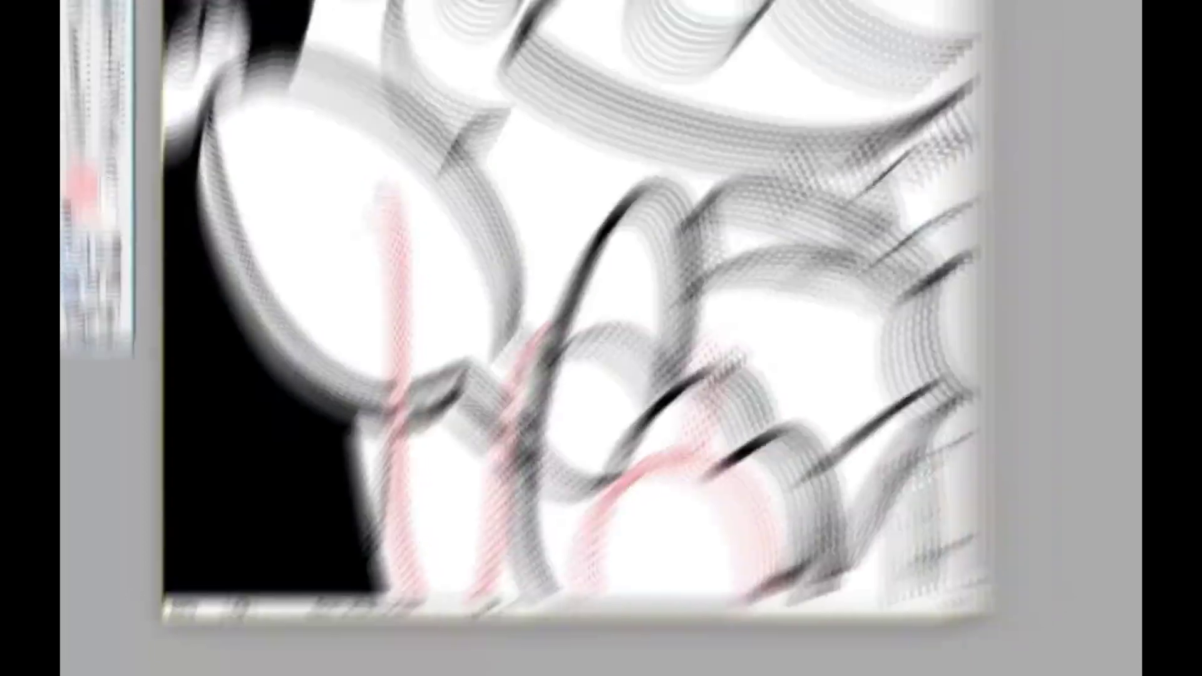
mouse_move(564, 582)
mouse_down()
mouse_move(551, 601)
mouse_move(501, 572)
mouse_up()
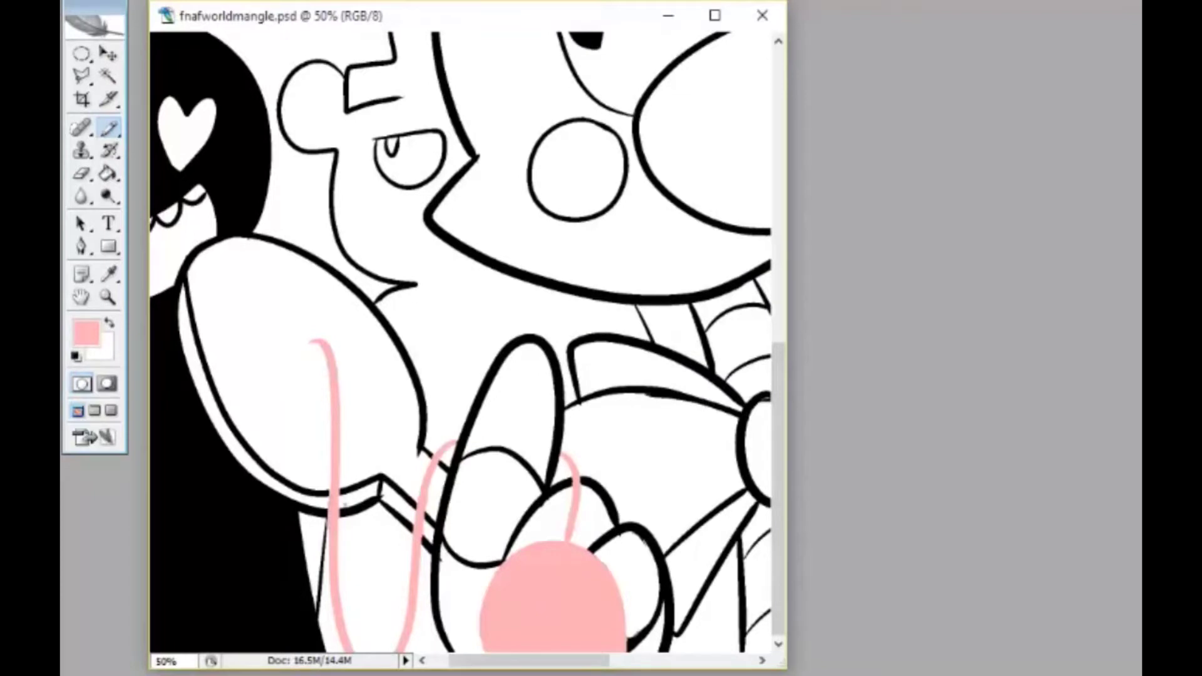
- Fill the background figure behind the fox's head, including its body around the spoon handle, with black
key(ctrl+minus)
key(g)
key(d)
click(303, 391)
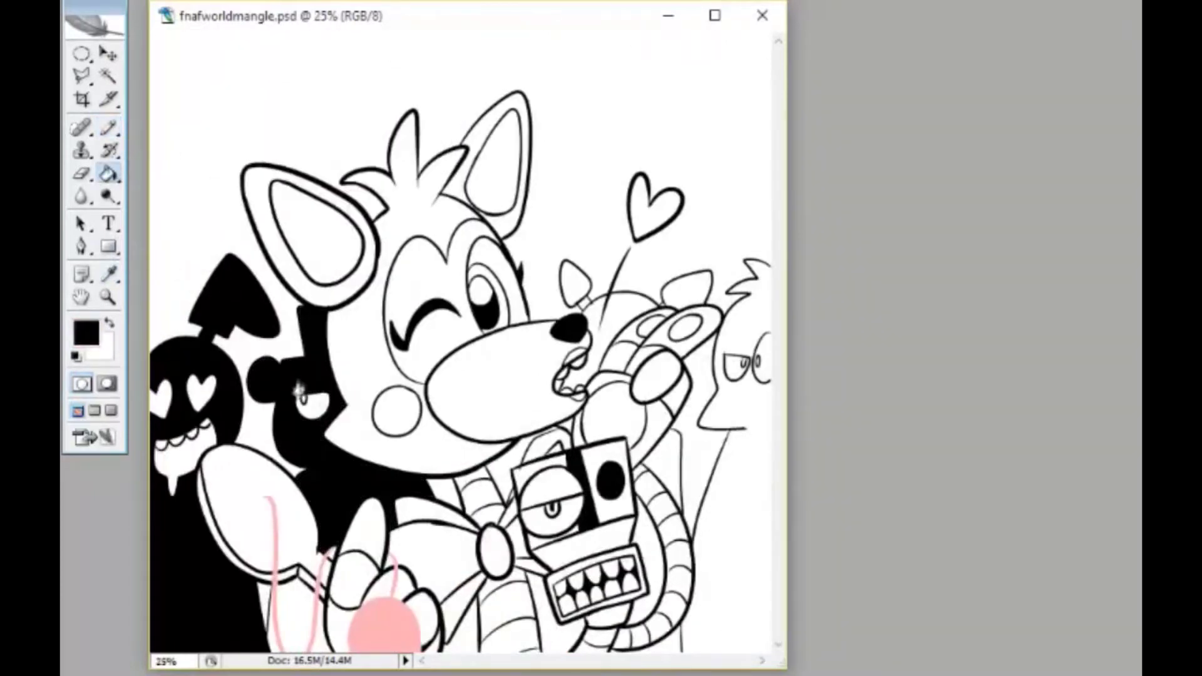
click(318, 634)
- Fill the gaps around the torso, second head and looping cable with black, along with the spiky-haired background figure
click(460, 629)
click(566, 627)
click(558, 601)
click(648, 564)
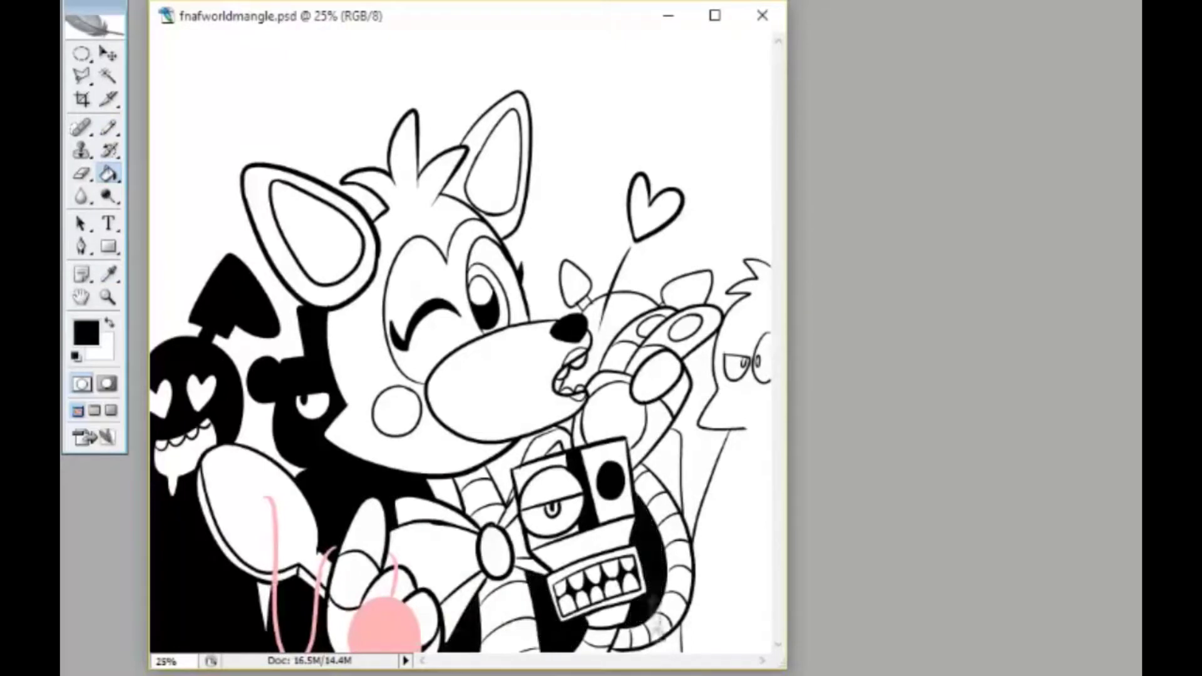
click(739, 476)
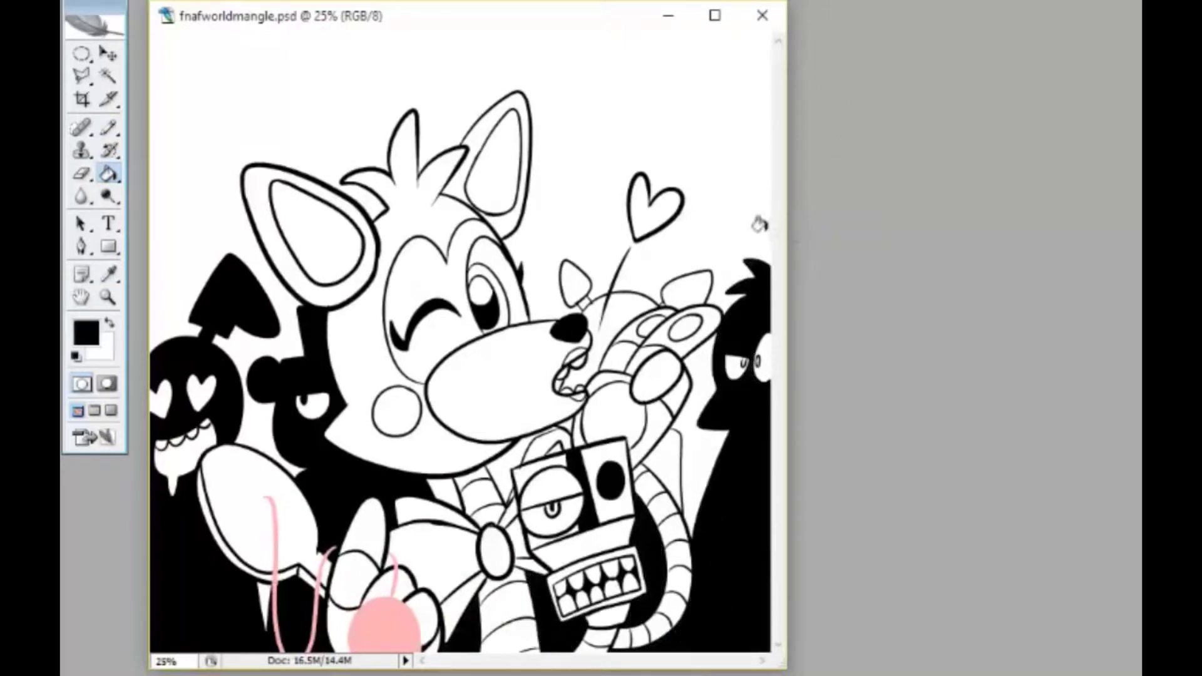
click(749, 274)
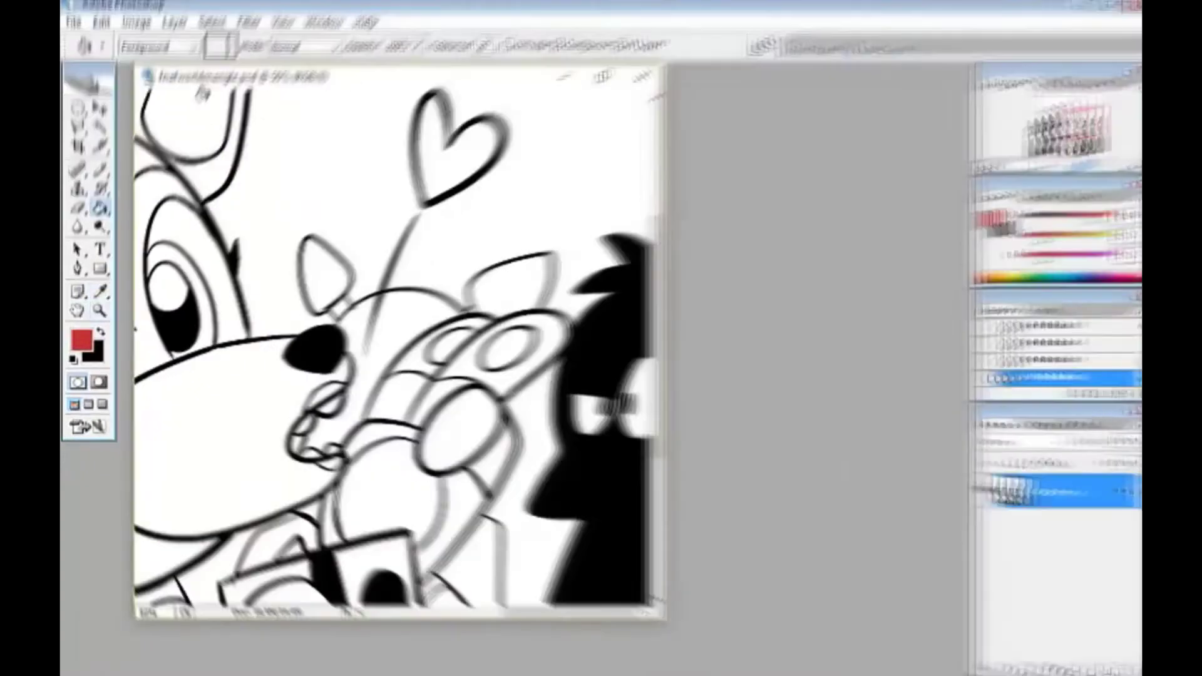
- Colour the floating heart and the curved line trailing from it red, including the line's outline
click(560, 69)
key(w)
key(g)
click(446, 276)
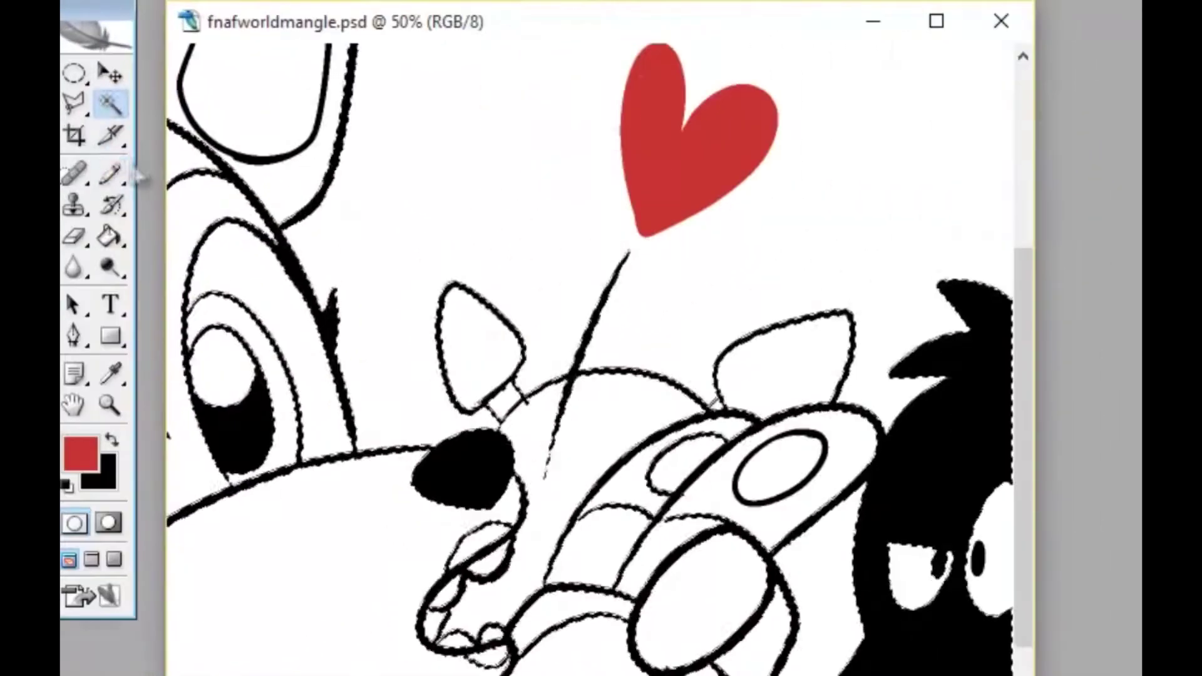
click(582, 319)
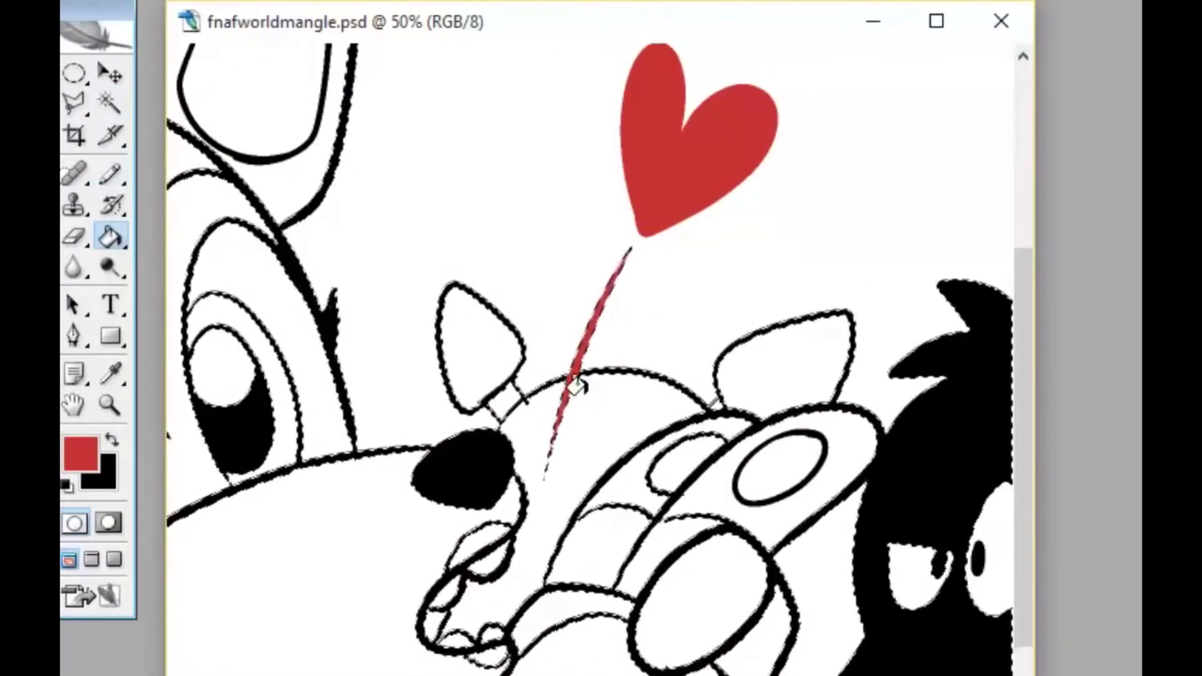
click(209, 27)
click(225, 50)
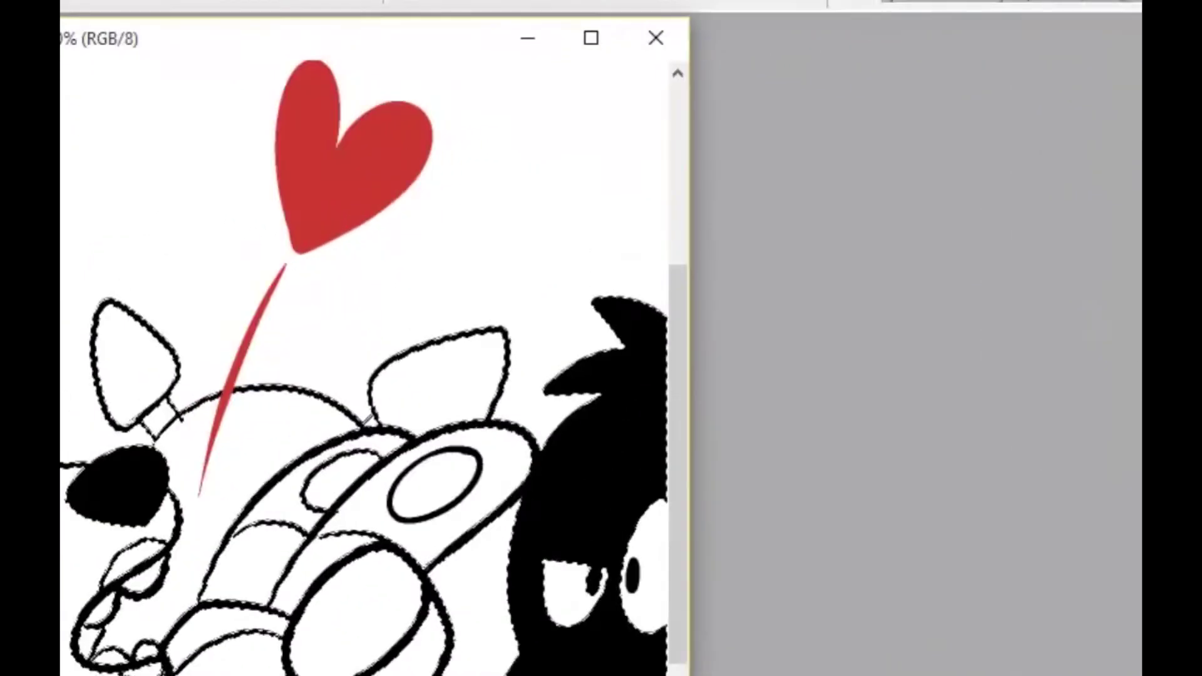
- Choose pure blue and paint a curved highlight along the front edge of the fox's nose
click(81, 341)
click(607, 165)
click(925, 160)
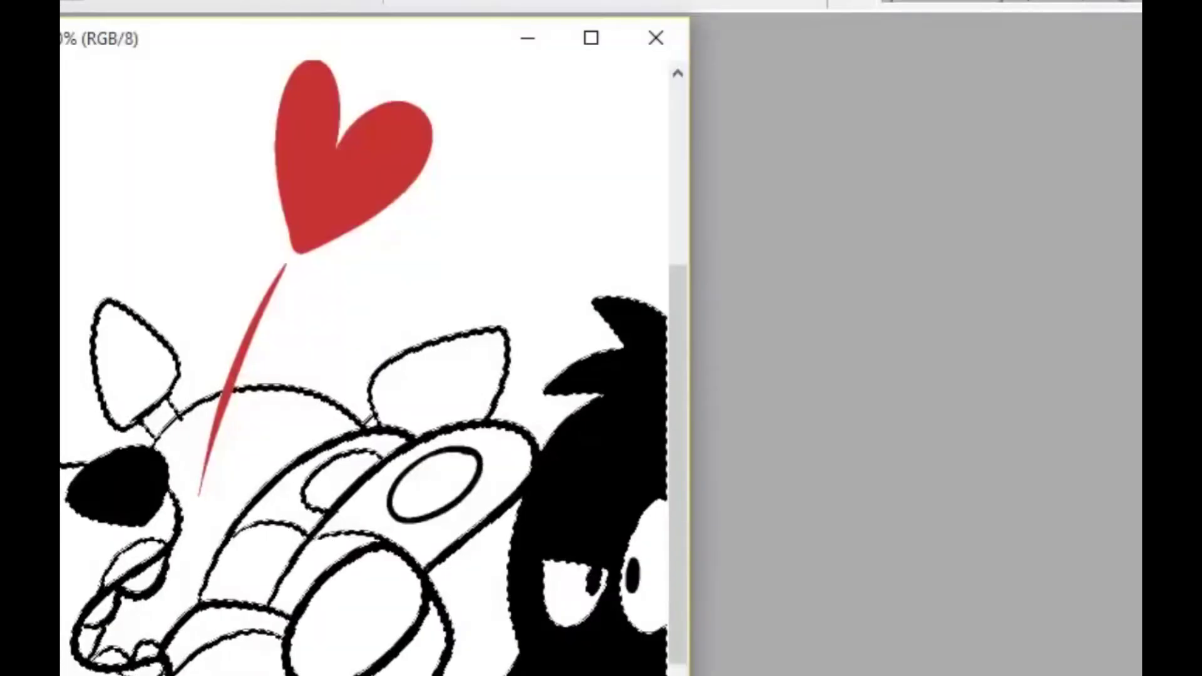
click(391, 325)
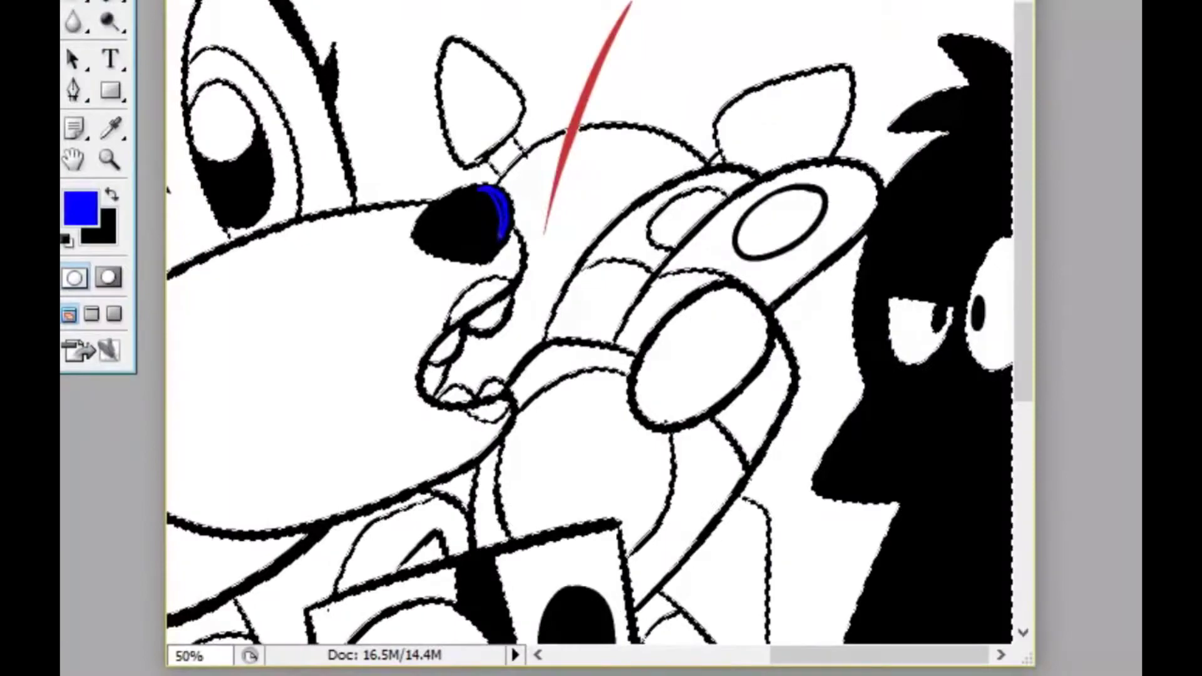
key(x)
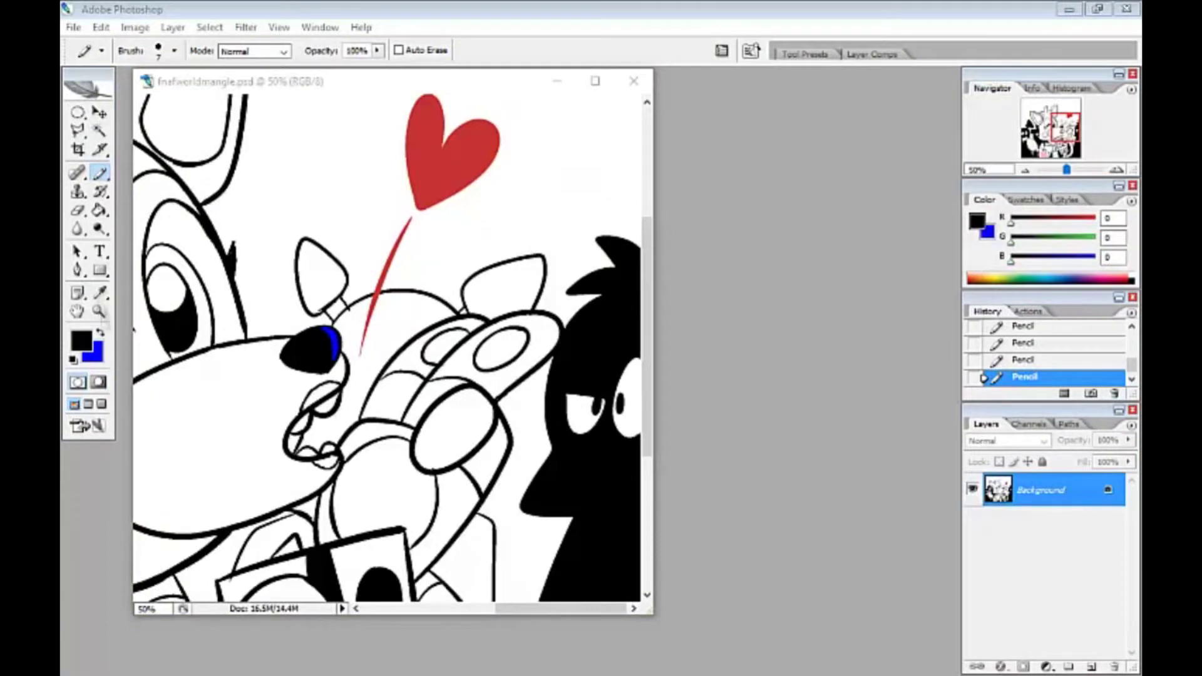
- Deselect the linework and fill the head and both ears of the figure behind the raised hand with black
key(g)
click(210, 27)
click(187, 57)
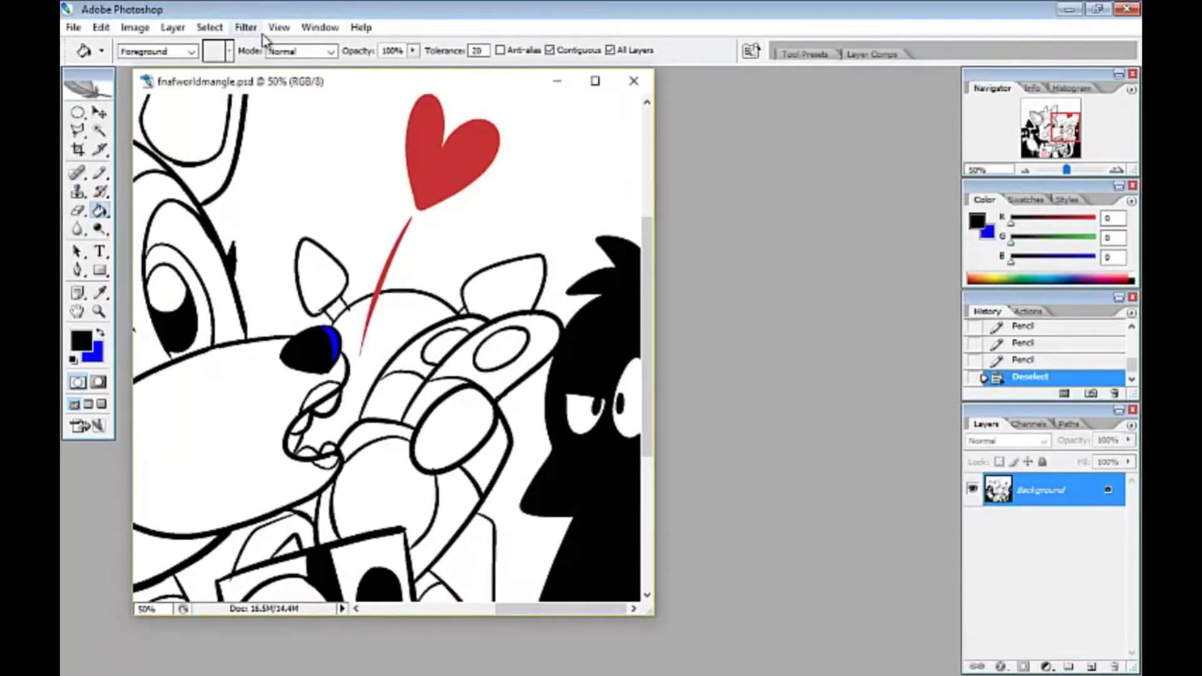
click(319, 273)
click(340, 307)
click(407, 307)
click(468, 299)
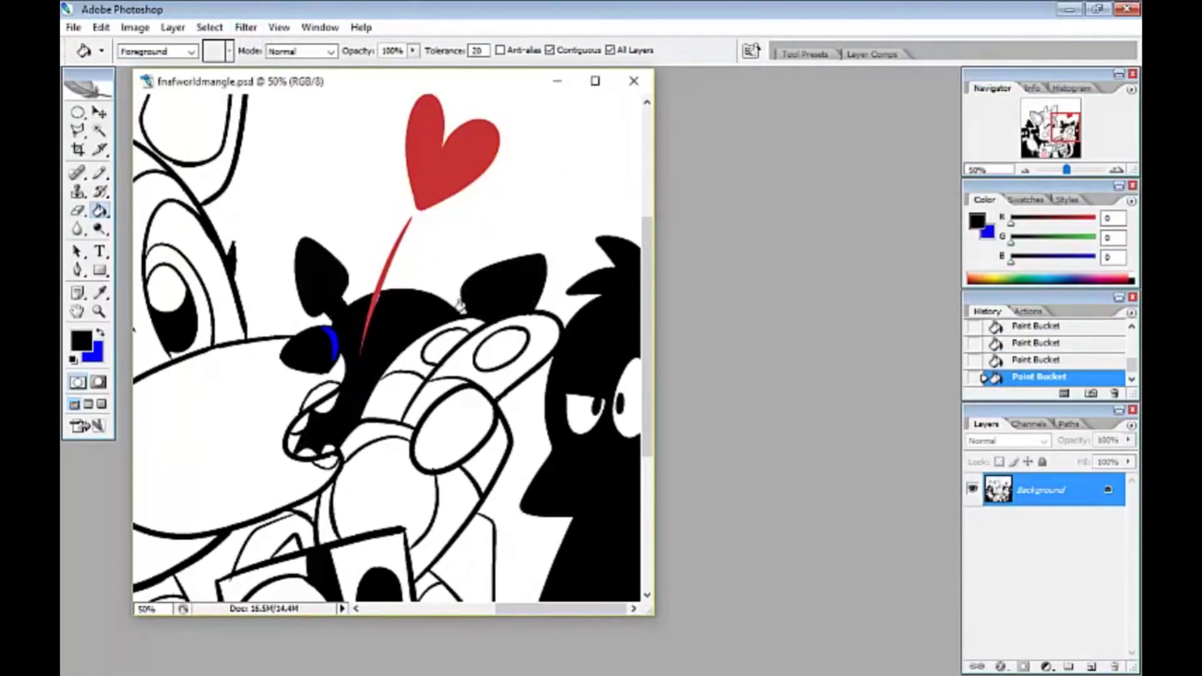
- Fill that figure's body beside the raised arm and the gap above the second head with black
scroll(388, 344, down, 5)
click(467, 300)
click(269, 269)
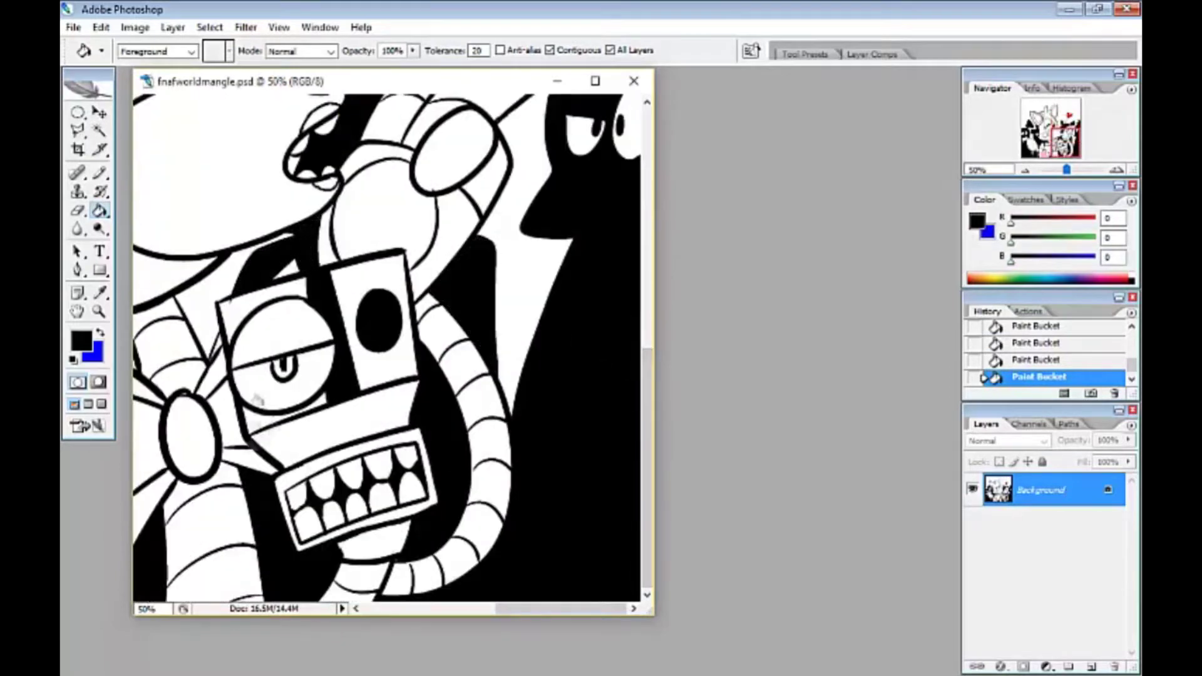
- Paint a short blue line with the Pencil on the second head's top edge and restore the default black and white colours
click(99, 173)
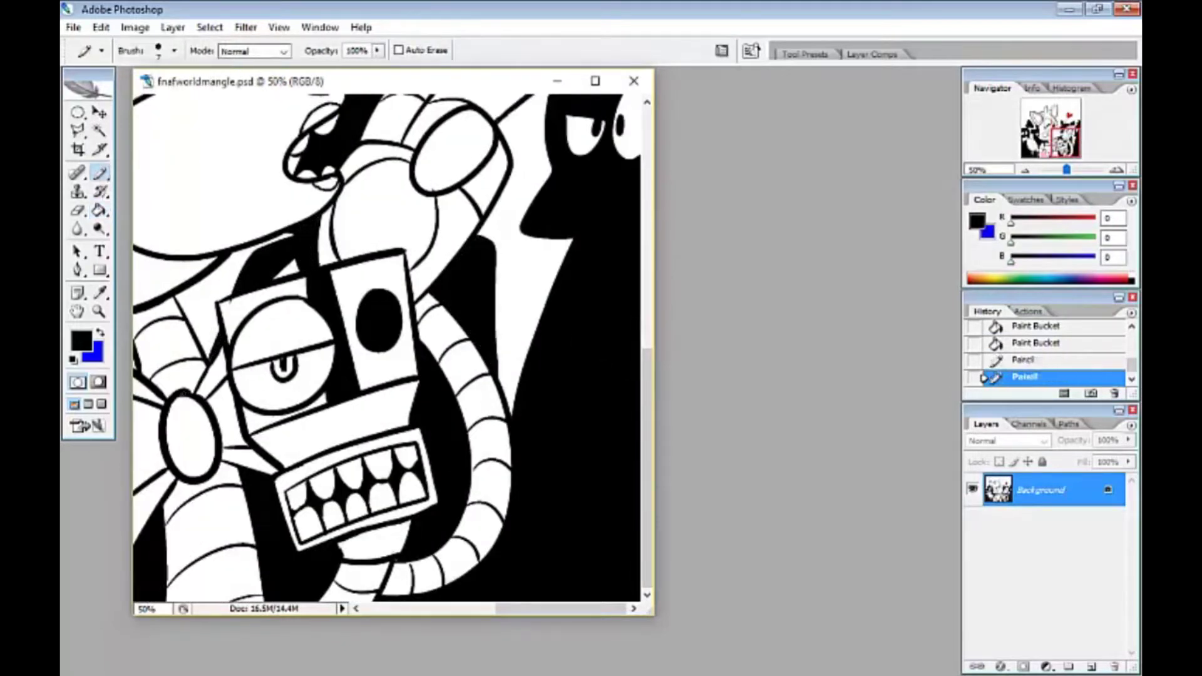
key(x)
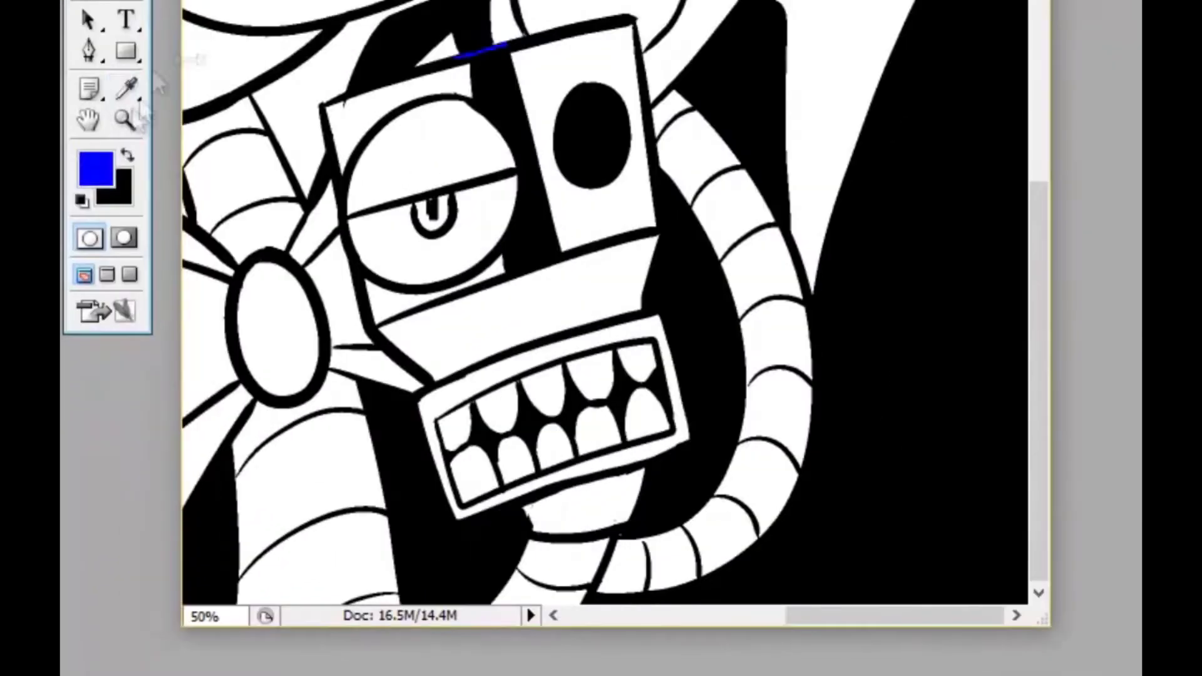
key(d)
key(x)
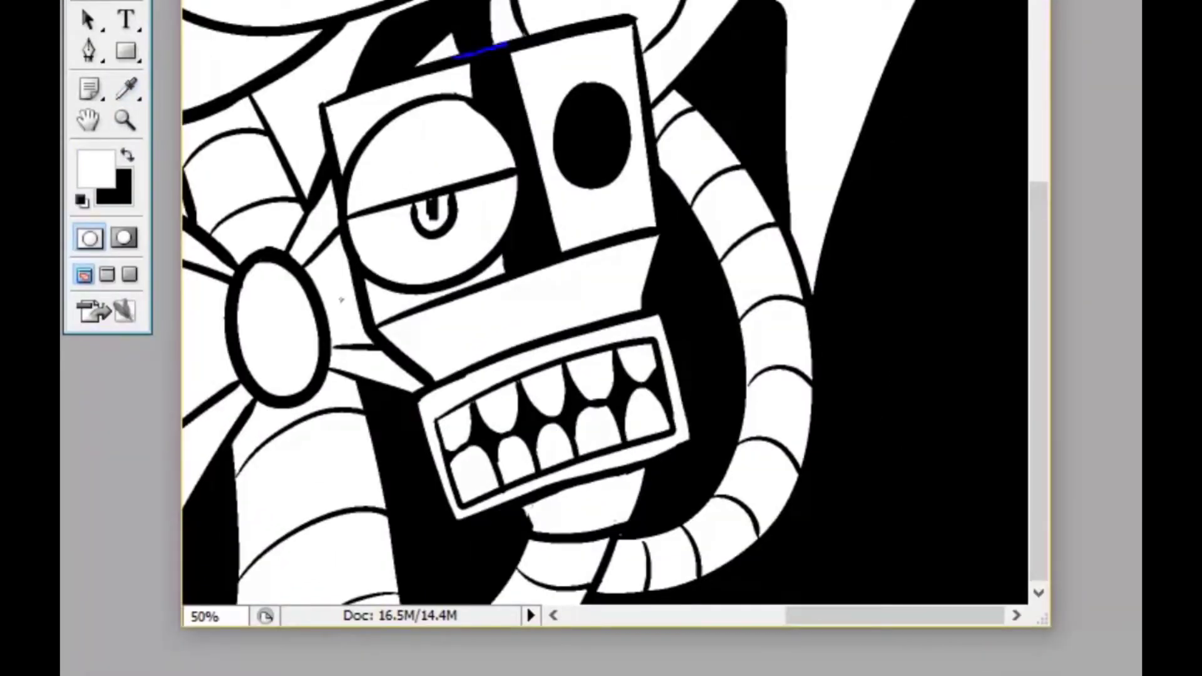
key(x)
key(x)
- Choose a dark muted red and fill the open background areas around all the figures with it
key(ctrl+minus)
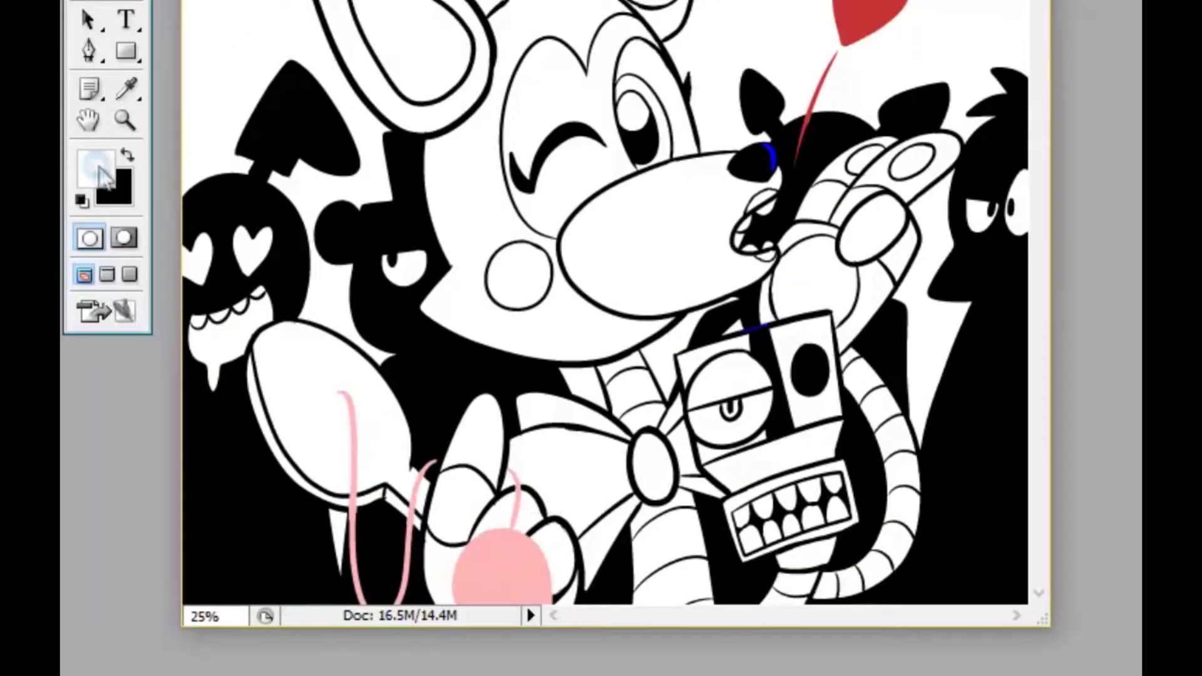
click(97, 170)
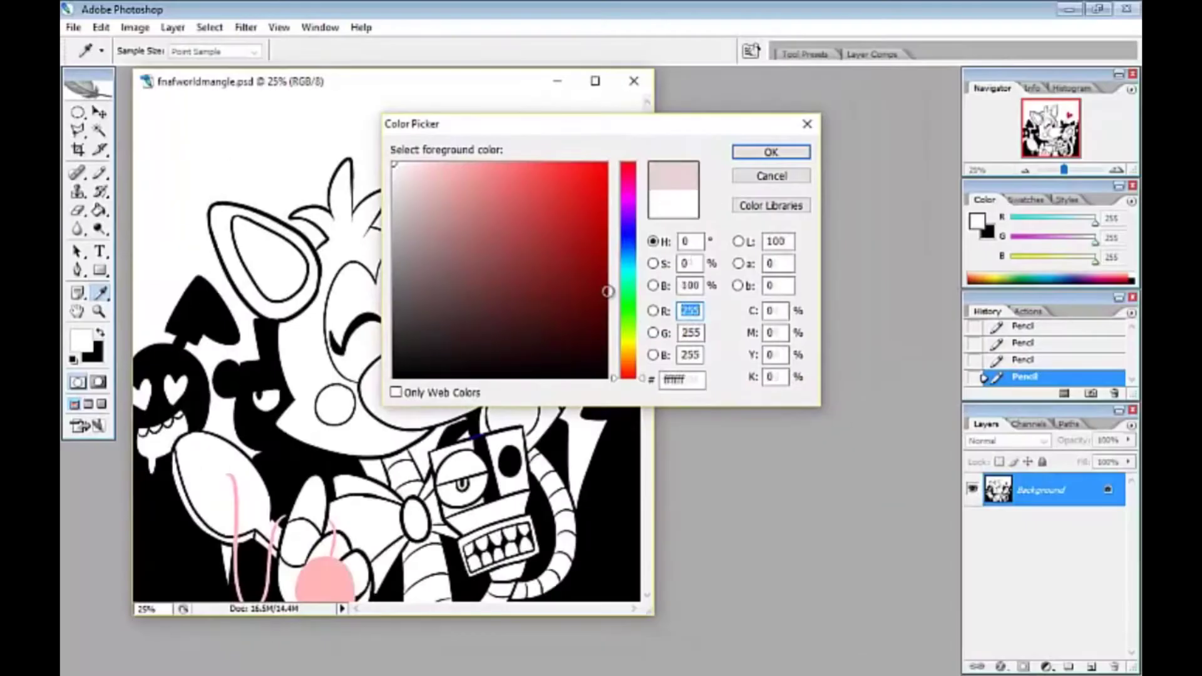
click(572, 290)
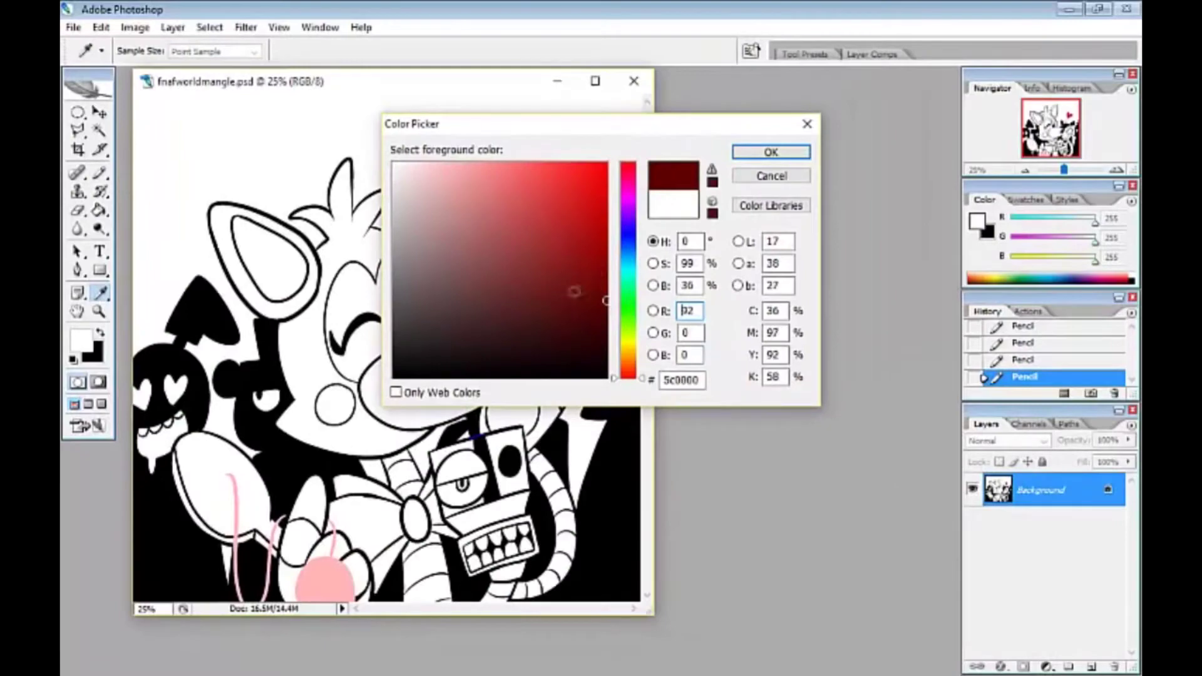
key(Return)
key(g)
click(251, 138)
click(582, 425)
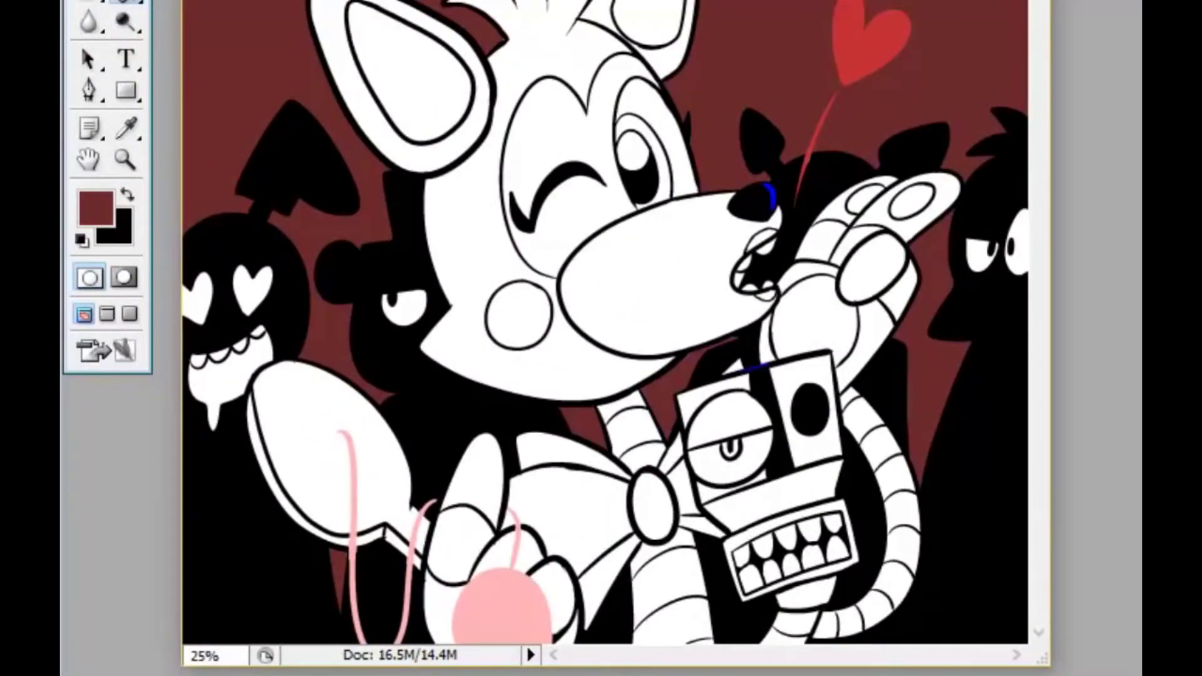
- Sample the floating heart's red and fill the drooling figure's heart-shaped eyes and mouth with it
alt+click(858, 31)
click(252, 287)
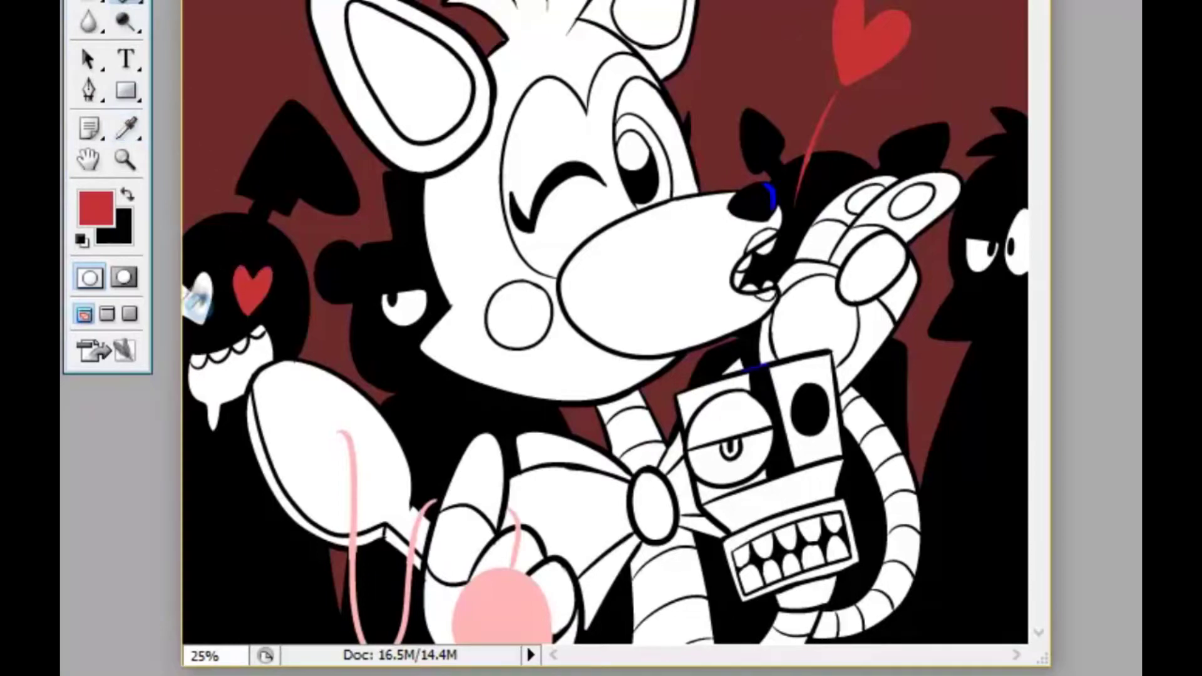
click(199, 296)
click(232, 376)
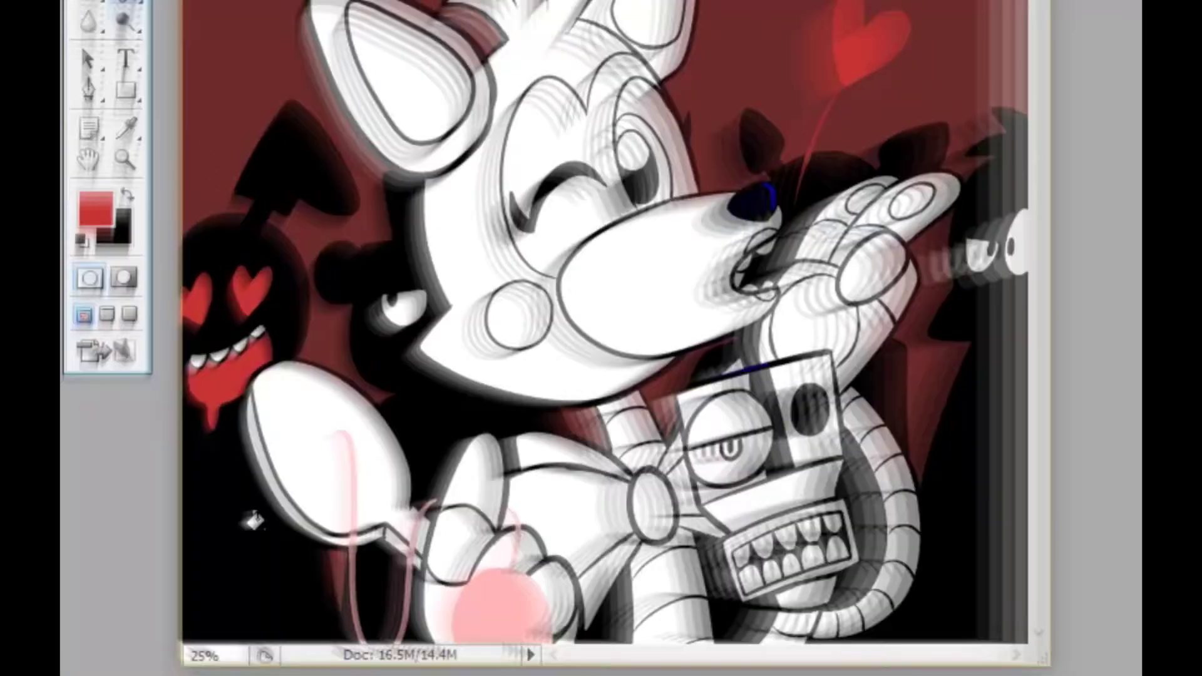
- Fill the spoon's face with golden brown and its rim and handle side with a darker shade
click(96, 208)
click(555, 236)
key(Return)
click(266, 504)
click(82, 342)
click(775, 155)
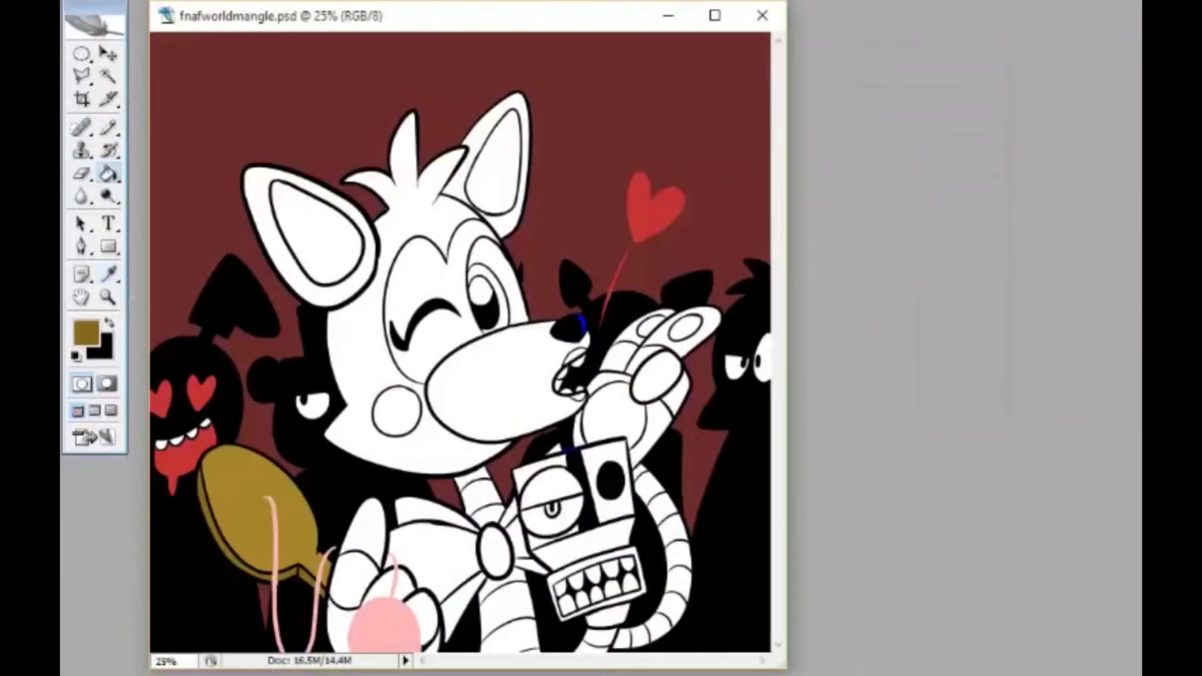
- Fill the bow tie with the heart's red and the irises of the fox and the second head with yellow
alt+click(651, 207)
click(495, 544)
click(86, 332)
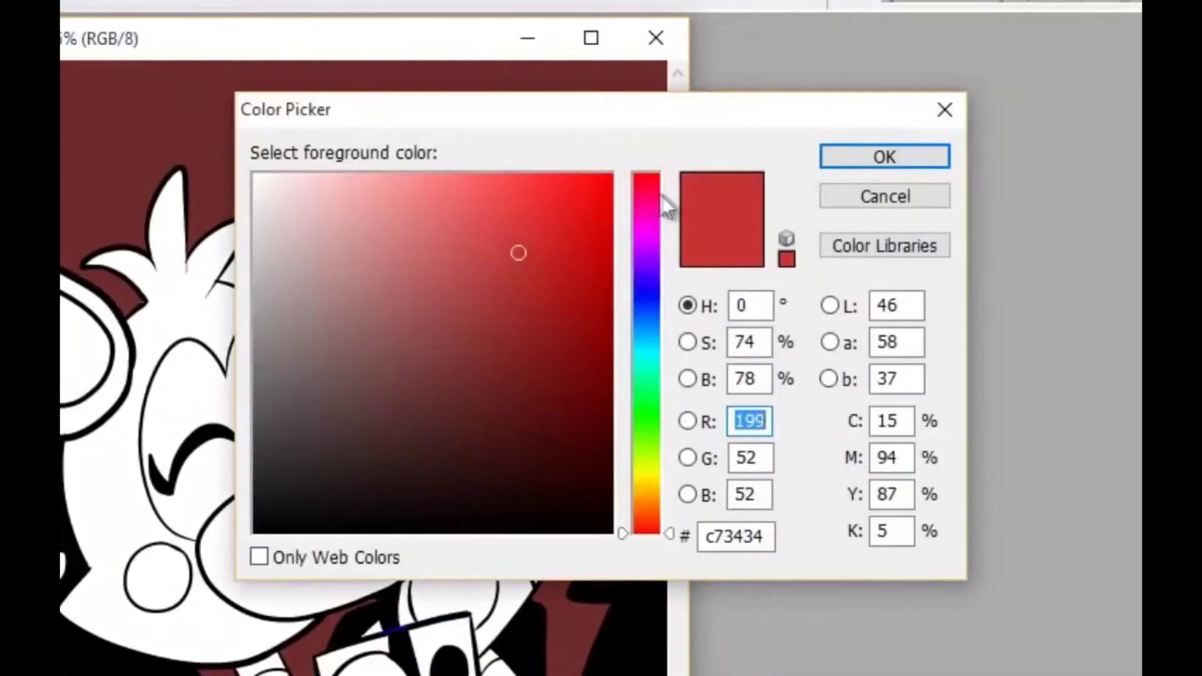
click(648, 470)
click(515, 187)
click(648, 483)
key(Return)
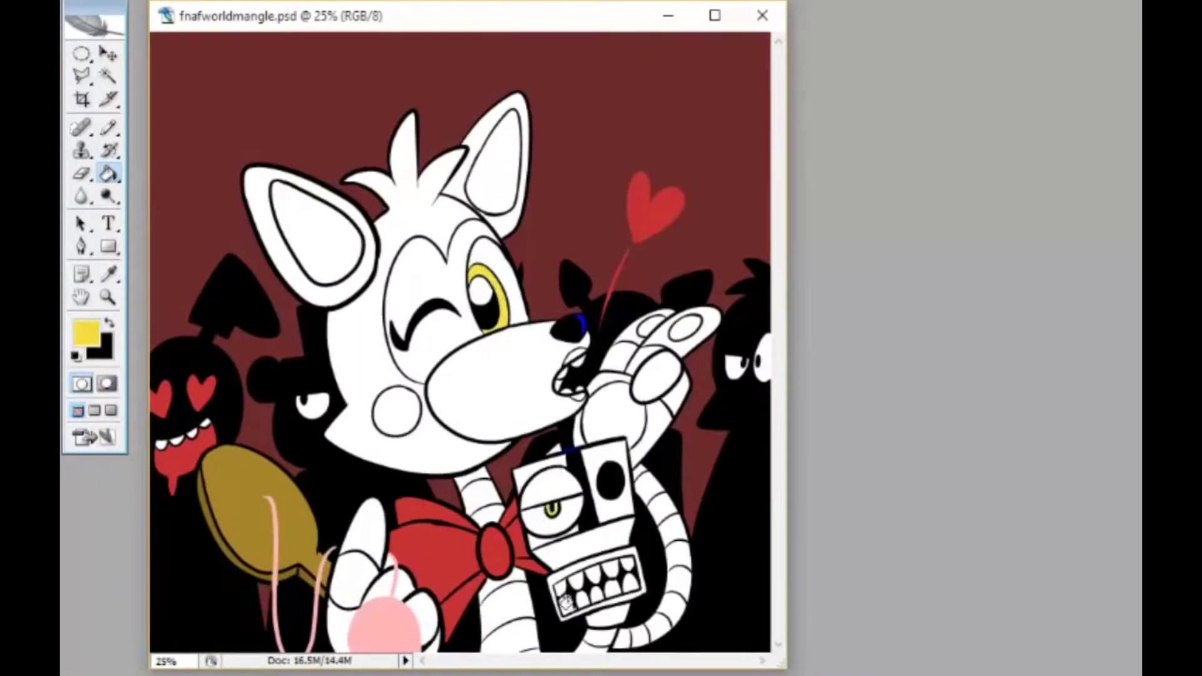
- Choose a neutral grey (R 179, G 178, B 178) and fill the neck, ribbed torso and looping cable segments with it
alt+click(394, 558)
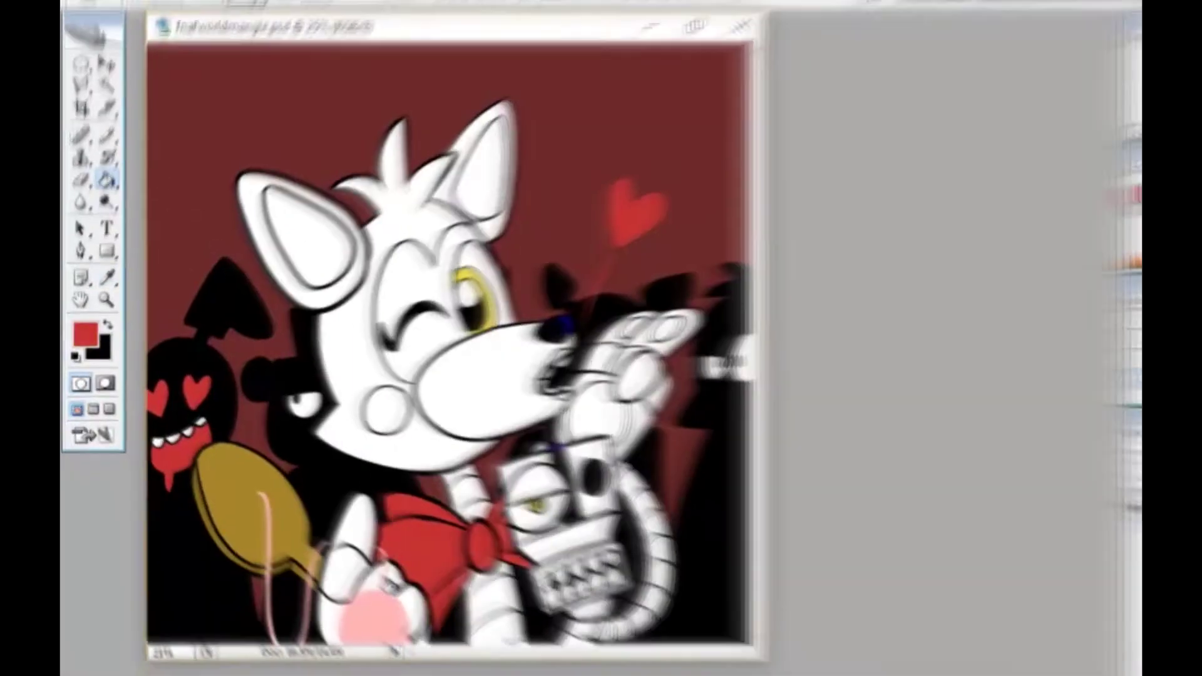
click(86, 332)
click(393, 226)
key(Return)
key(g)
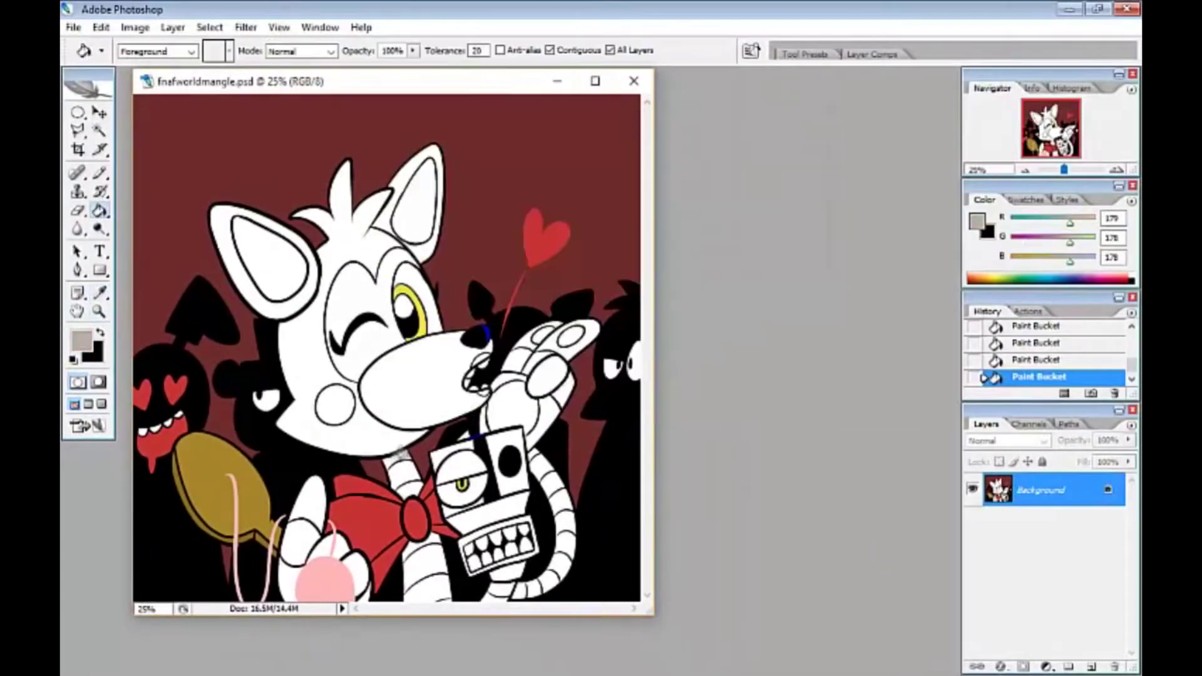
click(401, 470)
click(420, 564)
click(501, 573)
click(539, 460)
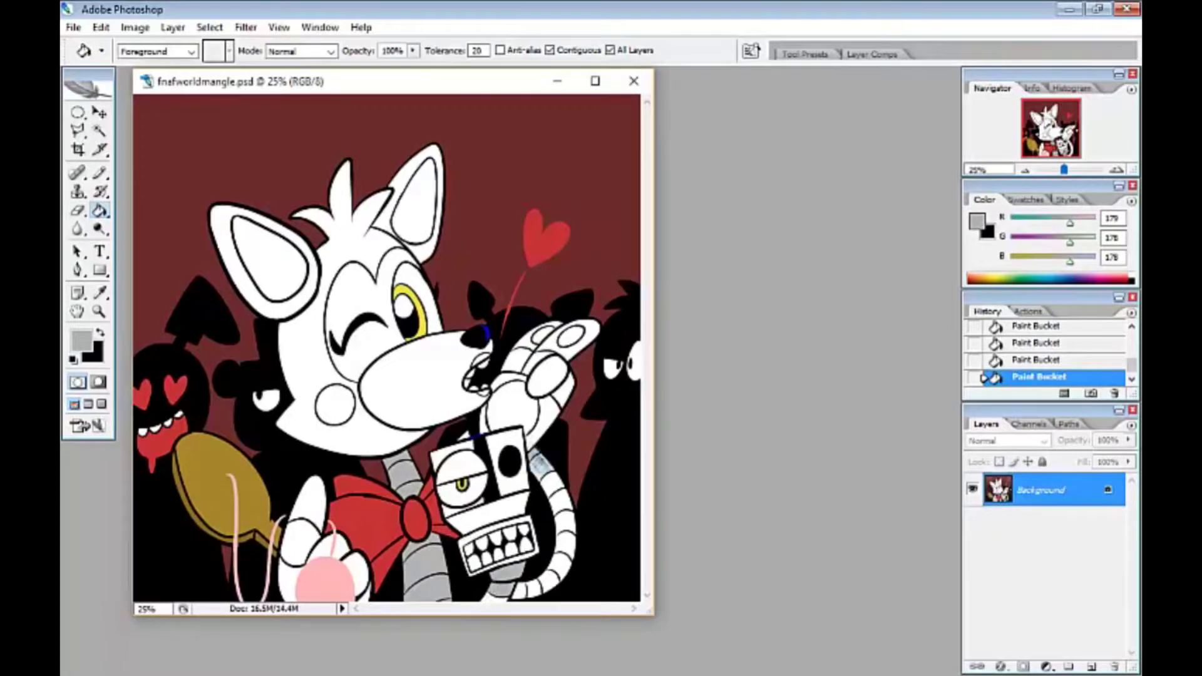
click(551, 489)
click(560, 542)
click(542, 573)
- Fill the second head's jaw frame, face plates, eyelid and snout with the same grey
click(464, 569)
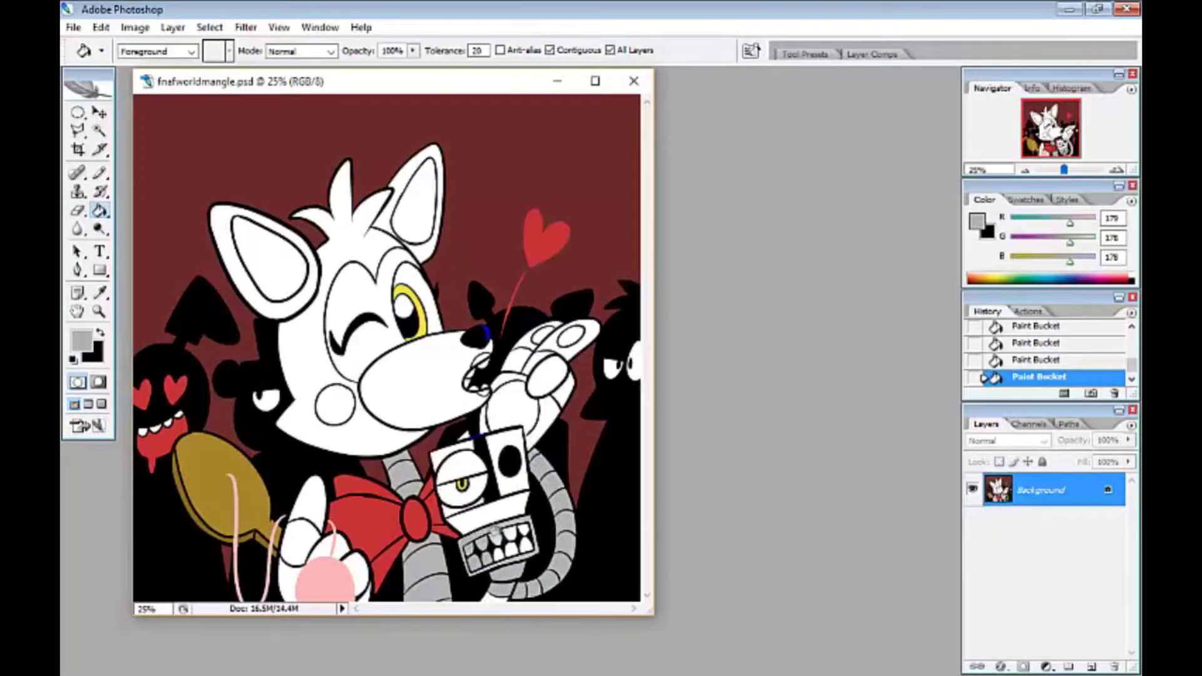
click(508, 536)
click(510, 451)
click(454, 460)
click(476, 497)
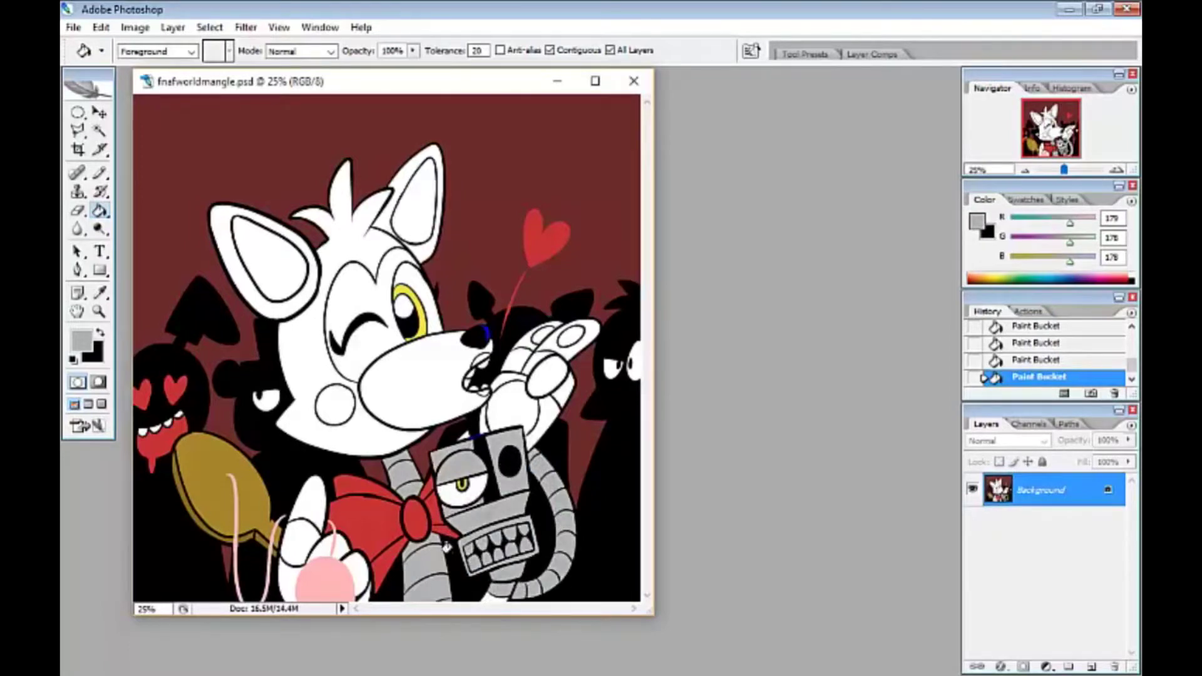
- Choose a salmon pink based on the bow's red and fill the fox's eye patches, cheek and muzzle
alt+click(433, 495)
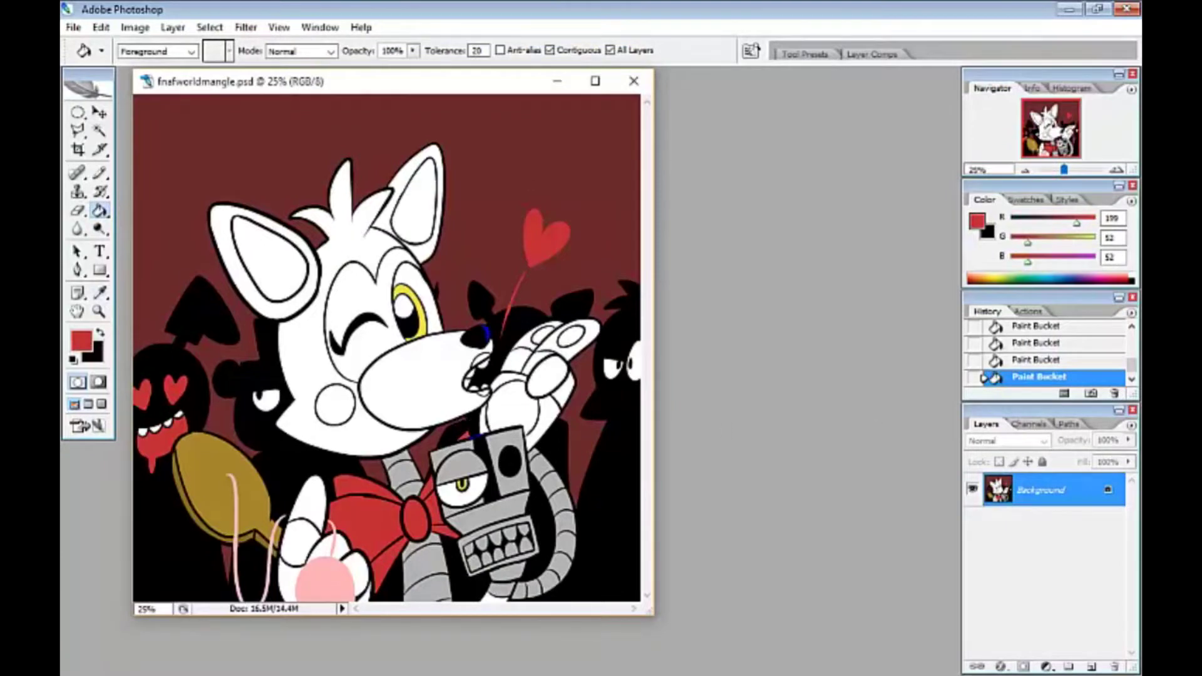
click(81, 342)
drag(444, 168, 498, 166)
click(771, 152)
click(350, 294)
click(338, 396)
click(459, 391)
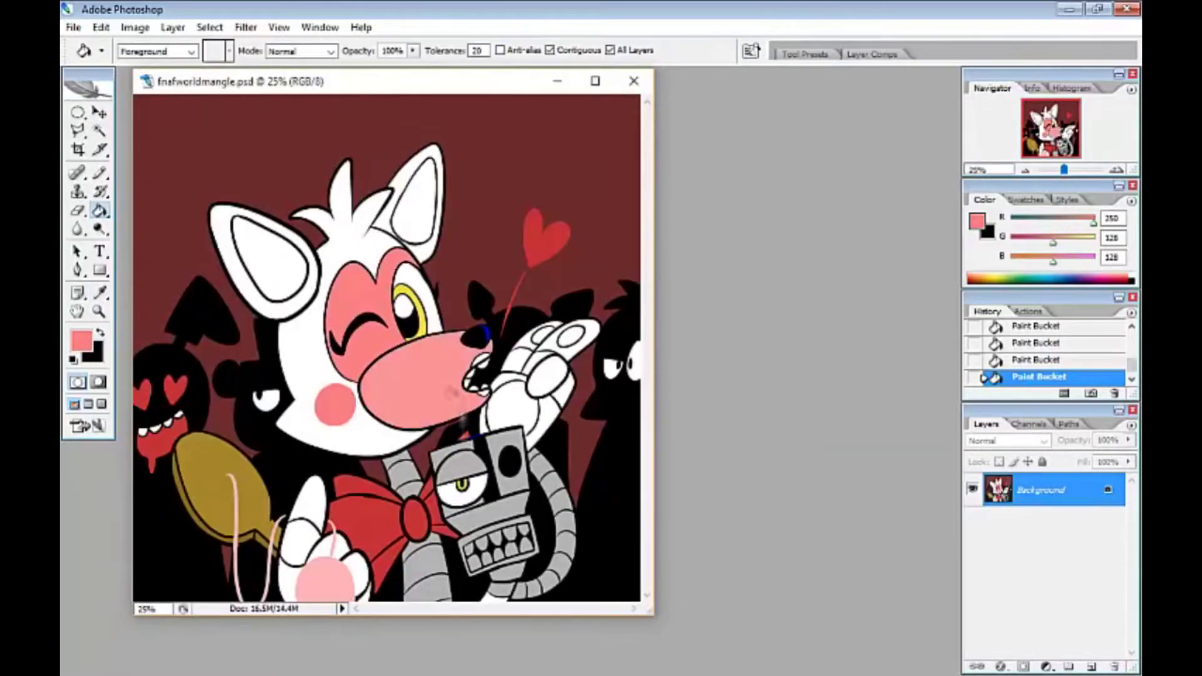
- Fill the finger pads and the large palm pad of the fox's raised hand with salmon pink
click(565, 337)
click(544, 334)
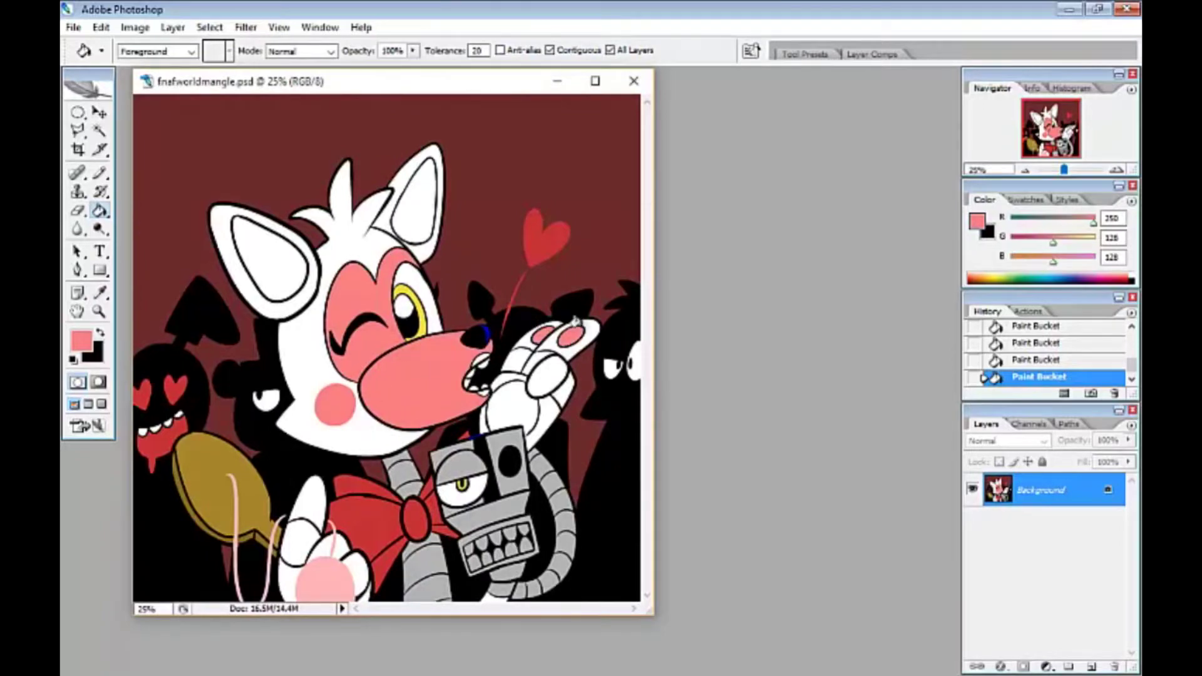
click(513, 411)
- Touch up the small gap between the fox's lower jaw and raised palm with white and black pencil strokes
key(z)
click(503, 427)
key(i)
click(341, 332)
key(b)
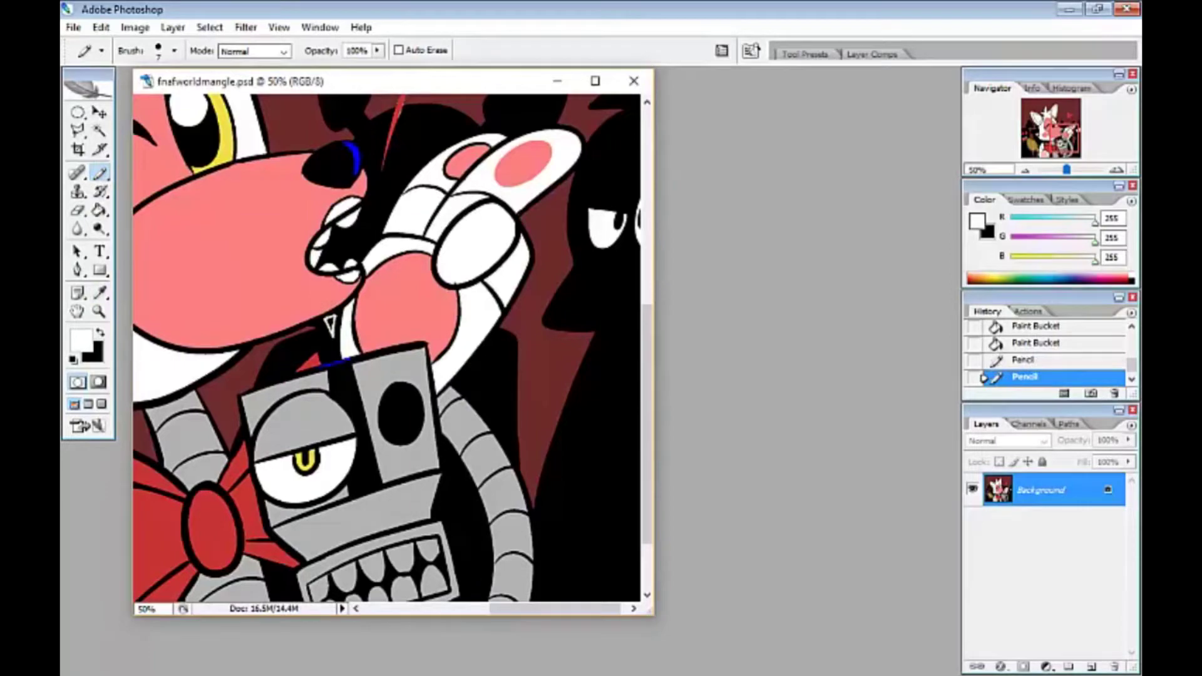
key(x)
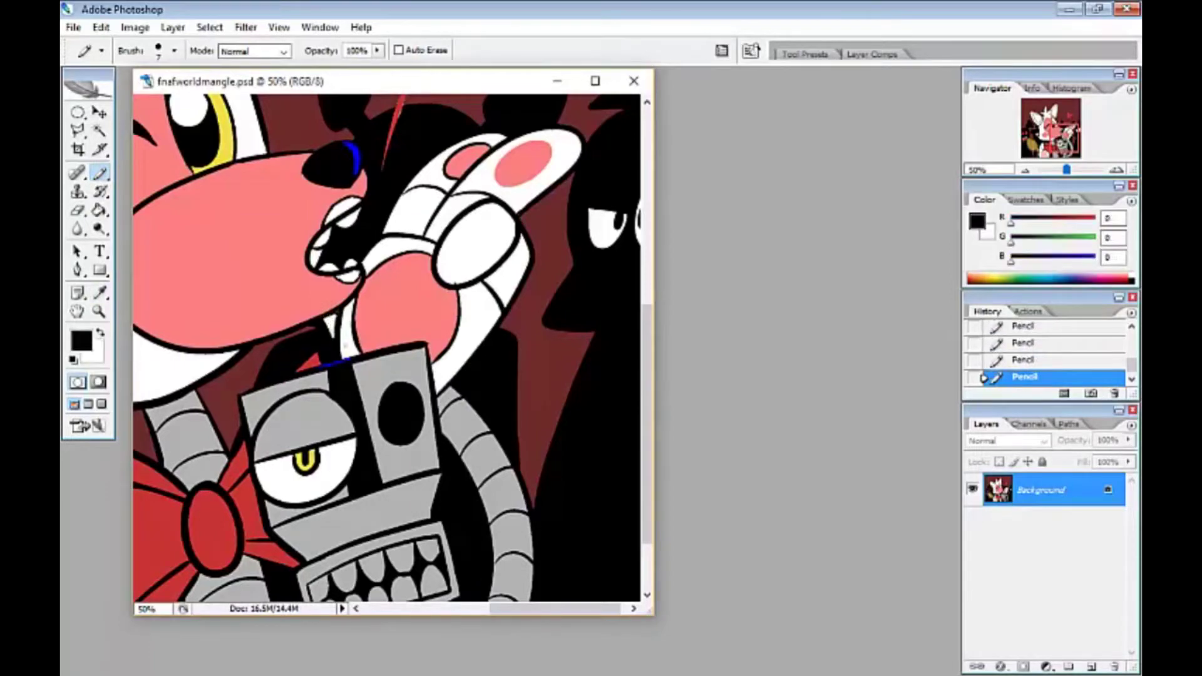
key(ctrl+minus)
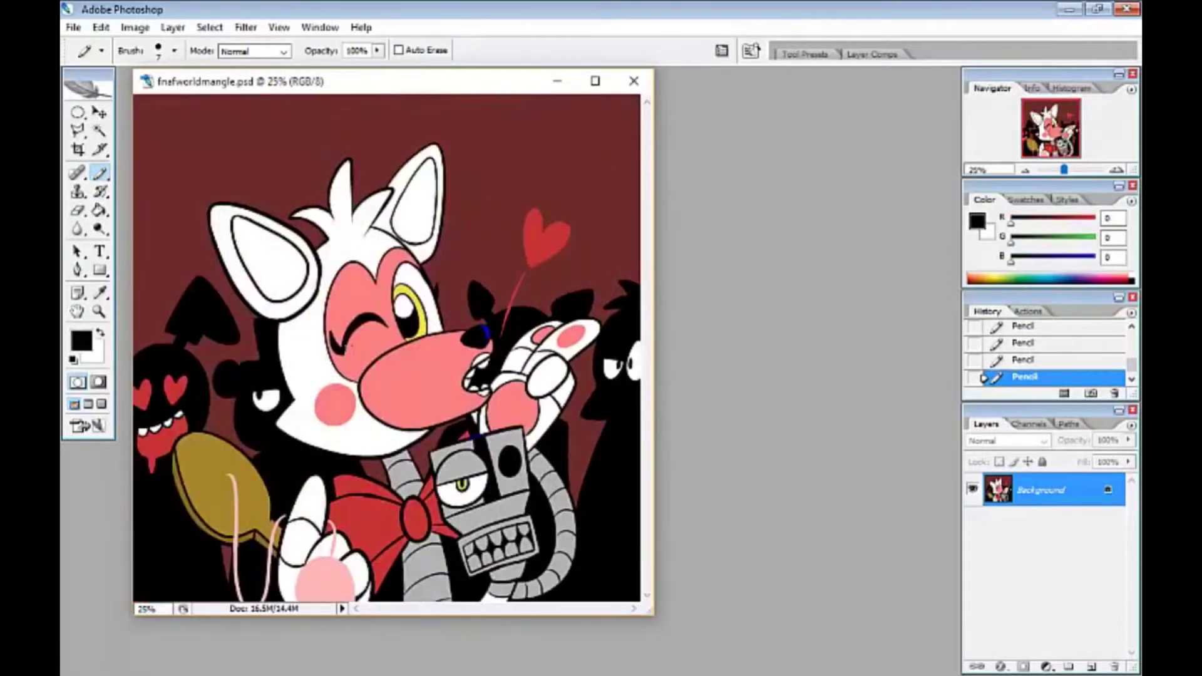
- Sample the salmon pink from the fox's eye patch and fill both inner ears with it
key(i)
click(339, 351)
key(g)
click(268, 268)
click(416, 201)
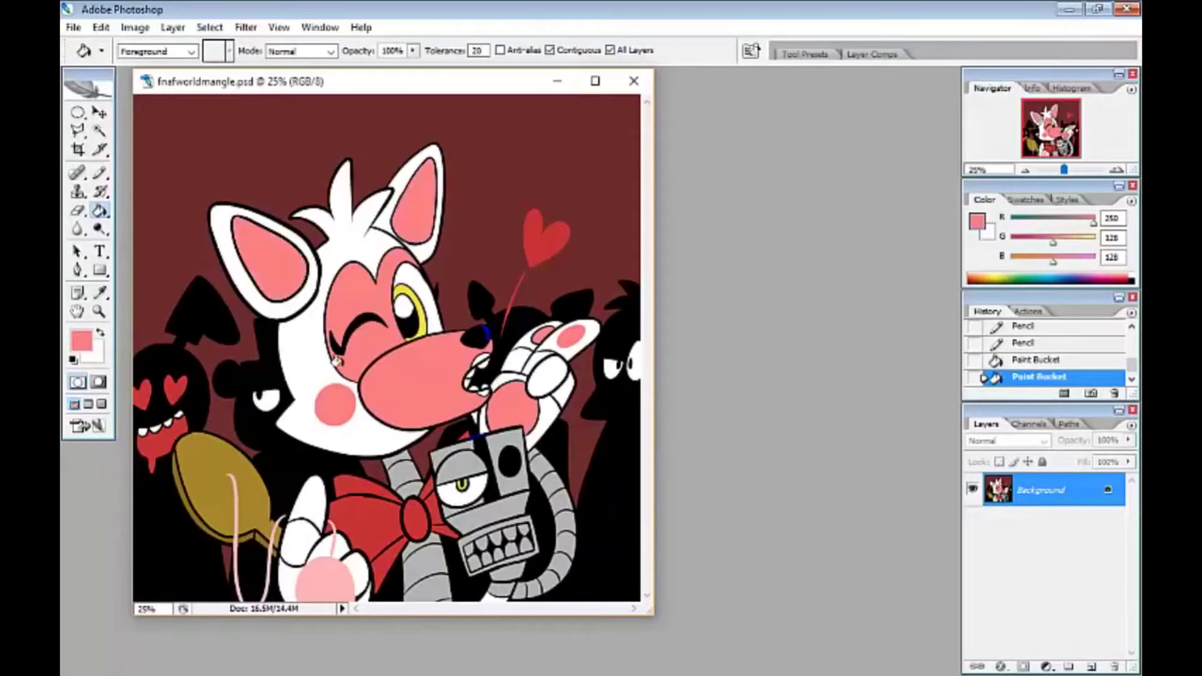
- Sample the floating heart's red and fill the fox's lips with it
key(i)
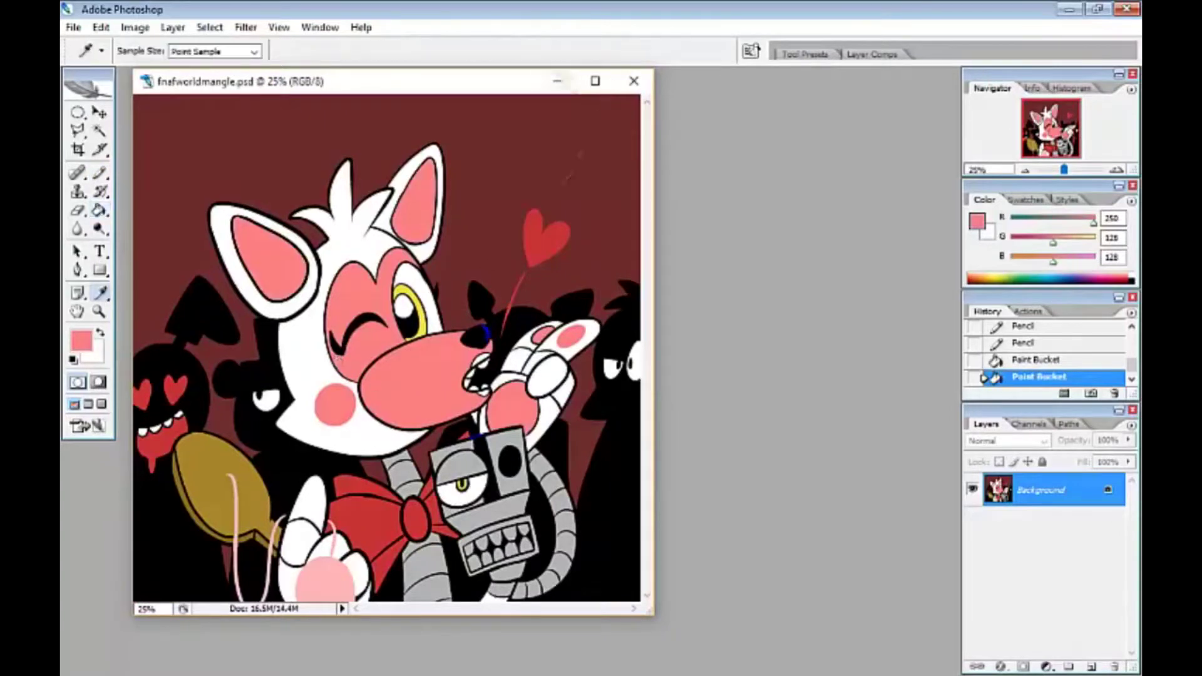
click(543, 243)
key(g)
click(479, 360)
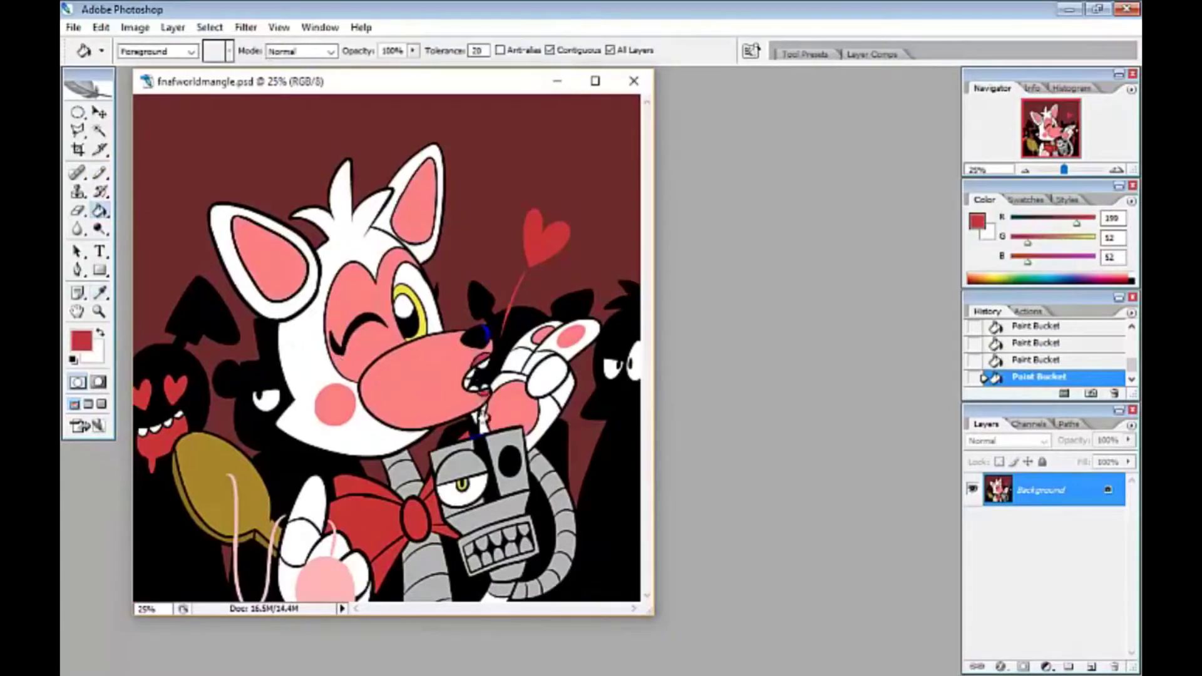
- Add a new layer above the background for shading, with 30% opacity and Multiply blending
click(1092, 667)
click(1128, 440)
drag(1127, 456, 1068, 457)
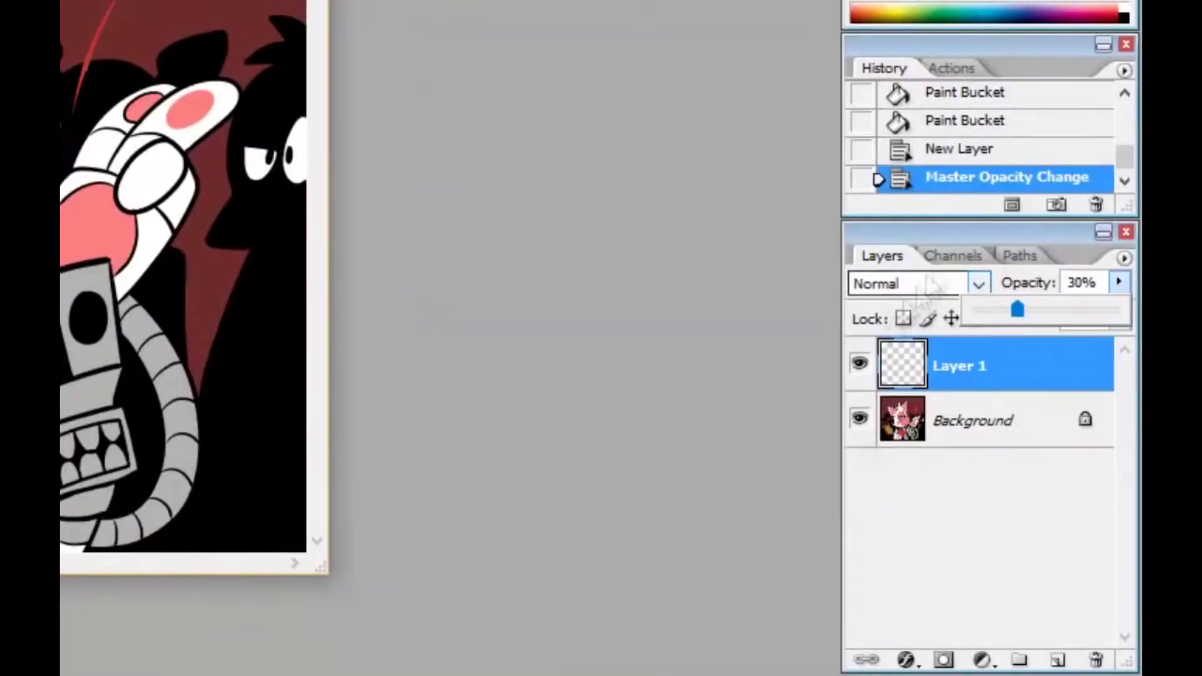
click(978, 284)
click(877, 77)
click(973, 420)
key(g)
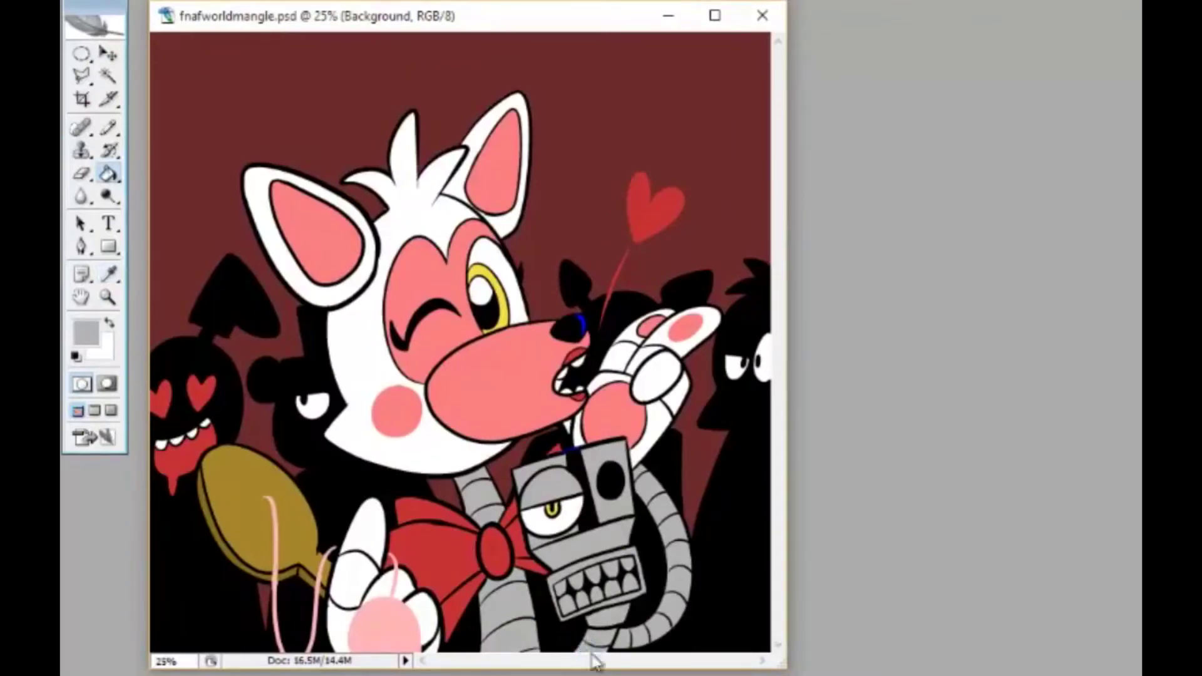
- With Layer 1 active, select the fox's head and mouth areas by colour and choose pure red (R 255, G 0, B 0)
key(alt+bracketright)
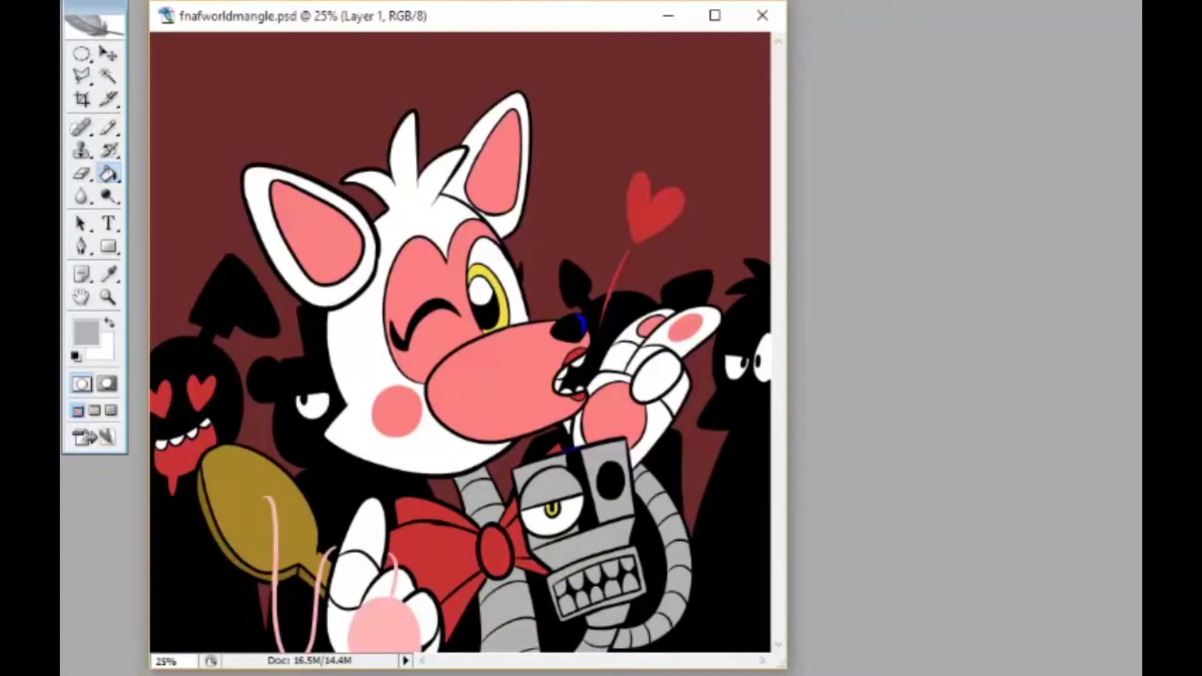
key(w)
click(363, 270)
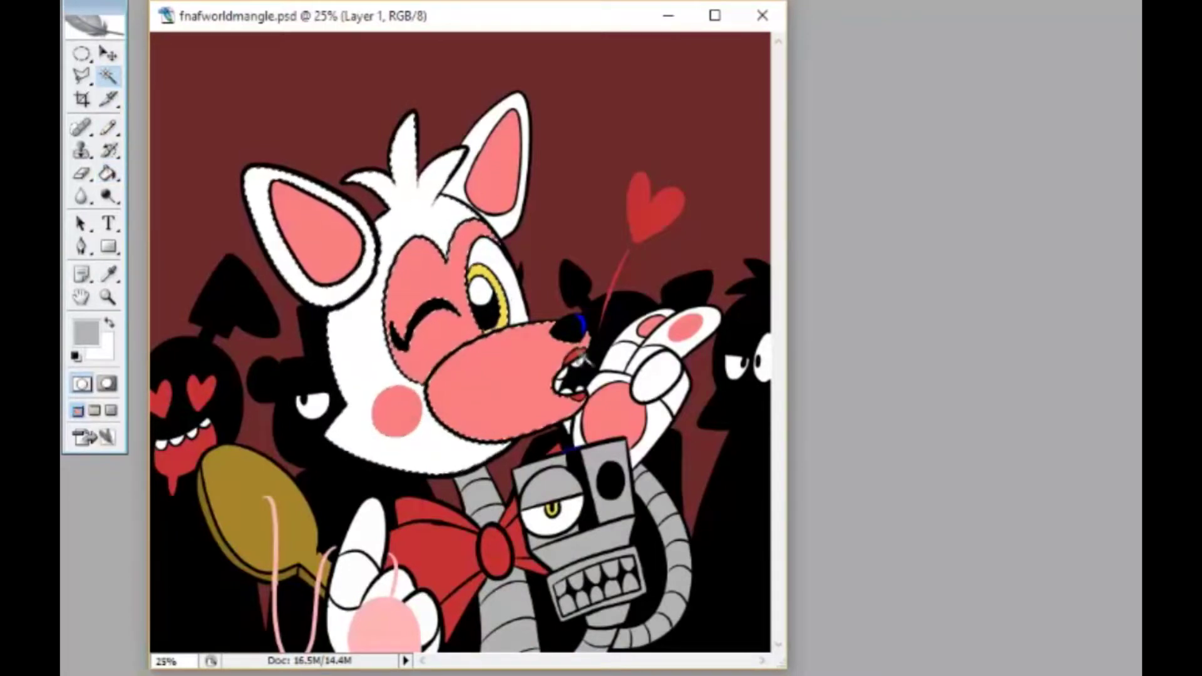
shift+click(582, 375)
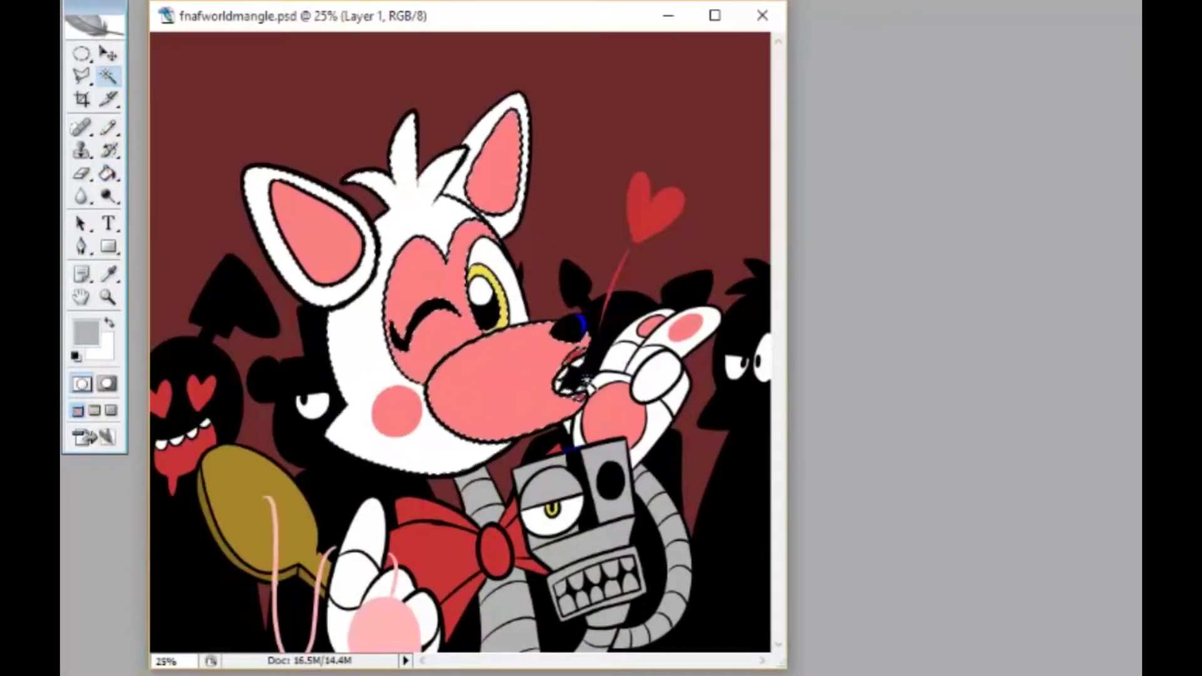
click(85, 332)
key(Return)
- Pencil red shadow contours across the fox's large ear and through its hair tuft on the Multiply layer
key(z)
click(421, 256)
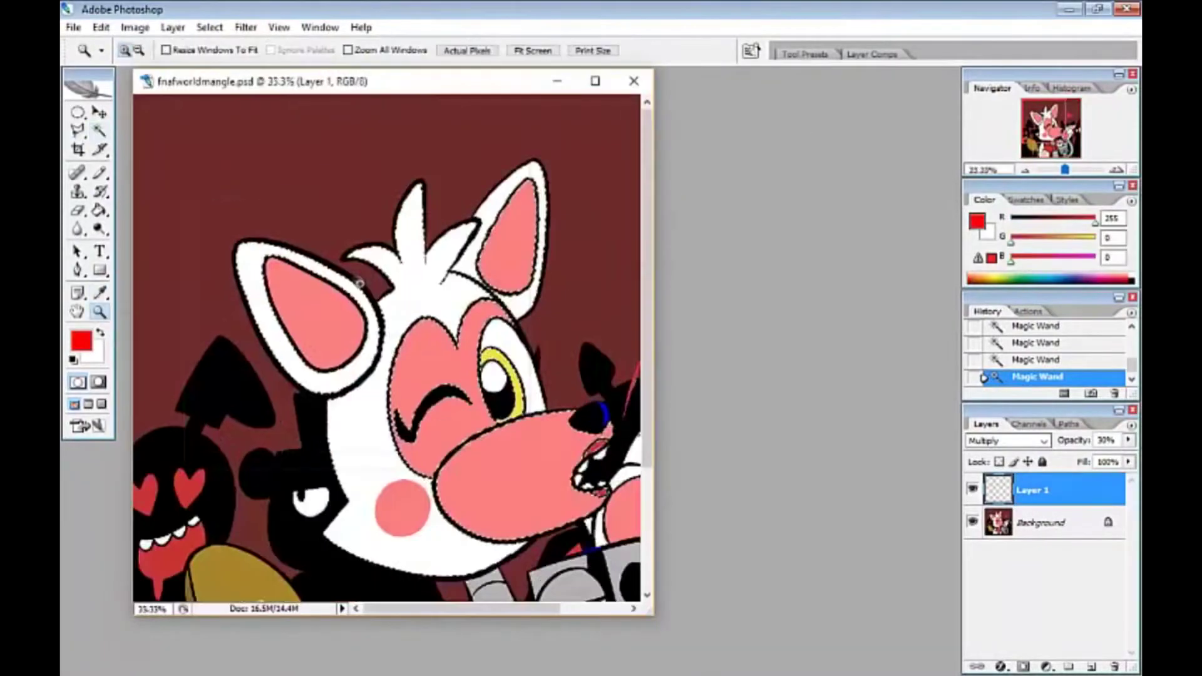
click(356, 277)
key(b)
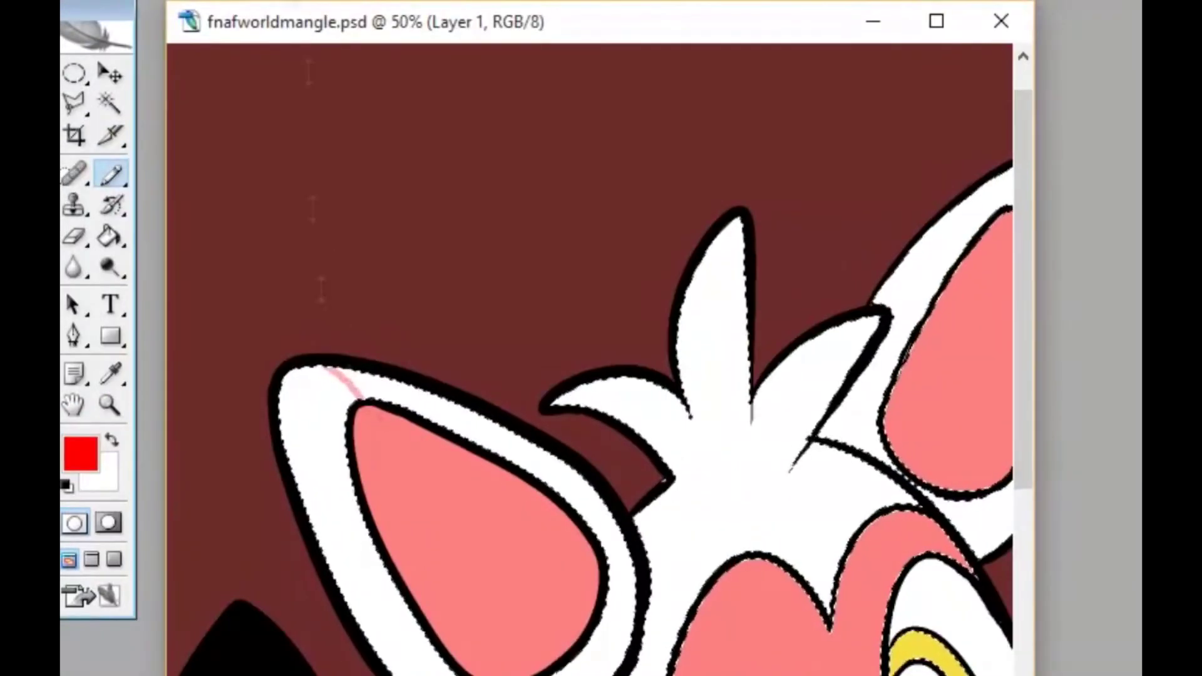
key(w)
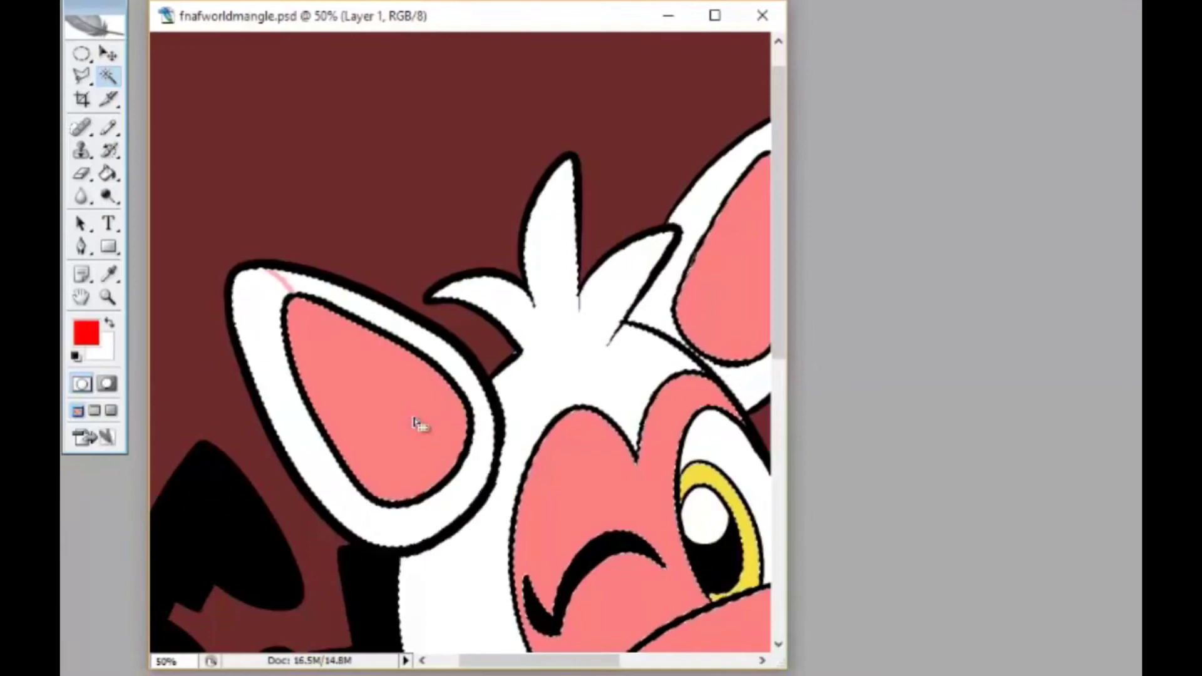
key(b)
mouse_move(289, 292)
mouse_down()
mouse_move(429, 454)
mouse_move(482, 490)
mouse_move(563, 188)
mouse_up()
- Continue the shadow contour down the fox's face through the cheek to the chin and fill the shaded side with red
scroll(782, 321, down, 5)
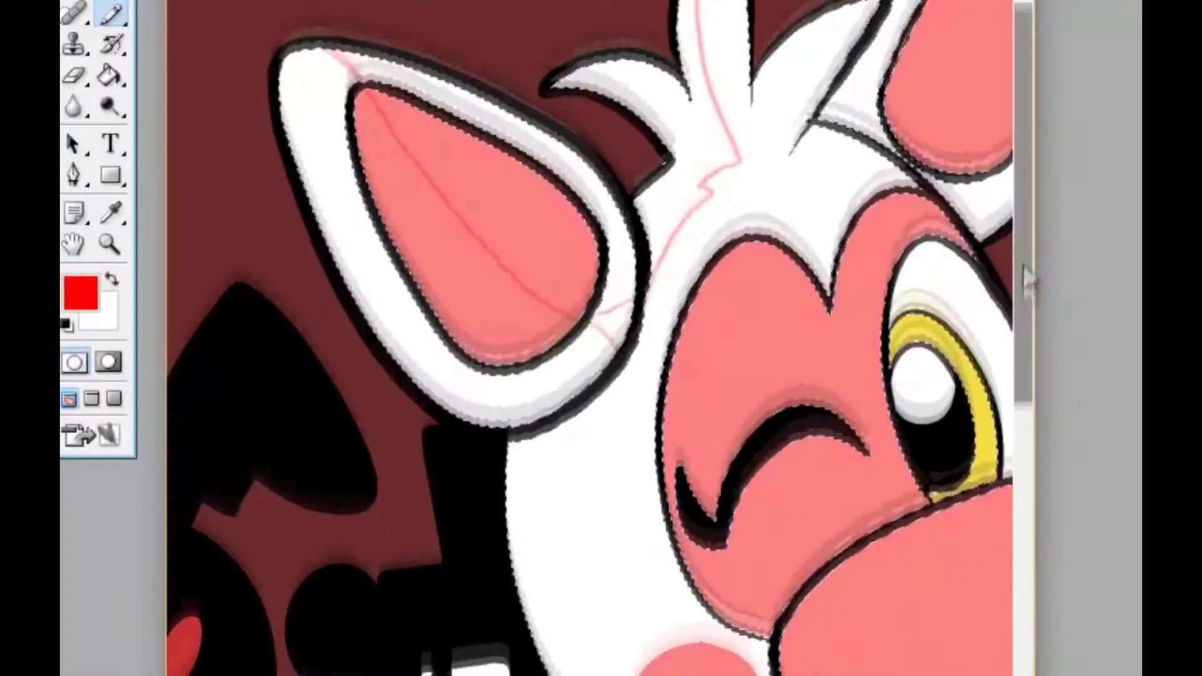
scroll(1027, 276, down, 3)
drag(621, 12, 719, 657)
key(g)
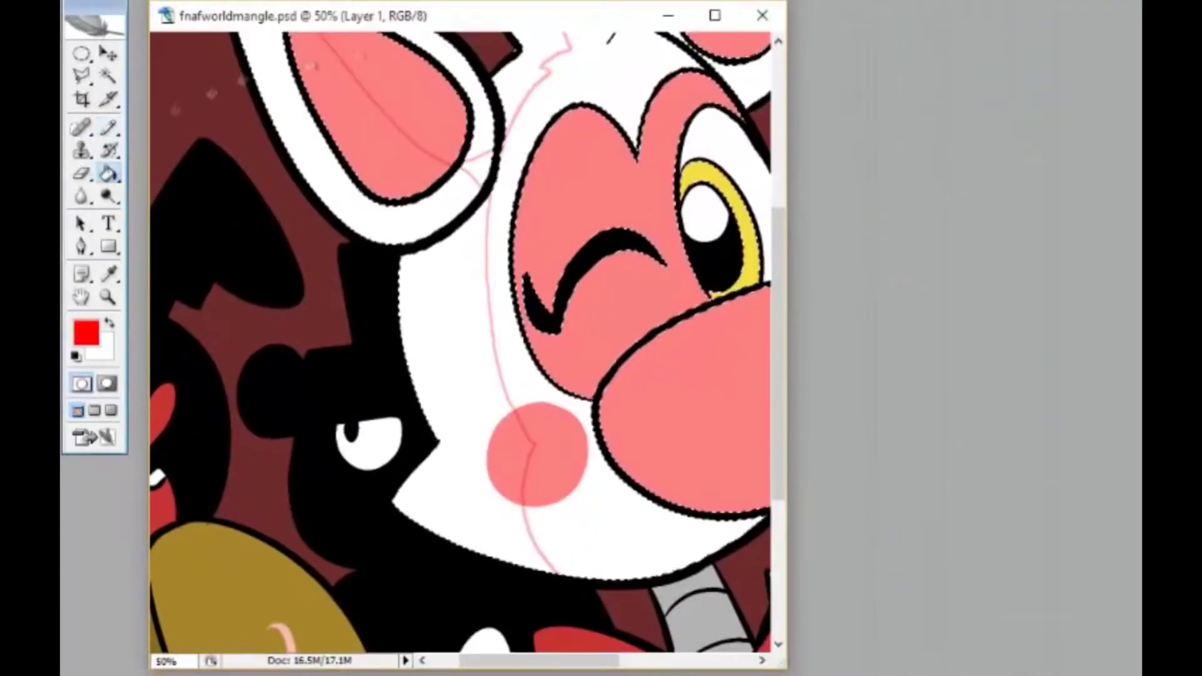
click(447, 188)
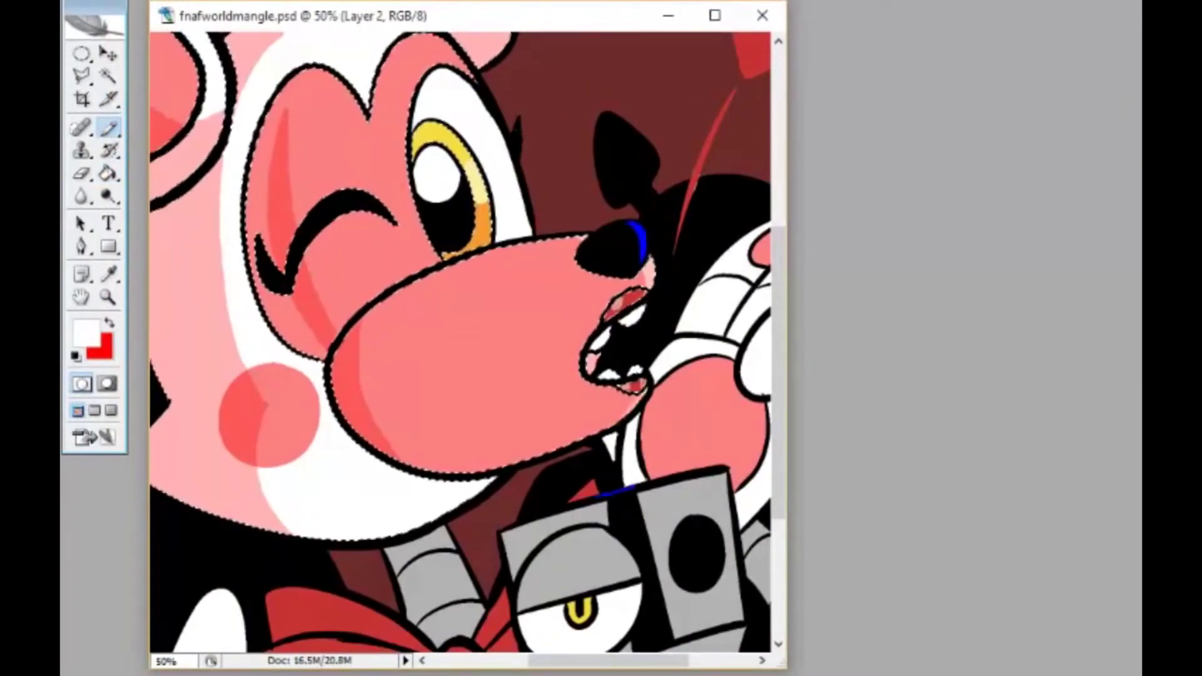
- Select the red bow and ribbed neck by colour and pencil red shadow contours inside them on Layer 1
scroll(460, 341, left, 3)
scroll(460, 342, up, 5)
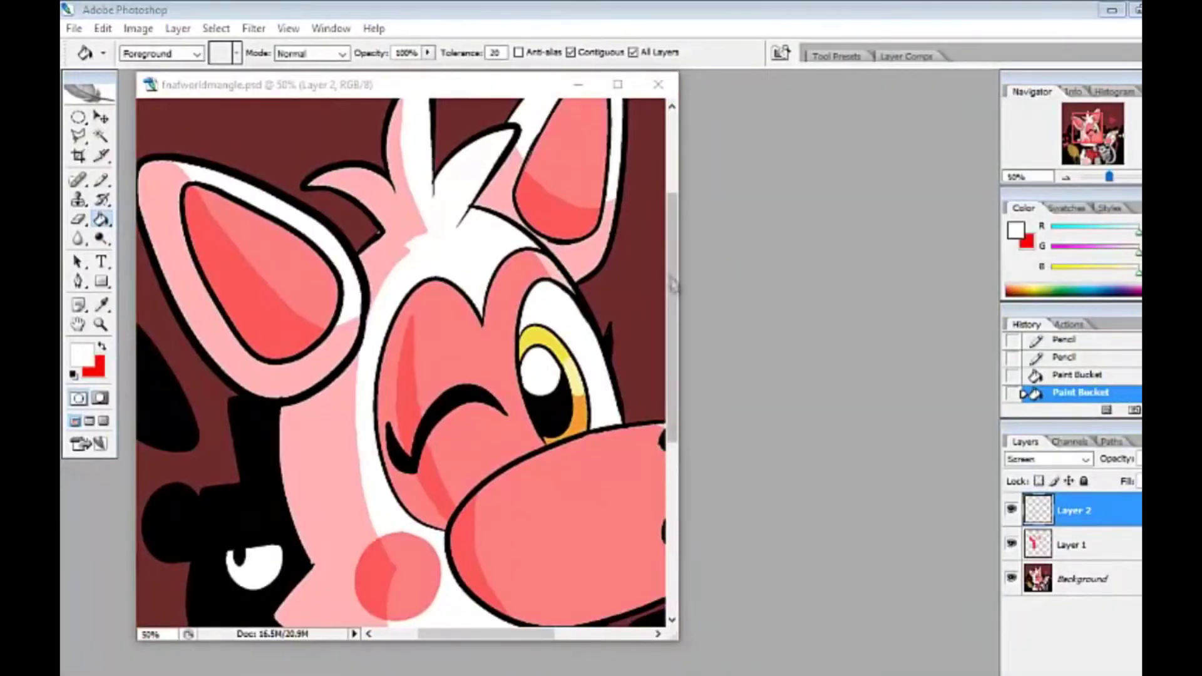
scroll(400, 364, down, 6)
key(w)
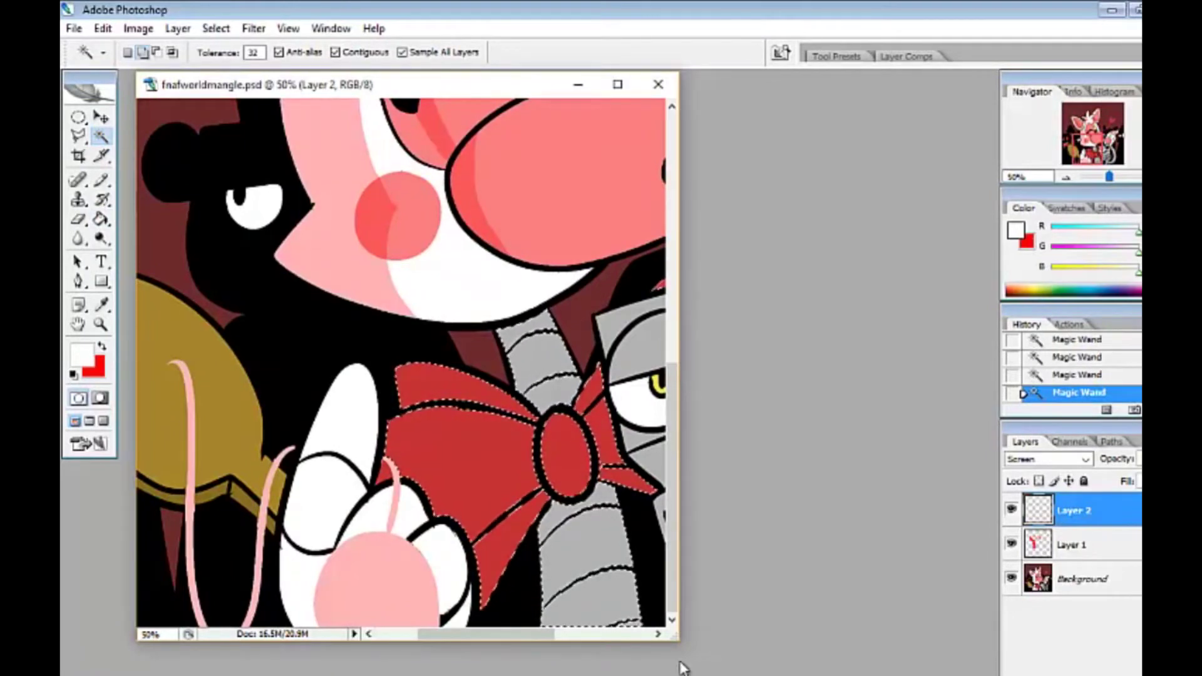
key(b)
key(x)
key(alt+bracketleft)
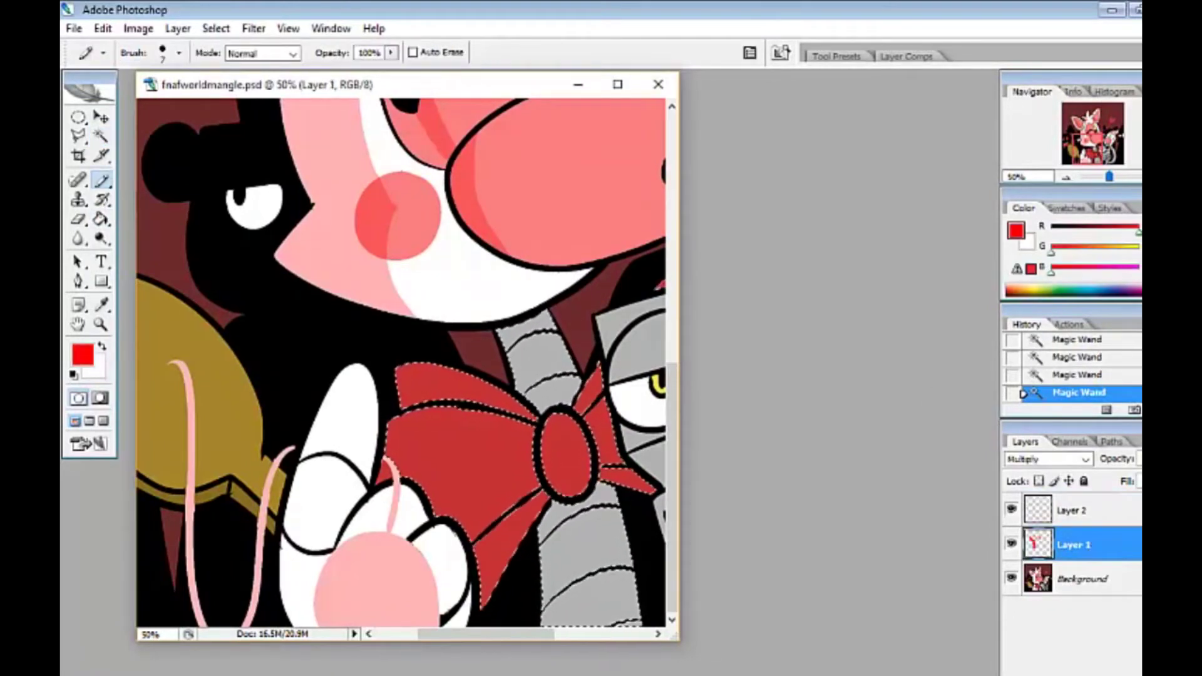
mouse_move(527, 317)
mouse_down()
mouse_move(537, 394)
mouse_move(575, 408)
mouse_move(568, 485)
mouse_up()
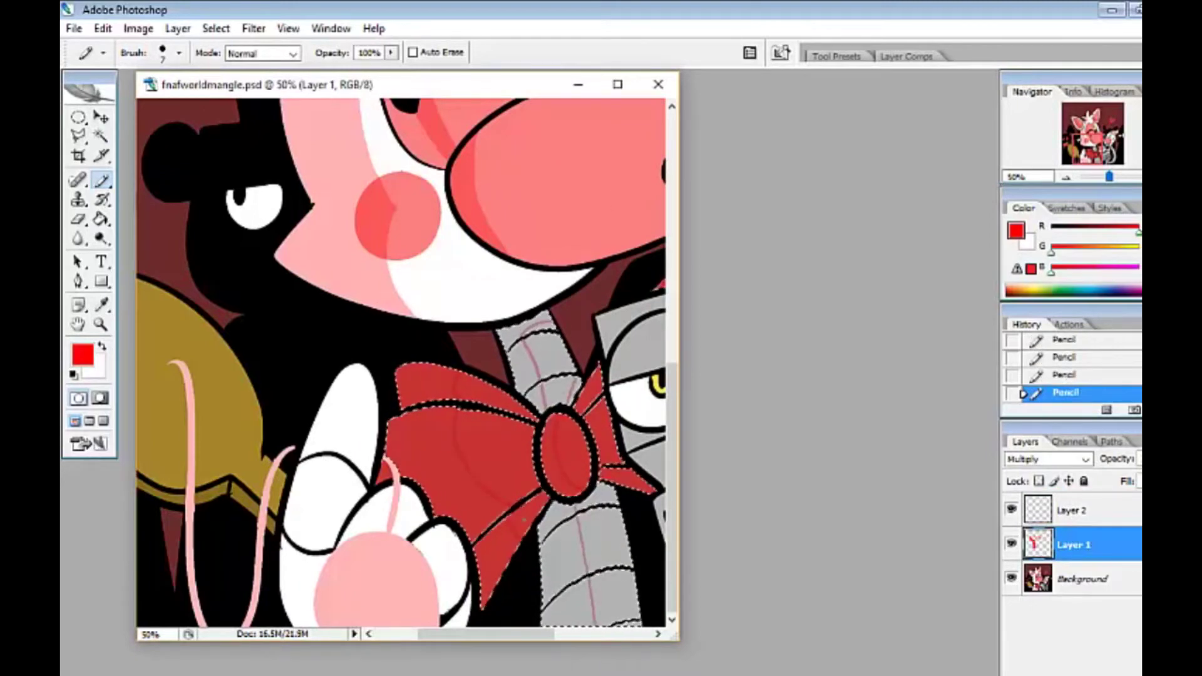
- Fill the shaded areas of the bow and neck segments with red and lower the shading layer's opacity
key(g)
click(525, 360)
click(530, 382)
click(520, 341)
click(532, 394)
key(ctrl+z)
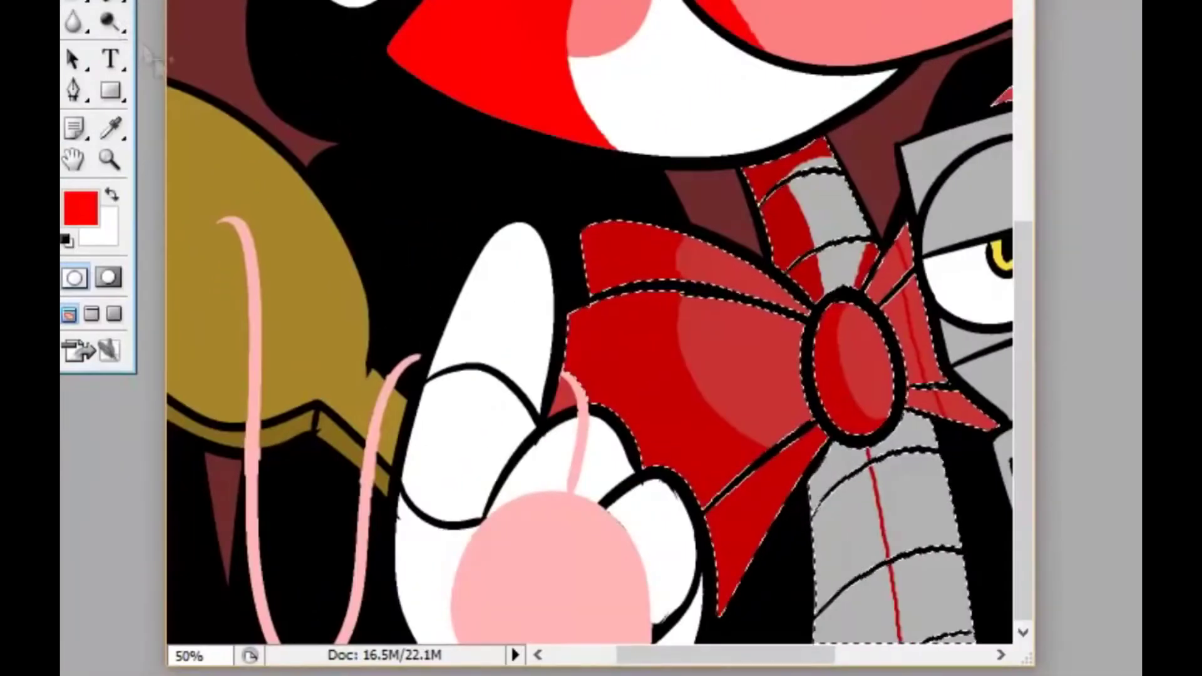
click(697, 431)
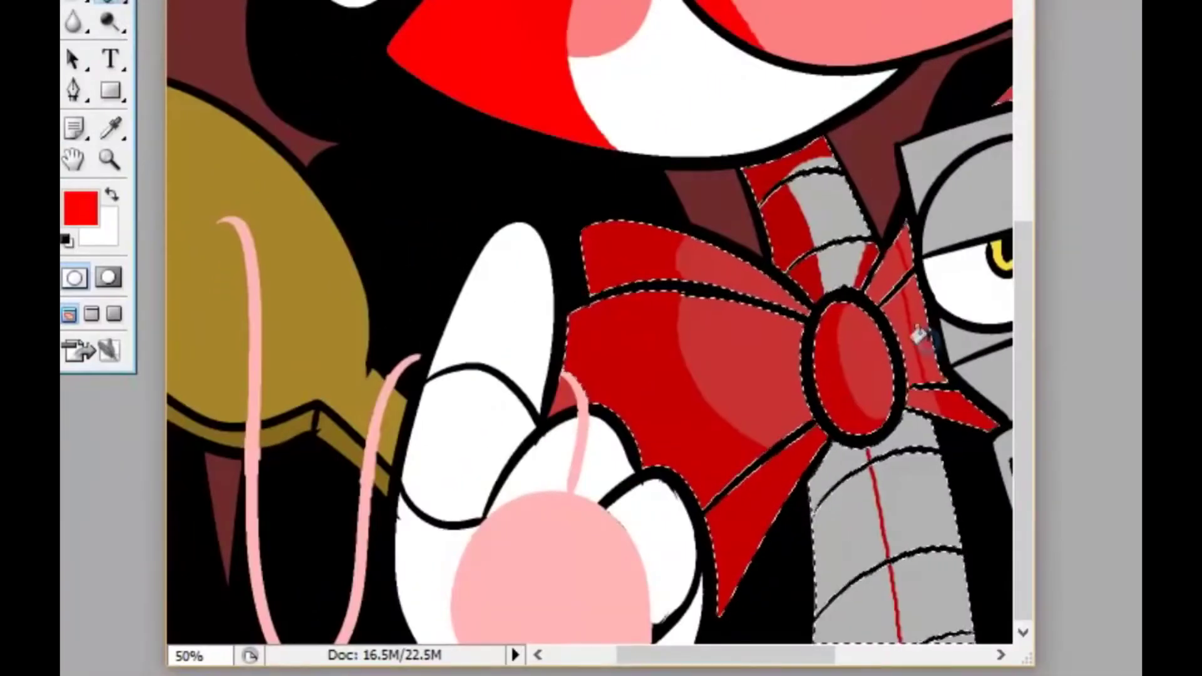
click(1120, 310)
drag(1058, 338, 1018, 338)
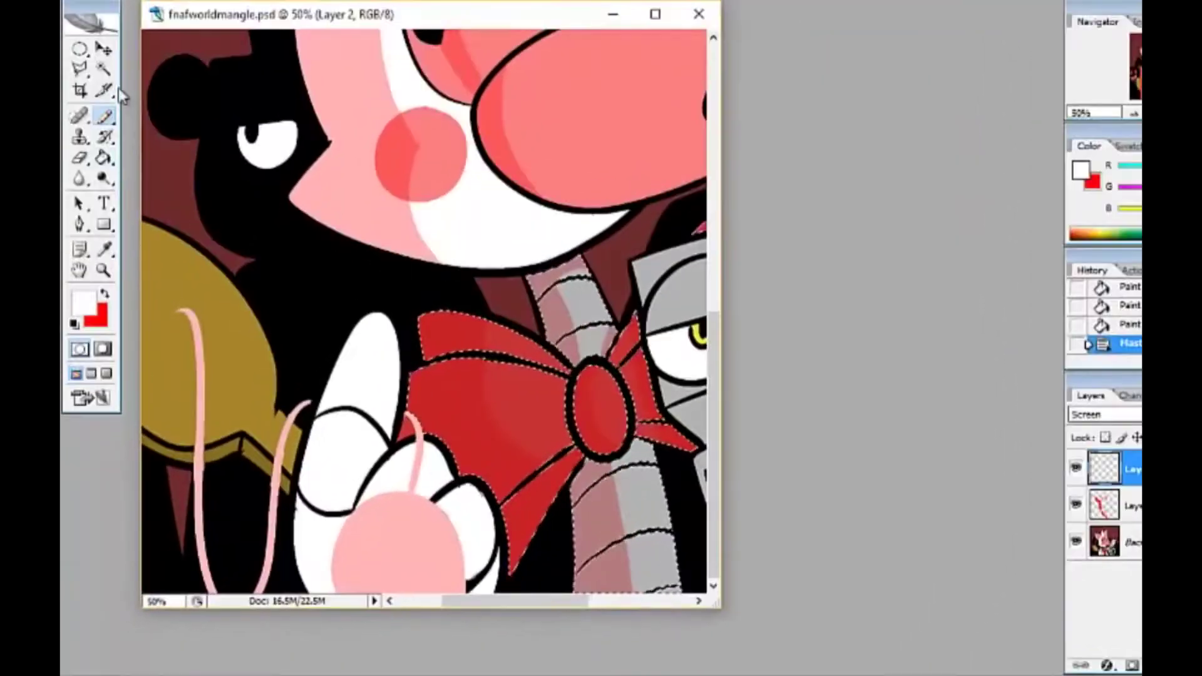
- Pencil white highlights along the unshaded edge of the ribbed neck on the Screen layer
drag(589, 285, 604, 307)
drag(665, 516, 671, 541)
drag(670, 545, 680, 592)
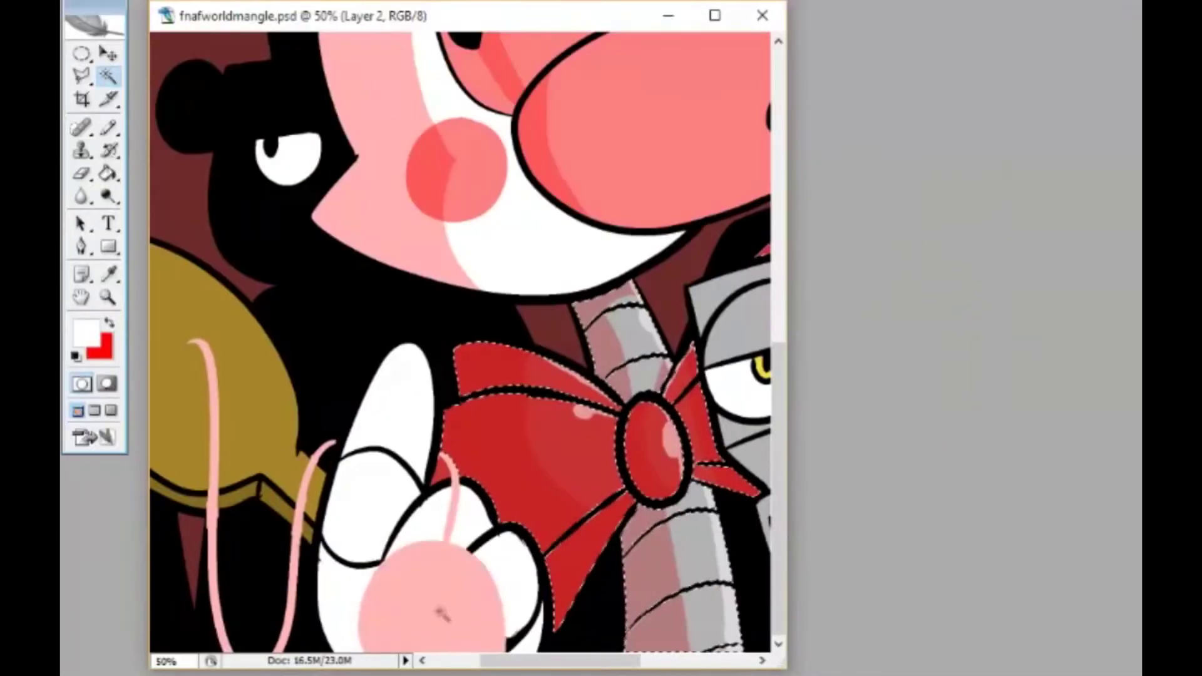
- Select the fox's lower hand, its palm pad, the pink string and the gold mirror by colour
click(449, 628)
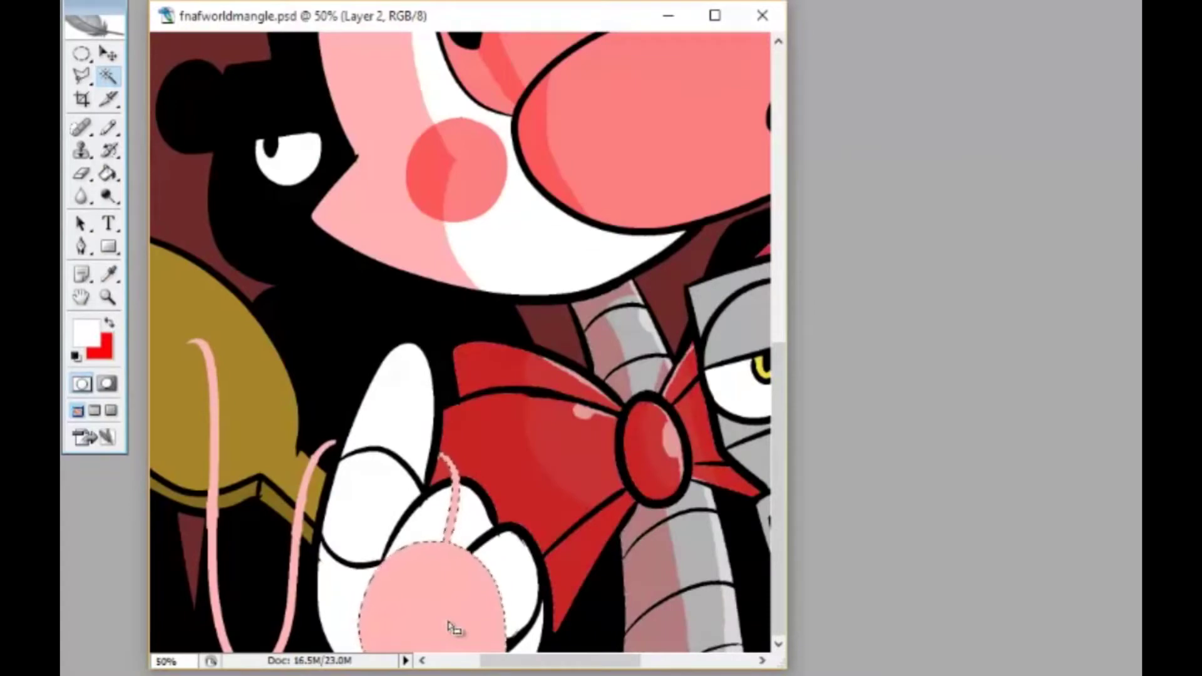
shift+click(360, 539)
shift+click(376, 426)
shift+click(285, 595)
shift+click(213, 426)
click(194, 507)
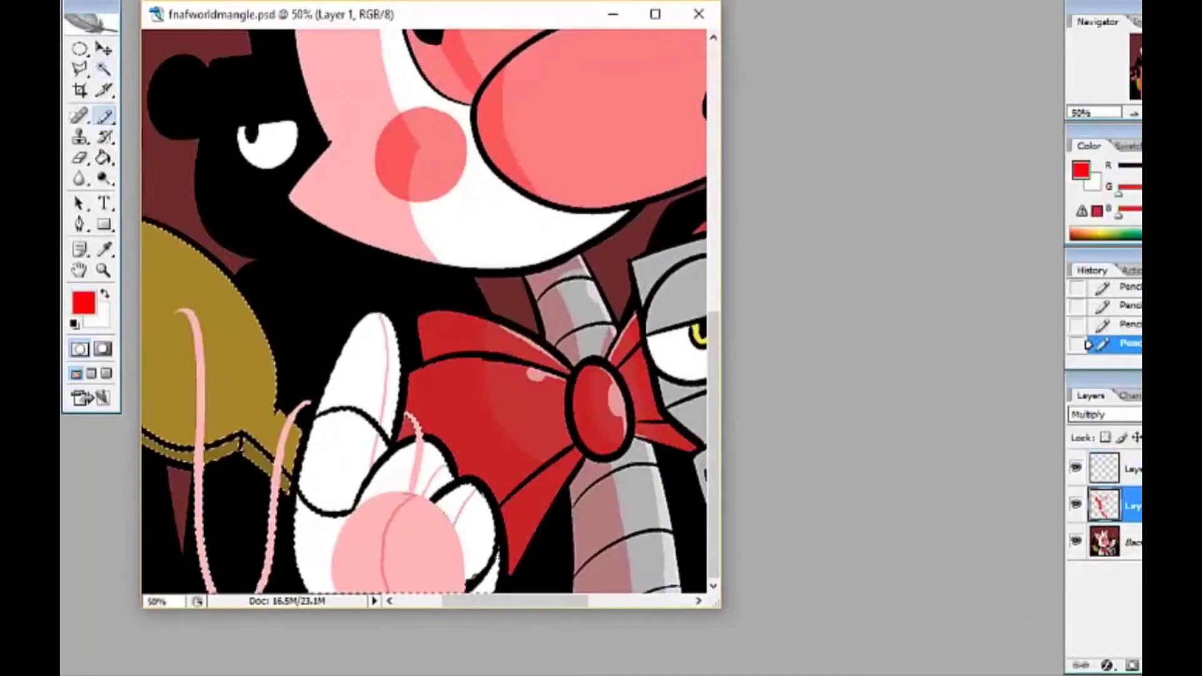
- Fill the shadows on the lower hand's fingers and palm pad with red, and highlight the pad in white
key(g)
click(566, 365)
click(384, 563)
key(ctrl+z)
click(370, 514)
click(389, 474)
drag(526, 602, 545, 602)
key(x)
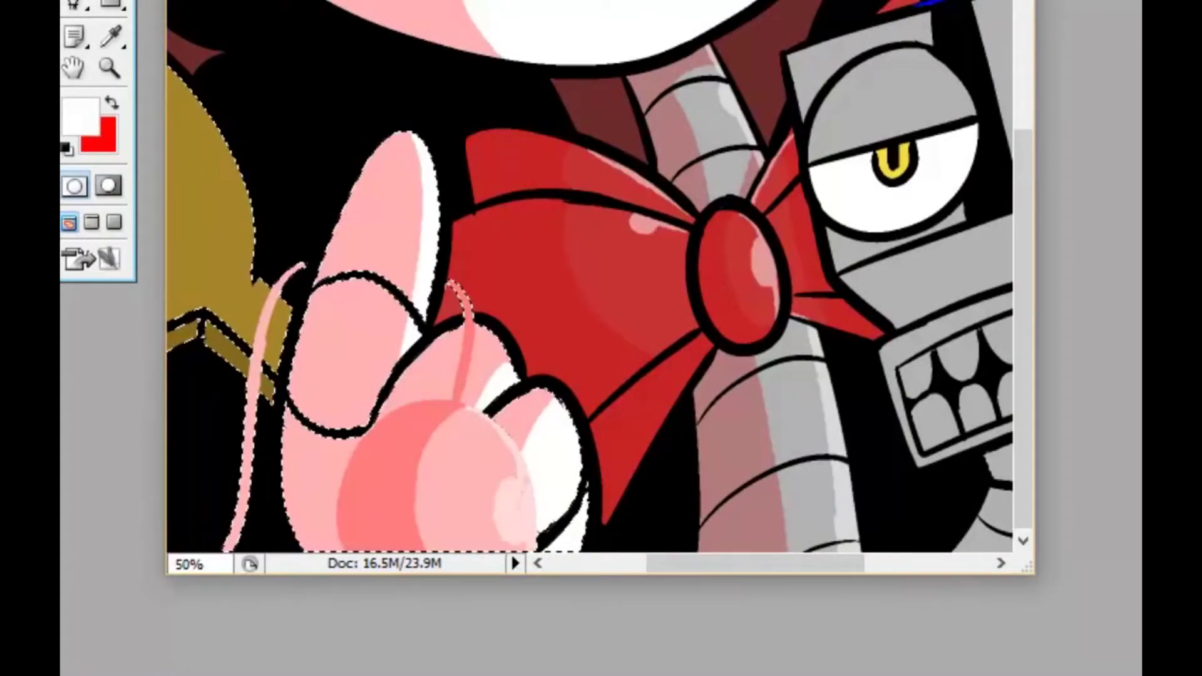
- Draw a red shadow contour across the gold mirror and its handle and fill the shaded part on Layer 1
scroll(589, 282, left, 5)
key(x)
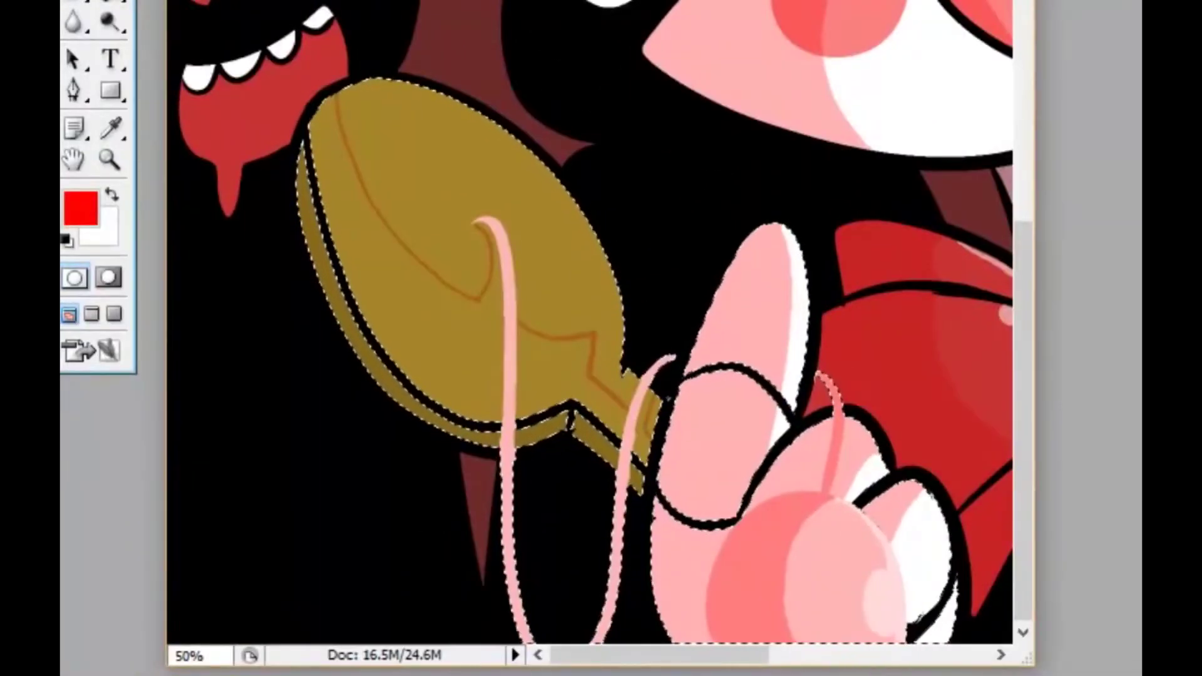
key(ctrl+z)
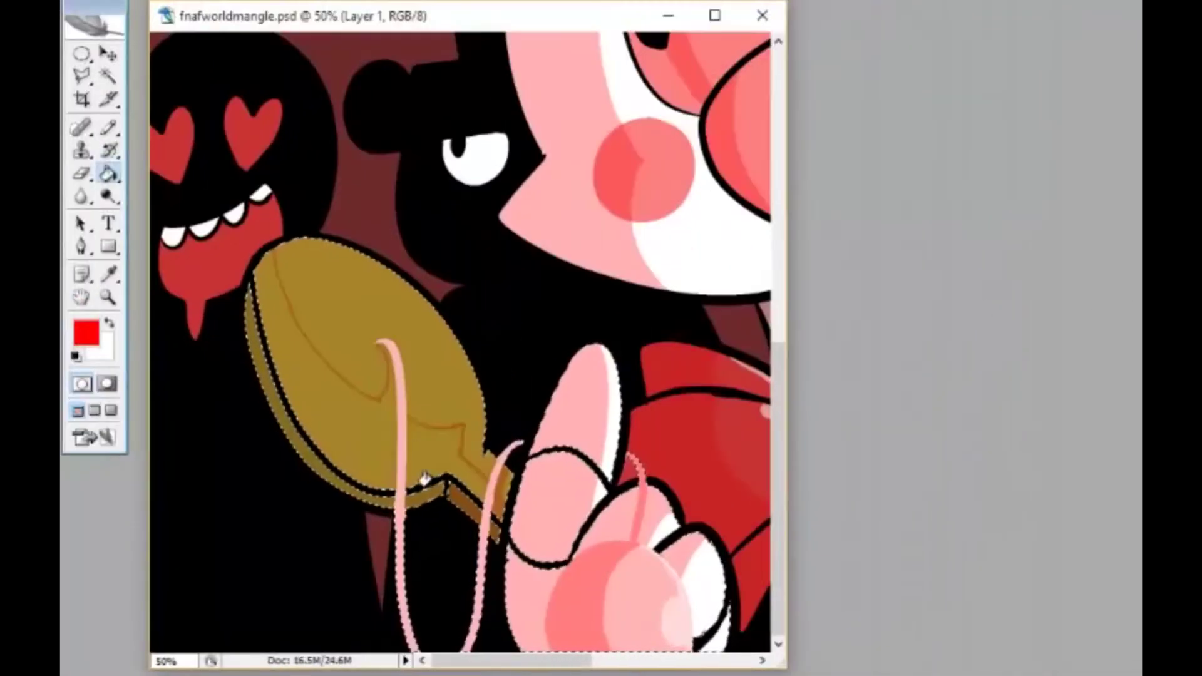
key(b)
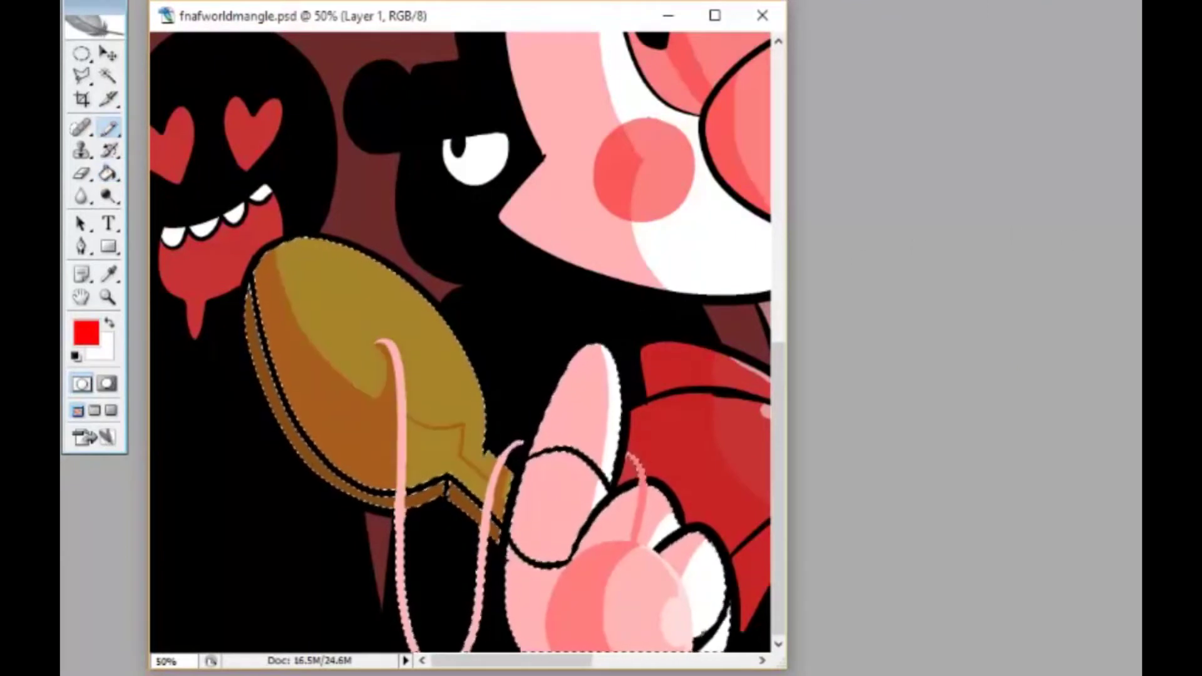
key(g)
- On the Screen layer, fill the highlight areas along the second head's curved cable with white
key(alt+bracketright)
key(b)
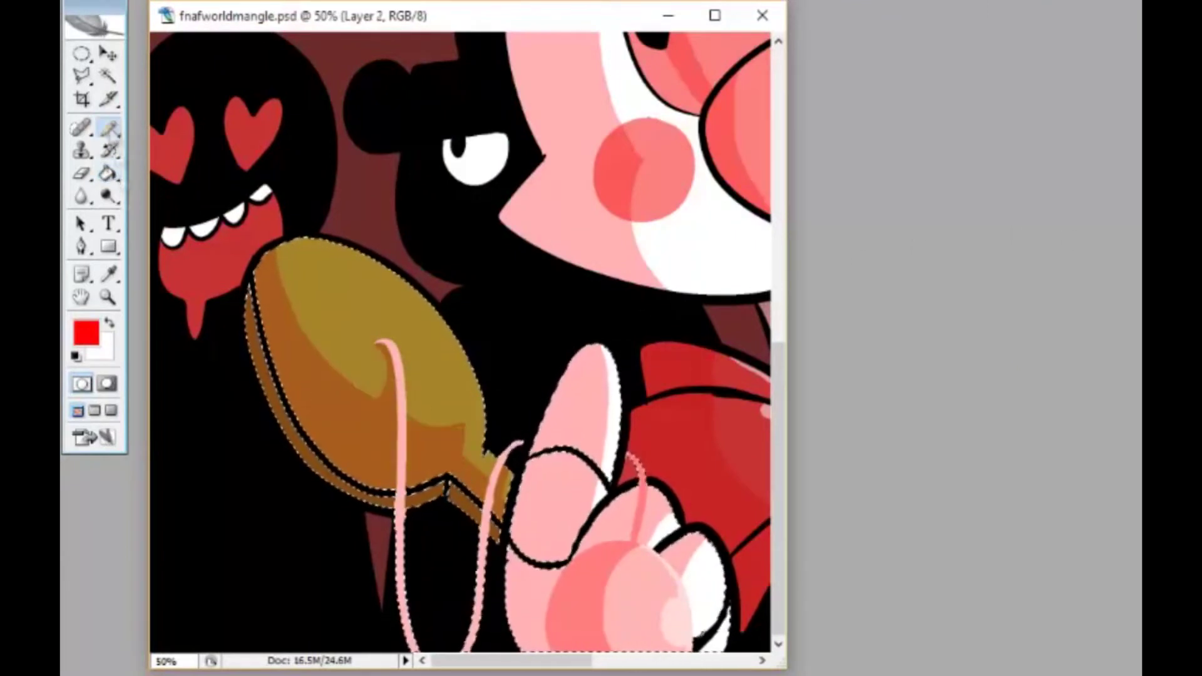
key(x)
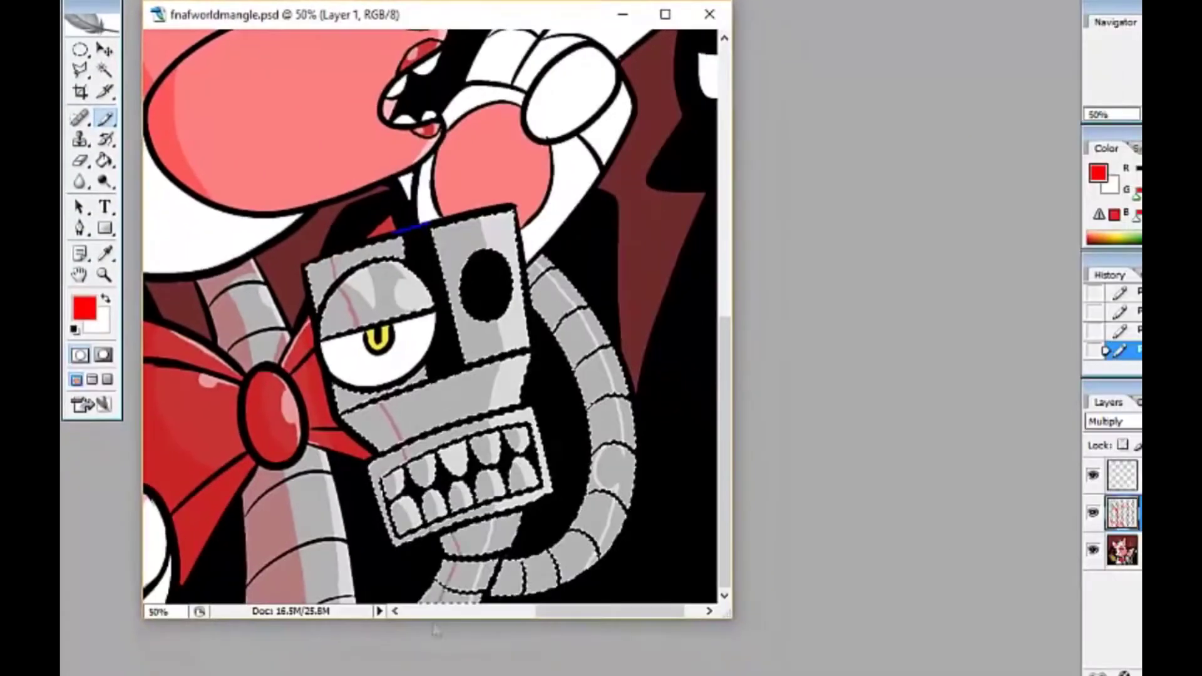
key(x)
key(g)
click(545, 259)
click(551, 276)
click(587, 553)
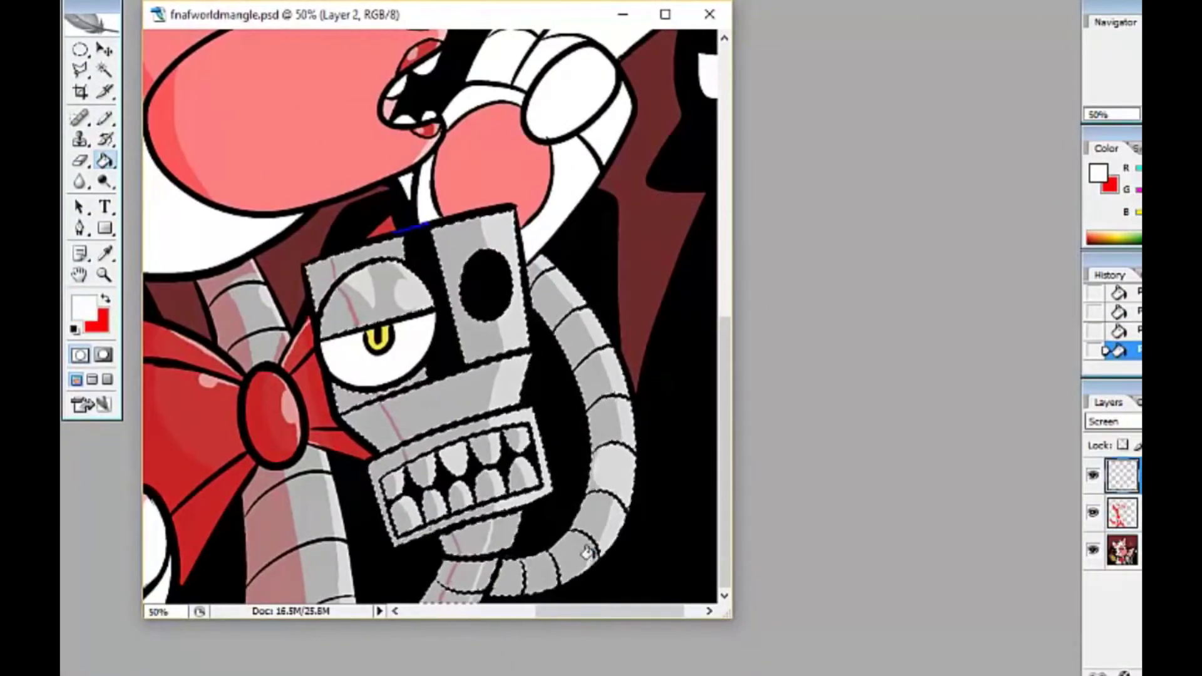
key(x)
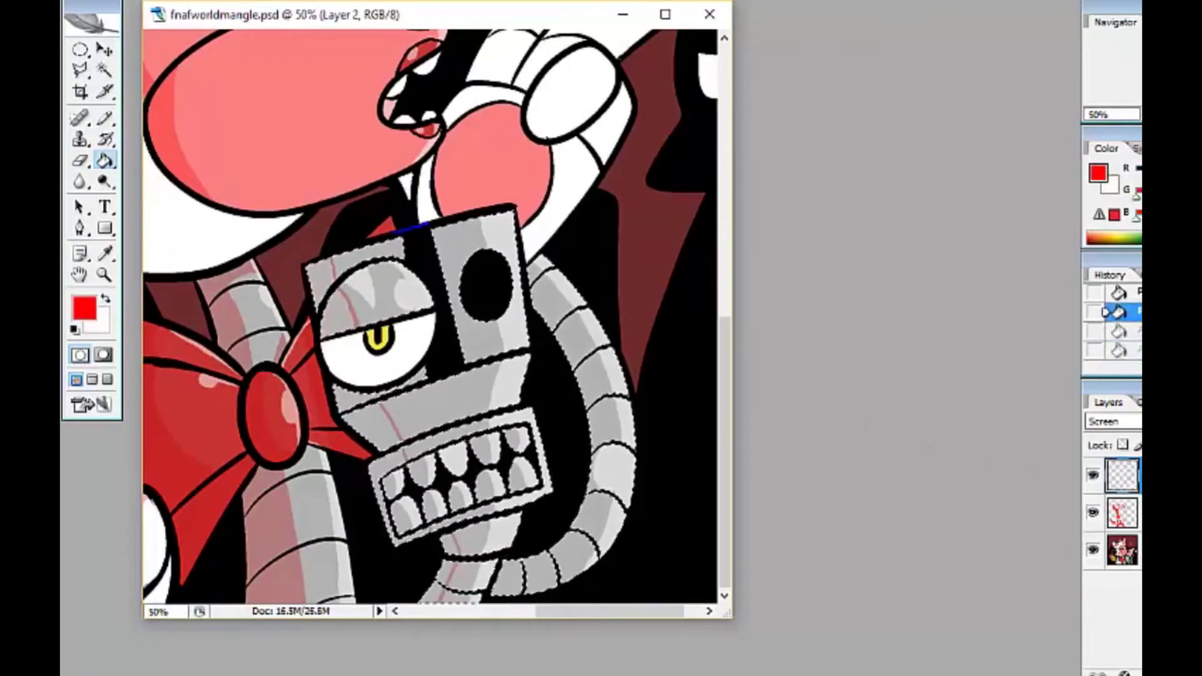
- On Layer 1, draw red shadow contours down the second head's face, jaw and neck and fill the shaded parts
key(alt+bracketleft)
key(b)
drag(338, 394, 460, 602)
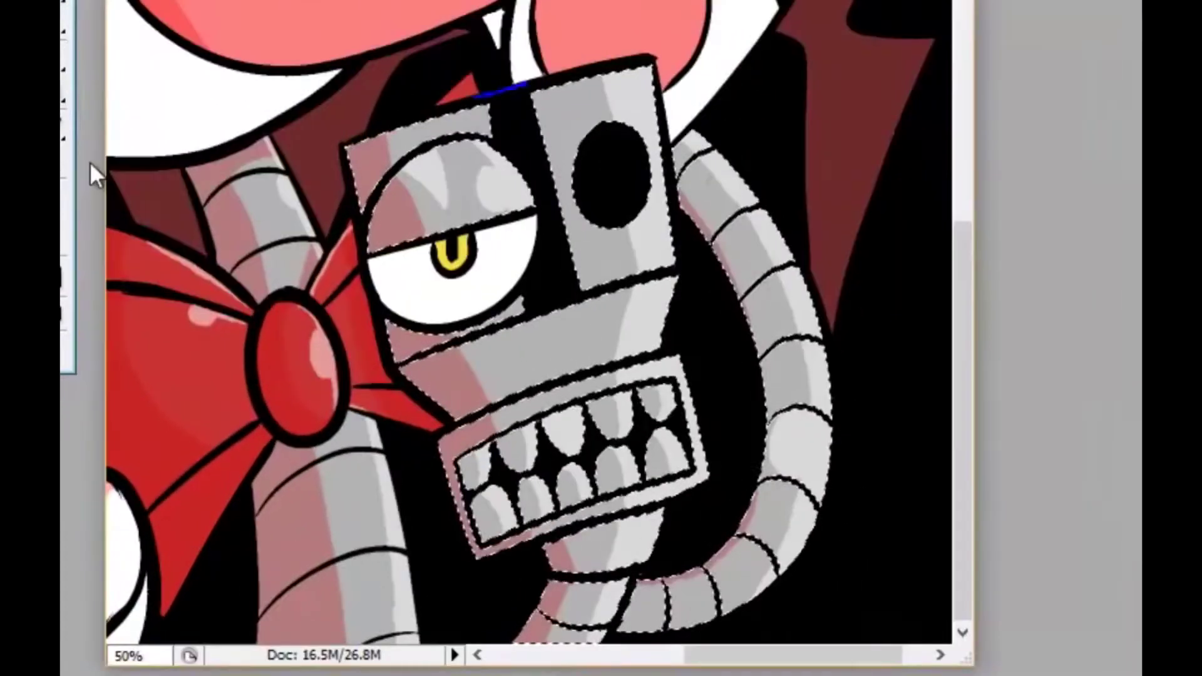
click(563, 305)
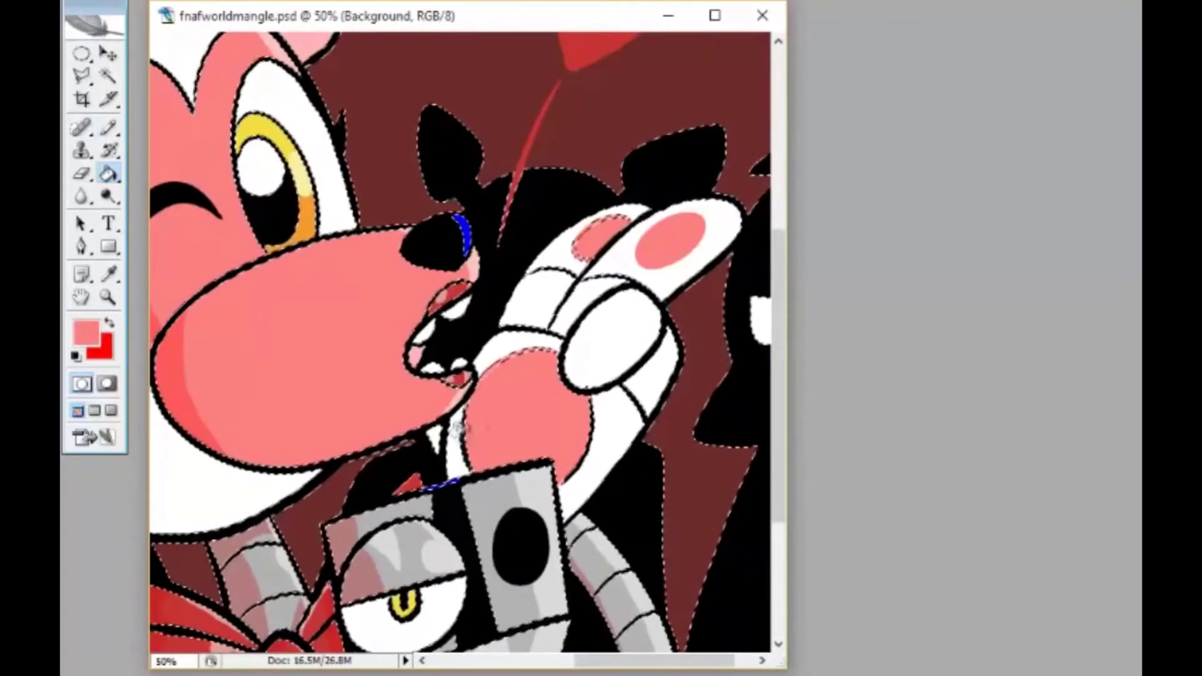
- Select the raised hand by colour on the Background layer and draw red shadow contours across its palm and fingers on Layer 1
right_click(80, 15)
click(106, 30)
click(108, 75)
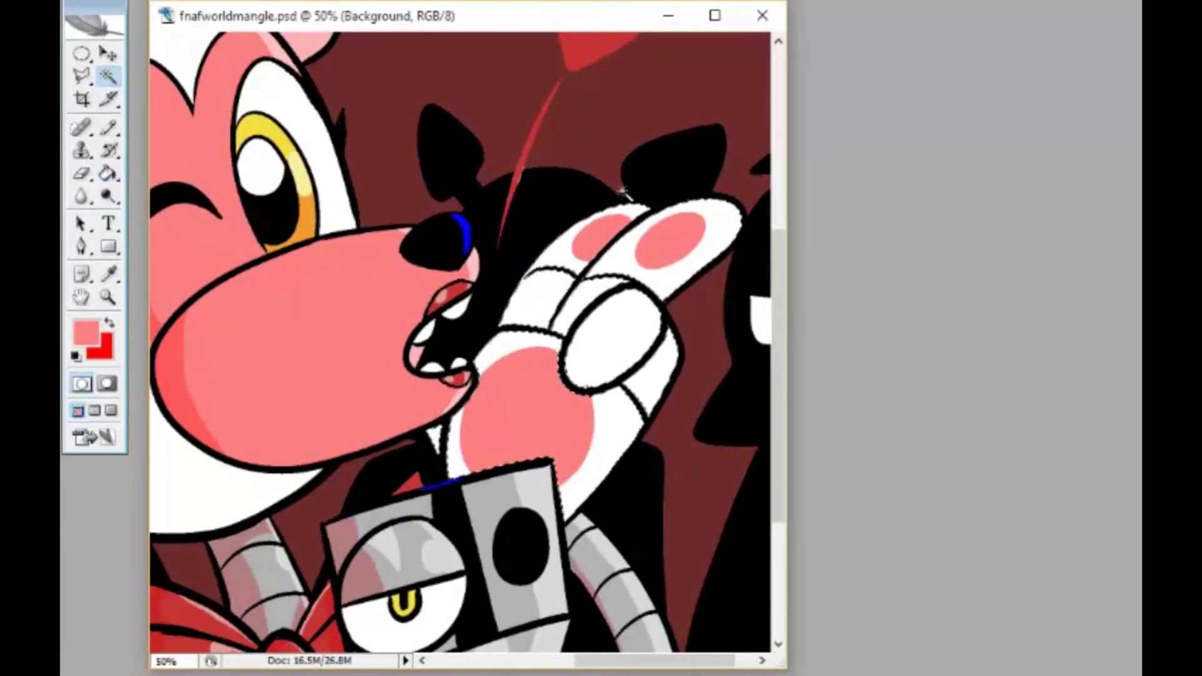
click(108, 127)
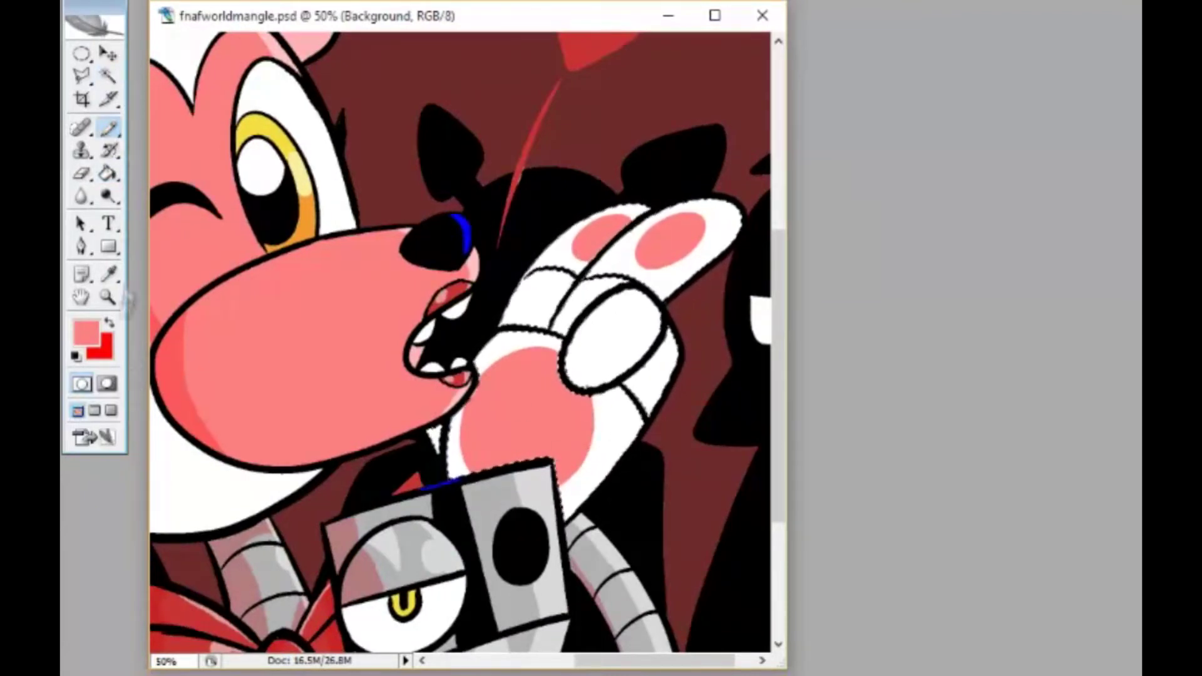
key(x)
key(alt+bracketright)
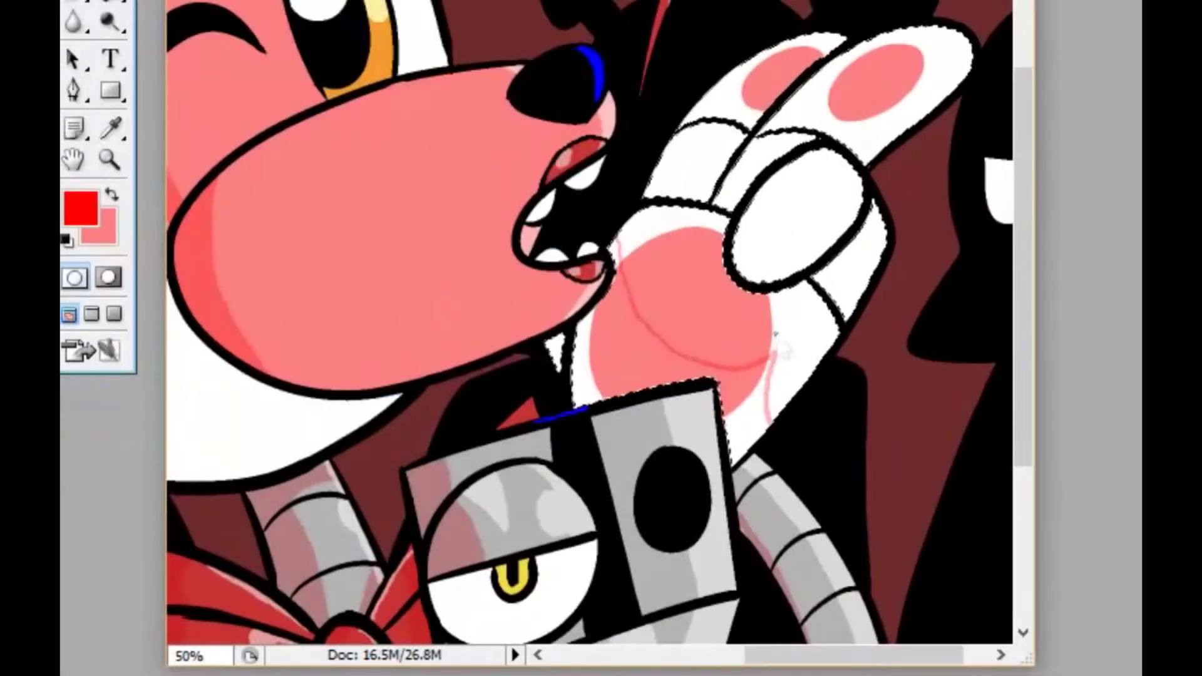
drag(477, 381, 613, 464)
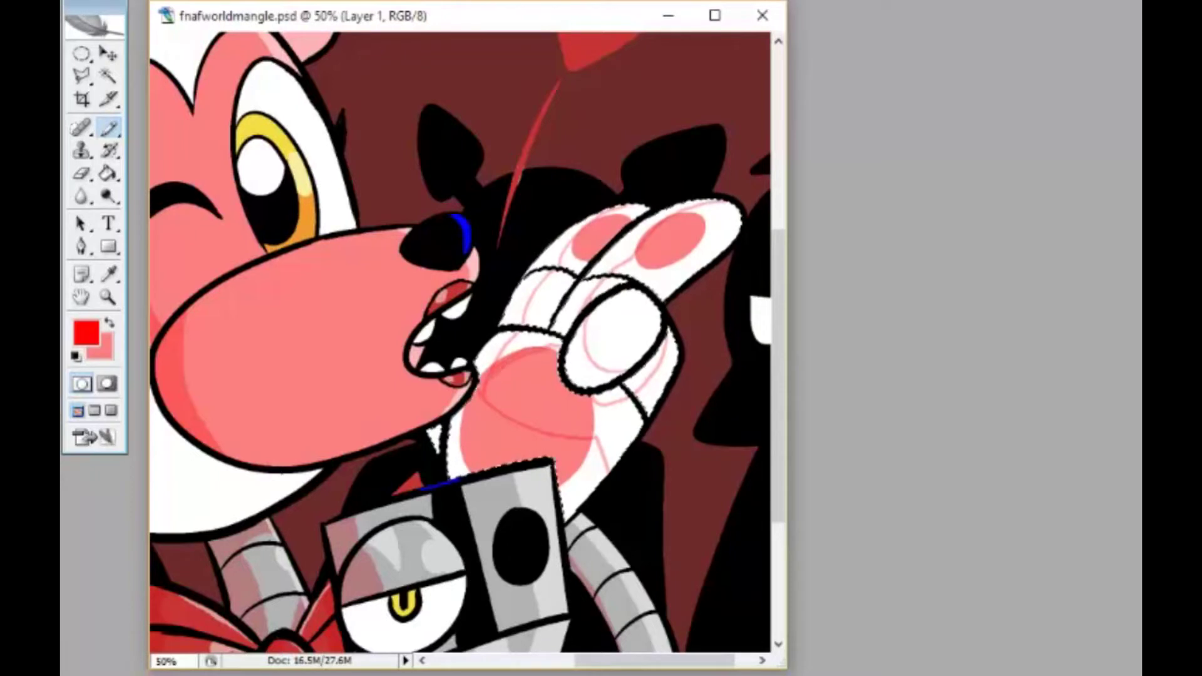
- Fill the raised hand's shadows with red, paint white highlights on its pads on Layer 2, and clear the selection
key(g)
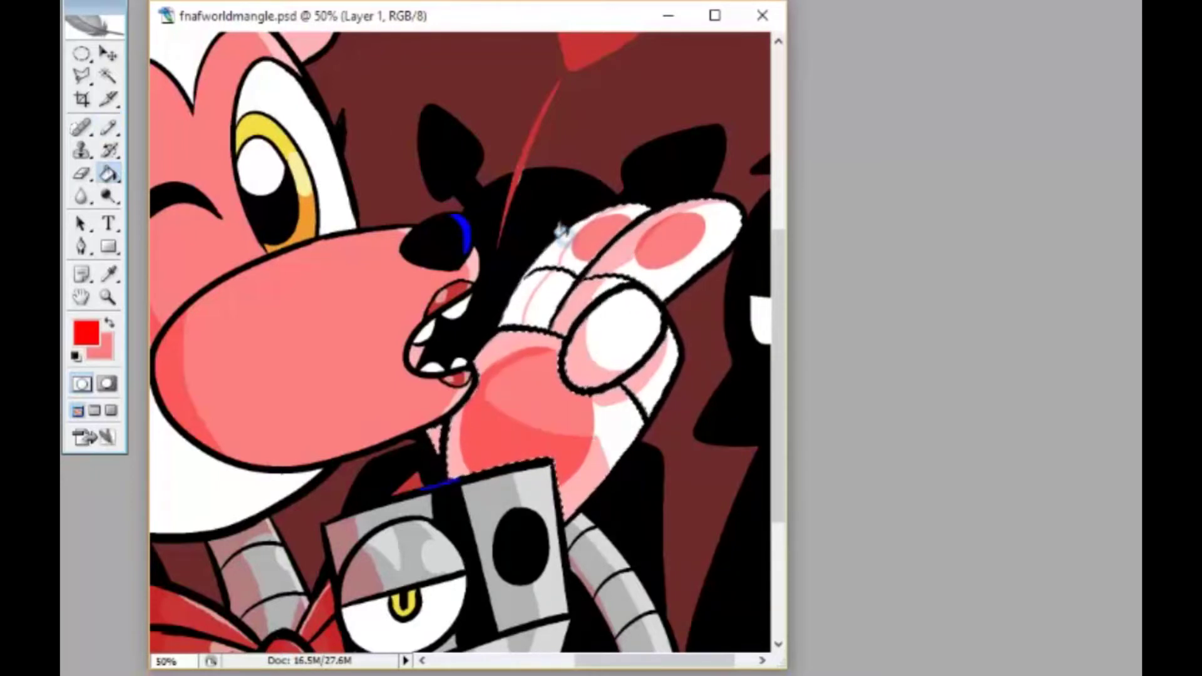
click(525, 294)
key(b)
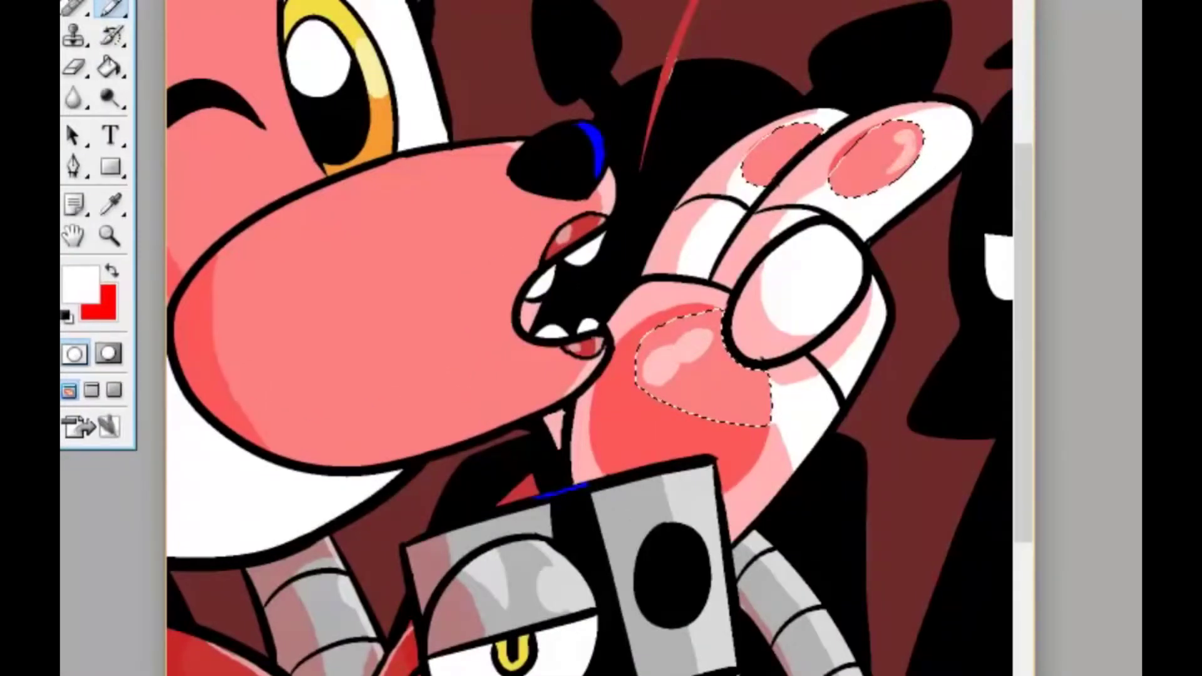
click(209, 27)
click(198, 61)
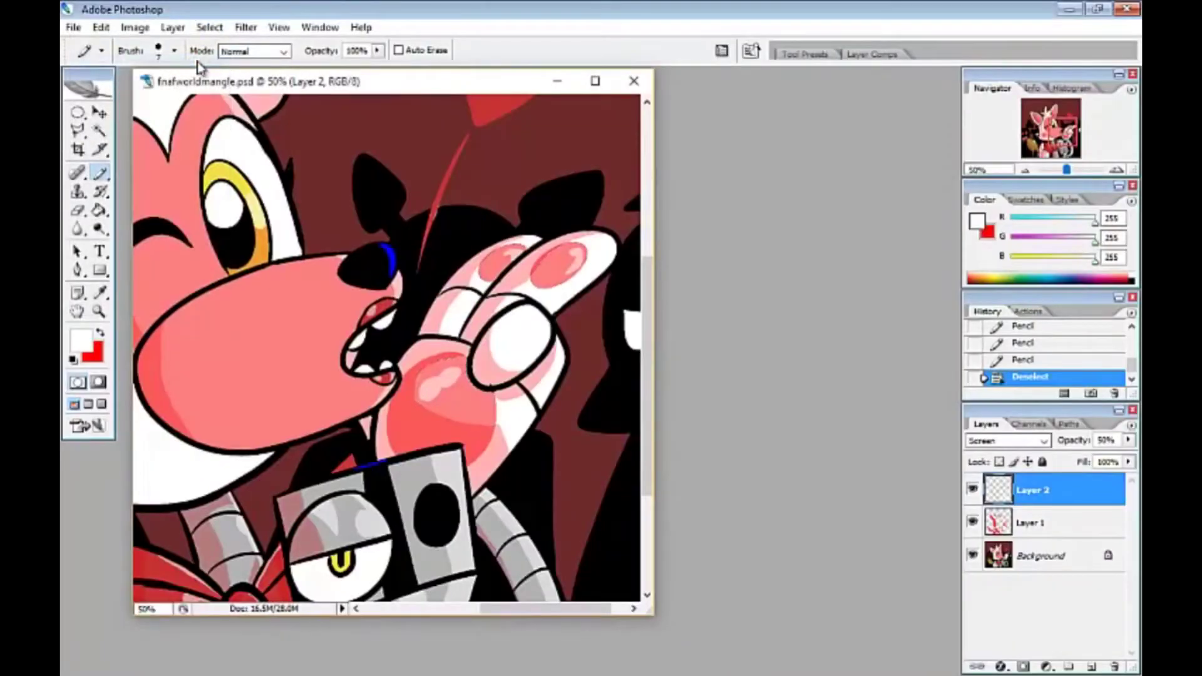
key(ctrl+minus)
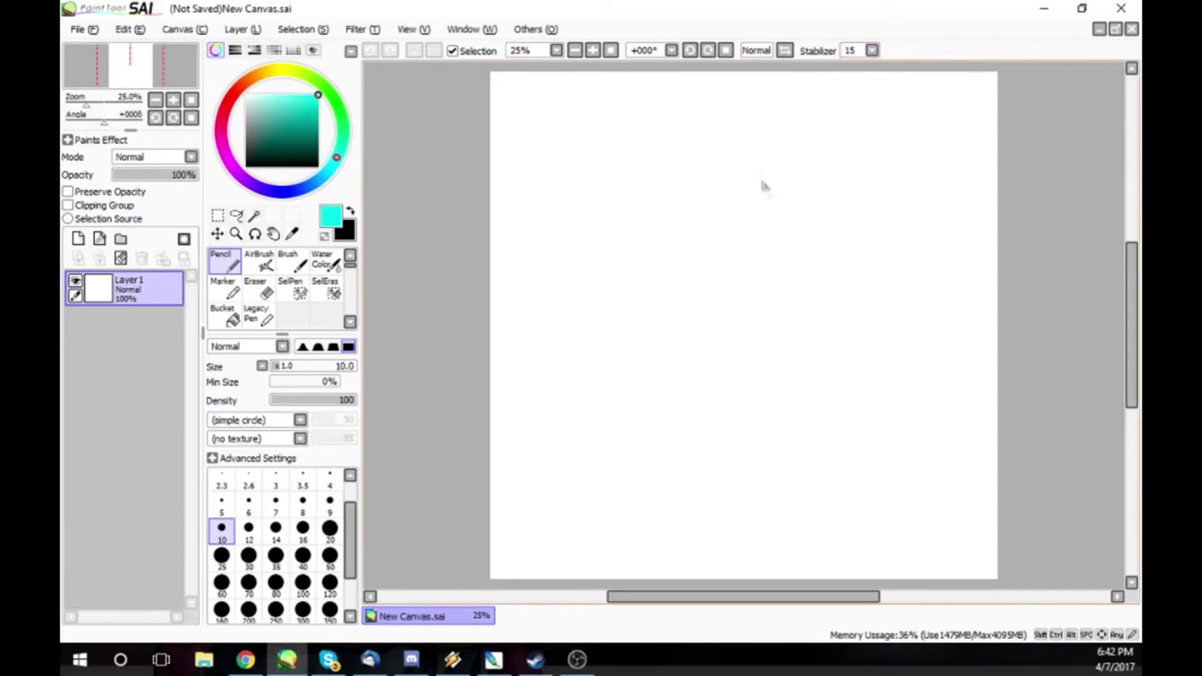
- On the blank canvas in PaintTool SAI, sketch the head circle with face guidelines, the body's centre line and the shoulder arc in cyan
drag(763, 186, 977, 326)
mouse_move(814, 150)
mouse_down()
mouse_move(946, 330)
mouse_move(704, 347)
mouse_up()
drag(851, 170, 839, 575)
drag(710, 573, 994, 577)
drag(722, 554, 932, 501)
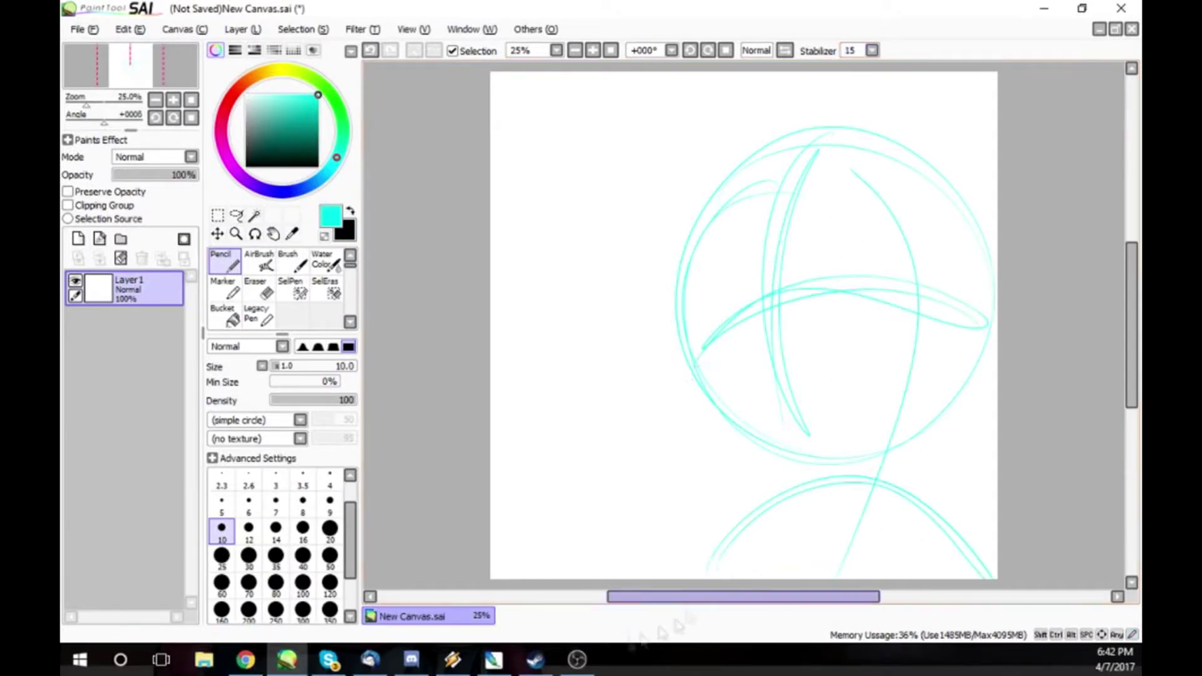
- Rough in the arm reaching out beneath the head, the two paw ovals and the chest shape
drag(938, 573, 996, 531)
drag(759, 501, 639, 576)
drag(708, 501, 675, 573)
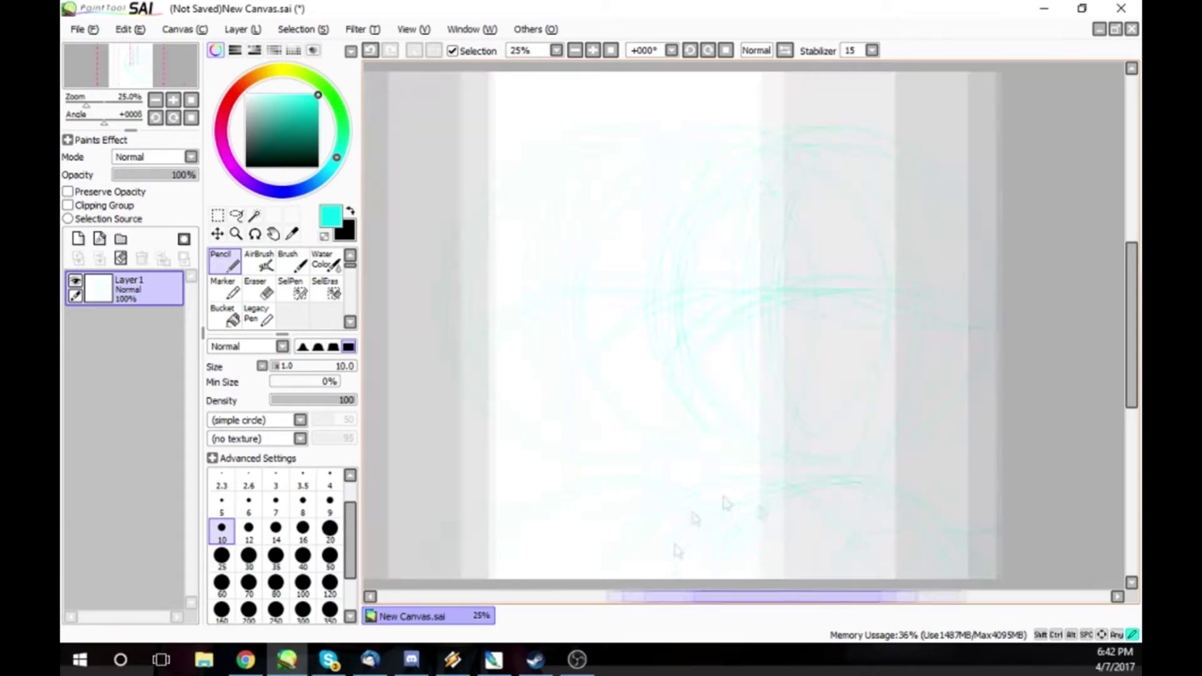
drag(551, 557, 635, 567)
mouse_move(526, 475)
mouse_down()
mouse_move(532, 563)
mouse_move(752, 531)
mouse_up()
drag(526, 475, 726, 428)
mouse_move(662, 455)
mouse_down()
mouse_move(745, 434)
mouse_move(890, 539)
mouse_up()
drag(771, 501, 842, 571)
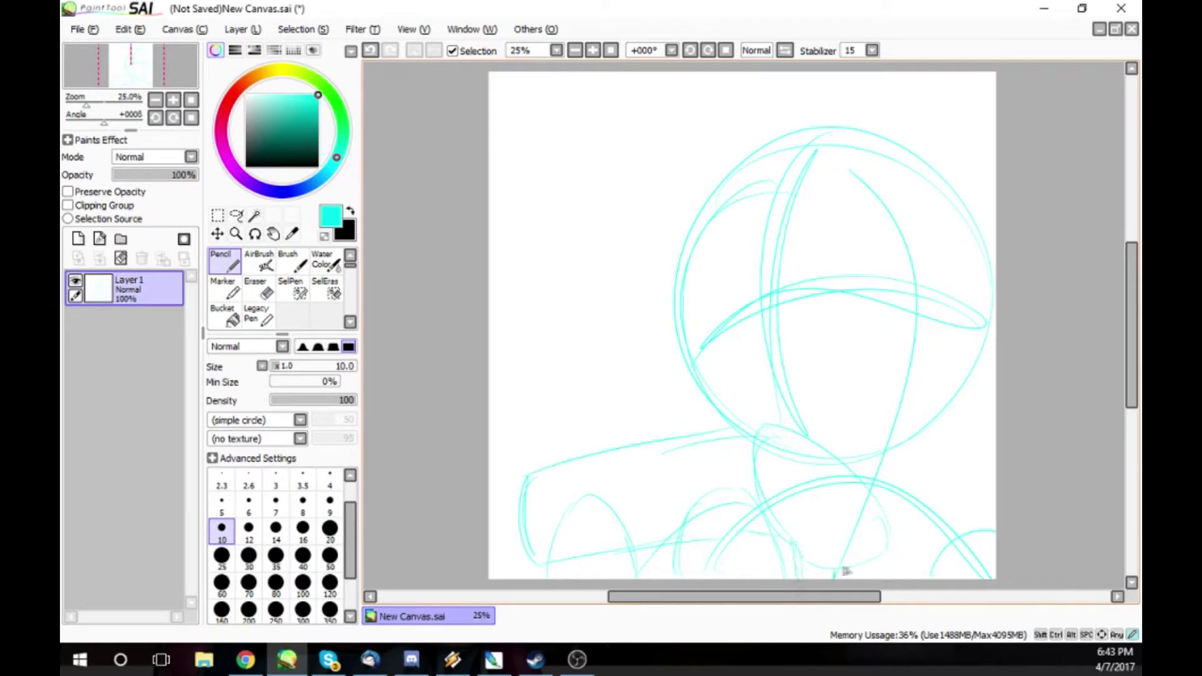
- Scale the whole sketch down towards the right side of the canvas with a free transform
key(ctrl+t)
drag(518, 121, 591, 196)
drag(906, 426, 910, 385)
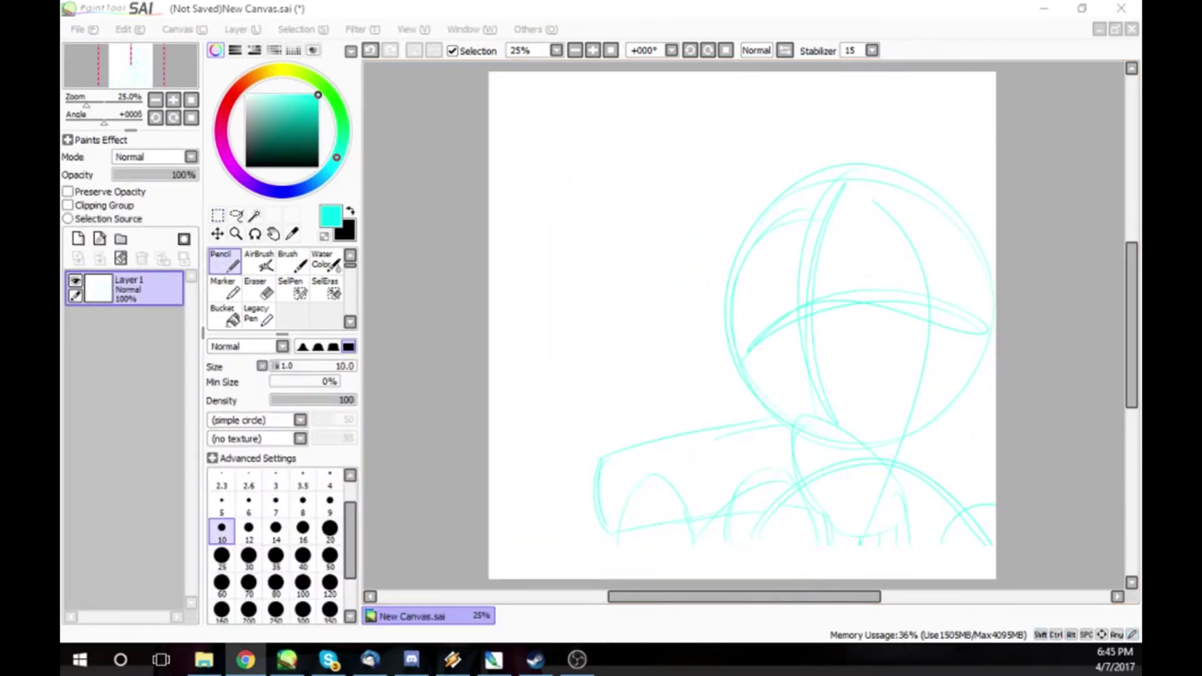
- Sketch the ragged fur below the chest and extend the two paw ovals and the torn arm edge downwards
mouse_move(852, 526)
mouse_down()
mouse_move(830, 576)
mouse_move(892, 580)
mouse_up()
drag(905, 509, 896, 576)
mouse_move(688, 436)
mouse_down()
mouse_move(615, 500)
mouse_move(597, 482)
mouse_move(611, 588)
mouse_up()
drag(748, 483, 726, 573)
drag(622, 506, 692, 572)
- Sketch both large pointed ears on top of the head, including their inner contours
drag(992, 245, 995, 108)
drag(753, 229, 707, 94)
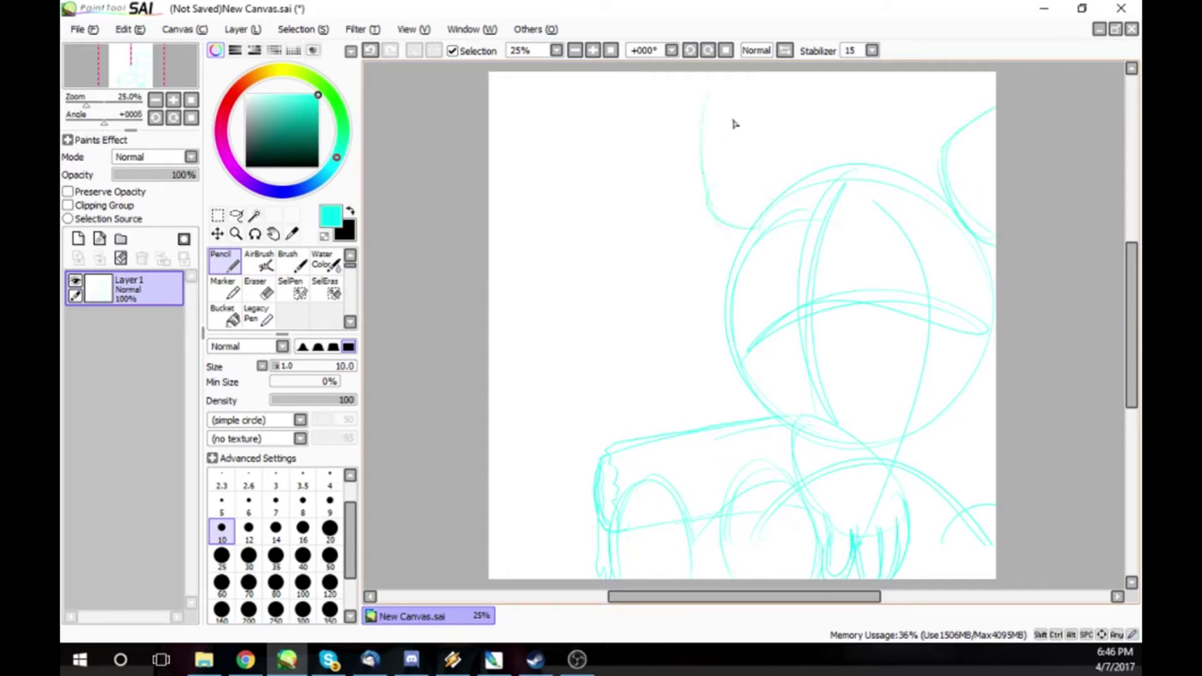
drag(939, 213, 963, 246)
drag(727, 219, 707, 112)
drag(770, 73, 833, 160)
drag(795, 96, 836, 166)
mouse_move(994, 87)
mouse_down()
mouse_move(920, 135)
mouse_move(995, 257)
mouse_up()
drag(968, 133, 995, 213)
drag(742, 194, 717, 119)
drag(720, 74, 805, 195)
- Sketch the spiky hair tuft between the ears and outline the sides of the head and the cheek
mouse_move(808, 103)
mouse_down()
mouse_move(837, 164)
mouse_move(874, 92)
mouse_up()
drag(874, 142, 931, 129)
drag(883, 167, 923, 133)
mouse_move(749, 242)
mouse_down()
mouse_move(731, 354)
mouse_move(761, 421)
mouse_up()
drag(996, 409, 858, 449)
drag(988, 243, 978, 345)
drag(996, 342, 956, 336)
drag(995, 398, 977, 418)
- Sketch the snout with its nose tip, curved mouth line and lower jaw over the face guidelines
drag(708, 346, 716, 395)
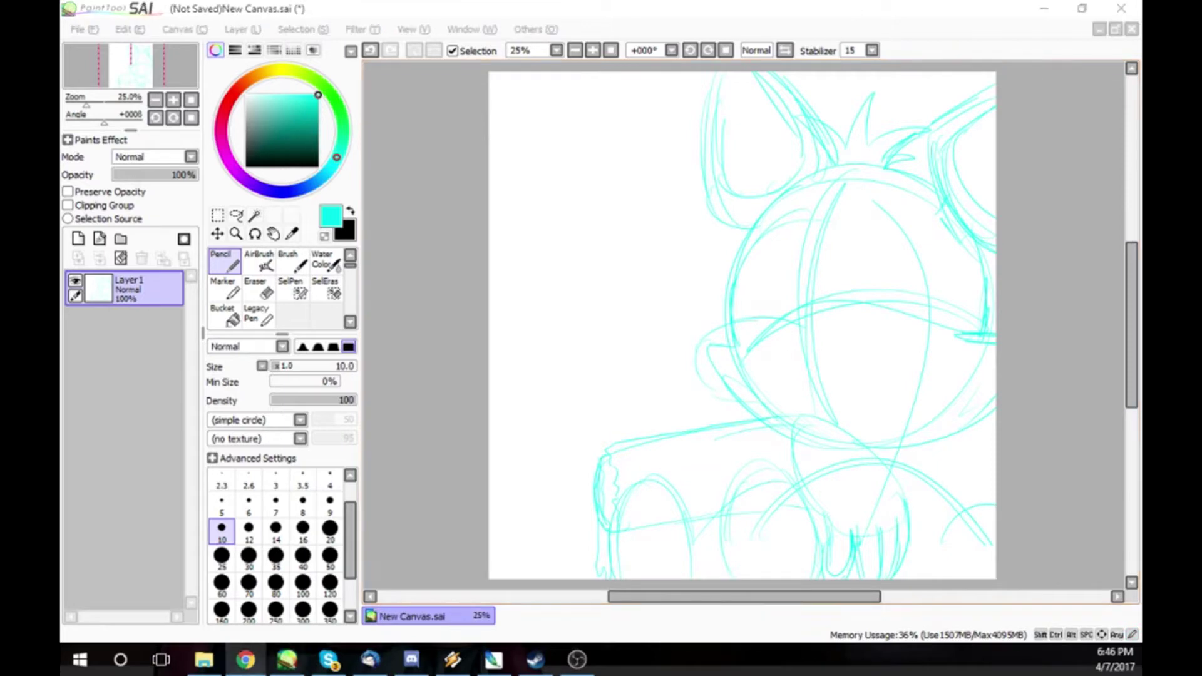
drag(761, 336, 711, 344)
drag(709, 347, 739, 402)
drag(761, 333, 708, 341)
drag(708, 366, 748, 418)
drag(779, 424, 826, 410)
drag(914, 338, 827, 408)
drag(915, 341, 916, 460)
drag(845, 308, 777, 333)
drag(914, 341, 839, 313)
drag(910, 335, 919, 441)
drag(920, 446, 988, 433)
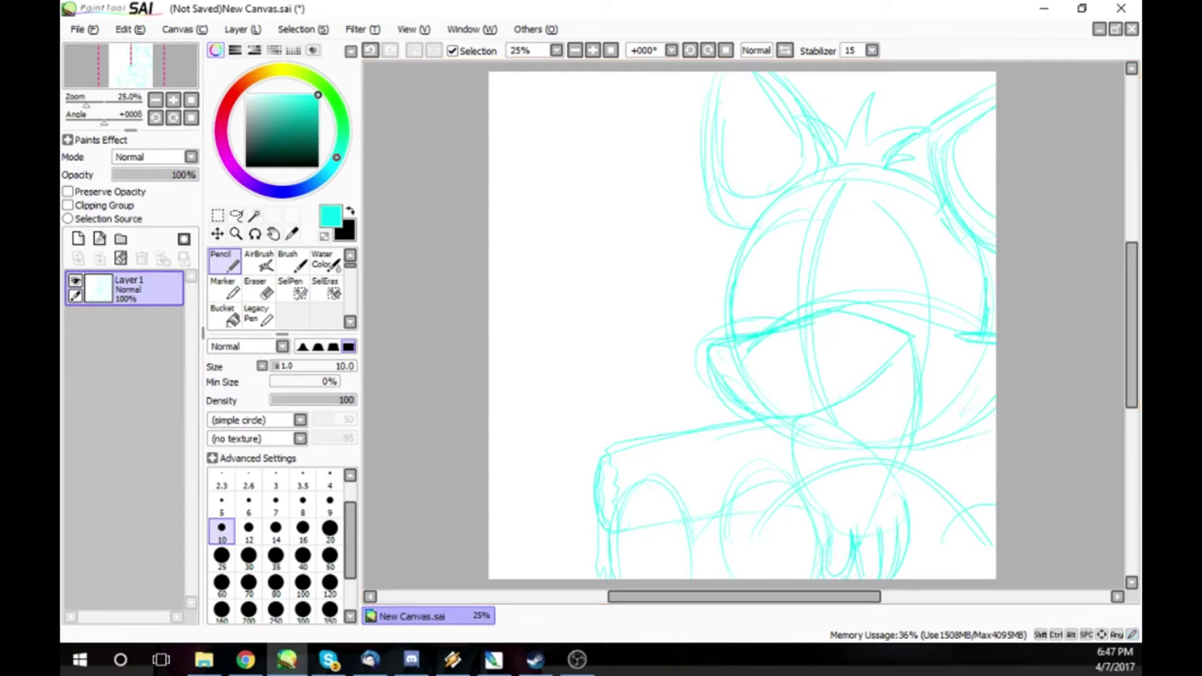
- Reinforce the nose tip and draw the vertical contours of the arm and chest below the snout
key(alt+Tab)
key(alt+Tab)
drag(705, 344, 750, 331)
mouse_move(715, 430)
mouse_down()
mouse_move(789, 426)
mouse_move(766, 479)
mouse_up()
drag(799, 425, 808, 498)
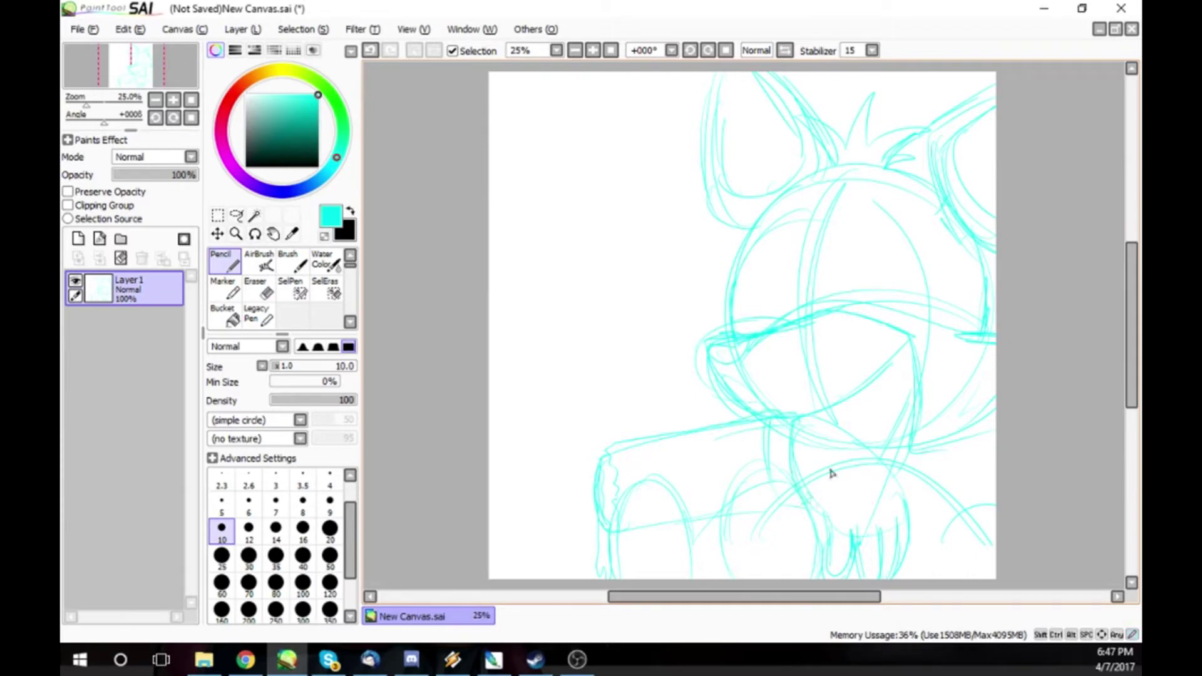
- Dot freckles on the snout, draw jagged teeth in the open mouth and outline the arm beside the chest
click(760, 375)
click(774, 365)
click(778, 388)
mouse_move(851, 422)
mouse_down()
mouse_move(899, 357)
mouse_move(905, 439)
mouse_move(886, 403)
mouse_move(880, 456)
mouse_move(889, 412)
mouse_up()
mouse_move(916, 454)
mouse_down()
mouse_move(937, 452)
mouse_move(939, 518)
mouse_move(968, 486)
mouse_move(935, 542)
mouse_move(971, 479)
mouse_move(920, 577)
mouse_up()
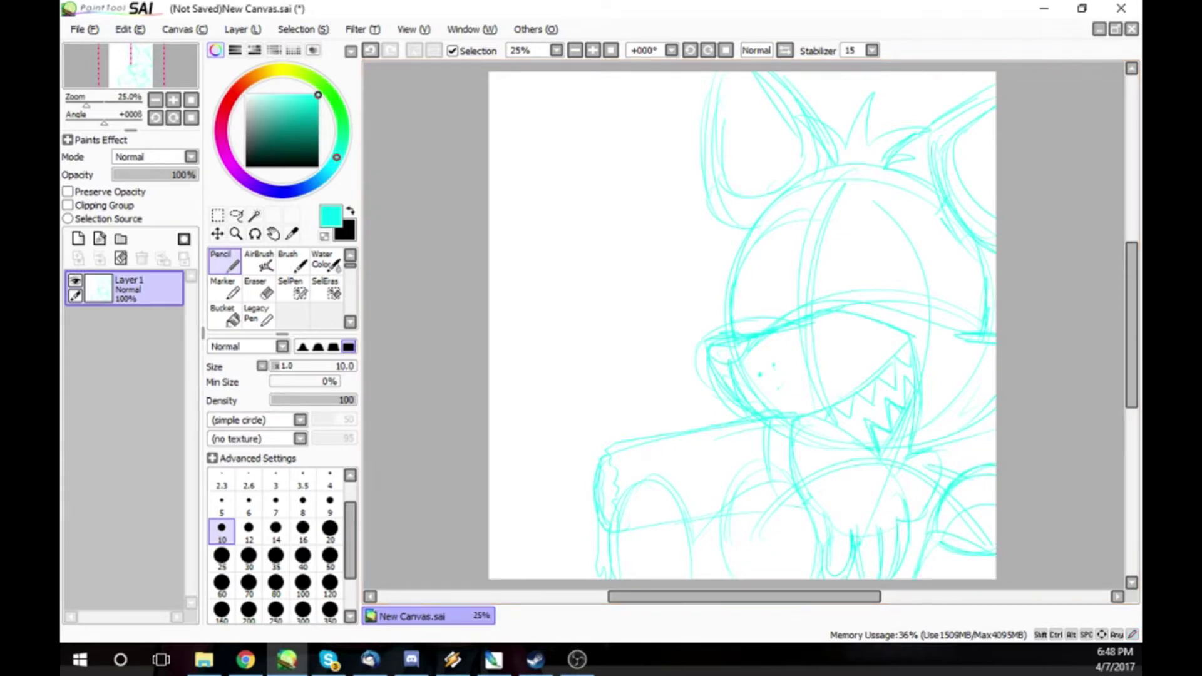
- Sketch the round cheek at the mouth corner and the outlines of both tall eyes
drag(939, 299, 932, 326)
mouse_move(855, 313)
mouse_down()
mouse_move(856, 195)
mouse_move(908, 328)
mouse_up()
mouse_move(839, 310)
mouse_down()
mouse_move(838, 233)
mouse_move(814, 322)
mouse_move(792, 216)
mouse_up()
mouse_move(842, 285)
mouse_down()
mouse_move(900, 310)
mouse_move(855, 316)
mouse_move(845, 260)
mouse_move(879, 250)
mouse_up()
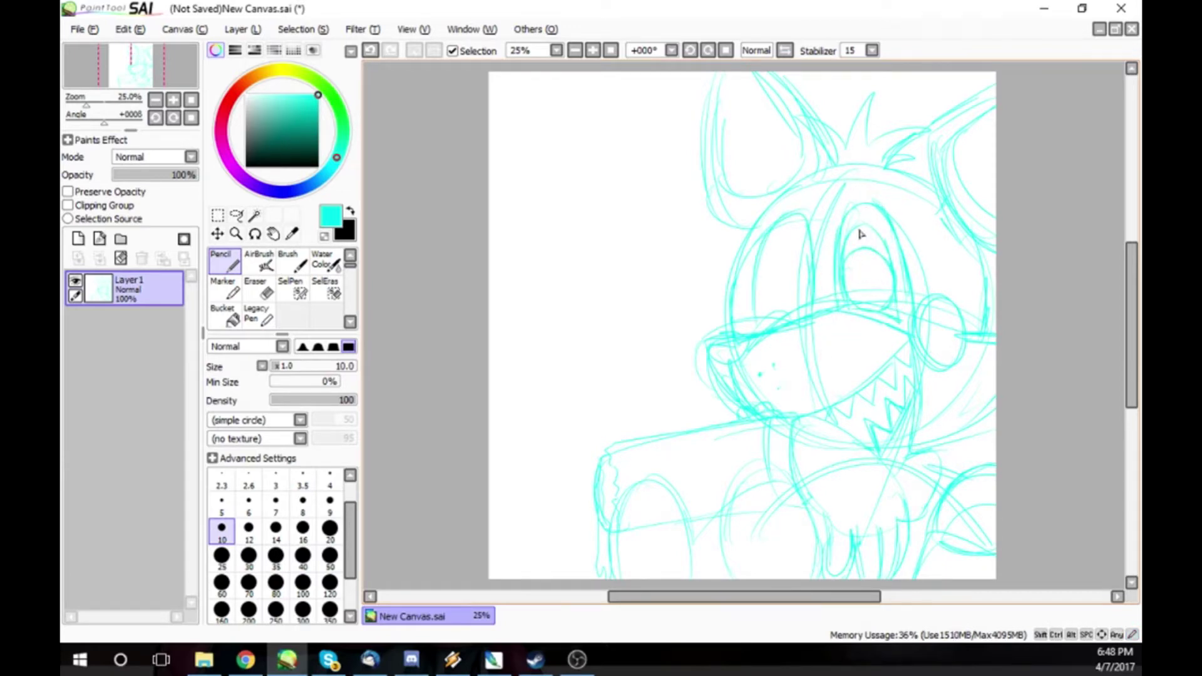
- Draw the iris in the far eye and add spiky lashes above both irises
key(alt+Tab)
key(alt+Tab)
mouse_move(856, 249)
mouse_down()
mouse_move(882, 214)
mouse_move(902, 272)
mouse_up()
mouse_move(779, 238)
mouse_down()
mouse_move(777, 321)
mouse_move(761, 292)
mouse_up()
drag(774, 332, 757, 309)
mouse_move(796, 259)
mouse_down()
mouse_move(764, 313)
mouse_move(758, 246)
mouse_up()
mouse_move(781, 268)
mouse_down()
mouse_move(776, 233)
mouse_move(796, 228)
mouse_move(802, 248)
mouse_up()
drag(765, 268, 756, 250)
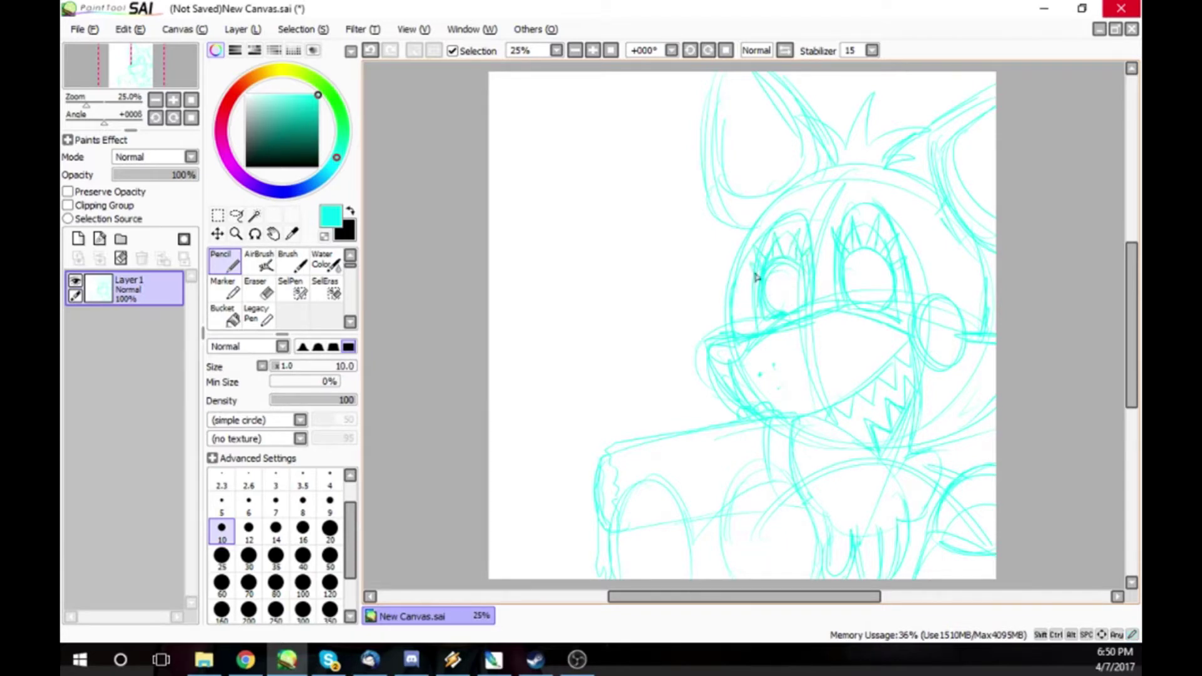
- Add upper eyelids and small pupils to both eyes and reinforce the forehead line between them
key(alt+Tab)
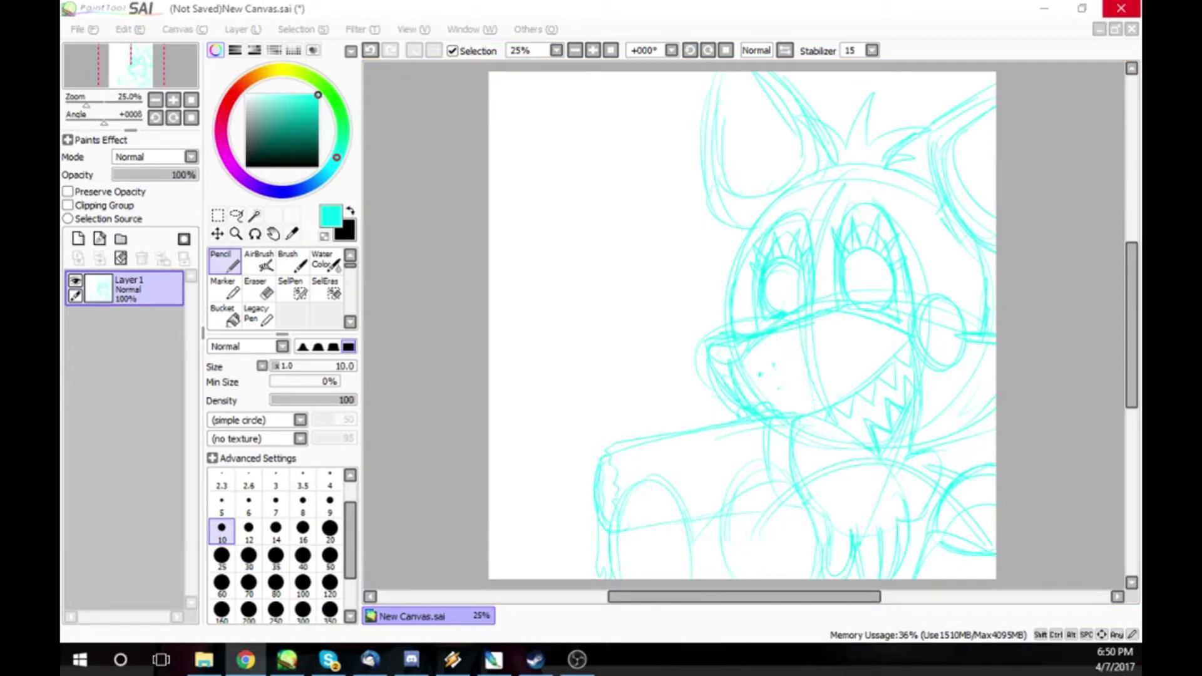
key(alt+Tab)
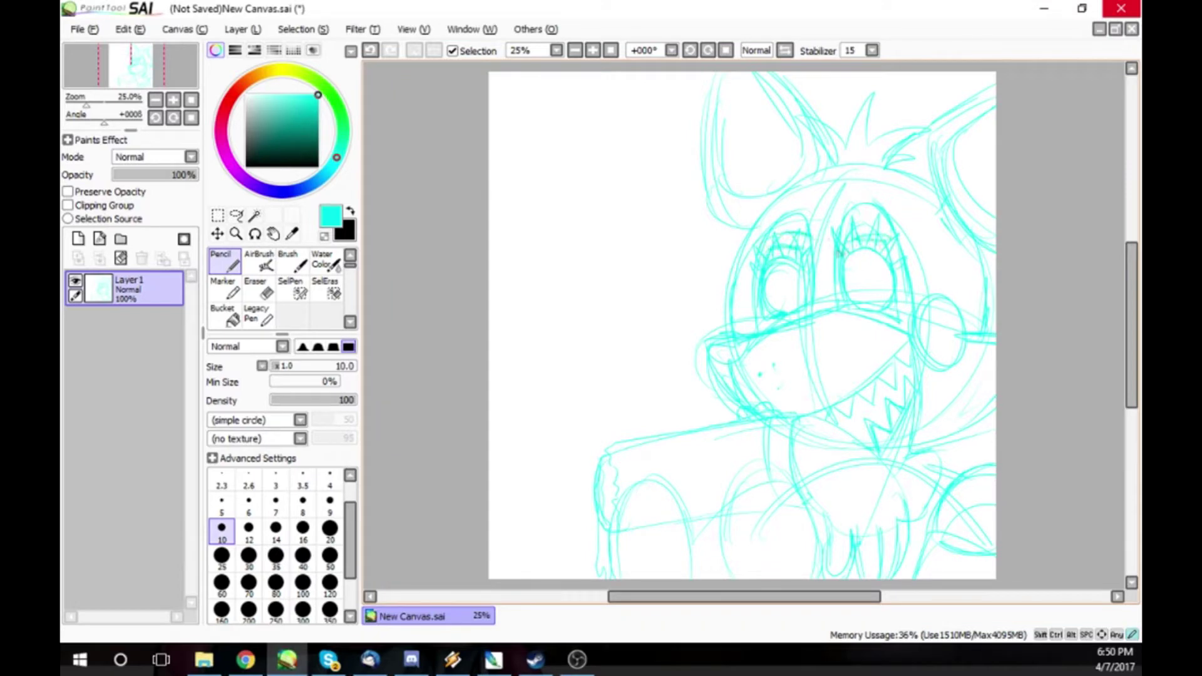
drag(797, 282, 794, 283)
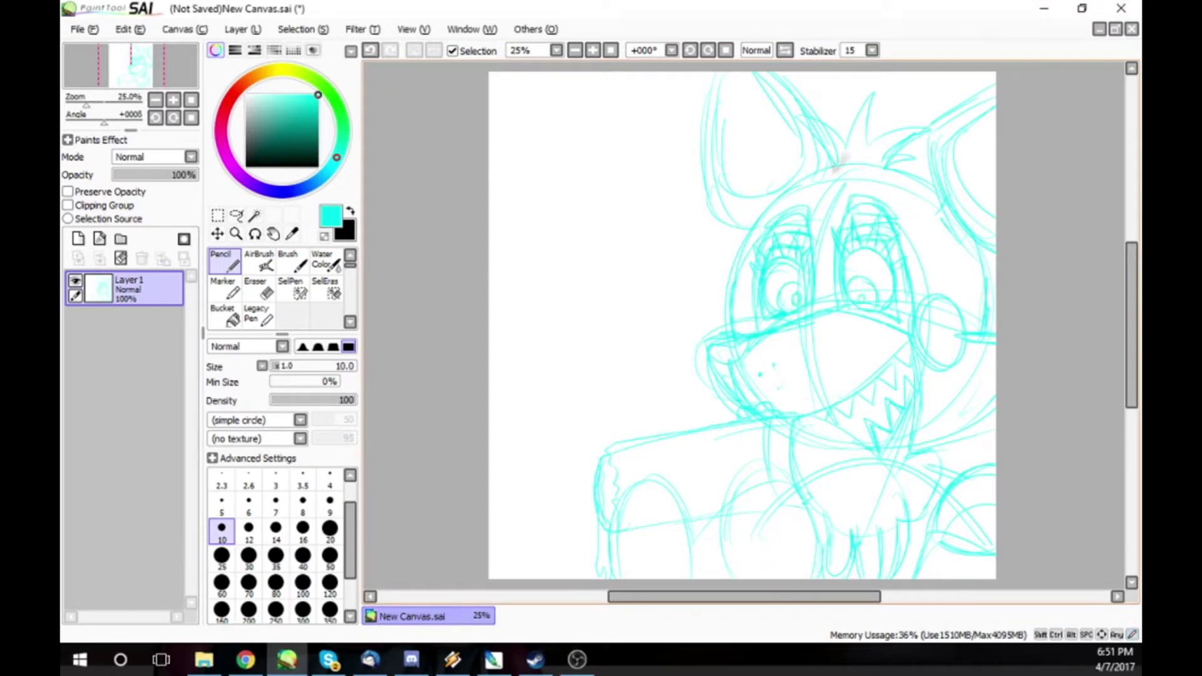
mouse_move(856, 166)
mouse_down()
mouse_move(822, 310)
mouse_move(822, 295)
mouse_up()
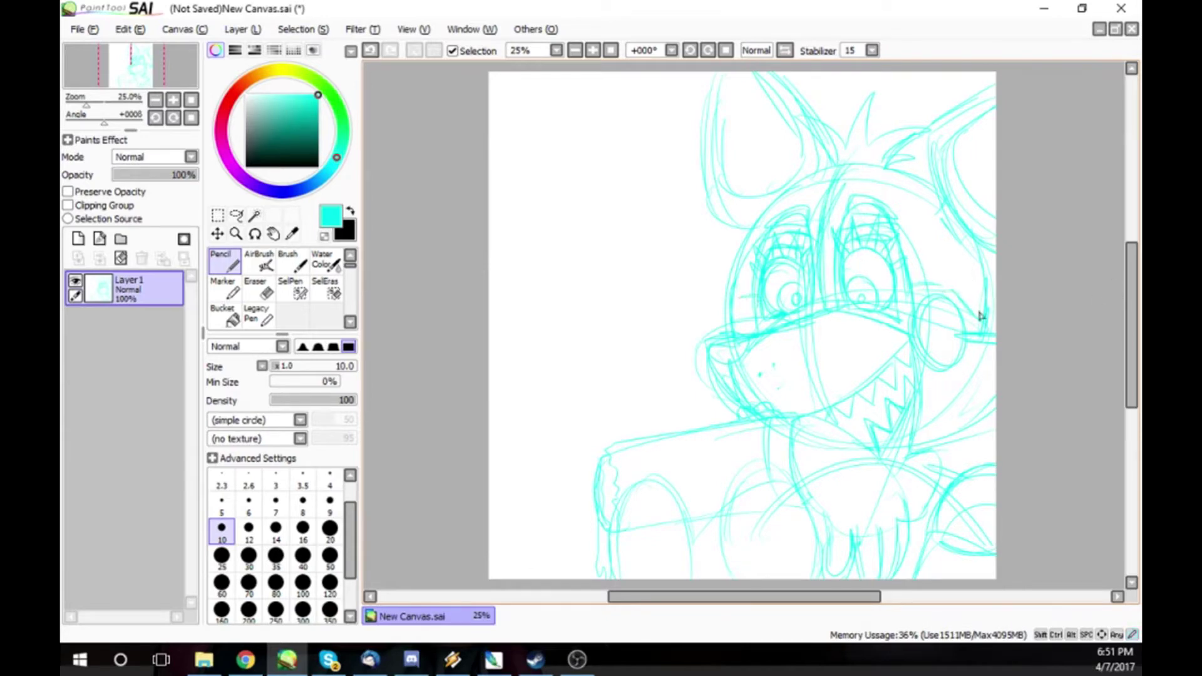
- Sketch the near paw's palm pad and its segmented, clawed fingers below the snout
key(alt+Tab)
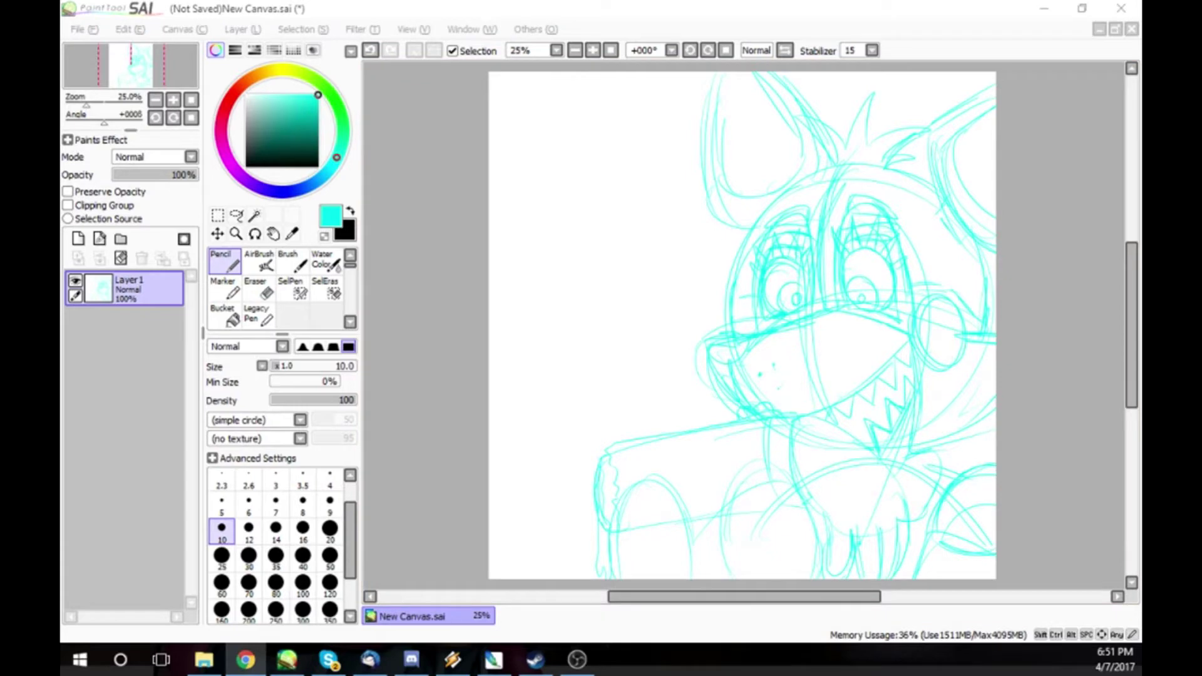
key(alt+Tab)
drag(767, 509, 714, 579)
mouse_move(739, 495)
mouse_down()
mouse_move(814, 523)
mouse_move(758, 573)
mouse_move(826, 570)
mouse_up()
drag(726, 528, 708, 562)
mouse_move(749, 421)
mouse_down()
mouse_move(746, 488)
mouse_move(723, 511)
mouse_up()
drag(714, 446, 709, 526)
mouse_move(755, 444)
mouse_down()
mouse_move(733, 490)
mouse_move(714, 498)
mouse_move(714, 476)
mouse_up()
- Sketch the other paw's palm pad and its pointed fingers at the end of the arm
mouse_move(615, 517)
mouse_down()
mouse_move(666, 569)
mouse_move(707, 539)
mouse_move(655, 567)
mouse_move(727, 551)
mouse_up()
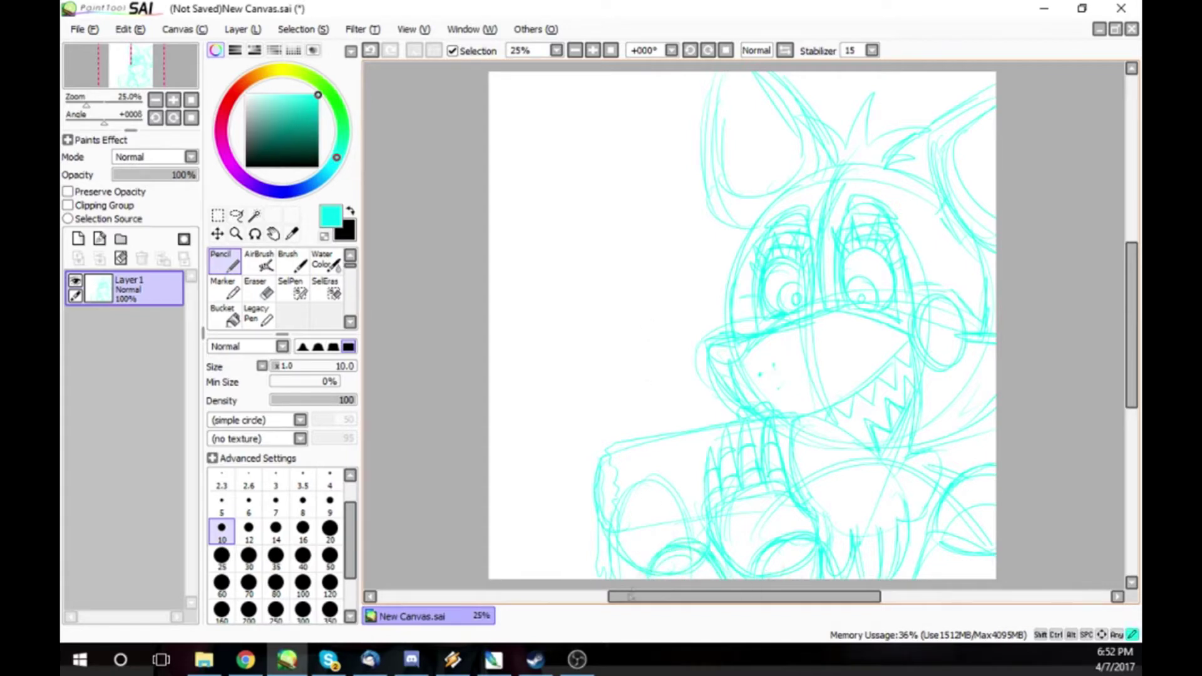
mouse_move(617, 486)
mouse_down()
mouse_move(683, 476)
mouse_move(707, 535)
mouse_up()
drag(607, 510, 686, 492)
drag(665, 432, 661, 492)
mouse_move(676, 426)
mouse_down()
mouse_move(678, 456)
mouse_move(643, 505)
mouse_up()
mouse_move(636, 421)
mouse_down()
mouse_move(623, 491)
mouse_move(608, 488)
mouse_up()
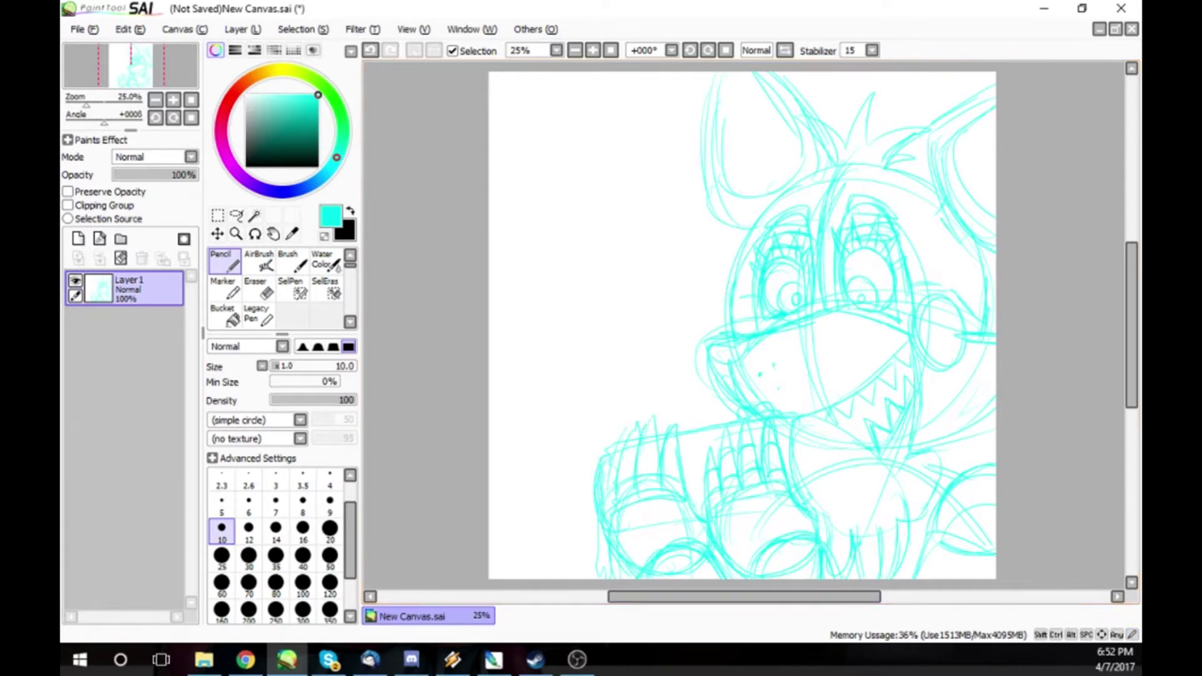
- Draw the scalloped edge of a thought bubble beside the head, with two small bubbles leading to the face
mouse_move(493, 285)
mouse_down()
mouse_move(562, 293)
mouse_move(720, 81)
mouse_up()
drag(620, 238, 626, 244)
drag(675, 282, 677, 285)
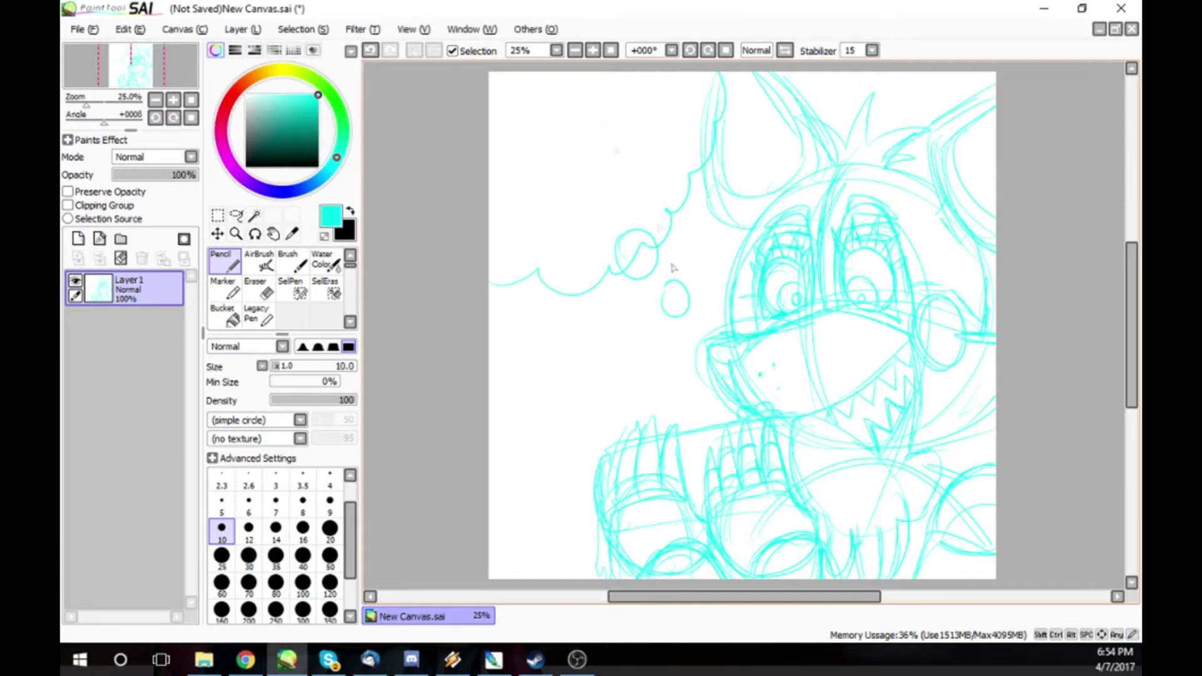
key(alt+Tab)
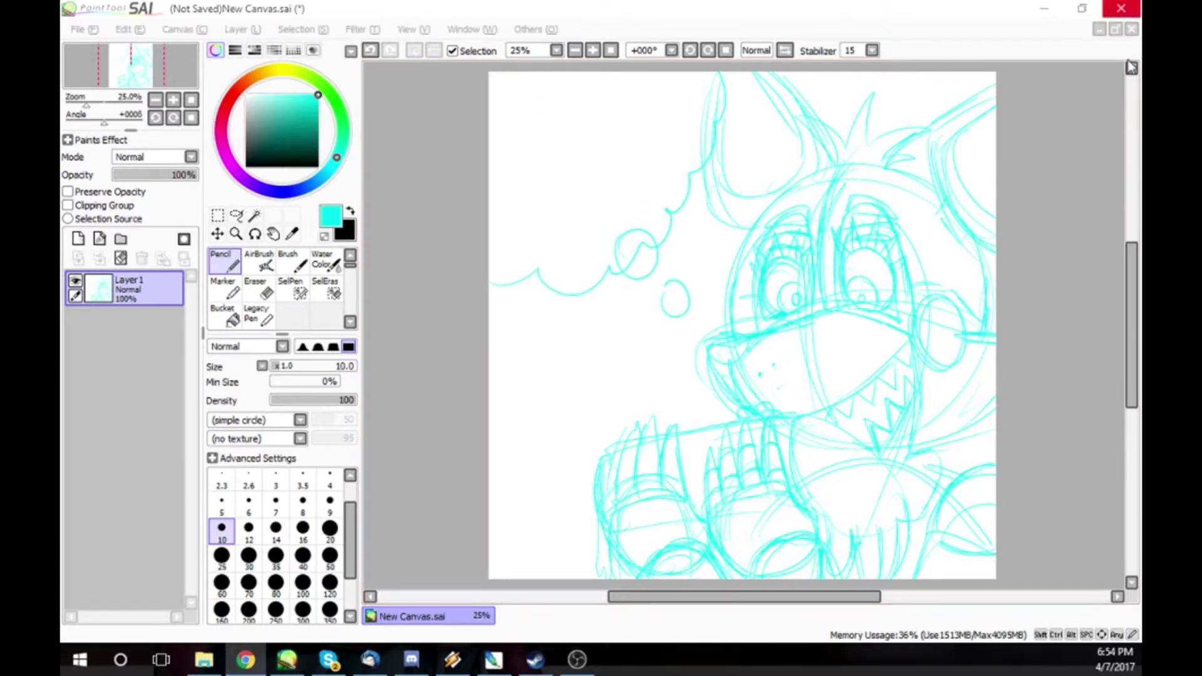
key(alt+Tab)
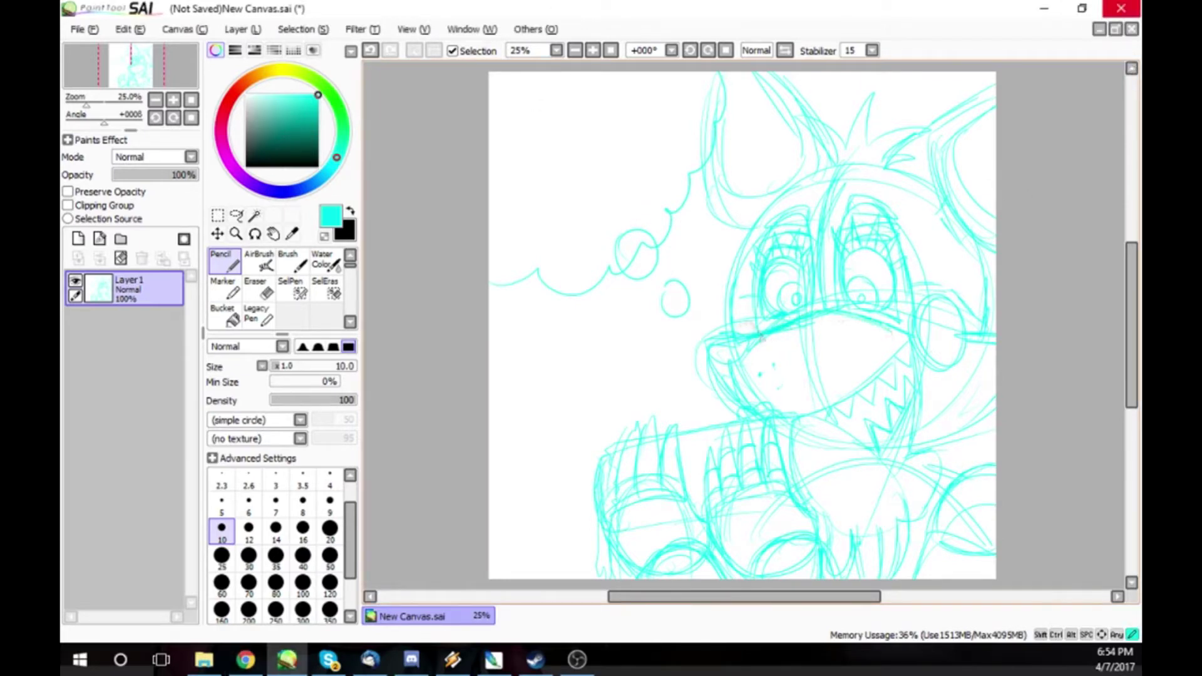
key(e)
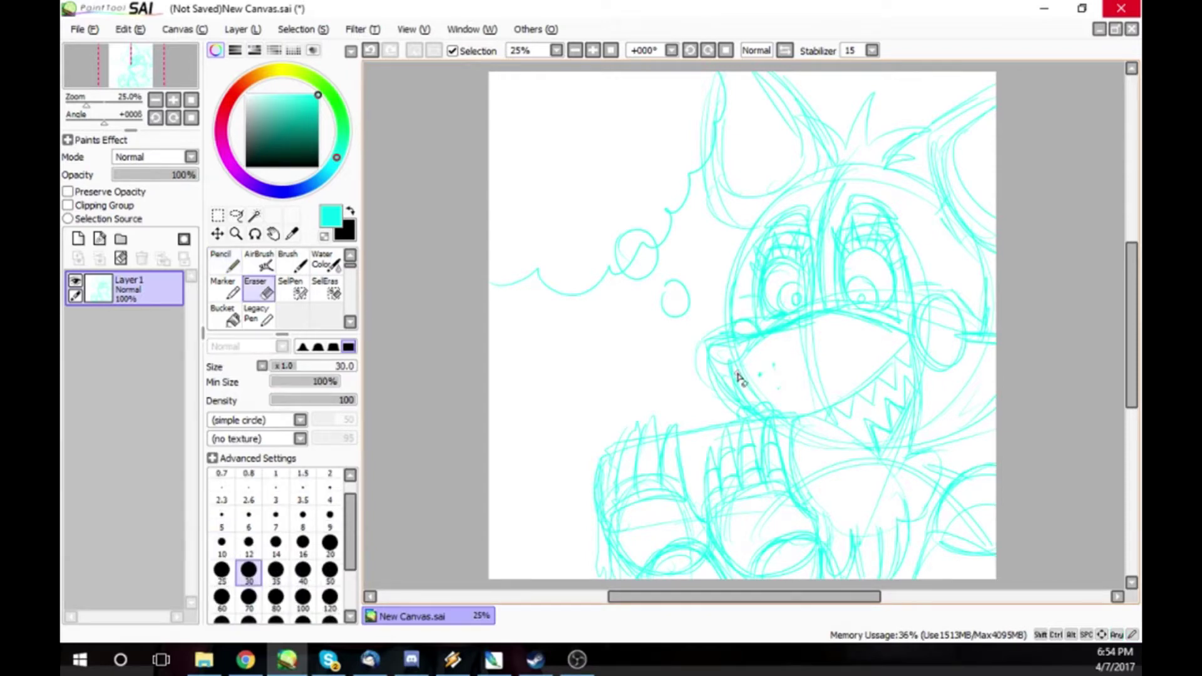
key(alt+Tab)
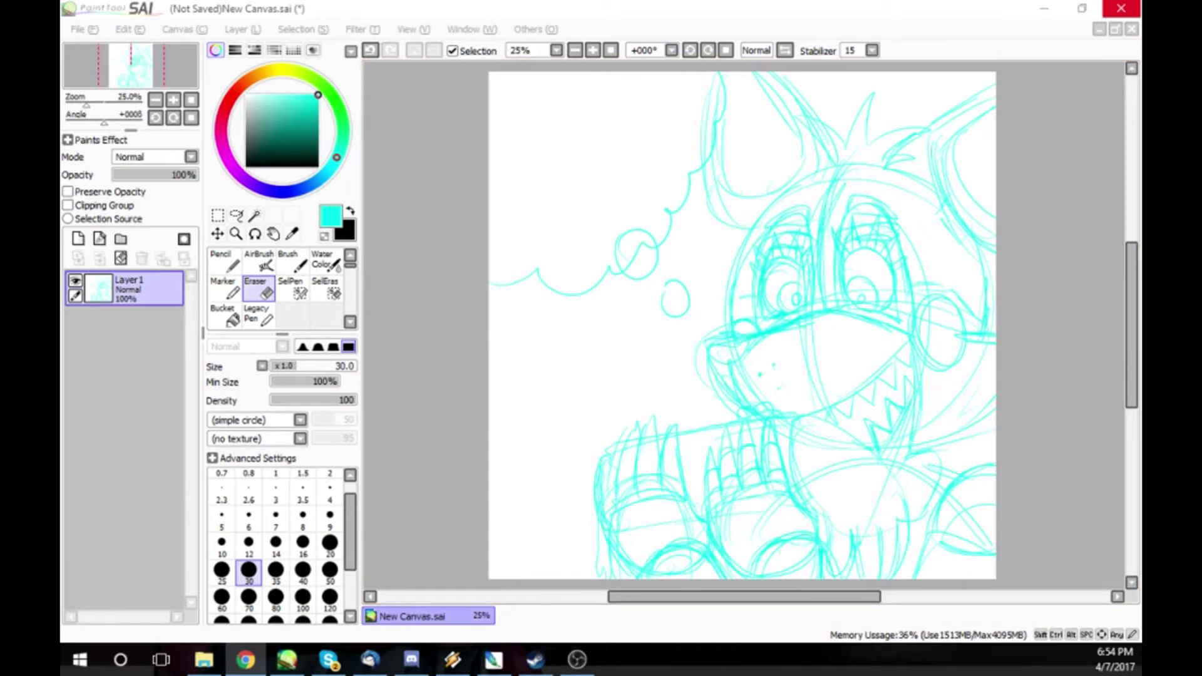
key(alt+Tab)
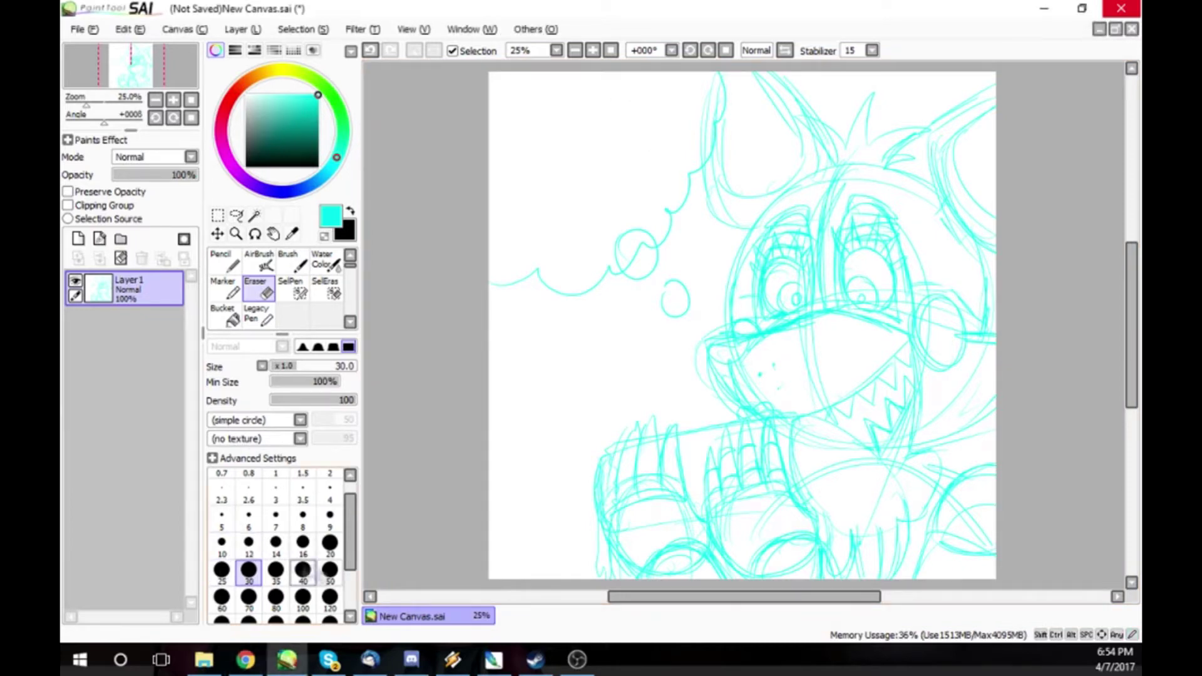
- Sketch a cylindrical roll and a few oval slices inside the thought bubble in cyan with the Pencil
key(n)
mouse_move(636, 100)
mouse_down()
mouse_move(538, 135)
mouse_move(532, 188)
mouse_up()
drag(614, 131, 538, 200)
drag(592, 154, 579, 206)
drag(576, 133, 552, 220)
mouse_move(623, 199)
mouse_down()
mouse_move(579, 233)
mouse_move(511, 247)
mouse_up()
drag(517, 180, 495, 213)
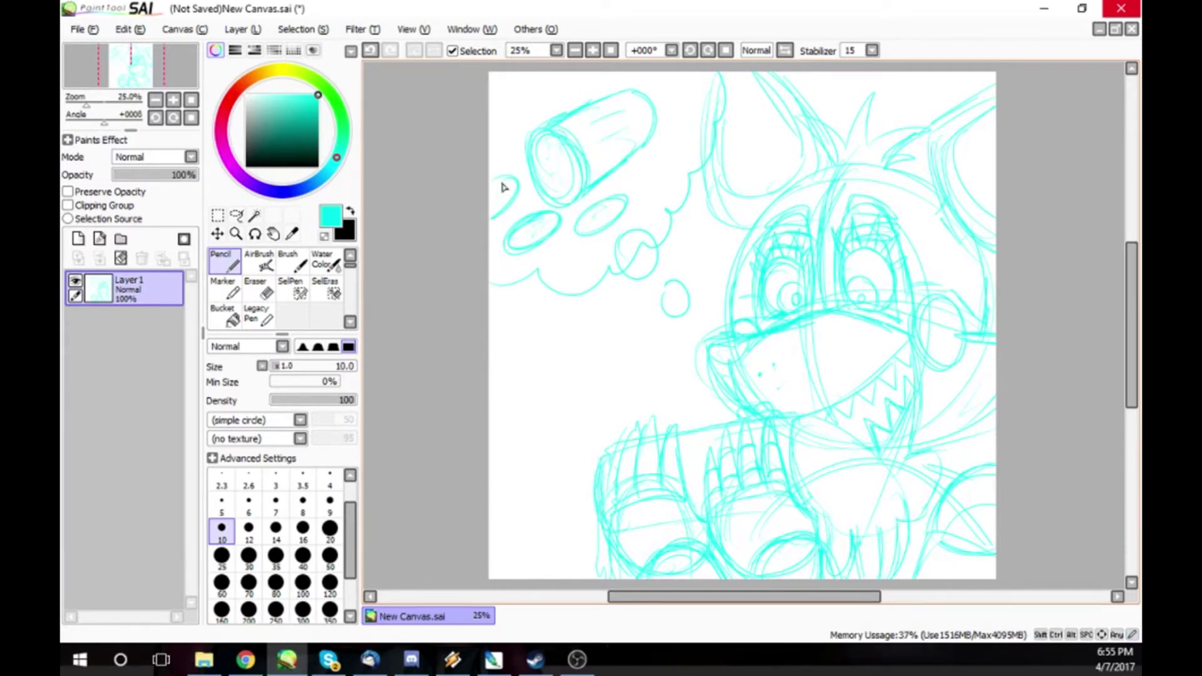
- Ink the forearm below the snout, its ragged lower tufts and the near paw's wrist curve in black at size 30
key(x)
click(248, 556)
mouse_move(795, 464)
mouse_down()
mouse_move(830, 561)
mouse_move(856, 551)
mouse_move(857, 579)
mouse_up()
mouse_move(880, 514)
mouse_down()
mouse_move(880, 579)
mouse_move(901, 580)
mouse_up()
mouse_move(790, 419)
mouse_down()
mouse_move(814, 425)
mouse_move(909, 539)
mouse_move(905, 579)
mouse_up()
mouse_move(765, 492)
mouse_down()
mouse_move(768, 432)
mouse_move(820, 534)
mouse_move(749, 579)
mouse_up()
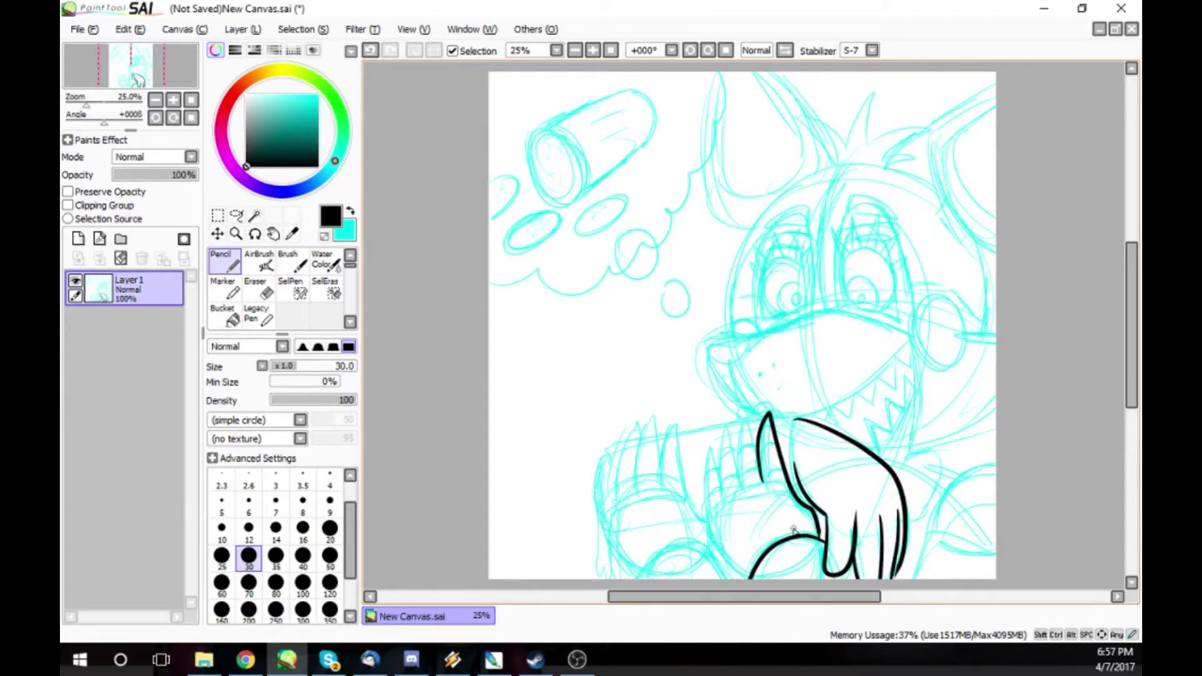
- Ink the pointed fingers and palm outlines of both paws in black, redoing the near paw's first finger stroke
mouse_move(759, 466)
mouse_down()
mouse_move(706, 520)
mouse_move(748, 579)
mouse_up()
key(ctrl+z)
key(ctrl+z)
mouse_move(756, 460)
mouse_down()
mouse_move(748, 415)
mouse_move(737, 496)
mouse_up()
drag(750, 421, 719, 514)
mouse_move(714, 432)
mouse_down()
mouse_move(700, 523)
mouse_move(722, 562)
mouse_move(750, 579)
mouse_up()
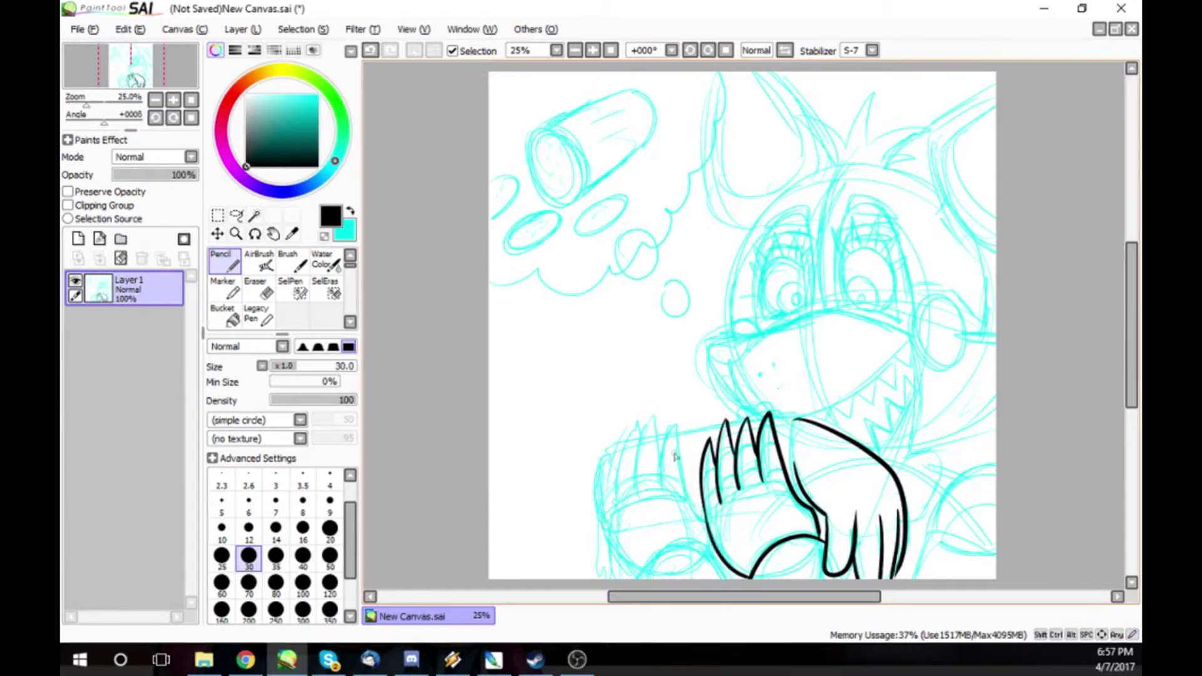
mouse_move(668, 446)
mouse_down()
mouse_move(657, 493)
mouse_move(720, 532)
mouse_move(636, 498)
mouse_move(625, 439)
mouse_move(617, 507)
mouse_up()
mouse_move(629, 429)
mouse_down()
mouse_move(617, 557)
mouse_move(634, 571)
mouse_up()
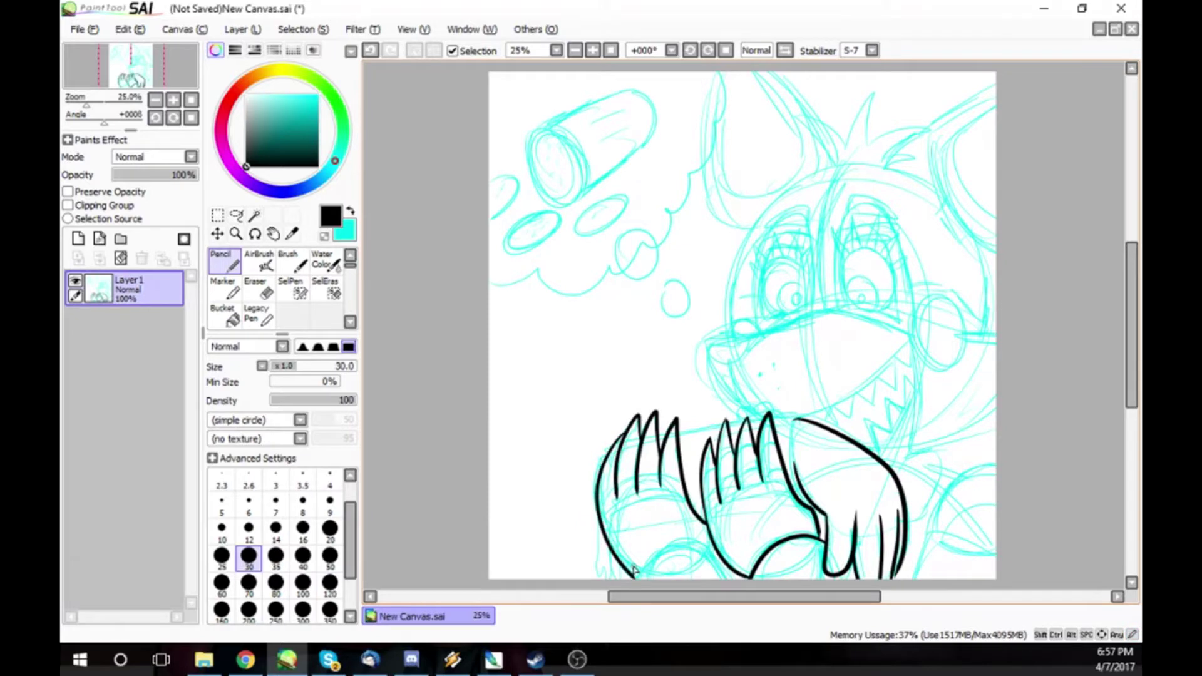
mouse_move(620, 433)
mouse_down()
mouse_move(583, 479)
mouse_move(587, 526)
mouse_move(614, 541)
mouse_up()
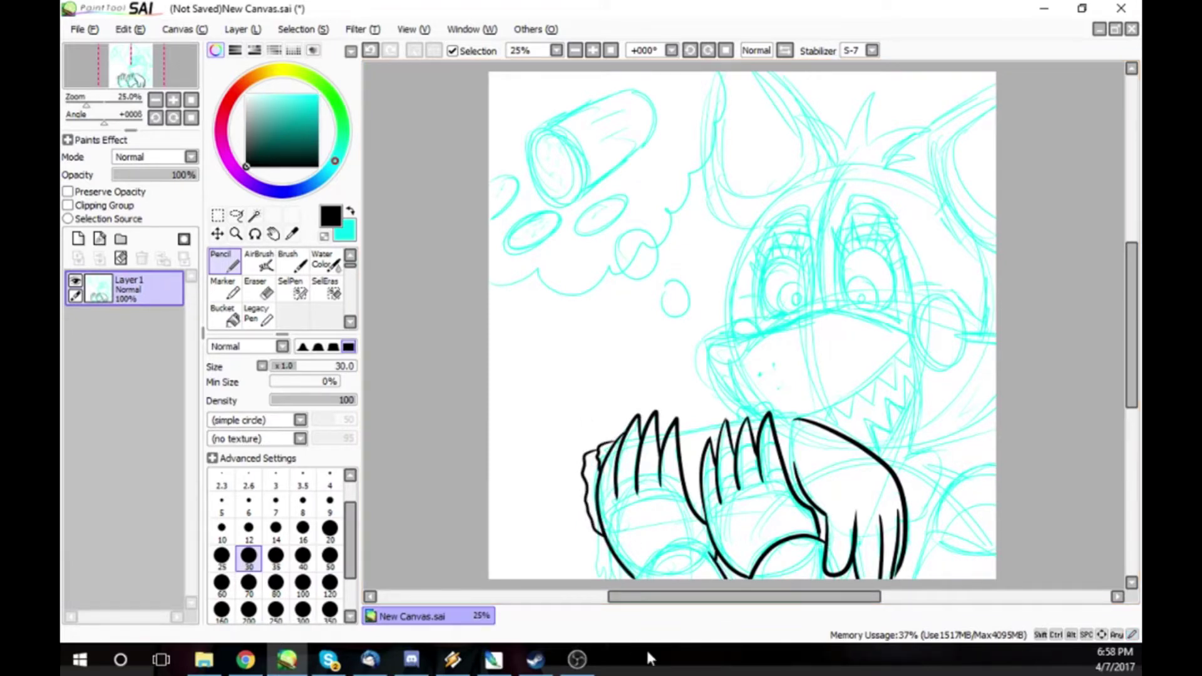
click(371, 50)
click(370, 50)
- Sketch the end of the held roll with its drips in cyan, using pencil size 10 and stabilizer 15
key(x)
click(873, 50)
click(853, 257)
click(222, 530)
mouse_move(615, 448)
mouse_down()
mouse_move(556, 463)
mouse_move(569, 544)
mouse_move(600, 542)
mouse_move(548, 495)
mouse_move(589, 579)
mouse_up()
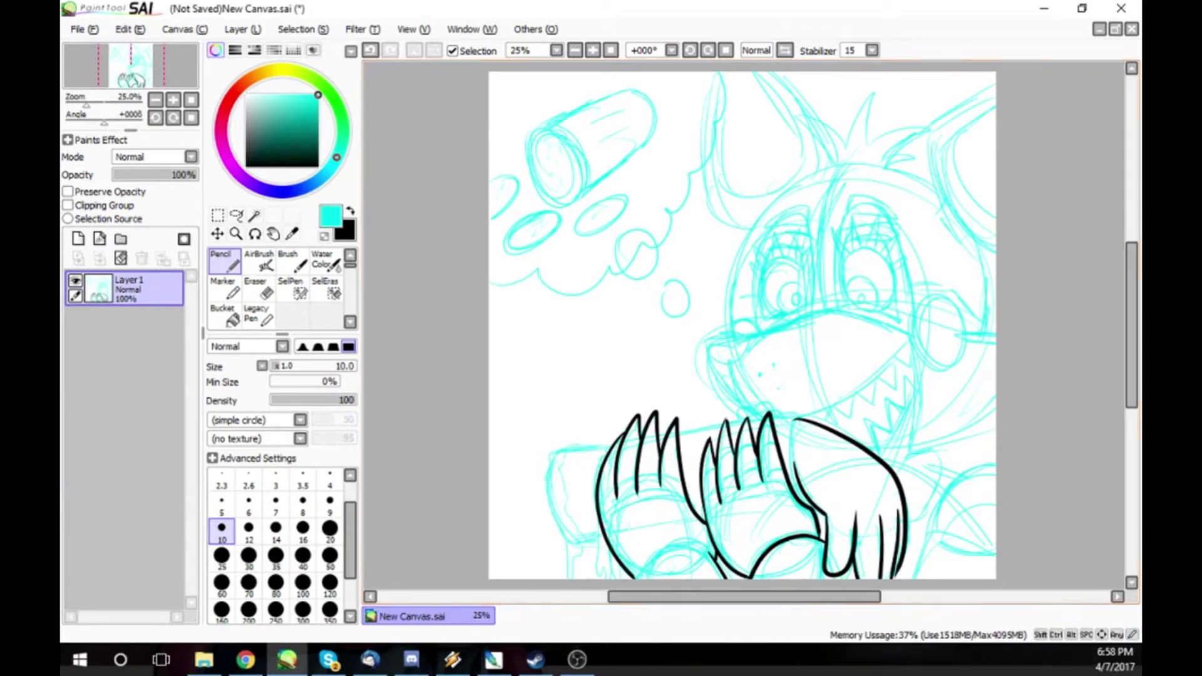
- Ink the held roll's end, its wavy edges and the drip in black at size 30 with stabilizer S-7
click(246, 659)
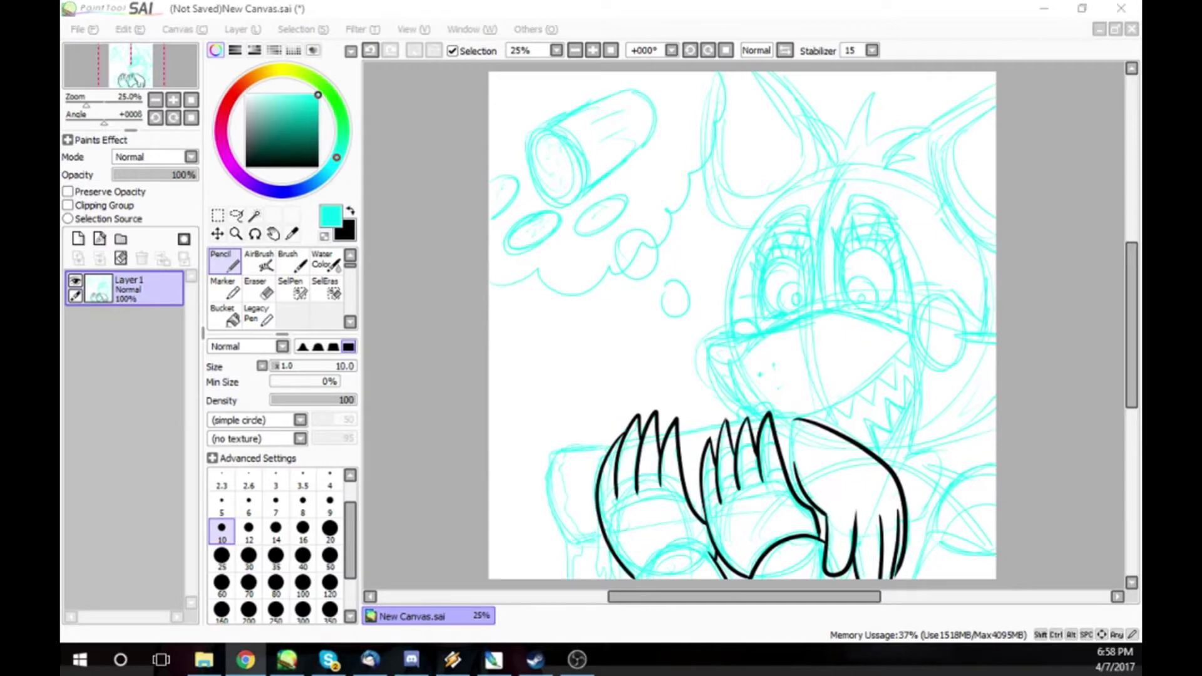
click(351, 212)
click(249, 555)
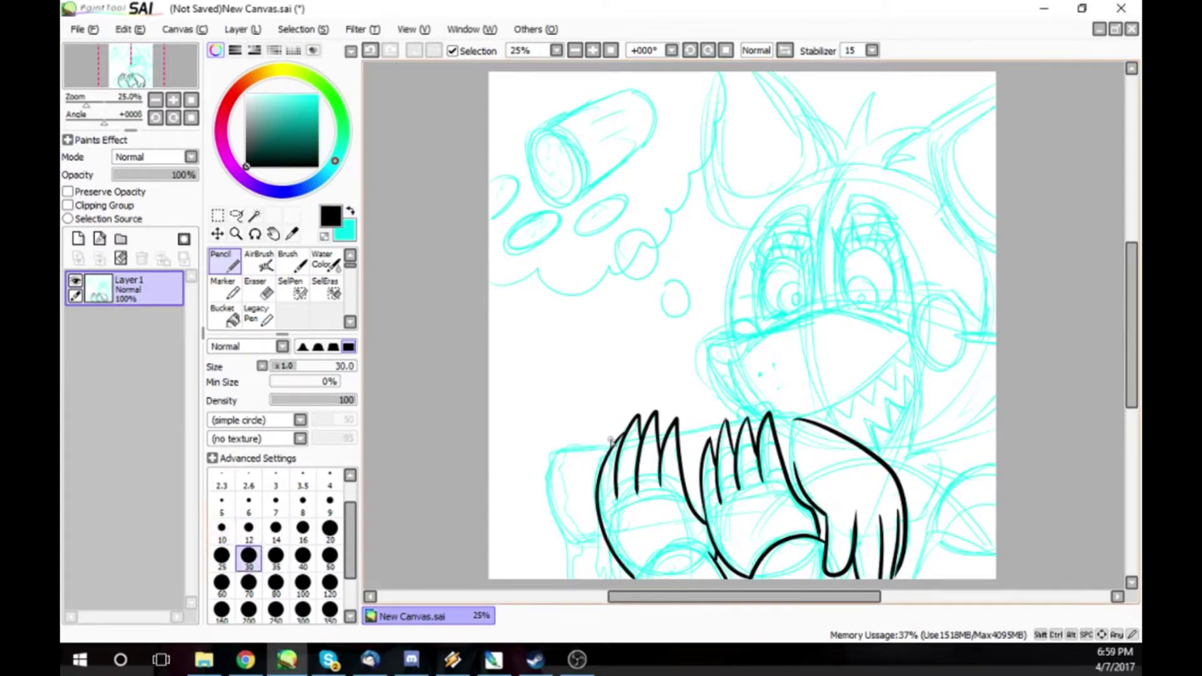
mouse_move(606, 443)
mouse_down()
mouse_move(573, 447)
mouse_move(564, 495)
mouse_move(588, 545)
mouse_move(604, 540)
mouse_up()
key(ctrl+z)
click(872, 50)
mouse_move(563, 449)
mouse_down()
mouse_move(546, 491)
mouse_move(578, 550)
mouse_move(613, 543)
mouse_move(563, 579)
mouse_move(578, 608)
mouse_up()
mouse_move(602, 457)
mouse_down()
mouse_move(586, 498)
mouse_move(594, 513)
mouse_up()
- Ink the outline from the held roll's upper edge through the chin and nose to the front of the head
drag(678, 434, 804, 418)
mouse_move(750, 338)
mouse_down()
mouse_move(719, 368)
mouse_move(729, 413)
mouse_move(749, 426)
mouse_up()
mouse_move(795, 114)
mouse_down()
mouse_move(837, 164)
mouse_move(739, 270)
mouse_up()
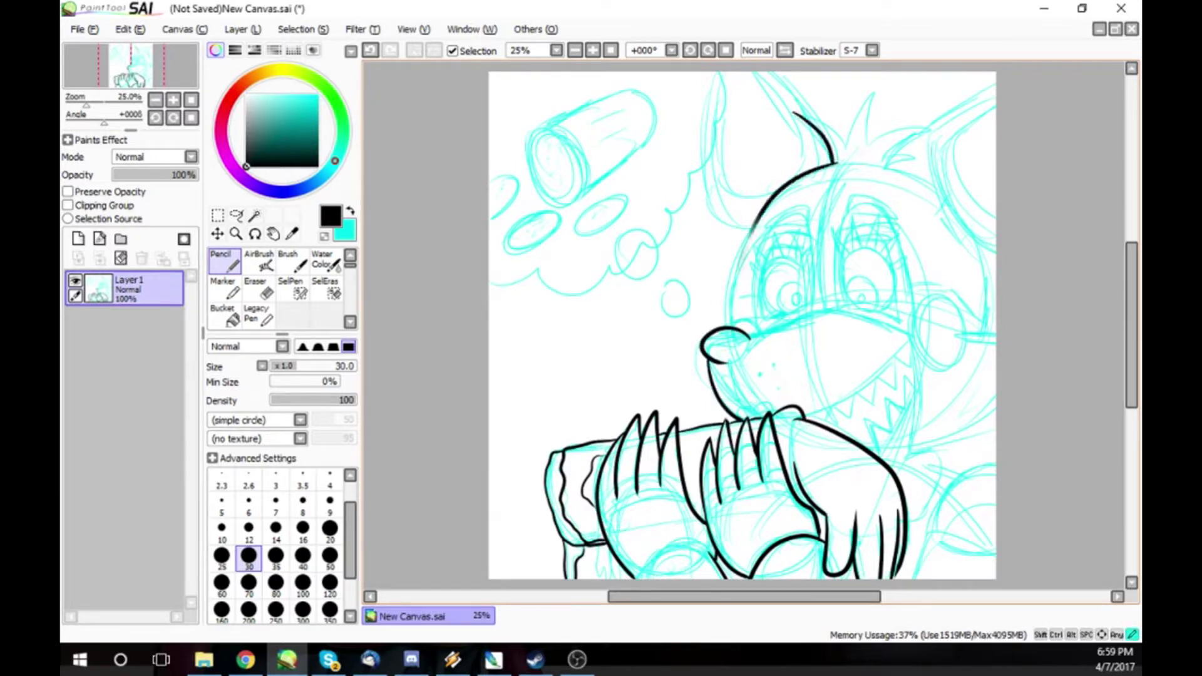
drag(755, 223, 747, 336)
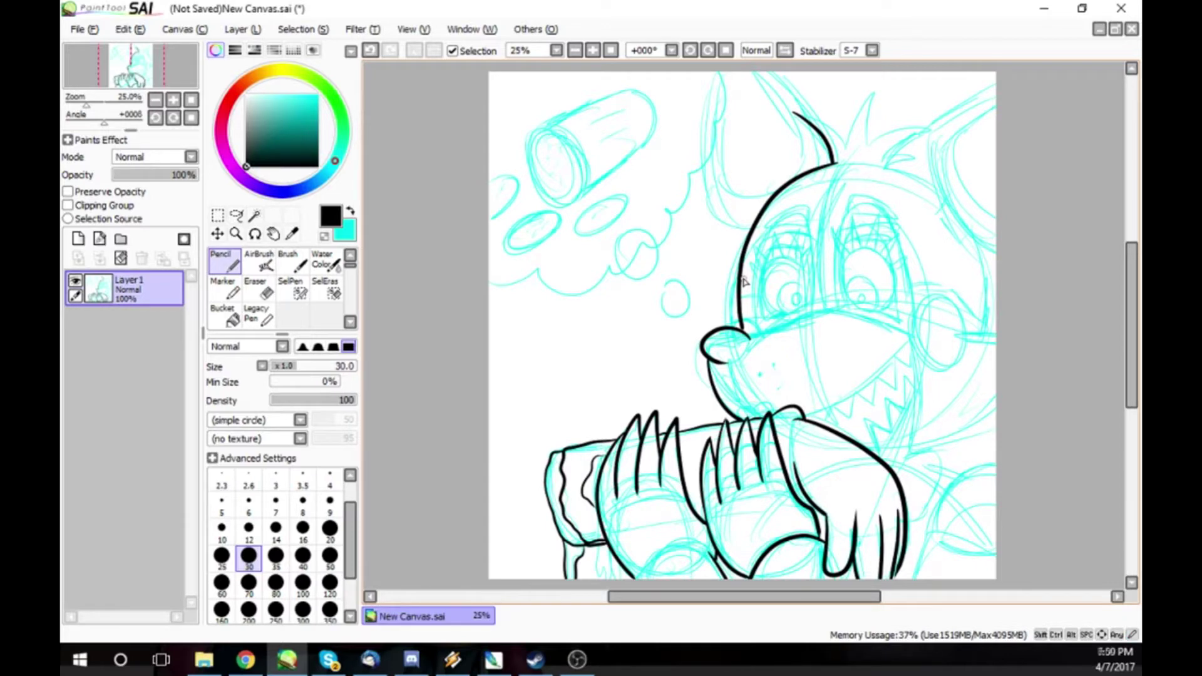
- Ink the thought bubble's scalloped edge and its two small bubbles in black at size 40
click(302, 555)
mouse_move(490, 283)
mouse_down()
mouse_move(658, 277)
mouse_move(745, 72)
mouse_up()
drag(692, 300, 690, 292)
- Ink the round cheek disc and the jaw line behind it at size 30
click(249, 556)
mouse_move(944, 296)
mouse_down()
mouse_move(936, 376)
mouse_move(967, 335)
mouse_move(996, 338)
mouse_up()
drag(915, 341, 1014, 427)
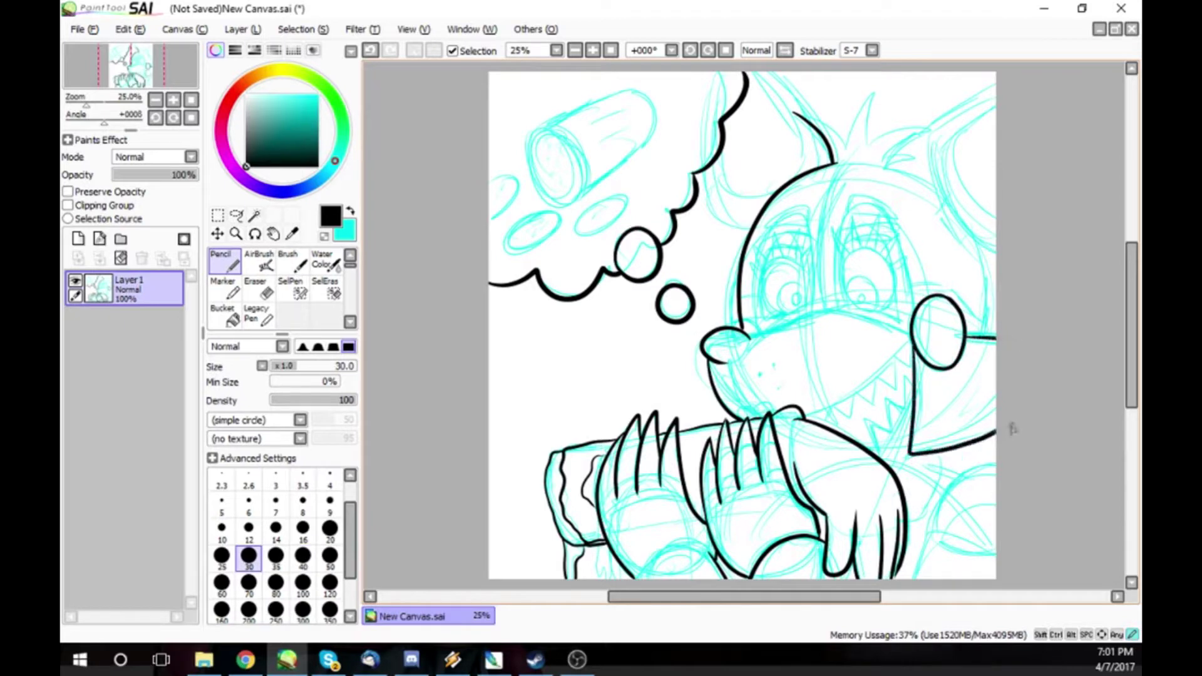
- Ink the neck, the shoulder lines and the lower jaw edge beside the teeth in black at size 20
click(329, 528)
mouse_move(908, 453)
mouse_down()
mouse_move(898, 474)
mouse_move(955, 470)
mouse_move(911, 548)
mouse_up()
key(ctrl+z)
drag(939, 490, 933, 552)
drag(939, 457, 967, 479)
drag(935, 541, 1001, 546)
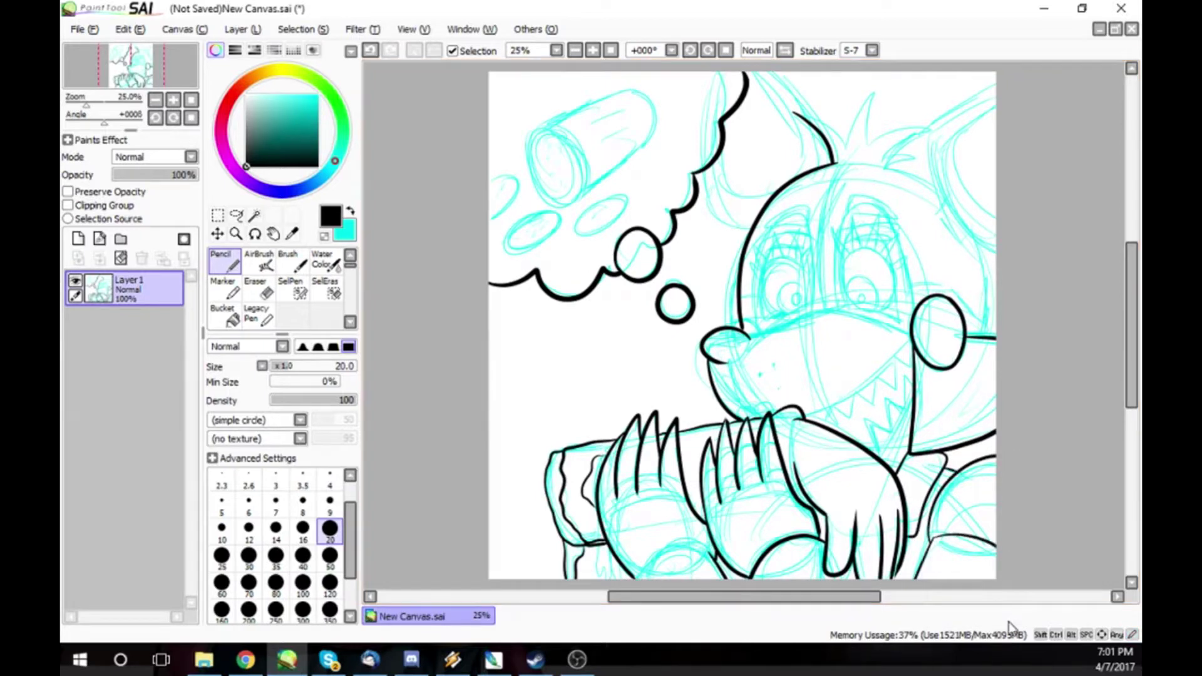
drag(915, 393, 874, 460)
- Ink the ear above the cheek disc at size 30, and the hair tuft and back of the head at size 20
click(249, 555)
mouse_move(928, 132)
mouse_down()
mouse_move(996, 252)
mouse_move(994, 67)
mouse_move(945, 141)
mouse_move(967, 206)
mouse_move(995, 232)
mouse_up()
click(330, 528)
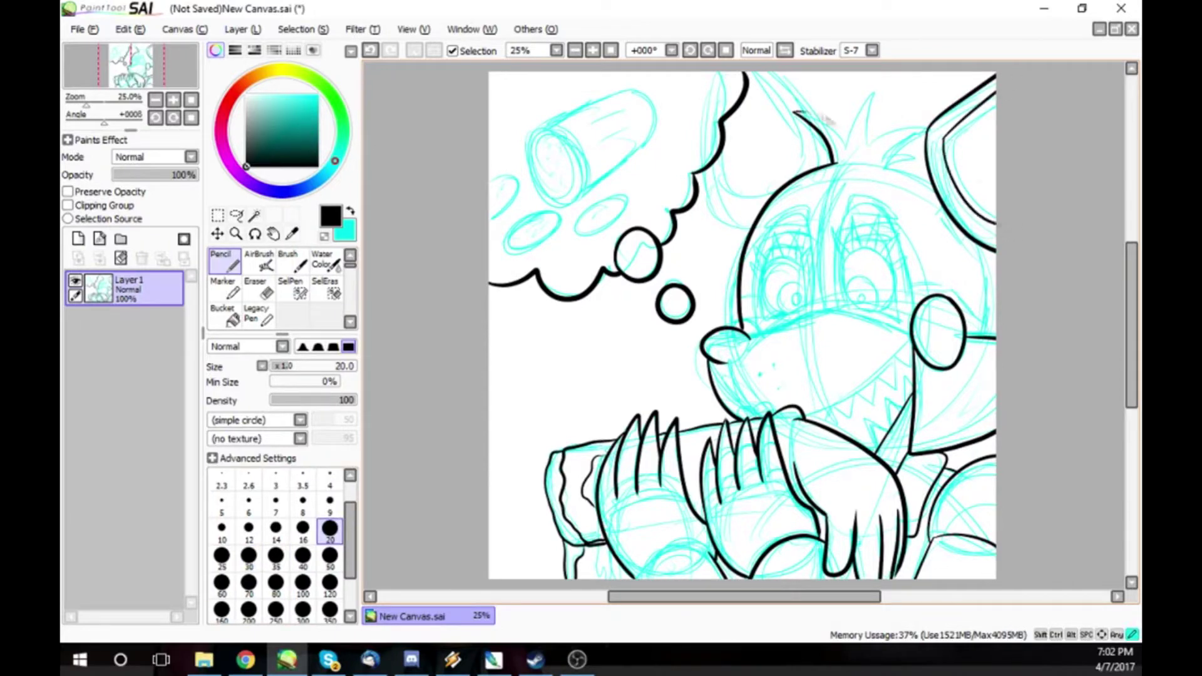
mouse_move(846, 145)
mouse_down()
mouse_move(878, 87)
mouse_move(867, 143)
mouse_move(927, 129)
mouse_up()
mouse_move(920, 133)
mouse_down()
mouse_move(892, 158)
mouse_move(924, 149)
mouse_move(933, 182)
mouse_up()
drag(980, 247, 996, 344)
- Ink the snout's upper edge, nose and mouth line, and add the jagged teeth in the open mouth
drag(775, 313, 921, 347)
drag(804, 417, 914, 340)
mouse_move(736, 418)
mouse_down()
mouse_move(773, 401)
mouse_move(793, 414)
mouse_up()
drag(751, 337, 730, 362)
drag(727, 366, 753, 417)
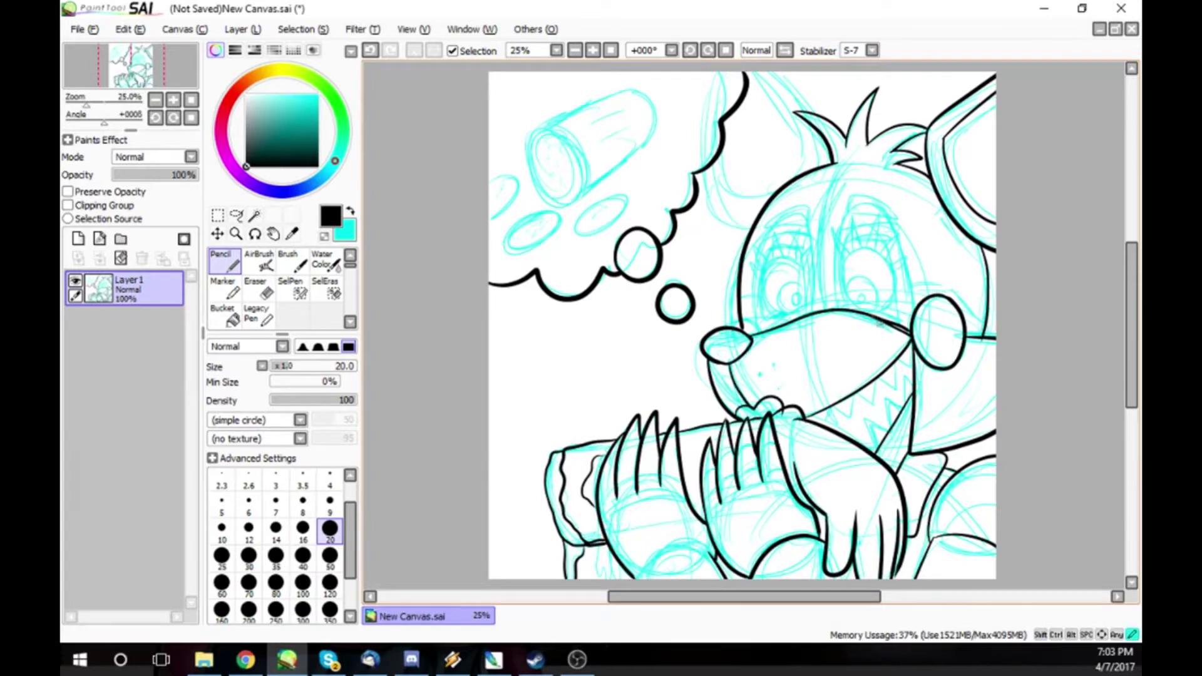
mouse_move(833, 409)
mouse_down()
mouse_move(845, 418)
mouse_move(861, 396)
mouse_move(906, 410)
mouse_move(892, 432)
mouse_up()
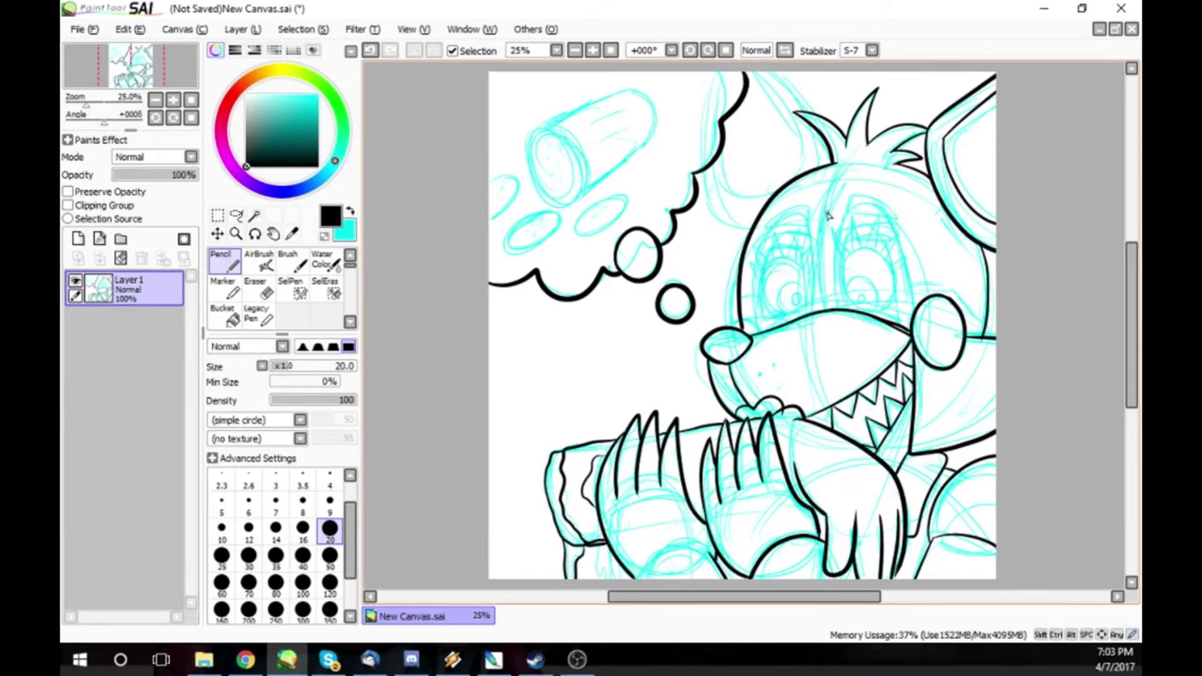
- Ink the forehead's centre line and the head plate seams, plus the first lashes above the eye nearer the cheek disc
key(alt+Tab)
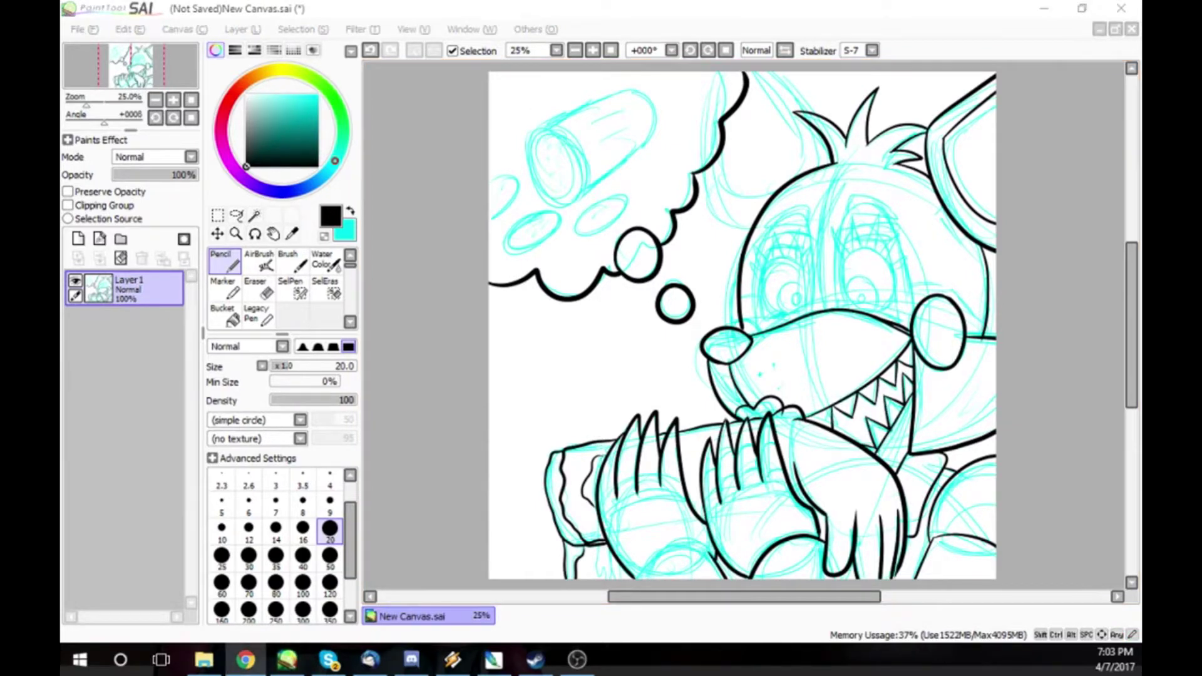
key(alt+Tab)
mouse_move(832, 168)
mouse_down()
mouse_move(913, 161)
mouse_move(823, 275)
mouse_move(826, 308)
mouse_up()
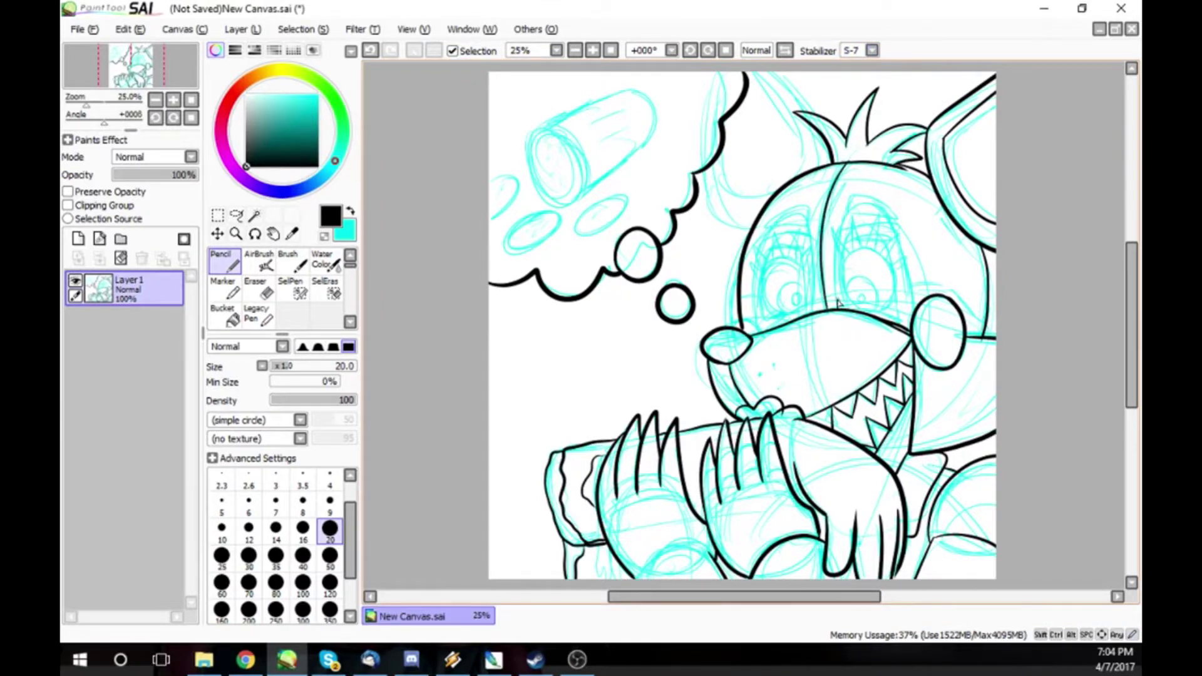
drag(892, 167, 906, 173)
mouse_move(937, 212)
mouse_down()
mouse_move(953, 241)
mouse_move(968, 229)
mouse_up()
drag(913, 292, 983, 326)
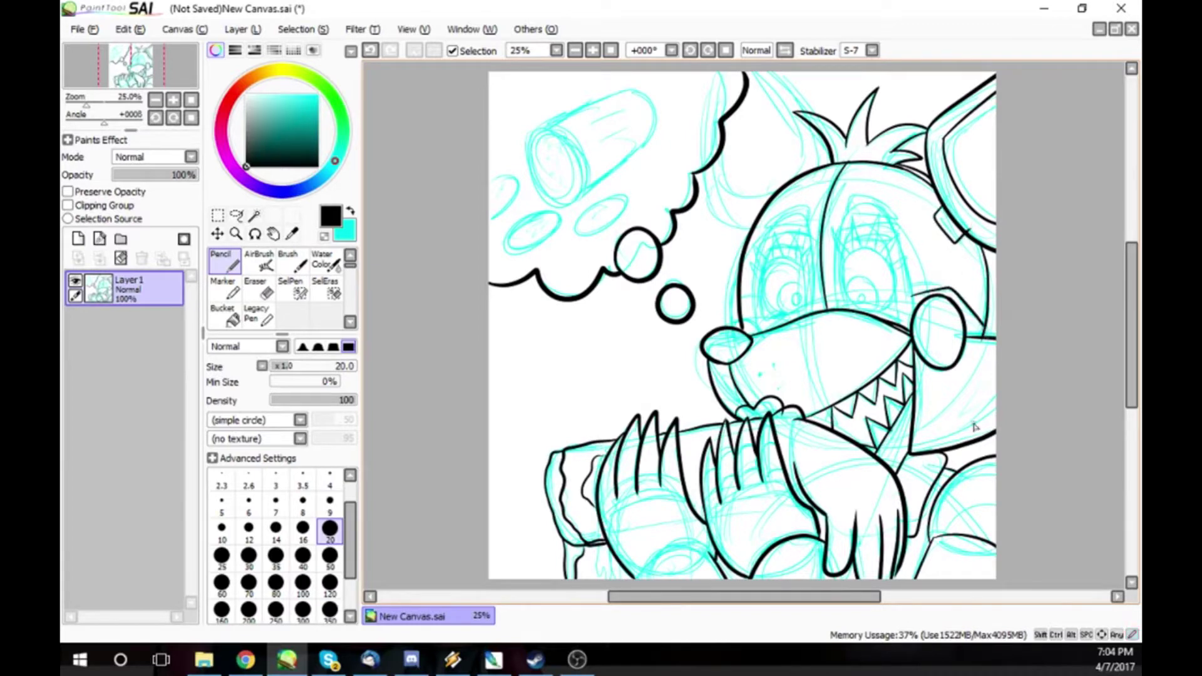
mouse_move(833, 226)
mouse_down()
mouse_move(853, 263)
mouse_move(852, 238)
mouse_move(872, 216)
mouse_up()
drag(877, 251, 884, 212)
- Ink the outer and inner outlines of the ear behind the thought bubble at size 20, undoing the stray strokes
click(249, 555)
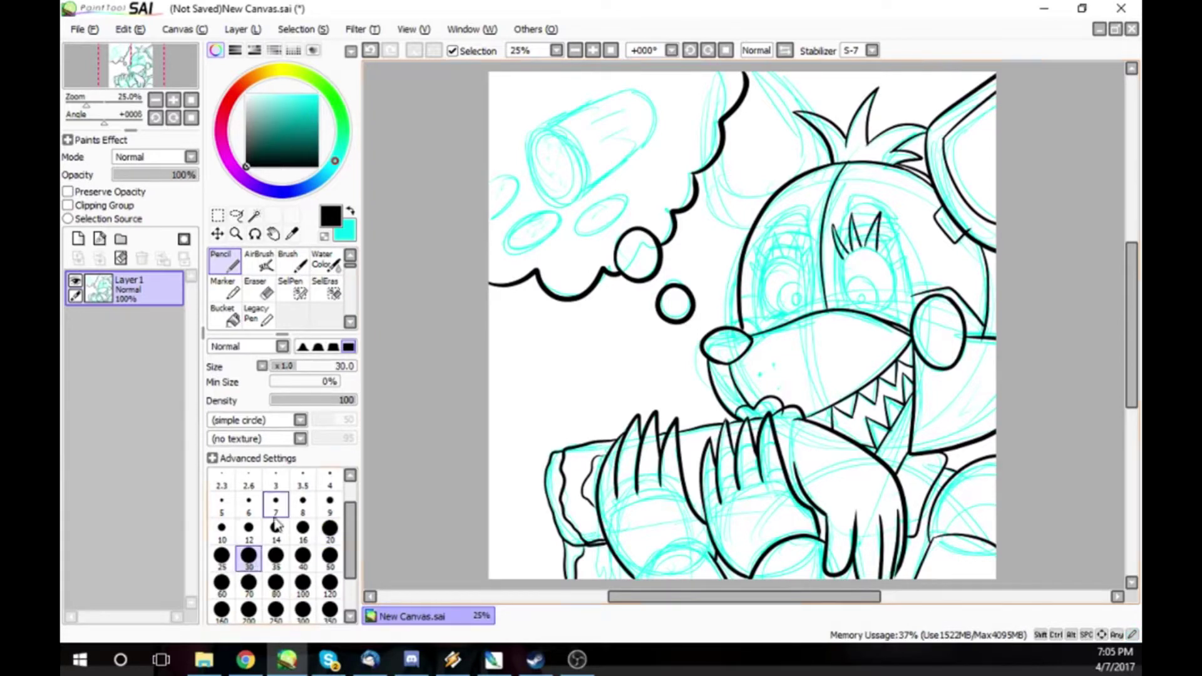
click(329, 528)
drag(824, 120, 786, 69)
drag(718, 199, 818, 125)
key(ctrl+z)
mouse_move(714, 208)
mouse_down()
mouse_move(764, 171)
mouse_move(721, 189)
mouse_move(797, 116)
mouse_move(756, 61)
mouse_up()
key(ctrl+z)
key(ctrl+z)
drag(806, 118, 785, 65)
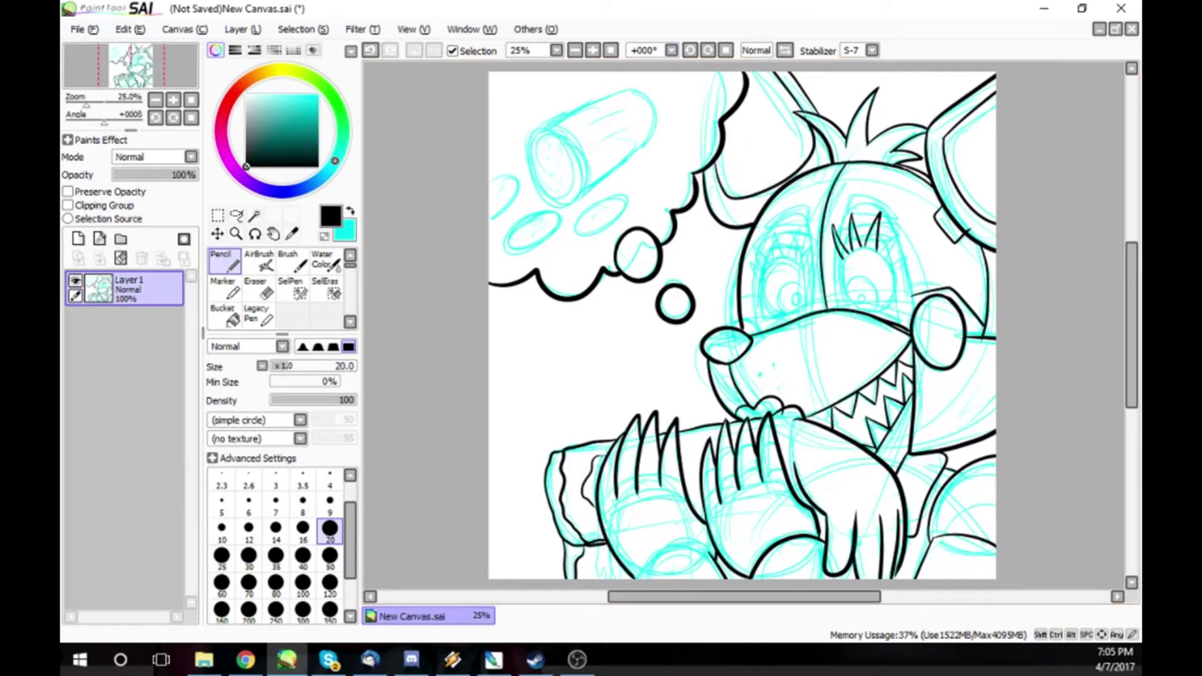
- Ink the wrist cuff, the palm pad edges and the finger segment lines on both paws
click(245, 660)
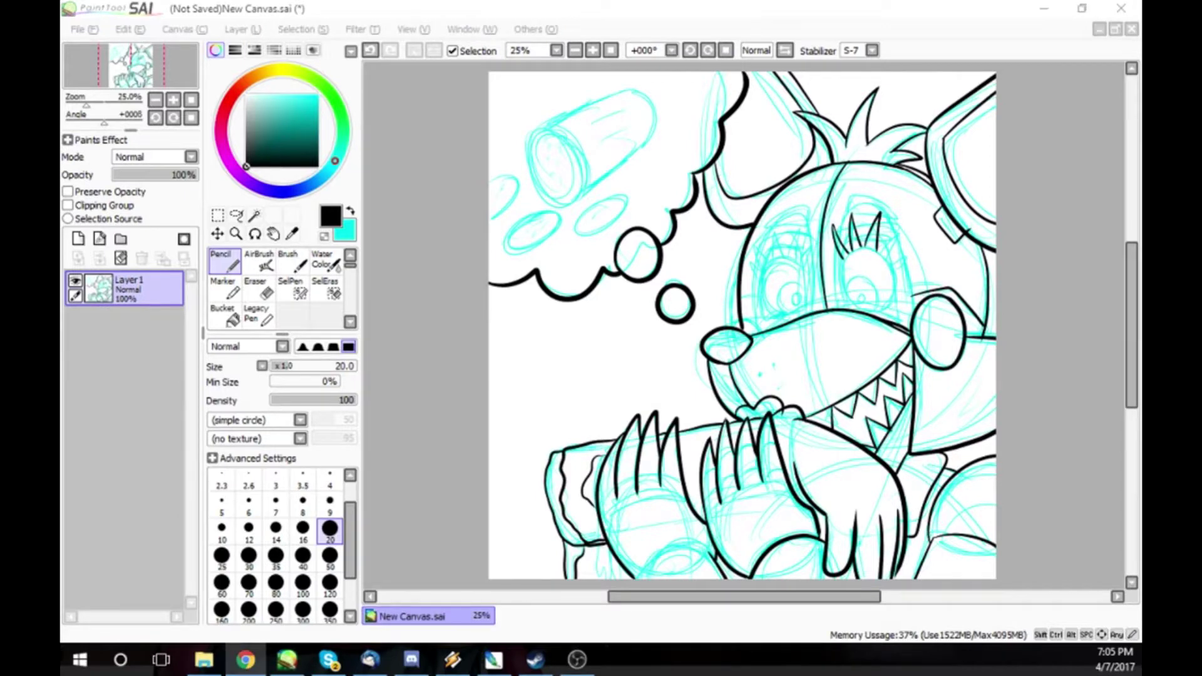
click(287, 659)
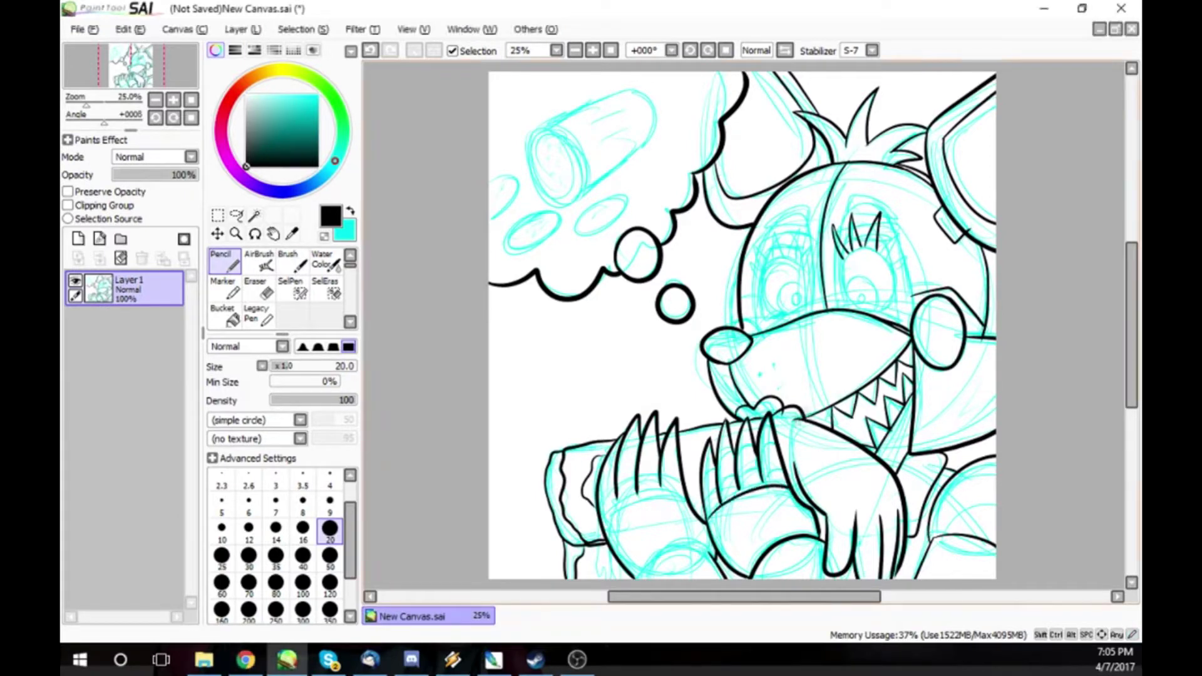
mouse_move(794, 419)
mouse_down()
mouse_move(808, 506)
mouse_move(797, 474)
mouse_up()
drag(689, 498, 681, 443)
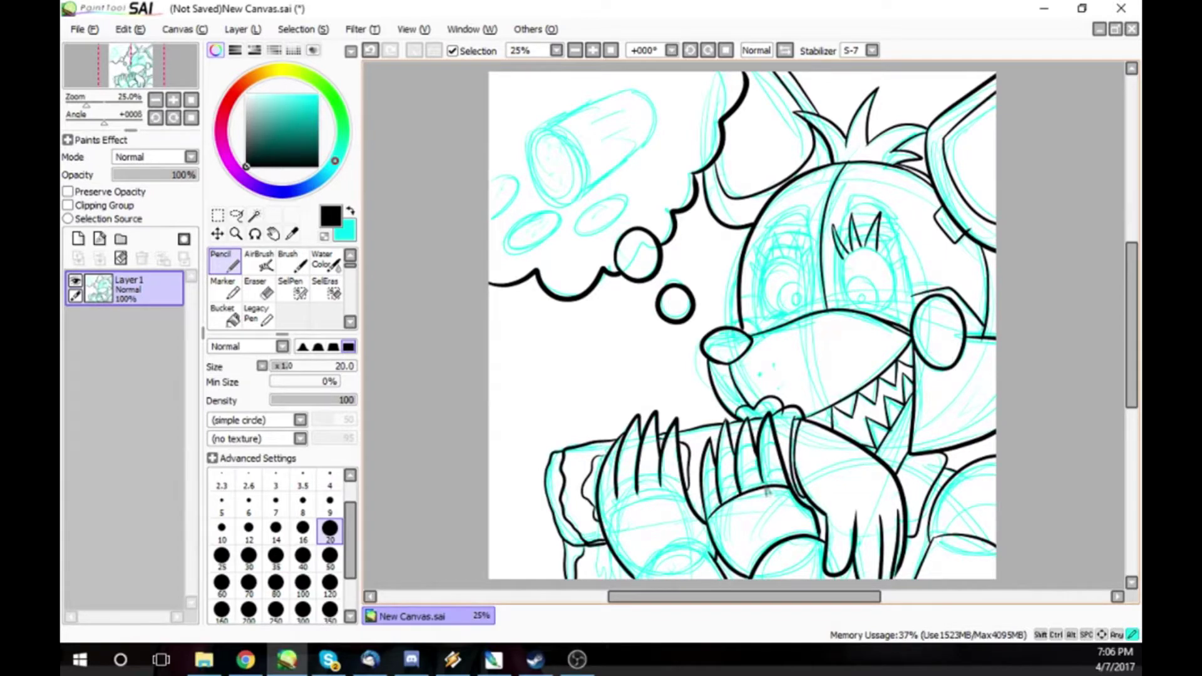
mouse_move(774, 482)
mouse_down()
mouse_move(759, 445)
mouse_move(706, 504)
mouse_up()
drag(708, 547, 640, 571)
drag(602, 520, 687, 495)
mouse_move(679, 442)
mouse_down()
mouse_move(671, 477)
mouse_move(620, 481)
mouse_up()
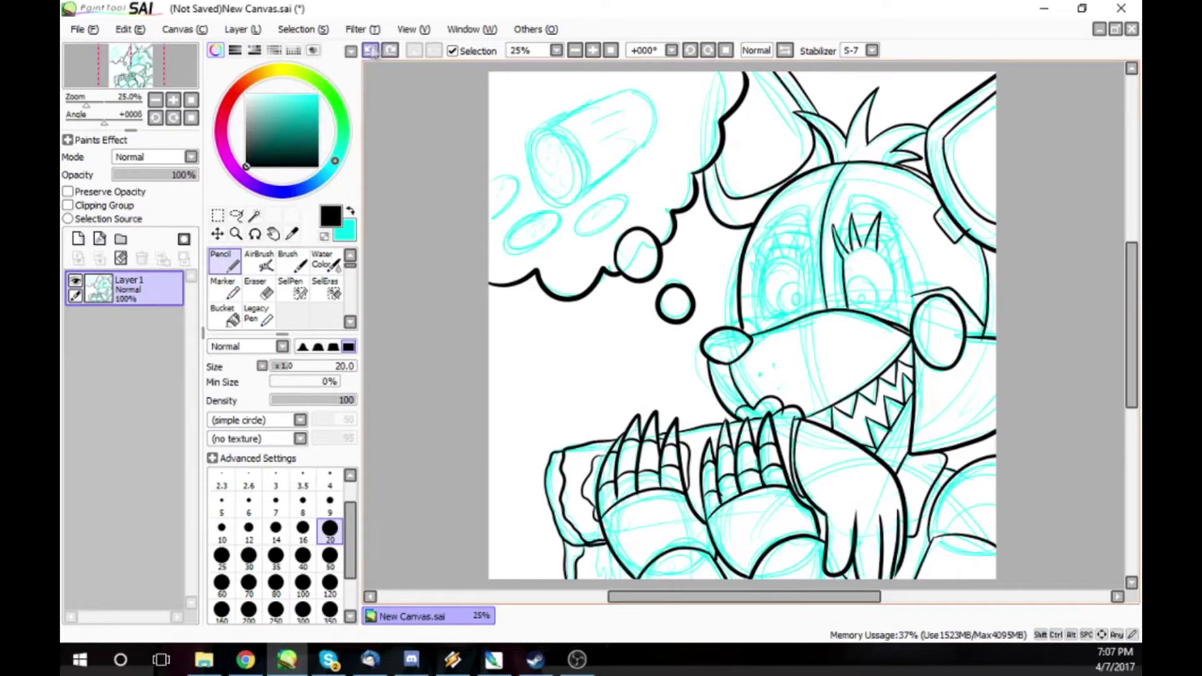
- Ink the outline of the eye nearer the cheek disc, with its remaining lashes and the vertical line beside it
mouse_move(869, 248)
mouse_down()
mouse_move(876, 313)
mouse_move(896, 260)
mouse_up()
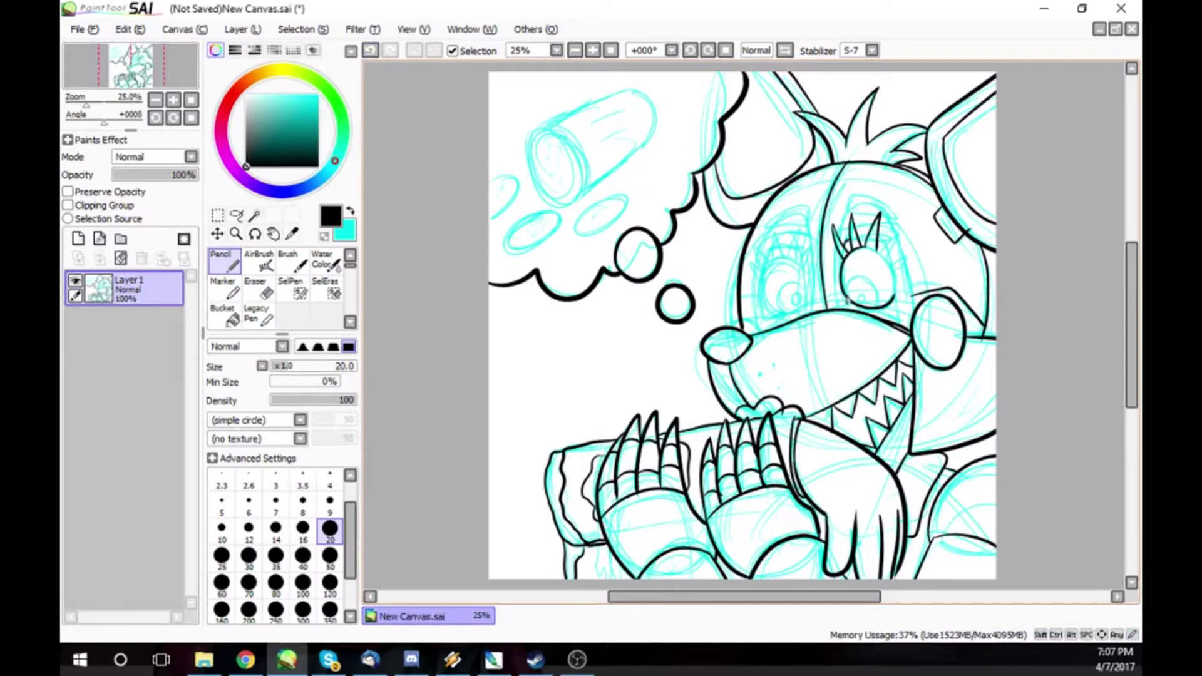
drag(883, 257, 905, 226)
drag(896, 270, 900, 332)
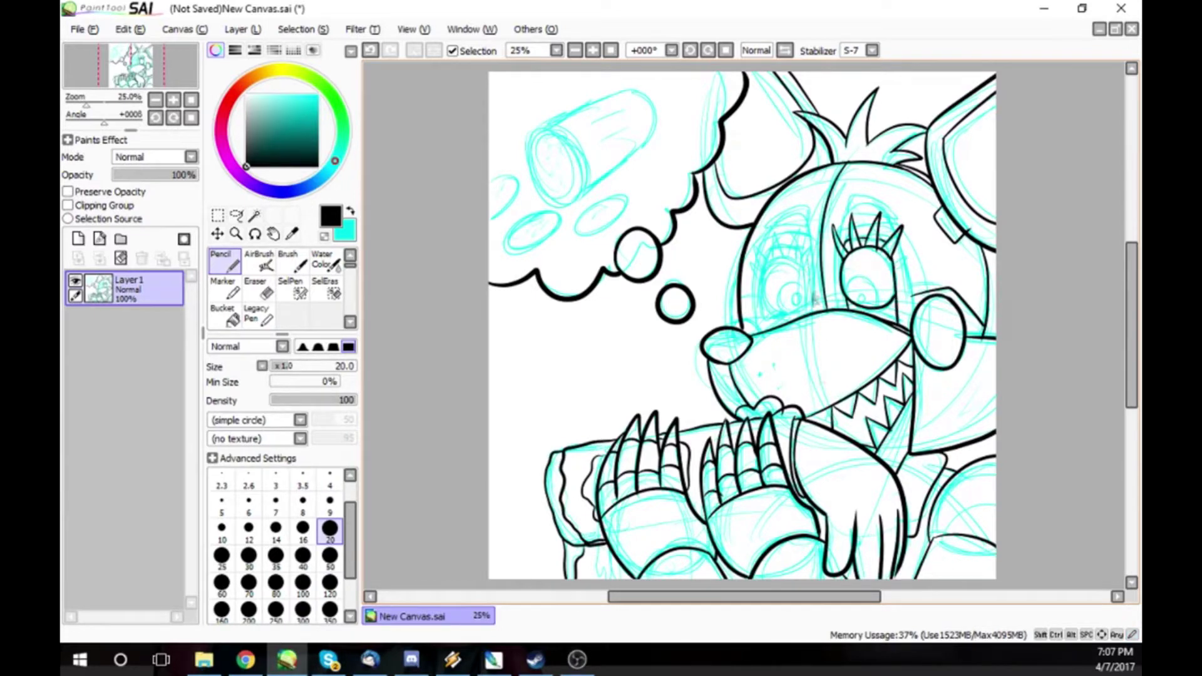
- Ink the outline, lashes and side lines of the eye nearer the thought bubble, and undo the trial pupil strokes
drag(805, 253, 807, 311)
mouse_move(808, 268)
mouse_down()
mouse_move(768, 257)
mouse_move(811, 301)
mouse_move(808, 238)
mouse_move(813, 263)
mouse_move(790, 220)
mouse_up()
mouse_move(794, 252)
mouse_down()
mouse_move(798, 266)
mouse_move(764, 230)
mouse_up()
mouse_move(767, 280)
mouse_down()
mouse_move(754, 250)
mouse_move(749, 265)
mouse_up()
drag(765, 304, 783, 335)
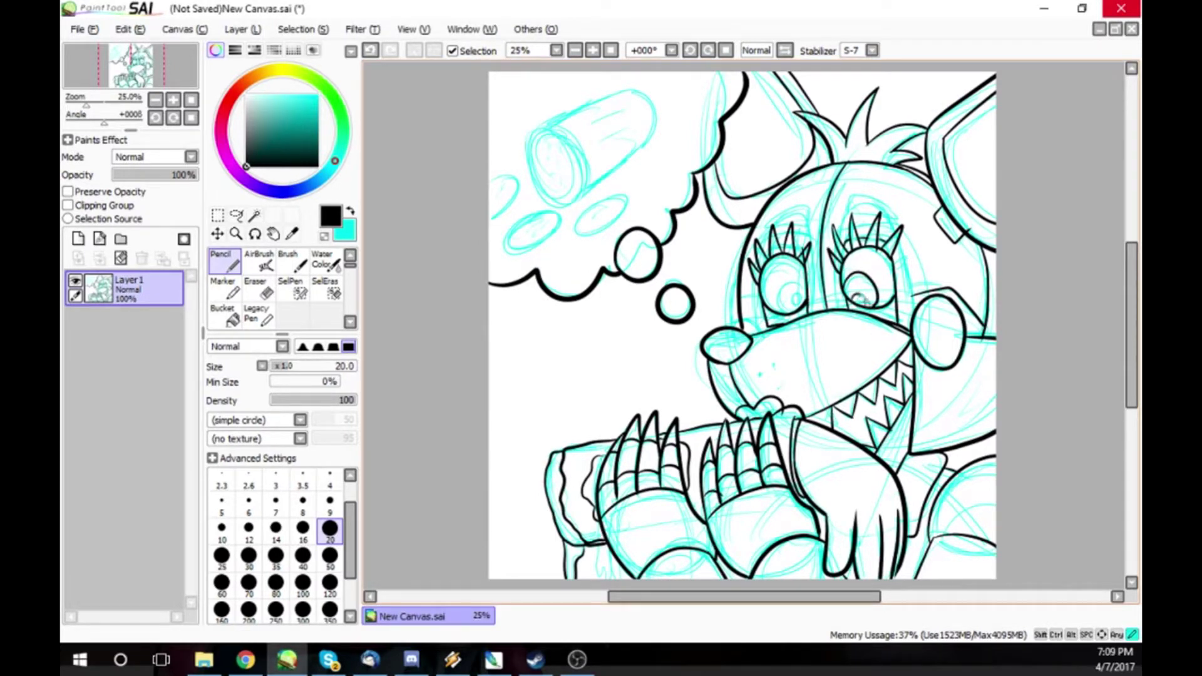
click(375, 49)
click(383, 49)
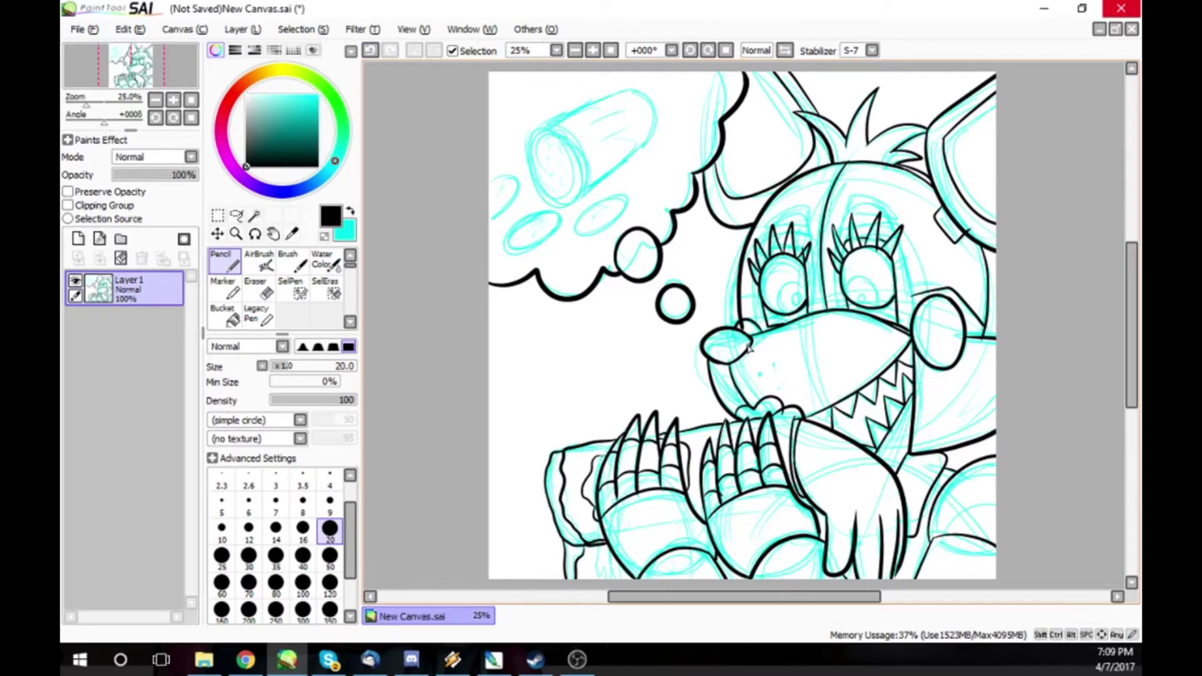
- Ink the roll and slices inside the thought bubble, add creases along the roll, and reduce the pencil to size 14
mouse_move(531, 131)
mouse_down()
mouse_move(634, 89)
mouse_move(657, 141)
mouse_move(578, 199)
mouse_up()
mouse_move(532, 130)
mouse_down()
mouse_move(577, 201)
mouse_move(627, 193)
mouse_move(520, 247)
mouse_move(510, 210)
mouse_move(490, 219)
mouse_up()
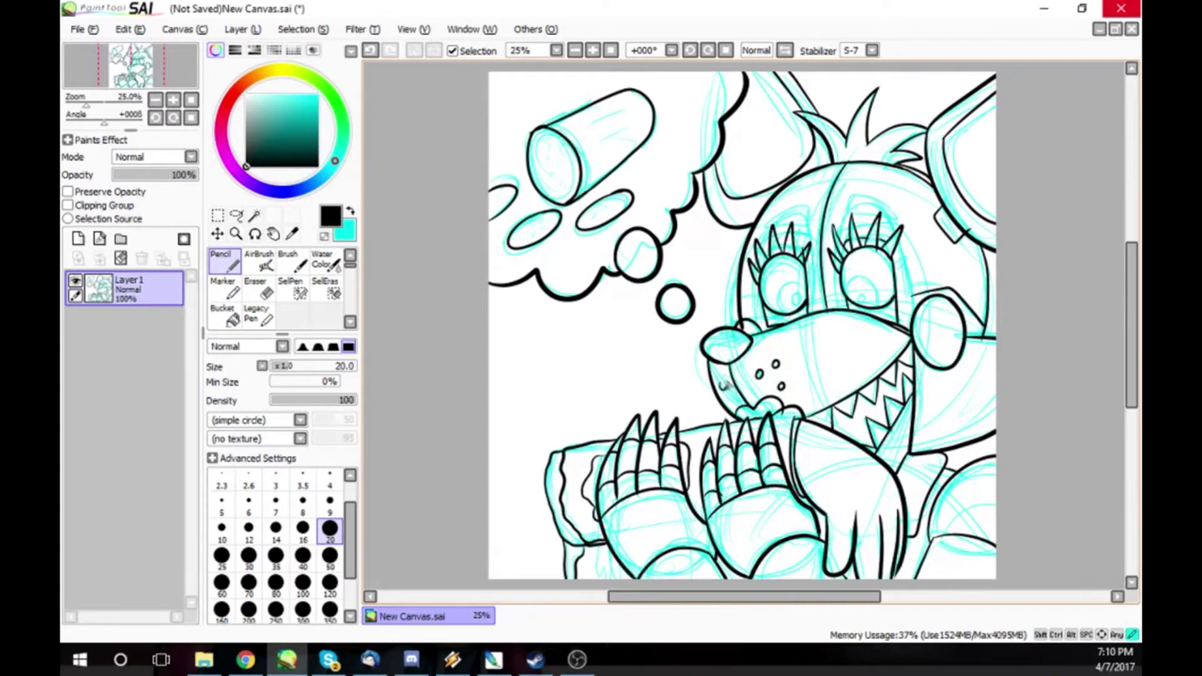
click(370, 50)
drag(588, 120, 629, 109)
key(bracketleft)
key(bracketleft)
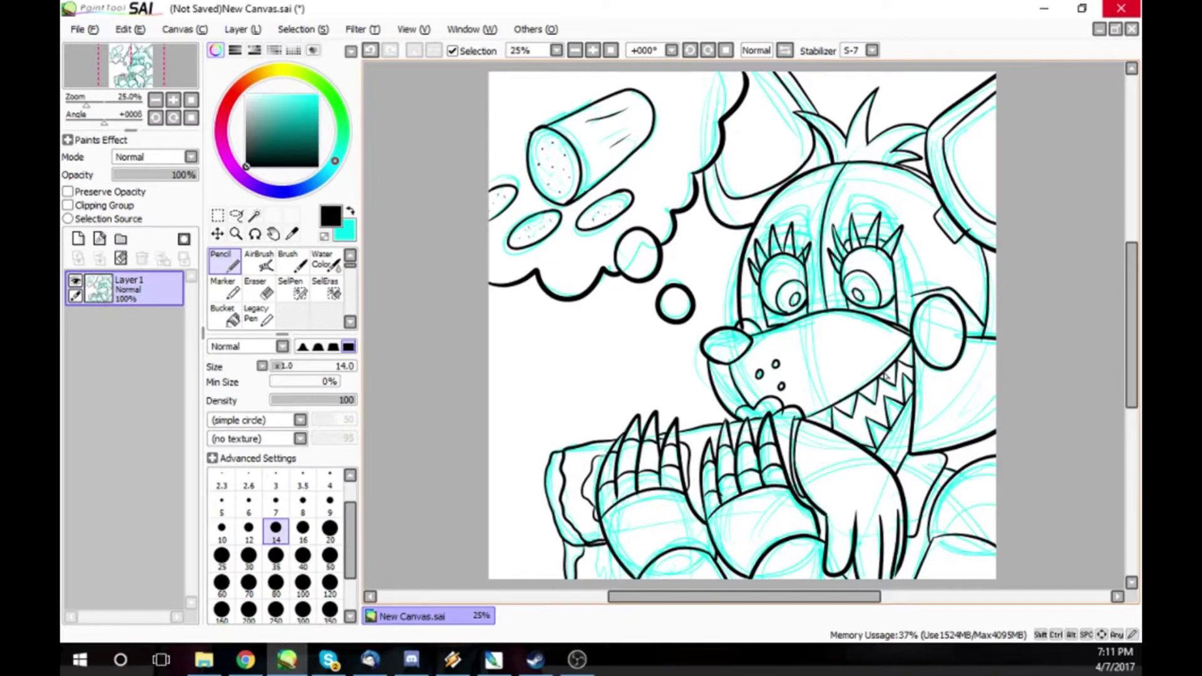
click(372, 48)
key(alt+Tab)
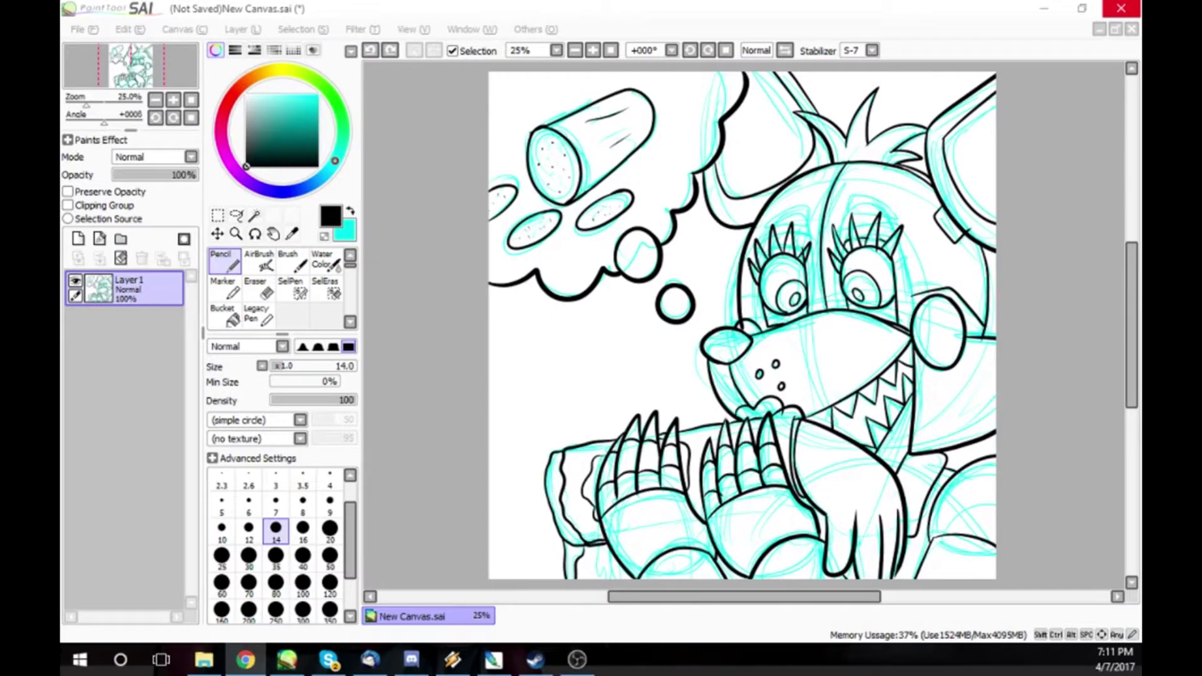
key(alt+Tab)
key(ctrl+y)
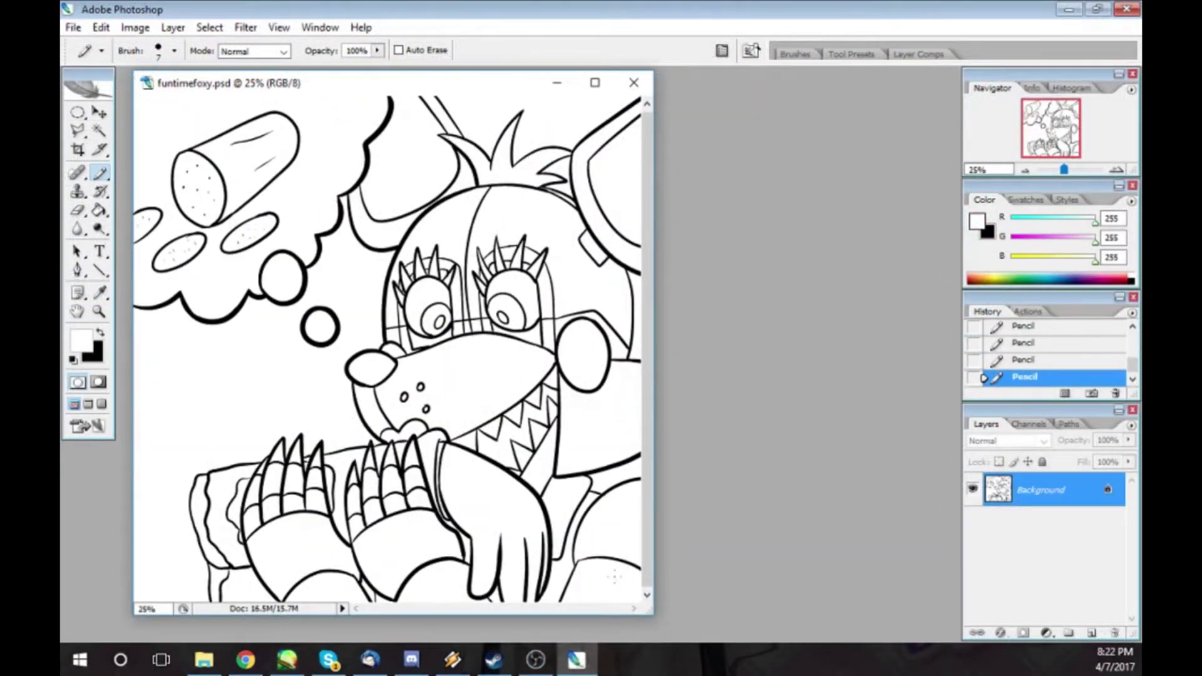
- In Photoshop, fill both pupils and the areas directly beneath both eyes with black using the Paint Bucket
key(g)
key(x)
click(501, 309)
click(517, 335)
click(438, 321)
click(420, 338)
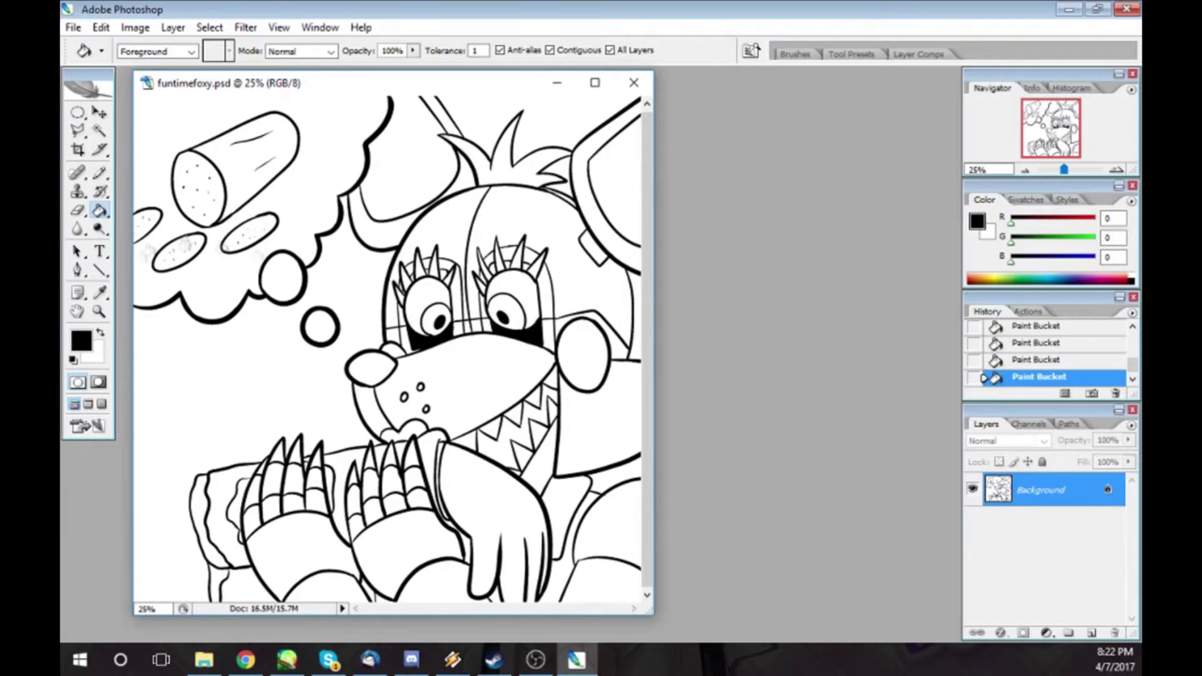
click(417, 288)
click(432, 350)
key(ctrl+alt+z)
key(ctrl+alt+z)
- Fill the nose, the snout freckles and the gaps between the lashes of the eye nearer the thought bubble with black
key(z)
click(437, 337)
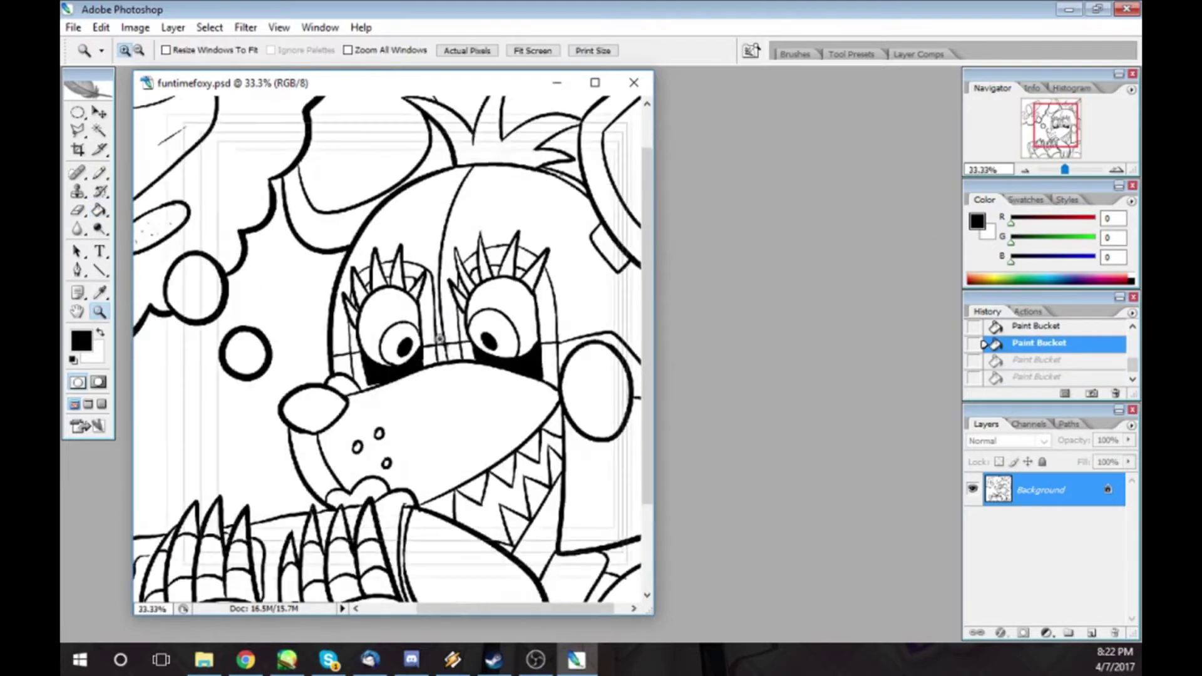
click(437, 337)
click(437, 337)
key(g)
click(330, 498)
key(ctrl+alt+z)
key(ctrl+alt+z)
click(431, 164)
click(239, 385)
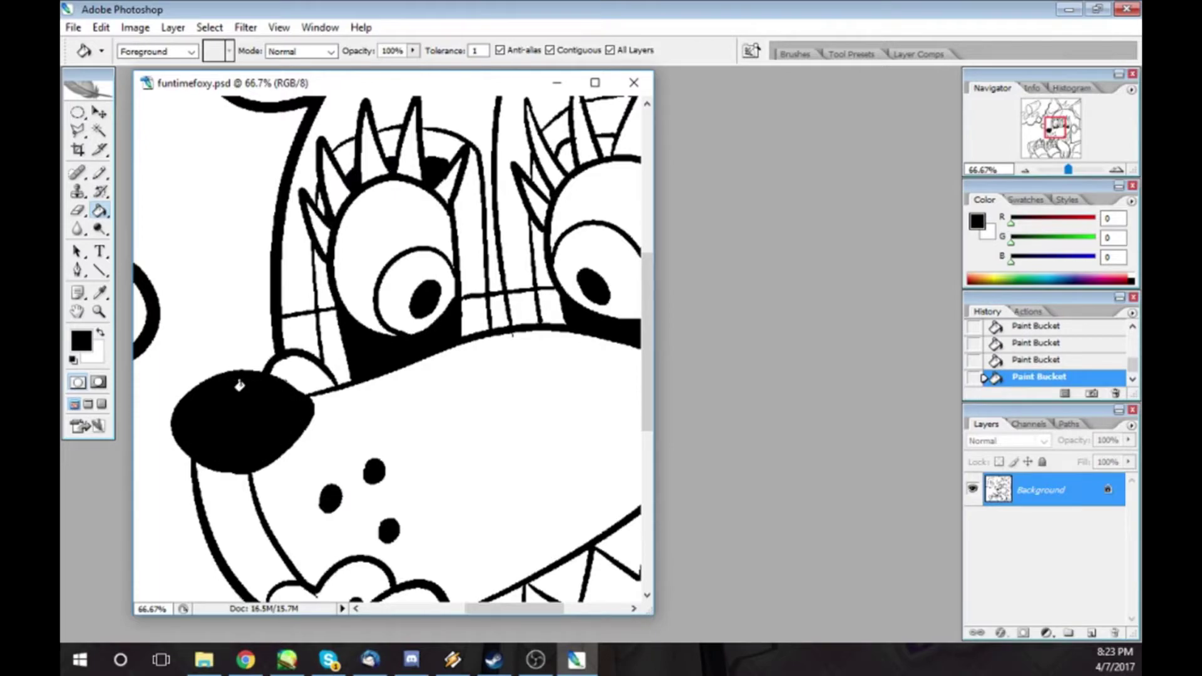
- Fill the open mouth behind the jagged teeth with black
key(ctrl+minus)
key(ctrl+minus)
key(ctrl+minus)
click(493, 455)
click(98, 312)
click(430, 495)
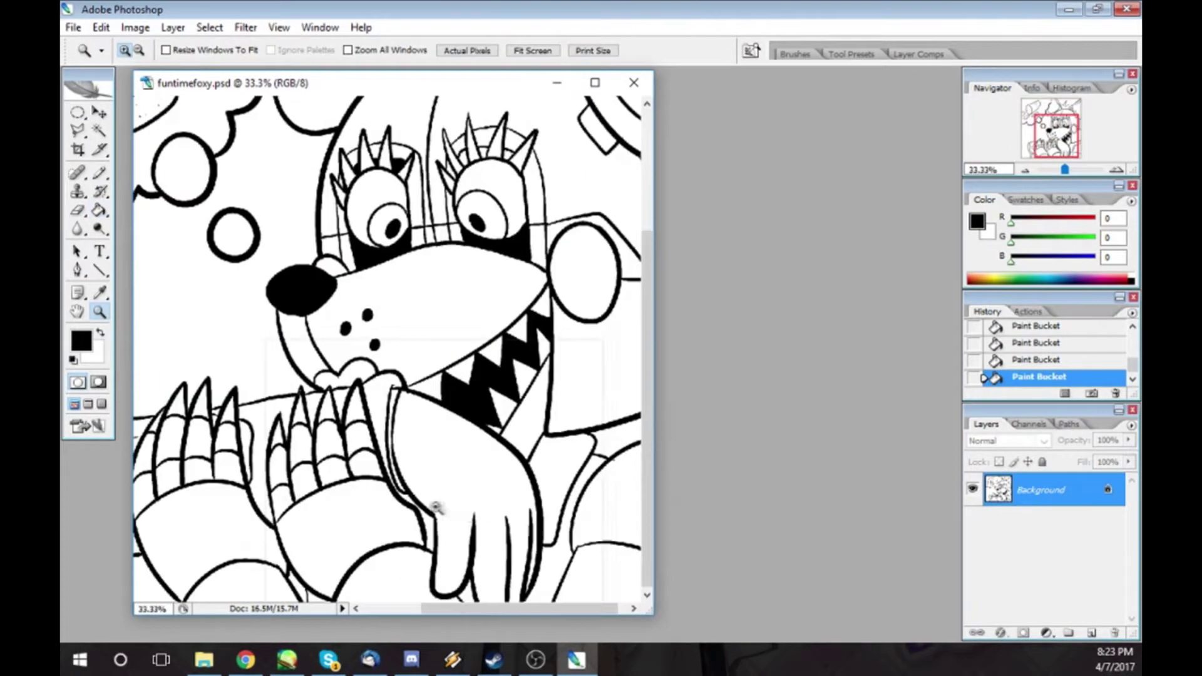
- Retouch the line art beside the lips with small black and white Pencil dabs
click(376, 419)
key(b)
click(345, 288)
key(x)
click(349, 295)
- Fill the gaps between the lashes of the eye farther from the thought bubble with black using the Paint Bucket
scroll(393, 349, up, 10)
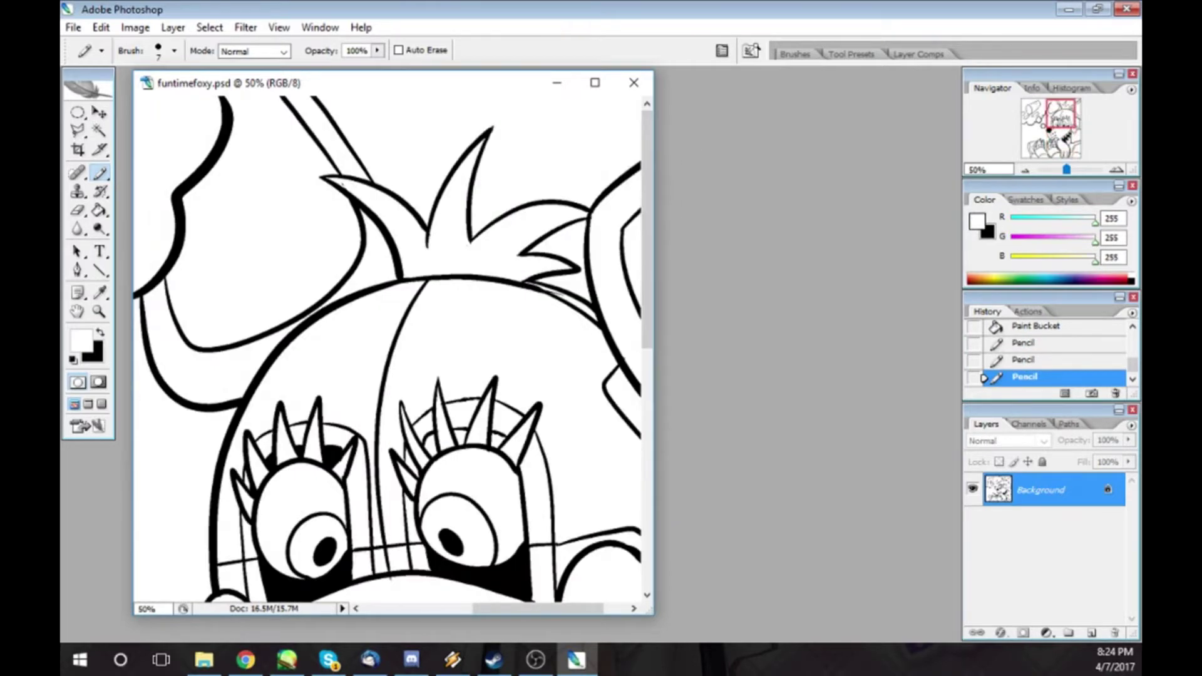
scroll(393, 349, left, 10)
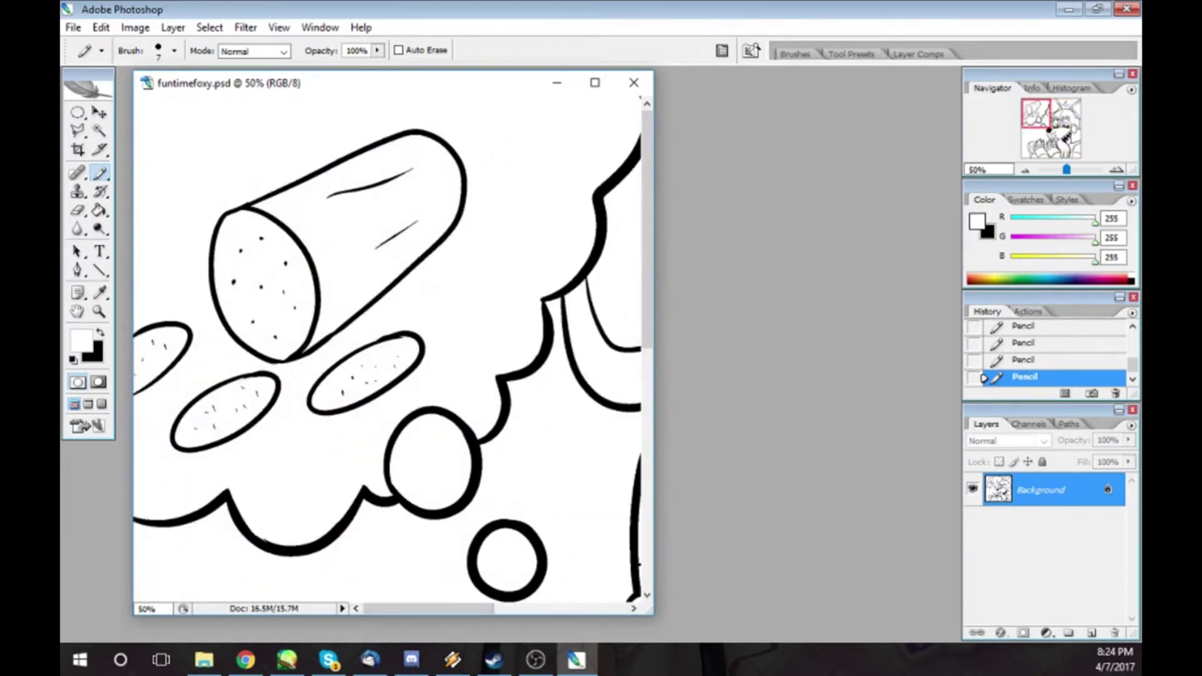
drag(429, 608, 561, 609)
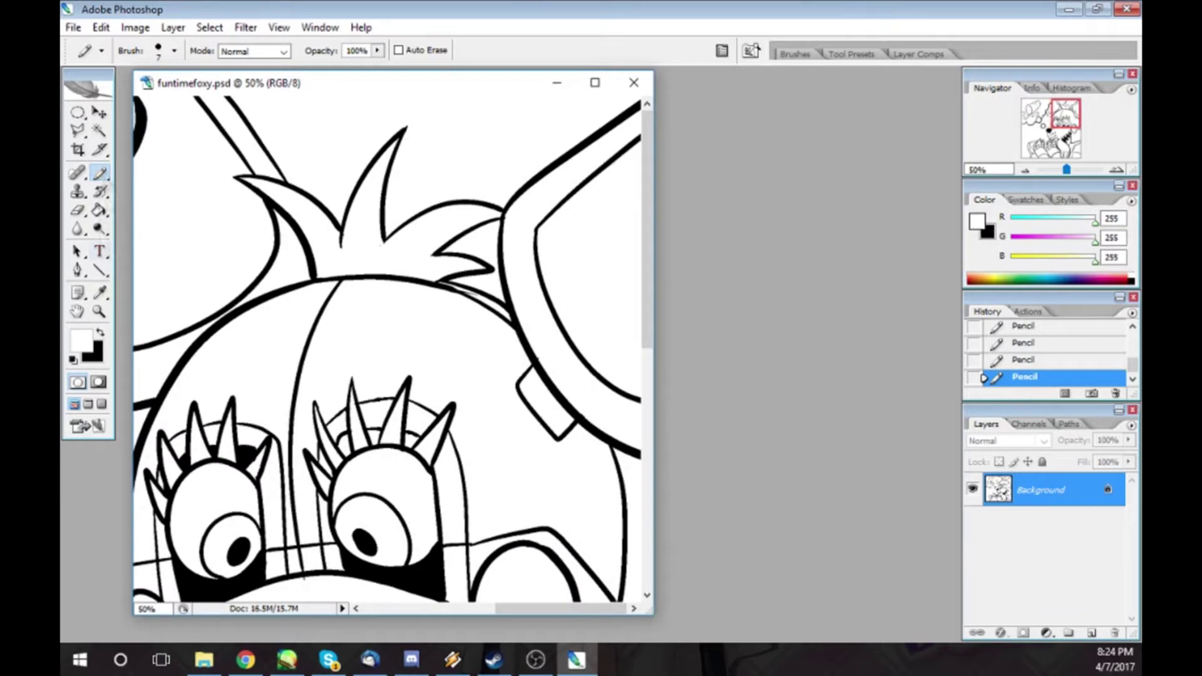
key(x)
key(g)
click(335, 443)
click(373, 430)
click(409, 440)
key(b)
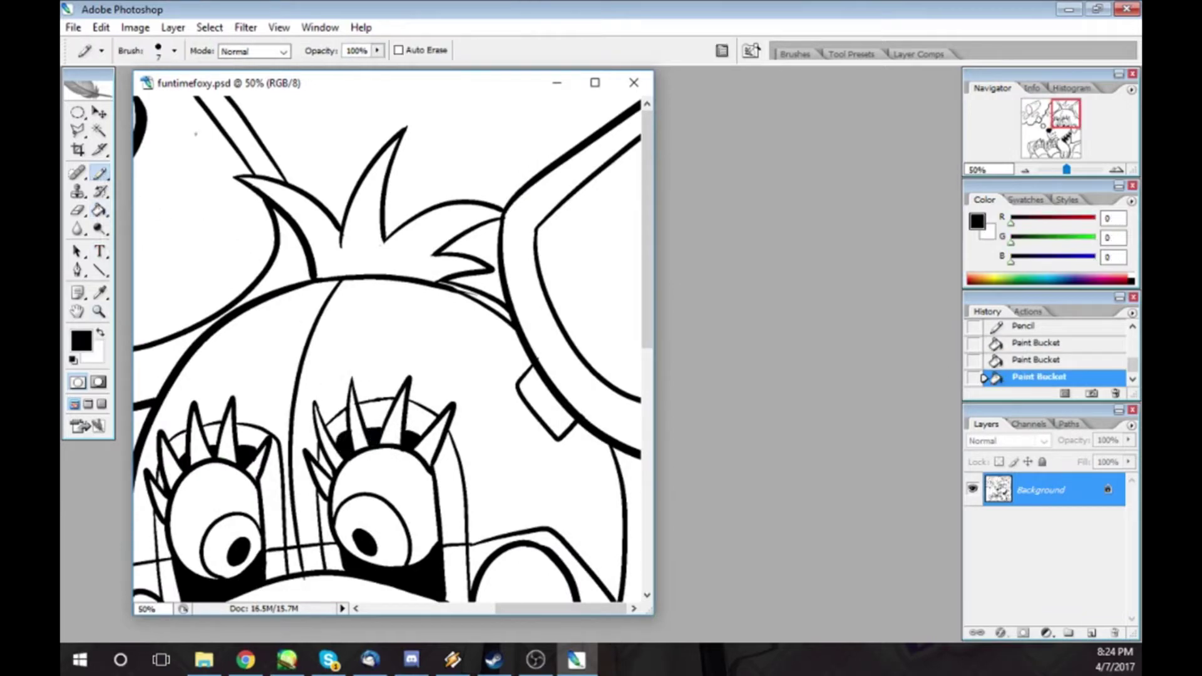
- Set the foreground color to pink, RGB 245, 93, 183, and fill the inside of both ears with it
click(85, 342)
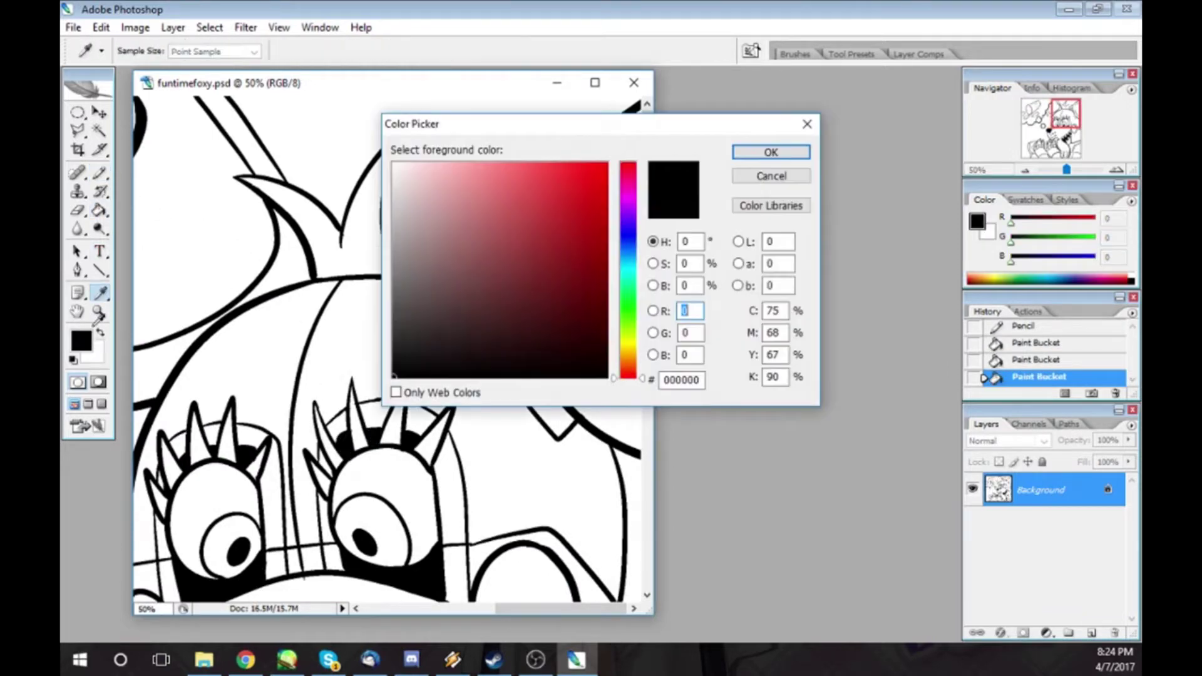
click(628, 188)
click(504, 180)
click(771, 152)
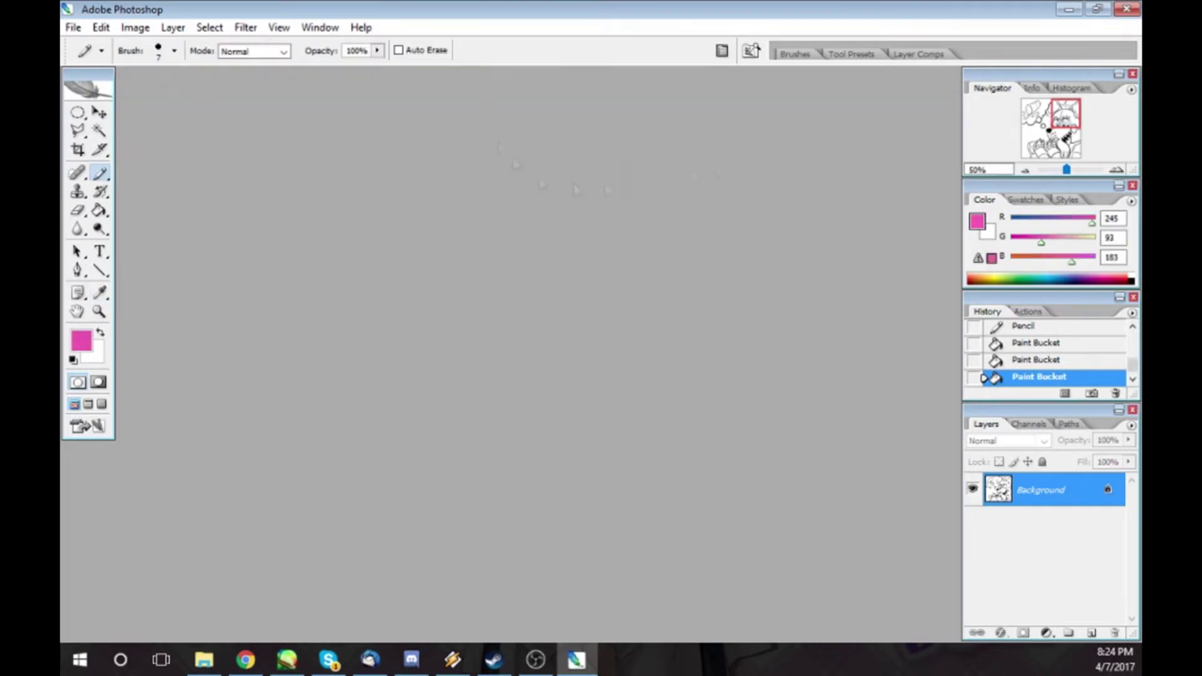
key(g)
click(180, 188)
key(ctrl+minus)
click(614, 182)
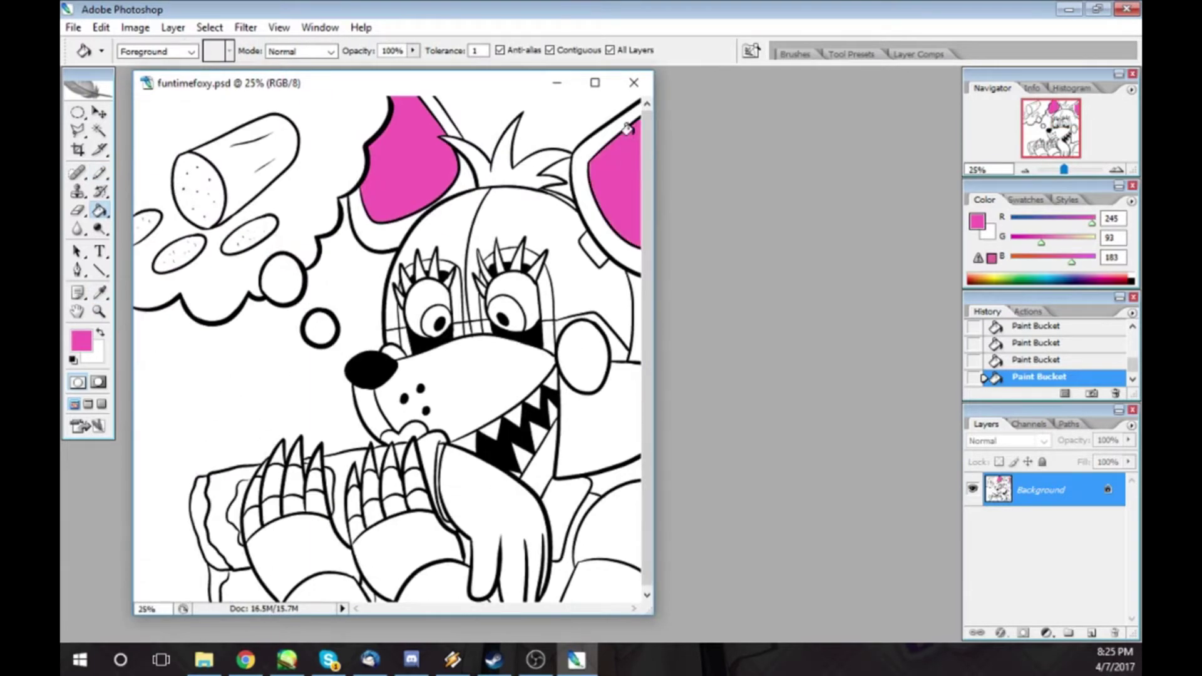
- Fill the round cheek, the claws of the paw nearer the mouth and the lips with the same pink
click(595, 348)
click(353, 477)
click(371, 456)
click(391, 453)
click(410, 452)
click(401, 433)
- Undo the stray fill and color the four claws of the other paw pink
click(289, 445)
key(ctrl+z)
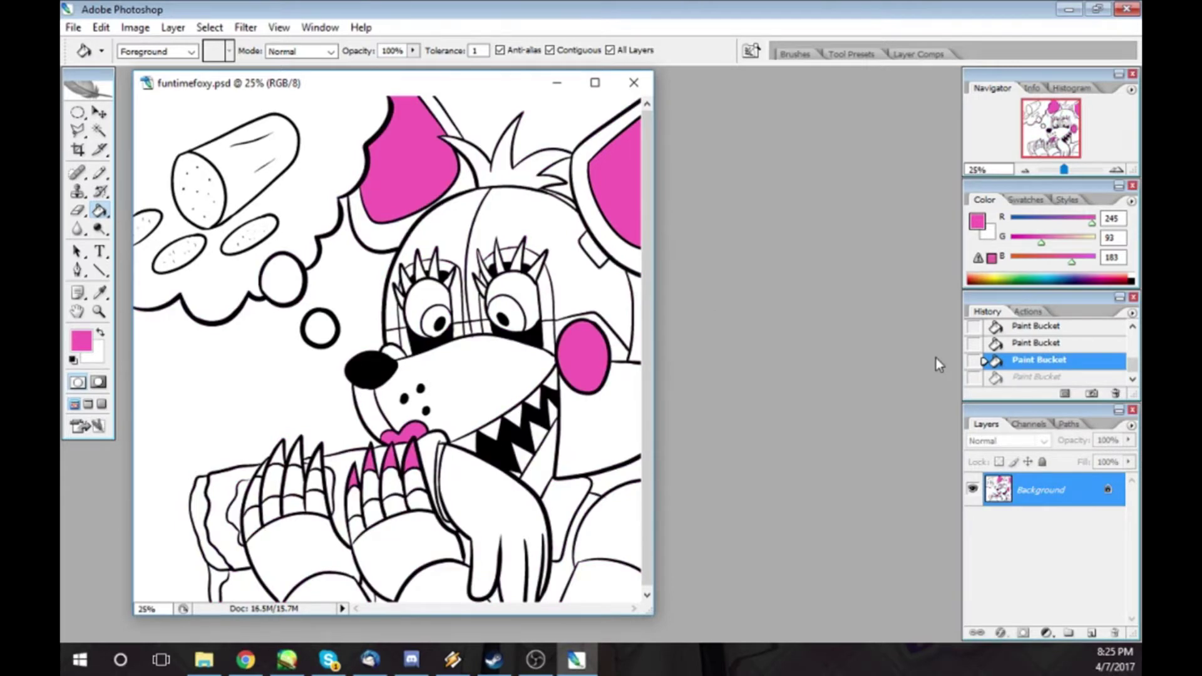
click(318, 454)
click(296, 452)
click(277, 452)
click(259, 468)
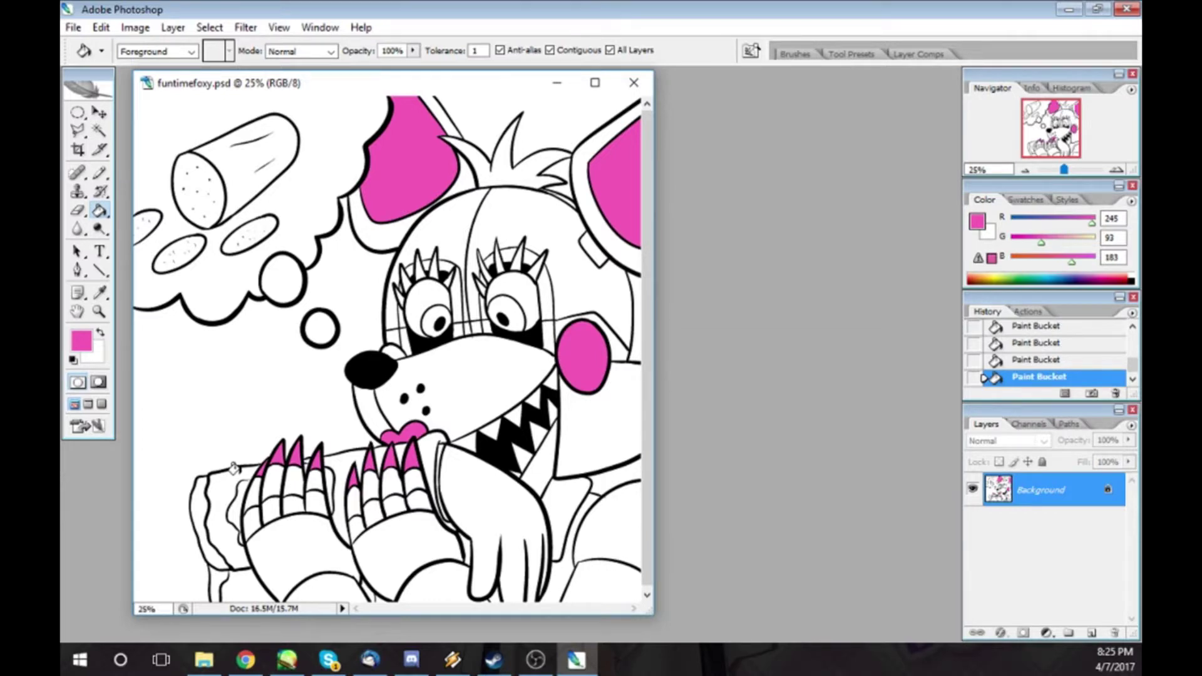
- Set the foreground color to light pink #ffbce3 and fill the patches surrounding both eyes with it
click(81, 341)
click(450, 164)
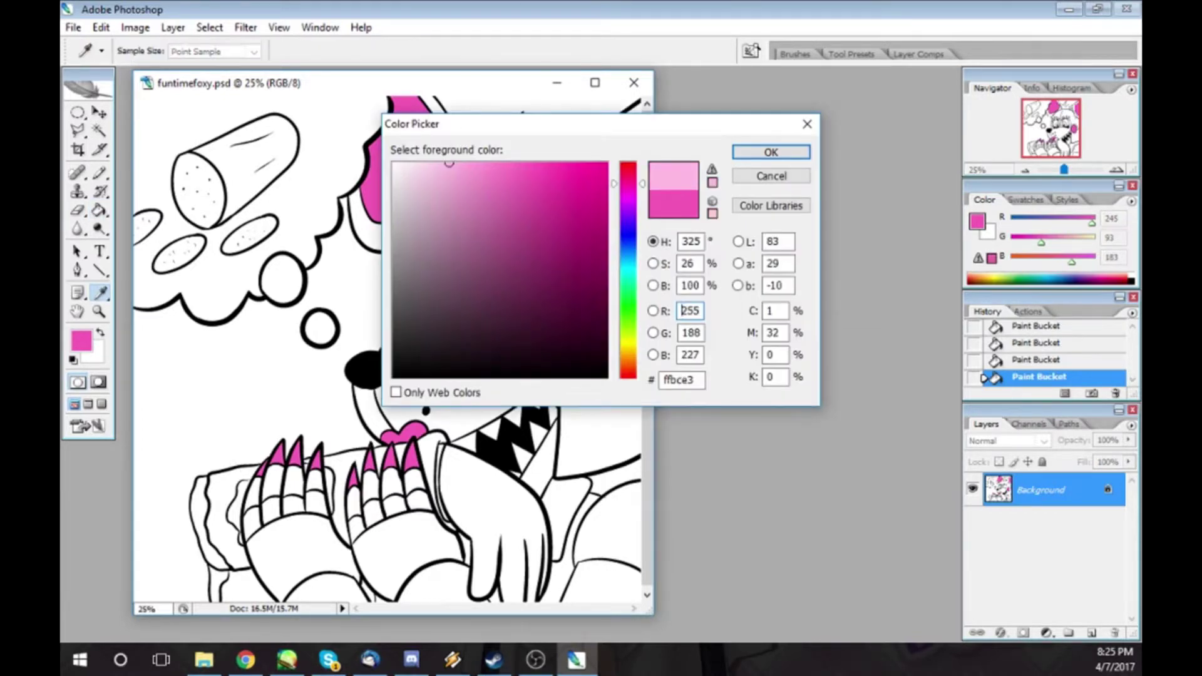
click(796, 152)
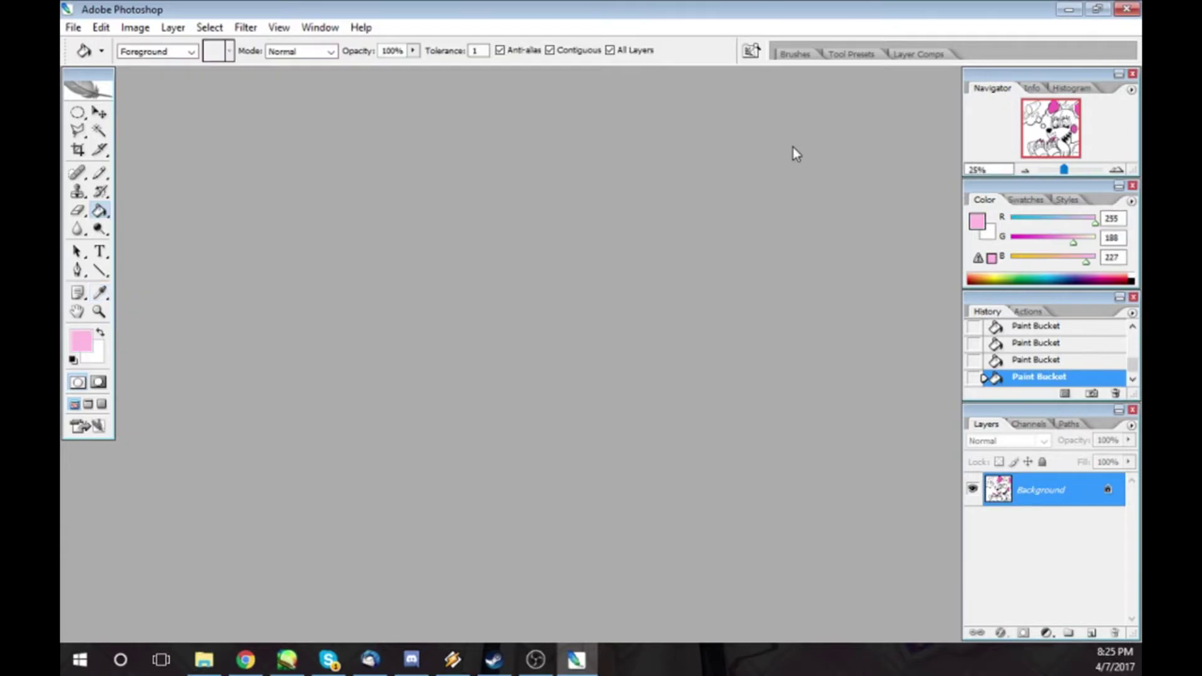
click(449, 270)
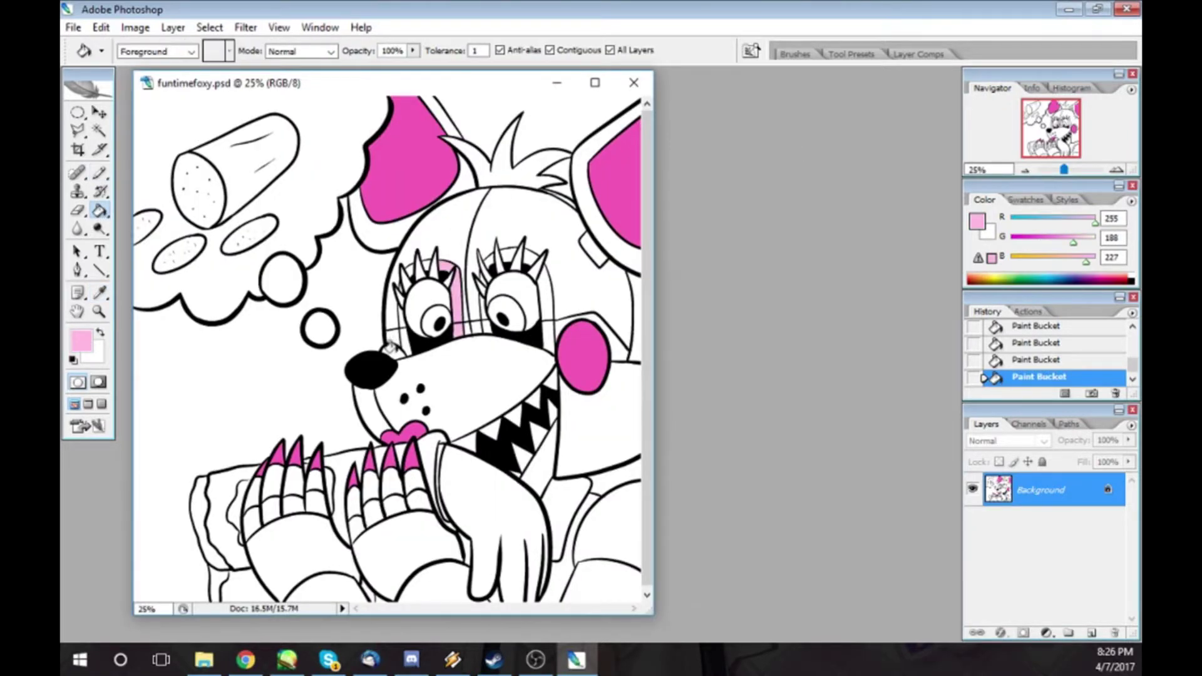
click(392, 350)
click(407, 268)
click(399, 310)
click(406, 341)
click(501, 255)
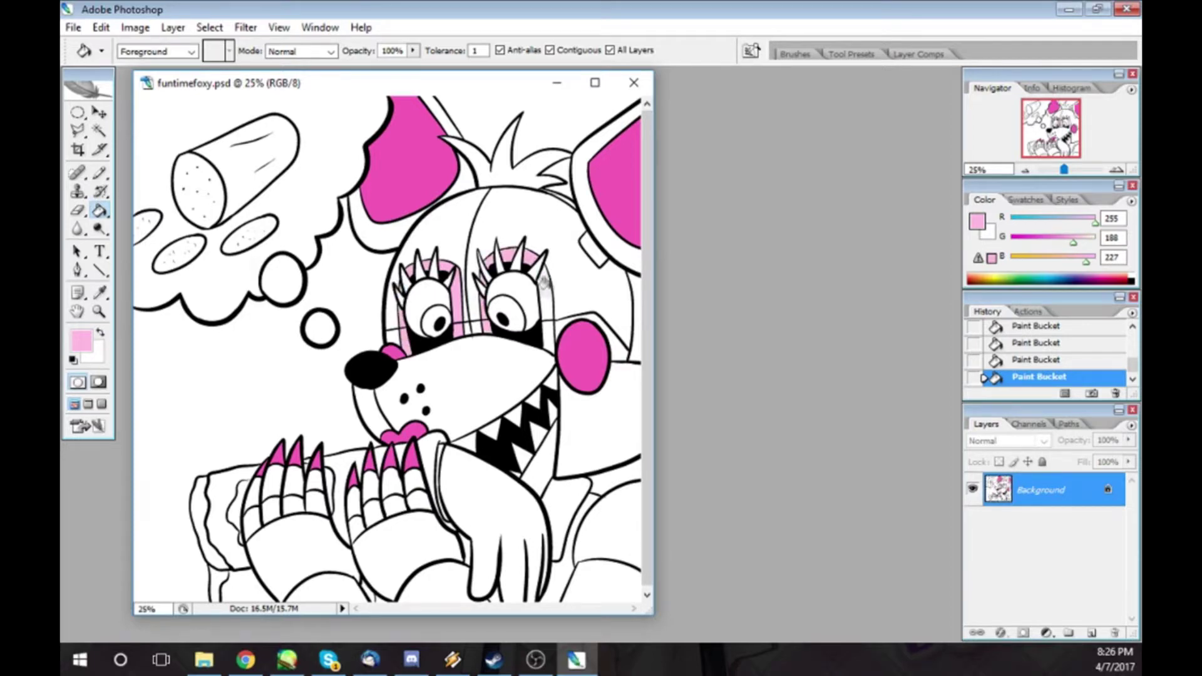
click(548, 307)
- Fill the snout, the jaw pieces and the backs of both paws with light pink
click(533, 396)
click(368, 404)
click(546, 452)
click(406, 551)
click(282, 539)
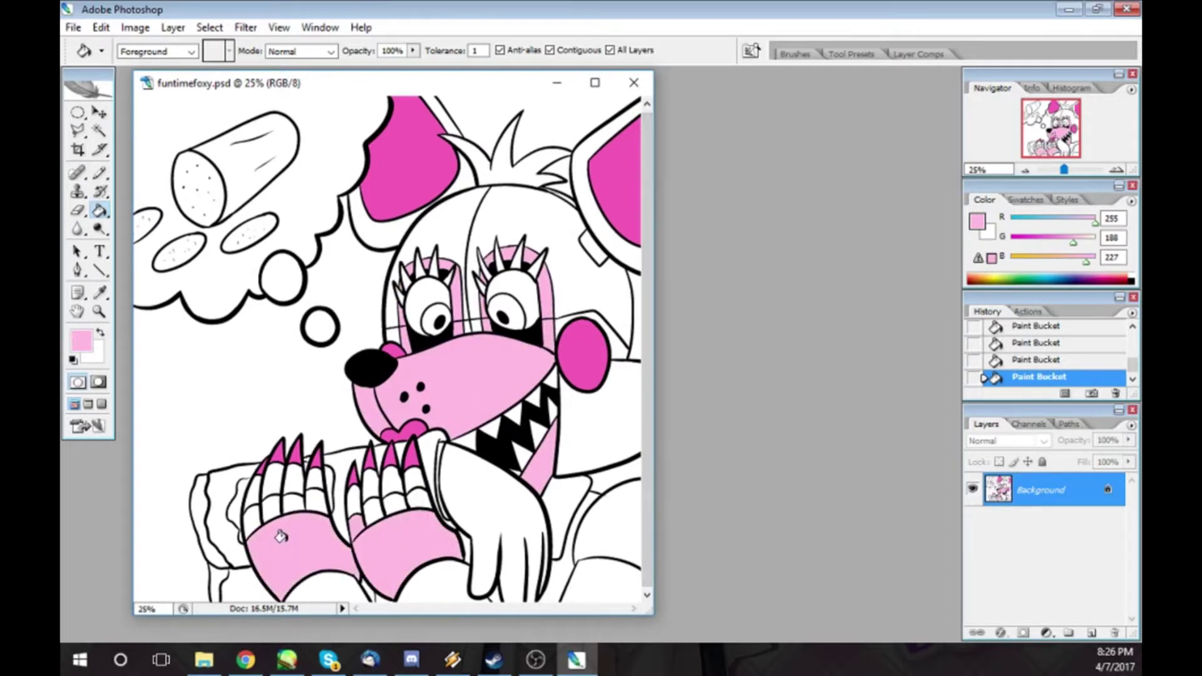
- Choose a dark red foreground color and fill the piece below the jaw, behind the drooping hand
click(81, 341)
click(628, 164)
click(582, 224)
key(Return)
click(545, 501)
- Close the line gap on the outer finger of the paw nearer the mouth with black, and refill its lower segment white
key(i)
click(382, 542)
ctrl+space+click(382, 542)
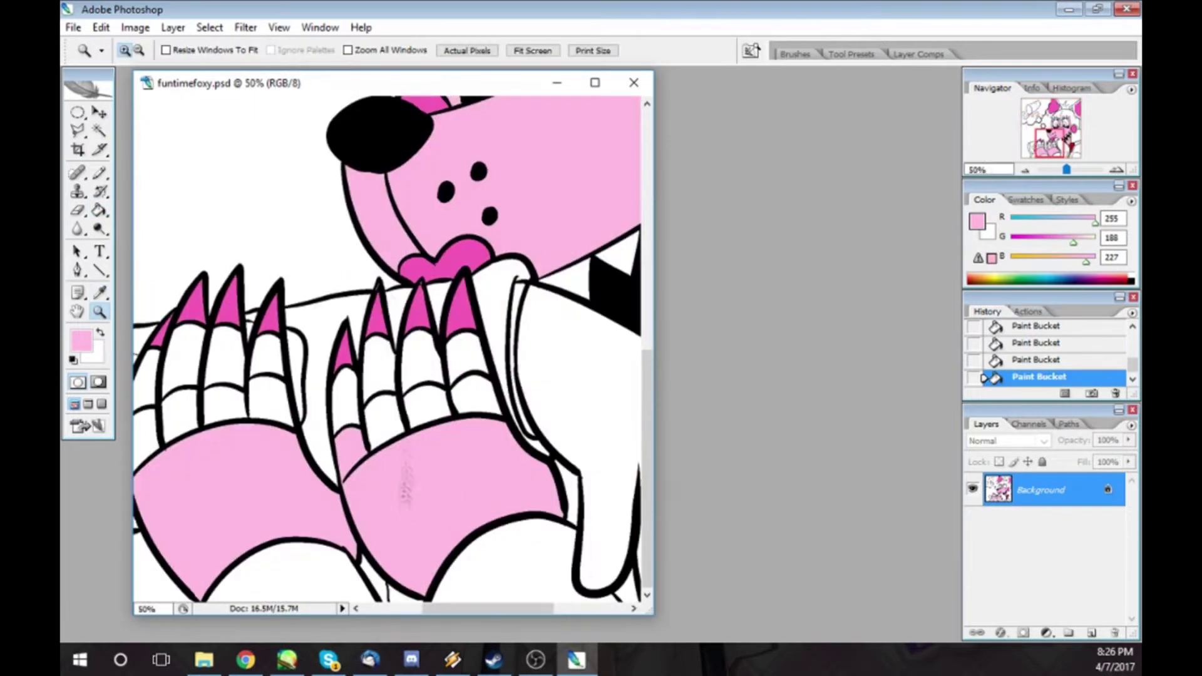
click(363, 130)
key(b)
click(348, 442)
click(346, 438)
key(x)
key(g)
click(344, 445)
click(345, 441)
- Sample the light pink and fill the small body area between the paw and the drooping hand
key(i)
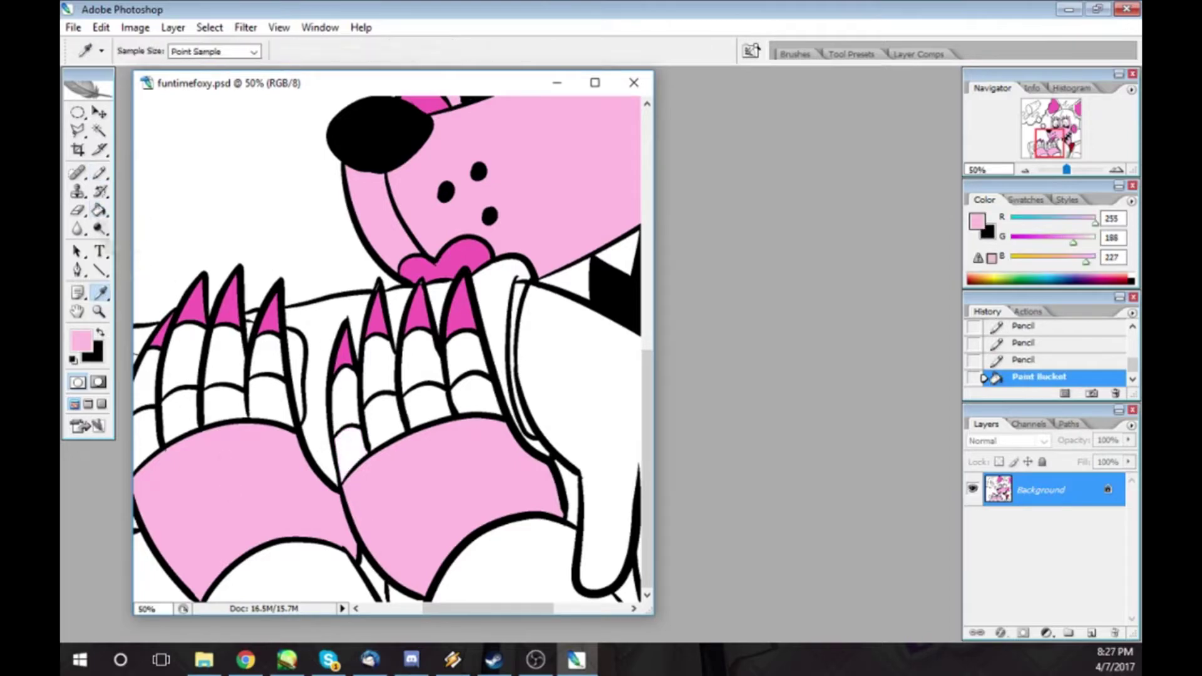
click(464, 542)
key(g)
alt+space+click(463, 542)
click(464, 542)
- Draw a black Pencil line down the strip below the red piece, using a Magic Wand selection, and fill the strip light pink
key(w)
click(567, 578)
key(z)
click(540, 460)
key(x)
key(b)
drag(474, 520, 467, 601)
key(x)
key(g)
click(460, 557)
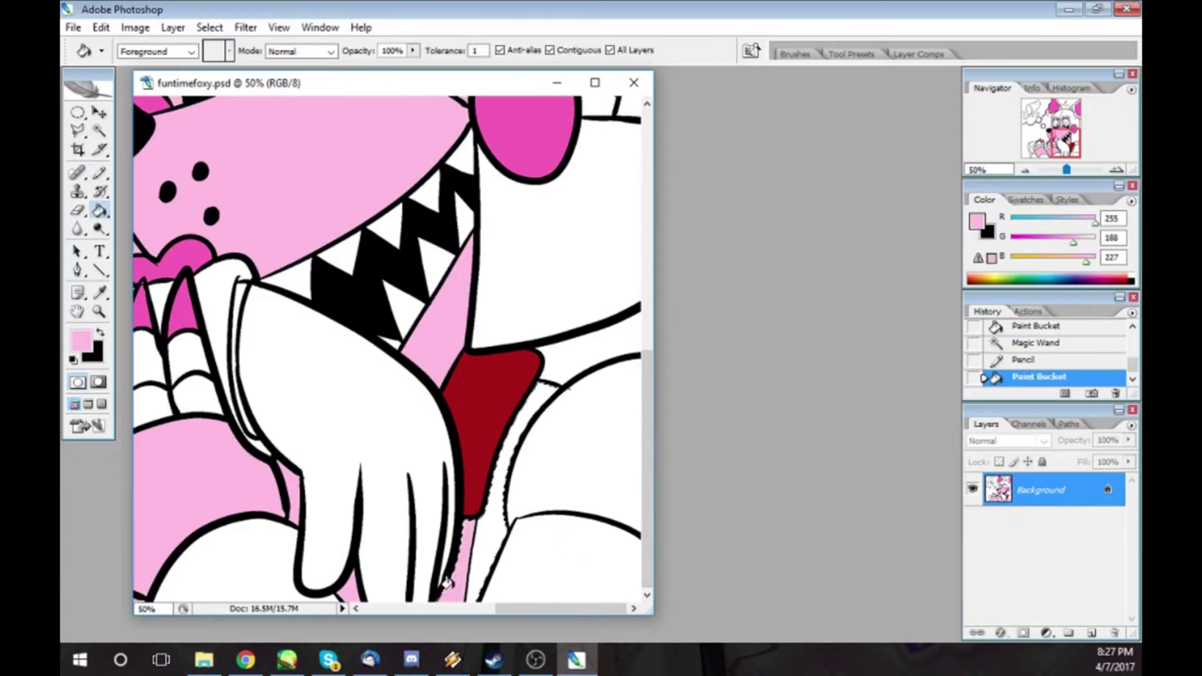
- Set the foreground color to gray, RGB 147, 147, 147, clear the selection and fill the lashes nearer the thought bubble
key(ctrl+minus)
click(81, 341)
click(394, 219)
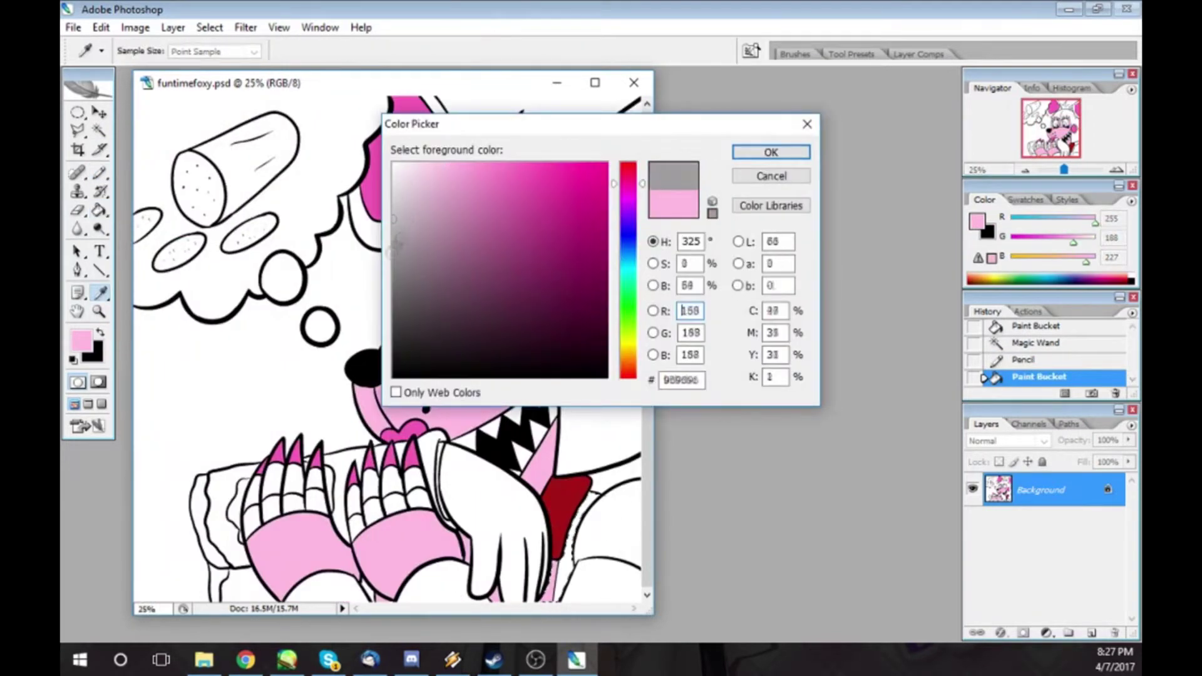
click(761, 154)
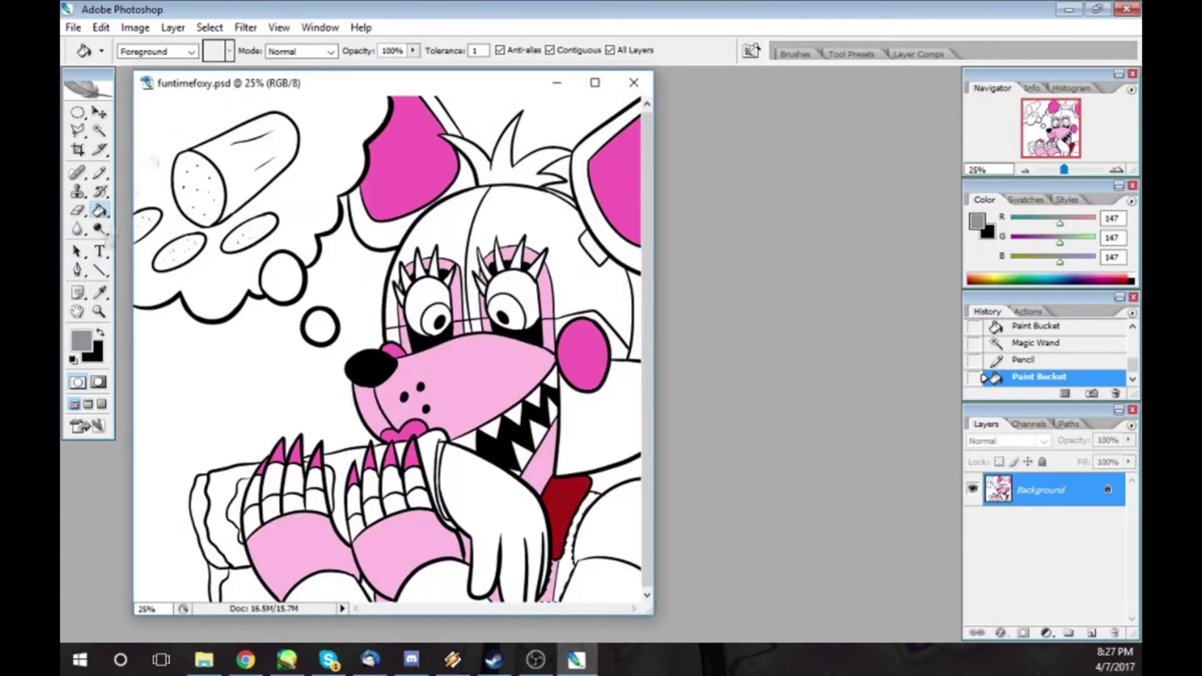
click(404, 276)
key(ctrl+d)
click(403, 284)
click(417, 260)
click(433, 256)
click(445, 276)
- Fill the other eye's lashes and the small bracket below the ear with gray
click(492, 259)
click(501, 252)
click(516, 249)
click(580, 233)
- Set the foreground color to yellow, RGB 250, 255, 113, and fill both irises
click(81, 341)
click(519, 161)
click(771, 150)
click(507, 310)
click(440, 310)
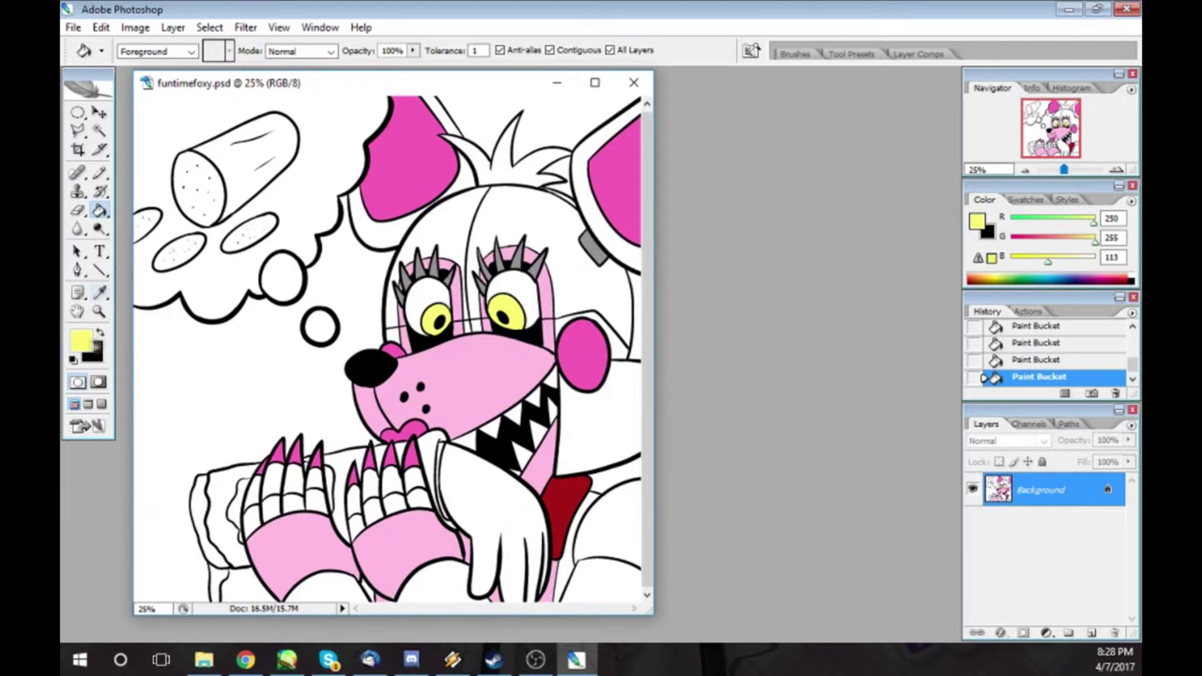
- Set the foreground color to dark red, RGB 129, 15, 15, and fill the end of the roll held in the paws
click(81, 341)
click(637, 375)
click(594, 262)
click(773, 150)
click(210, 532)
click(244, 501)
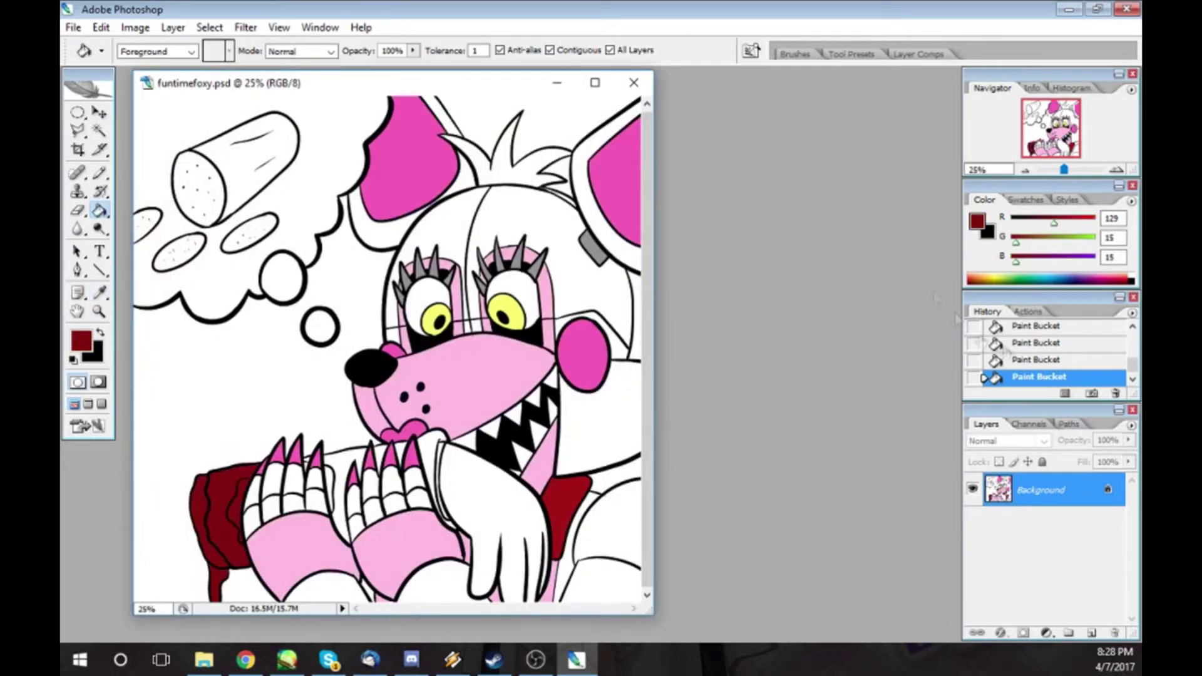
- Select the stain beside the outer paw's fingers, close its open edge with the Pencil and fill it dark red
key(z)
click(288, 507)
key(w)
click(266, 332)
key(b)
drag(287, 274, 302, 270)
key(g)
click(268, 344)
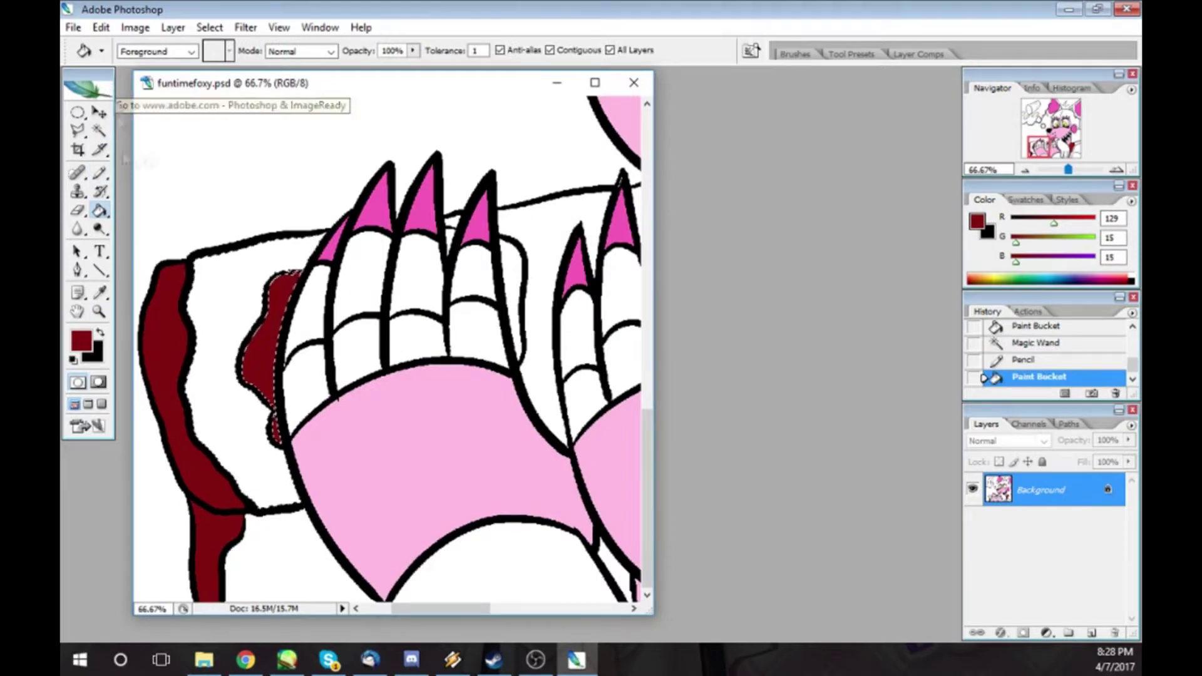
- Select the black line art with the Magic Wand and recolor the outlines of the roll's stains dark red
key(w)
click(287, 320)
key(b)
drag(275, 438, 279, 449)
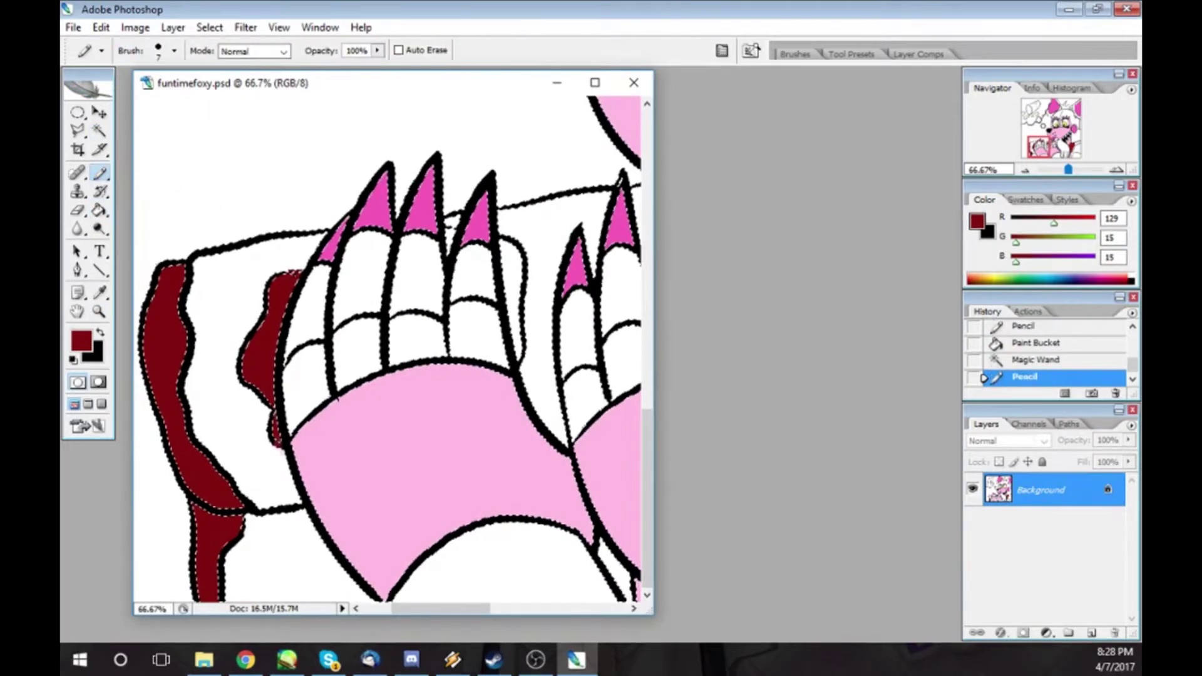
click(241, 501)
key(g)
click(263, 351)
click(241, 496)
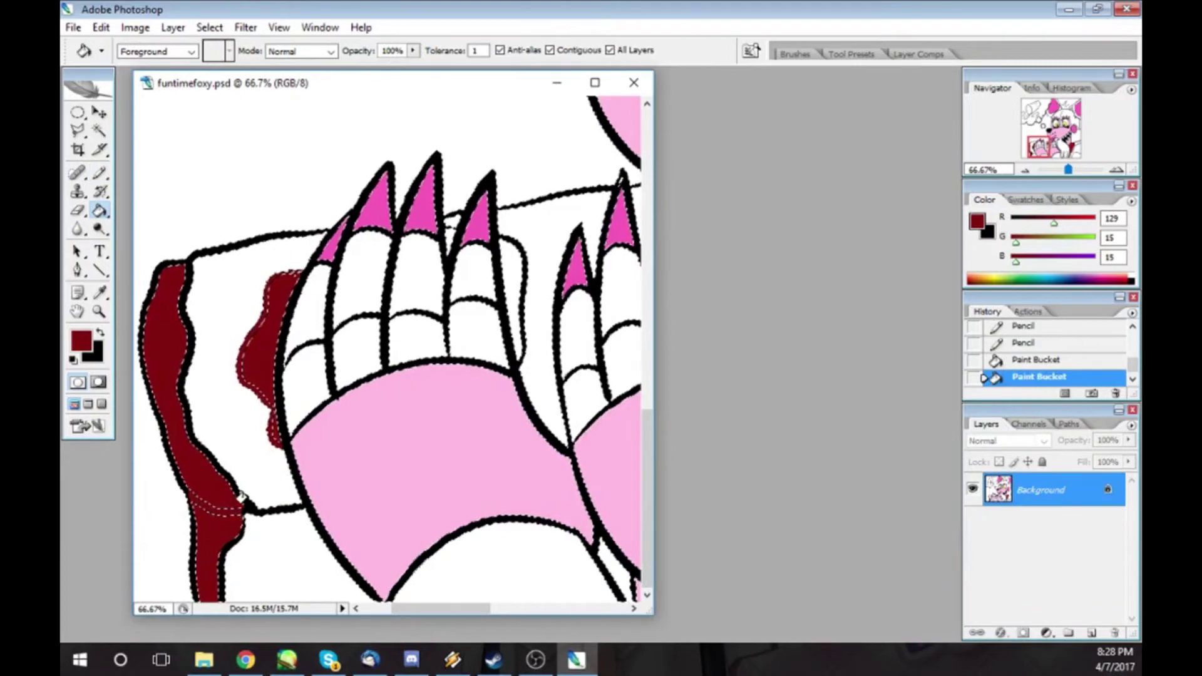
- Color the stain on the roll between the two paws and its outline dark red, and clear the selection
click(209, 27)
click(113, 57)
click(452, 238)
click(506, 275)
drag(506, 276, 278, 275)
key(w)
click(221, 227)
key(b)
click(221, 237)
click(223, 244)
click(219, 232)
key(g)
click(295, 213)
key(ctrl+d)
- Fill the roll and its three slices inside the thought bubble with dark red
key(ctrl+minus)
key(ctrl+minus)
key(ctrl+minus)
click(257, 157)
click(213, 201)
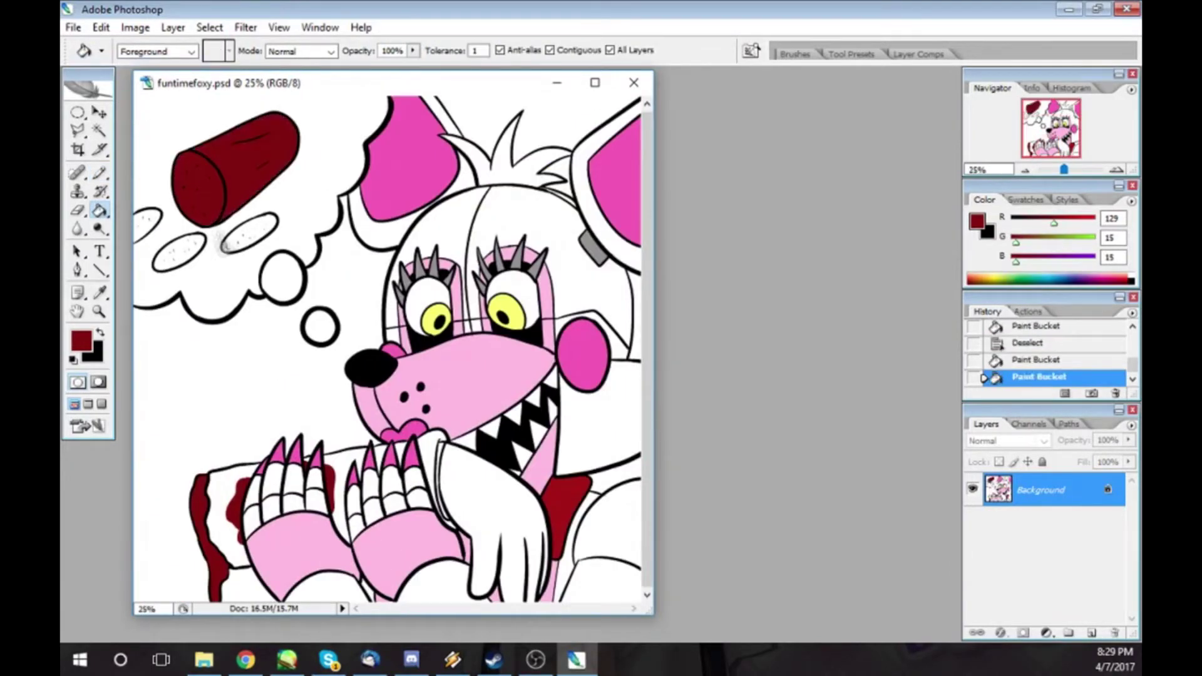
click(249, 233)
click(179, 253)
click(143, 221)
- Set the foreground color to navy blue, RGB 15, 29, 129, and fill the remaining surface of the held roll
click(80, 342)
drag(627, 376, 626, 235)
click(770, 150)
click(231, 513)
click(346, 450)
click(379, 456)
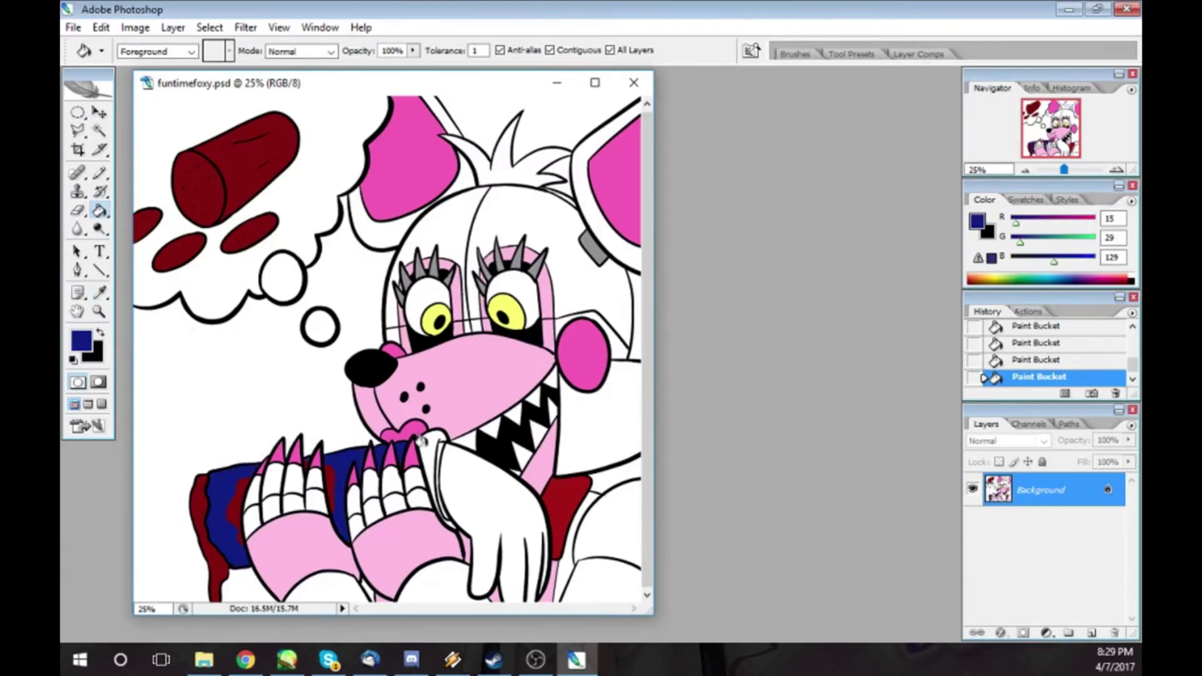
click(418, 433)
- Set the foreground color to tan, RGB 194, 182, 104, and fill all visible surface sections of the held roll
click(81, 341)
click(633, 351)
click(583, 265)
click(491, 211)
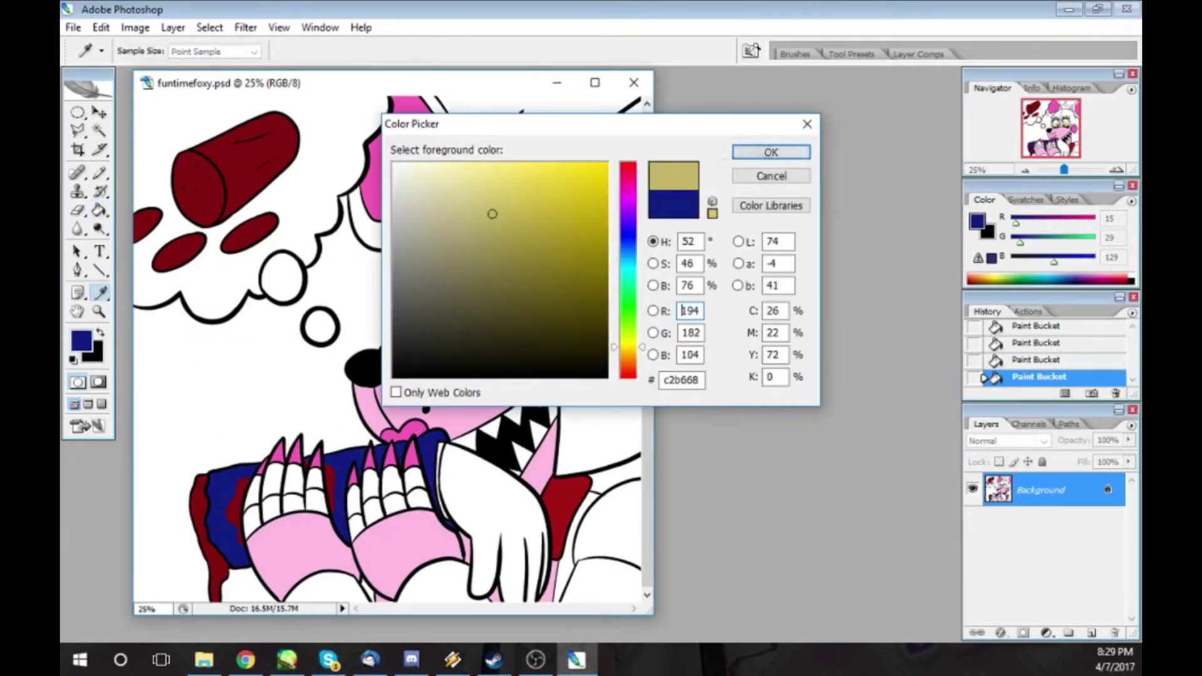
click(771, 150)
click(435, 458)
click(379, 449)
click(250, 463)
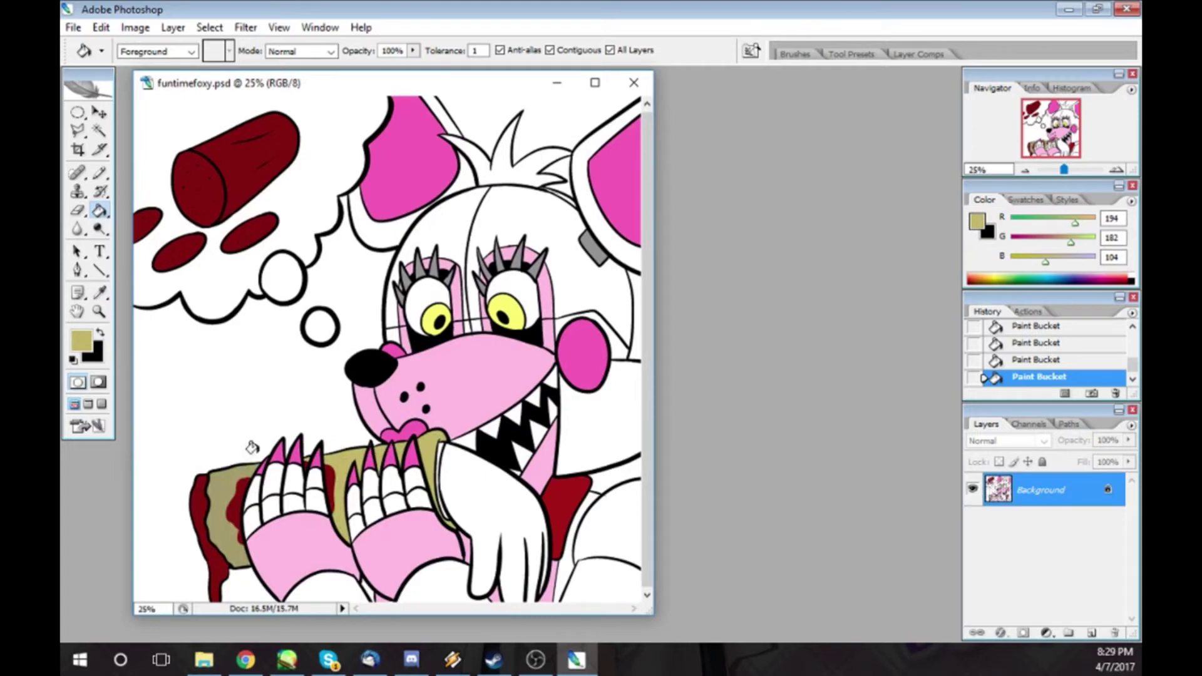
click(229, 526)
- Fill the background around the fox with dark navy, RGB 2, 6, 100, and the small thought bubbles with pale lavender
key(x)
click(81, 341)
click(633, 235)
click(607, 292)
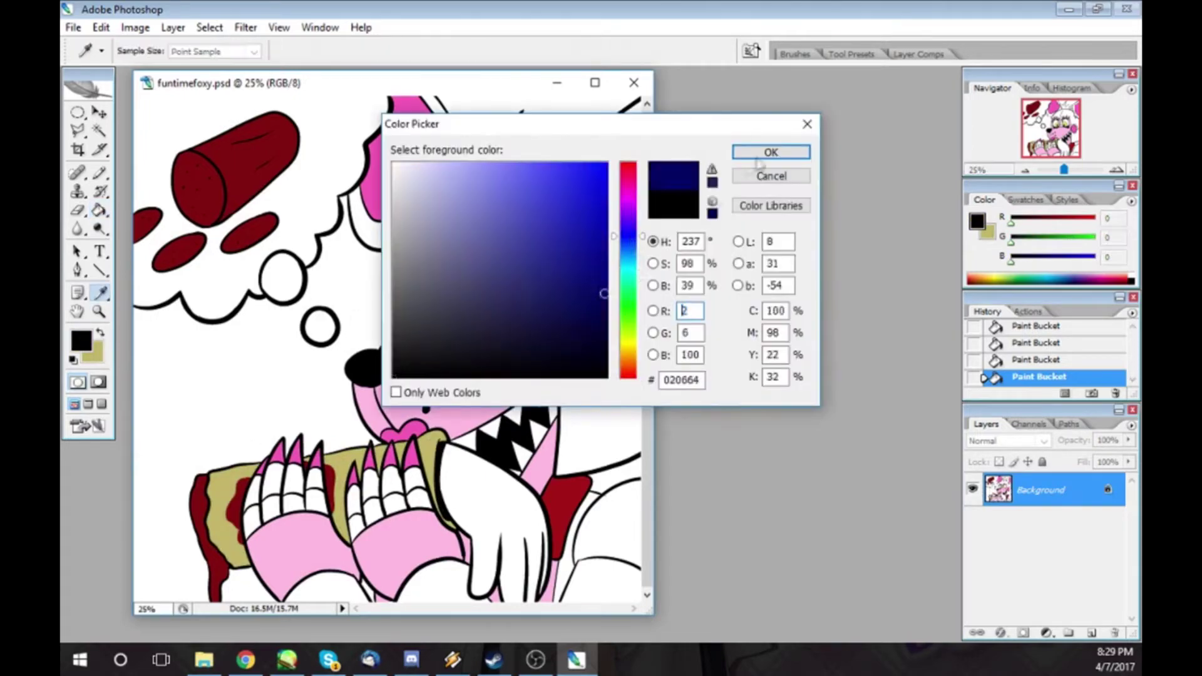
click(770, 150)
click(250, 407)
click(567, 153)
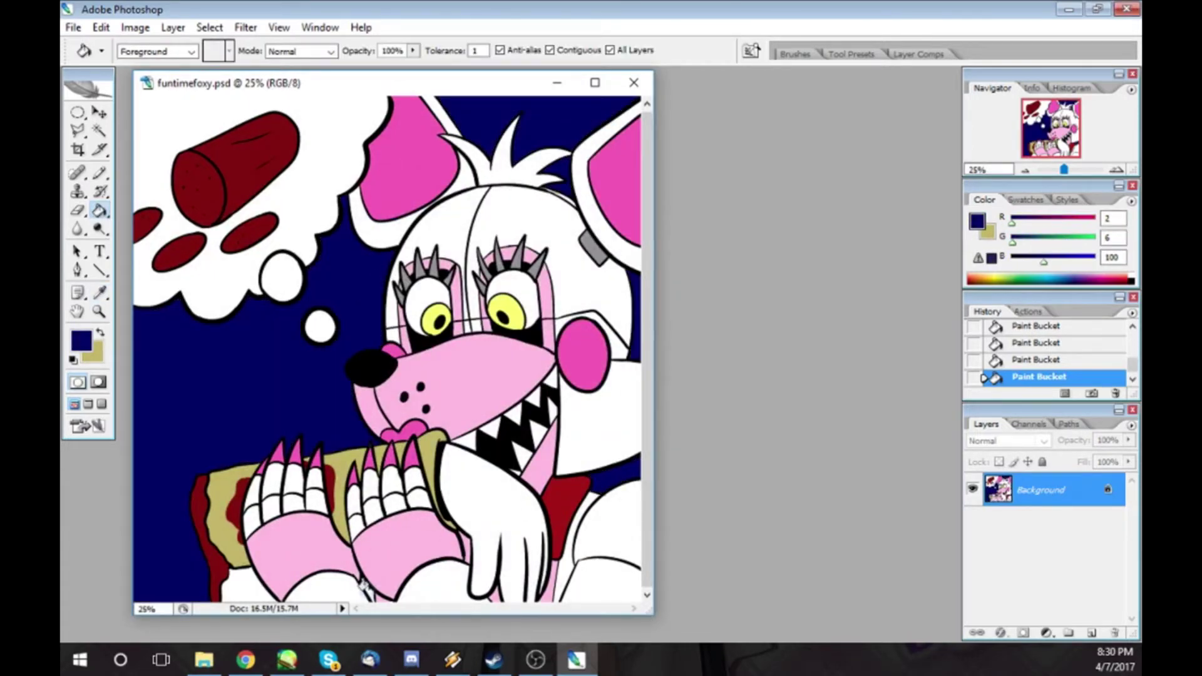
click(279, 260)
click(321, 325)
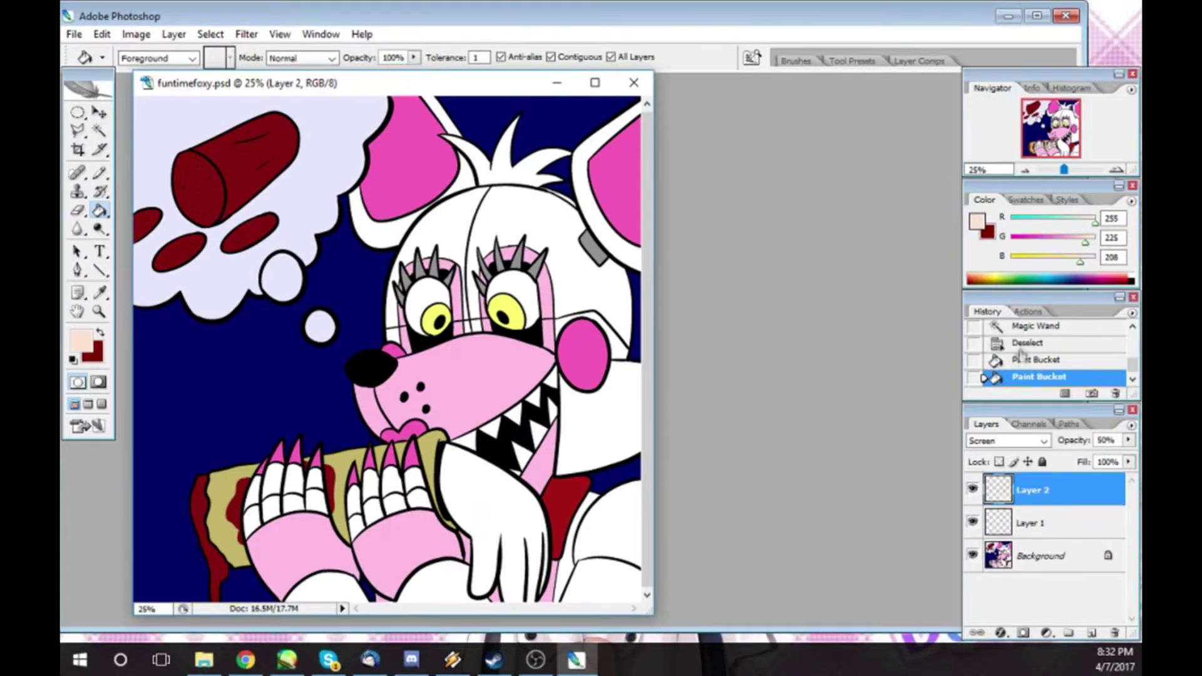
- Undo the last fill on Layer 2, fill the hanging hand with peach, RGB 255, 225, 208, on the Background, and activate Layer 1
click(1021, 359)
click(1039, 556)
click(1039, 523)
click(495, 520)
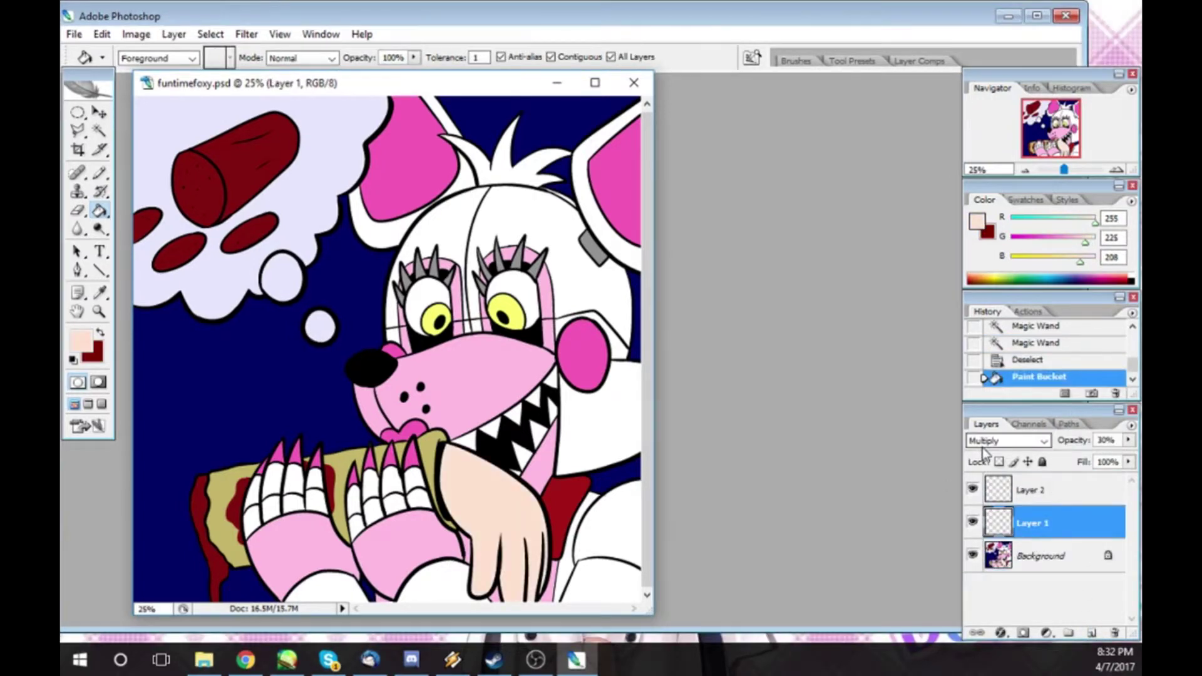
- Select the colored areas between the line art with the Magic Wand and ready the Pencil with dark red, RGB 125, 0, 1
key(w)
click(439, 161)
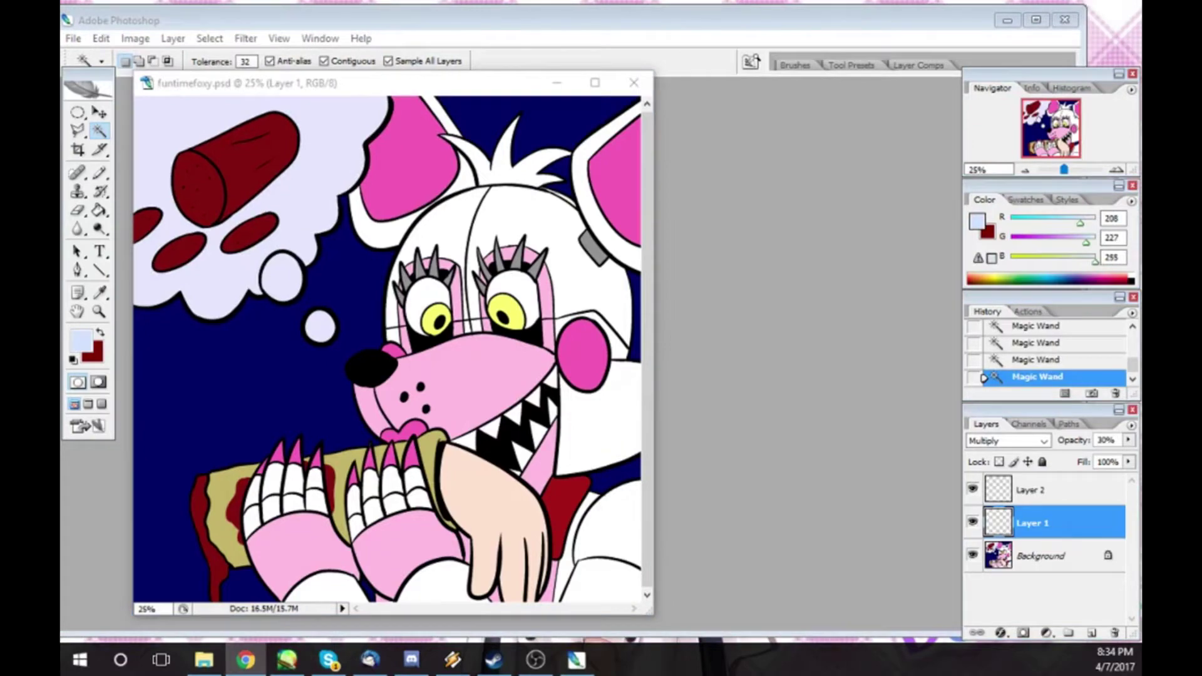
key(z)
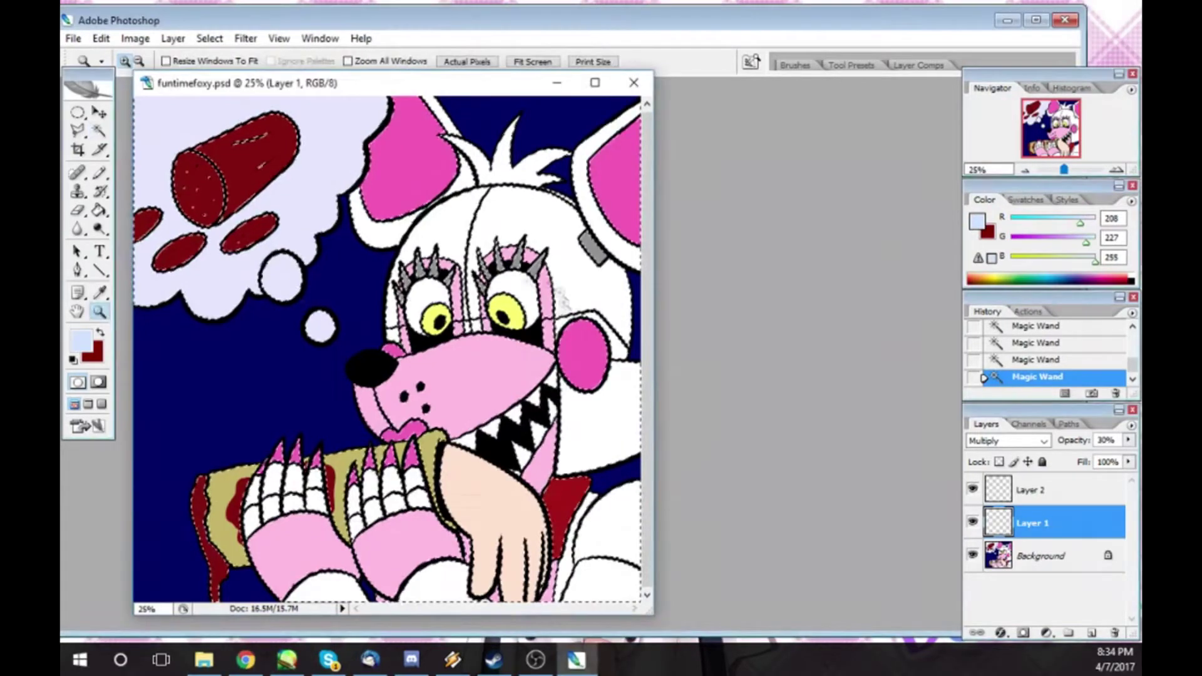
click(516, 310)
drag(653, 270, 853, 263)
key(b)
key(x)
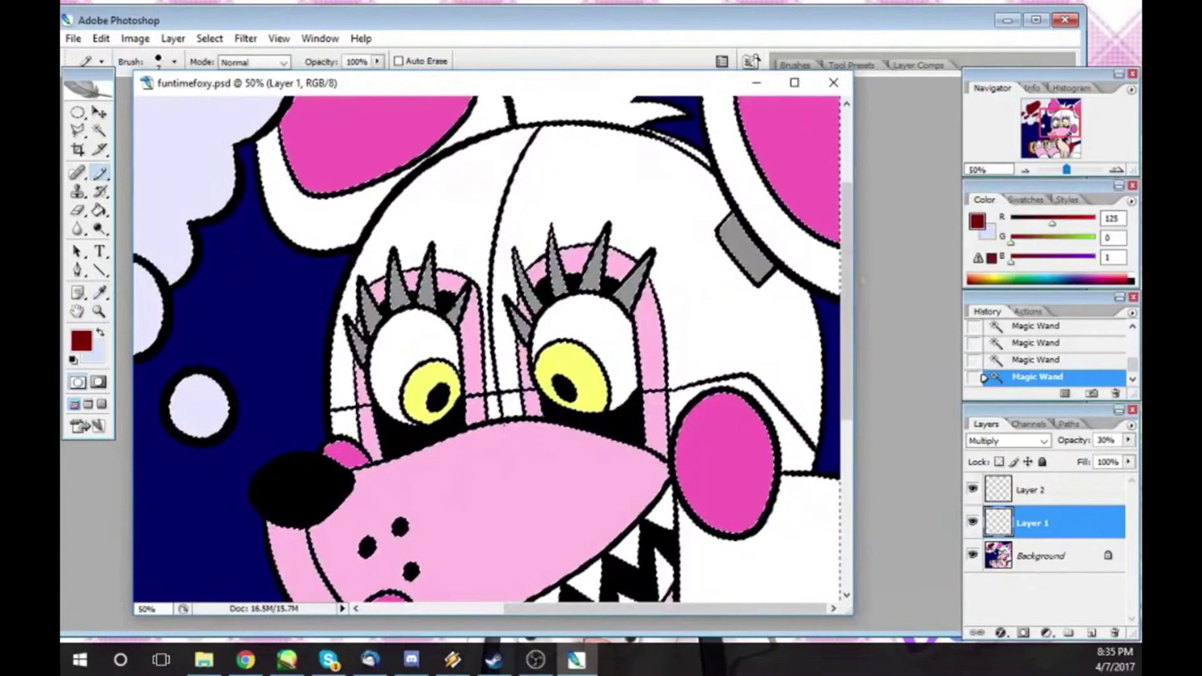
- Draw dark red shading lines on Layer 1 along the hair tuft and down the side of the head, redoing a failed stroke
scroll(489, 351, up, 3)
drag(586, 203, 689, 145)
key(ctrl+z)
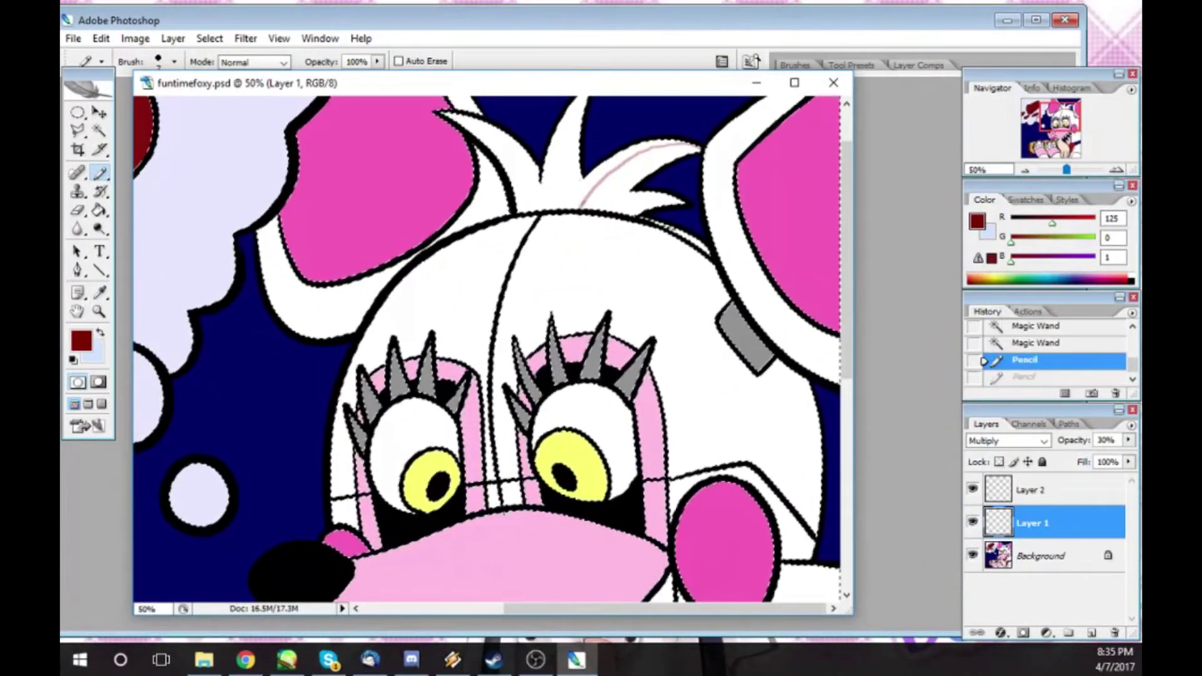
drag(620, 216, 698, 432)
scroll(489, 351, down, 3)
mouse_move(714, 307)
mouse_down()
mouse_move(761, 342)
mouse_move(738, 417)
mouse_up()
scroll(488, 351, down, 2)
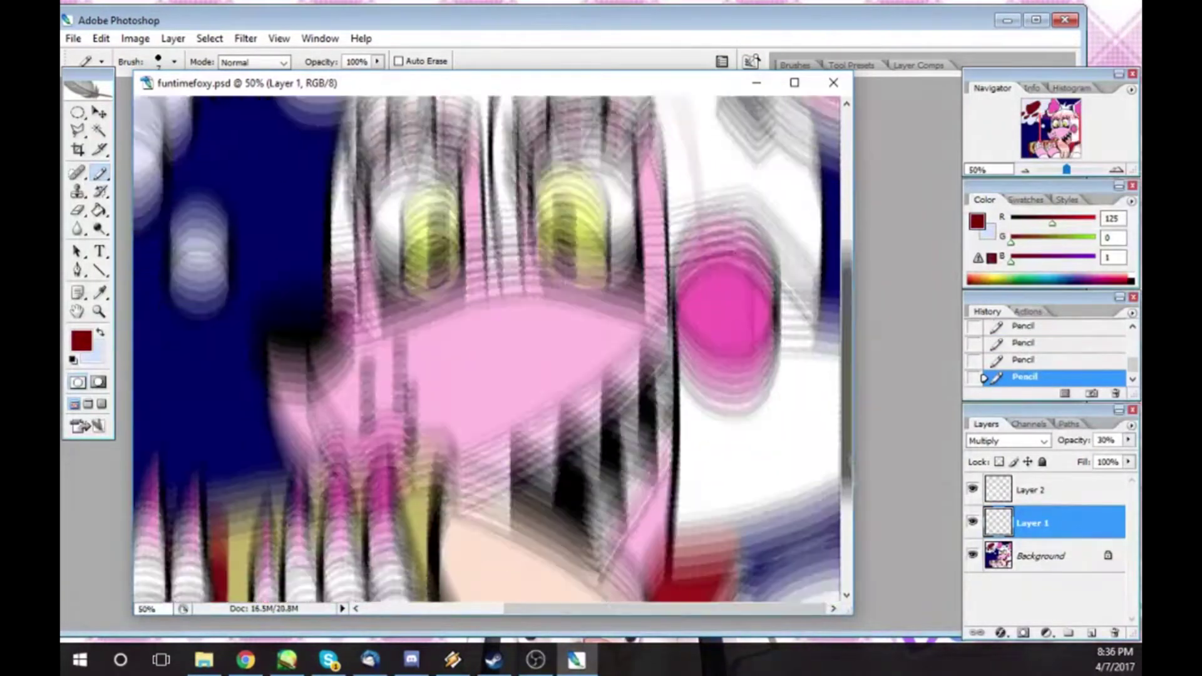
- Pencil shading lines on the round pink cheek pad, the white cheek, the snout and the teeth
drag(752, 317, 780, 363)
key(ctrl+z)
mouse_move(752, 317)
mouse_down()
mouse_move(779, 363)
mouse_move(730, 470)
mouse_up()
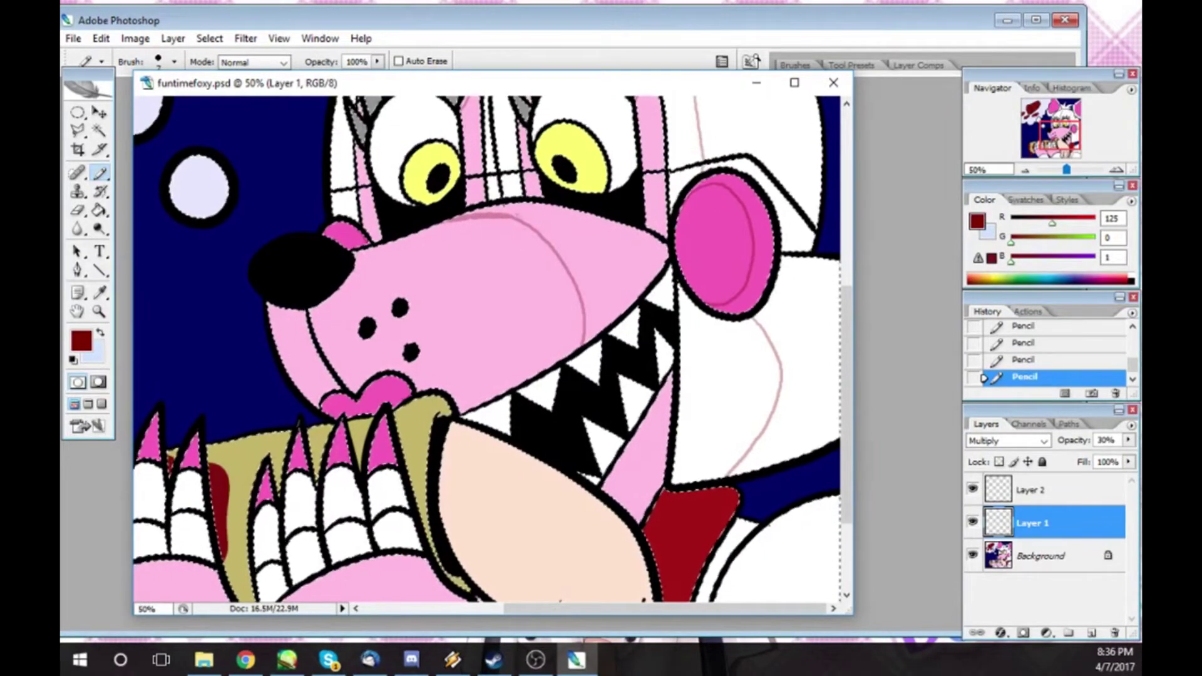
drag(458, 423, 501, 408)
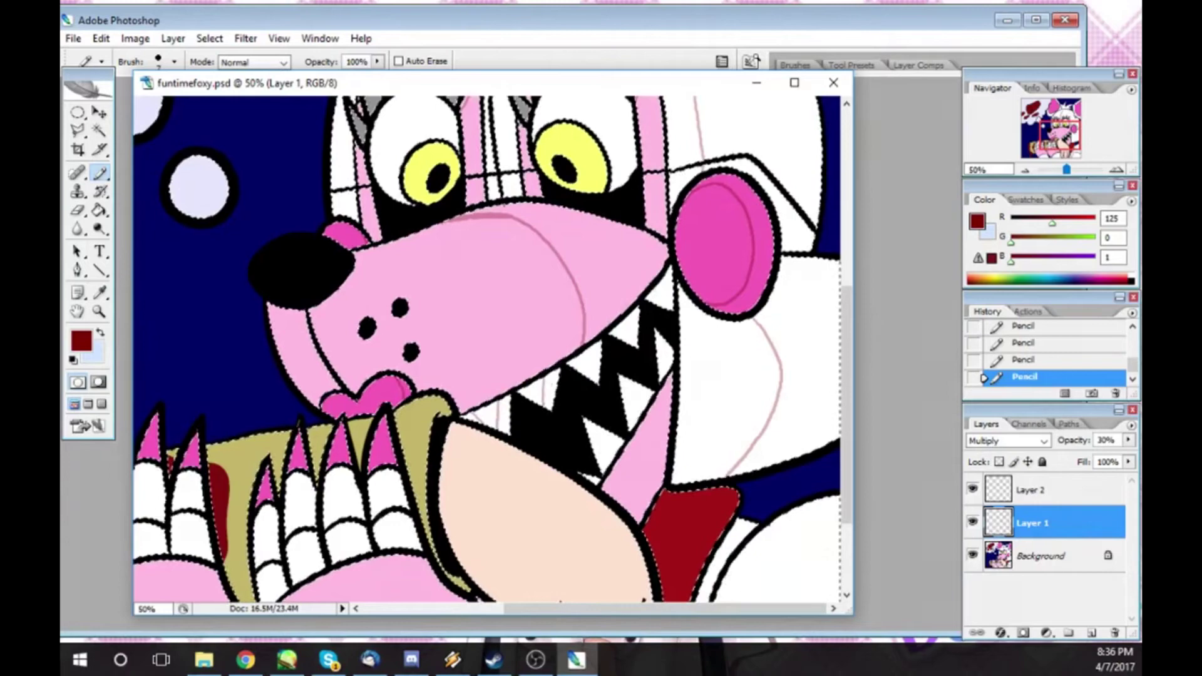
- Pencil shading lines on the neck, the red bow tie, the shoulder and arm, and the hanging hand
scroll(488, 351, down, 2)
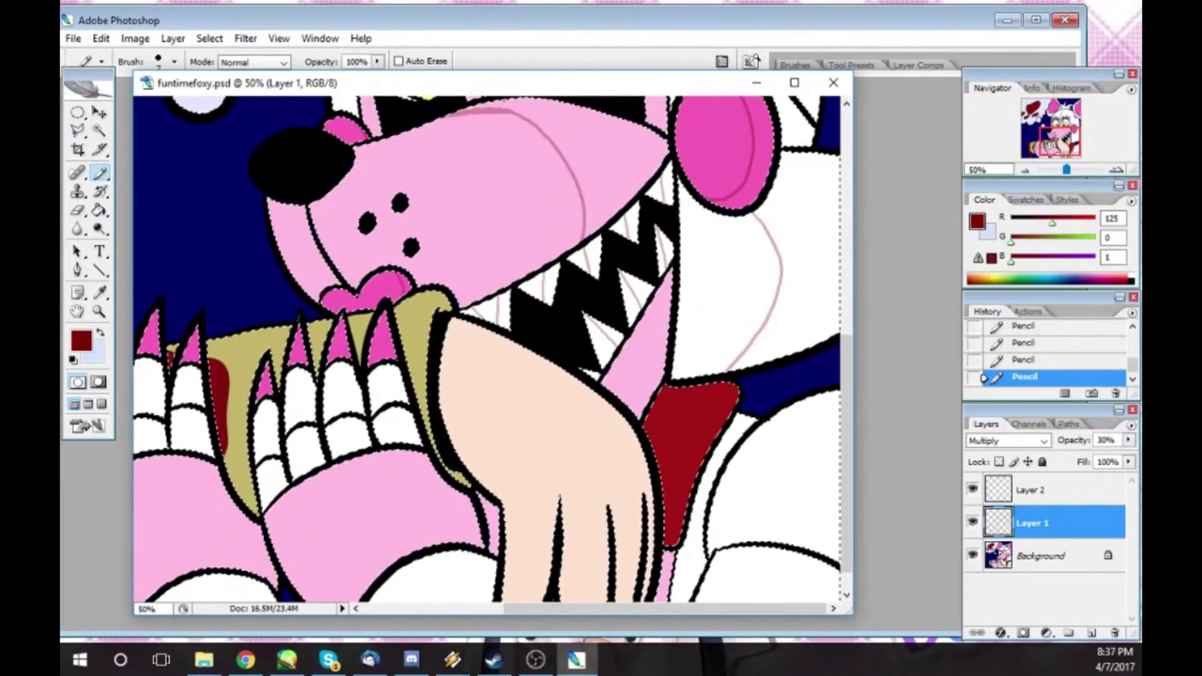
drag(660, 357, 648, 389)
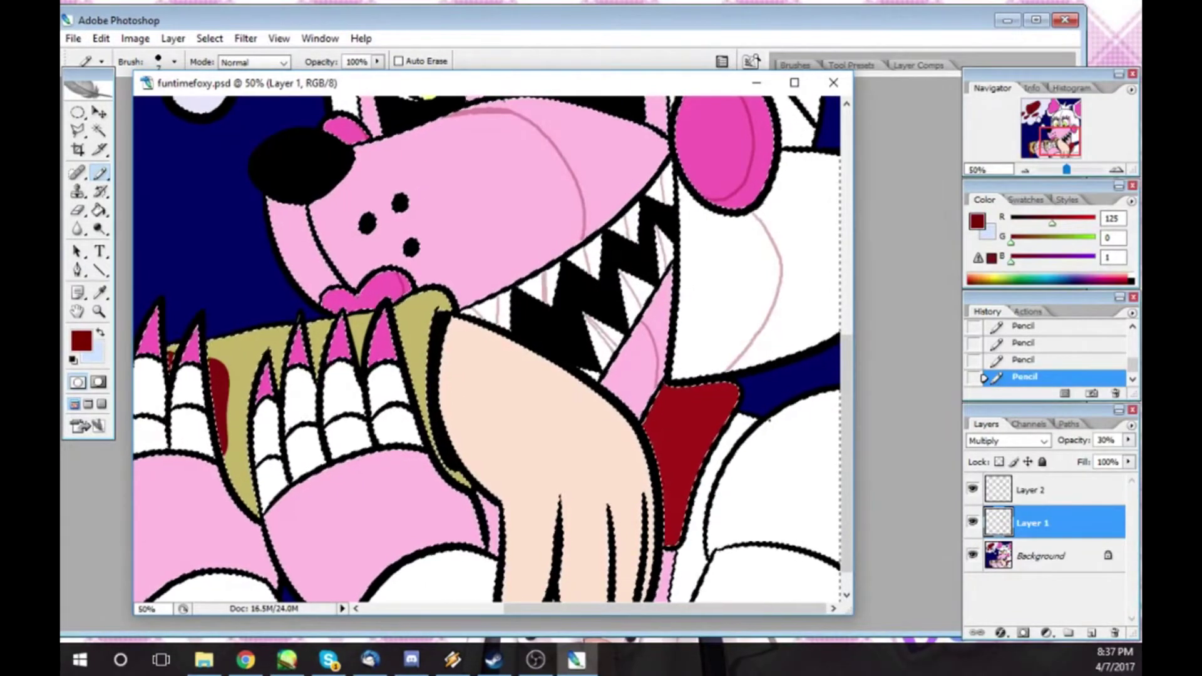
drag(758, 421, 821, 489)
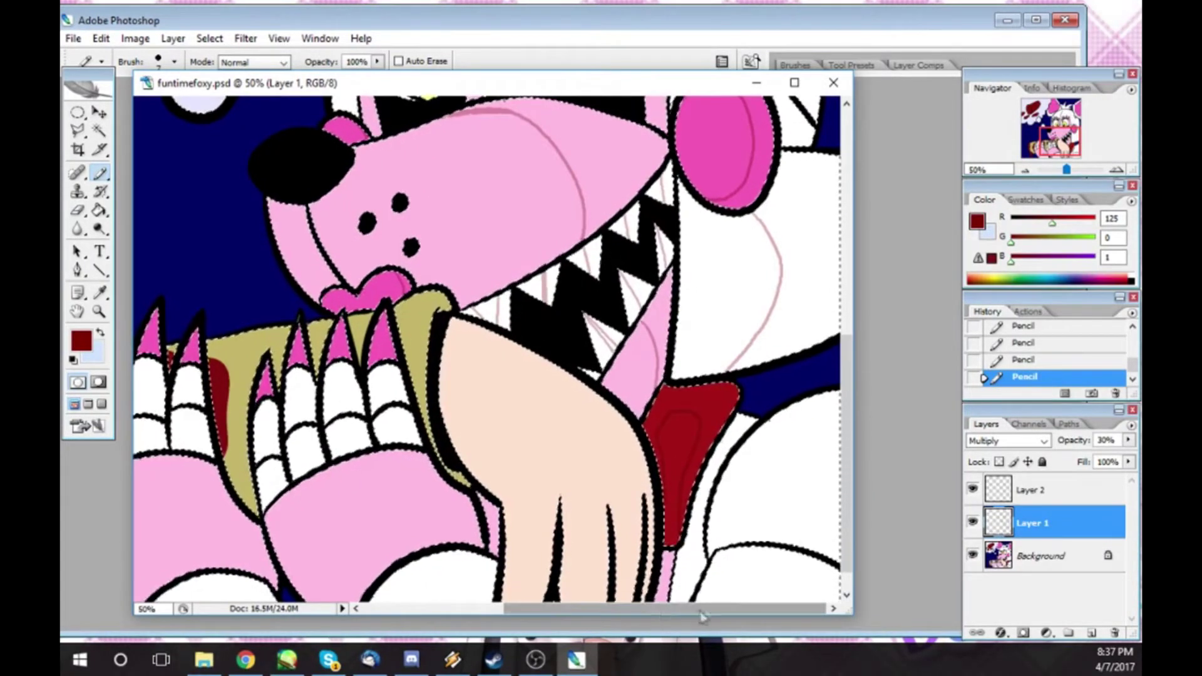
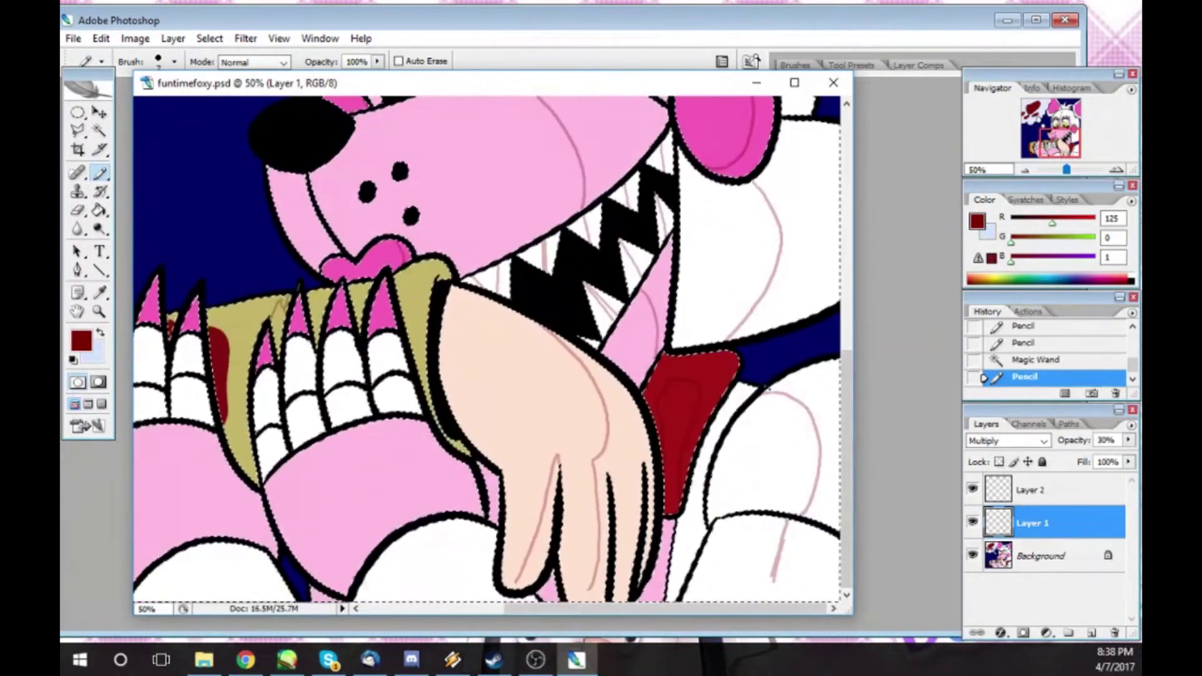
drag(557, 465, 562, 479)
drag(664, 501, 676, 601)
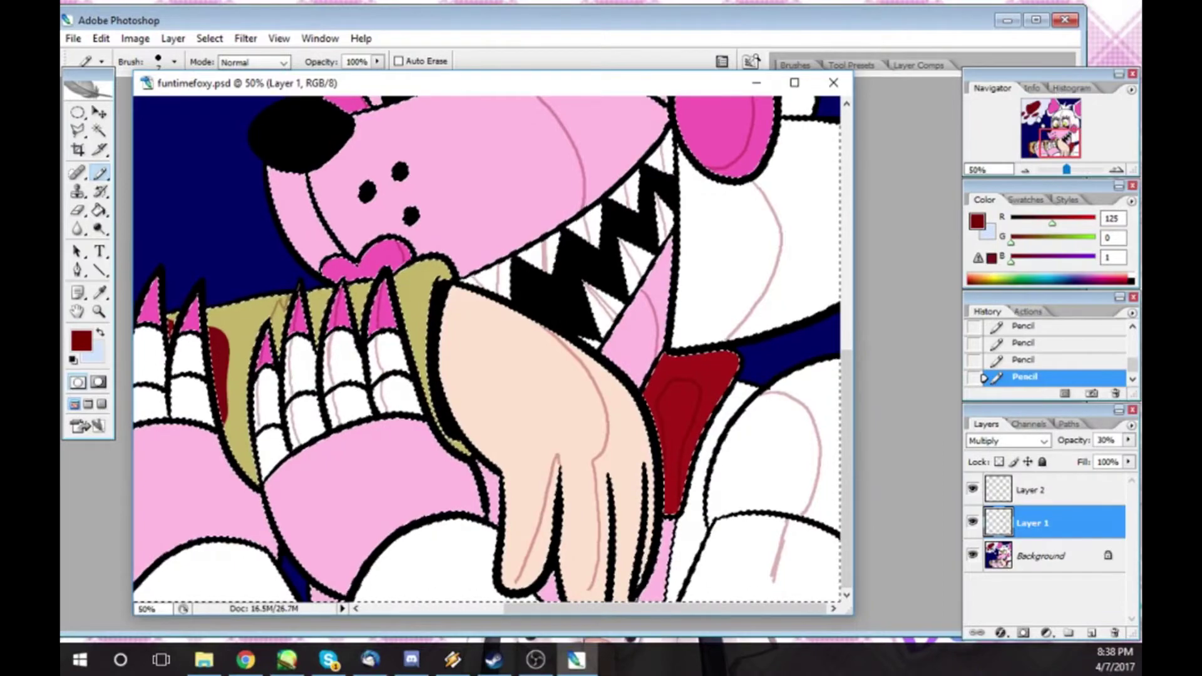
- Pencil shading lines on both paws' pink palms, fingers and claws, and on the roll and its drip
drag(275, 492, 338, 586)
key(z)
click(318, 490)
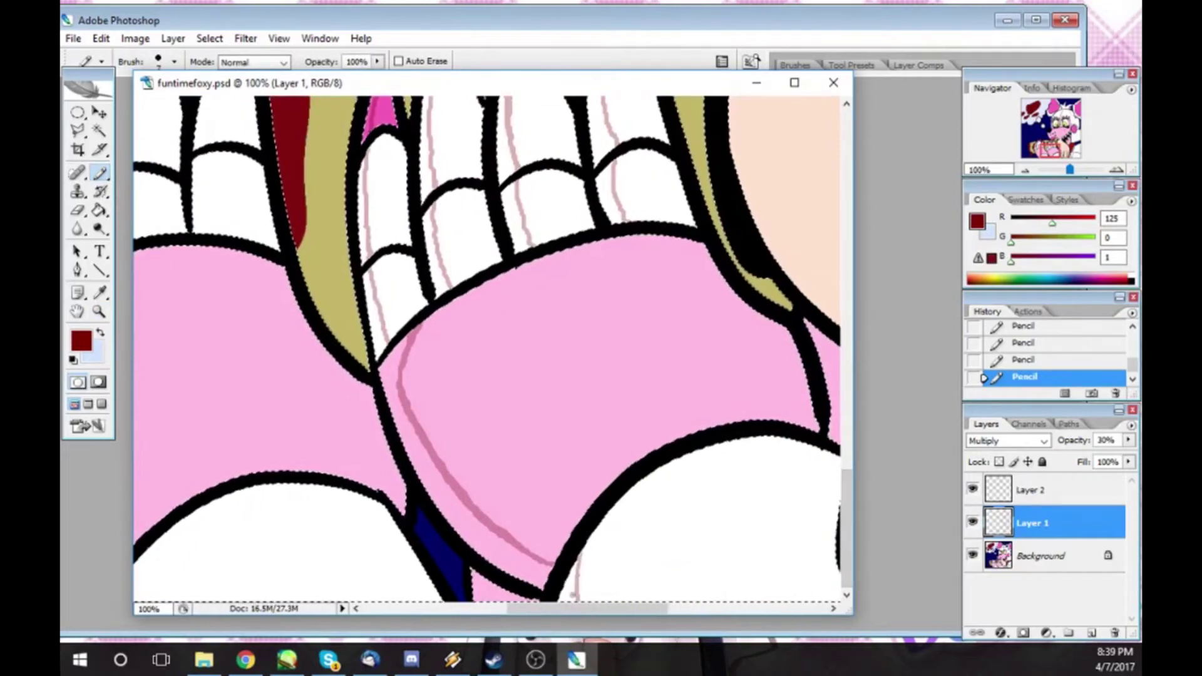
scroll(486, 348, left, 5)
scroll(486, 349, up, 5)
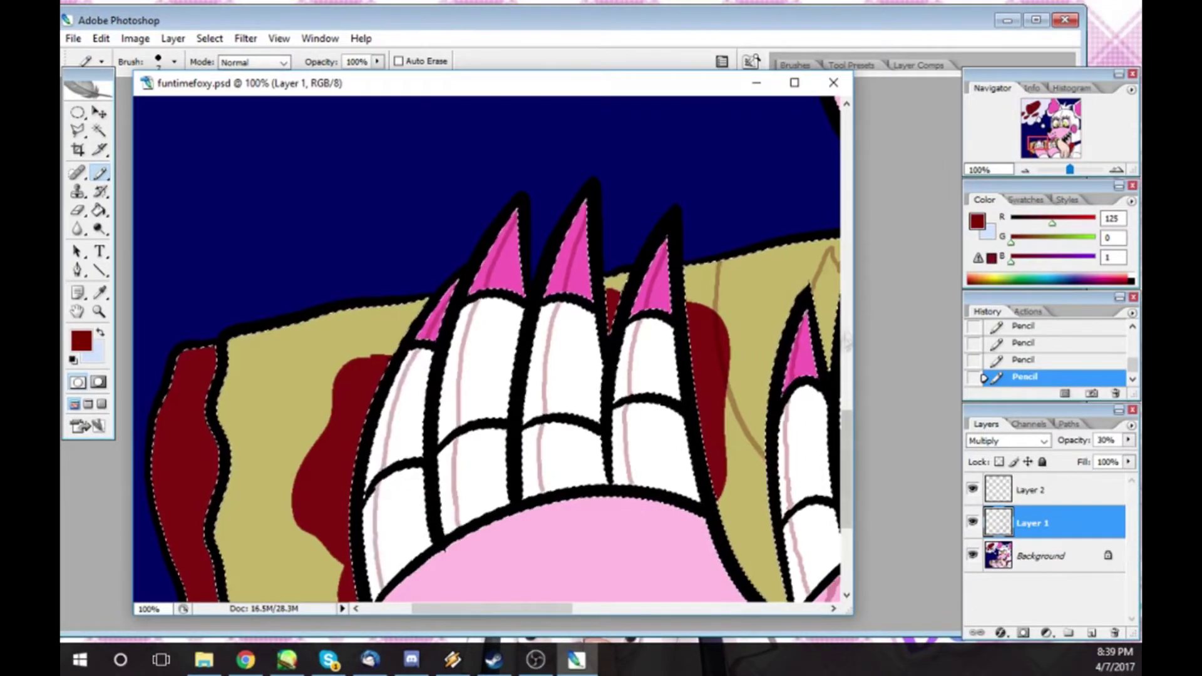
scroll(847, 339, down, 5)
scroll(692, 443, up, 5)
scroll(691, 444, down, 5)
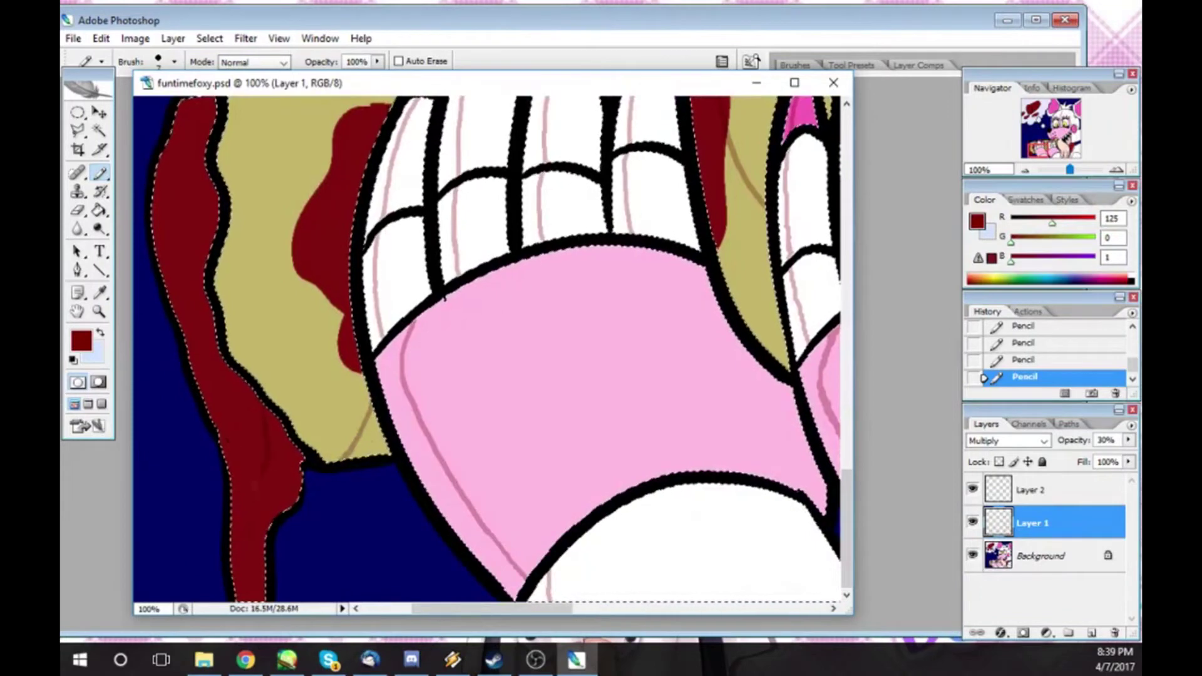
- Fill the shaded parts of the roll, its red drip and the first paw's fingers, claws and palm with dark red
key(g)
click(383, 431)
click(383, 431)
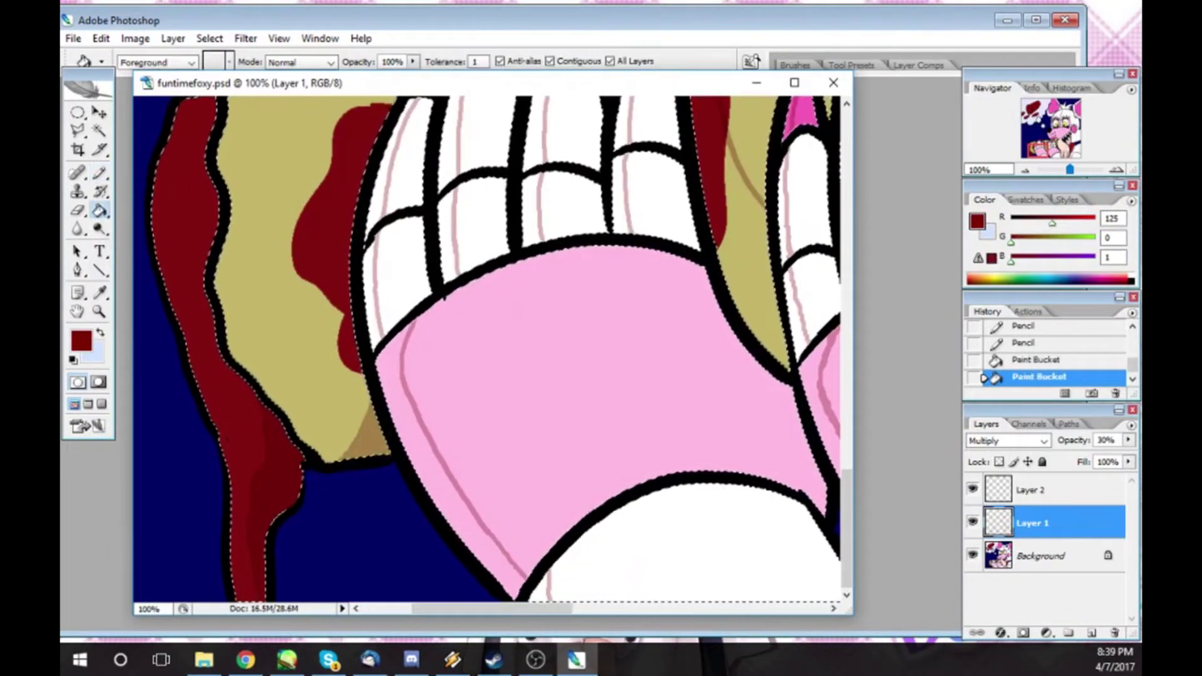
click(245, 659)
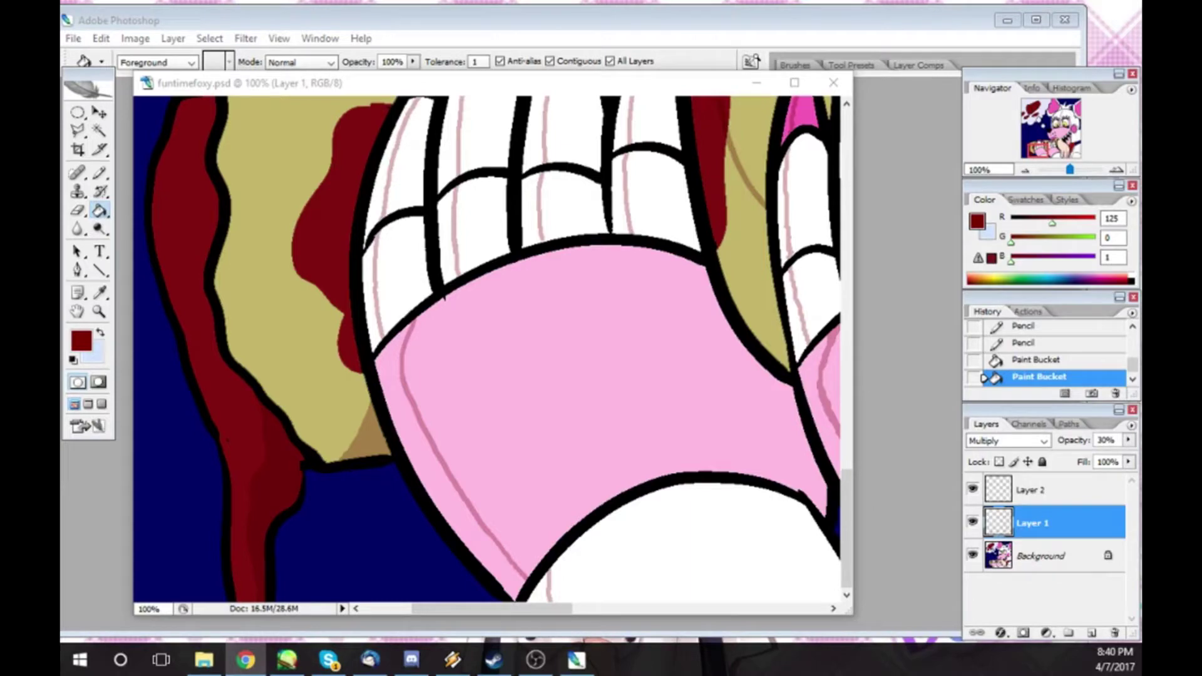
click(412, 273)
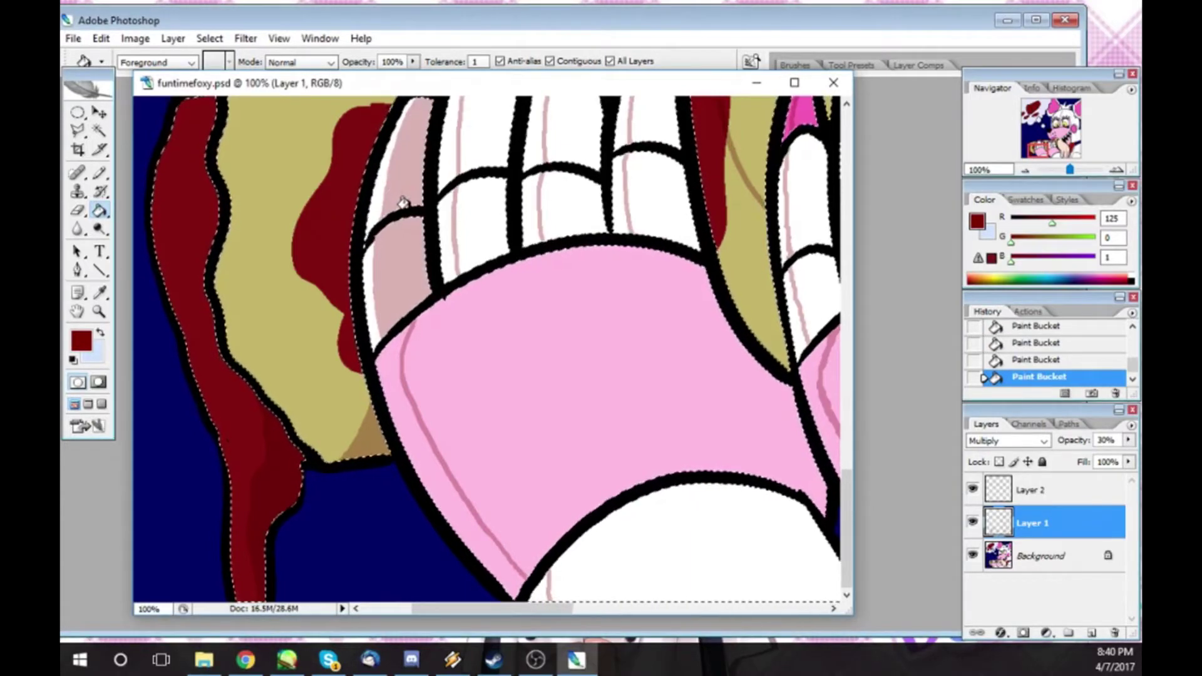
scroll(848, 487, up, 5)
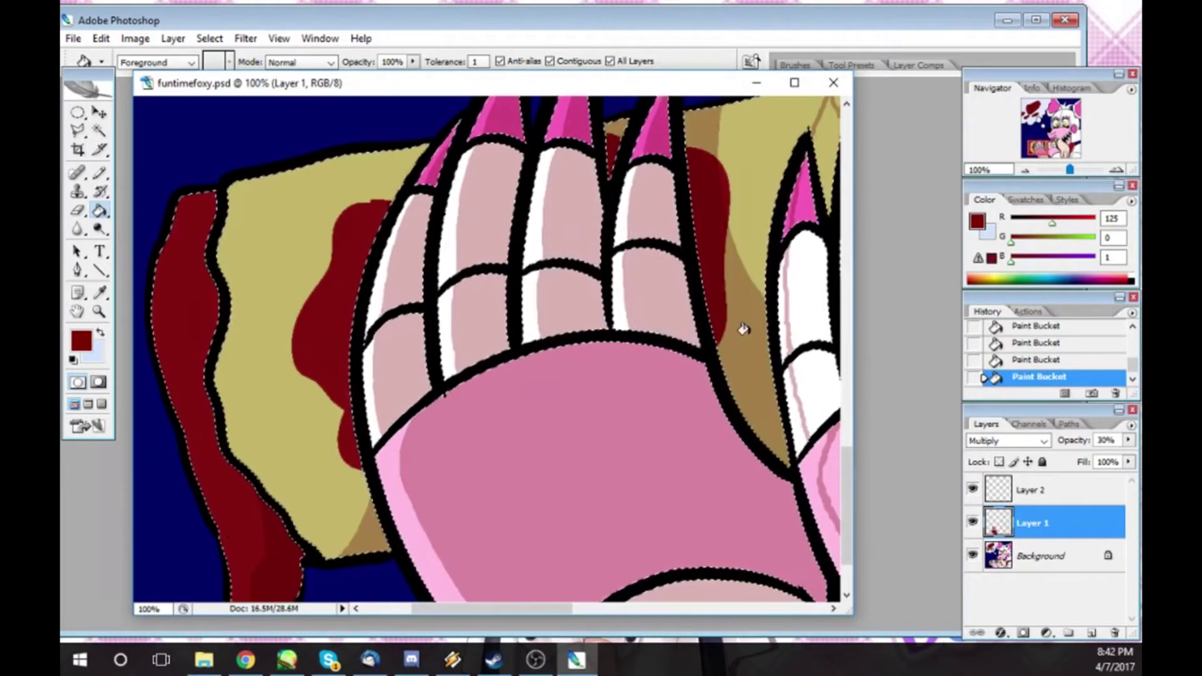
- Fill the shaded parts of the second paw, its forearm and the roll behind it with dark red
drag(744, 330, 355, 369)
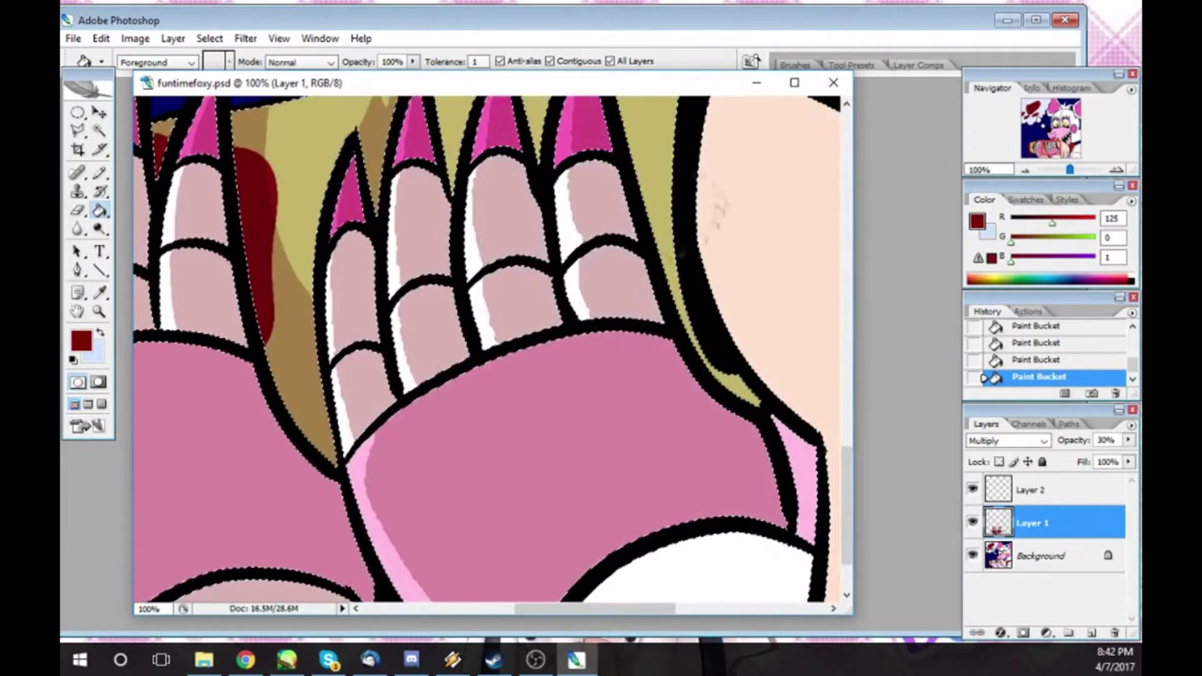
scroll(489, 351, up, 5)
scroll(488, 350, down, 6)
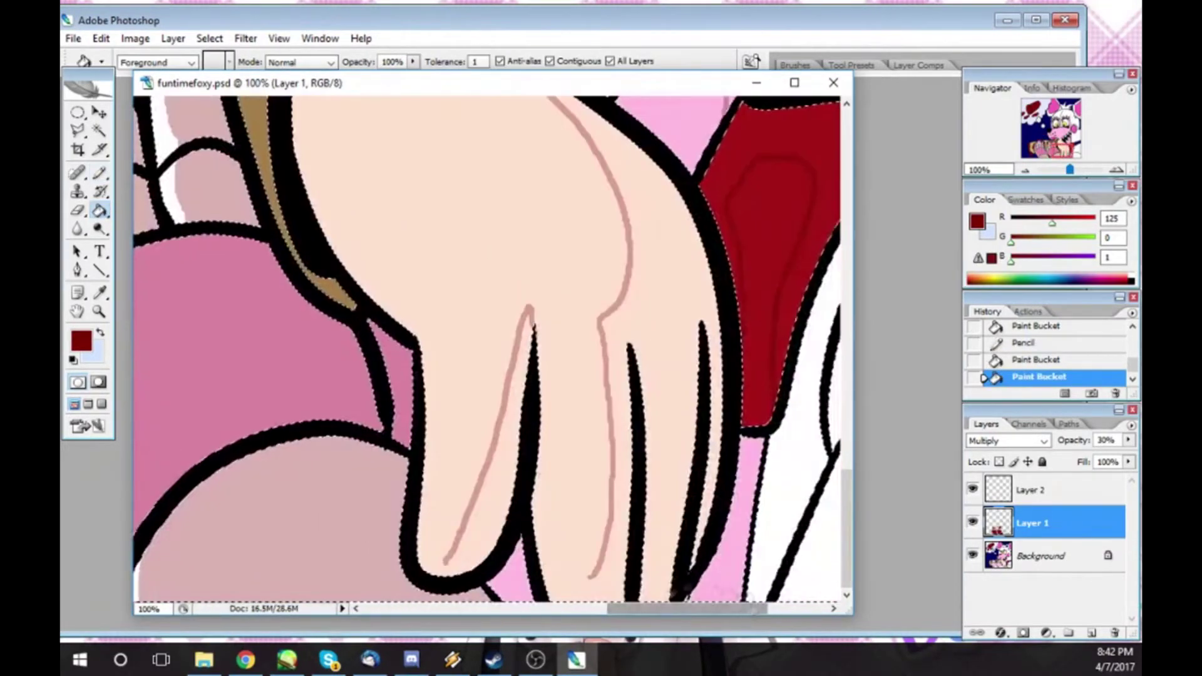
- Extend the shading lines to the fingertips of the hanging hand and fill the hand's and bow tie's shaded areas
key(b)
drag(445, 562, 432, 573)
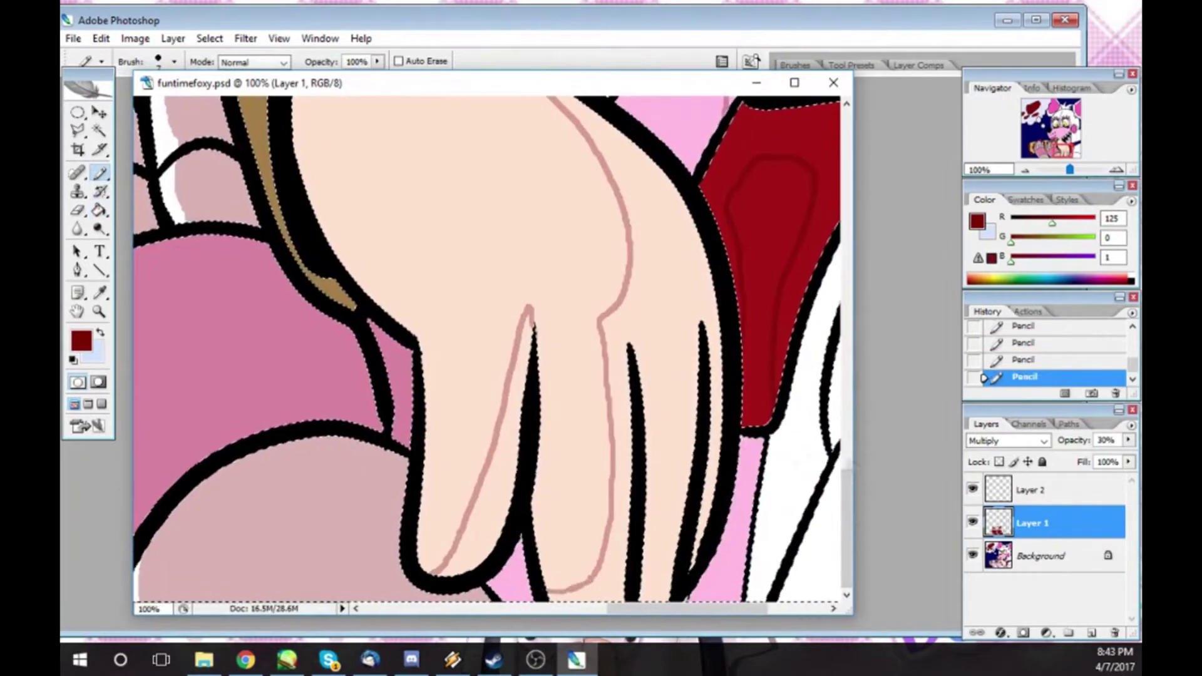
scroll(488, 351, up, 2)
key(g)
click(501, 501)
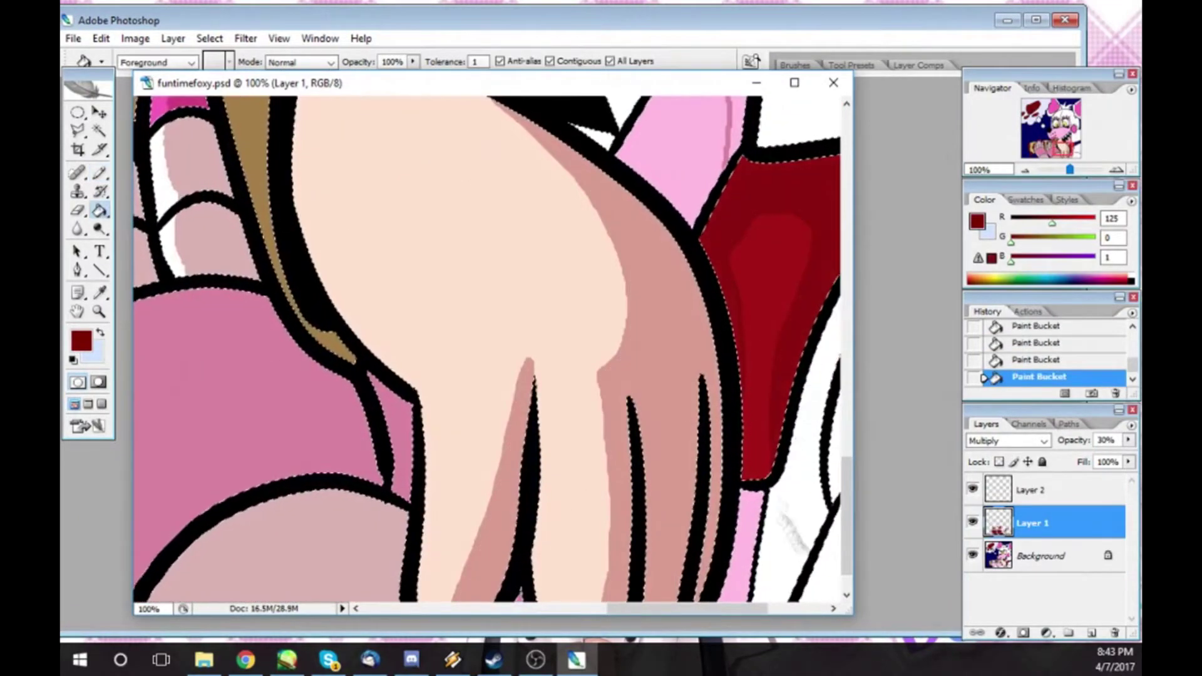
- Fill the shaded side of the shoulder and undo the last fill over the arm's unclosed shading line
scroll(488, 351, right, 4)
key(ctrl+z)
key(b)
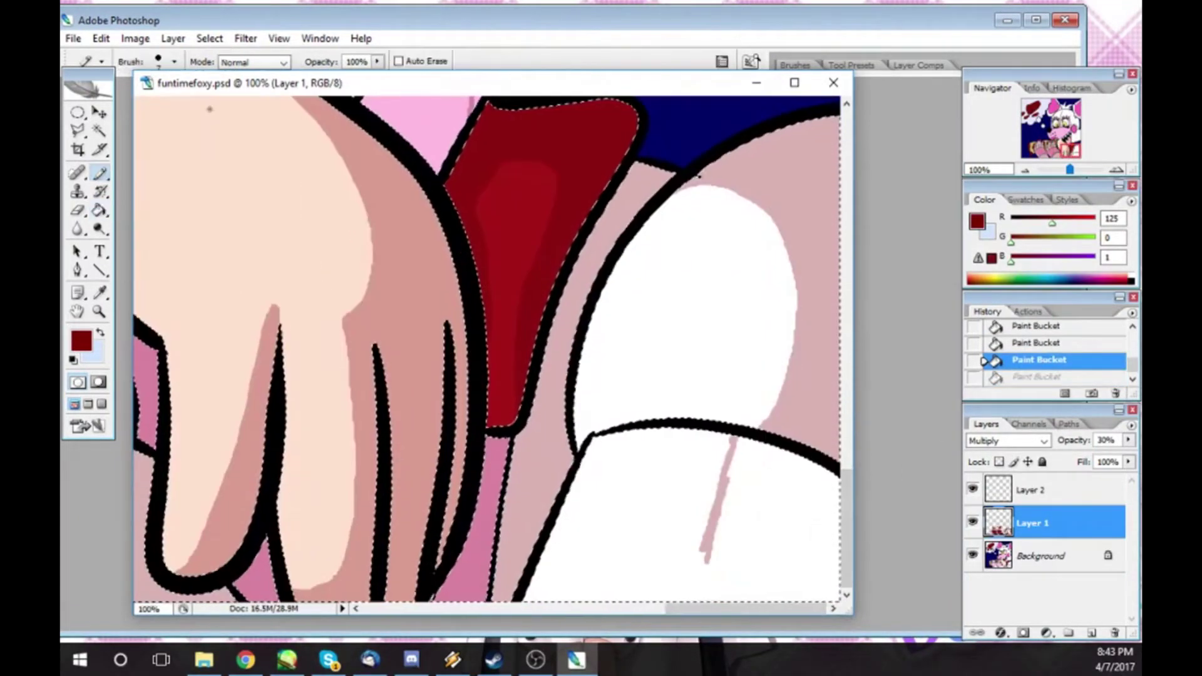
key(g)
- Fill the shaded parts of the white cheek, the pink neck and the teeth with dark red
scroll(751, 516, up, 8)
click(376, 394)
click(414, 188)
key(b)
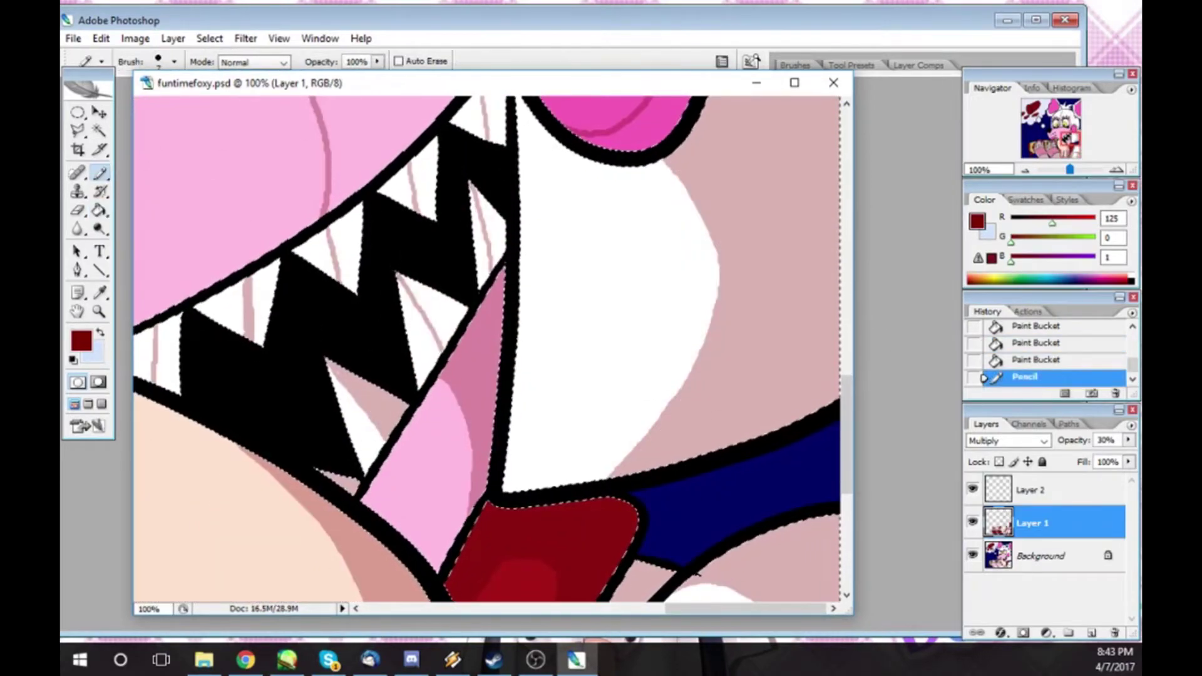
key(g)
click(490, 123)
scroll(576, 460, left, 5)
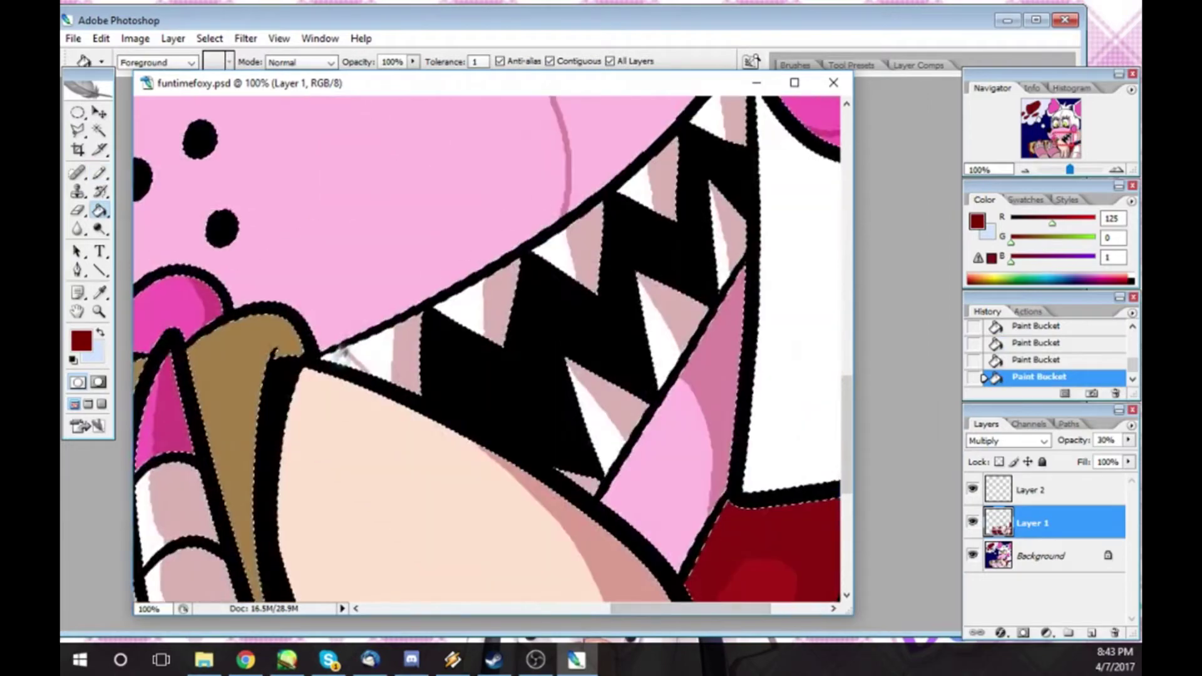
- Fill the shaded parts of the snout, the round cheek pad and the side of the head with dark red
key(ctrl+minus)
key(ctrl+minus)
scroll(487, 349, up, 5)
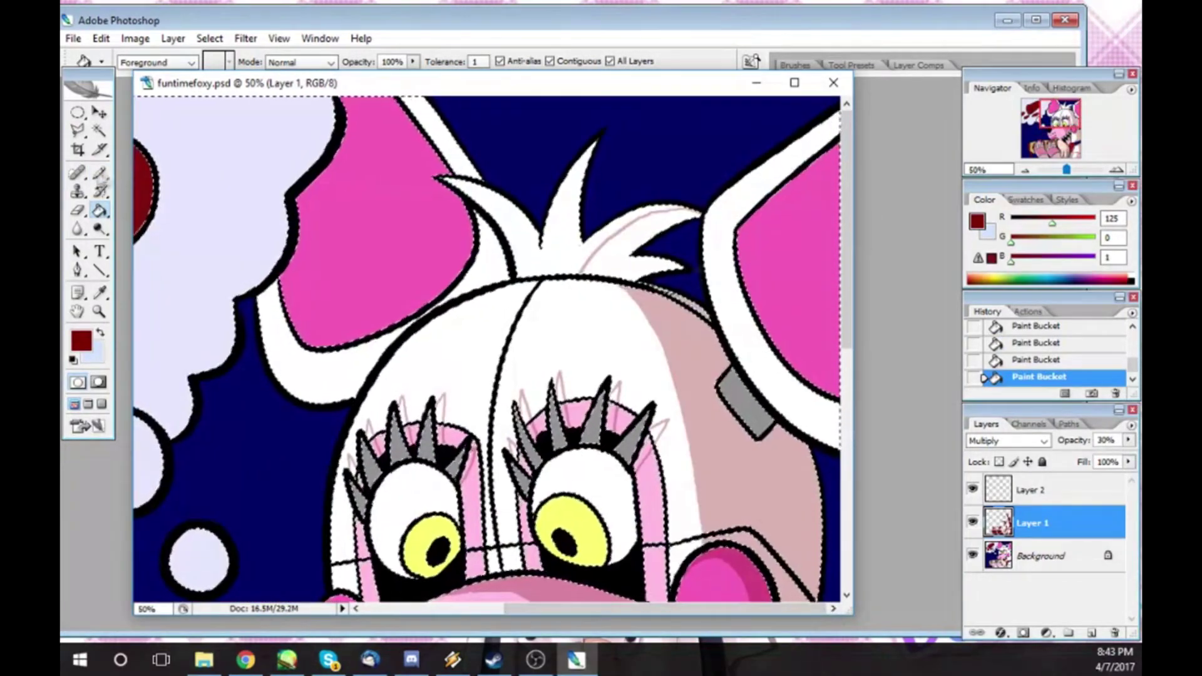
- Shade the grey connector beside the ear with dark red and pencil shading lines on that ear
key(b)
key(g)
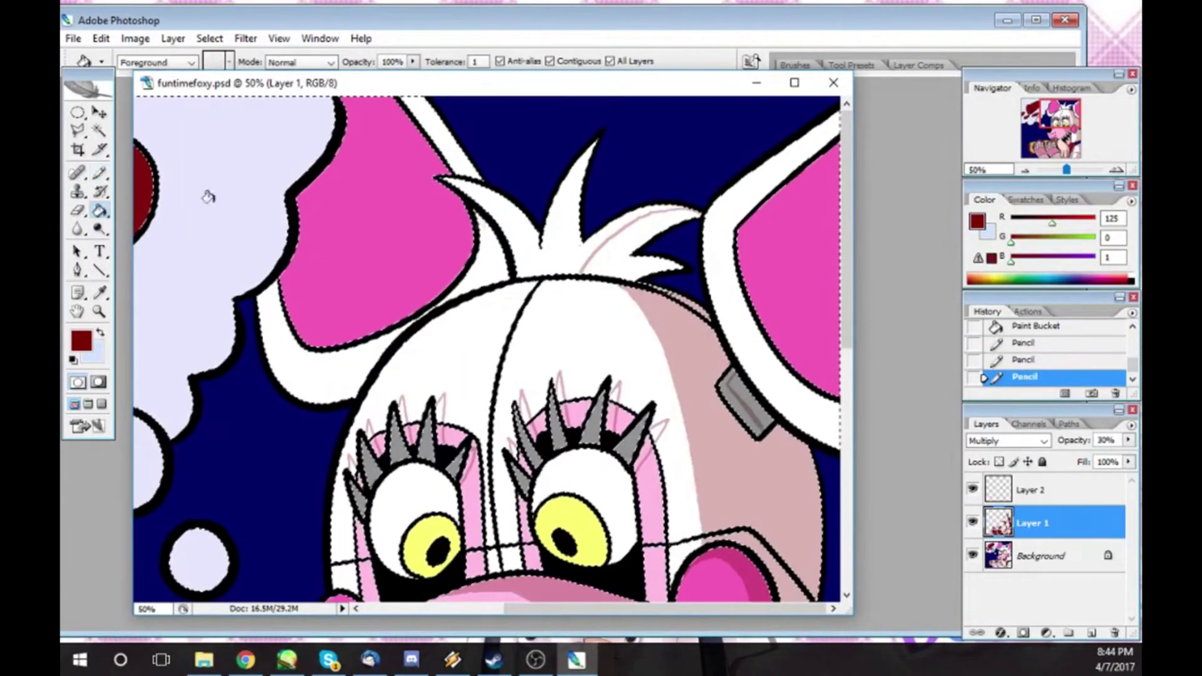
key(b)
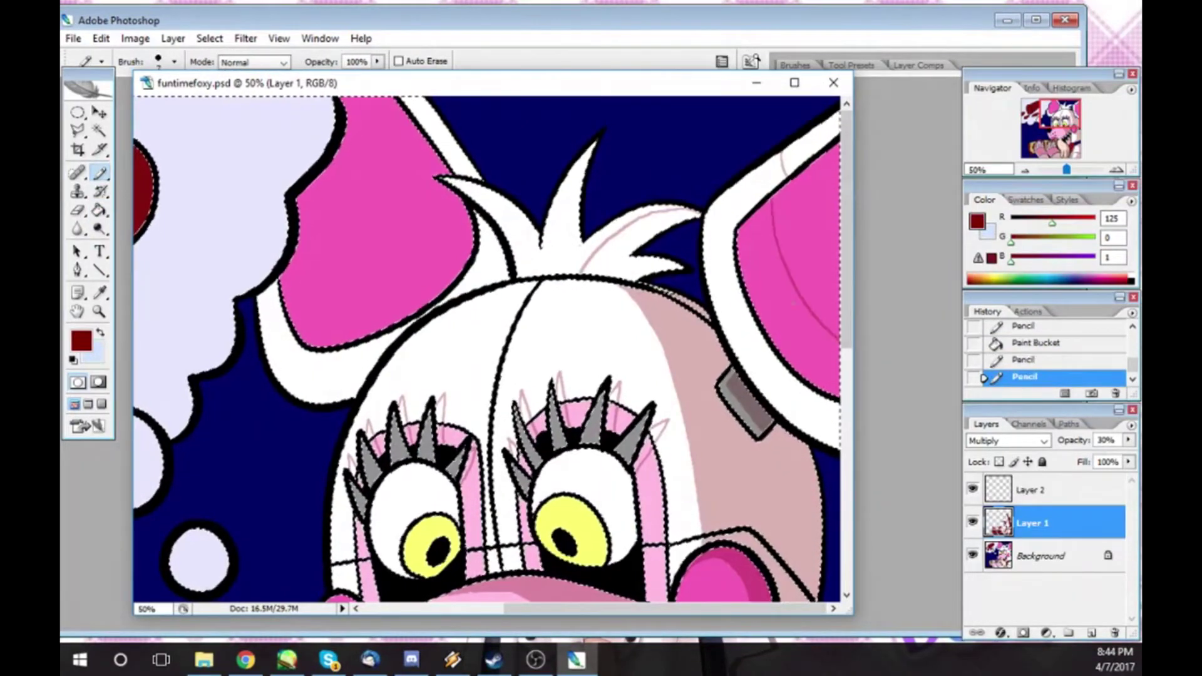
- Fill the shaded parts of the pink inner ear and white rim on the ear beside the grey connector
key(g)
click(808, 250)
click(815, 141)
key(b)
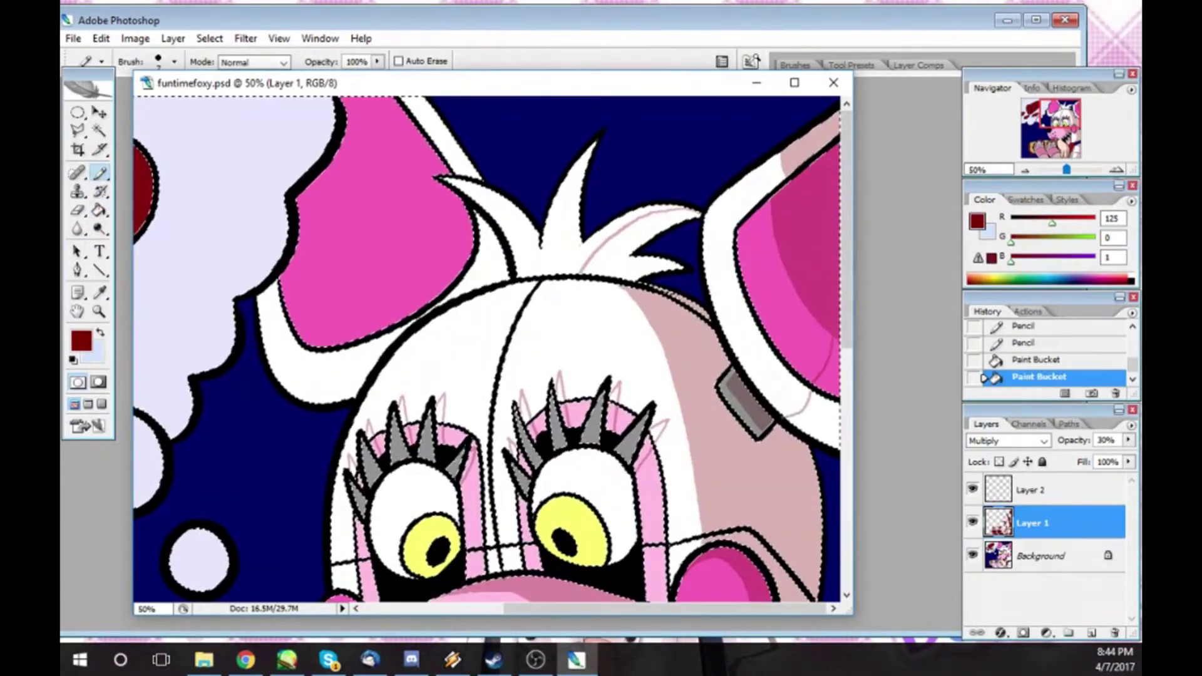
key(g)
click(476, 470)
key(b)
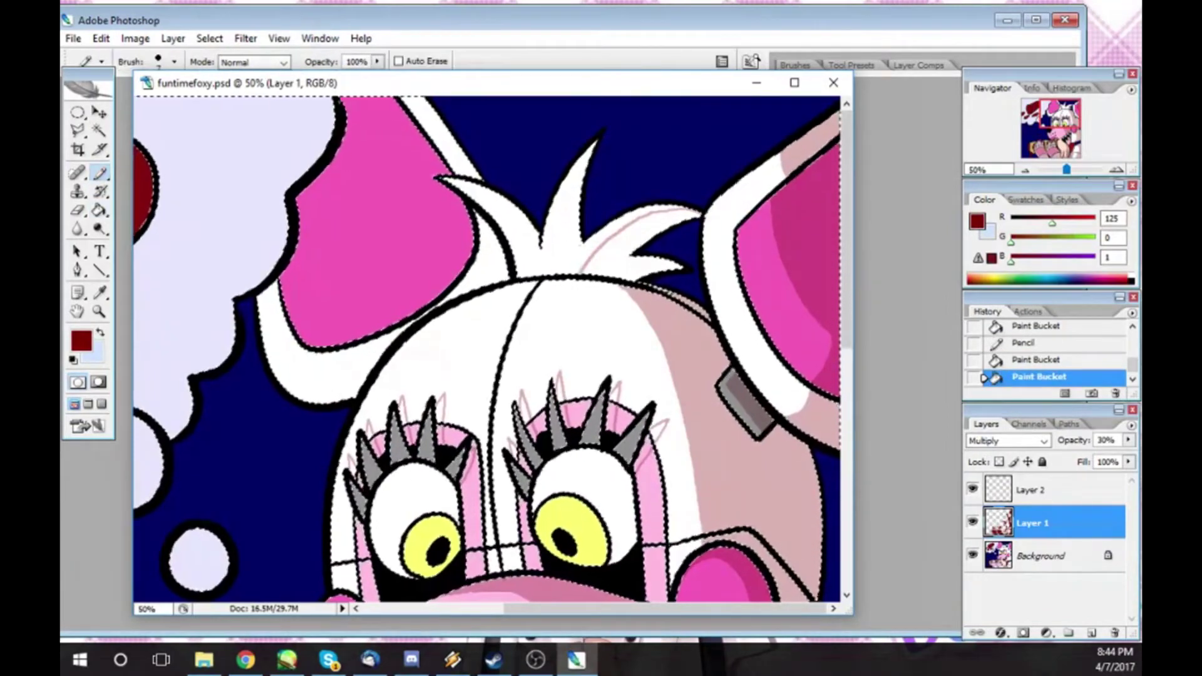
- Shade the ear behind the thought bubble with dark red and fill the eyelash shadows around both eyes
drag(366, 270, 358, 321)
key(g)
click(351, 385)
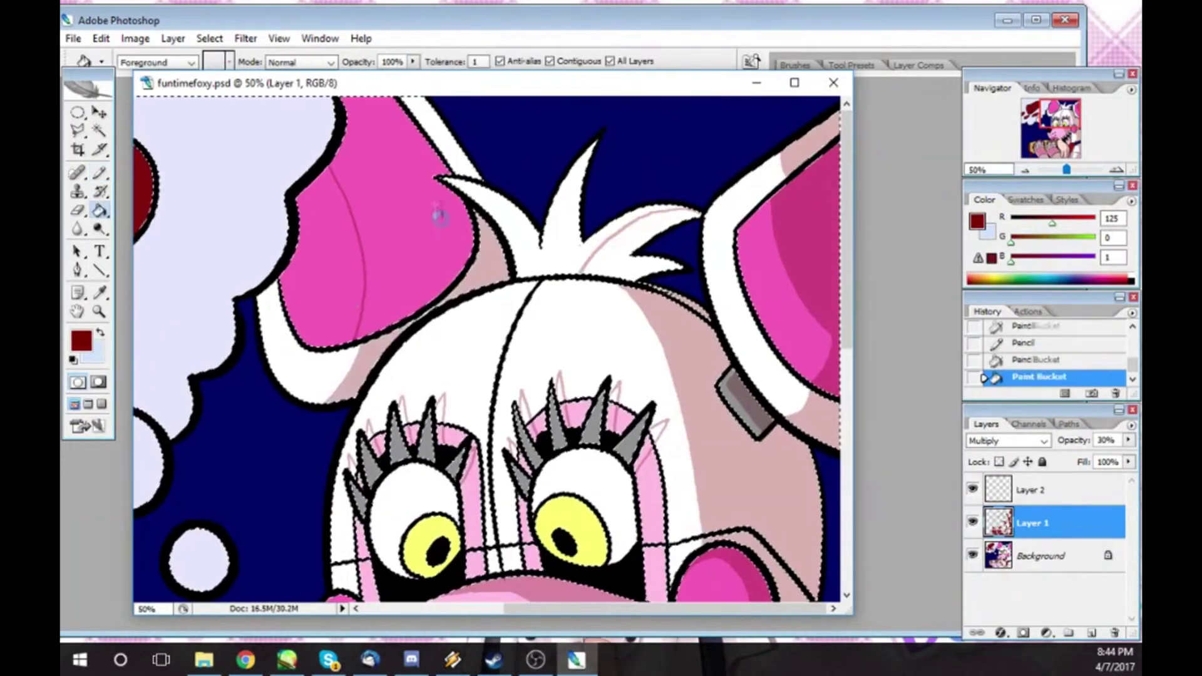
click(408, 263)
click(455, 162)
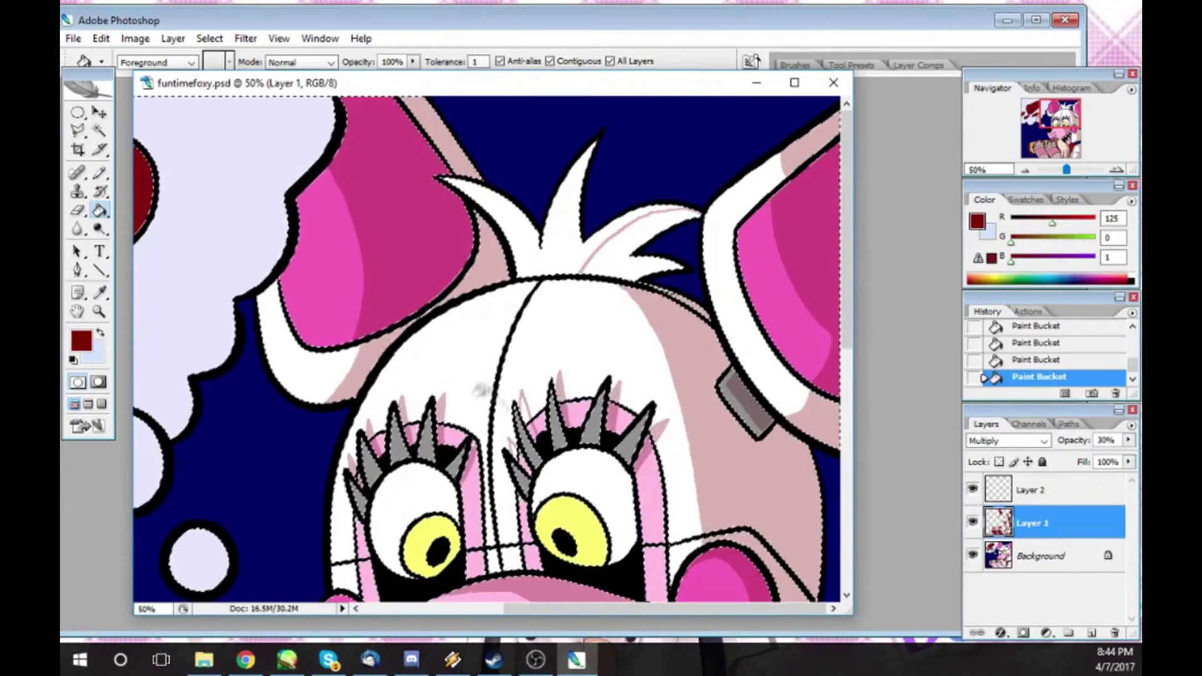
- Pencil dark red shading lines across the white and yellow iris of the eye nearer the grey connector
key(z)
click(556, 451)
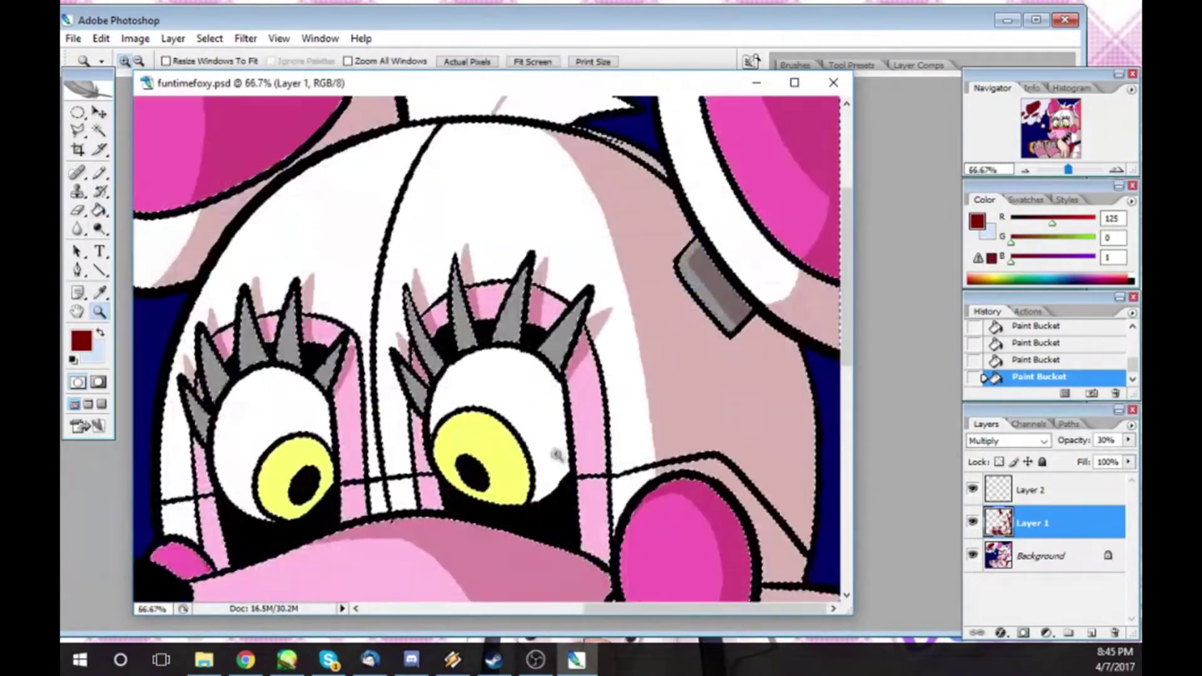
click(556, 451)
key(b)
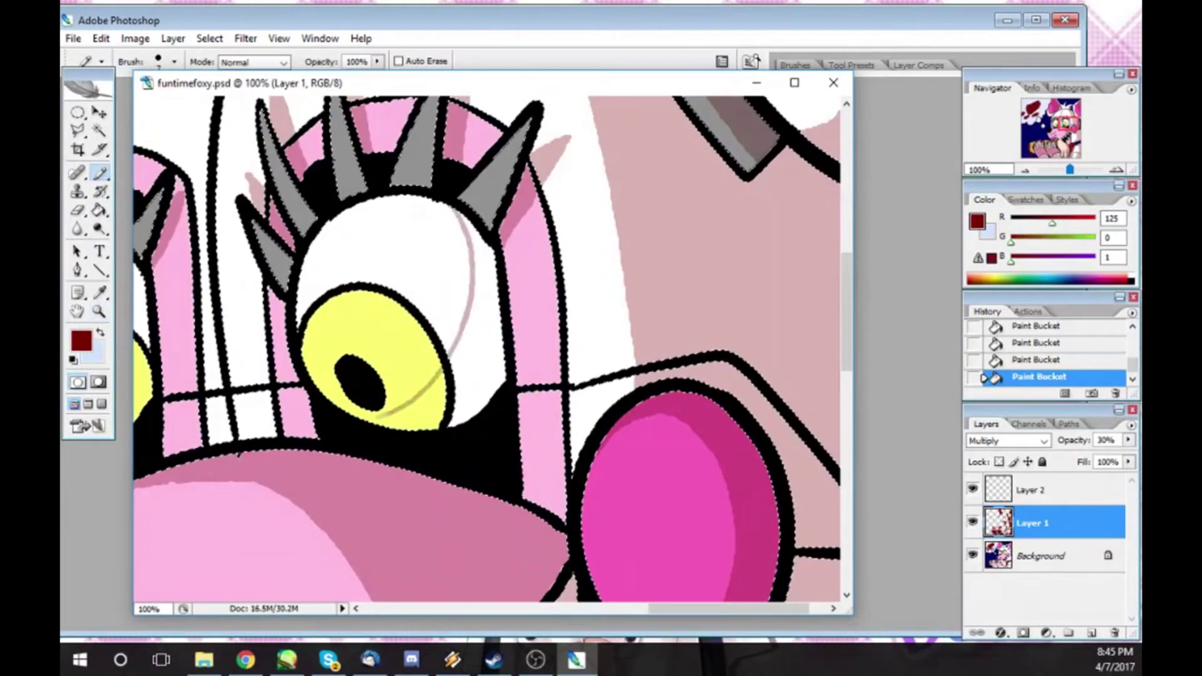
drag(466, 226, 454, 338)
drag(376, 413, 441, 382)
- Fill that eye's shaded areas and add dark red shading to its grey eyelashes
scroll(847, 366, up, 3)
key(g)
click(611, 122)
click(602, 106)
click(601, 108)
key(b)
drag(598, 107, 611, 112)
click(583, 100)
click(592, 106)
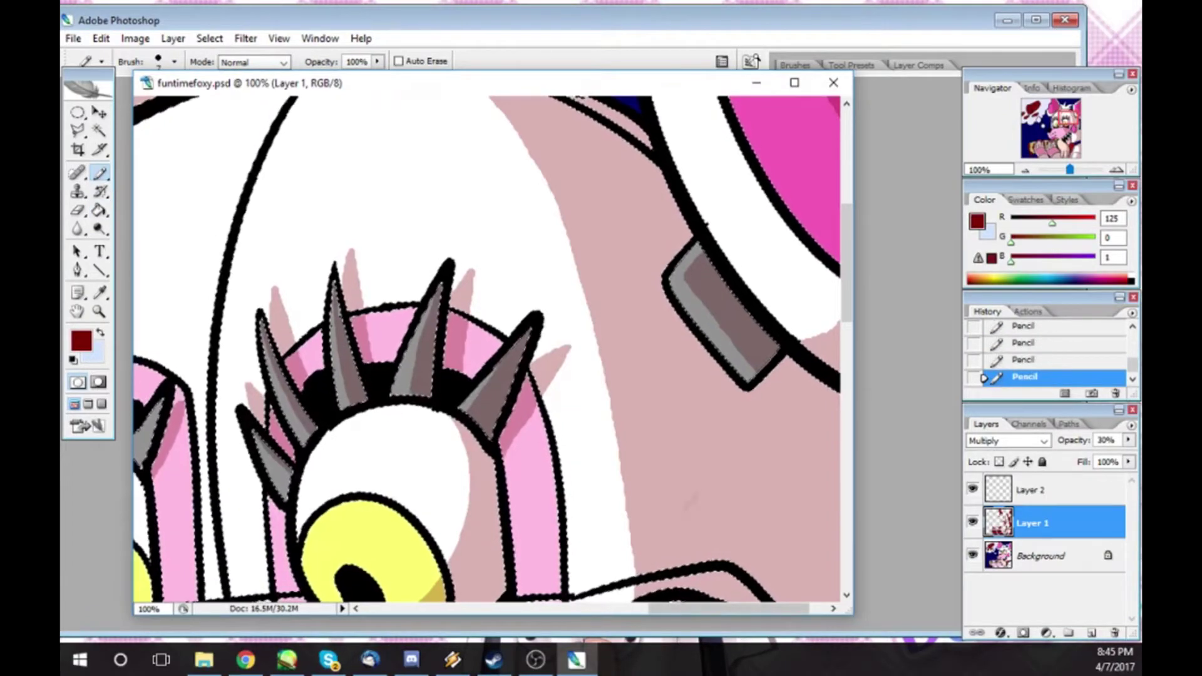
- Shade the white and yellow iris of the other eye with a dark red line and fills
scroll(589, 106, left, 6)
scroll(600, 425, down, 4)
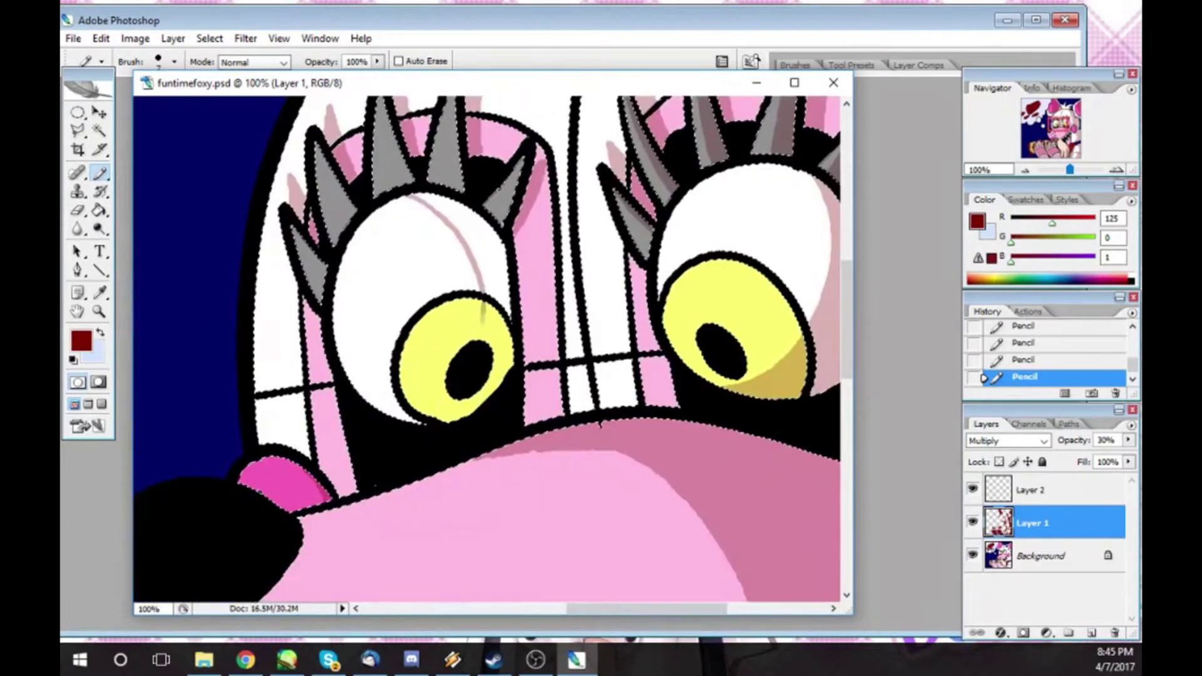
key(g)
click(486, 251)
click(498, 329)
- Pencil shading lines on that eye's grey eyelashes and fill their shaded sides with dark red
scroll(318, 127, up, 4)
key(b)
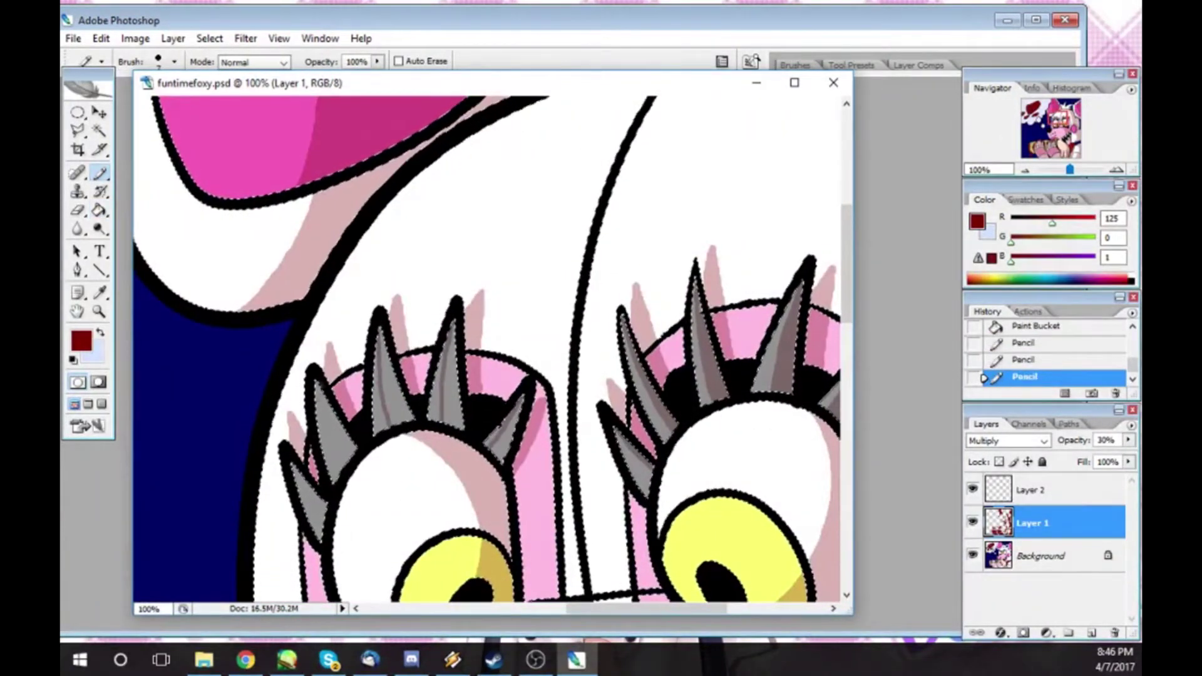
key(g)
click(701, 325)
click(504, 449)
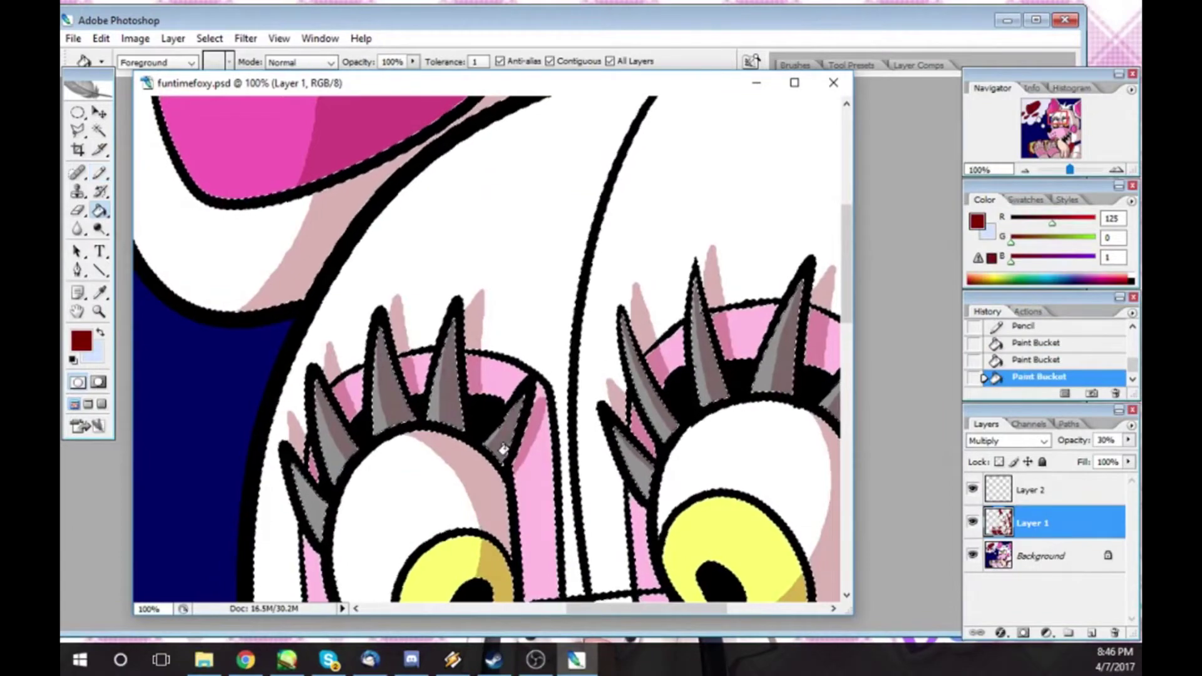
key(x)
key(b)
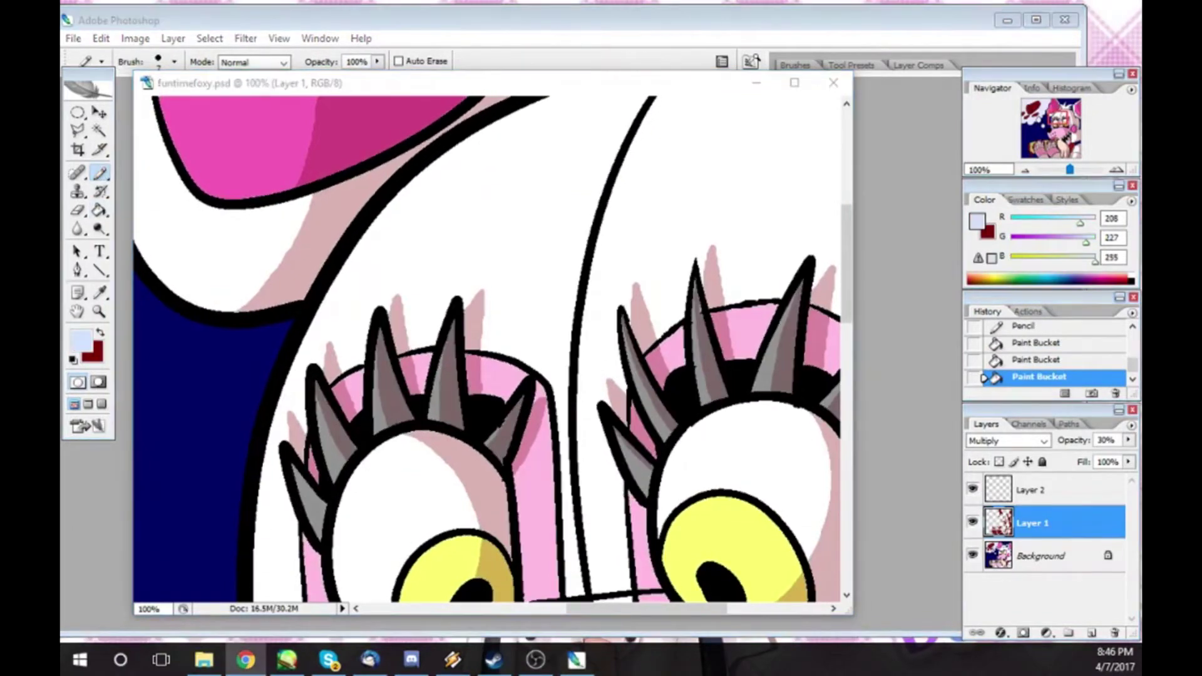
click(579, 507)
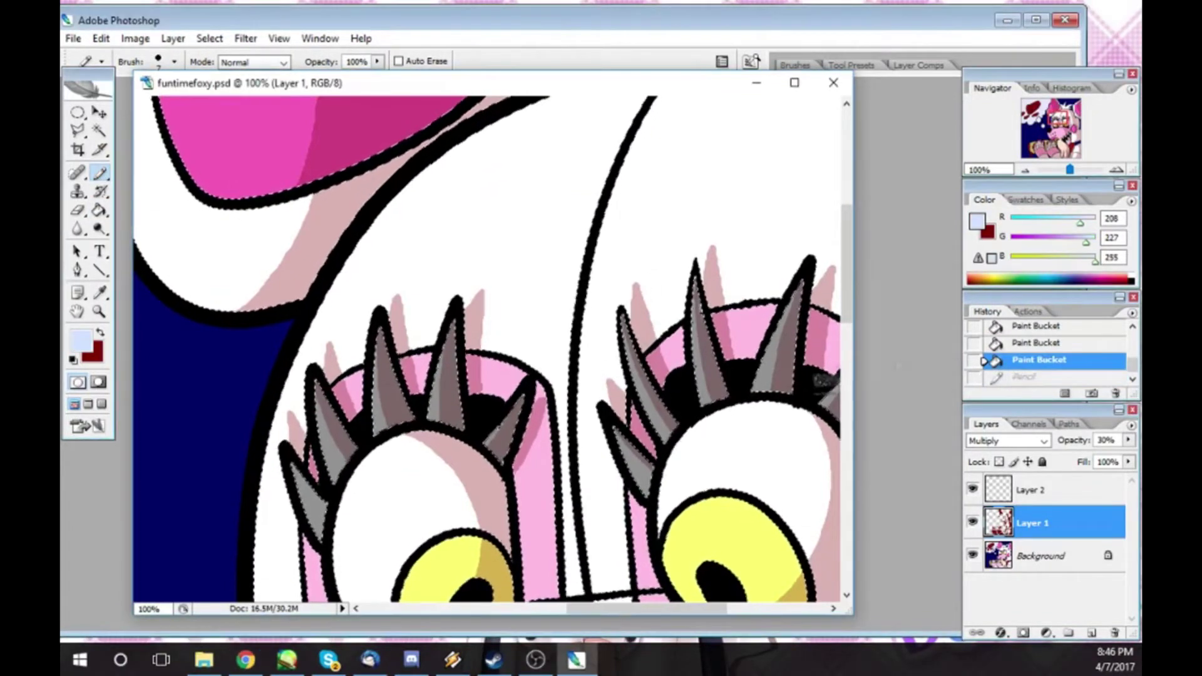
key(x)
- Shade the side of the sausage log in the thought bubble with dark red and undo the last fill
key(ctrl+minus)
key(ctrl+minus)
key(ctrl+minus)
key(ctrl+minus)
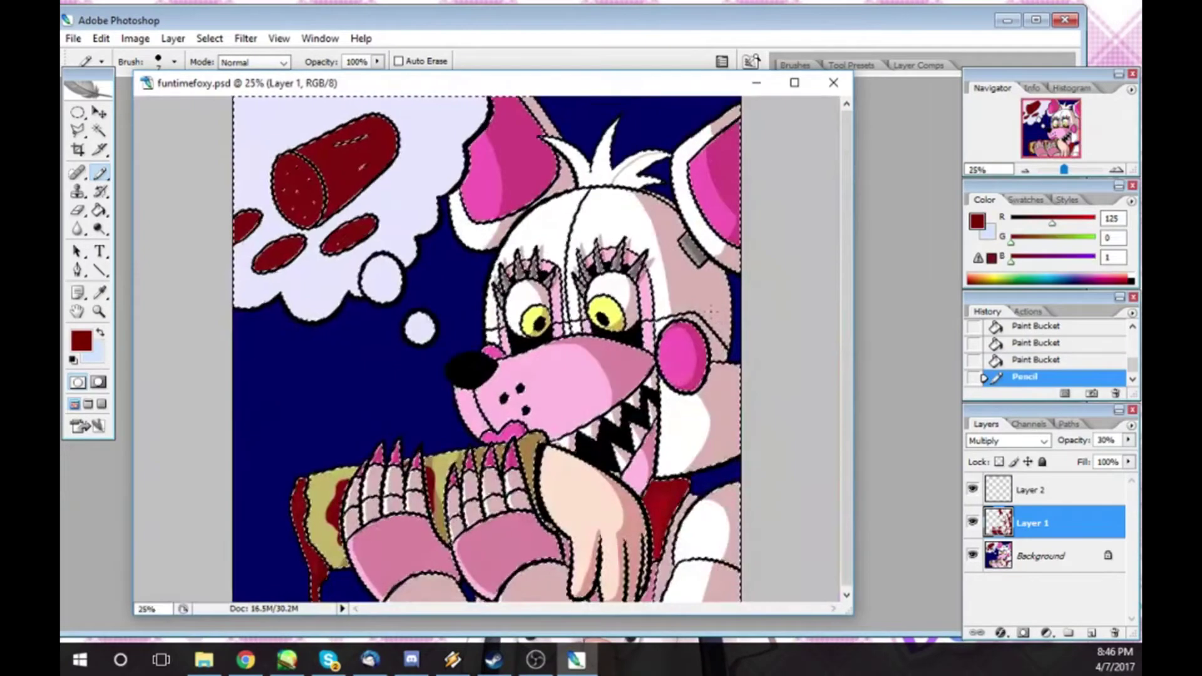
key(ctrl+plus)
key(ctrl+plus)
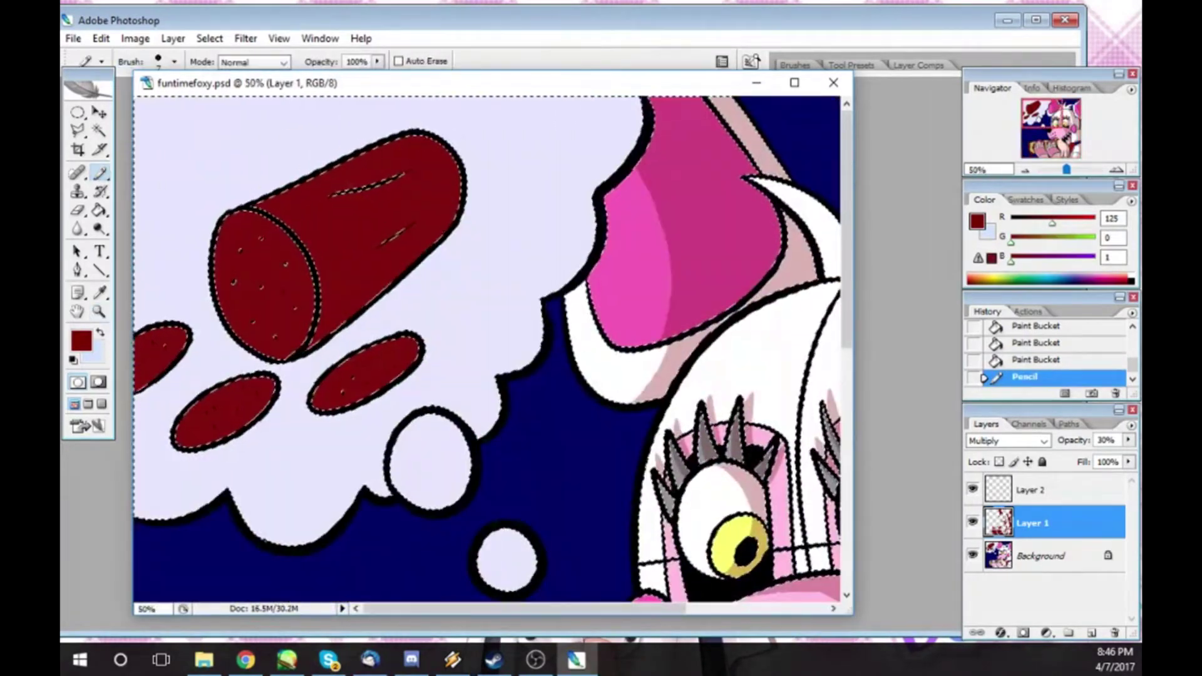
key(g)
click(443, 209)
key(b)
key(g)
click(161, 518)
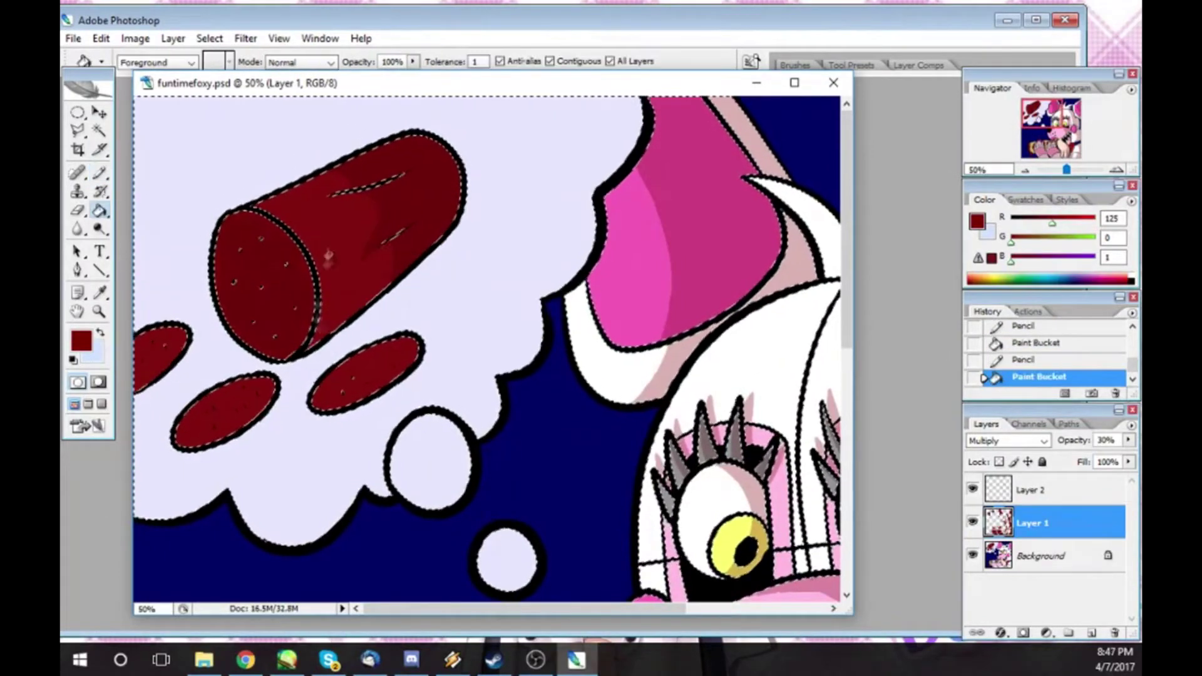
click(100, 38)
click(125, 52)
click(1037, 22)
- Outline and fill dark red shading on the sausage's cut end and on the loose slices
key(b)
click(174, 433)
key(g)
click(250, 276)
key(b)
click(174, 437)
key(g)
click(188, 426)
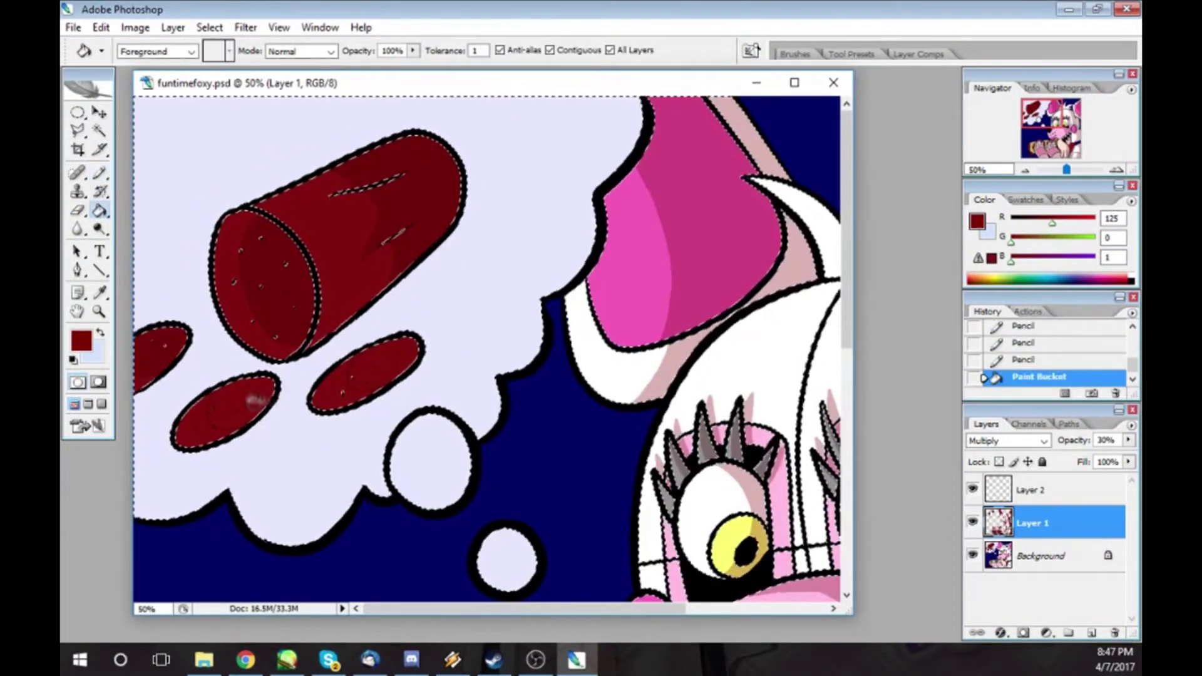
click(332, 392)
click(194, 432)
- Draw a shading line across the large thought cloud and fill its lower part with dark red
key(b)
click(174, 439)
click(175, 445)
key(g)
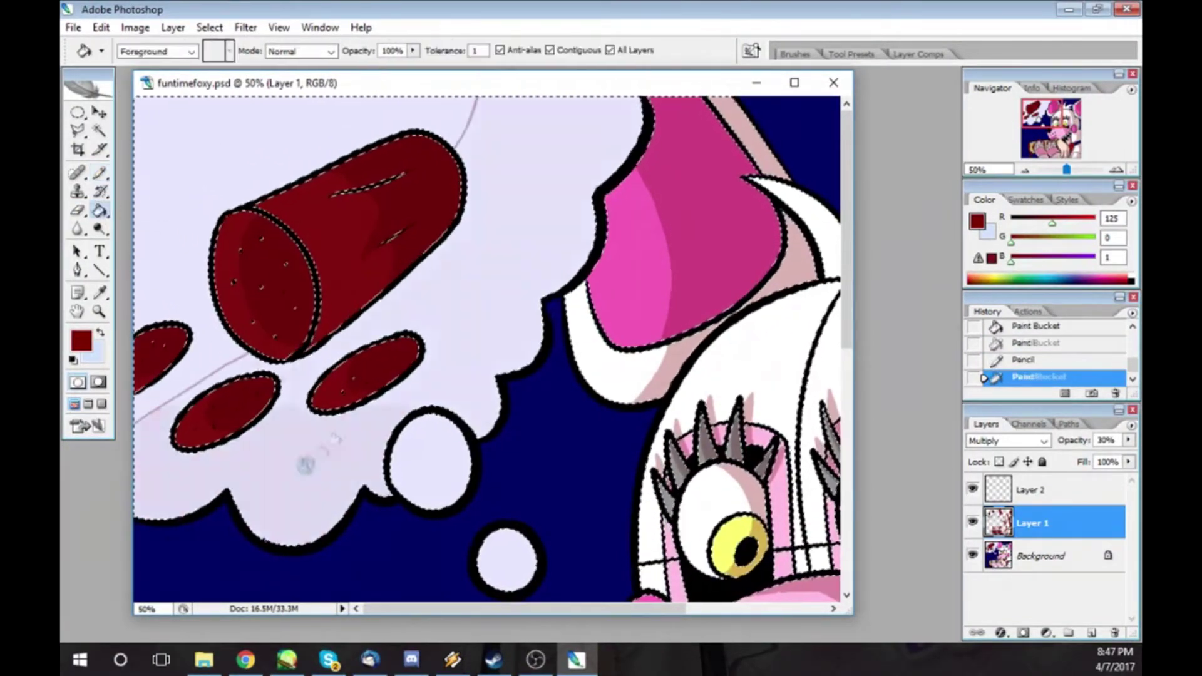
click(157, 464)
- Outline and fill dark red shading on the two small round thought bubbles
key(b)
drag(401, 441, 438, 504)
key(g)
scroll(488, 350, down, 5)
key(b)
key(g)
click(487, 342)
scroll(489, 351, up, 5)
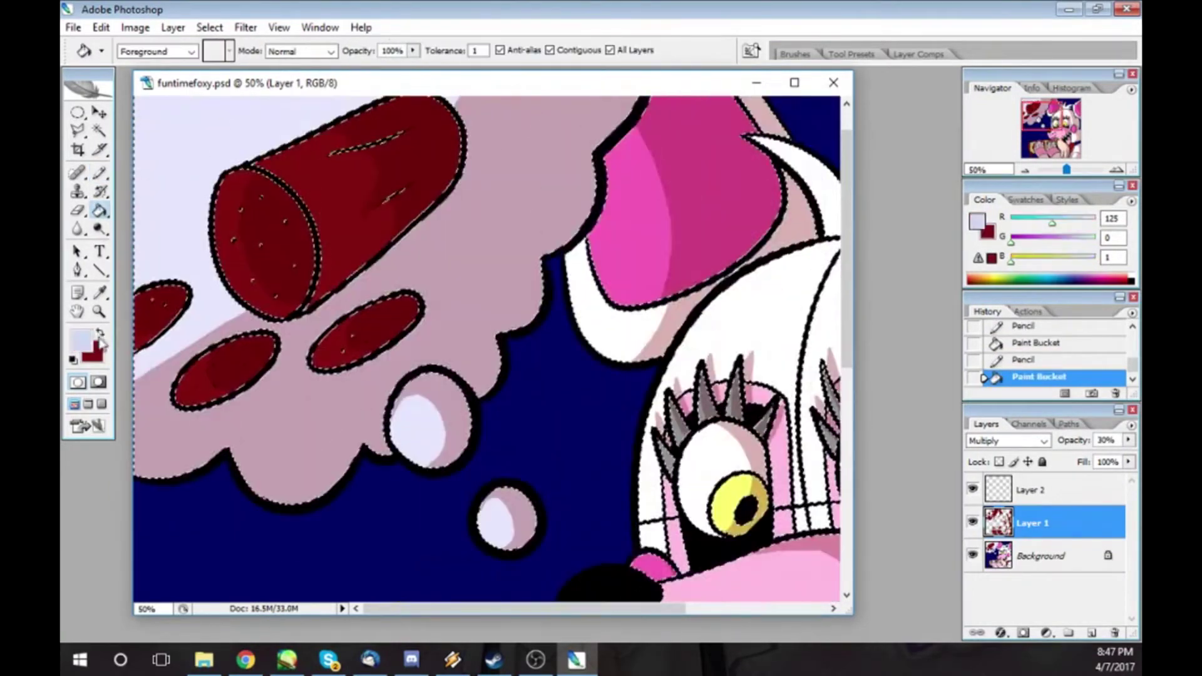
- On the Background layer, pencil yellow (RGB 240, 255, 0) specks onto the sausage's cut end and slices
click(82, 341)
click(771, 152)
click(1039, 556)
key(b)
click(286, 502)
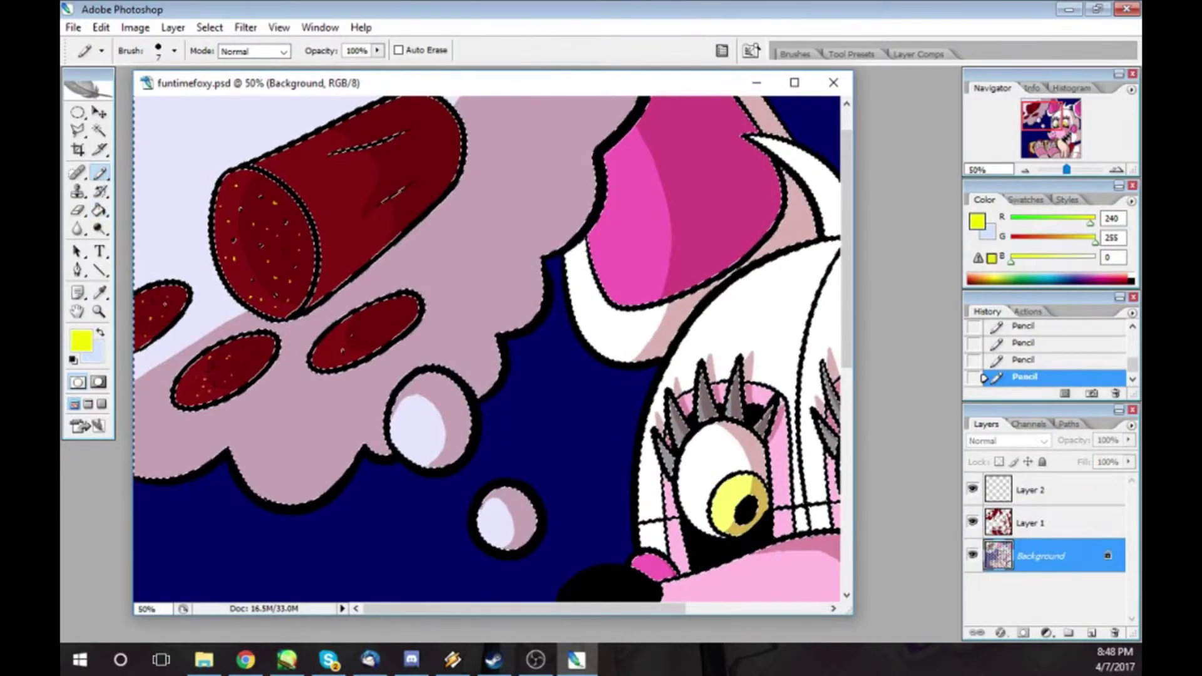
- Change the foreground colour to white and add white specks to the sausage's cut end and slices
click(82, 342)
click(411, 178)
click(771, 152)
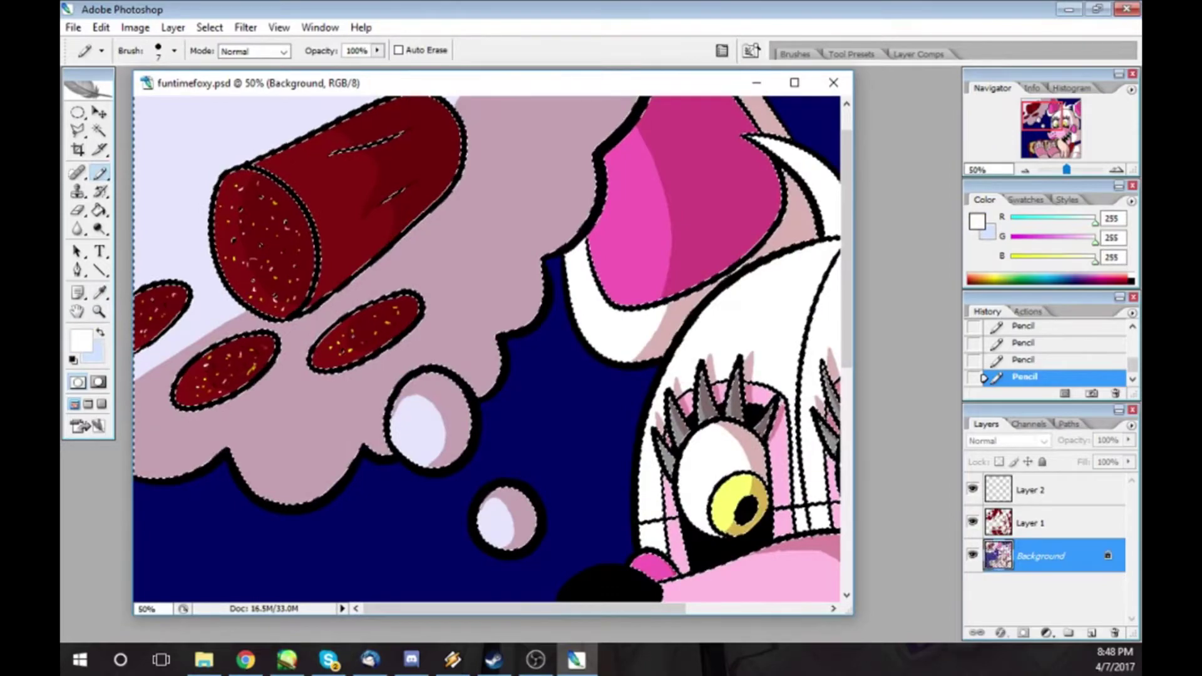
- Raise Layer 1 to 100% opacity and sample its dark red as the foreground colour
scroll(486, 350, right, 10)
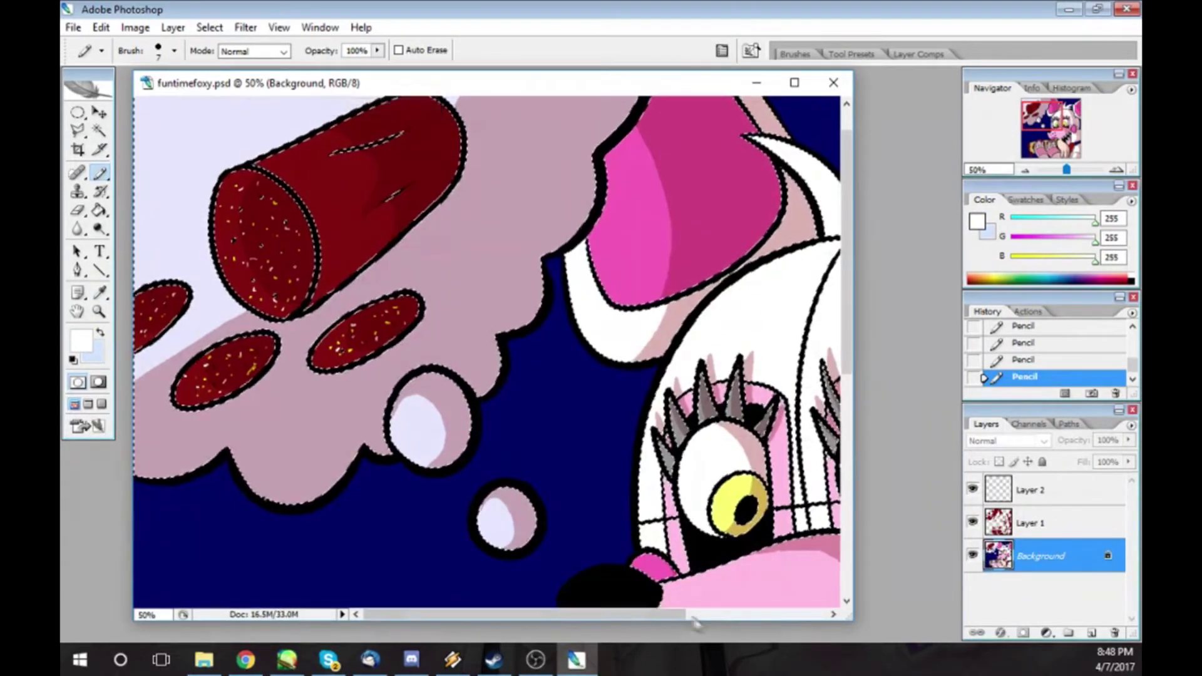
alt+click(139, 445)
click(1039, 490)
click(1040, 523)
key(i)
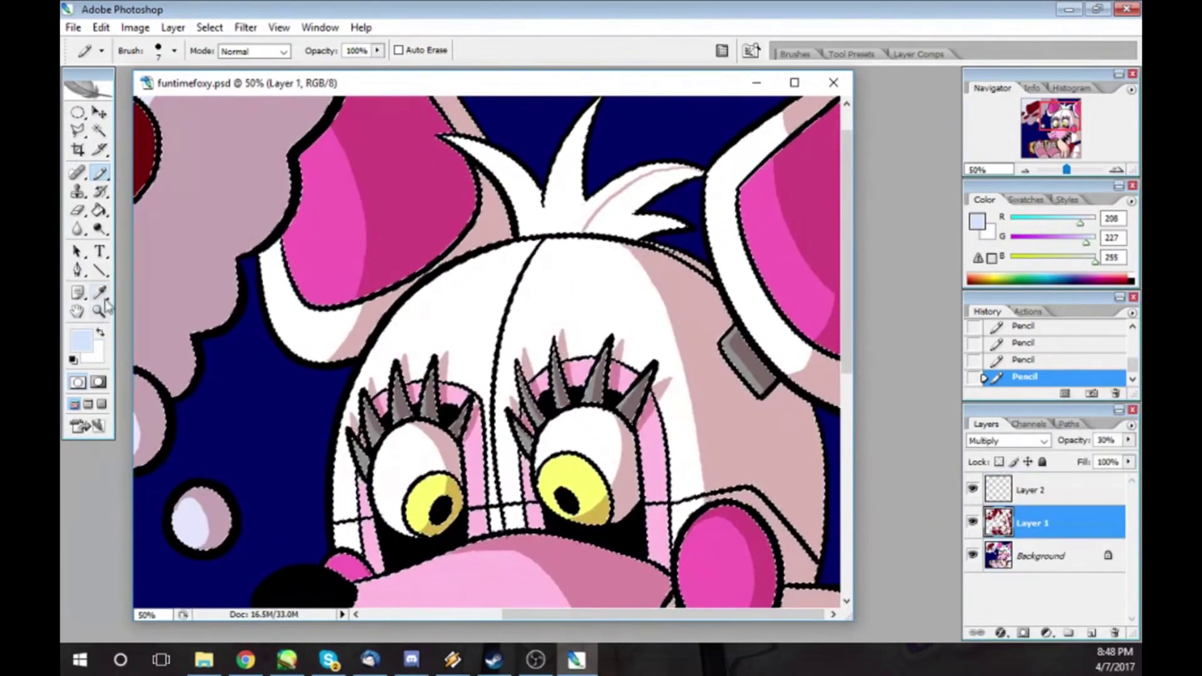
key(0)
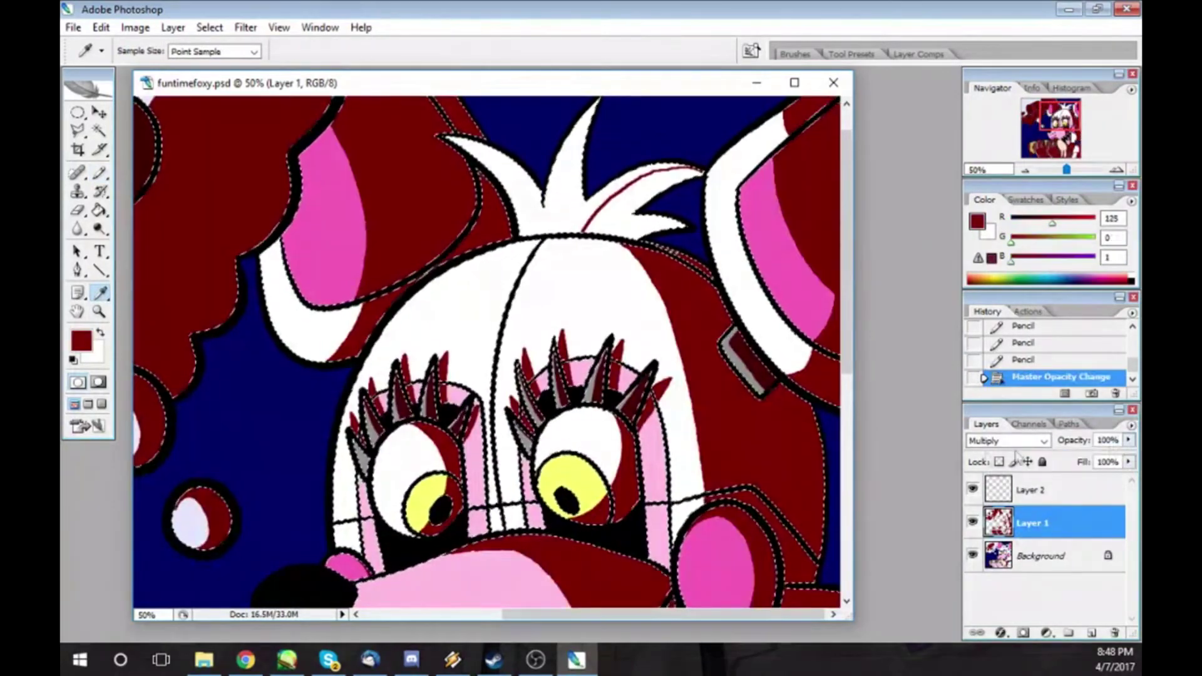
- Return Layer 1 to 30% opacity and fill the shaded part of the hair tuft with dark red
click(1128, 441)
drag(1128, 456, 1070, 480)
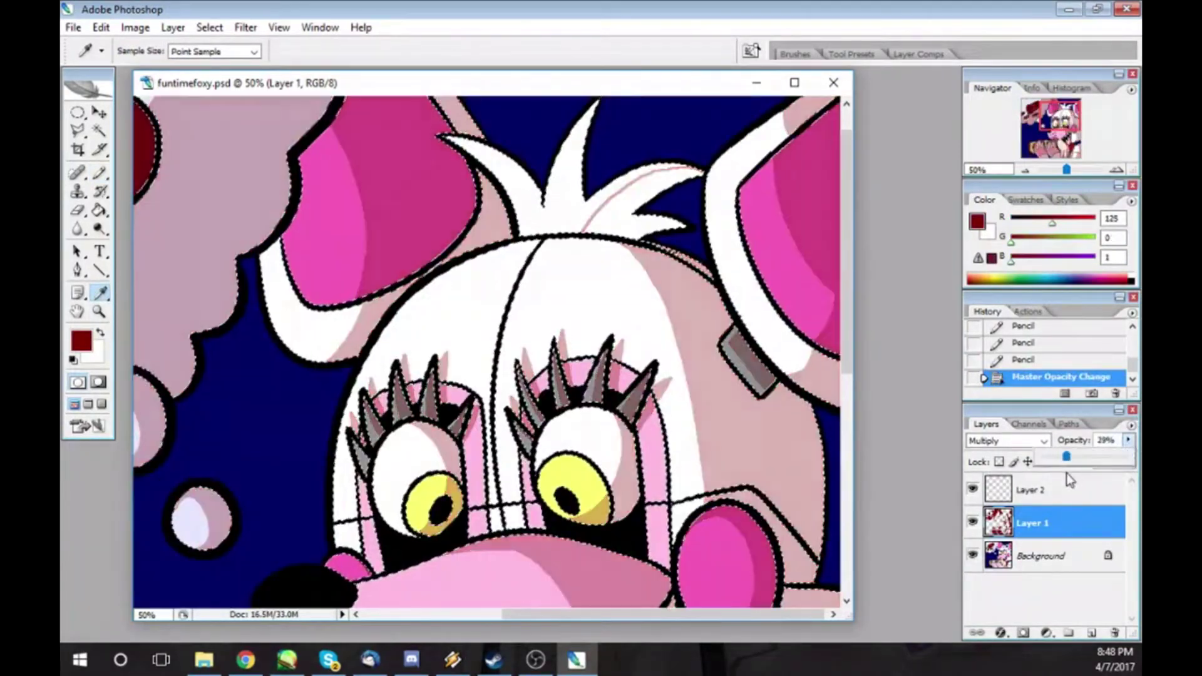
key(g)
click(628, 214)
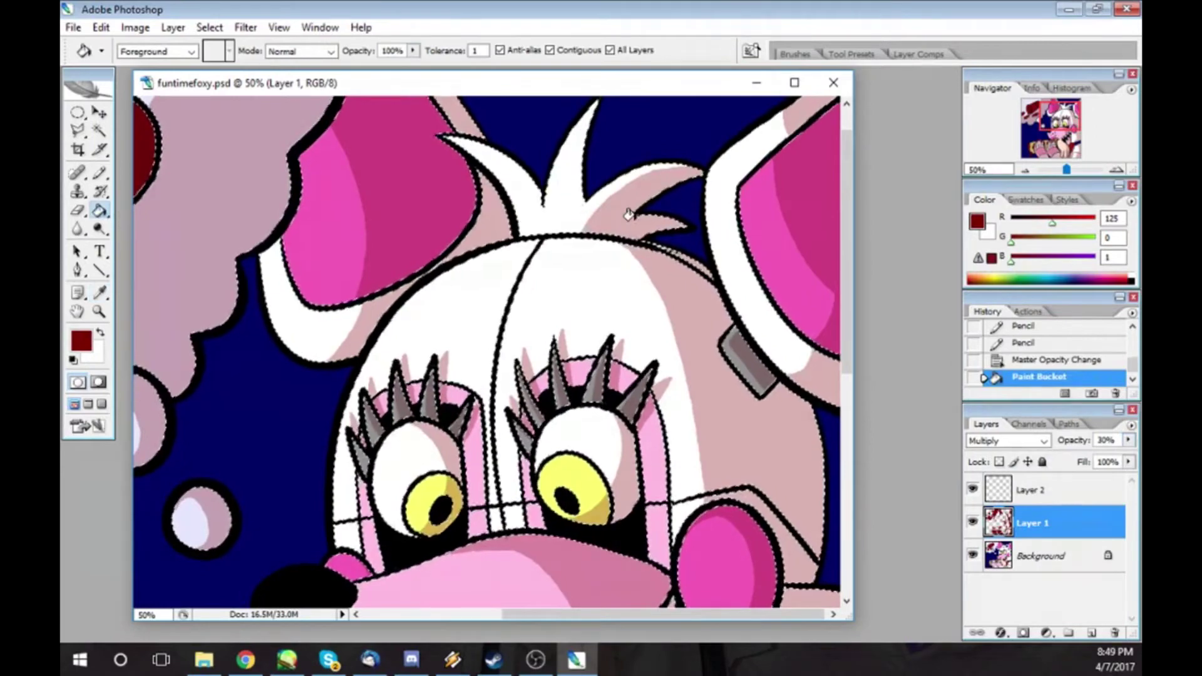
- On Layer 2, pencil and fill small highlights in pale lavender (RGB 222, 224, 255), undoing the last fill
click(1033, 491)
key(i)
click(81, 341)
key(Return)
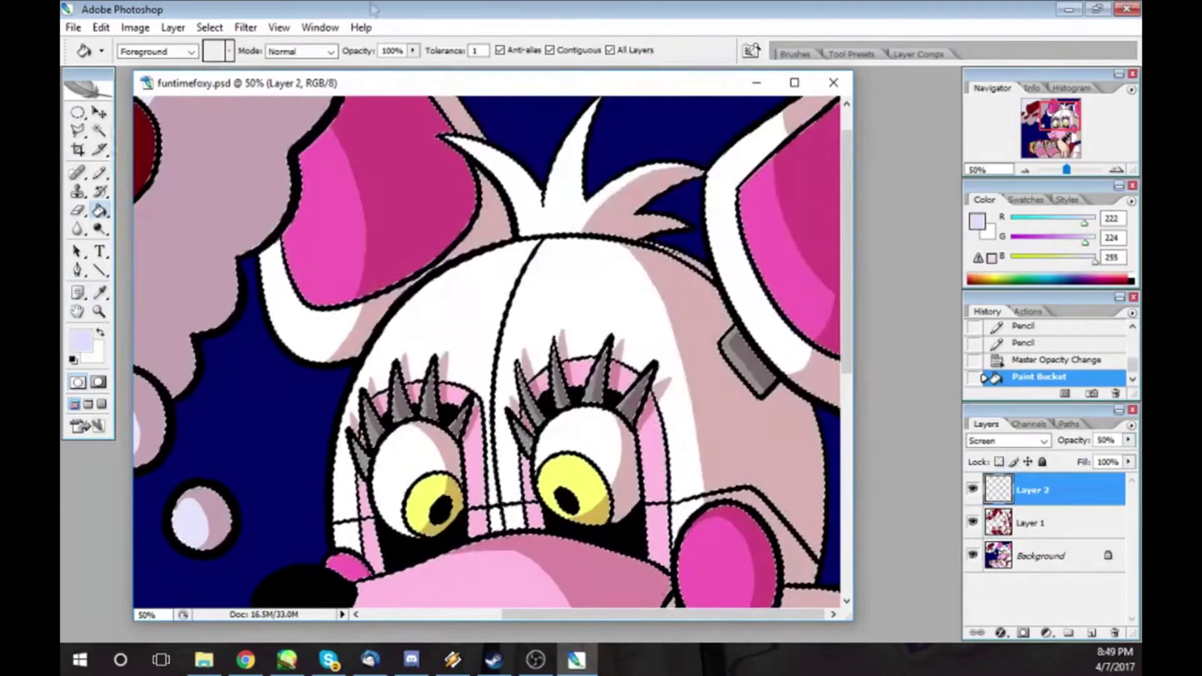
key(b)
click(227, 519)
click(225, 517)
key(g)
click(216, 514)
key(b)
key(ctrl+z)
click(207, 507)
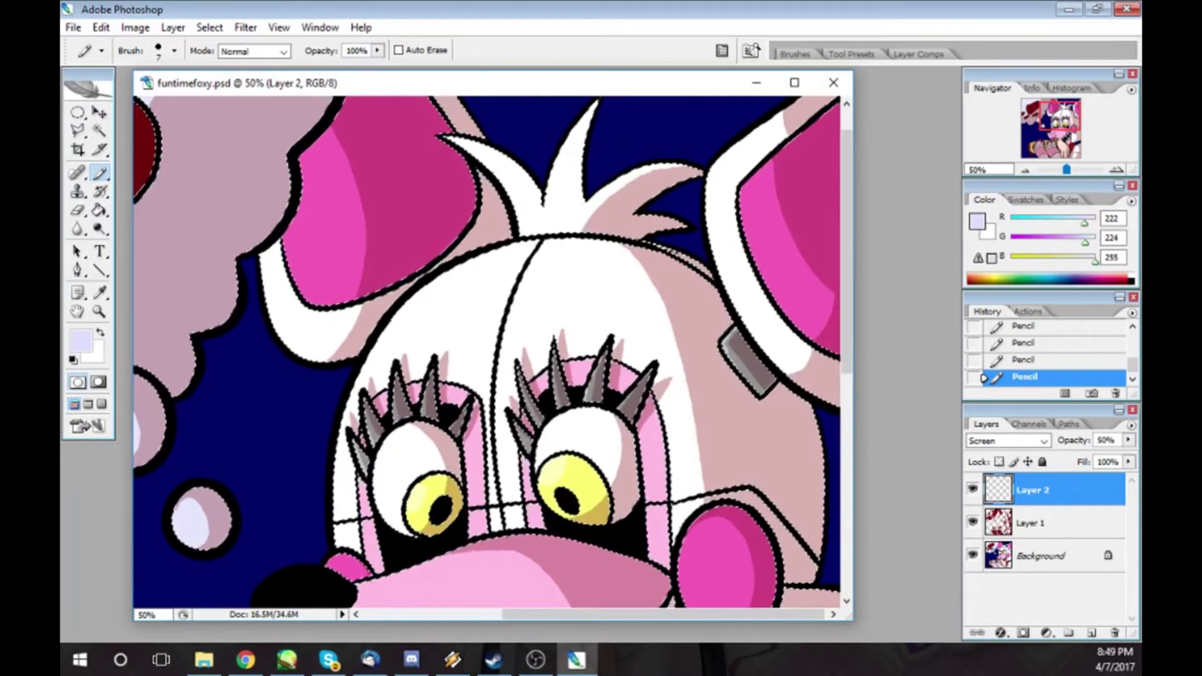
- Outline and fill pale lavender highlights on the round cheek pad and the small pink cheek beside the nose
scroll(489, 351, down, 5)
key(g)
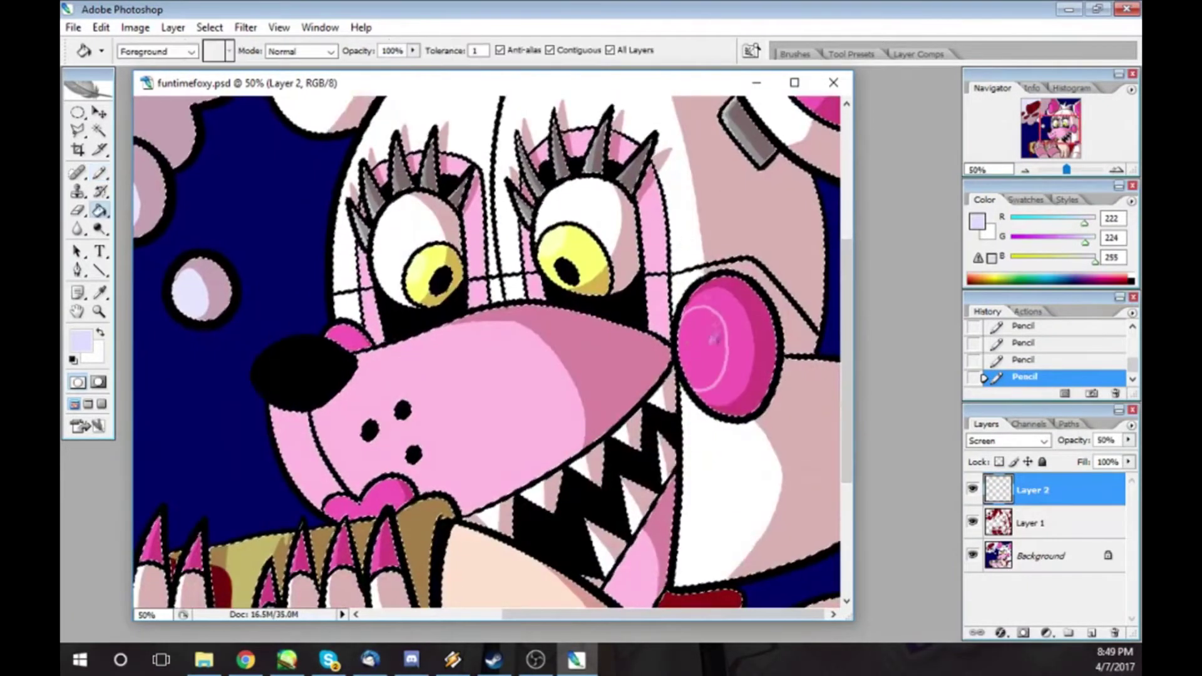
click(707, 339)
key(b)
click(182, 204)
key(g)
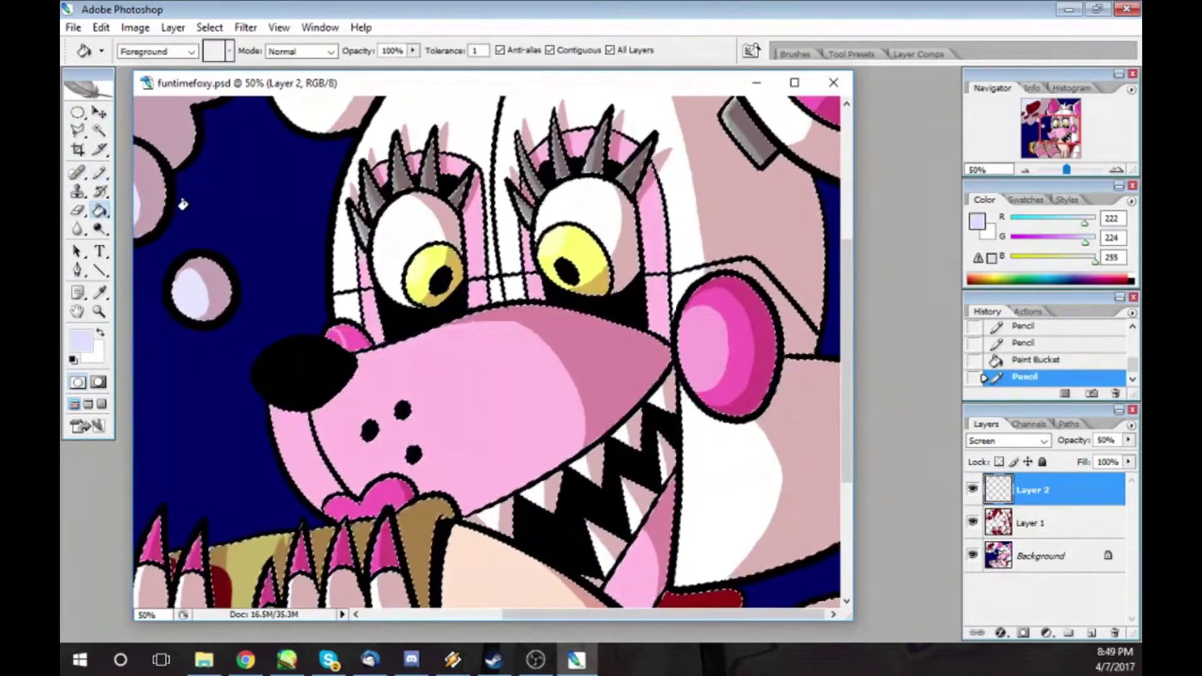
click(182, 204)
- Add pale lavender highlights along the edge of the lower jaw and on the tongue
key(b)
click(188, 282)
key(g)
click(388, 187)
- Highlight the red bow tie, try filling a highlight along the peach hand's edge, and undo that fill
scroll(438, 345, down, 5)
key(b)
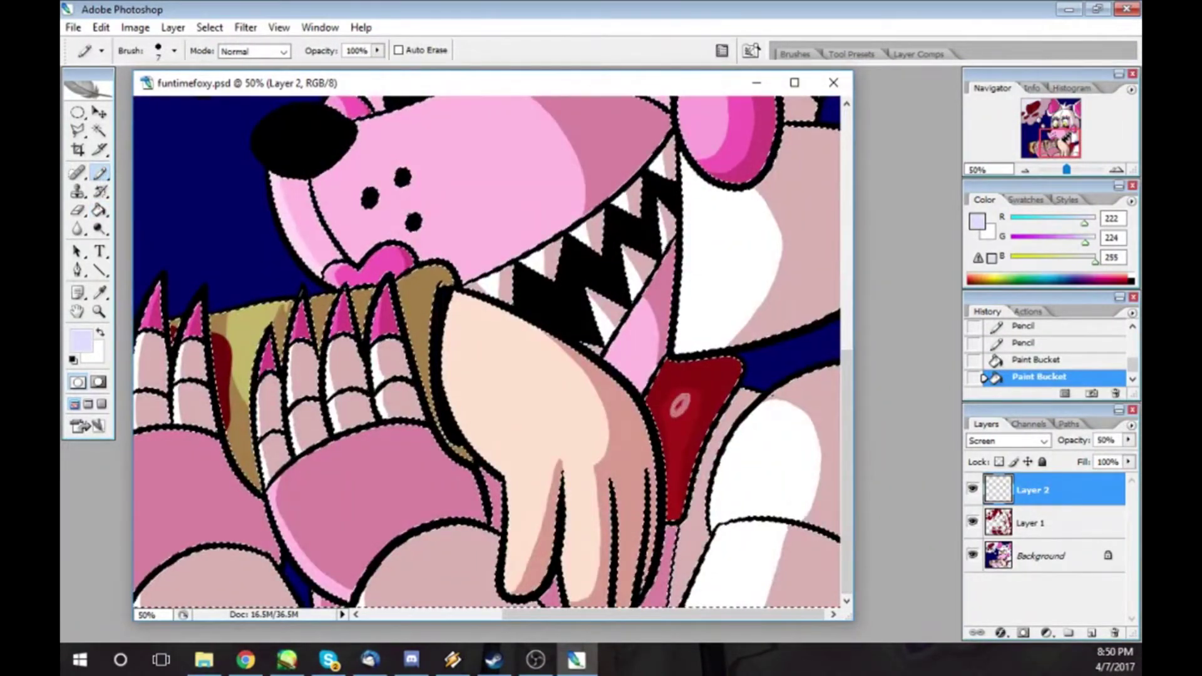
drag(454, 351, 476, 451)
key(g)
click(501, 407)
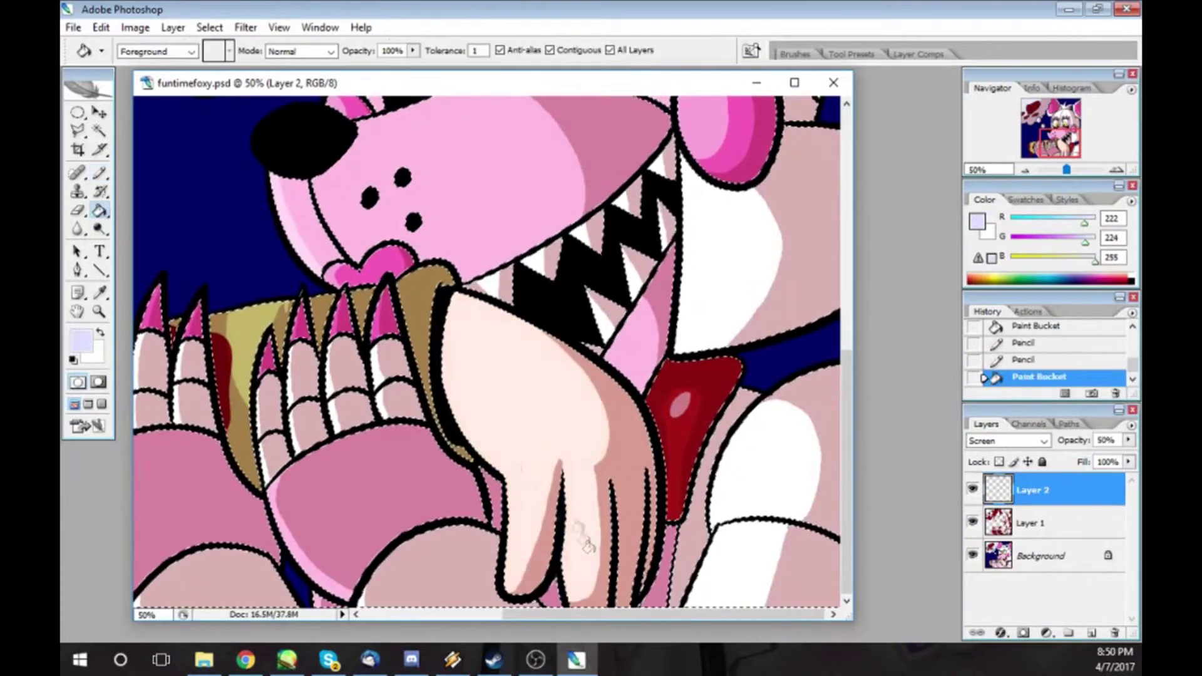
key(ctrl+z)
- Close the highlight outline along the peach hand's edge and fill it with pale lavender
key(b)
drag(175, 351, 188, 407)
drag(351, 104, 388, 113)
key(g)
click(182, 388)
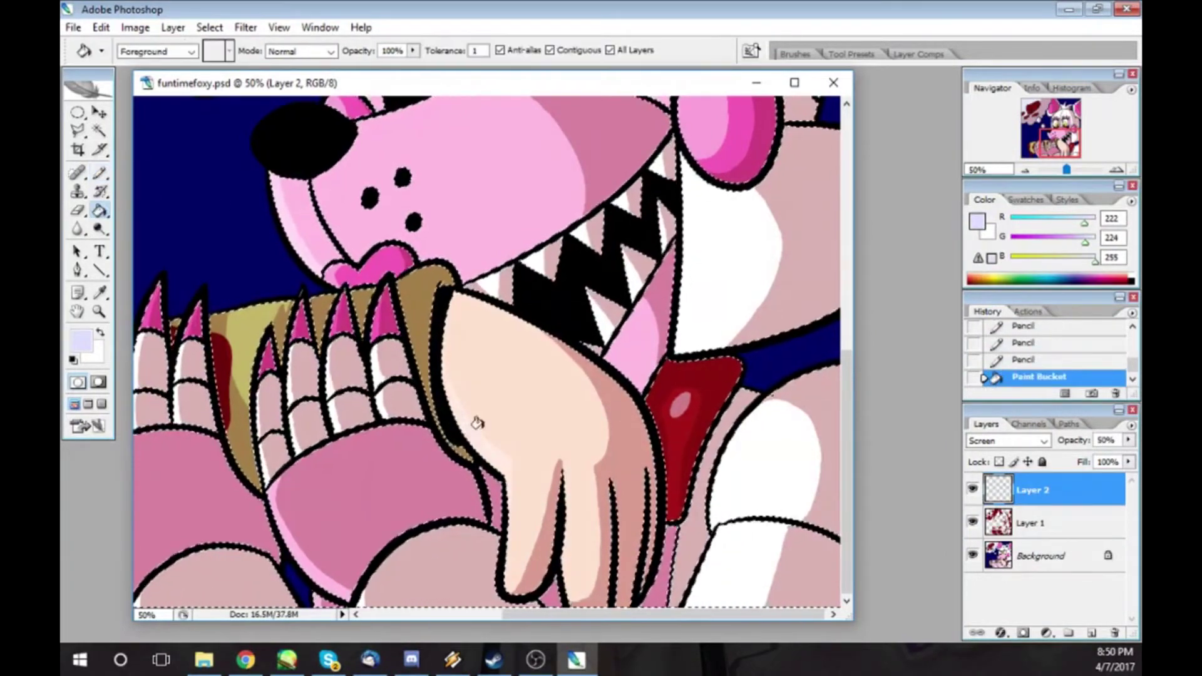
- Pencil pale lavender highlights on the pink claws of both hands
scroll(492, 595, left, 5)
scroll(492, 595, left, 3)
key(b)
drag(770, 530, 803, 536)
drag(786, 275, 839, 253)
drag(792, 463, 794, 517)
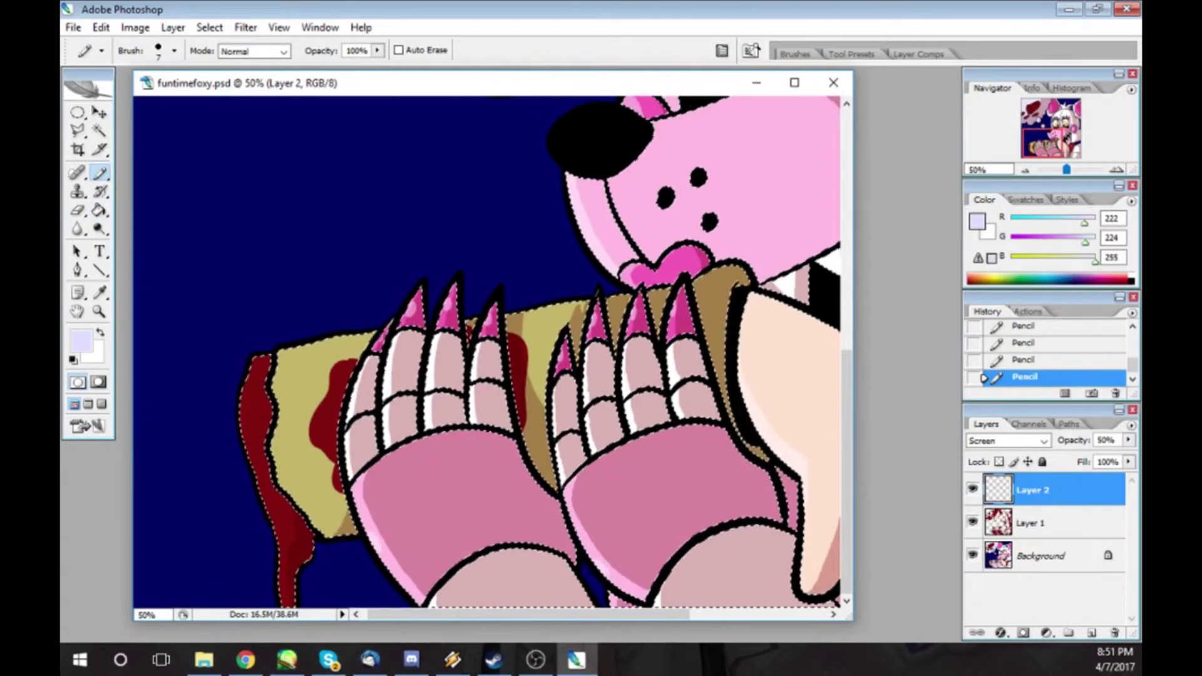
- Outline and fill pale lavender highlights on the dripping red end and the tan side of the held log
drag(263, 358, 249, 410)
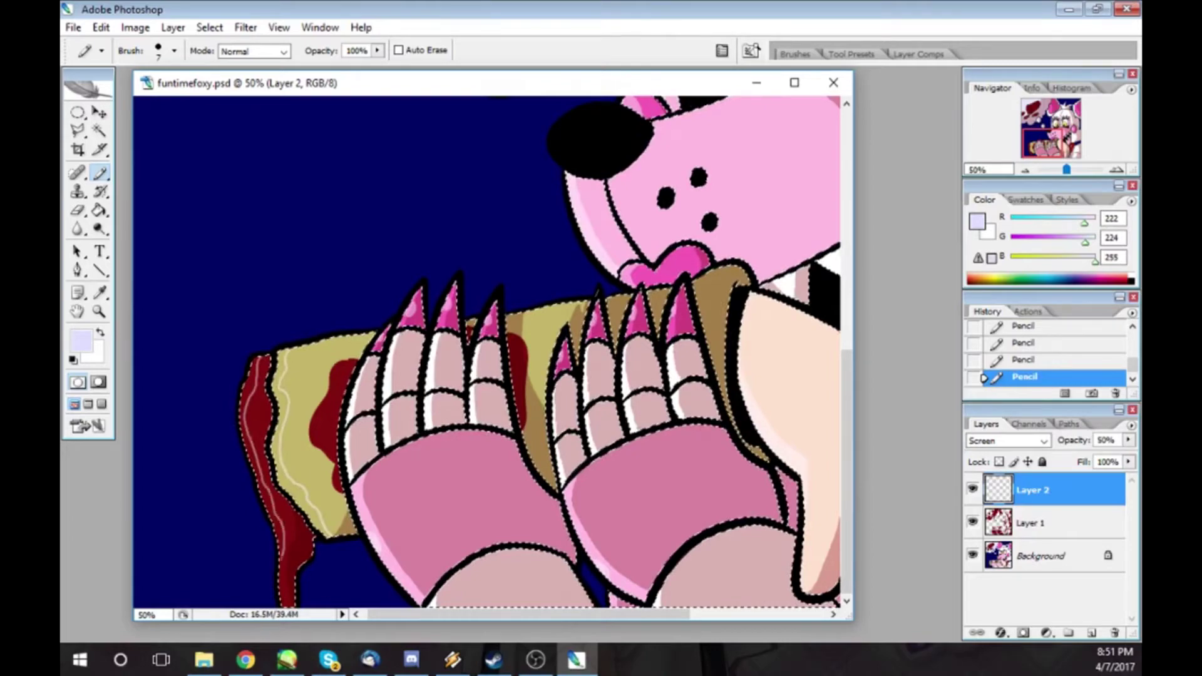
key(g)
click(251, 388)
click(281, 383)
- Deselect the current selection across the whole picture
key(ctrl+minus)
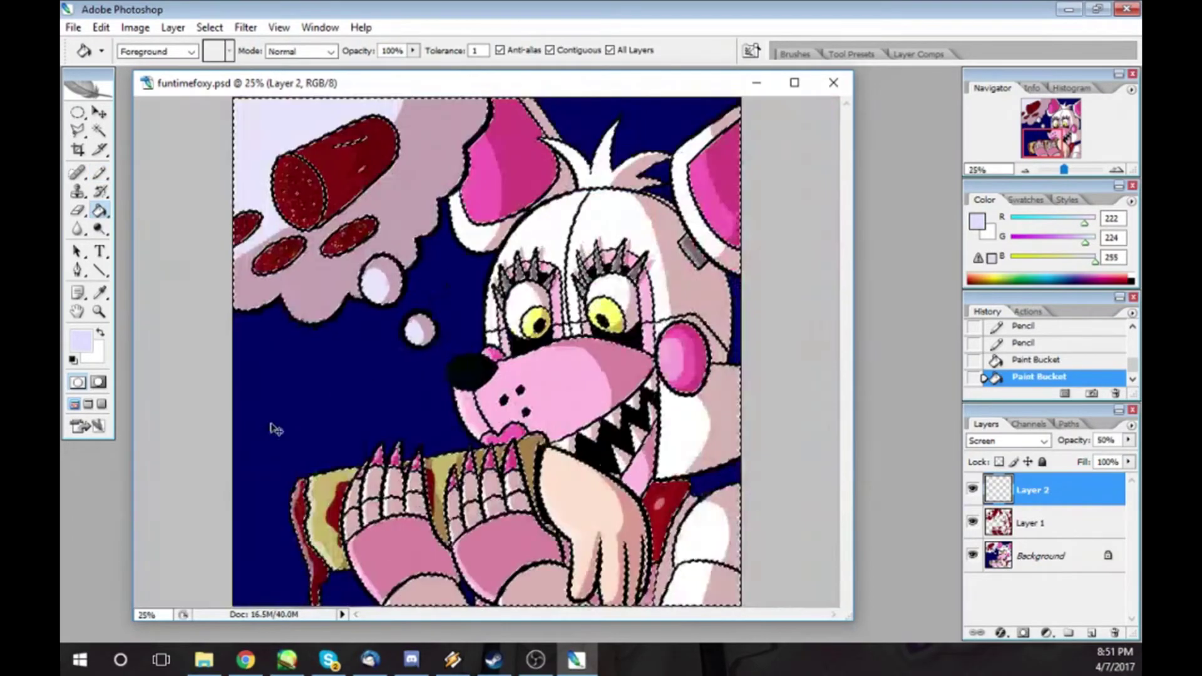
key(ctrl+minus)
key(ctrl+plus)
key(w)
click(209, 28)
click(107, 61)
click(210, 28)
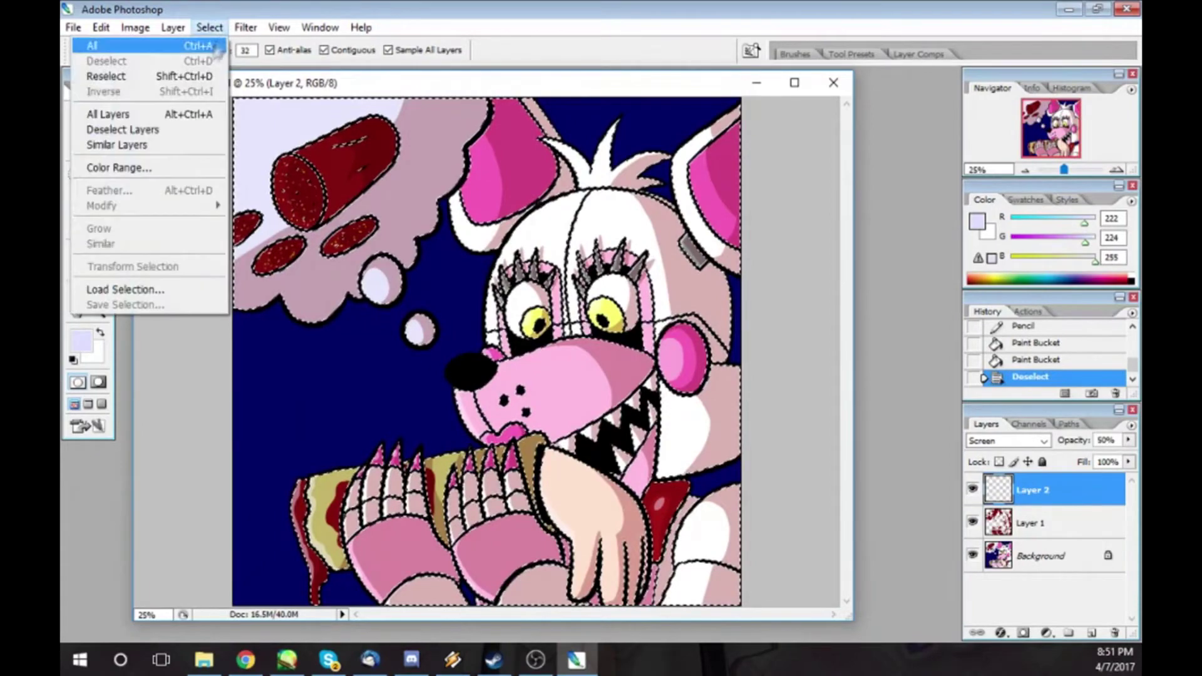
key(Escape)
- Select all the dark blue background areas around the fox with the Magic Wand, undoing an unwanted addition
click(438, 225)
shift+click(432, 388)
shift+click(469, 590)
key(ctrl+z)
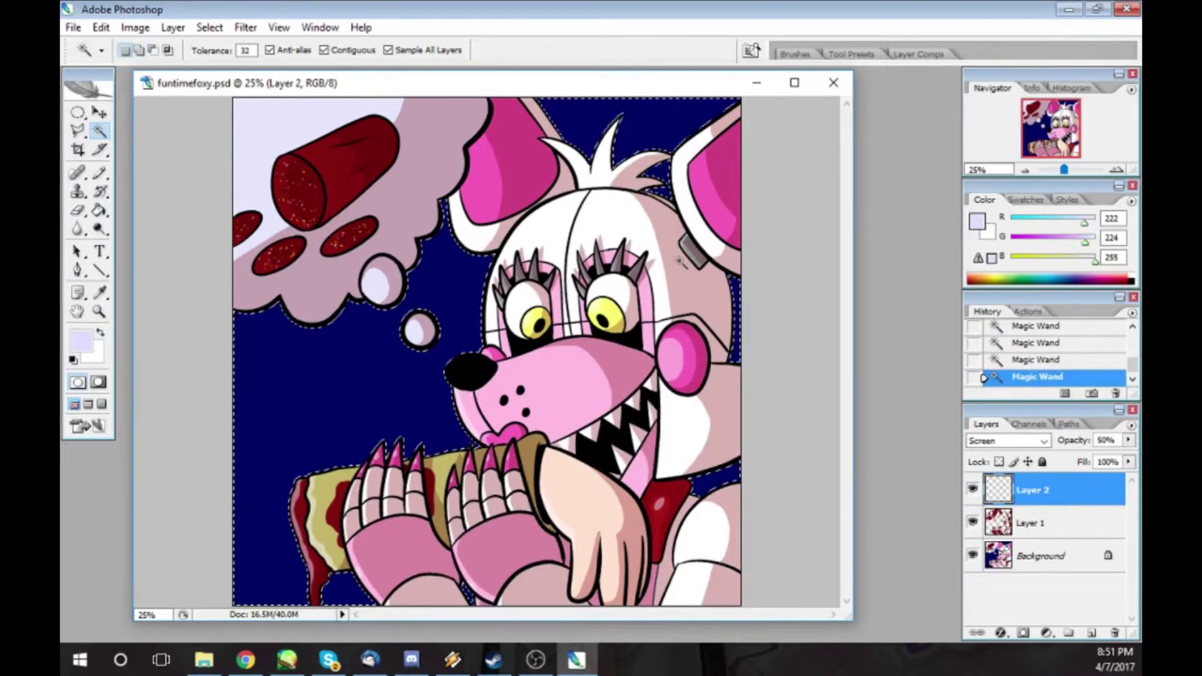
shift+click(658, 168)
- Brush a soft blue (RGB 48, 54, 183) glow into the selected background on the Background layer with a 2500 px brush, then deselect
click(90, 333)
drag(582, 288, 551, 224)
click(771, 153)
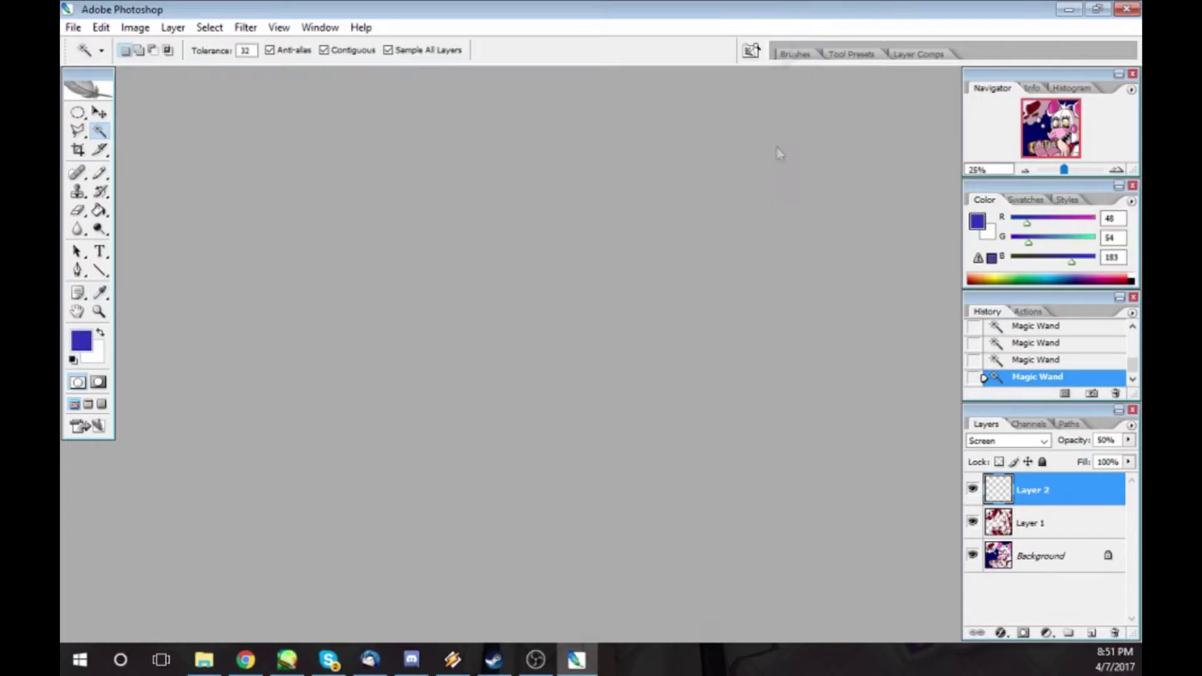
click(1058, 556)
key(b)
click(521, 355)
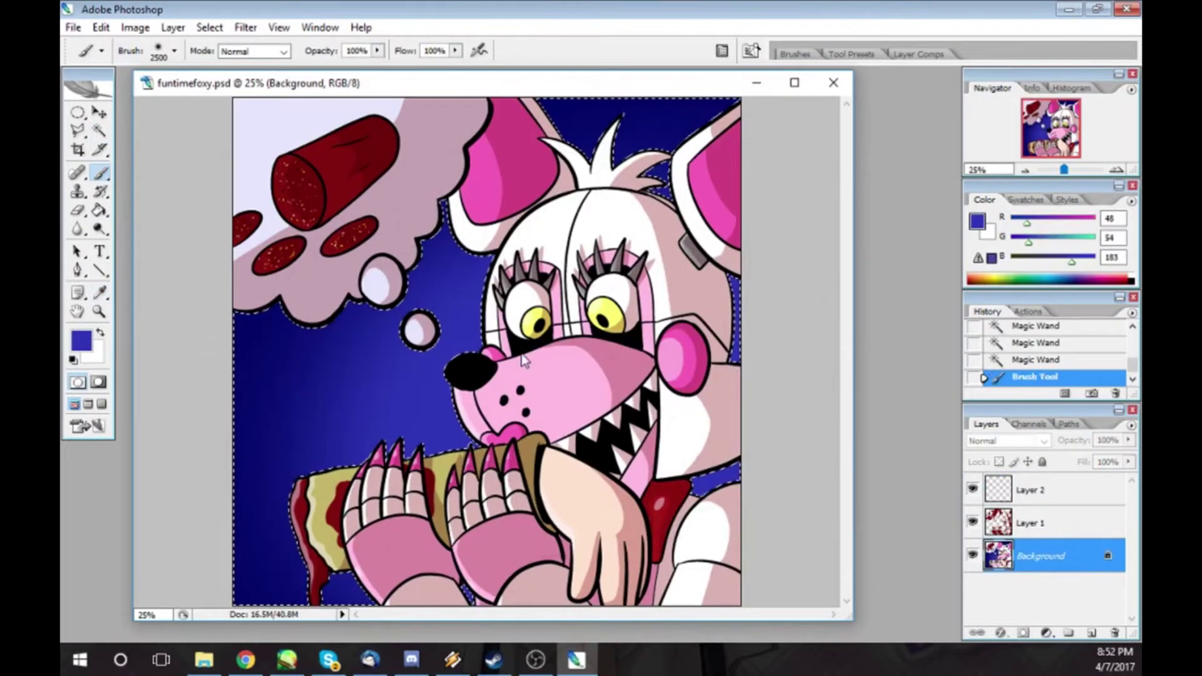
key(ctrl+d)
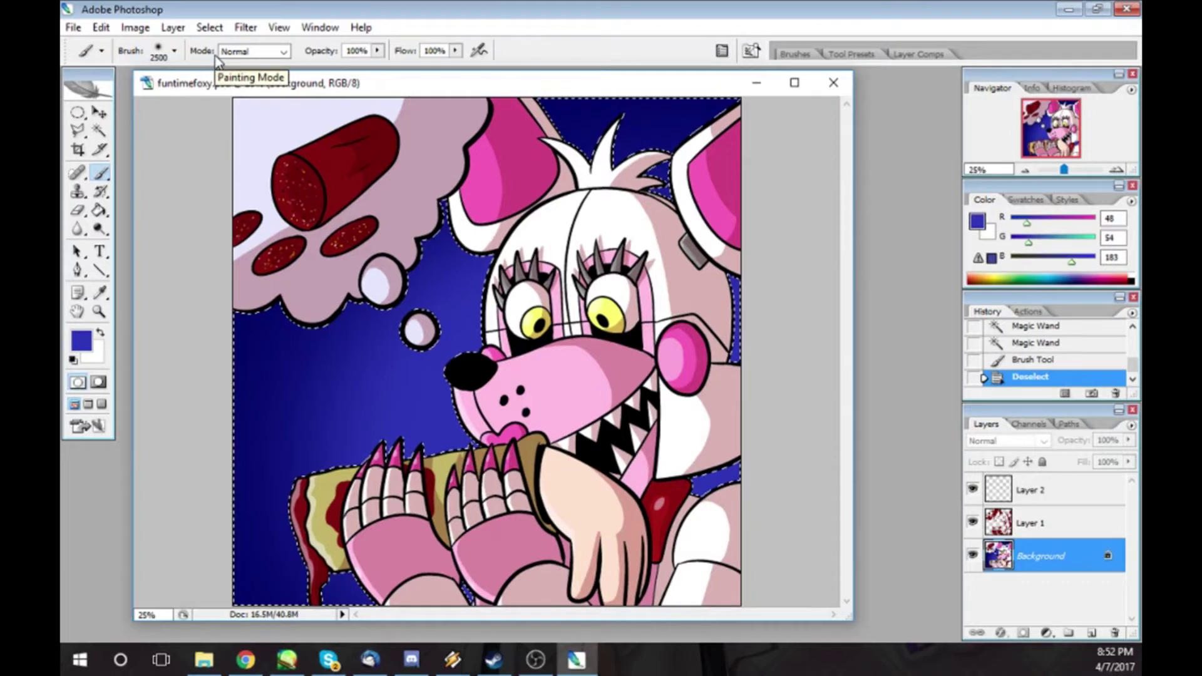
- Add a new layer above Layer 2 and set the foreground color to pure red (255, 0, 0)
click(1067, 492)
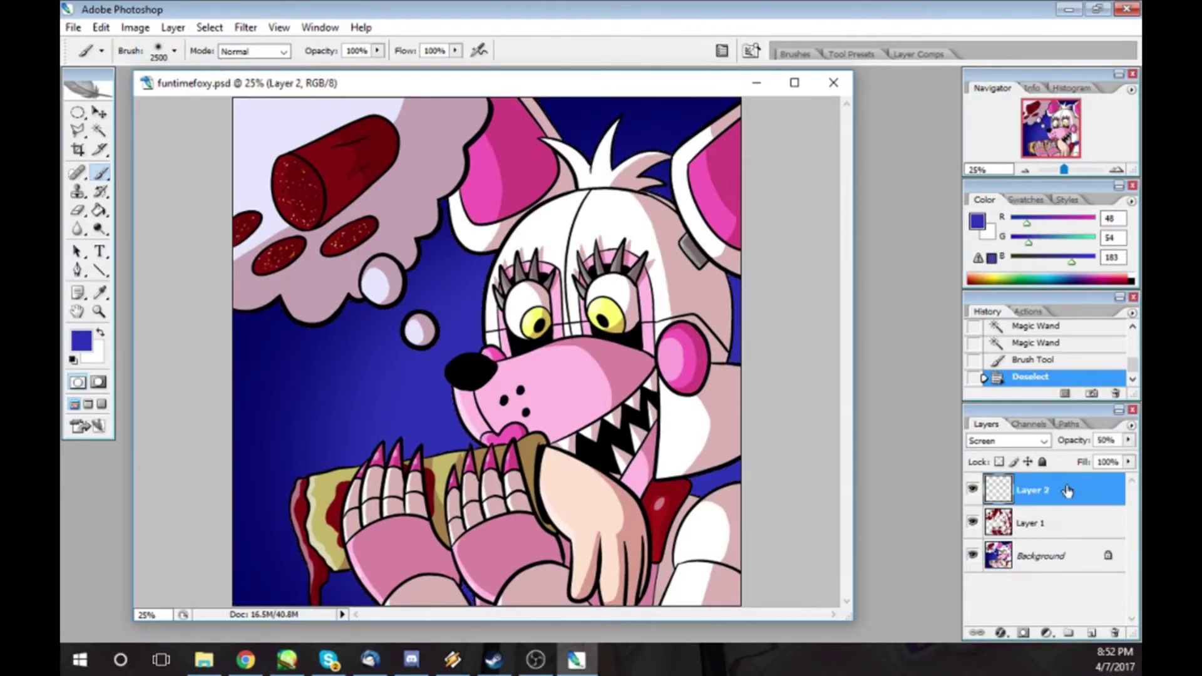
click(1092, 633)
click(977, 221)
drag(628, 234, 628, 378)
click(772, 152)
- Fill the new top layer with the red foreground color
key(b)
key(shift+F5)
click(577, 198)
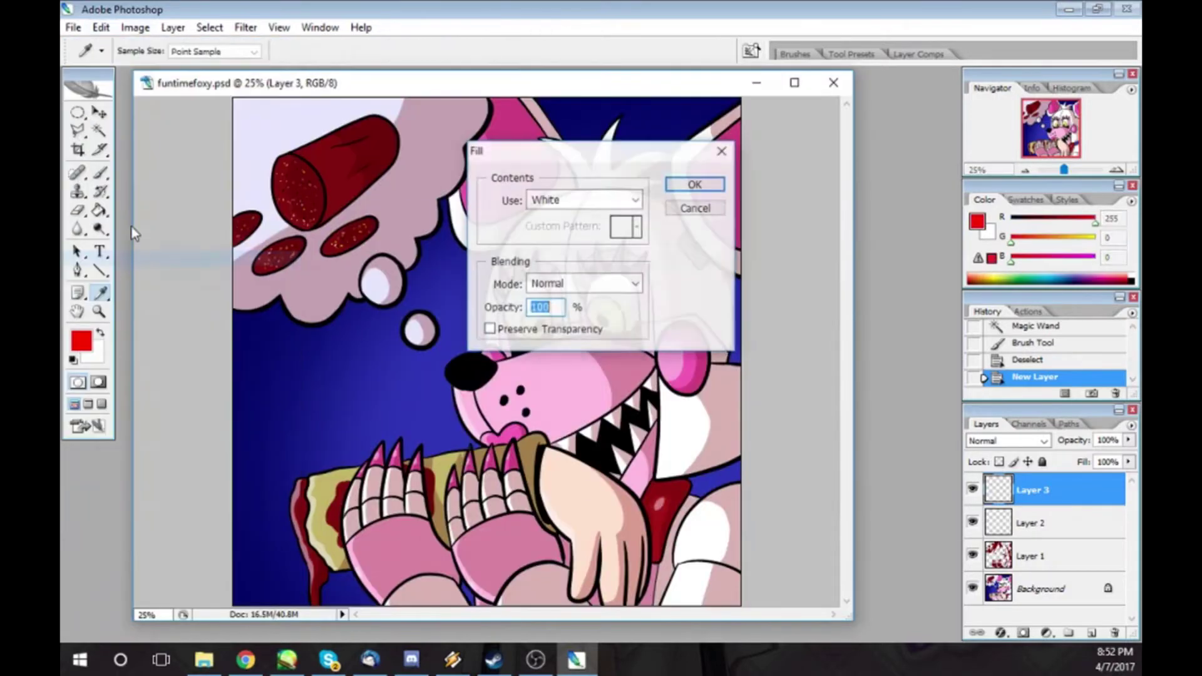
click(577, 217)
key(Return)
click(1054, 361)
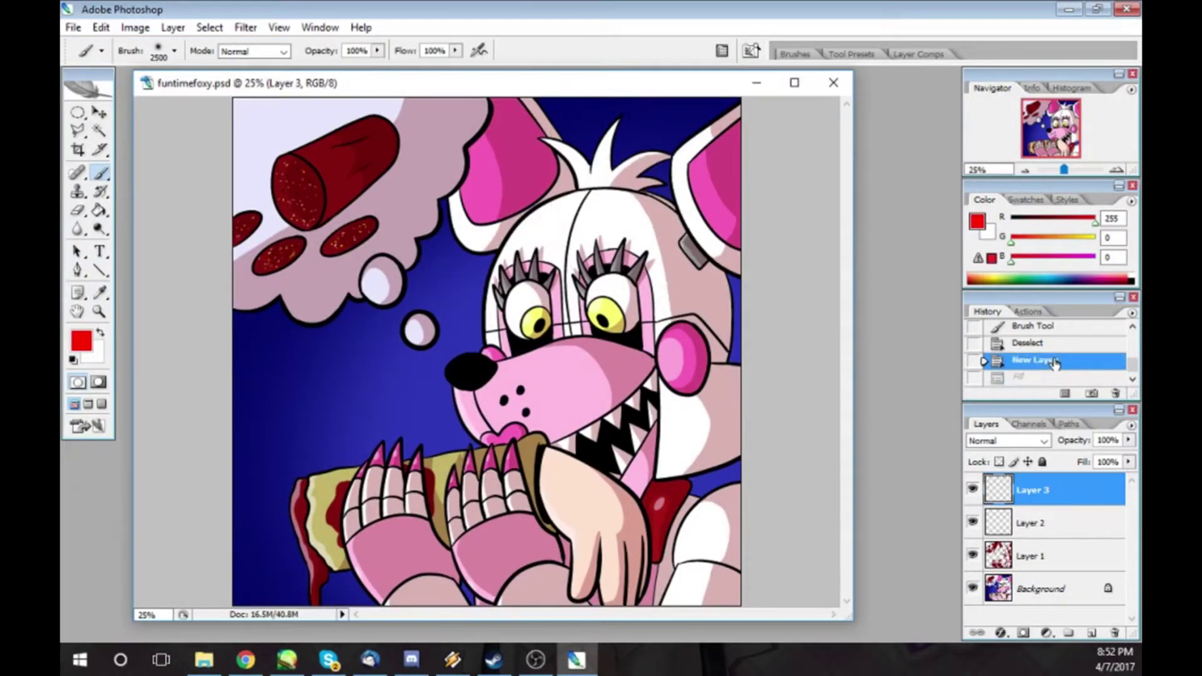
click(1041, 378)
- Set the red layer's blending mode to Multiply and its opacity to 50%
click(1007, 441)
click(996, 121)
click(1129, 441)
drag(1127, 461, 1088, 461)
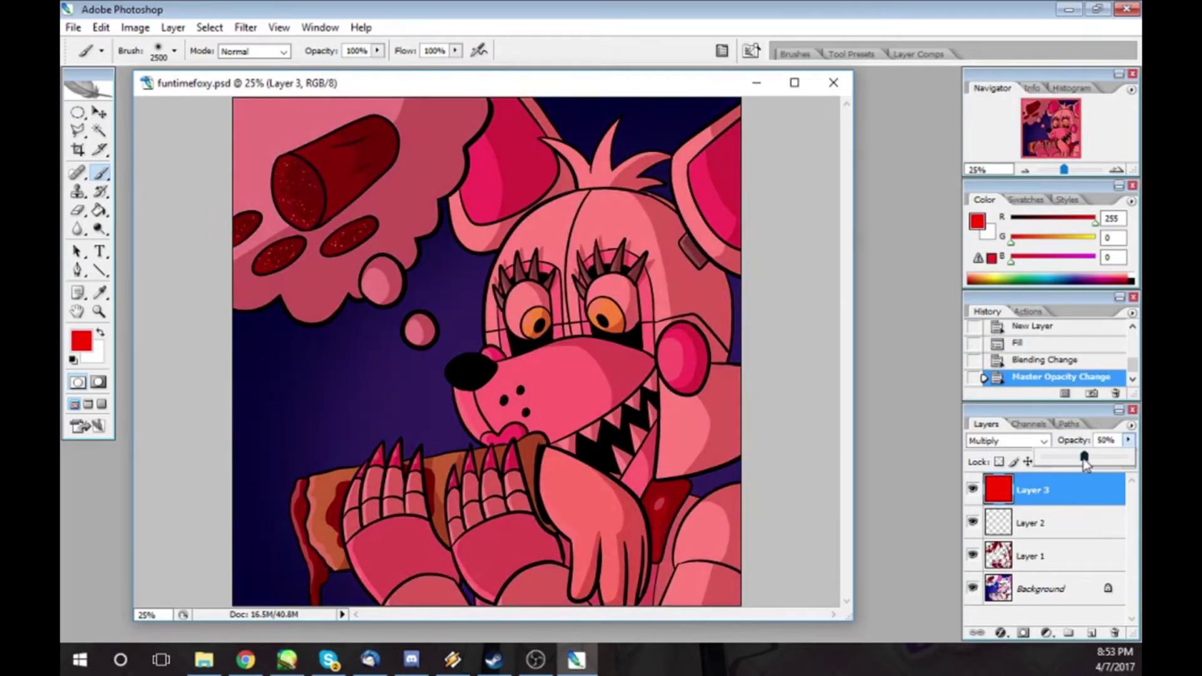
- Hide Layers 1 and 2, clear the red tint inside the thought bubble using Magic Wand selections, and deselect
key(w)
click(973, 523)
click(972, 555)
click(416, 202)
click(382, 279)
click(343, 243)
key(Delete)
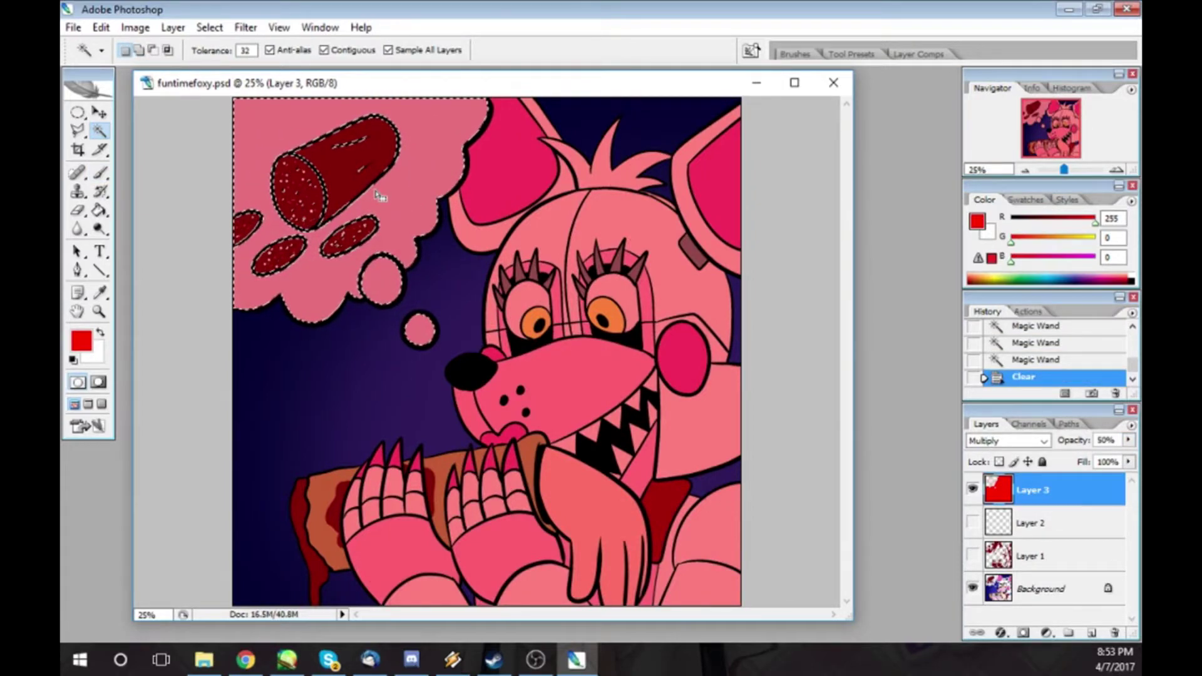
click(210, 27)
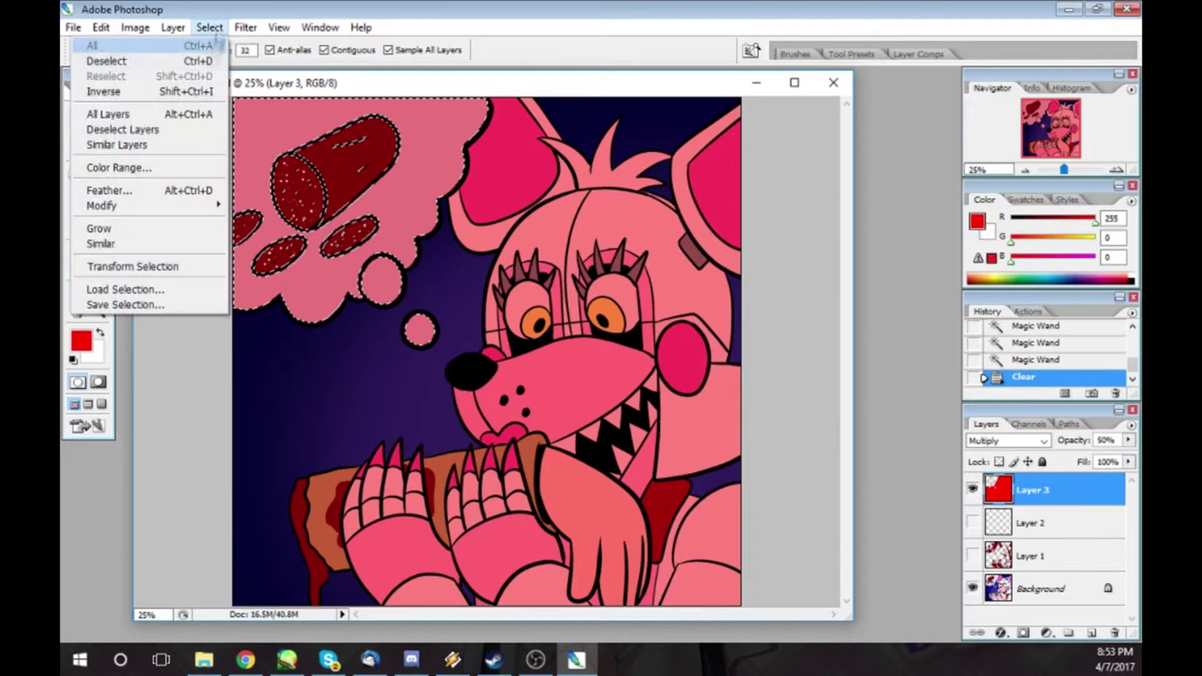
click(110, 52)
- Erase the red tint over and around both eyes with a size 50 soft eraser in Brush mode, and show Layers 1 and 2
drag(482, 83, 521, 81)
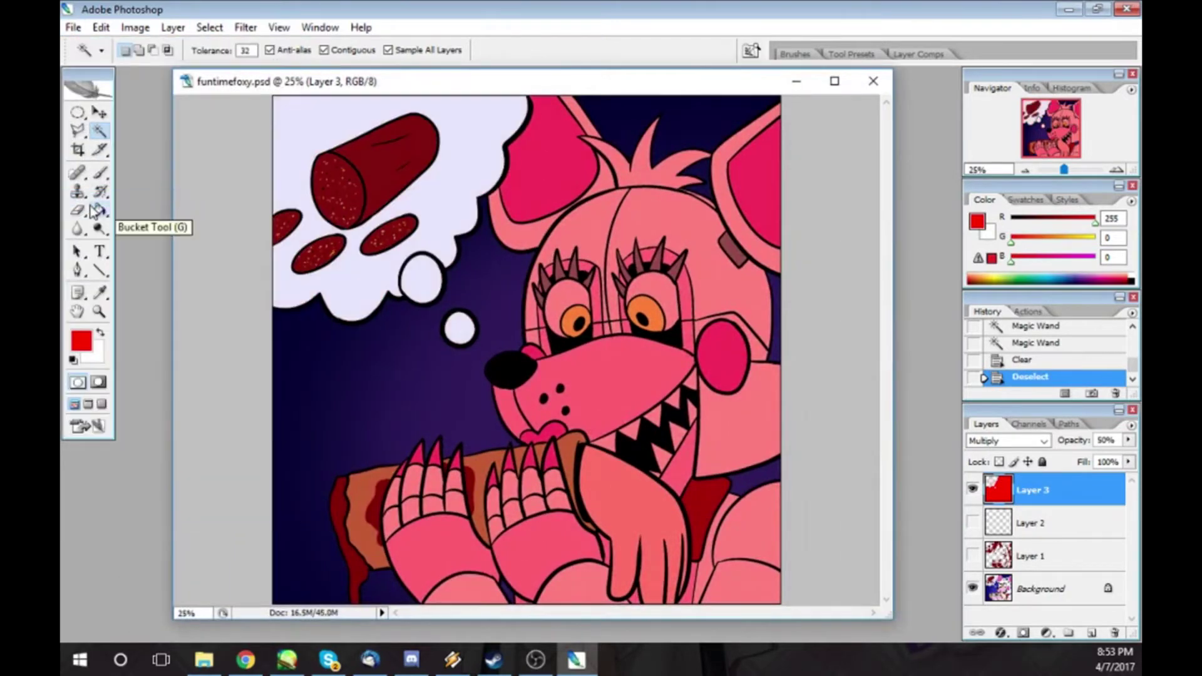
click(77, 210)
click(246, 50)
click(238, 62)
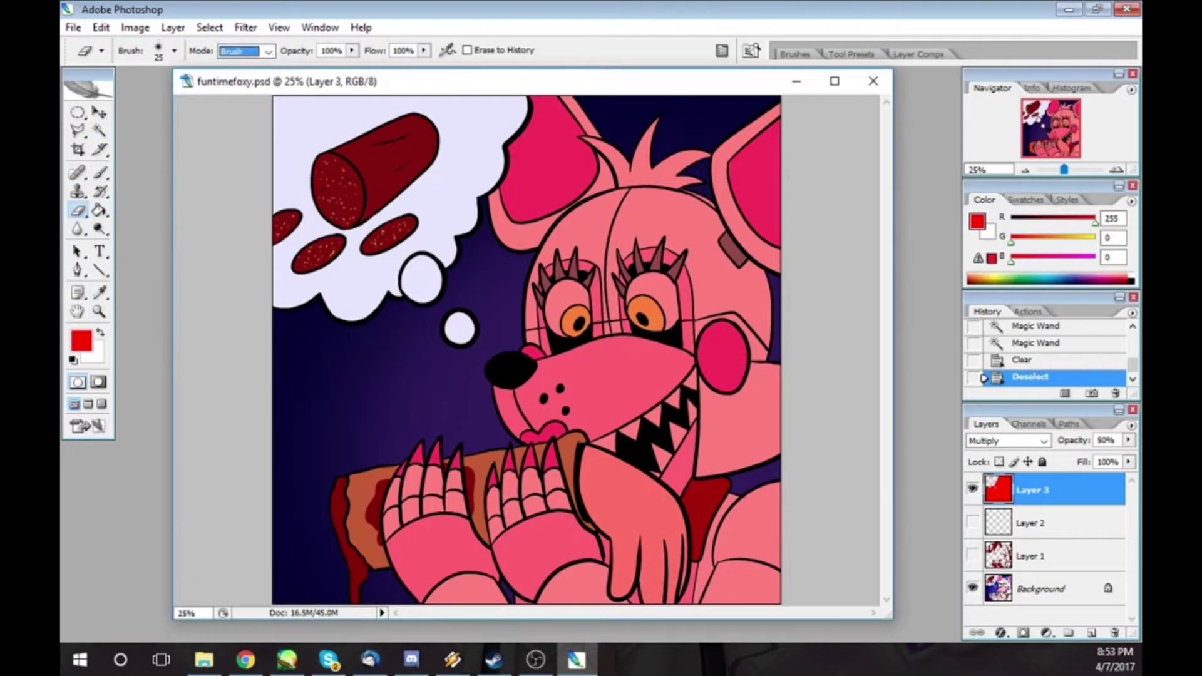
click(174, 51)
drag(642, 301, 660, 325)
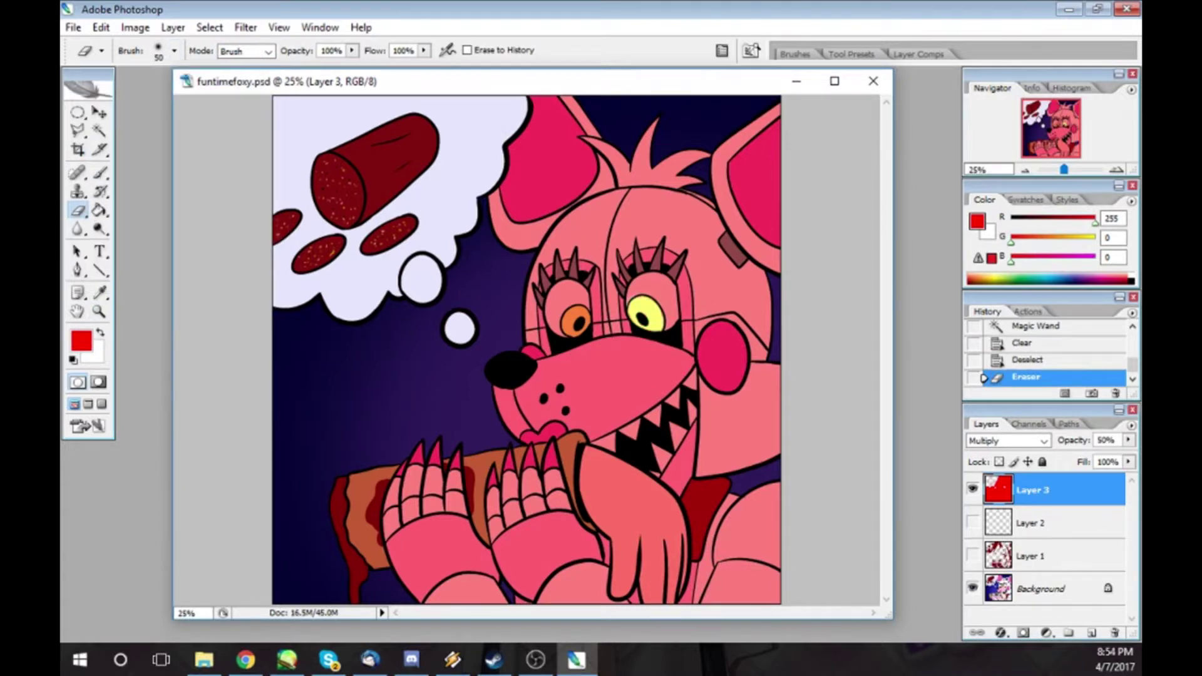
mouse_move(563, 307)
mouse_down()
mouse_move(597, 329)
mouse_move(585, 335)
mouse_up()
mouse_move(627, 295)
mouse_down()
mouse_move(667, 320)
mouse_move(627, 329)
mouse_move(692, 366)
mouse_up()
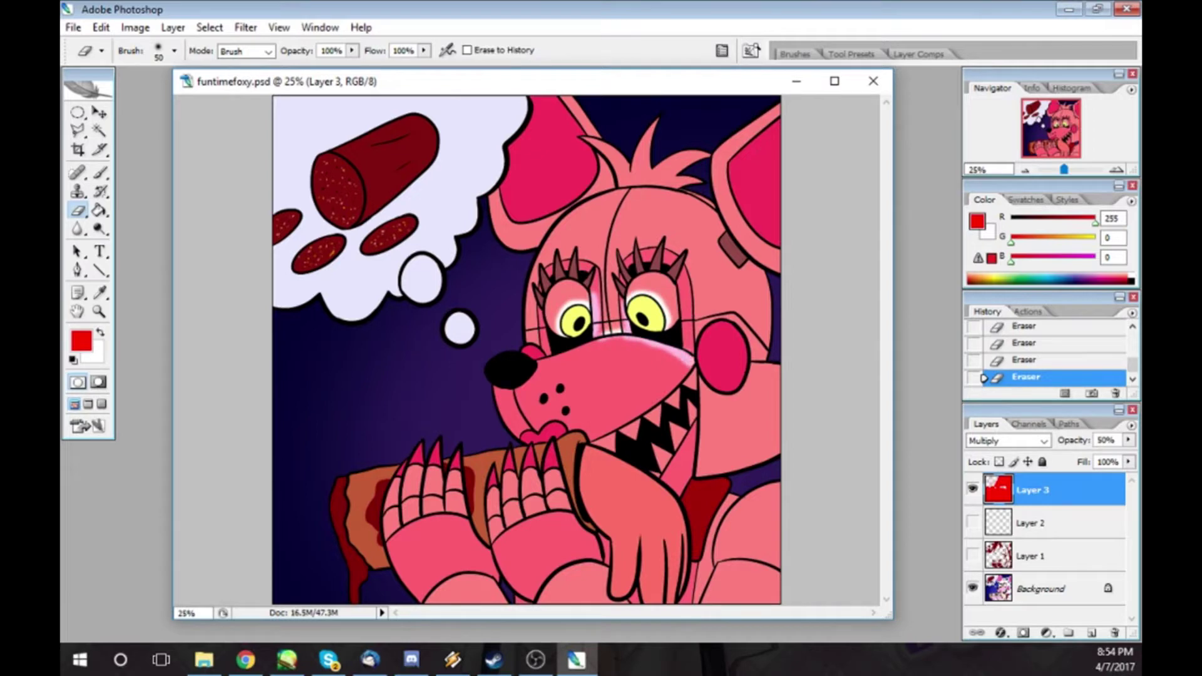
click(972, 523)
click(973, 556)
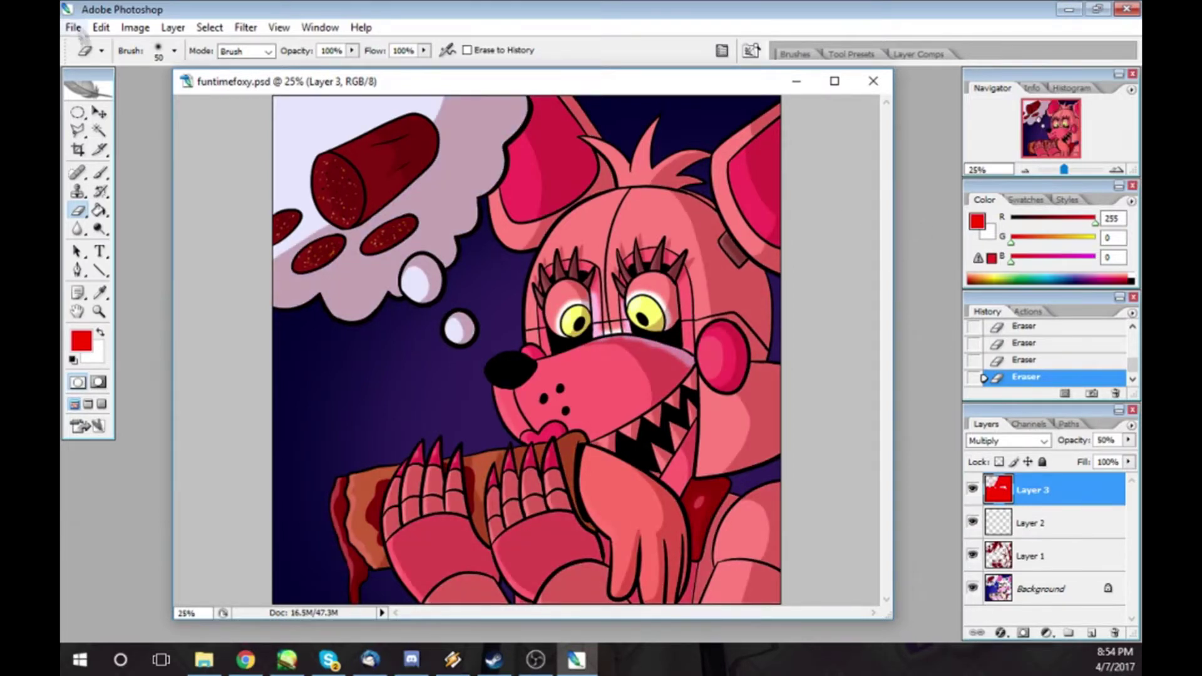
click(173, 27)
click(129, 537)
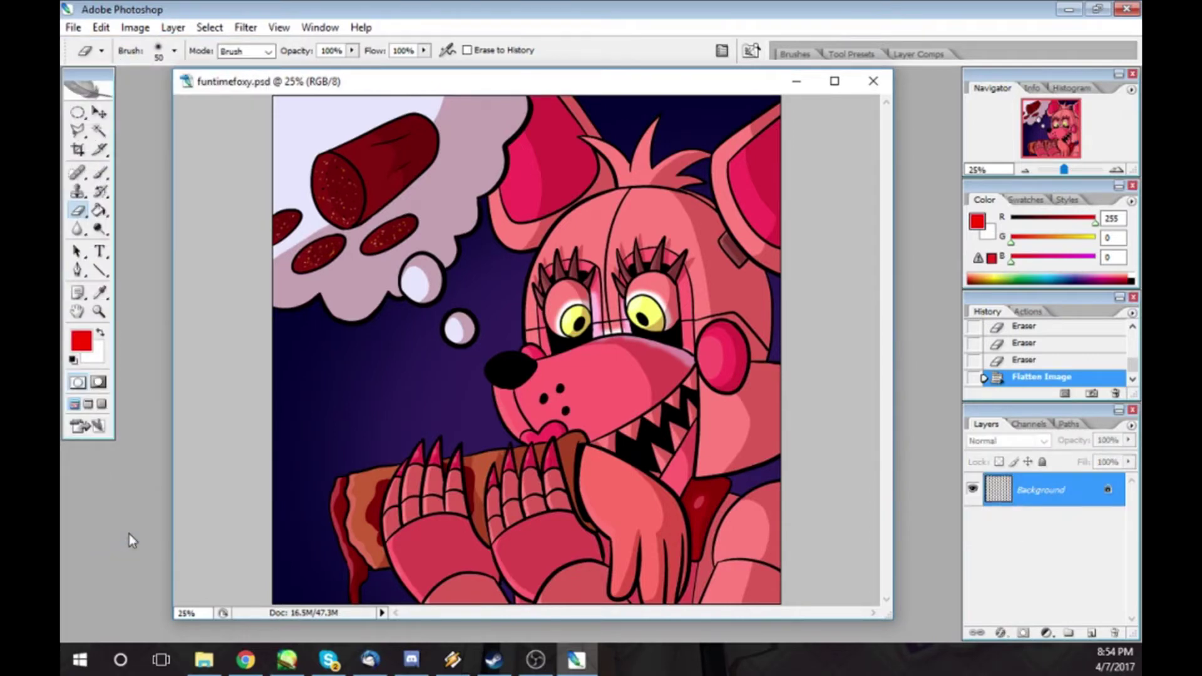
click(1054, 362)
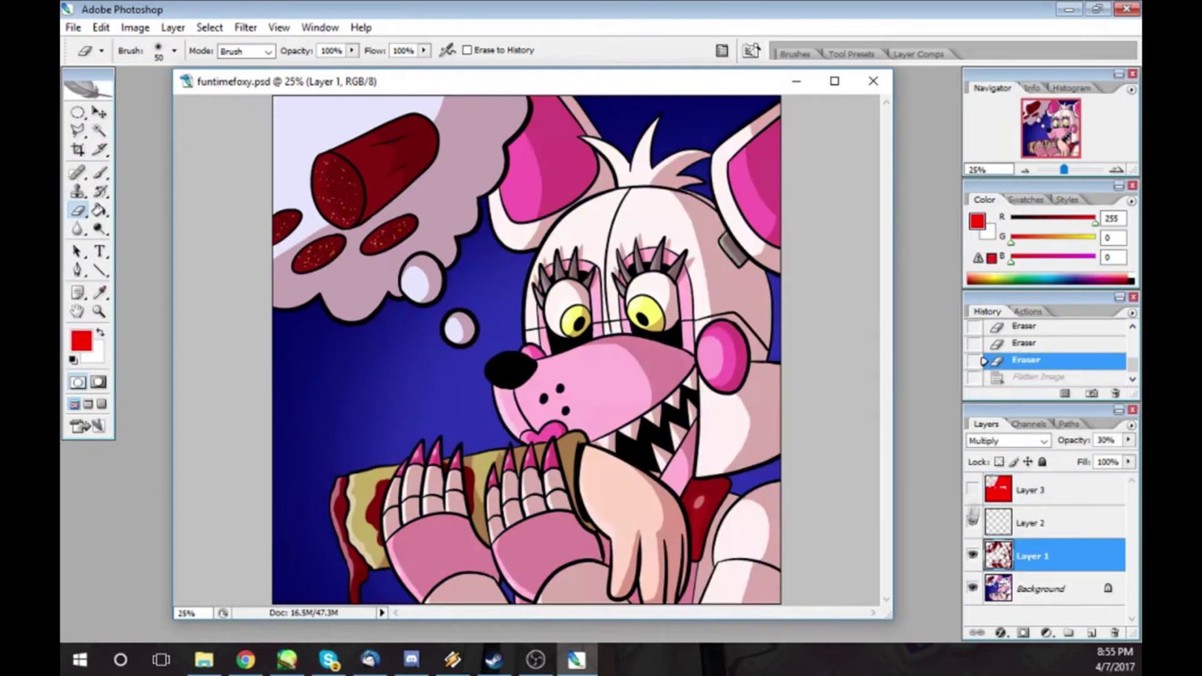
- Remove the shading from the whites of both eyes on Layer 1 using Magic Wand selections
key(w)
click(675, 319)
key(Delete)
click(664, 307)
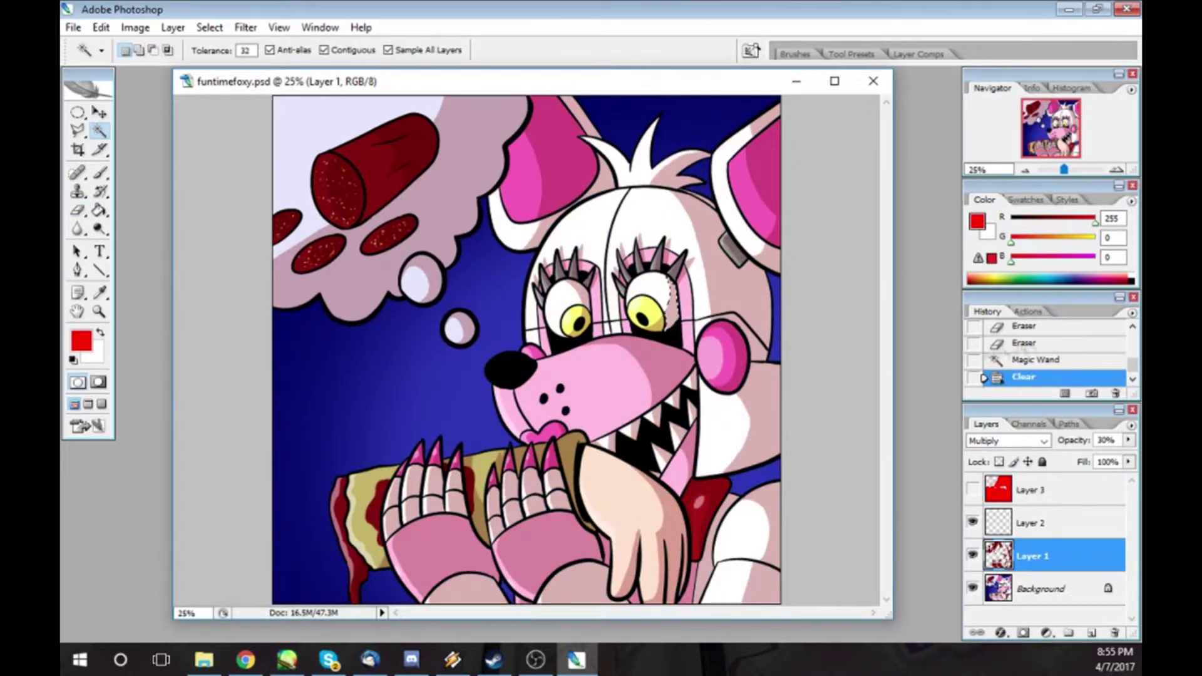
key(Delete)
click(580, 313)
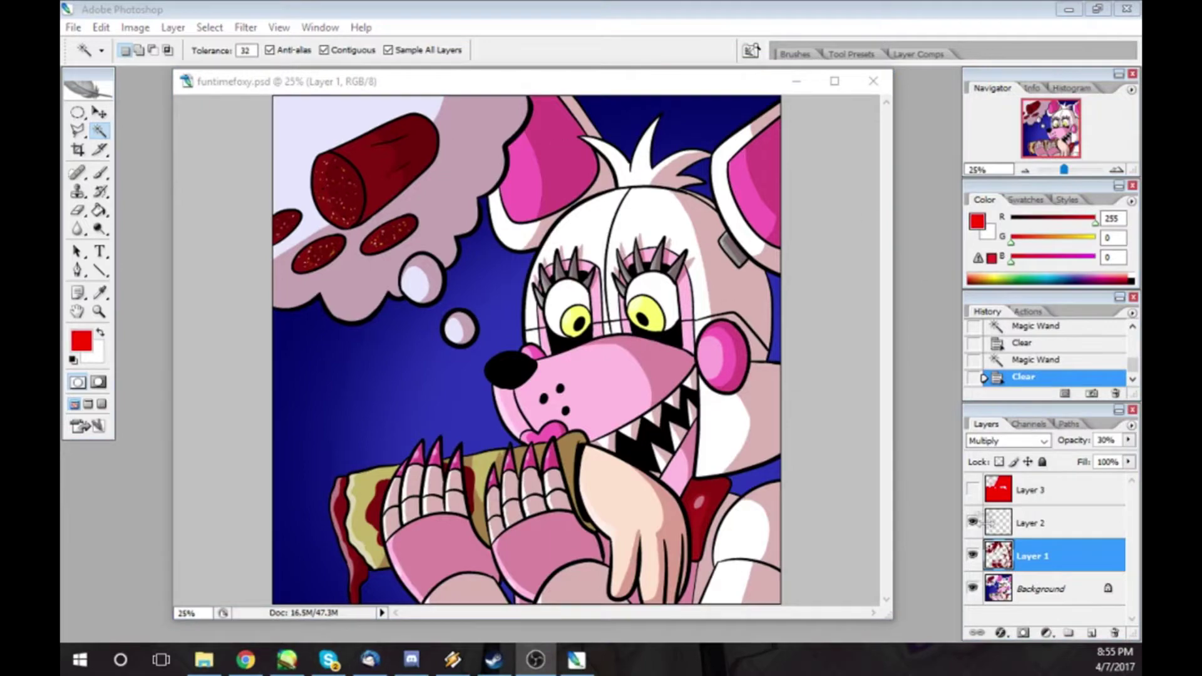
- Show the red Layer 3, deselect, and flatten the image
click(972, 490)
click(209, 27)
click(107, 60)
click(73, 27)
click(73, 27)
click(173, 27)
click(182, 531)
- Resize the flattened image to a resolution of 72 pixels/inch and view it at fitting zoom
click(135, 27)
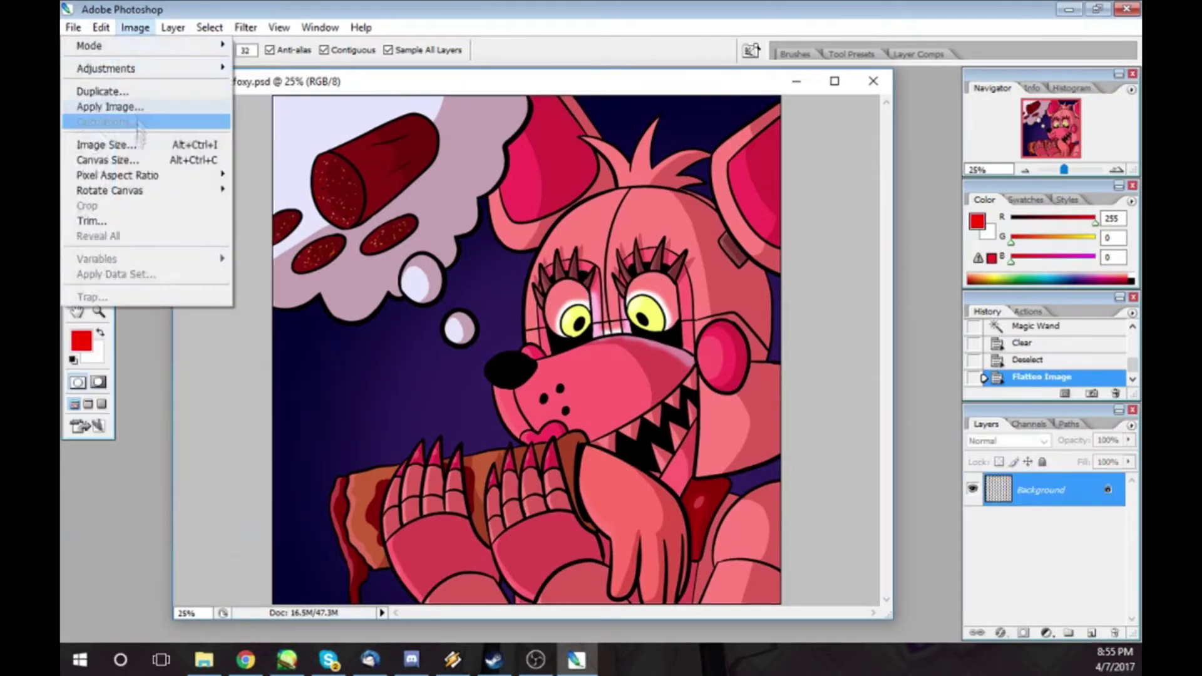
click(132, 147)
double_click(532, 313)
text(72)
key(Return)
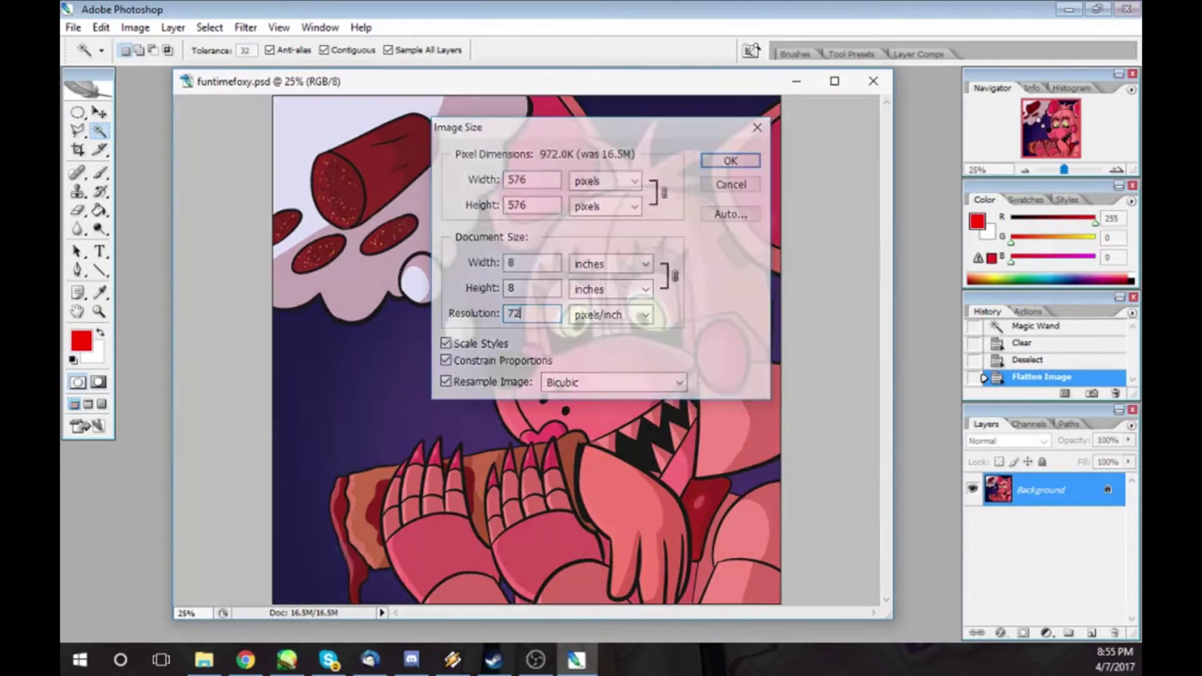
key(ctrl+alt+0)
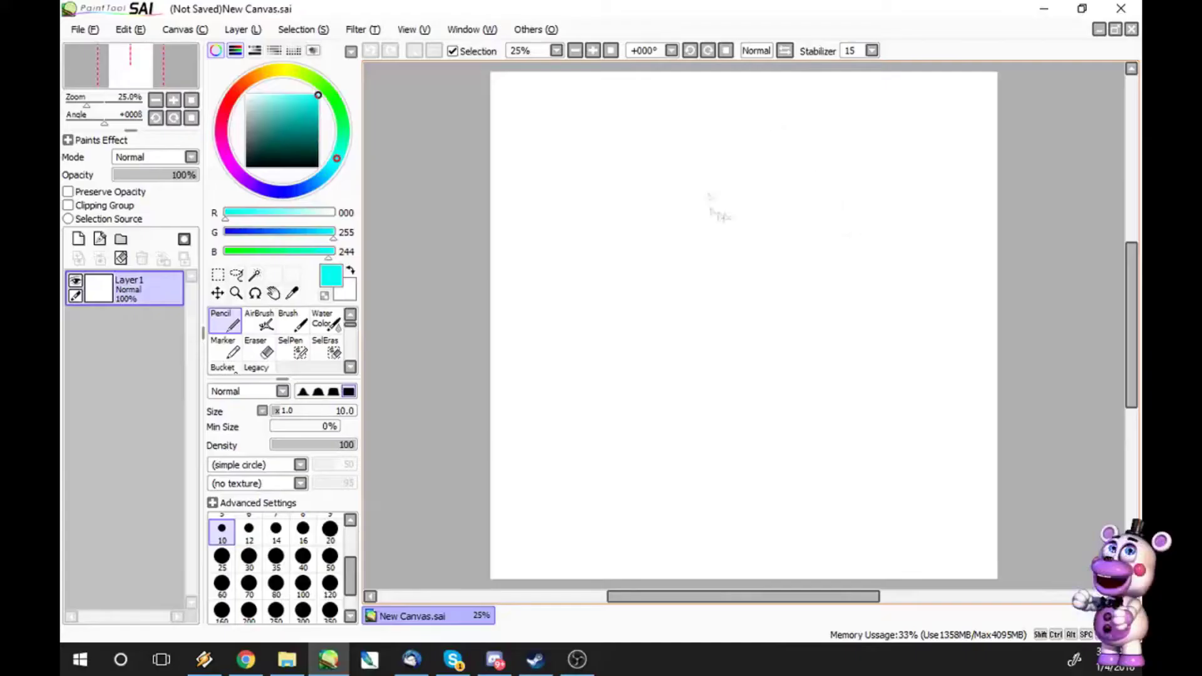
- In PaintTool SAI, sketch the bear's oval head with guide lines, rounded body and two running legs in cyan with the size 10 Pencil
mouse_move(752, 168)
mouse_down()
mouse_move(683, 294)
mouse_move(711, 301)
mouse_up()
drag(695, 222, 790, 241)
drag(708, 190, 688, 395)
mouse_move(761, 316)
mouse_down()
mouse_move(793, 363)
mouse_move(736, 438)
mouse_up()
mouse_move(705, 426)
mouse_down()
mouse_move(680, 451)
mouse_move(698, 514)
mouse_up()
drag(674, 413, 695, 520)
drag(776, 439, 814, 448)
drag(827, 391, 833, 414)
drag(807, 370, 832, 414)
- Undo the trial arm strokes and sketch the arm bent across the chest with a round hand near the mouth
mouse_move(748, 319)
mouse_down()
mouse_move(820, 326)
mouse_move(796, 318)
mouse_move(822, 310)
mouse_up()
drag(790, 321, 839, 322)
key(ctrl+z)
key(ctrl+z)
key(ctrl+z)
key(ctrl+z)
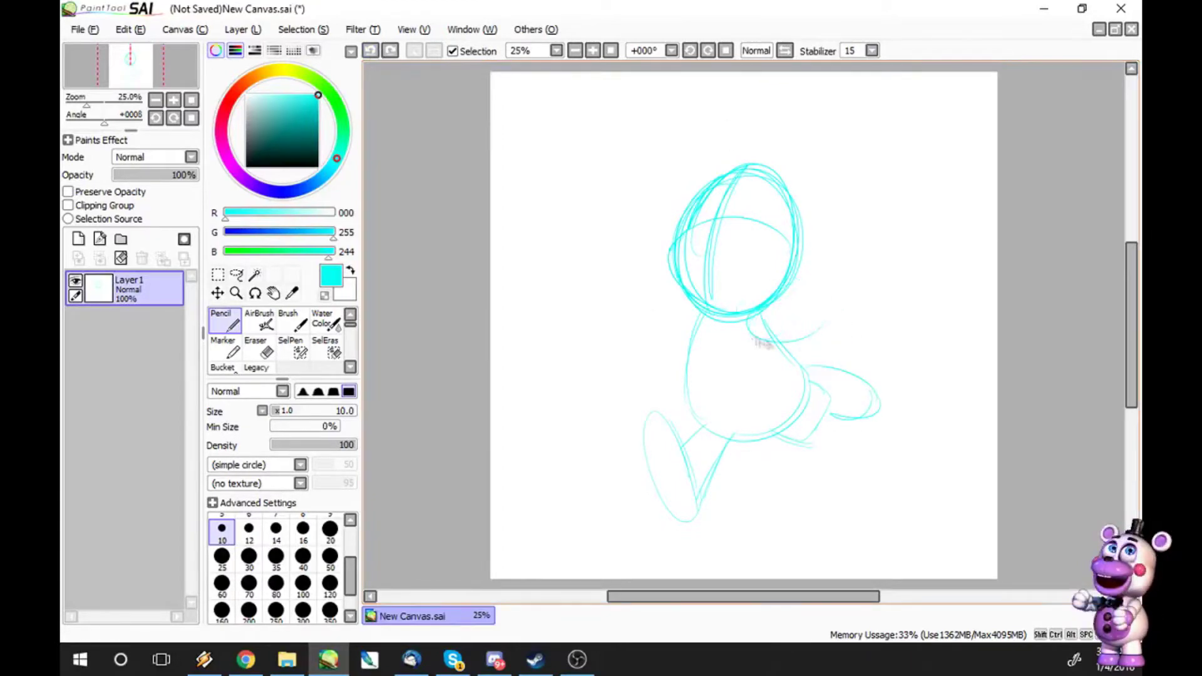
drag(713, 314, 733, 352)
mouse_move(695, 278)
mouse_down()
mouse_move(670, 313)
mouse_move(689, 276)
mouse_up()
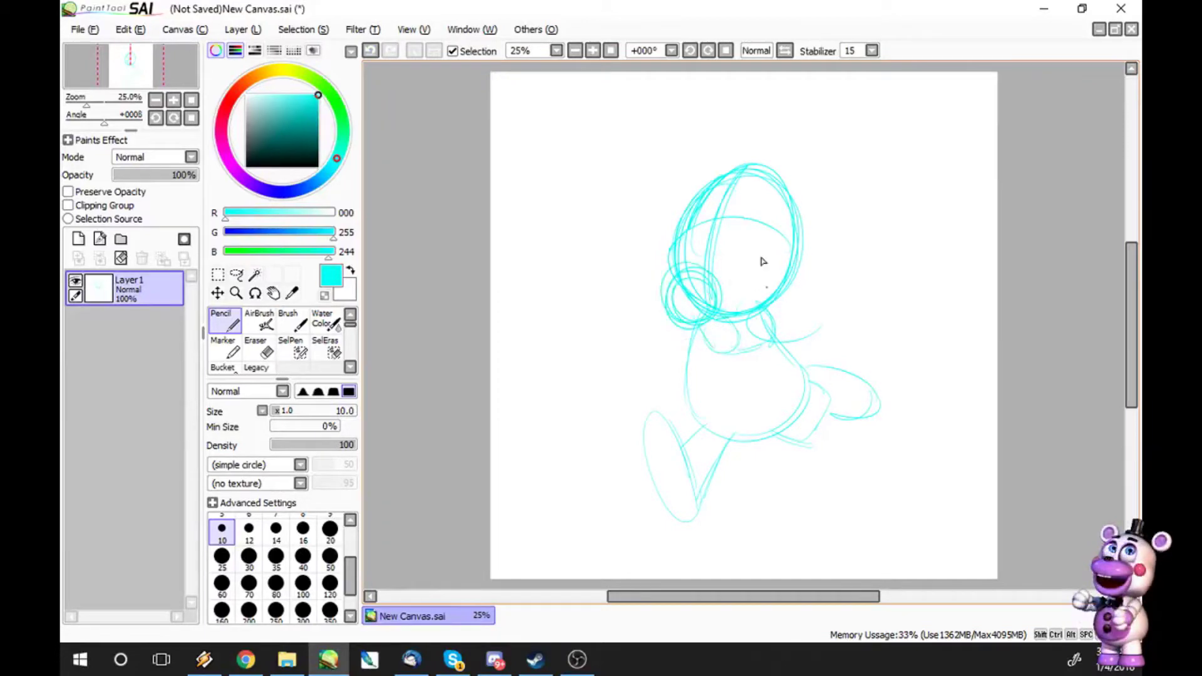
- Sketch the bear's round ears, small top hat, muzzle with open mouth, eyes and cheek
mouse_move(792, 169)
mouse_down()
mouse_move(814, 161)
mouse_move(826, 208)
mouse_up()
mouse_move(730, 179)
mouse_down()
mouse_move(685, 182)
mouse_move(714, 201)
mouse_move(697, 228)
mouse_up()
drag(766, 194, 786, 178)
mouse_move(722, 150)
mouse_down()
mouse_move(765, 164)
mouse_move(777, 185)
mouse_move(786, 160)
mouse_move(759, 148)
mouse_move(786, 154)
mouse_up()
mouse_move(699, 235)
mouse_down()
mouse_move(665, 252)
mouse_move(668, 265)
mouse_up()
mouse_move(695, 263)
mouse_down()
mouse_move(755, 236)
mouse_move(769, 293)
mouse_up()
mouse_move(695, 266)
mouse_down()
mouse_move(745, 310)
mouse_move(765, 310)
mouse_up()
mouse_move(720, 225)
mouse_down()
mouse_move(768, 242)
mouse_move(730, 271)
mouse_up()
drag(752, 183, 751, 187)
drag(782, 229, 790, 245)
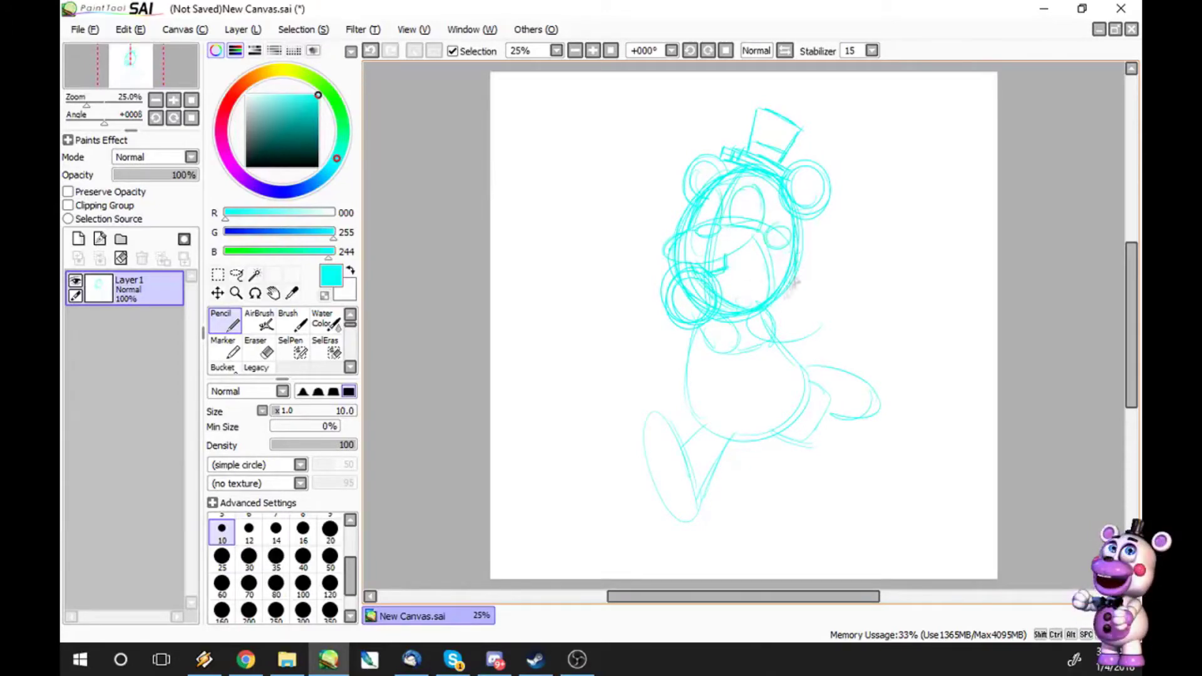
- Sketch the pupils and eyebrow details, the bow tie, and the buttons on the belly
mouse_move(755, 194)
mouse_down()
mouse_move(749, 215)
mouse_move(766, 197)
mouse_move(766, 210)
mouse_move(727, 222)
mouse_up()
mouse_move(724, 297)
mouse_down()
mouse_move(706, 263)
mouse_move(668, 279)
mouse_move(687, 336)
mouse_move(712, 279)
mouse_move(698, 285)
mouse_move(736, 326)
mouse_move(748, 318)
mouse_move(720, 331)
mouse_move(743, 327)
mouse_move(761, 423)
mouse_move(729, 325)
mouse_move(718, 343)
mouse_up()
drag(714, 369, 719, 393)
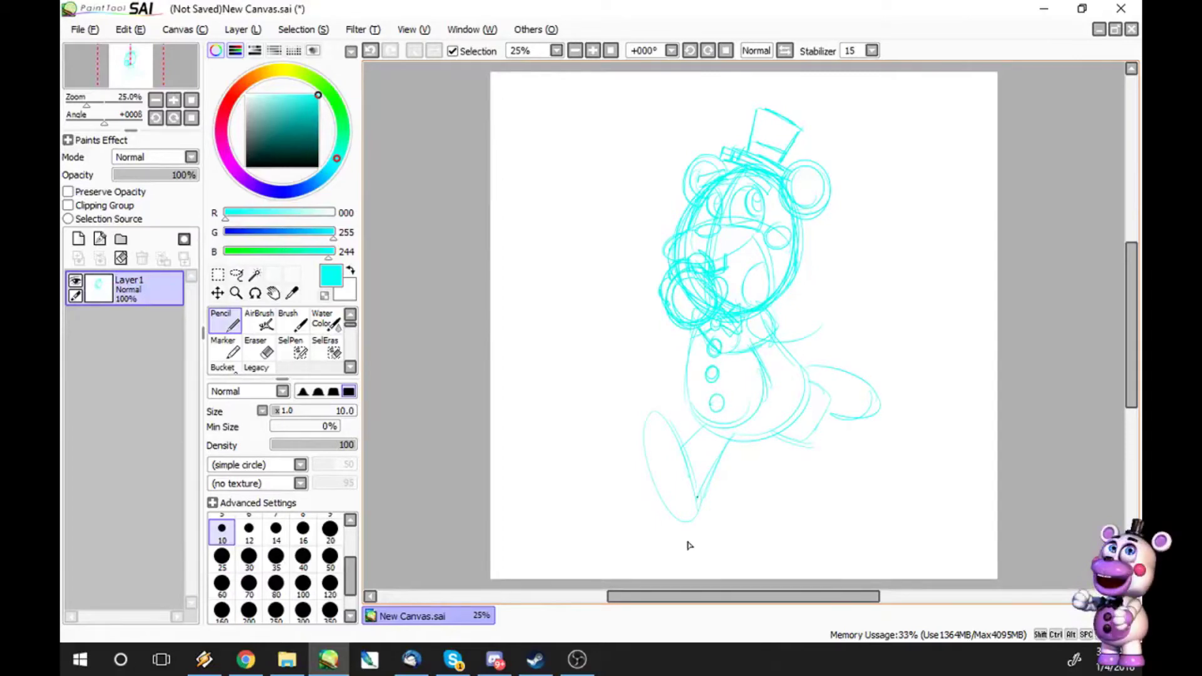
- Refine the sketch of both running legs and redraw the feet smaller with their soles
drag(774, 437, 794, 404)
click(370, 50)
mouse_move(704, 432)
mouse_down()
mouse_move(677, 453)
mouse_move(701, 501)
mouse_up()
mouse_move(669, 457)
mouse_down()
mouse_move(654, 498)
mouse_move(704, 513)
mouse_up()
mouse_move(809, 374)
mouse_down()
mouse_move(832, 425)
mouse_move(843, 413)
mouse_up()
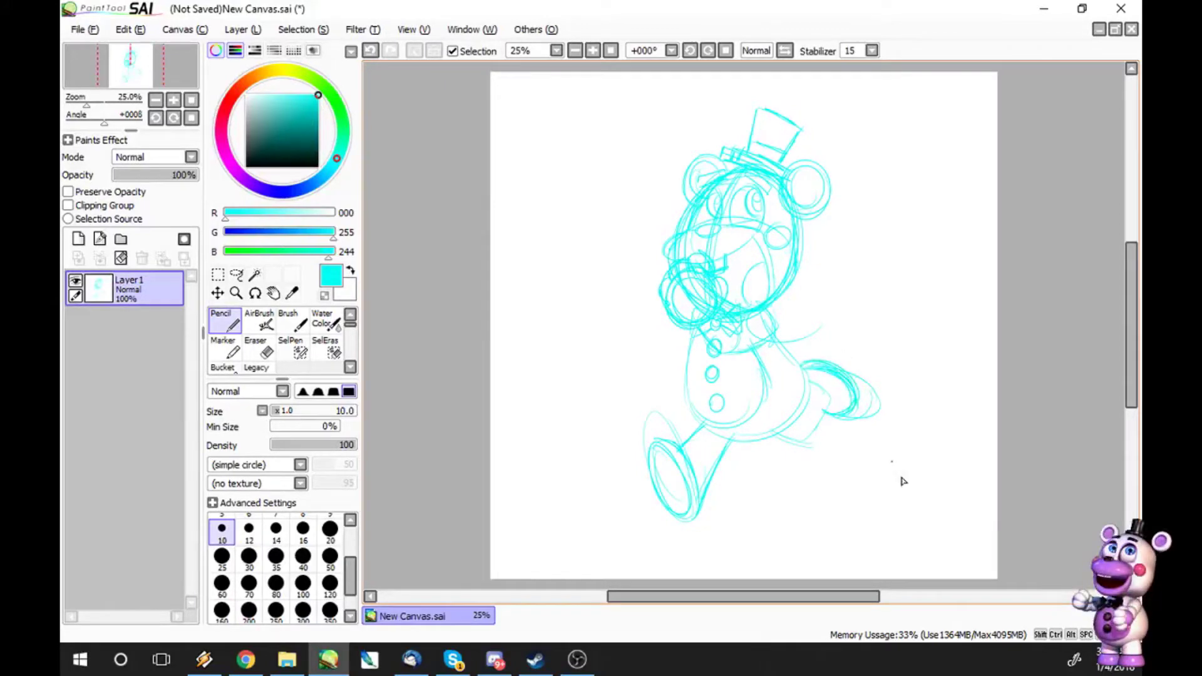
- Set the Pencil to black at size 40 with stabilizer S-7 for inking
key(alt+Tab)
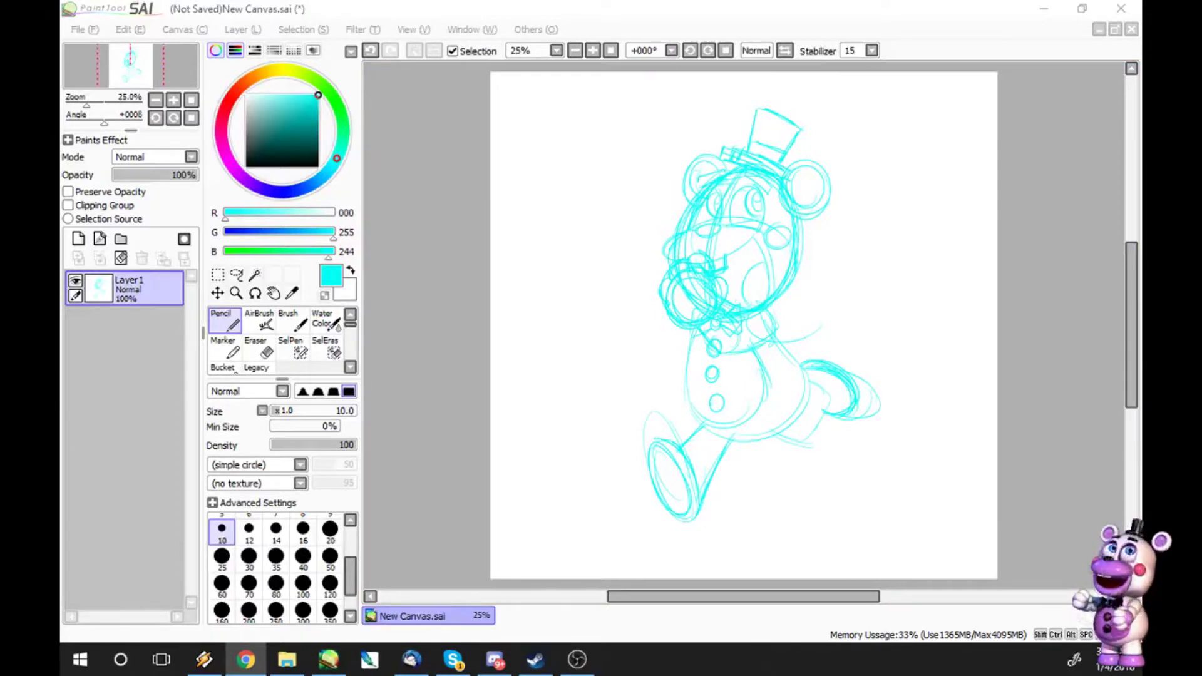
key(alt+Tab)
click(303, 556)
click(246, 166)
click(871, 50)
click(858, 346)
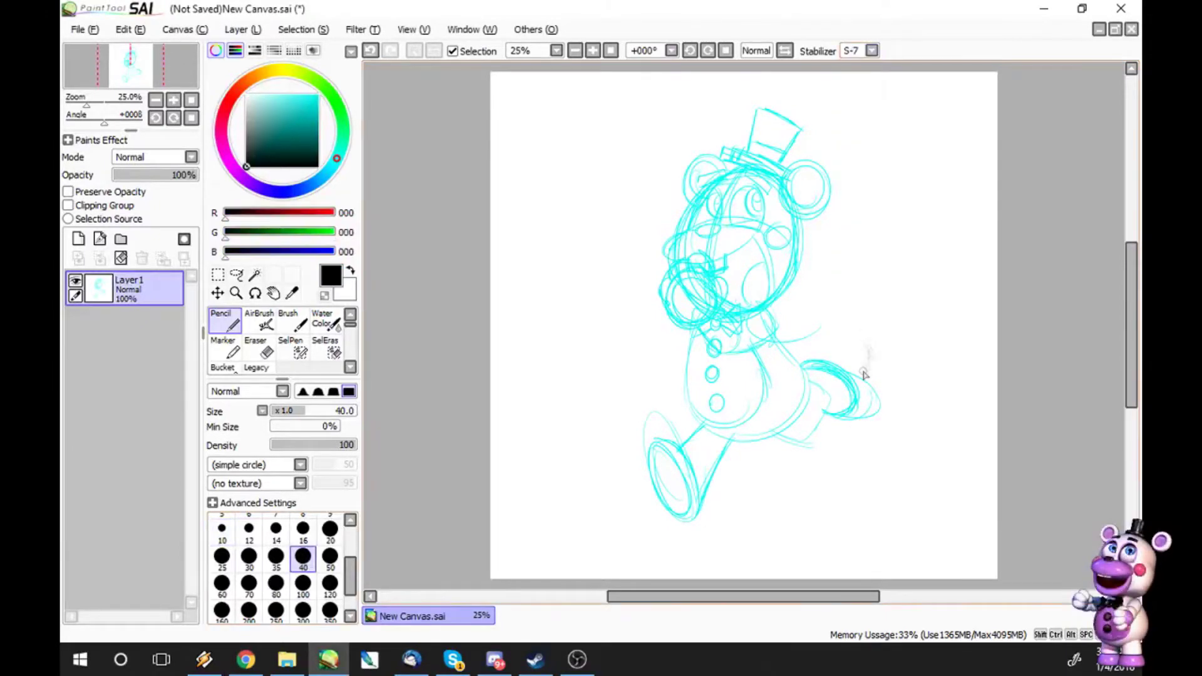
- Ink the bent arm and hand, the snout, one eyebrow, the near ear and the side of the face in black
mouse_move(710, 278)
mouse_down()
mouse_move(729, 300)
mouse_move(680, 283)
mouse_move(665, 307)
mouse_move(720, 320)
mouse_move(700, 336)
mouse_move(742, 313)
mouse_move(739, 355)
mouse_move(779, 330)
mouse_move(780, 310)
mouse_move(775, 333)
mouse_up()
key(ctrl+z)
drag(692, 232, 662, 254)
mouse_move(720, 279)
mouse_down()
mouse_move(669, 278)
mouse_move(667, 257)
mouse_up()
drag(728, 168, 696, 186)
mouse_move(785, 167)
mouse_down()
mouse_move(830, 188)
mouse_move(805, 214)
mouse_move(793, 285)
mouse_move(776, 301)
mouse_up()
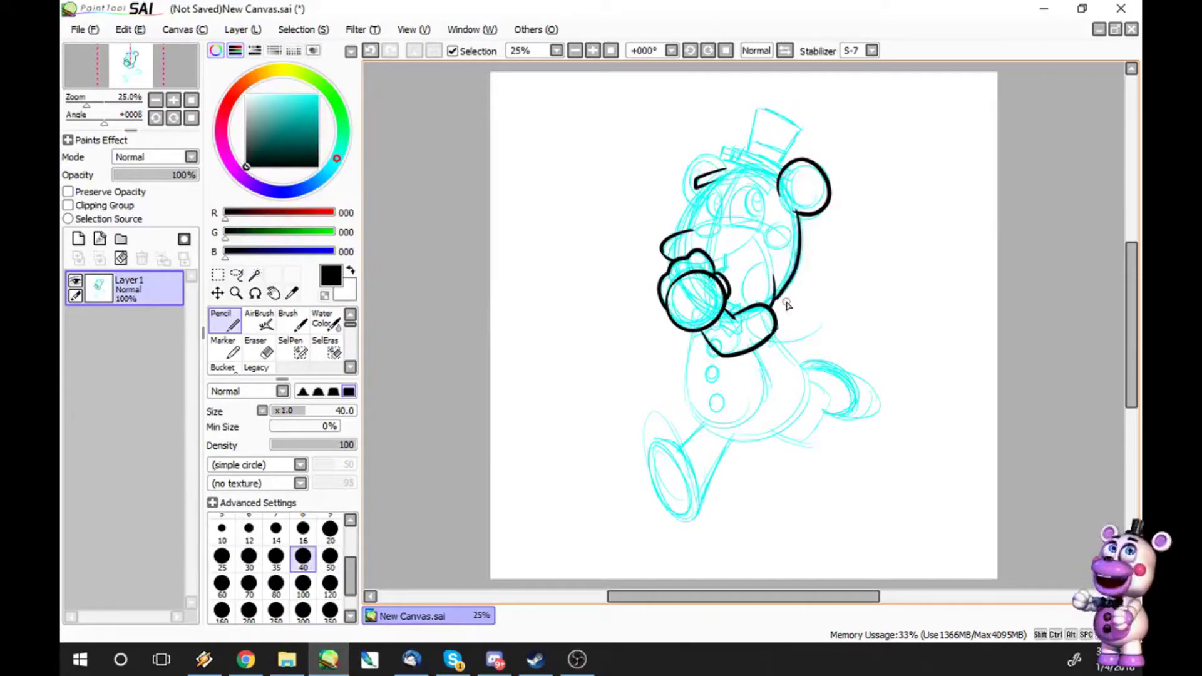
- Ink the front of the body, the forward leg and foot, and the forehead outline, redoing faulty strokes
mouse_move(696, 330)
mouse_down()
mouse_move(688, 426)
mouse_move(767, 431)
mouse_up()
key(ctrl+z)
mouse_move(691, 336)
mouse_down()
mouse_move(692, 425)
mouse_move(775, 433)
mouse_up()
mouse_move(703, 426)
mouse_down()
mouse_move(679, 448)
mouse_move(695, 521)
mouse_move(726, 443)
mouse_up()
key(ctrl+z)
mouse_move(715, 185)
mouse_down()
mouse_move(689, 237)
mouse_move(714, 185)
mouse_up()
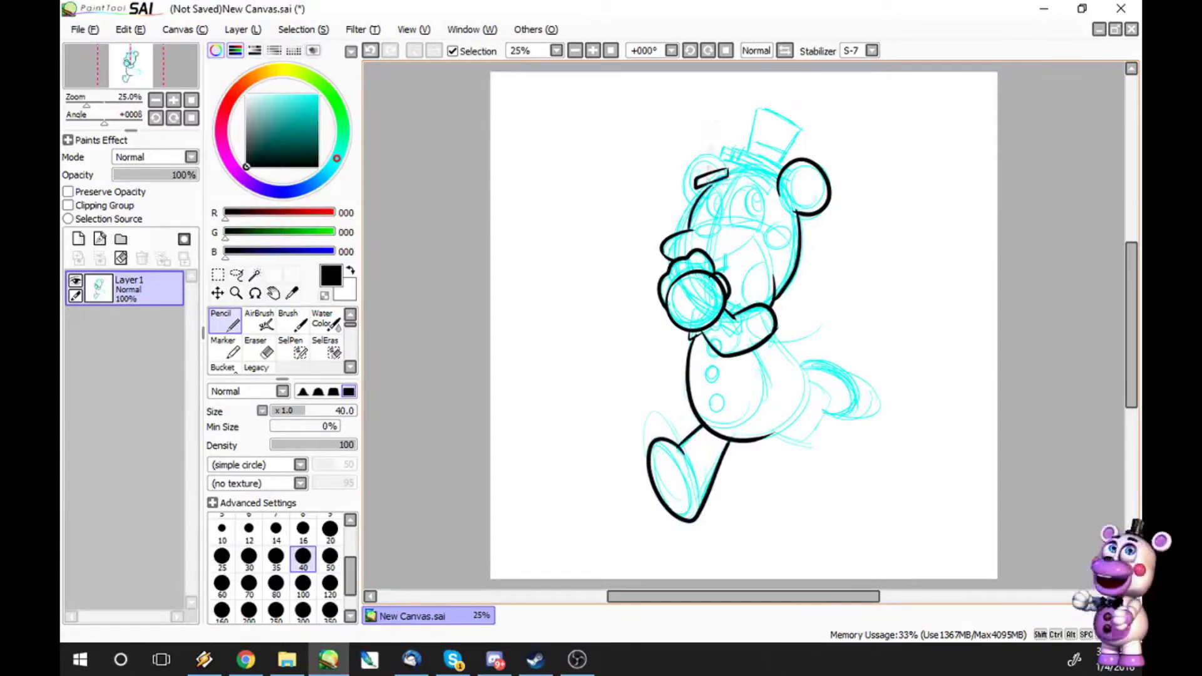
- Ink the top hat and the inner circle of the near ear, using Pencil size 30
drag(727, 146, 781, 191)
click(249, 556)
mouse_move(731, 152)
mouse_down()
mouse_move(760, 177)
mouse_move(755, 110)
mouse_move(793, 160)
mouse_move(780, 175)
mouse_move(808, 222)
mouse_move(817, 219)
mouse_move(786, 166)
mouse_move(814, 172)
mouse_up()
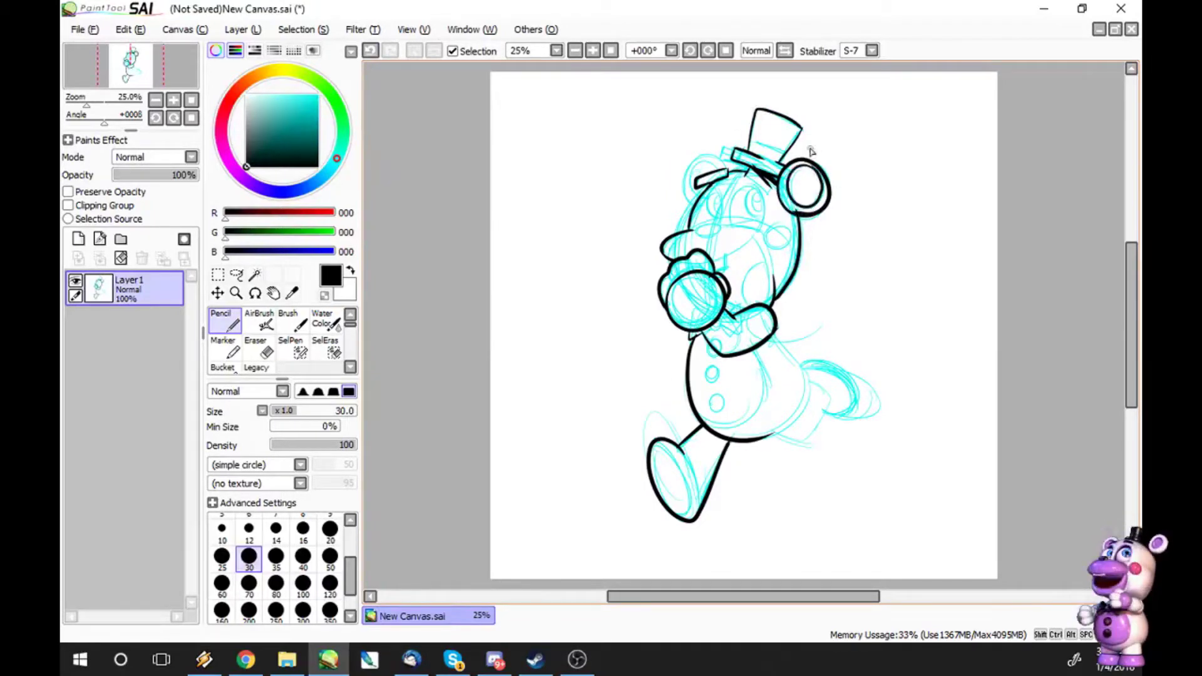
- Ink the far ear, the nose and the open mouth, undoing faulty strokes
mouse_move(727, 170)
mouse_down()
mouse_move(692, 162)
mouse_move(695, 231)
mouse_move(722, 227)
mouse_move(779, 296)
mouse_up()
key(ctrl+z)
key(ctrl+z)
mouse_move(721, 254)
mouse_down()
mouse_move(729, 275)
mouse_move(761, 235)
mouse_up()
drag(749, 235, 773, 303)
- Ink the back of the body, the front foot's sole, the rear leg and foot, and the belly patch
mouse_move(725, 302)
mouse_down()
mouse_move(807, 376)
mouse_move(684, 520)
mouse_up()
drag(664, 445, 691, 528)
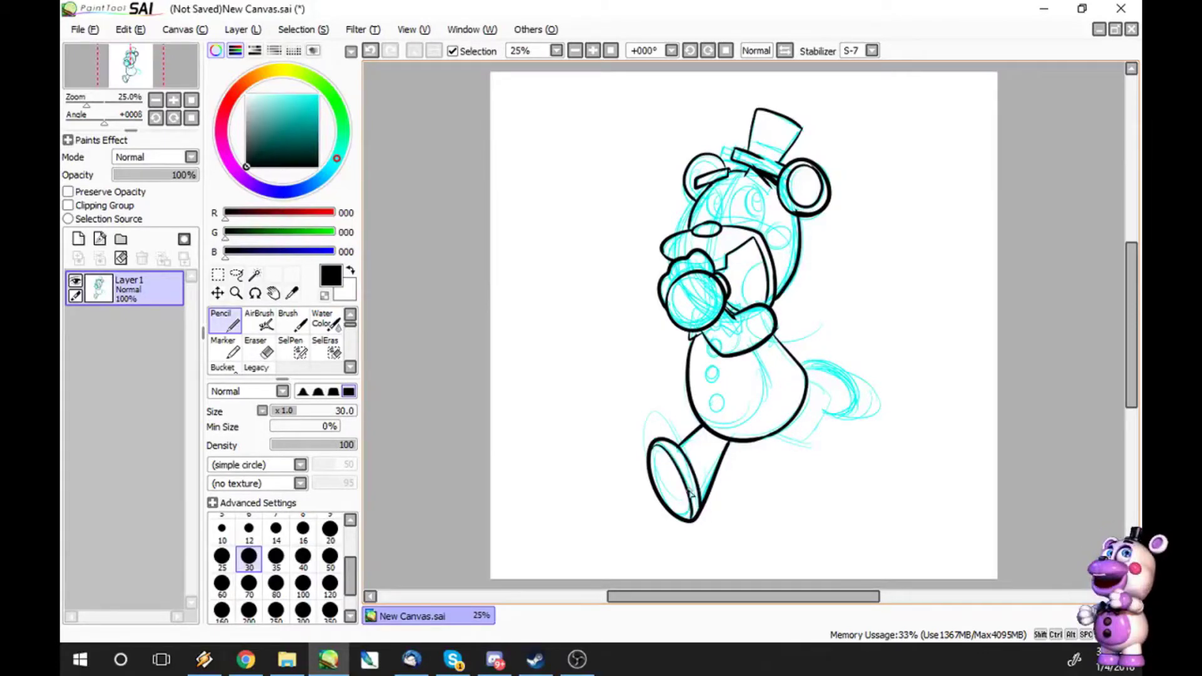
mouse_move(772, 438)
mouse_down()
mouse_move(837, 406)
mouse_move(849, 423)
mouse_move(839, 377)
mouse_up()
drag(801, 356, 853, 394)
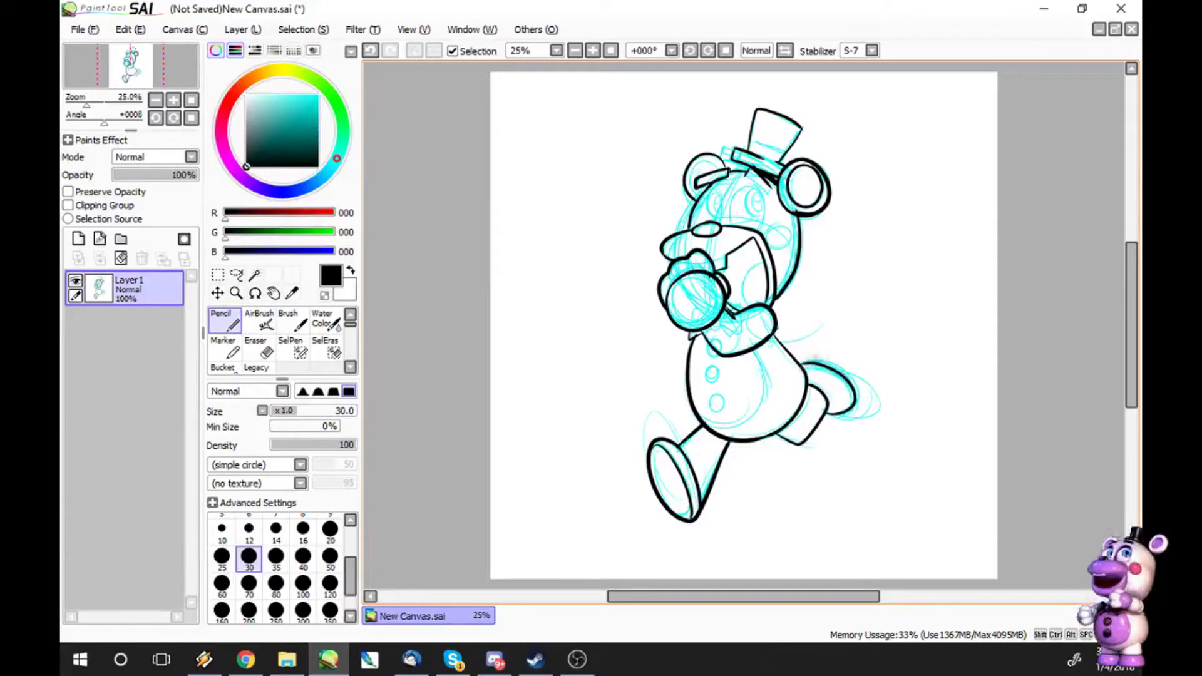
mouse_move(706, 424)
mouse_down()
mouse_move(765, 376)
mouse_move(760, 352)
mouse_up()
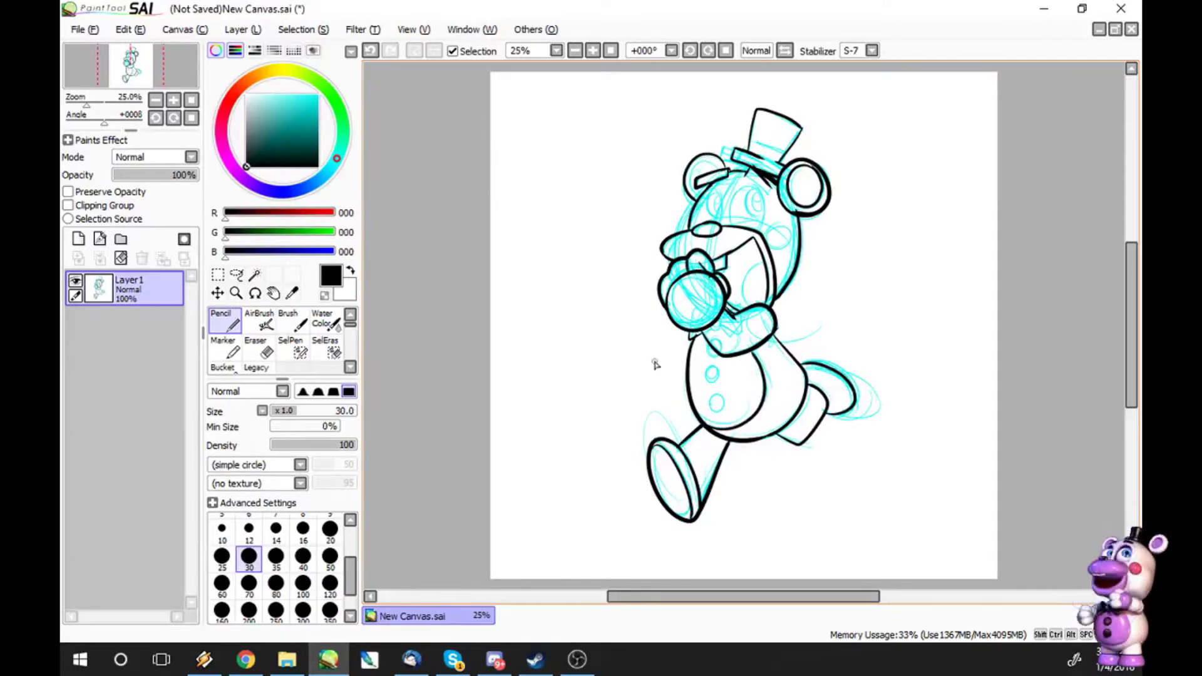
- Ink the second eyebrow and the finger details on the hand, and undo the trial cheek circle
key(alt+Tab)
key(alt+Tab)
mouse_move(782, 156)
mouse_down()
mouse_move(758, 169)
mouse_move(752, 159)
mouse_up()
mouse_move(784, 224)
mouse_down()
mouse_move(776, 250)
mouse_move(782, 237)
mouse_up()
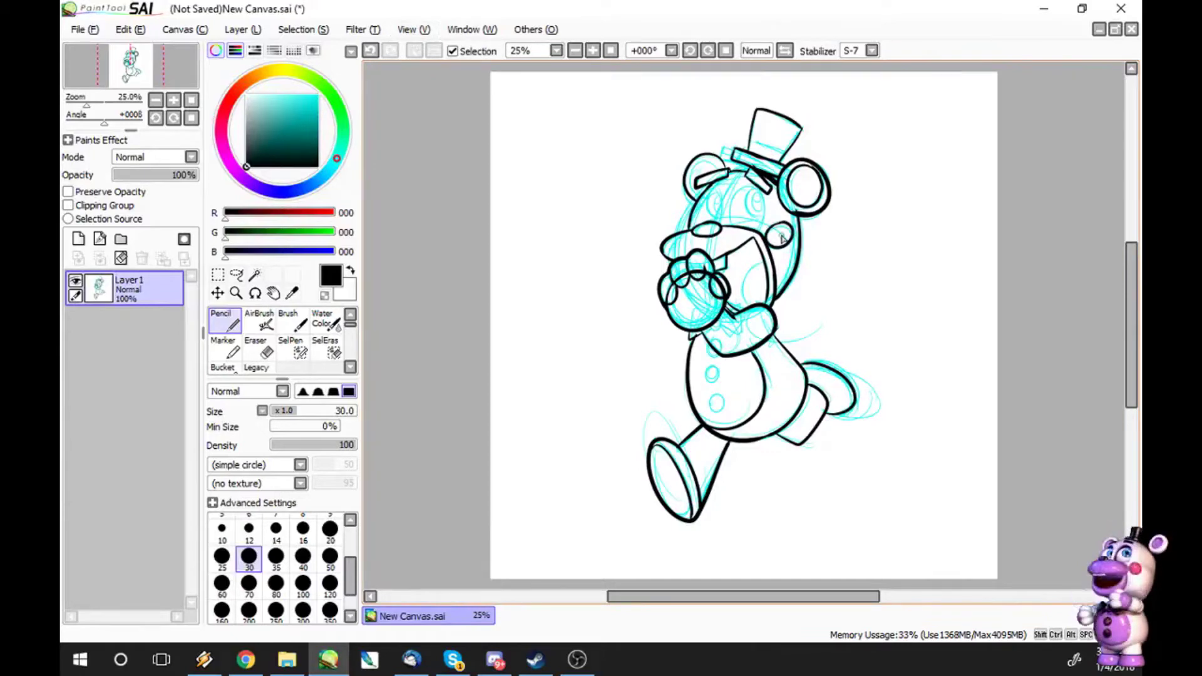
click(371, 49)
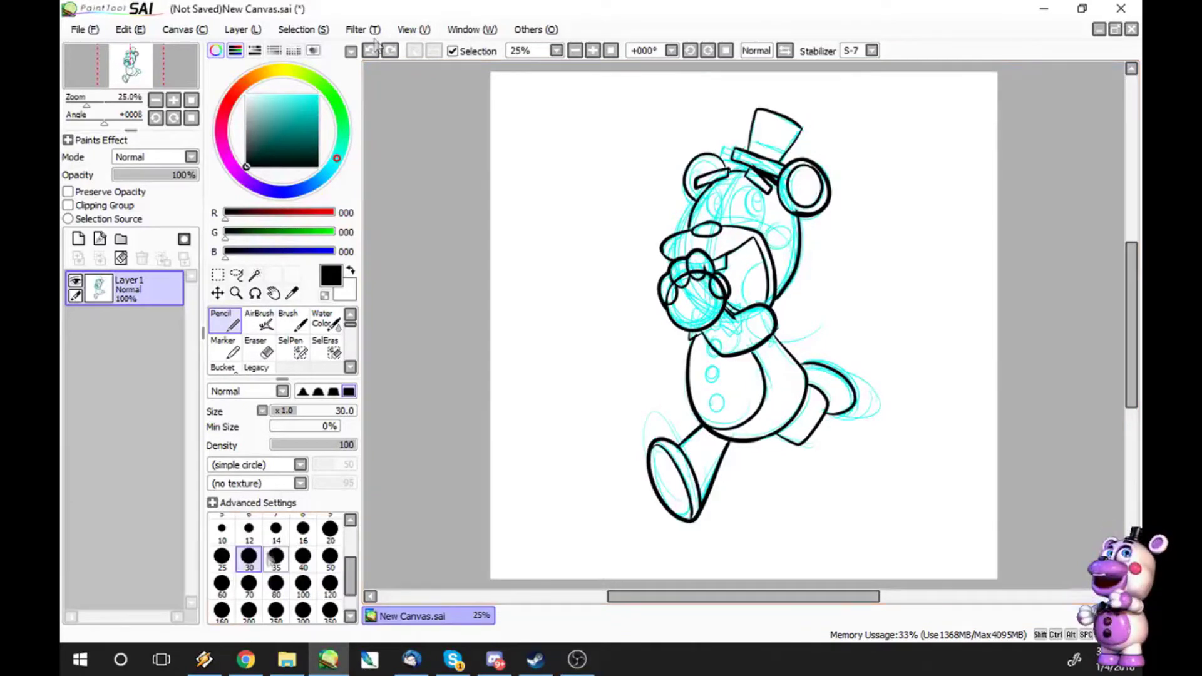
- Reduce the Pencil size to 20 and ink the cheek circle and both eyes
key(bracketleft)
key(bracketleft)
drag(782, 224, 777, 247)
key(ctrl+z)
mouse_move(749, 184)
mouse_down()
mouse_move(736, 232)
mouse_move(761, 238)
mouse_up()
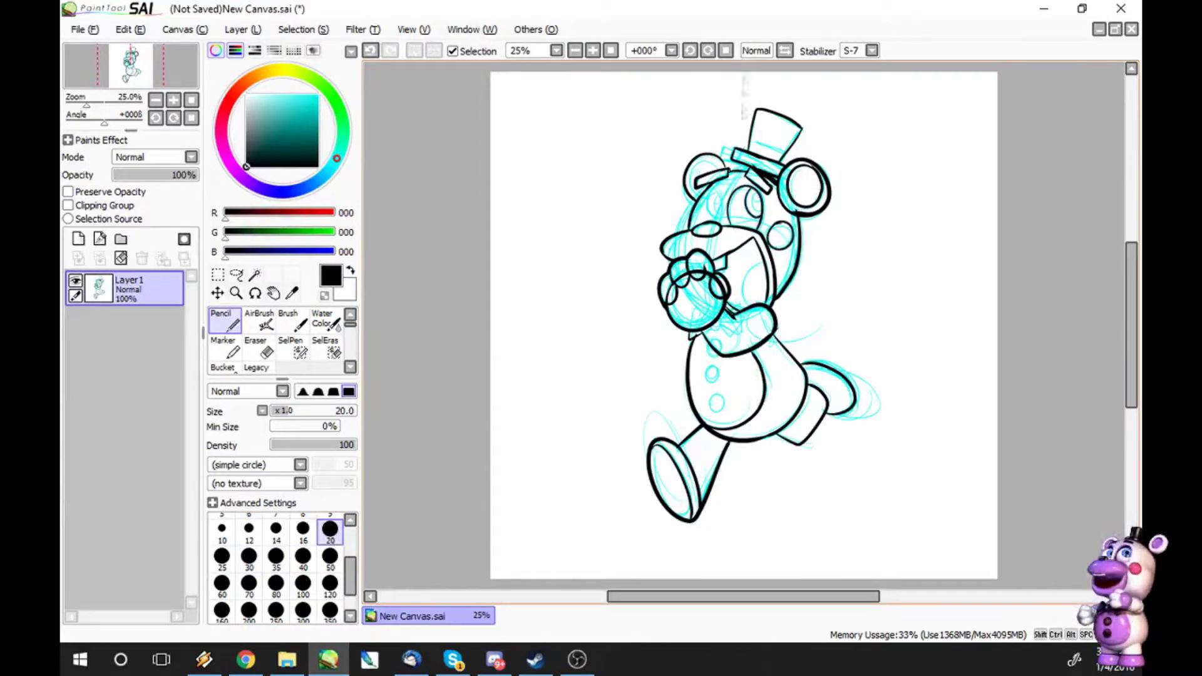
mouse_move(761, 189)
mouse_down()
mouse_move(755, 219)
mouse_move(720, 188)
mouse_move(736, 203)
mouse_move(723, 224)
mouse_move(717, 194)
mouse_up()
key(ctrl+z)
- Ink the dividing line on the bent forearm and the round buttons down the belly
mouse_move(739, 313)
mouse_down()
mouse_move(714, 359)
mouse_move(727, 369)
mouse_up()
mouse_move(715, 368)
mouse_down()
mouse_move(707, 382)
mouse_move(723, 370)
mouse_up()
mouse_move(722, 396)
mouse_down()
mouse_move(714, 407)
mouse_move(730, 401)
mouse_up()
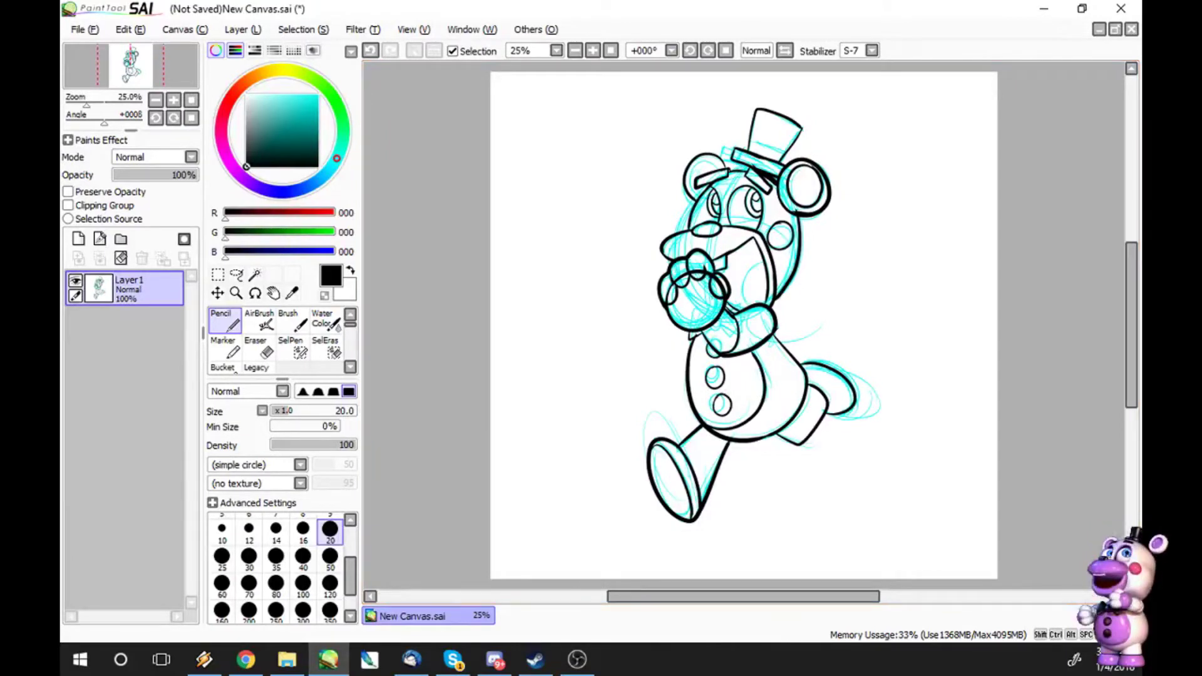
- Switch to Photoshop and convert the cleaned-up line art to RGB Color mode
click(246, 659)
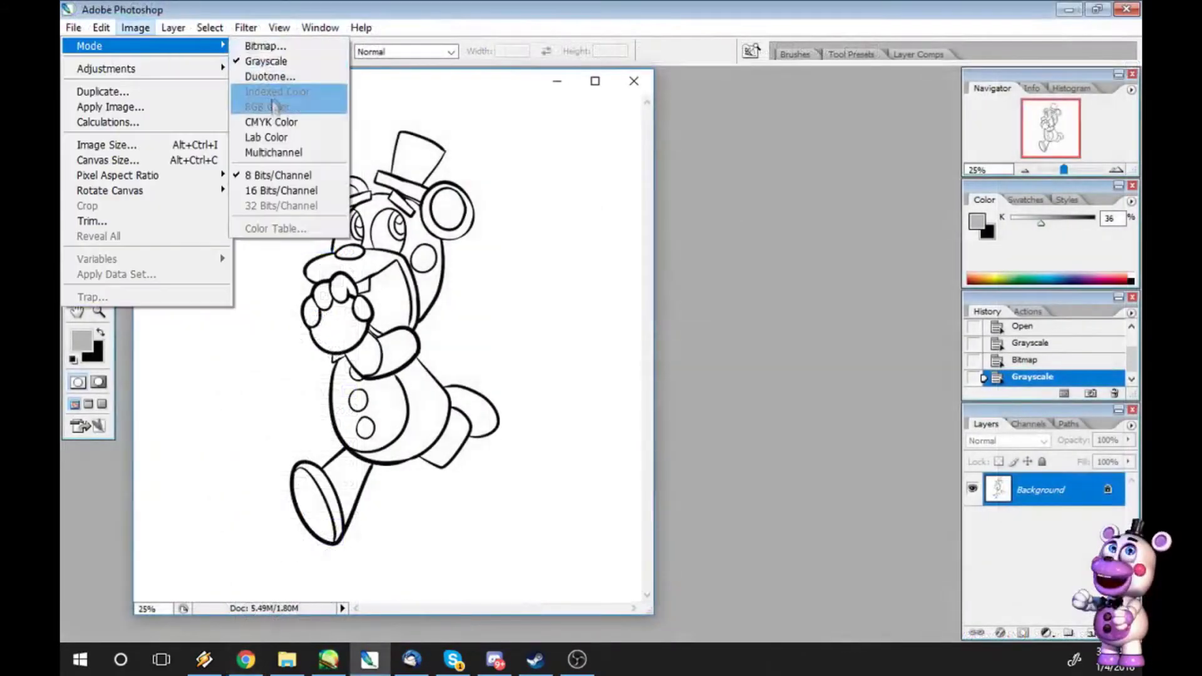
click(282, 102)
key(alt+Tab)
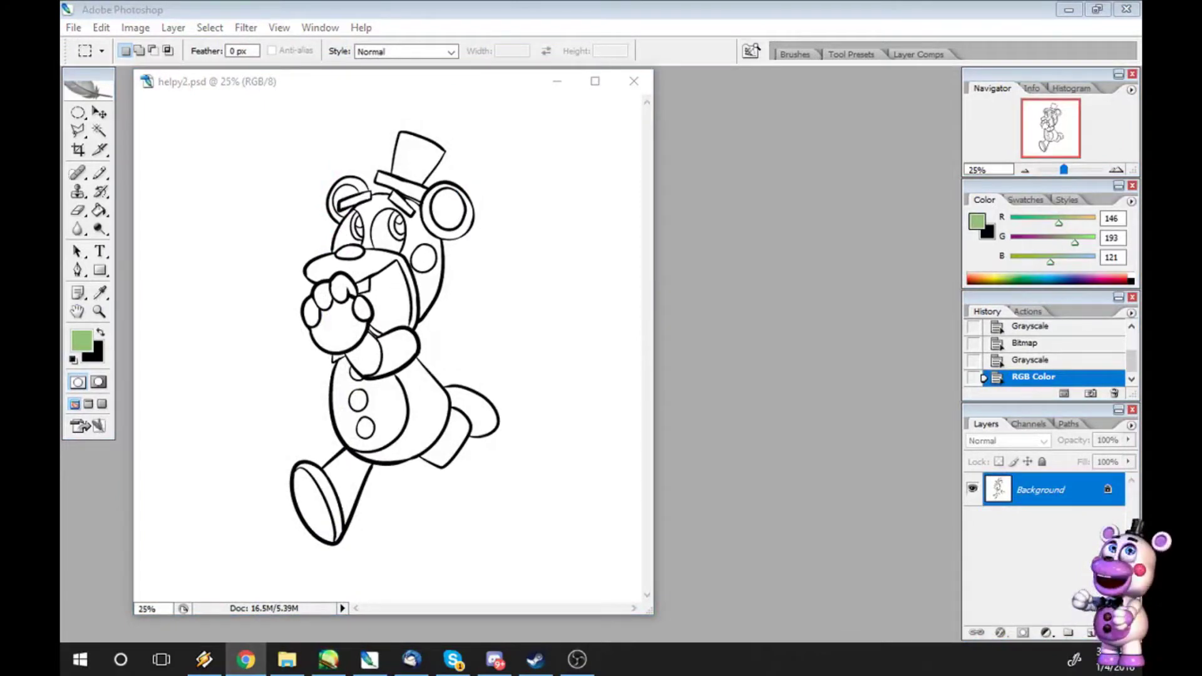
- Paste the copied bear reference image into a new document and place its window beside the line art
click(73, 28)
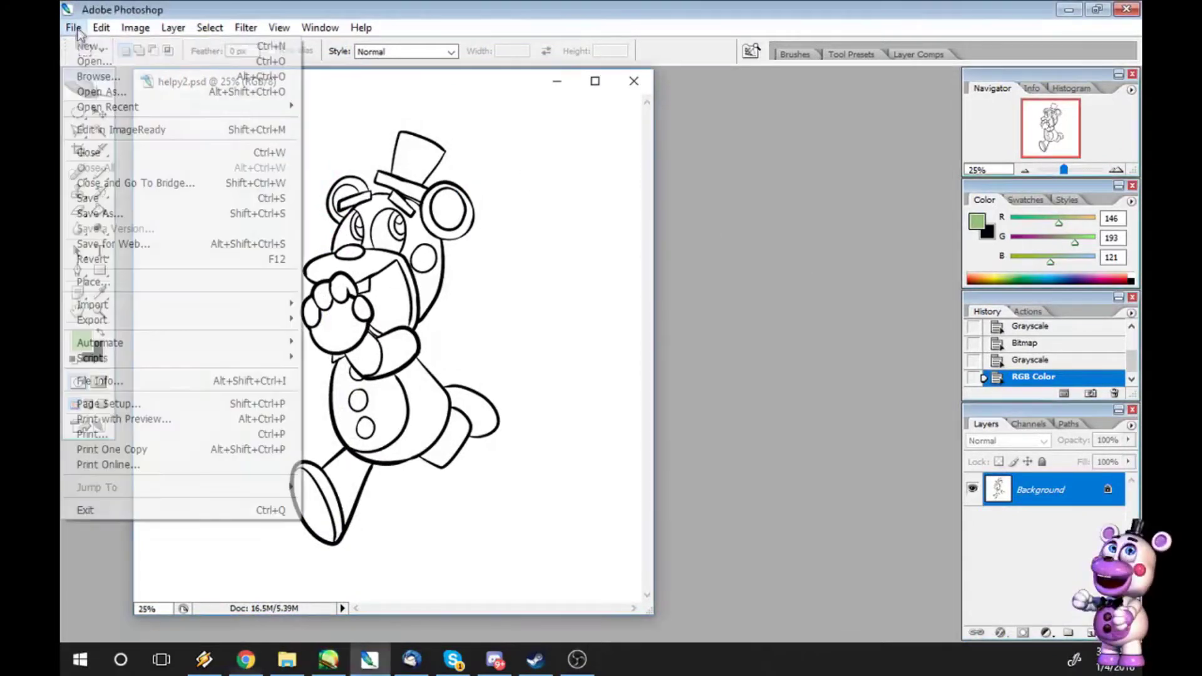
click(94, 59)
click(771, 163)
key(ctrl+v)
drag(166, 108, 676, 156)
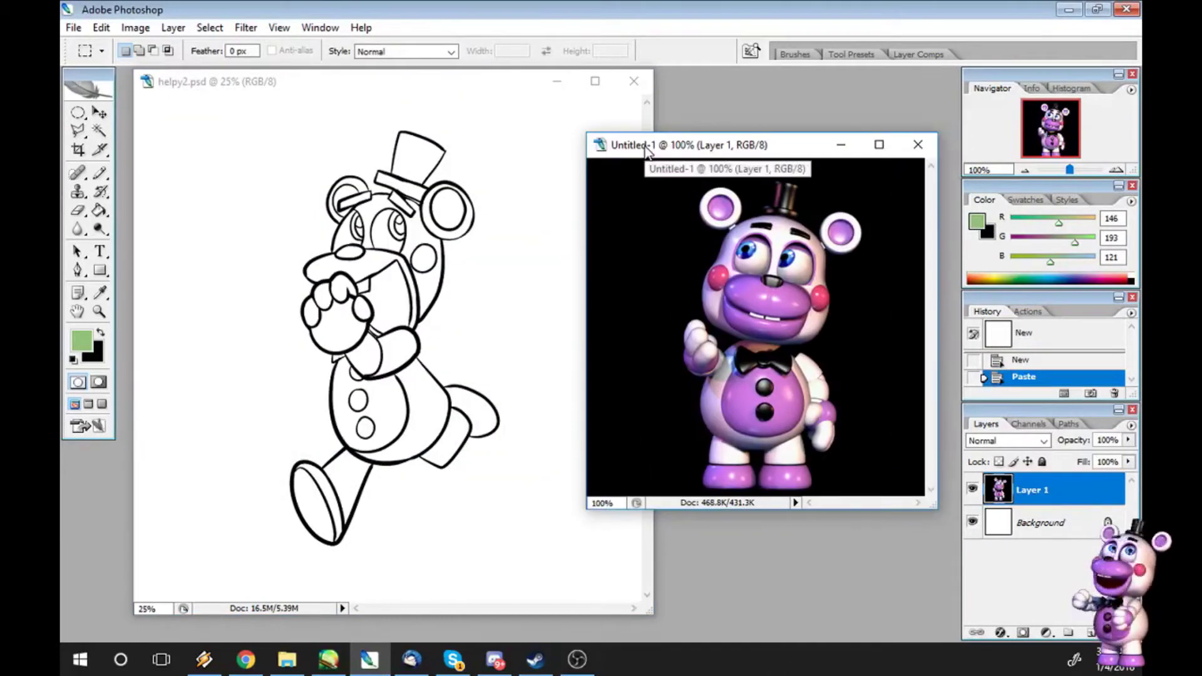
- Fill the hat, eyebrows, pupils, open mouth and middle belly button with black
key(x)
key(g)
click(399, 227)
click(354, 199)
click(400, 208)
click(394, 181)
click(417, 154)
click(356, 226)
click(388, 300)
click(358, 400)
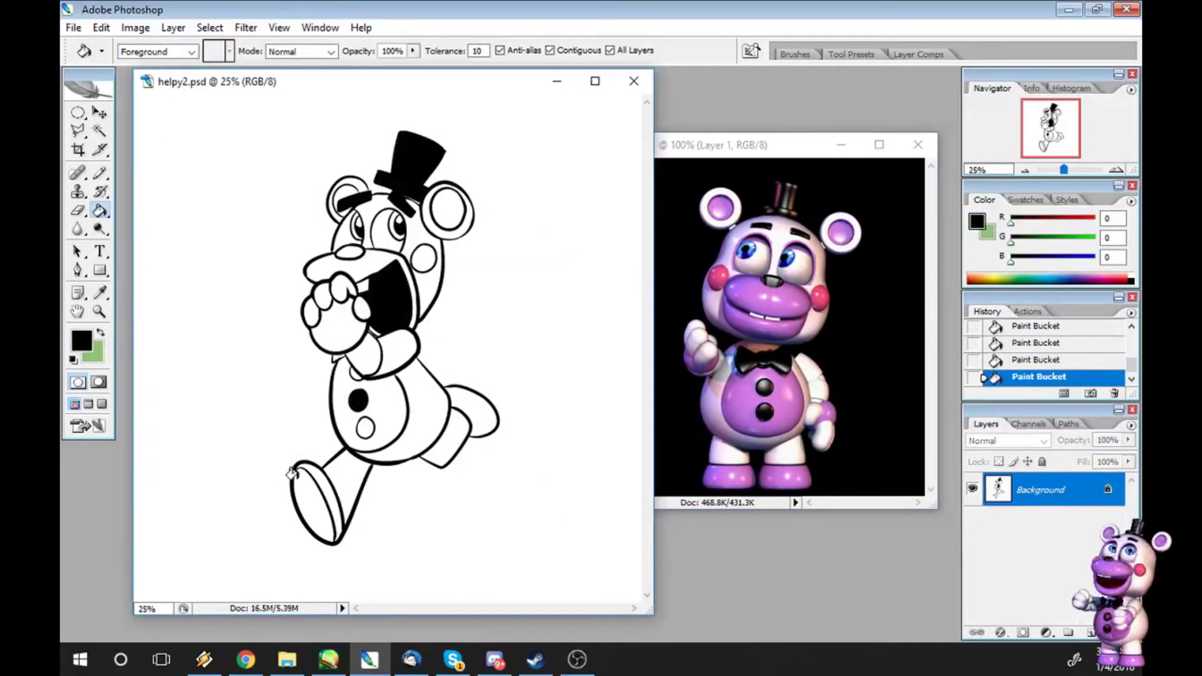
- Undo the black fill of the partly hidden top button and fill the lowest button with black
key(z)
click(401, 428)
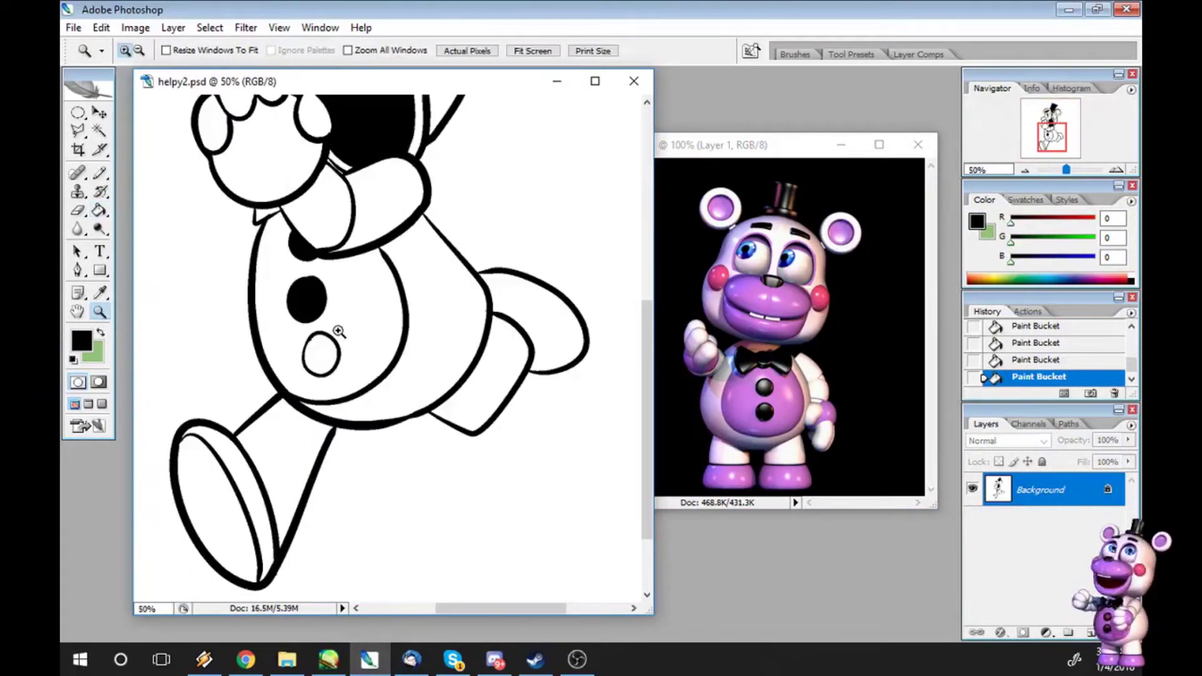
key(ctrl+z)
key(g)
click(321, 354)
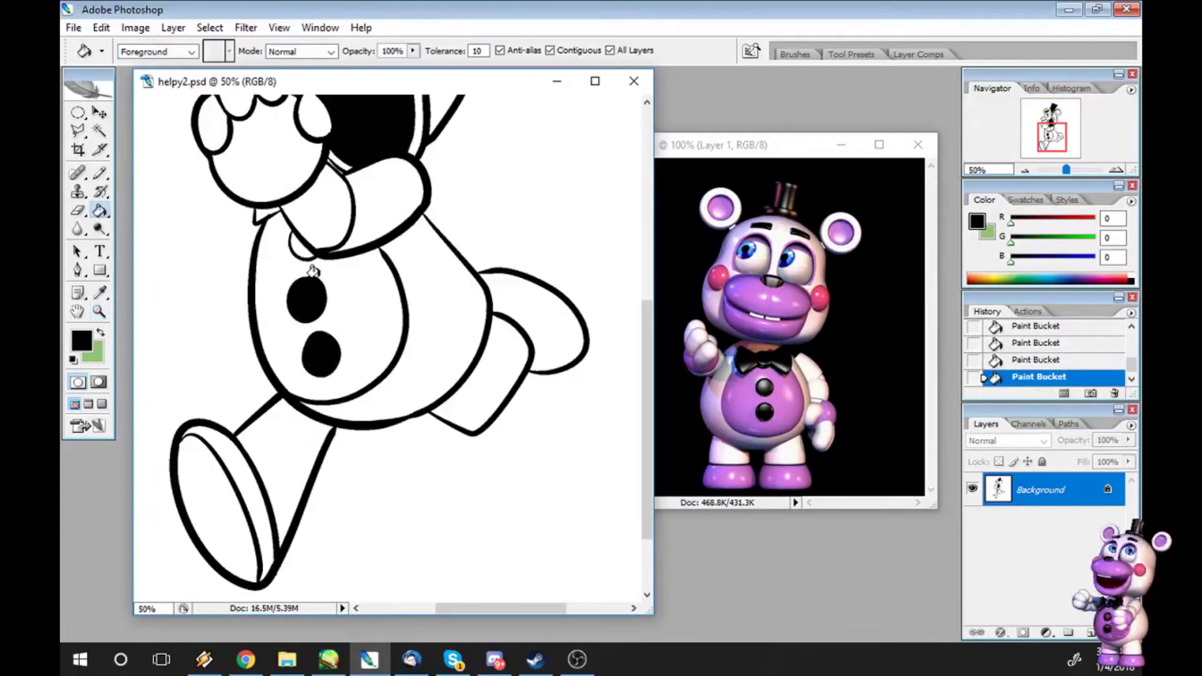
- Paint over the partly hidden top button's outline in white with the Pencil
key(z)
click(278, 248)
key(i)
click(196, 309)
key(b)
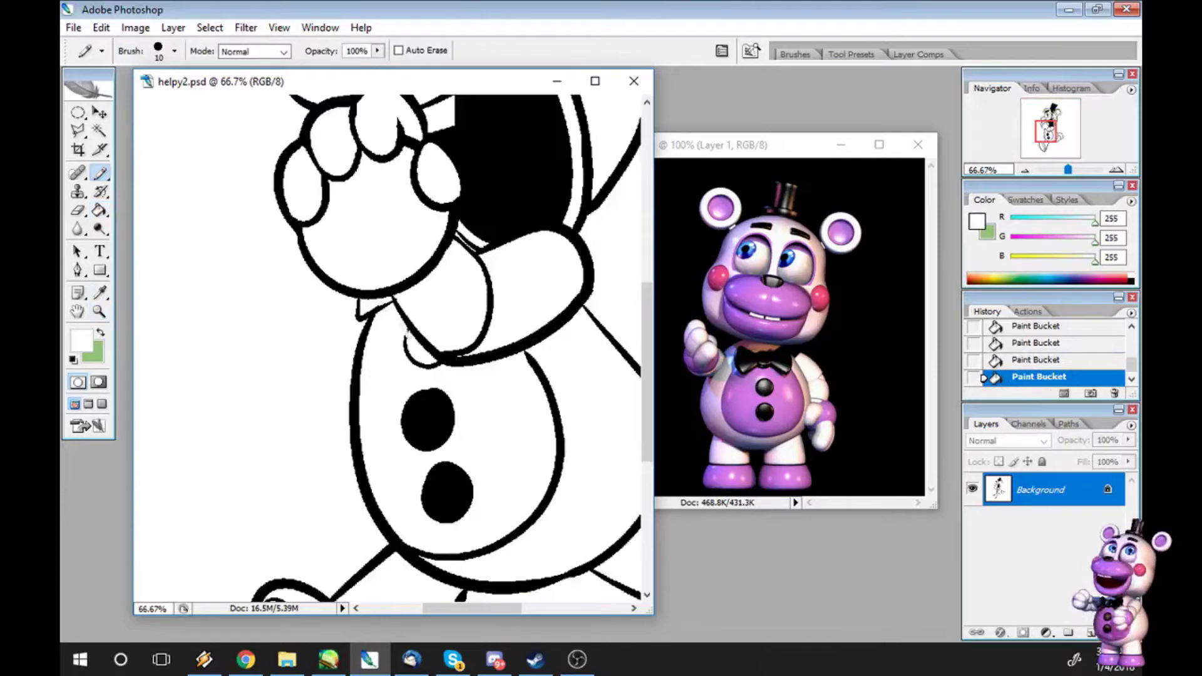
mouse_move(406, 341)
mouse_down()
mouse_move(435, 368)
mouse_move(397, 401)
mouse_move(462, 439)
mouse_up()
- Lasso and cut the two black buttons, and fill the gap left on the belly with white
click(78, 130)
click(128, 132)
key(ctrl+x)
key(g)
click(463, 438)
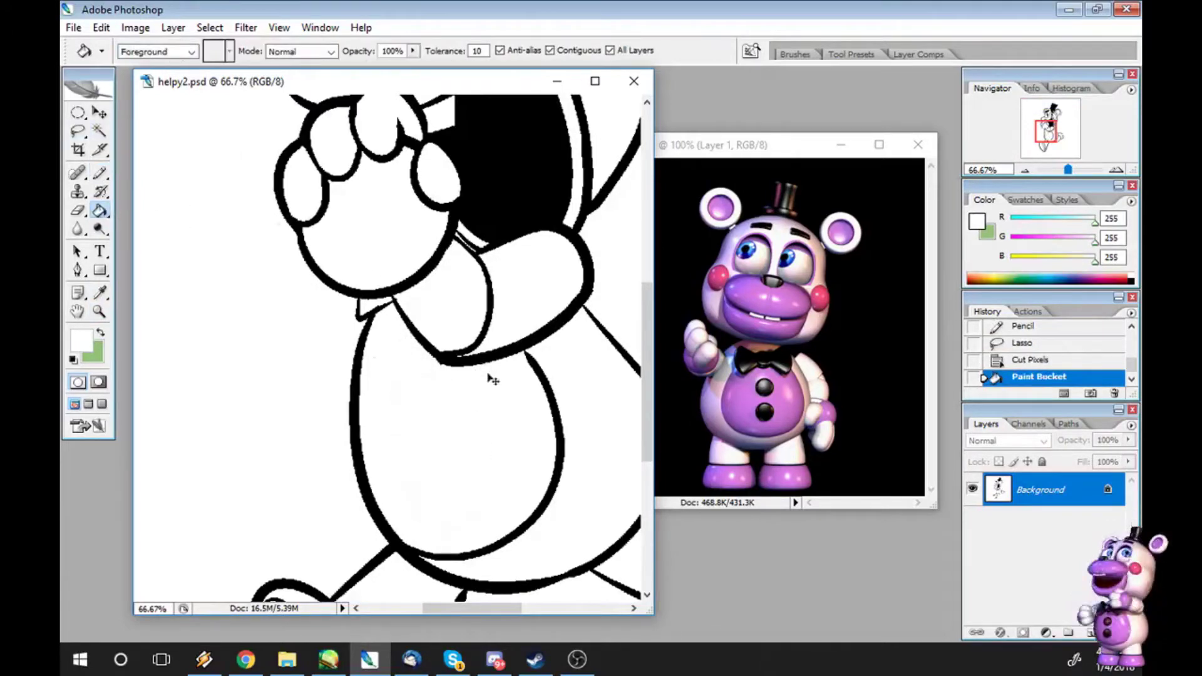
- Paste the two buttons back and move them slightly higher on the belly
key(ctrl+v)
key(v)
drag(368, 274, 400, 352)
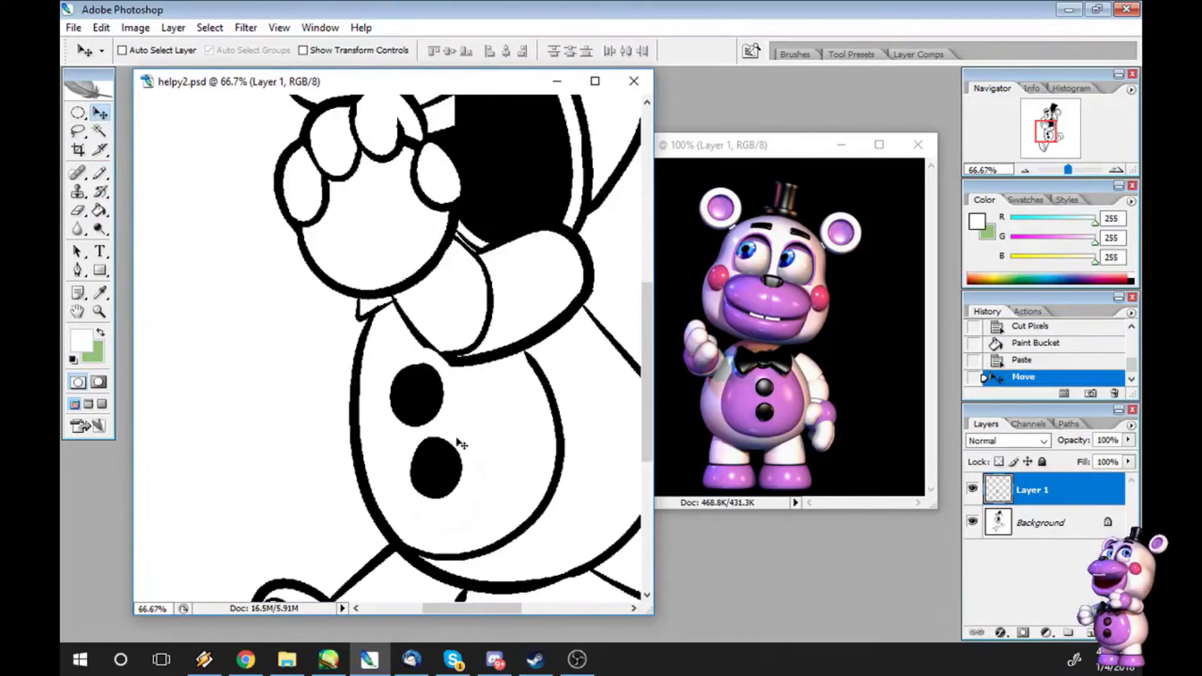
- Clear the white area around the pasted buttons, deselect, and flatten the image
key(w)
click(451, 388)
key(Delete)
key(ctrl+d)
click(173, 27)
click(138, 532)
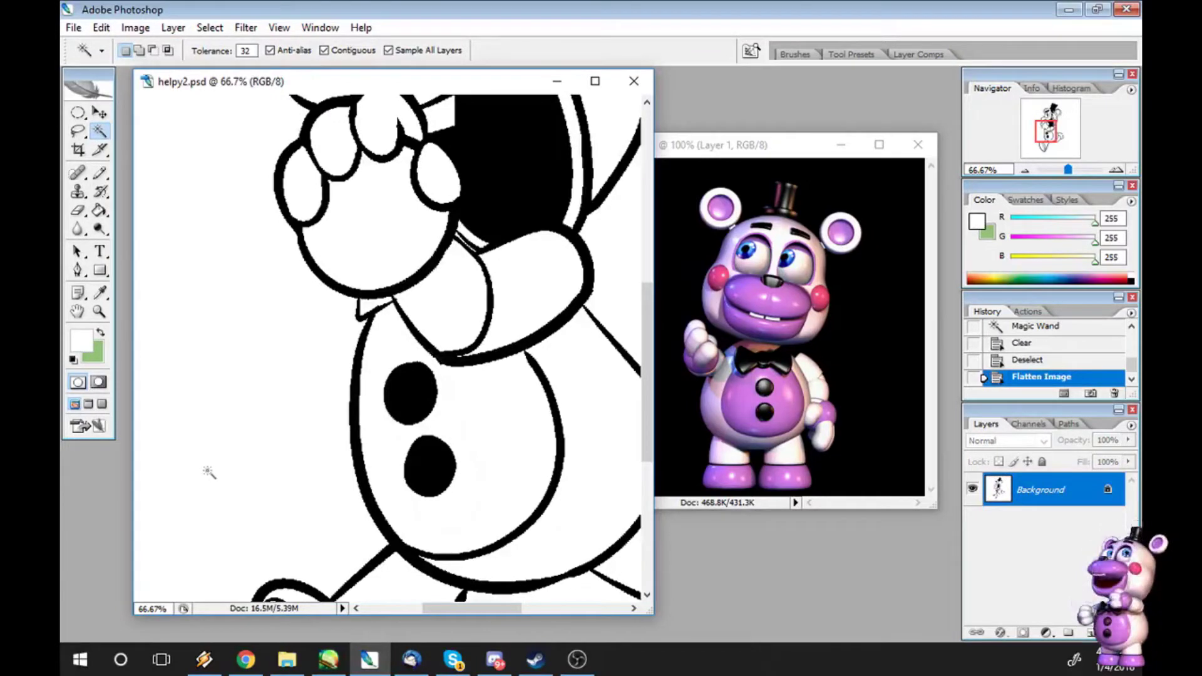
- Pencil the black outline of the bow tie between the hand and the belly
key(z)
click(399, 300)
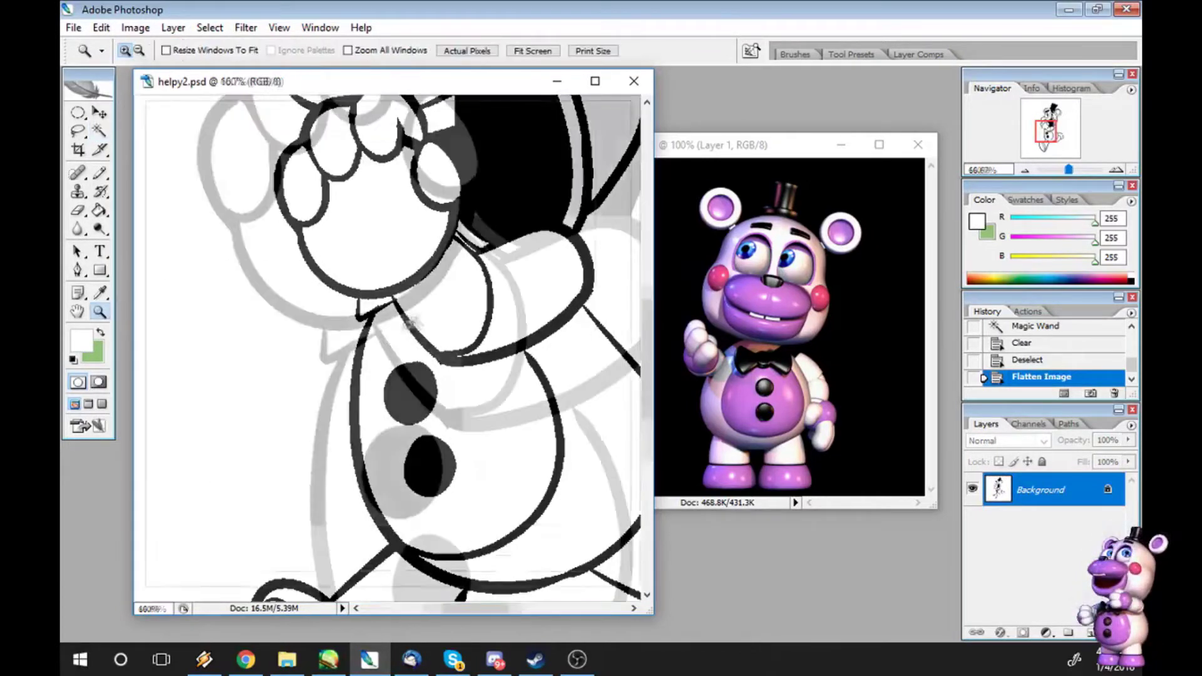
click(399, 301)
key(b)
alt+click(270, 313)
drag(269, 294, 366, 358)
drag(308, 406, 376, 353)
mouse_move(379, 300)
mouse_down()
mouse_move(410, 375)
mouse_move(429, 379)
mouse_up()
drag(266, 291, 266, 348)
- Fill the bow tie with black and touch up its edges with the Pencil
key(g)
click(267, 329)
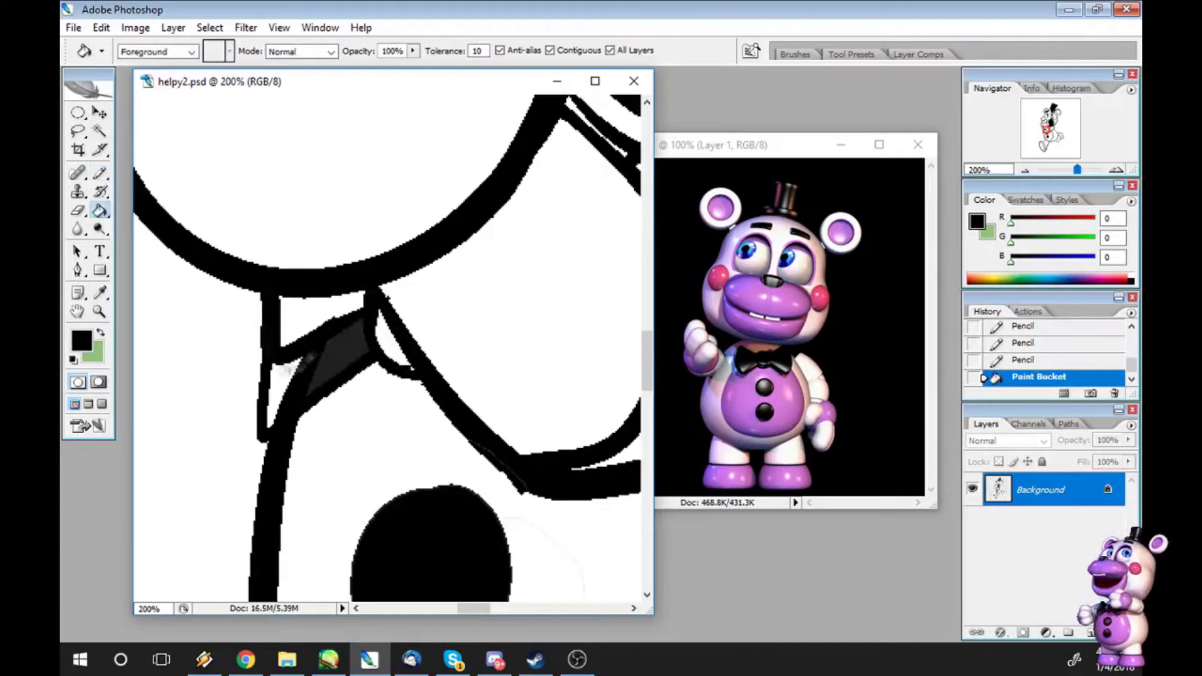
click(334, 318)
click(338, 357)
click(376, 329)
key(b)
drag(381, 347, 406, 363)
mouse_move(263, 282)
mouse_down()
mouse_move(269, 438)
mouse_move(266, 304)
mouse_up()
key(ctrl+minus)
key(ctrl+minus)
key(ctrl+minus)
key(ctrl+minus)
key(ctrl+minus)
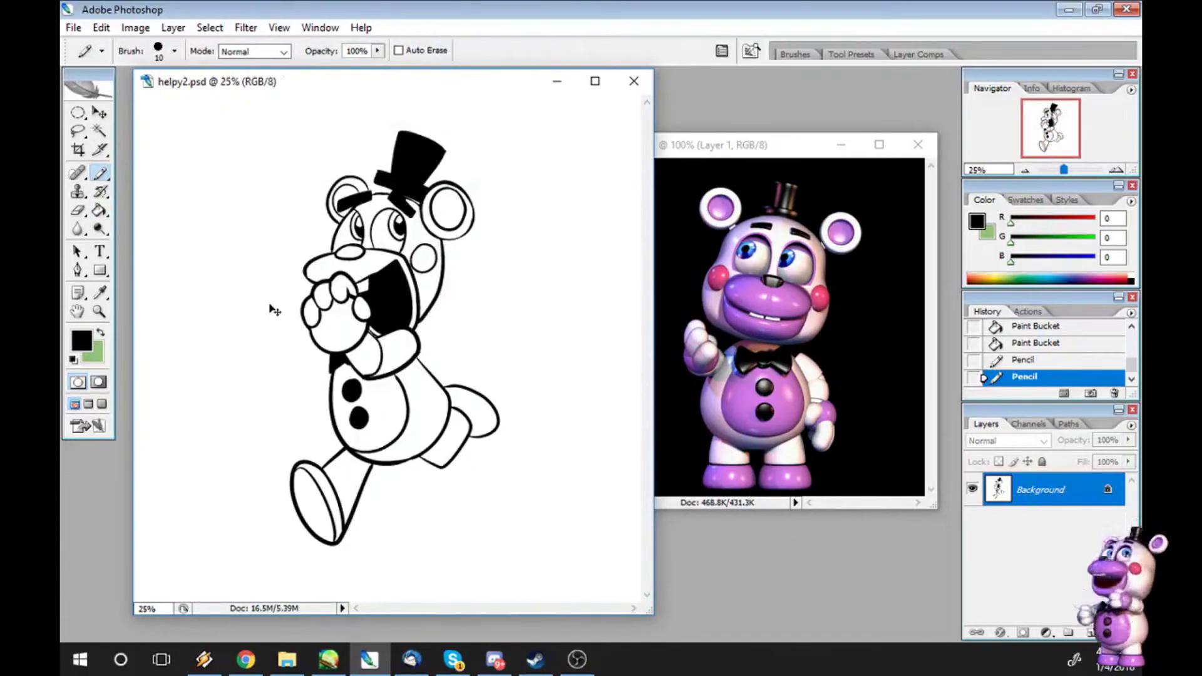
- Sample the purple of the reference bear's muzzle and fill the muzzle, jaw and belly patch with it
key(i)
click(761, 300)
key(g)
click(338, 266)
click(385, 301)
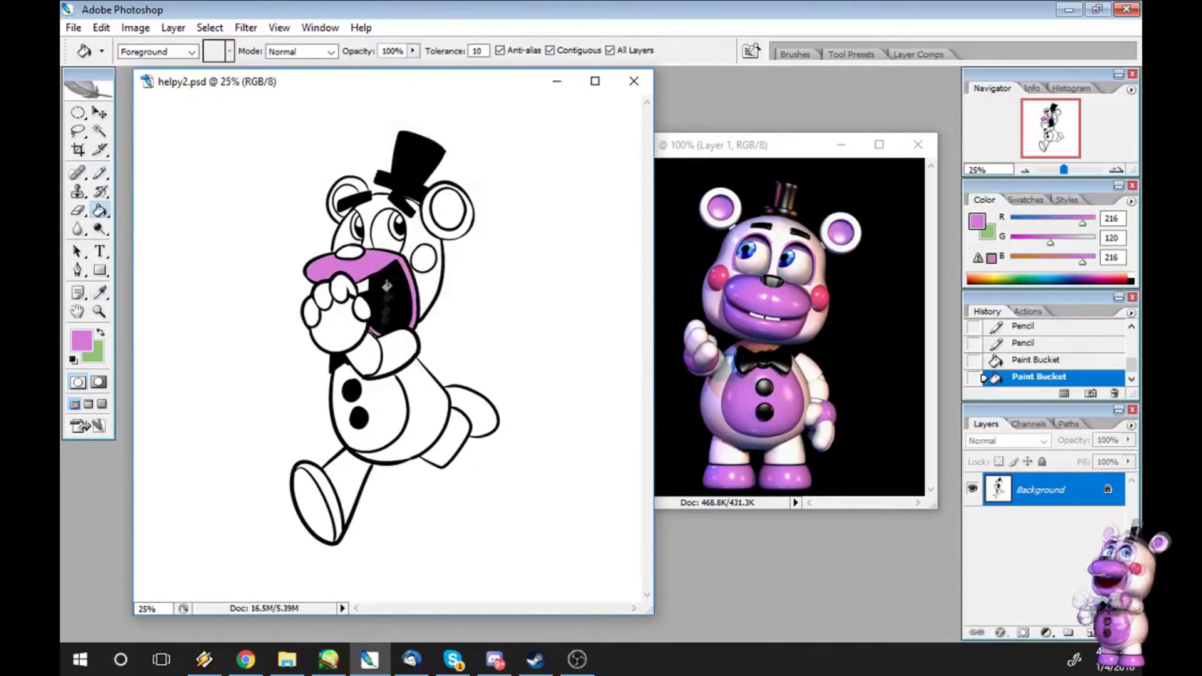
click(369, 382)
- Fill the palm of the hand and both inner ears with the same purple
key(z)
click(379, 351)
click(379, 351)
click(379, 351)
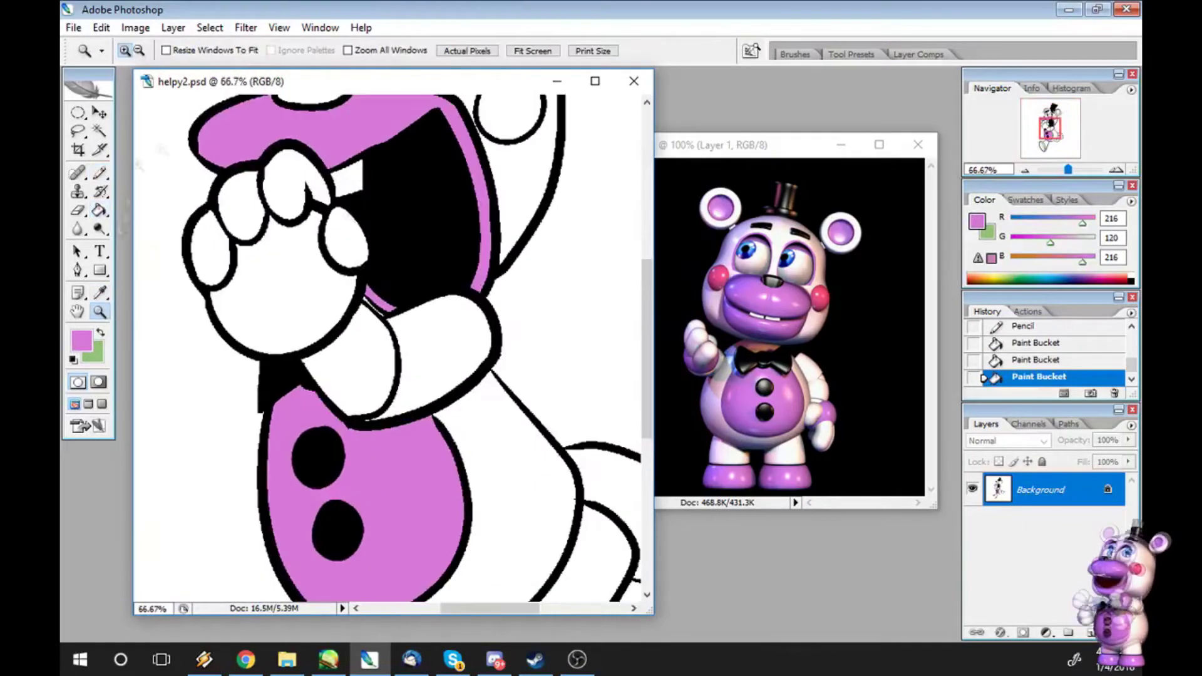
key(g)
click(377, 309)
key(ctrl+z)
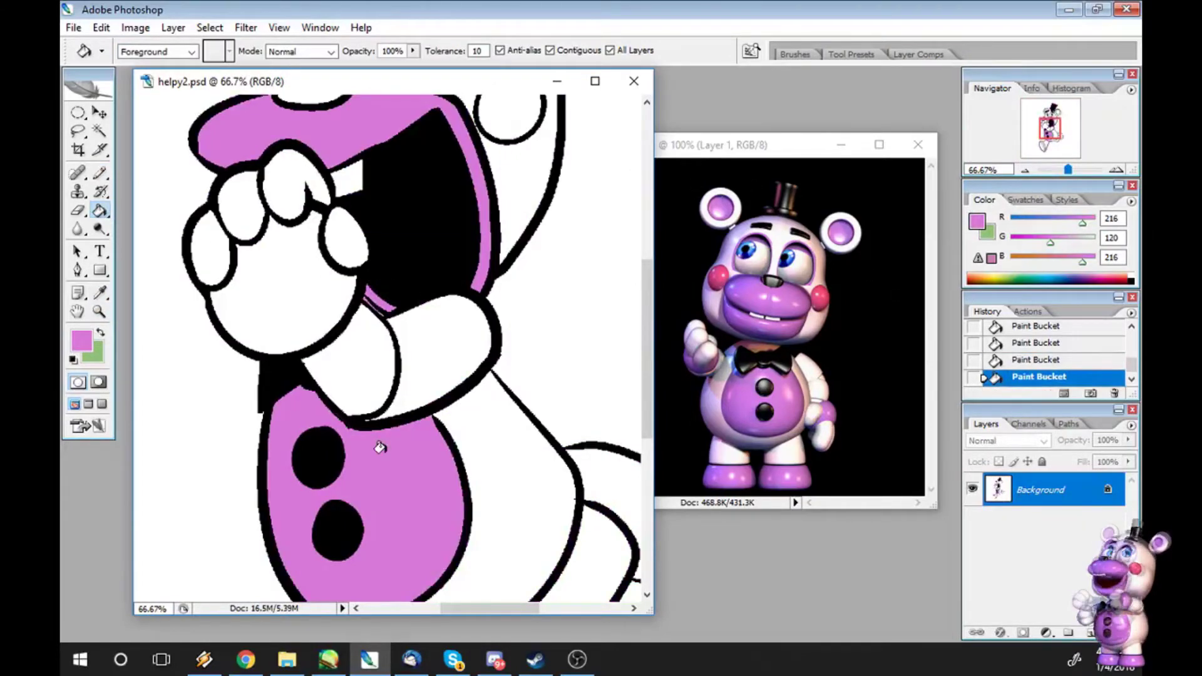
drag(644, 276, 644, 226)
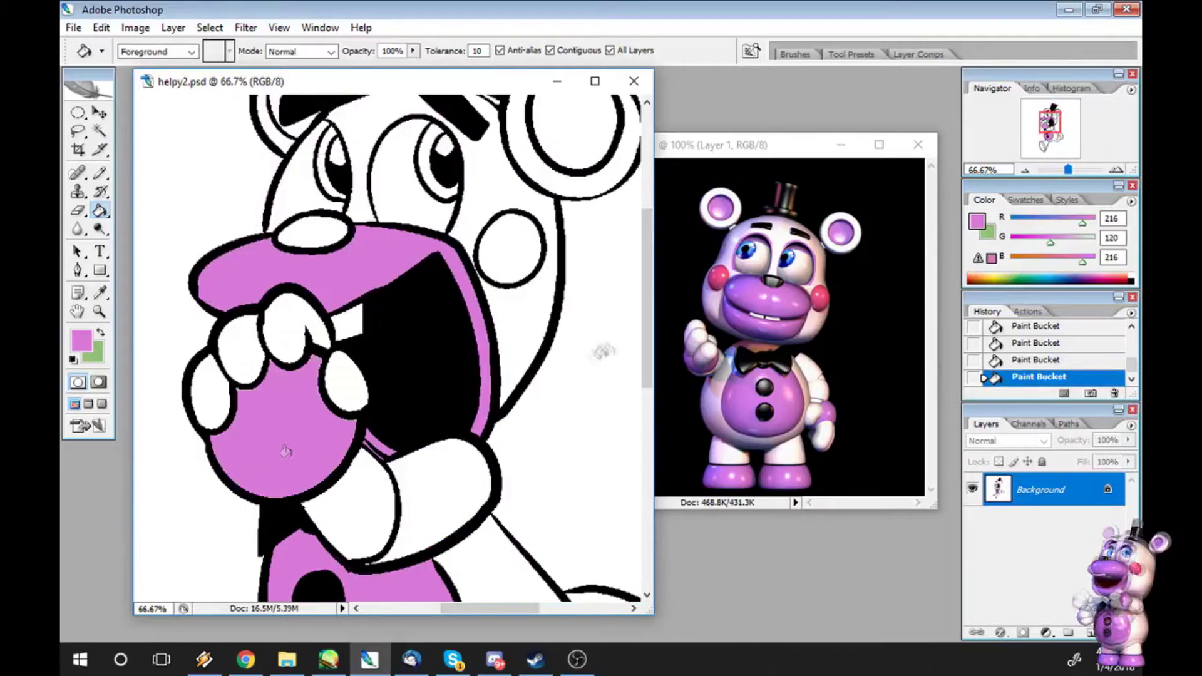
scroll(285, 451, up, 5)
- Fill the nose with black and the irises with blue sampled from the reference bear's eye
key(x)
alt+click(350, 414)
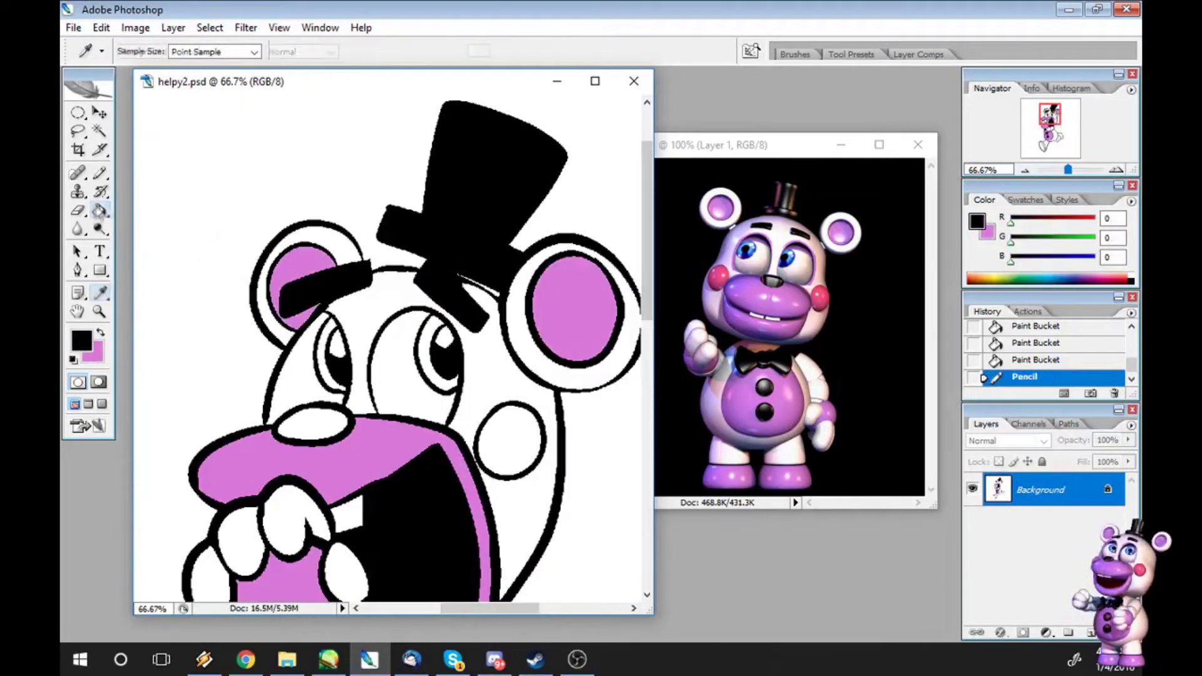
click(313, 426)
alt+click(747, 250)
click(327, 357)
- Select the white face area and pencil purple rims along the facing inner sides of both eyes
key(w)
click(418, 330)
key(x)
key(z)
click(378, 320)
click(378, 321)
key(b)
drag(246, 294, 305, 368)
scroll(636, 193, down, 5)
drag(310, 188, 327, 376)
drag(325, 275, 306, 401)
mouse_move(439, 125)
mouse_down()
mouse_move(368, 347)
mouse_move(395, 429)
mouse_up()
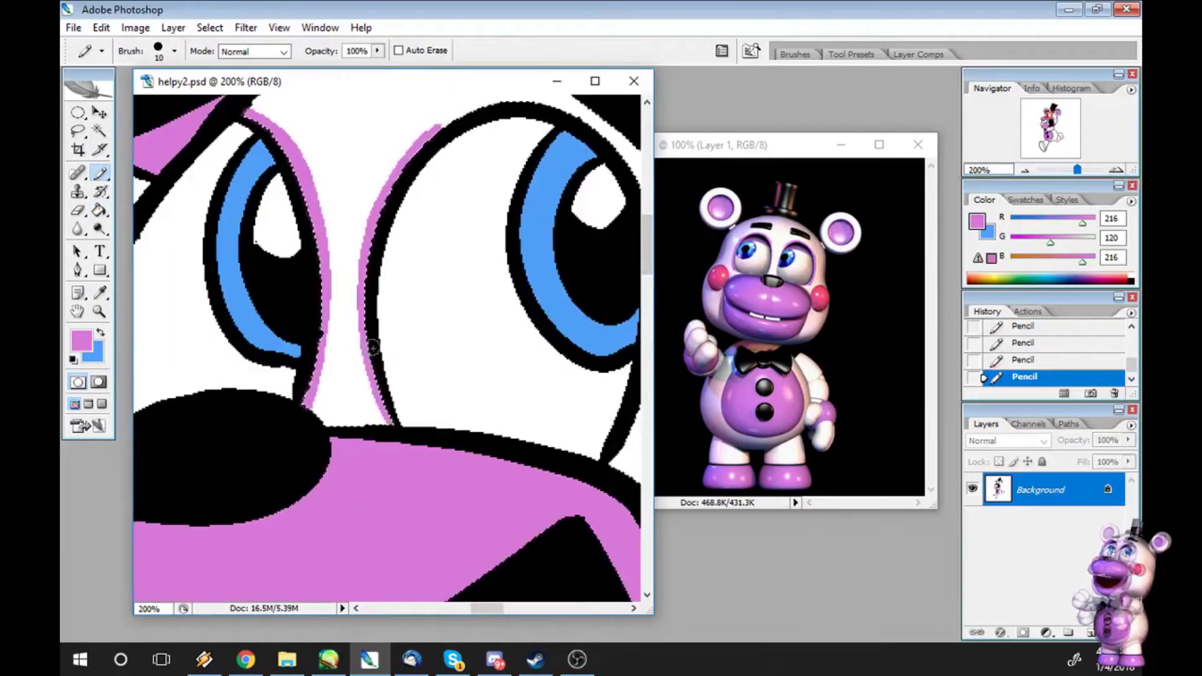
- Continue the purple rim over the top and outer side of the larger eye, and deselect
scroll(394, 429, right, 3)
scroll(229, 129, up, 3)
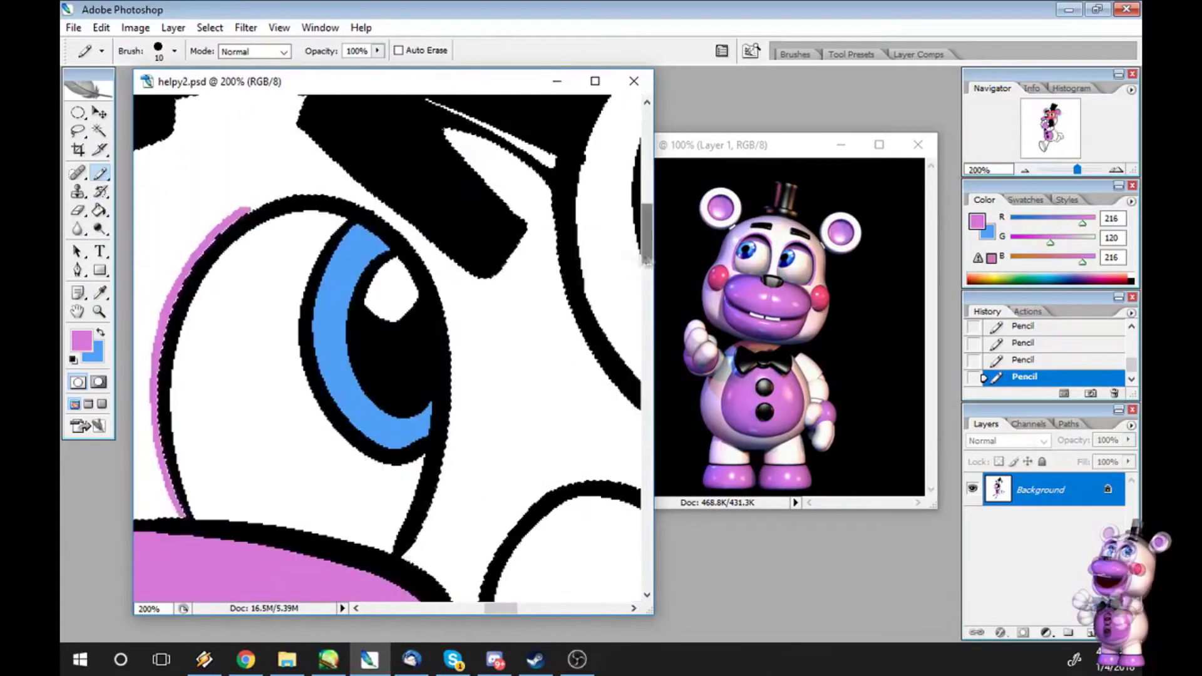
mouse_move(235, 216)
mouse_down()
mouse_move(345, 191)
mouse_move(395, 226)
mouse_move(452, 319)
mouse_move(460, 417)
mouse_move(406, 556)
mouse_up()
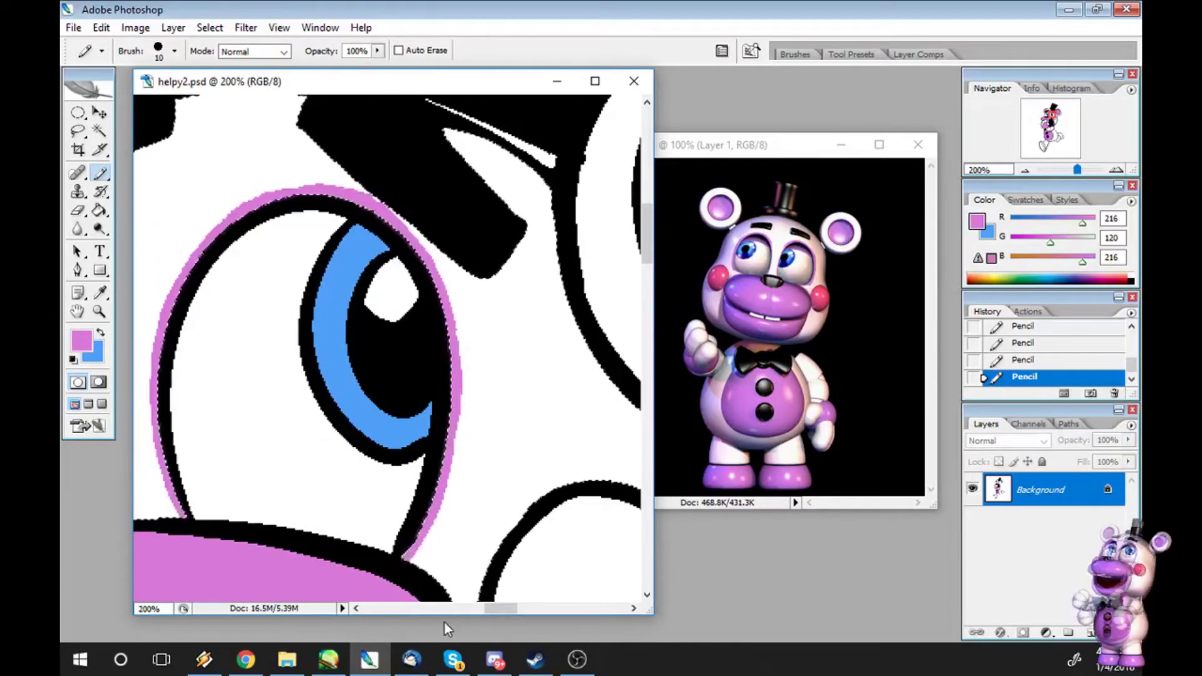
key(ctrl+minus)
key(ctrl+minus)
key(ctrl+minus)
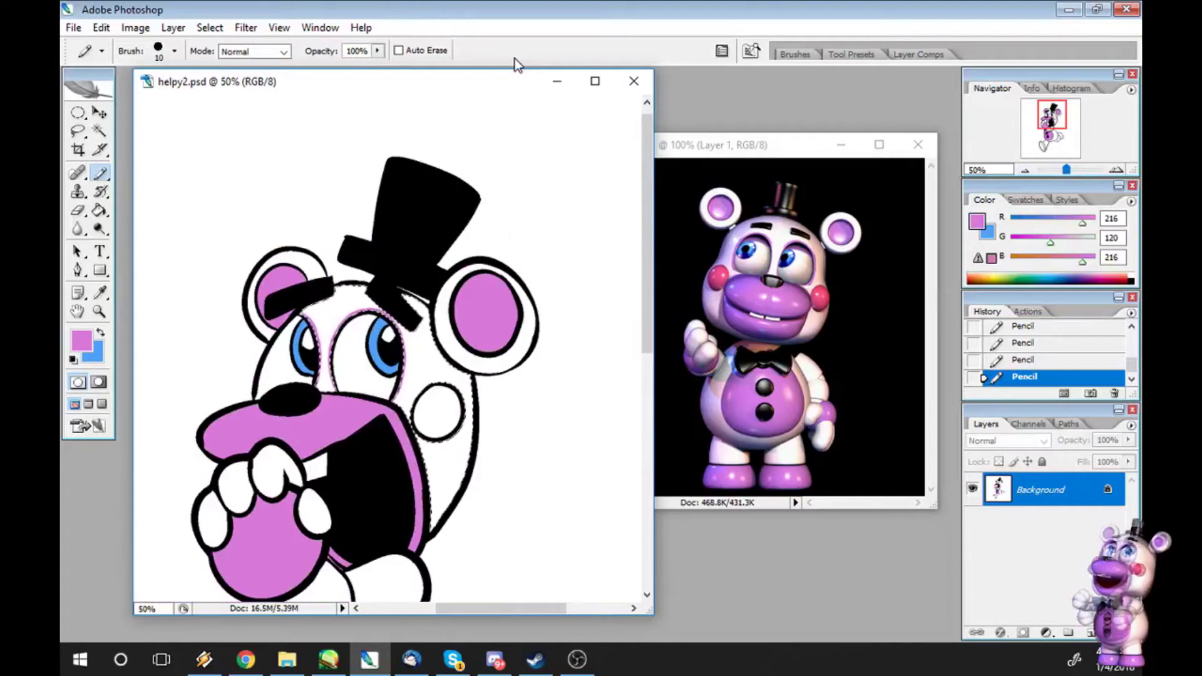
key(ctrl+d)
- Fill the cheek circle with the pink-red sampled from the reference bear's cheek, and undo the extra fill
key(i)
click(719, 275)
key(g)
click(437, 412)
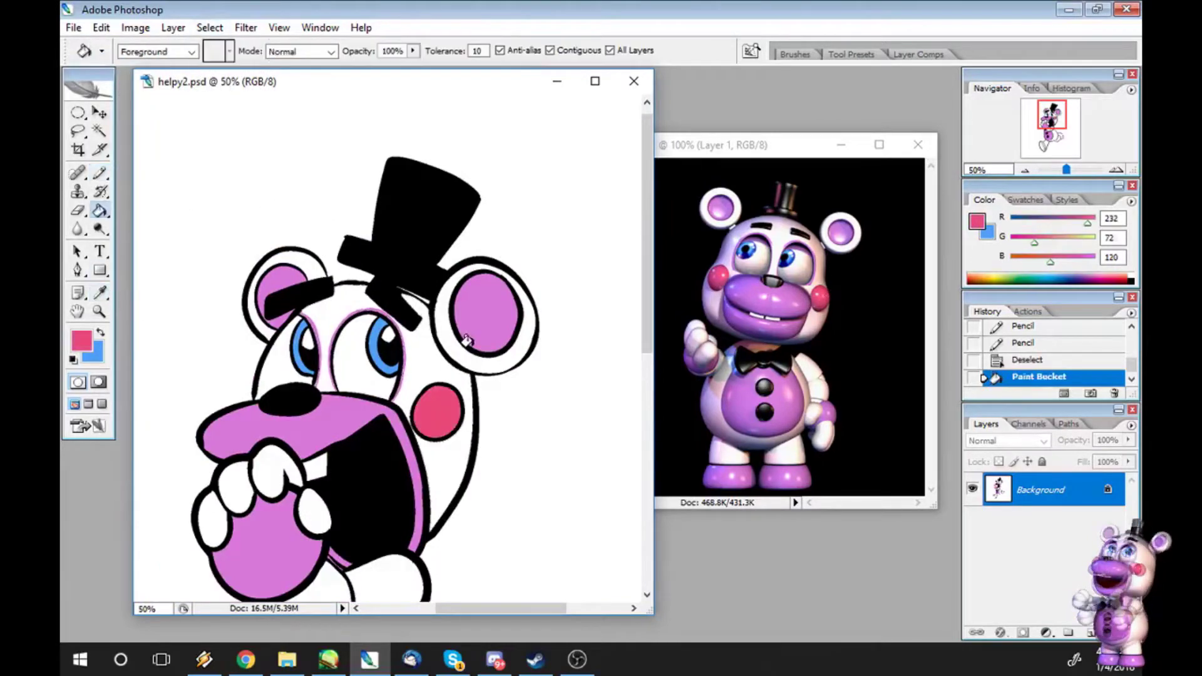
click(437, 407)
key(ctrl+z)
- Fill the front foot's sole and rim and the rear foot with the sampled purple
scroll(388, 344, down, 10)
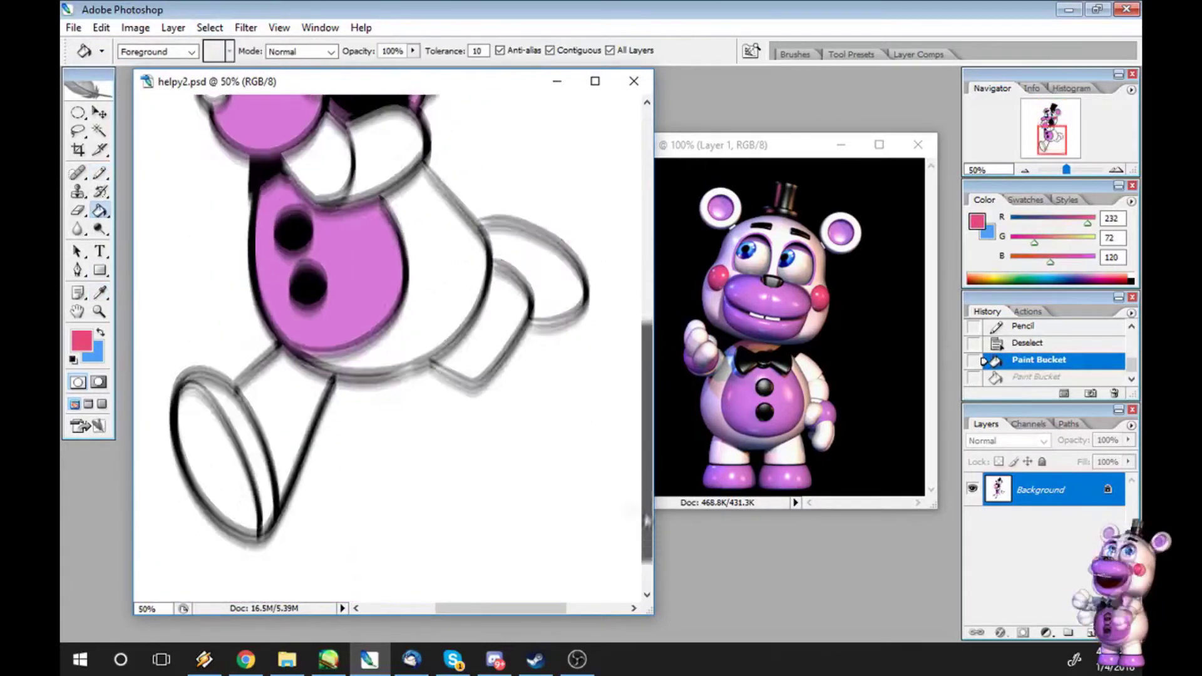
key(i)
key(g)
click(216, 457)
click(262, 480)
click(540, 286)
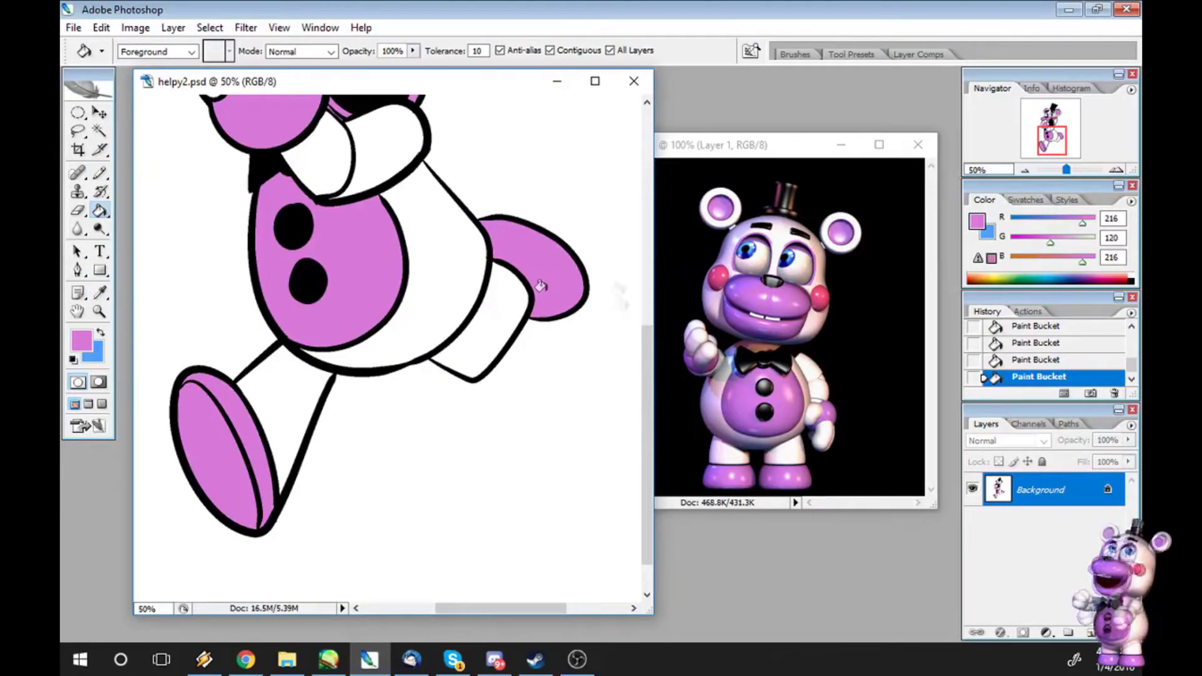
drag(651, 351, 648, 160)
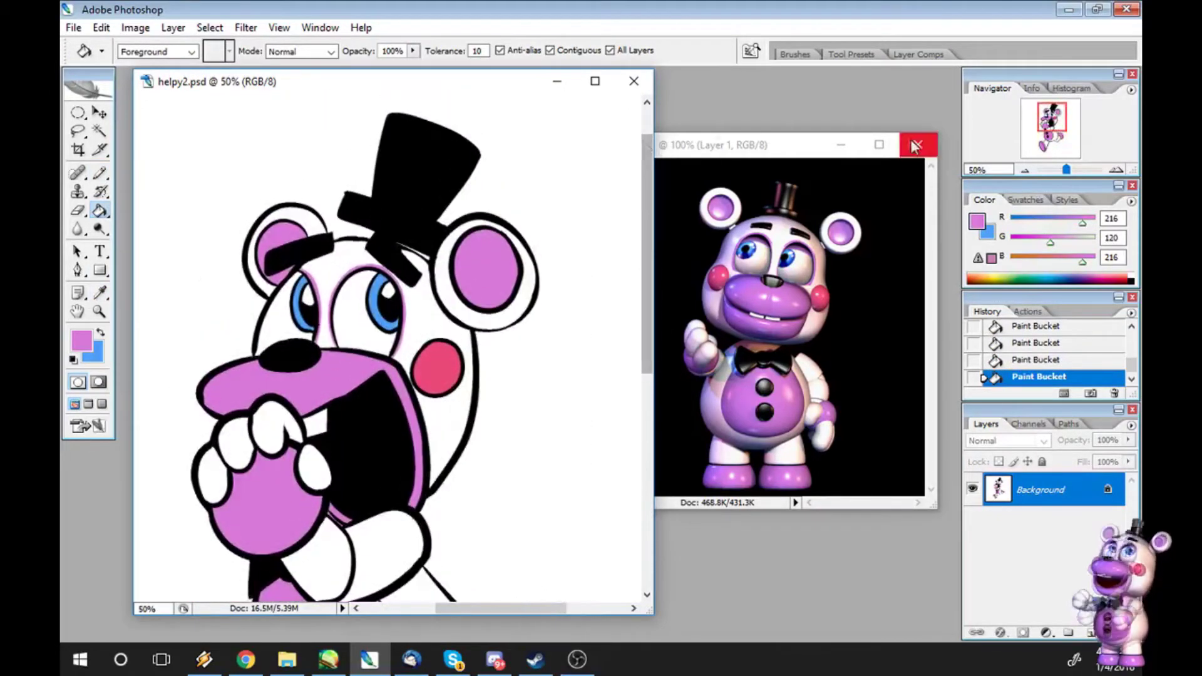
click(246, 659)
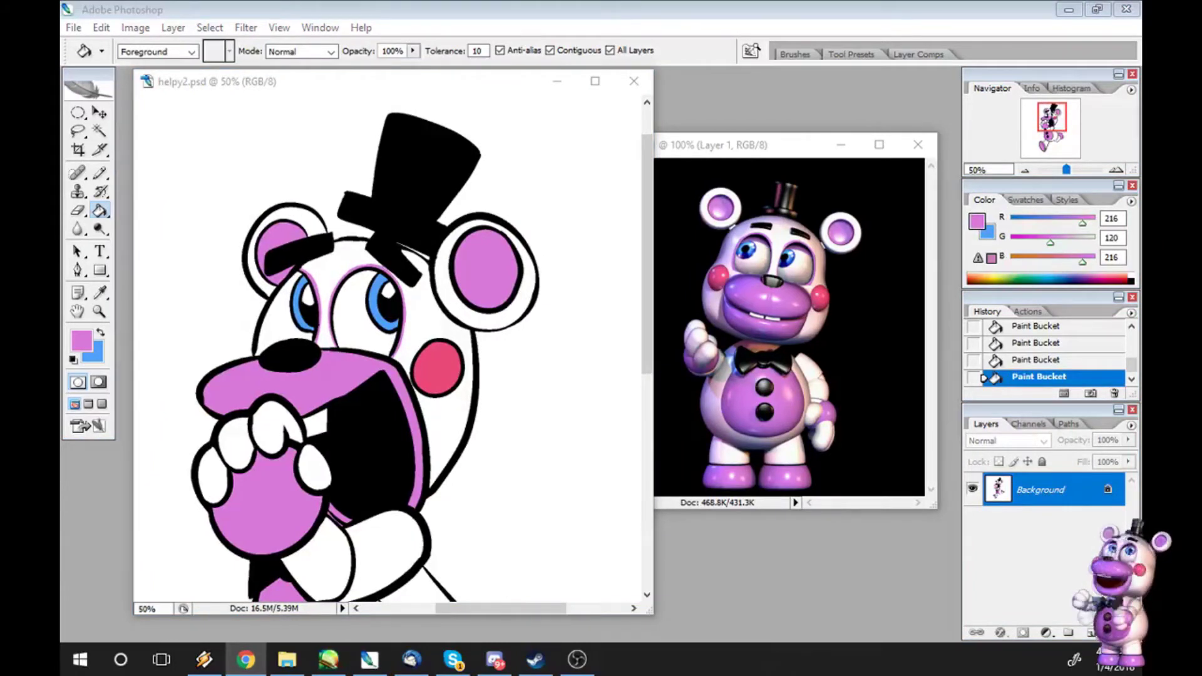
key(alt+Tab)
- Select the white and coloured areas of the character together with the Magic Wand
key(w)
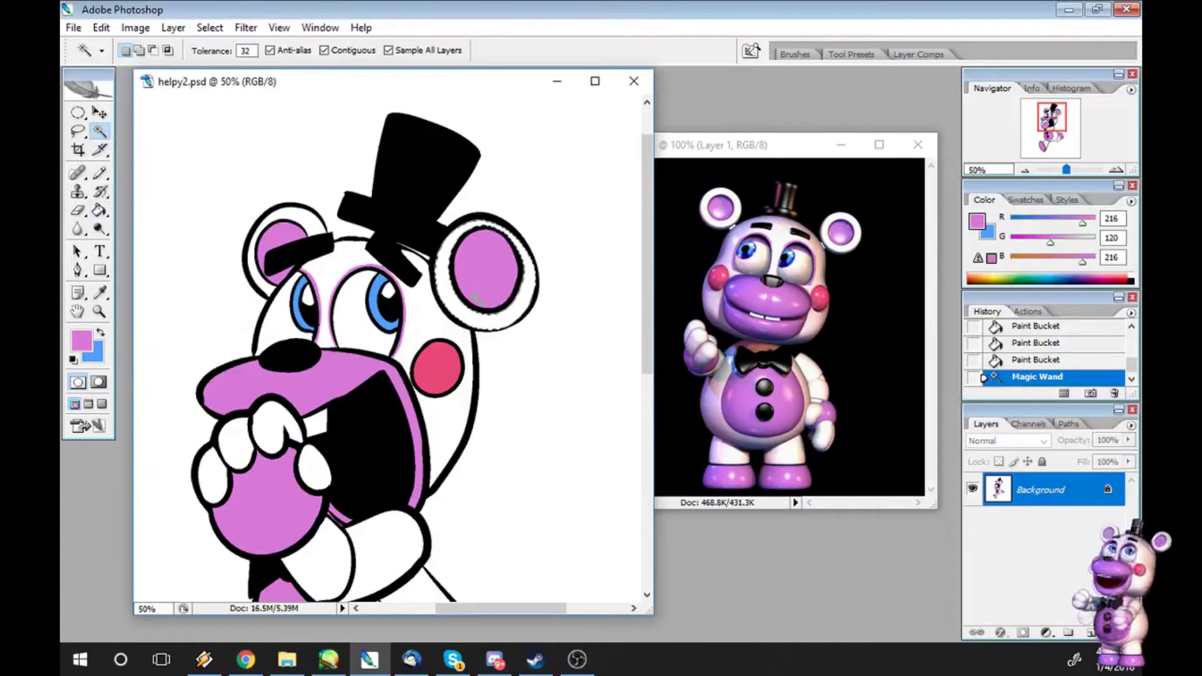
shift+click(460, 329)
shift+click(442, 365)
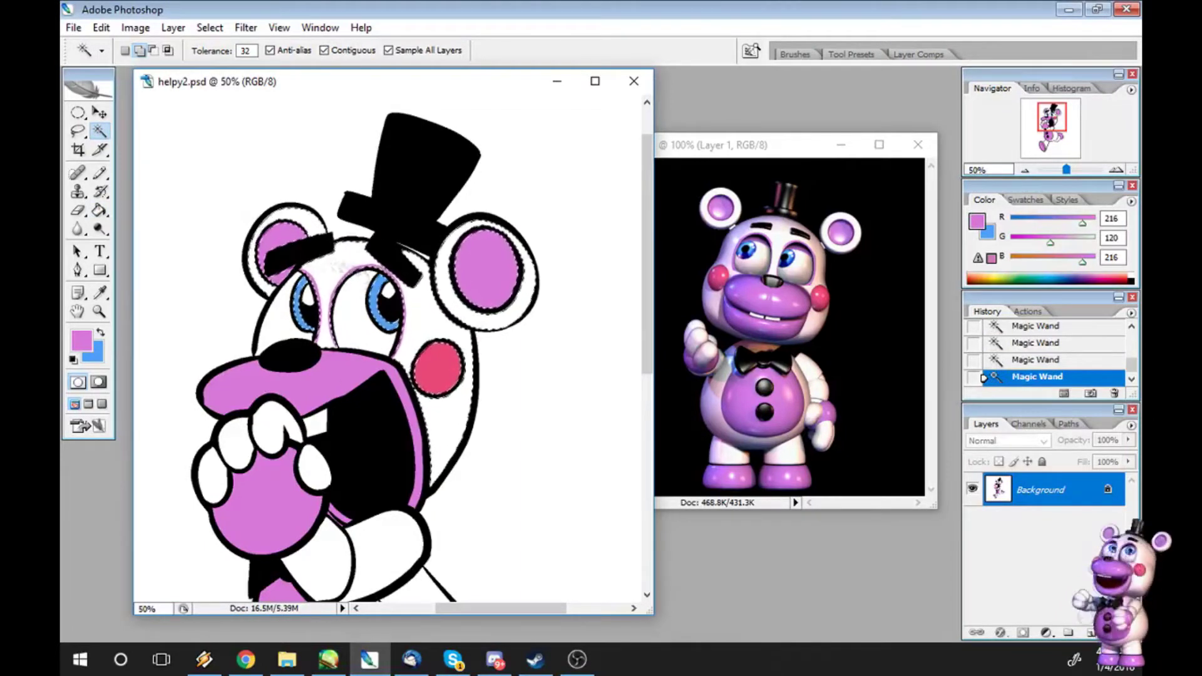
shift+click(296, 436)
scroll(326, 507, down, 3)
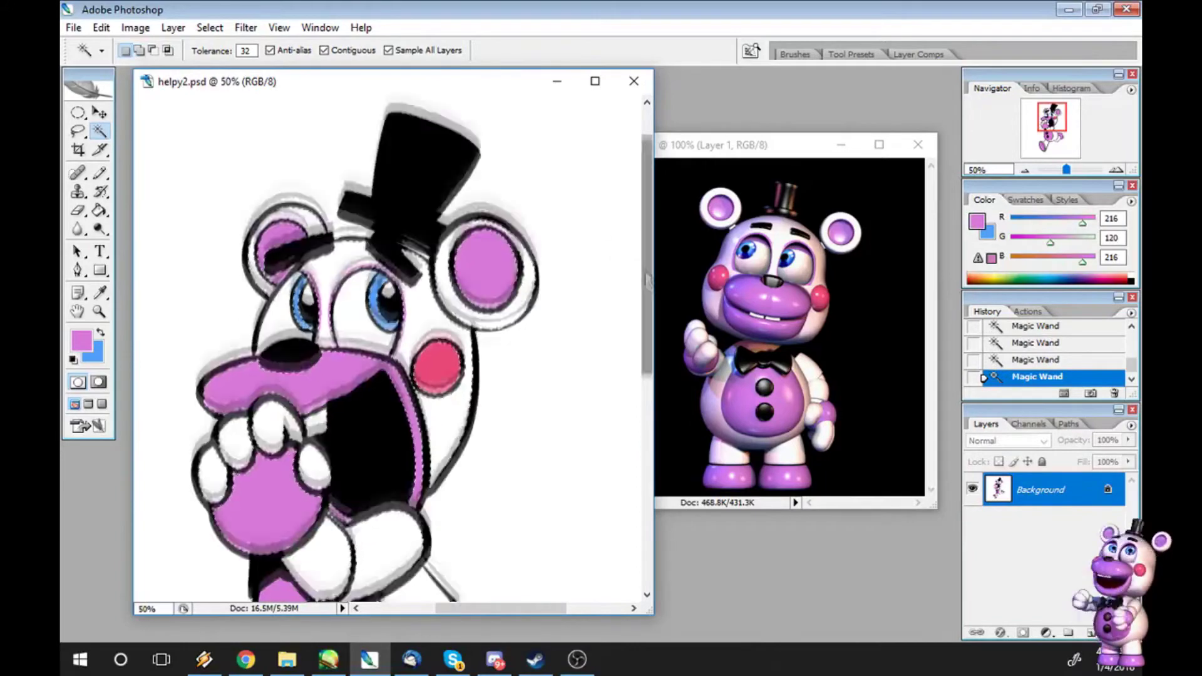
scroll(316, 479, down, 2)
drag(645, 331, 643, 189)
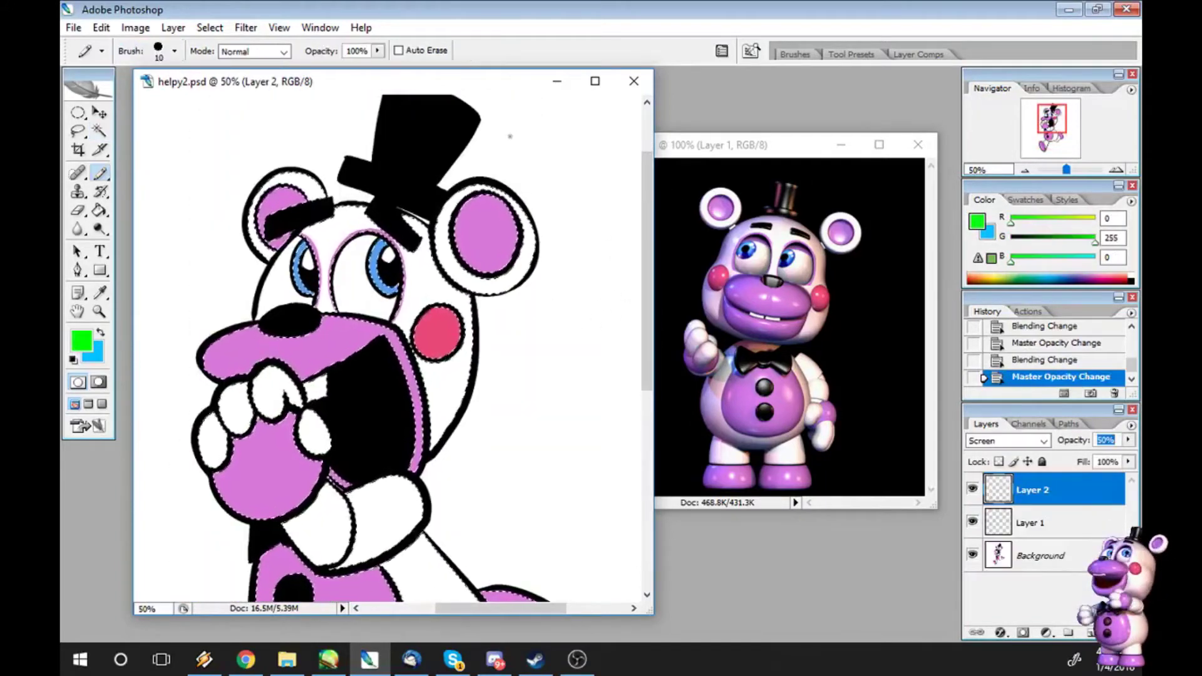
- Pencil green shadow boundary lines across the ear, face and cheek on the Multiply layer
key(alt+bracketleft)
mouse_move(476, 191)
mouse_down()
mouse_move(497, 241)
mouse_move(487, 275)
mouse_move(467, 289)
mouse_up()
drag(415, 248, 440, 356)
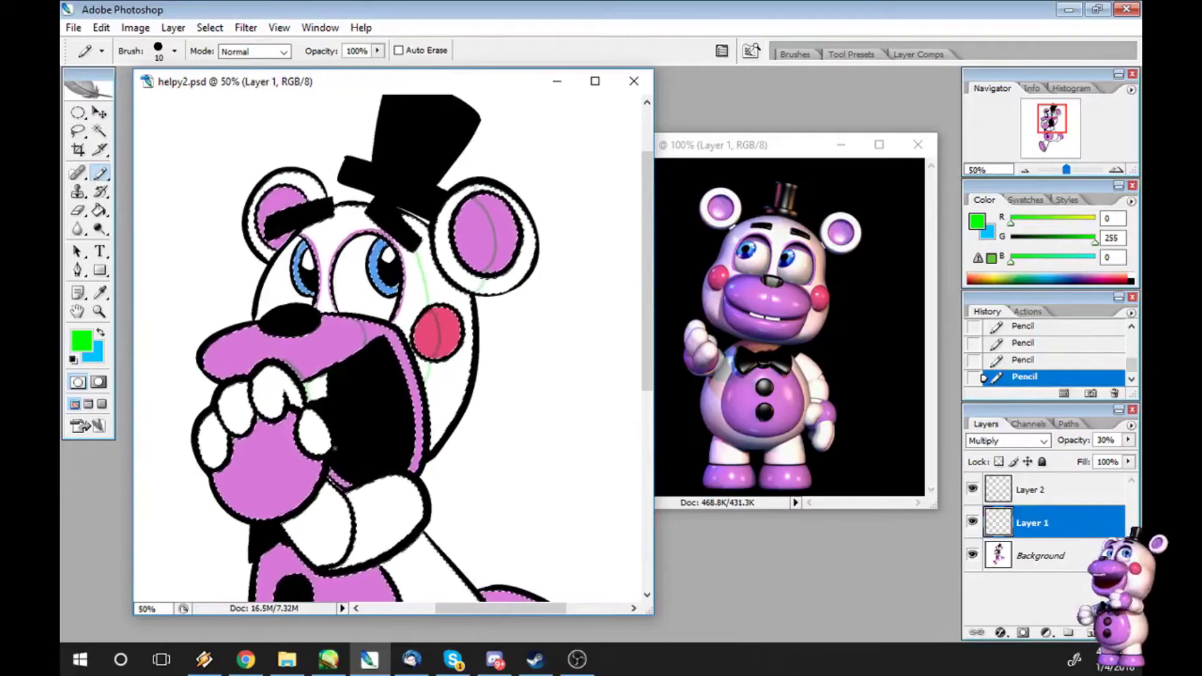
- Fill the marked shadow areas of the ears, side of the face and cheek with green
key(g)
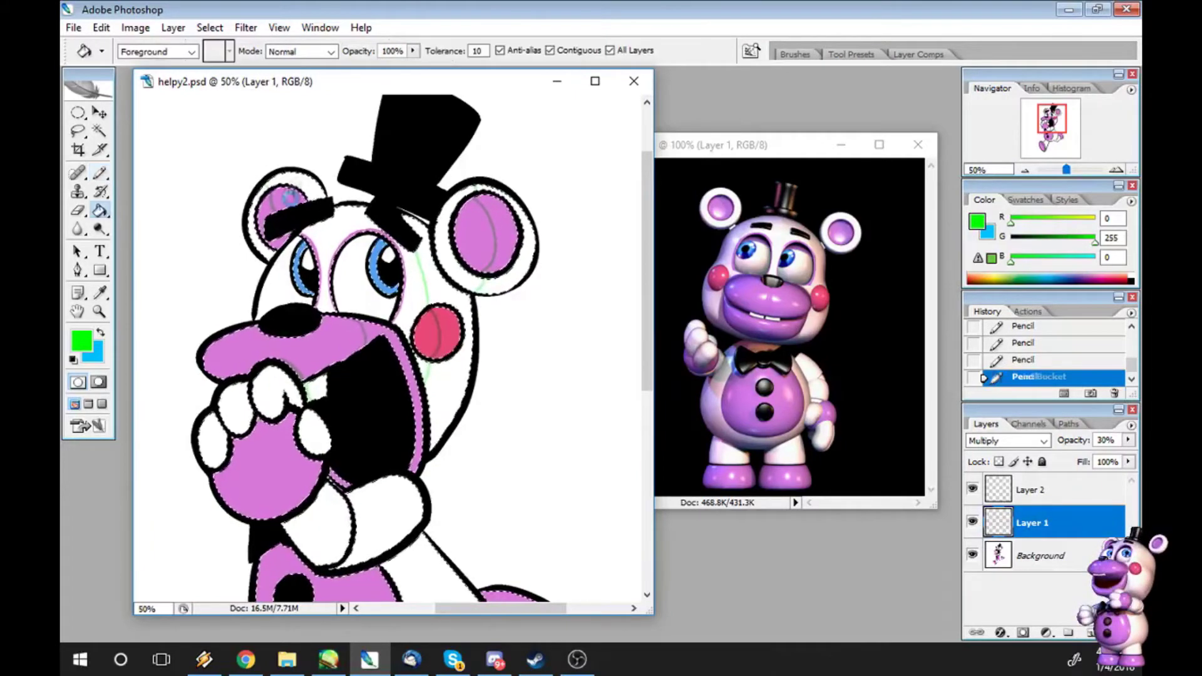
click(263, 188)
click(280, 199)
click(442, 313)
key(ctrl+z)
click(499, 229)
key(b)
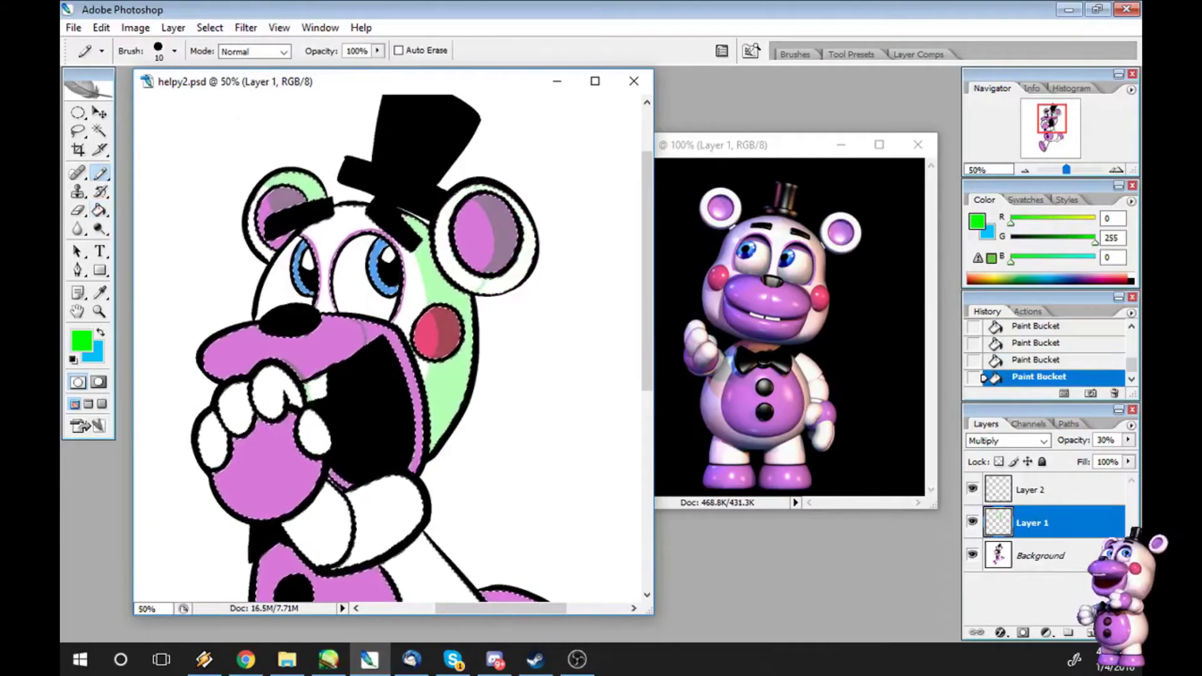
- Mark the shadow boundary at the back of the snout and fill the area behind it with green
drag(393, 321, 406, 332)
key(g)
click(404, 332)
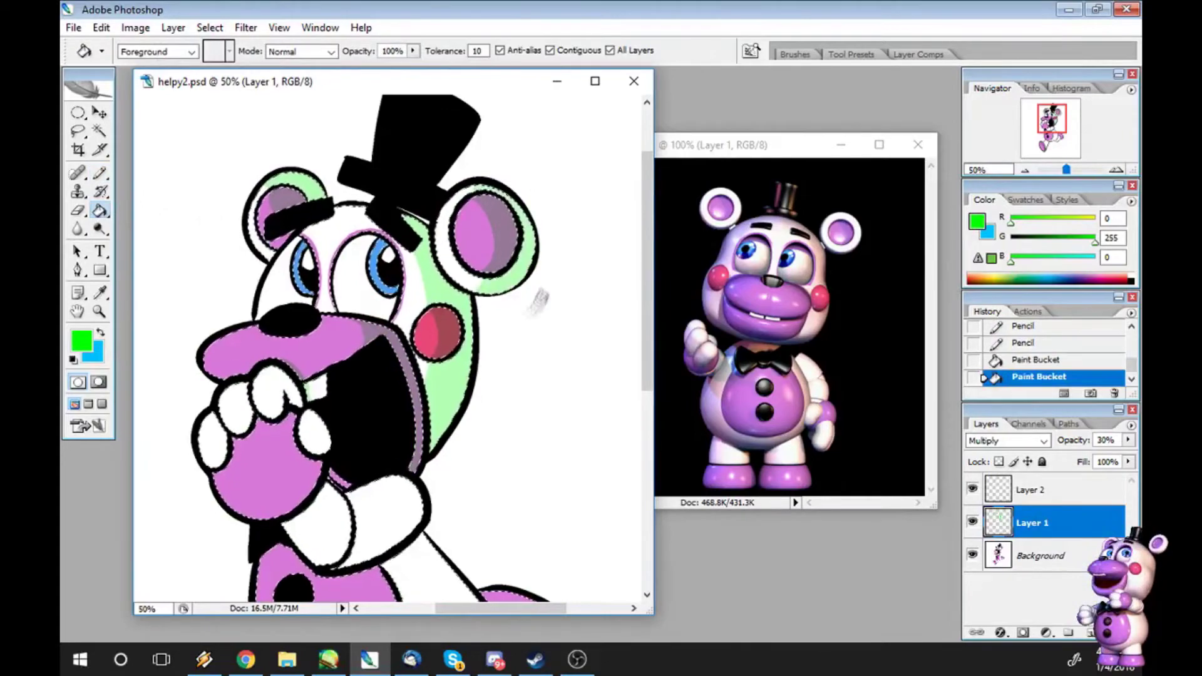
- Pencil green shadow boundaries on the raised fingers, palm and forearm and fill the shaded sides
key(b)
mouse_move(520, 263)
mouse_down()
mouse_move(467, 276)
mouse_move(432, 395)
mouse_up()
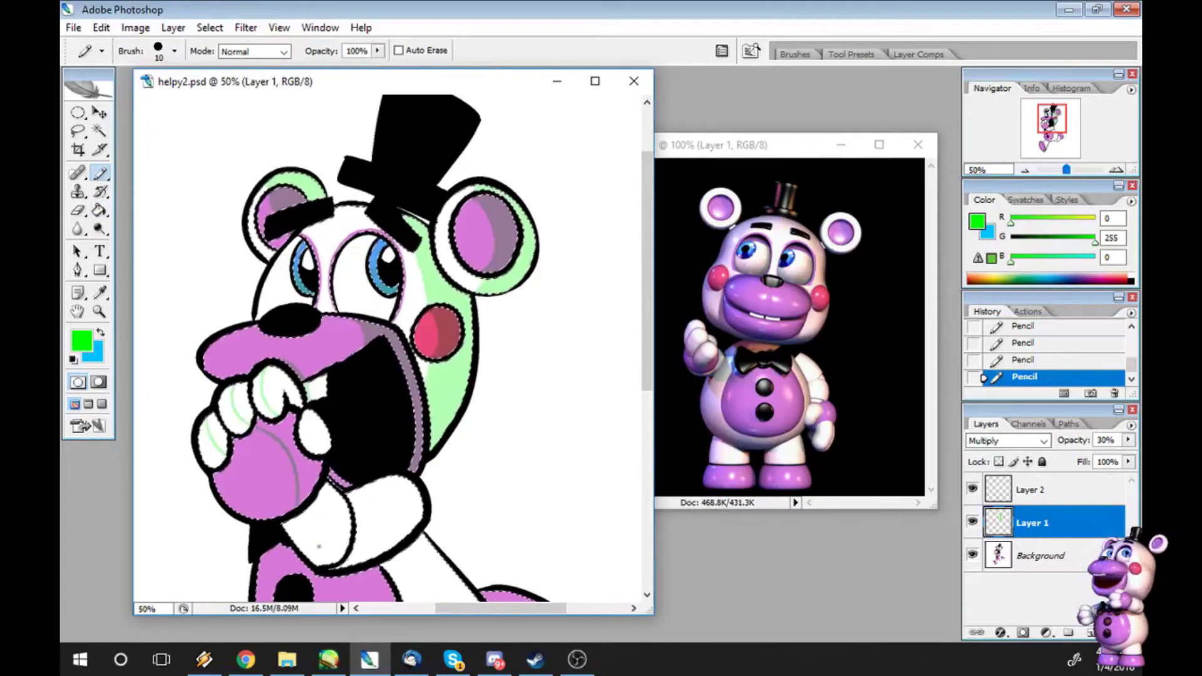
key(g)
click(226, 392)
click(270, 392)
click(217, 439)
click(307, 432)
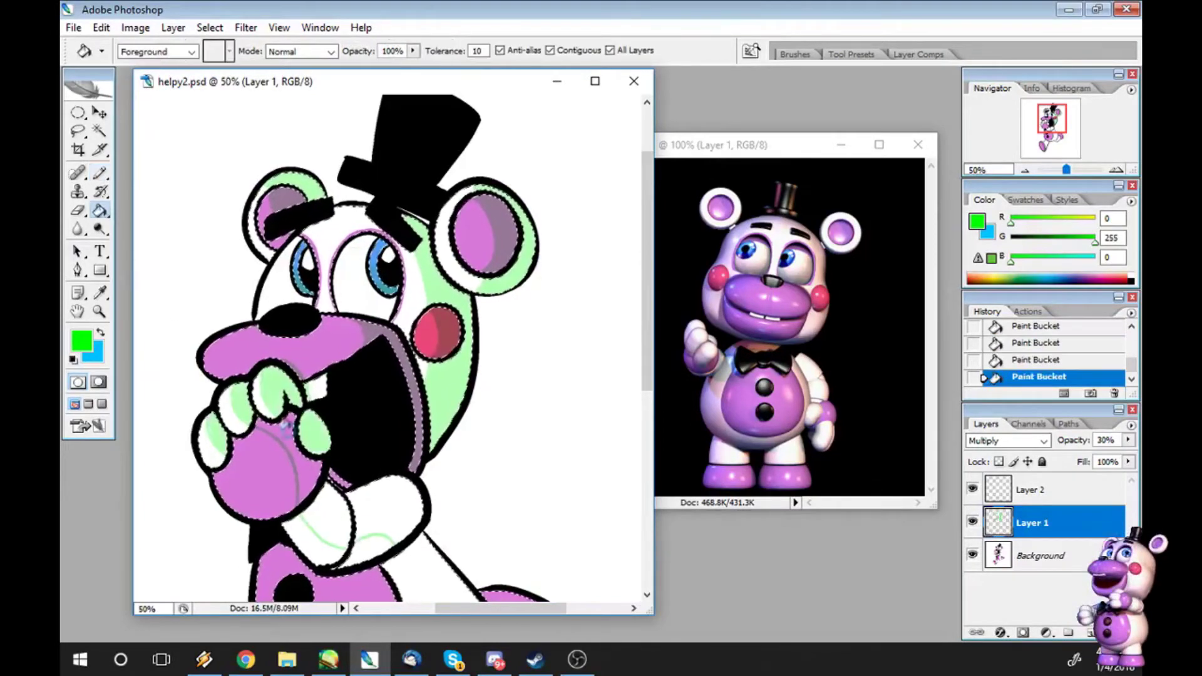
- Pencil green shadow boundaries along the side of the body and the rear leg, and fill both shaded areas
scroll(451, 585, down, 3)
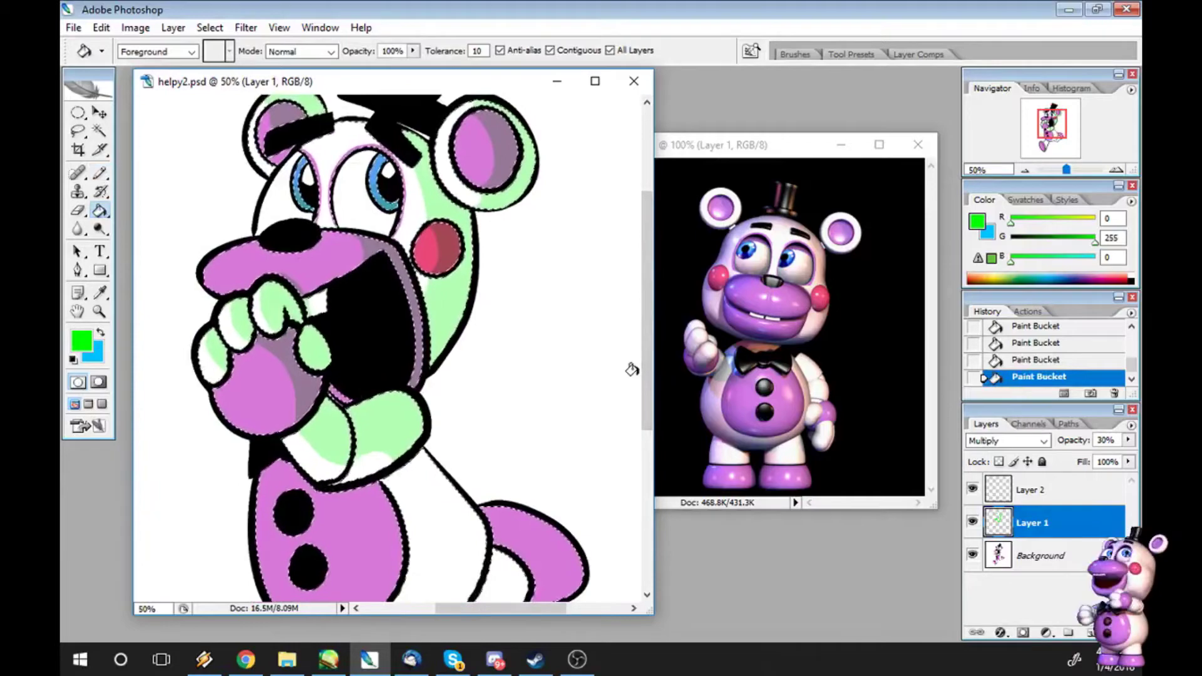
key(alt+Tab)
key(alt+Tab)
scroll(395, 345, down, 6)
key(b)
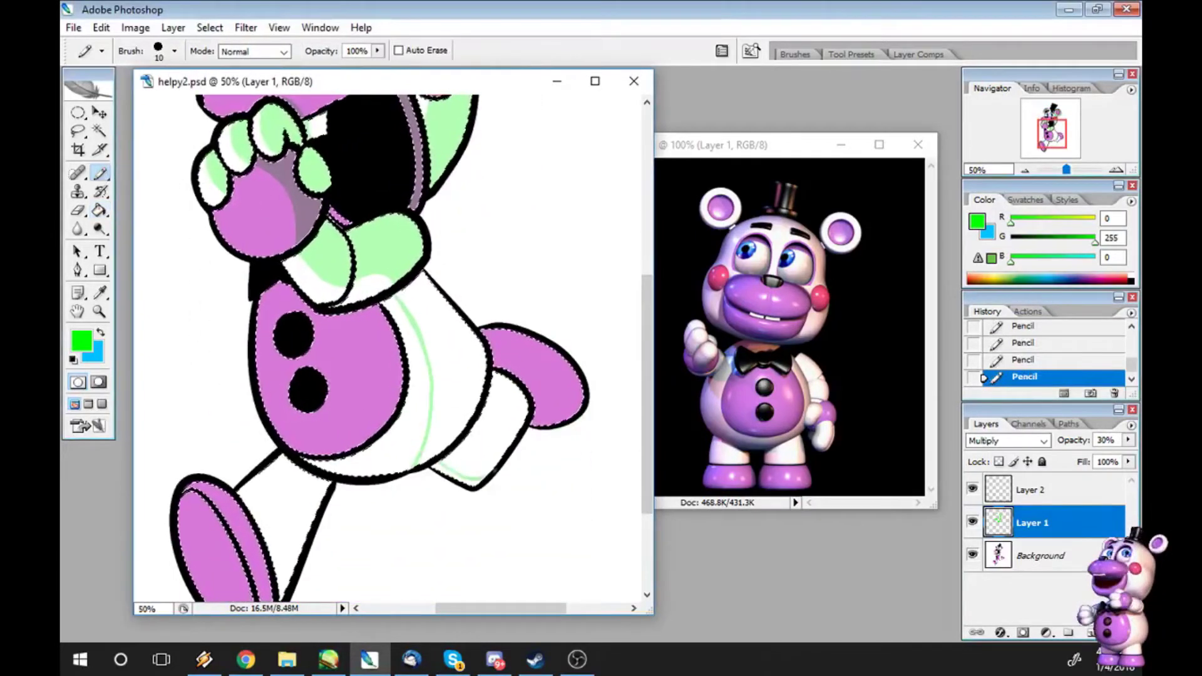
drag(432, 466, 483, 484)
key(g)
click(463, 377)
click(501, 432)
- Mark the shadow on the rear foot and fill it with green
key(b)
mouse_move(532, 421)
mouse_down()
mouse_move(582, 401)
mouse_move(543, 343)
mouse_up()
key(g)
click(531, 354)
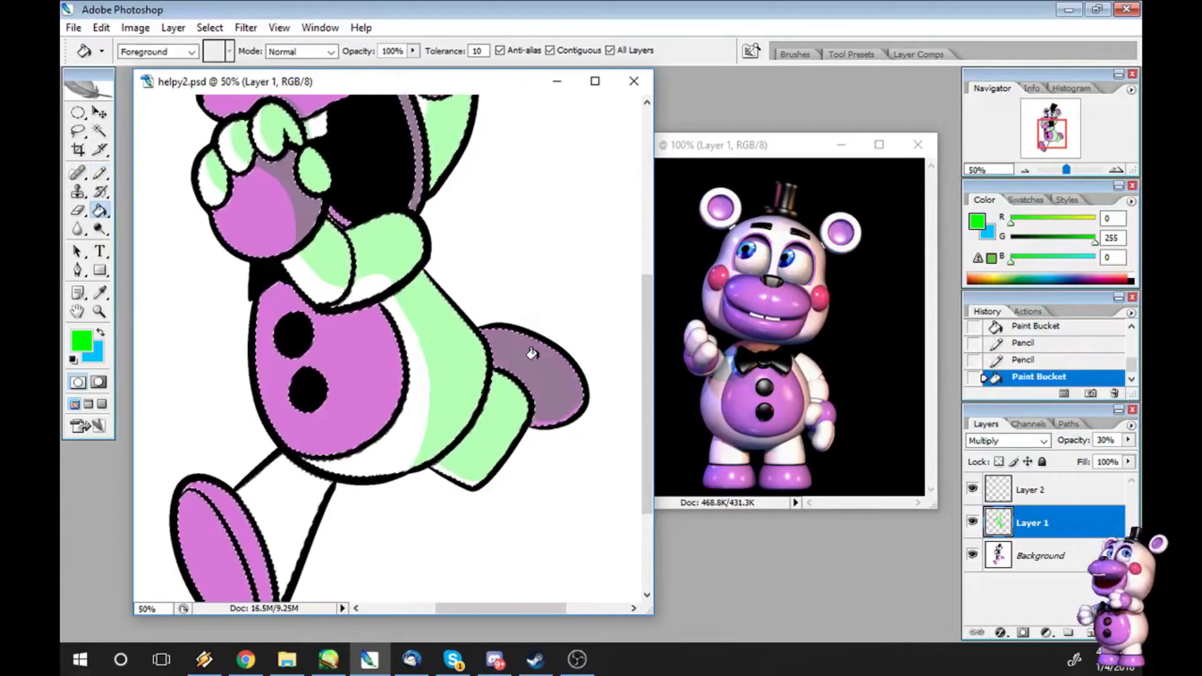
- Pencil a green shadow boundary down the front leg
key(b)
scroll(627, 433, down, 5)
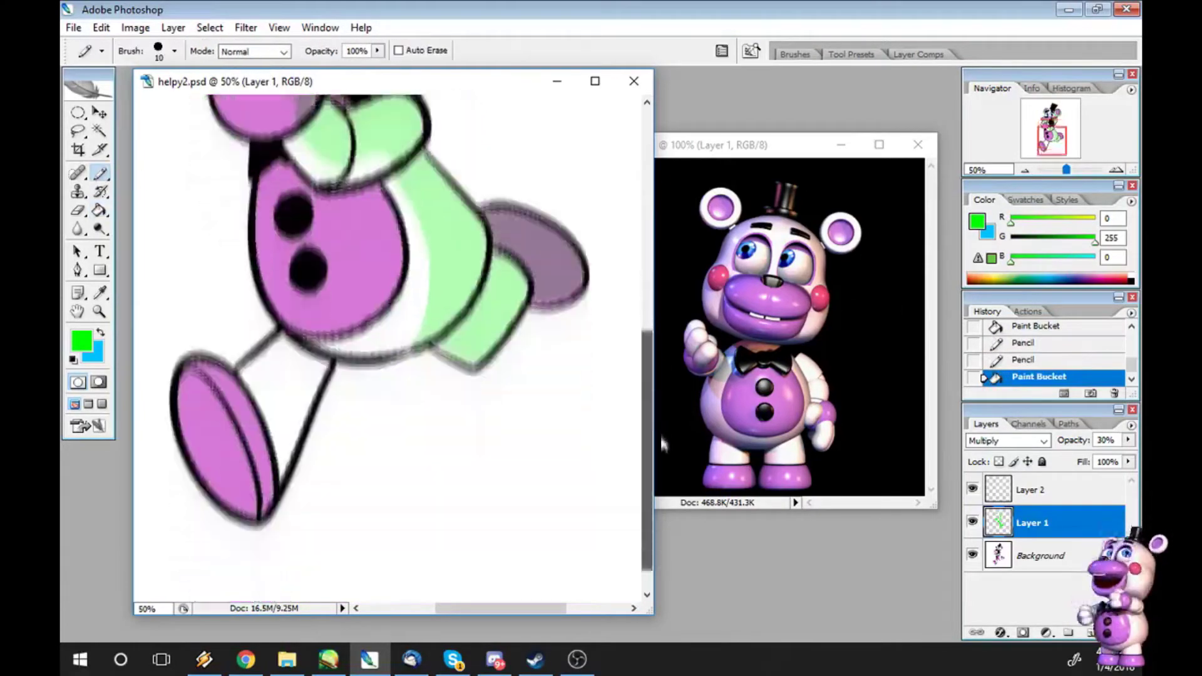
scroll(637, 356, up, 5)
scroll(638, 356, down, 5)
drag(305, 326, 265, 383)
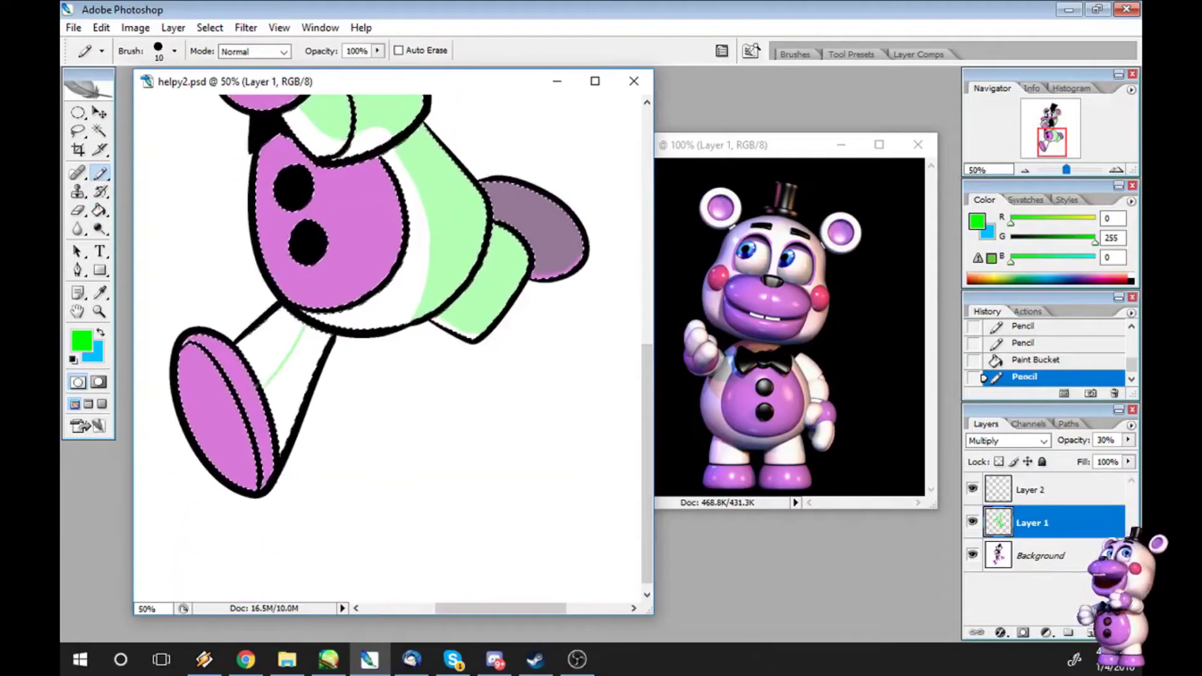
key(o)
click(241, 433)
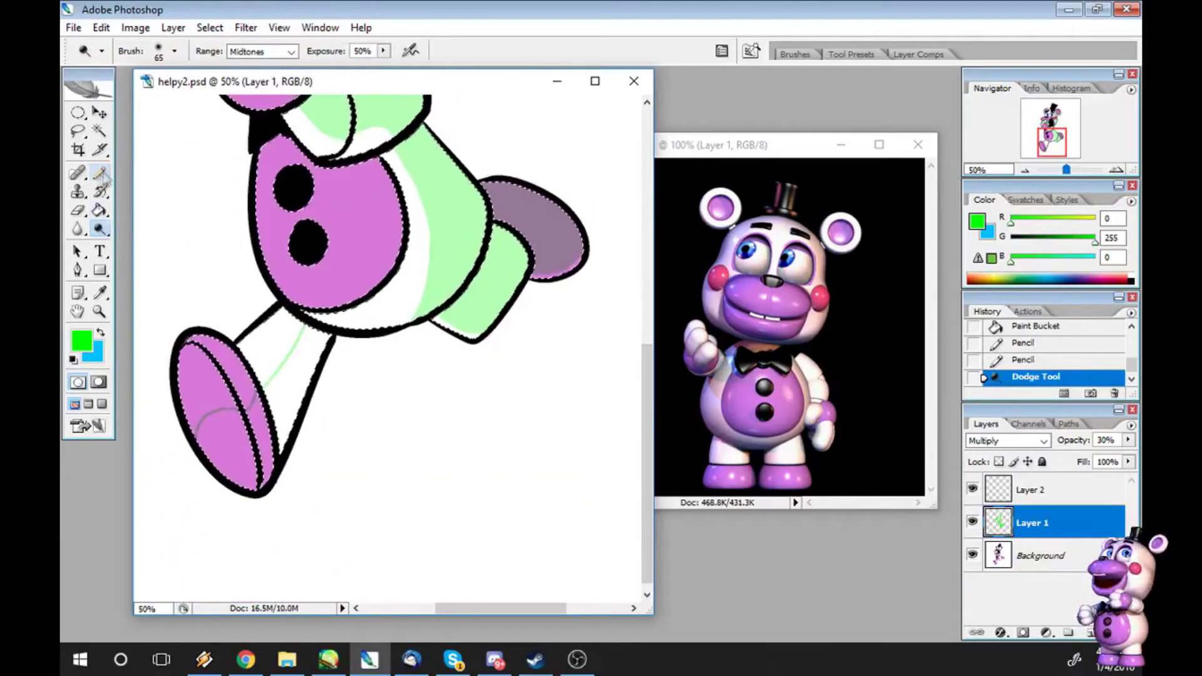
key(g)
click(1024, 359)
click(1037, 344)
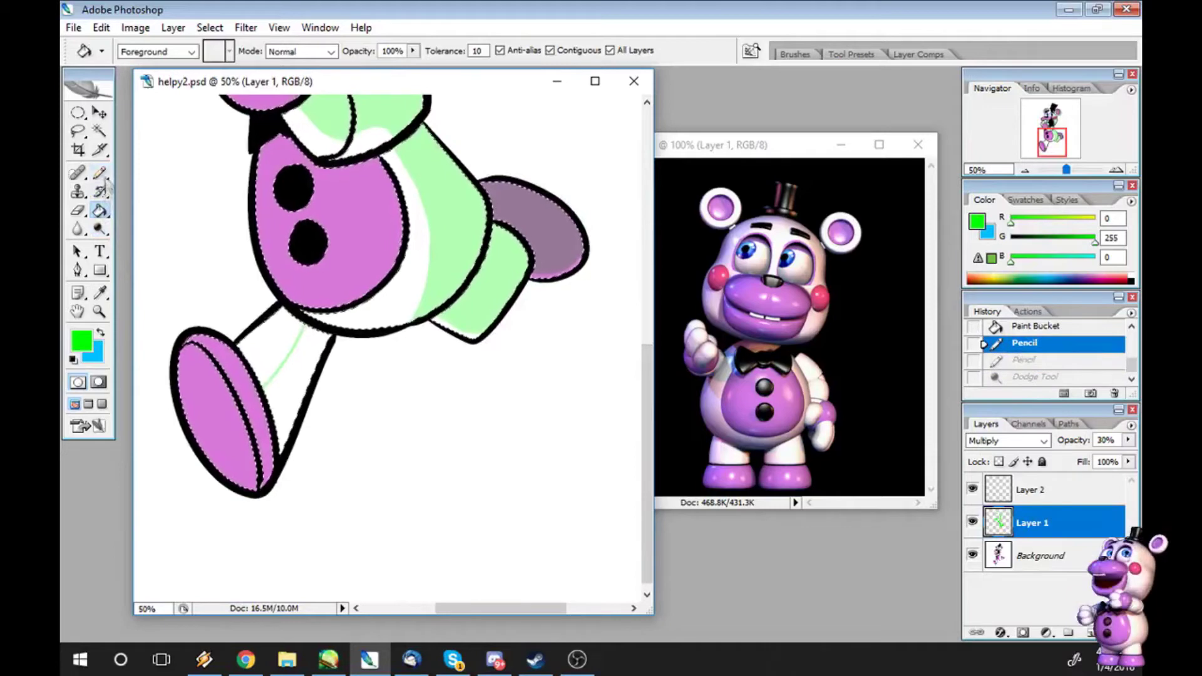
- Pencil a shadow boundary on the front foot's sole, and fill the shaded parts of the front leg, sole and rim with green
click(99, 174)
mouse_move(201, 363)
mouse_down()
mouse_move(247, 479)
mouse_move(251, 407)
mouse_move(238, 464)
mouse_up()
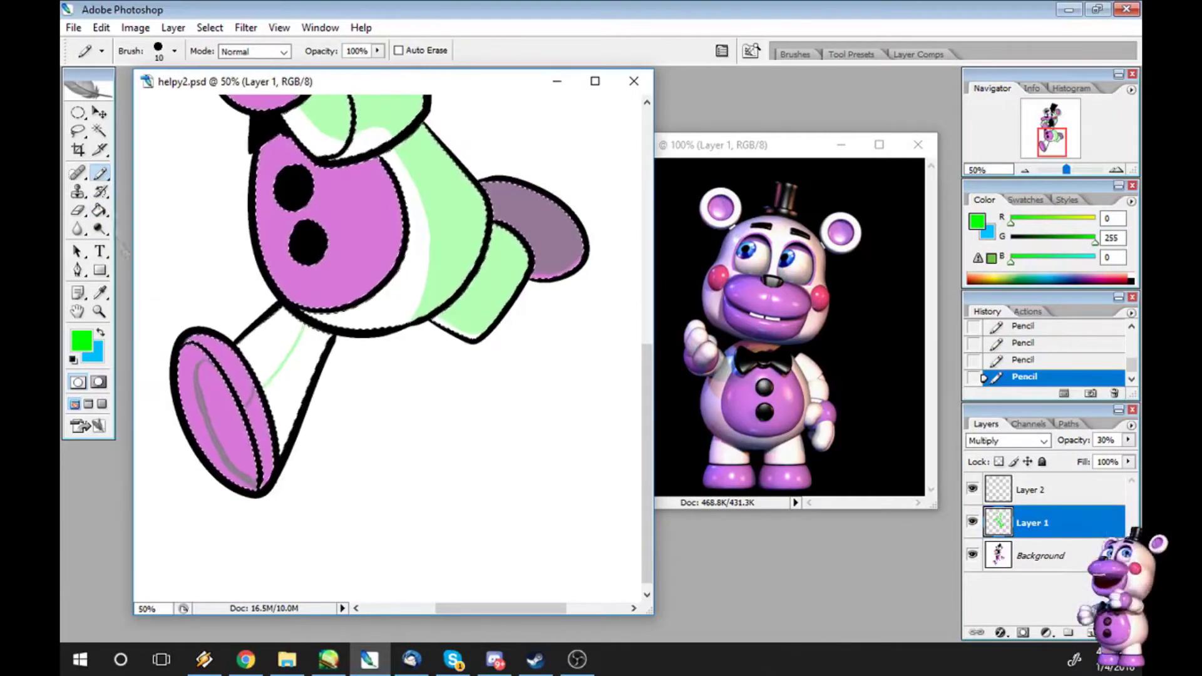
key(g)
click(294, 376)
click(219, 432)
click(290, 466)
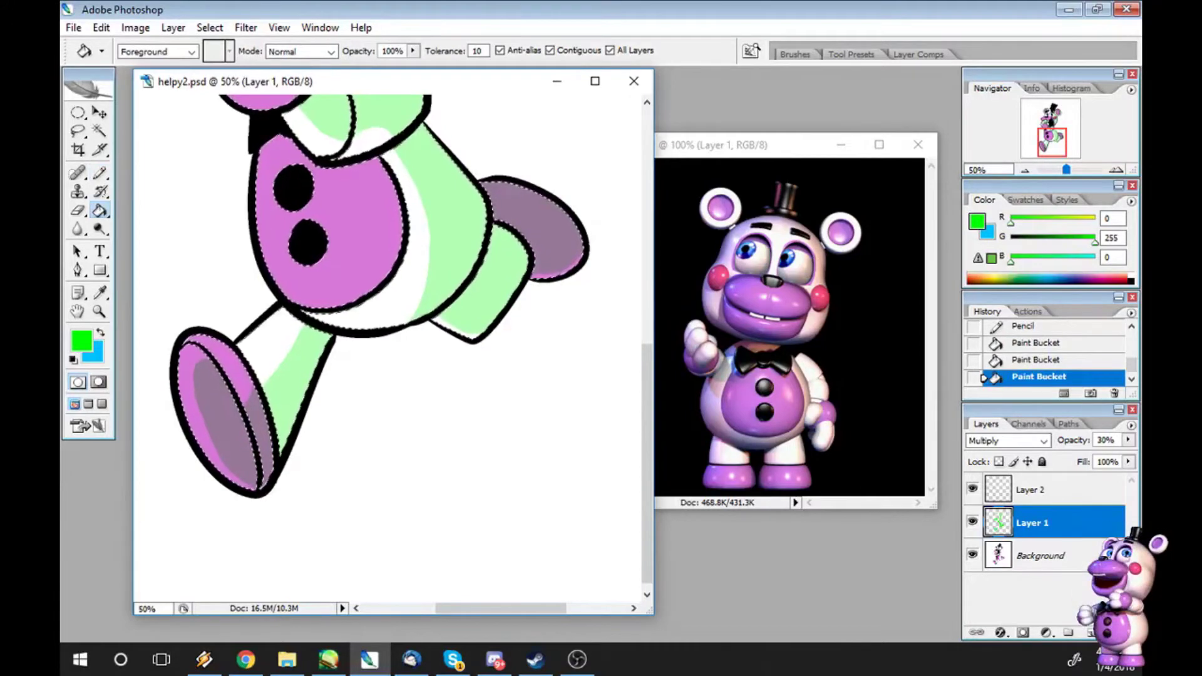
- Switch to the blue colour and the Screen layer, Layer 2, and pencil highlights on the front foot
key(alt+Tab)
key(alt+Tab)
key(b)
key(x)
key(alt+bracketright)
drag(338, 310, 401, 301)
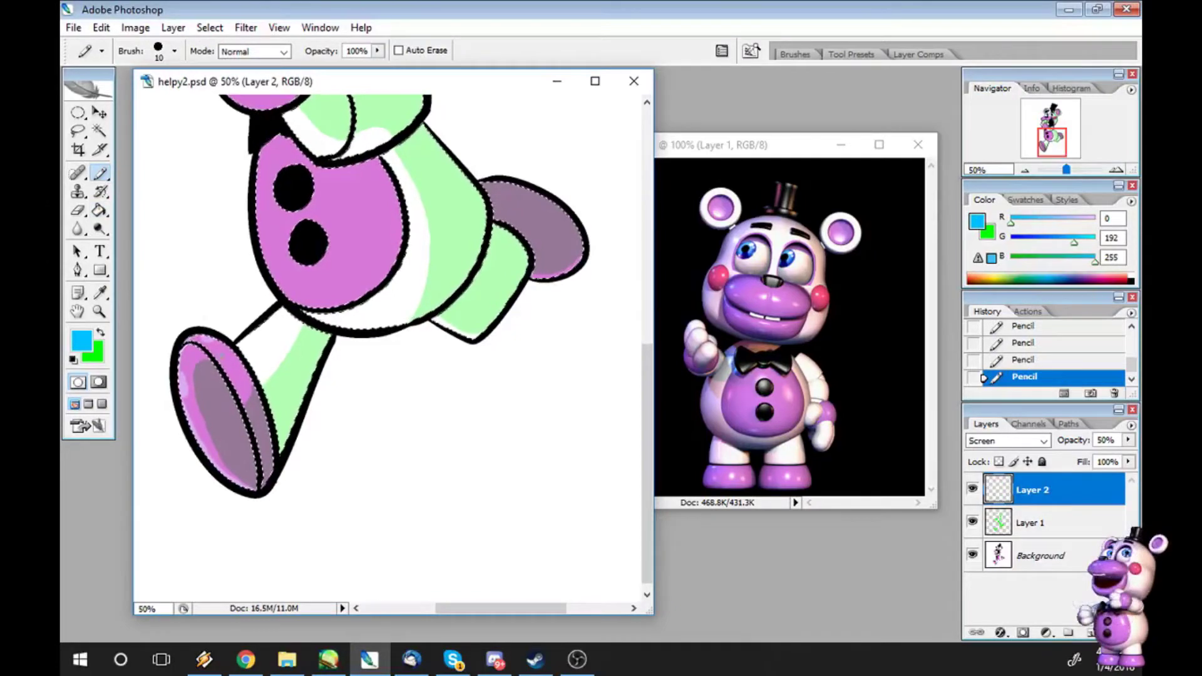
- Pencil blue highlights along the outer edge of the belly, beside the buttons and on the front foot's rim
key(z)
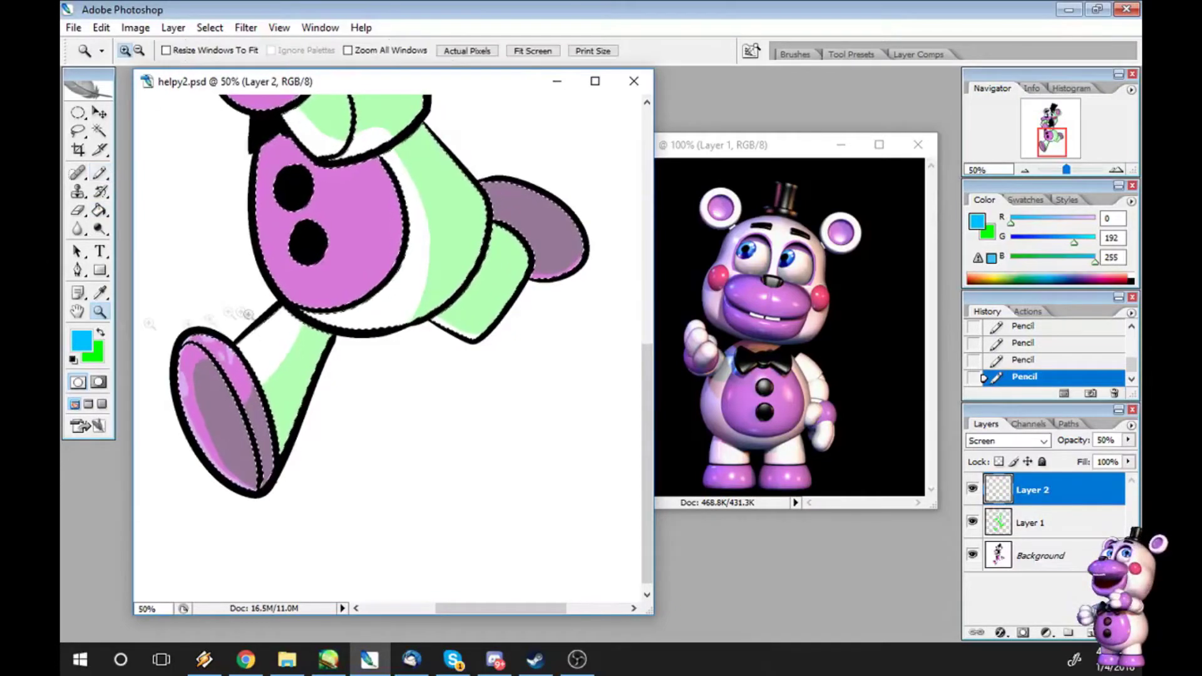
click(422, 366)
key(b)
scroll(388, 345, up, 5)
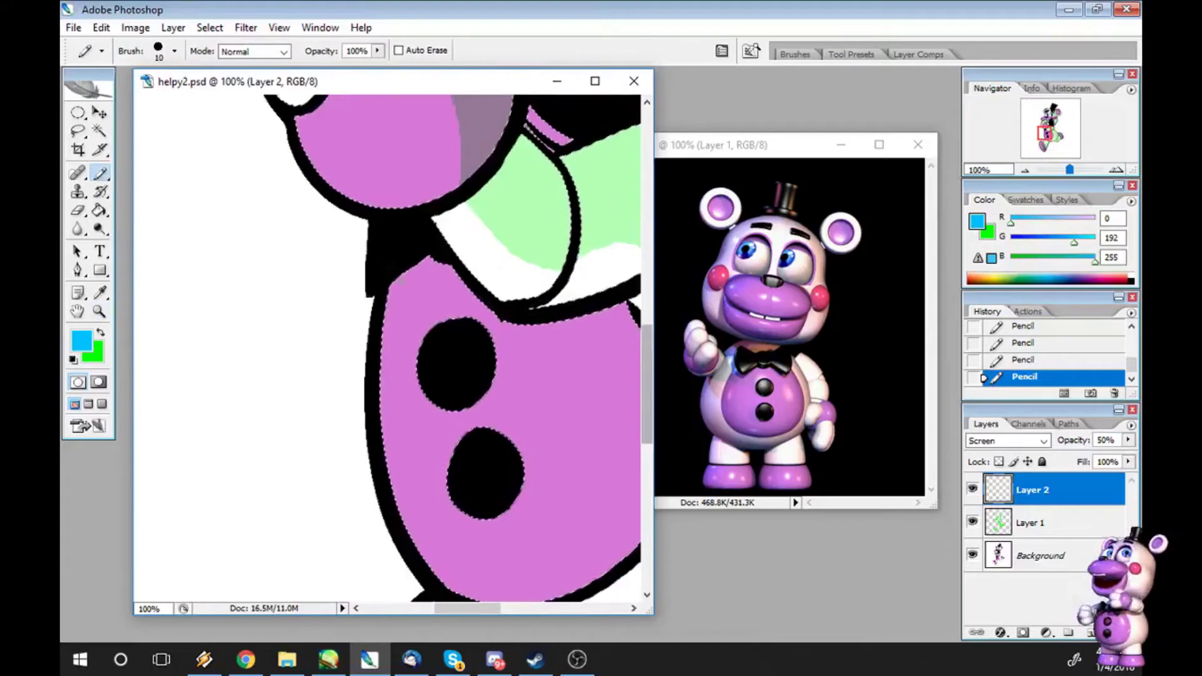
mouse_move(385, 366)
mouse_down()
mouse_move(392, 501)
mouse_move(438, 598)
mouse_up()
scroll(439, 376, down, 3)
click(539, 421)
drag(276, 539, 326, 555)
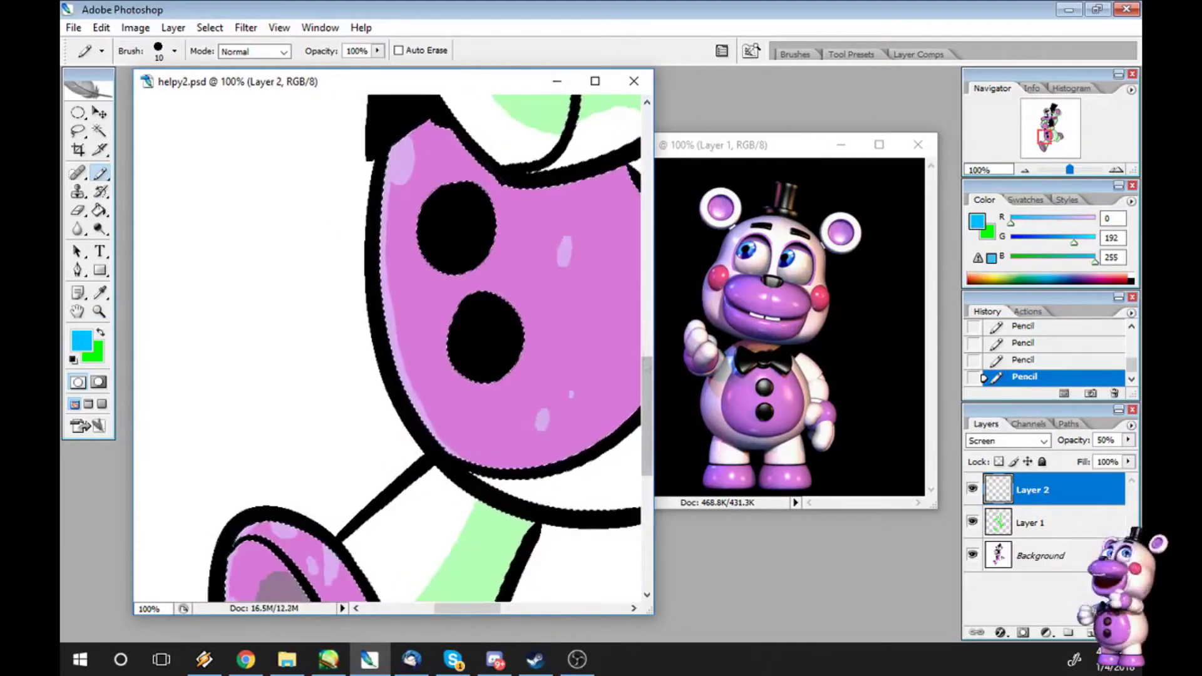
- Pencil blue highlights on the lower edge of the palm and the front of the snout
scroll(388, 344, up, 5)
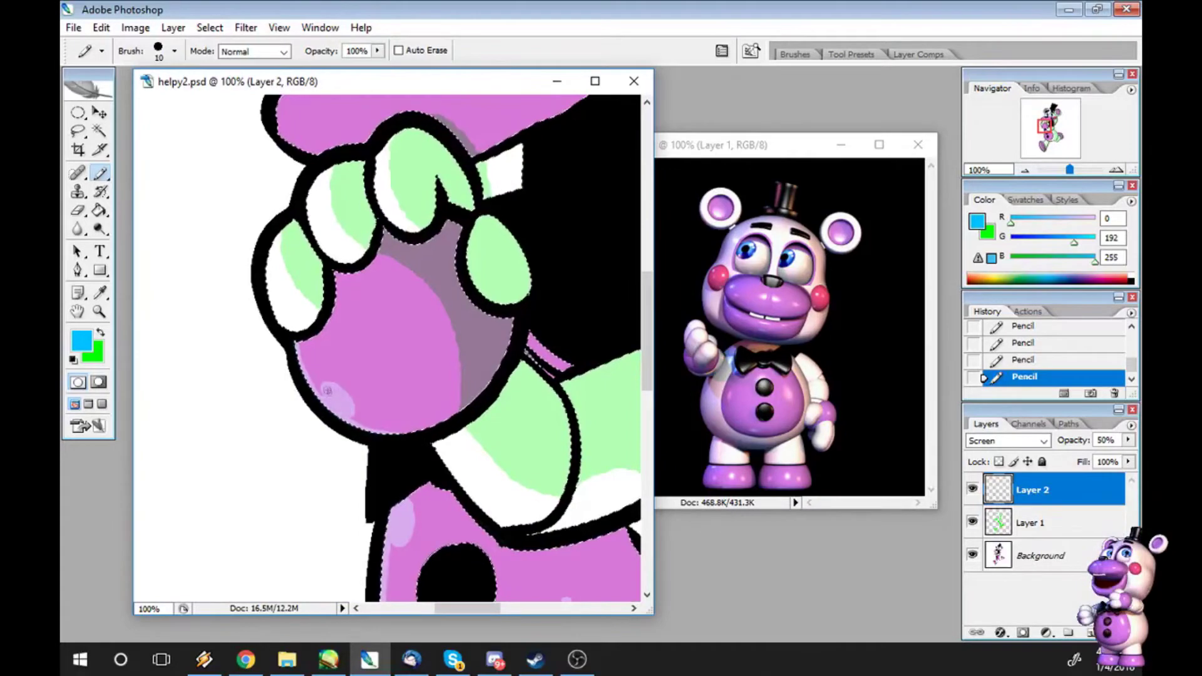
scroll(388, 347, up, 5)
drag(341, 321, 317, 417)
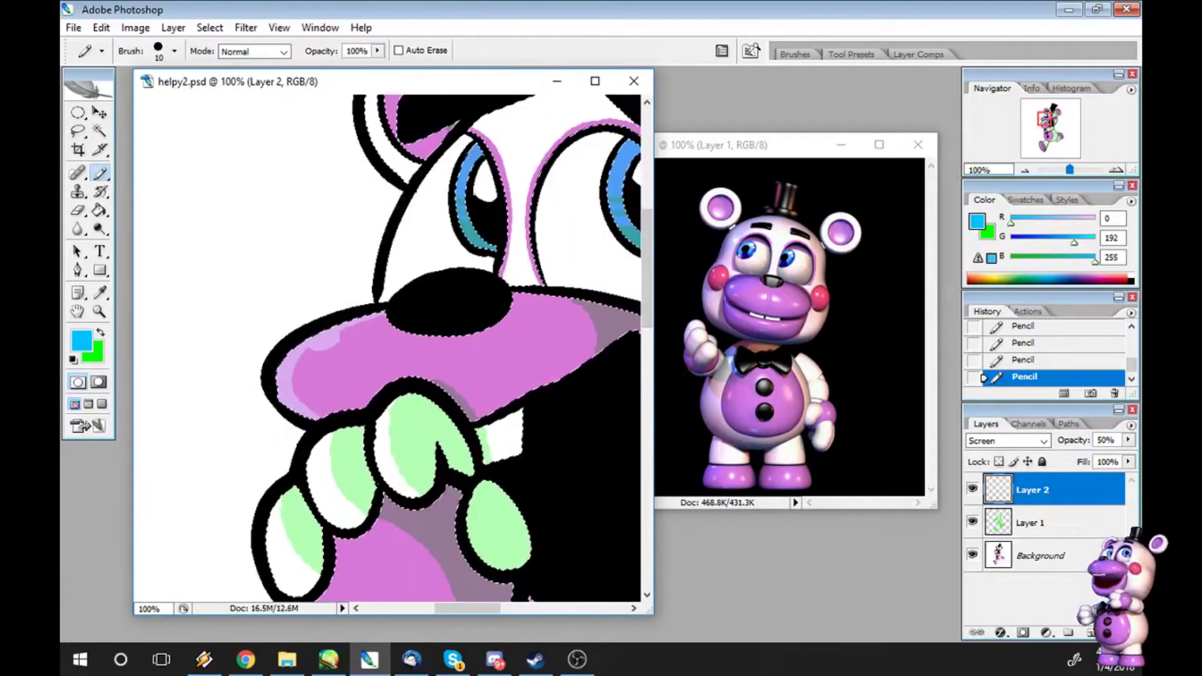
scroll(388, 348, right, 5)
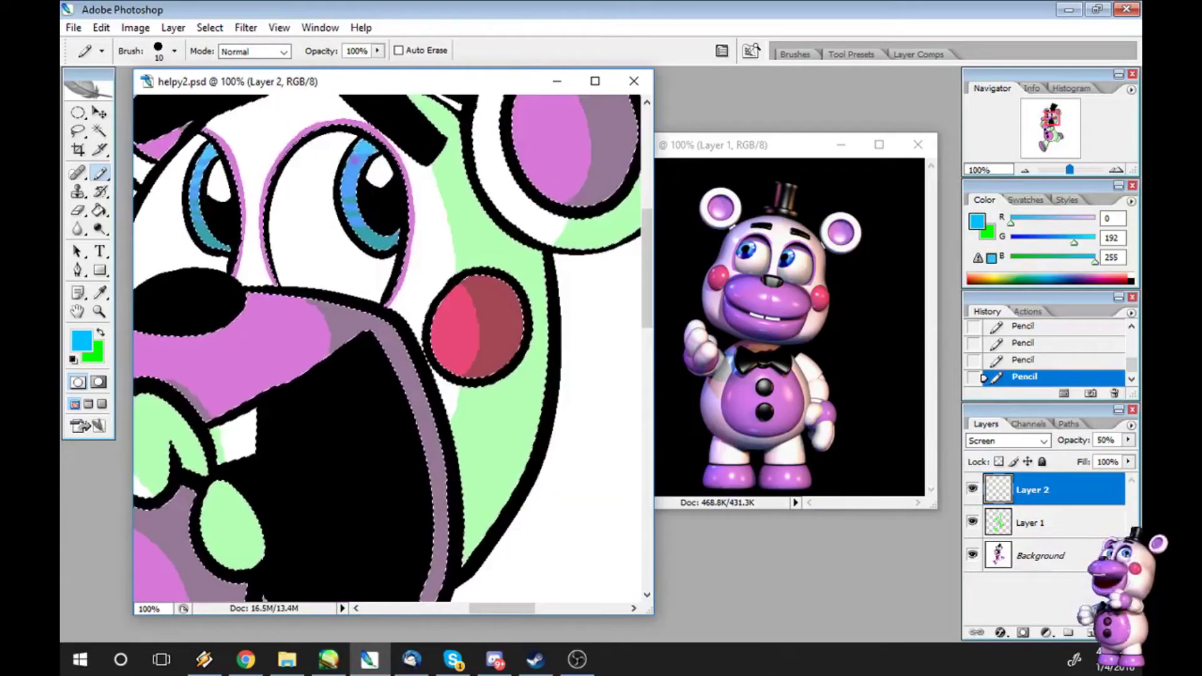
scroll(479, 557, up, 10)
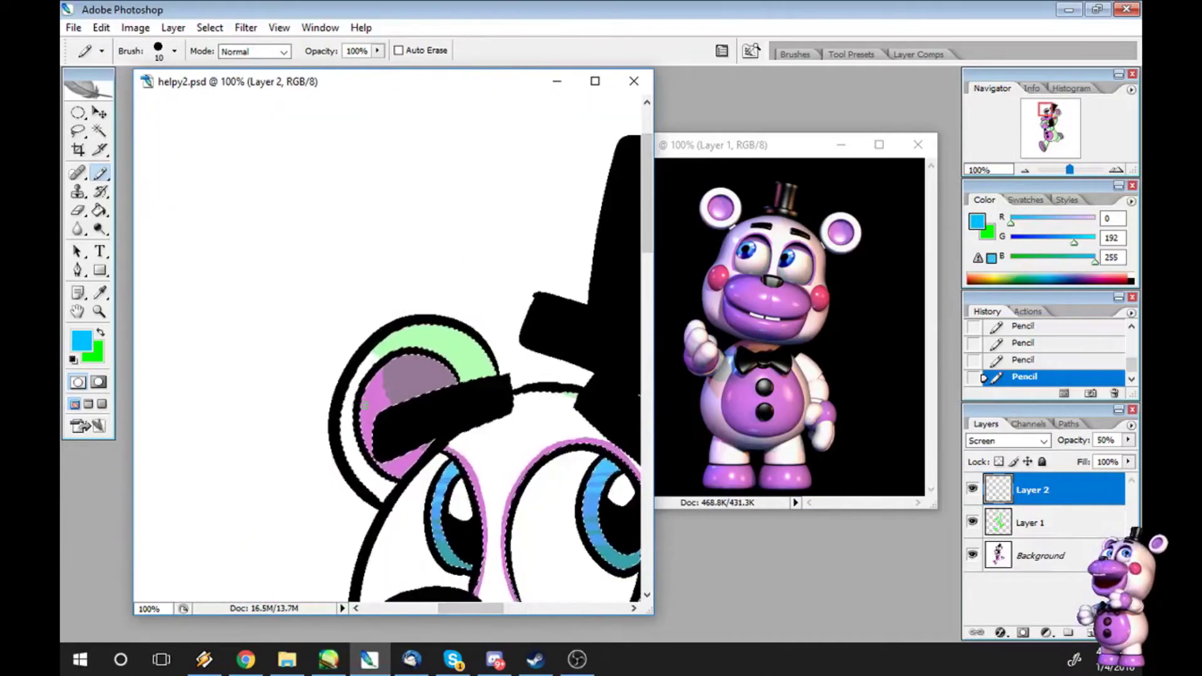
- Convert the Background into Layer 0 and clear the white area around the character
scroll(479, 557, down, 4)
key(ctrl+d)
double_click(1040, 555)
key(Return)
key(w)
click(482, 150)
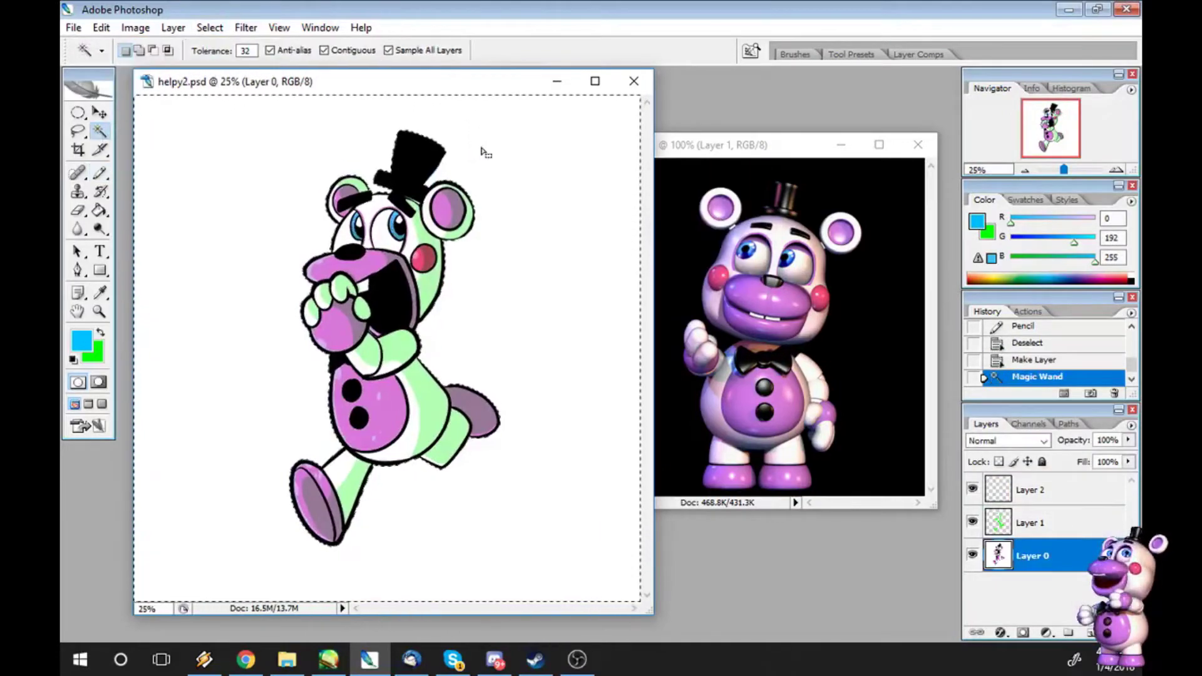
key(Delete)
key(ctrl+d)
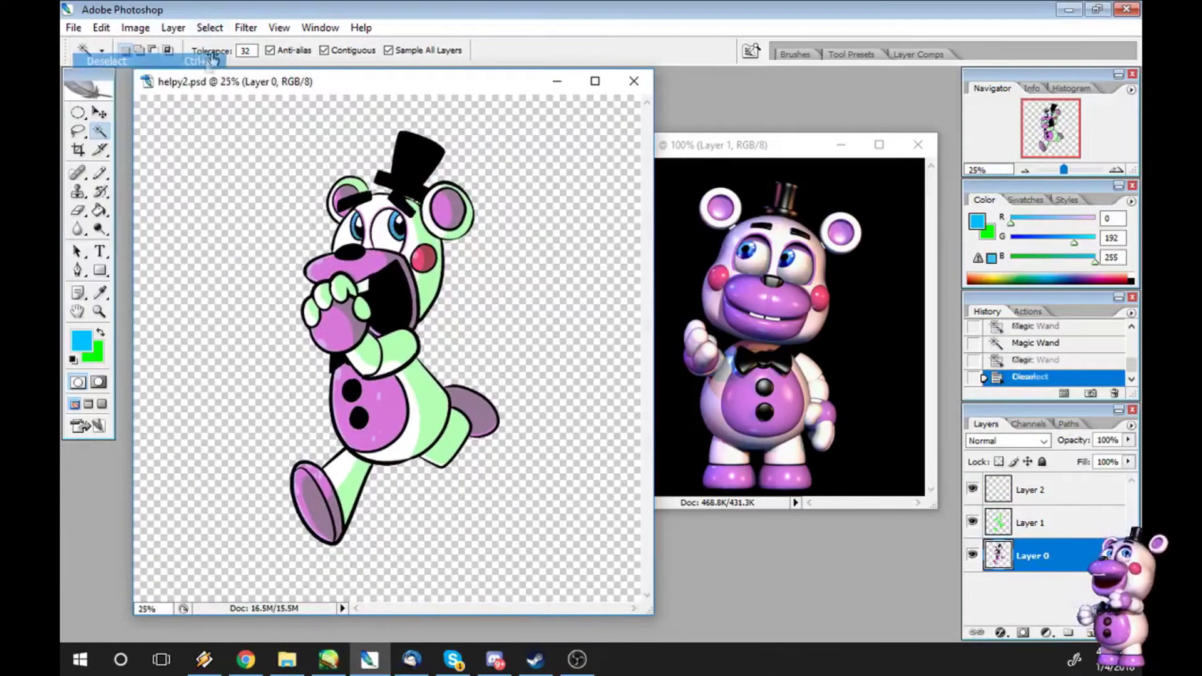
- Add an Outer Glow to Layer 0 with Normal blend mode, 100% opacity, 0% noise and 100% spread
right_click(1054, 556)
click(1006, 193)
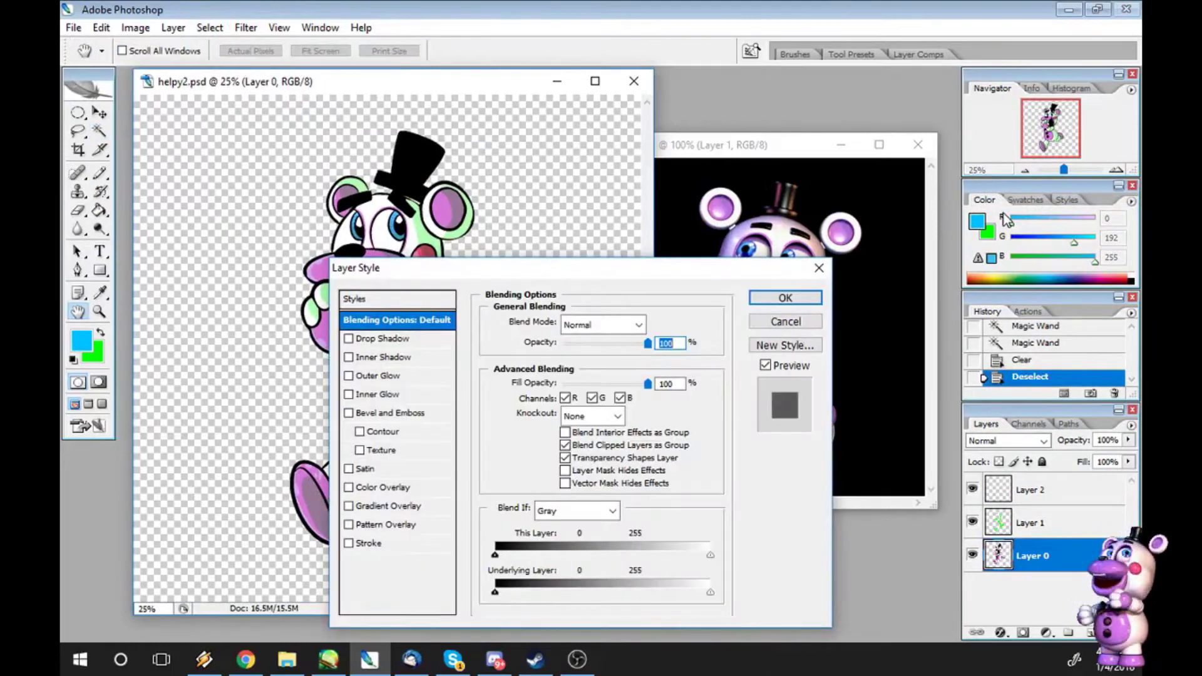
key(alt+Tab)
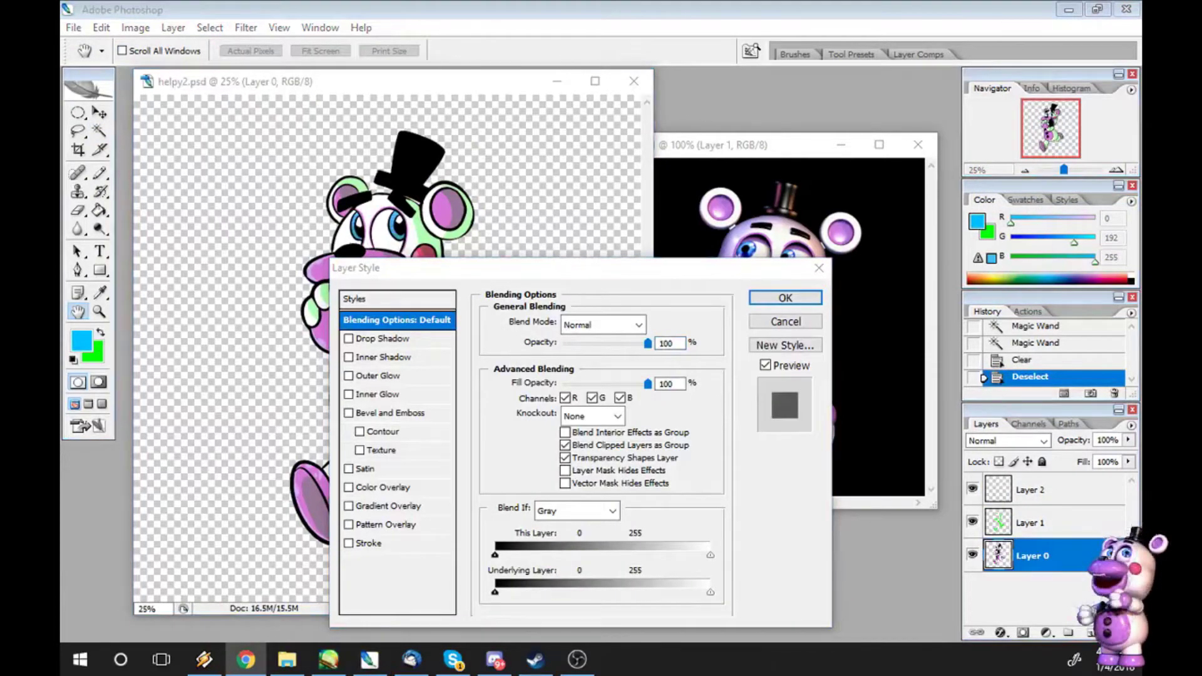
key(alt+Tab)
click(377, 375)
click(617, 324)
click(573, 7)
key(Tab)
key(Tab)
key(Tab)
key(Tab)
key(Tab)
key(Tab)
click(582, 325)
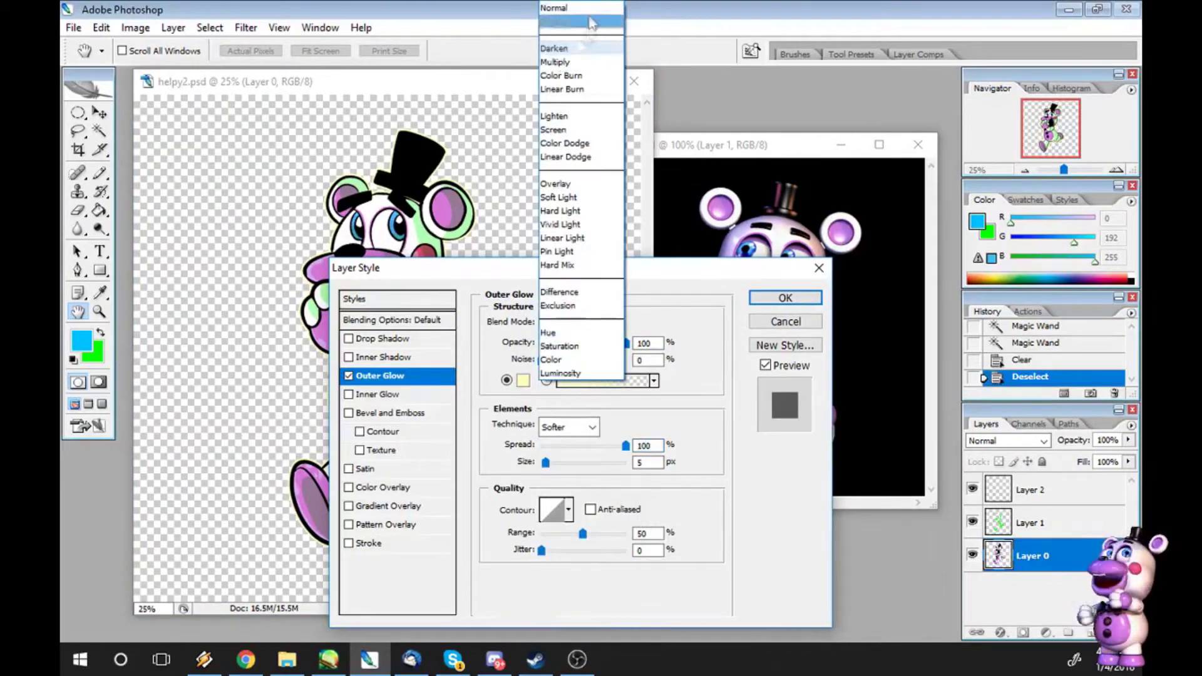
- Make the outer glow black and anti-aliased with a size of 13 px, and apply the layer style
click(529, 386)
click(523, 380)
click(438, 467)
click(773, 153)
click(589, 509)
key(Up)
key(Up)
key(Up)
key(Up)
key(Up)
key(Up)
key(Up)
key(Up)
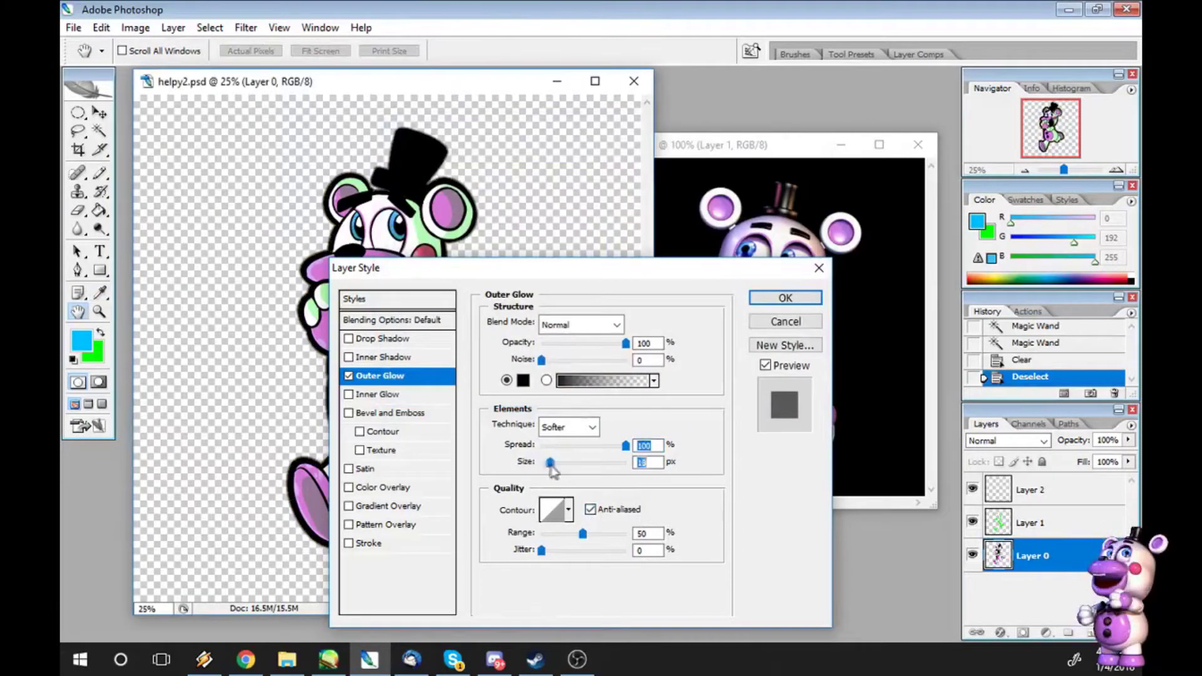
click(786, 298)
- Close the reference image of the character
click(73, 27)
key(Escape)
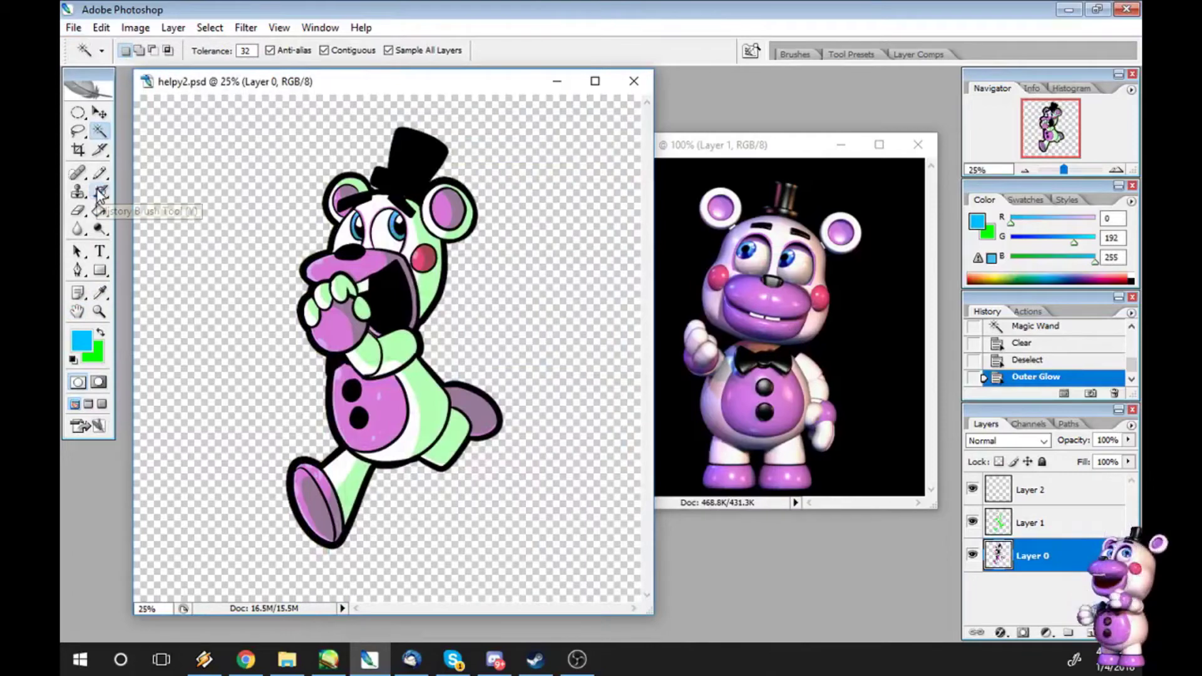
click(918, 145)
click(660, 218)
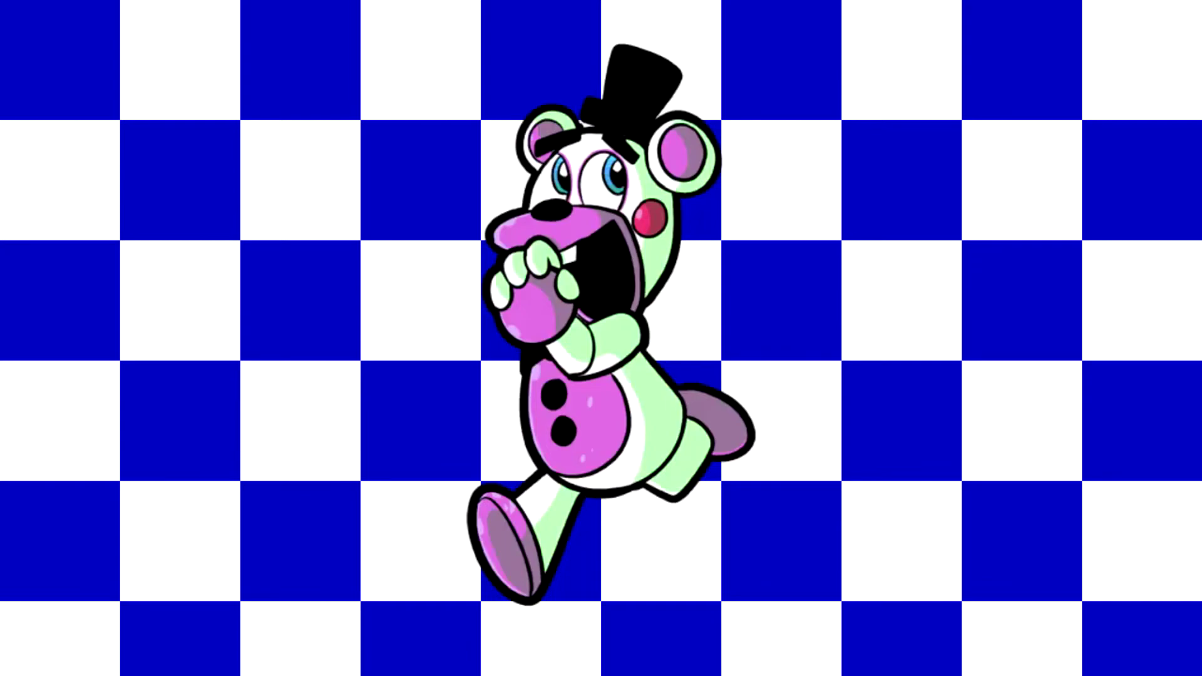
- In PaintTool SAI, sketch a head circle and a rounded torso with the cyan pencil on the blank canvas
mouse_move(664, 210)
mouse_down()
mouse_move(616, 275)
mouse_move(673, 199)
mouse_move(661, 319)
mouse_up()
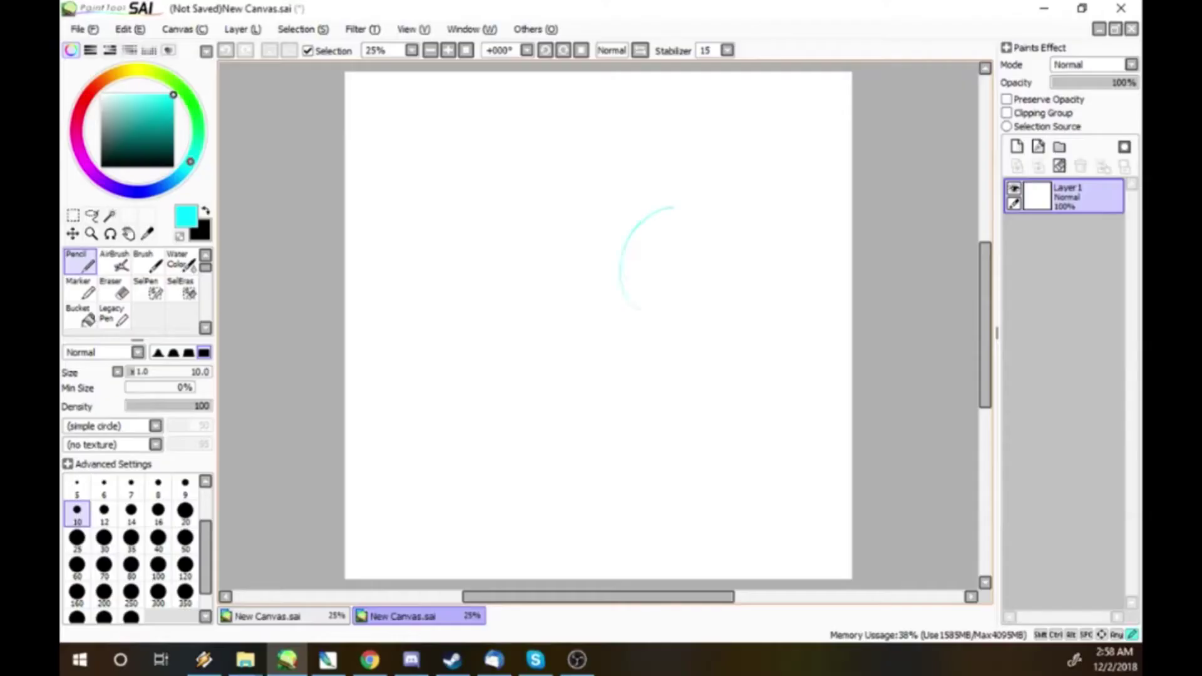
drag(630, 272, 720, 257)
drag(651, 322, 633, 416)
drag(708, 310, 739, 373)
drag(635, 375, 699, 432)
drag(711, 351, 734, 432)
- Sketch a bent arm with a round hand beside the torso
drag(639, 331, 604, 346)
drag(633, 369, 586, 376)
drag(589, 305, 592, 377)
drag(598, 301, 610, 332)
- Sketch two legs ending in large rounded shoes below the torso
drag(701, 444, 720, 491)
mouse_move(736, 410)
mouse_down()
mouse_move(767, 498)
mouse_move(811, 529)
mouse_up()
drag(717, 551, 817, 538)
drag(645, 414, 648, 501)
drag(676, 438, 695, 526)
drag(601, 501, 676, 512)
mouse_move(598, 504)
mouse_down()
mouse_move(588, 541)
mouse_move(708, 536)
mouse_up()
- Try sketching the second arm and reworking the side of the torso
mouse_move(714, 551)
mouse_down()
mouse_move(765, 567)
mouse_move(814, 545)
mouse_up()
drag(714, 307, 770, 364)
mouse_move(711, 332)
mouse_down()
mouse_move(734, 395)
mouse_move(752, 373)
mouse_move(740, 405)
mouse_move(670, 410)
mouse_up()
drag(707, 338, 716, 407)
drag(699, 396, 674, 409)
mouse_move(672, 412)
mouse_down()
mouse_move(665, 454)
mouse_move(686, 421)
mouse_up()
drag(701, 438, 720, 470)
- Undo the latest sketch strokes on the arm and torso
key(ctrl+z)
key(ctrl+z)
key(ctrl+z)
key(ctrl+z)
key(ctrl+z)
key(ctrl+z)
key(ctrl+z)
key(ctrl+z)
key(ctrl+z)
key(ctrl+z)
key(ctrl+z)
key(ctrl+z)
- Sketch the extended fingers of the raised hand, the other arm with a round hand, and the torso's lower contour
drag(606, 332, 527, 351)
drag(719, 305, 776, 363)
drag(724, 331, 752, 330)
drag(699, 335, 750, 367)
drag(720, 311, 777, 369)
drag(772, 302, 769, 304)
drag(731, 370, 741, 382)
mouse_move(738, 376)
mouse_down()
mouse_move(743, 408)
mouse_move(671, 436)
mouse_up()
mouse_move(732, 367)
mouse_down()
mouse_move(656, 432)
mouse_move(684, 434)
mouse_up()
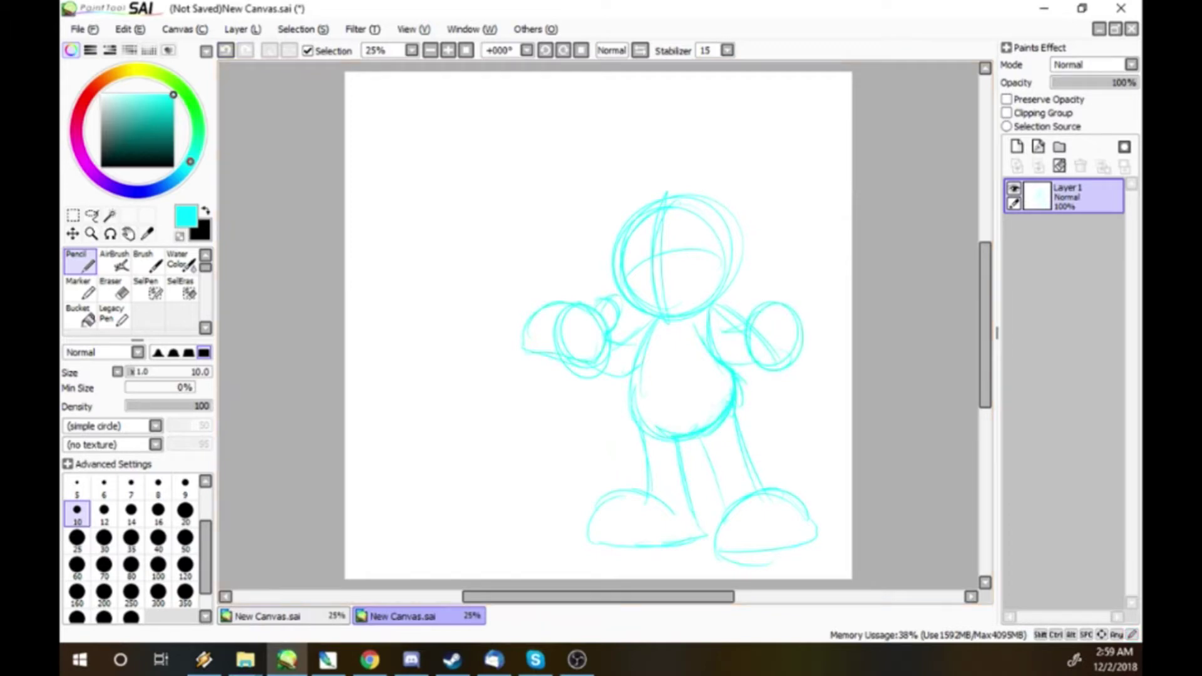
- Move the whole sketch towards the canvas centre and rework the outlines of both shoes
drag(694, 360, 612, 349)
drag(645, 539, 732, 534)
drag(708, 479, 737, 542)
drag(559, 464, 493, 518)
drag(508, 528, 621, 525)
drag(584, 488, 607, 493)
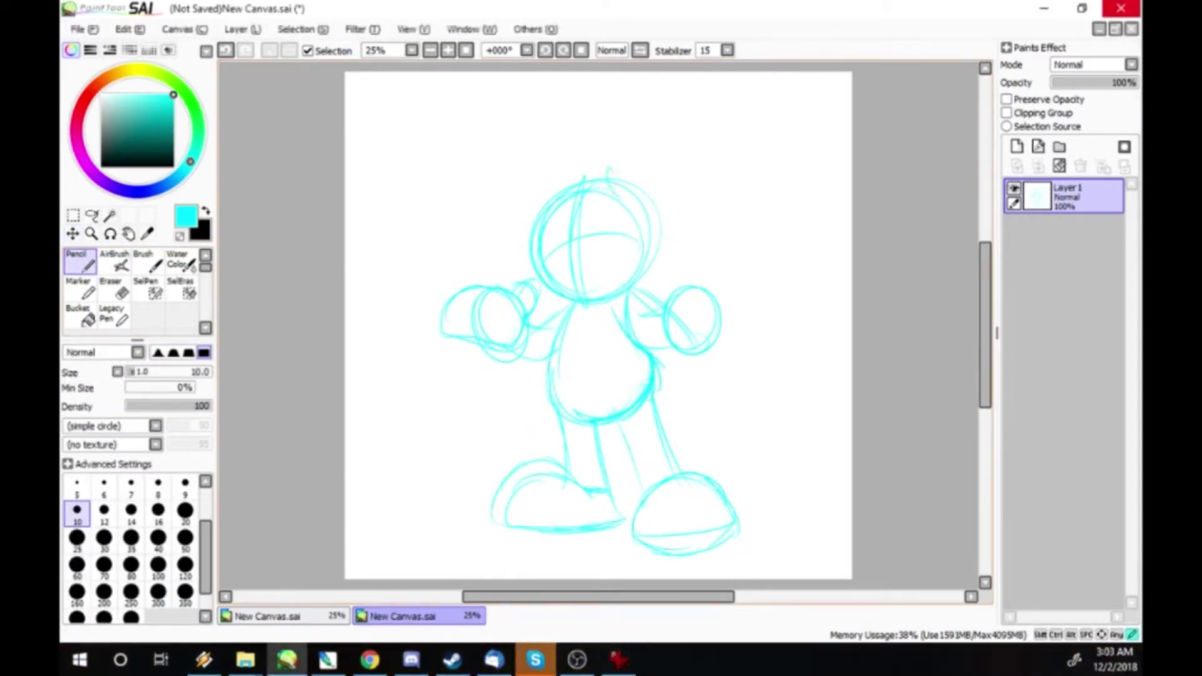
- Sketch vertical guides on the head, a tuft of hair and two pointed ears
mouse_move(609, 169)
mouse_down()
mouse_move(615, 199)
mouse_move(543, 250)
mouse_move(582, 300)
mouse_up()
mouse_move(580, 182)
mouse_down()
mouse_move(644, 245)
mouse_move(604, 299)
mouse_up()
mouse_move(608, 162)
mouse_down()
mouse_move(620, 206)
mouse_move(667, 123)
mouse_move(652, 206)
mouse_move(653, 135)
mouse_move(633, 196)
mouse_up()
mouse_move(560, 161)
mouse_down()
mouse_move(576, 182)
mouse_move(619, 145)
mouse_move(520, 131)
mouse_move(532, 210)
mouse_up()
mouse_move(521, 141)
mouse_down()
mouse_move(530, 180)
mouse_move(620, 270)
mouse_move(619, 295)
mouse_up()
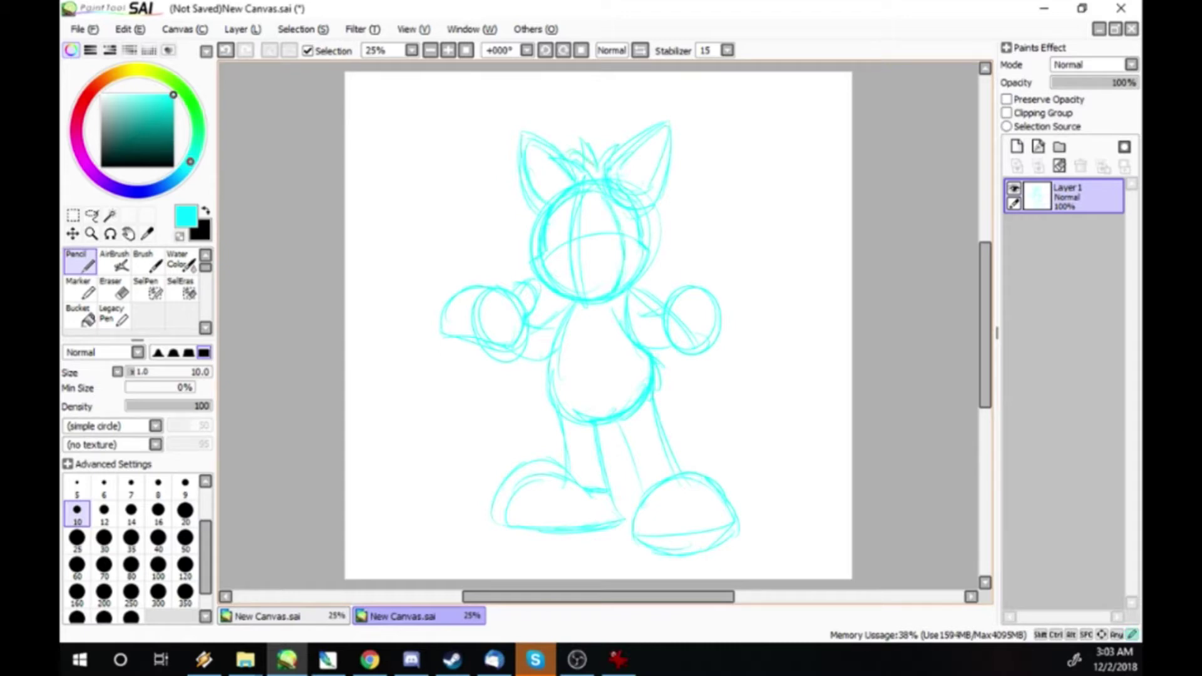
- Sketch a rounded muzzle on the face, more hair strokes by the ear and a pointed tuft of cheek fur
mouse_move(541, 253)
mouse_down()
mouse_move(609, 247)
mouse_move(606, 299)
mouse_up()
drag(564, 173, 544, 227)
drag(580, 147, 530, 227)
drag(671, 156, 670, 253)
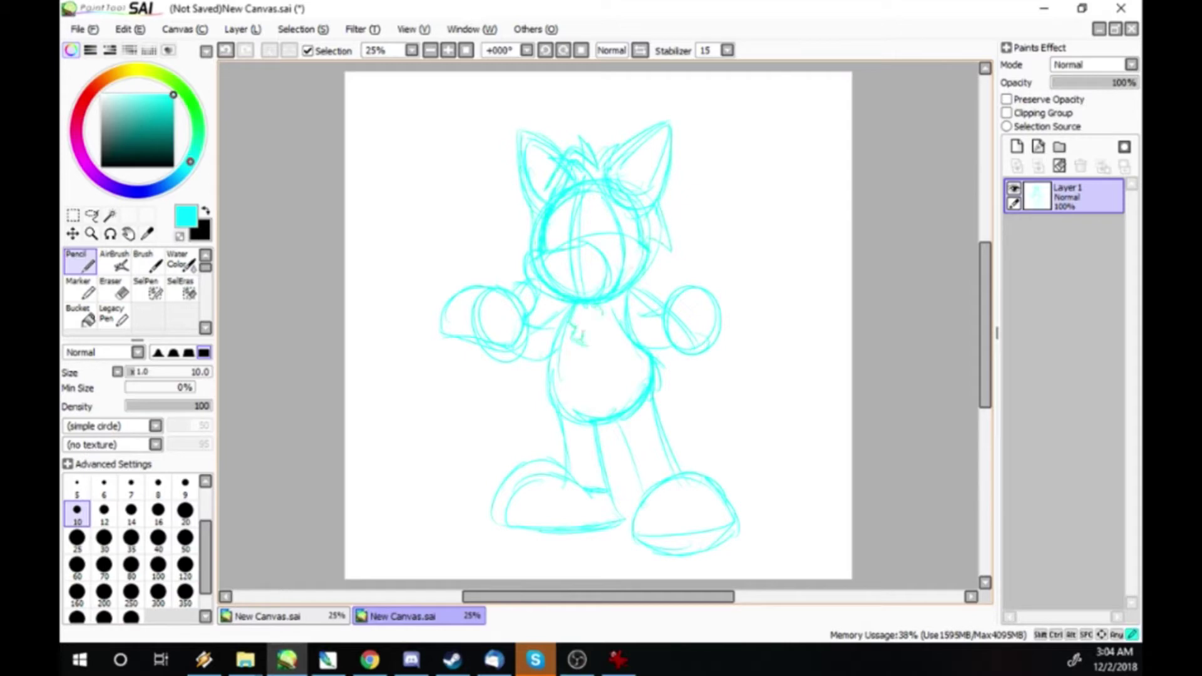
- Sketch a skull-shaped pendant at the neck and add shoulder and inner detail strokes to the arm with the round hand
drag(594, 311, 596, 319)
mouse_move(620, 300)
mouse_down()
mouse_move(603, 315)
mouse_move(655, 303)
mouse_up()
mouse_move(691, 285)
mouse_down()
mouse_move(716, 318)
mouse_move(665, 349)
mouse_up()
mouse_move(694, 292)
mouse_down()
mouse_move(713, 332)
mouse_move(679, 352)
mouse_up()
drag(640, 311, 696, 322)
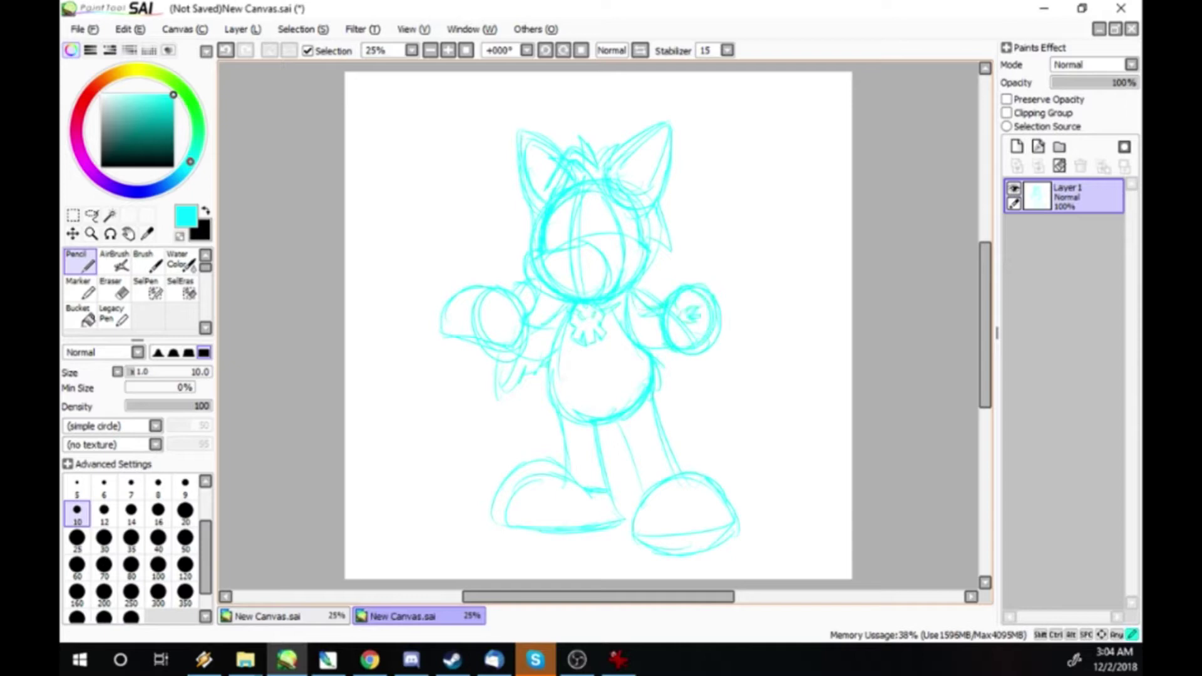
- Sketch a long, nearly vertical pole through the round hand from above the ears down to the shoe, with a capped upper end
drag(706, 238, 710, 300)
drag(718, 217, 725, 492)
drag(721, 329, 737, 513)
drag(700, 166, 709, 270)
mouse_move(717, 139)
mouse_down()
mouse_move(713, 466)
mouse_move(727, 511)
mouse_move(707, 275)
mouse_up()
mouse_move(697, 188)
mouse_down()
mouse_move(694, 79)
mouse_move(720, 78)
mouse_up()
mouse_move(719, 81)
mouse_down()
mouse_move(717, 184)
mouse_move(709, 94)
mouse_up()
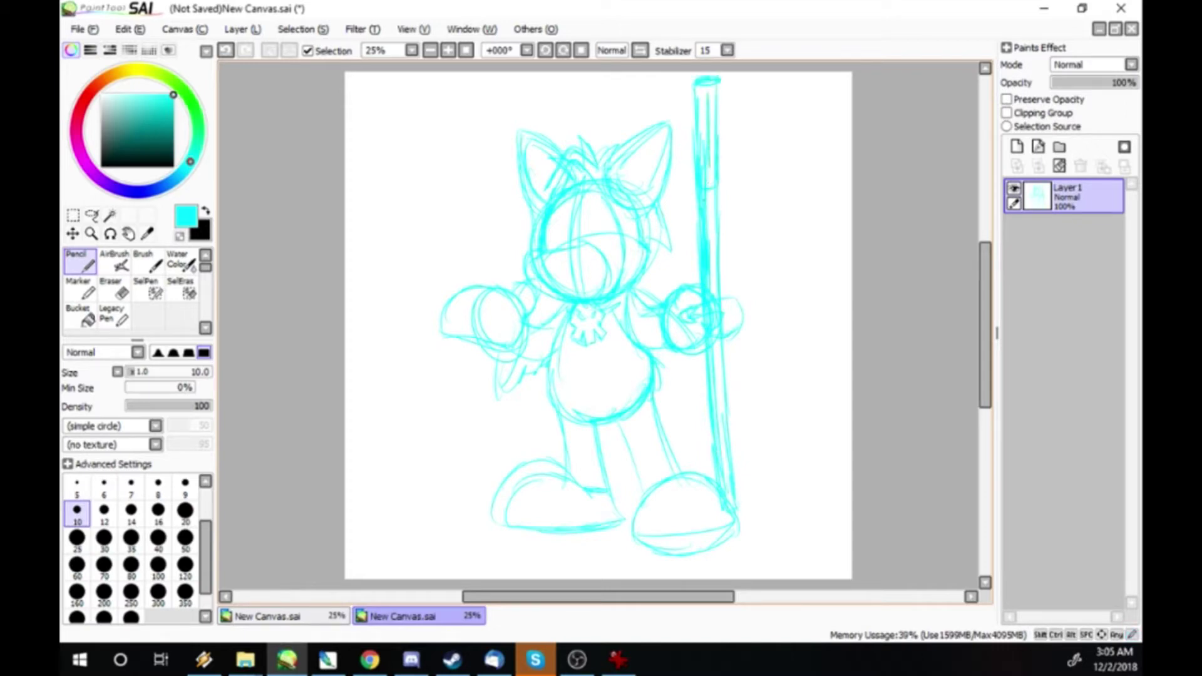
- Widen the upper part of the pole with a thick collar and retrace the shaft down to the shoe
key(alt+Tab)
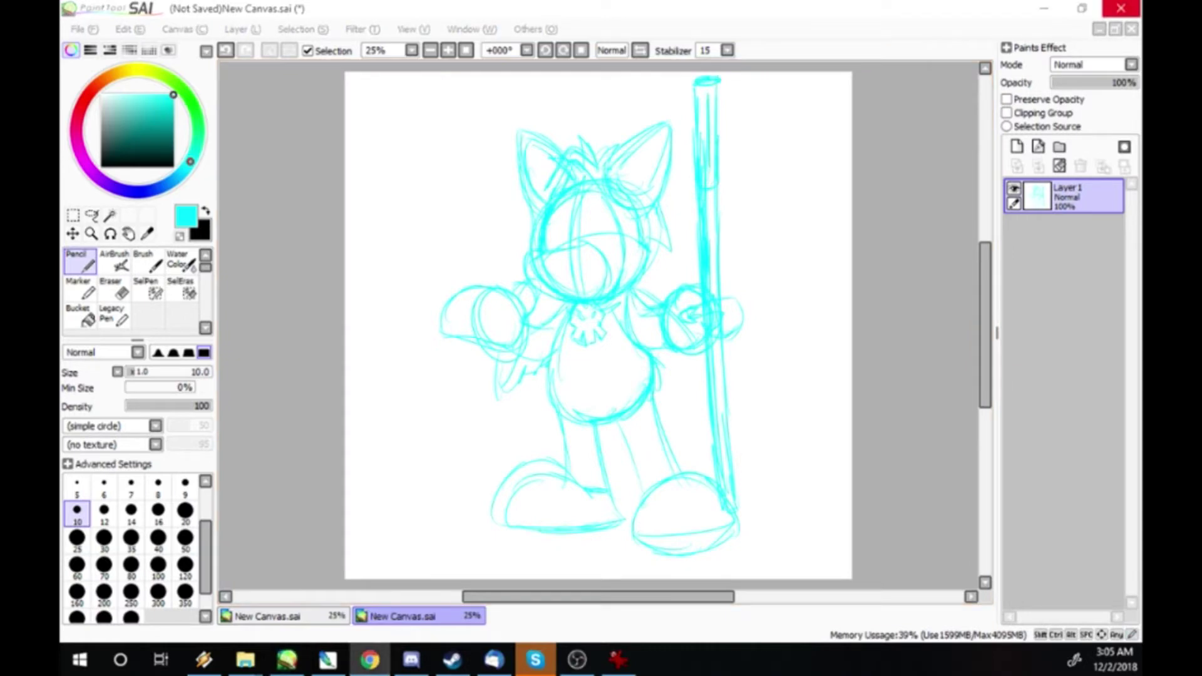
key(alt+Tab)
drag(692, 185, 683, 100)
mouse_move(688, 156)
mouse_down()
mouse_move(680, 88)
mouse_move(695, 82)
mouse_up()
drag(714, 190, 721, 415)
drag(720, 466, 722, 486)
- Sketch a long curved scythe blade sweeping down from the pole's head to a point, and close the head's outline
drag(717, 81, 833, 216)
drag(720, 181, 799, 276)
drag(721, 188, 769, 238)
drag(721, 183, 811, 308)
drag(730, 83, 817, 285)
drag(808, 175, 813, 322)
drag(761, 224, 794, 269)
drag(714, 83, 805, 269)
mouse_move(683, 79)
mouse_down()
mouse_move(709, 76)
mouse_move(674, 149)
mouse_up()
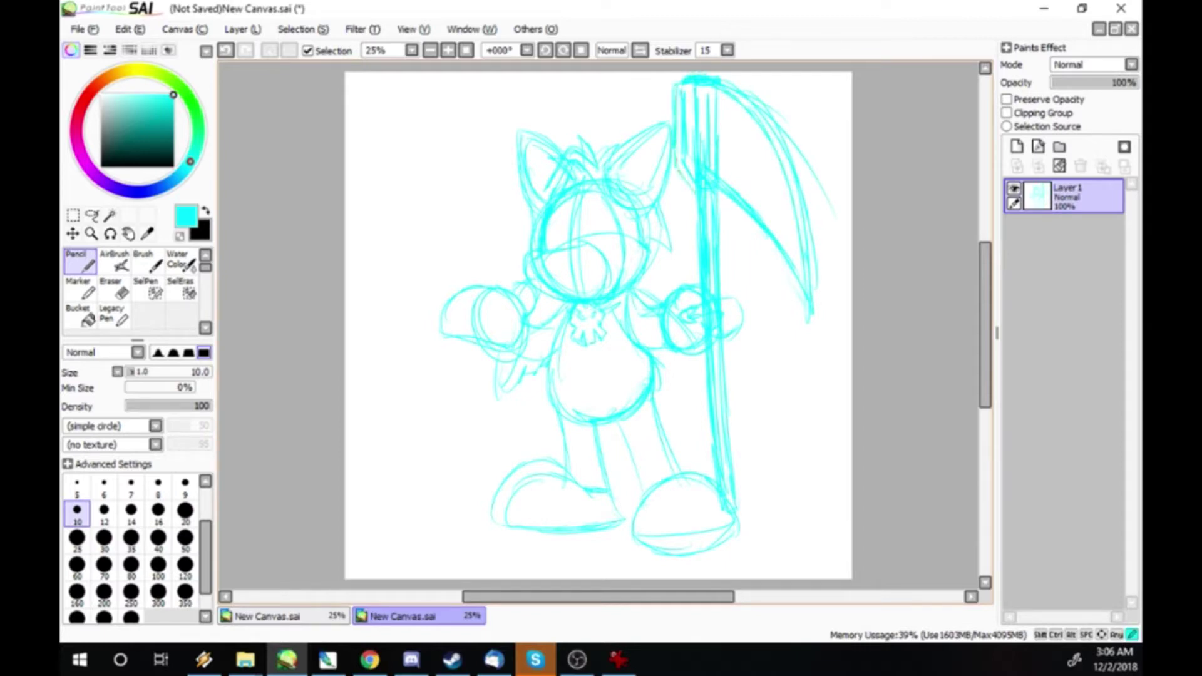
drag(693, 74, 726, 97)
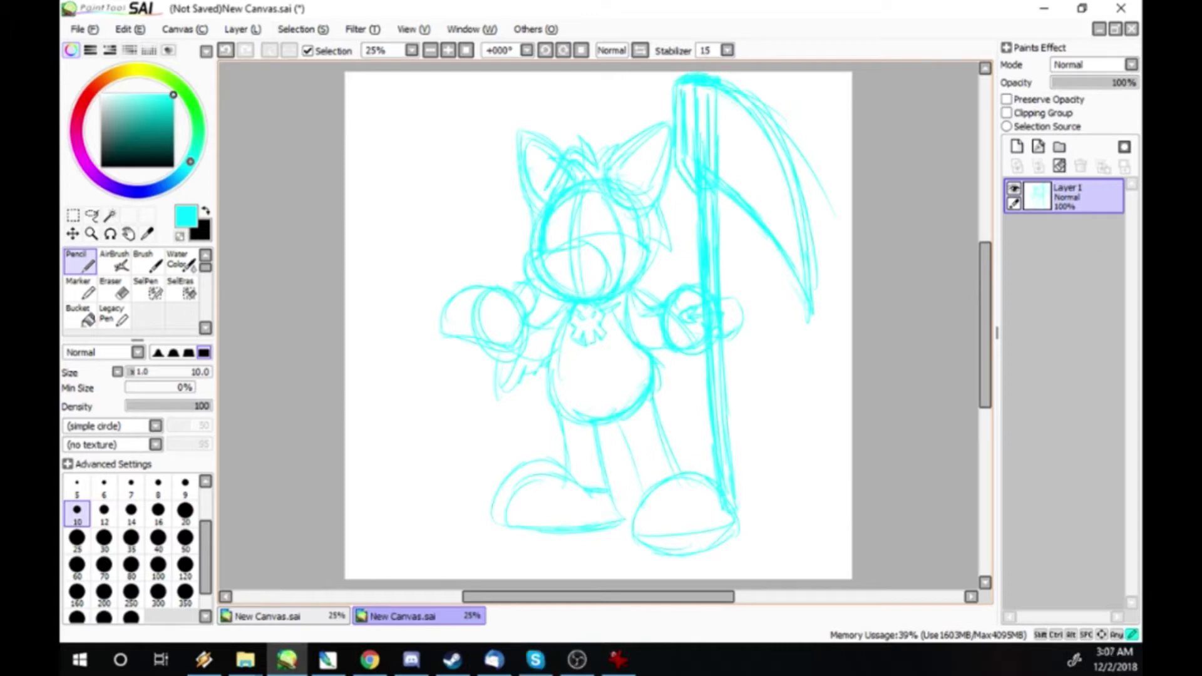
- Sketch the separate fingers and the thumb of the open raised hand
mouse_move(438, 337)
mouse_down()
mouse_move(480, 315)
mouse_move(471, 286)
mouse_up()
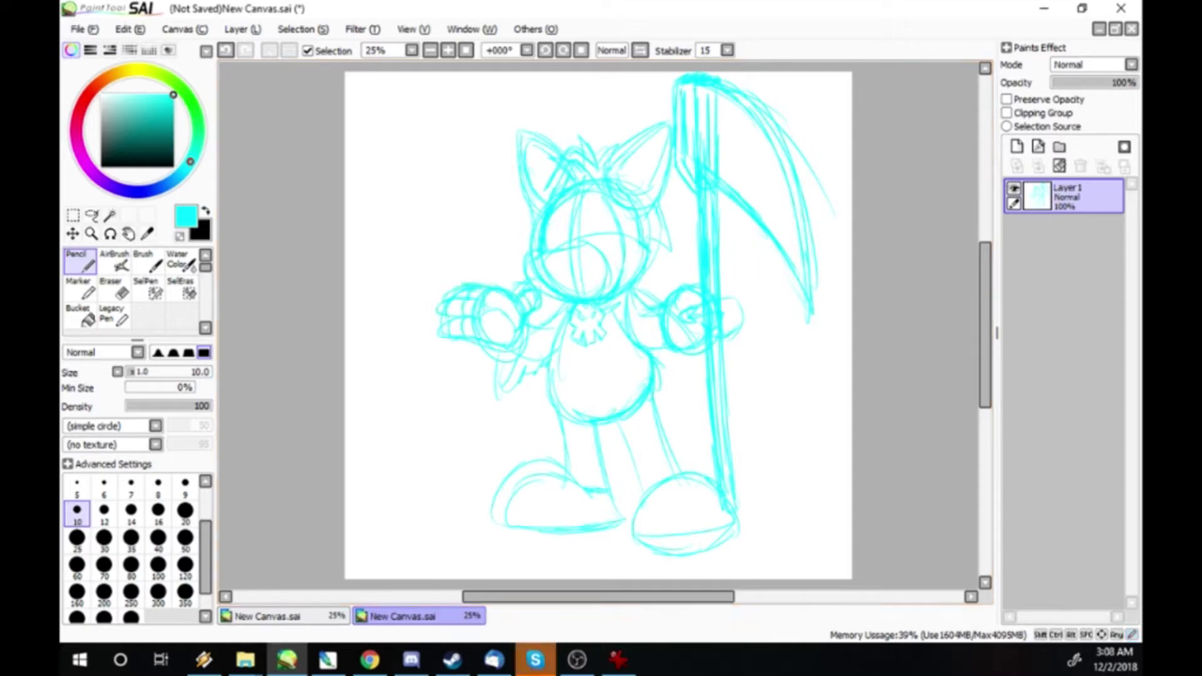
click(535, 659)
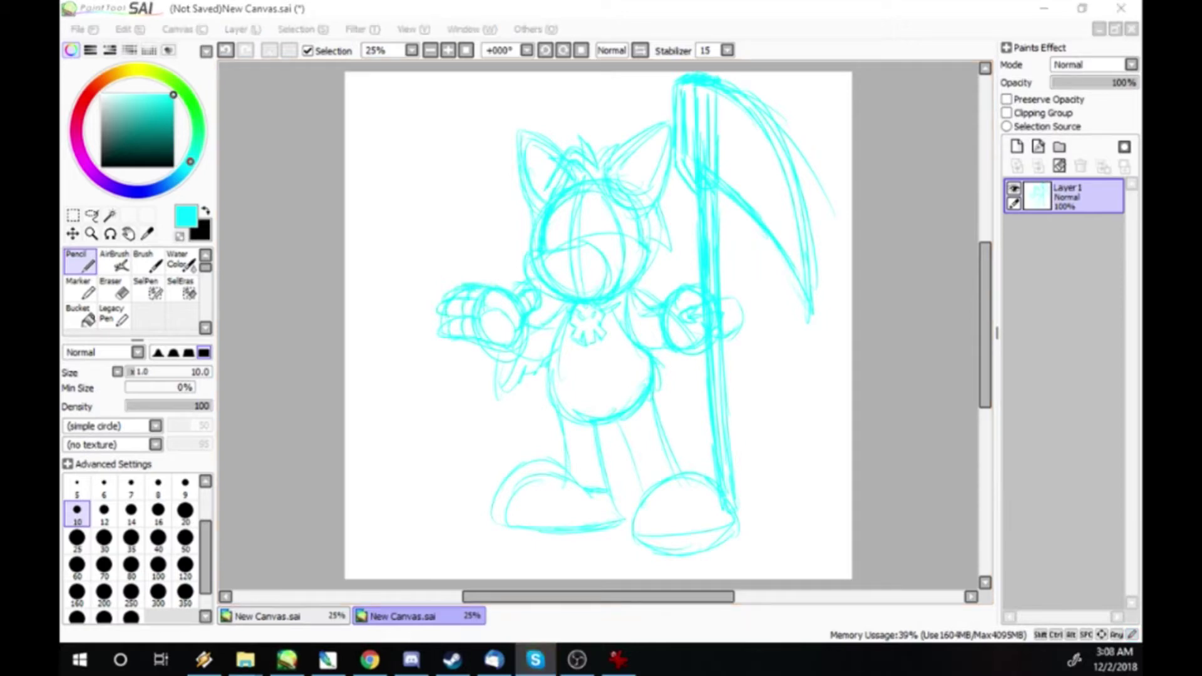
click(619, 659)
key(alt+Tab)
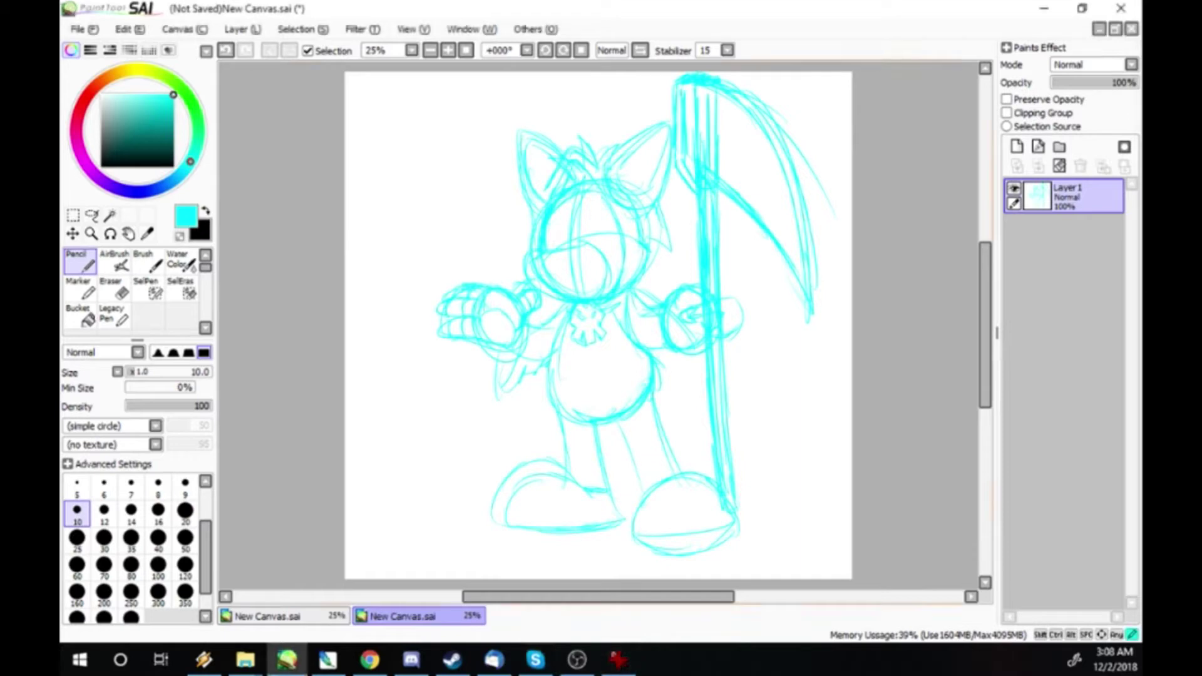
- Sketch the tall eyes, round nose and open fanged mouth on the face
drag(595, 247, 609, 251)
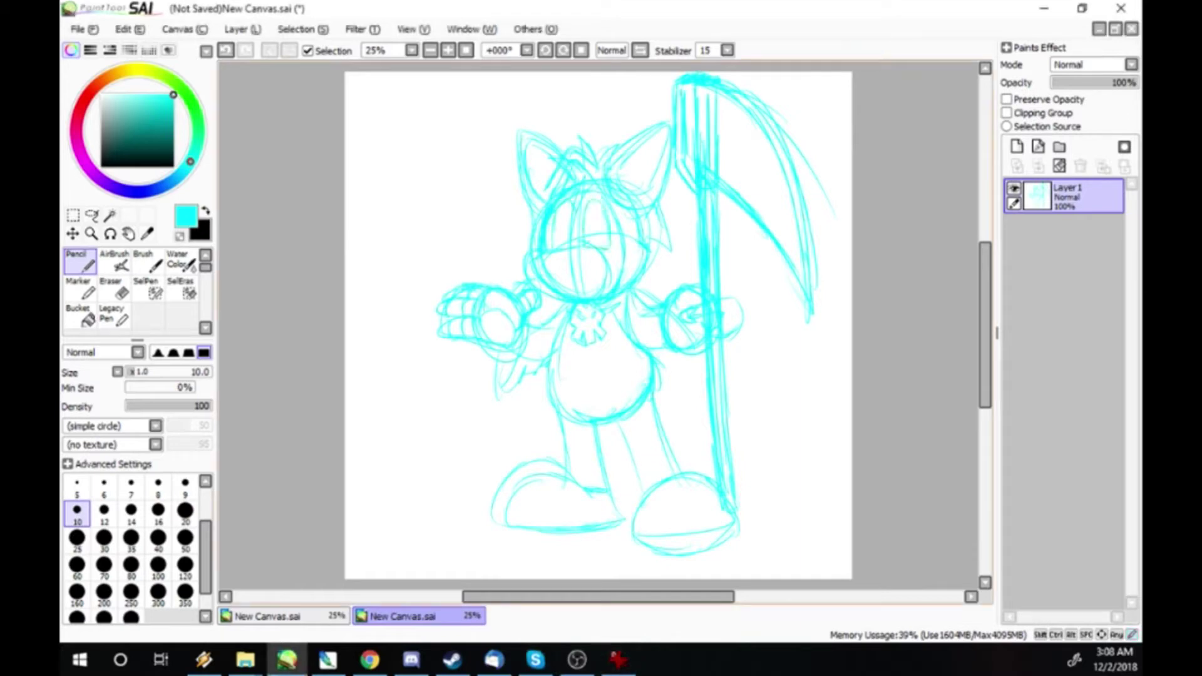
mouse_move(602, 220)
mouse_down()
mouse_move(605, 232)
mouse_move(592, 190)
mouse_move(615, 245)
mouse_up()
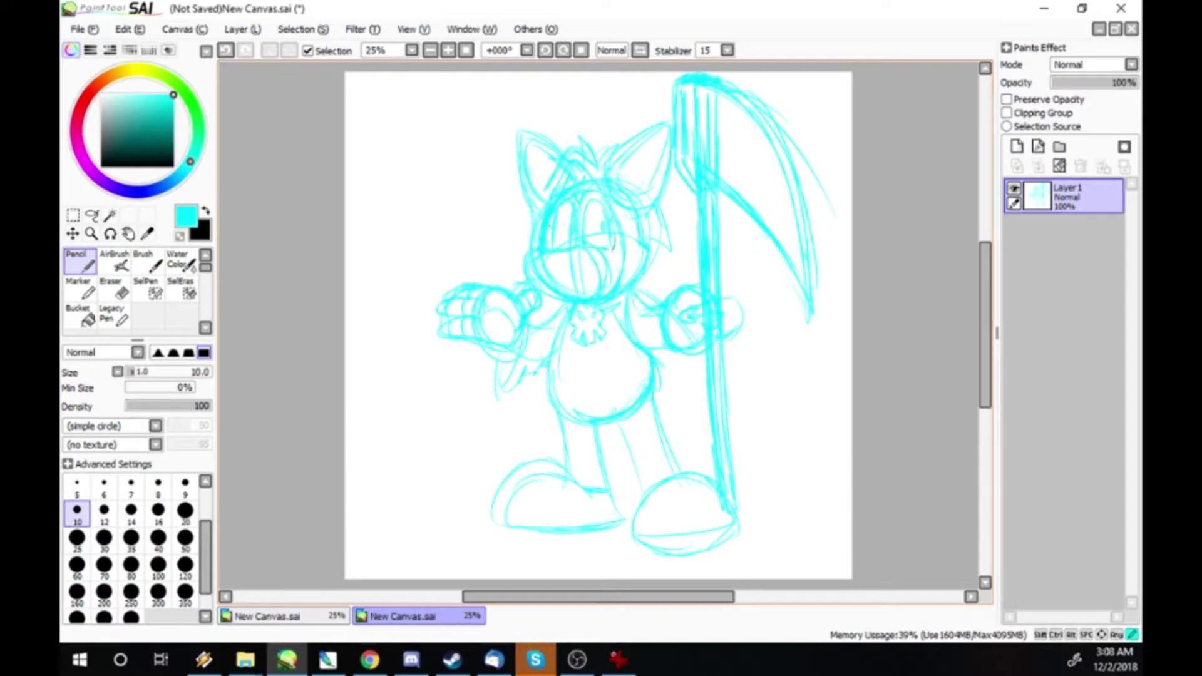
drag(520, 242, 536, 258)
drag(558, 266, 585, 281)
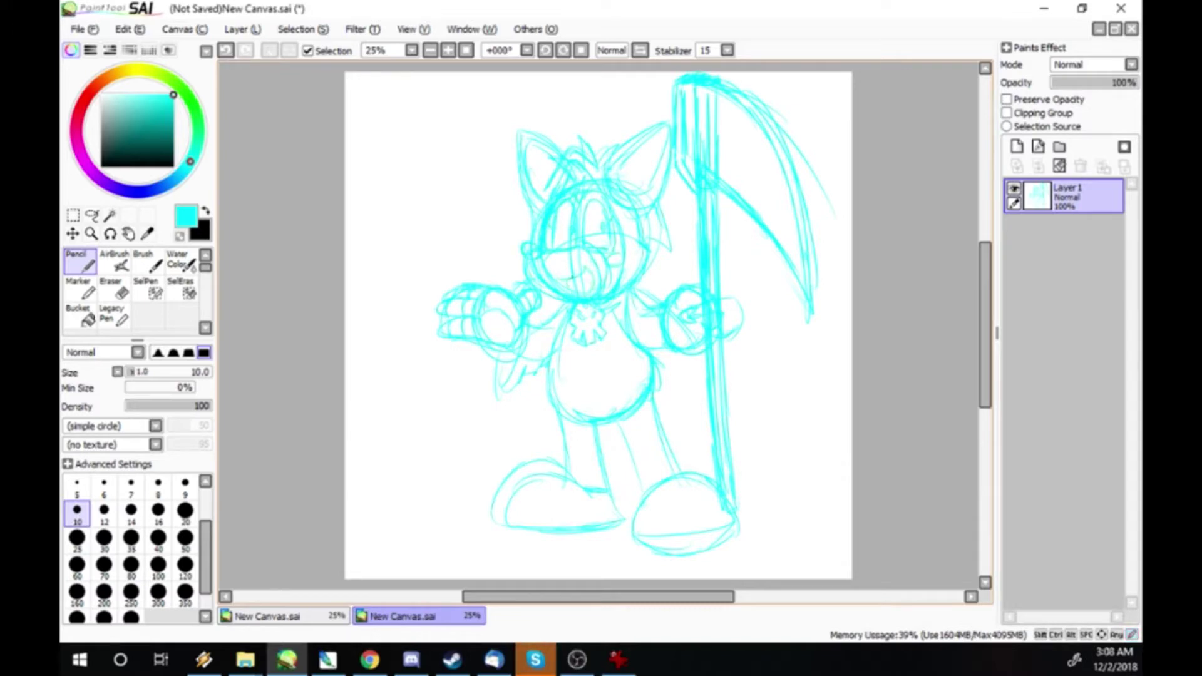
- Sketch the pointed sleeve beneath the gripping arm and a long cape flowing around behind the legs and shoes
drag(669, 346, 681, 398)
drag(625, 331, 640, 365)
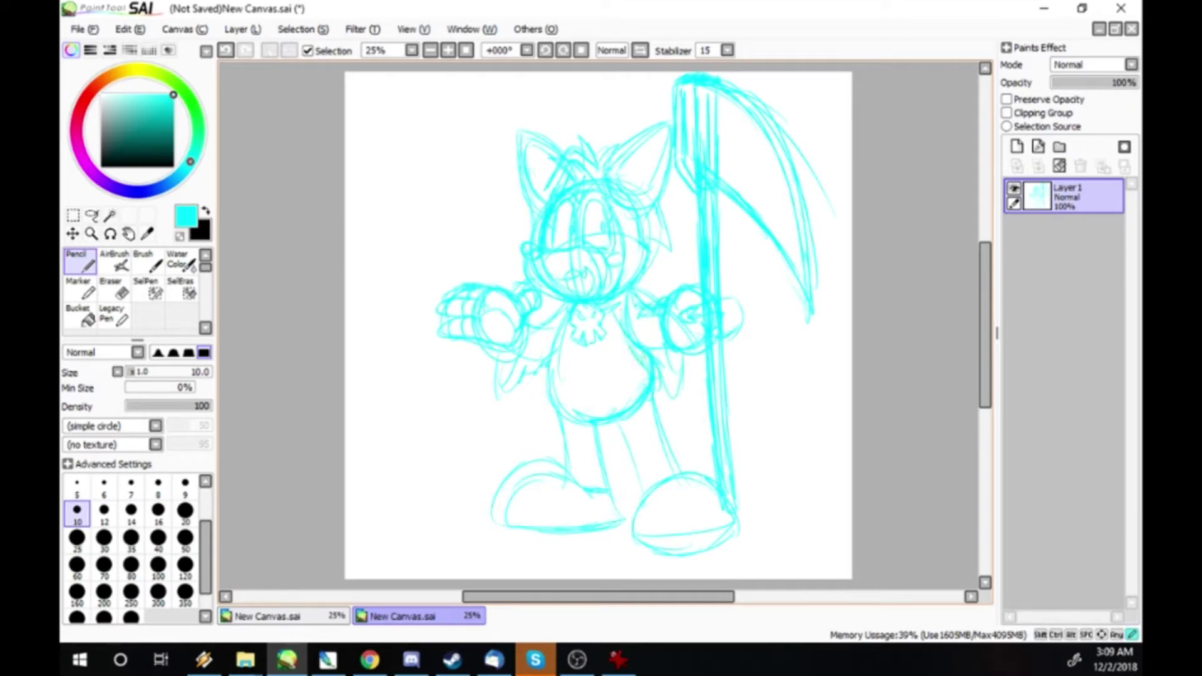
mouse_move(540, 406)
mouse_down()
mouse_move(504, 542)
mouse_move(730, 554)
mouse_up()
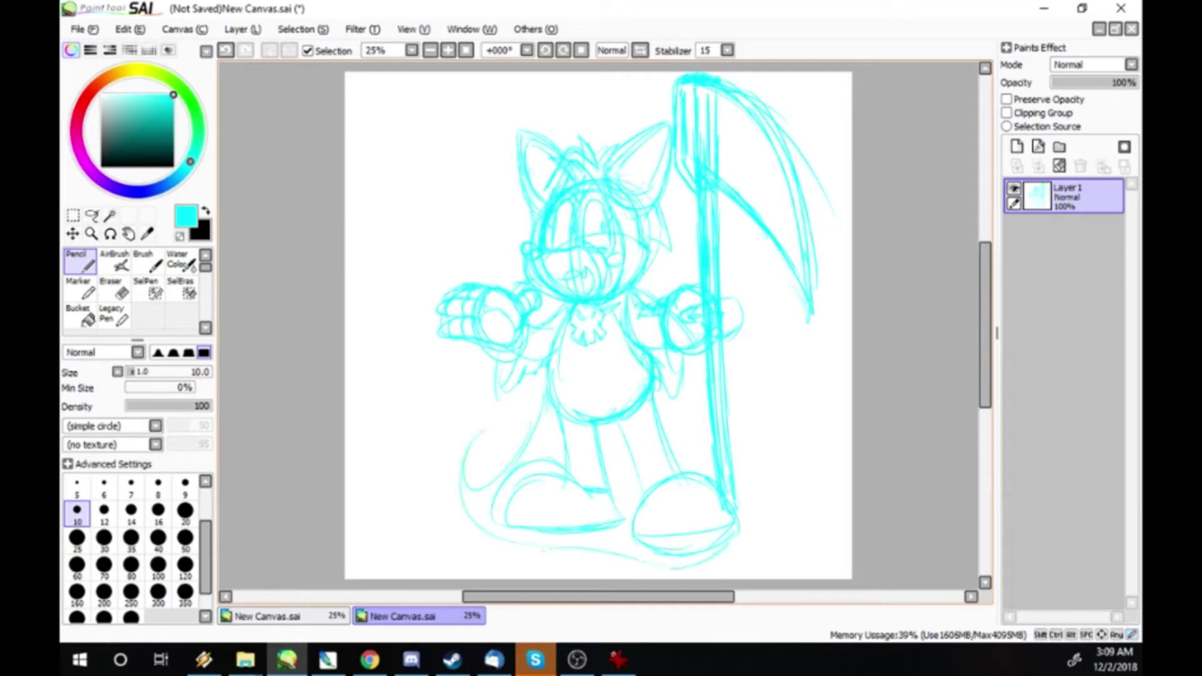
mouse_move(662, 368)
mouse_down()
mouse_move(776, 517)
mouse_move(688, 556)
mouse_up()
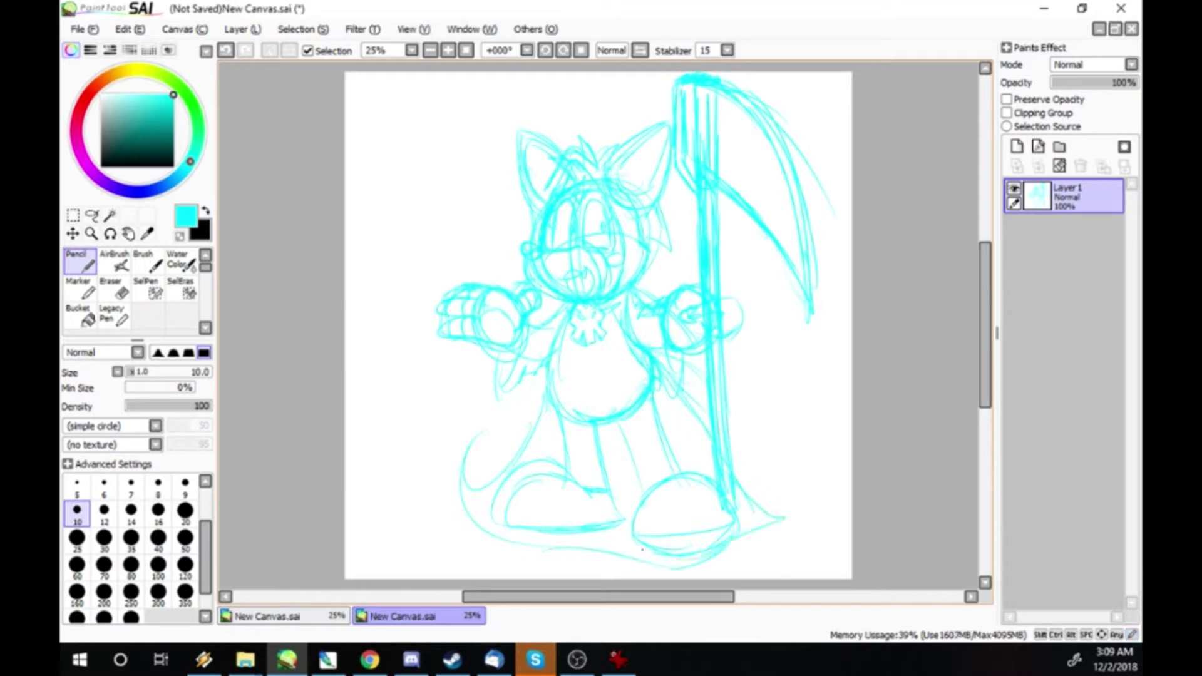
drag(724, 301, 739, 332)
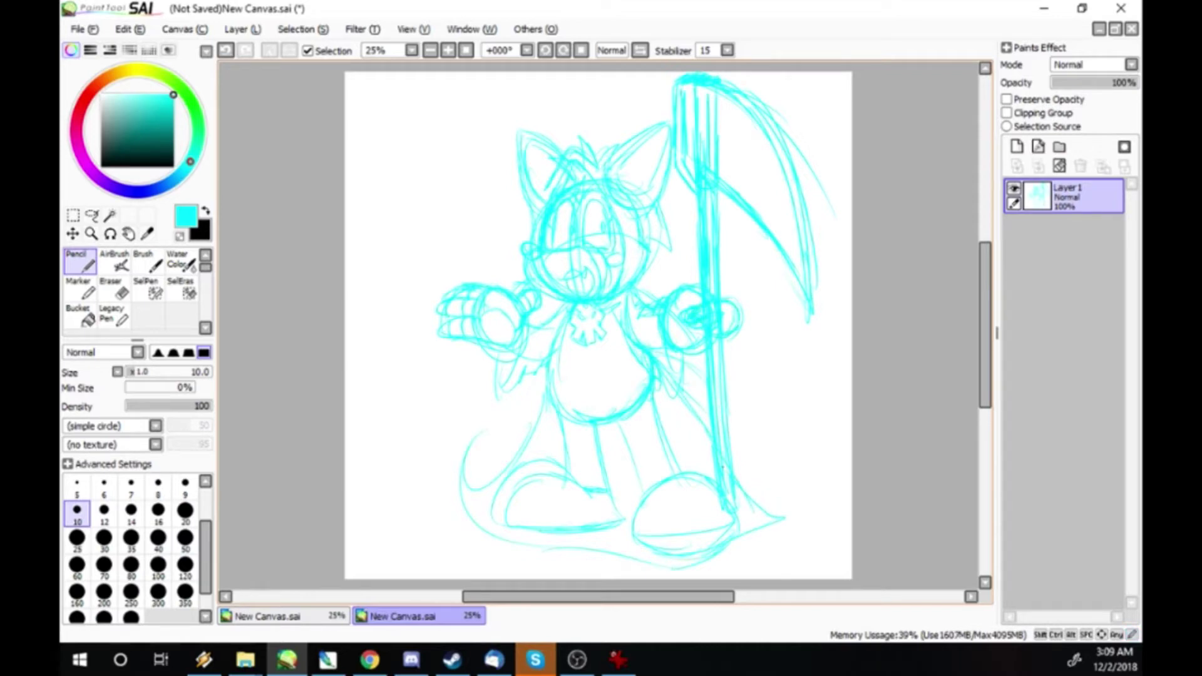
key(alt+Tab)
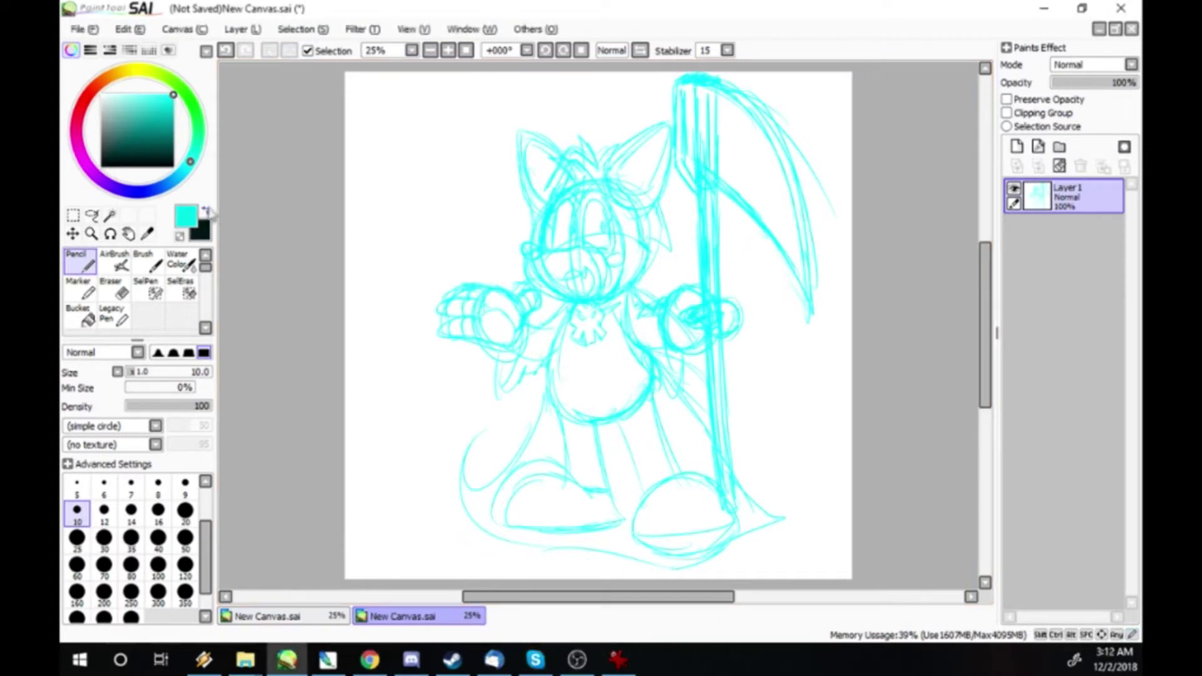
- Switch the pencil to black at size 30 with stabilizer S-6, and try strokes along the top of the scythe blade
key(x)
click(104, 537)
drag(692, 73, 726, 79)
key(ctrl+z)
drag(780, 328, 779, 309)
click(727, 50)
click(706, 332)
mouse_move(680, 75)
mouse_down()
mouse_move(717, 83)
mouse_move(698, 74)
mouse_move(793, 187)
mouse_move(756, 93)
mouse_up()
key(ctrl+z)
key(ctrl+z)
key(ctrl+z)
key(ctrl+z)
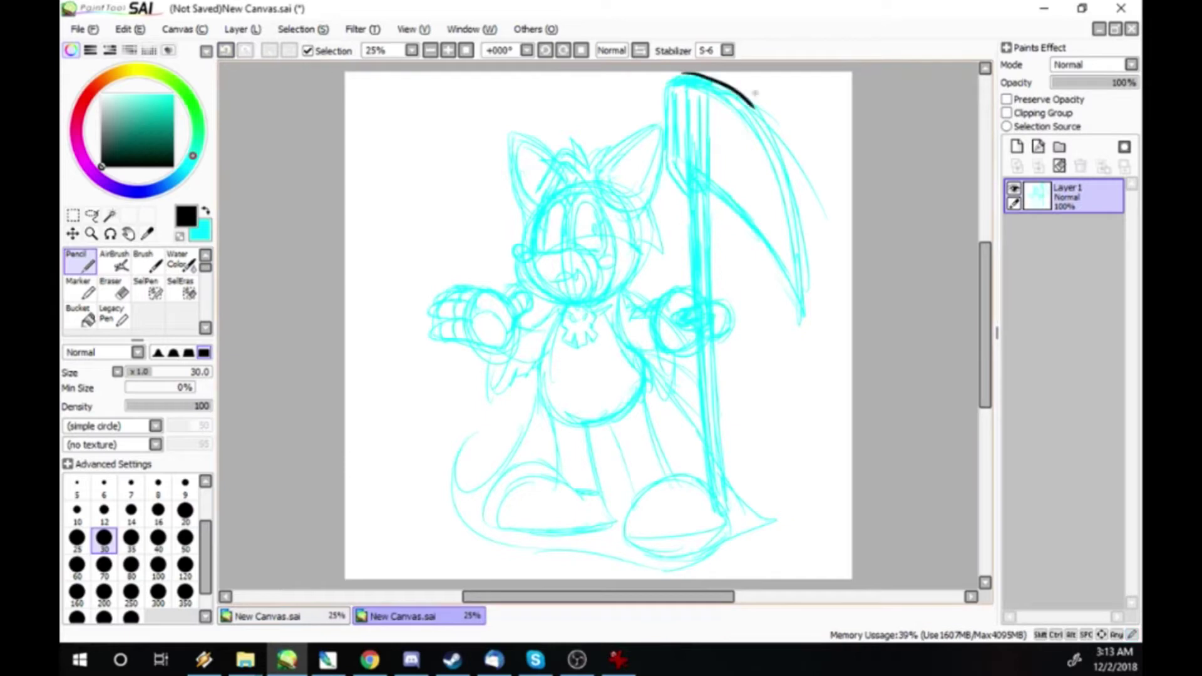
- Ink the scythe blade's outer curve and lower edge in black so that they meet at the tip
click(91, 233)
key(ctrl+z)
click(770, 162)
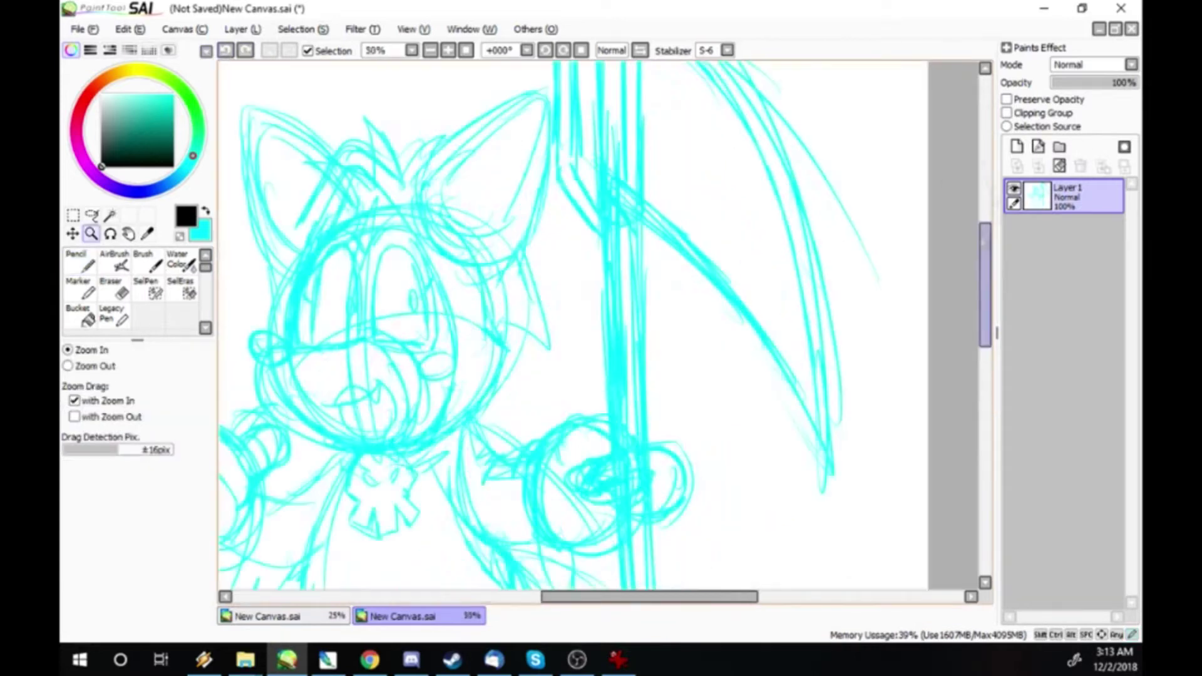
scroll(573, 325, up, 3)
key(n)
mouse_move(576, 126)
mouse_down()
mouse_move(720, 184)
mouse_move(758, 229)
mouse_move(739, 193)
mouse_move(780, 263)
mouse_move(821, 470)
mouse_up()
key(ctrl+z)
scroll(573, 325, down, 3)
scroll(573, 325, down, 3)
scroll(573, 325, up, 3)
mouse_move(607, 182)
mouse_down()
mouse_move(746, 310)
mouse_move(832, 463)
mouse_up()
drag(819, 326, 827, 498)
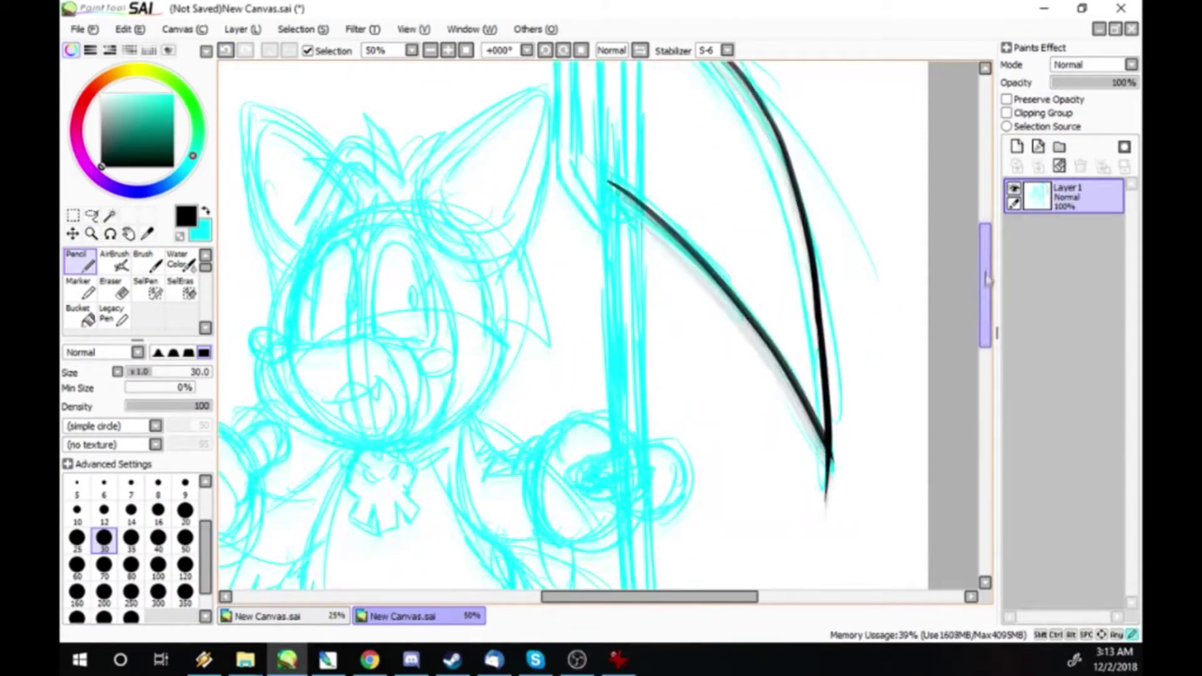
- Ink the thumb wrapping around the scythe pole and the pole's edge from the blade down to the hand
scroll(573, 325, down, 3)
mouse_move(653, 370)
mouse_down()
mouse_move(667, 425)
mouse_move(651, 343)
mouse_up()
scroll(684, 316, up, 1)
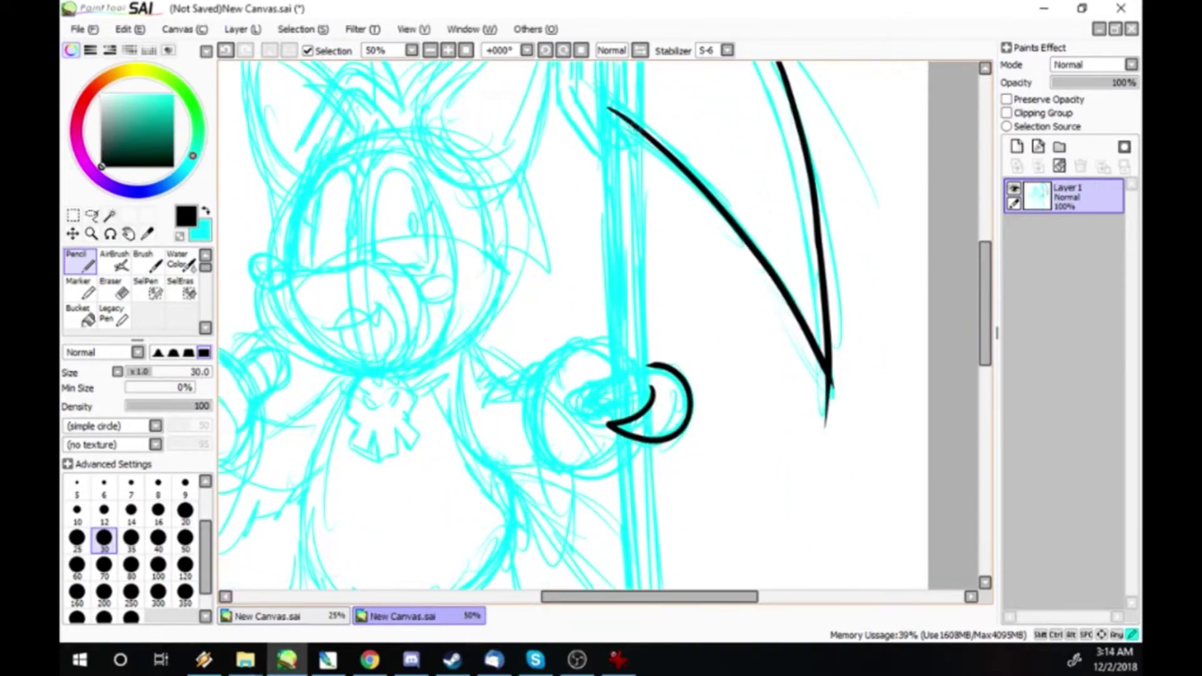
drag(630, 128, 648, 405)
- Ink the torso's side with the pointed sleeve, and the cape's outer edge and hem behind the front shoe
drag(986, 301, 986, 379)
mouse_move(443, 88)
mouse_down()
mouse_move(494, 175)
mouse_move(619, 146)
mouse_move(667, 342)
mouse_up()
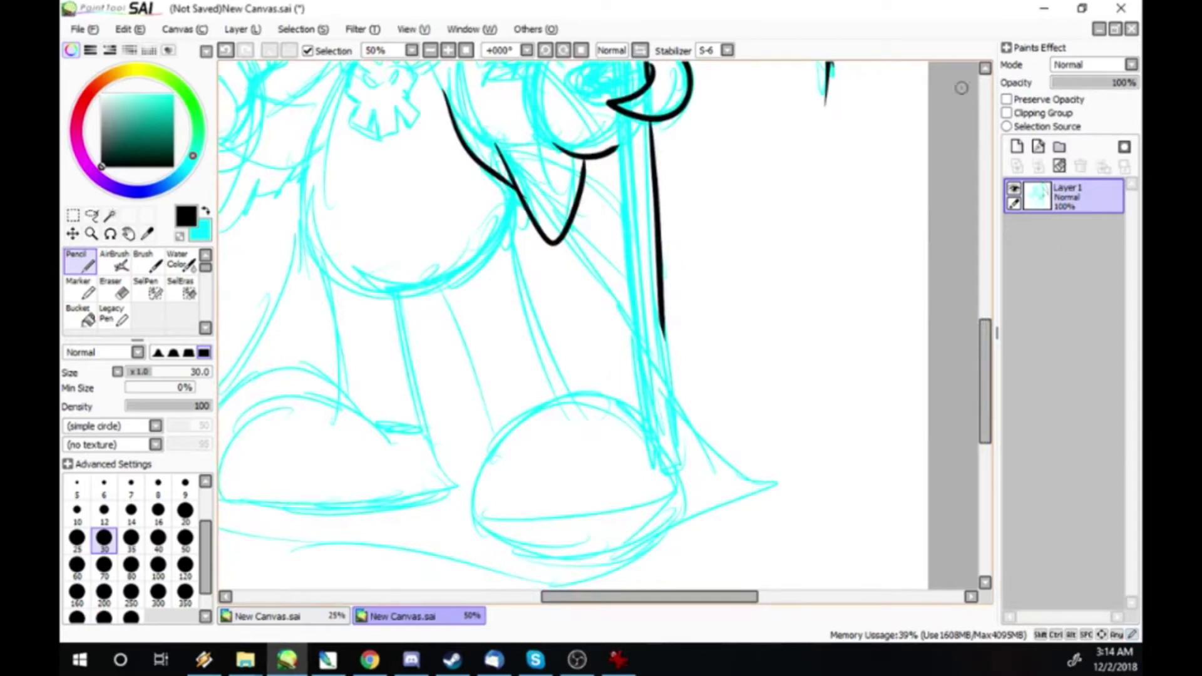
click(230, 50)
drag(985, 360, 985, 370)
drag(416, 440, 805, 357)
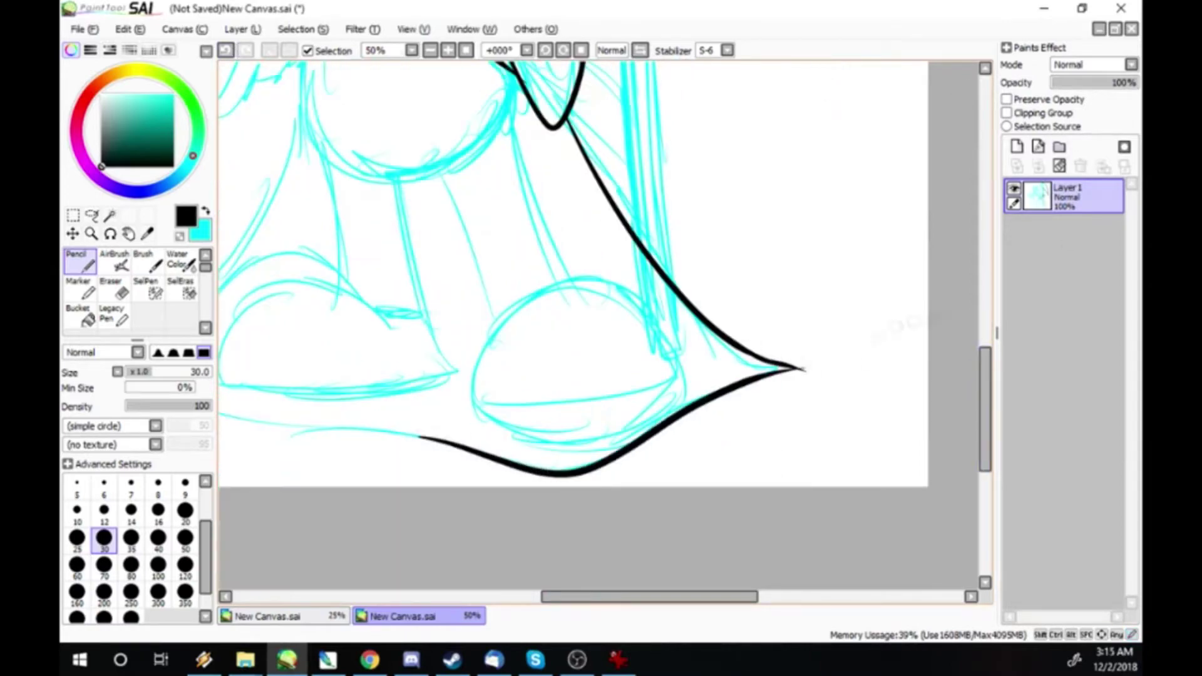
- Ink the upper outline of the gripping hand and the curved strokes at its wrist
drag(985, 385, 985, 317)
drag(529, 346, 606, 288)
drag(649, 597, 602, 597)
drag(652, 348, 708, 306)
drag(696, 344, 711, 307)
- Ink the round nose, muzzle bridge and chin line, and begin the outline of the skull pendant
mouse_move(442, 197)
mouse_down()
mouse_move(460, 219)
mouse_move(532, 206)
mouse_up()
drag(432, 232, 563, 317)
click(226, 50)
mouse_move(510, 363)
mouse_down()
mouse_move(541, 314)
mouse_move(581, 362)
mouse_up()
mouse_move(425, 233)
mouse_down()
mouse_move(495, 312)
mouse_move(529, 318)
mouse_up()
drag(512, 368, 537, 397)
- Ink the other side of the torso below the pendant and the face's contour curving from the eye down to the neck
scroll(601, 325, down, 5)
drag(509, 123, 476, 353)
mouse_move(467, 293)
mouse_down()
mouse_move(361, 471)
mouse_move(353, 373)
mouse_move(307, 551)
mouse_move(398, 582)
mouse_up()
key(ctrl+z)
scroll(601, 326, down, 5)
scroll(602, 325, up, 5)
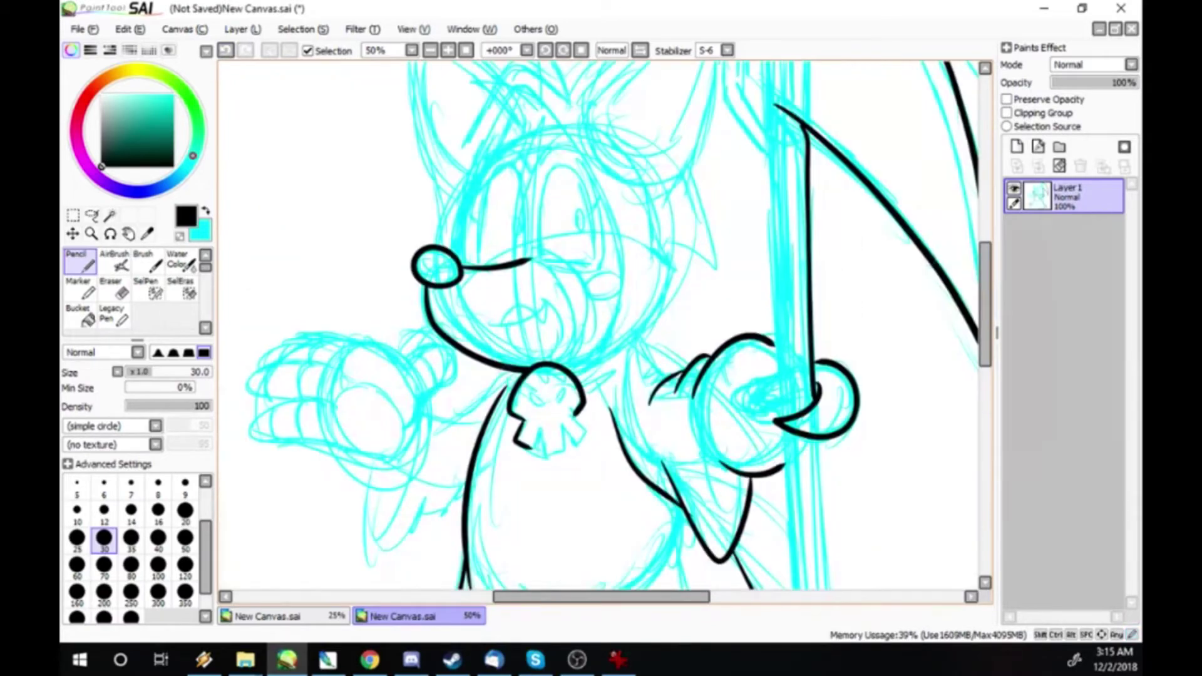
drag(600, 194, 574, 370)
drag(582, 383, 615, 372)
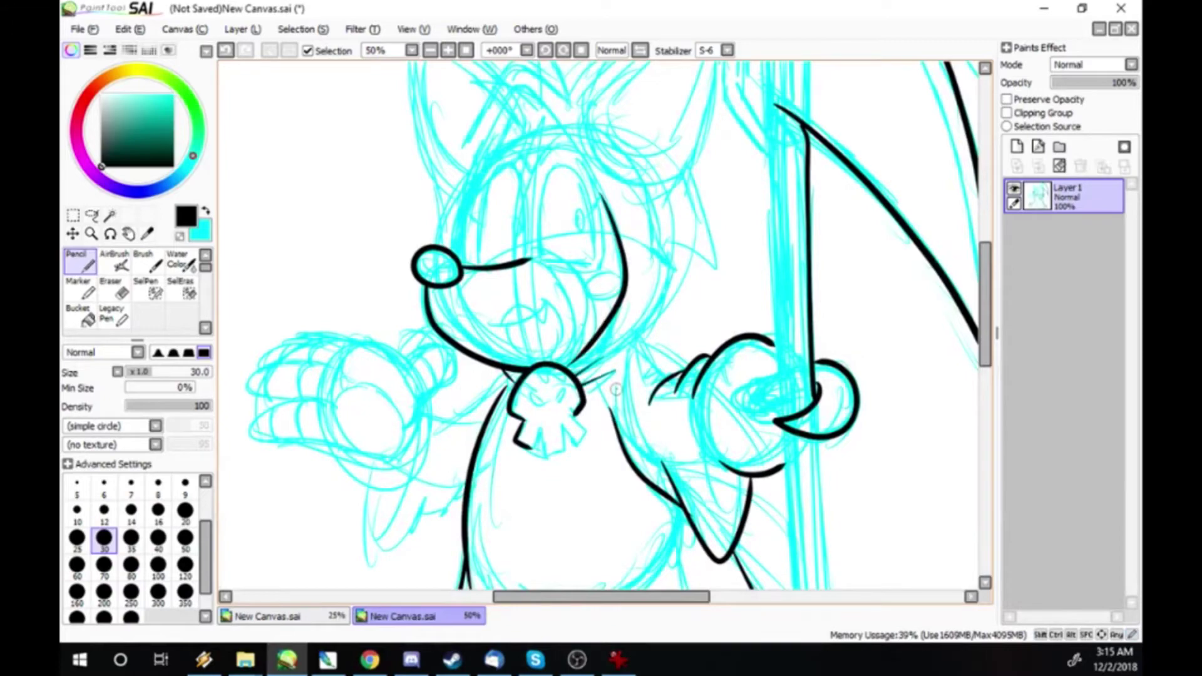
- Set the pencil to size 20 and ink the angular back of the scythe head down to the pole
scroll(616, 389, up, 3)
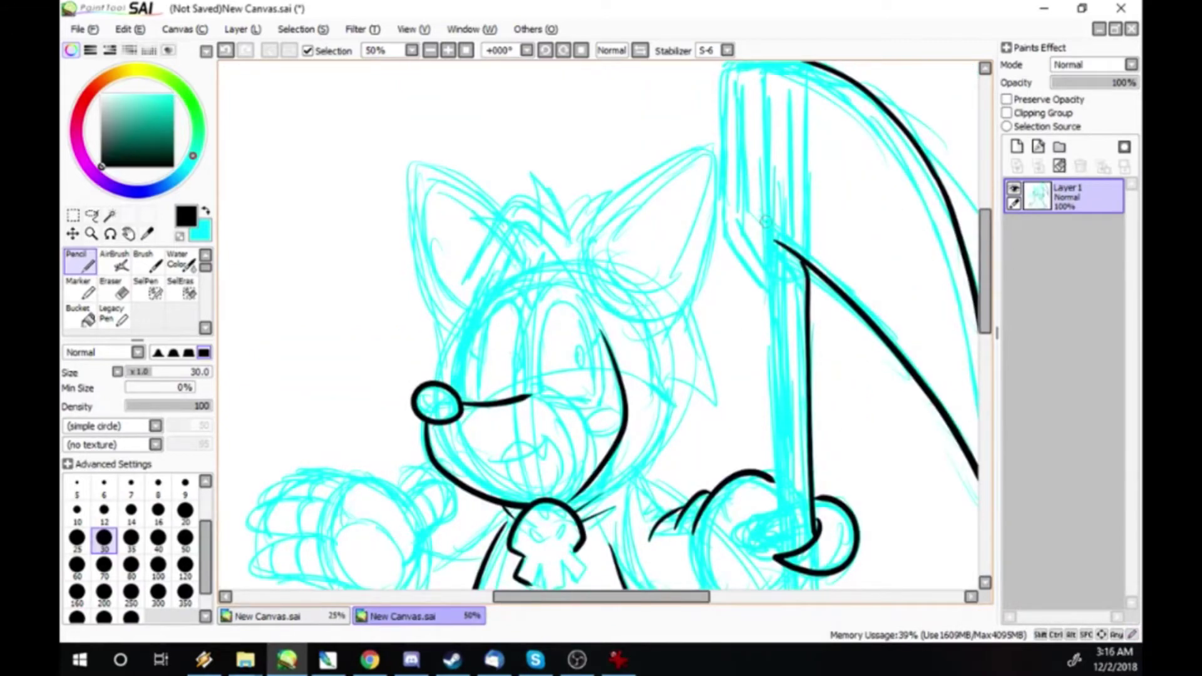
click(185, 510)
scroll(601, 326, right, 4)
scroll(894, 159, up, 1)
mouse_move(561, 102)
mouse_down()
mouse_move(530, 280)
mouse_move(574, 347)
mouse_up()
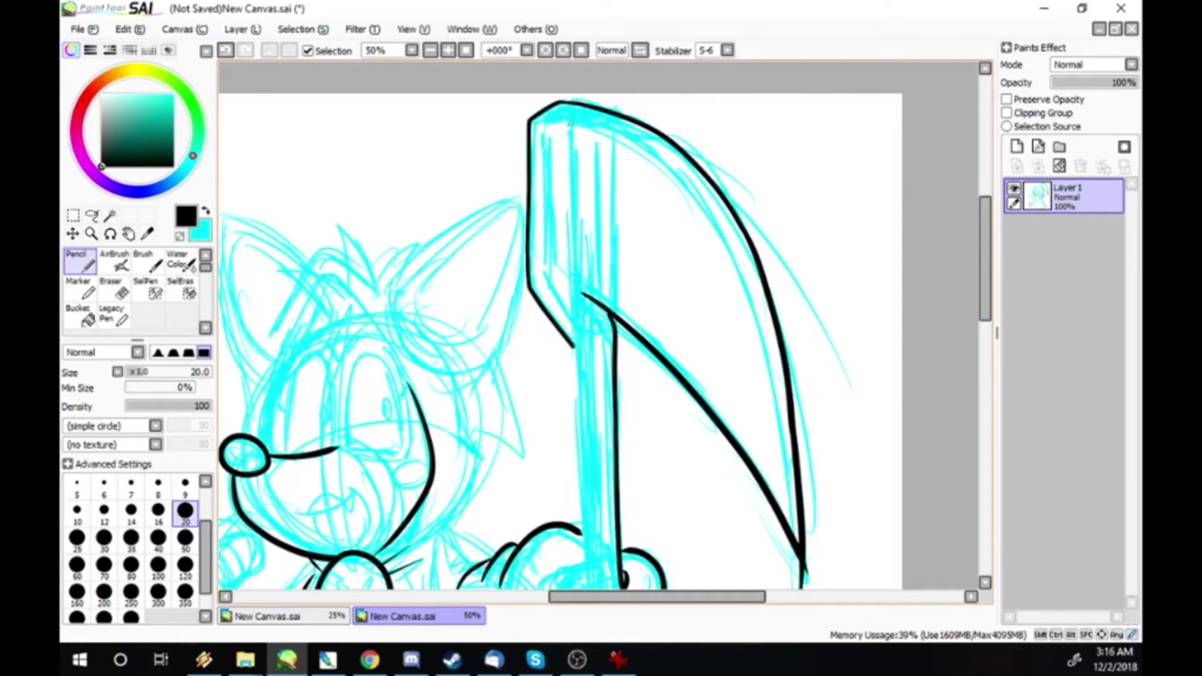
- Ink a curved inner line along the blade's outer edge, running down to the tip
drag(536, 118, 742, 276)
scroll(601, 326, down, 3)
drag(734, 143, 796, 398)
drag(754, 204, 801, 425)
drag(785, 230, 804, 366)
drag(791, 256, 808, 436)
- Switch the pencil colour to white and paint over the excess ink along the blade's inner line and tip
key(x)
click(102, 94)
drag(782, 250, 799, 381)
drag(790, 292, 799, 494)
drag(804, 449, 807, 480)
drag(757, 365, 791, 419)
key(ctrl+z)
drag(754, 358, 807, 439)
key(ctrl+z)
drag(757, 365, 805, 446)
drag(767, 376, 812, 467)
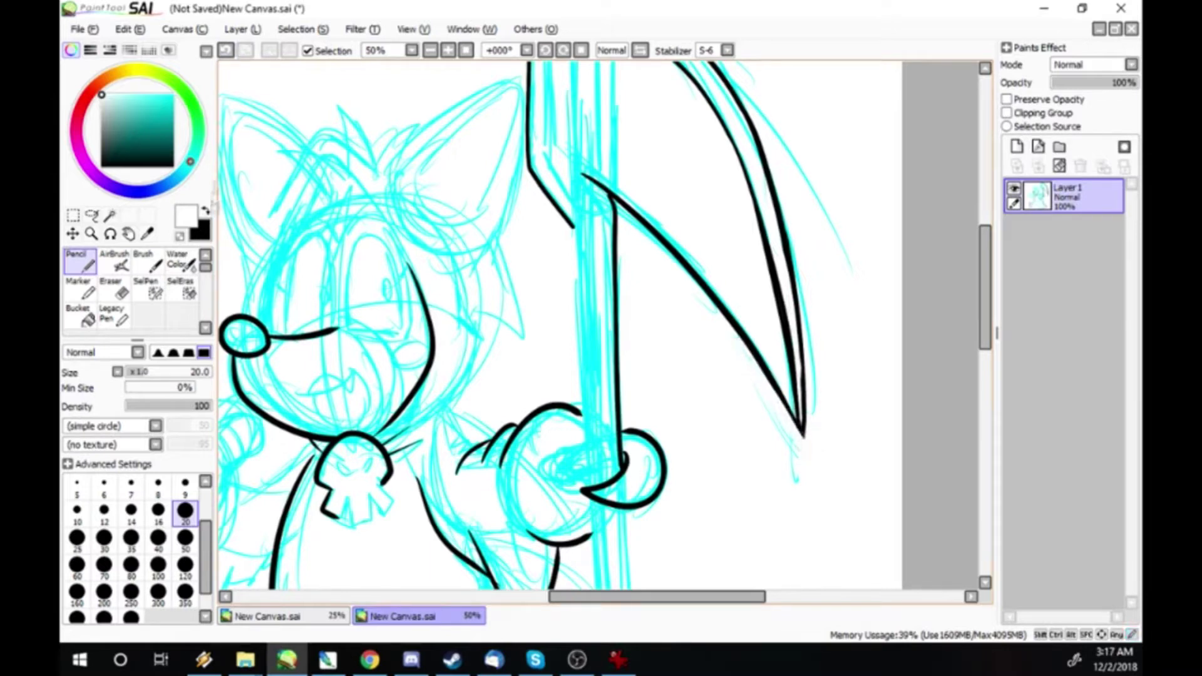
- Redraw the outer edge of the blade's tip in black
key(x)
drag(800, 378, 800, 427)
key(ctrl+z)
drag(801, 383, 794, 448)
key(x)
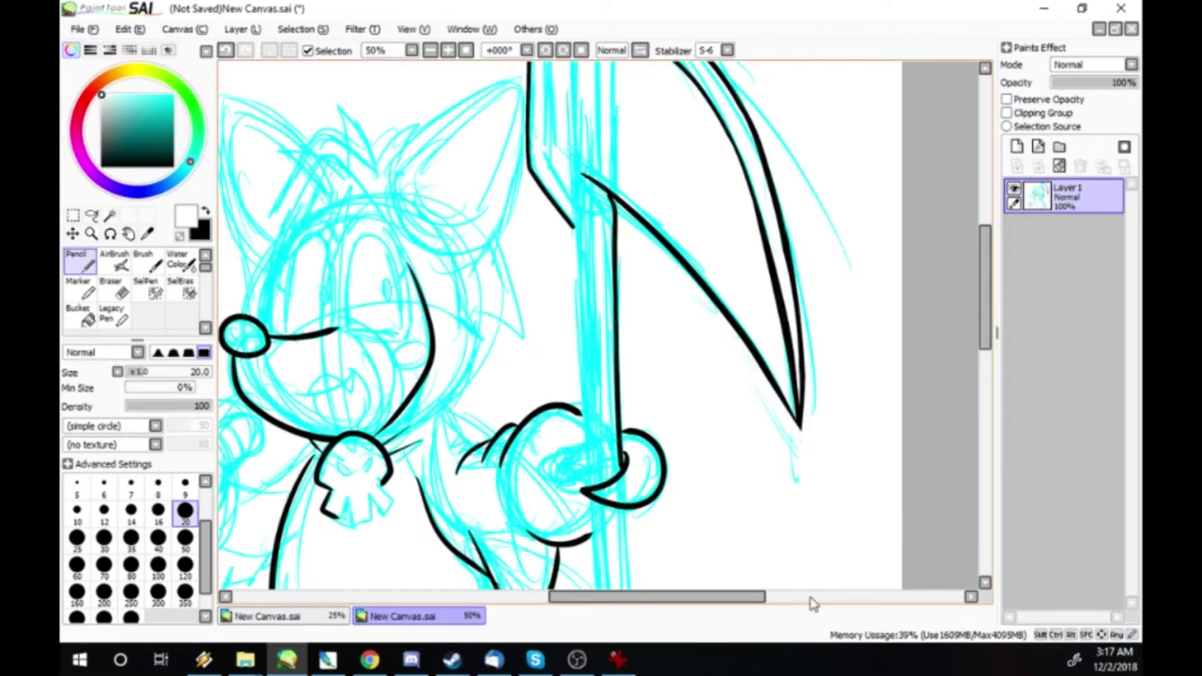
- Reinforce the lines near the blade's tip in black, and trim the outside of the tip with white
key(x)
drag(803, 383, 804, 435)
key(x)
key(x)
drag(771, 369, 795, 413)
key(x)
drag(742, 331, 803, 429)
drag(804, 350, 802, 419)
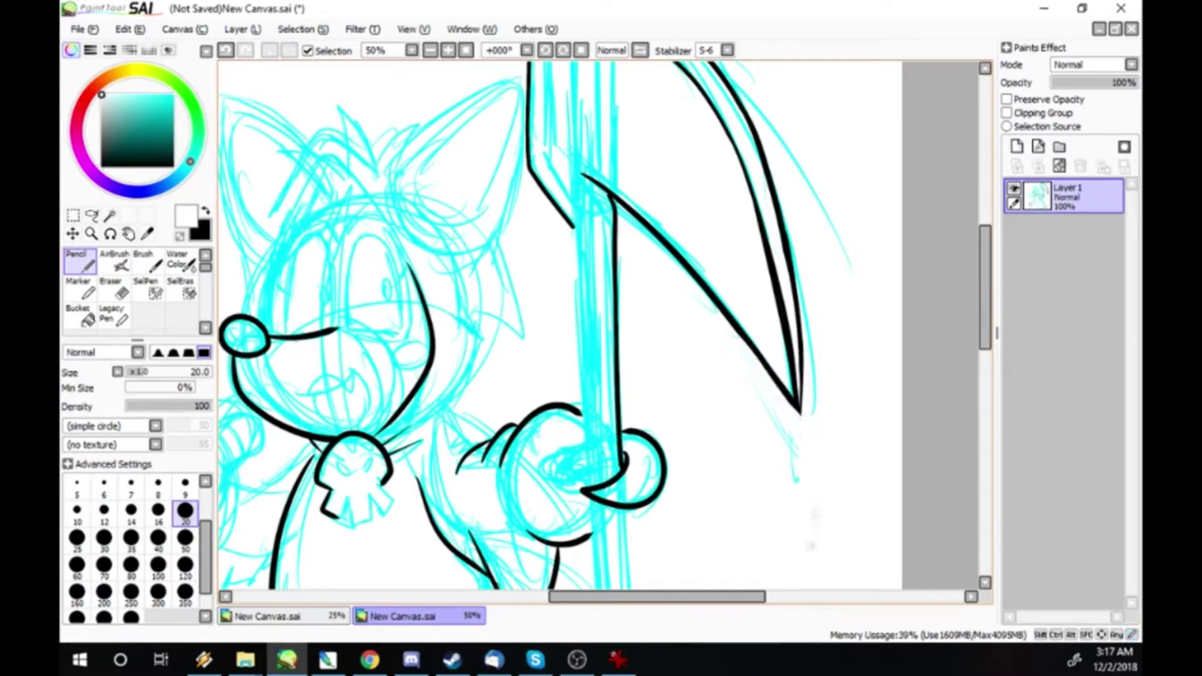
scroll(816, 520, up, 2)
scroll(816, 520, down, 2)
key(x)
drag(776, 282, 801, 393)
key(ctrl+z)
- Set the pencil to size 12 and thin the blade's inner line with white strokes
click(104, 510)
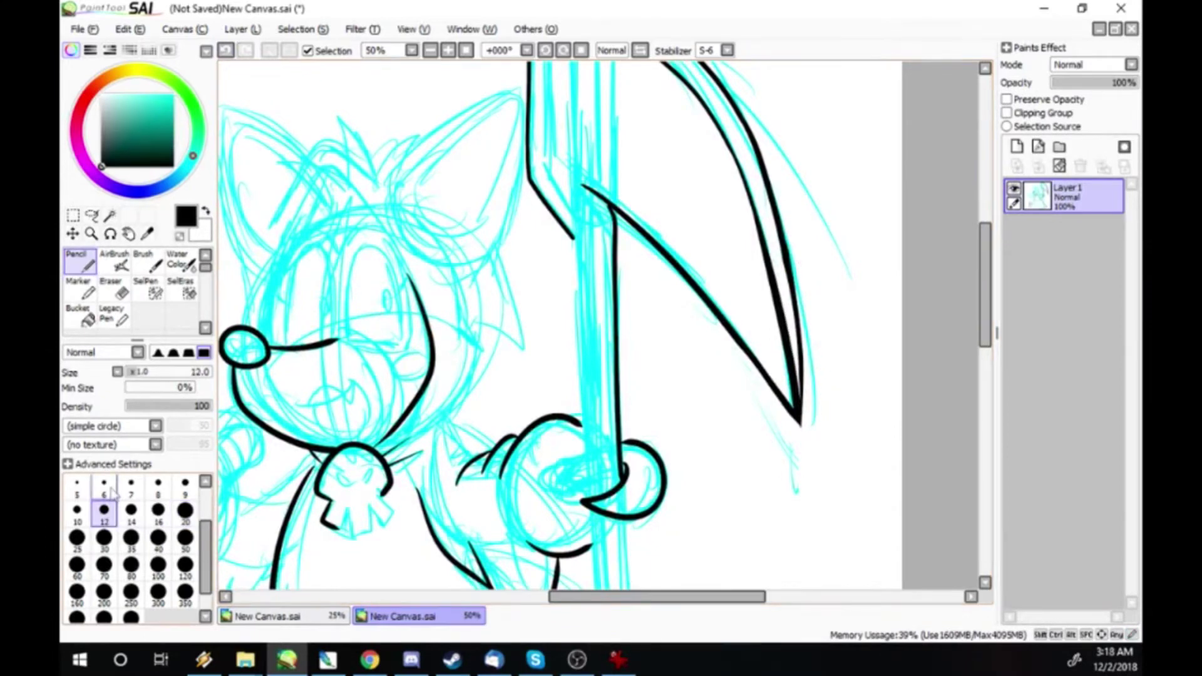
key(x)
drag(748, 188, 797, 410)
drag(760, 244, 794, 405)
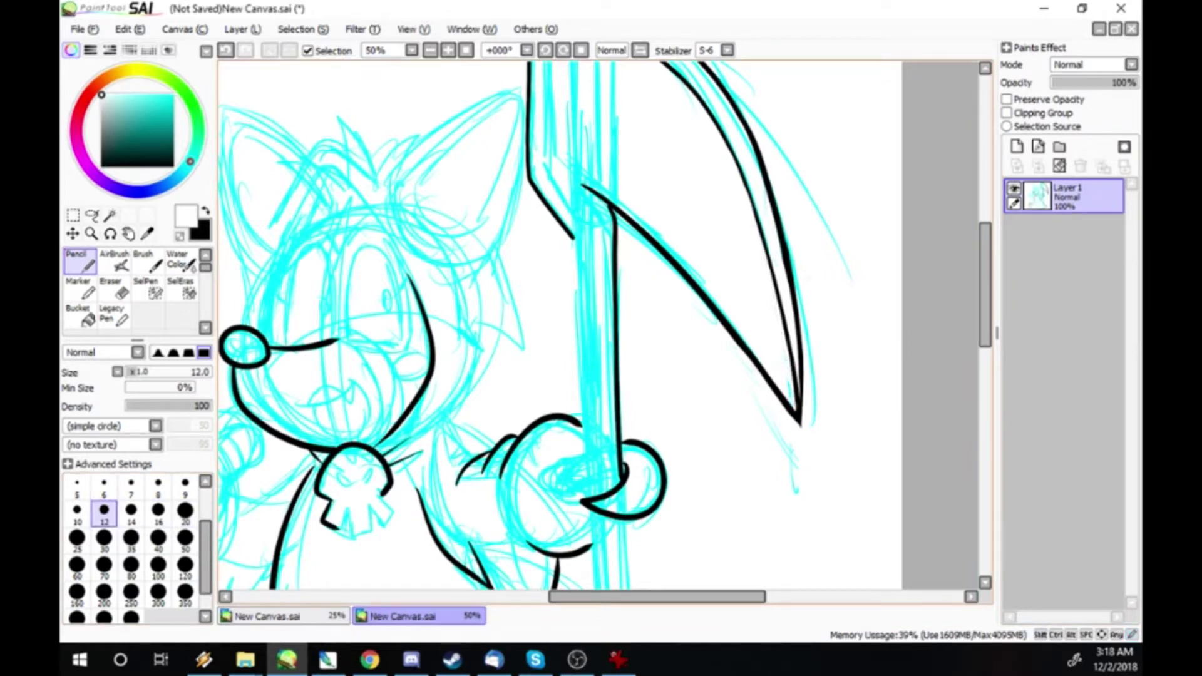
- Refine the blade's narrow tip with small black and white touch-ups, and switch to Chrome
key(x)
drag(783, 330, 795, 411)
key(x)
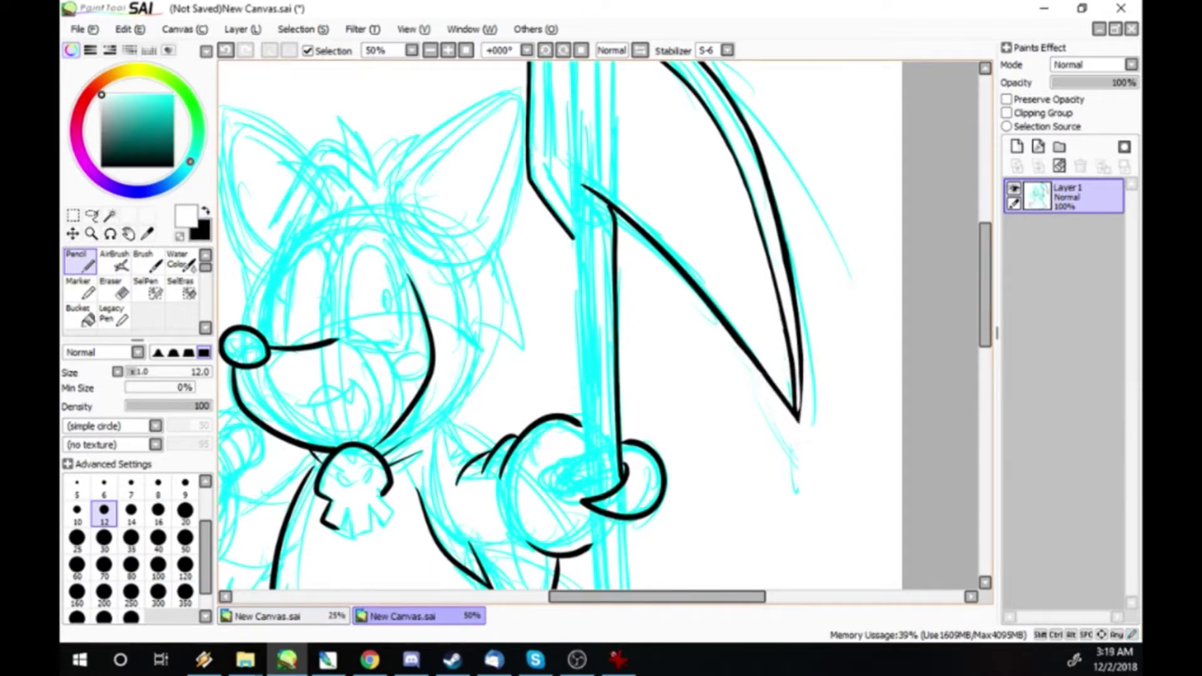
key(x)
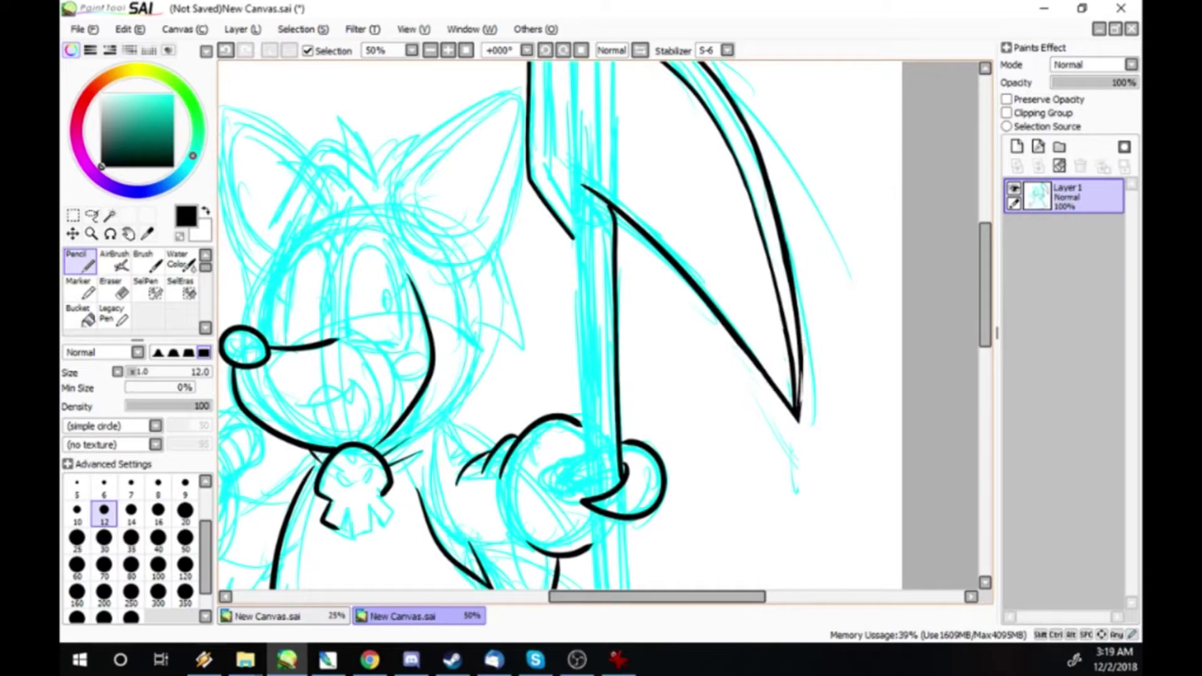
key(x)
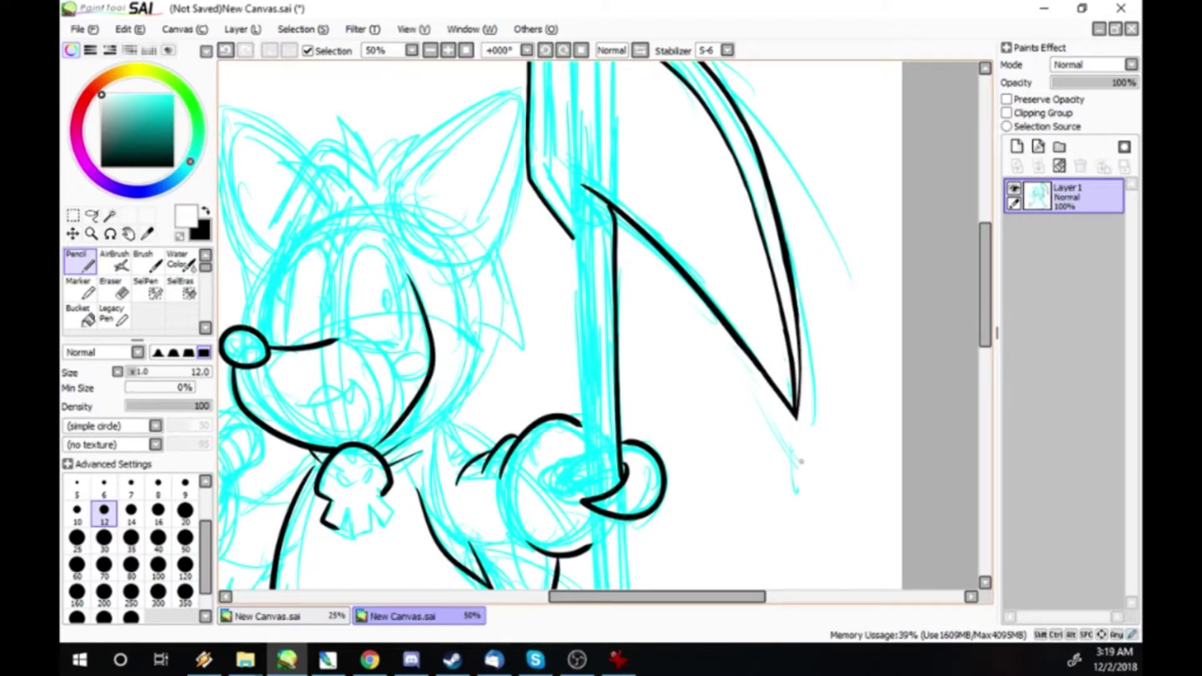
click(369, 660)
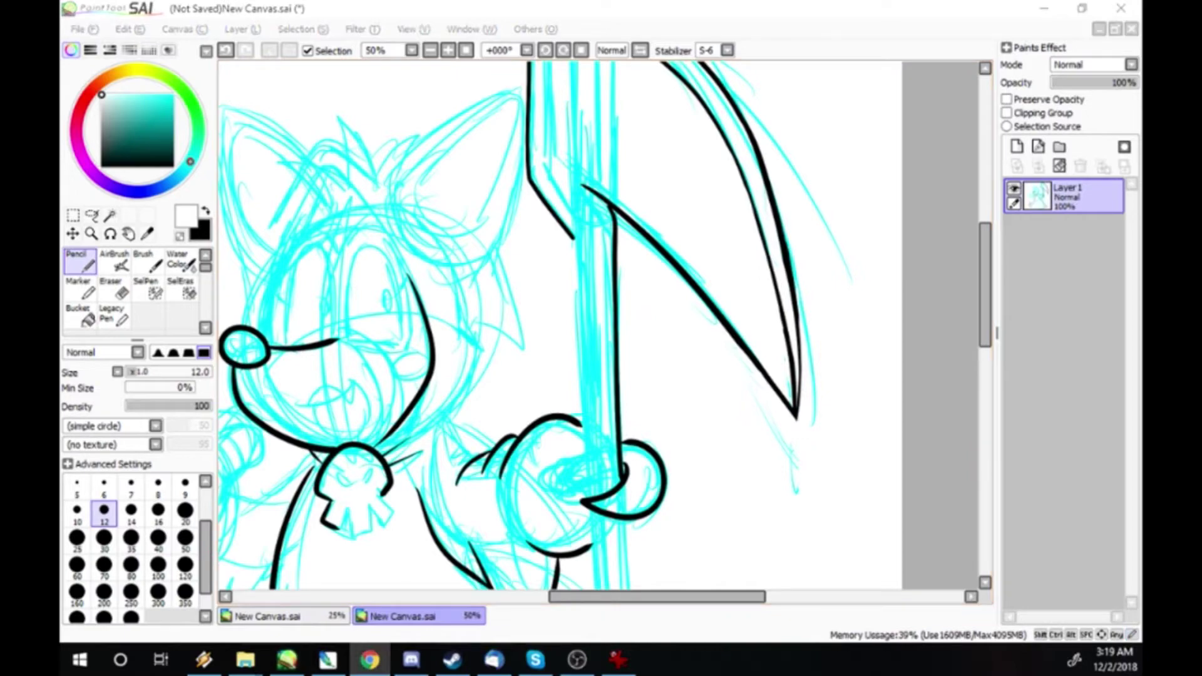
- Switch back to PaintTool SAI, set the black pencil to size 20 and ink the pole's left edge above the gripping hand
click(287, 660)
scroll(561, 325, up, 2)
click(206, 211)
key(bracketright)
key(bracketright)
key(bracketright)
drag(571, 276, 589, 530)
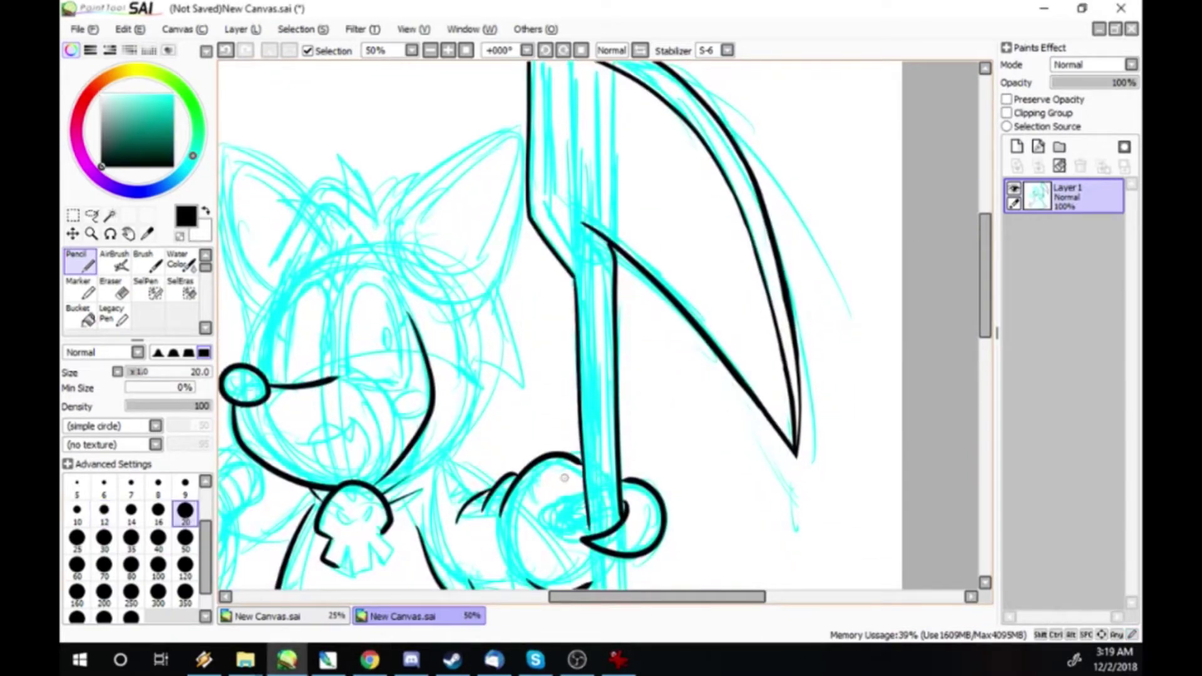
- Ink both edges of the scythe pole below the gripping hand in black, and trim the pole's edge with white
scroll(560, 326, down, 5)
drag(582, 213, 603, 519)
key(ctrl+z)
drag(587, 282, 605, 518)
drag(620, 294, 644, 573)
key(x)
drag(589, 191, 591, 273)
key(x)
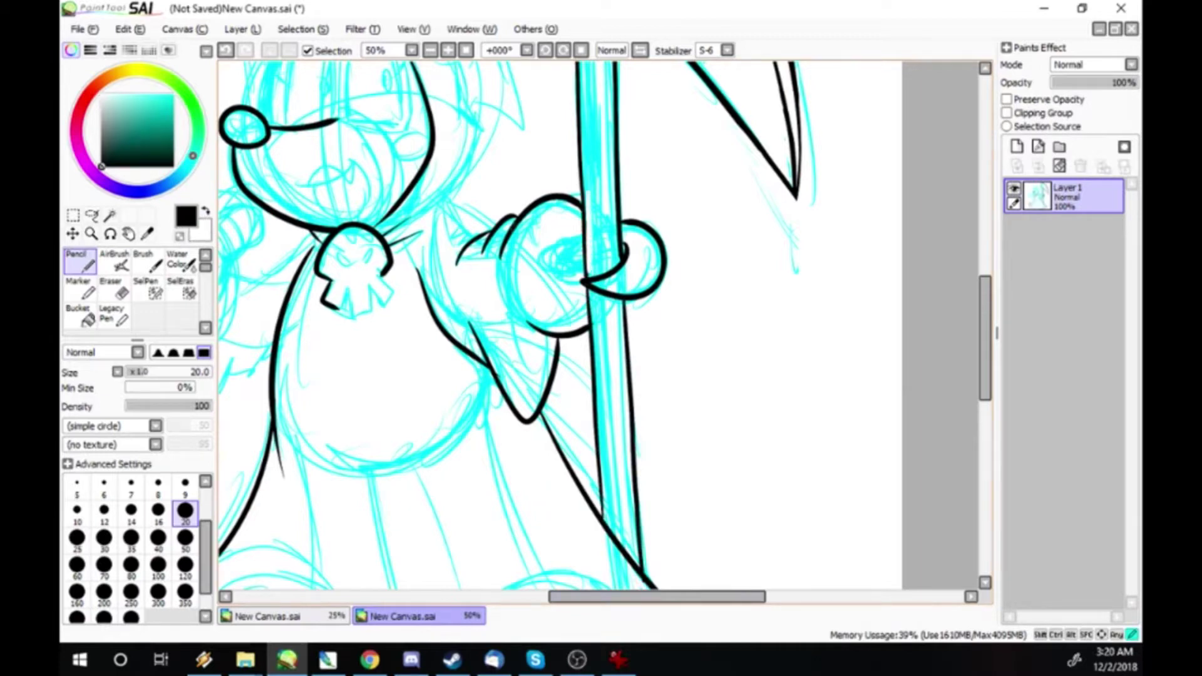
- Ink the gripping glove's round outline, its curled finger and the inner curve of the sleeve below it
drag(507, 240, 542, 335)
mouse_move(585, 232)
mouse_down()
mouse_move(562, 278)
mouse_move(584, 246)
mouse_up()
key(ctrl+z)
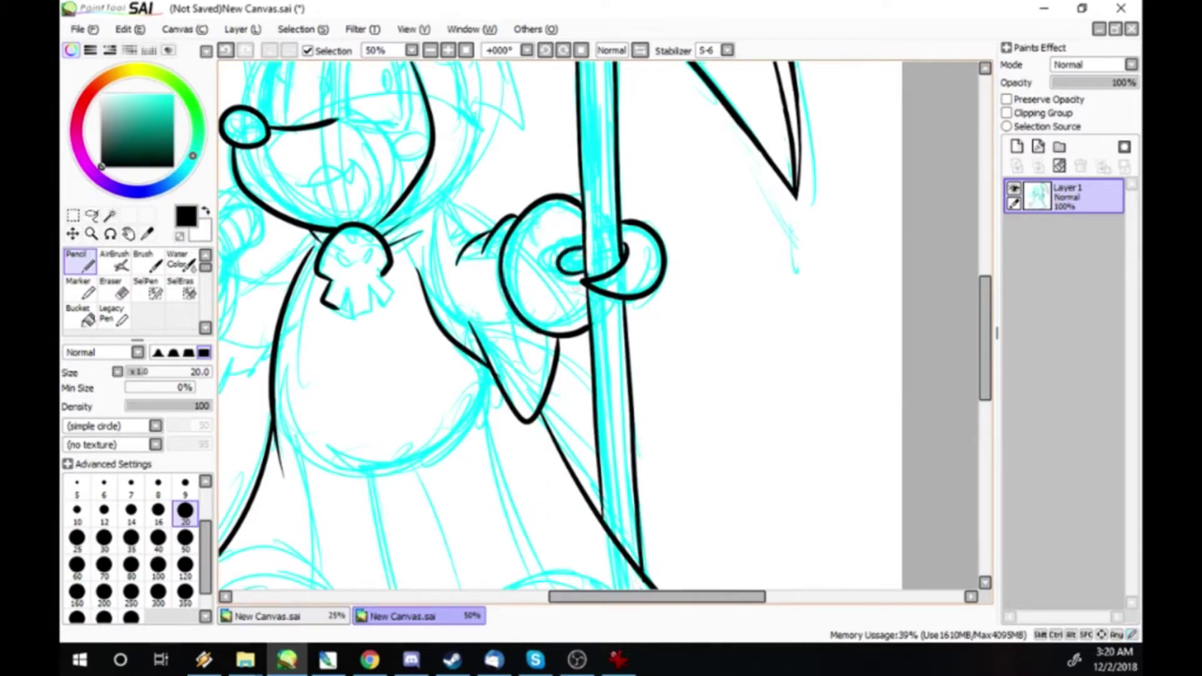
mouse_move(501, 279)
mouse_down()
mouse_move(539, 369)
mouse_move(548, 332)
mouse_up()
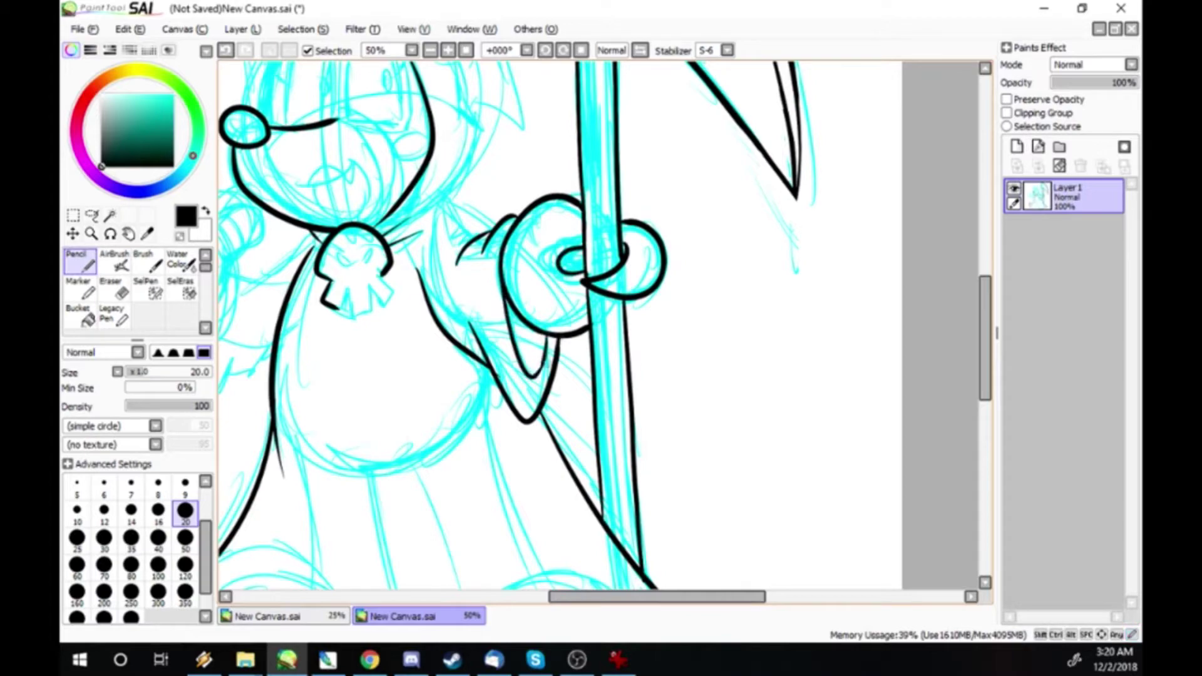
- Try to ink an inner line down the back of the scythe's blade and into its lower edge
scroll(560, 325, up, 8)
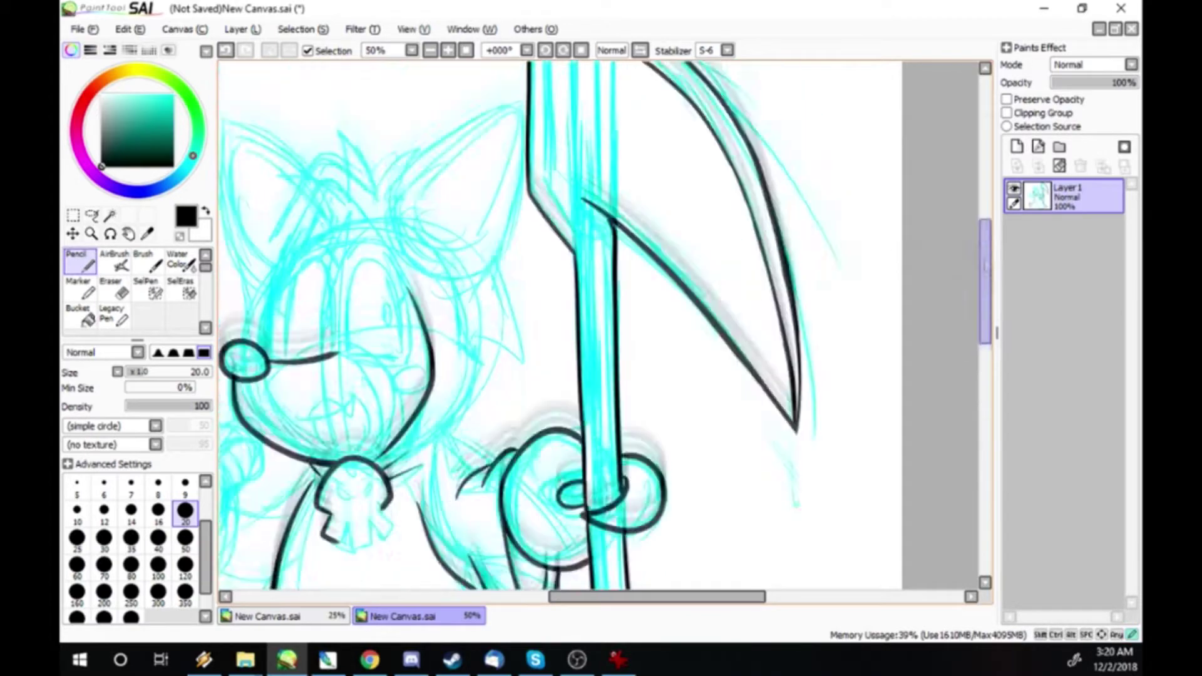
mouse_move(548, 178)
mouse_down()
mouse_move(550, 290)
mouse_move(586, 357)
mouse_move(657, 416)
mouse_up()
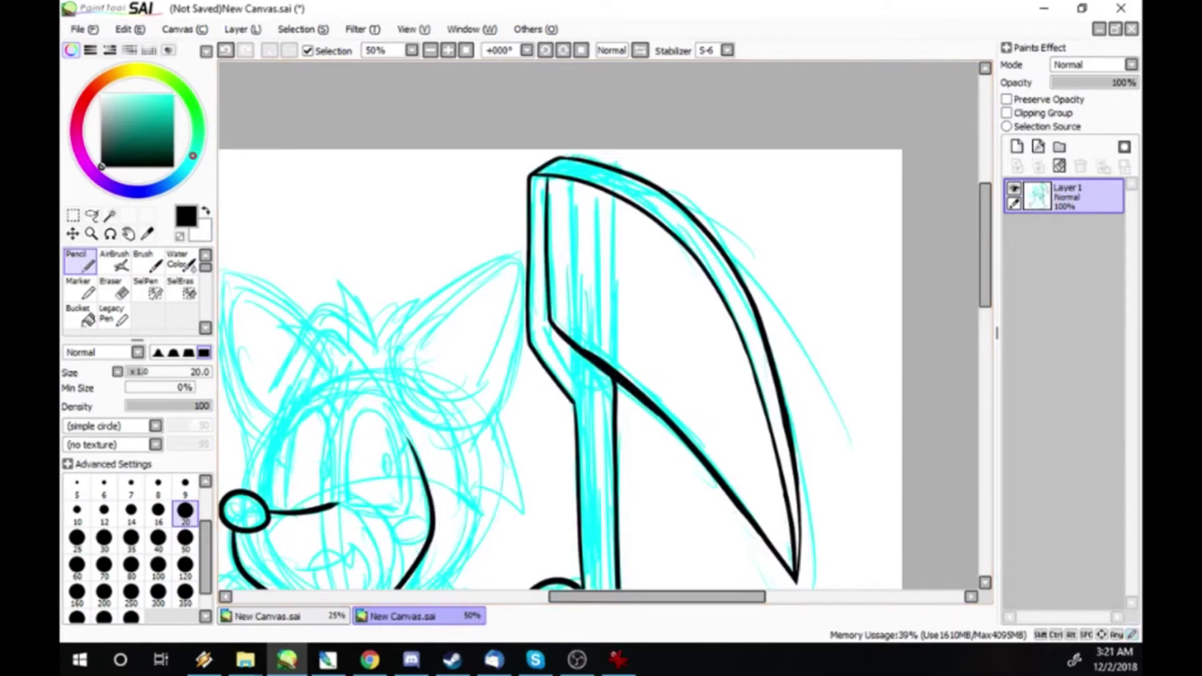
key(alt+Tab)
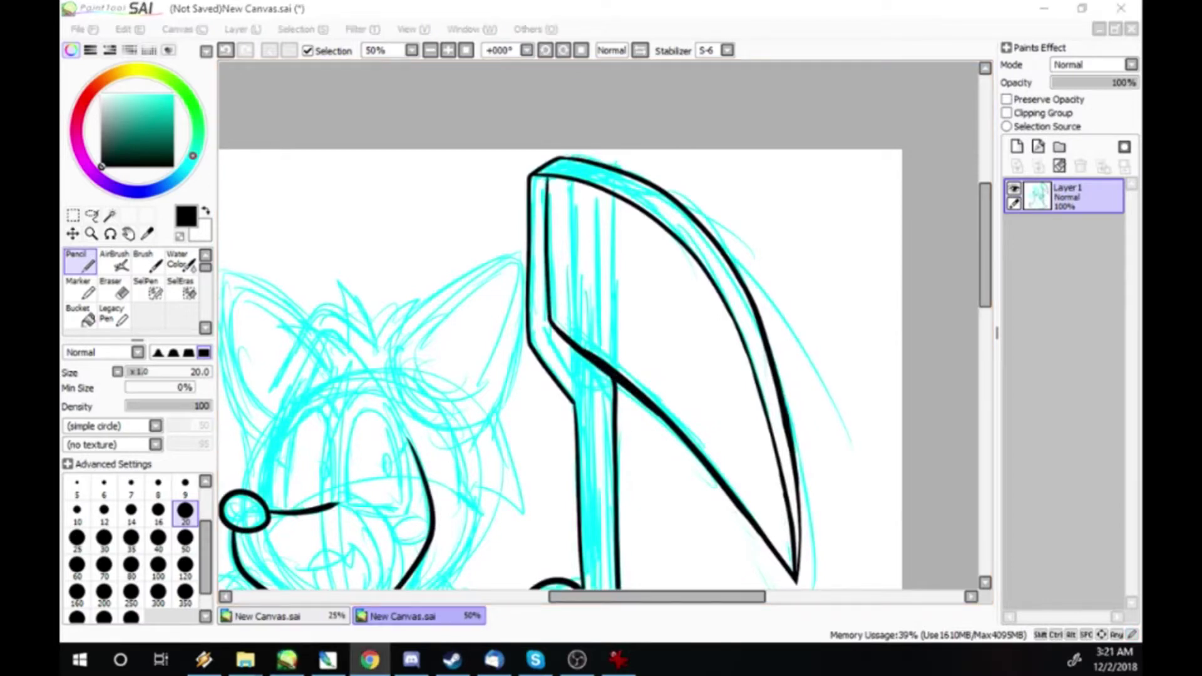
key(alt+Tab)
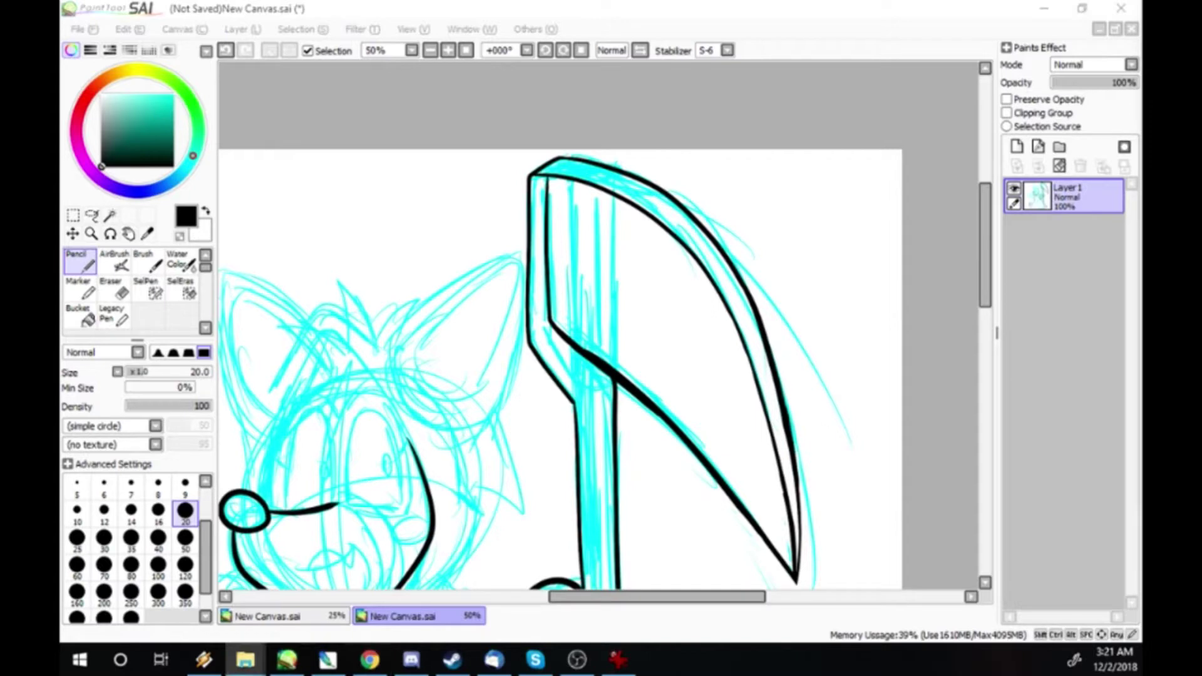
key(alt+Tab)
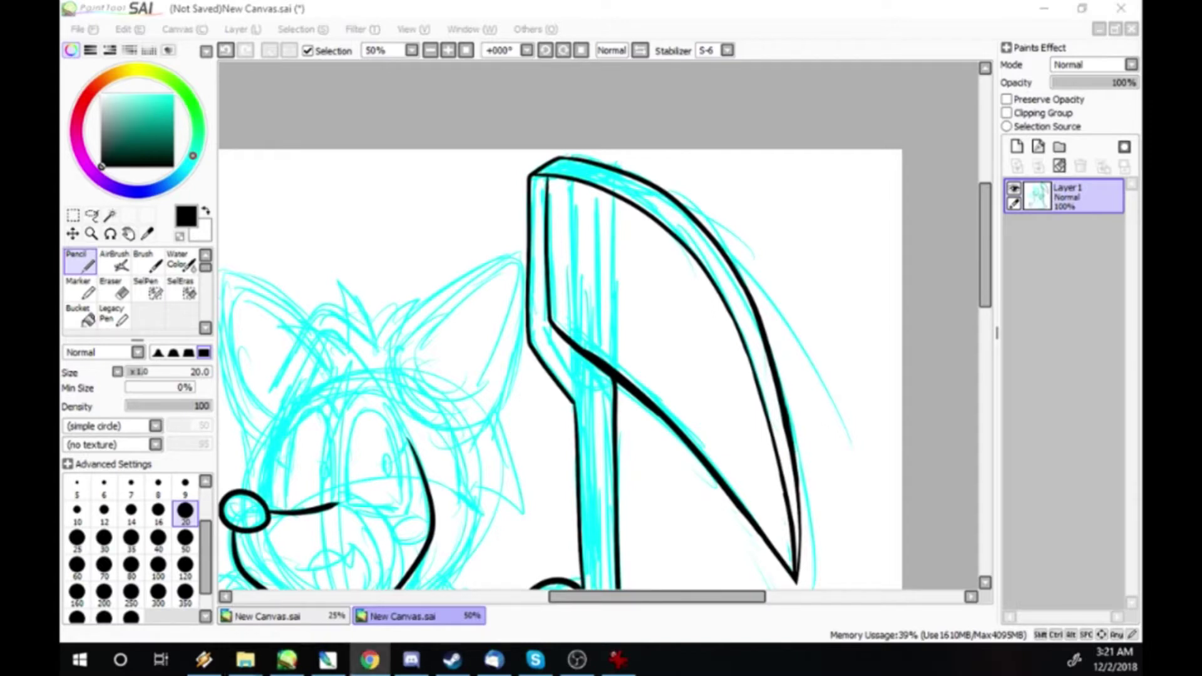
key(alt+Tab)
key(ctrl+z)
key(ctrl+z)
- Ink the inner lines of the scythe head's back end, and thin the blade's lower edge with white strokes
mouse_move(571, 178)
mouse_down()
mouse_move(578, 345)
mouse_move(634, 391)
mouse_move(573, 180)
mouse_move(545, 225)
mouse_move(577, 430)
mouse_up()
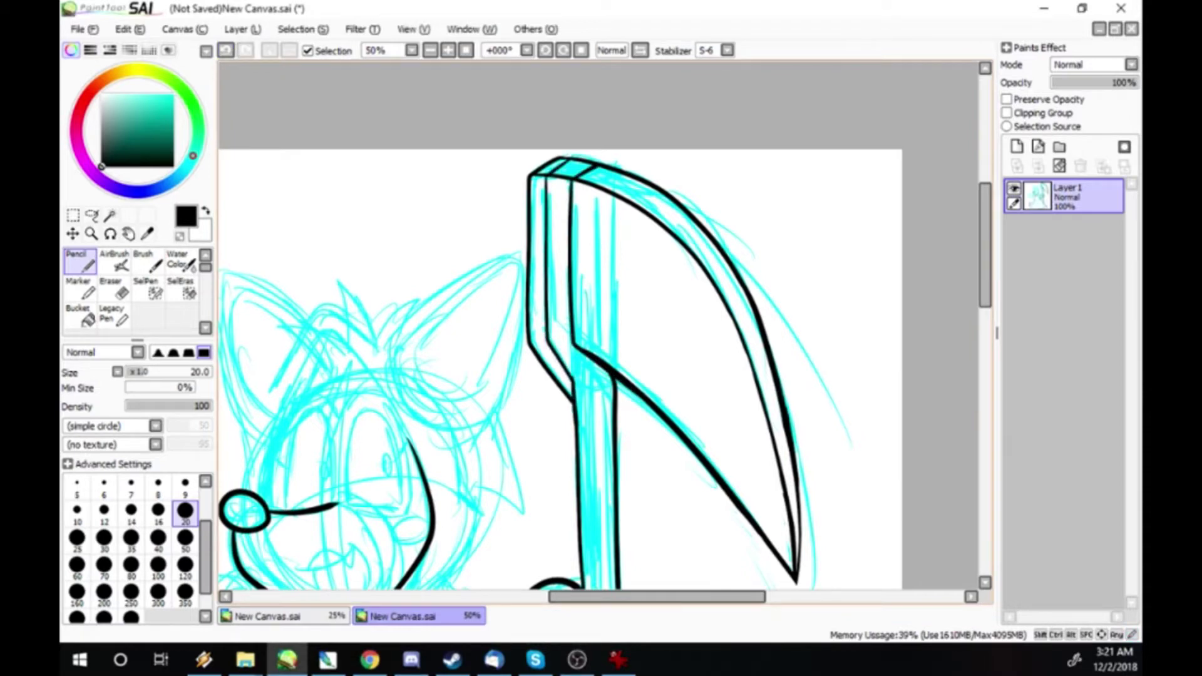
drag(575, 348, 680, 436)
key(x)
mouse_move(576, 341)
mouse_down()
mouse_move(708, 457)
mouse_move(619, 376)
mouse_move(682, 431)
mouse_up()
drag(596, 346, 622, 372)
drag(666, 422, 725, 472)
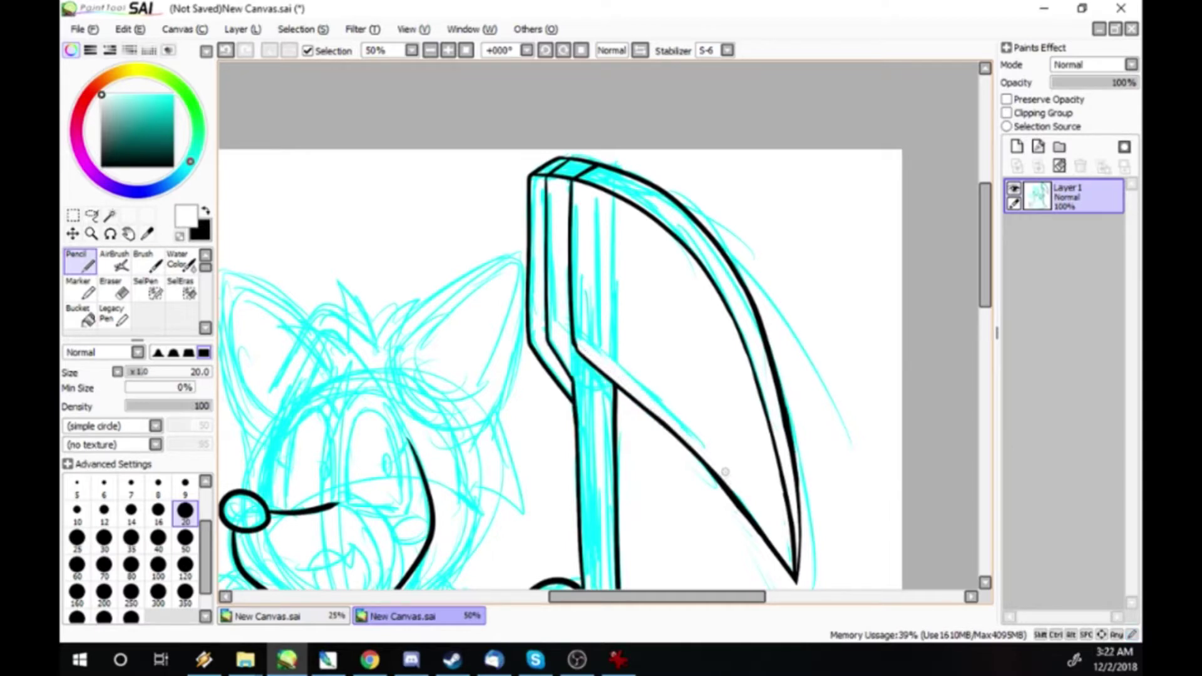
key(x)
key(x)
- Ink the shoulder line in black from the neck down to the arm holding the scythe
scroll(605, 326, down, 5)
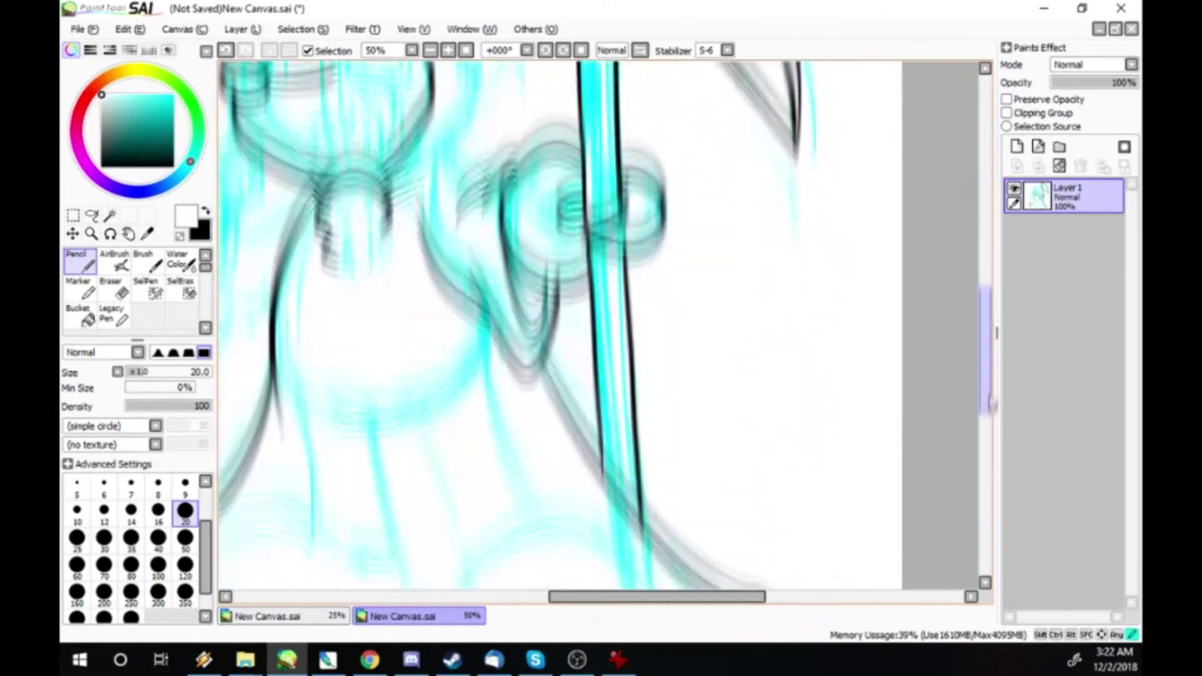
key(x)
mouse_move(417, 305)
mouse_down()
mouse_move(426, 294)
mouse_move(476, 330)
mouse_move(479, 321)
mouse_up()
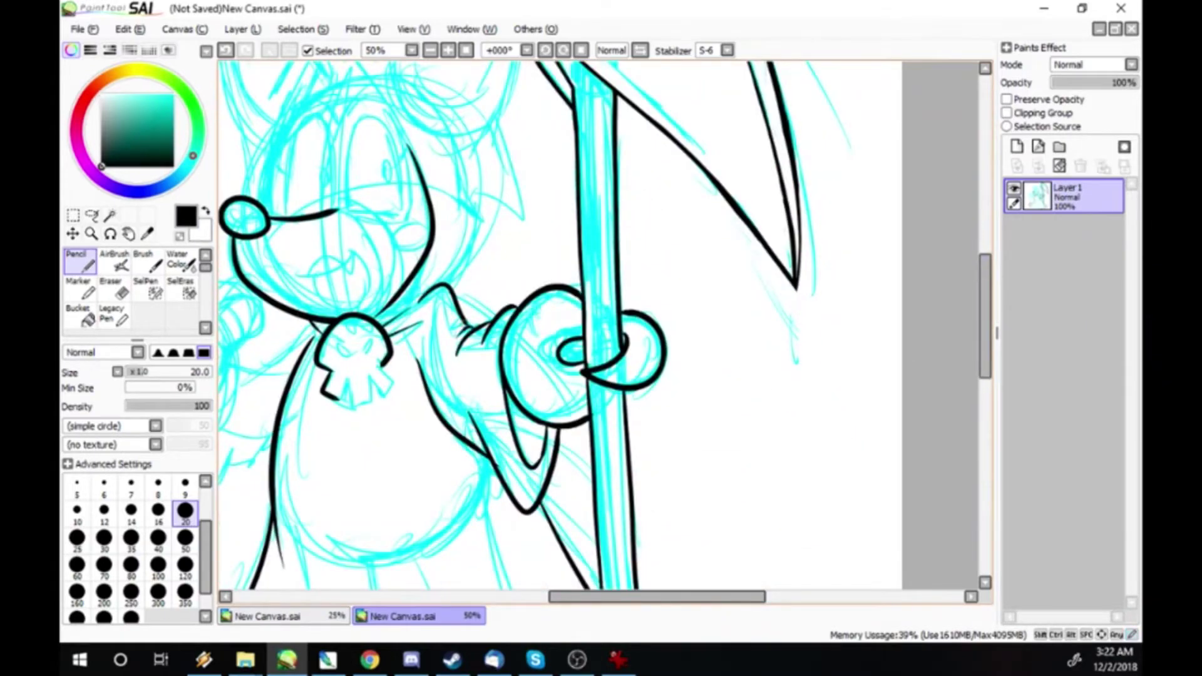
key(alt+Tab)
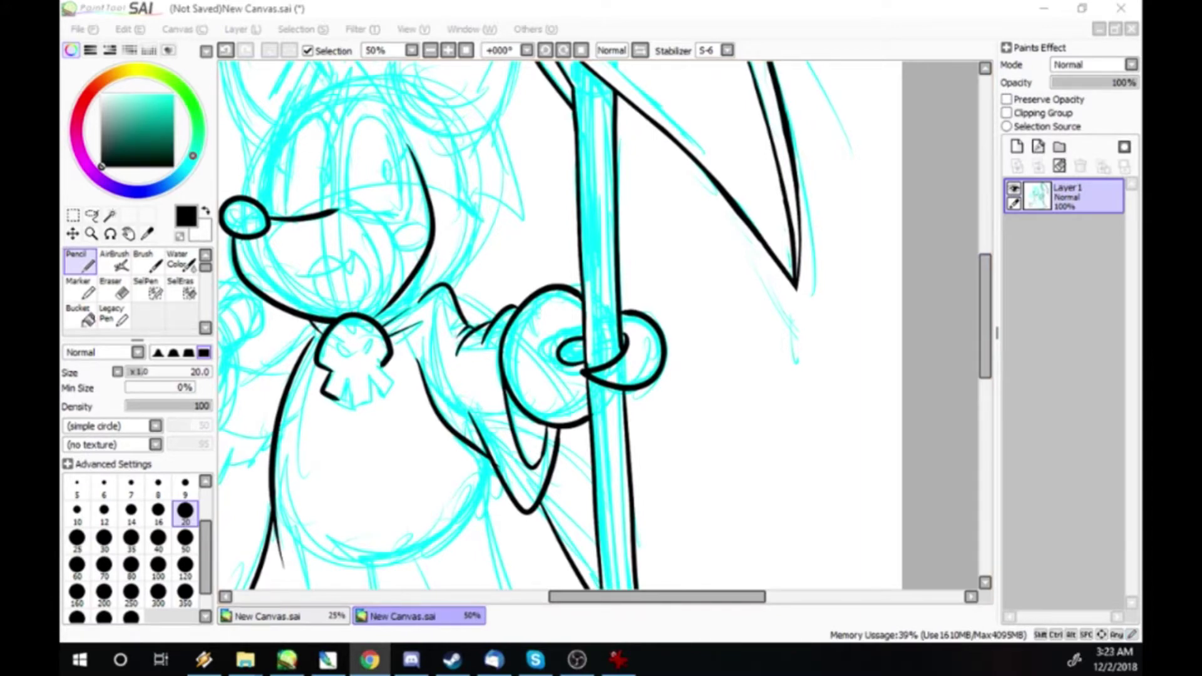
key(alt+Tab)
- Ink the pointed contour around the face, with the hair strand and the tuft above it
scroll(894, 207, up, 3)
mouse_move(277, 233)
mouse_down()
mouse_move(345, 279)
mouse_move(331, 300)
mouse_up()
mouse_move(338, 260)
mouse_down()
mouse_move(411, 354)
mouse_move(266, 370)
mouse_move(265, 411)
mouse_up()
mouse_move(268, 300)
mouse_down()
mouse_move(282, 266)
mouse_move(367, 238)
mouse_up()
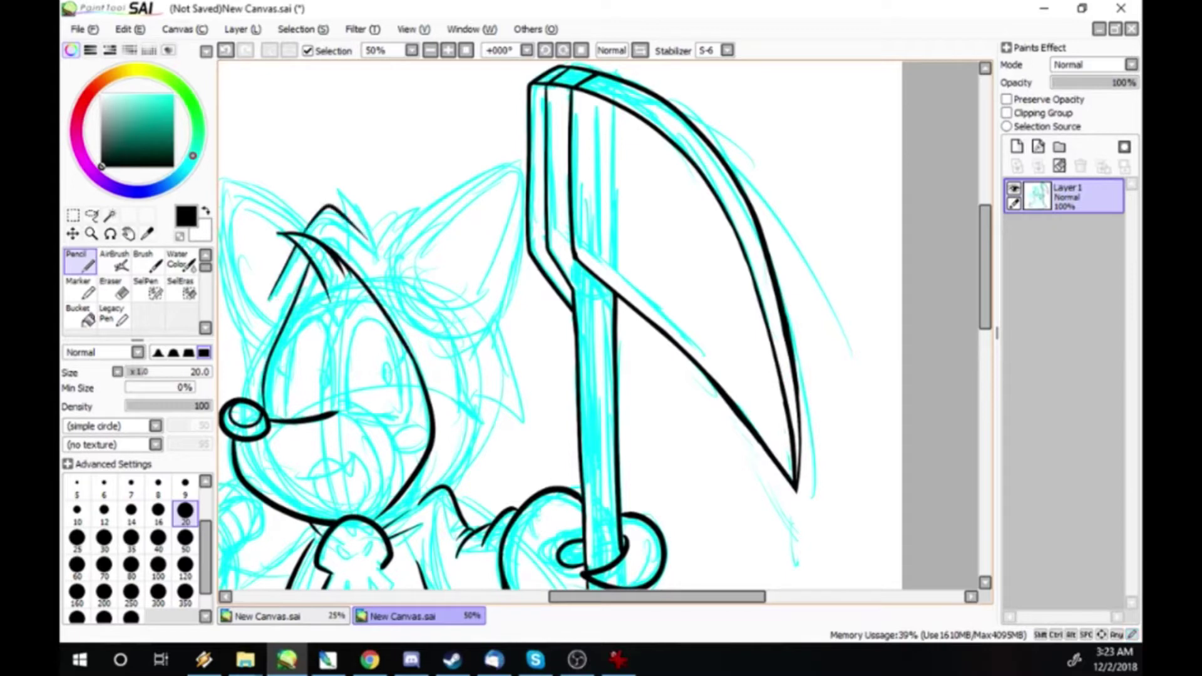
- Ink the top hair tuft, the right-hand ear, the side of the head and the pointed fur beside the cheek
drag(335, 188, 419, 201)
mouse_move(385, 246)
mouse_down()
mouse_move(479, 177)
mouse_move(499, 344)
mouse_move(481, 389)
mouse_move(487, 432)
mouse_up()
drag(500, 332, 521, 445)
drag(486, 407, 521, 446)
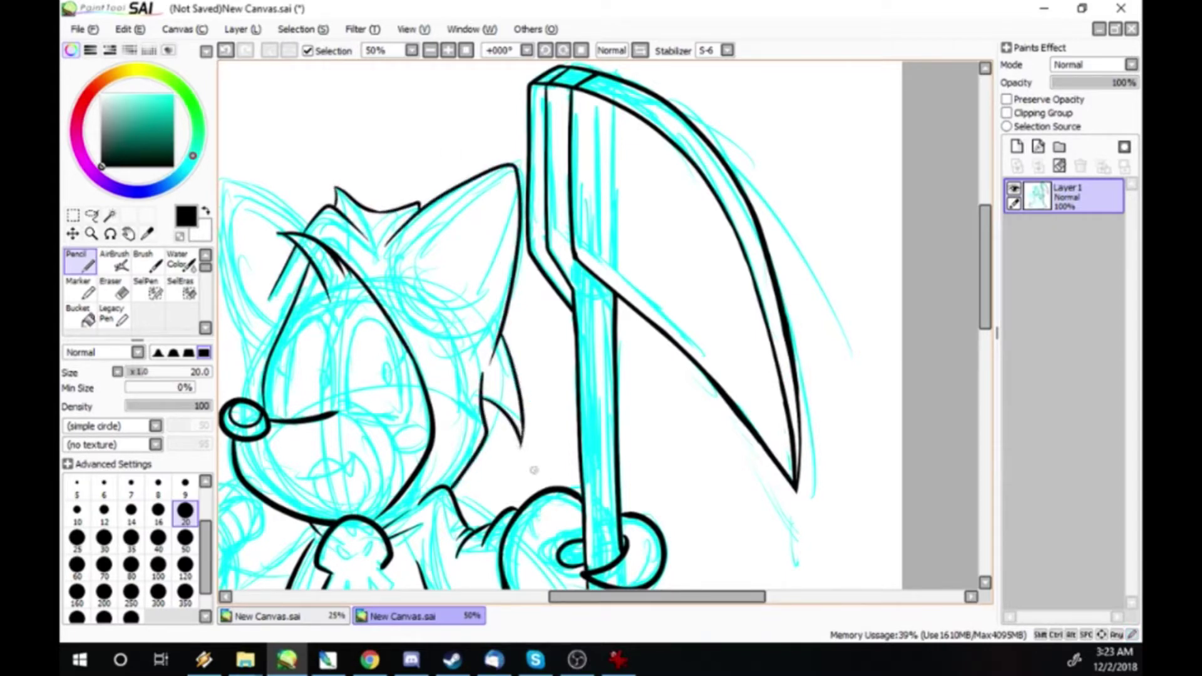
- Ink the muzzle's curved line, the left-hand ear and the side of the head down to the nose
scroll(534, 470, down, 3)
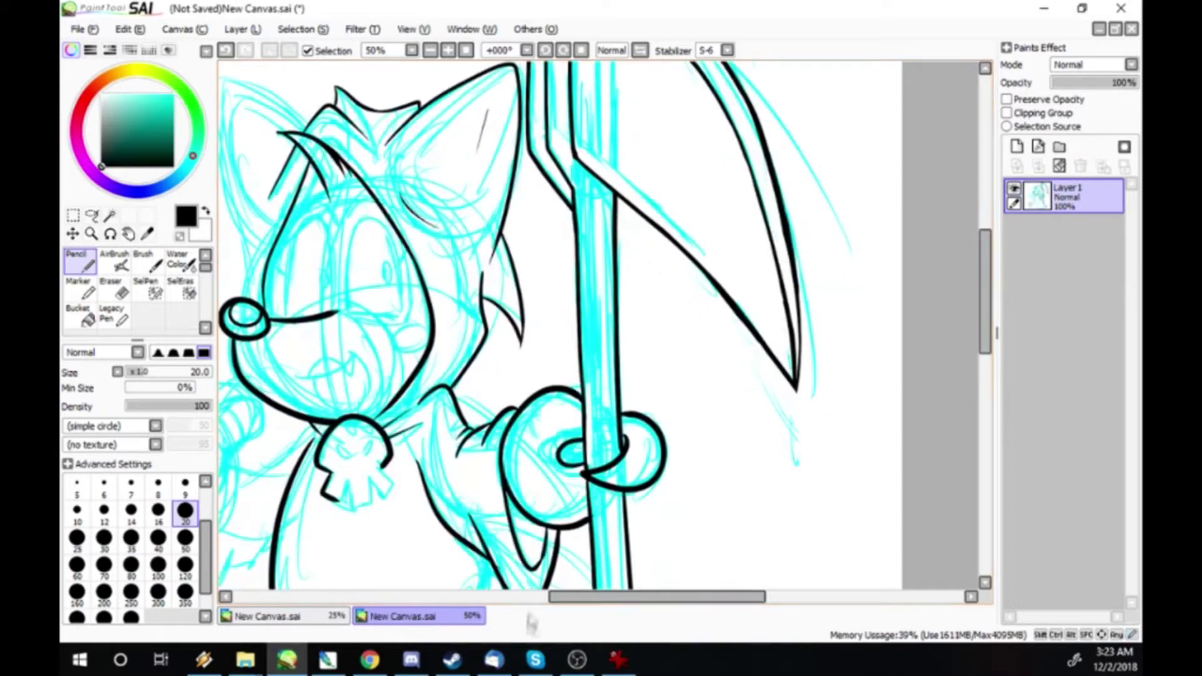
scroll(533, 470, left, 4)
mouse_move(511, 312)
mouse_down()
mouse_move(560, 394)
mouse_move(558, 416)
mouse_up()
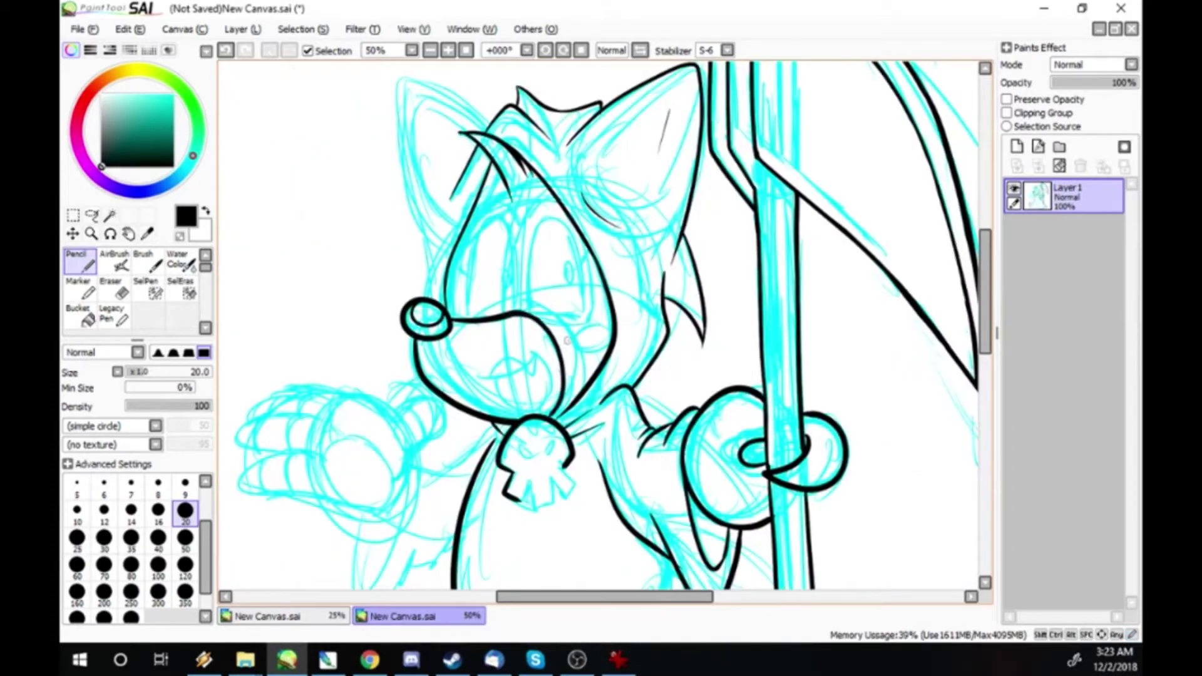
mouse_move(400, 76)
mouse_down()
mouse_move(491, 120)
mouse_move(438, 233)
mouse_up()
drag(441, 213, 426, 298)
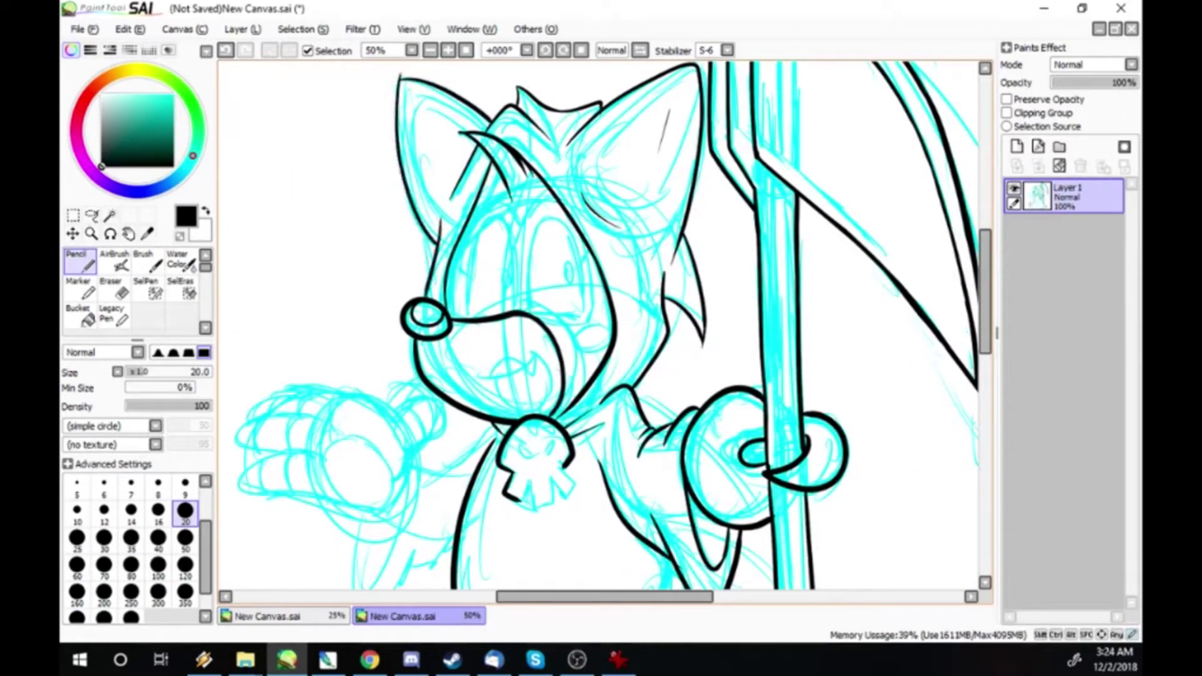
- Ink part of the belly's lower edge and the upper contours of both feet, redrawing the left-hand foot's line
scroll(599, 326, down, 5)
drag(488, 236, 557, 256)
mouse_move(636, 426)
mouse_down()
mouse_move(745, 339)
mouse_move(808, 376)
mouse_up()
mouse_move(343, 412)
mouse_down()
mouse_move(482, 323)
mouse_move(525, 365)
mouse_up()
key(ctrl+z)
mouse_move(344, 396)
mouse_down()
mouse_move(375, 451)
mouse_move(634, 511)
mouse_up()
scroll(911, 291, up, 3)
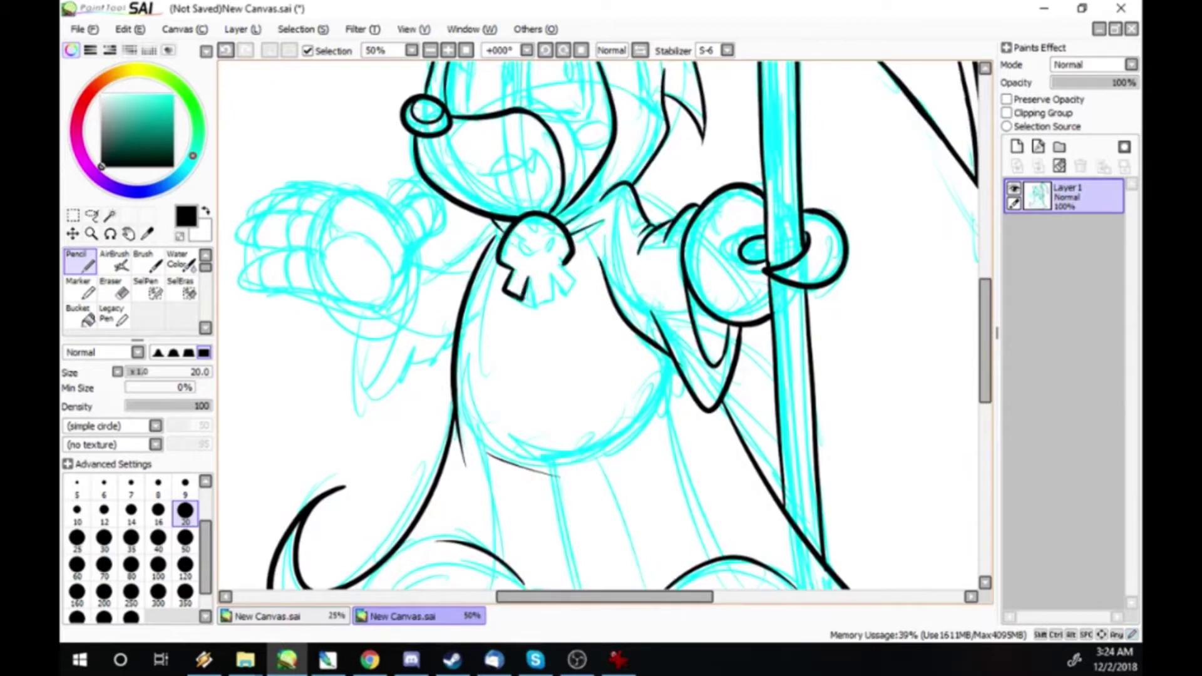
- Ink the skull pendant's lower teeth, and the open hand's lowest finger with its hanging sleeve
drag(548, 302, 578, 278)
mouse_move(315, 250)
mouse_down()
mouse_move(238, 279)
mouse_move(373, 308)
mouse_move(390, 280)
mouse_move(369, 382)
mouse_move(408, 289)
mouse_up()
drag(410, 266, 370, 405)
mouse_move(371, 405)
mouse_down()
mouse_move(418, 345)
mouse_move(453, 346)
mouse_up()
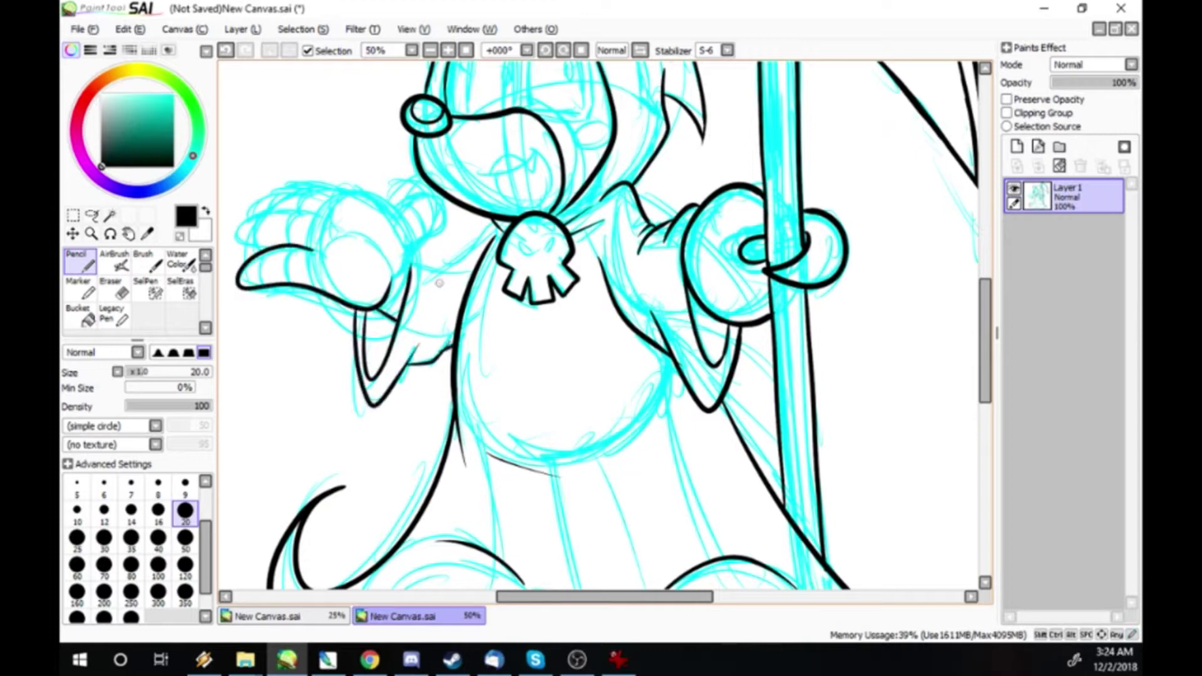
- Ink the open hand's remaining fingers, thumb and palm circle, plus the upper line of its arm
mouse_move(318, 271)
mouse_down()
mouse_move(380, 231)
mouse_move(389, 279)
mouse_move(441, 213)
mouse_move(401, 206)
mouse_up()
drag(286, 246, 231, 241)
mouse_move(316, 212)
mouse_down()
mouse_move(232, 239)
mouse_move(332, 190)
mouse_move(400, 217)
mouse_up()
click(226, 50)
drag(282, 183, 385, 204)
mouse_move(371, 193)
mouse_down()
mouse_move(407, 251)
mouse_move(406, 213)
mouse_up()
mouse_move(411, 266)
mouse_down()
mouse_move(469, 254)
mouse_move(495, 224)
mouse_up()
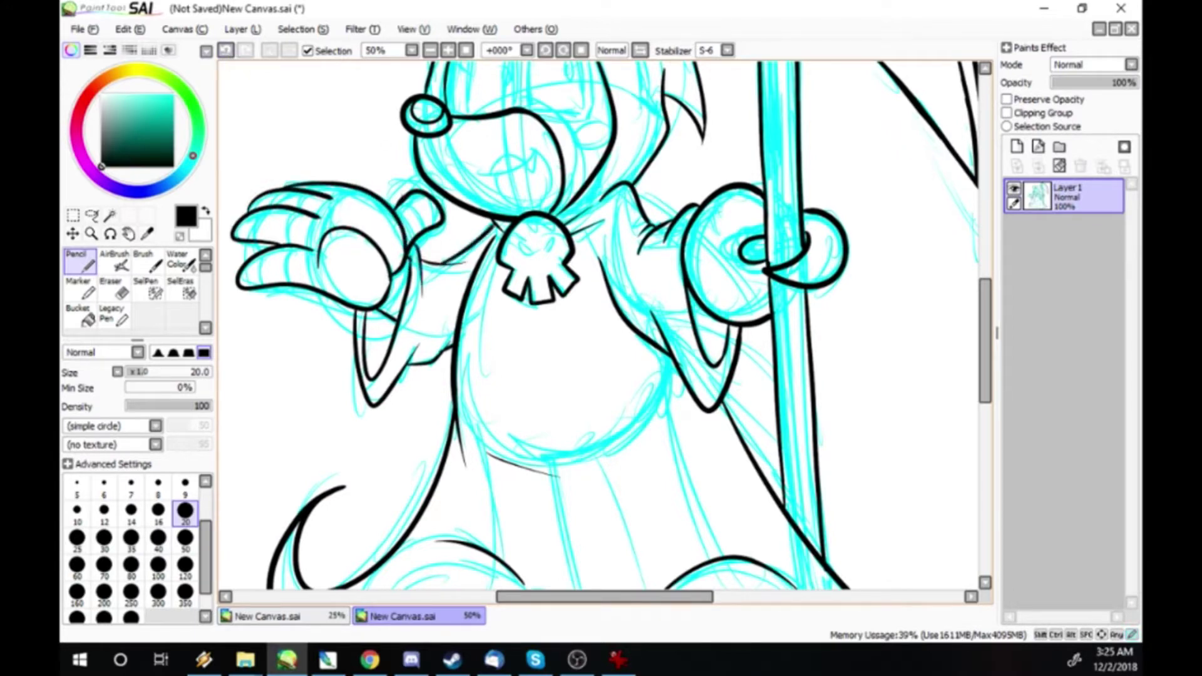
drag(327, 231, 350, 188)
drag(331, 233, 314, 289)
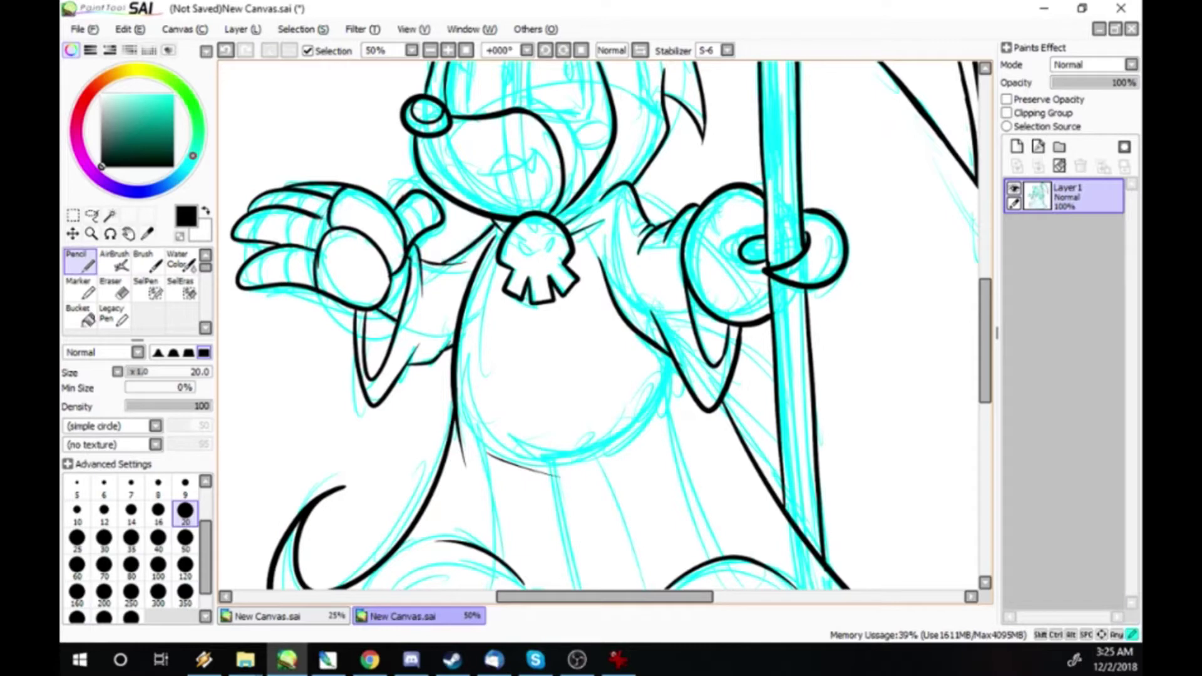
key(x)
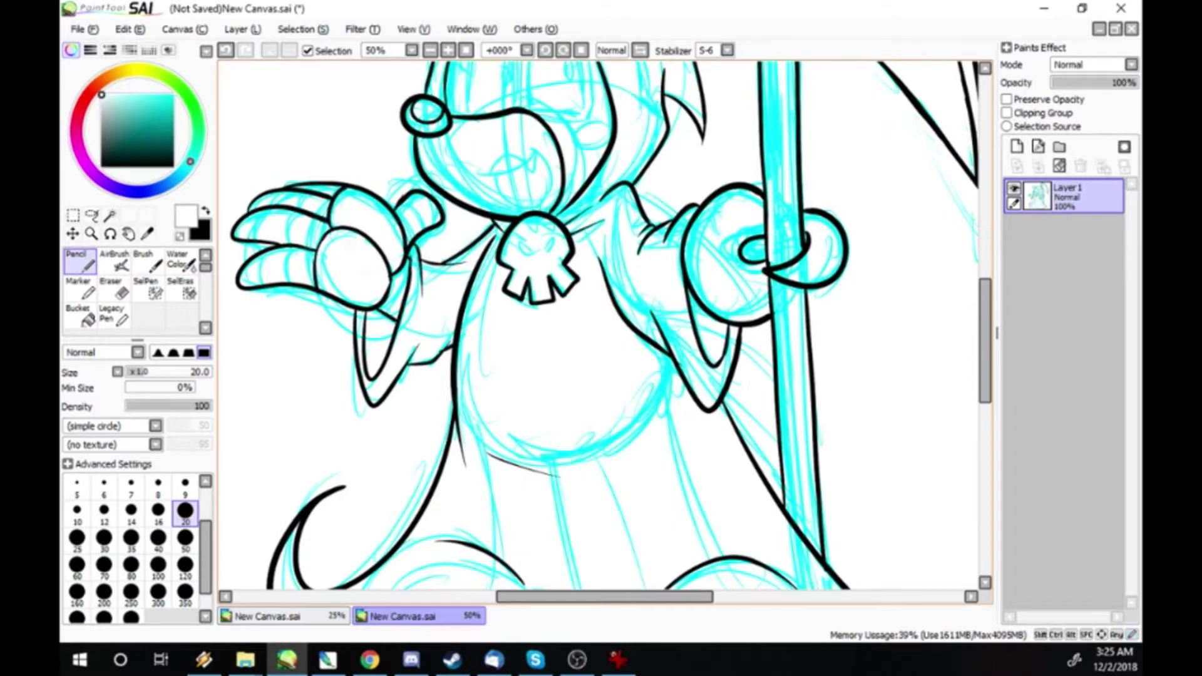
key(x)
key(x)
key(ctrl+y)
key(x)
key(ctrl+z)
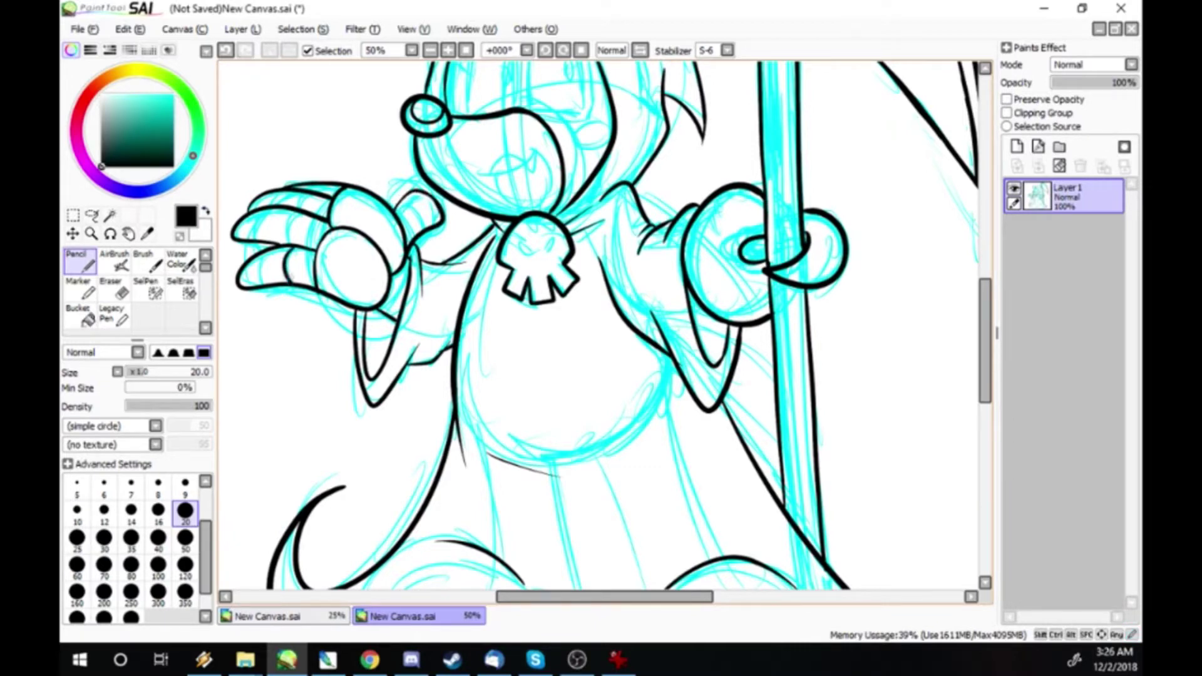
- Ink the edges of the right-hand leg between the belly and the foot
scroll(598, 325, down, 3)
drag(595, 372, 639, 478)
drag(670, 303, 714, 429)
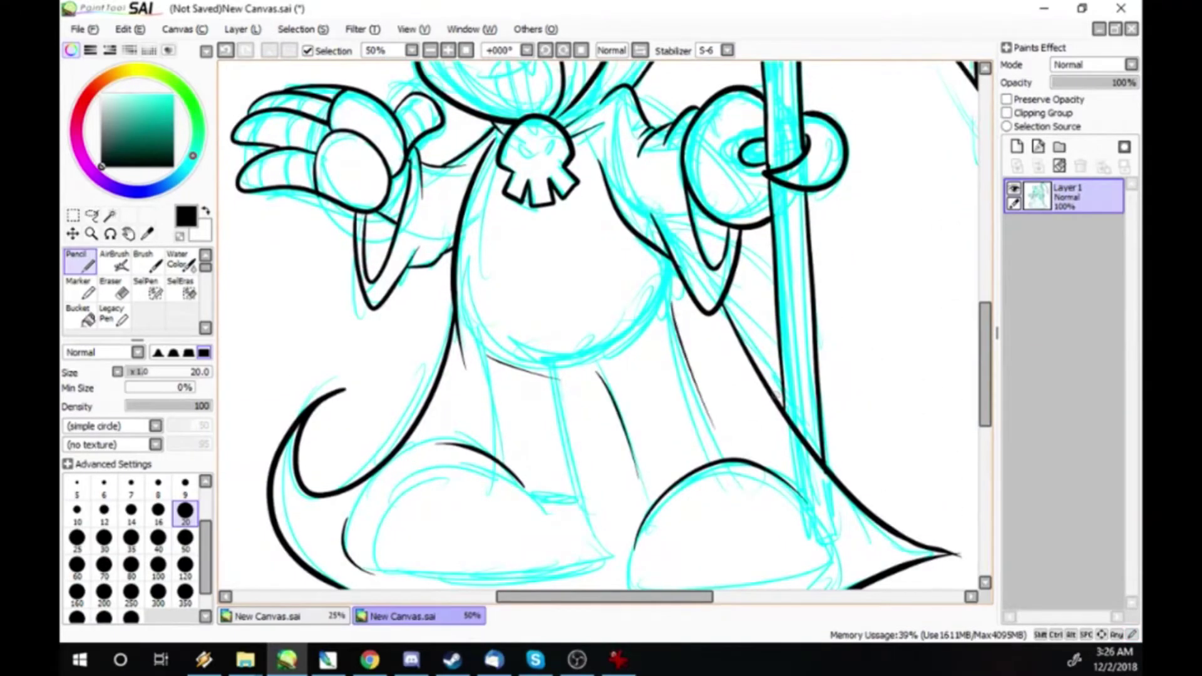
- Set the pencil to size 14 and ink the right-hand eye with its pupil, lid and lash, plus the cheek spot
scroll(605, 325, up, 10)
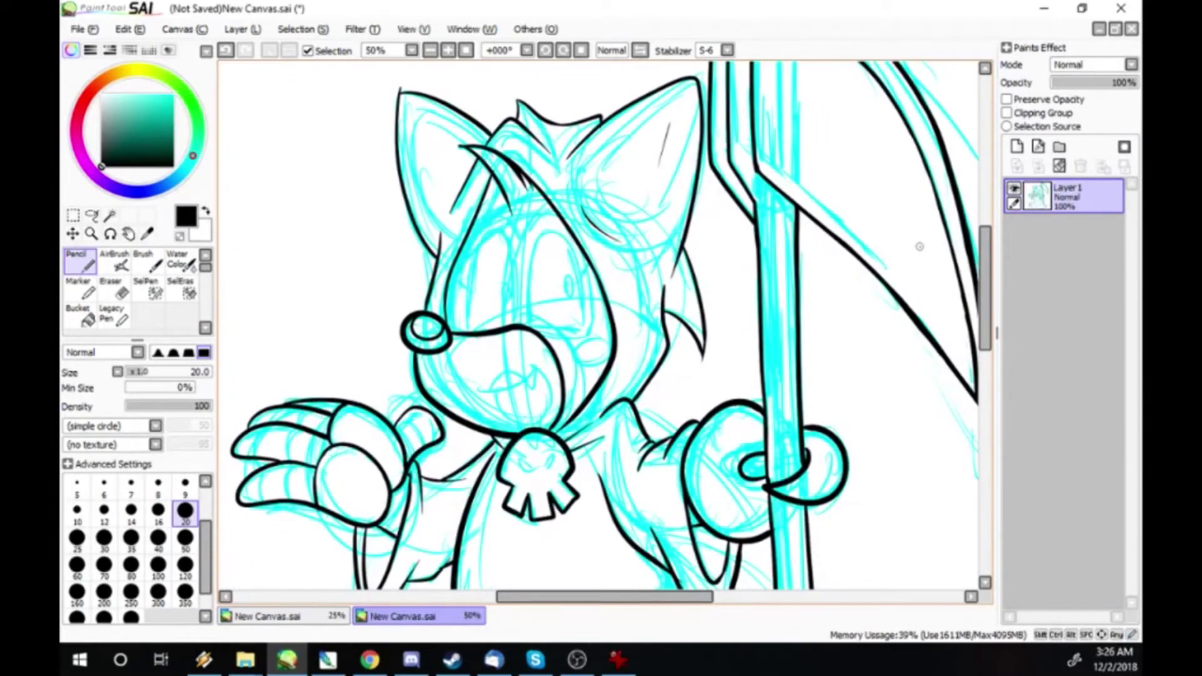
key(bracketleft)
key(bracketleft)
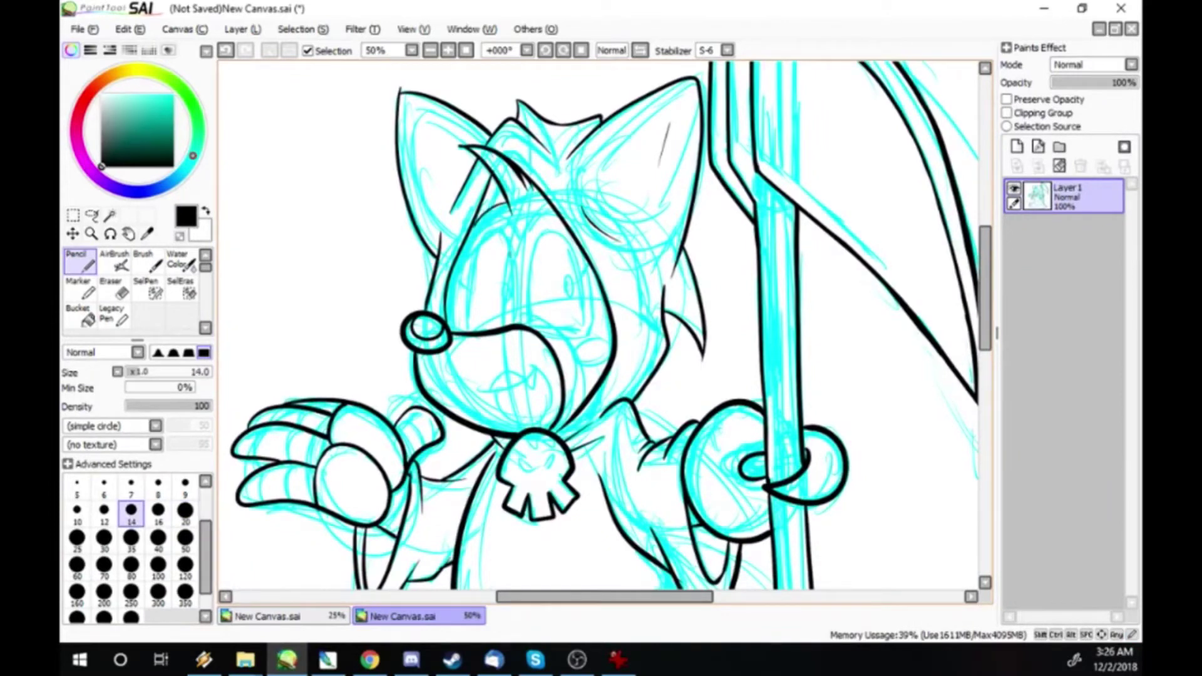
mouse_move(530, 327)
mouse_down()
mouse_move(584, 298)
mouse_move(529, 328)
mouse_move(586, 325)
mouse_up()
mouse_move(571, 276)
mouse_down()
mouse_move(571, 297)
mouse_move(583, 288)
mouse_up()
drag(589, 335, 605, 340)
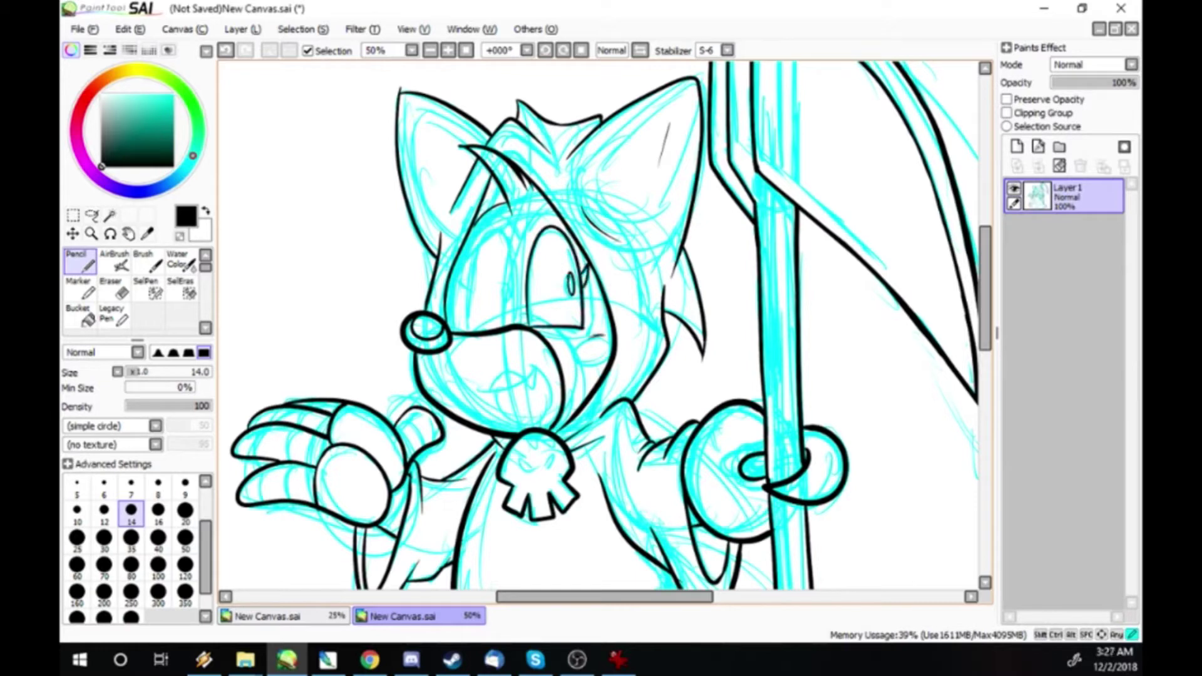
mouse_move(530, 248)
mouse_down()
mouse_move(525, 219)
mouse_move(556, 207)
mouse_up()
mouse_move(542, 336)
mouse_down()
mouse_move(557, 336)
mouse_move(592, 265)
mouse_up()
- Try to ink the left-hand eye's outline and its outer lash
drag(513, 238, 511, 329)
drag(512, 269, 485, 228)
mouse_move(486, 228)
mouse_down()
mouse_move(471, 322)
mouse_move(509, 329)
mouse_up()
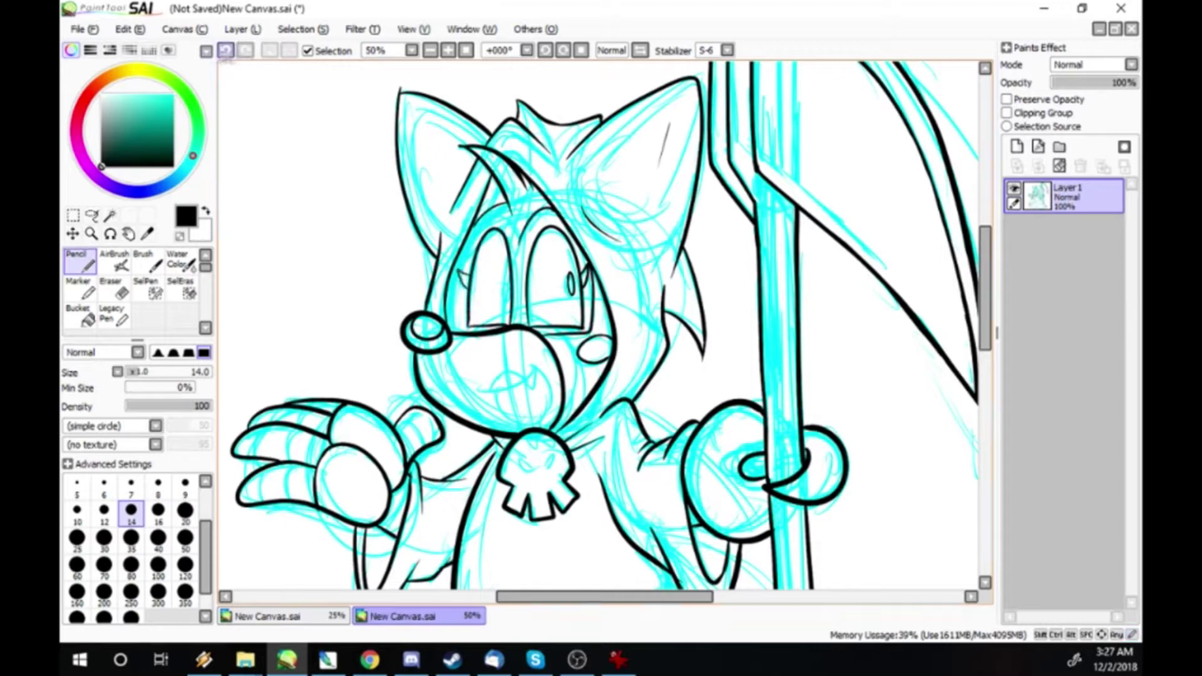
drag(459, 266, 506, 294)
mouse_move(518, 244)
mouse_down()
mouse_move(479, 213)
mouse_move(467, 260)
mouse_move(501, 216)
mouse_move(467, 317)
mouse_up()
key(ctrl+z)
click(226, 50)
click(226, 50)
click(226, 50)
click(226, 50)
- Redraw the left-hand eye's outline and outer lid, and reinforce the outer edge of the right-hand eye
mouse_move(519, 240)
mouse_down()
mouse_move(495, 214)
mouse_move(463, 326)
mouse_up()
drag(484, 221, 460, 313)
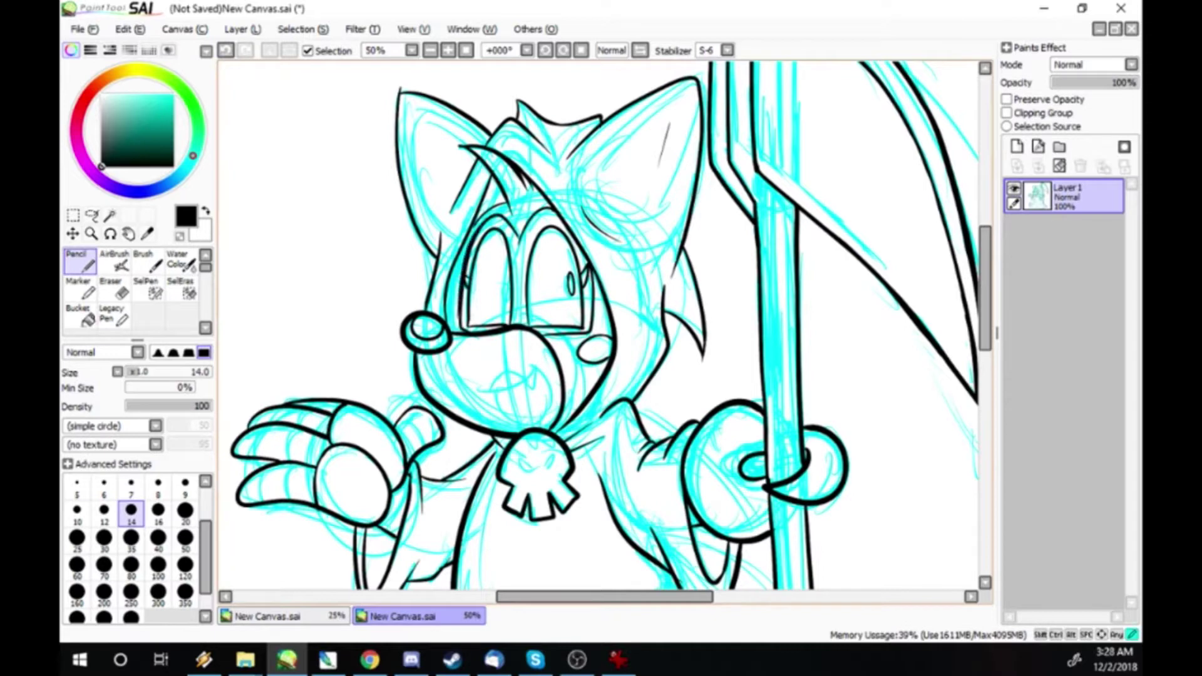
drag(589, 270, 591, 327)
click(206, 213)
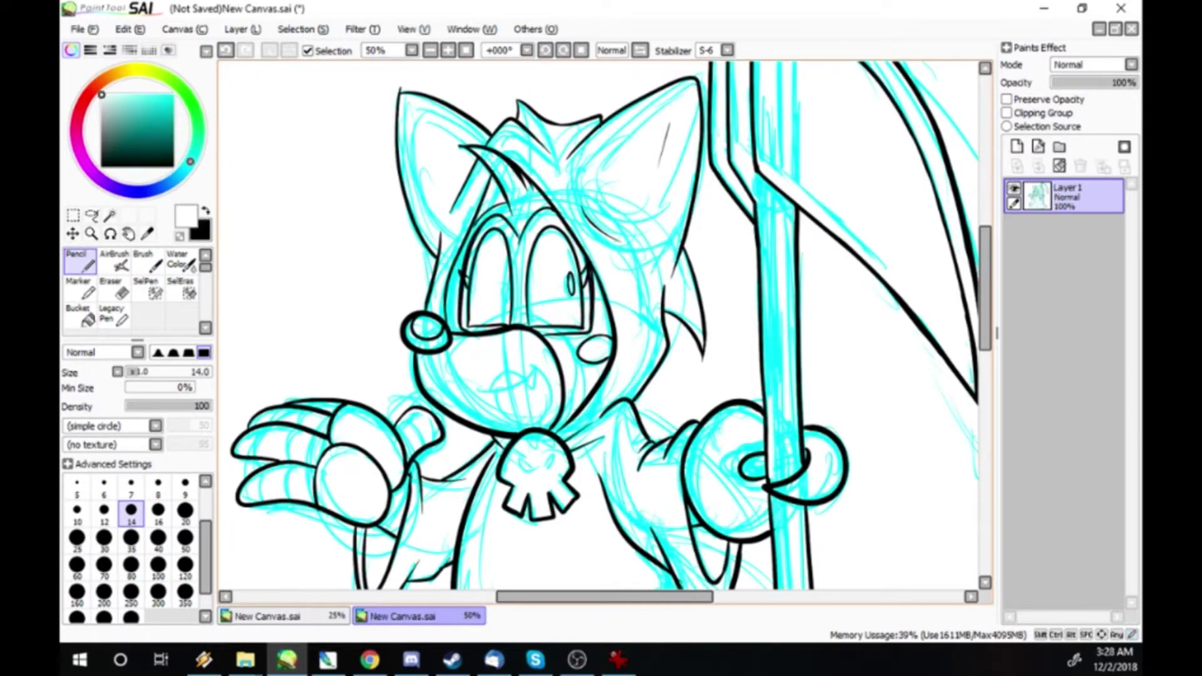
mouse_move(591, 276)
mouse_down()
mouse_move(595, 335)
mouse_move(593, 308)
mouse_up()
key(ctrl+z)
key(x)
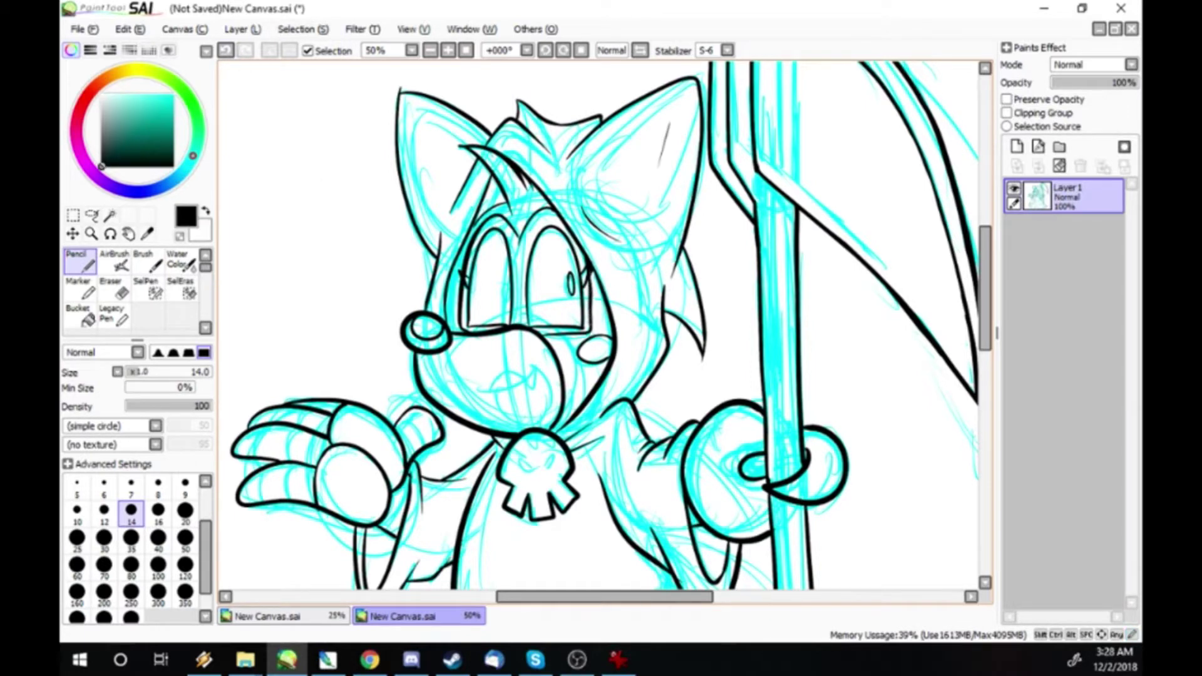
key(x)
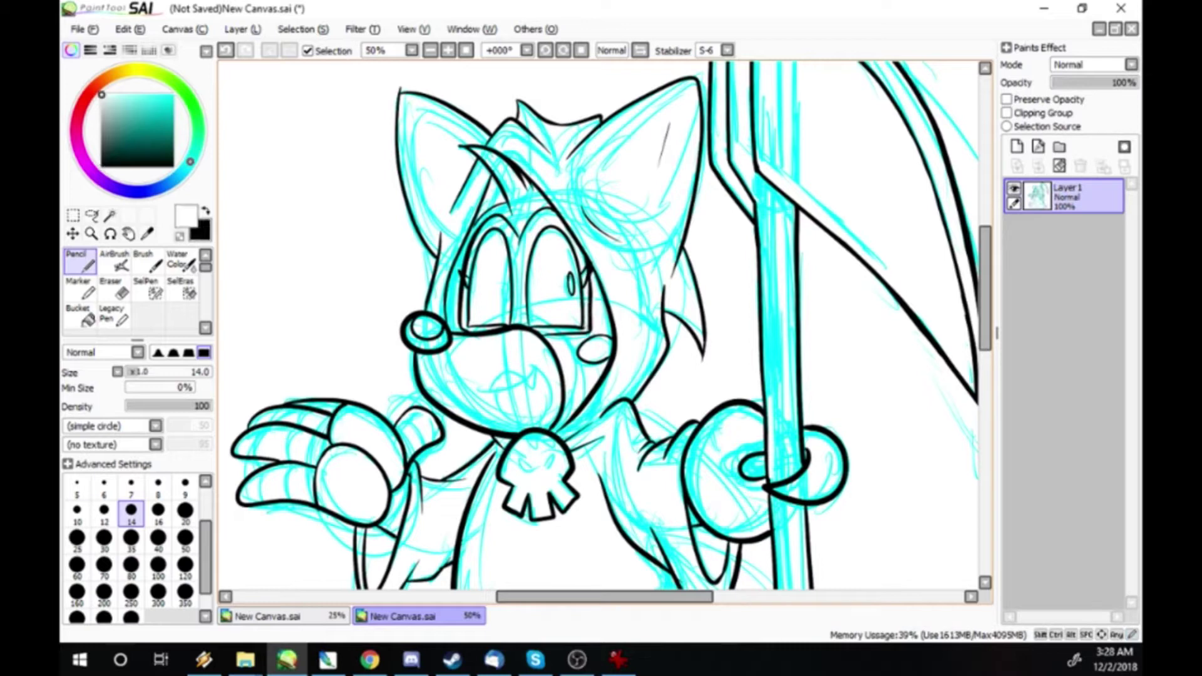
key(x)
- Ink the left-hand eye's pupil and the open mouth with its tongue and fang in black
drag(501, 280, 506, 303)
mouse_move(467, 394)
mouse_down()
mouse_move(533, 368)
mouse_move(541, 427)
mouse_move(527, 429)
mouse_up()
drag(538, 370, 532, 390)
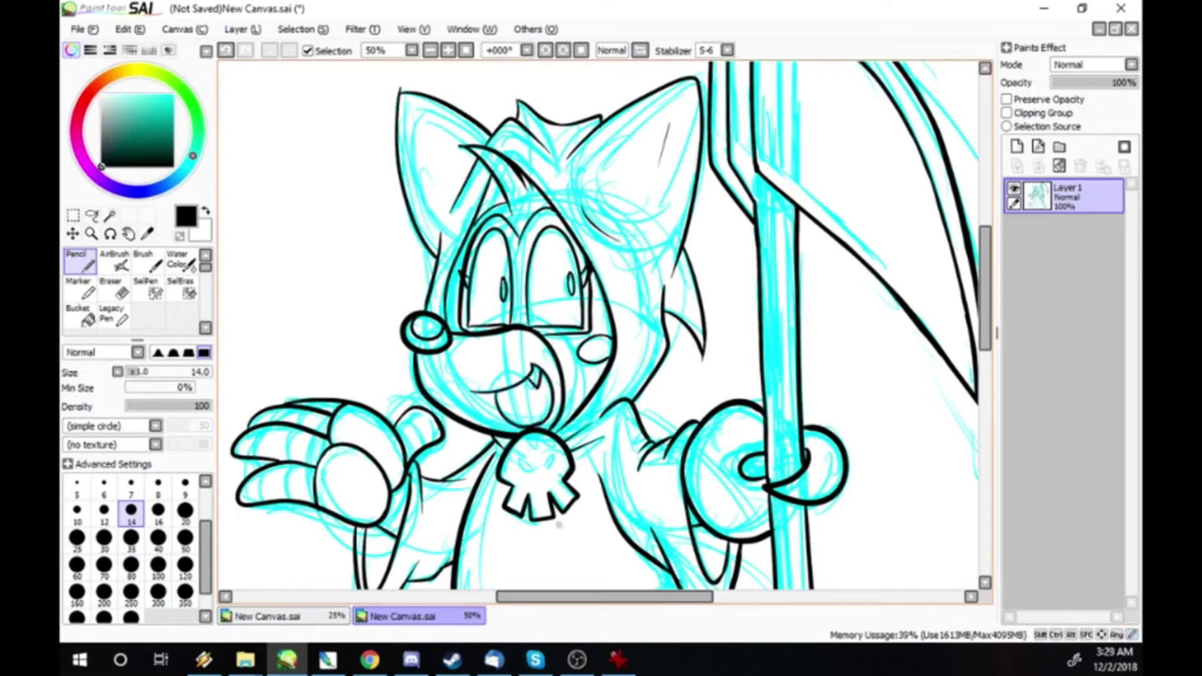
- Ink the outer edge beside the left-hand eye and the eyes and nose of the skull pendant in black
drag(453, 271, 447, 326)
scroll(605, 326, down, 3)
drag(515, 308, 539, 332)
key(x)
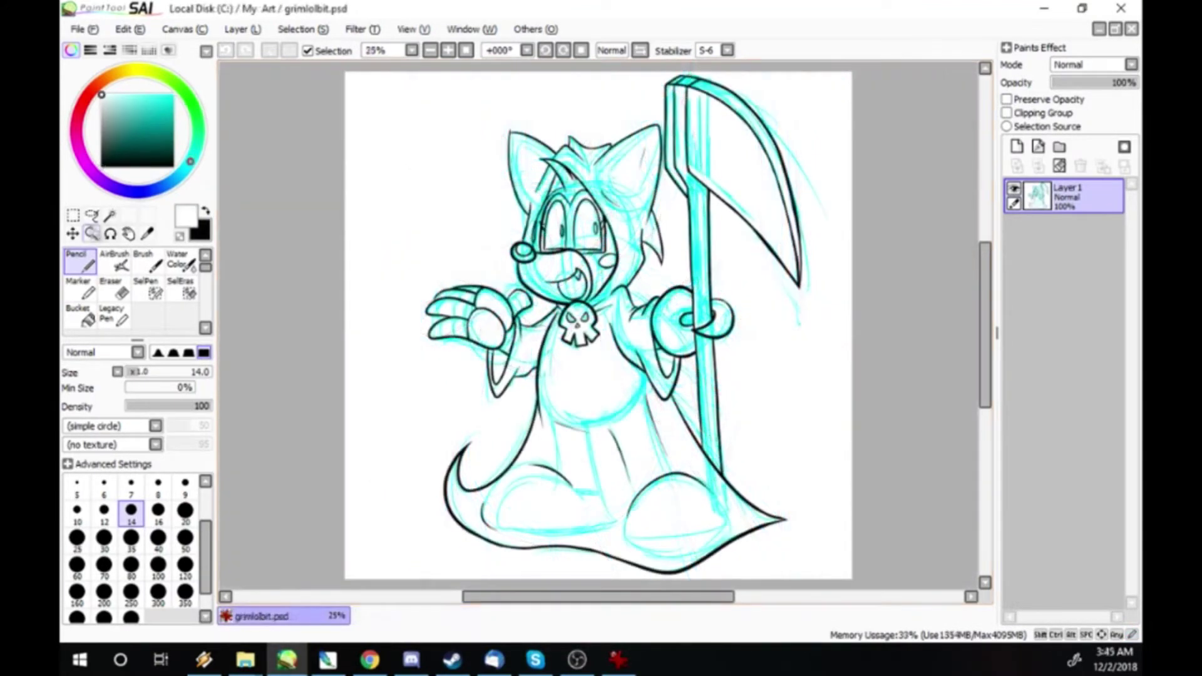
- Try to rework the open hand by adding a finger line and whiting out part of the palm's edge
click(502, 324)
key(x)
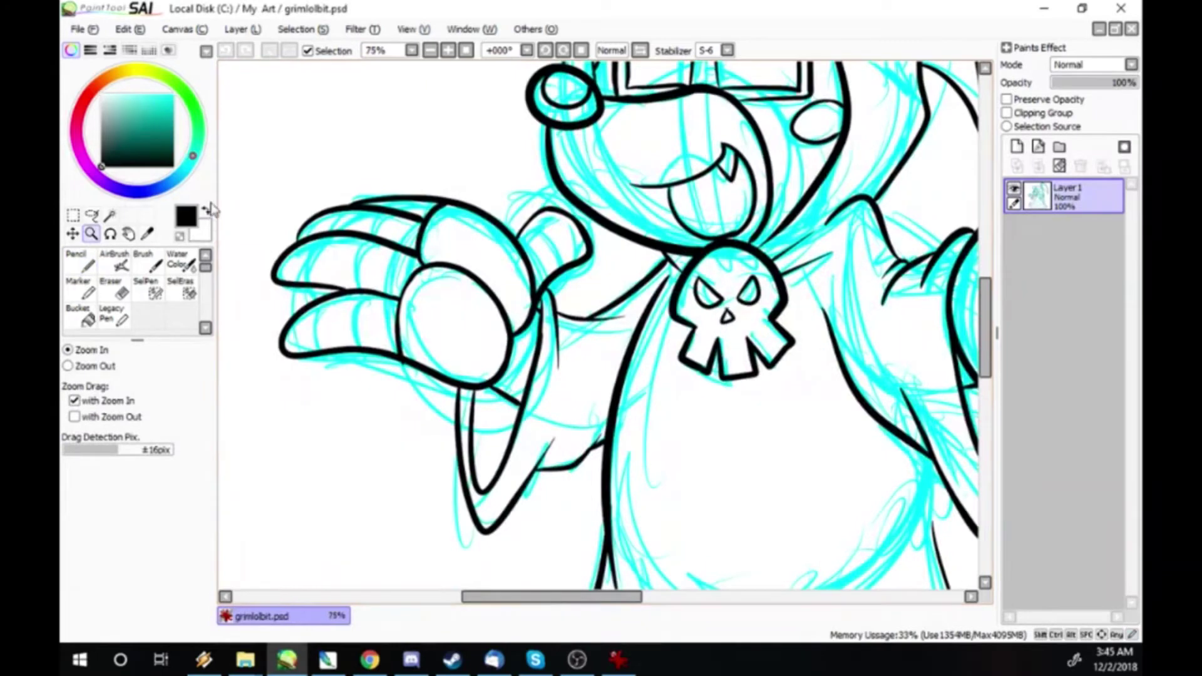
mouse_move(349, 347)
mouse_down()
mouse_move(279, 286)
mouse_move(400, 302)
mouse_up()
key(x)
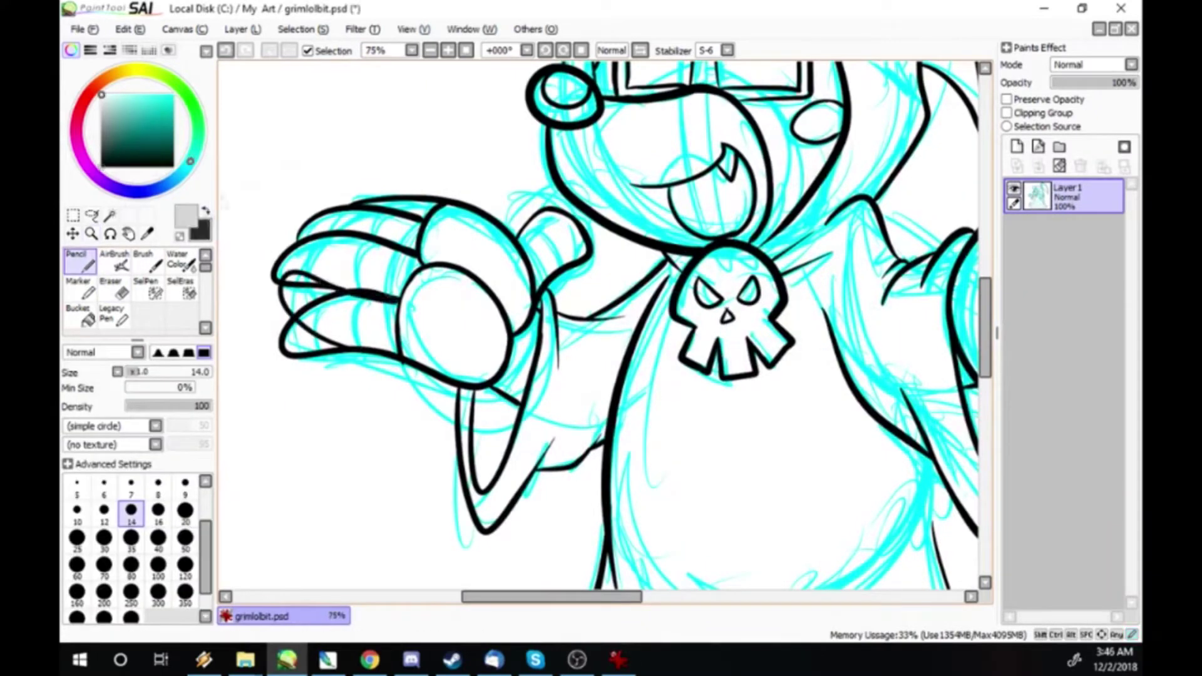
mouse_move(513, 329)
mouse_down()
mouse_move(508, 360)
mouse_move(529, 310)
mouse_move(522, 338)
mouse_up()
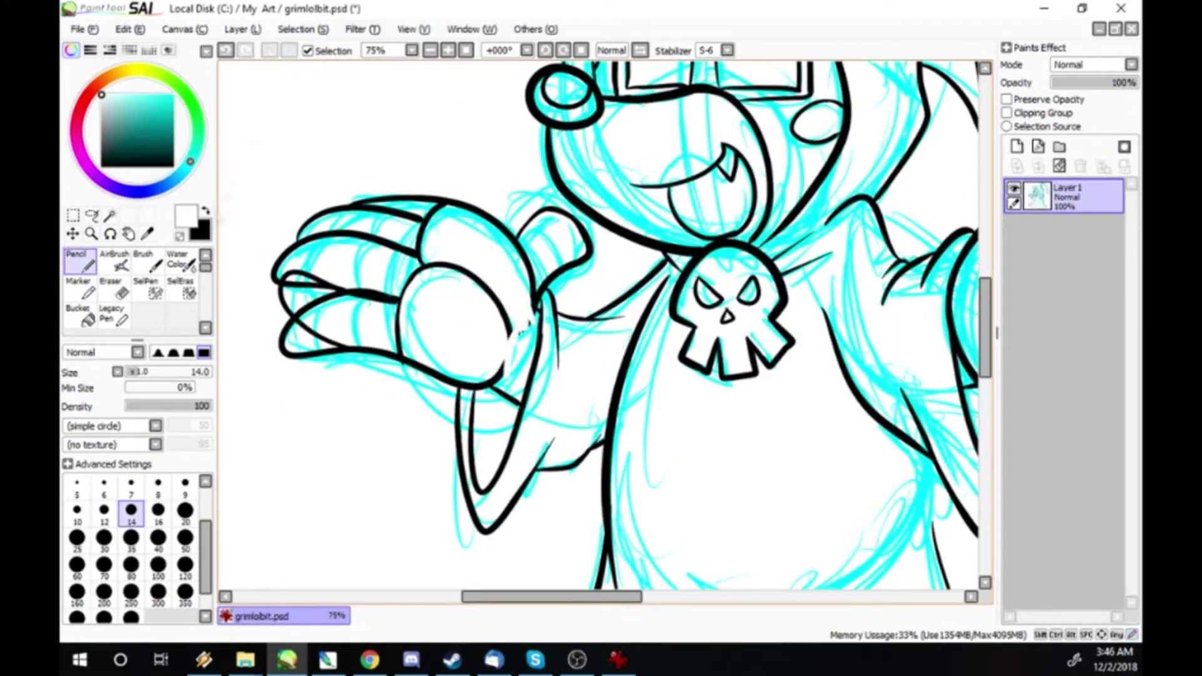
- Set the pencil to size 40 and erase the inked outlines of the open hand's palm, fingers and thumb with white
click(158, 537)
drag(444, 200, 393, 368)
drag(420, 276, 529, 344)
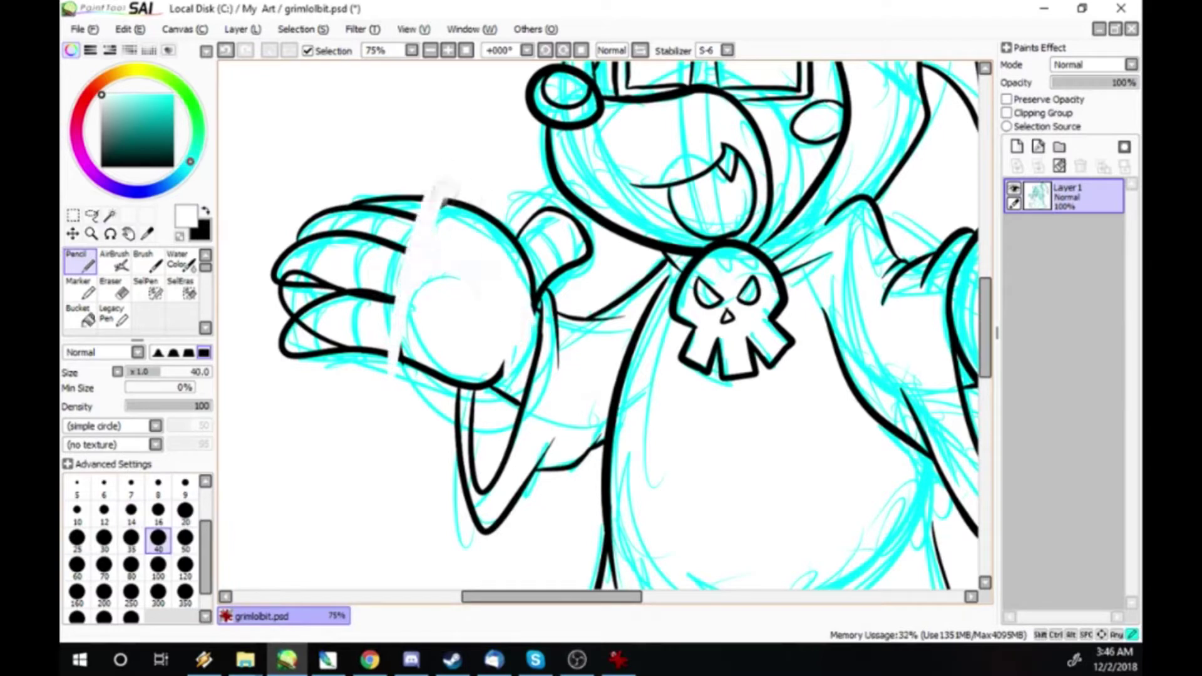
drag(439, 207, 345, 194)
drag(388, 191, 276, 285)
drag(313, 232, 295, 351)
drag(369, 351, 482, 382)
drag(400, 376, 513, 357)
drag(382, 351, 307, 301)
drag(394, 294, 282, 276)
drag(313, 310, 314, 339)
drag(310, 222, 301, 295)
drag(341, 234, 407, 251)
drag(507, 207, 530, 313)
mouse_move(526, 263)
mouse_down()
mouse_move(589, 210)
mouse_move(542, 316)
mouse_up()
drag(507, 207, 363, 216)
drag(438, 216, 414, 238)
- Set the stabilizer to 15 and the pencil to size 10, and sketch a new palm, thumb and lower fingers in cyan
click(728, 50)
click(705, 256)
click(173, 95)
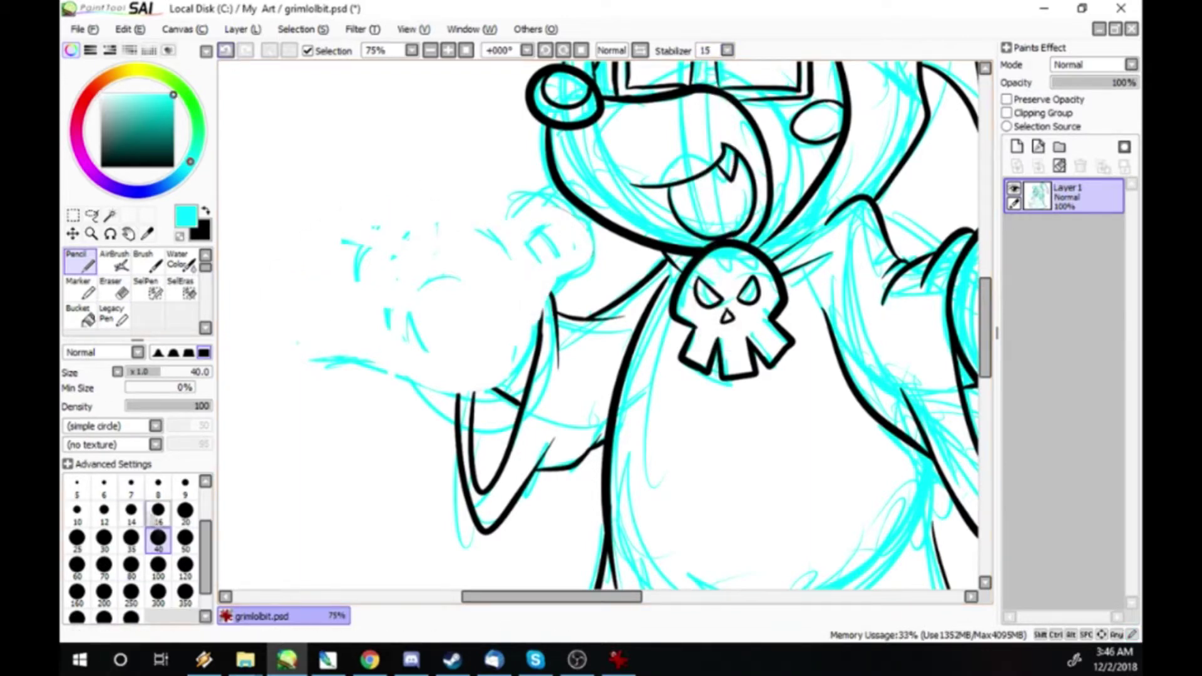
click(78, 511)
mouse_move(530, 275)
mouse_down()
mouse_move(540, 319)
mouse_move(432, 392)
mouse_move(342, 366)
mouse_up()
drag(366, 151, 294, 357)
mouse_move(386, 181)
mouse_down()
mouse_move(491, 244)
mouse_move(529, 382)
mouse_up()
drag(319, 294, 363, 382)
drag(281, 347, 420, 398)
drag(357, 169, 282, 351)
drag(421, 219, 520, 278)
mouse_move(465, 210)
mouse_down()
mouse_move(533, 323)
mouse_move(510, 359)
mouse_up()
mouse_move(438, 235)
mouse_down()
mouse_move(432, 390)
mouse_move(332, 370)
mouse_up()
drag(272, 317, 313, 358)
drag(458, 382, 331, 389)
drag(368, 362, 274, 410)
drag(395, 324, 272, 401)
drag(323, 354, 295, 397)
mouse_move(381, 322)
mouse_down()
mouse_move(321, 335)
mouse_move(252, 330)
mouse_move(269, 320)
mouse_up()
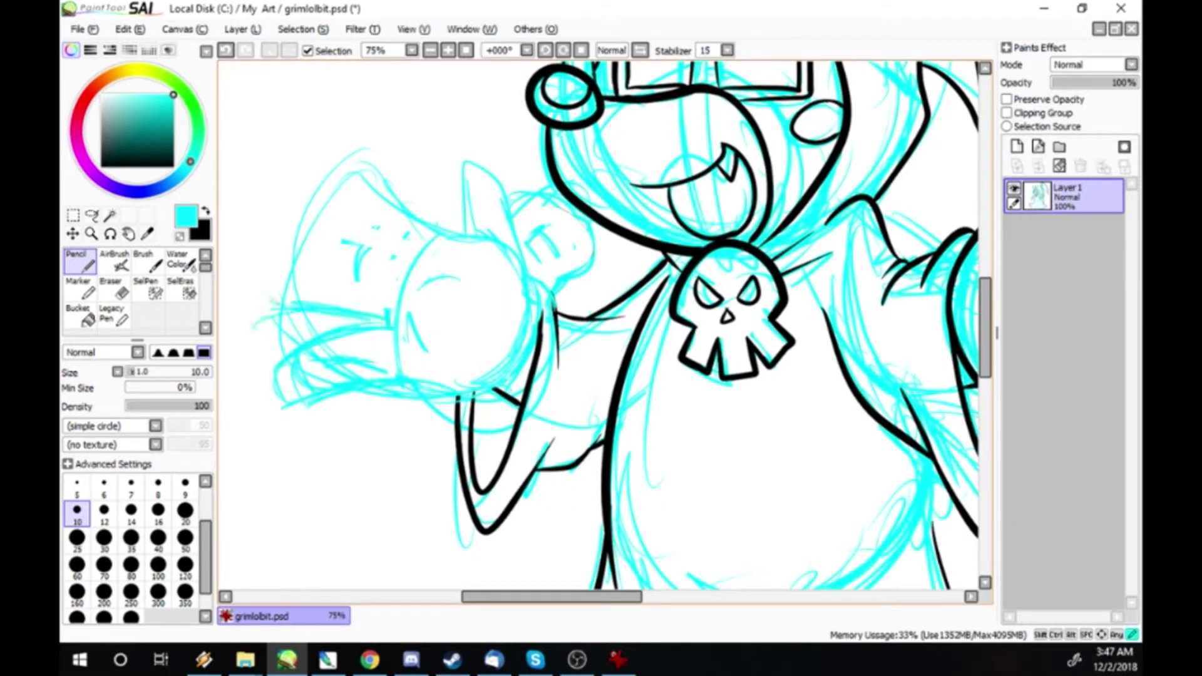
- Sketch the open hand's upper fingers and palm crease in cyan, and reinforce the thumb, palm and finger contours
drag(269, 254, 258, 299)
drag(369, 282, 258, 252)
drag(410, 285, 302, 249)
drag(309, 254, 264, 216)
mouse_move(409, 249)
mouse_down()
mouse_move(268, 202)
mouse_move(381, 226)
mouse_up()
drag(377, 228, 356, 219)
drag(301, 166, 459, 235)
drag(421, 386, 510, 364)
drag(504, 293, 519, 337)
drag(511, 264, 525, 323)
drag(516, 330, 533, 359)
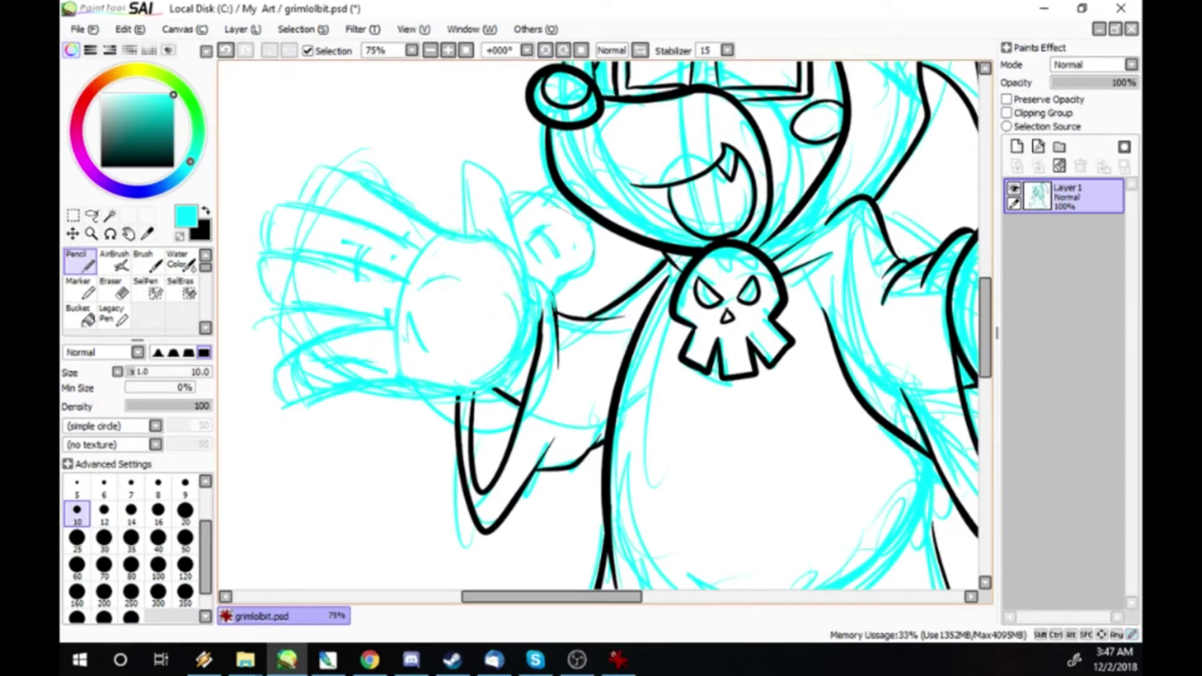
drag(492, 178, 517, 255)
mouse_move(415, 302)
mouse_down()
mouse_move(512, 276)
mouse_move(517, 335)
mouse_up()
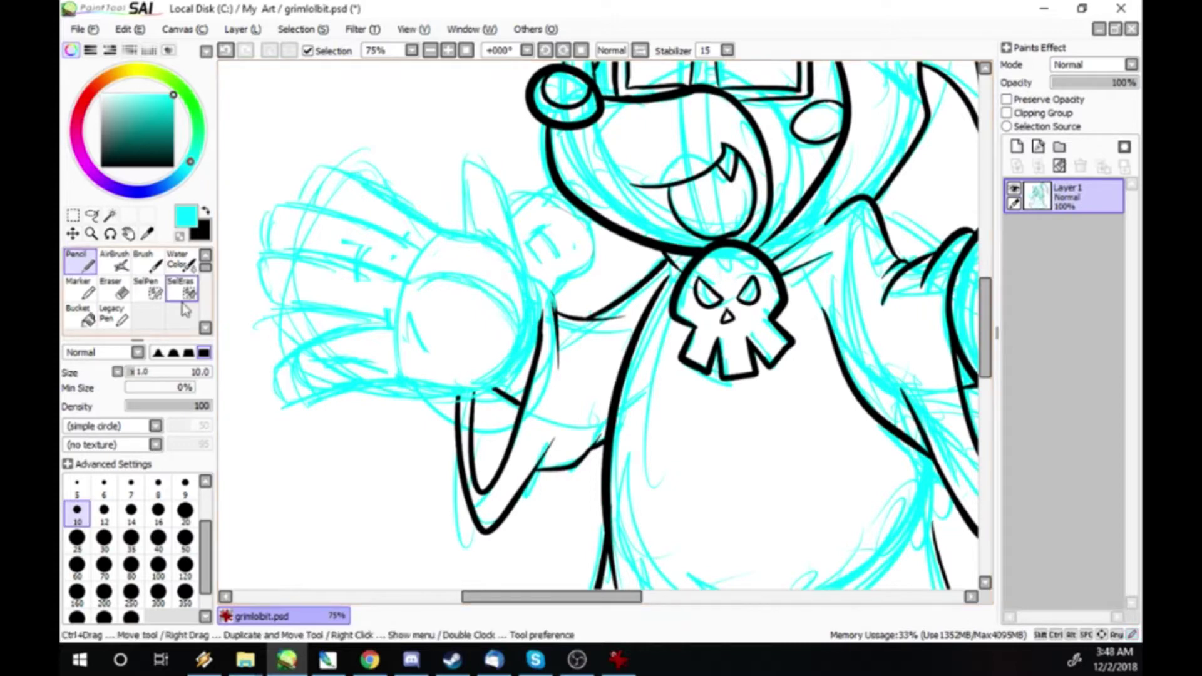
mouse_move(387, 329)
mouse_down()
mouse_move(315, 355)
mouse_move(398, 401)
mouse_up()
drag(430, 218, 305, 170)
- Ink the open hand's lowest finger and the lower edge of the finger above it in black, with size 20 and stabilizer S-7
mouse_move(393, 326)
mouse_down()
mouse_move(322, 404)
mouse_move(454, 384)
mouse_move(470, 404)
mouse_up()
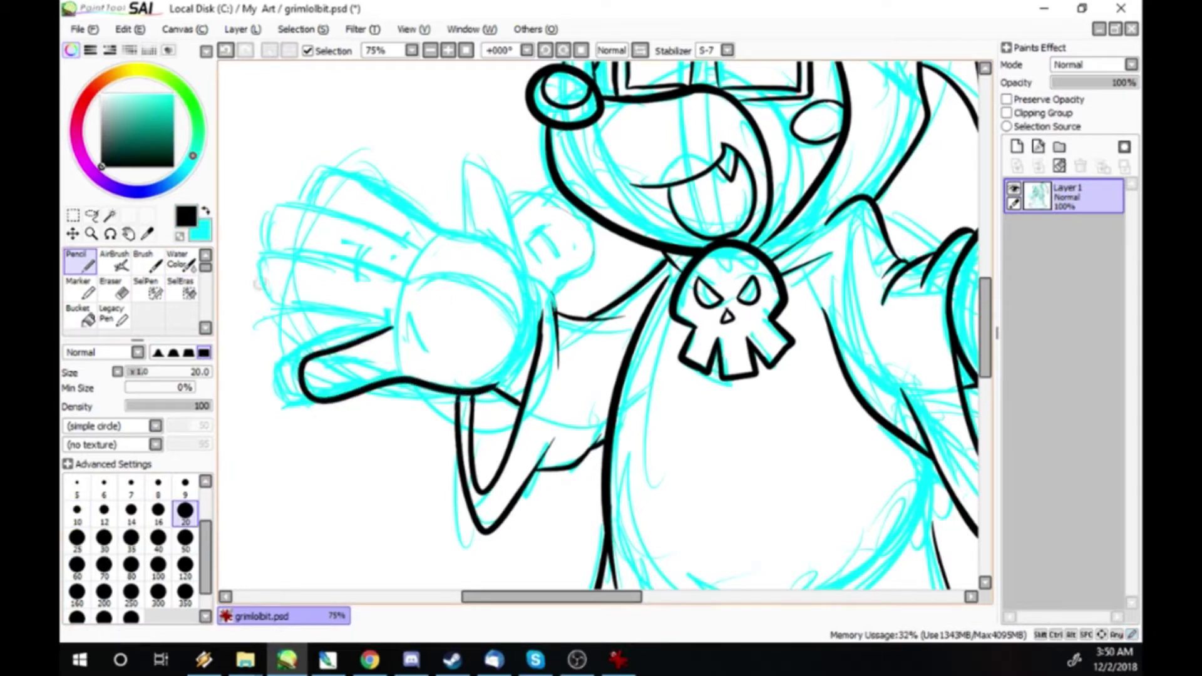
drag(263, 289, 393, 323)
- Try to ink the rounded tip and upper edge of the open hand's second-lowest finger
mouse_move(266, 289)
mouse_down()
mouse_move(371, 270)
mouse_move(399, 285)
mouse_up()
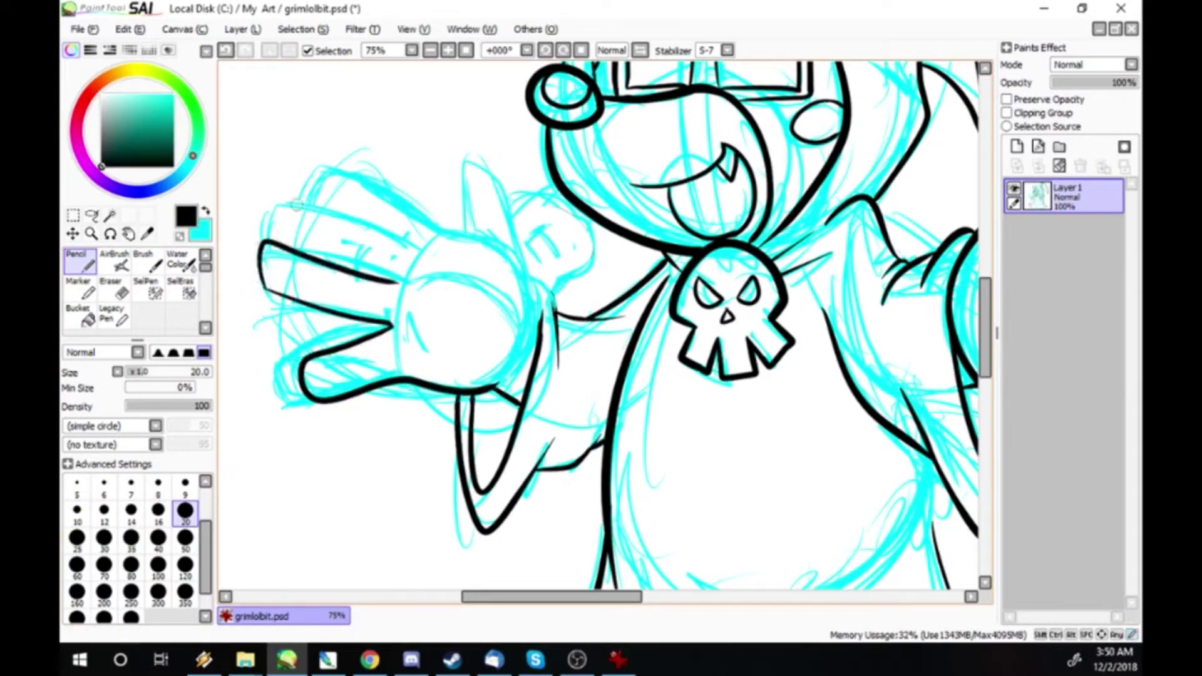
key(ctrl+z)
mouse_move(269, 292)
mouse_down()
mouse_move(294, 248)
mouse_move(401, 284)
mouse_up()
mouse_move(274, 243)
mouse_down()
mouse_move(283, 207)
mouse_move(302, 198)
mouse_up()
key(ctrl+z)
key(ctrl+z)
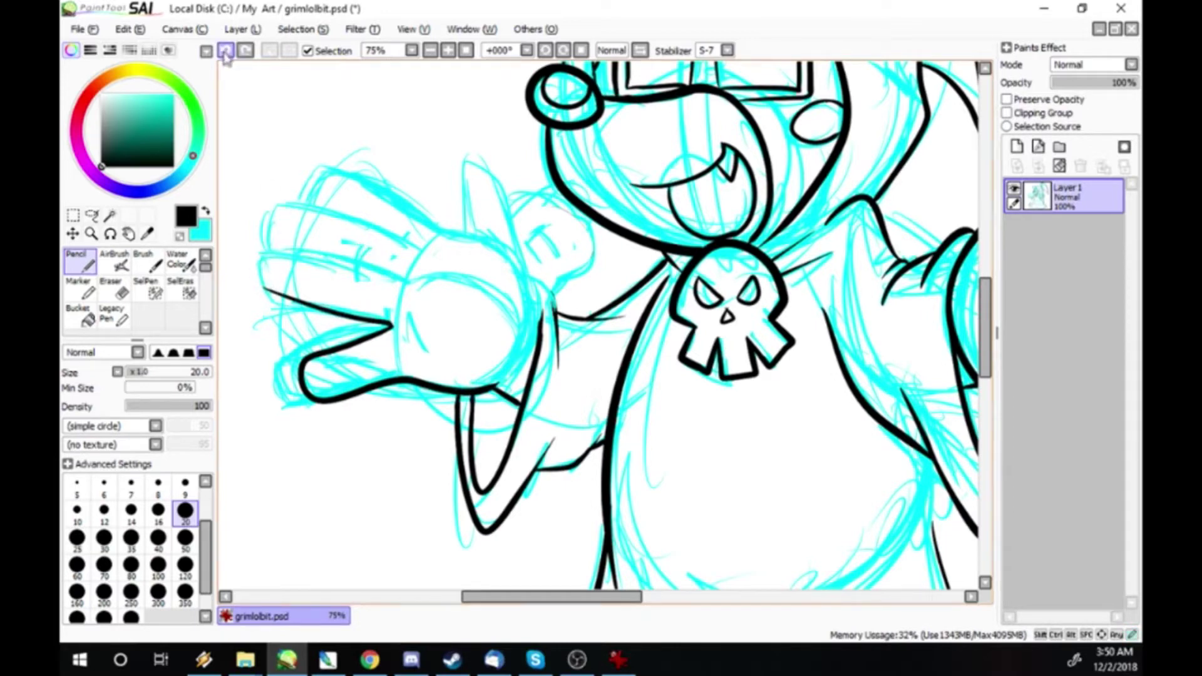
- Ink the three upper fingers of the open hand in black with rounded tips
mouse_move(265, 299)
mouse_down()
mouse_move(293, 263)
mouse_move(402, 284)
mouse_up()
mouse_move(268, 251)
mouse_down()
mouse_move(370, 233)
mouse_move(416, 254)
mouse_up()
drag(312, 200, 370, 229)
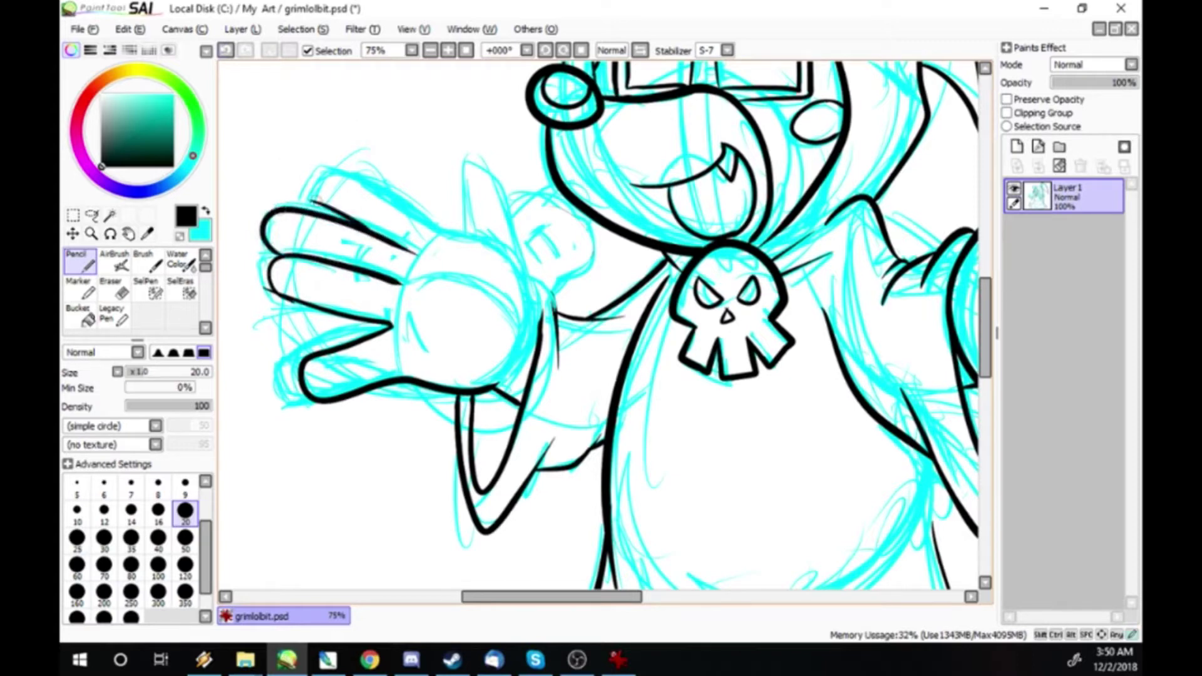
drag(311, 201, 445, 227)
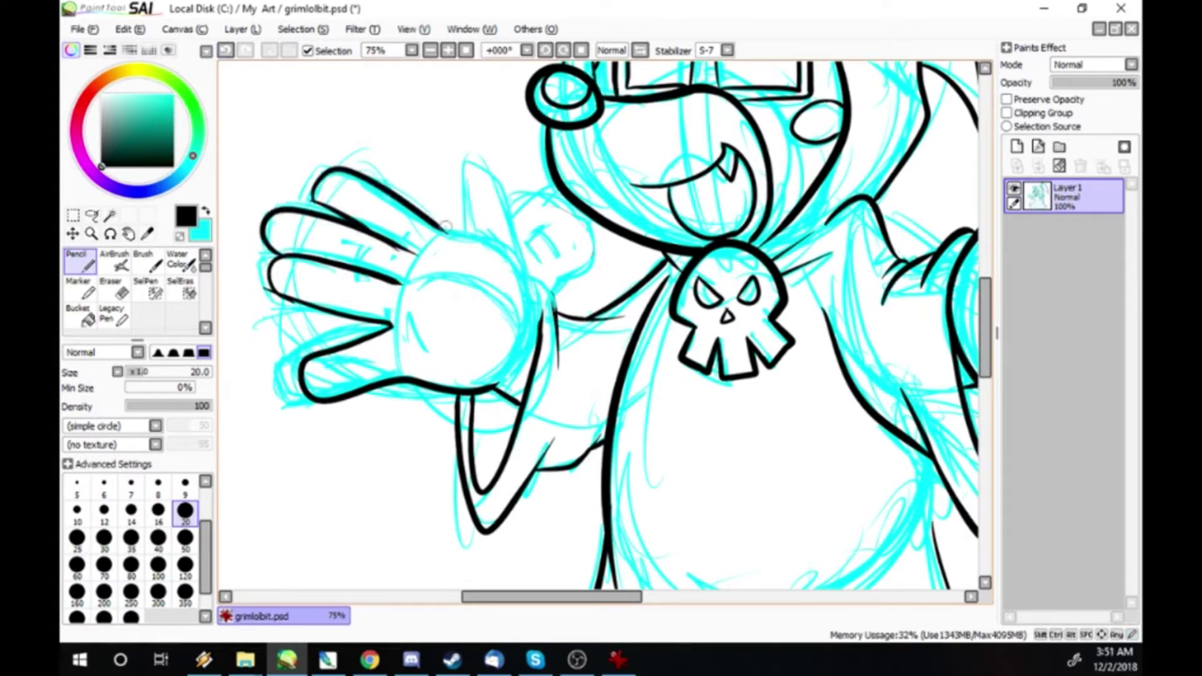
- Ink the open hand's thumb and outer palm edge, and redraw the tips of the two middle fingers further in
mouse_move(446, 227)
mouse_down()
mouse_move(481, 230)
mouse_move(504, 199)
mouse_move(529, 316)
mouse_move(493, 389)
mouse_up()
drag(288, 250, 269, 292)
mouse_move(295, 203)
mouse_down()
mouse_move(269, 253)
mouse_move(293, 254)
mouse_up()
drag(283, 241, 314, 256)
drag(291, 212, 272, 239)
mouse_move(446, 225)
mouse_down()
mouse_move(394, 323)
mouse_move(408, 376)
mouse_up()
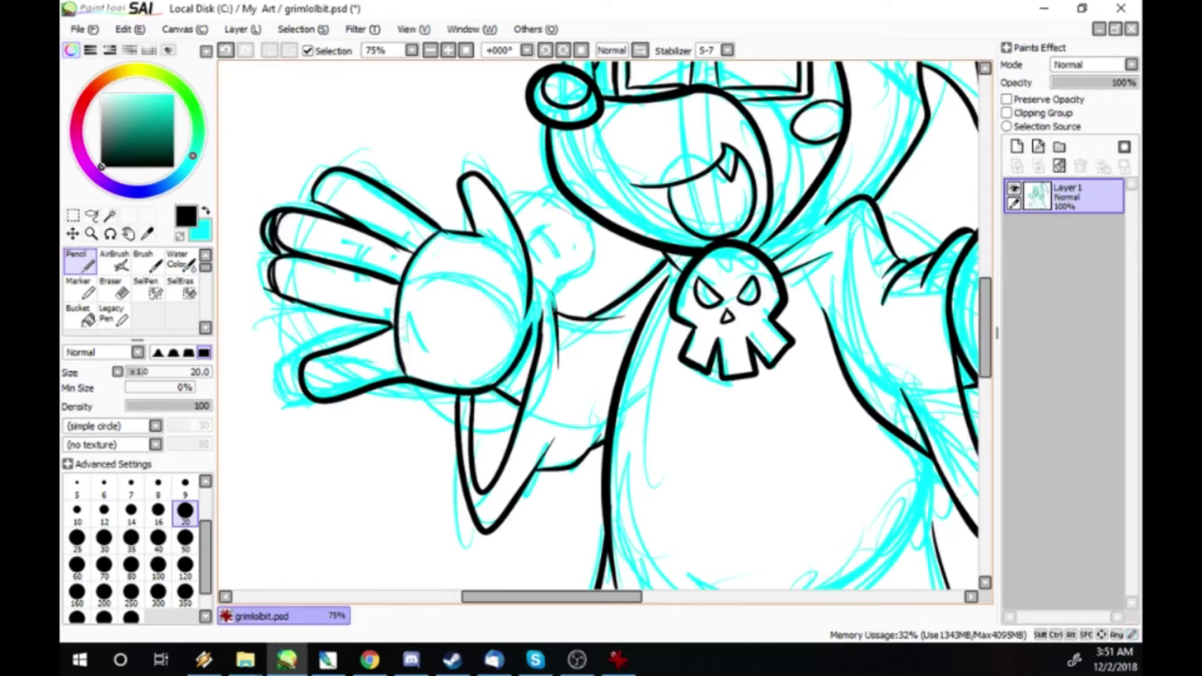
click(226, 50)
- Erase the surplus fingertip outlines of the two middle fingers with white and tidy the lines between the upper fingers
click(206, 211)
mouse_move(273, 251)
mouse_down()
mouse_move(270, 306)
mouse_move(292, 310)
mouse_up()
key(ctrl+z)
key(ctrl+z)
drag(265, 271, 296, 310)
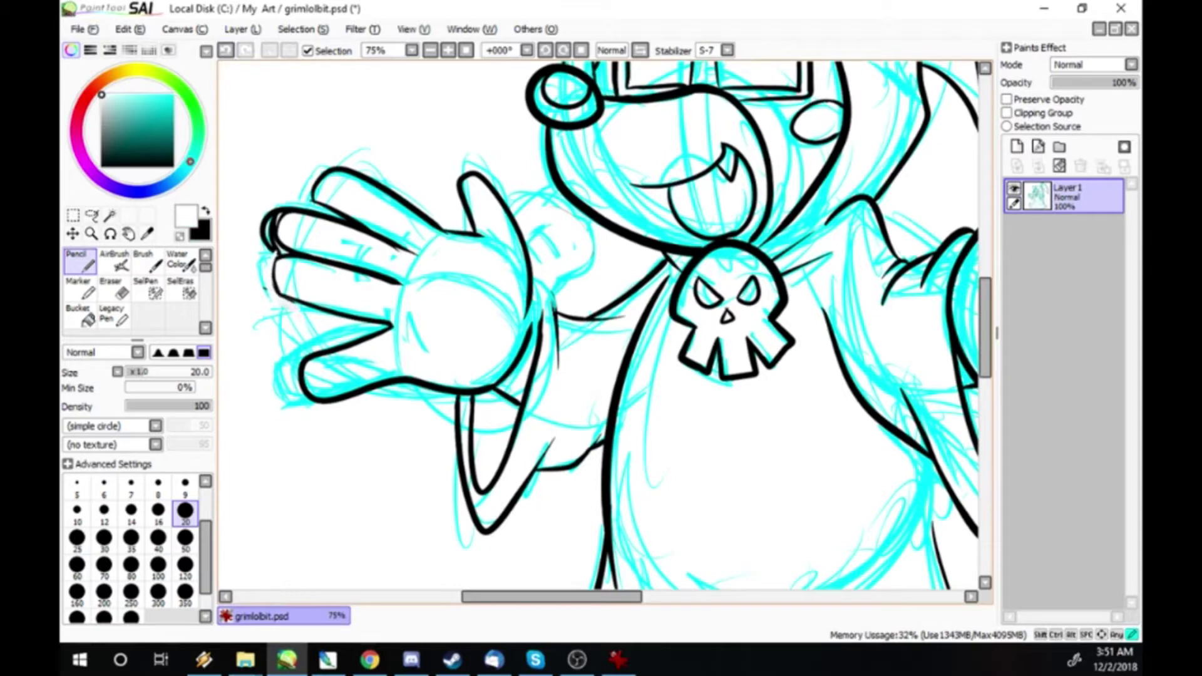
drag(278, 257, 271, 214)
mouse_move(276, 255)
mouse_down()
mouse_move(266, 212)
mouse_move(294, 304)
mouse_move(318, 297)
mouse_up()
key(x)
key(x)
drag(372, 239, 408, 252)
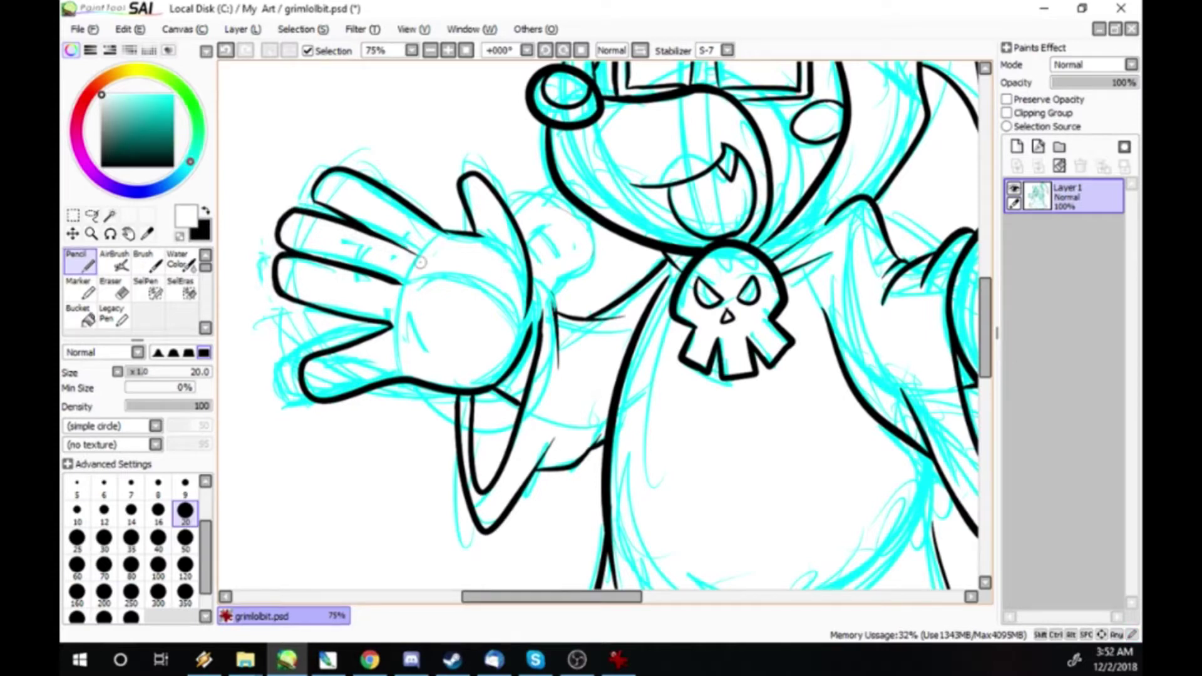
mouse_move(313, 202)
mouse_down()
mouse_move(375, 235)
mouse_move(445, 228)
mouse_move(399, 368)
mouse_up()
- Set the pencil to size 14 and ink the curved palm edge along the finger bases in black
key(x)
key(ctrl+z)
key(bracketleft)
key(bracketleft)
mouse_move(442, 231)
mouse_down()
mouse_move(394, 322)
mouse_move(404, 375)
mouse_up()
key(alt+Tab)
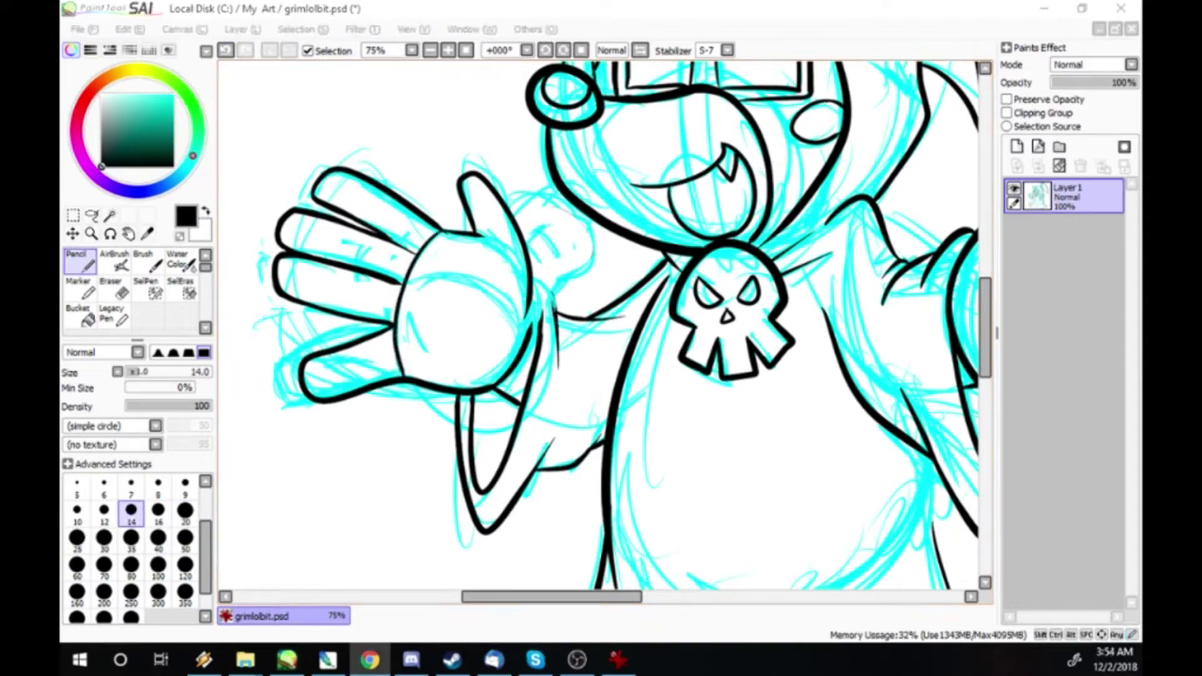
key(alt+Tab)
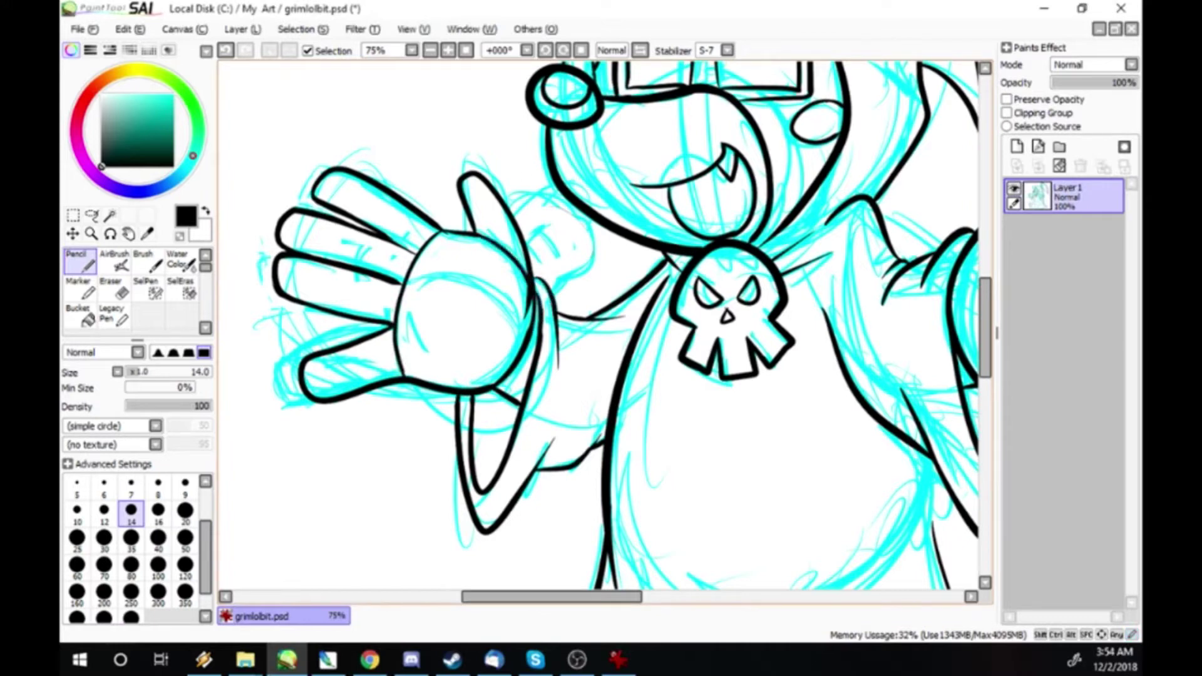
- Clean the line at the base of the thumb with white and ink the crease across the palm in black
key(x)
drag(522, 273, 528, 313)
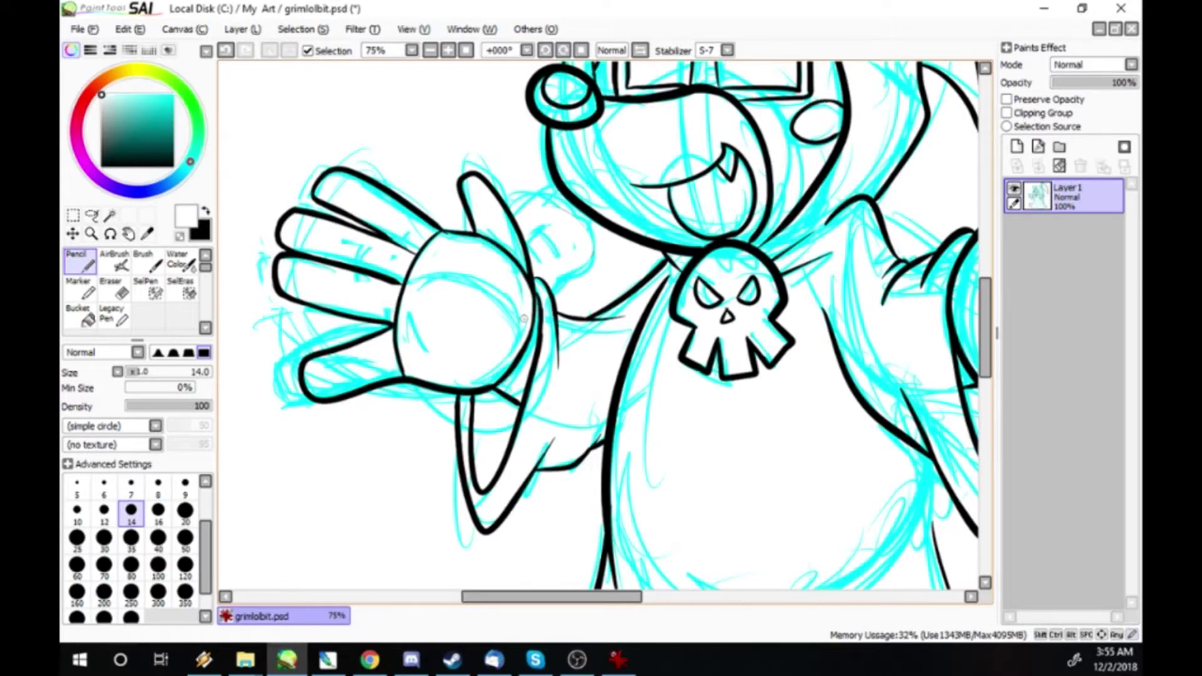
key(x)
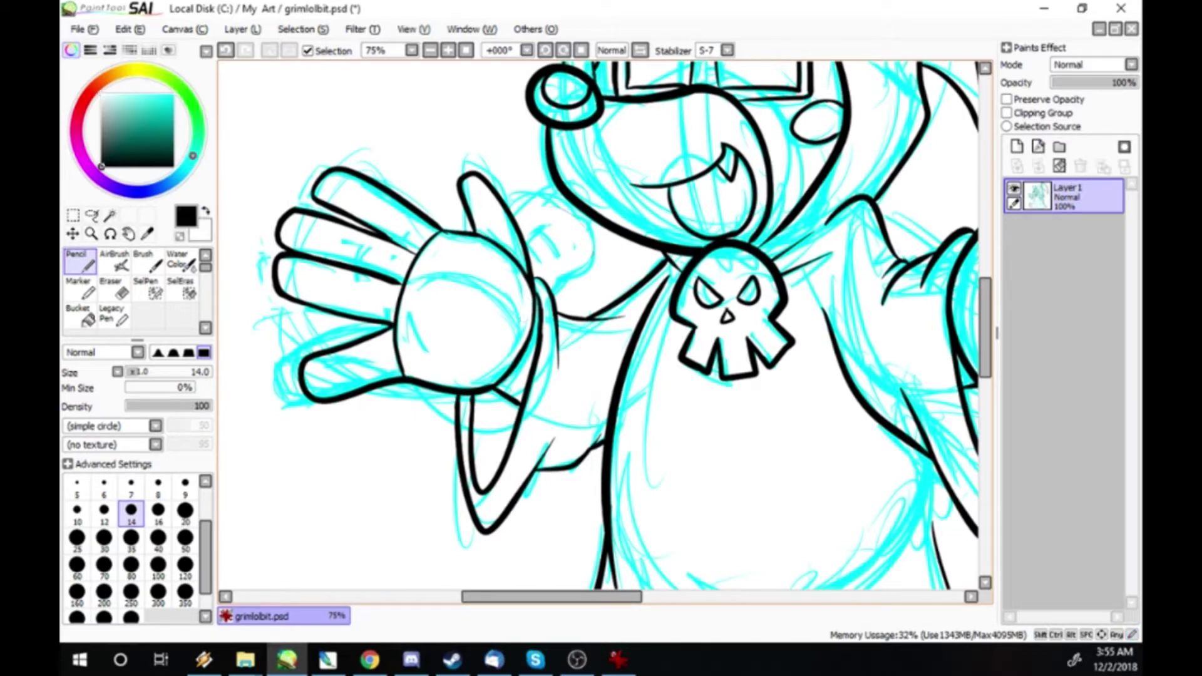
mouse_move(402, 281)
mouse_down()
mouse_move(517, 306)
mouse_move(531, 329)
mouse_up()
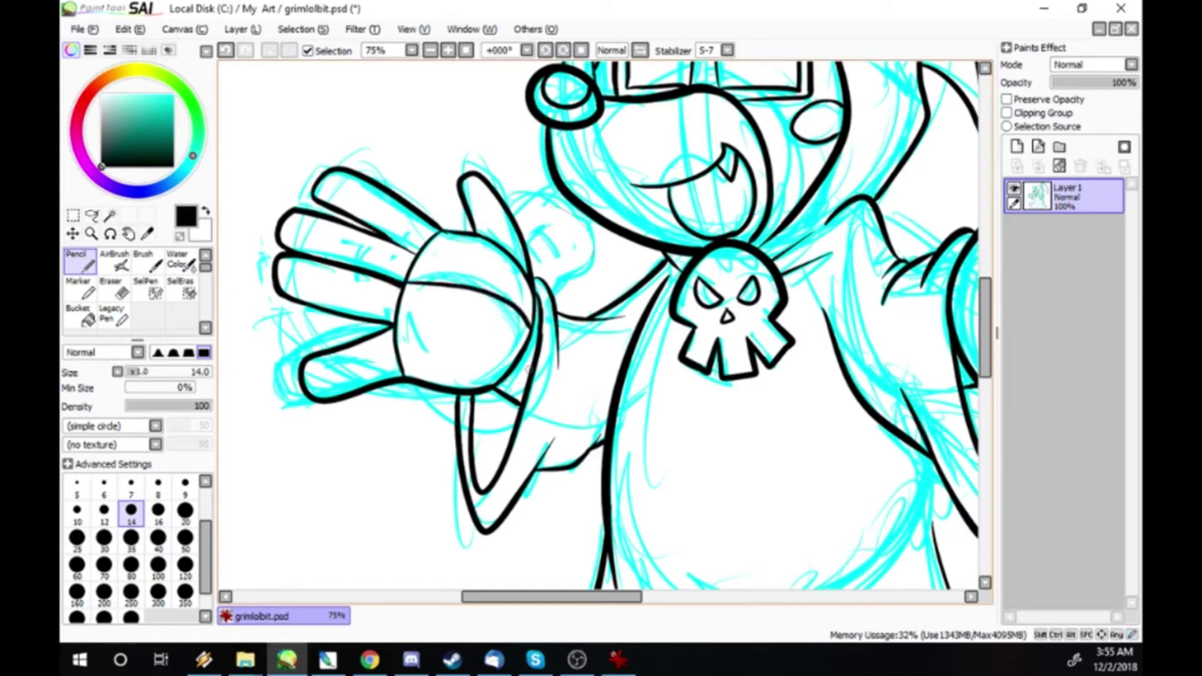
key(x)
key(x)
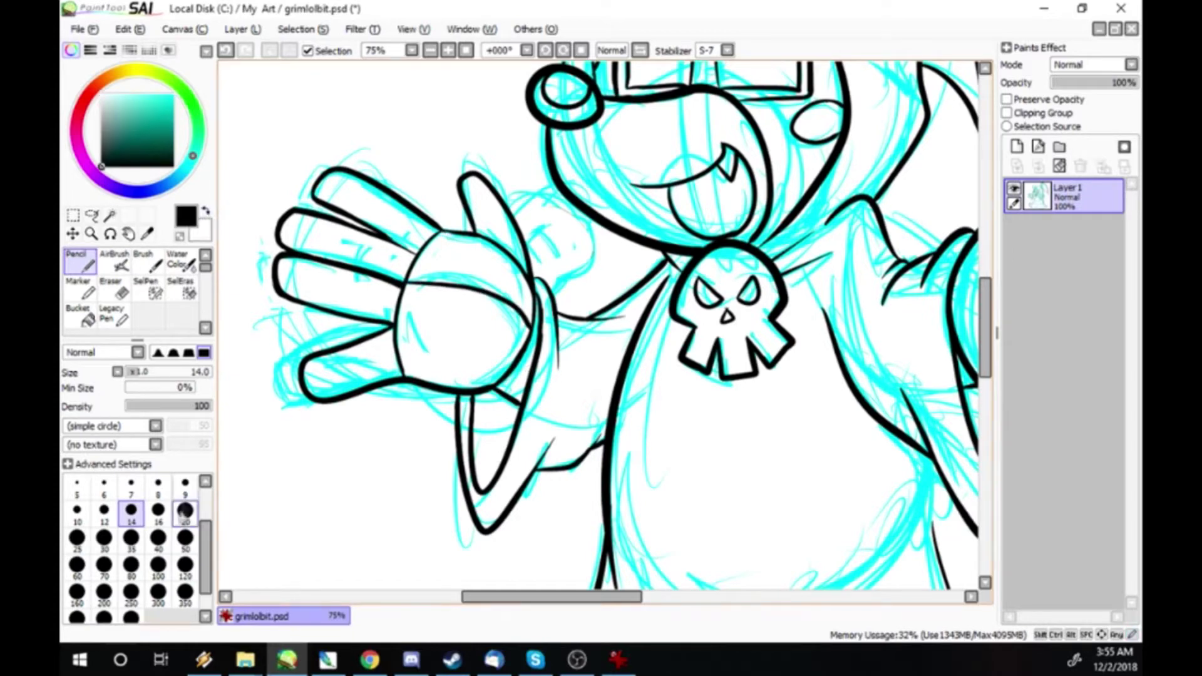
- Ink the curved joint lines across the open hand's four fingers in black
drag(352, 347, 336, 390)
drag(375, 271, 366, 318)
key(ctrl+z)
drag(327, 262, 313, 307)
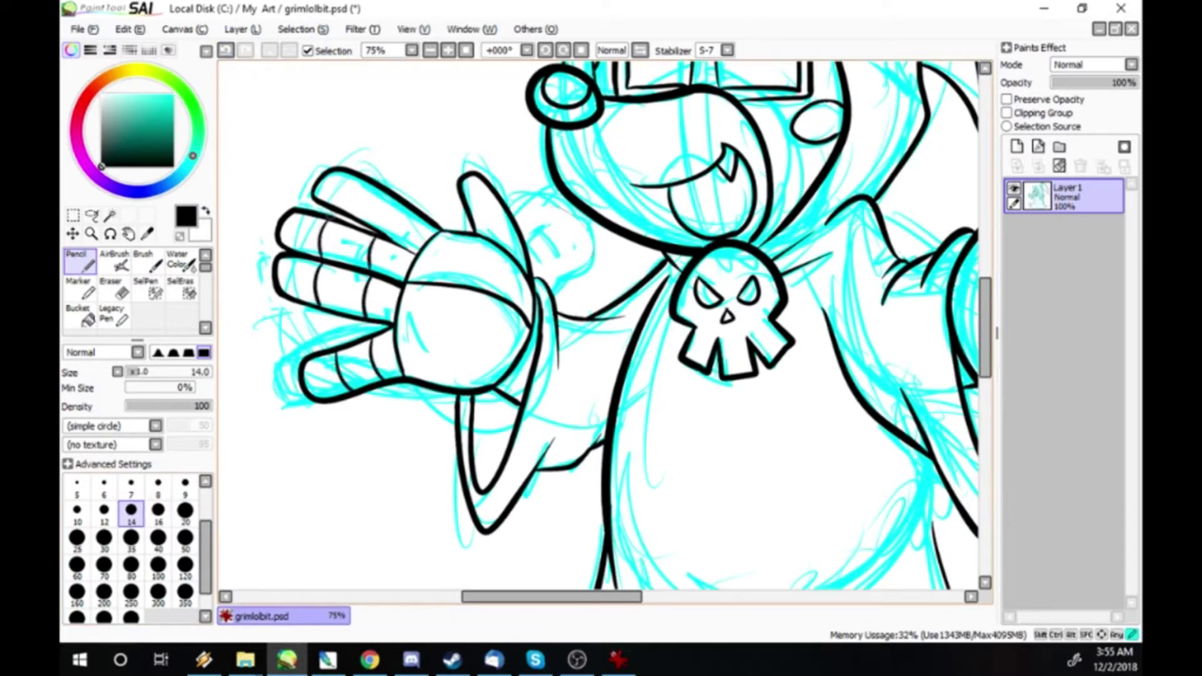
drag(395, 210, 385, 235)
drag(354, 183, 346, 211)
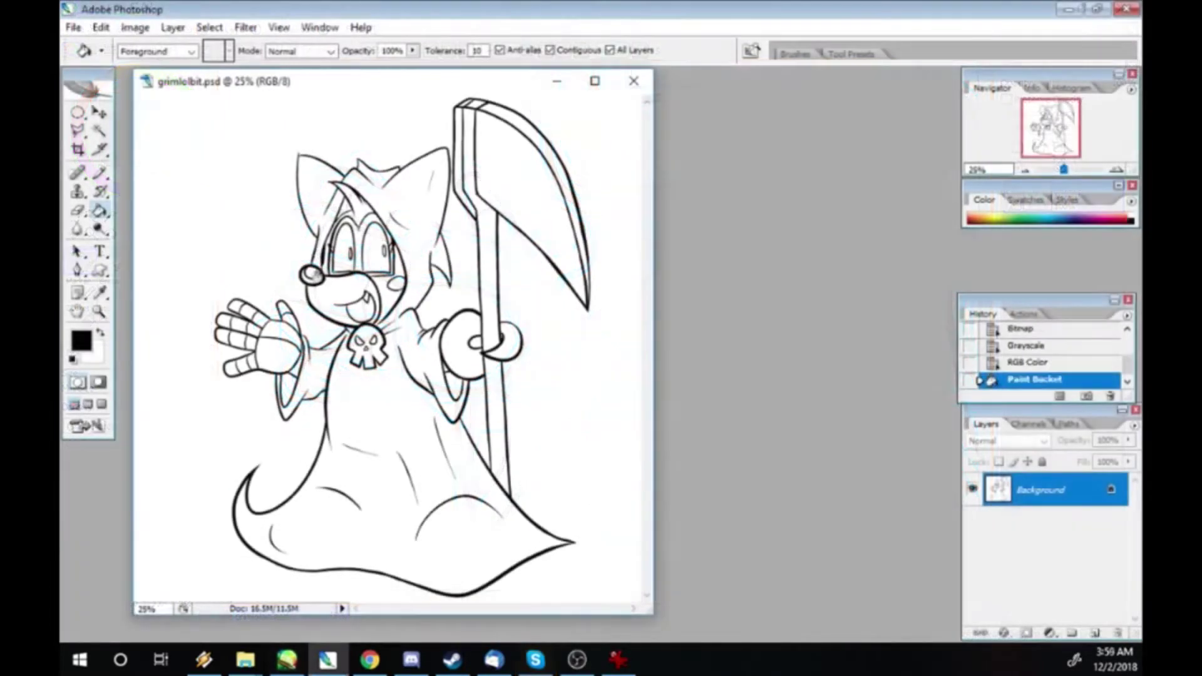
- In Photoshop, fill the nose, both eyes, the mouth, the sleeve openings and the skull pendant's eyes with black
click(312, 275)
click(341, 249)
click(377, 248)
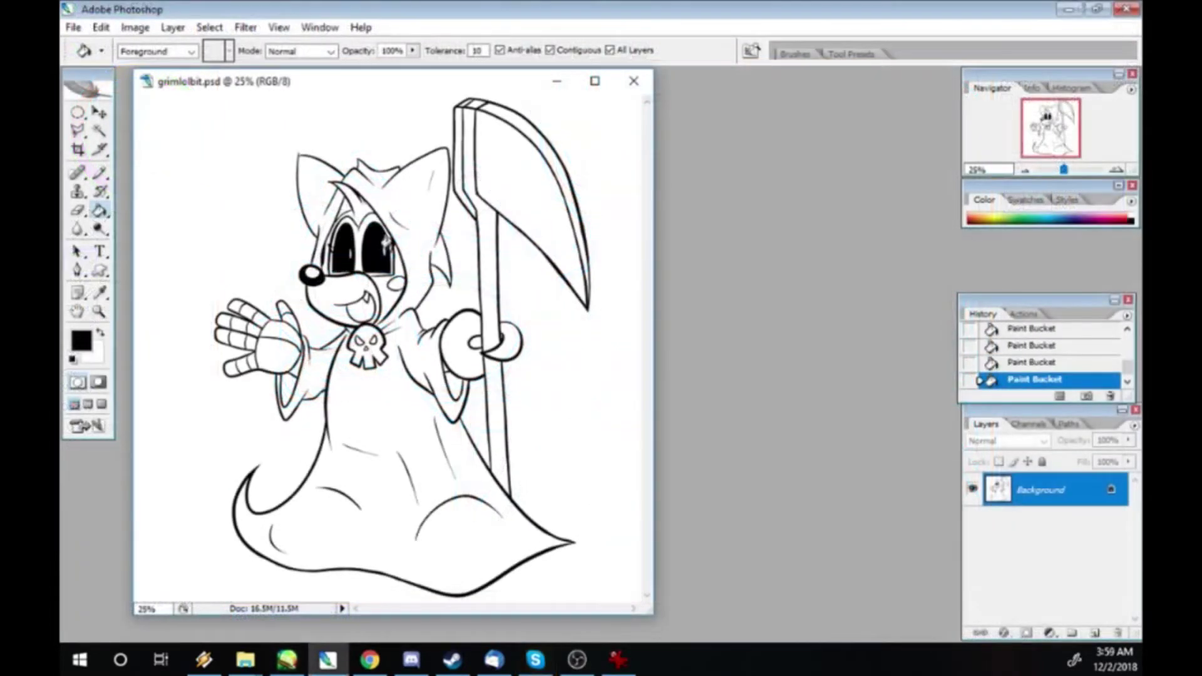
click(360, 310)
click(454, 368)
click(289, 395)
click(359, 343)
click(375, 342)
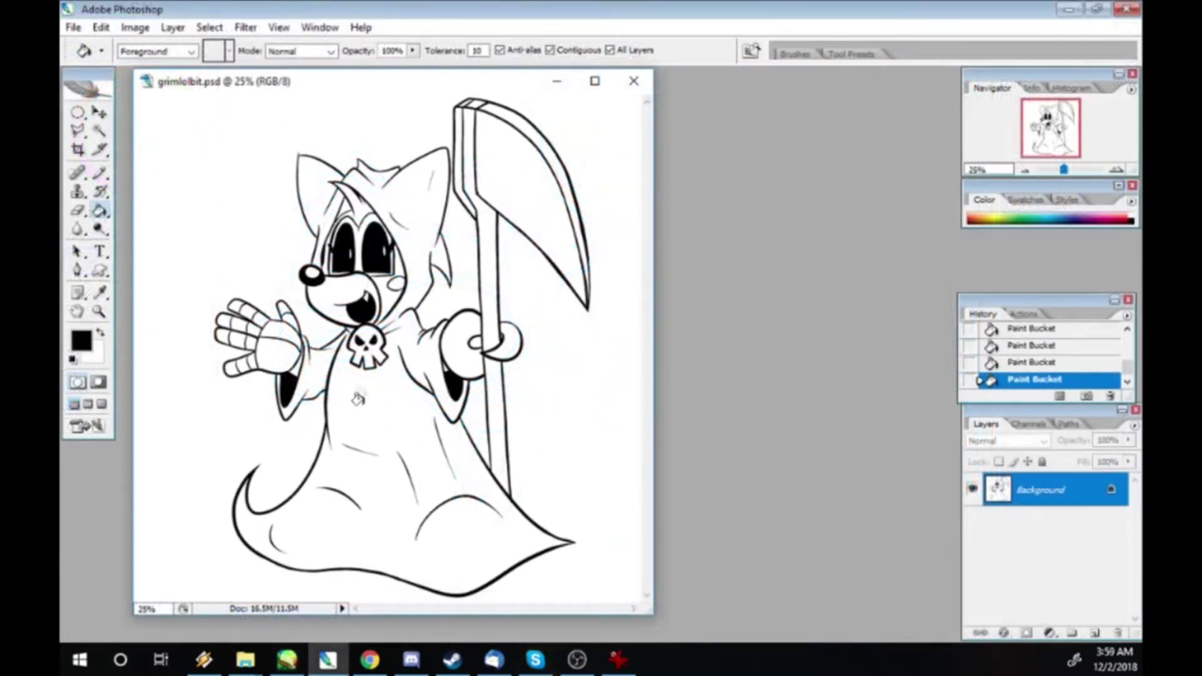
- Touch up the linework around the hair tuft with the Pencil tool in white
key(z)
click(343, 189)
click(343, 189)
click(343, 190)
click(338, 163)
key(b)
key(x)
click(237, 332)
drag(352, 442, 373, 440)
mouse_move(348, 444)
mouse_down()
mouse_move(369, 446)
mouse_move(373, 462)
mouse_up()
key(ctrl+minus)
key(ctrl+minus)
key(ctrl+minus)
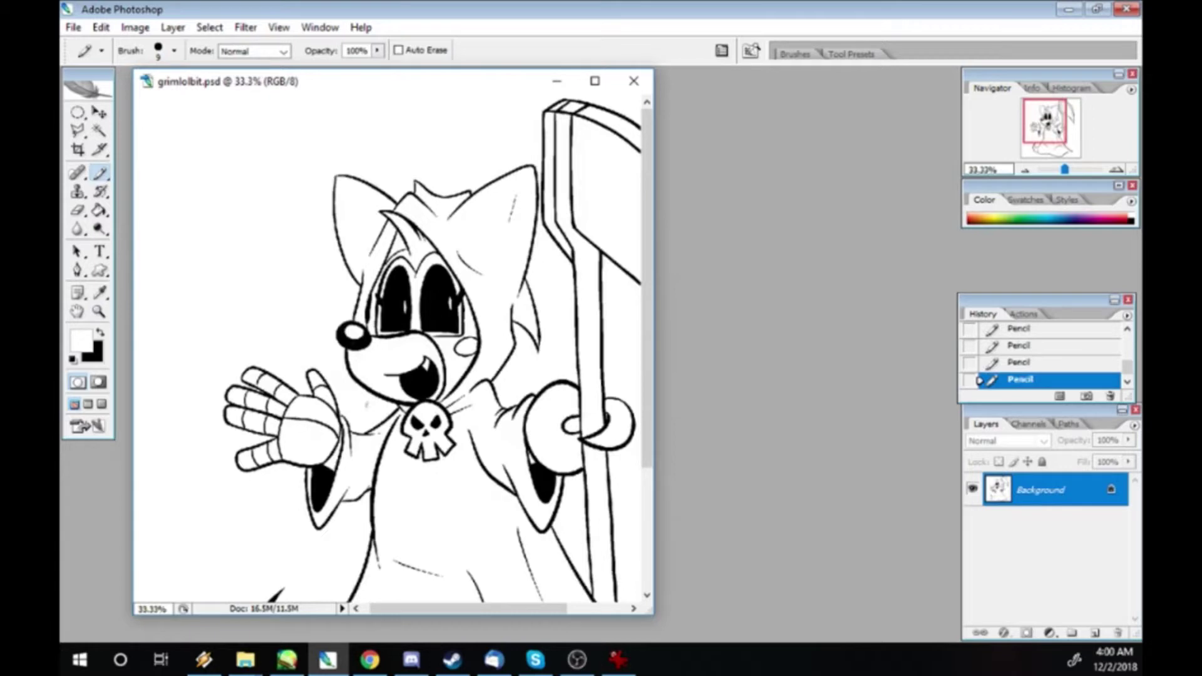
key(ctrl+minus)
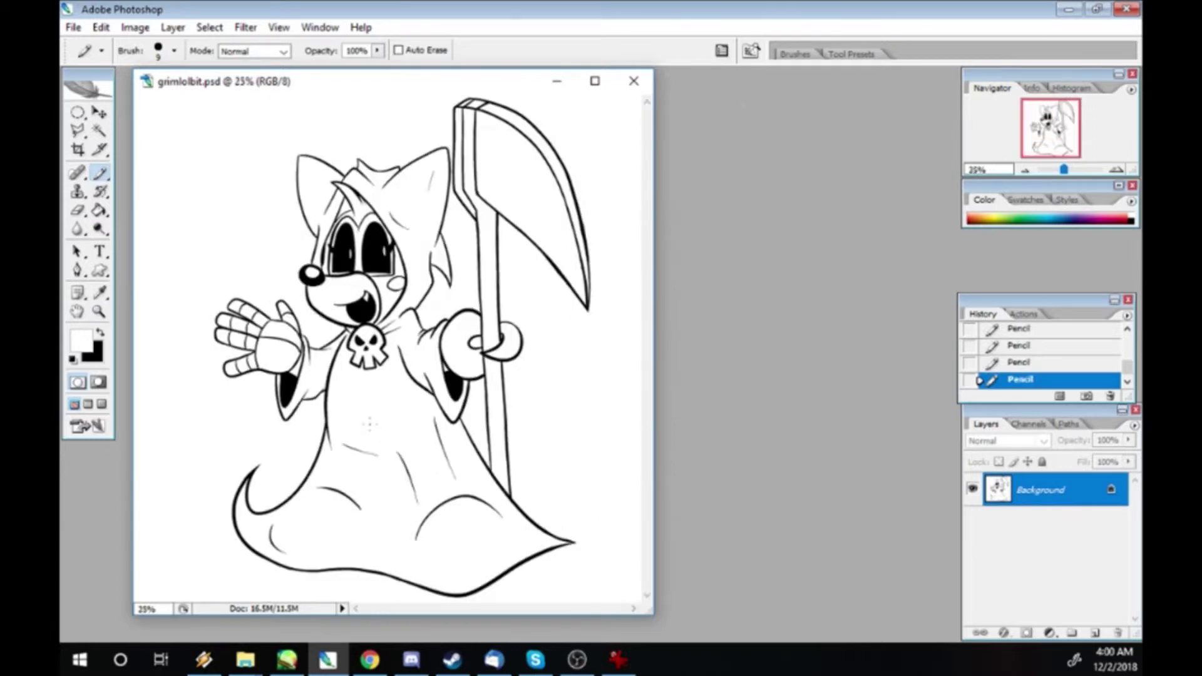
- Open the reference image scarylolbit.jpg and place its window beside the grimlolbit.psd drawing
key(ctrl+o)
text(scar)
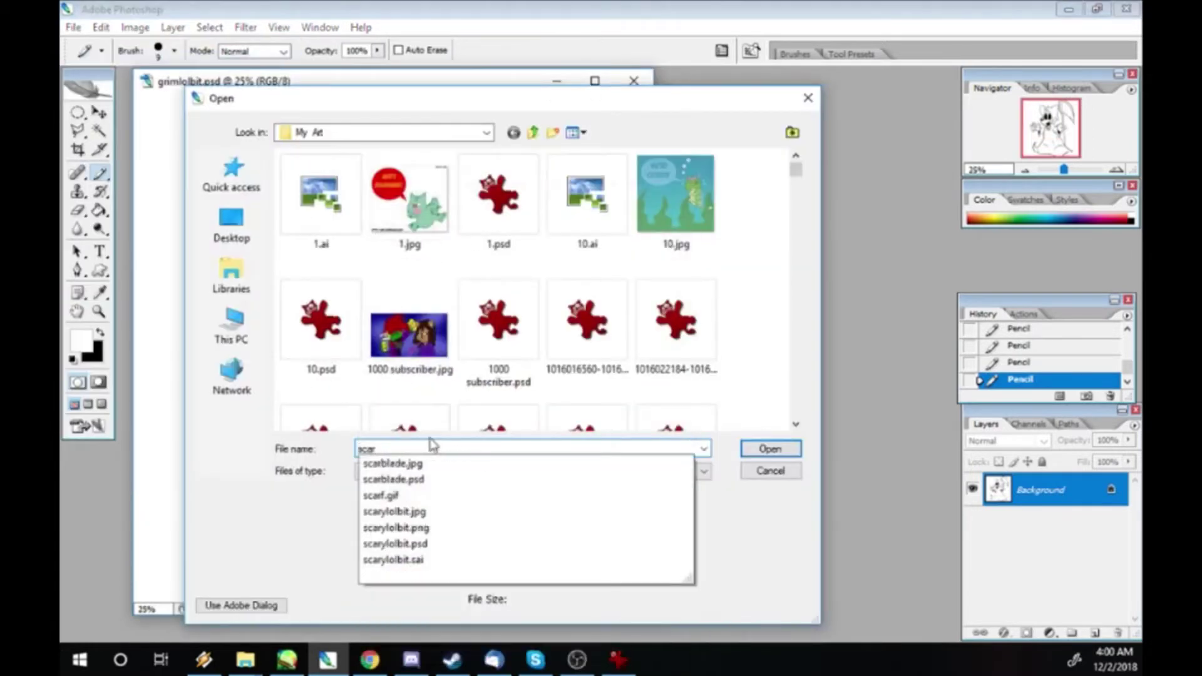
click(394, 512)
key(Return)
drag(287, 94, 795, 116)
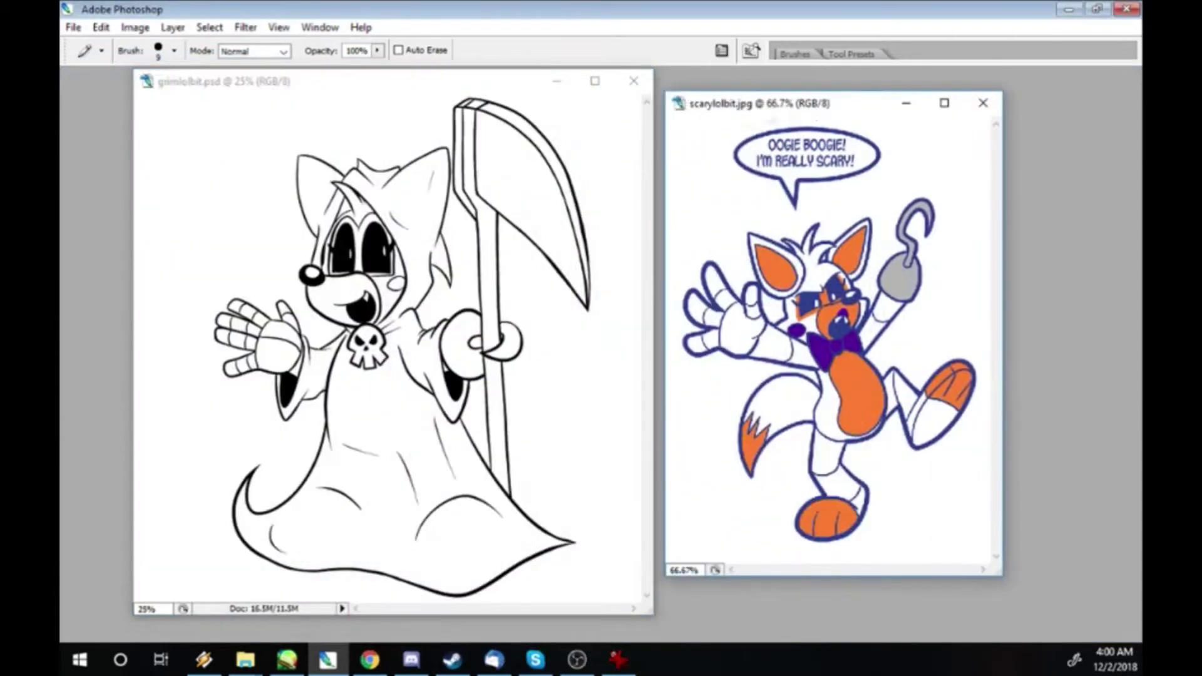
key(Tab)
- Sample the orange from the reference character and fill the forehead patch beside the hair tuft with it
click(303, 90)
alt+click(868, 300)
key(g)
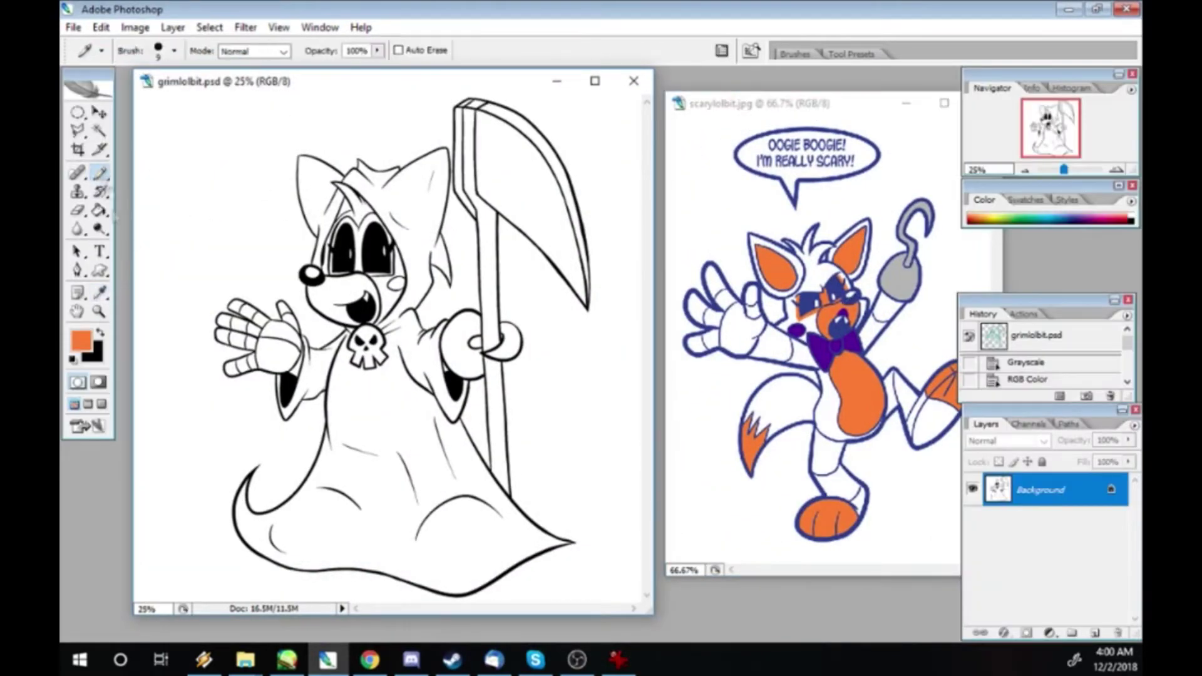
click(342, 206)
click(369, 212)
key(ctrl+z)
- Close and clean up the brow linework between and above the eyes with the Pencil in black and white
key(z)
click(359, 193)
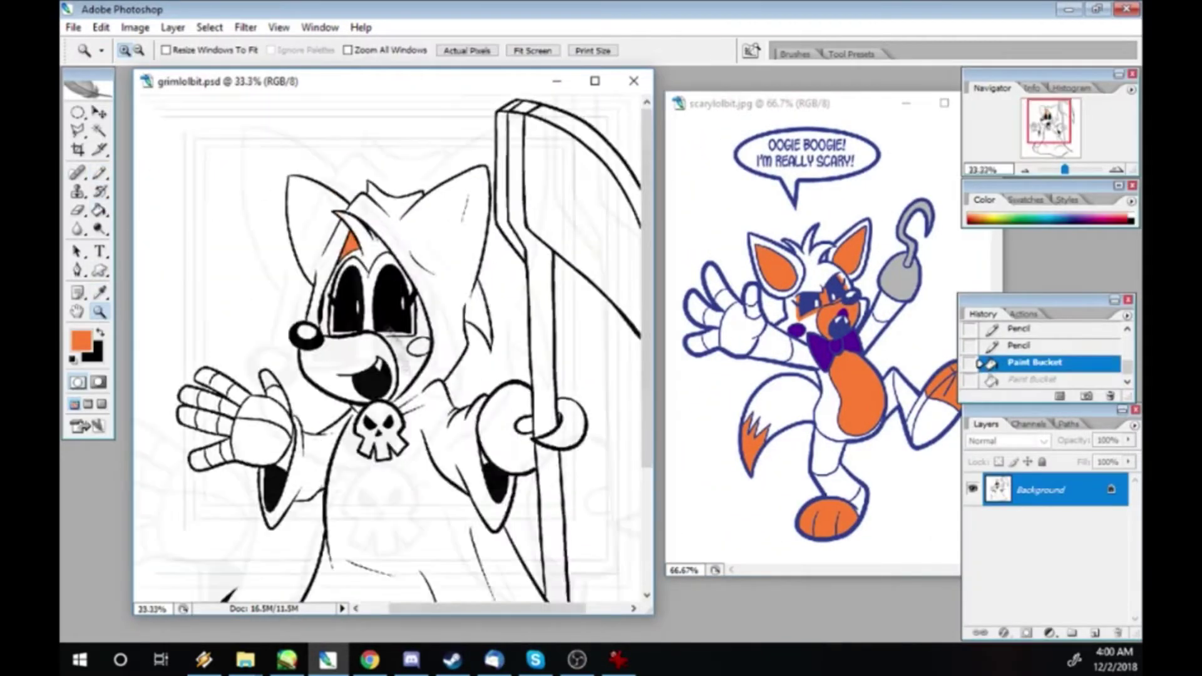
click(358, 192)
click(359, 192)
click(359, 192)
key(b)
key(x)
click(366, 303)
click(360, 332)
click(364, 316)
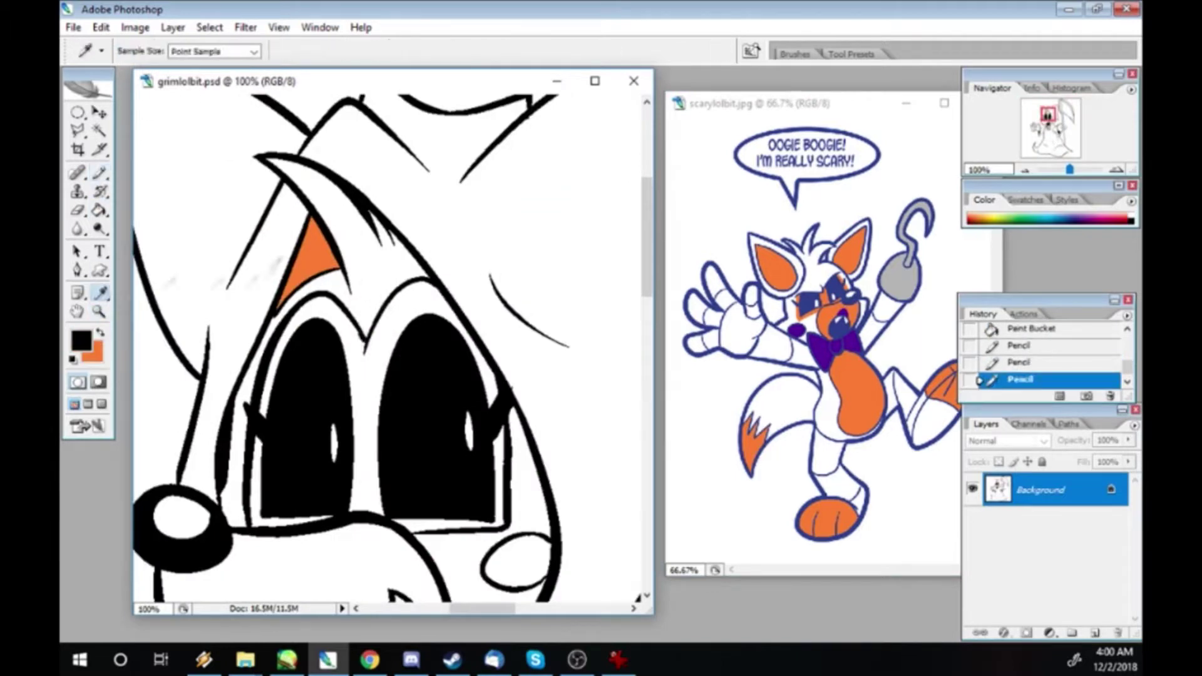
alt+click(376, 301)
click(362, 342)
alt+click(268, 320)
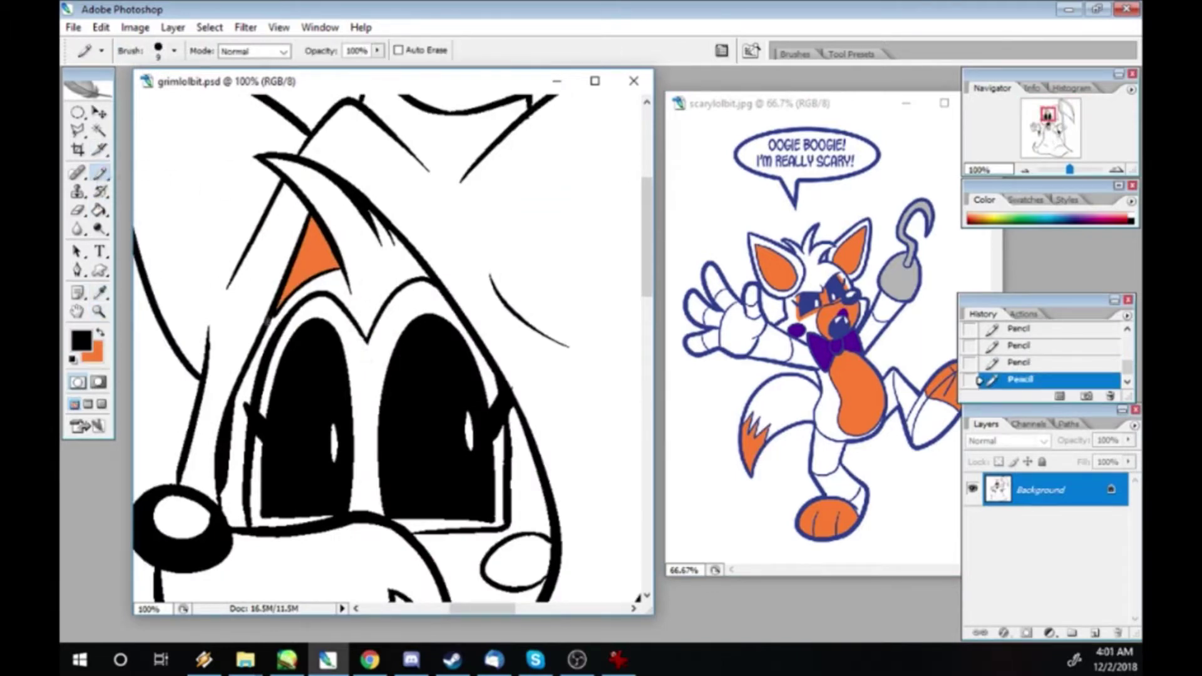
- Fill the mask area around both eyes with the sampled orange using the Paint Bucket
key(x)
key(g)
click(366, 439)
click(499, 463)
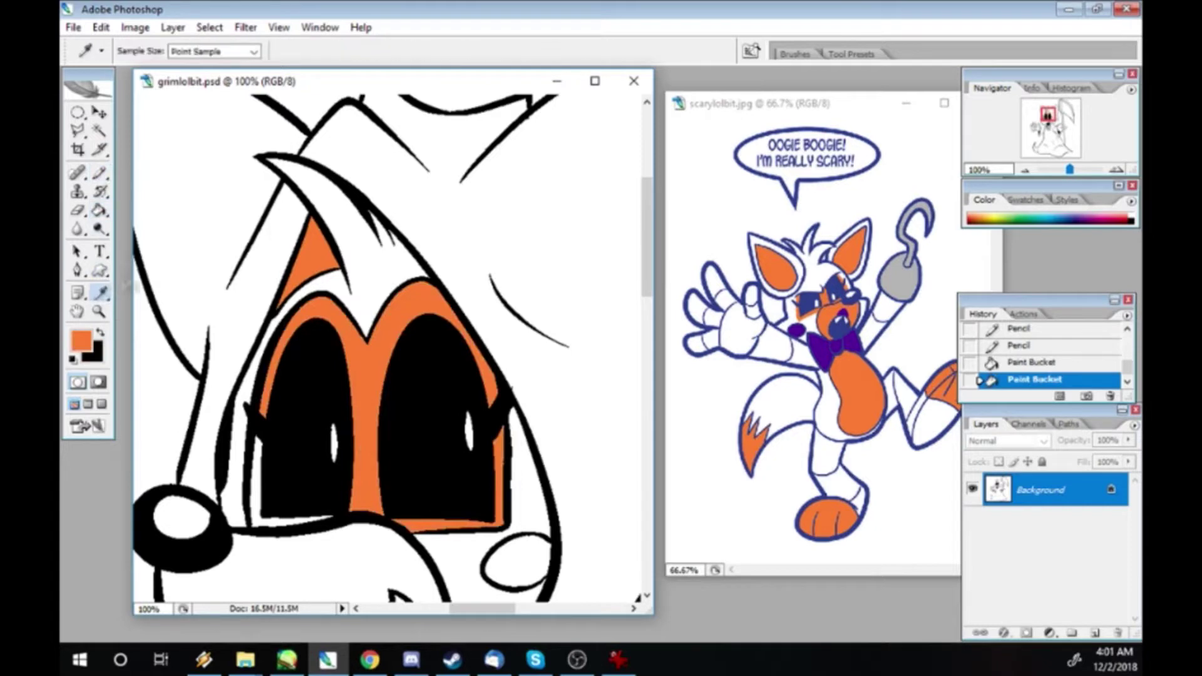
- Sample white and touch up the outline beside the right-hand eye's lashes with the Pencil
alt+click(511, 385)
key(b)
click(513, 385)
click(518, 388)
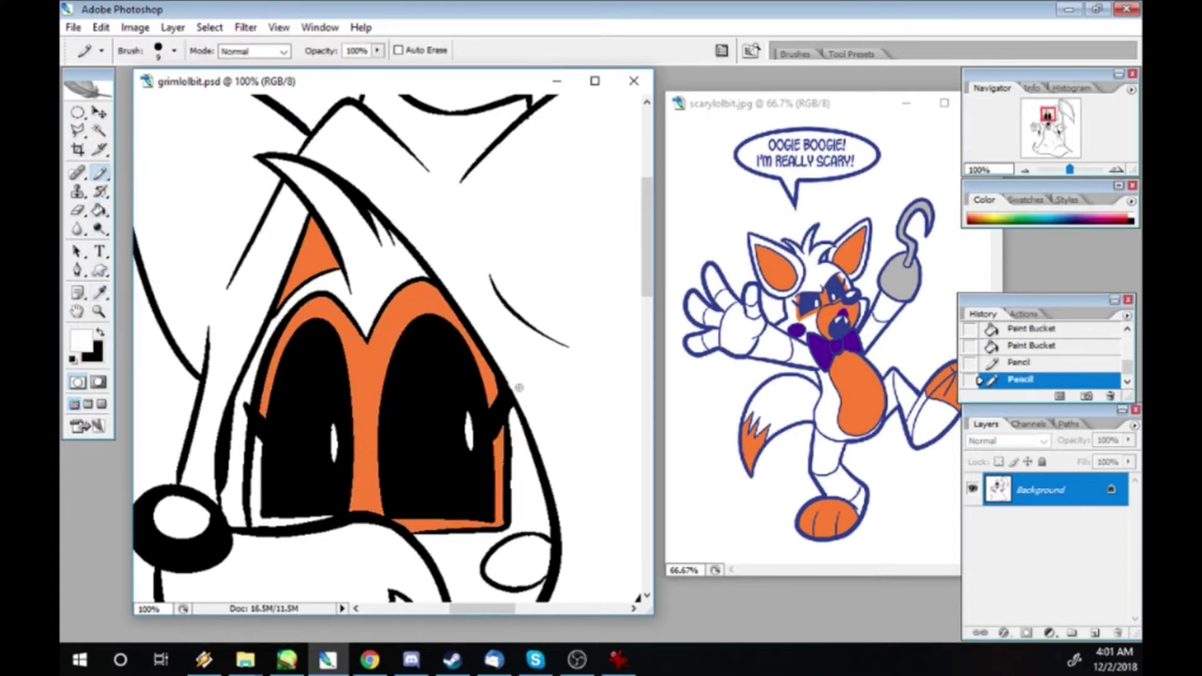
key(ctrl+minus)
key(ctrl+minus)
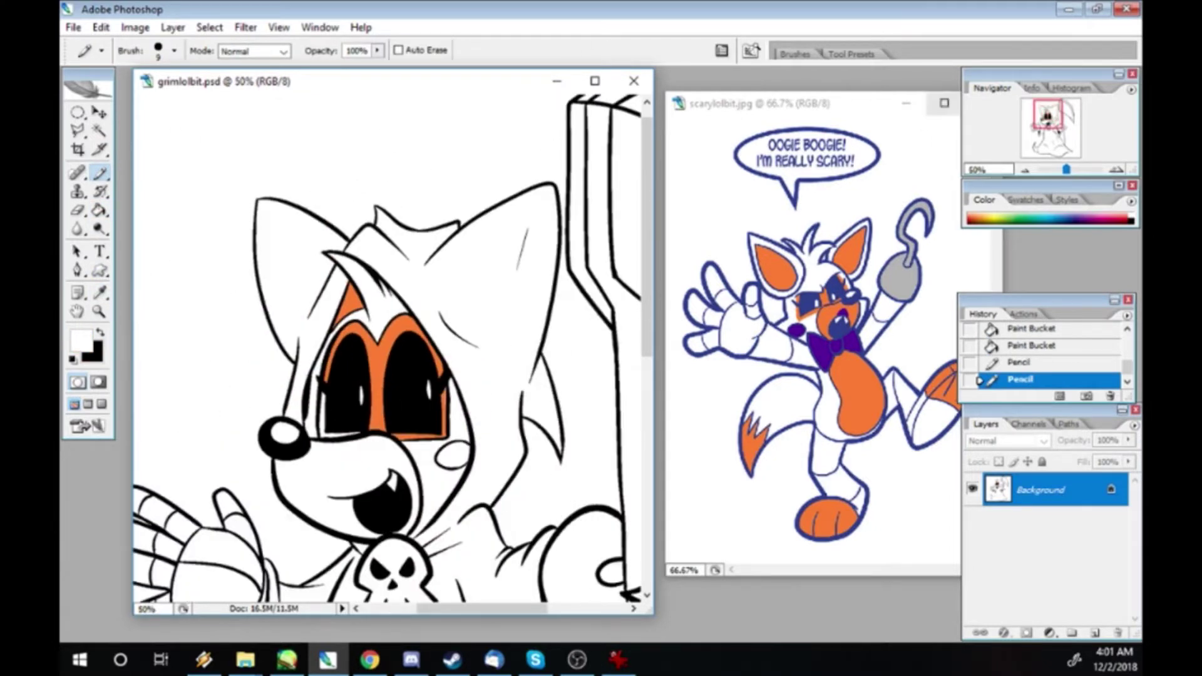
- Sample the orange from the eye mask and fill the upper muzzle and lower jaw with it
key(alt+Tab)
key(alt+Tab)
key(i)
click(376, 338)
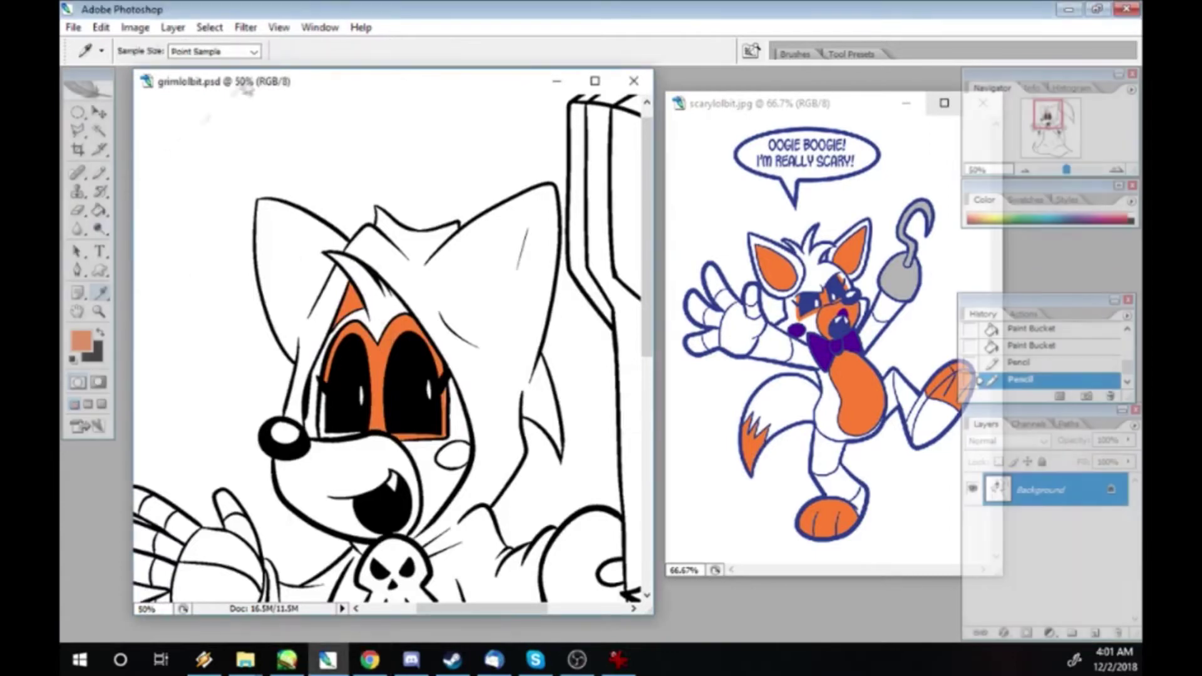
key(g)
click(321, 419)
scroll(626, 231, down, 5)
click(351, 188)
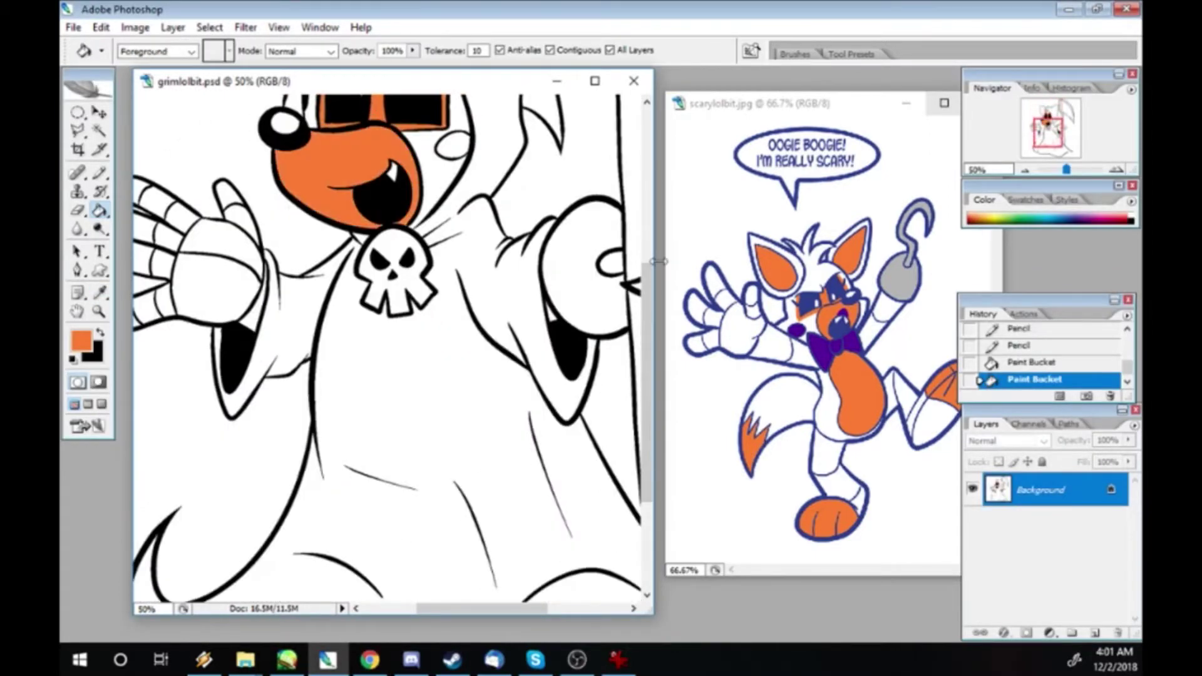
drag(477, 643, 408, 647)
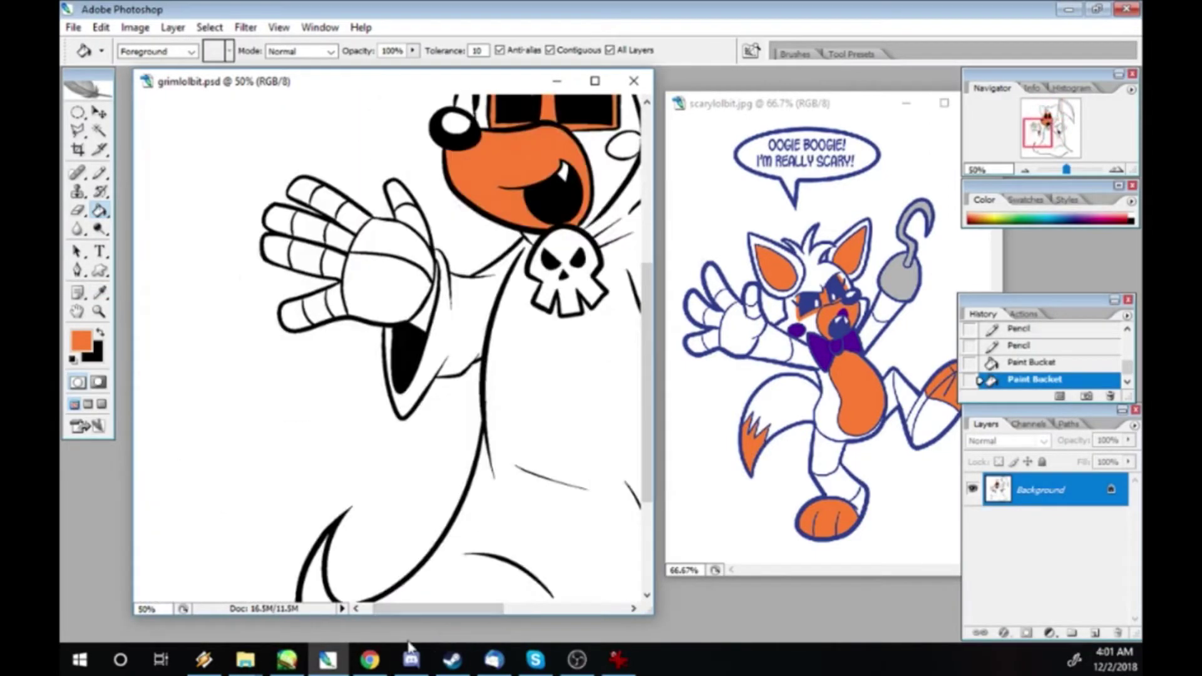
- Sample the purple from the reference character's bow tie and fill the robe, hood and cheek spot with it
key(ctrl+minus)
key(ctrl+minus)
key(i)
click(833, 346)
key(g)
click(391, 421)
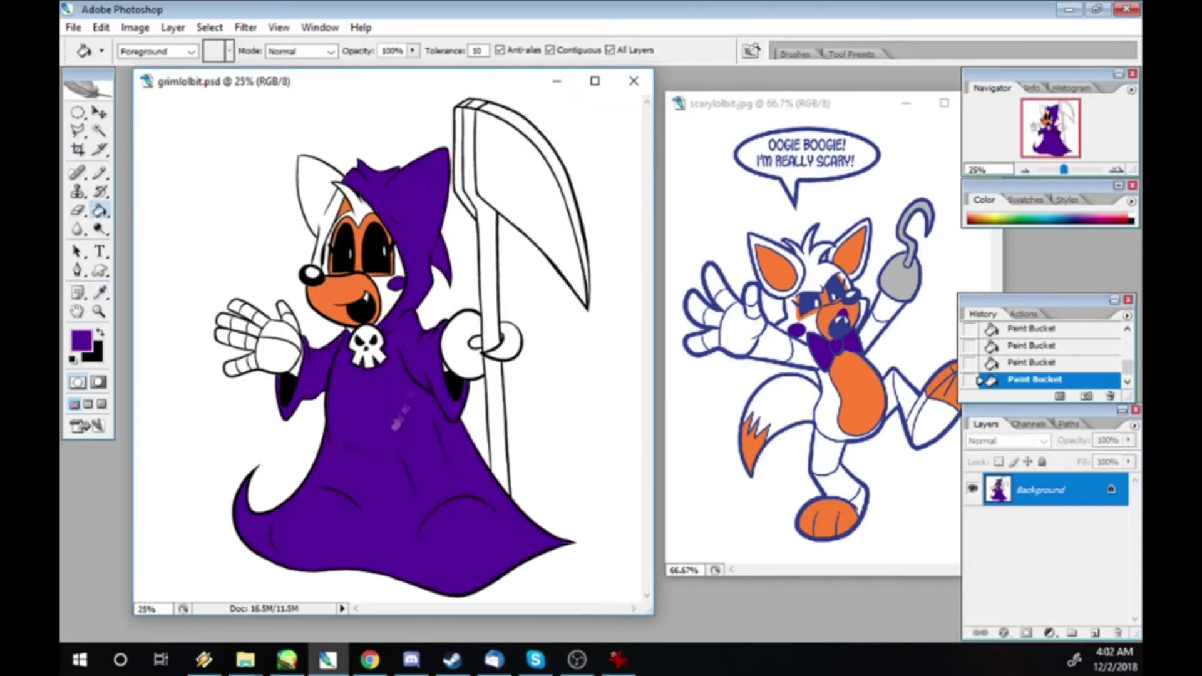
- Sample the grey from the reference character's hook and fill the hook hand holding the scythe with it
key(i)
click(887, 294)
key(g)
click(460, 345)
click(508, 341)
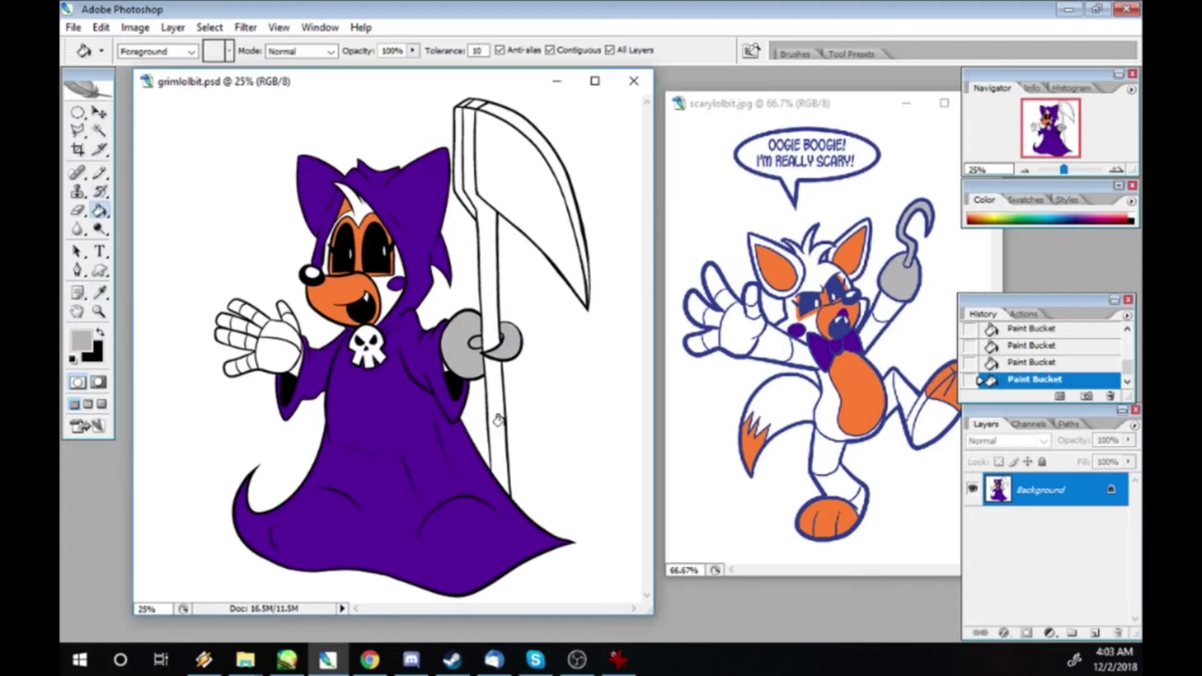
- Fill the scythe's shaft and bracket with darker greys and its blade with a light grey
click(499, 423)
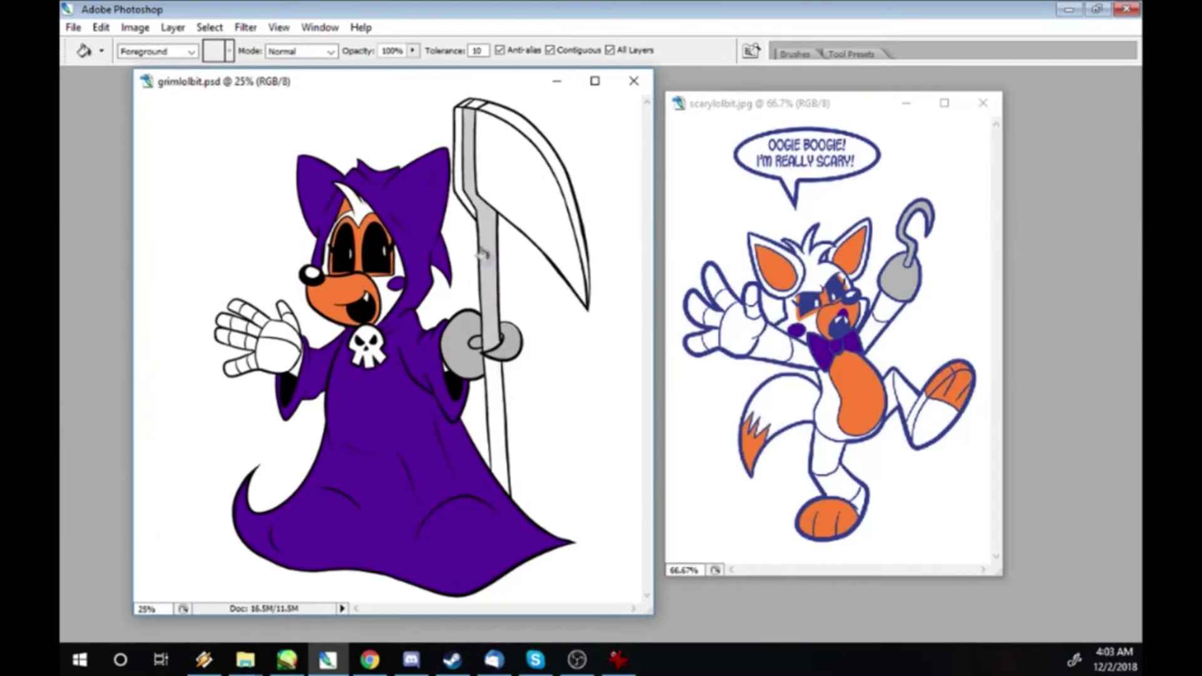
click(467, 199)
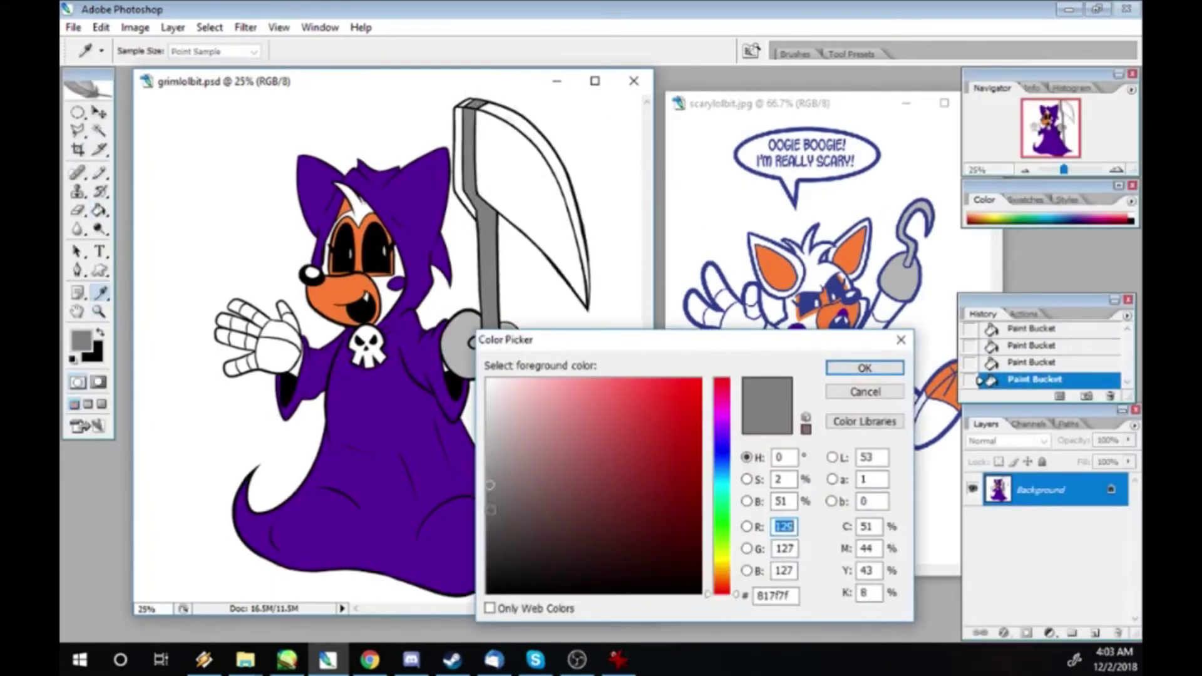
key(i)
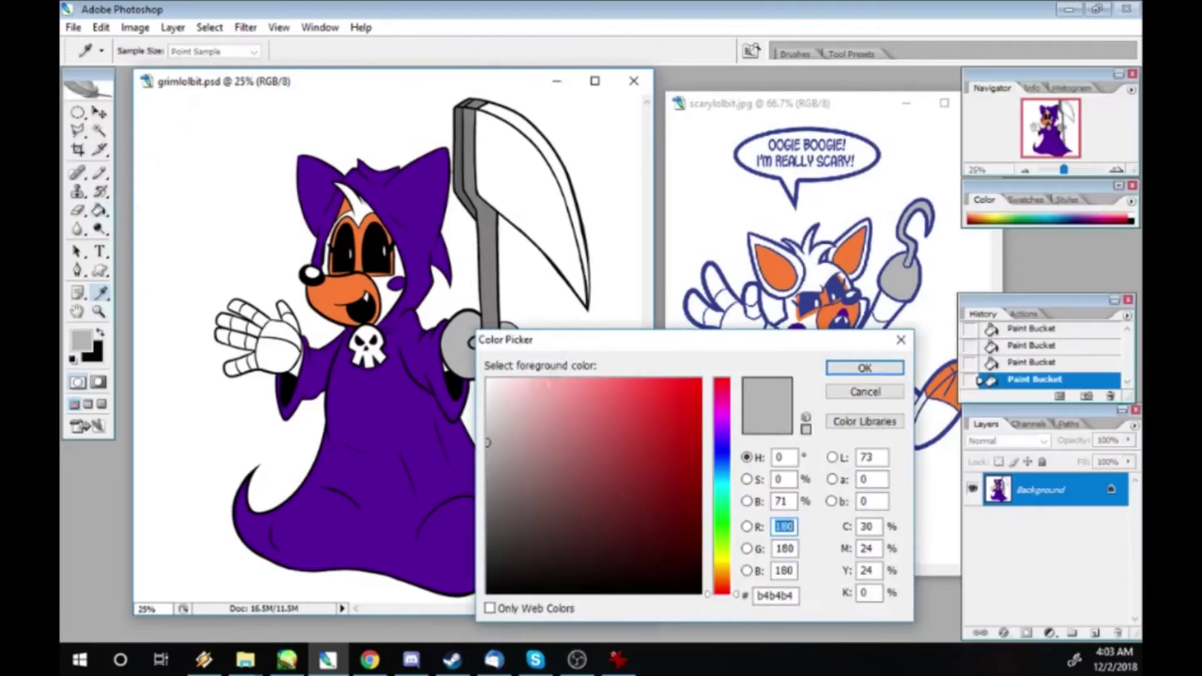
click(489, 406)
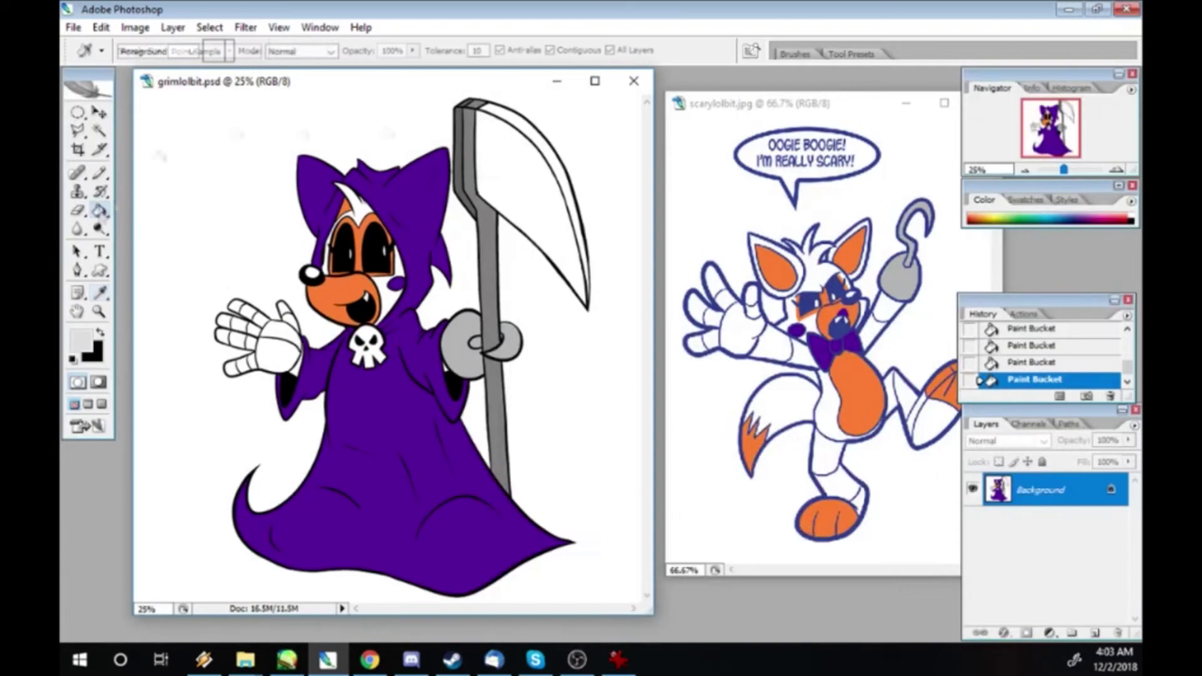
click(568, 246)
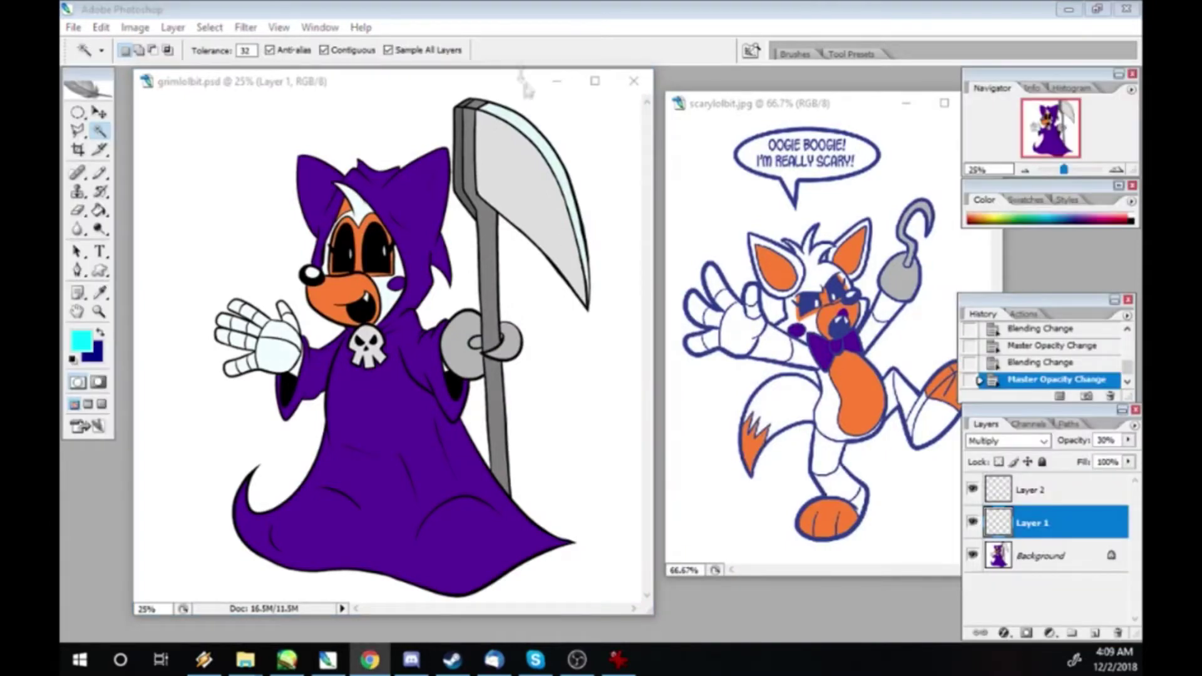
- Make a Magic Wand selection from the linework and ready the Pencil for shading the scythe
click(467, 104)
key(z)
click(564, 156)
click(564, 156)
click(100, 172)
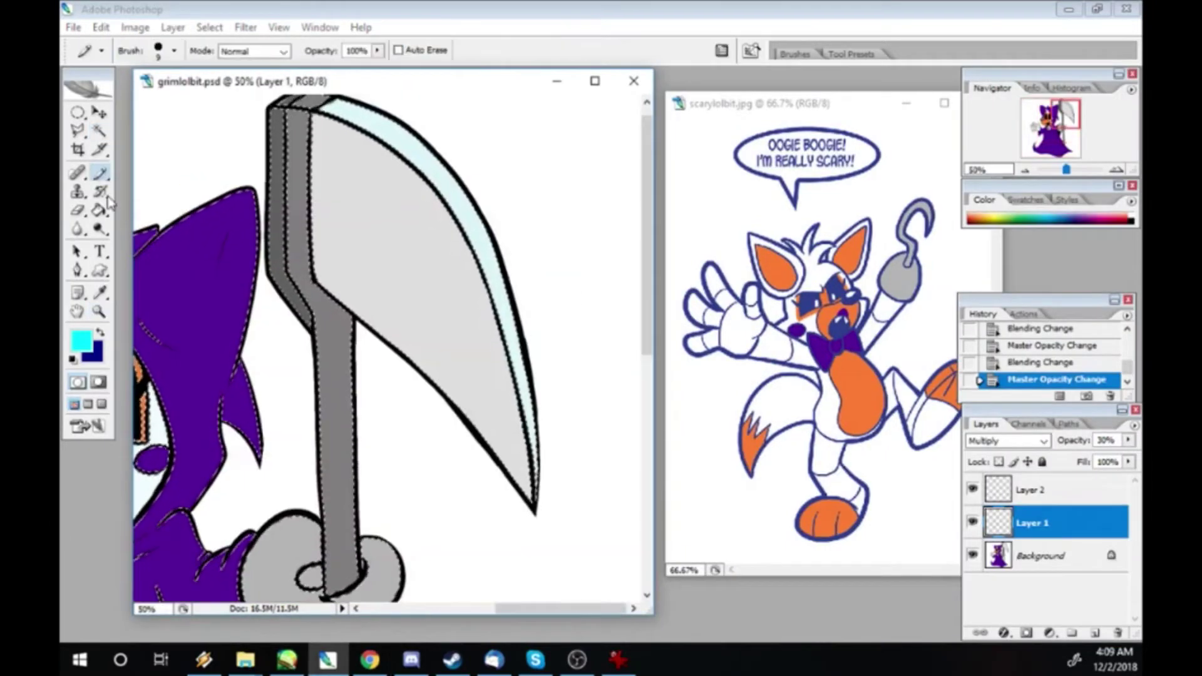
- Make Layer 2 the active layer and set the foreground colour to bright cyan
click(144, 206)
key(ctrl+z)
click(100, 291)
click(82, 341)
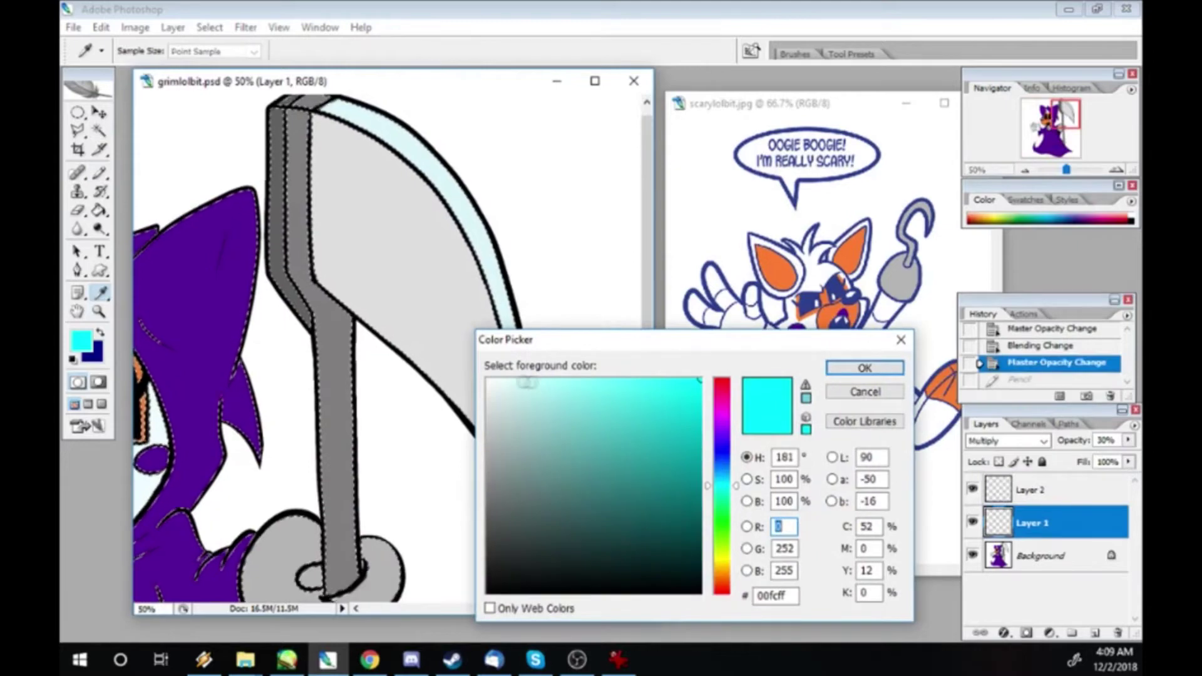
key(Return)
key(b)
key(alt+])
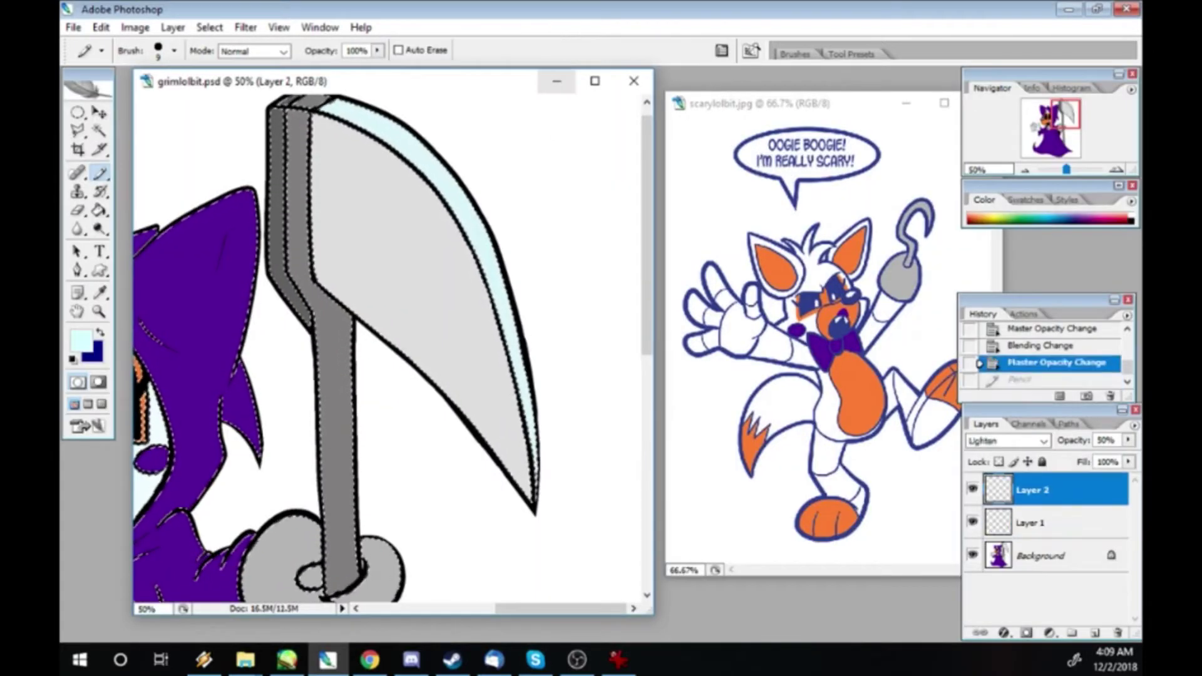
key(alt+[)
key(alt+])
click(81, 342)
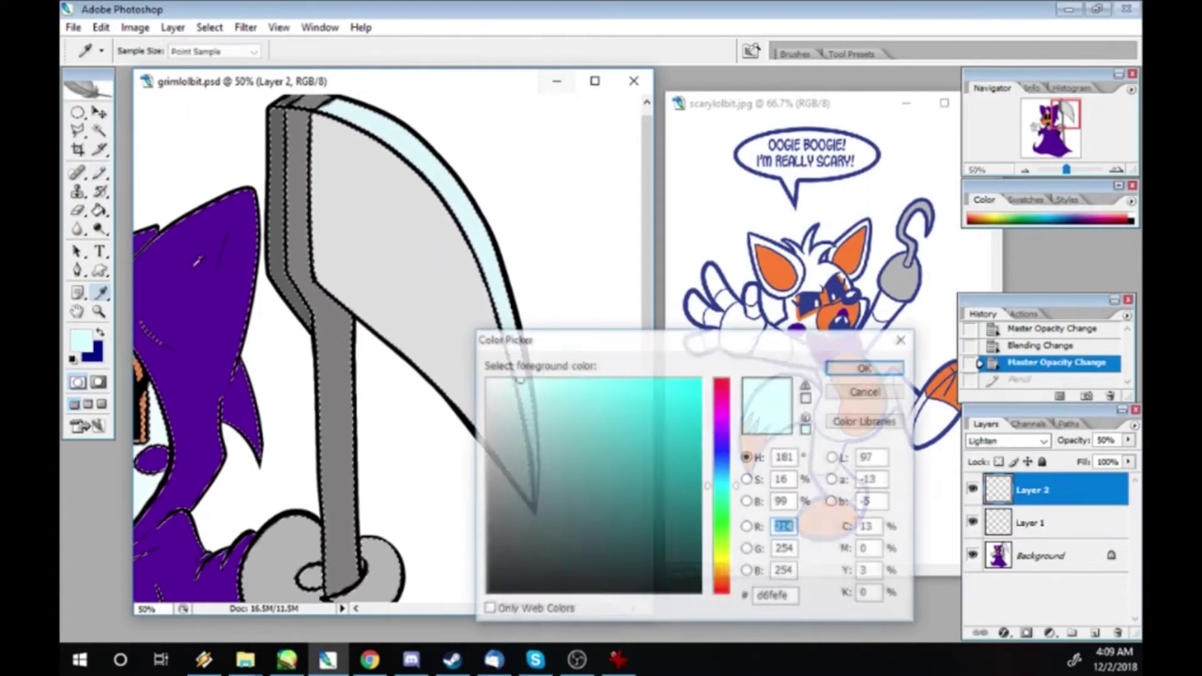
click(703, 385)
key(Return)
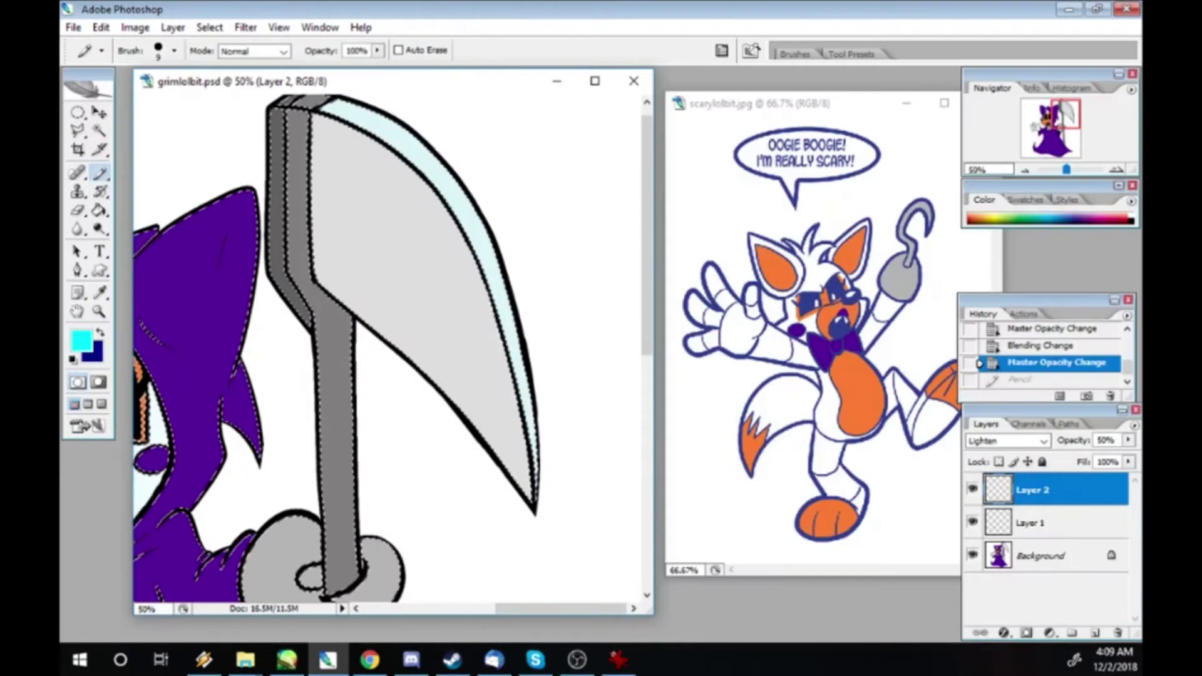
- Outline curved shine areas across the blade's middle and tip in cyan and fill them
drag(411, 169, 375, 326)
key(g)
click(491, 499)
key(b)
drag(504, 376, 488, 432)
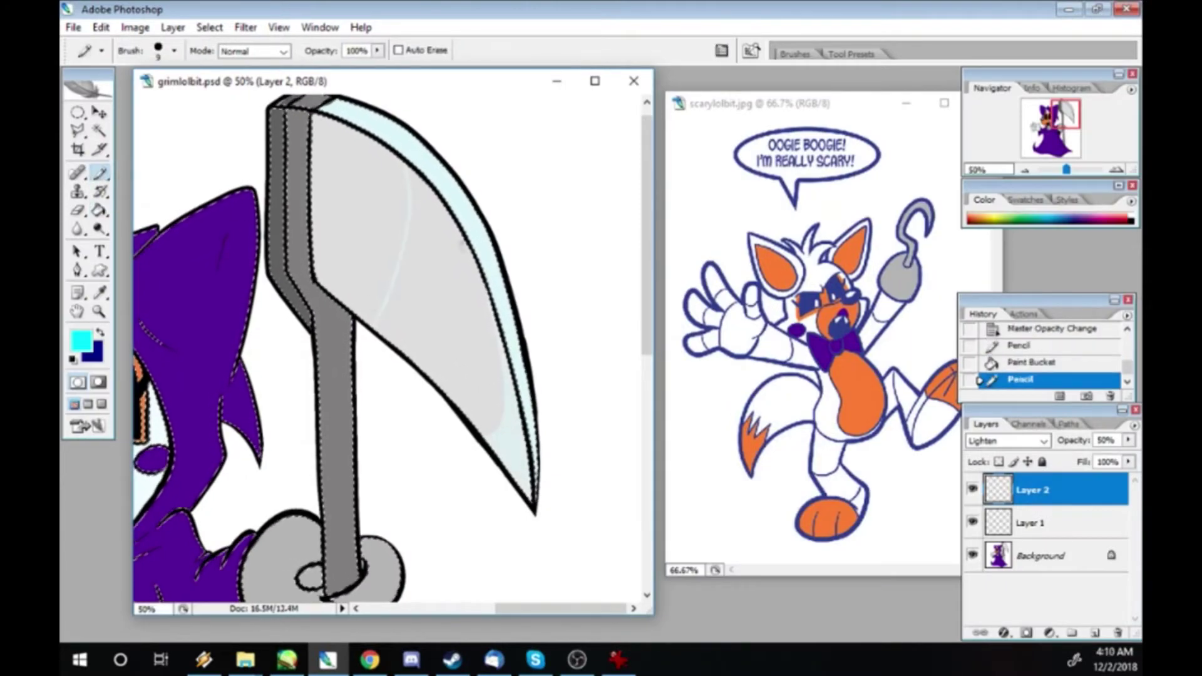
key(g)
click(416, 269)
- Erase diagonal streaks through the blade's shine band and draw small oval highlights near the bracket
key(e)
drag(463, 232, 376, 295)
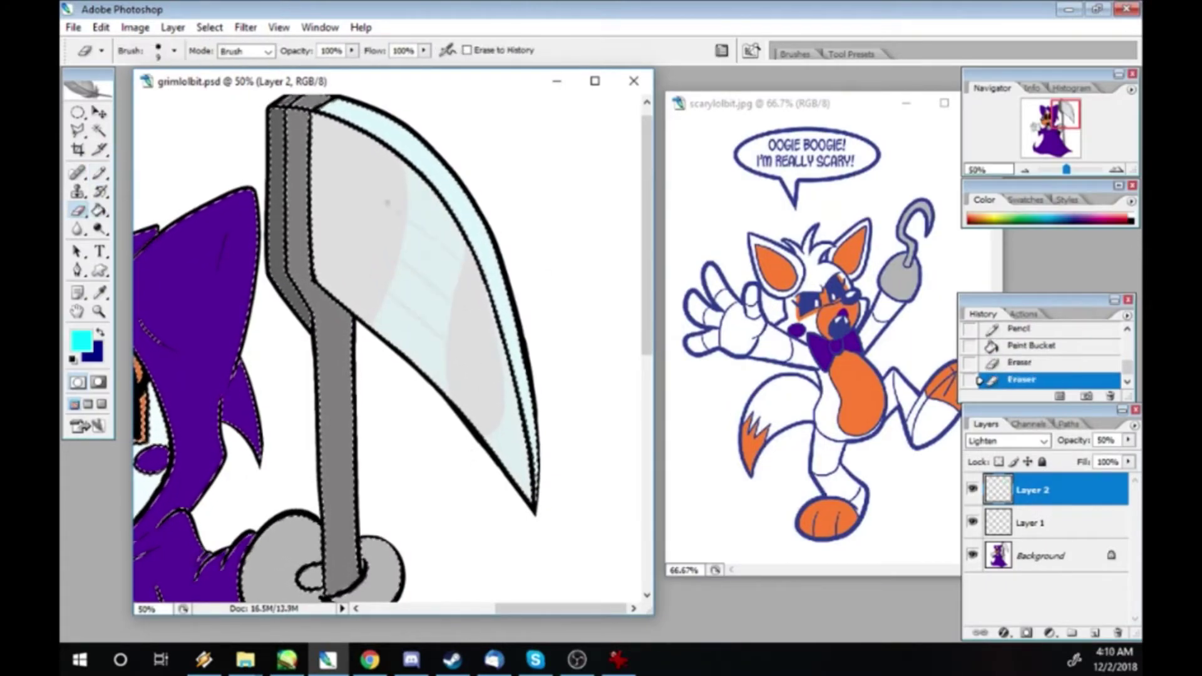
drag(476, 263, 389, 201)
key(b)
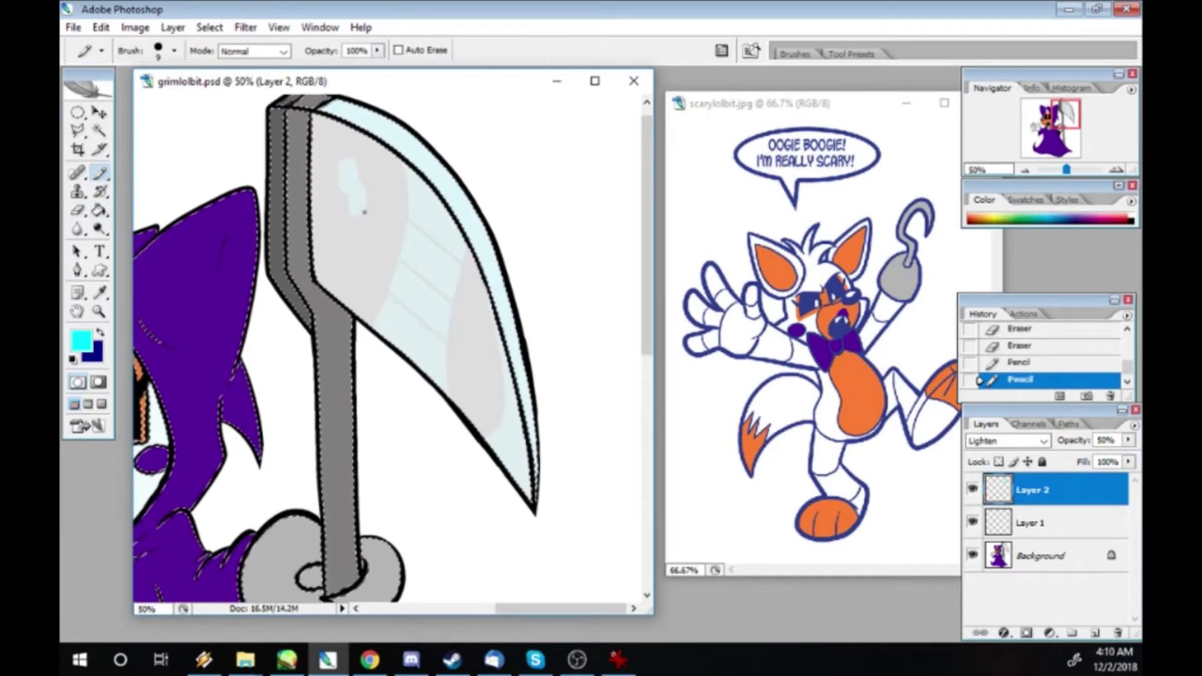
- Paint white shine patches along the blade's outer edge with the Pencil and Paint Bucket
alt+click(452, 173)
key(g)
click(452, 174)
key(b)
click(454, 175)
key(g)
click(434, 112)
key(ctrl+z)
click(434, 112)
key(b)
click(434, 112)
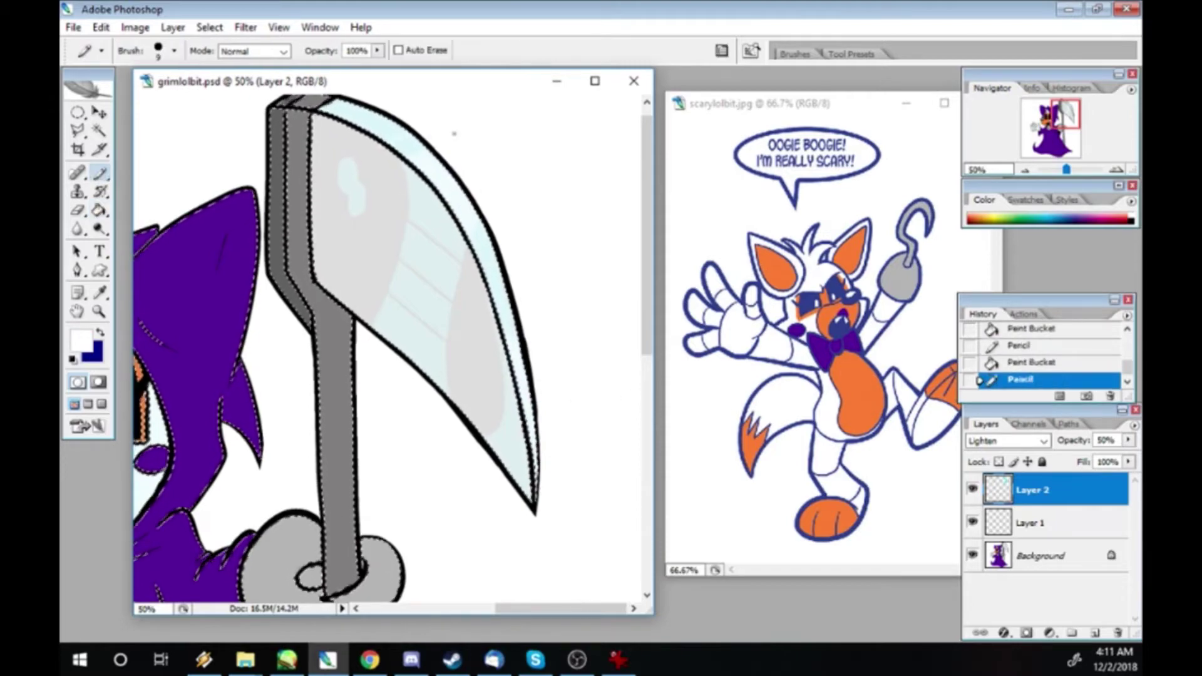
click(401, 125)
click(363, 135)
click(336, 143)
- Switch the foreground colour back to cyan and paint highlights on the top of the scythe's grey bracket
key(g)
click(81, 341)
click(858, 369)
key(shift+Tab)
key(shift+Tab)
key(b)
click(299, 113)
click(304, 111)
click(310, 110)
click(315, 109)
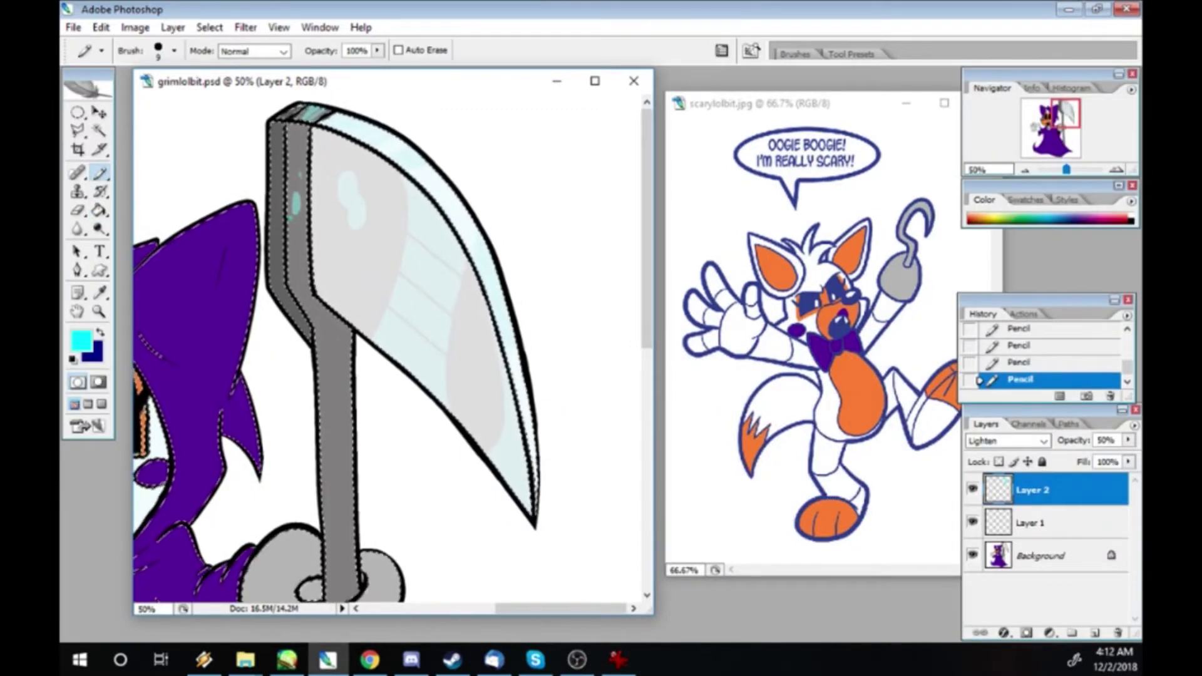
- Undo the last bracket strokes, then hatch diagonal cyan streaks across the bracket's sides and fill between them
key(ctrl+alt+z)
key(ctrl+alt+z)
drag(271, 184, 300, 206)
drag(271, 207, 300, 233)
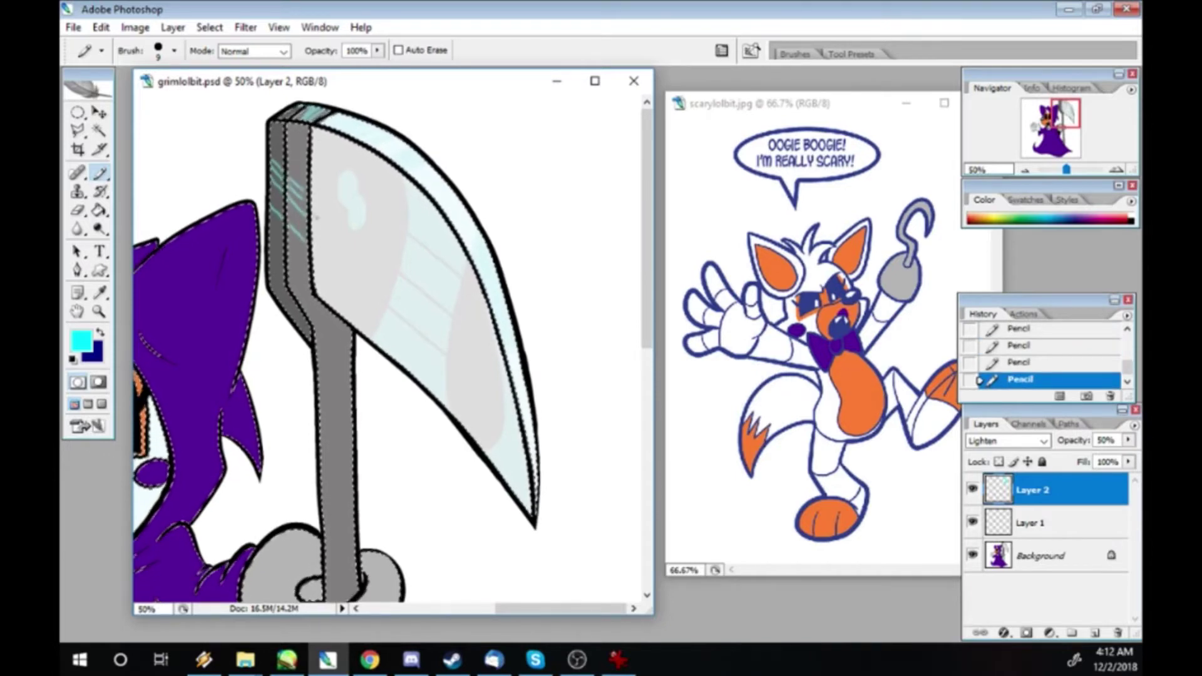
key(g)
click(276, 188)
click(292, 194)
- Erase short streaks along the shine near the blade's tip
key(e)
drag(531, 460, 537, 513)
drag(520, 454, 532, 495)
- Draw and fill a cyan shine band across the shaft above the hook hand, and erase more streaks at the blade's tip
scroll(532, 489, down, 4)
key(b)
click(476, 125)
drag(323, 327, 351, 321)
drag(323, 366, 351, 362)
drag(354, 413, 362, 451)
key(g)
click(325, 349)
key(e)
drag(523, 339, 533, 379)
drag(526, 351, 536, 388)
- Draw cyan highlights along the shaft's edge below the hook hand, with an oval spot on the shaft and one on the hook
key(b)
drag(645, 329, 645, 441)
key(Tab)
key(Tab)
key(w)
click(362, 274)
key(b)
drag(360, 251, 378, 510)
drag(357, 329, 354, 356)
drag(384, 189, 392, 206)
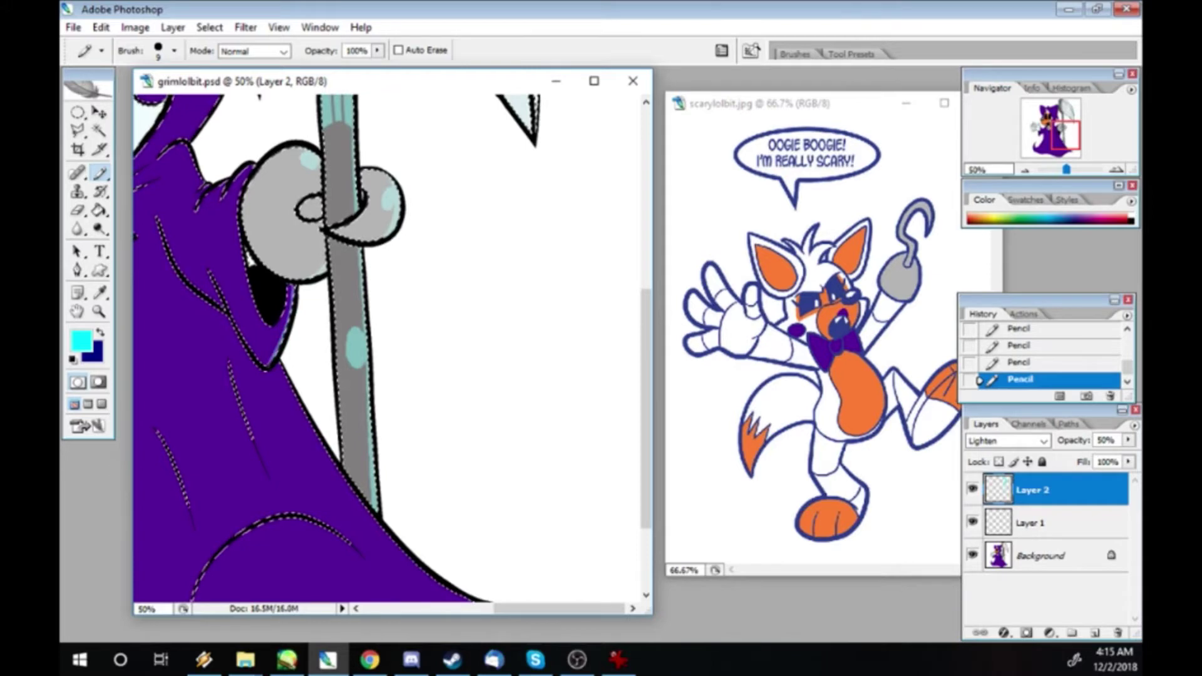
- Highlight the robe's outer edge and curved fold in cyan, fill the hem's pointed tip, and trim the strokes with the Eraser
scroll(388, 344, down, 4)
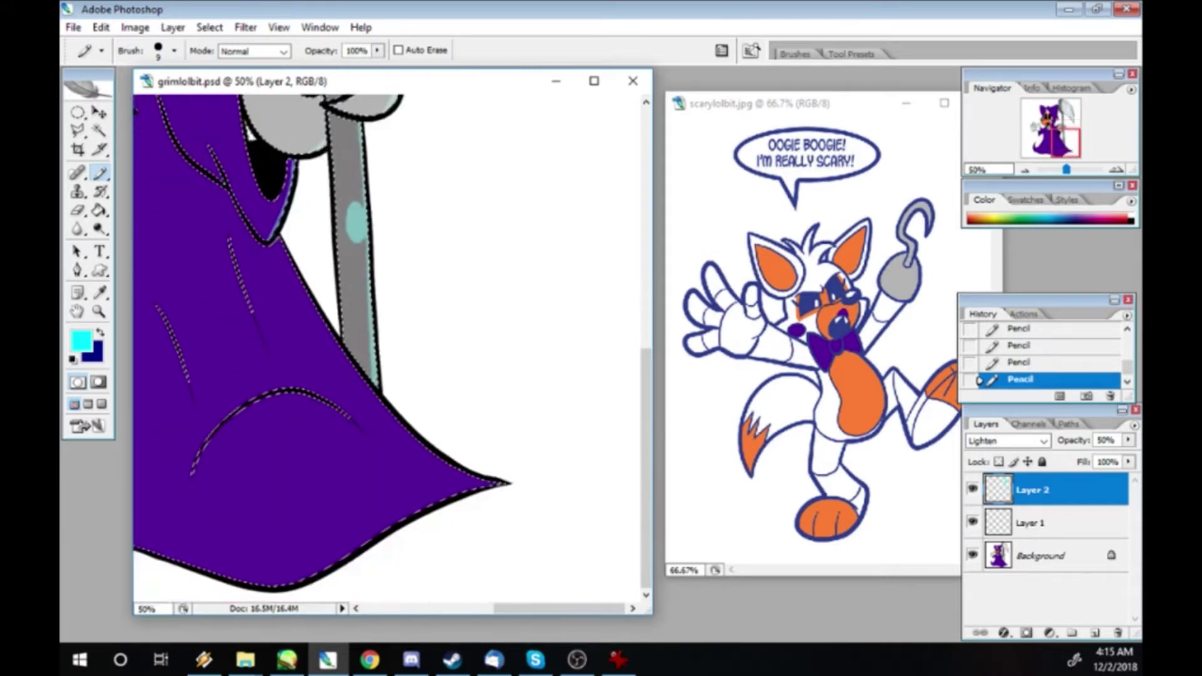
drag(439, 466, 466, 490)
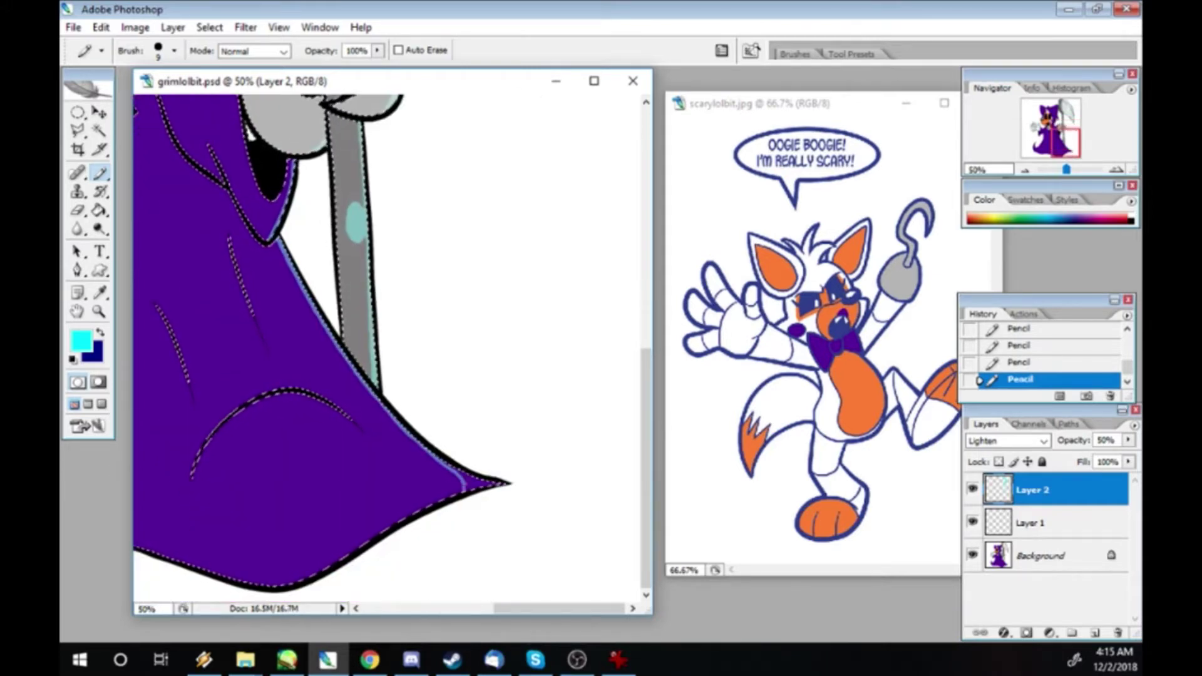
drag(310, 396, 373, 451)
key(g)
click(466, 479)
key(e)
click(466, 482)
drag(156, 307, 185, 360)
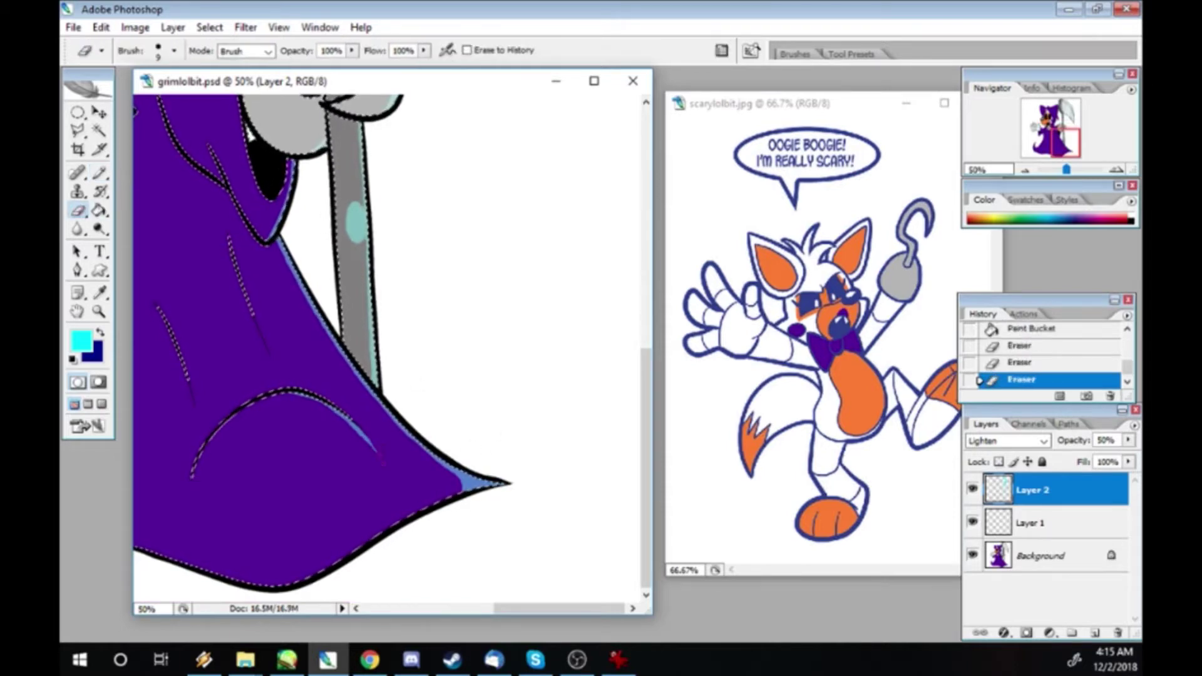
drag(466, 479, 476, 486)
- Draw cyan highlights along the robe's folds, sleeve and shoulder with the Pencil
scroll(388, 345, left, 10)
key(b)
drag(564, 188, 583, 238)
mouse_move(526, 157)
mouse_down()
mouse_move(564, 238)
mouse_move(563, 219)
mouse_up()
key(e)
scroll(389, 344, up, 5)
key(b)
drag(144, 269, 188, 320)
drag(438, 106, 470, 226)
drag(144, 276, 181, 363)
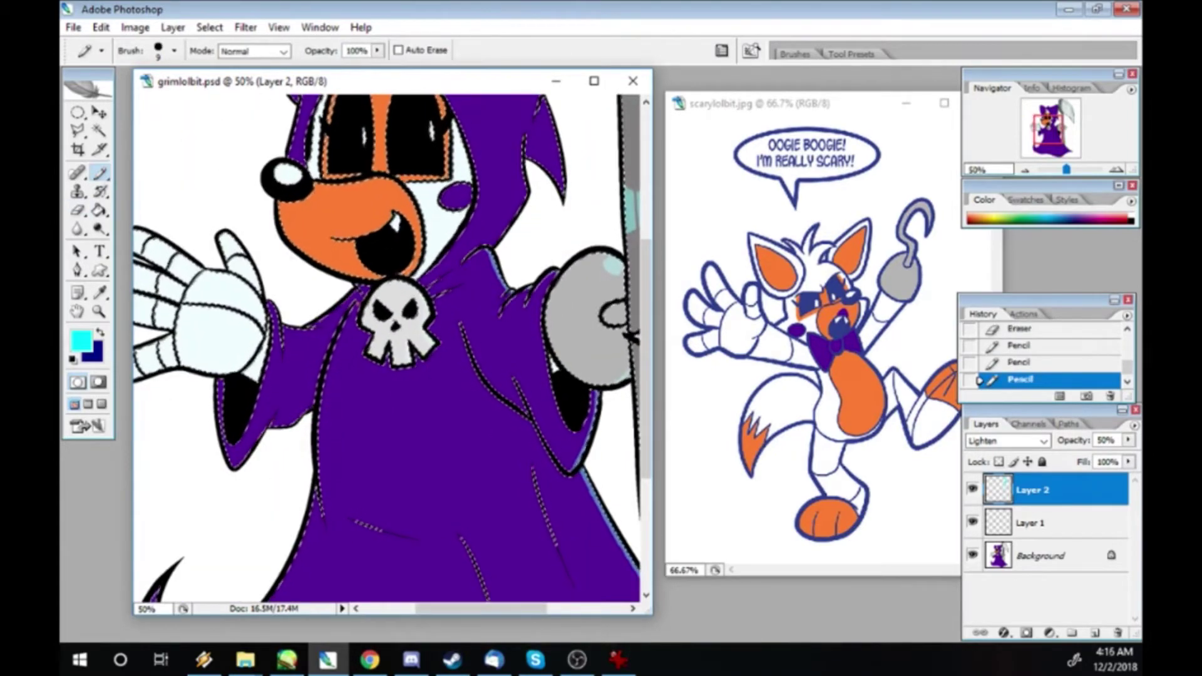
- Draw cyan highlights along the near ear's edge, the hood's side and top crease, and a spot on the cheek
scroll(389, 345, up, 5)
drag(583, 476, 626, 538)
key(ctrl+z)
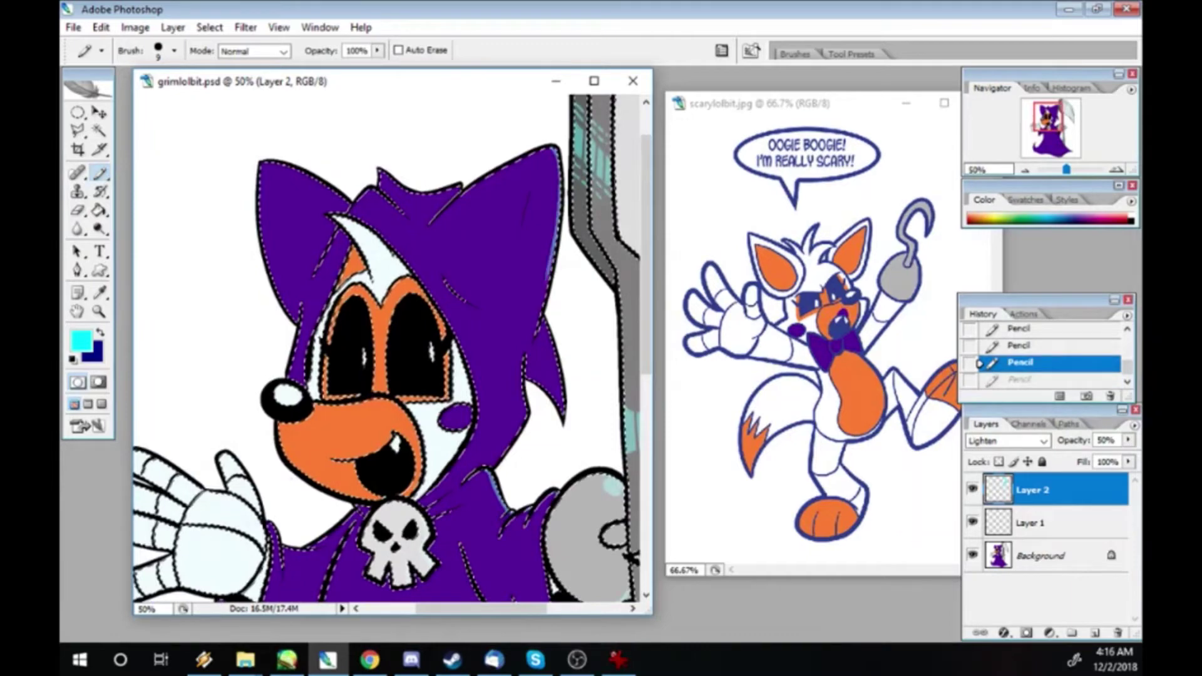
key(ctrl+z)
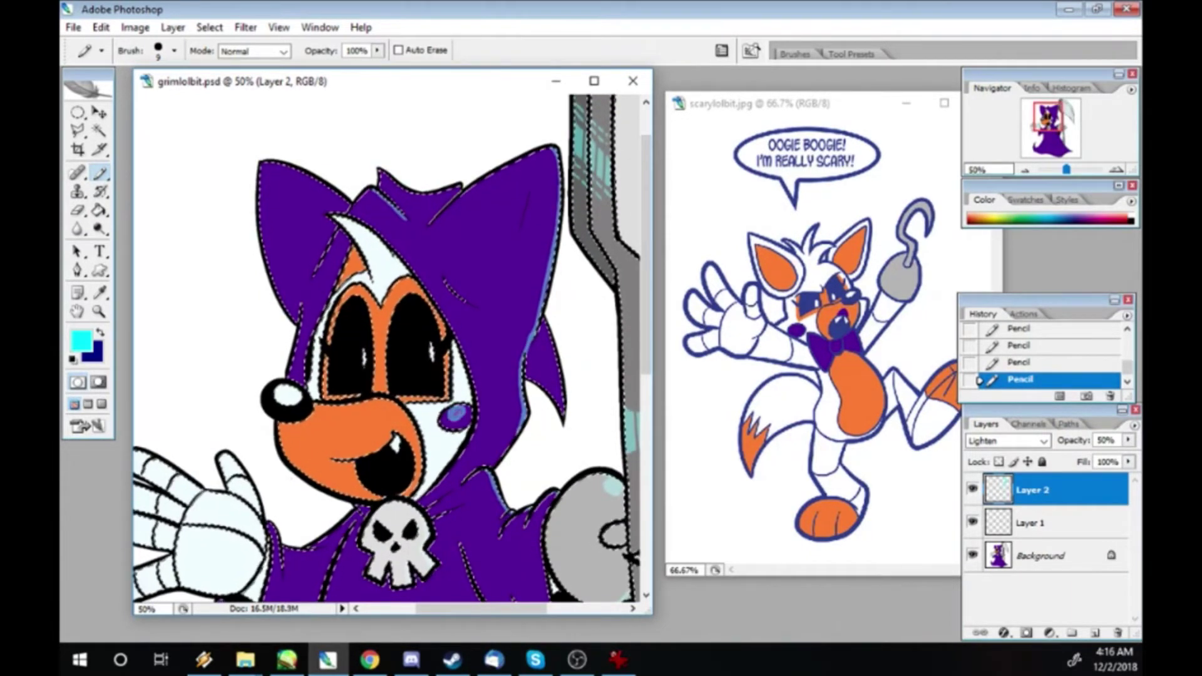
key(ctrl+z)
- Set the foreground colour to white and draw a pale highlight along the top of the muzzle
click(81, 342)
click(487, 387)
key(Return)
key(shift+Tab)
key(shift+Tab)
click(1021, 380)
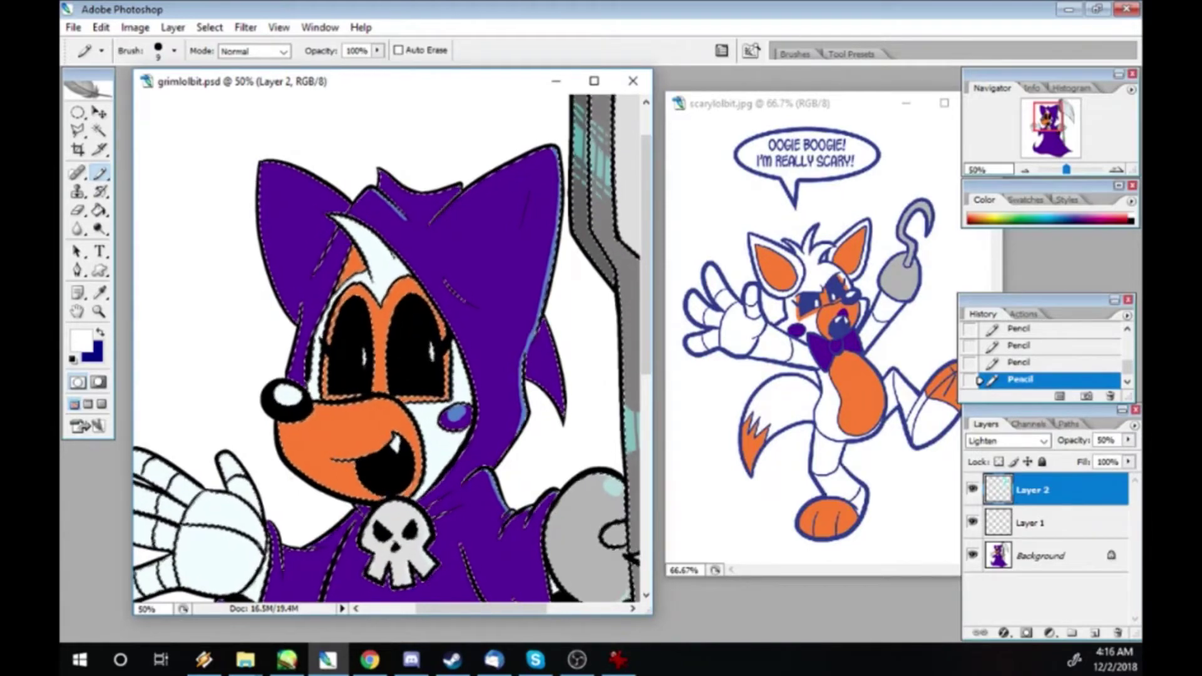
key(alt+Tab)
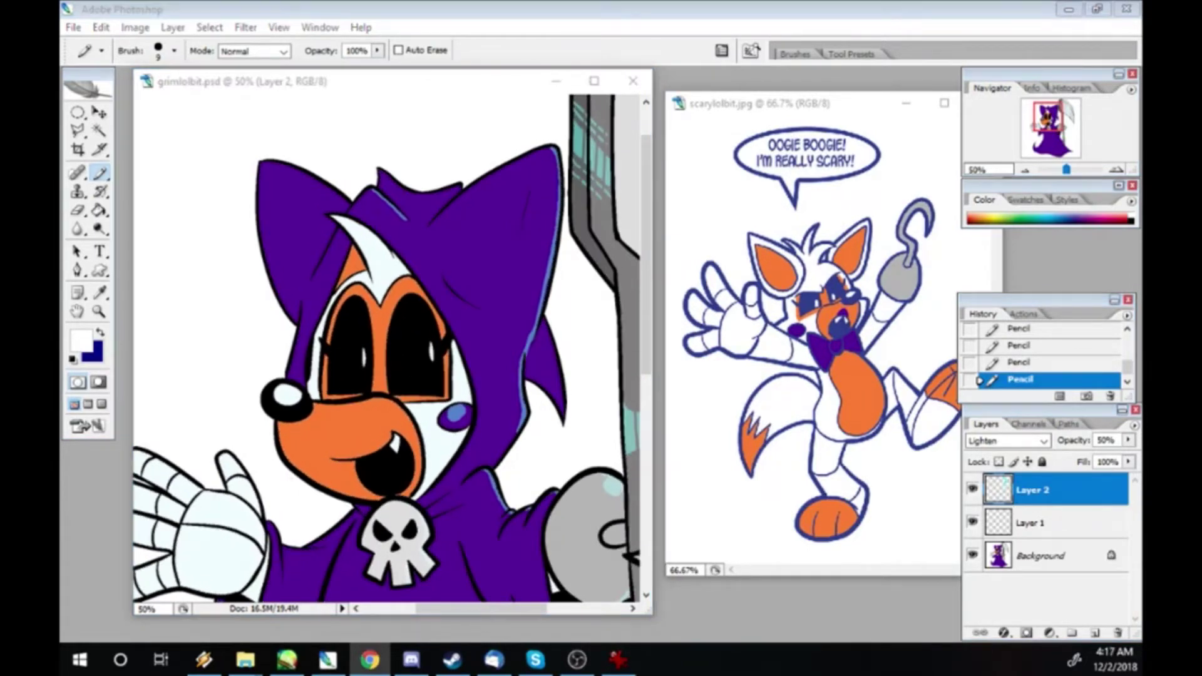
key(alt+Tab)
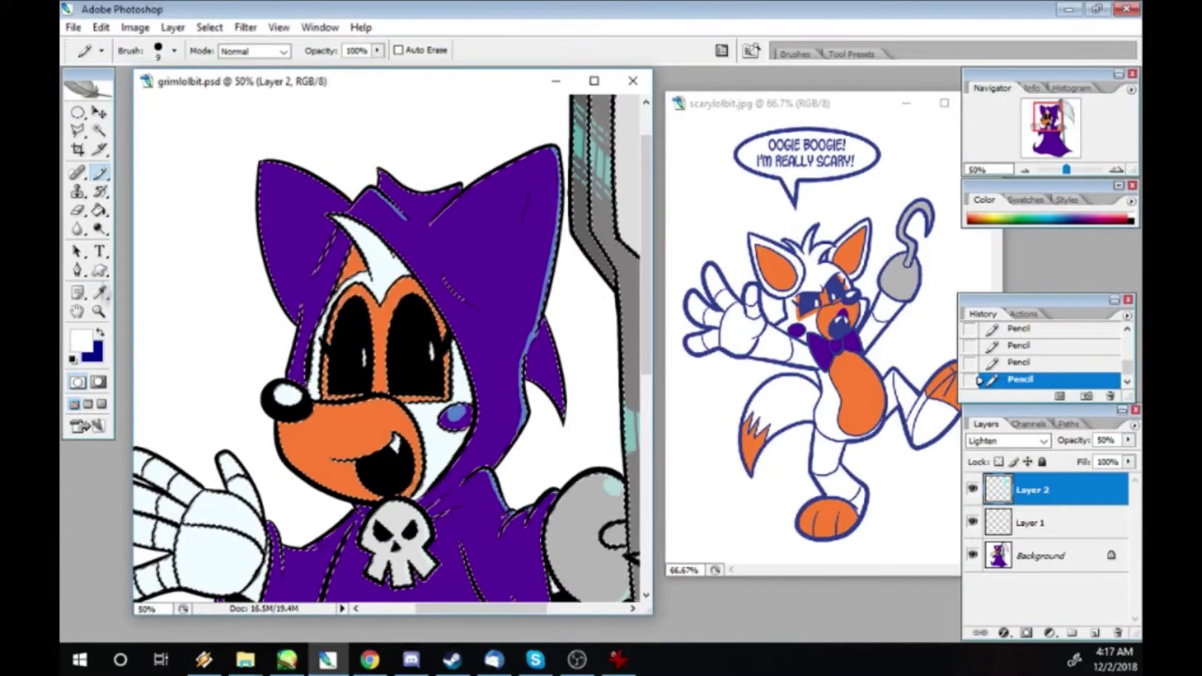
key(ctrl+alt+z)
key(ctrl+alt+z)
key(ctrl+alt+z)
key(ctrl+alt+z)
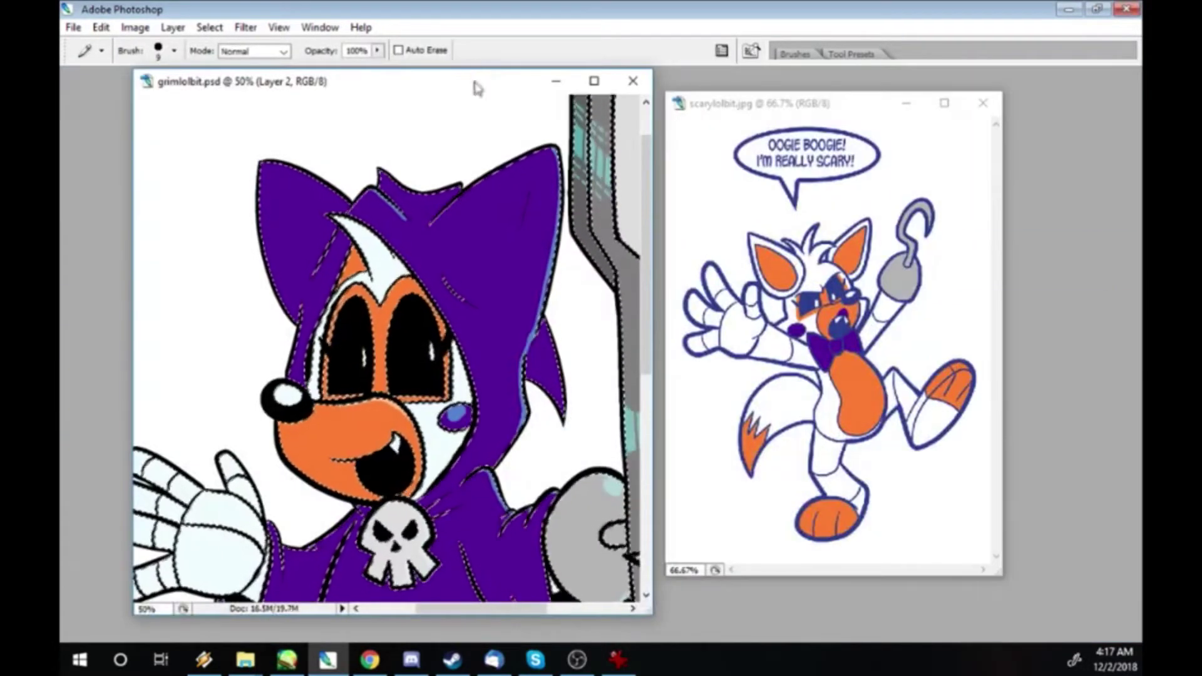
key(Tab)
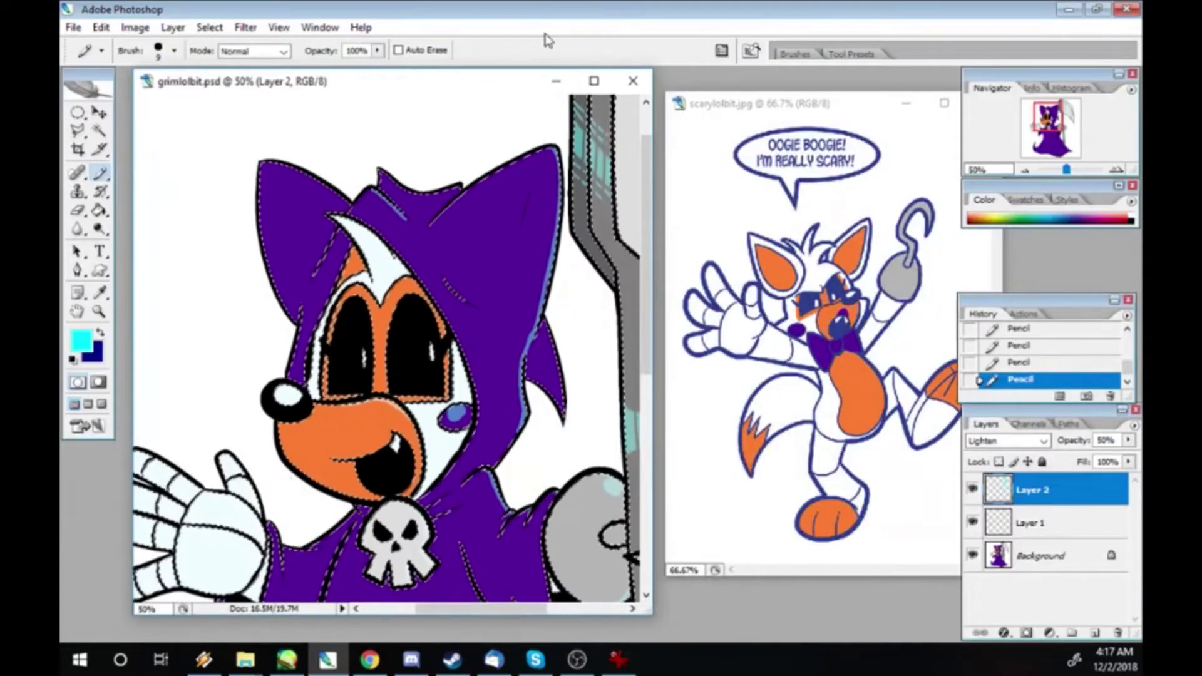
- On Layer 1, fill the far ear and the hood's top tuft with dark-blue shading and clean up the ear's crease with the Eraser
key(alt+bracketleft)
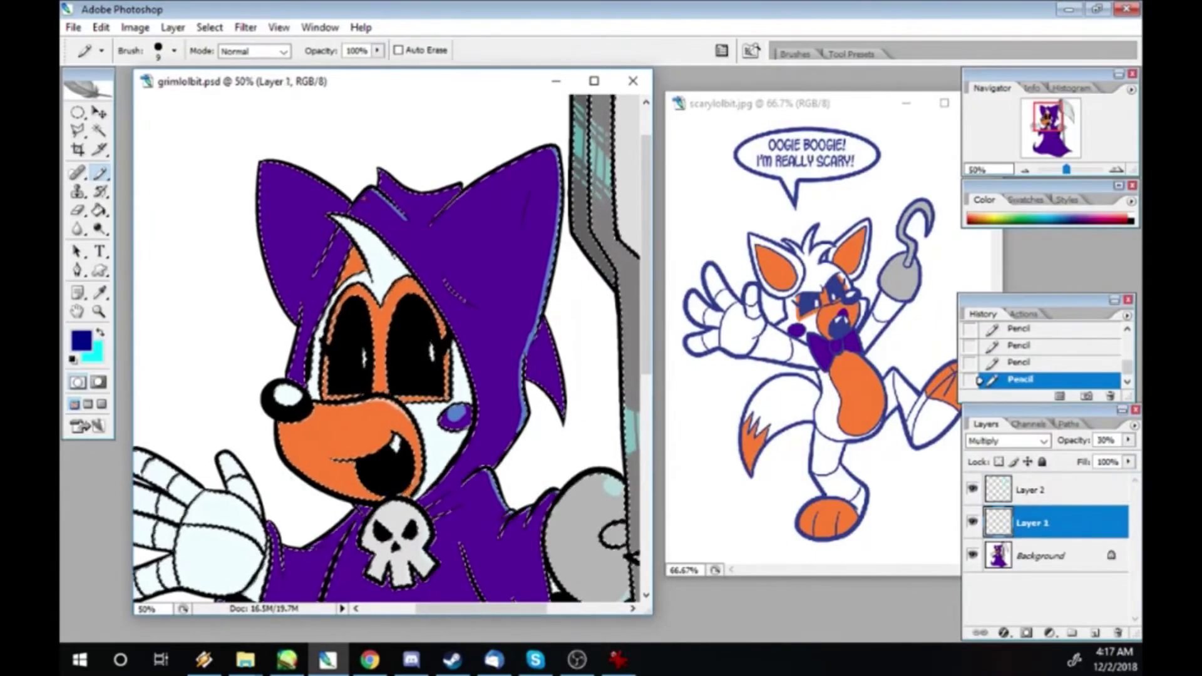
key(g)
click(434, 191)
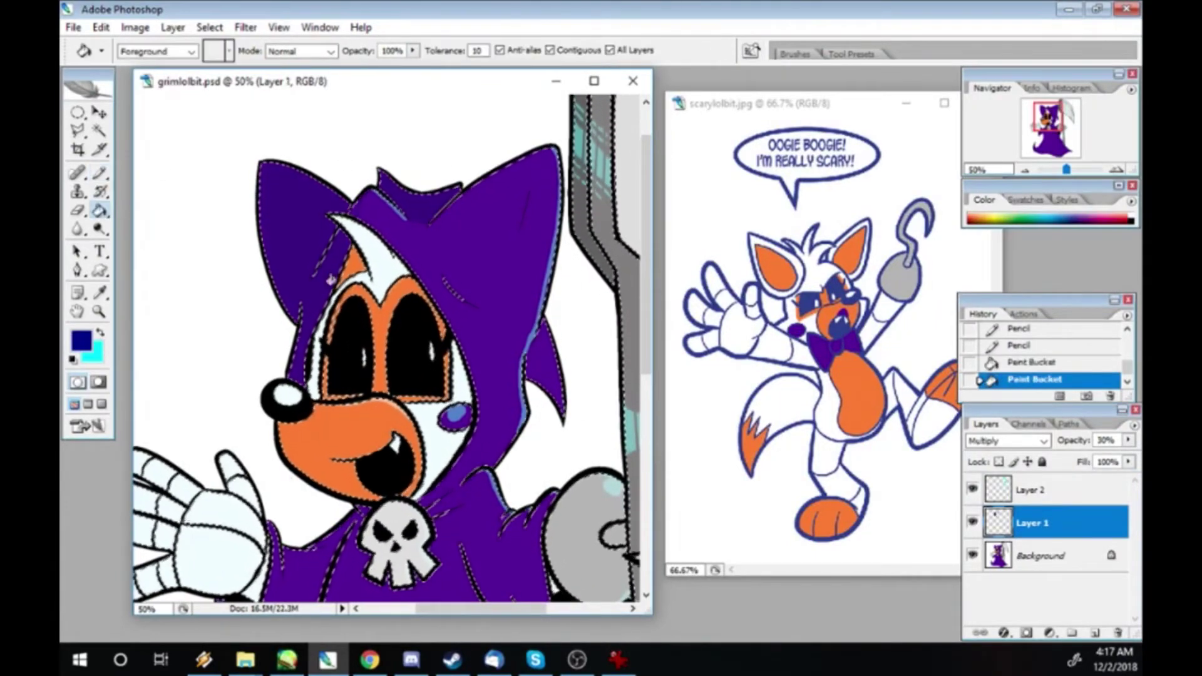
key(e)
drag(330, 275, 319, 251)
drag(332, 282, 325, 263)
key(g)
click(439, 251)
- Outline a shadow inside the near ear with the Pencil, trim it with the Eraser, and fill it dark blue
key(b)
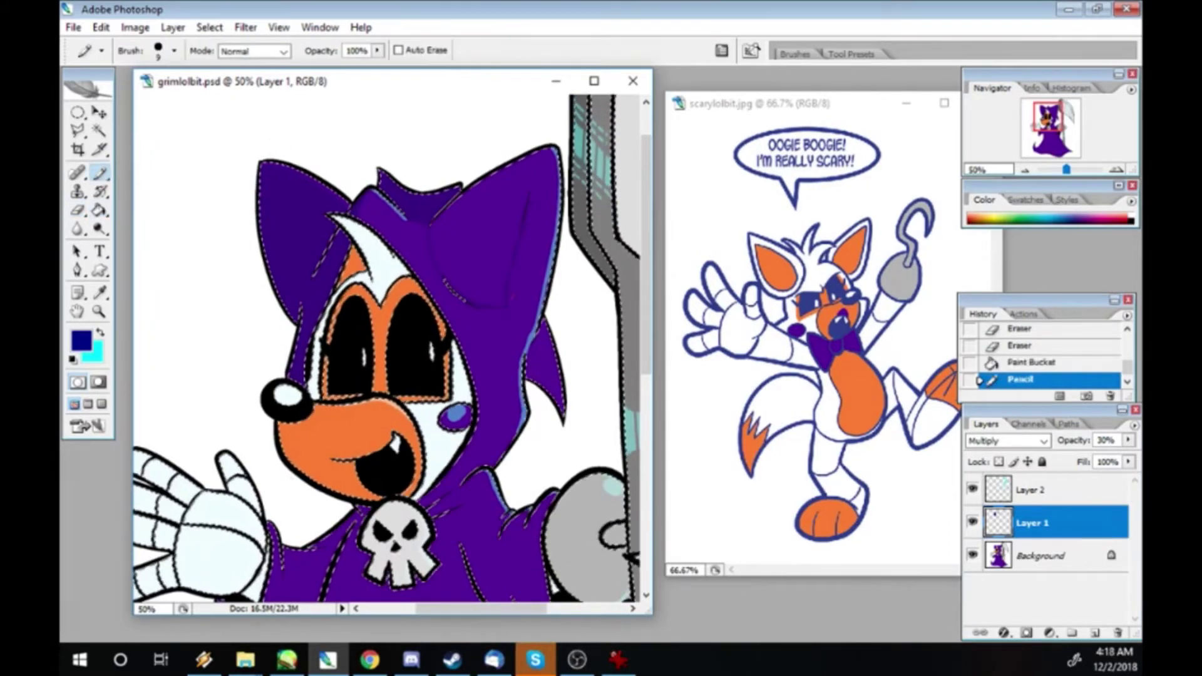
key(e)
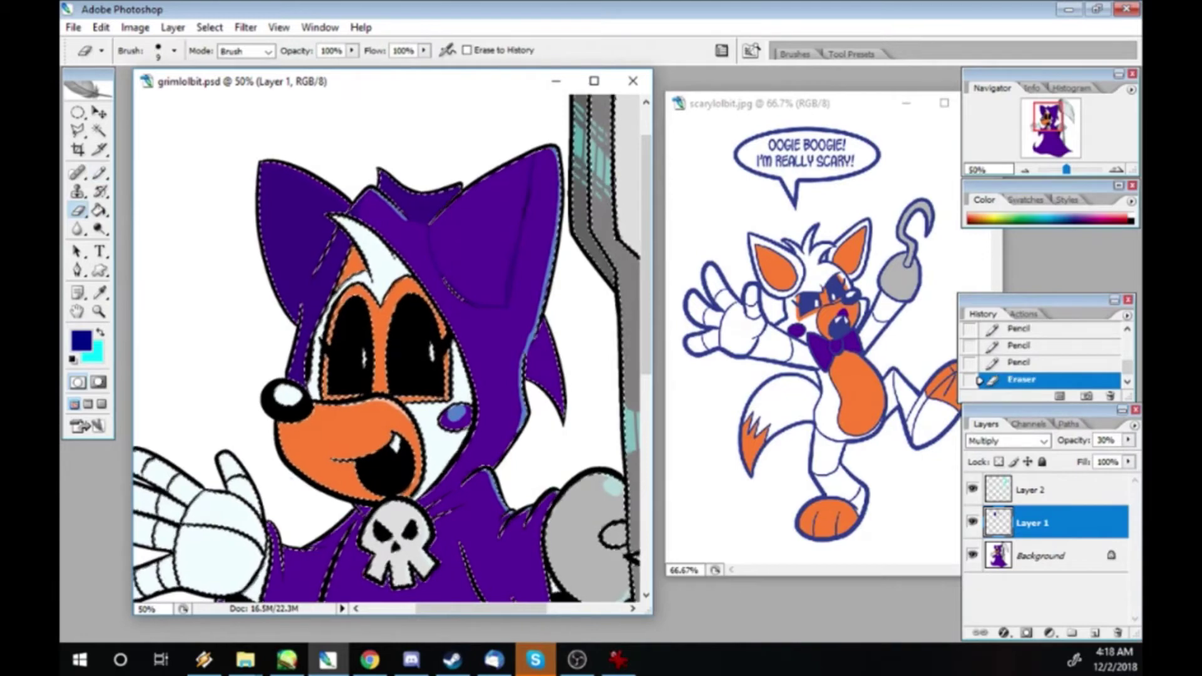
drag(459, 258, 467, 276)
key(g)
click(476, 282)
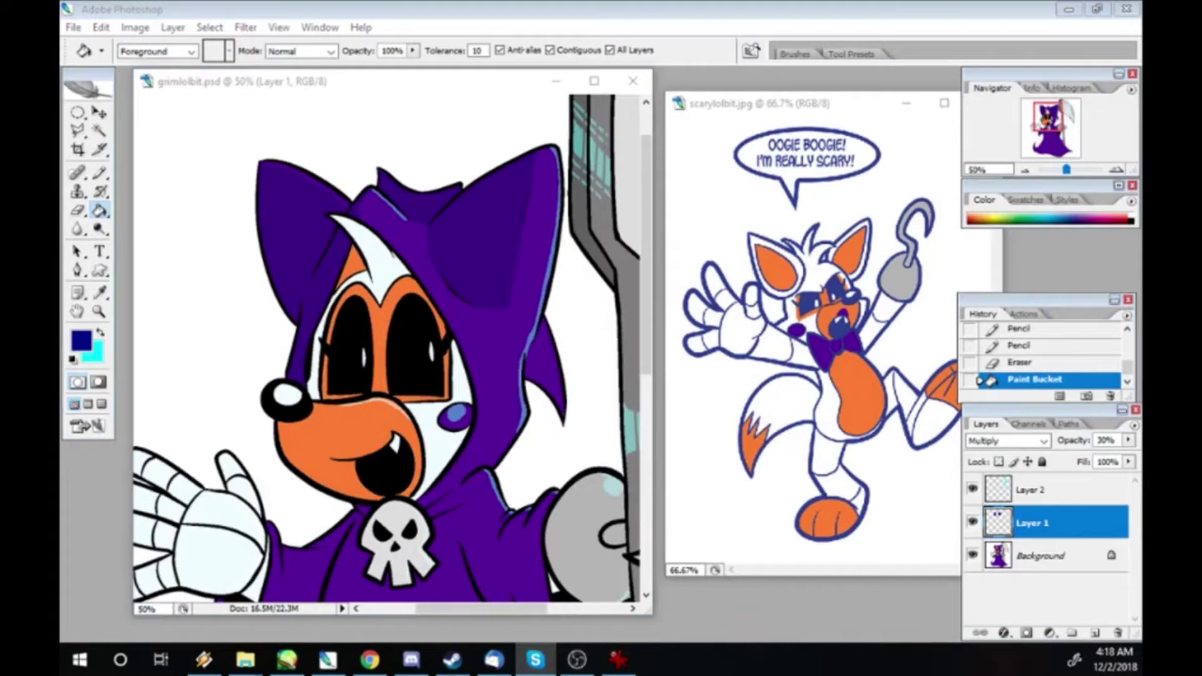
- Outline and fill dark-blue shadows on the white hair tuft, the orange patch beside it and the cheek under the hood
key(alt+Tab)
key(b)
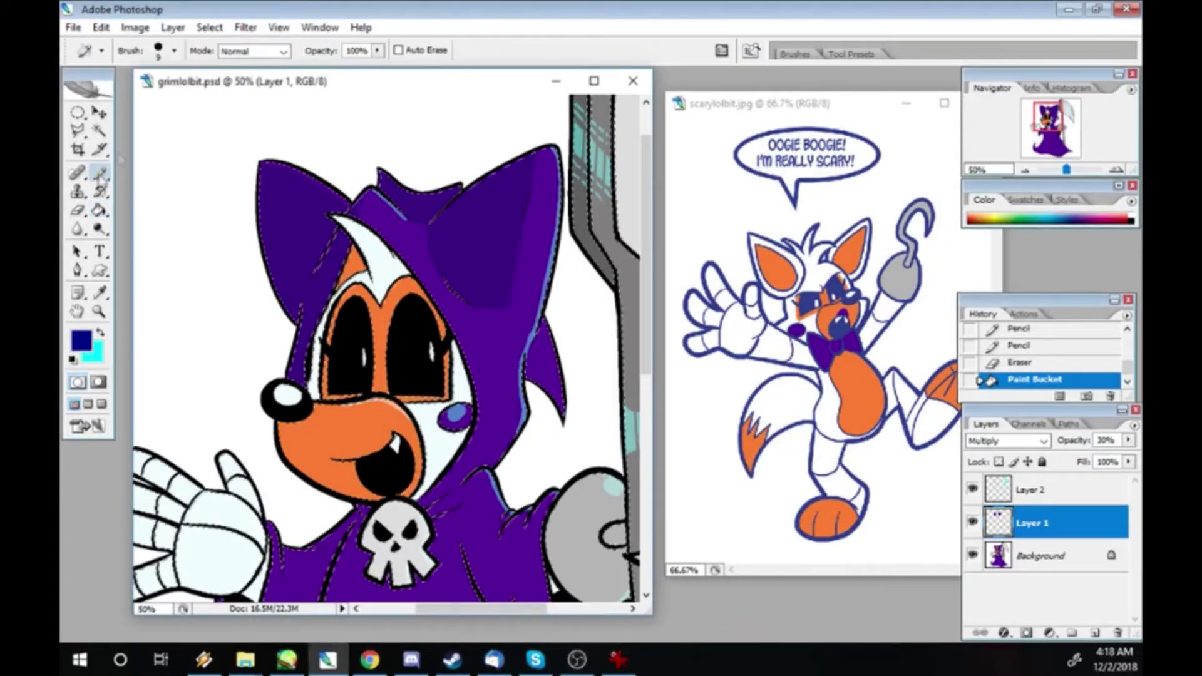
key(Tab)
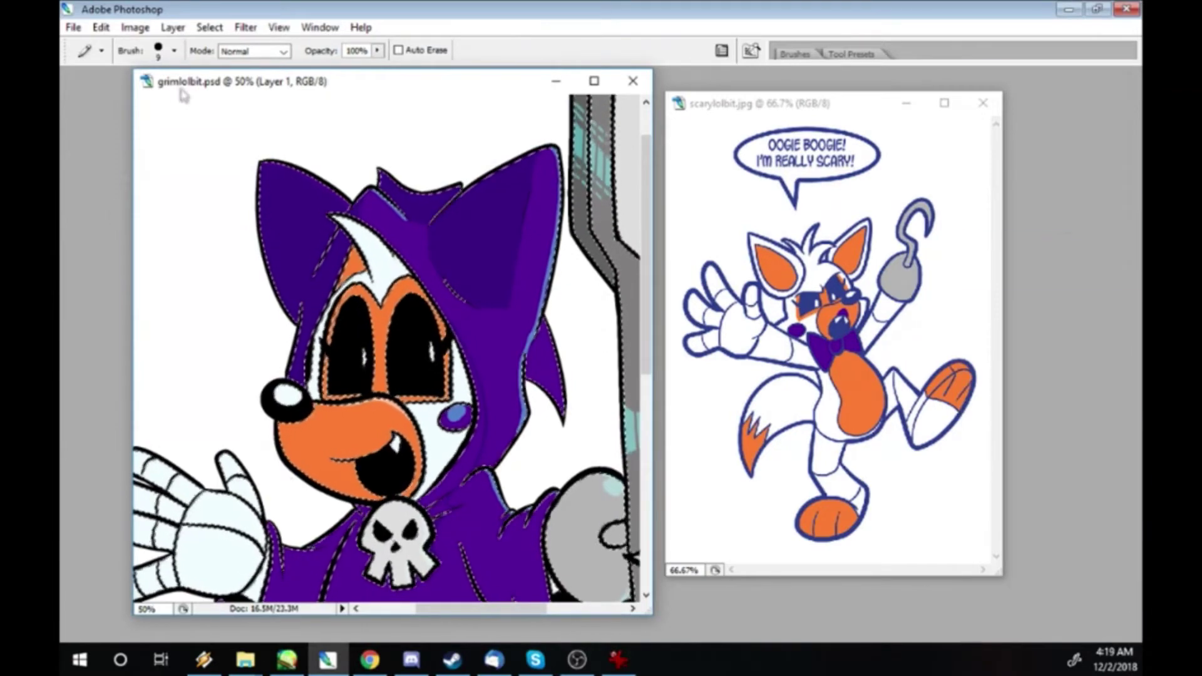
key(Tab)
key(g)
key(b)
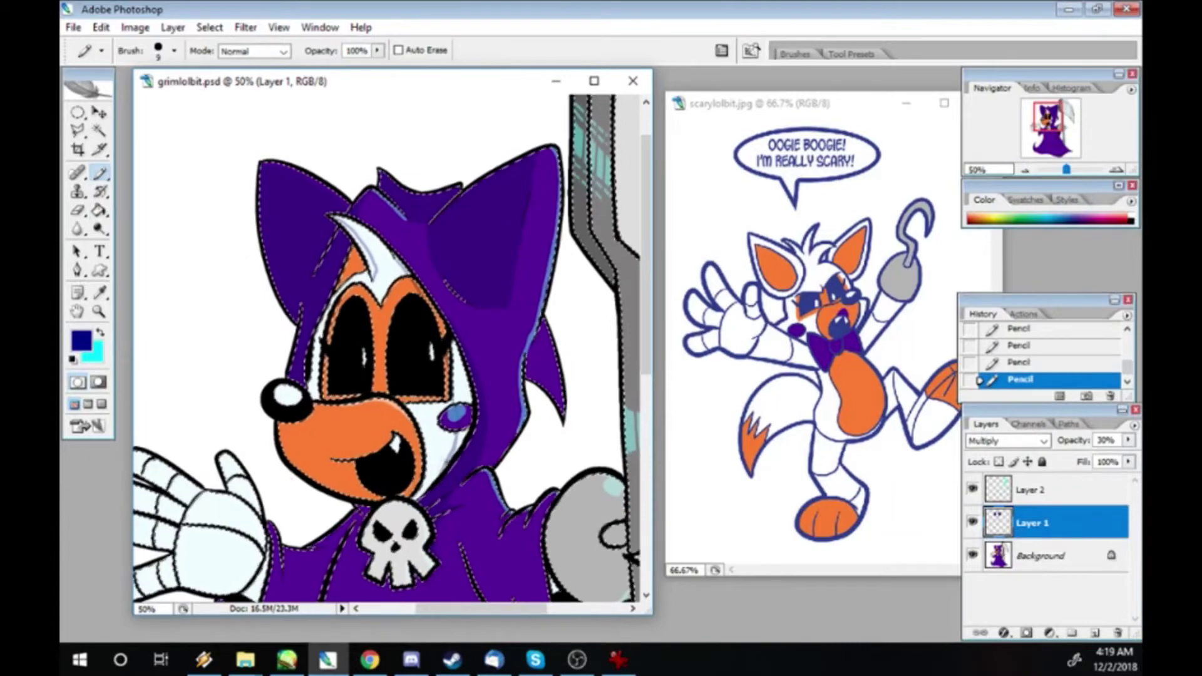
key(g)
key(b)
click(376, 375)
key(g)
click(375, 376)
click(375, 376)
key(b)
click(376, 376)
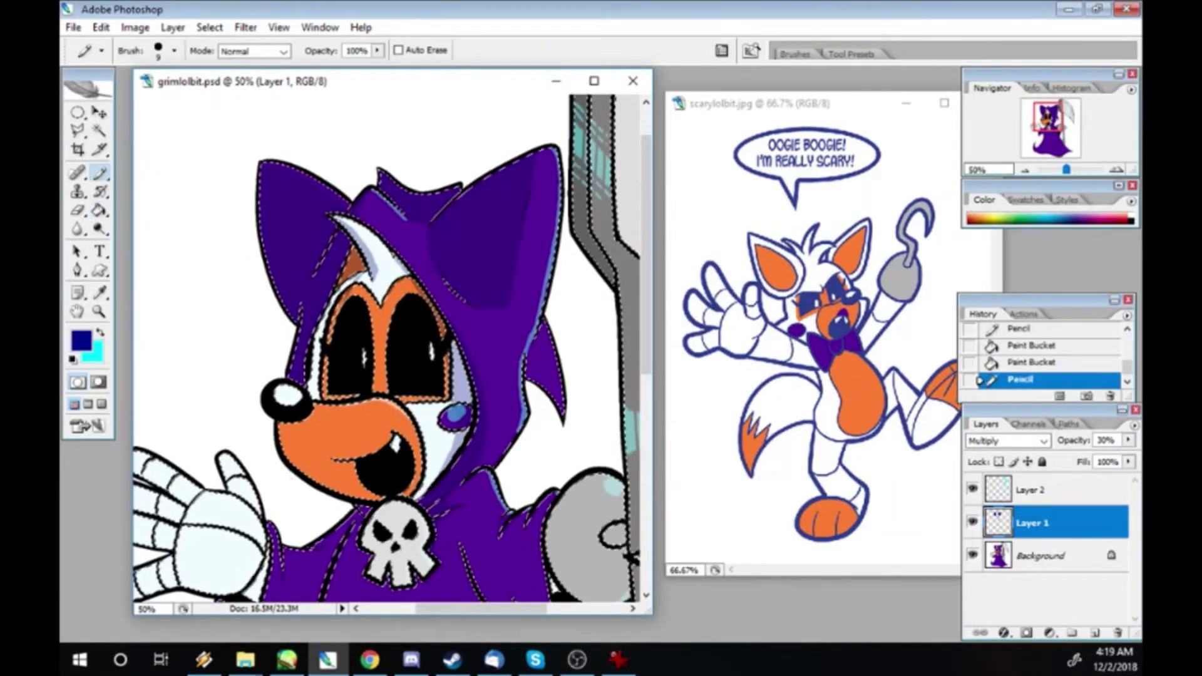
- Outline a shadow on the muzzle beneath the nose and fill it dark blue
key(ctrl+z)
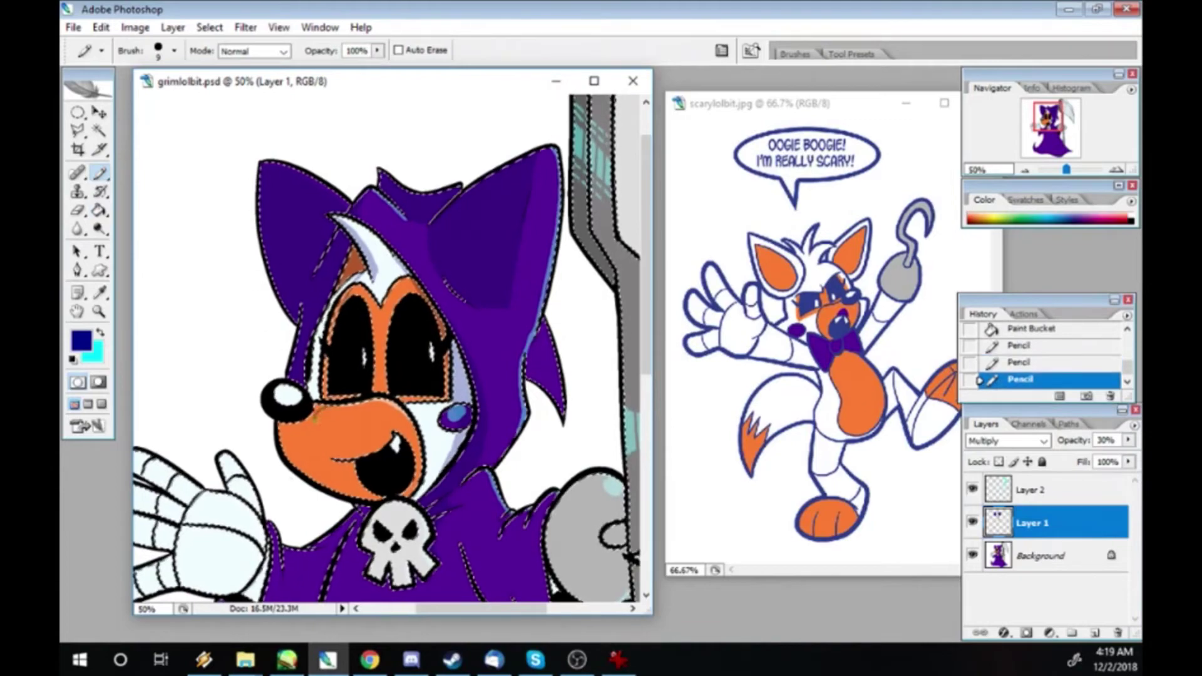
key(ctrl+shift+z)
key(g)
click(310, 451)
- Sample the hood's purple and draw a tongue inside the mouth on the Background layer with the Pencil
key(i)
click(288, 207)
click(1032, 558)
key(b)
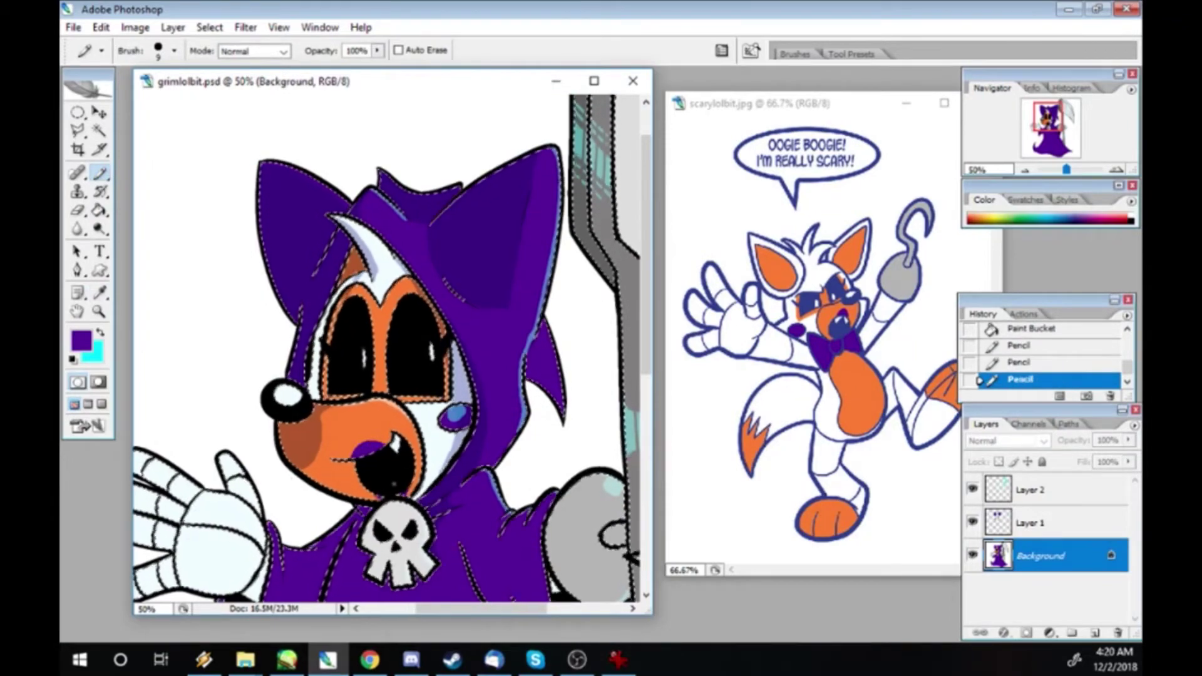
- Set the foreground to bright blue and shade the lower muzzle on Layer 1, adding cyan highlights in the mouth on Layer 2
click(82, 342)
click(862, 367)
click(1039, 523)
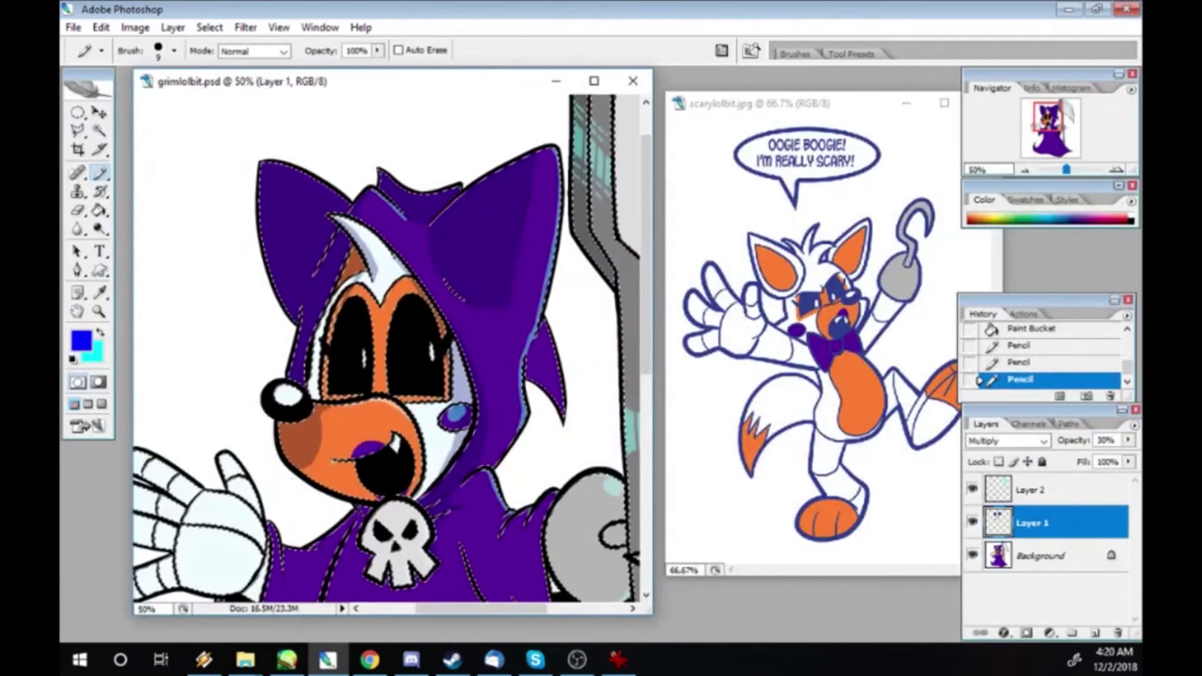
key(g)
click(342, 299)
key(b)
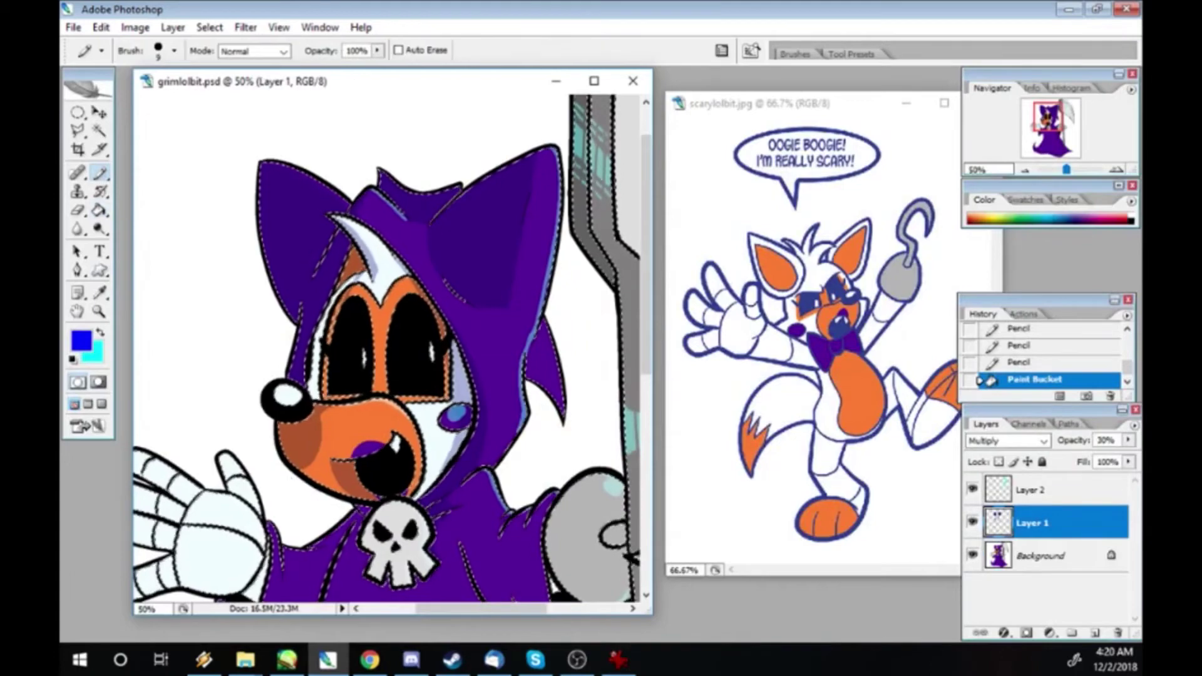
key(x)
click(1032, 490)
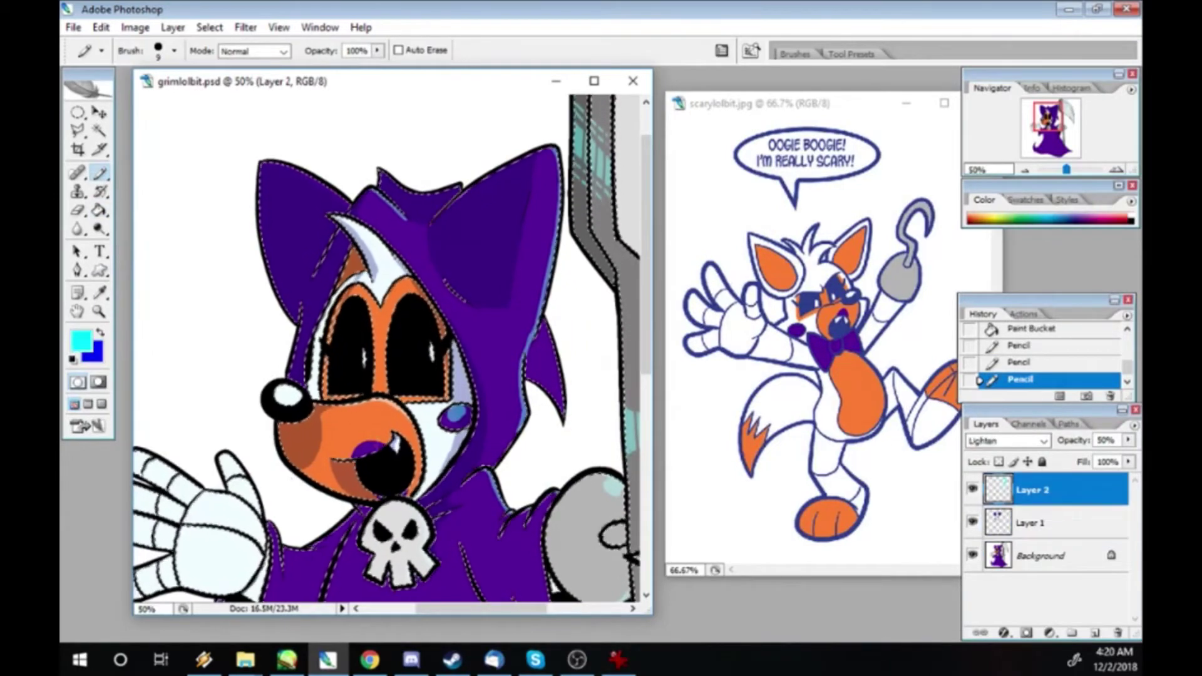
- On Layer 1, outline a blue shadow along one side of the skull clasp and fill it
scroll(388, 345, down, 5)
key(x)
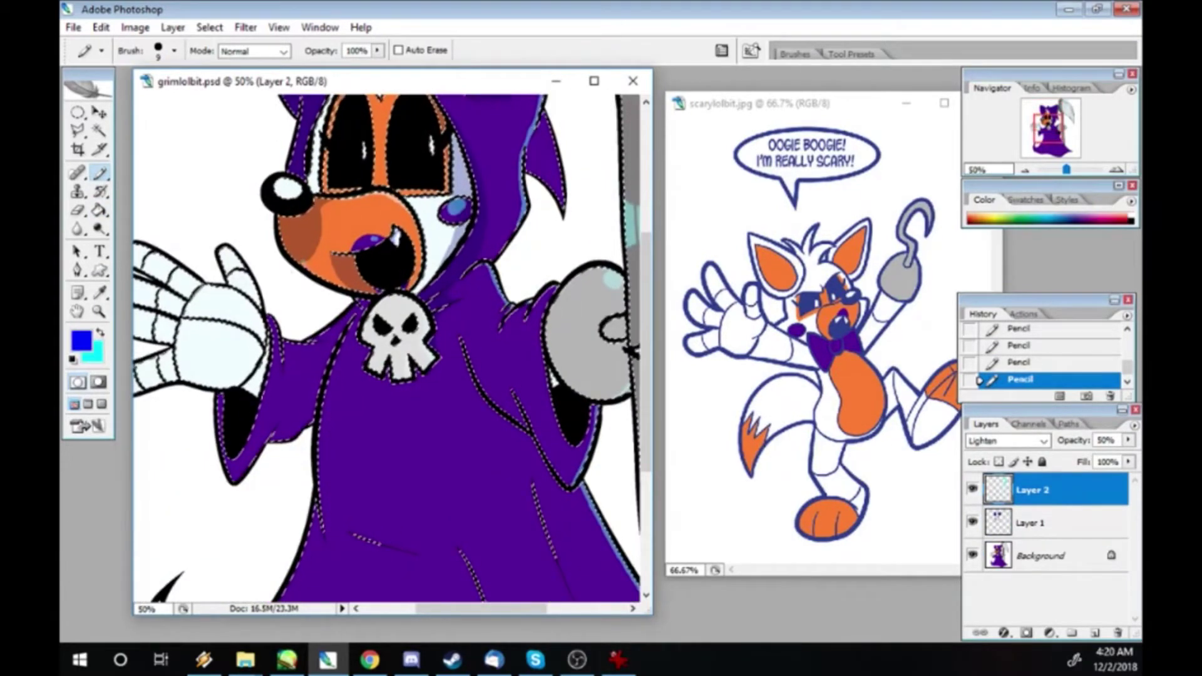
key(ctrl+z)
drag(393, 295, 380, 326)
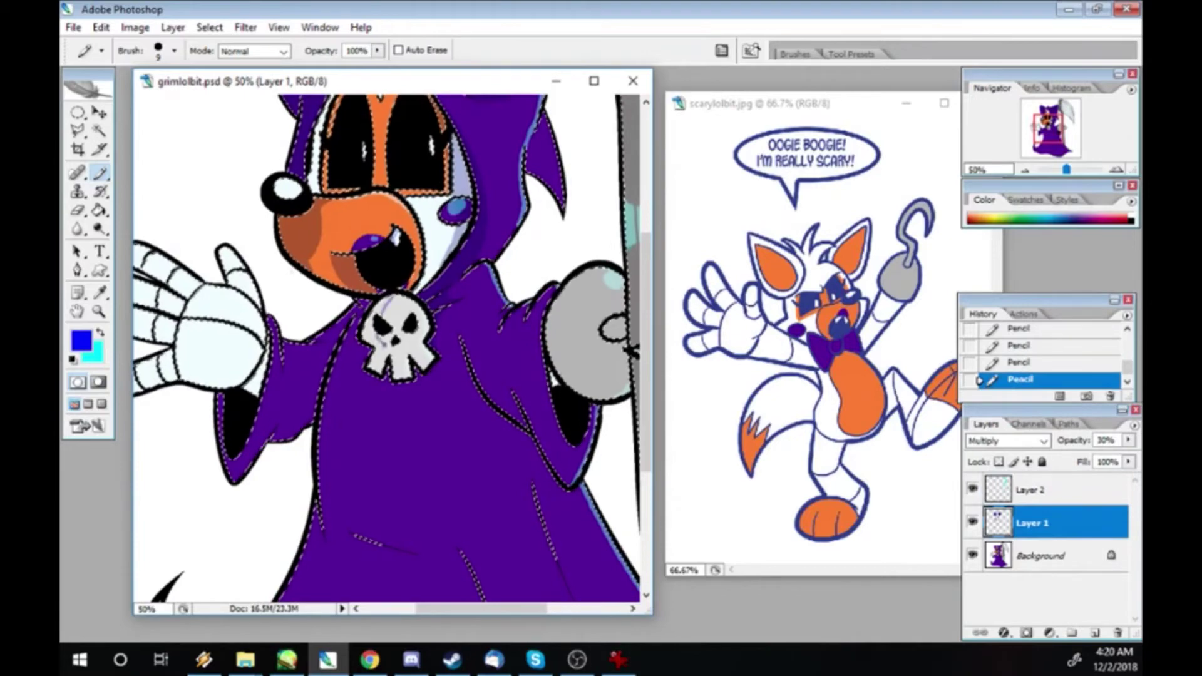
key(g)
click(378, 350)
- Outline and fill blue shading on the sleeve of the open-handed arm
key(b)
mouse_move(175, 319)
mouse_down()
mouse_move(176, 357)
mouse_move(231, 313)
mouse_up()
drag(147, 263, 200, 339)
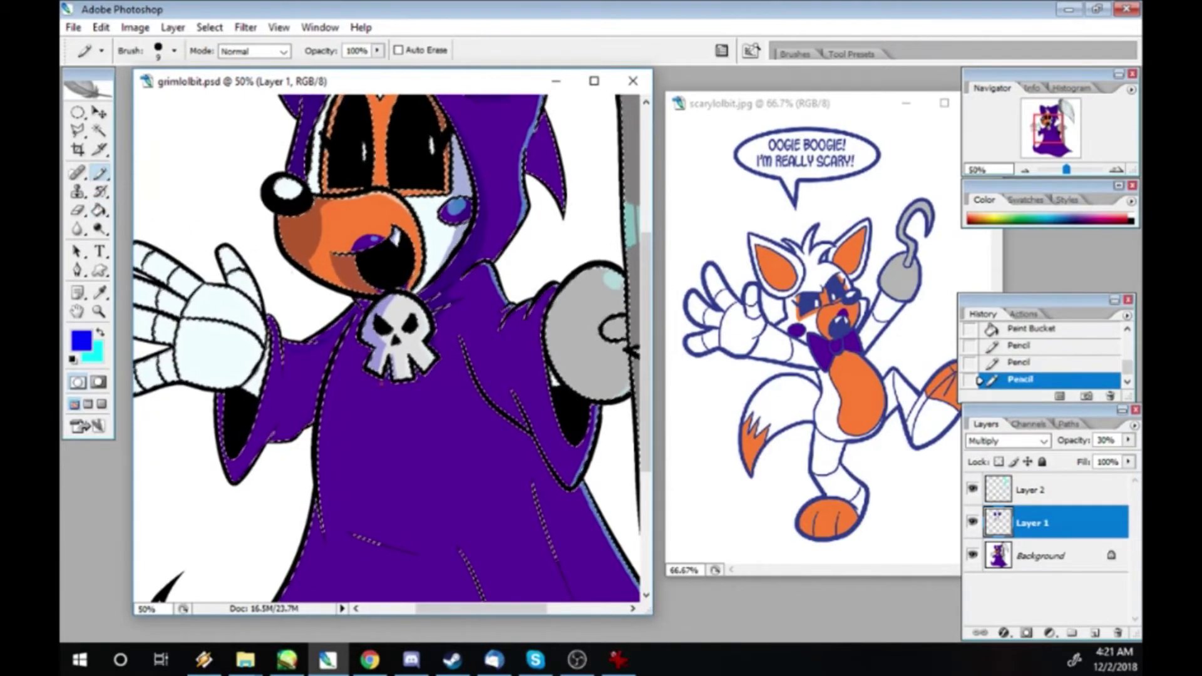
drag(188, 295, 166, 351)
key(g)
click(189, 312)
- Outline a large shadow down the robe's front and between its lower folds, and fill it blue
scroll(179, 300, down, 5)
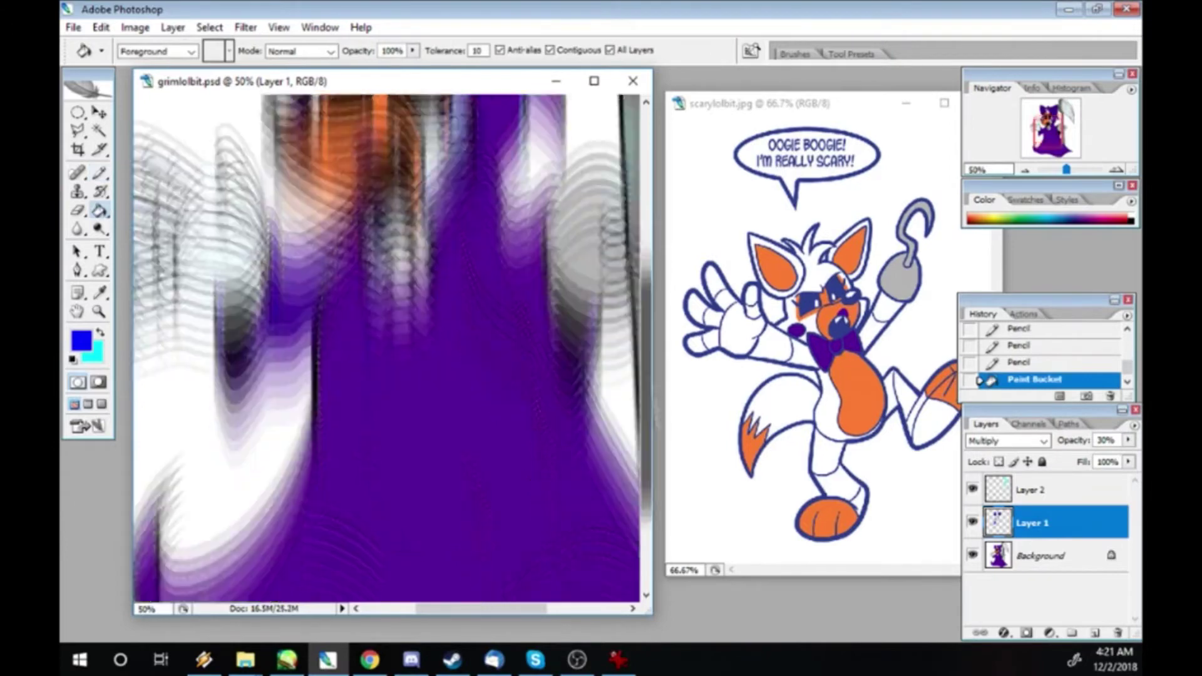
key(b)
mouse_move(207, 482)
mouse_down()
mouse_move(222, 526)
mouse_move(213, 545)
mouse_up()
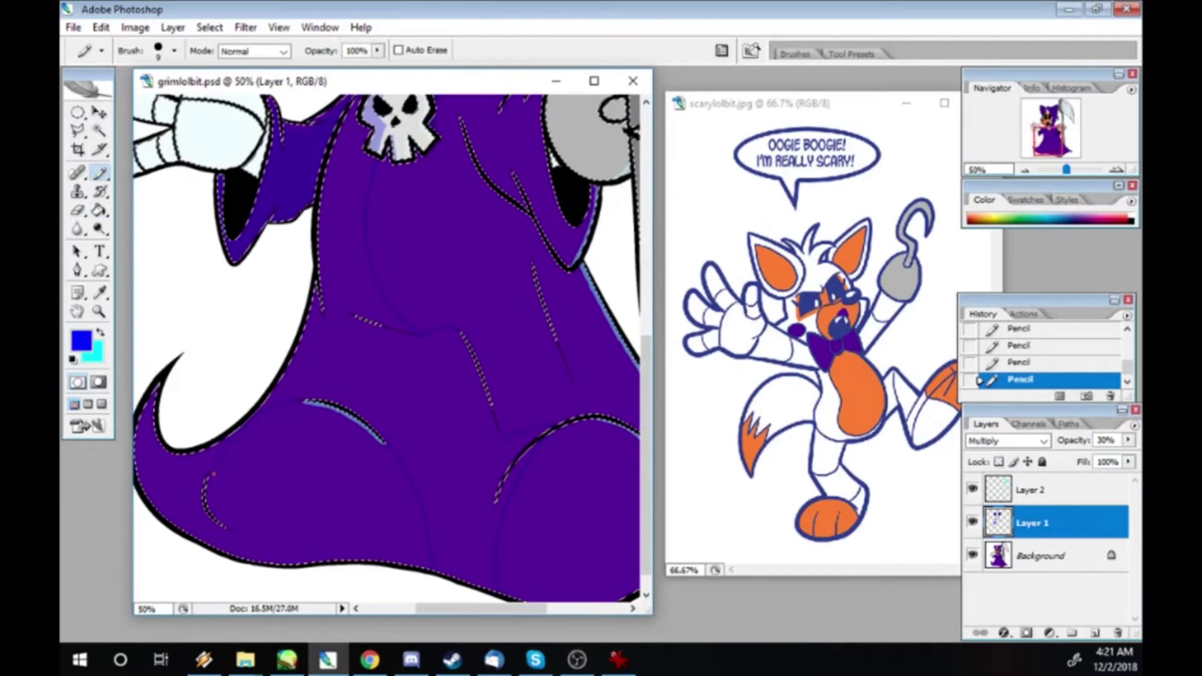
key(g)
click(426, 438)
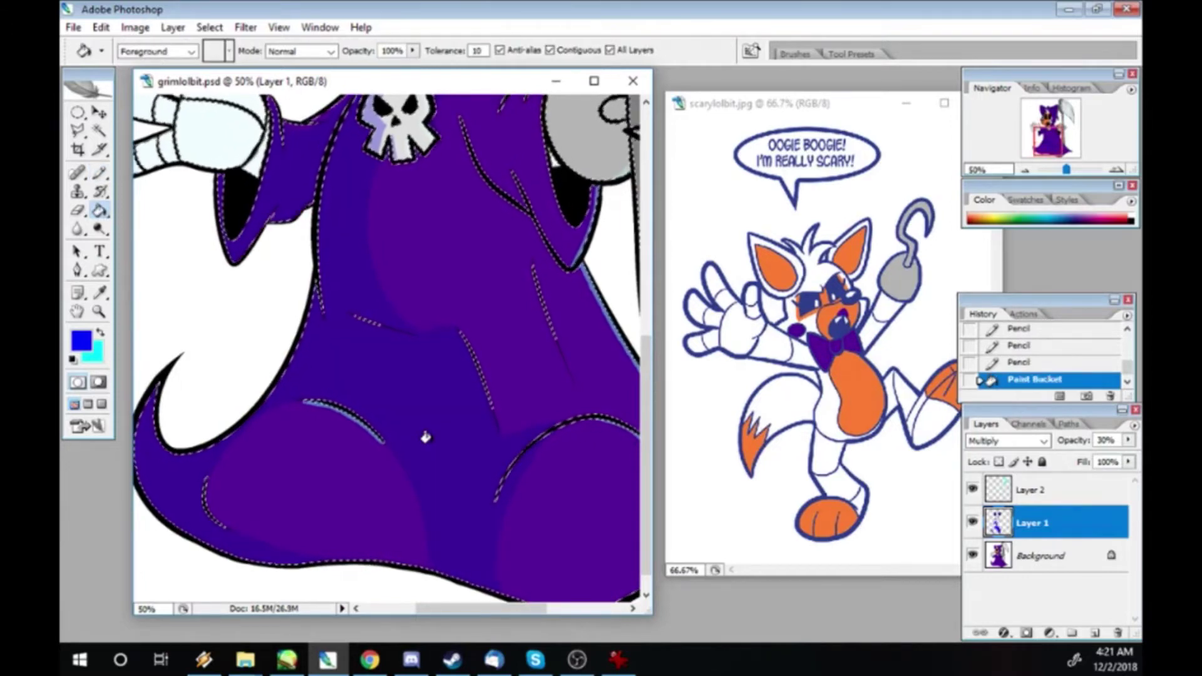
- Outline and fill blue shadows along the robe's outer edge beside the shaft, down to the hem's pointed tip
key(b)
mouse_move(207, 486)
mouse_down()
mouse_move(220, 530)
mouse_move(222, 520)
mouse_up()
scroll(388, 344, right, 5)
key(g)
click(251, 579)
click(263, 563)
scroll(388, 344, left, 3)
scroll(388, 345, down, 2)
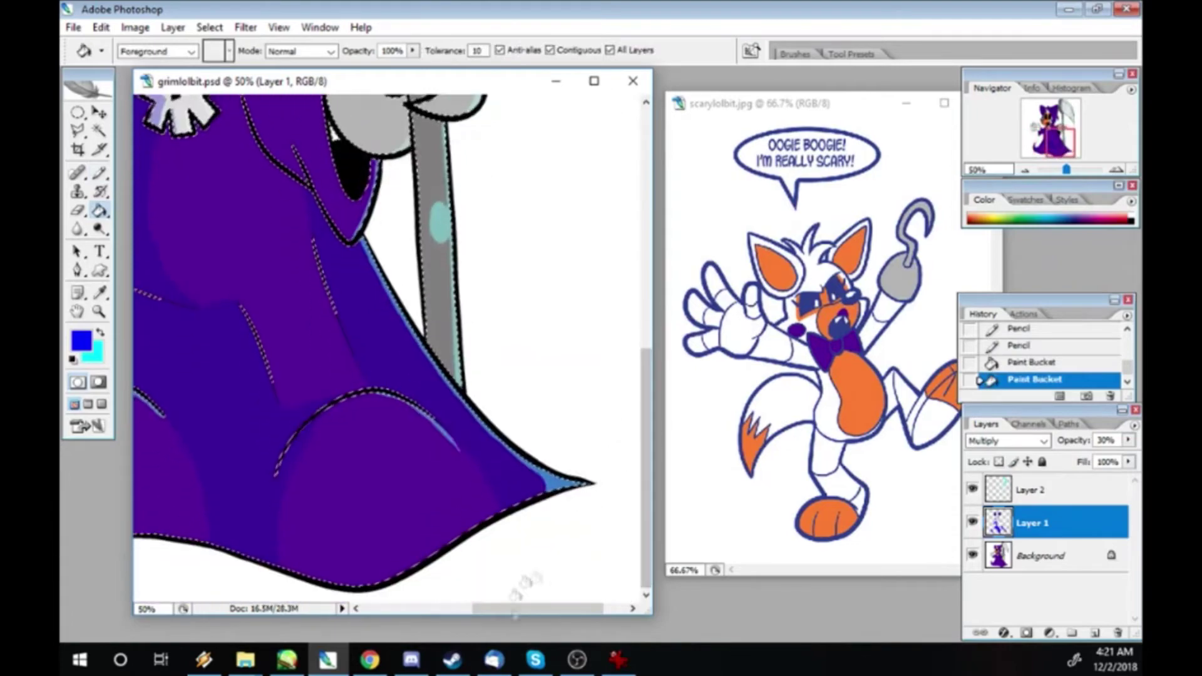
- Outline shadows on the hook arm's sleeve and shoulder and fill them blue
scroll(494, 620, up, 8)
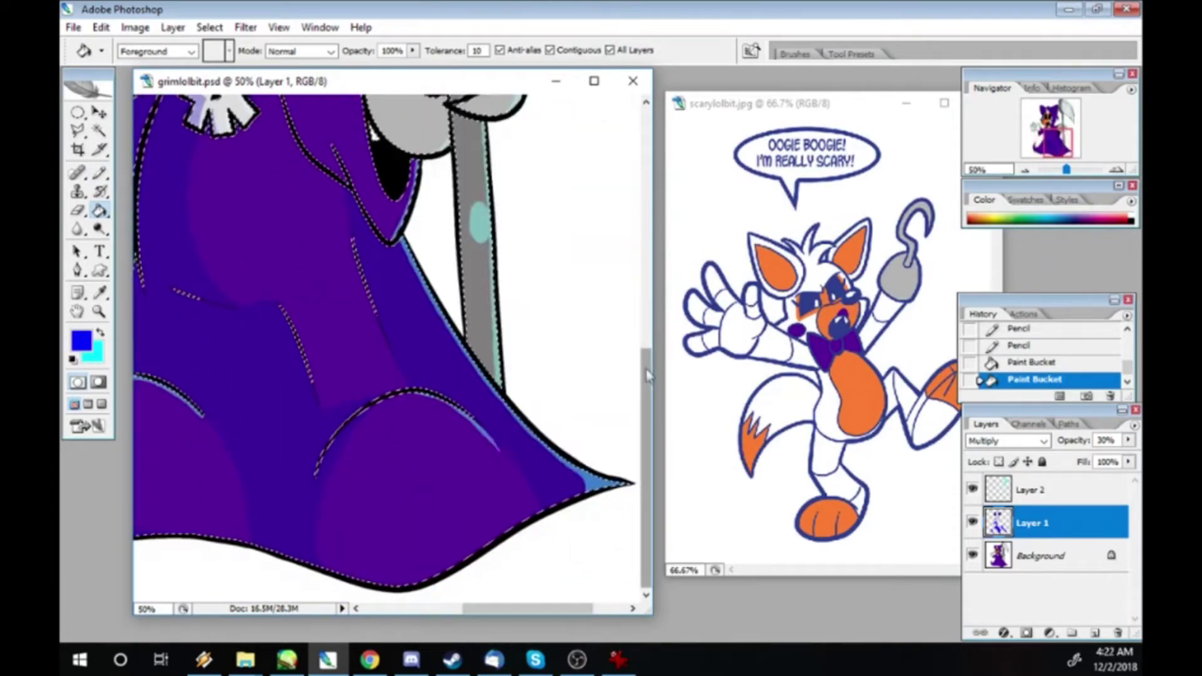
key(b)
drag(265, 136, 285, 159)
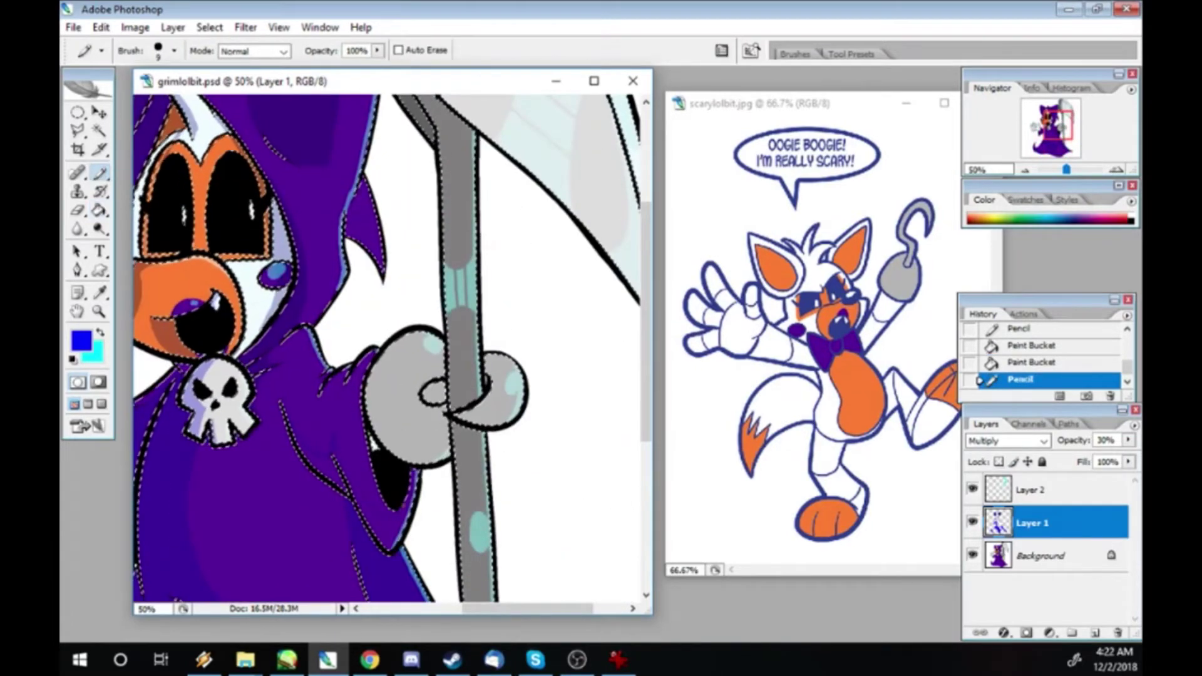
key(g)
click(157, 150)
click(288, 266)
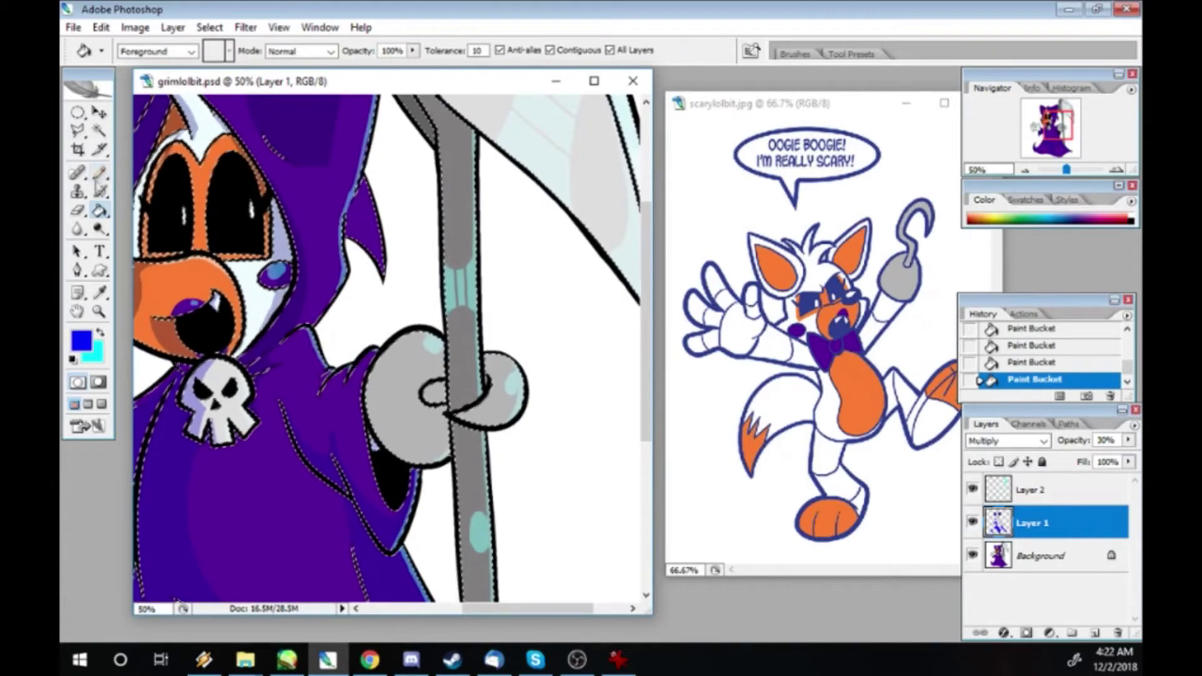
- Draw curved shadow outlines on the hook hand's round base and the hook, and fill them blue
key(b)
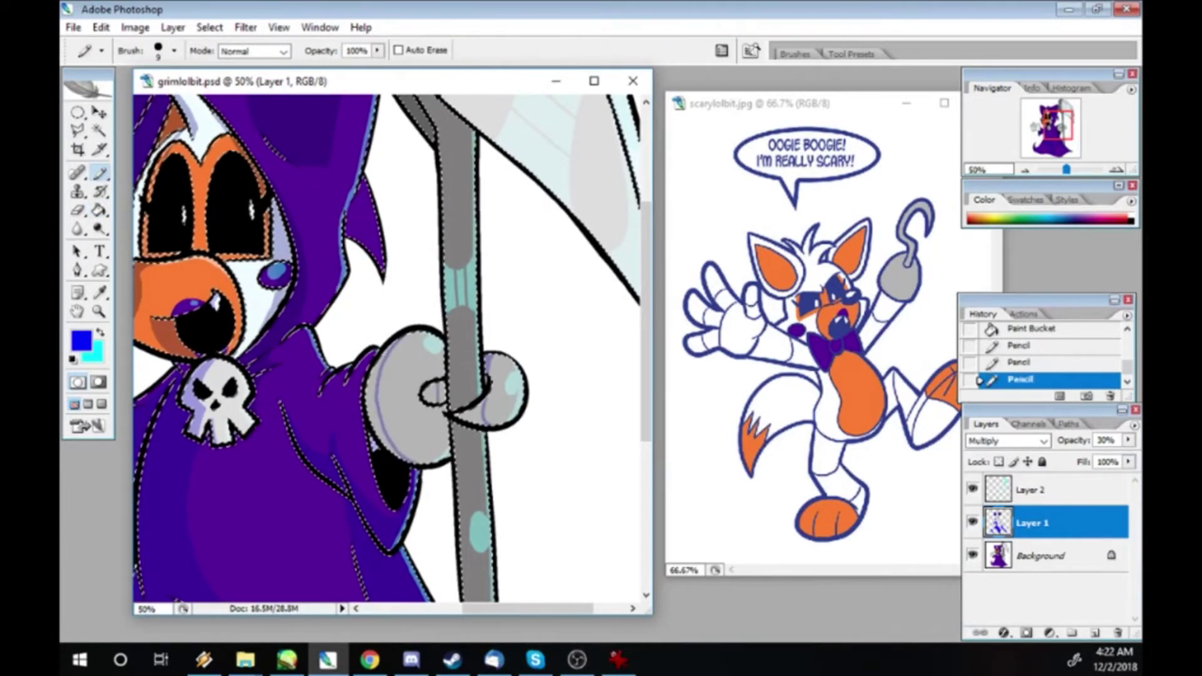
key(g)
click(177, 603)
click(178, 605)
- Shade the white edge of the face beside the eye and the nose's shine in blue with the Pencil
key(b)
drag(482, 614, 463, 614)
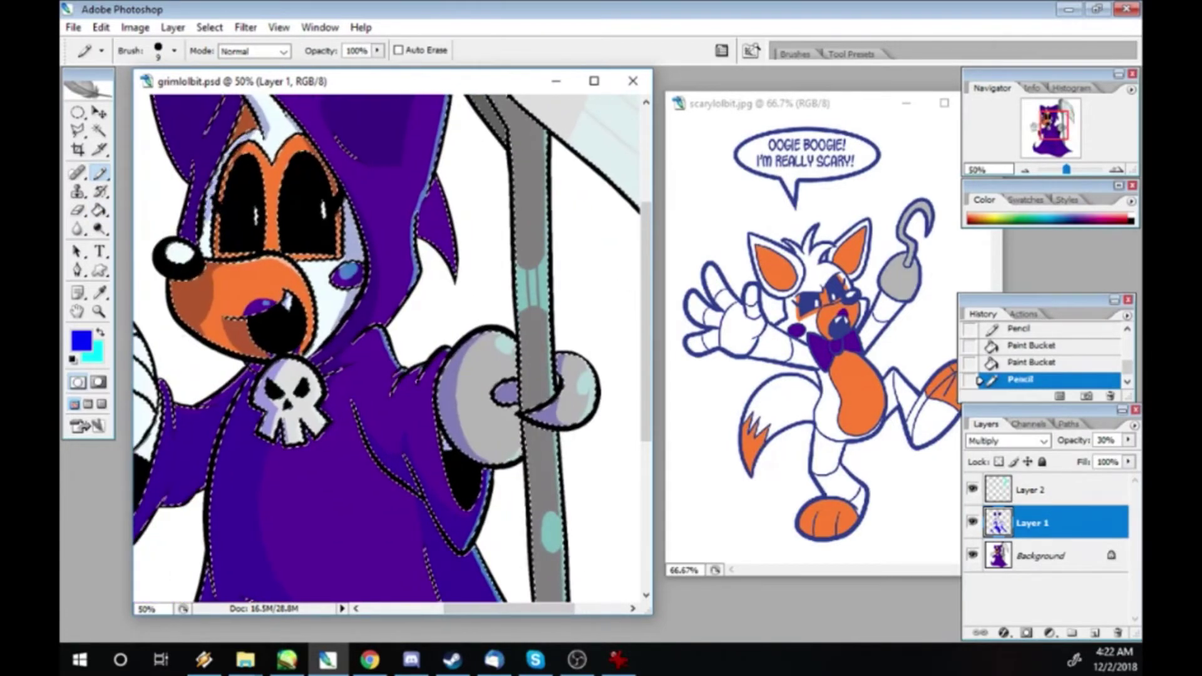
click(219, 172)
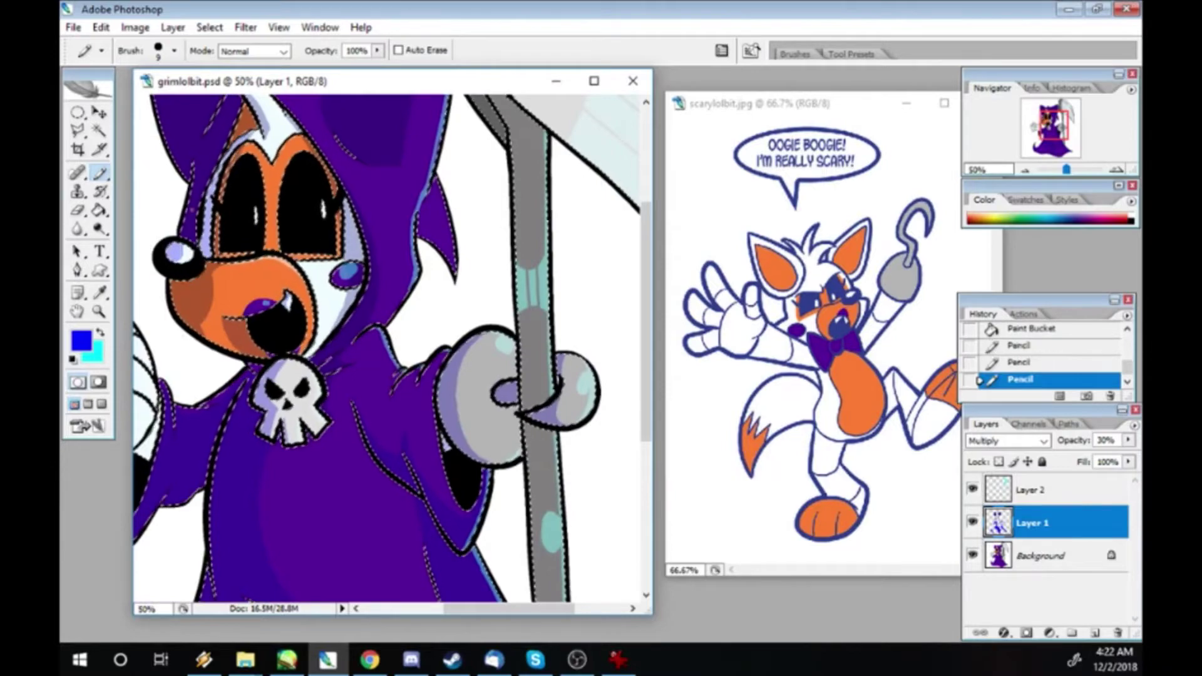
- Fill a blue shadow on the hood's pointed spike behind the neck
scroll(210, 570, up, 5)
key(g)
click(235, 564)
key(b)
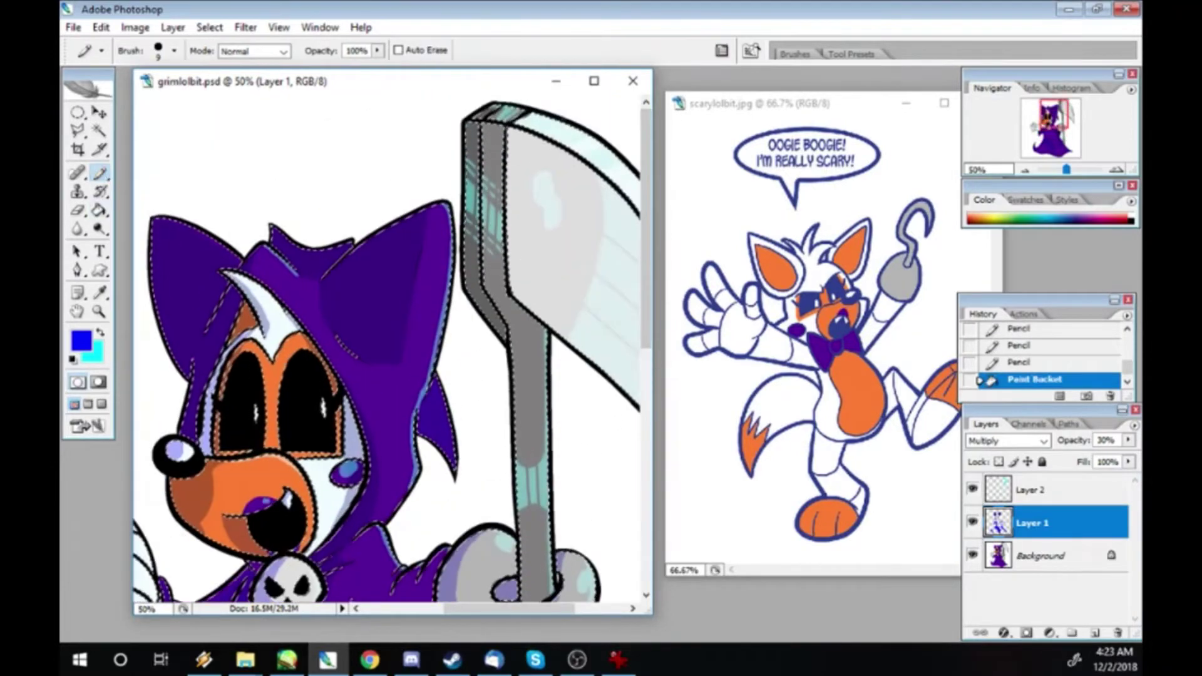
- Fill blue shadows on the scythe head's top edge and along the inner edge of its blade
key(g)
click(493, 109)
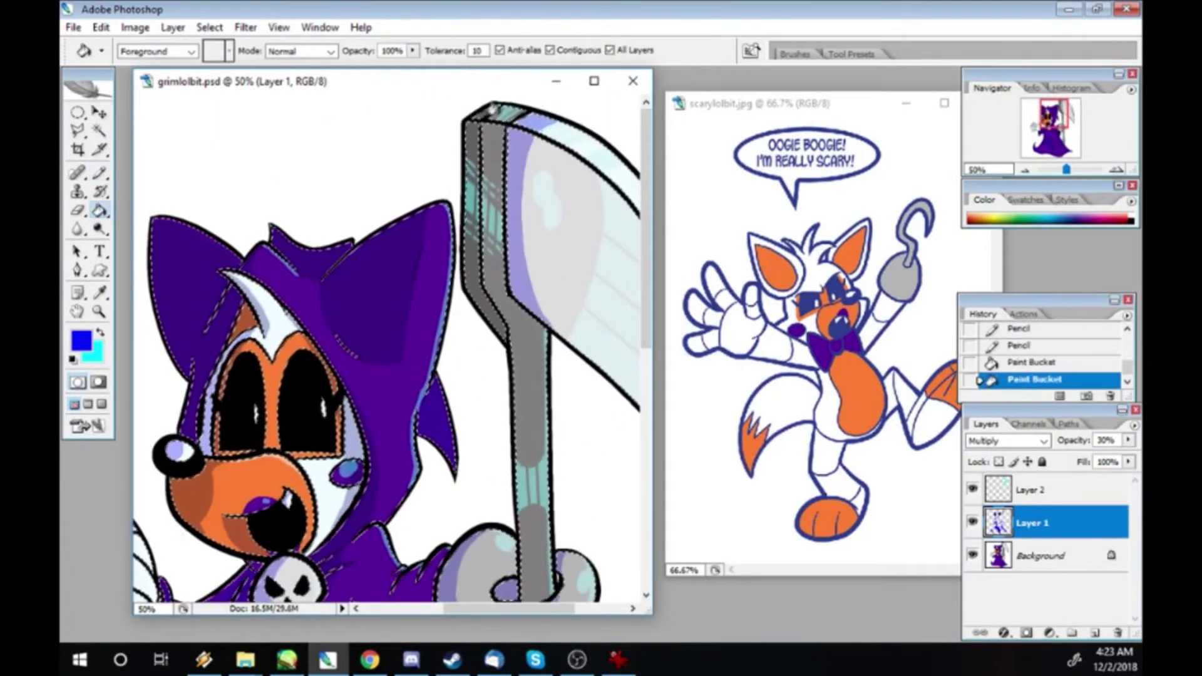
click(617, 282)
click(526, 451)
- Outline a shadow down the scythe's upper shaft and fill the shaft and blade socket areas blue
key(b)
drag(522, 322, 518, 379)
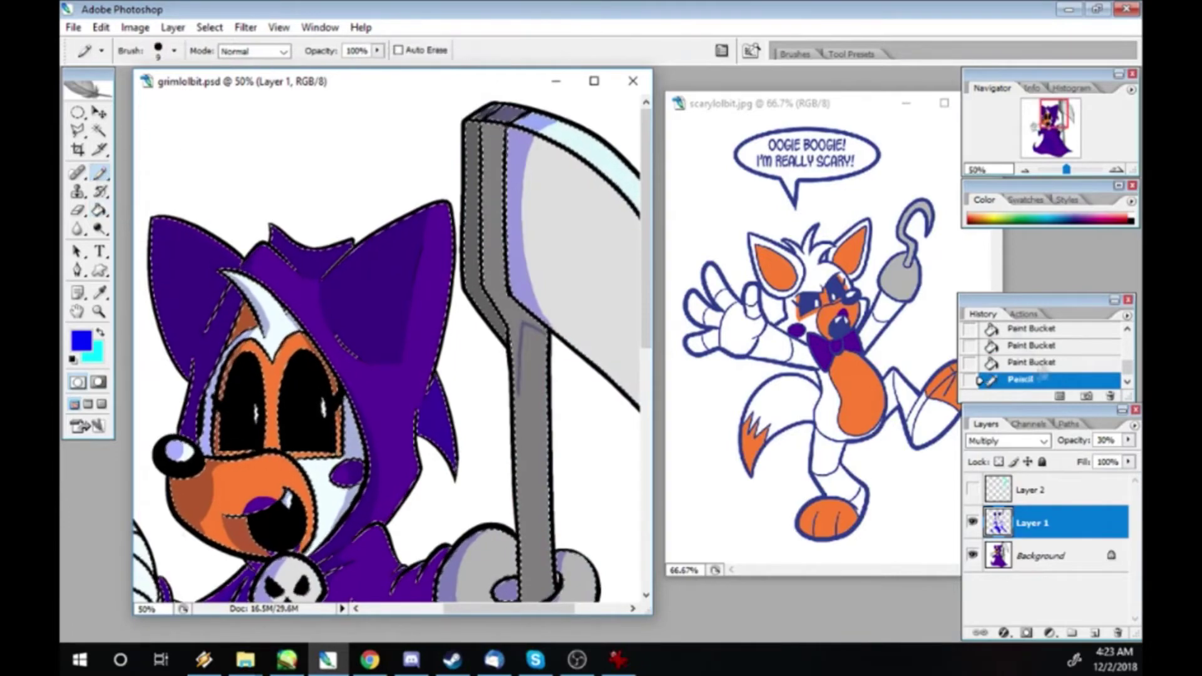
drag(317, 501, 307, 563)
key(g)
click(489, 306)
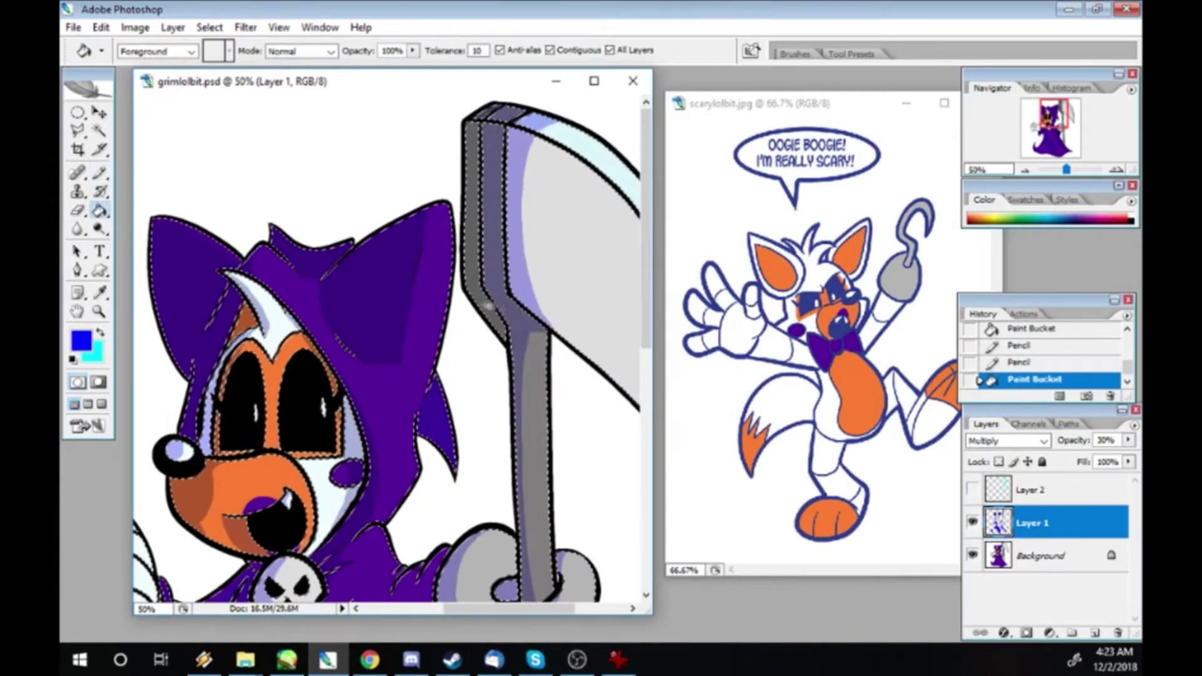
click(303, 331)
- Extend the shaft's blue shadow down to the hook with the Pencil and clean up its edge with the Eraser
key(b)
drag(307, 476, 307, 563)
scroll(307, 532, down, 5)
key(e)
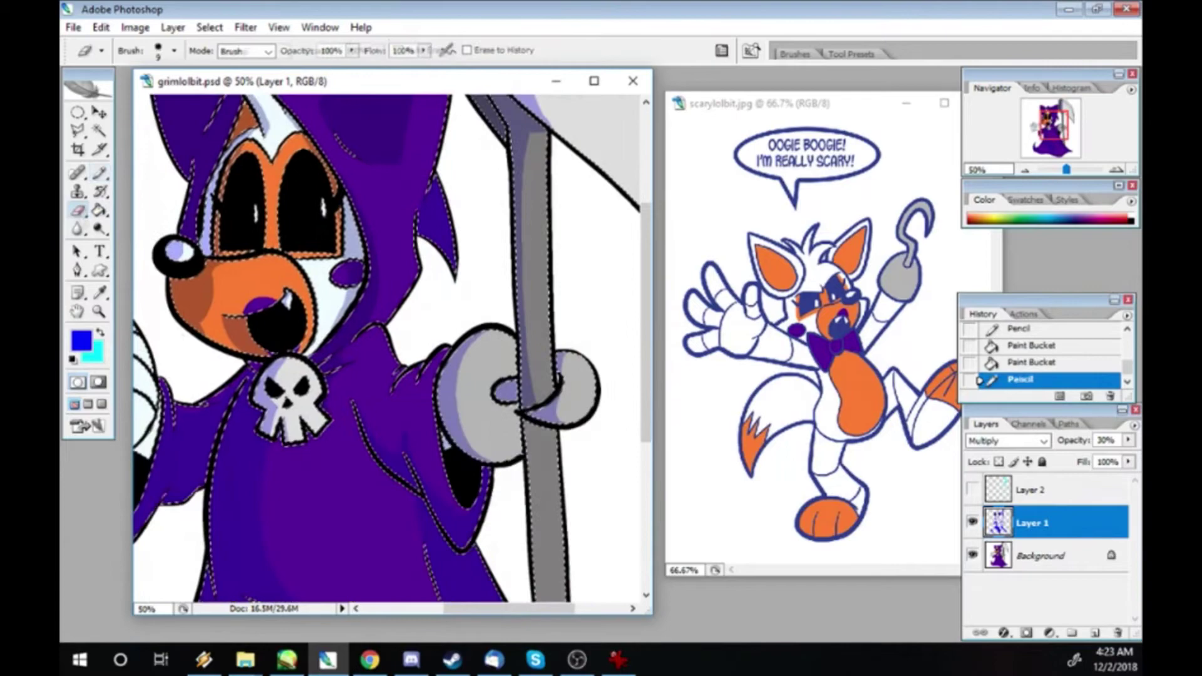
click(294, 123)
- Outline a shadow on the scythe shaft below the hook and fill it blue
scroll(301, 125, down, 5)
click(319, 125)
key(b)
drag(150, 188, 154, 238)
click(313, 126)
click(363, 125)
key(g)
click(531, 301)
key(b)
- Clean up the lower shaft's shadow with Pencil and Eraser, show Layer 2, and erase its overlapping highlight there
click(313, 125)
key(e)
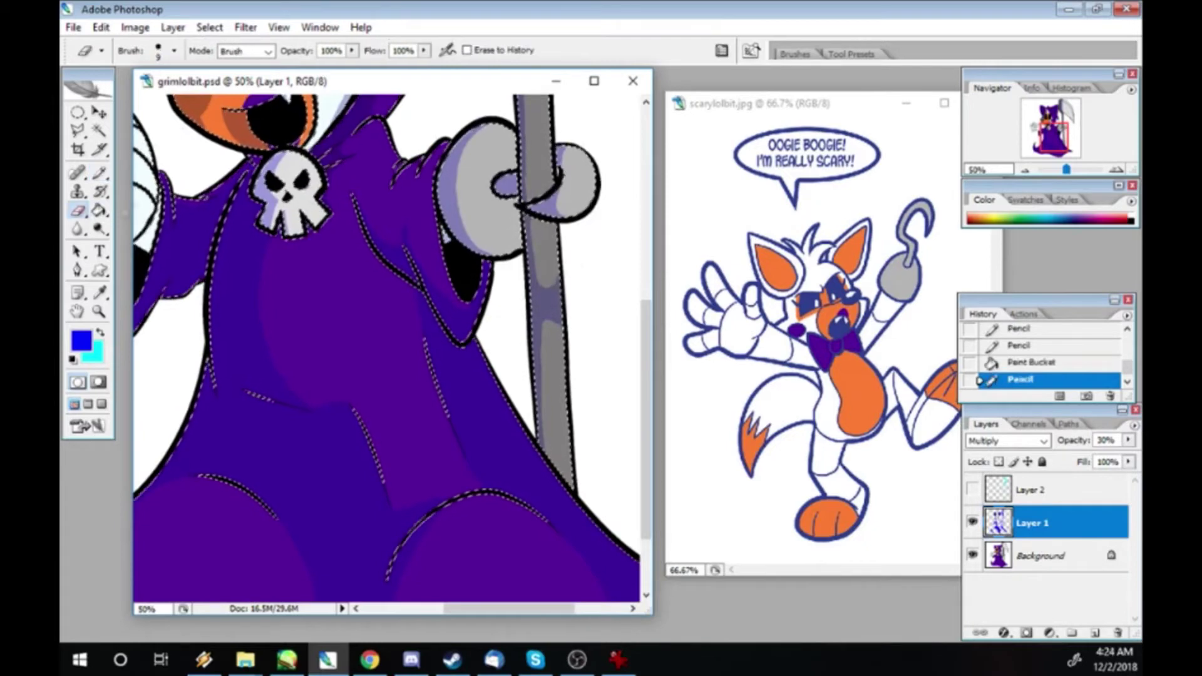
click(250, 122)
click(319, 122)
click(307, 135)
click(370, 125)
click(972, 490)
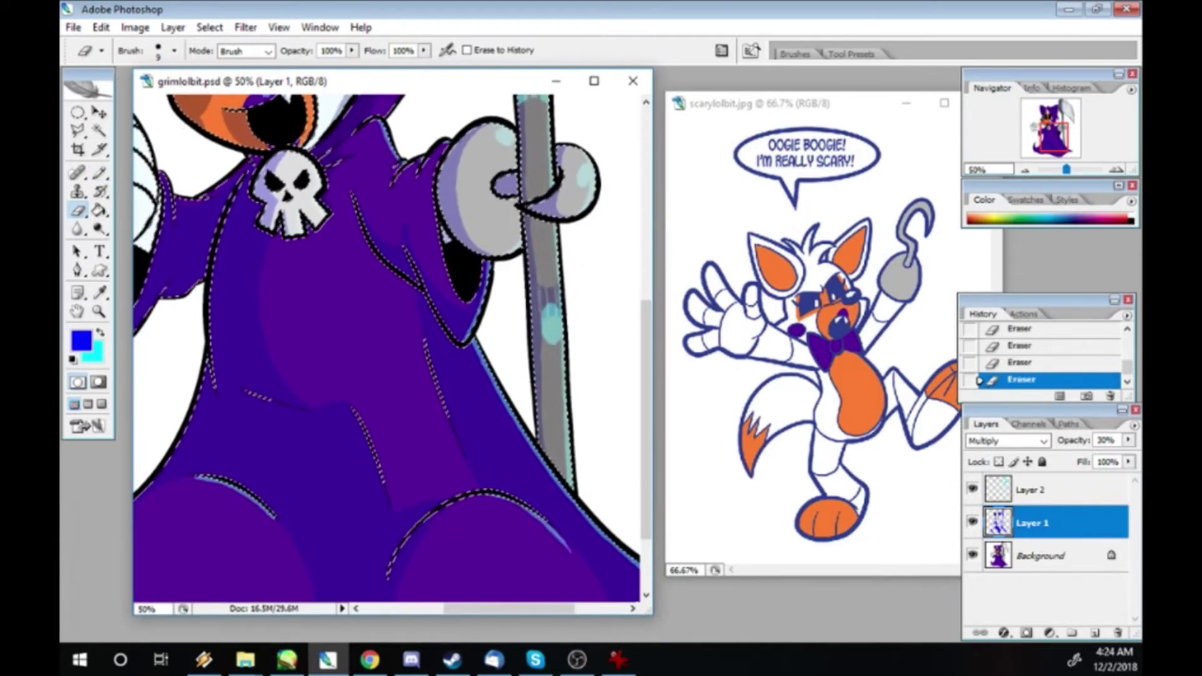
key(ctrl+z)
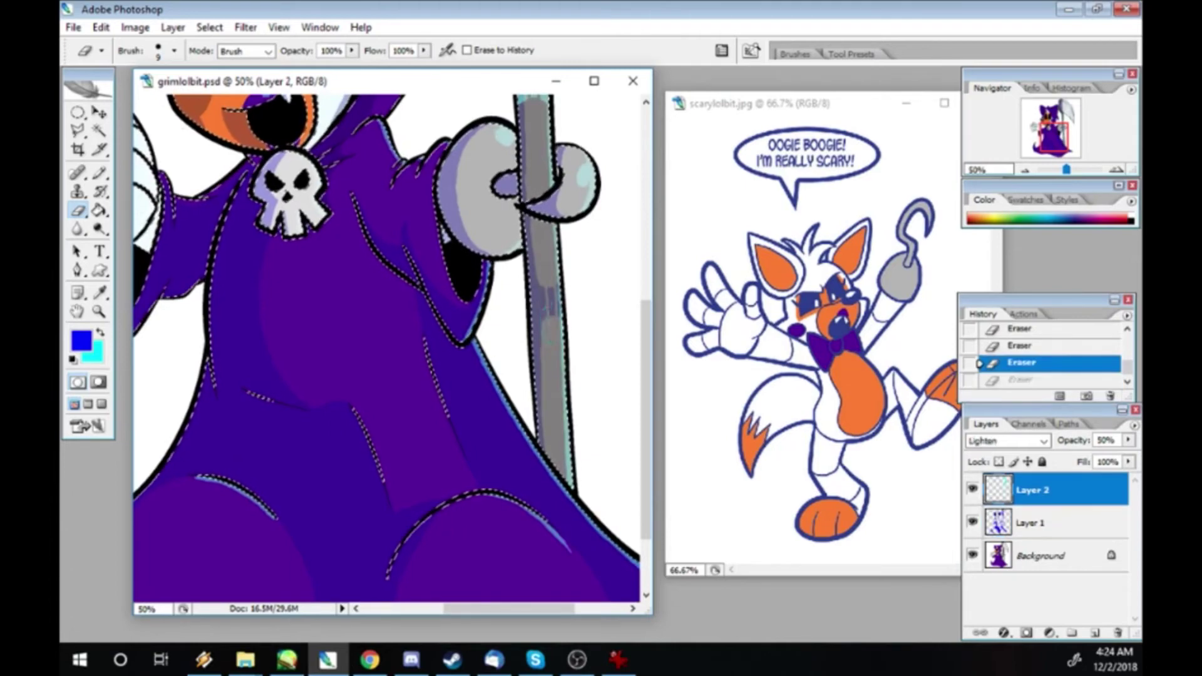
key(ctrl+z)
key(ctrl+minus)
click(209, 27)
click(216, 60)
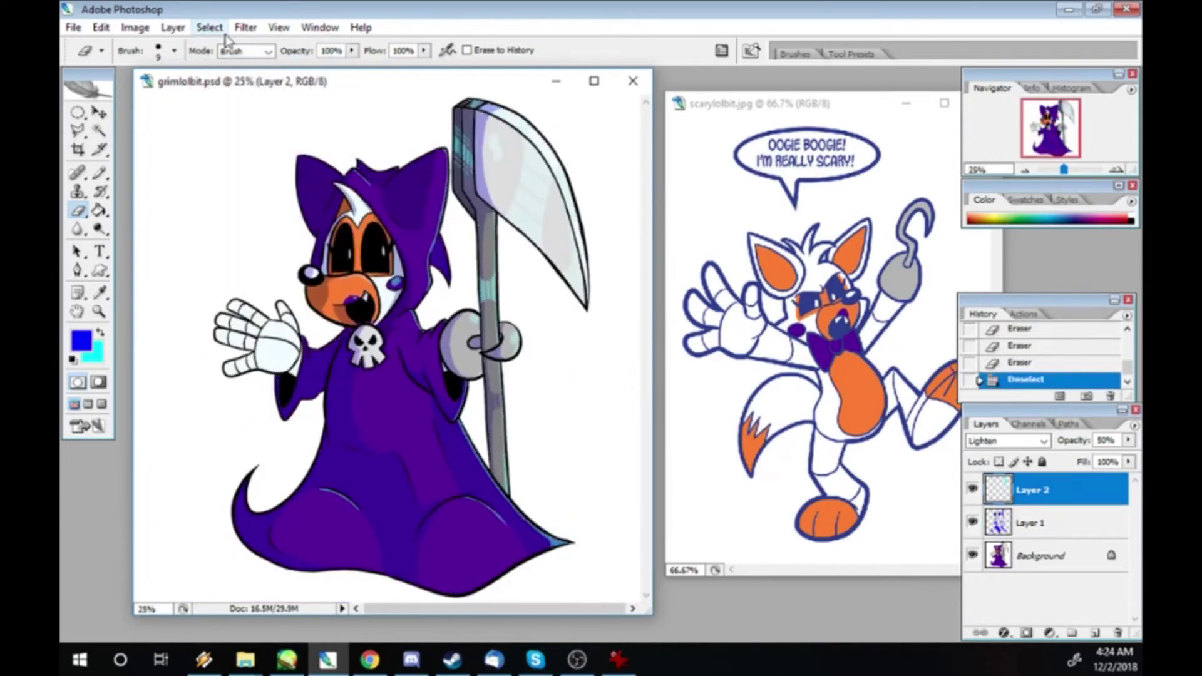
key(ctrl+z)
- Draw blue shadow outlines across the open hand's fingers and along the palm's lower edge on Layer 1
key(z)
click(241, 367)
click(240, 367)
click(241, 367)
key(b)
drag(260, 204, 263, 268)
key(alt+bracketleft)
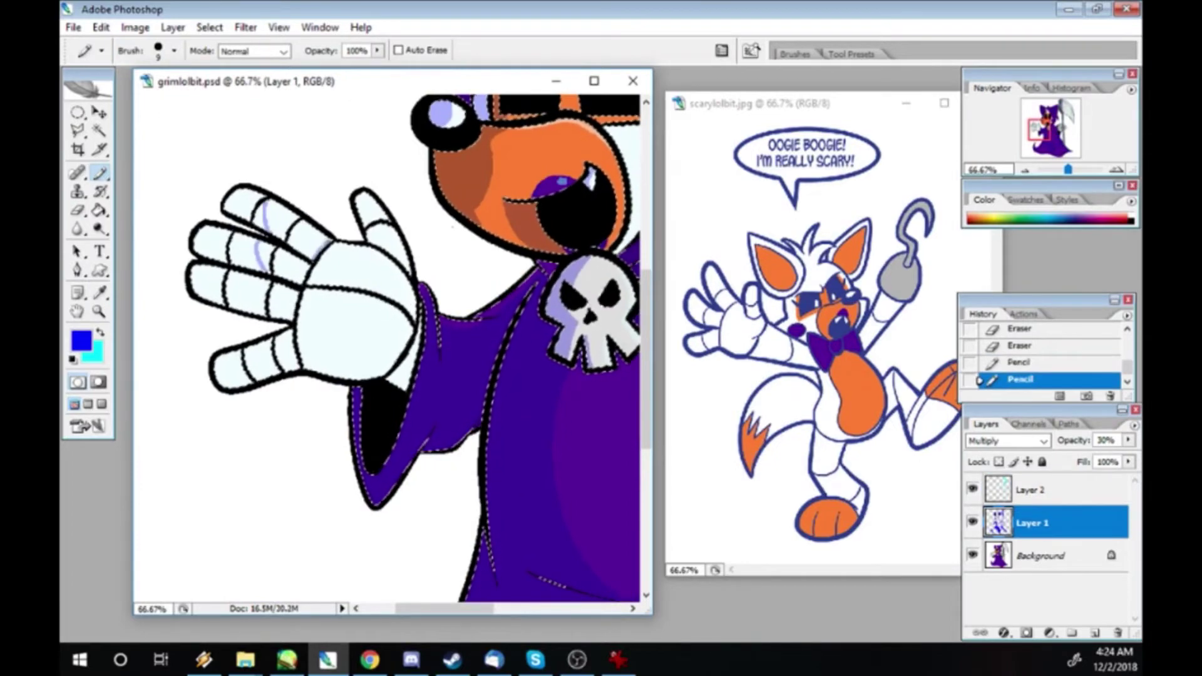
drag(263, 207, 313, 247)
drag(300, 335, 369, 379)
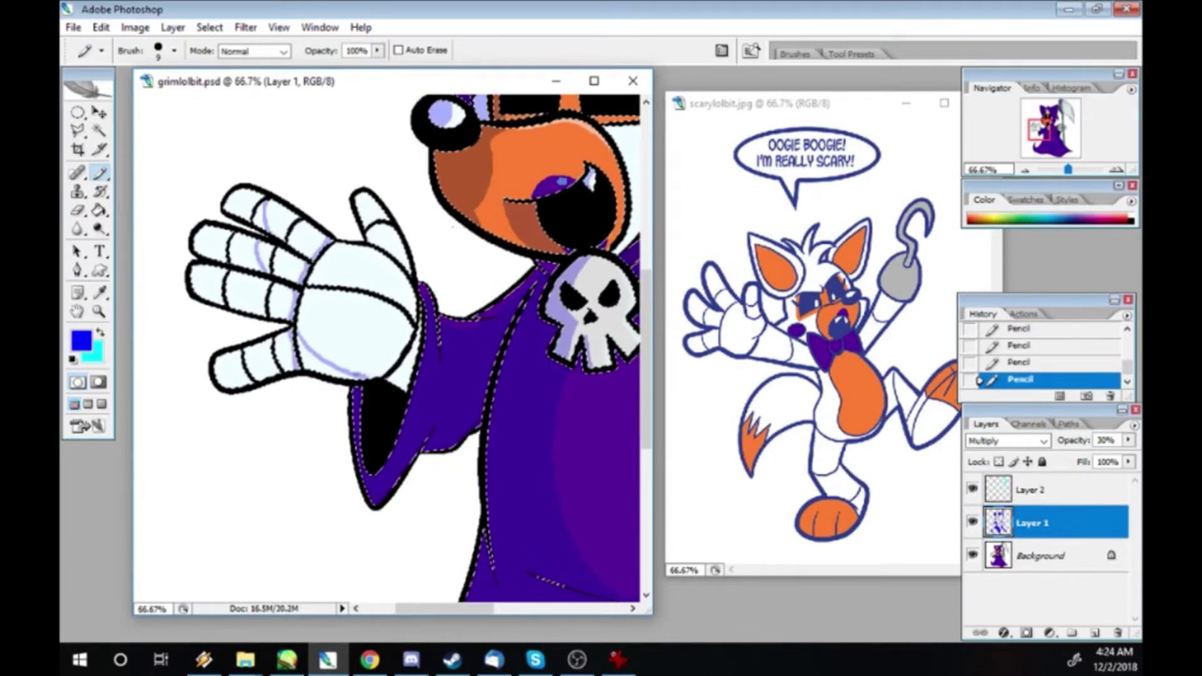
- Fill the shadows on the open hand's palm edge, wrist and lowest finger blue
key(g)
click(339, 366)
key(ctrl+plus)
click(307, 382)
click(267, 347)
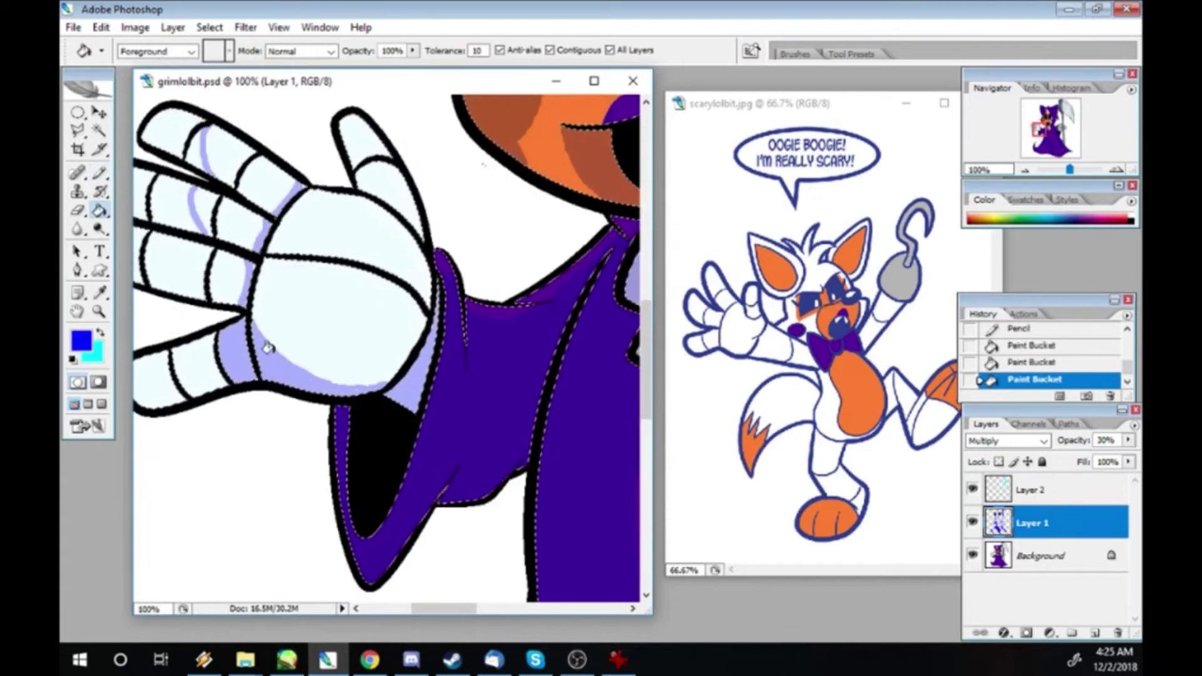
- Undo the latest fills and redraw the shadow lines around the open hand's palm and wrist
key(ctrl+alt+z)
key(ctrl+alt+z)
key(ctrl+alt+z)
key(b)
drag(426, 304, 282, 379)
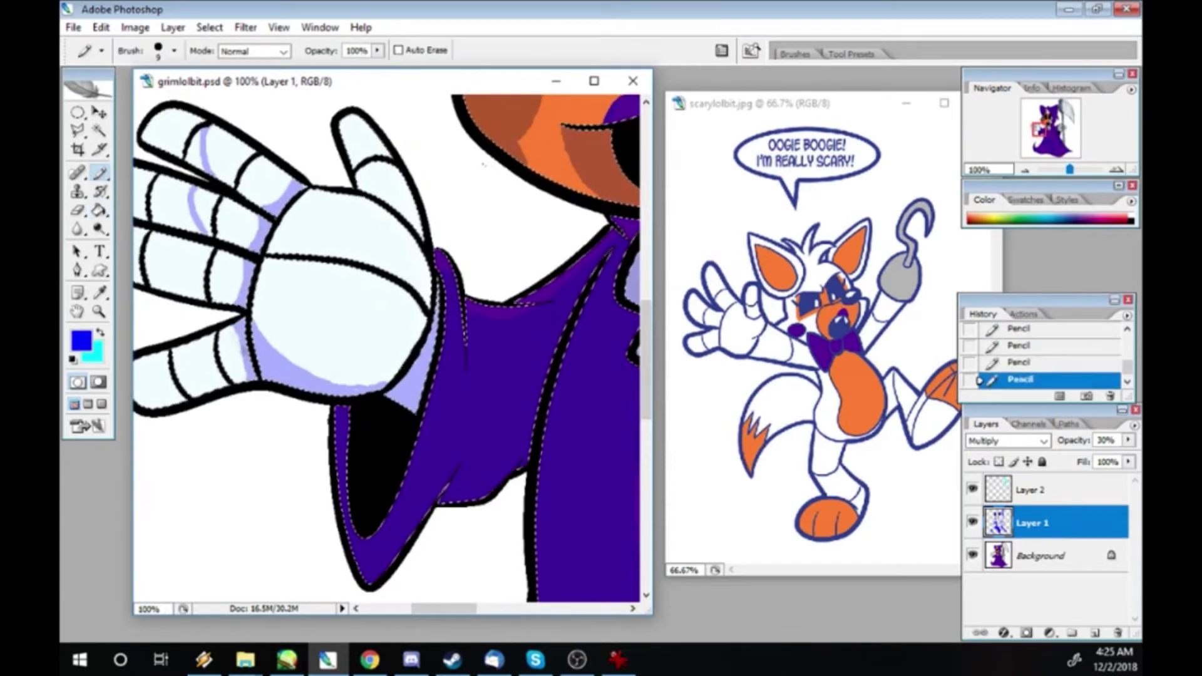
- Outline the remaining finger shadow and fill the outer finger segments of the open hand blue
key(g)
click(159, 134)
click(194, 137)
click(142, 182)
click(168, 191)
key(b)
drag(144, 263, 157, 288)
key(g)
click(156, 382)
click(150, 194)
click(147, 257)
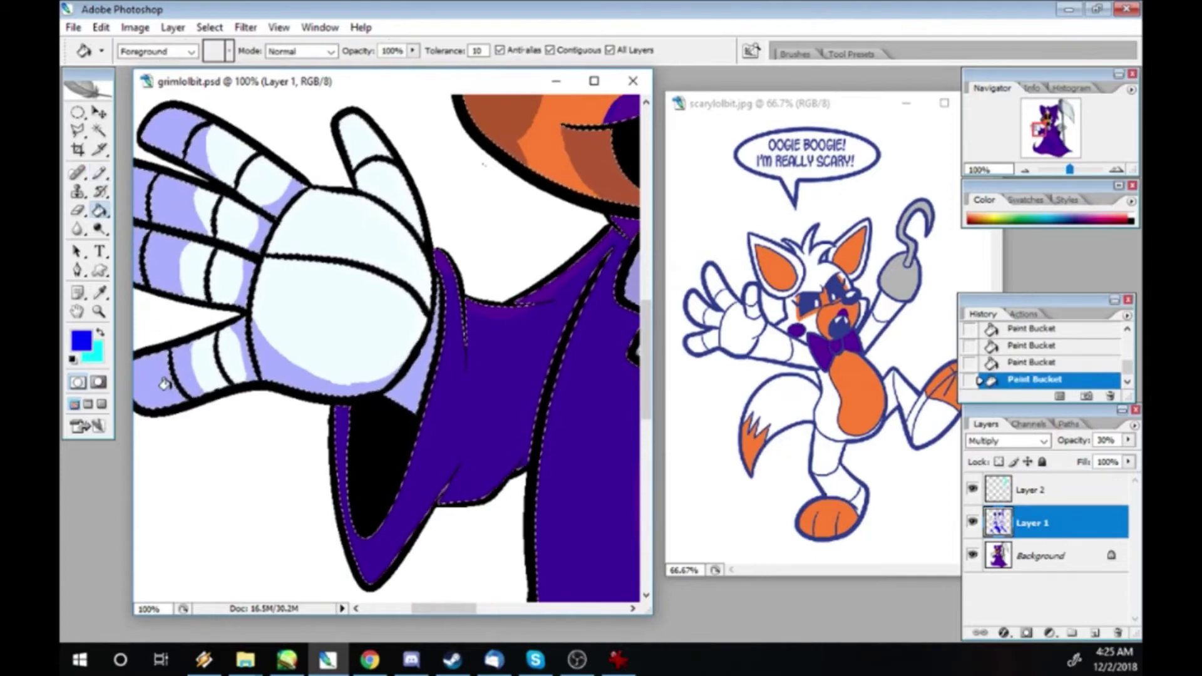
- Clear the selection and fill two more spots with blue using the Paint Bucket
key(ctrl+d)
key(ctrl+minus)
key(ctrl+minus)
key(ctrl+minus)
key(ctrl+minus)
key(Tab)
click(233, 511)
click(352, 161)
key(Tab)
- Touch up the finger shadows on the open hand with the Pencil and erase the excess
key(z)
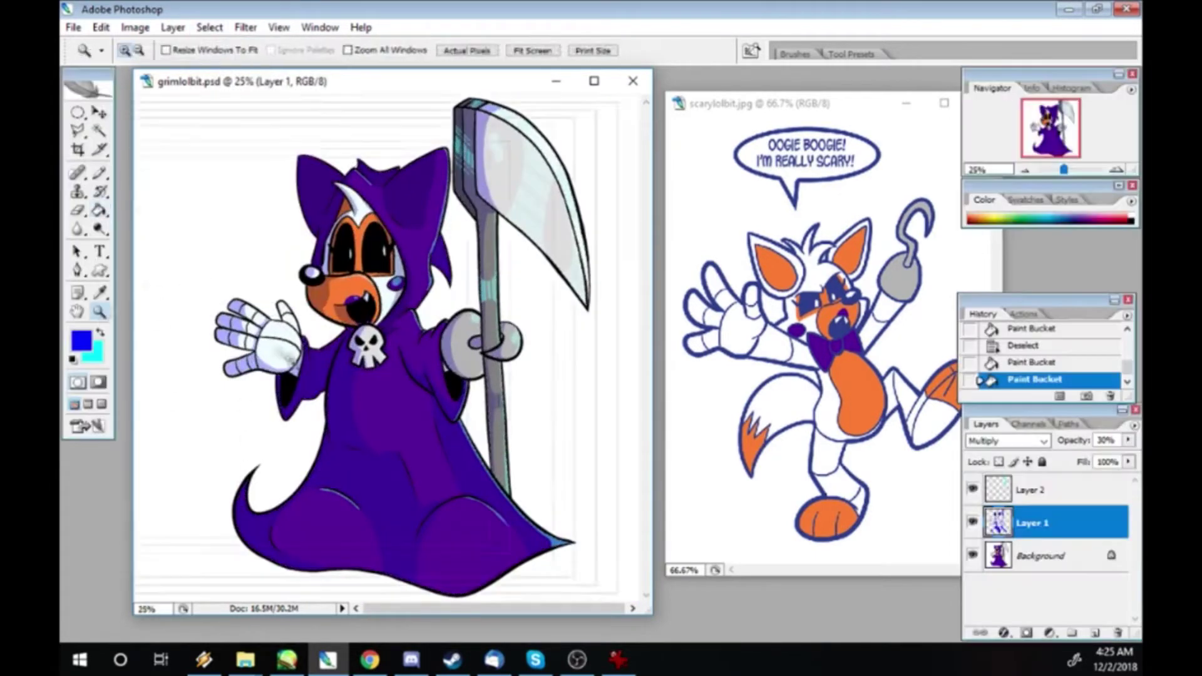
click(267, 347)
click(266, 348)
click(267, 347)
key(b)
drag(338, 305, 332, 341)
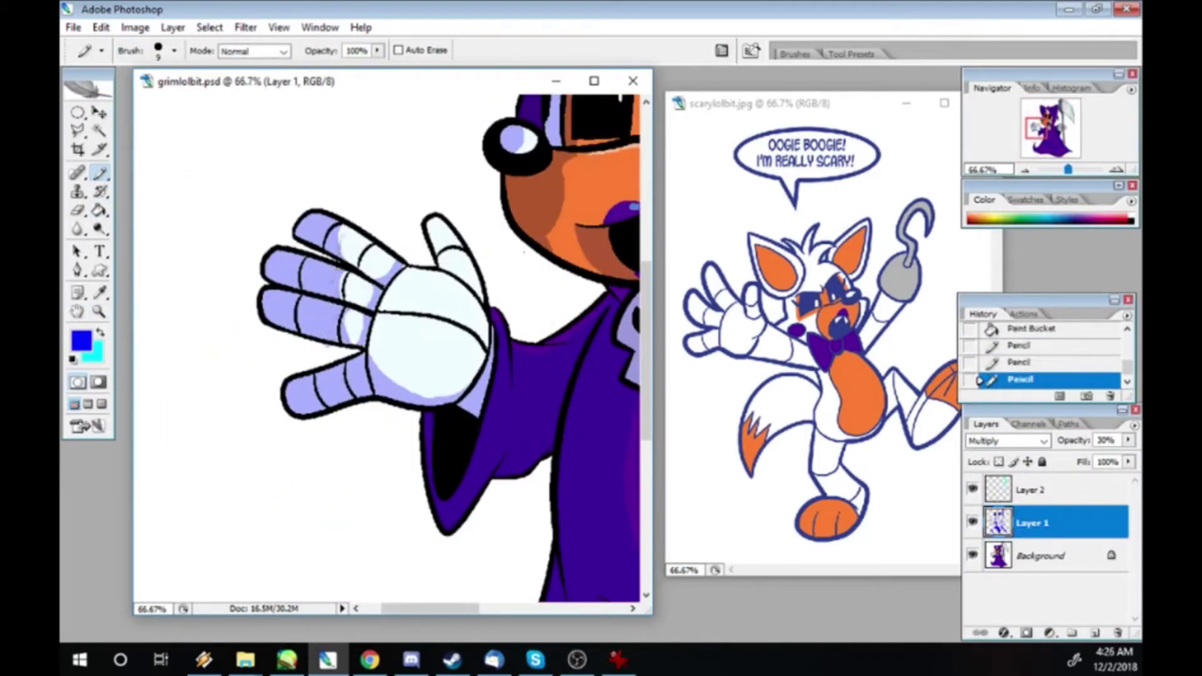
key(e)
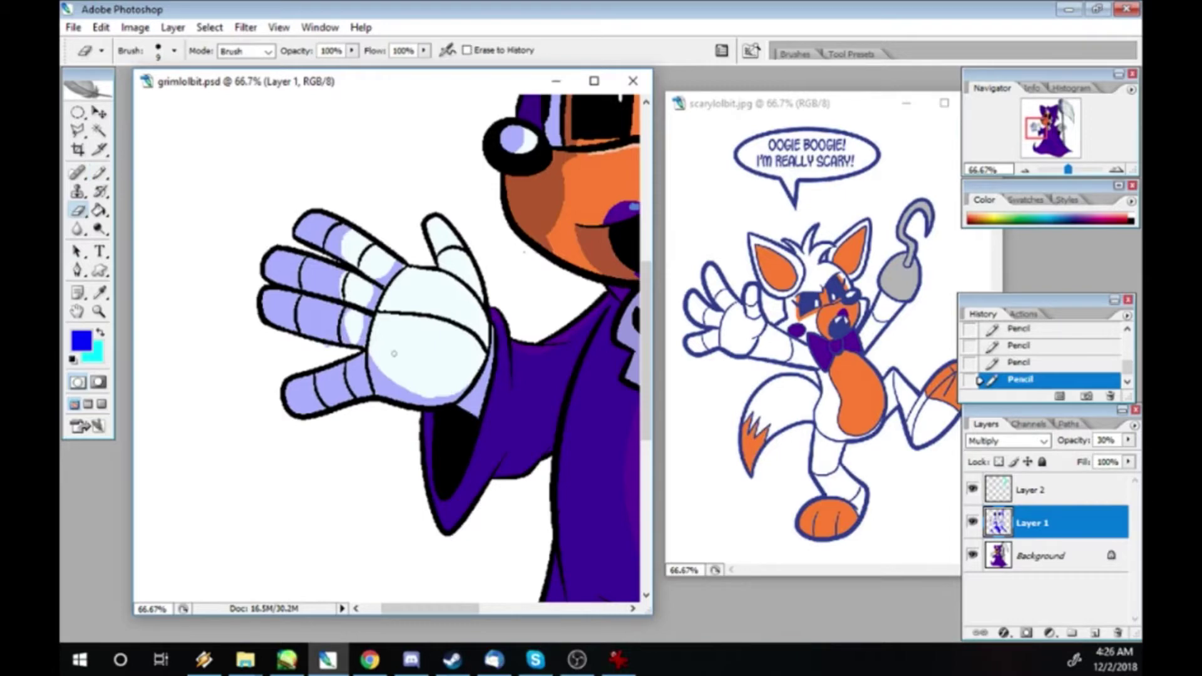
key(ctrl+minus)
key(ctrl+minus)
key(ctrl+minus)
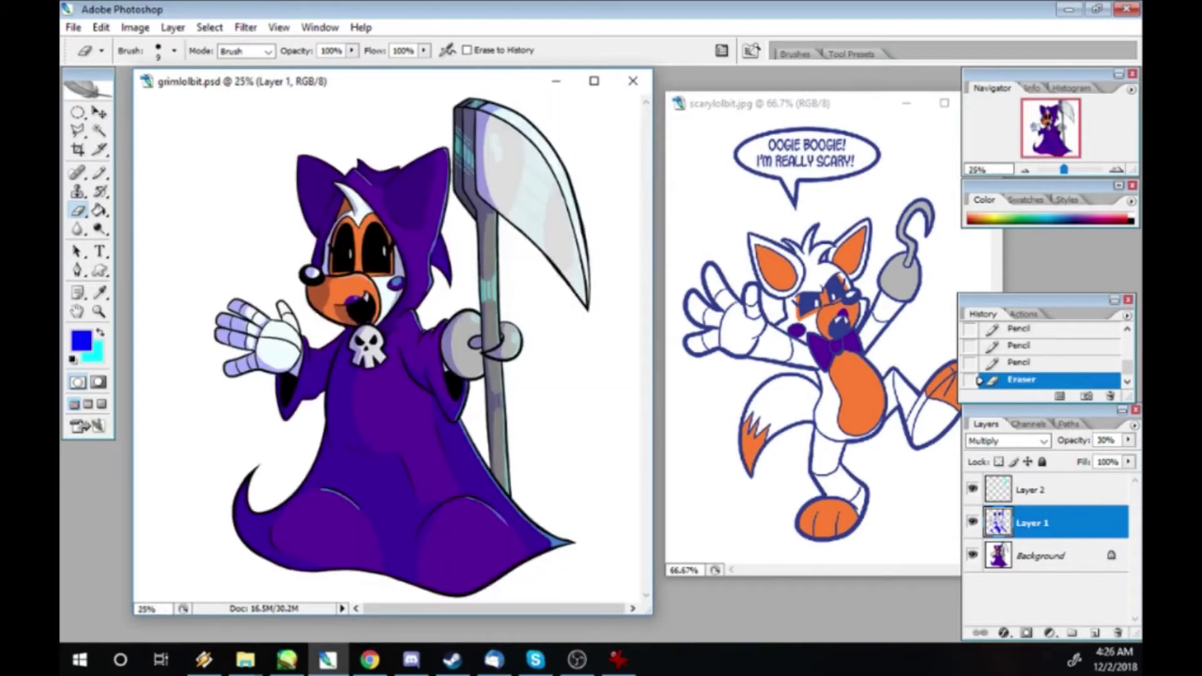
- Flatten the image and select the whole character by picking the white background and inverting the selection
click(172, 27)
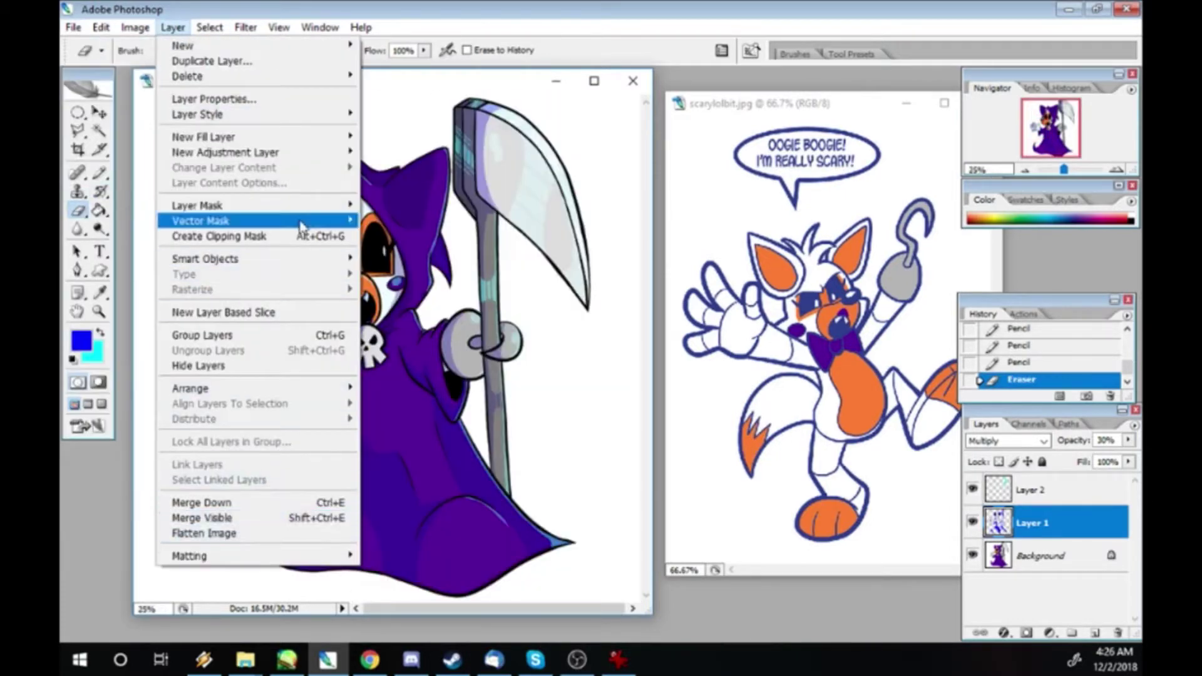
click(206, 531)
key(w)
click(254, 199)
click(253, 199)
click(245, 27)
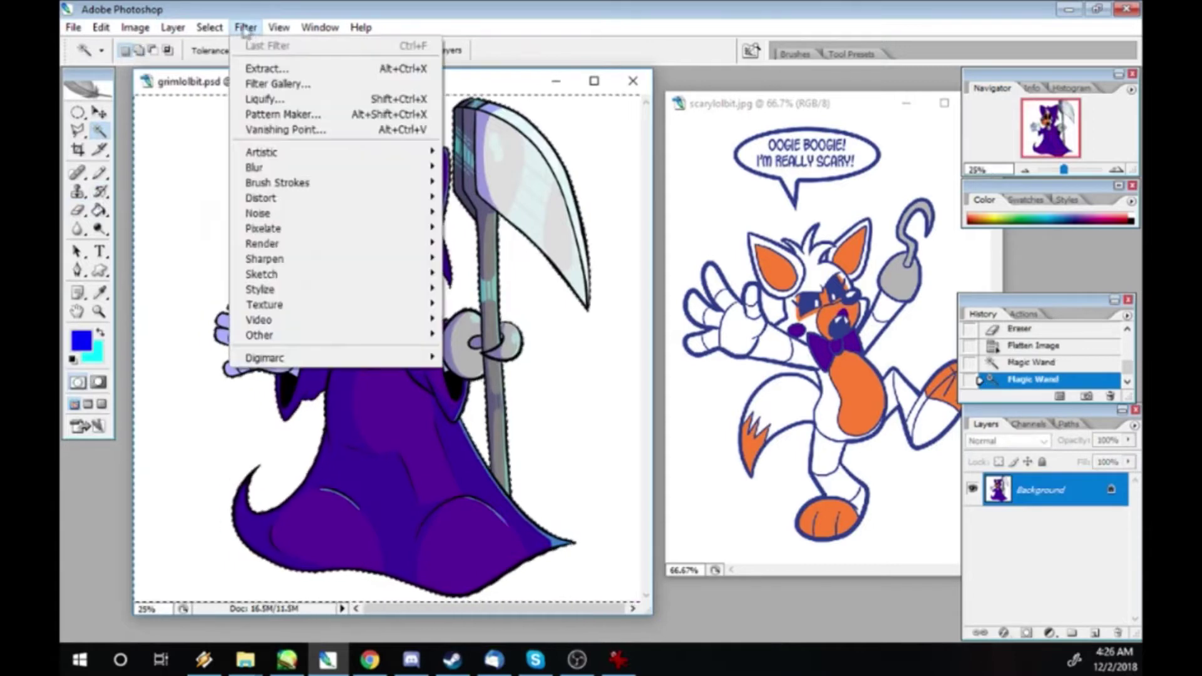
mouse_move(209, 26)
click(224, 93)
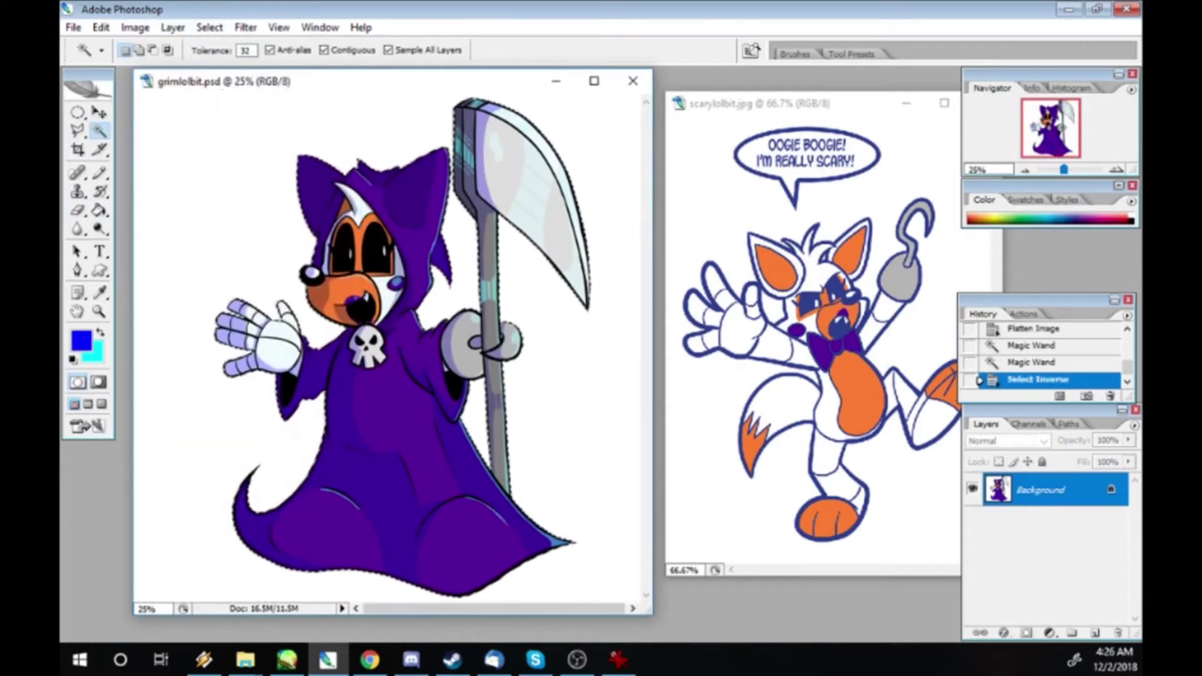
- Create a new document with the default settings and paste the copied TV test-pattern image into it
key(alt+Tab)
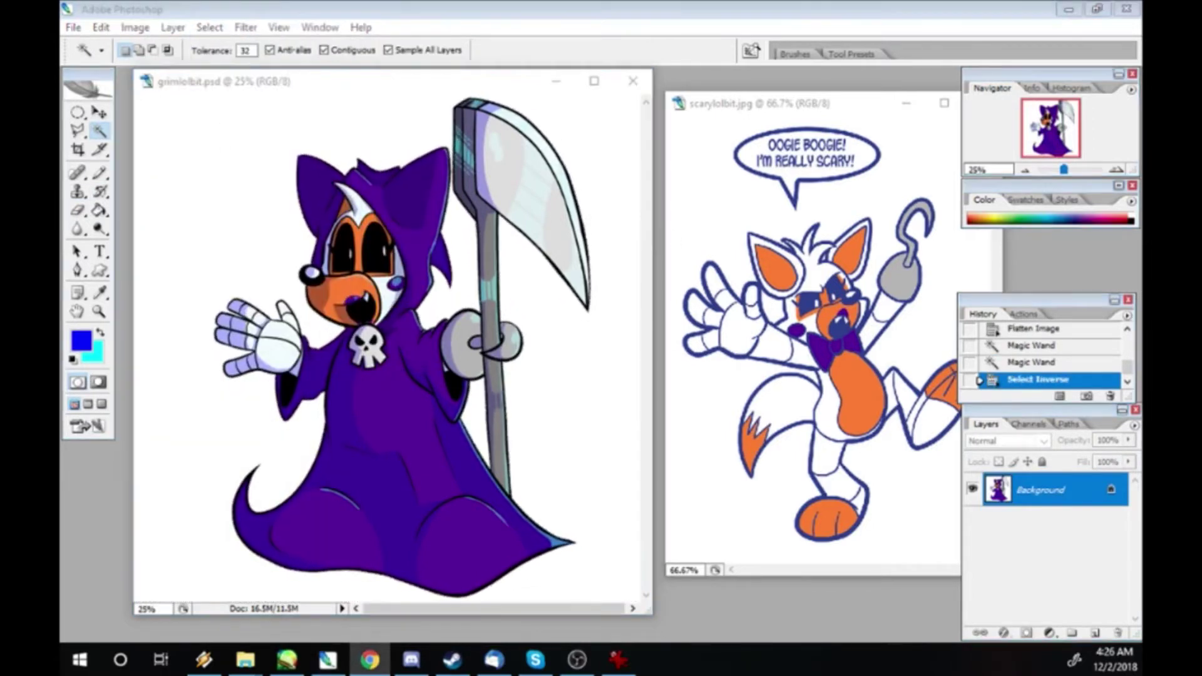
click(73, 27)
click(85, 41)
key(Return)
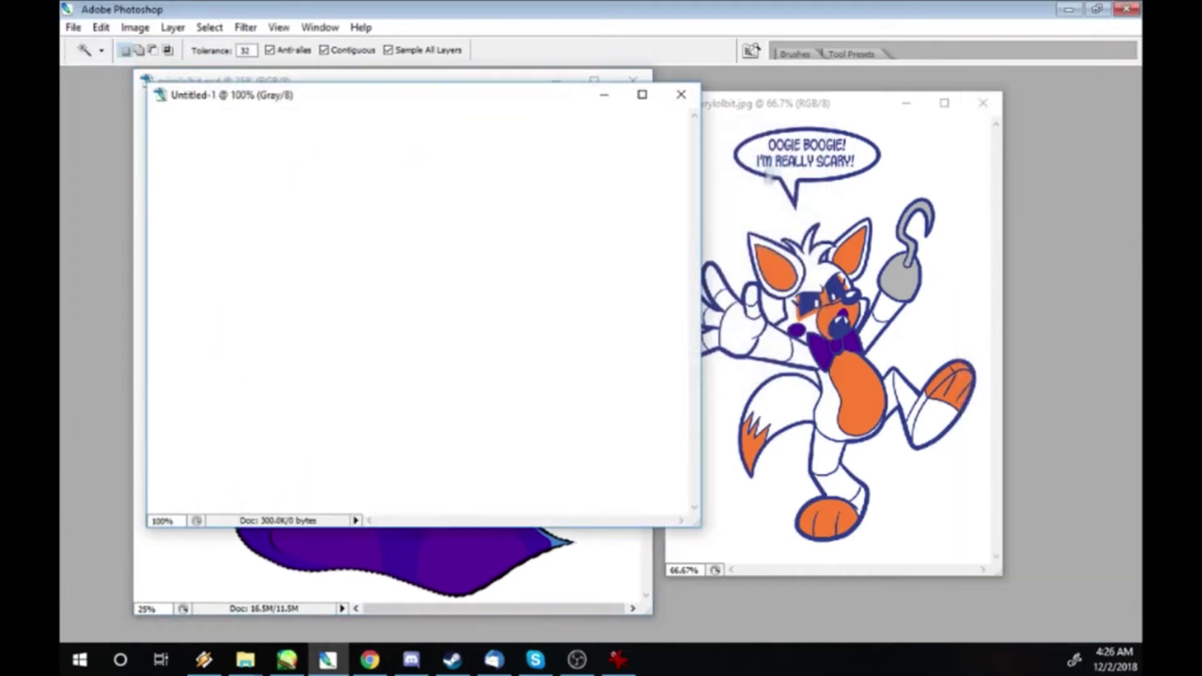
key(ctrl+v)
- Set the test-pattern document's image resolution to 300
click(135, 27)
click(163, 127)
click(467, 312)
text(300)
click(718, 162)
key(ctrl+minus)
key(ctrl+minus)
key(ctrl+minus)
key(ctrl+minus)
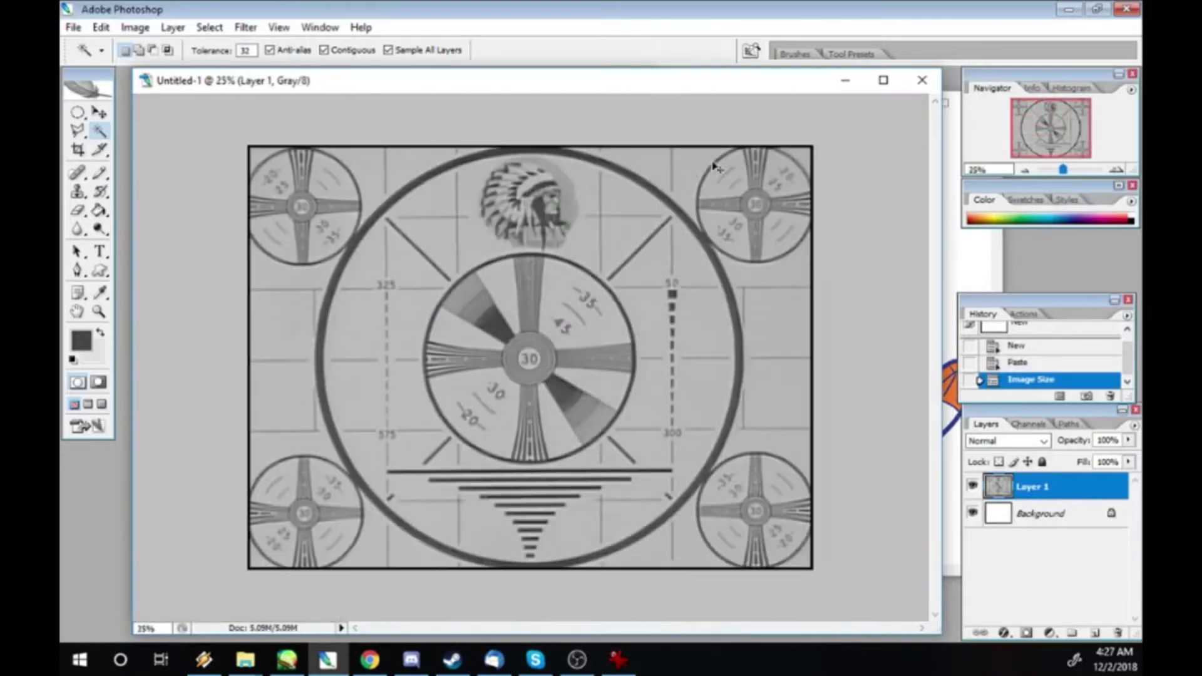
- Copy the selected character from grimlolbit.psd and return to the test-pattern document
click(315, 27)
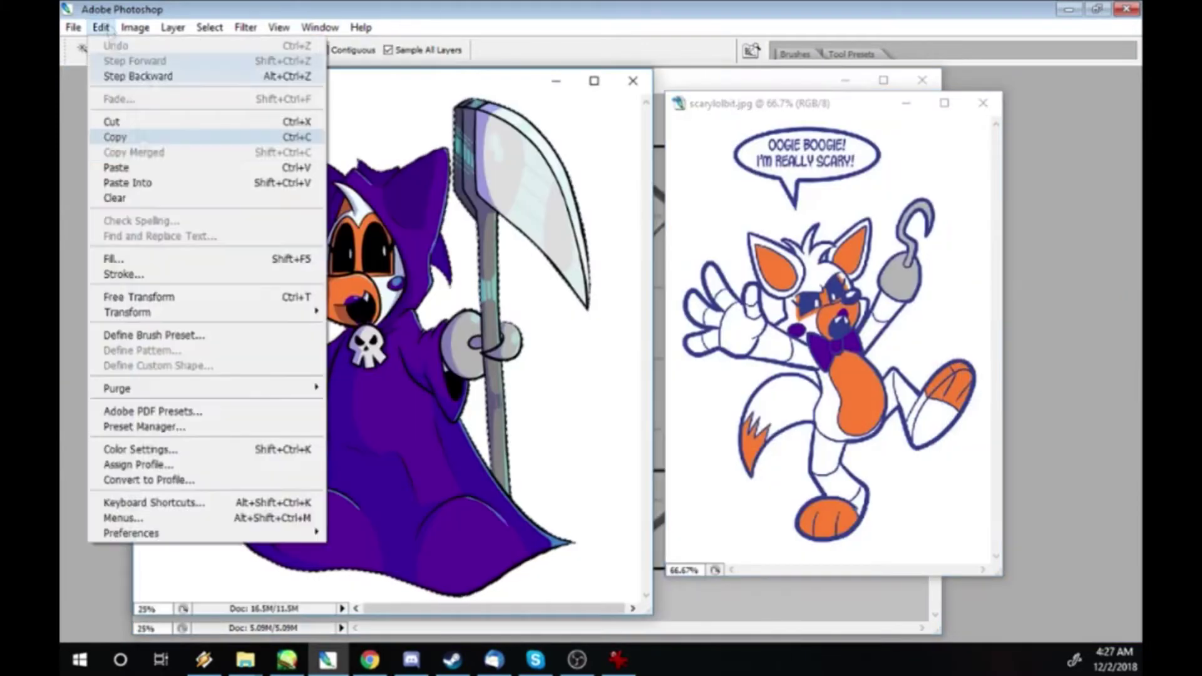
click(674, 70)
key(ctrl+v)
key(ctrl+z)
key(Tab)
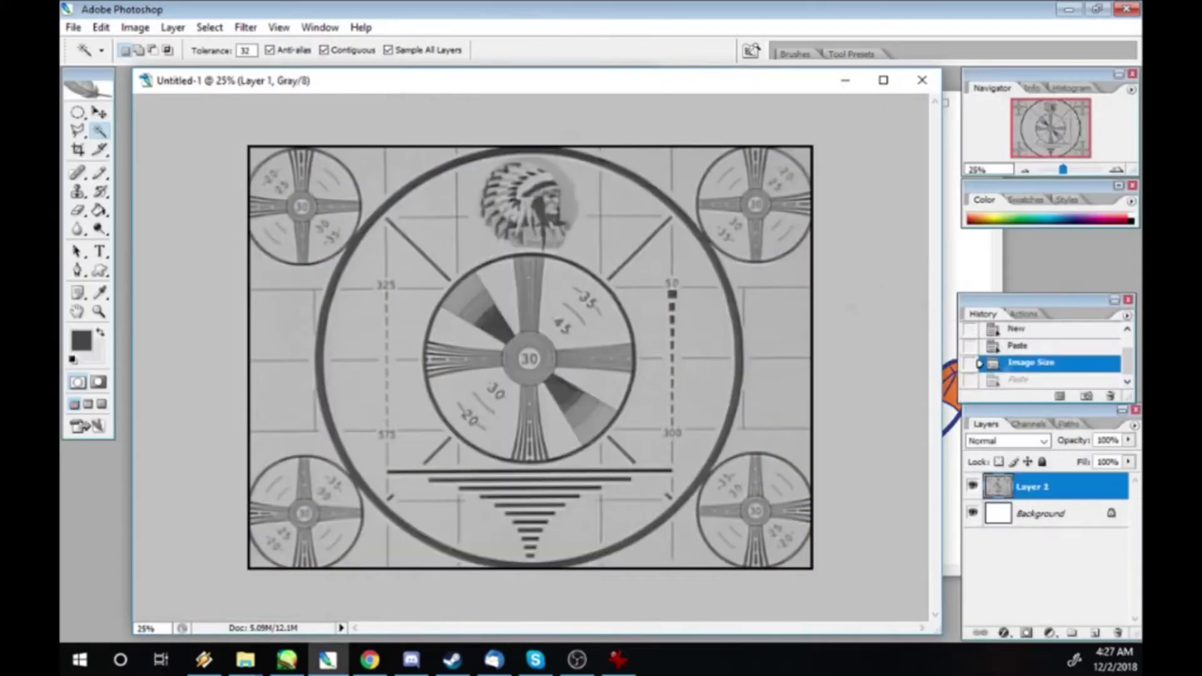
key(ctrl+v)
key(v)
drag(533, 357, 501, 329)
click(999, 362)
click(1000, 347)
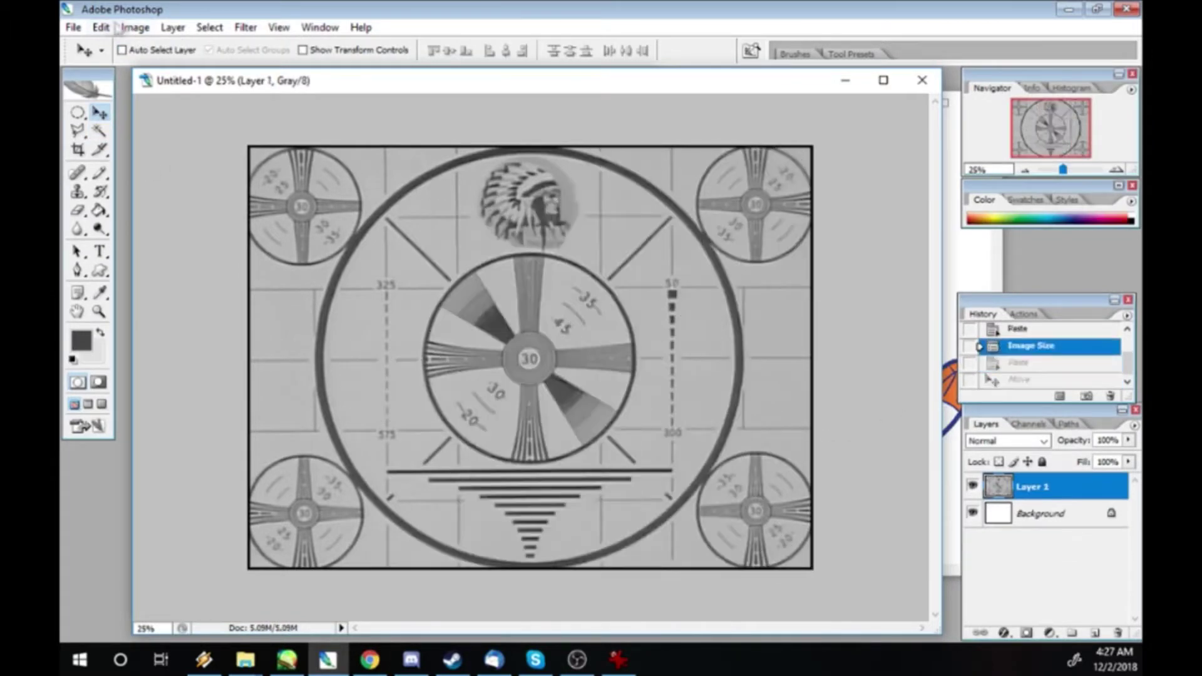
- Convert the test-pattern document to RGB colour and paste the copied character into it
click(135, 27)
mouse_move(148, 40)
click(349, 89)
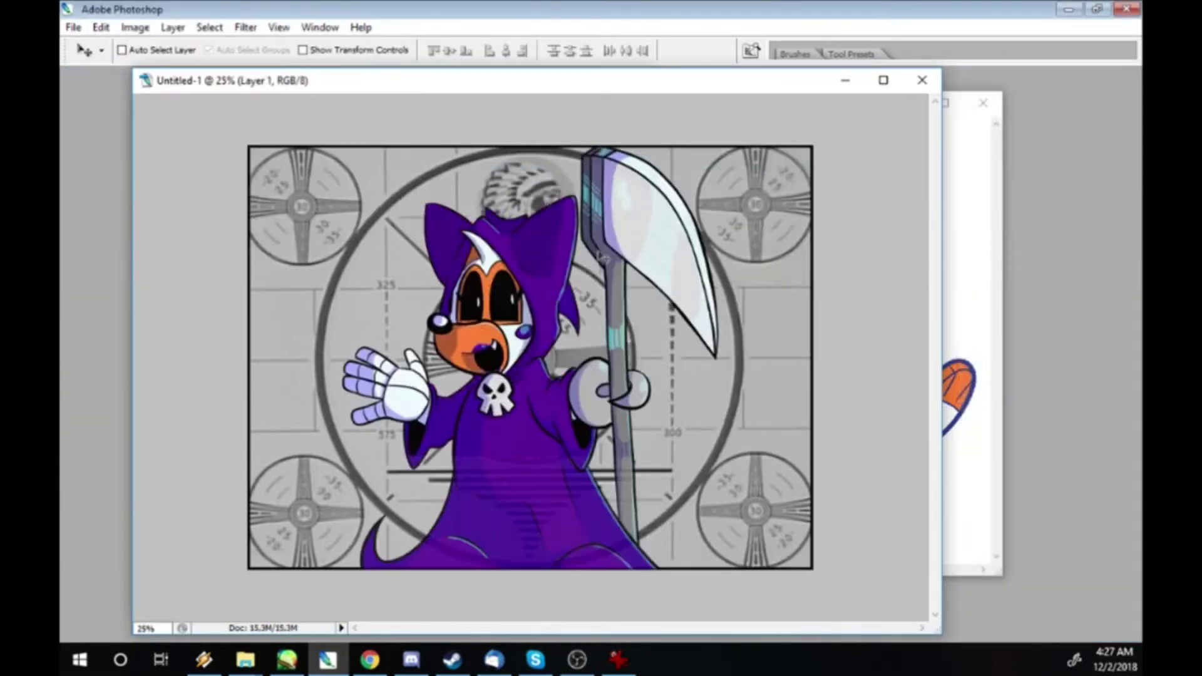
- Scale the character down slightly with Free Transform and place it in the right half of the test pattern
key(ctrl+t)
drag(719, 223, 804, 159)
key(Return)
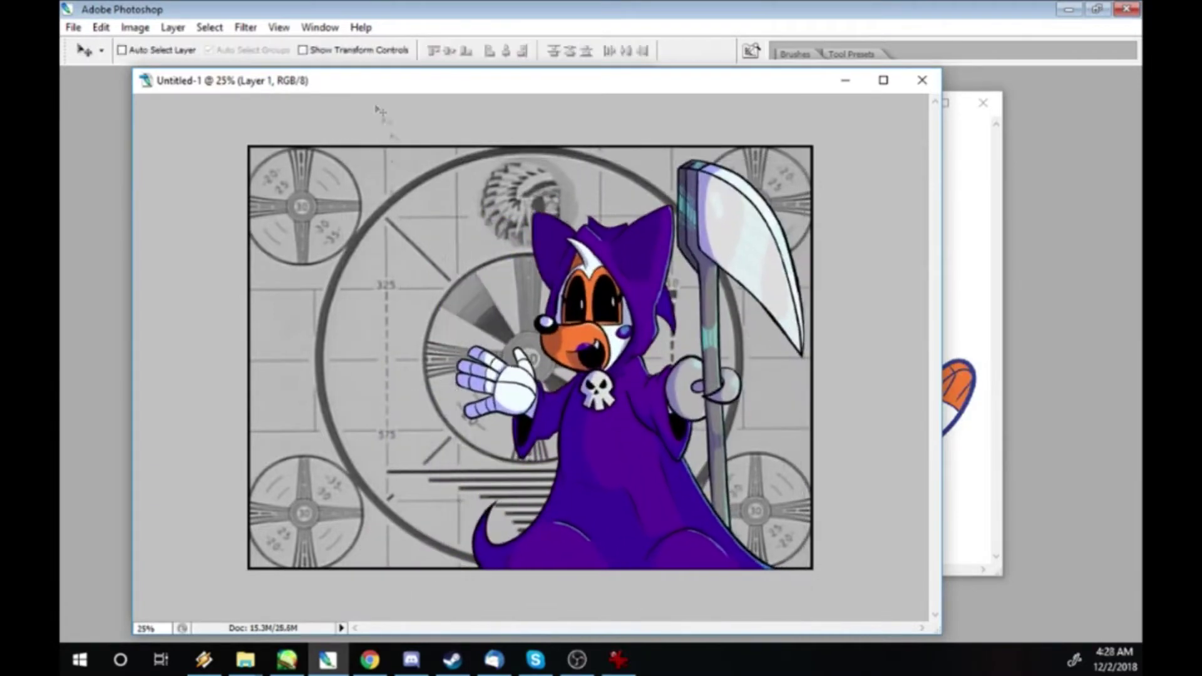
key(Tab)
key(Tab)
drag(542, 404, 623, 439)
key(ctrl+r)
key(ctrl+r)
key(ctrl+t)
key(Return)
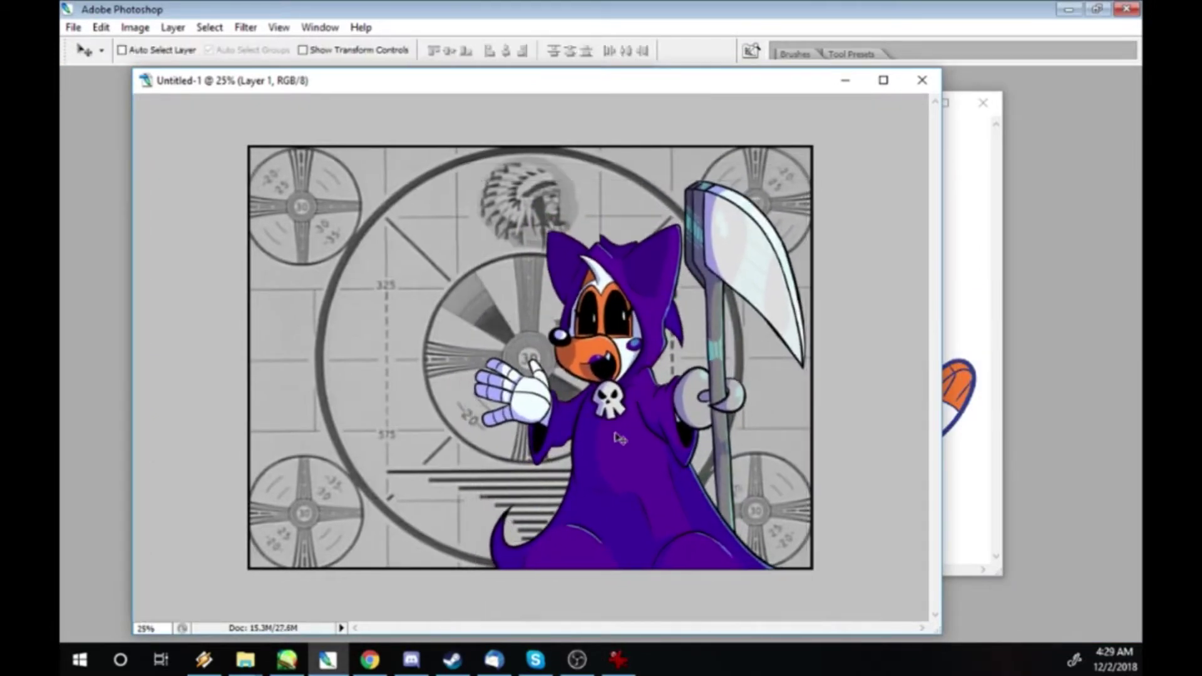
- Start a text layer on the left half of the test pattern and set its font to Toonacious BB
key(Tab)
click(100, 252)
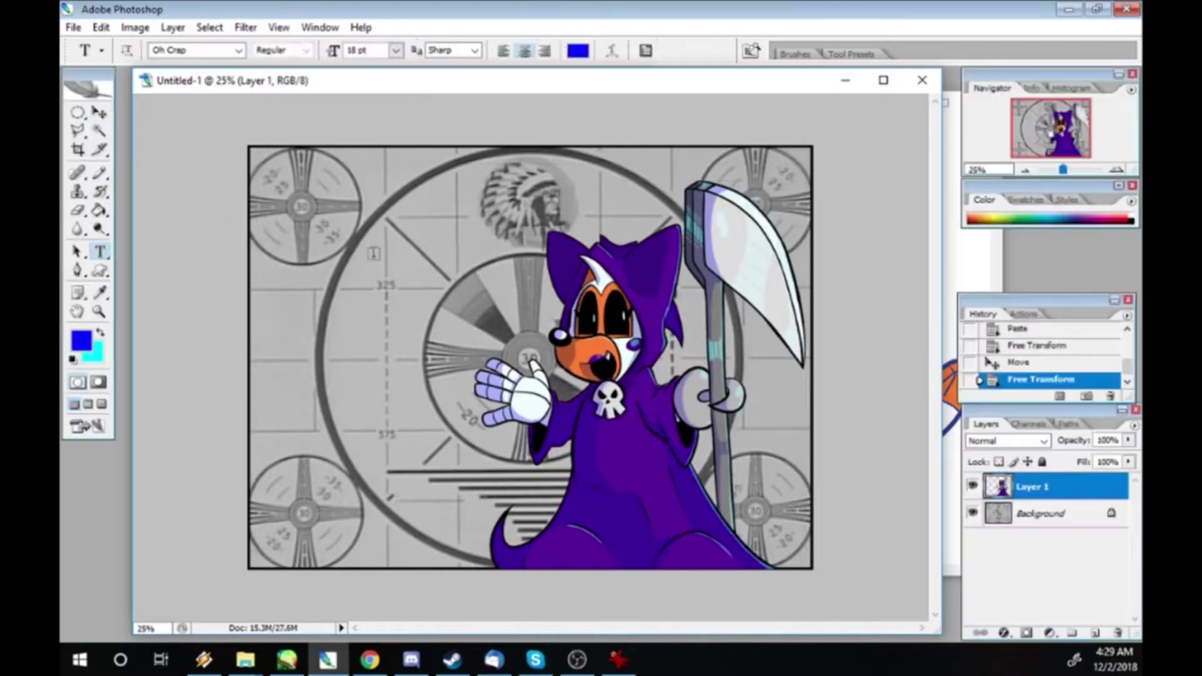
click(371, 319)
click(239, 50)
scroll(348, 370, down, 15)
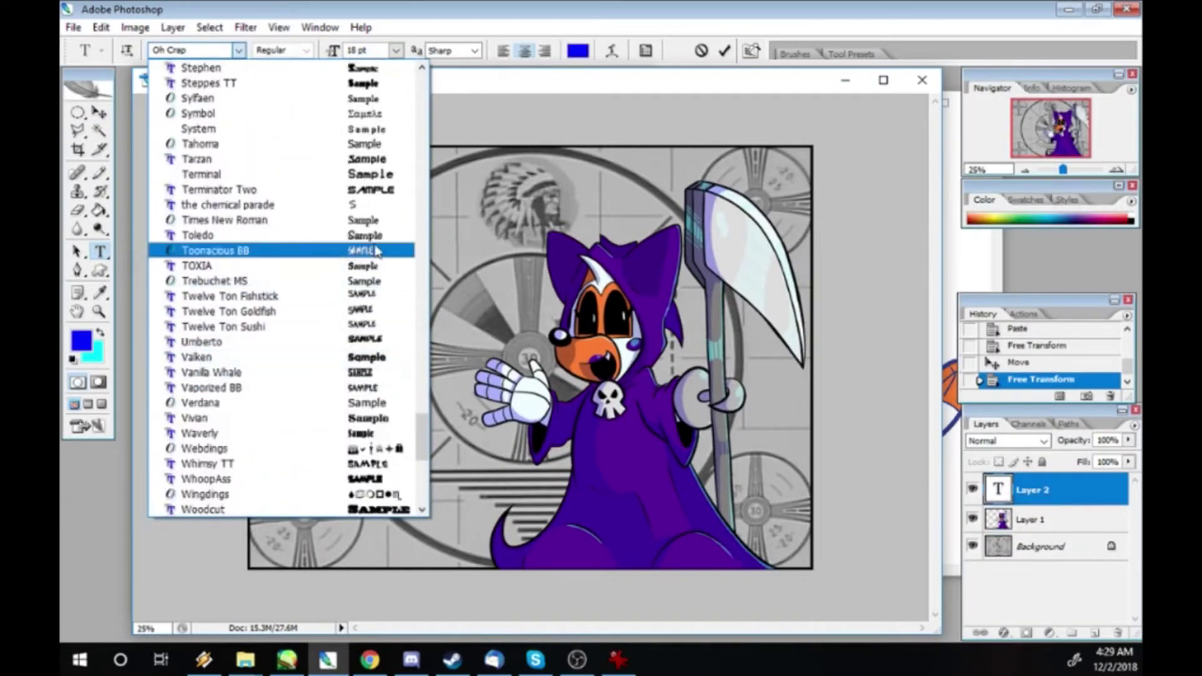
click(345, 250)
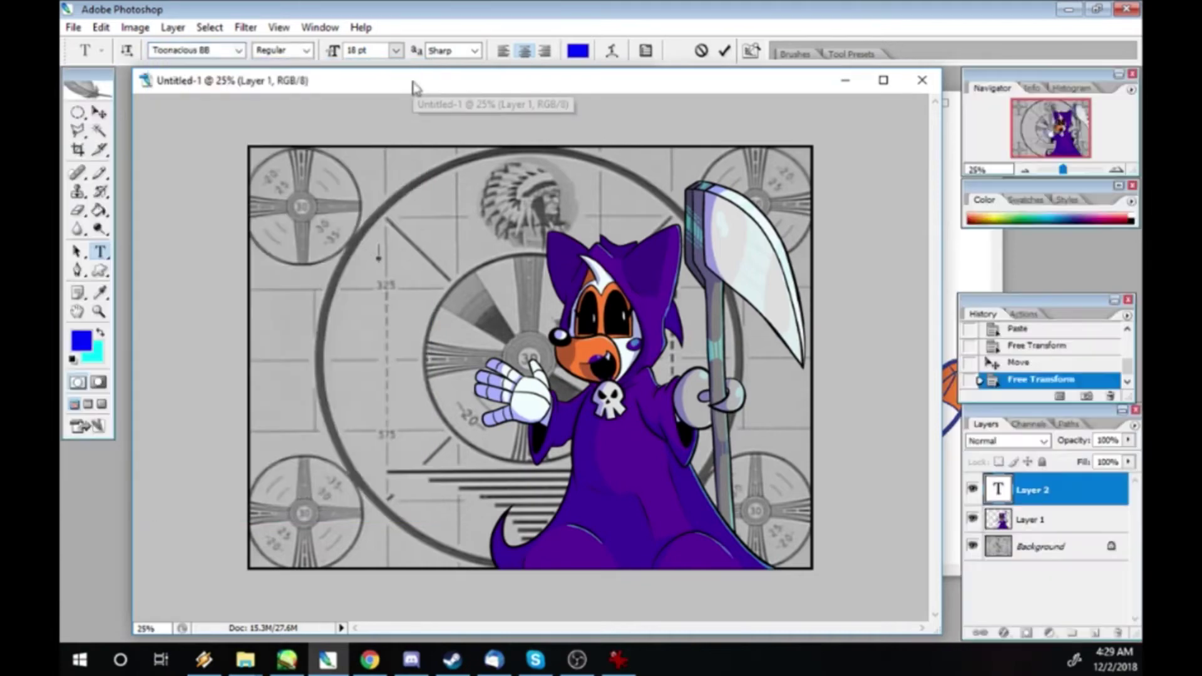
- Set the text colour to pale yellow with RGB values 255, 255, 176
click(578, 50)
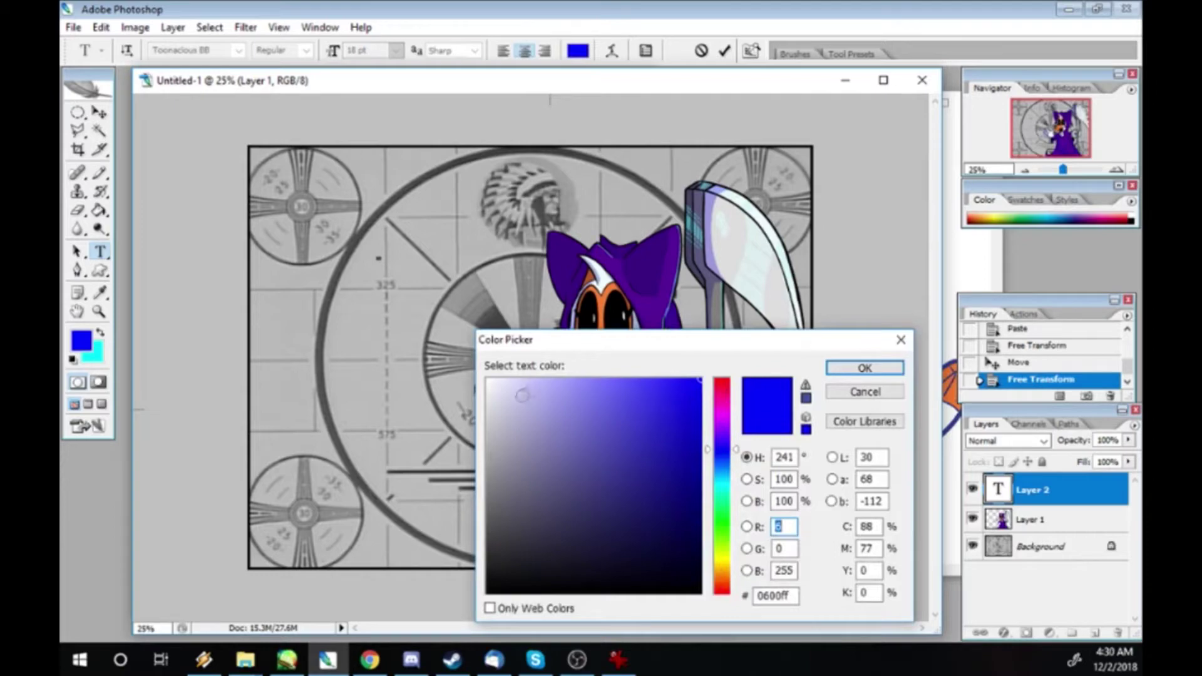
text(255)
key(Tab)
text(255)
key(Tab)
text(176)
key(Return)
- Set the text size to 72 pt and write "PLEASE STAND BY" on two lines
click(396, 50)
click(399, 335)
key(Tab)
text(PLEASE)
key(Return)
text(STAMD)
key(BackSpace)
key(BackSpace)
text(ND BY)
key(alt+Tab)
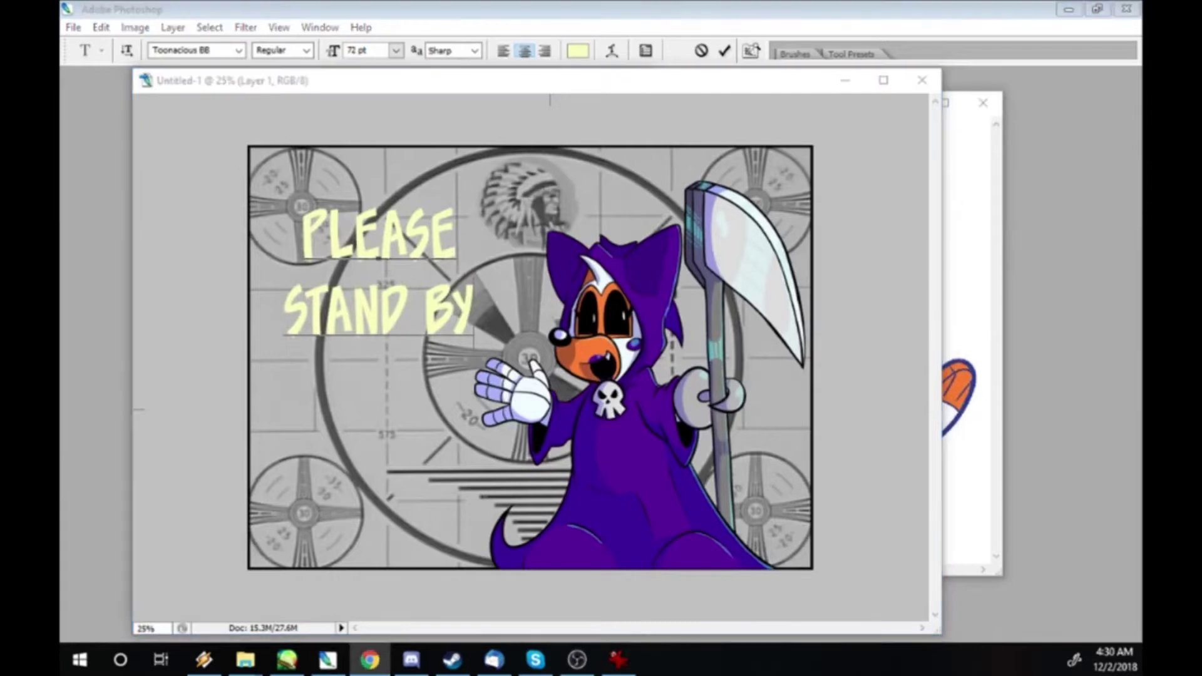
click(983, 103)
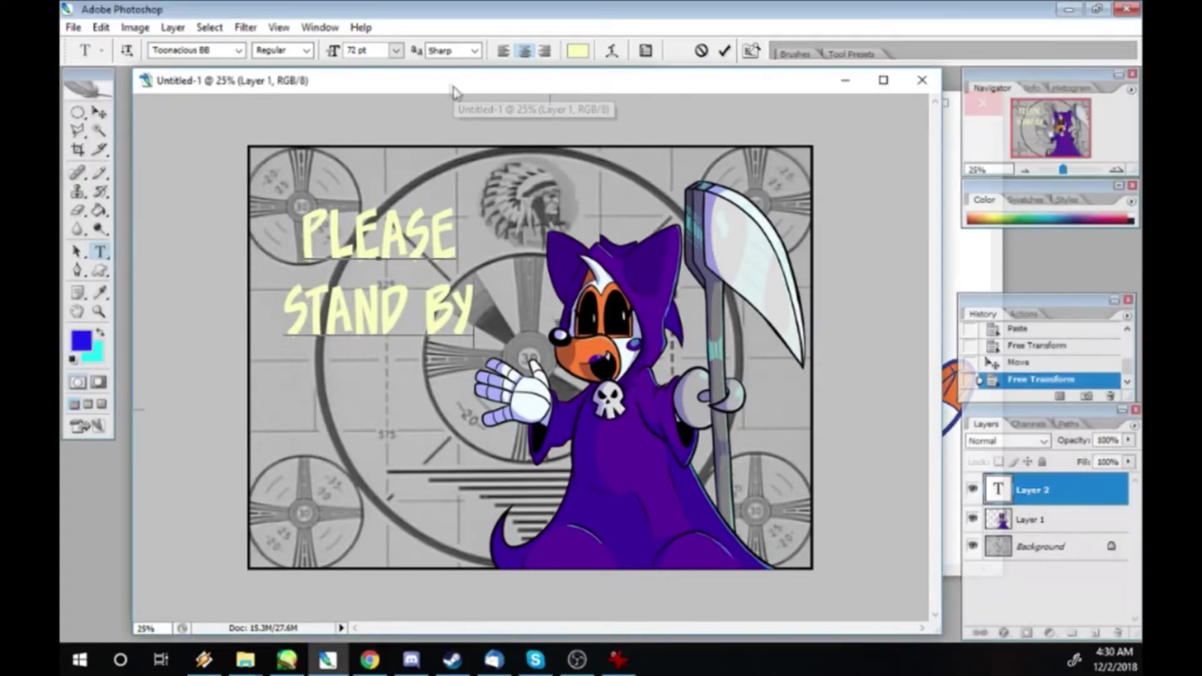
- Commit the "PLEASE STAND BY" text and add an Outer Glow layer style to it in orange
click(99, 113)
right_click(1026, 492)
click(929, 187)
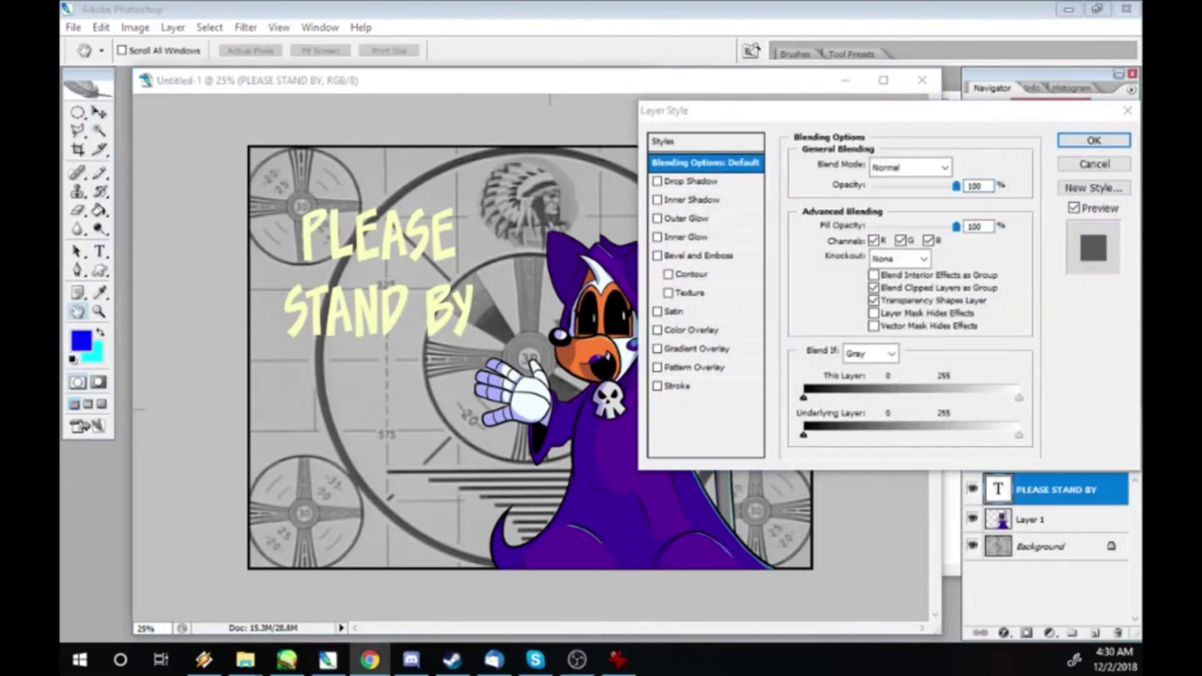
click(677, 219)
click(832, 223)
click(721, 580)
click(674, 404)
click(865, 368)
- Strengthen the text's outer glow by changing its blend mode, raising its opacity and increasing its extent, and apply the style
click(888, 167)
click(877, 164)
drag(913, 186, 934, 186)
mouse_move(849, 288)
mouse_down()
mouse_move(935, 288)
mouse_move(862, 305)
mouse_up()
click(1094, 140)
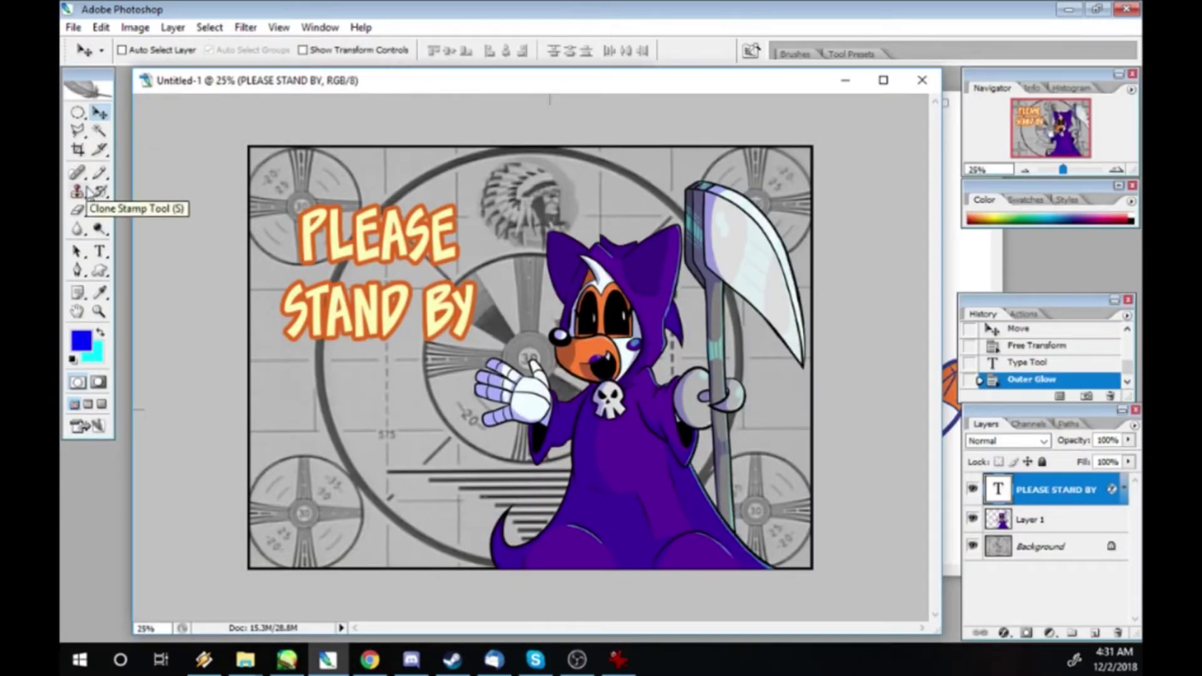
- Enlarge the whole PLEASE STAND BY text to 110 pt
click(99, 251)
drag(269, 232, 474, 338)
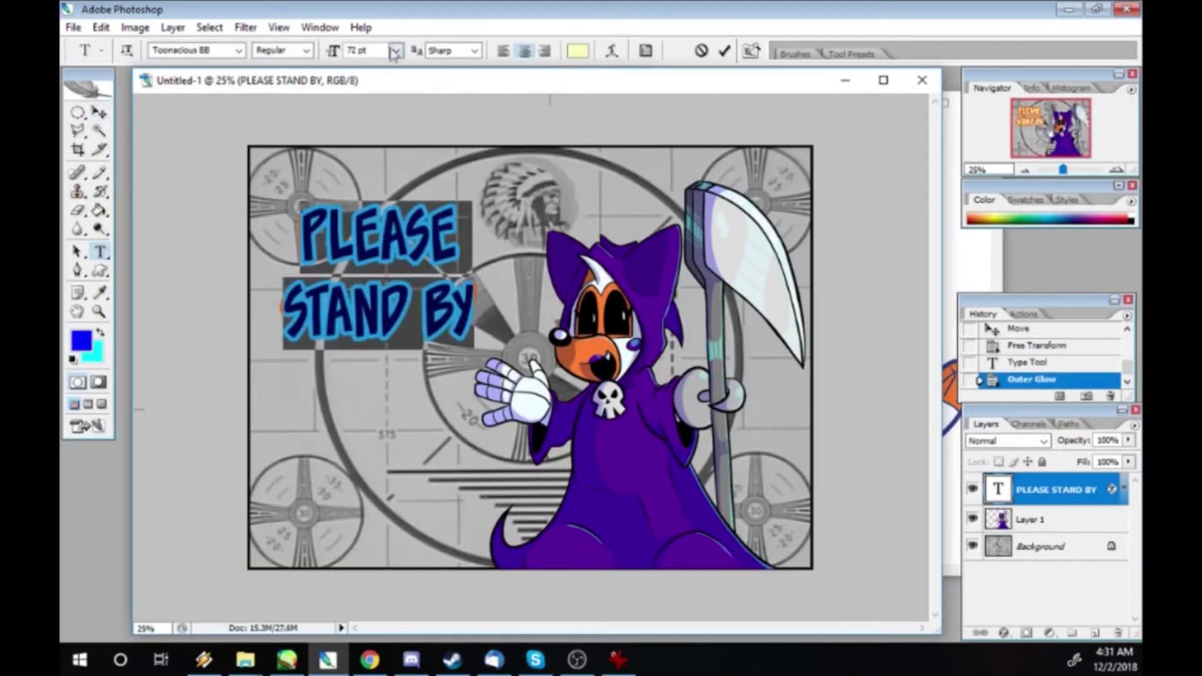
drag(334, 53, 417, 513)
key(Tab)
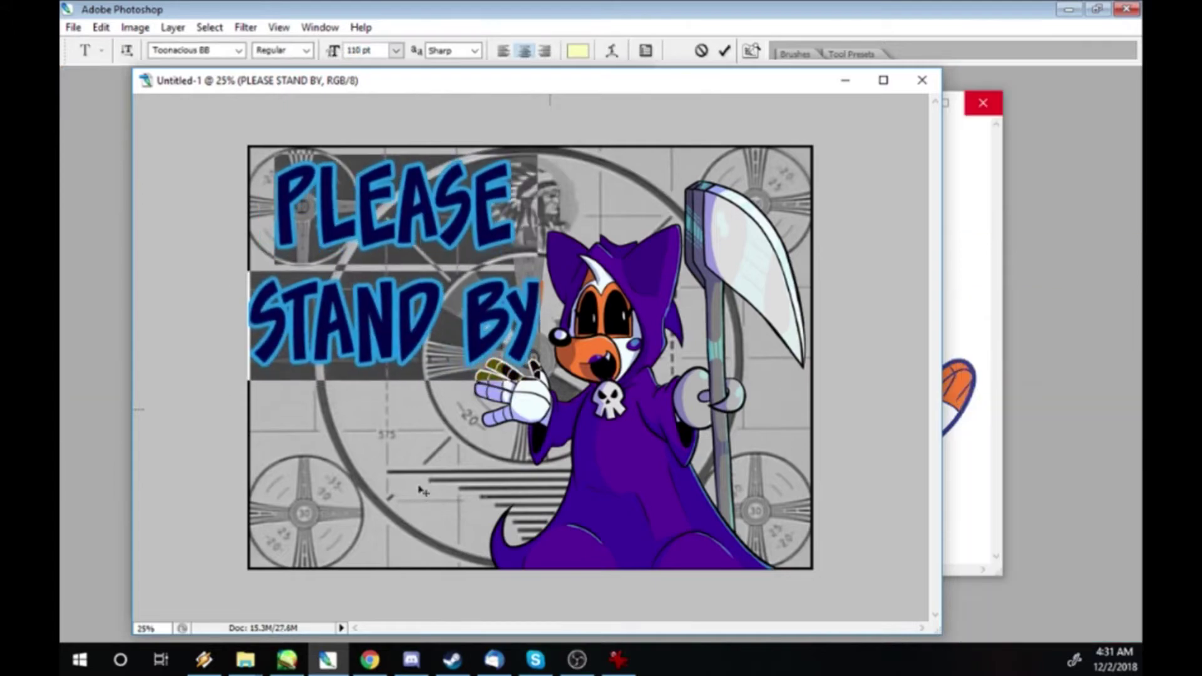
key(Tab)
key(ctrl+Return)
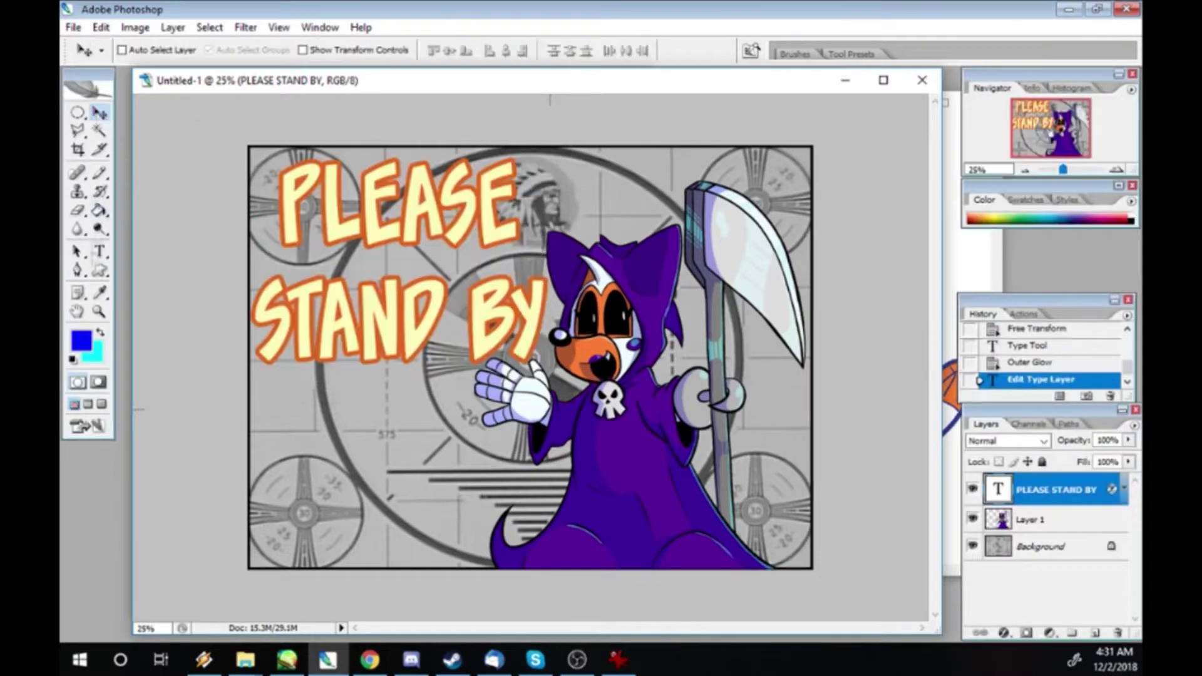
- Set the size of the whole PLEASE STAND BY text to 100 pt
drag(281, 188, 539, 363)
key(ctrl+alt+shift+comma)
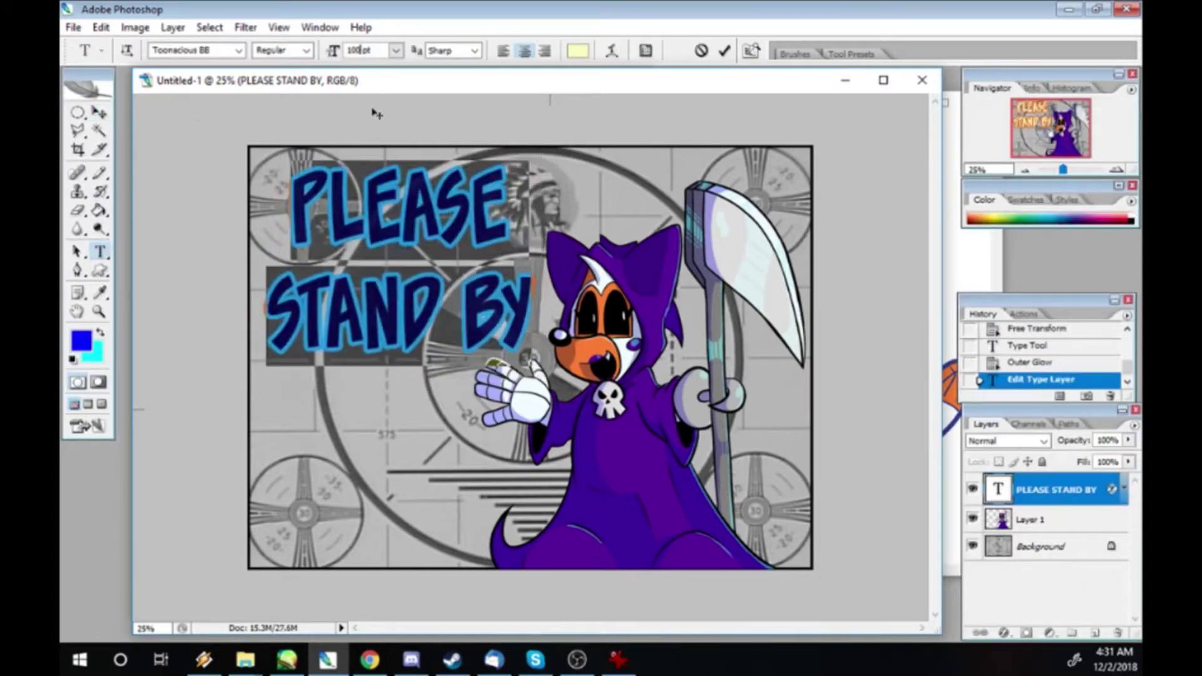
key(Tab)
key(Tab)
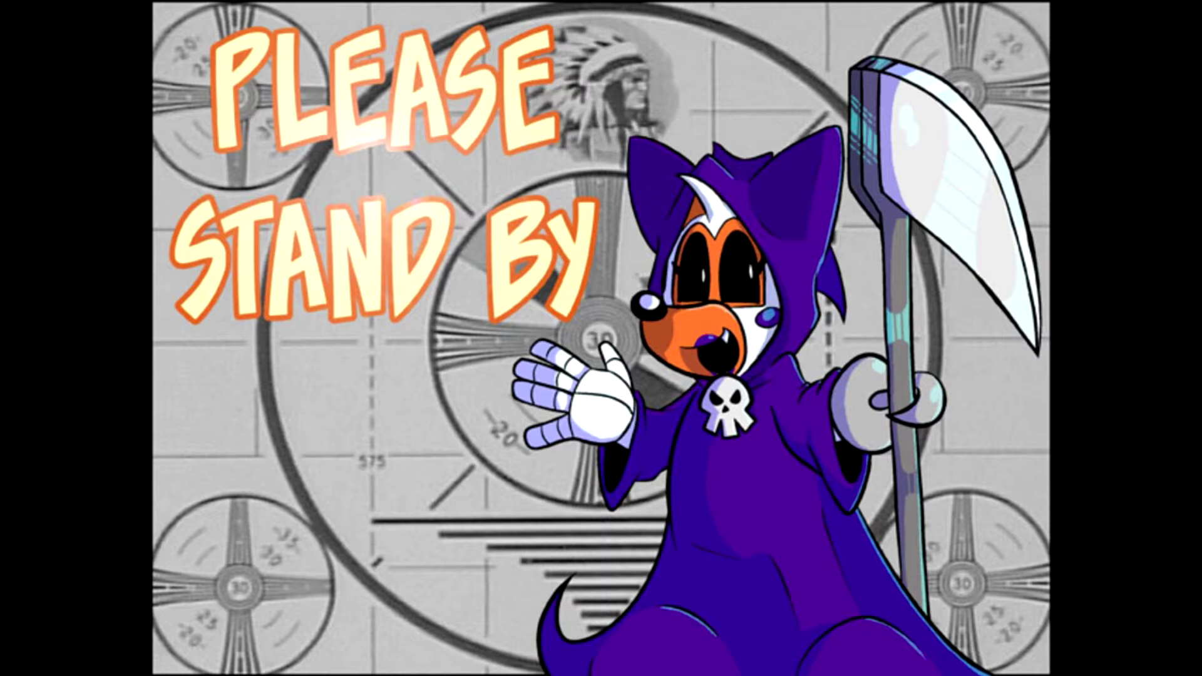
- In PaintTool SAI, sketch the character's round head with curved face guides in cyan, using the size 10 Pencil
drag(733, 182, 698, 206)
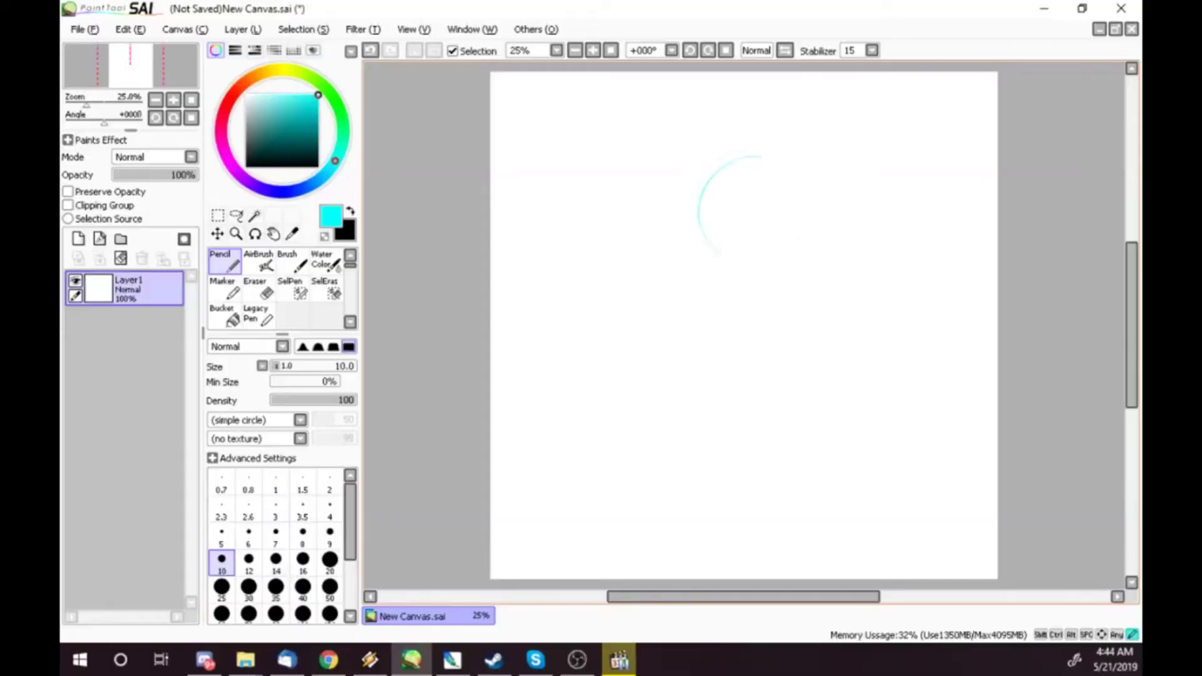
drag(752, 144, 743, 270)
drag(714, 181, 796, 187)
- Sketch the rounded torso below the head, the first leg lines and the curved guides for both arms
drag(727, 269, 704, 370)
drag(771, 271, 768, 396)
mouse_move(703, 357)
mouse_down()
mouse_move(806, 348)
mouse_move(745, 419)
mouse_move(760, 489)
mouse_up()
mouse_move(736, 363)
mouse_down()
mouse_move(706, 412)
mouse_move(759, 451)
mouse_up()
mouse_move(777, 264)
mouse_down()
mouse_move(826, 276)
mouse_move(802, 313)
mouse_up()
drag(611, 154, 726, 270)
- Sketch the supporting leg with its knee joint, the ankle and the large rounded foot
drag(800, 376, 780, 481)
drag(746, 366, 726, 494)
drag(780, 451, 780, 544)
mouse_move(720, 490)
mouse_down()
mouse_move(671, 545)
mouse_move(796, 524)
mouse_up()
drag(782, 482, 793, 525)
drag(741, 450, 775, 453)
drag(788, 401, 781, 445)
mouse_move(749, 376)
mouse_down()
mouse_move(797, 357)
mouse_move(689, 420)
mouse_move(742, 410)
mouse_move(755, 470)
mouse_up()
drag(782, 388, 776, 421)
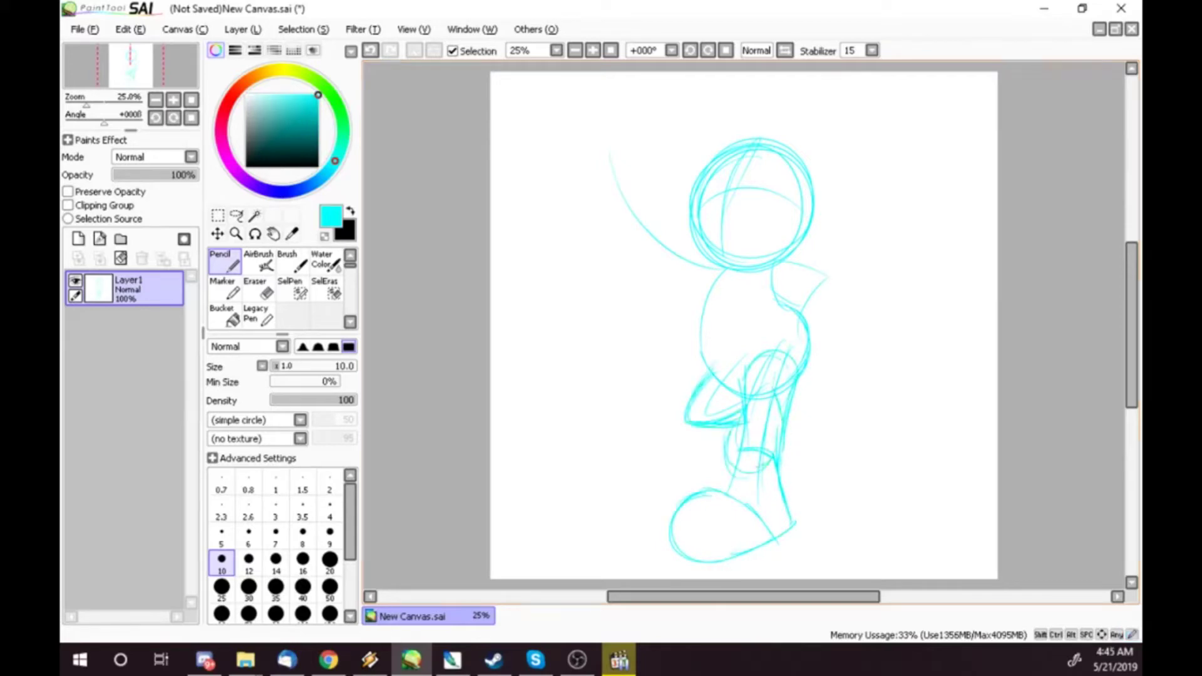
- Sketch the large curved tail behind the torso
key(alt+Tab)
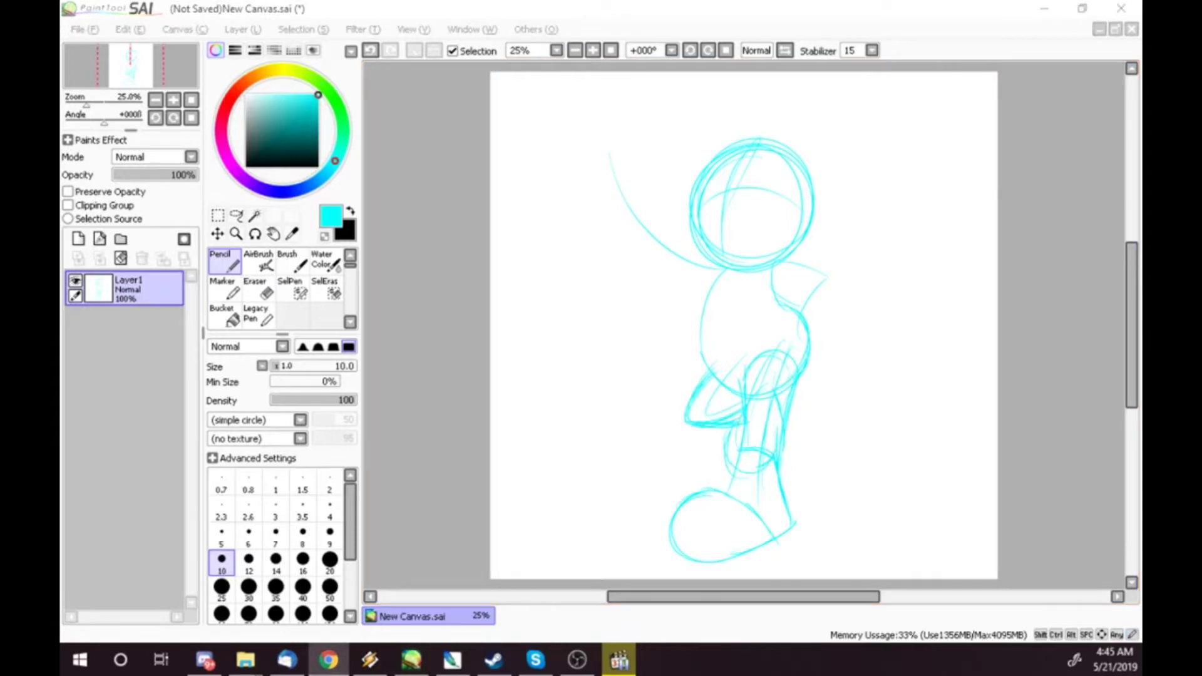
key(alt+Tab)
drag(809, 321, 868, 355)
drag(870, 372, 902, 276)
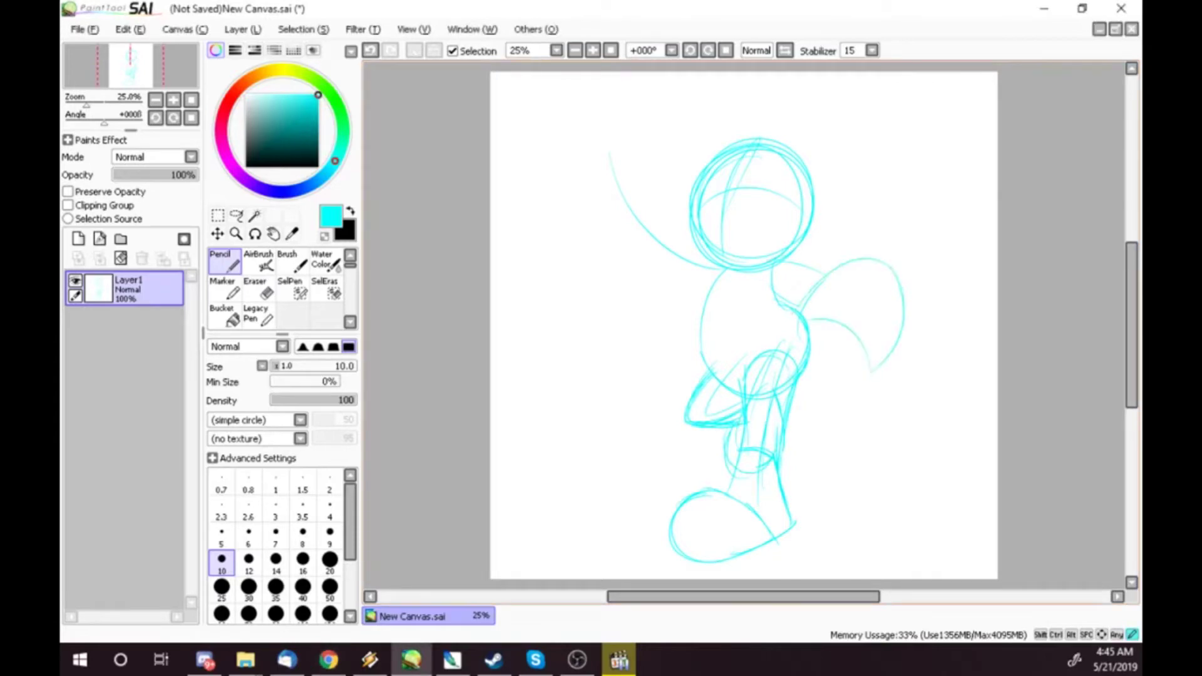
- Sketch the bent arm with its hand resting at the hip, and the belly line on the torso
drag(754, 270, 780, 284)
drag(792, 275, 825, 253)
mouse_move(774, 293)
mouse_down()
mouse_move(826, 260)
mouse_move(820, 319)
mouse_move(802, 345)
mouse_move(838, 365)
mouse_up()
mouse_move(800, 328)
mouse_down()
mouse_move(805, 378)
mouse_move(820, 388)
mouse_move(805, 295)
mouse_move(812, 346)
mouse_up()
mouse_move(713, 282)
mouse_down()
mouse_move(745, 280)
mouse_move(753, 368)
mouse_up()
- Sketch the bow tie under the character's chin
mouse_move(720, 264)
mouse_down()
mouse_move(718, 280)
mouse_move(755, 248)
mouse_up()
drag(742, 272, 760, 298)
drag(714, 249, 698, 292)
- Sketch the muzzle and reinforce the outline of the head
mouse_move(792, 157)
mouse_down()
mouse_move(804, 186)
mouse_move(798, 251)
mouse_up()
drag(717, 164, 681, 253)
mouse_move(700, 200)
mouse_down()
mouse_move(721, 193)
mouse_move(677, 244)
mouse_move(751, 202)
mouse_up()
drag(752, 203, 764, 254)
drag(794, 147, 809, 213)
mouse_move(786, 149)
mouse_down()
mouse_move(846, 157)
mouse_move(814, 183)
mouse_move(801, 177)
mouse_up()
- Sketch two pointed ears and a small hair tuft on top of the head
mouse_move(747, 140)
mouse_down()
mouse_move(743, 118)
mouse_move(705, 84)
mouse_up()
drag(703, 87, 692, 169)
drag(692, 119, 701, 160)
mouse_move(701, 84)
mouse_down()
mouse_move(747, 130)
mouse_move(736, 114)
mouse_up()
mouse_move(749, 138)
mouse_down()
mouse_move(728, 105)
mouse_move(770, 103)
mouse_up()
mouse_move(735, 125)
mouse_down()
mouse_move(725, 110)
mouse_move(799, 101)
mouse_up()
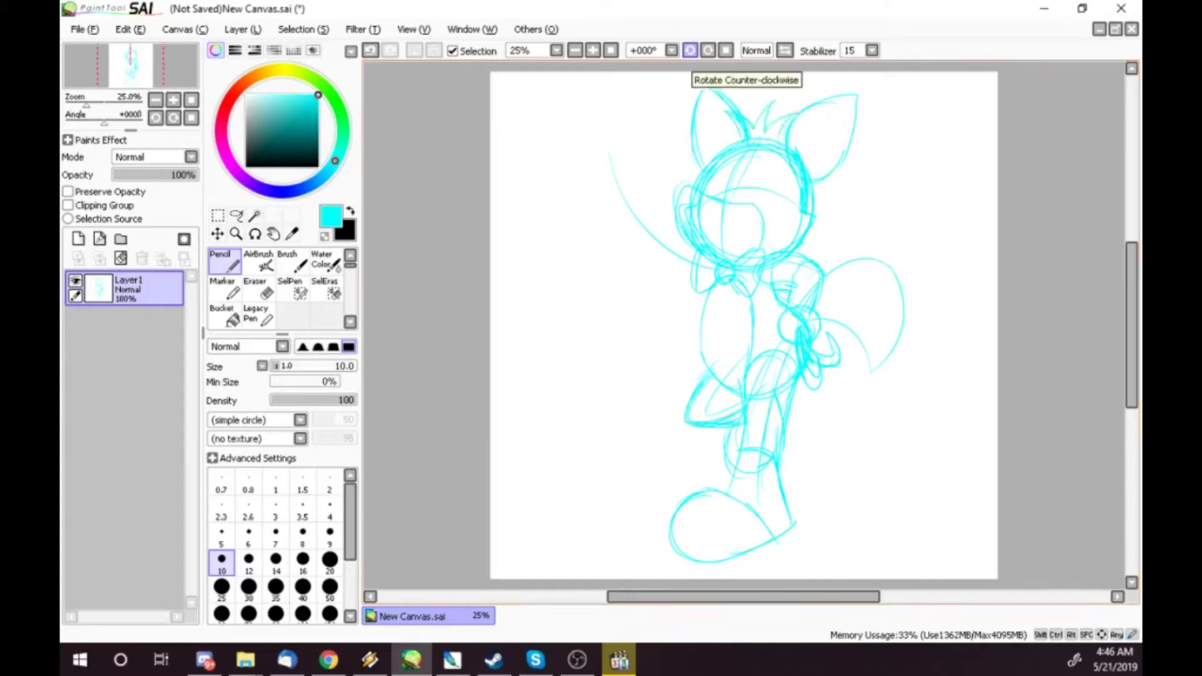
- Sketch the nose at the tip of the muzzle and the open mouth below it
drag(689, 152, 678, 191)
drag(755, 215, 742, 247)
drag(720, 229, 713, 256)
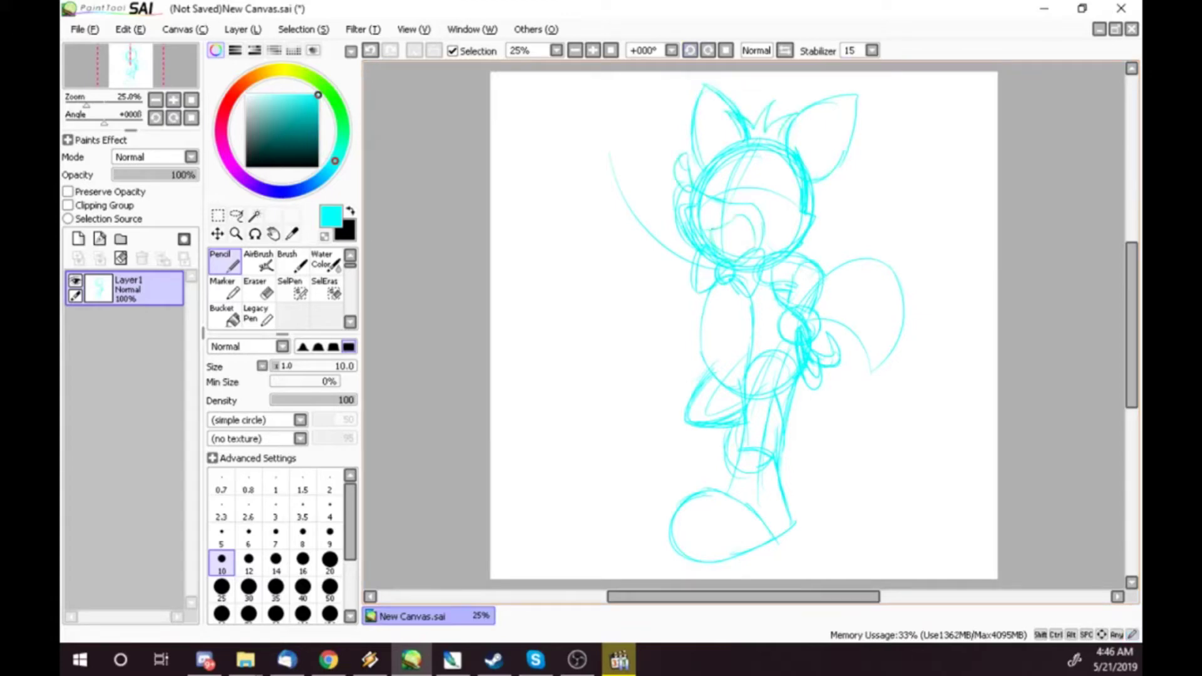
- Sketch the two tall eyes with their pupils and lashes, and the round cheek beside the muzzle
mouse_move(764, 152)
mouse_down()
mouse_move(746, 203)
mouse_move(760, 216)
mouse_up()
mouse_move(739, 202)
mouse_down()
mouse_move(759, 214)
mouse_move(770, 198)
mouse_up()
mouse_move(742, 152)
mouse_down()
mouse_move(733, 206)
mouse_move(710, 194)
mouse_up()
mouse_move(741, 157)
mouse_down()
mouse_move(738, 175)
mouse_move(772, 202)
mouse_up()
drag(787, 176, 775, 205)
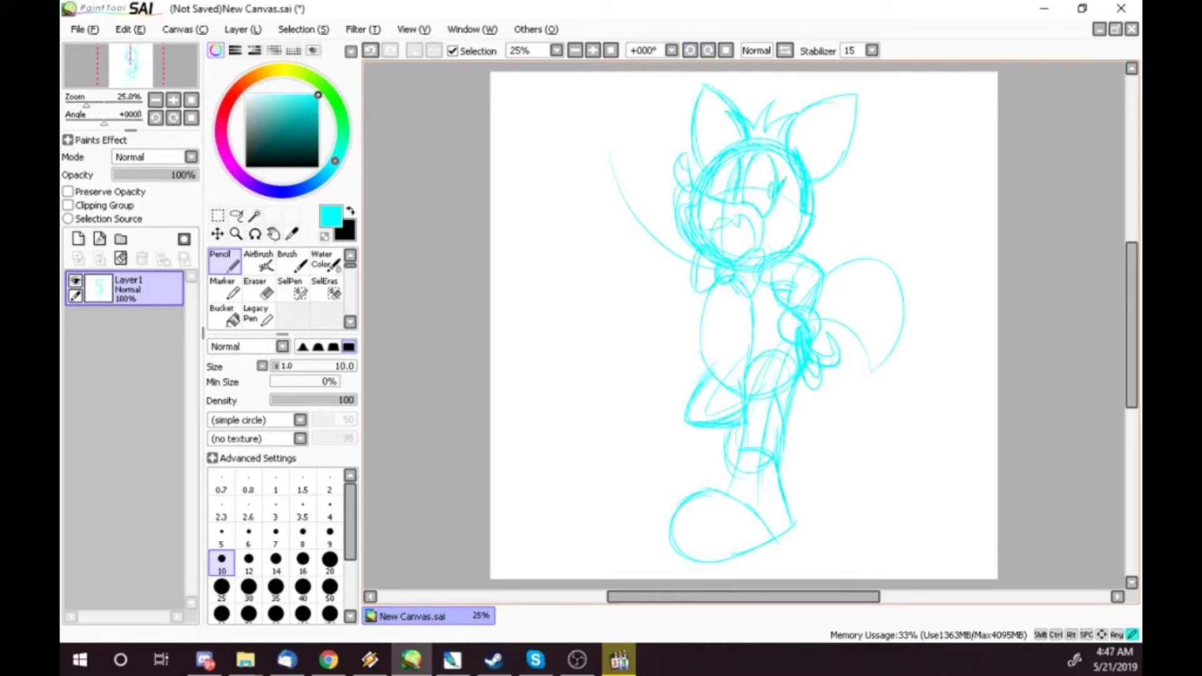
drag(755, 152, 743, 161)
drag(781, 148, 774, 179)
mouse_move(783, 189)
mouse_down()
mouse_move(764, 243)
mouse_move(790, 221)
mouse_up()
- Sketch the toe lines on the foot and an oval shape on the raised arm guide beside the head
drag(726, 527, 692, 545)
drag(674, 525, 724, 495)
mouse_move(655, 170)
mouse_down()
mouse_move(692, 247)
mouse_move(690, 279)
mouse_up()
drag(634, 228, 656, 256)
drag(620, 125, 626, 219)
- Sketch the outstretched arm with an open palm, thumb and spread fingers
drag(699, 247, 665, 252)
drag(690, 281, 646, 303)
drag(642, 253, 561, 329)
drag(714, 273, 633, 303)
mouse_move(694, 250)
mouse_down()
mouse_move(582, 266)
mouse_move(602, 310)
mouse_up()
drag(595, 265, 598, 292)
mouse_move(609, 253)
mouse_down()
mouse_move(636, 268)
mouse_move(575, 307)
mouse_move(589, 352)
mouse_up()
mouse_move(586, 278)
mouse_down()
mouse_move(610, 315)
mouse_move(589, 356)
mouse_move(568, 329)
mouse_move(582, 317)
mouse_move(587, 331)
mouse_up()
drag(584, 307, 566, 352)
drag(577, 285, 566, 332)
mouse_move(679, 245)
mouse_down()
mouse_move(666, 284)
mouse_move(642, 257)
mouse_up()
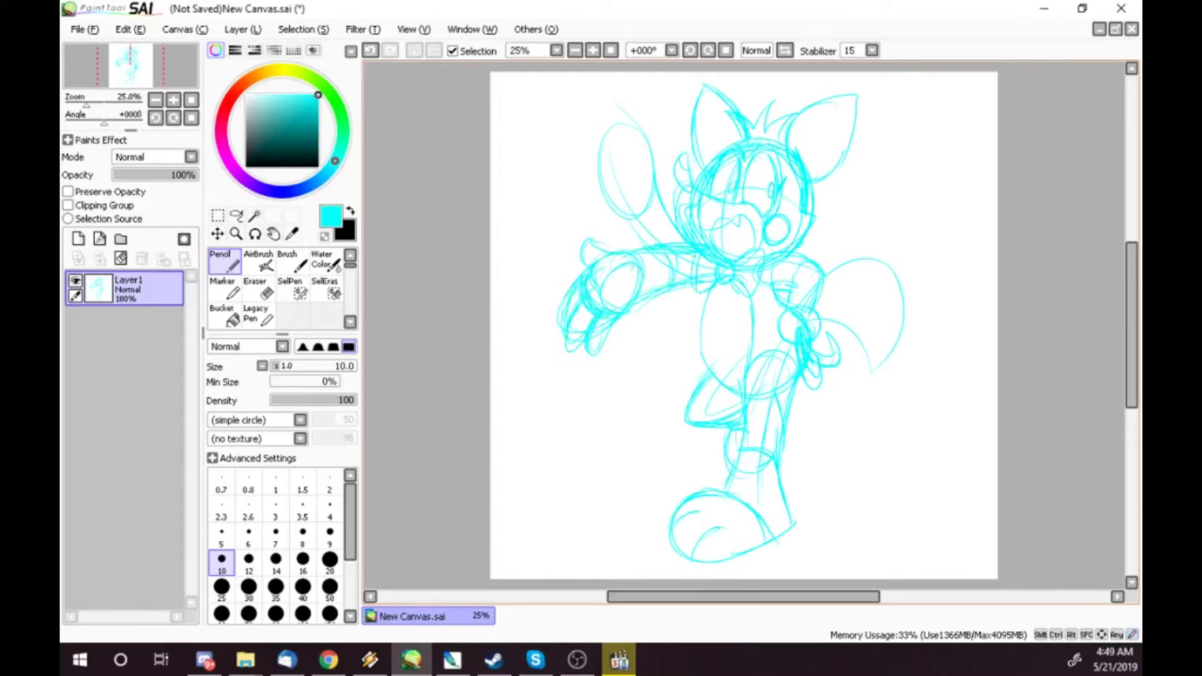
- Sketch the inner ears, mouth details, zigzag tail marking and belly patch
drag(807, 118, 794, 154)
drag(842, 123, 814, 169)
drag(788, 129, 782, 159)
mouse_move(804, 119)
mouse_down()
mouse_move(846, 100)
mouse_move(843, 131)
mouse_up()
mouse_move(736, 137)
mouse_down()
mouse_move(710, 93)
mouse_move(699, 156)
mouse_up()
drag(754, 232, 739, 253)
drag(851, 327, 899, 282)
mouse_move(713, 377)
mouse_down()
mouse_move(741, 369)
mouse_move(758, 323)
mouse_up()
- Ink the bow tie, bent arm, lower face edge and front body outline in black with a size 30 Pencil and S-7 stabilizer
key(x)
click(872, 50)
click(859, 347)
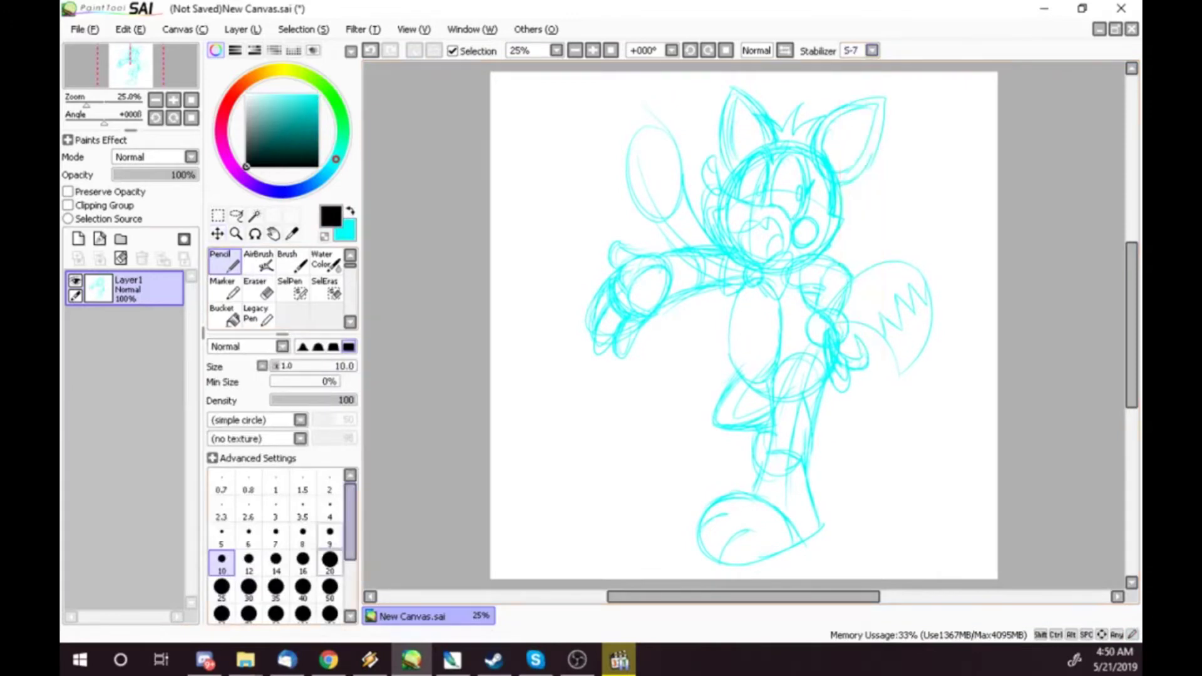
click(248, 586)
mouse_move(761, 266)
mouse_down()
mouse_move(787, 291)
mouse_move(760, 283)
mouse_move(850, 294)
mouse_move(812, 307)
mouse_move(847, 341)
mouse_move(827, 346)
mouse_move(836, 391)
mouse_move(849, 357)
mouse_move(831, 349)
mouse_move(846, 381)
mouse_up()
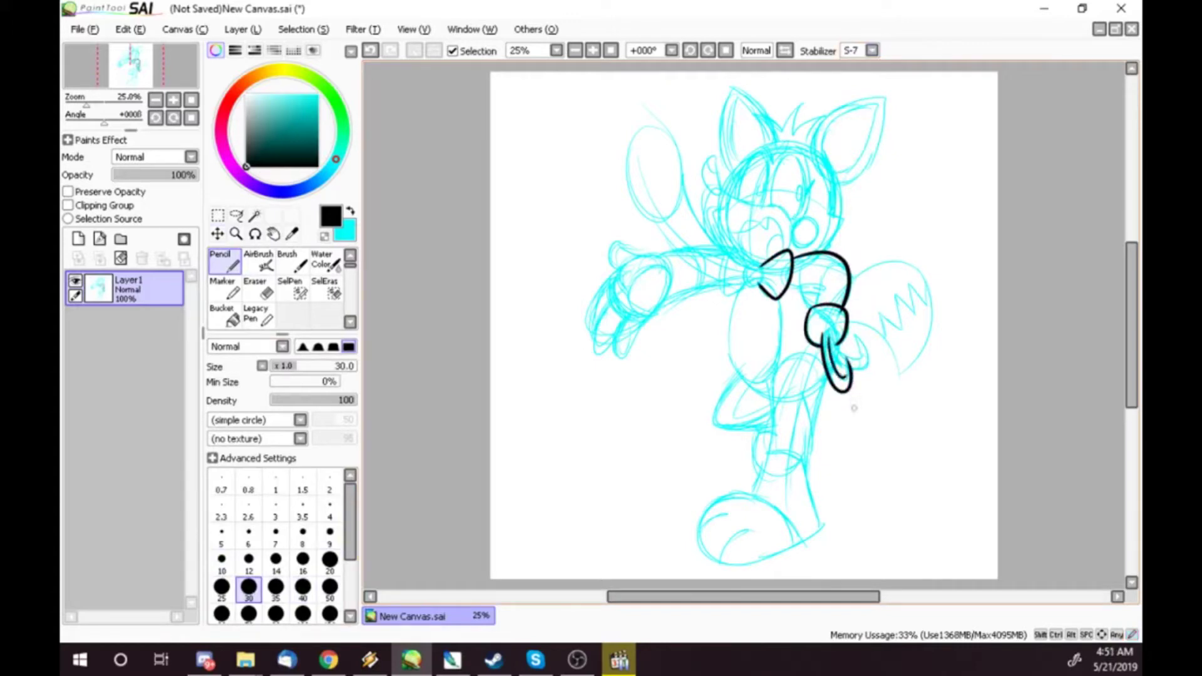
drag(824, 272, 814, 307)
mouse_move(707, 193)
mouse_down()
mouse_move(742, 265)
mouse_move(763, 263)
mouse_move(750, 284)
mouse_move(770, 393)
mouse_move(753, 495)
mouse_move(698, 532)
mouse_move(820, 525)
mouse_up()
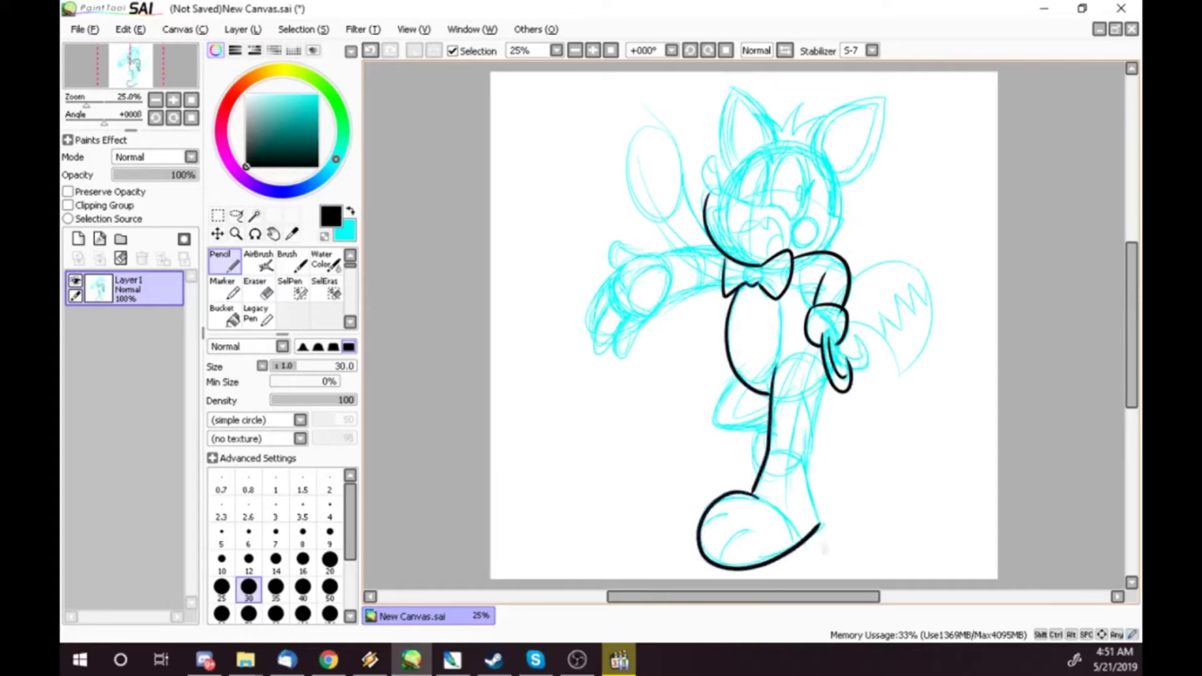
- Ink the open hand's fingers and thumb and the outline of the outstretched arm
mouse_move(629, 316)
mouse_down()
mouse_move(616, 360)
mouse_move(631, 343)
mouse_up()
drag(614, 302, 589, 351)
drag(622, 321, 603, 344)
drag(624, 273, 598, 295)
drag(602, 287, 588, 332)
mouse_move(704, 287)
mouse_down()
mouse_move(655, 305)
mouse_move(691, 290)
mouse_move(625, 272)
mouse_move(718, 248)
mouse_up()
key(ctrl+z)
drag(649, 262, 724, 251)
- Ink the nose, the upper muzzle line, the cheek fur and the ear on the tail side of the head
mouse_move(704, 196)
mouse_down()
mouse_move(720, 189)
mouse_move(701, 181)
mouse_move(711, 197)
mouse_move(772, 204)
mouse_up()
key(ctrl+z)
drag(833, 179, 822, 251)
mouse_move(811, 157)
mouse_down()
mouse_move(875, 97)
mouse_move(845, 182)
mouse_move(821, 182)
mouse_up()
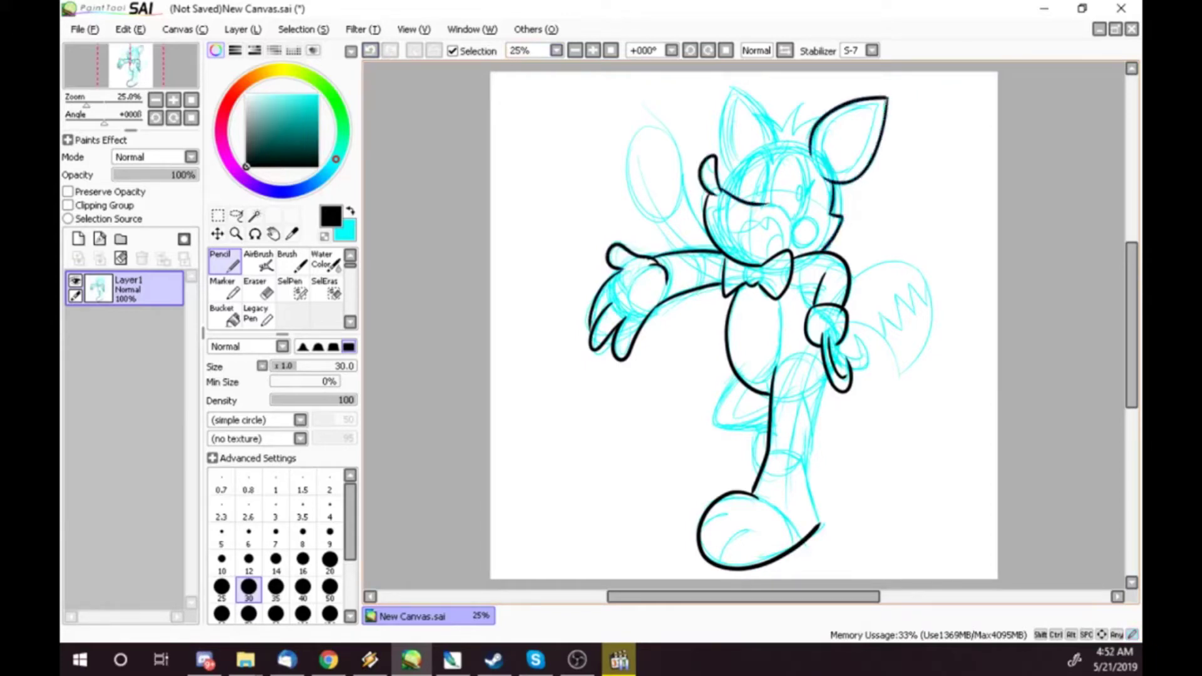
- Ink the hair tuft, top of the head, remaining ear and round cheek with the Pencil at size 20
key(bracketleft)
key(bracketleft)
drag(754, 113, 780, 133)
mouse_move(781, 130)
mouse_down()
mouse_move(805, 98)
mouse_move(792, 134)
mouse_move(822, 122)
mouse_move(779, 143)
mouse_move(733, 196)
mouse_up()
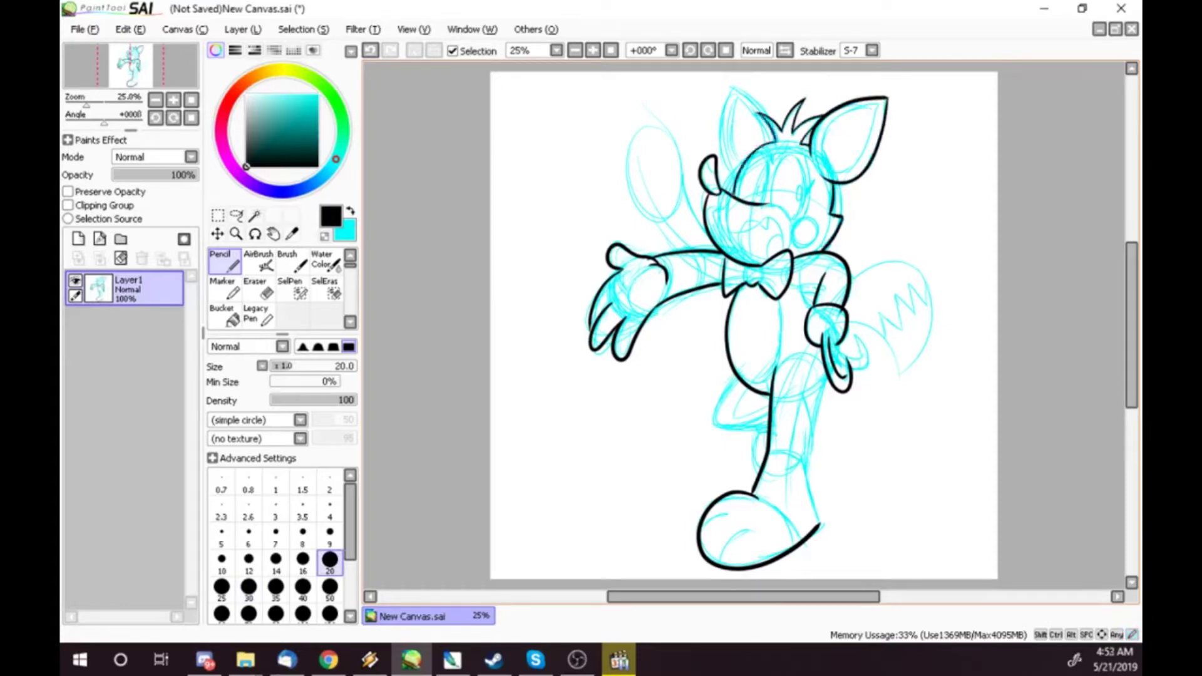
mouse_move(732, 87)
mouse_down()
mouse_move(765, 114)
mouse_move(722, 174)
mouse_move(815, 227)
mouse_up()
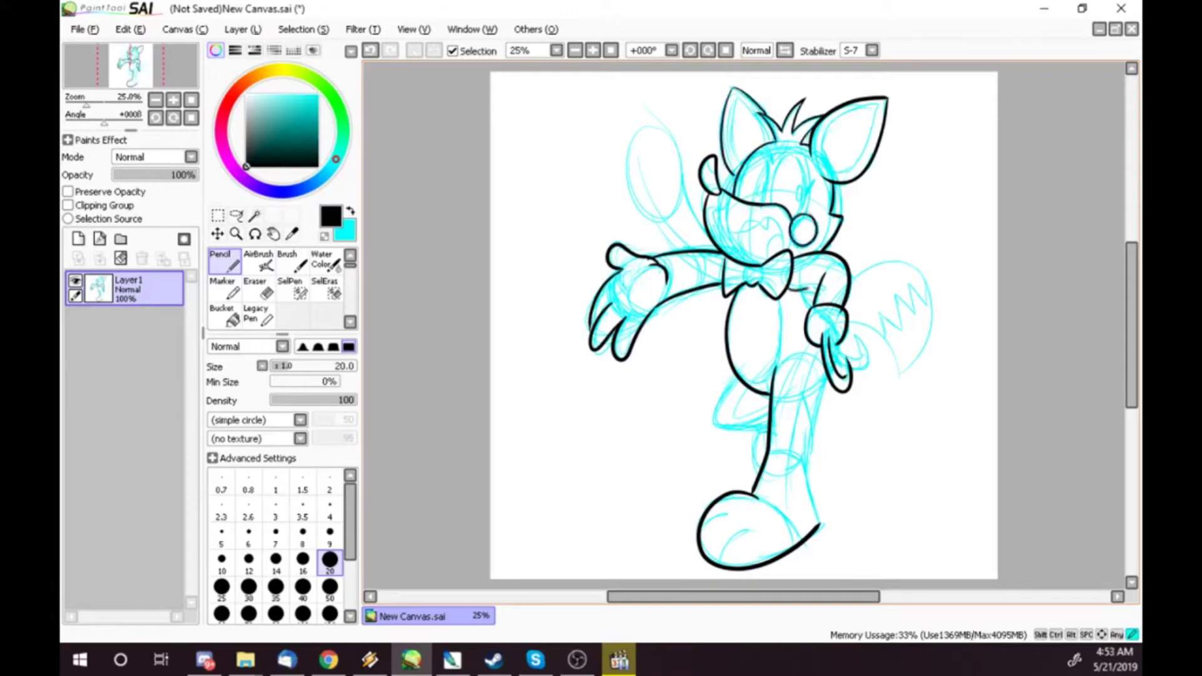
- Ink the back of the supporting leg, its ankle band, and the foot with its toe lines
drag(848, 354, 805, 466)
drag(767, 449, 808, 464)
mouse_move(806, 469)
mouse_down()
mouse_move(822, 526)
mouse_move(729, 562)
mouse_move(727, 513)
mouse_up()
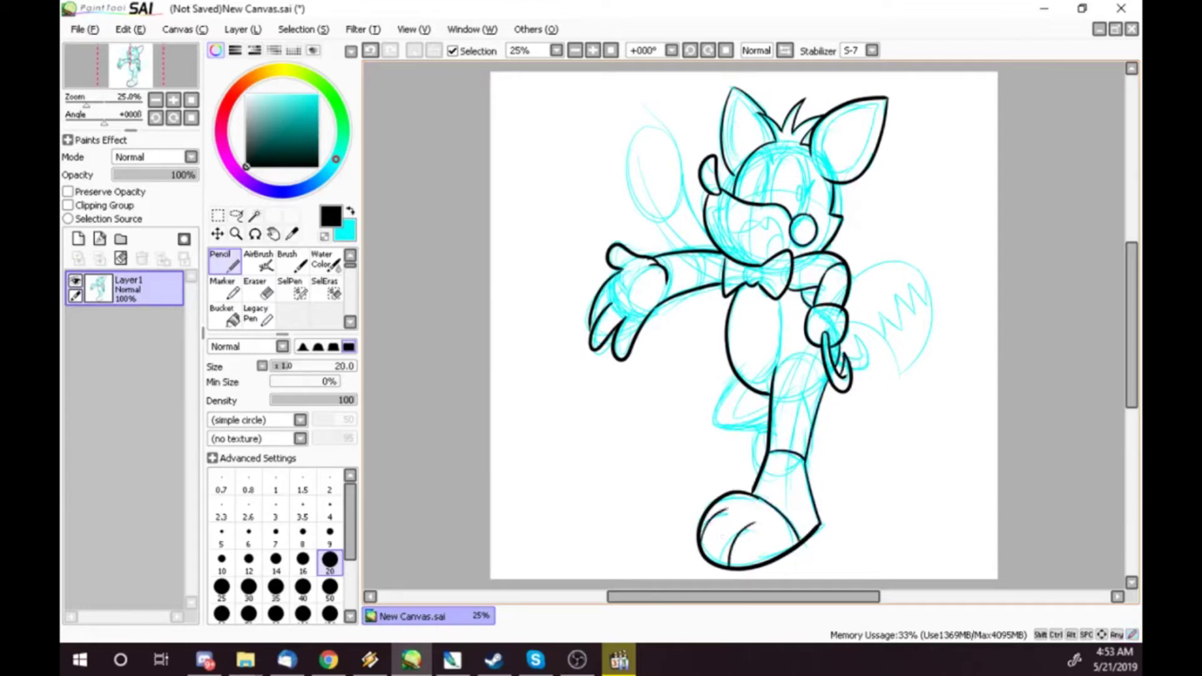
- Clean up the outline at the top of the foot with white and restore black as the drawing colour
key(x)
alt+click(729, 504)
mouse_move(748, 492)
mouse_down()
mouse_move(711, 504)
mouse_move(700, 523)
mouse_move(748, 491)
mouse_up()
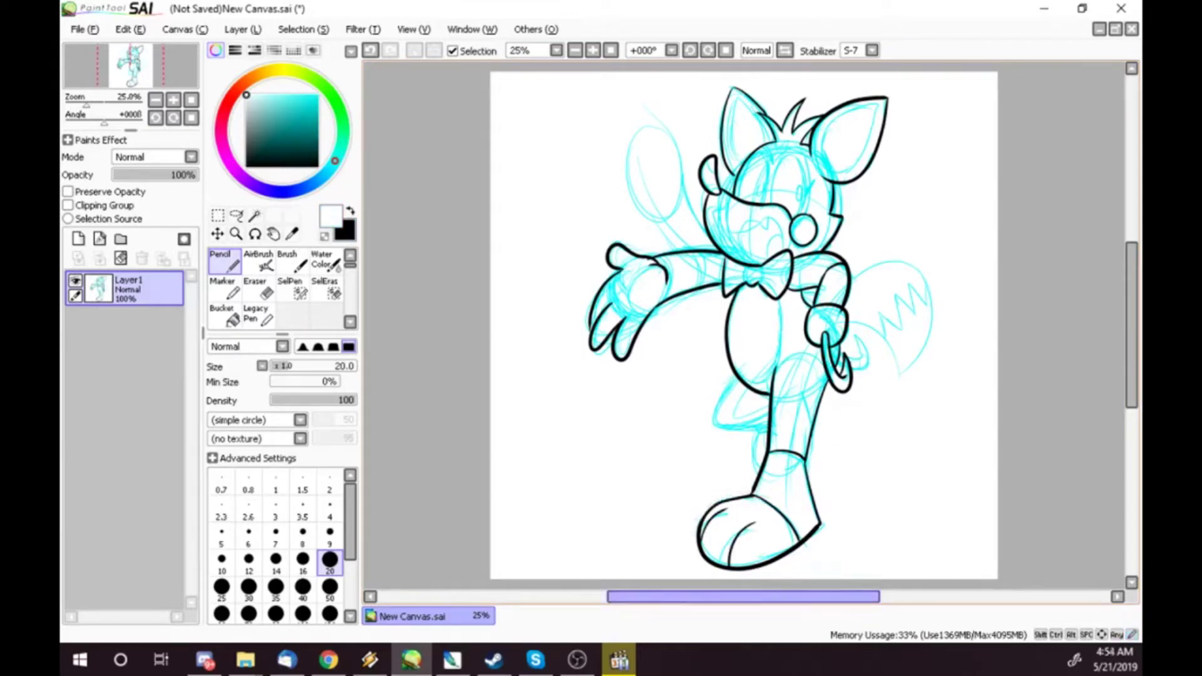
key(x)
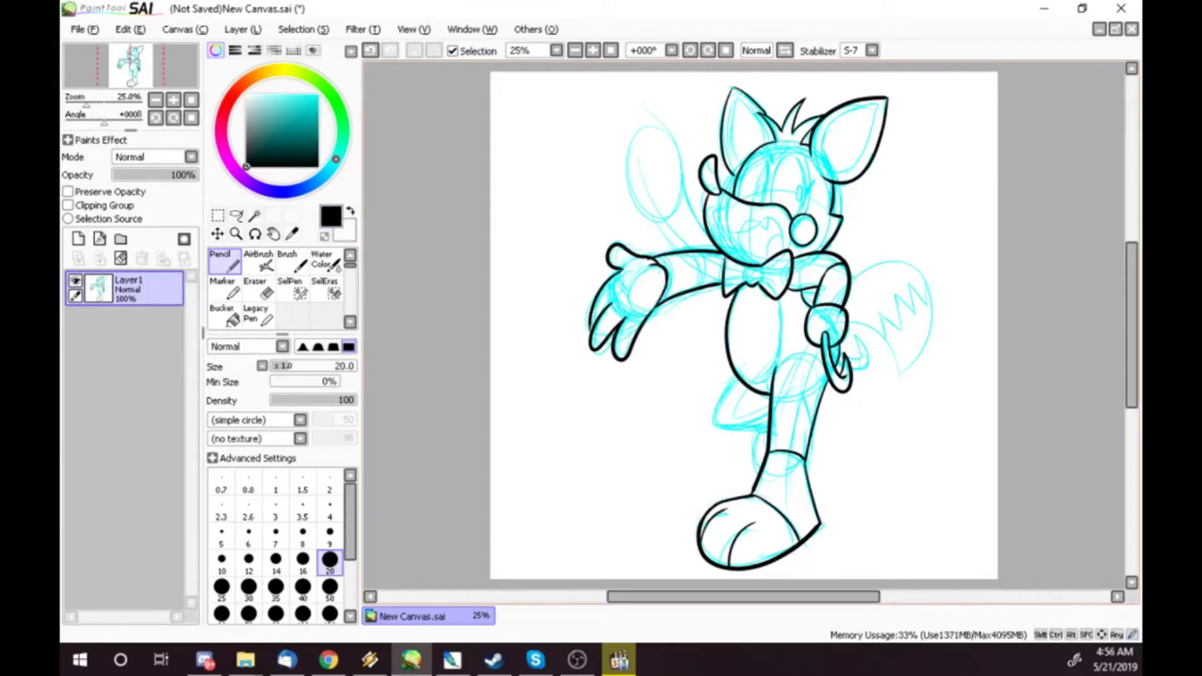
- Ink the palm creases of the open hand and the curved band on the outstretched arm
drag(632, 279, 623, 319)
drag(646, 259, 620, 273)
drag(642, 311, 622, 322)
key(ctrl+z)
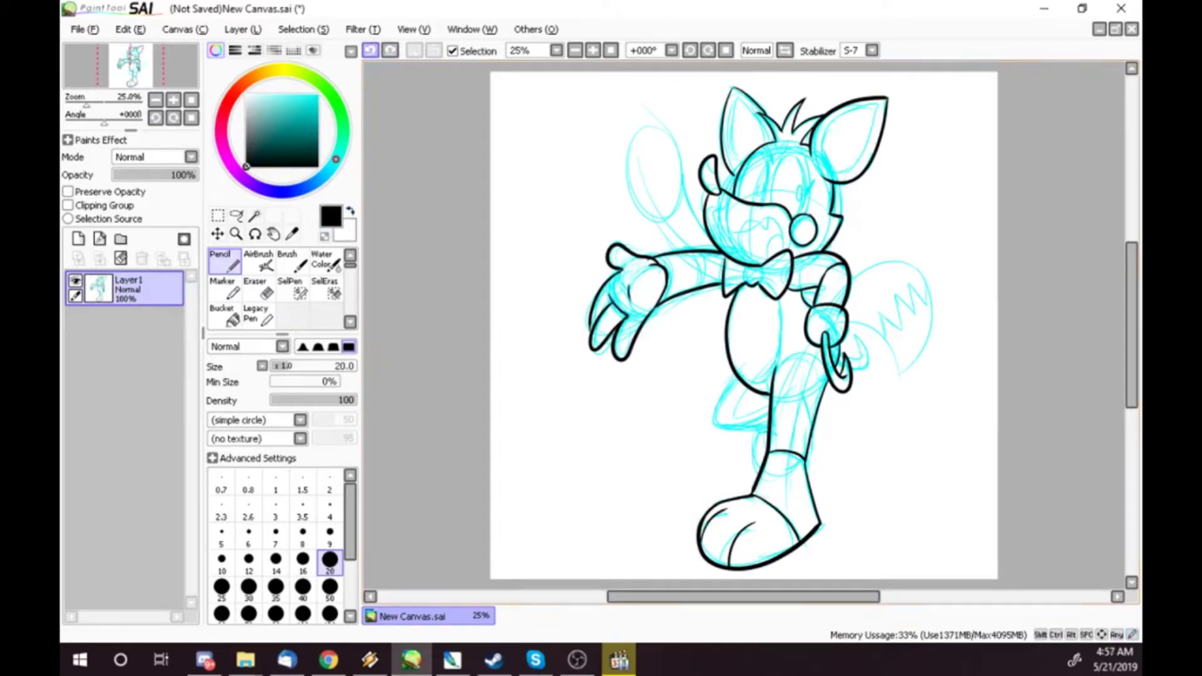
drag(705, 251, 688, 279)
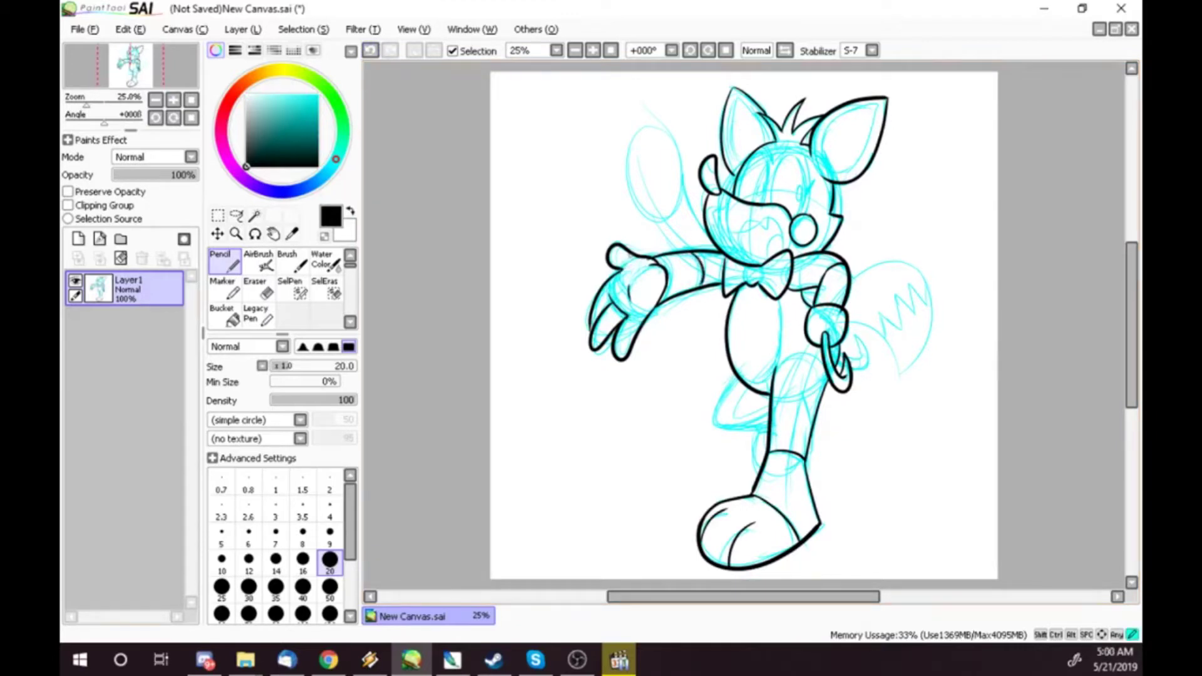
- Ink the joint lines across the thumb and fingers of the open hand
drag(635, 255, 619, 266)
key(ctrl+z)
drag(637, 316, 615, 351)
mouse_move(610, 311)
mouse_down()
mouse_move(595, 337)
mouse_move(598, 307)
mouse_move(590, 332)
mouse_up()
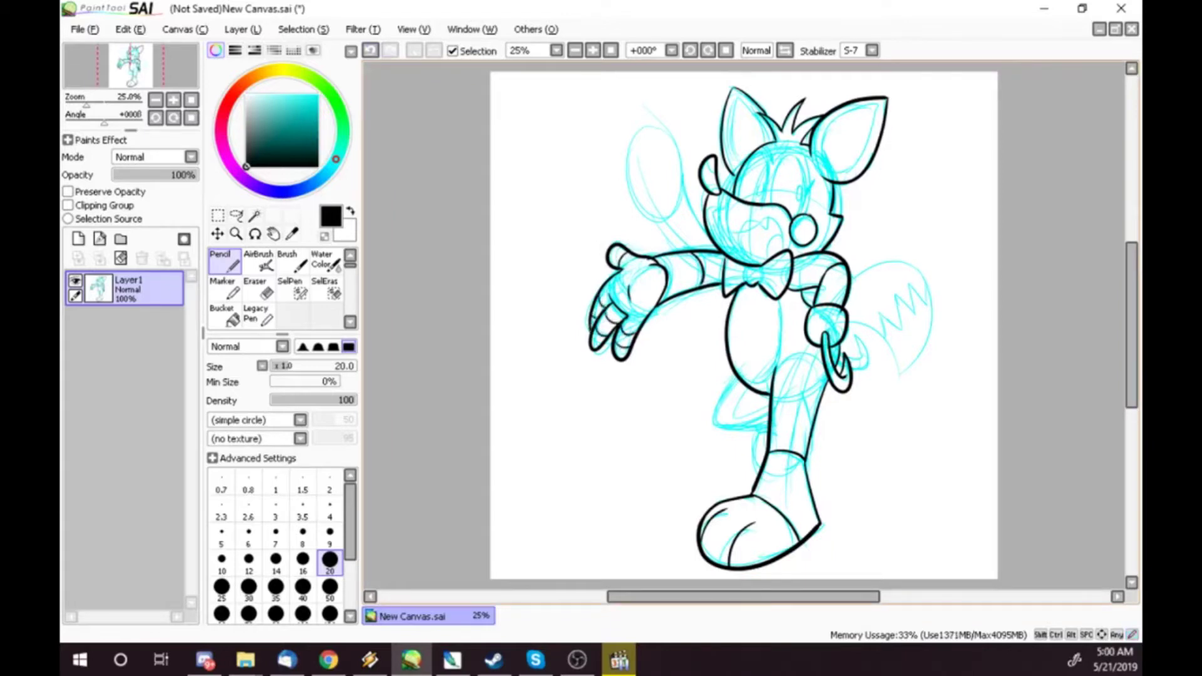
- Ink the leg bent behind the supporting leg and the outer curves of the tail
mouse_move(734, 373)
mouse_down()
mouse_move(756, 431)
mouse_move(730, 432)
mouse_move(752, 460)
mouse_up()
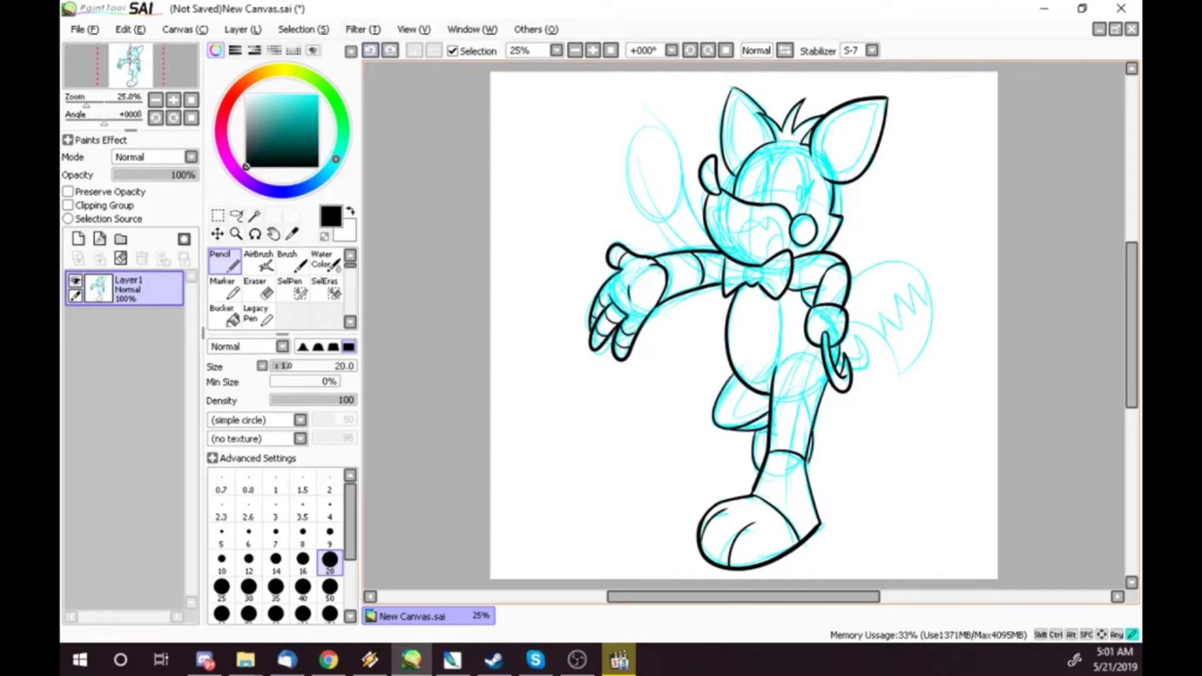
mouse_move(855, 272)
mouse_down()
mouse_move(919, 356)
mouse_move(898, 379)
mouse_up()
drag(851, 323, 898, 383)
- Ink the inner outlines of both ears
drag(807, 152, 825, 180)
drag(828, 124, 819, 171)
drag(878, 123, 844, 170)
mouse_move(881, 102)
mouse_down()
mouse_move(873, 126)
mouse_move(825, 128)
mouse_up()
drag(882, 100, 866, 108)
key(ctrl+z)
drag(873, 104, 823, 128)
drag(733, 94, 769, 142)
drag(733, 97, 740, 170)
key(ctrl+z)
drag(734, 96, 732, 167)
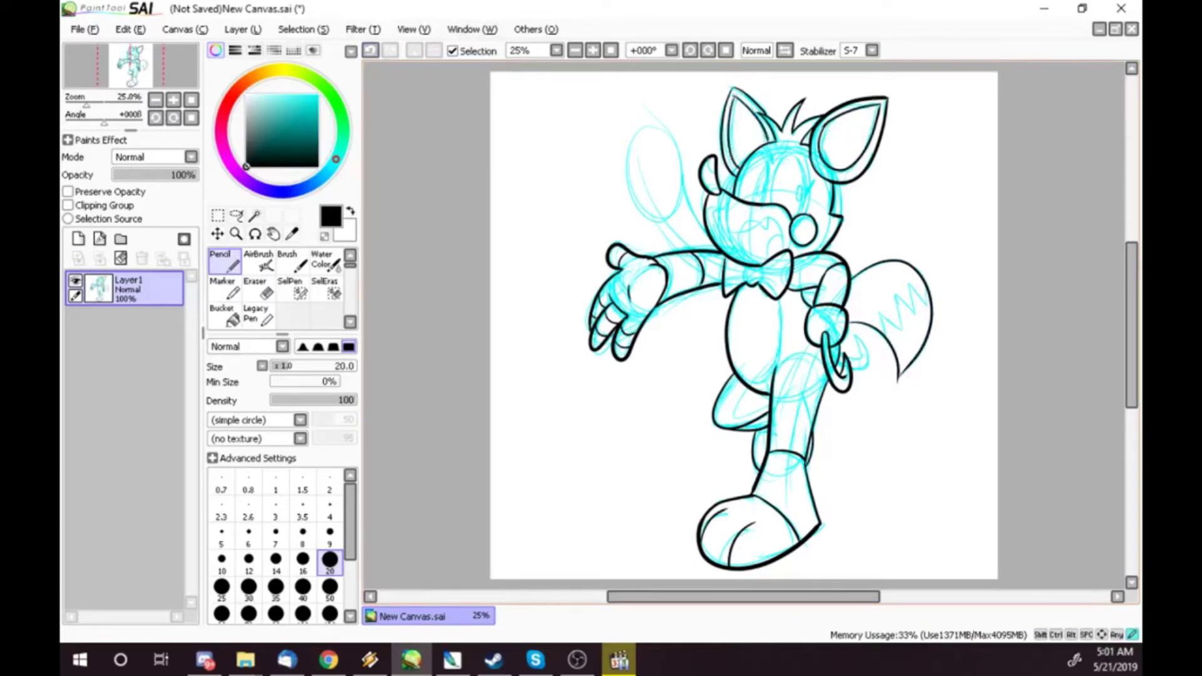
- Ink the remaining face details, belly oval, thigh curve and zigzag tail marking
mouse_move(728, 233)
mouse_down()
mouse_move(769, 215)
mouse_move(787, 251)
mouse_move(761, 267)
mouse_move(784, 234)
mouse_move(757, 219)
mouse_up()
mouse_move(784, 297)
mouse_down()
mouse_move(777, 367)
mouse_move(737, 380)
mouse_move(823, 352)
mouse_up()
mouse_move(770, 204)
mouse_down()
mouse_move(797, 156)
mouse_move(800, 214)
mouse_up()
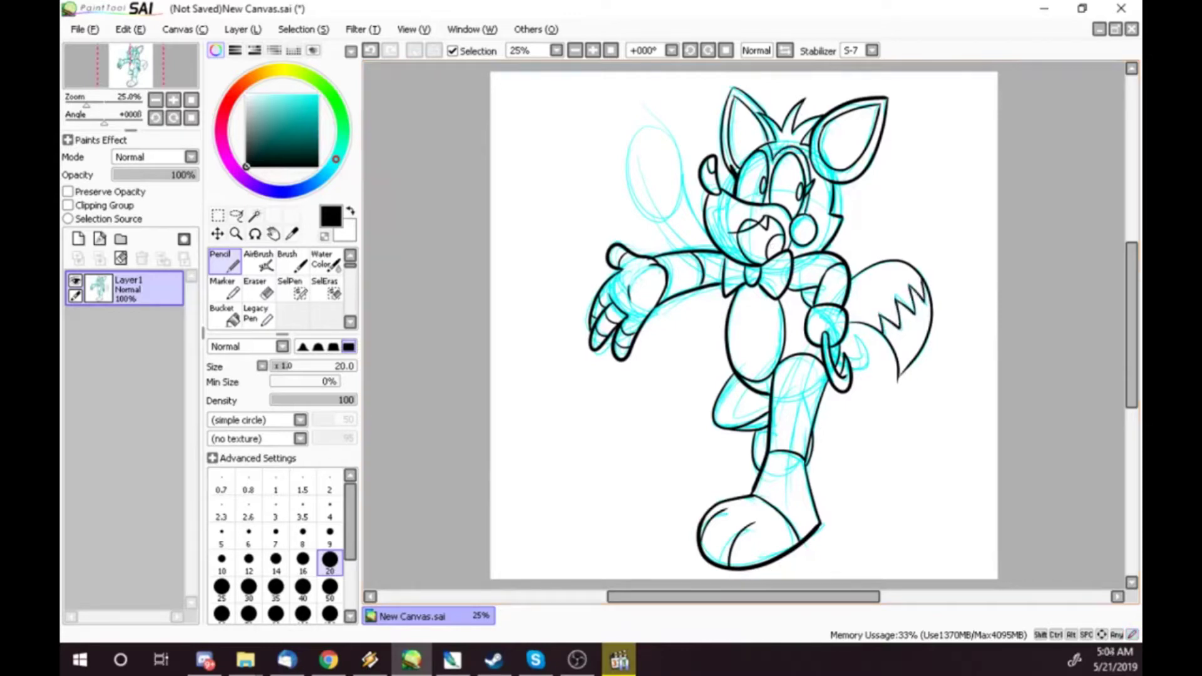
- Switch to lolbit4.psd in Photoshop and fill the mouth and both eyes with black using the Paint Bucket
key(alt+Tab)
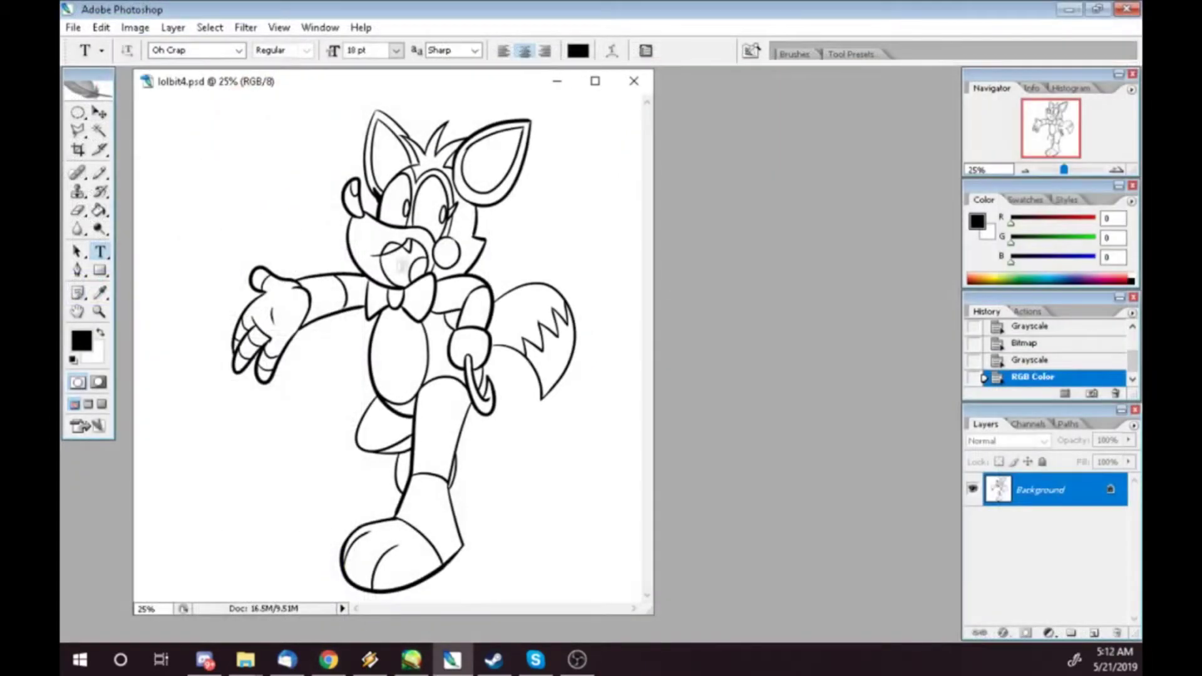
key(g)
click(401, 263)
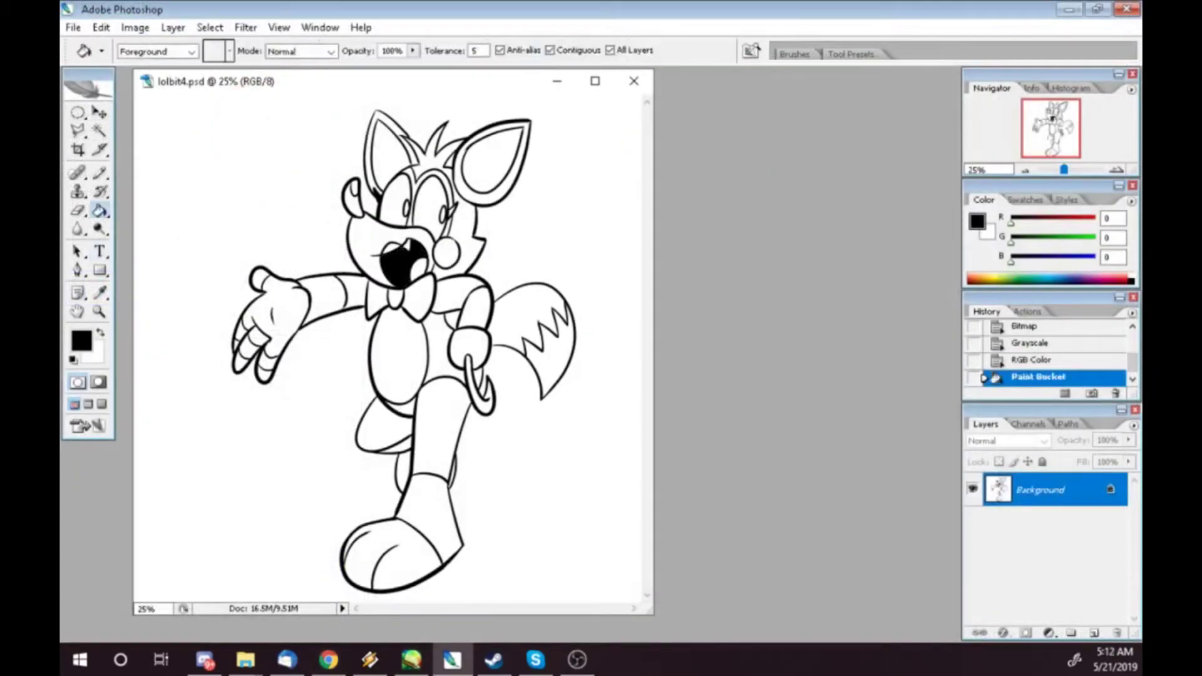
click(431, 203)
click(393, 197)
click(401, 216)
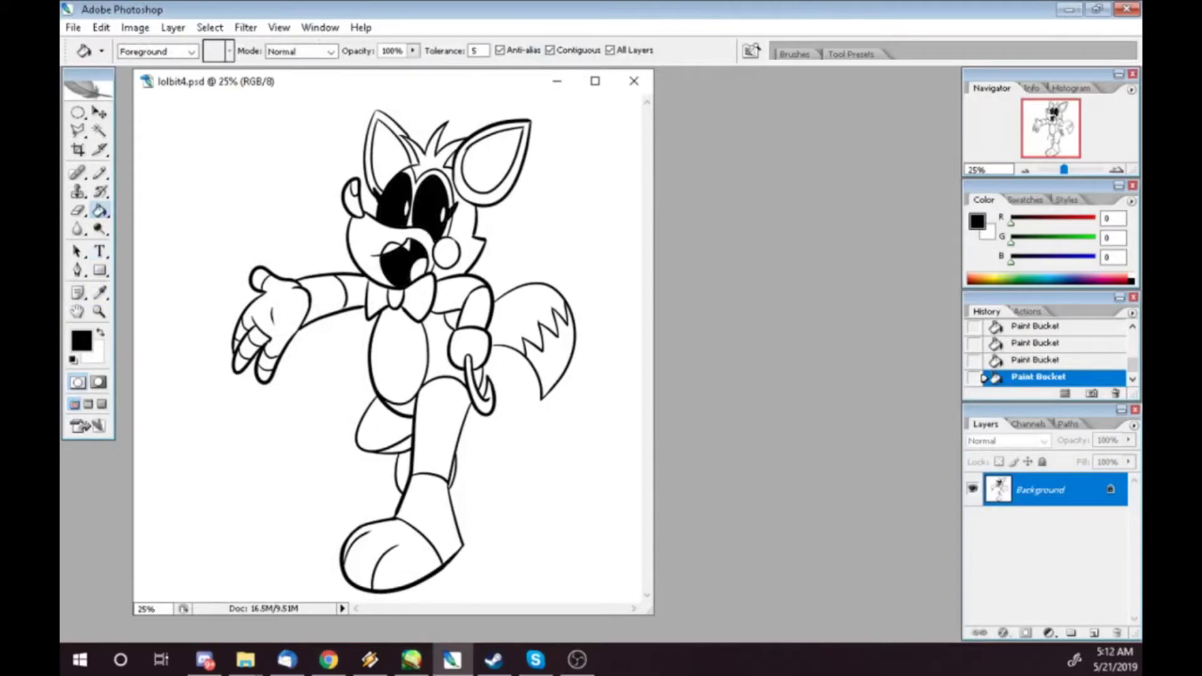
- Fill the face mask and both inner ears with orange (RGB 251, 125, 52) to match the reference image
key(alt+Tab)
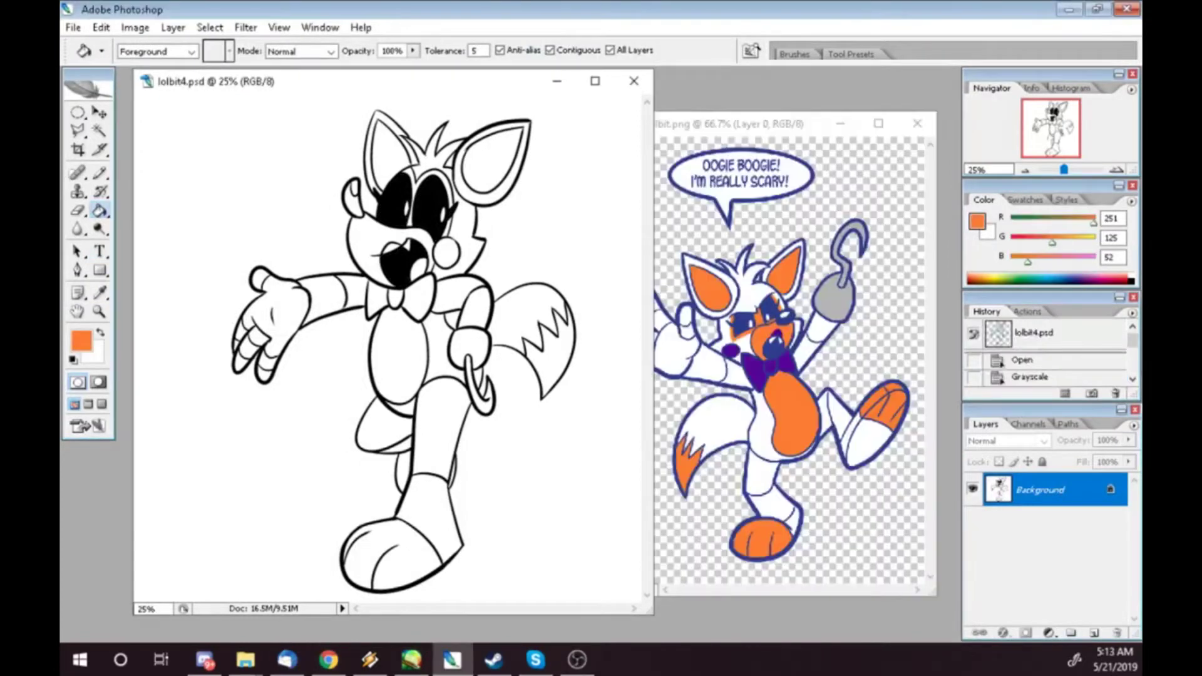
click(369, 251)
click(492, 164)
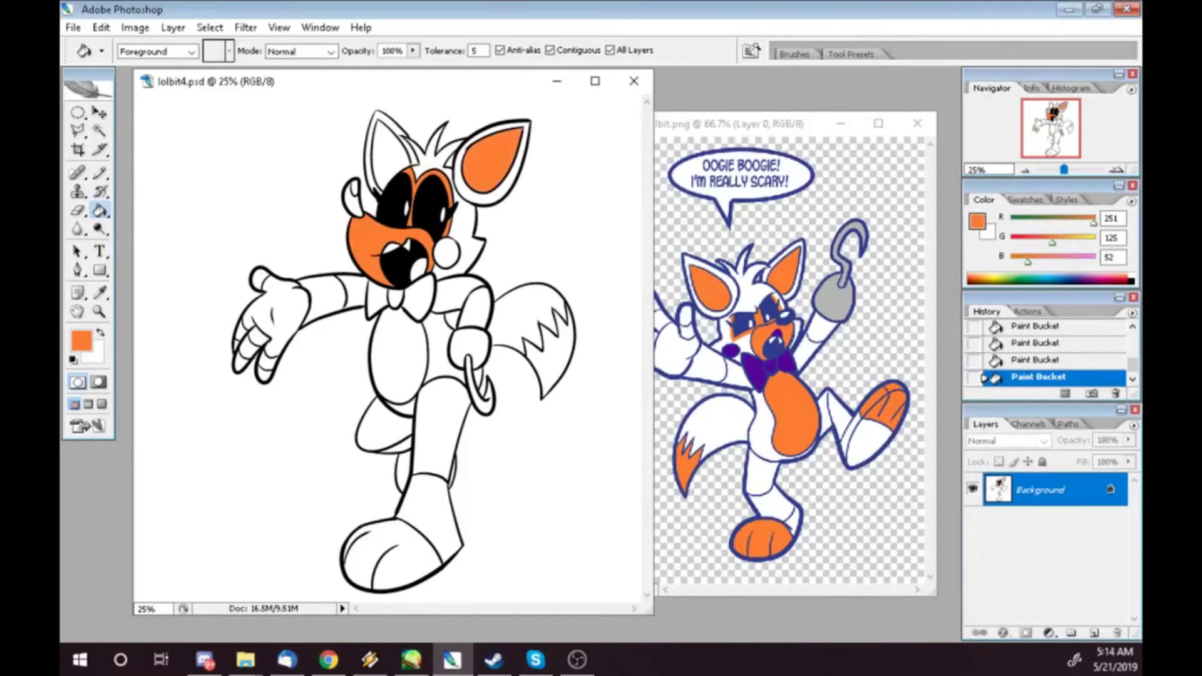
click(390, 157)
- Fill the belly, the tail tip and both feet with the same orange
click(398, 354)
click(550, 363)
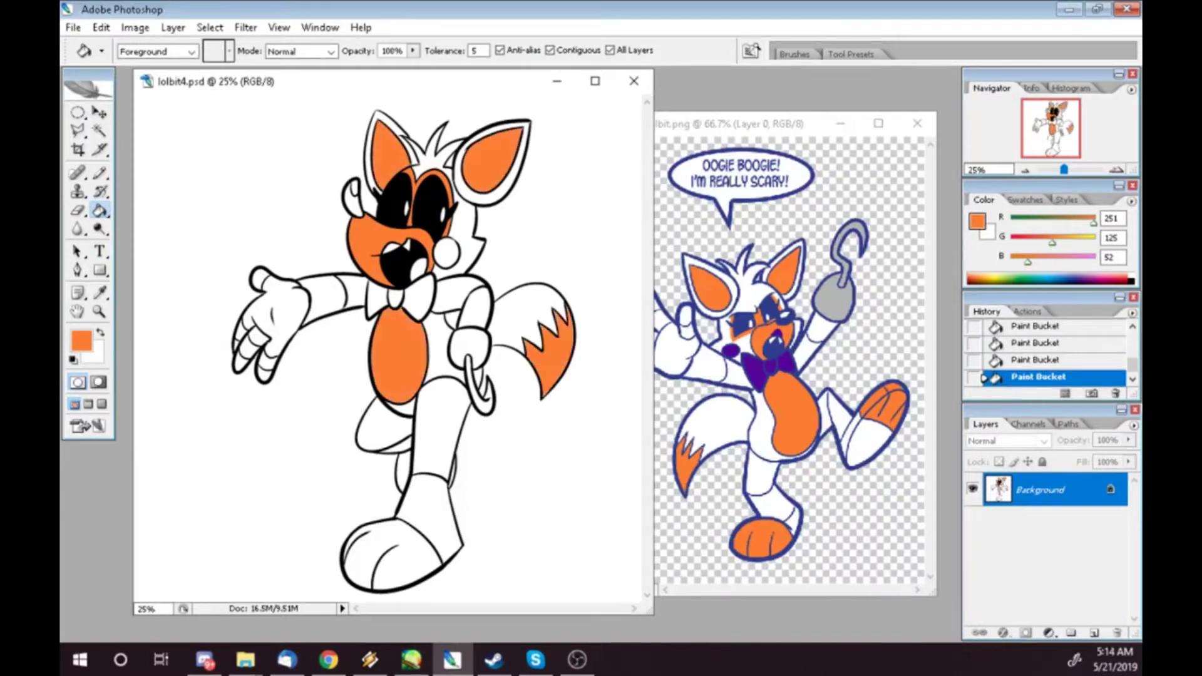
click(389, 558)
click(404, 473)
click(369, 354)
key(ctrl+z)
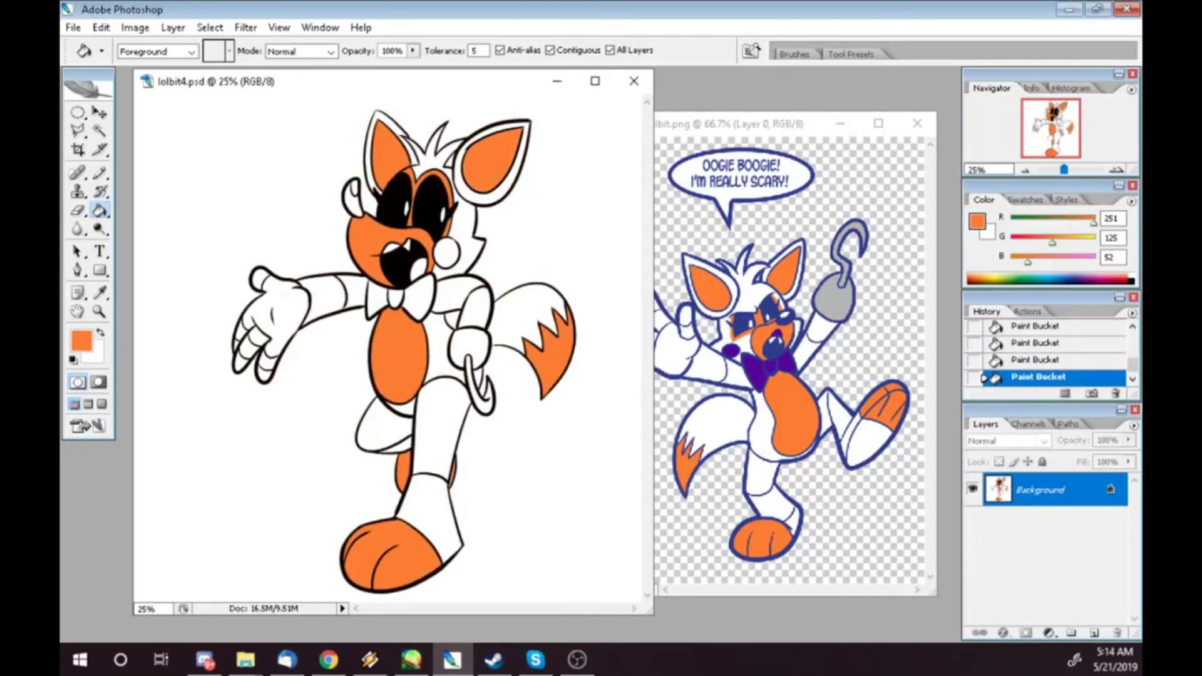
- Fill the nose with black, and the mouth-corner patch, cheek ball and bow tie with the reference purple (RGB 85, 5, 152)
alt+click(401, 207)
click(352, 191)
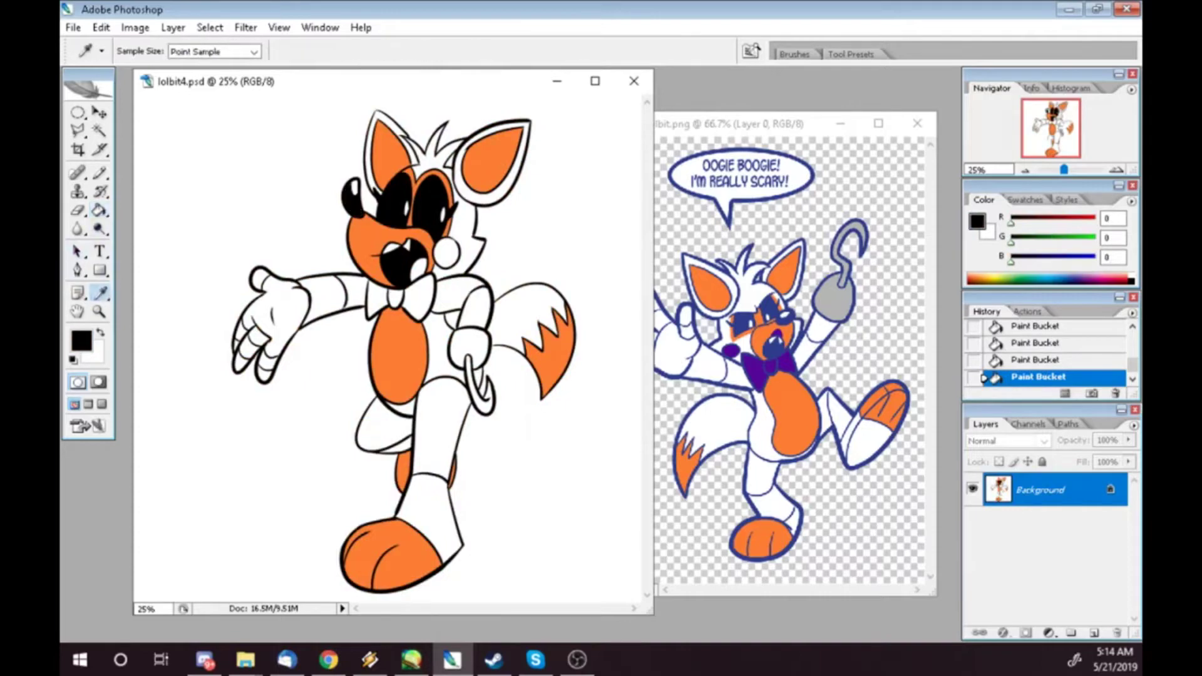
alt+click(758, 366)
click(391, 249)
click(445, 252)
click(418, 296)
click(381, 299)
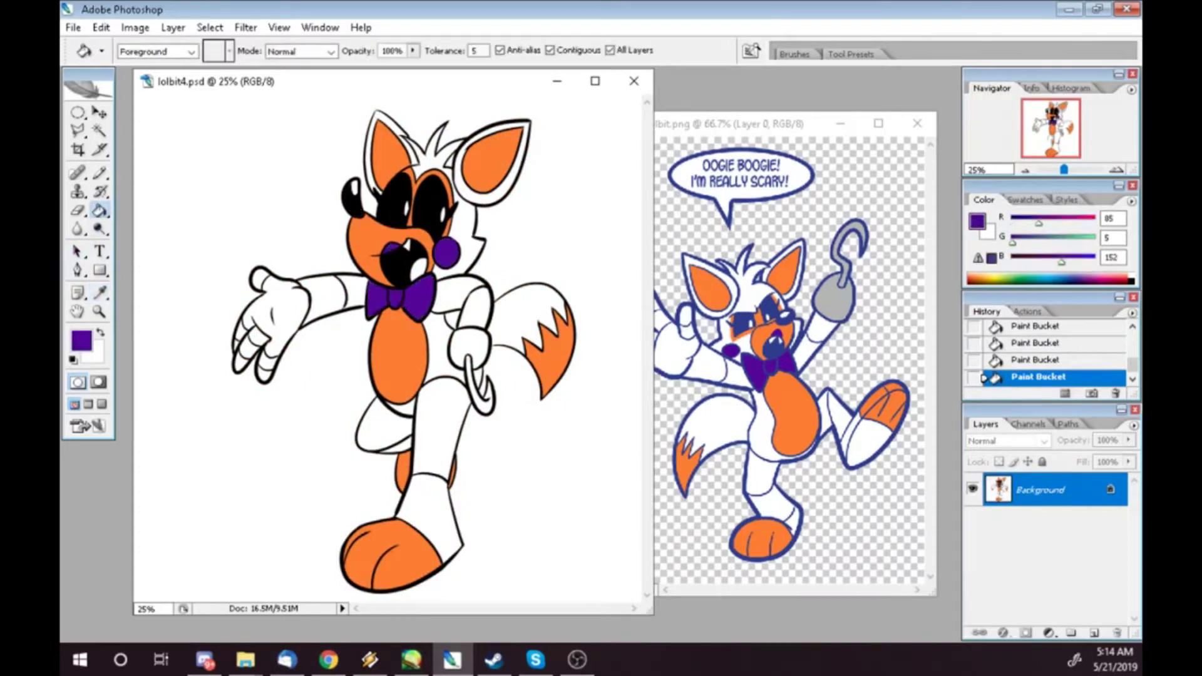
key(i)
click(81, 342)
key(Escape)
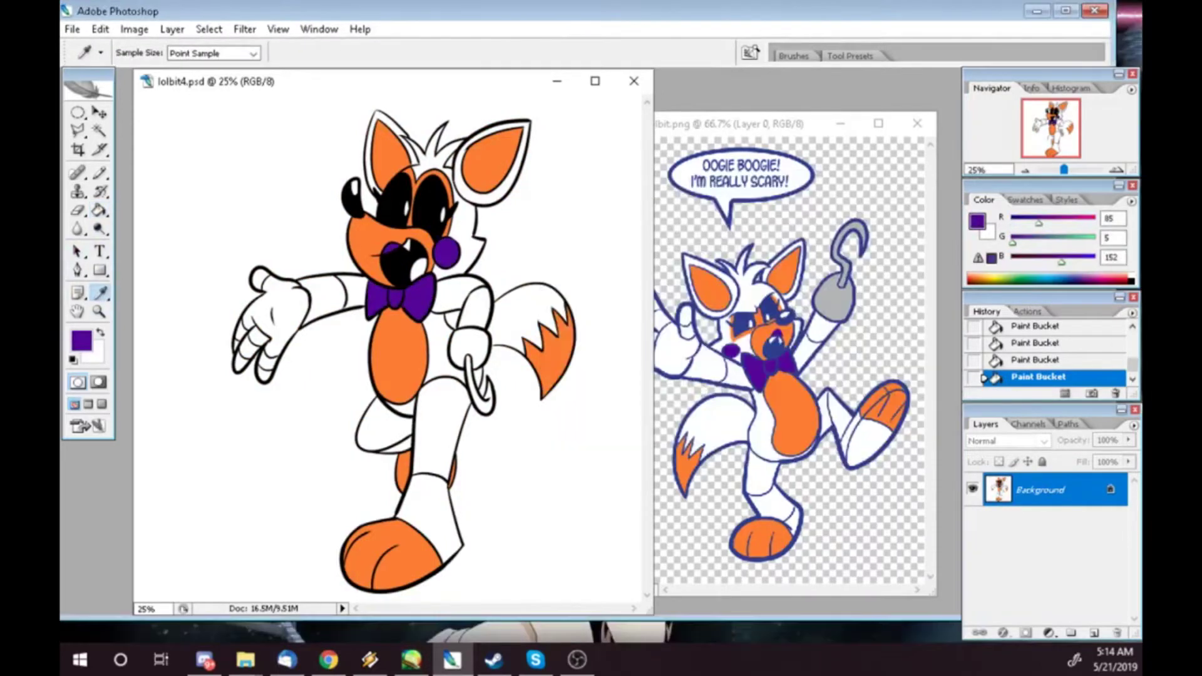
key(d)
key(g)
click(419, 269)
key(ctrl+minus)
key(ctrl+plus)
key(ctrl+plus)
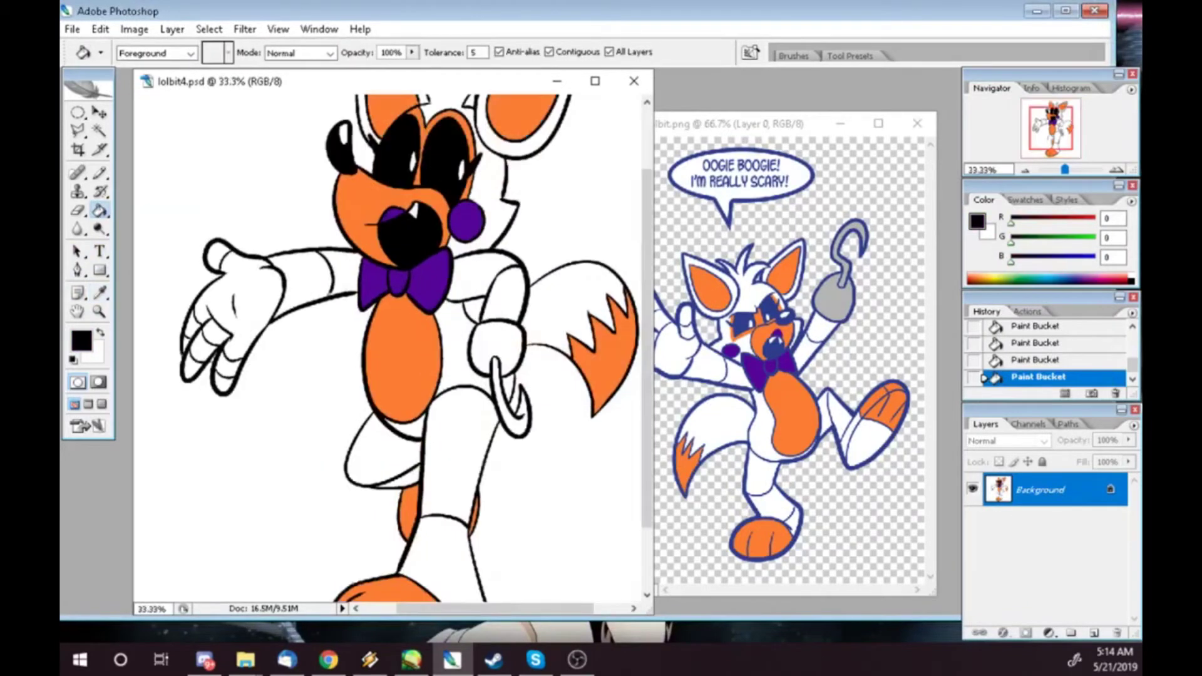
key(ctrl+alt+z)
- Fill the tongue, the hook's cuff and the hook with grey (RGB 180, 180, 180) sampled from the reference image
click(400, 279)
click(842, 294)
key(g)
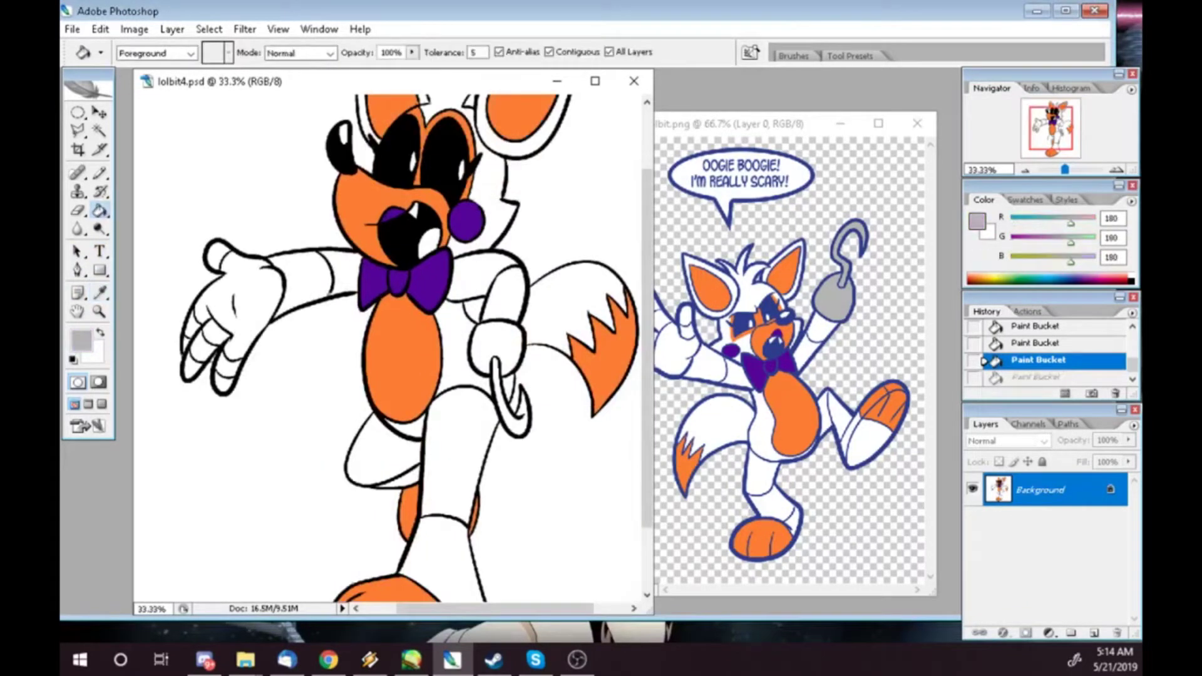
click(431, 243)
click(496, 342)
click(520, 408)
- Touch up the drawing with the Pencil, using white as the foreground colour
key(z)
key(ctrl+plus)
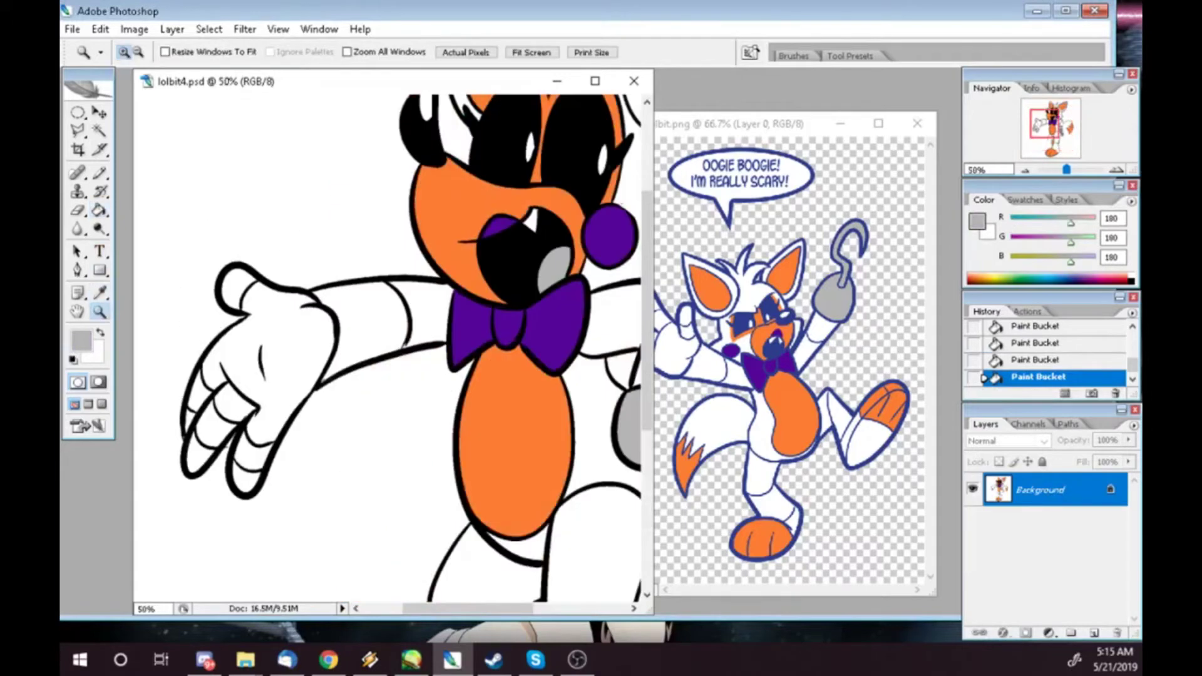
key(d)
key(b)
key(x)
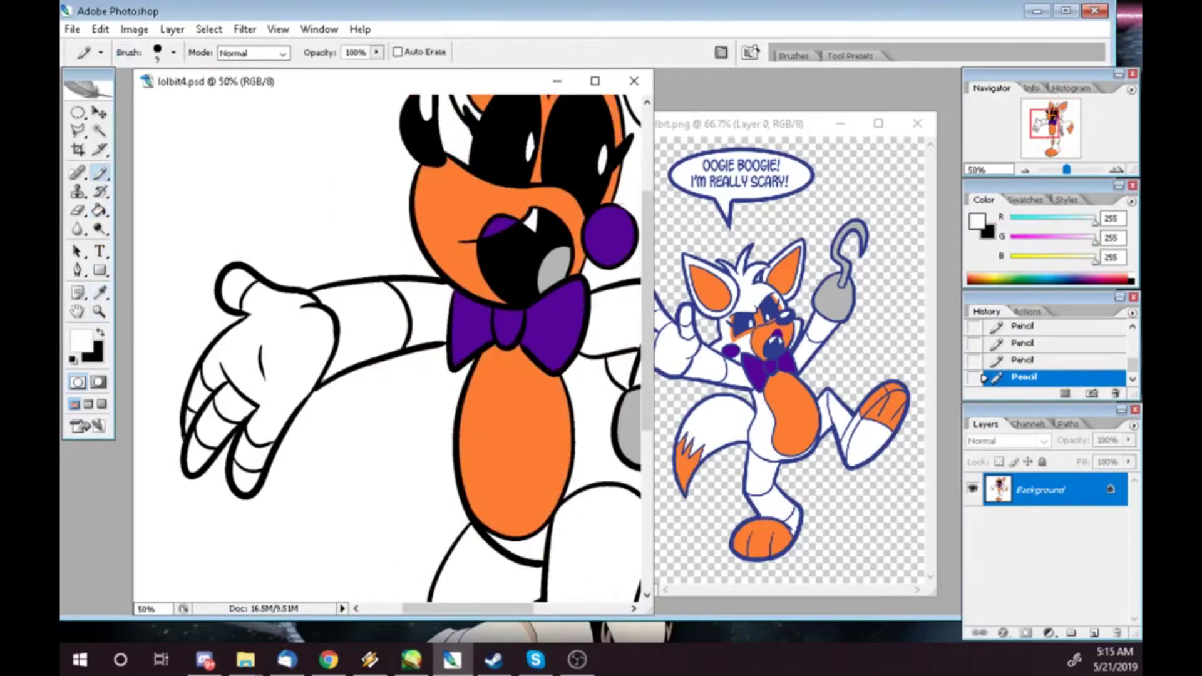
- Remove the white backdrop around the fox using the Magic Wand and convert the Background into a regular layer, Layer 0
key(ctrl+minus)
key(w)
click(188, 157)
double_click(1039, 489)
key(Return)
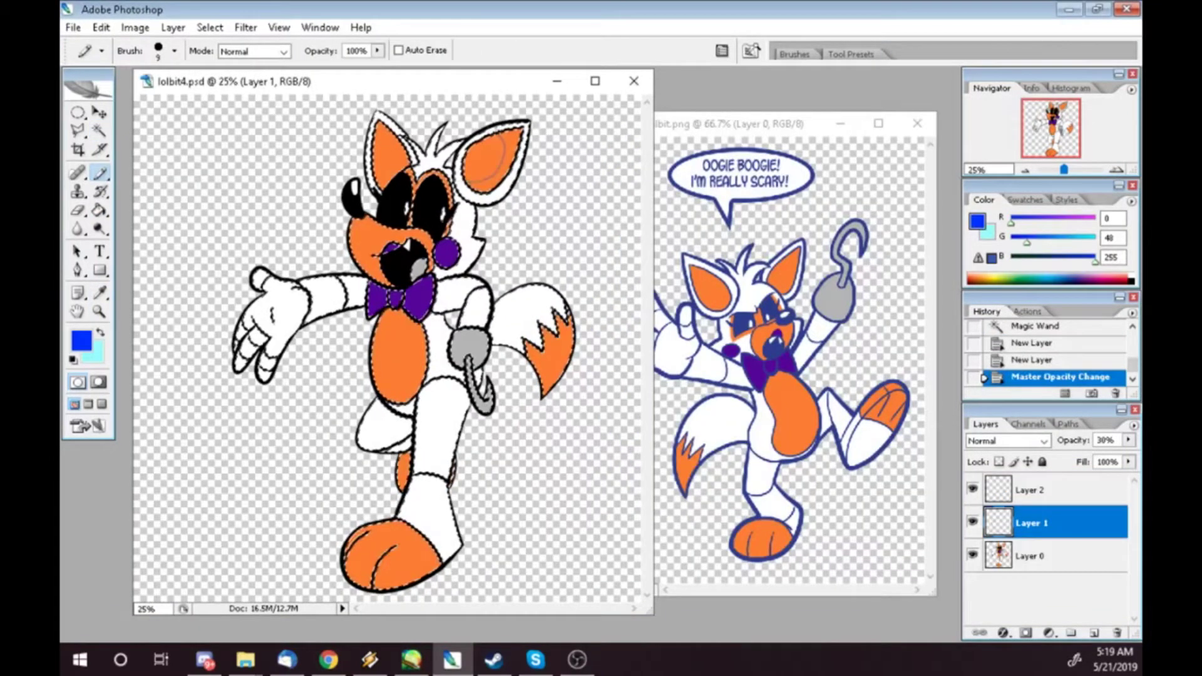
- On Layer 1, outline shadow edges on the right ear and side of the head and fill them with blue (RGB 0, 48, 255)
drag(542, 285, 573, 353)
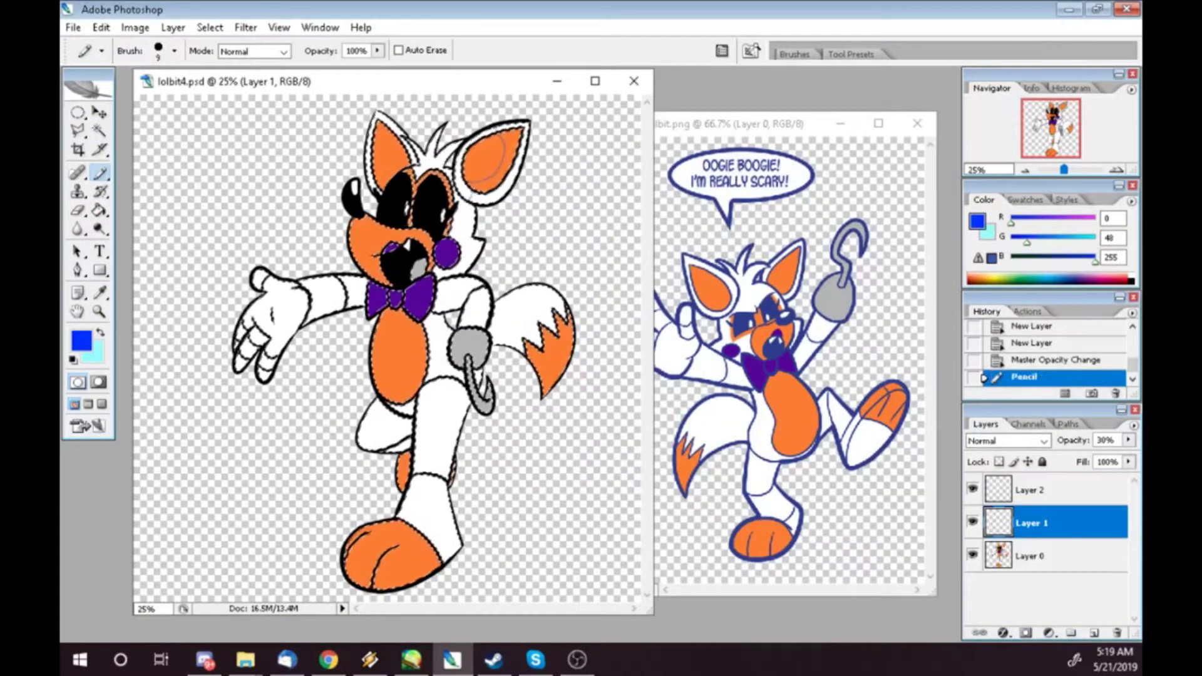
drag(501, 139, 471, 197)
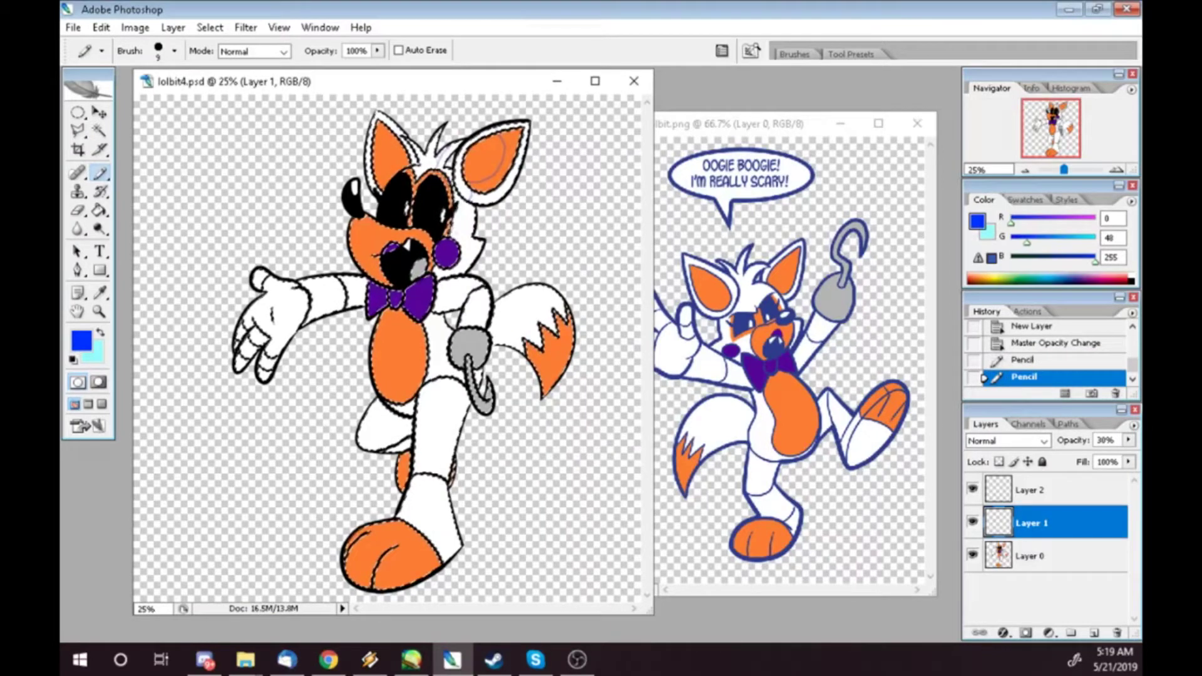
drag(551, 304, 574, 337)
drag(542, 286, 574, 352)
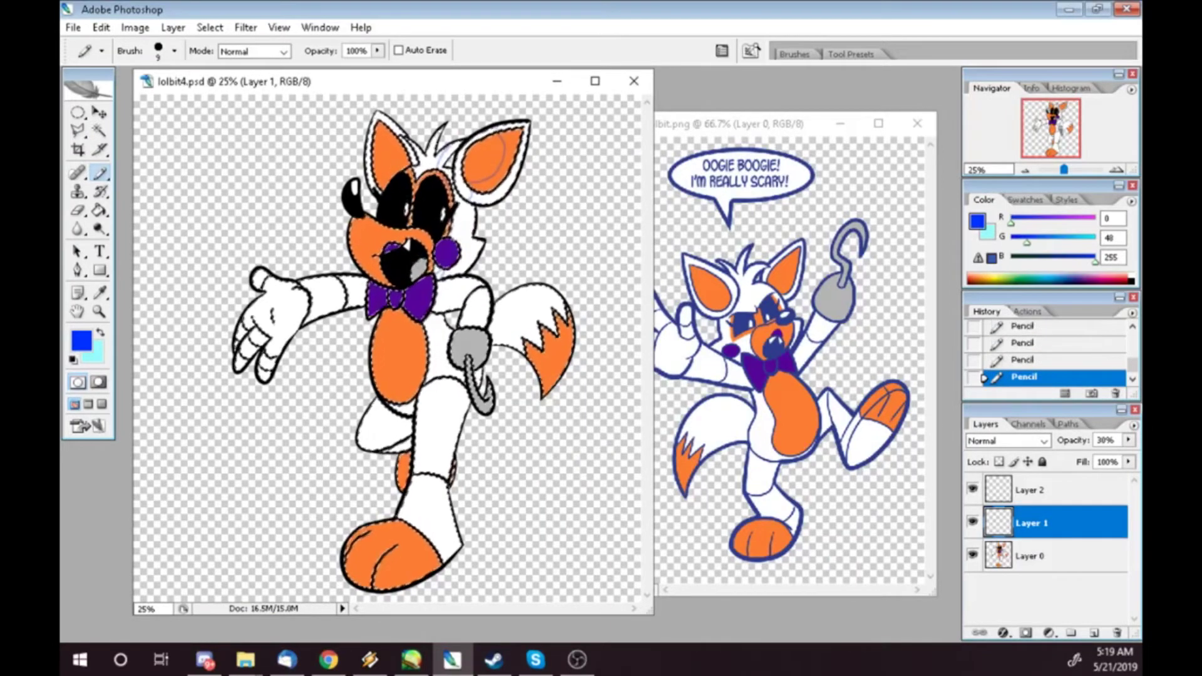
key(w)
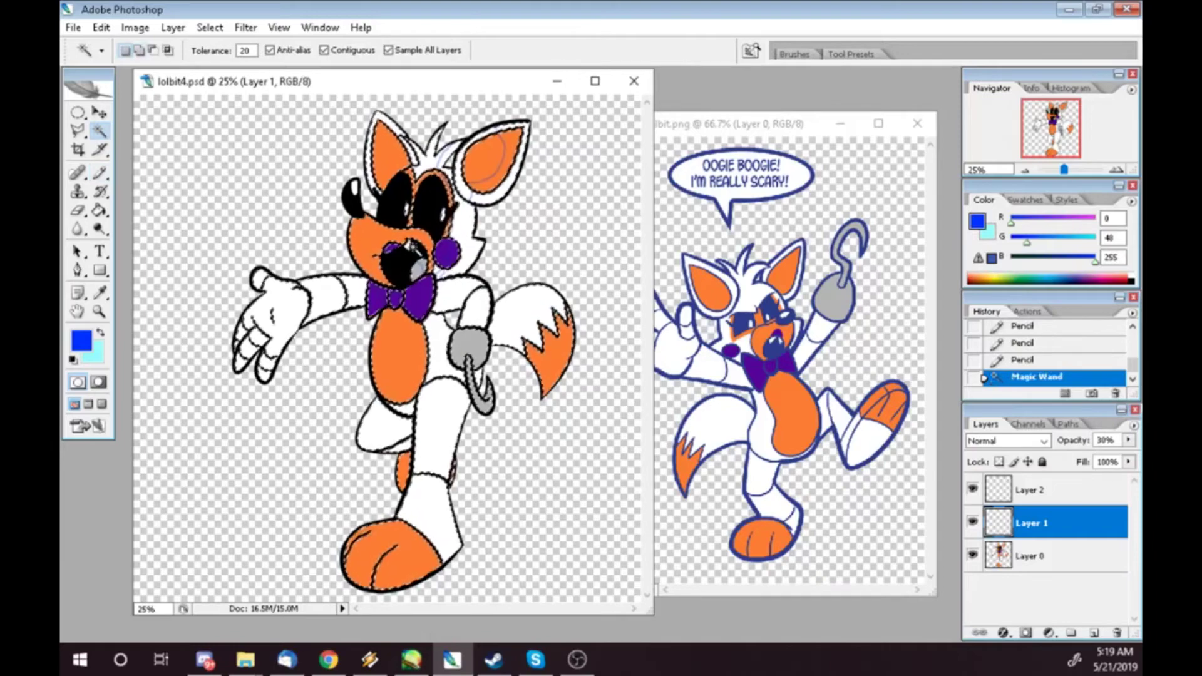
key(g)
click(495, 166)
click(510, 147)
click(467, 219)
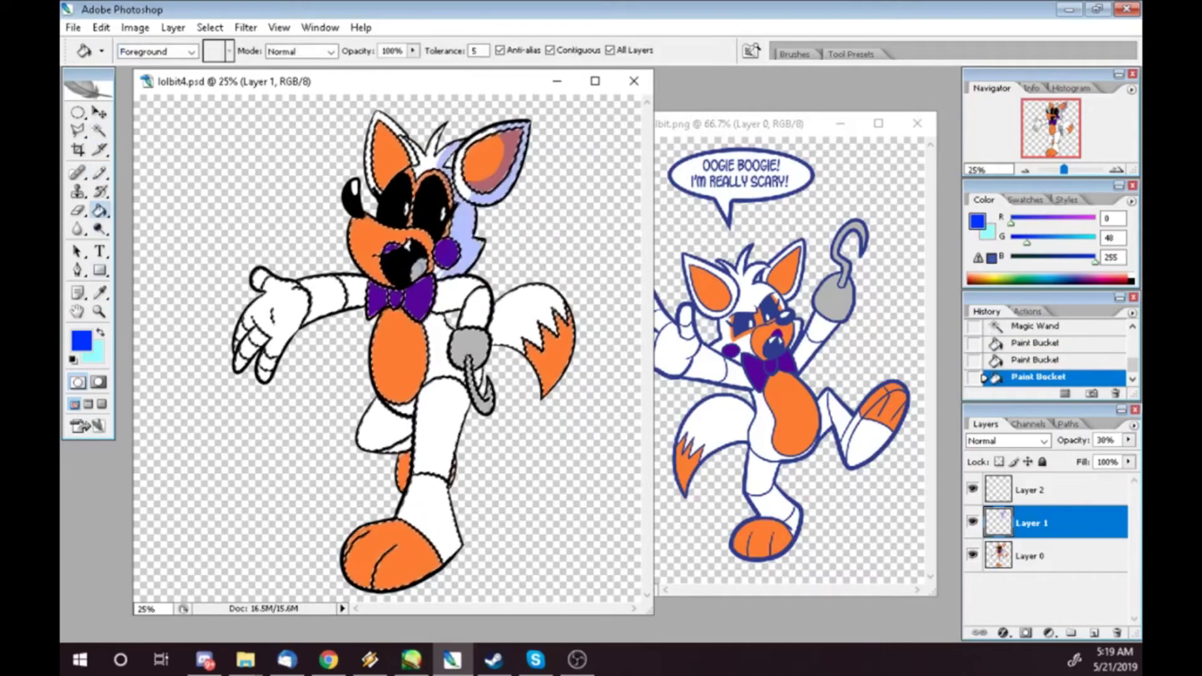
- Set Layer 1's blending mode to Multiply
click(1007, 441)
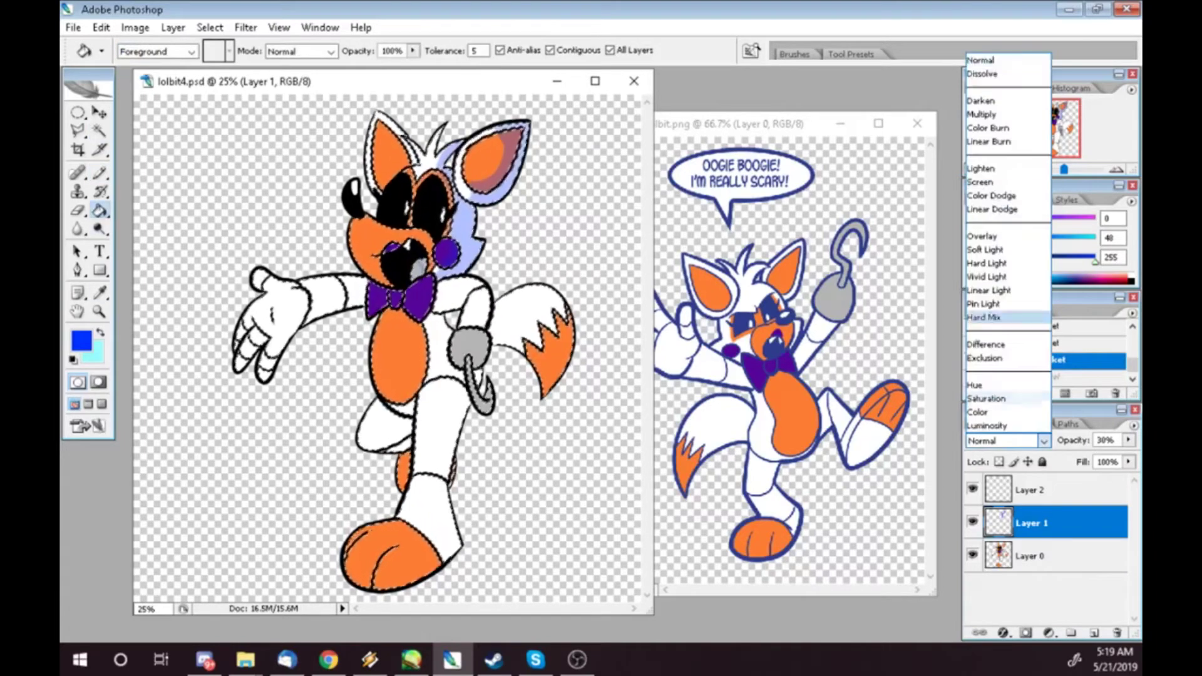
click(994, 108)
click(439, 277)
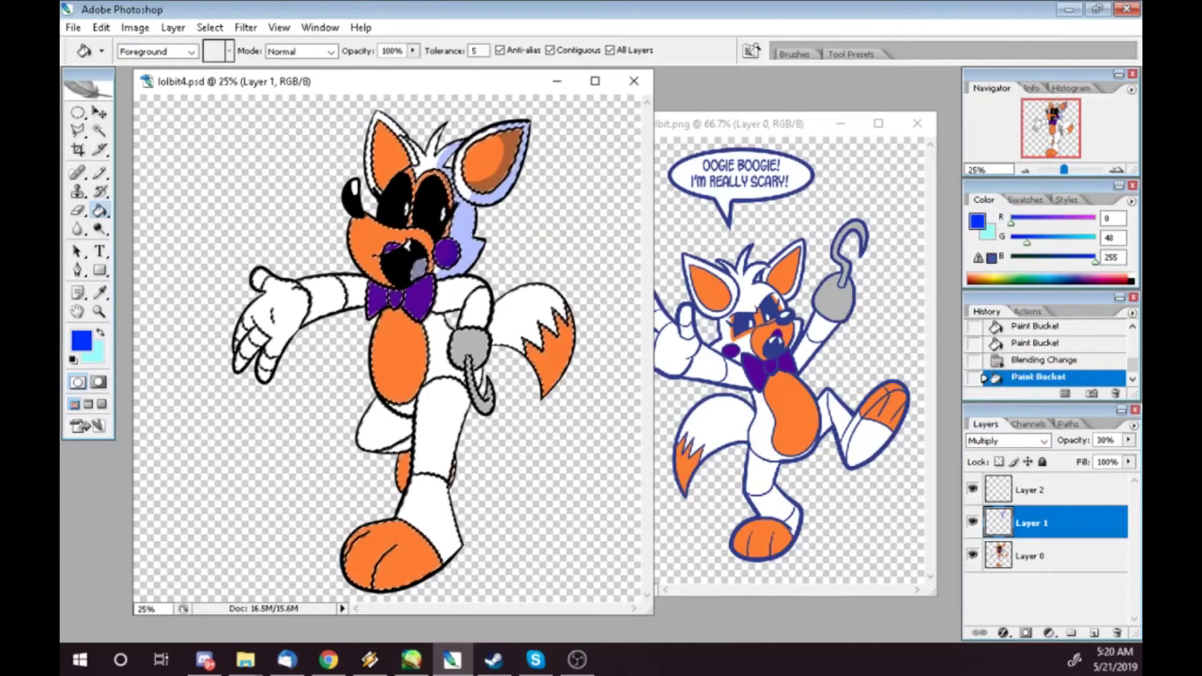
key(ctrl+z)
- Outline shadow edges on the cheek ball, tongue and muzzle with the Pencil and fill them with the blue shading colour
key(z)
click(439, 278)
click(439, 277)
click(438, 277)
key(b)
drag(323, 125, 323, 169)
drag(626, 513, 626, 557)
drag(369, 242, 375, 317)
key(g)
click(627, 520)
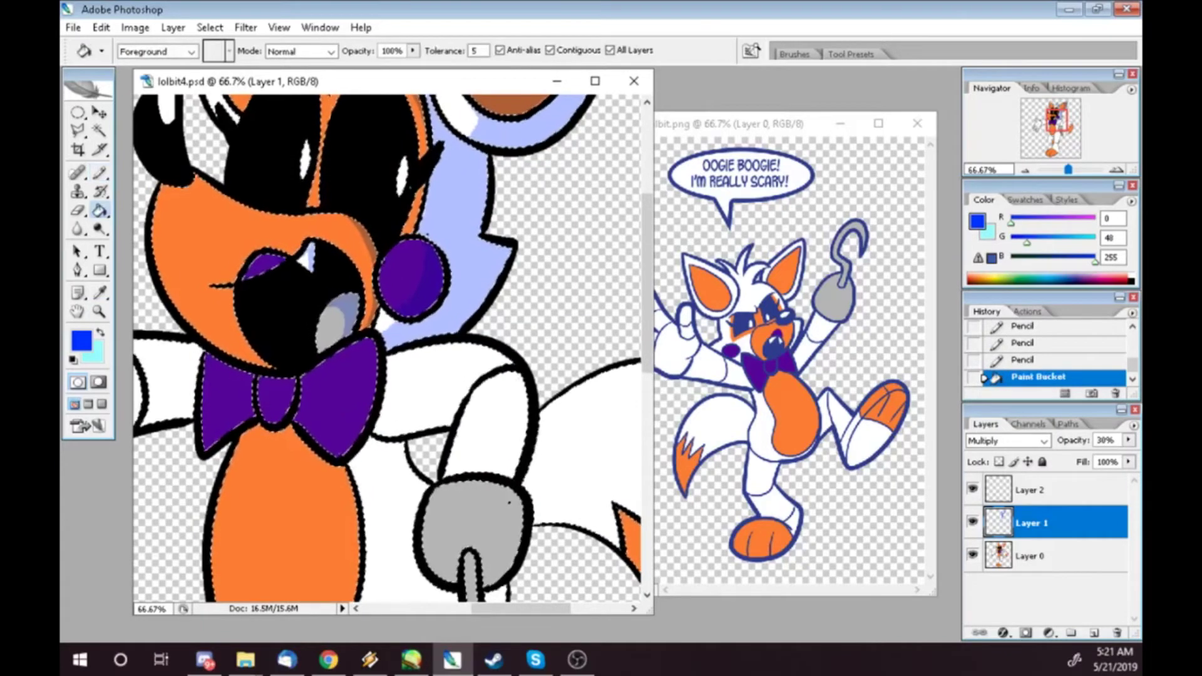
- Outline a shadow edge along the left ear, fill it with blue and clean up the shading with the Eraser
key(b)
drag(333, 95, 326, 147)
drag(627, 502, 626, 566)
scroll(388, 348, up, 5)
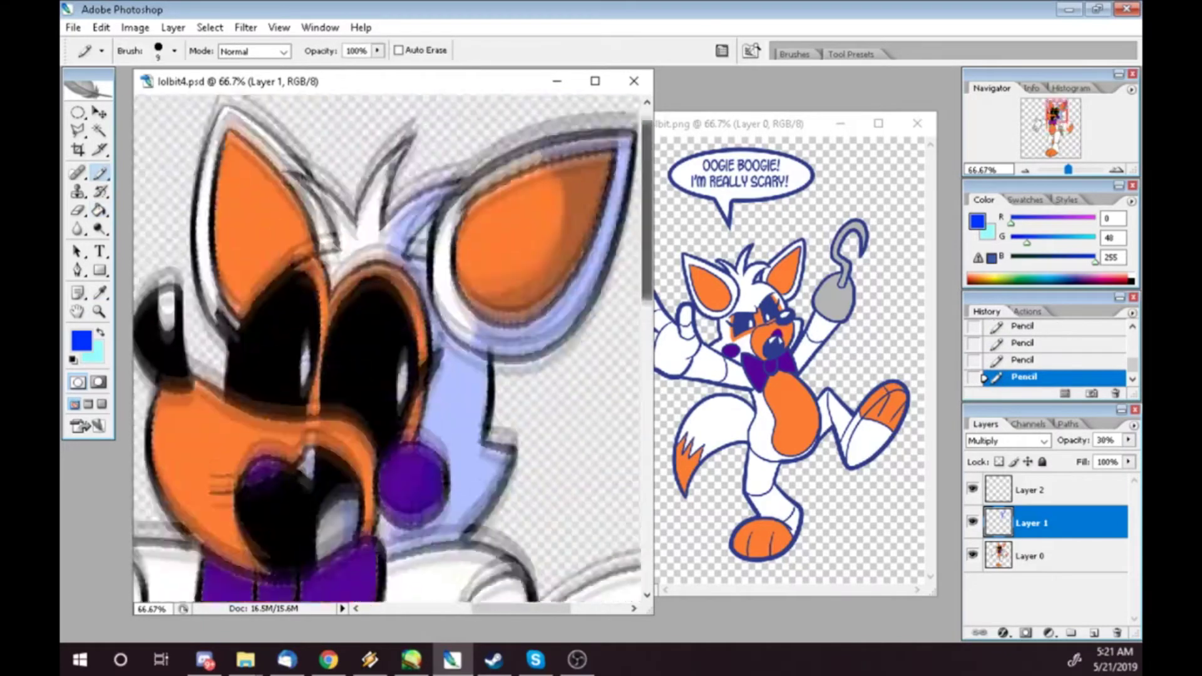
drag(226, 170, 241, 345)
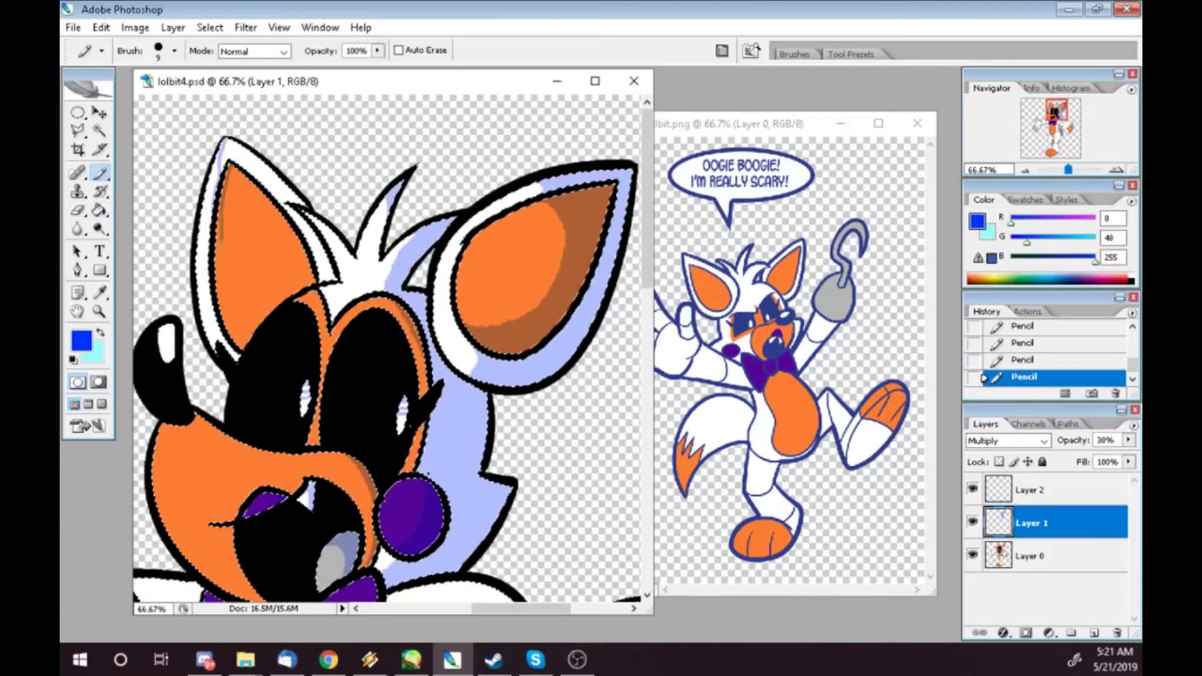
drag(421, 287, 436, 366)
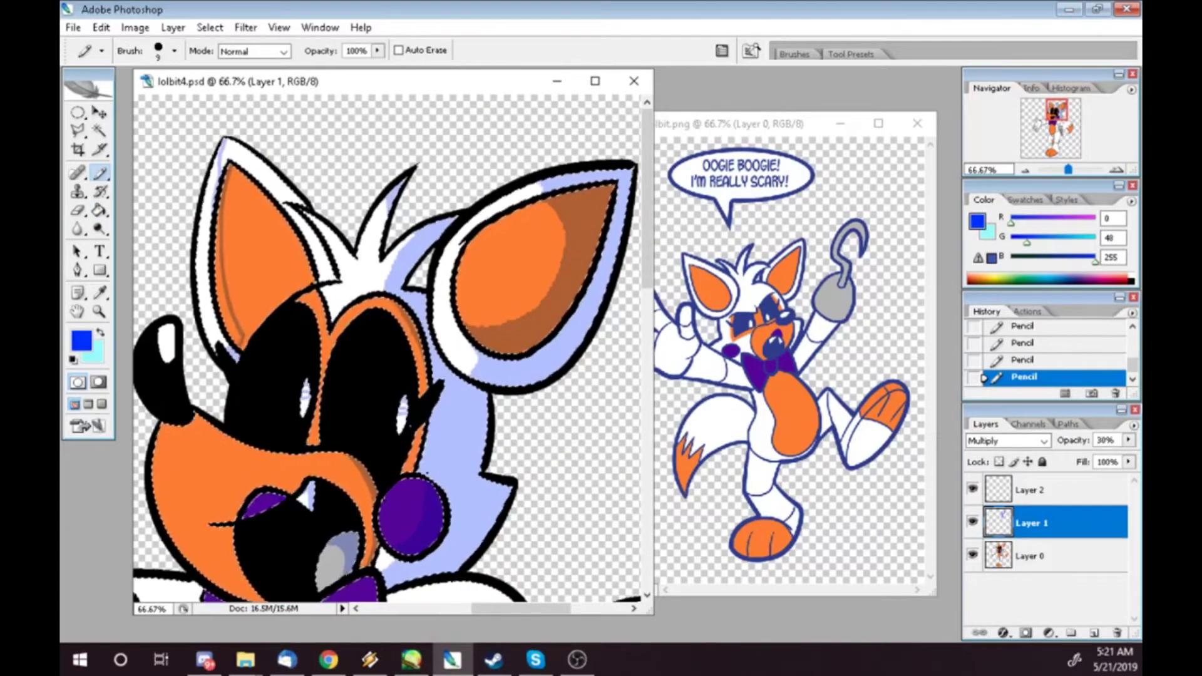
key(g)
click(263, 251)
click(216, 160)
key(e)
mouse_move(595, 257)
mouse_down()
mouse_move(605, 282)
mouse_move(595, 279)
mouse_up()
- Outline a shadow on the right lobe of the bow tie and fill it with the blue shading colour
key(b)
drag(588, 257, 595, 282)
scroll(509, 339, down, 6)
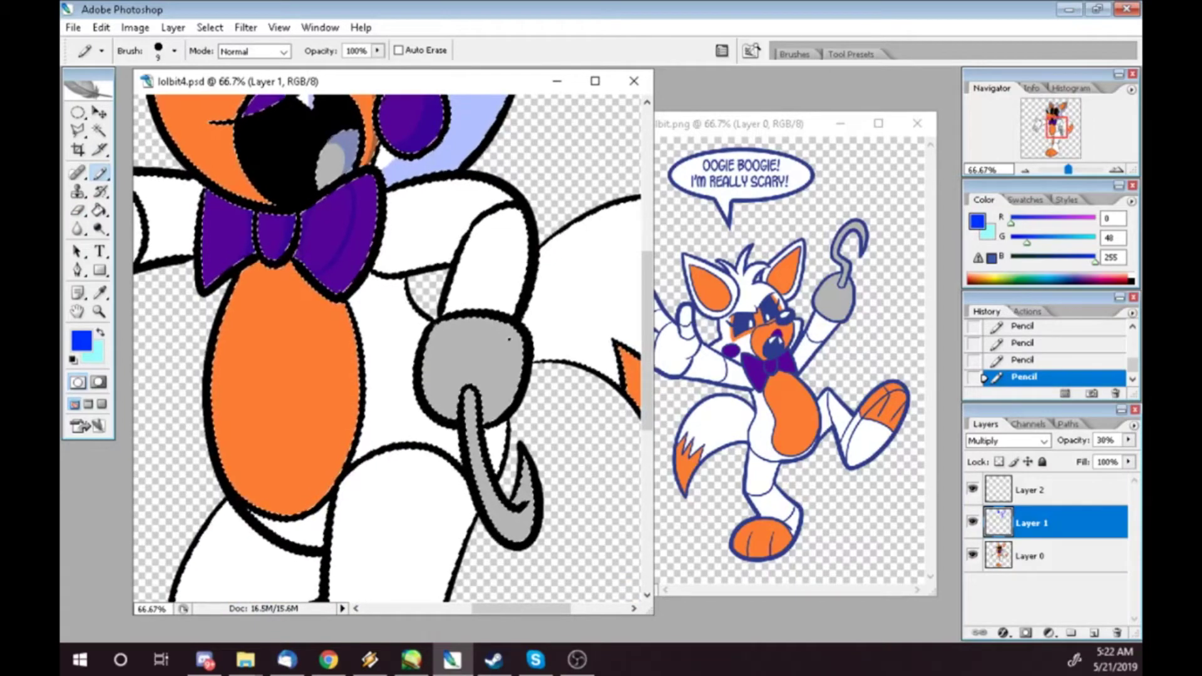
key(g)
click(626, 349)
- Draw a shadow edge down the hook arm, cuff and hook and fill the shaded side with blue
key(b)
drag(484, 183, 495, 511)
key(ctrl+z)
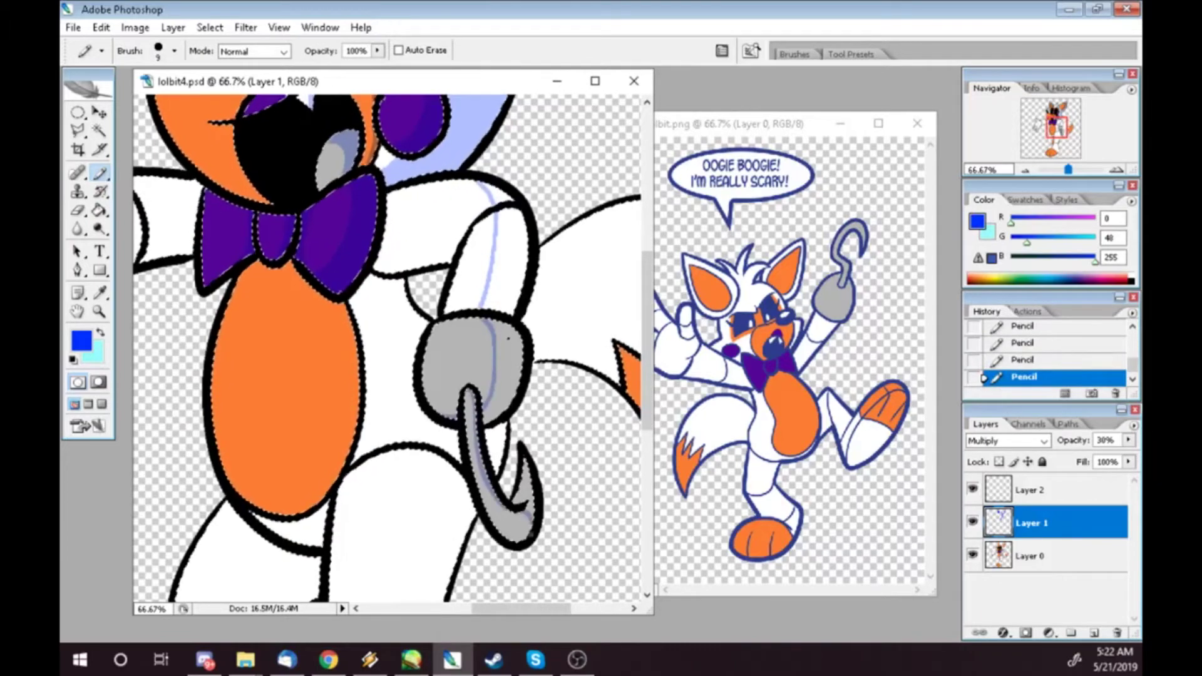
key(g)
click(509, 275)
click(511, 376)
click(486, 451)
click(523, 514)
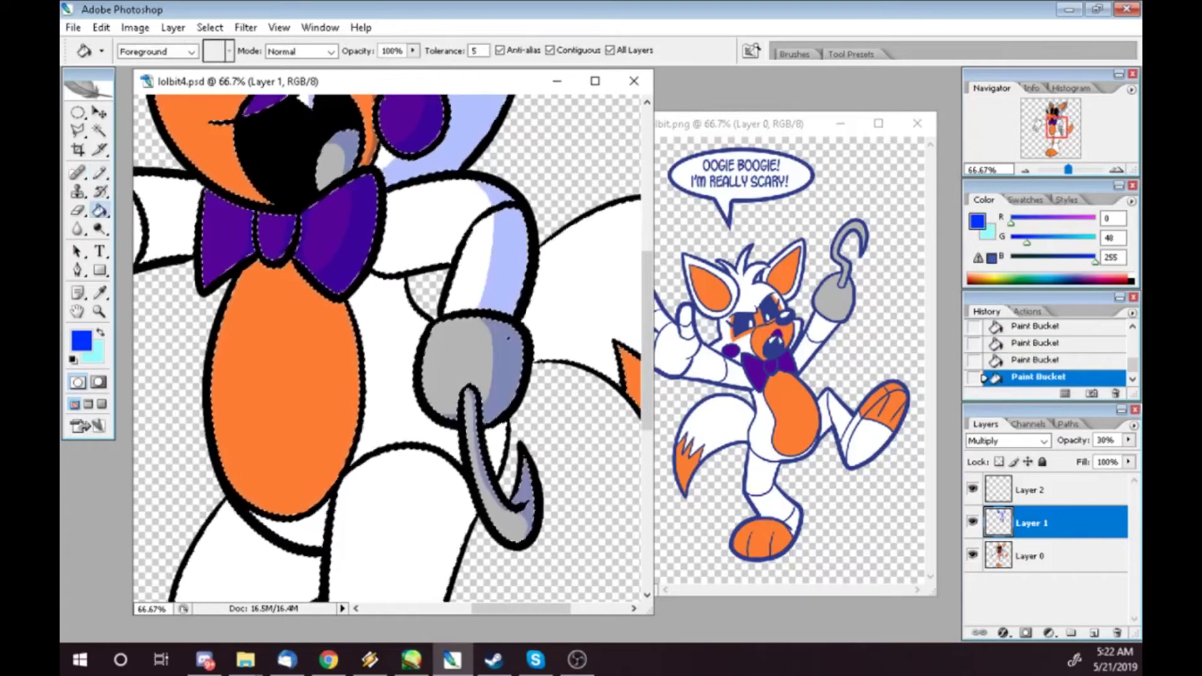
- Draw a shadow edge down the front leg, ankle and large orange foot and fill the shaded areas with blue
key(b)
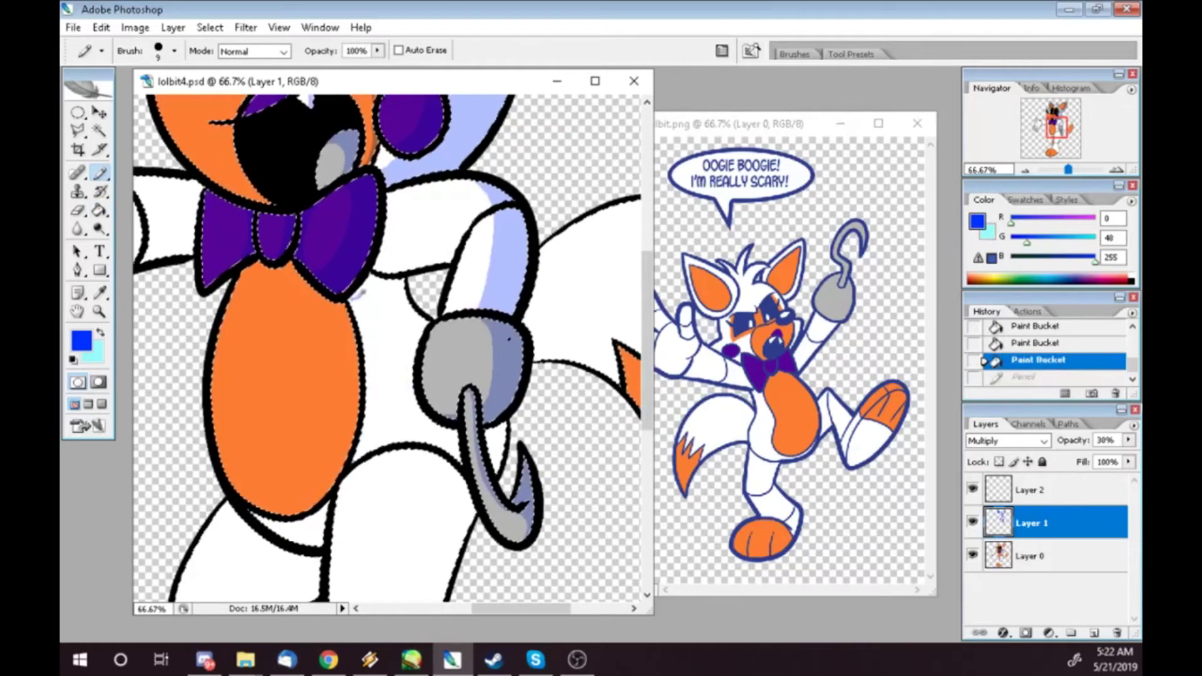
scroll(389, 348, down, 5)
drag(411, 360, 385, 598)
scroll(388, 347, down, 7)
mouse_move(385, 338)
mouse_down()
mouse_move(379, 442)
mouse_move(269, 520)
mouse_move(154, 544)
mouse_up()
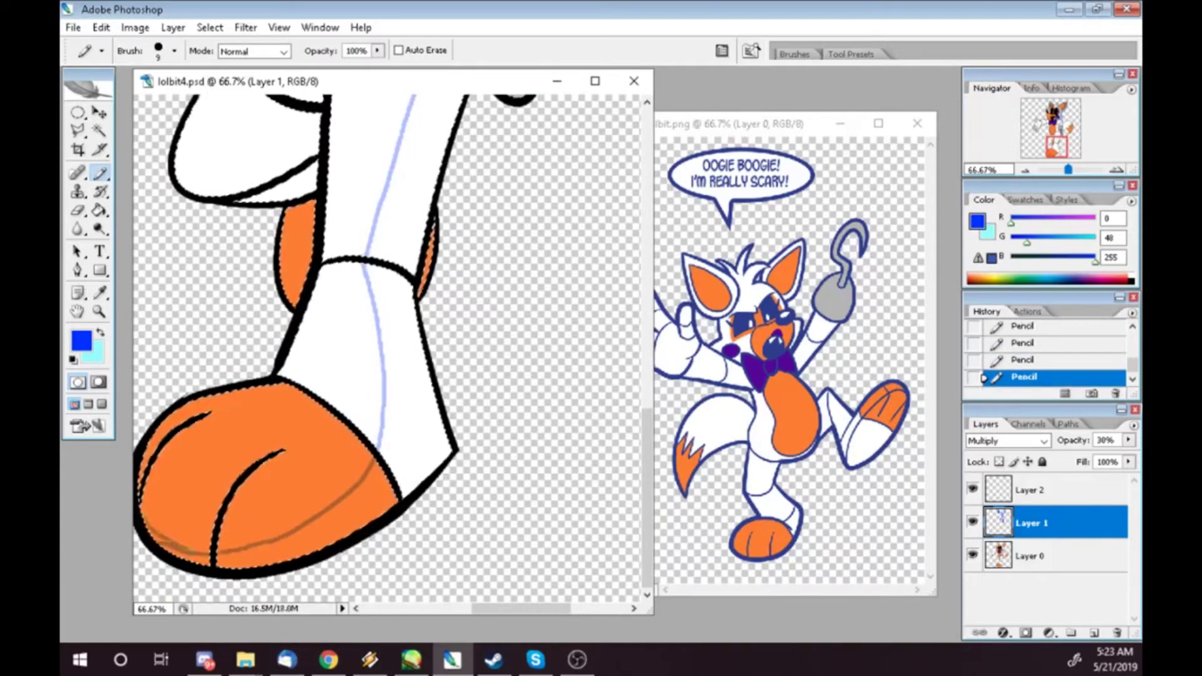
key(g)
click(294, 542)
click(401, 188)
click(414, 388)
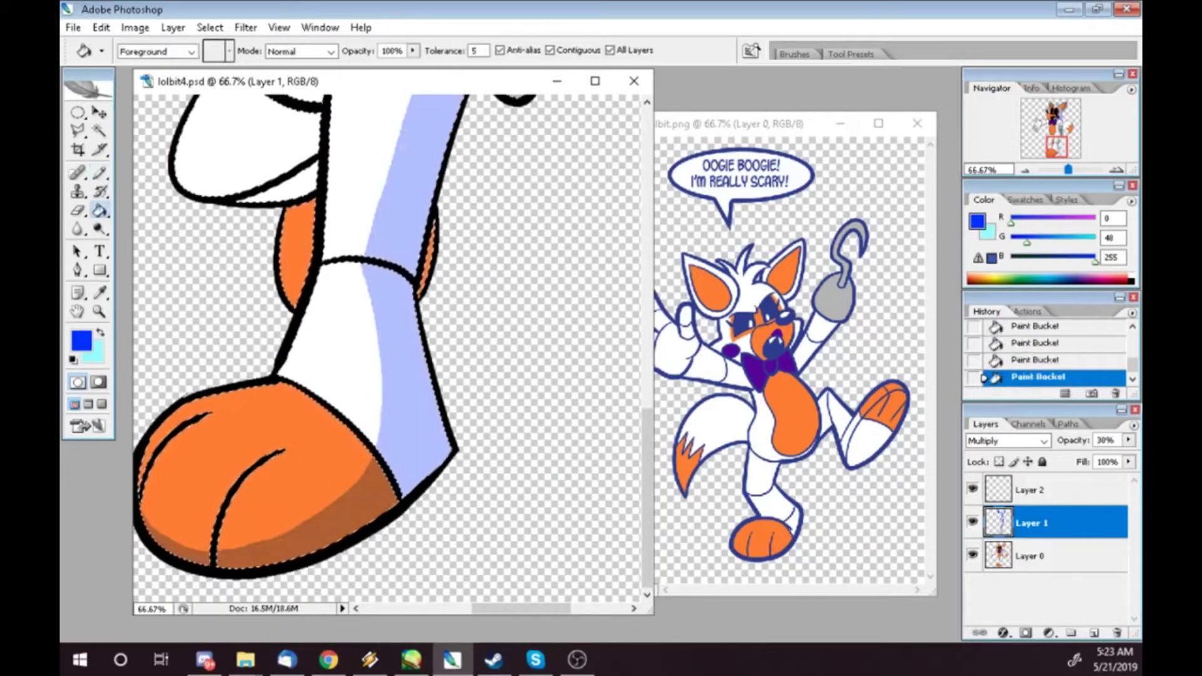
- Outline and fill blue shadows on the orange foot behind the leg, the bent leg's thigh and the torso
key(b)
drag(143, 466, 143, 508)
key(g)
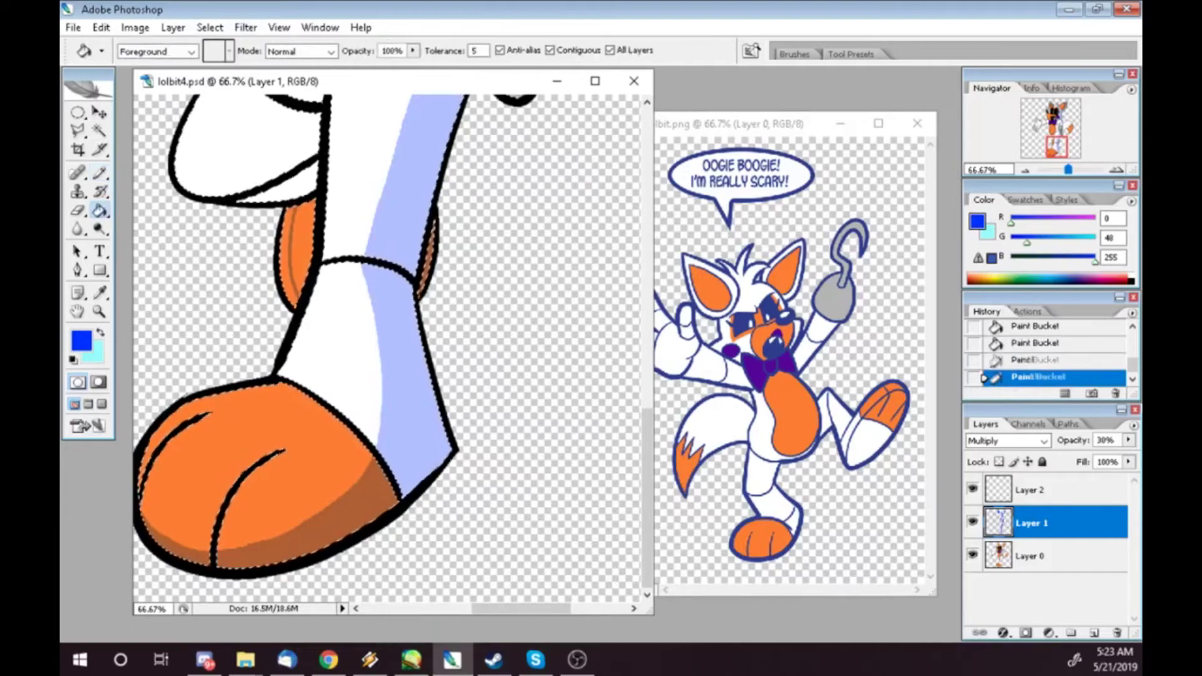
click(145, 489)
scroll(376, 345, up, 3)
key(b)
mouse_move(623, 97)
mouse_down()
mouse_move(602, 124)
mouse_move(626, 119)
mouse_up()
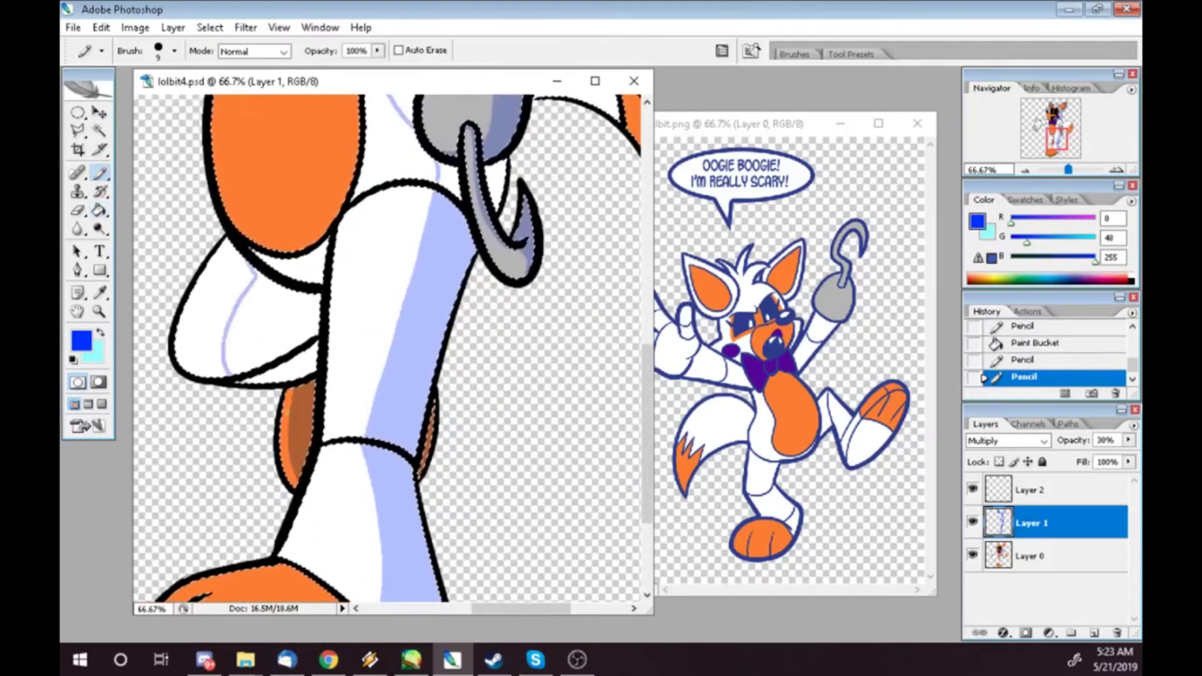
key(g)
click(632, 128)
click(602, 110)
click(576, 102)
- Outline a jagged shadow edge along the white part of the tail and fill it with the blue shading colour
scroll(388, 344, up, 6)
scroll(388, 344, left, 4)
scroll(388, 345, right, 5)
key(b)
drag(624, 282, 626, 300)
drag(564, 218, 536, 276)
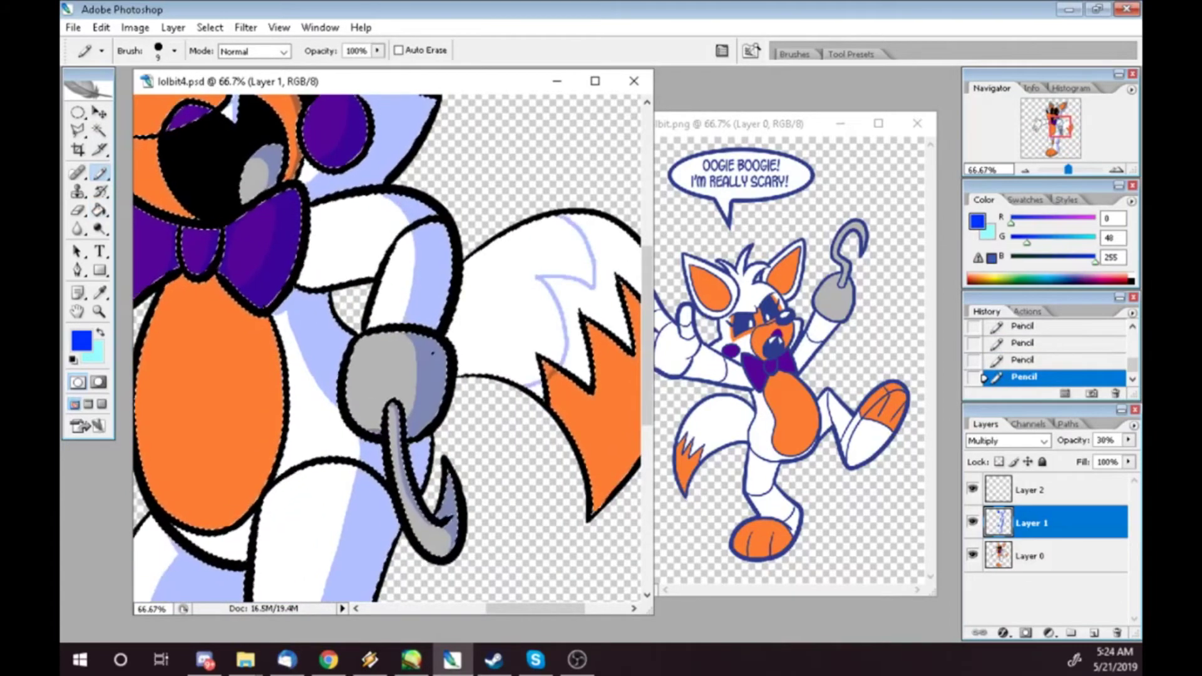
key(g)
click(537, 390)
click(582, 282)
click(545, 375)
- Outline the remaining shadow edges around the torso and tail tip and fill them with the same blue
scroll(388, 344, left, 3)
key(b)
drag(530, 332, 536, 369)
key(g)
click(526, 357)
scroll(389, 344, left, 3)
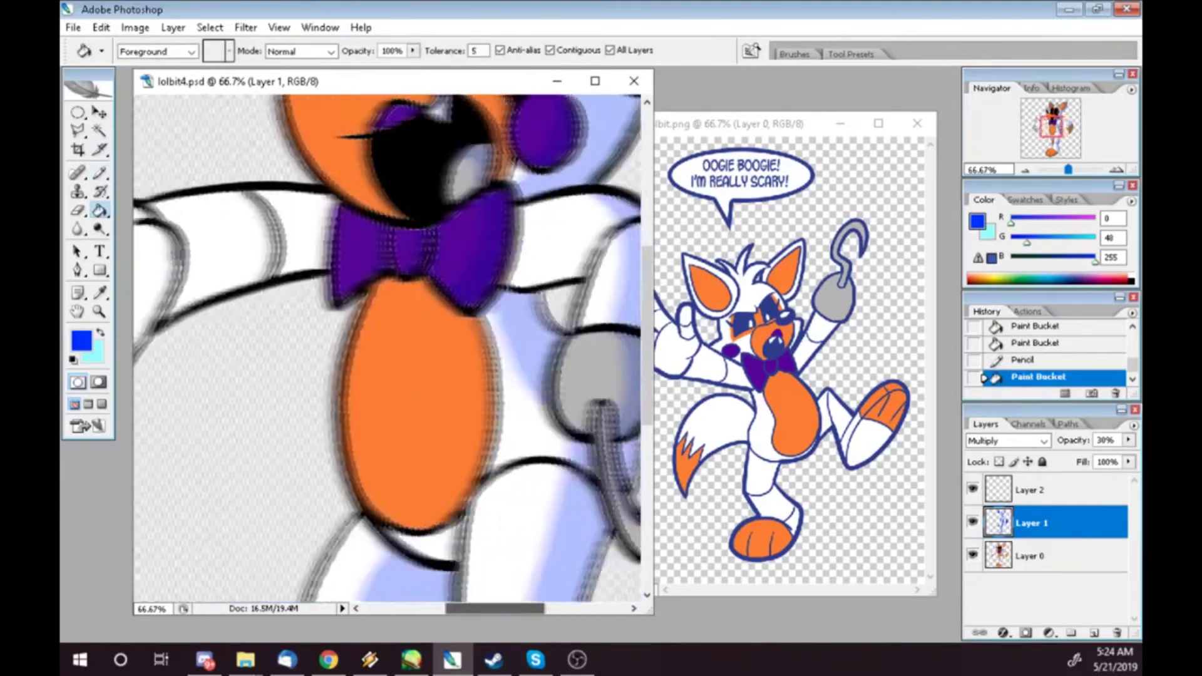
scroll(388, 345, right, 3)
key(b)
drag(460, 414, 495, 539)
drag(501, 476, 507, 545)
key(g)
click(476, 439)
click(494, 476)
- Outline a shadow on the outstretched arm beside the bow tie and fill it with blue
scroll(388, 344, left, 4)
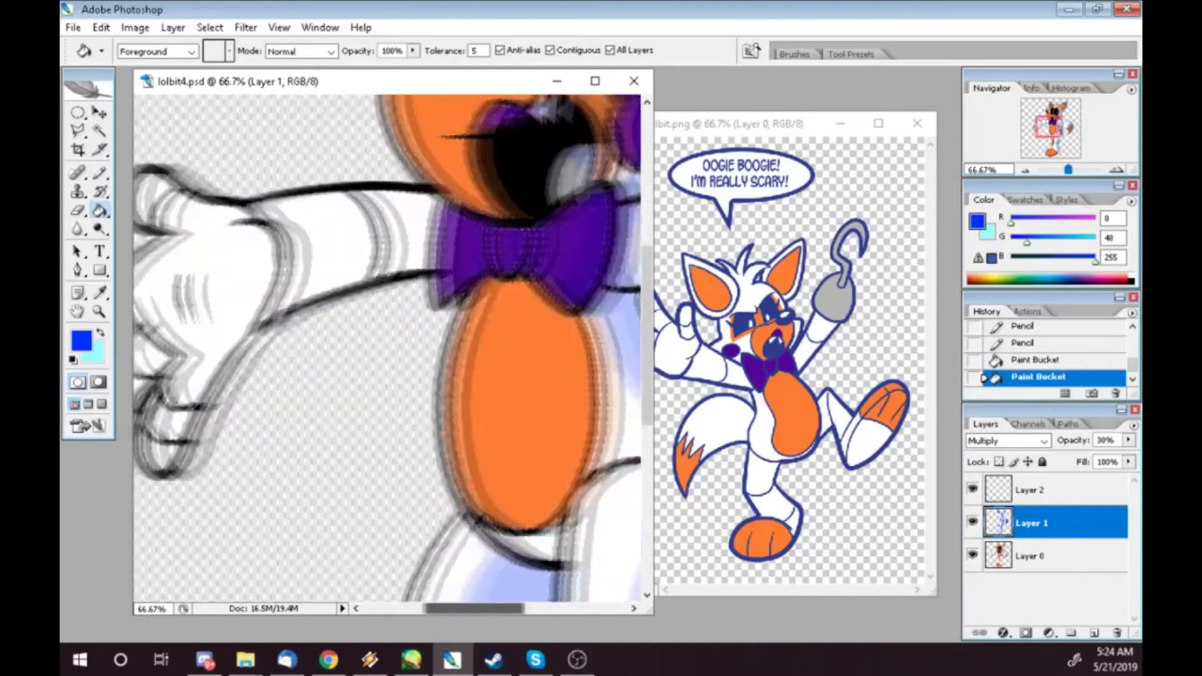
scroll(388, 344, left, 2)
key(b)
drag(539, 251, 559, 199)
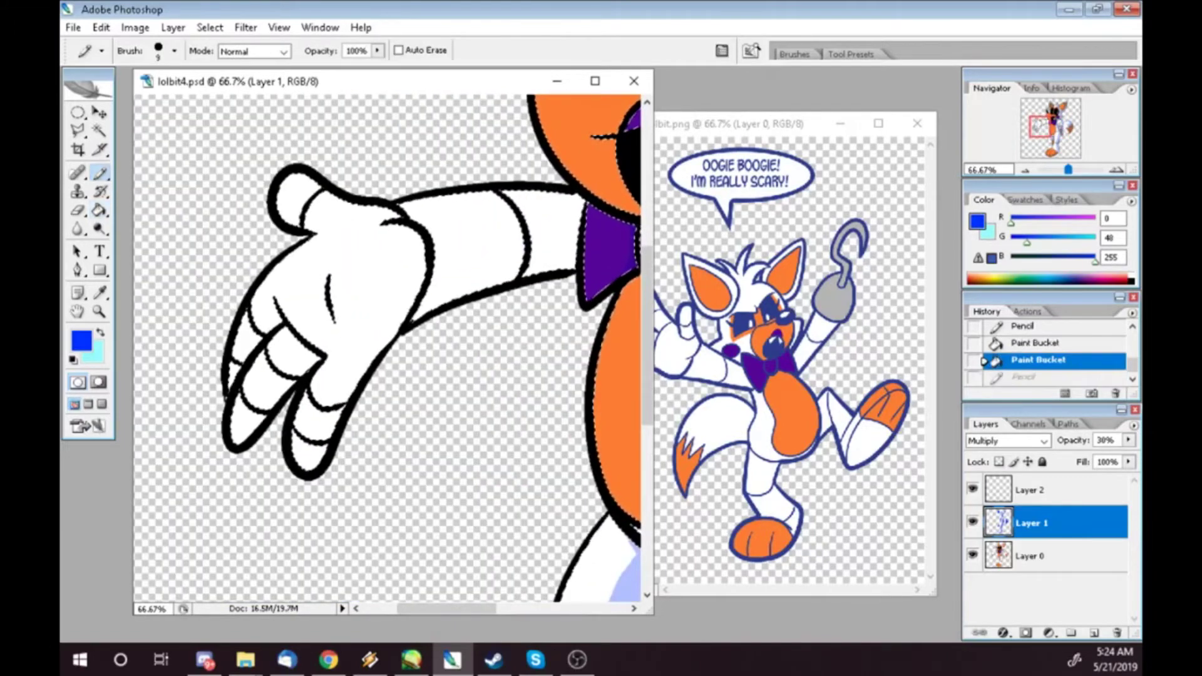
key(g)
click(544, 235)
- Draw shadow edge lines on the wrist, palm, fingers and thumb of the open hand with the Pencil
key(b)
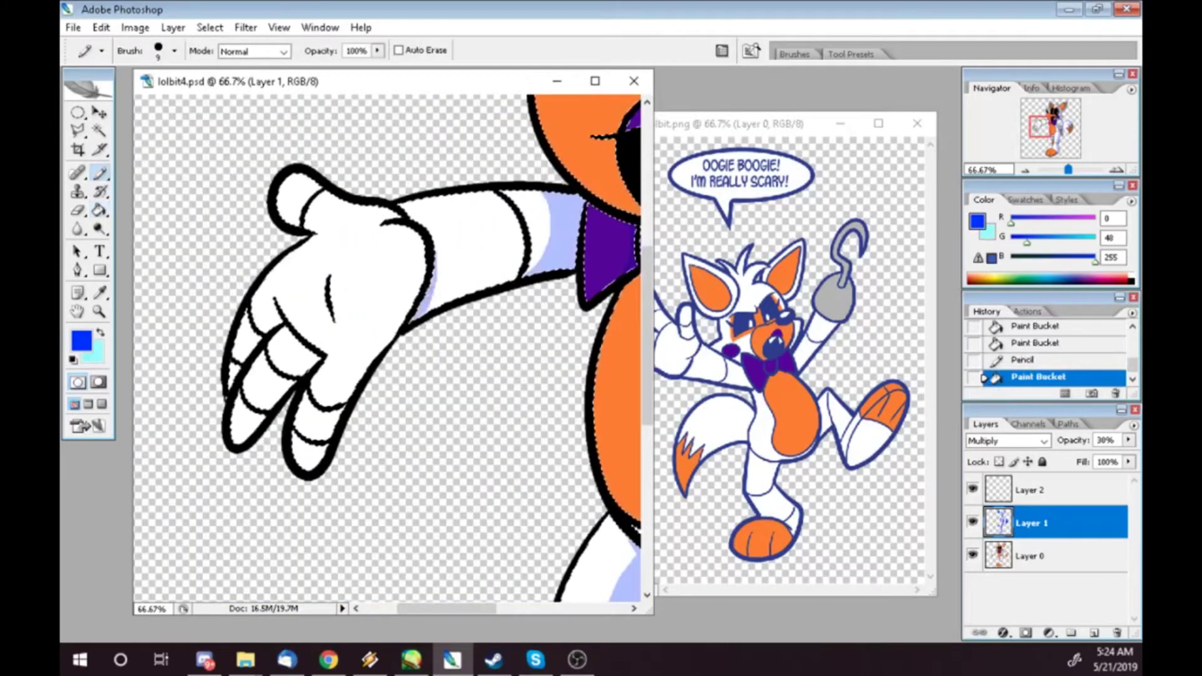
drag(411, 230, 402, 275)
drag(256, 309, 241, 443)
drag(290, 347, 252, 412)
drag(285, 307, 263, 375)
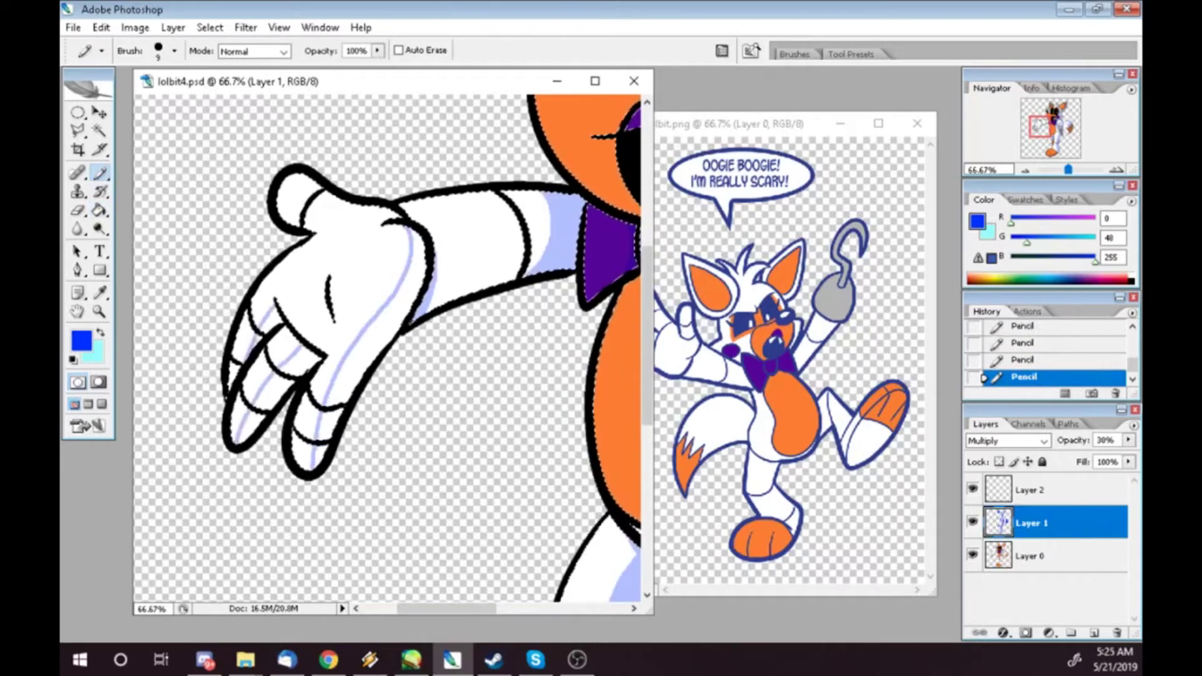
drag(316, 213, 376, 220)
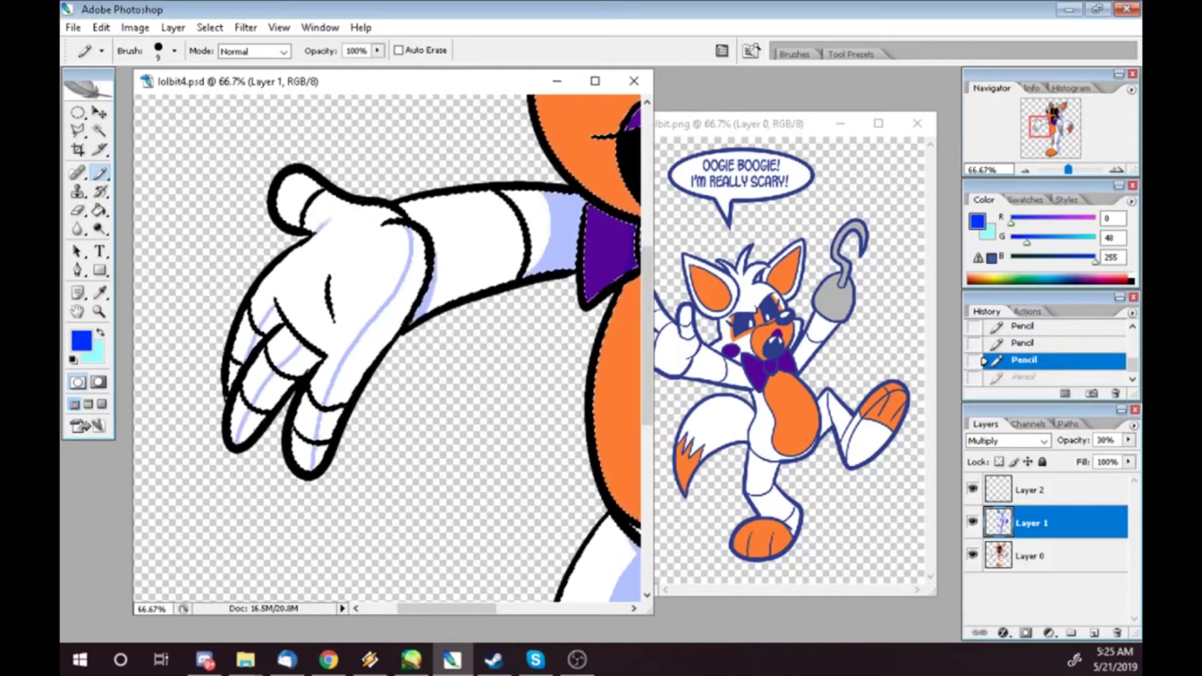
- Fill the outlined shadow areas on the open hand's thumb, wrist, palm edge and fingers with the blue shading colour
key(g)
click(291, 200)
click(413, 263)
click(350, 363)
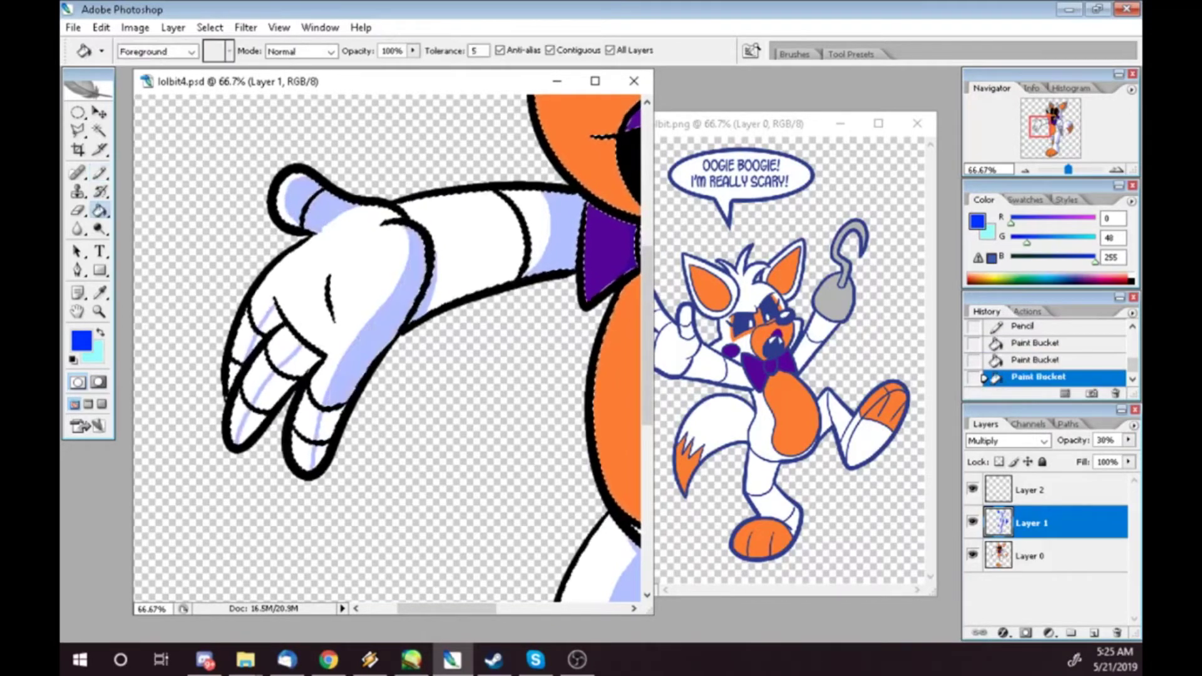
click(247, 407)
- Erase the shading from the thumb and touch up the blue shadow edges on the arm and palm with the Pencil
key(e)
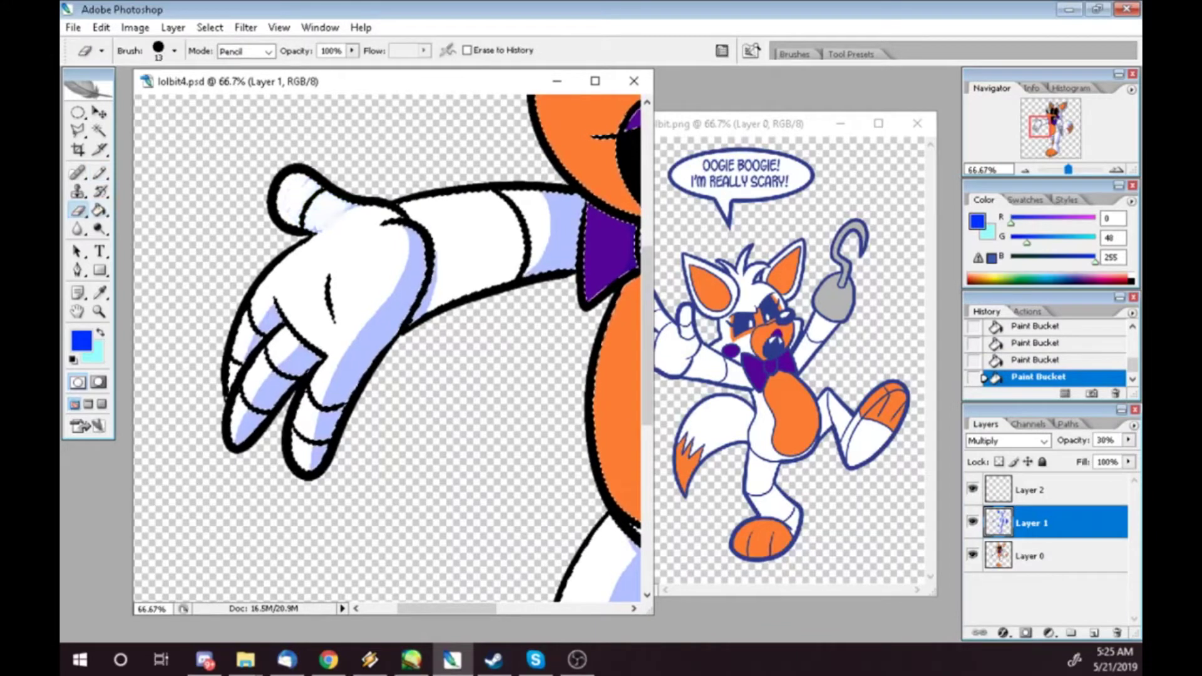
key(b)
drag(548, 247, 551, 269)
drag(407, 269, 382, 320)
key(ctrl+minus)
key(ctrl+minus)
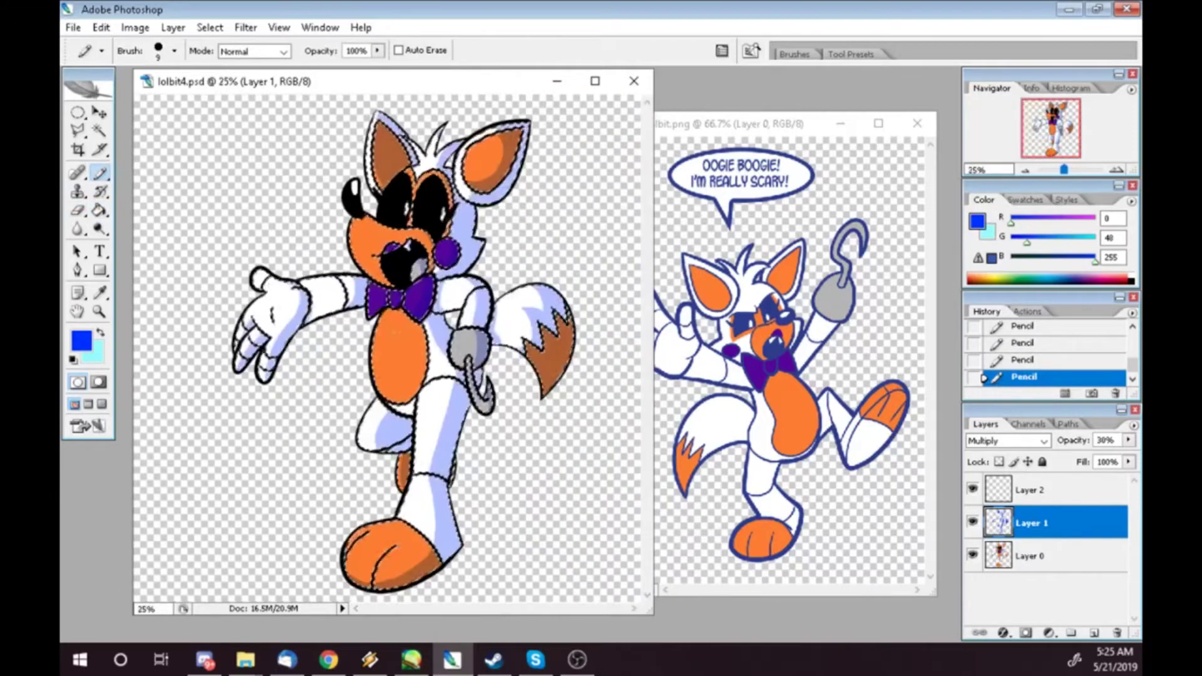
- Make light cyan the Pencil colour and set Layer 2 to Screen blending at 40% opacity
key(x)
key(z)
key(ctrl+plus)
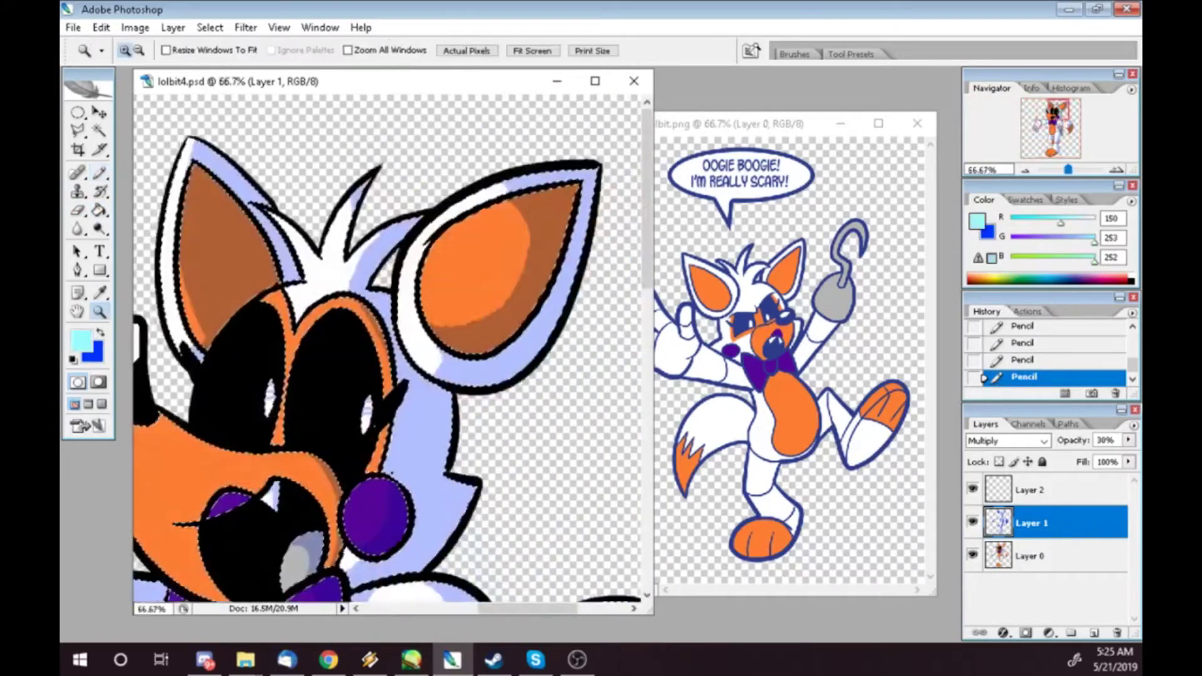
key(ctrl+plus)
key(b)
key(alt+bracketright)
click(1007, 441)
click(980, 60)
key(4)
click(1007, 441)
click(981, 182)
- Draw light cyan highlights on the orange inner ears and the orange rims above the eyes
click(200, 513)
drag(238, 376, 627, 344)
drag(263, 332, 266, 345)
drag(269, 372, 274, 398)
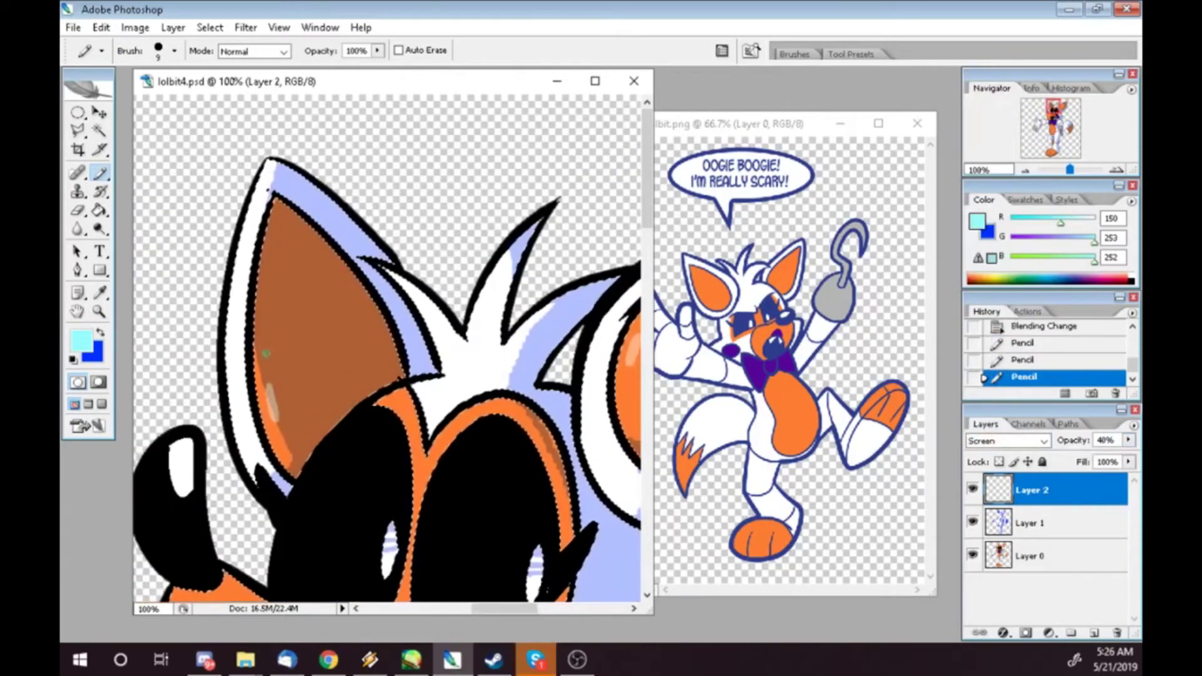
scroll(388, 351, down, 3)
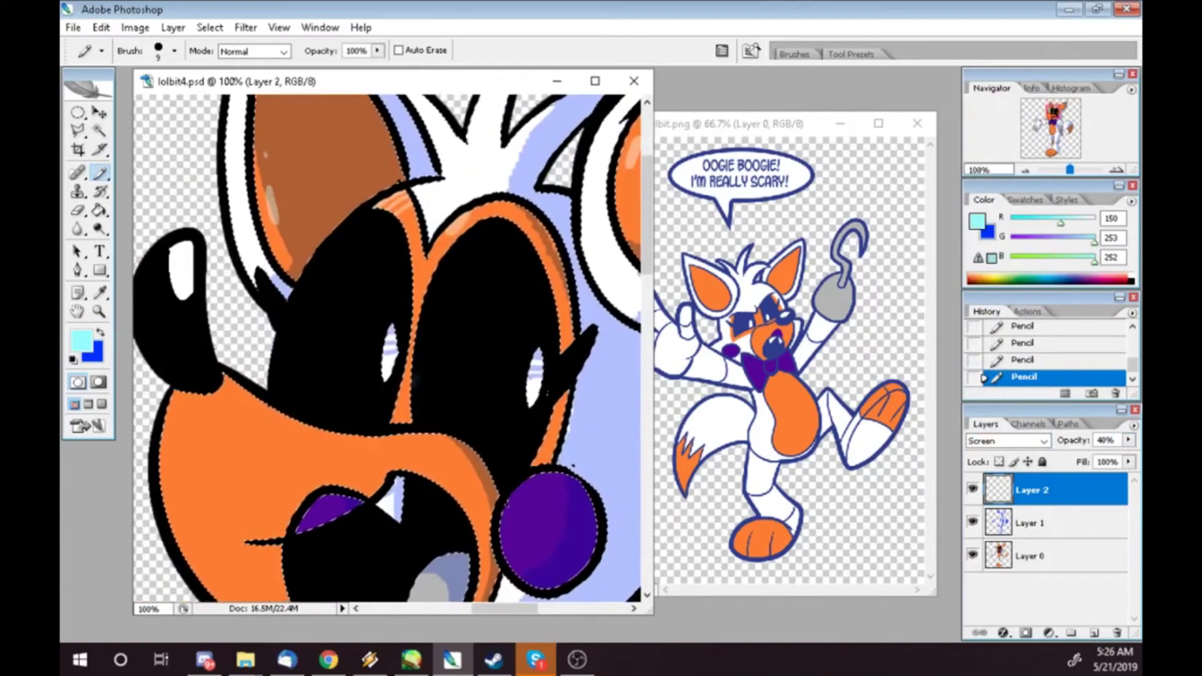
- Add small blue shadows on Layer 1 at the lower ends of the orange eye rims, then return to Layer 2
key(alt+bracketleft)
key(x)
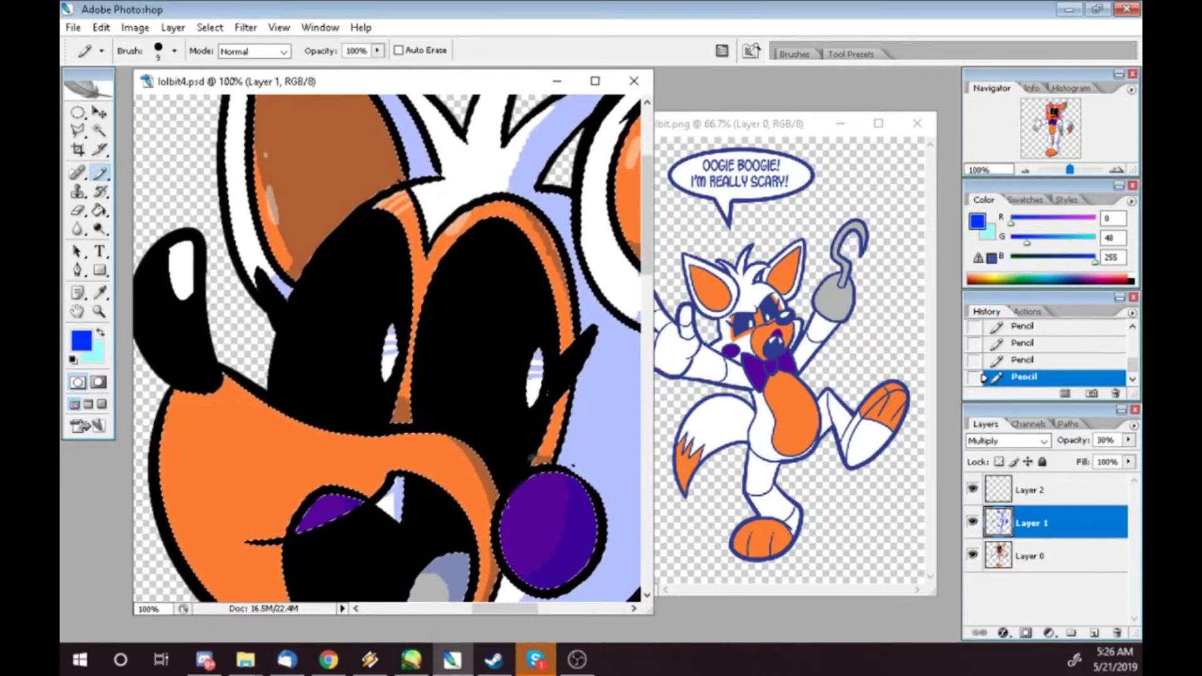
key(x)
key(alt+bracketright)
- Draw light cyan highlights on the purple cheek, the purple part of the mouth, the tongue and the muzzle's outer edge
scroll(388, 348, down, 3)
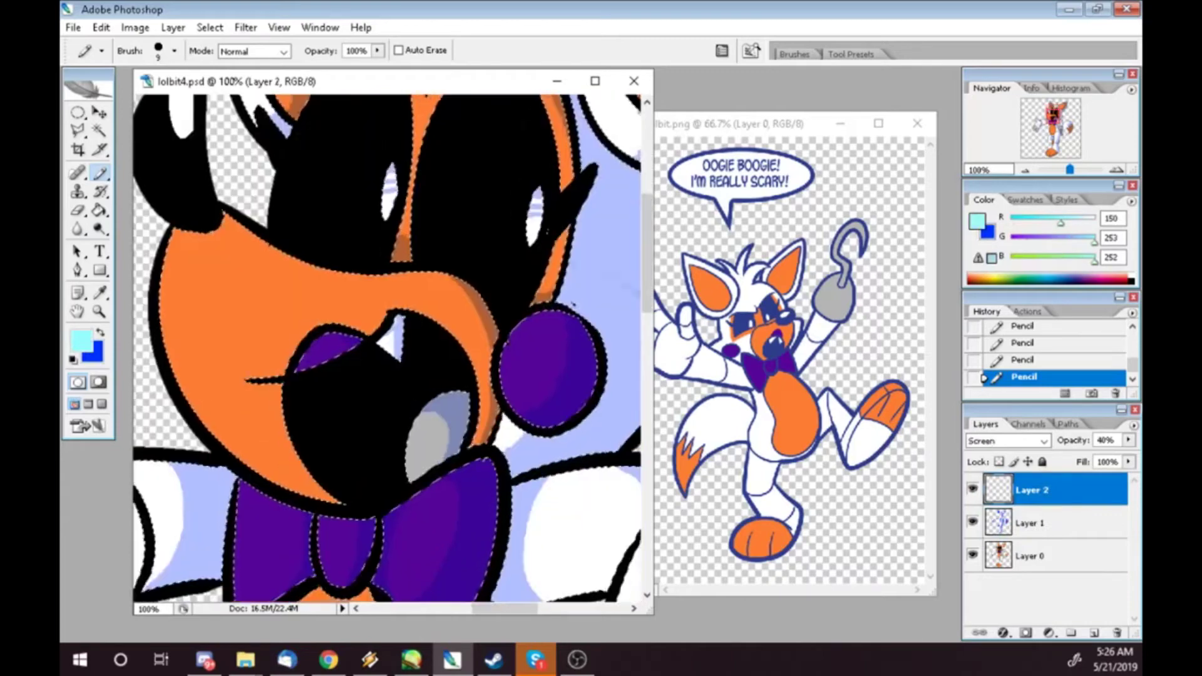
drag(537, 351, 545, 367)
mouse_move(299, 367)
mouse_down()
mouse_move(314, 354)
mouse_move(308, 332)
mouse_up()
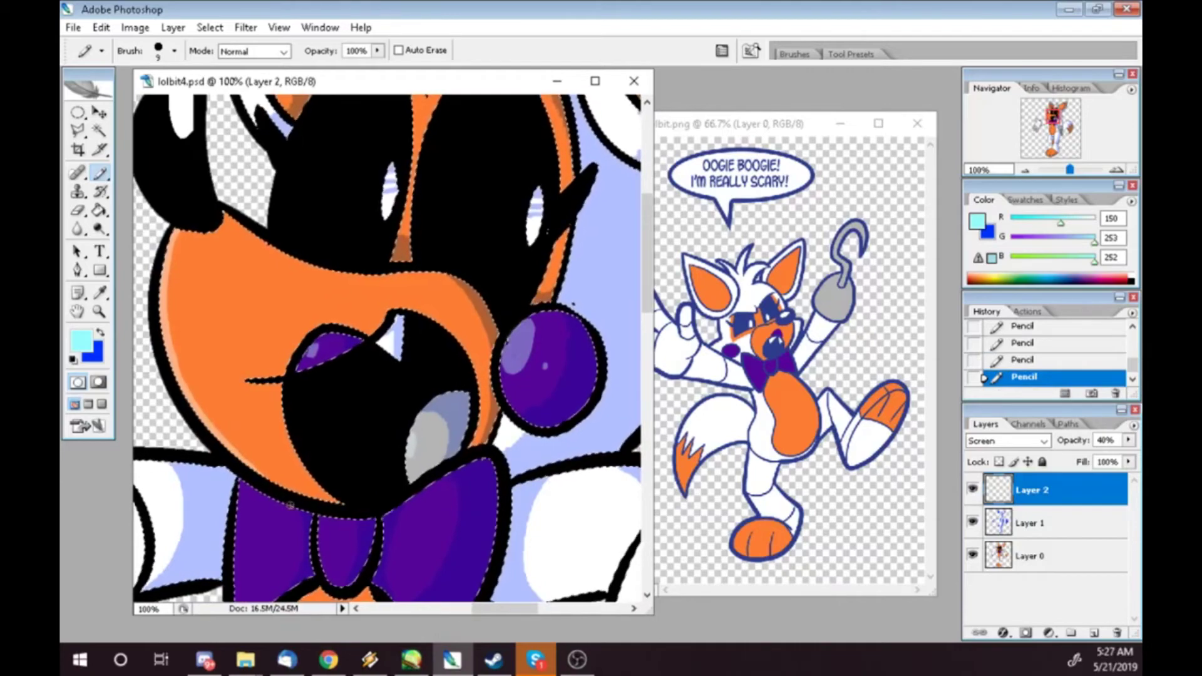
scroll(388, 347, up, 3)
scroll(409, 247, down, 1)
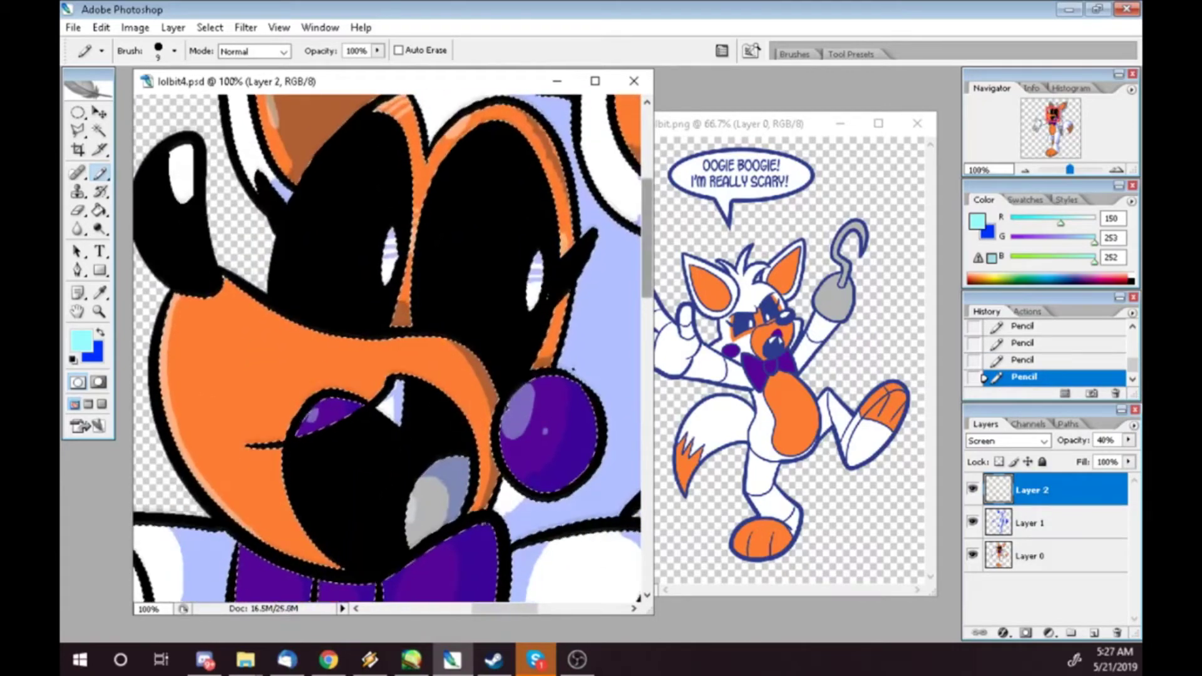
- Draw light cyan highlights on both halves and the knot of the bow tie and along the orange belly's edge
scroll(409, 247, down, 7)
drag(418, 244, 412, 258)
drag(240, 220, 254, 352)
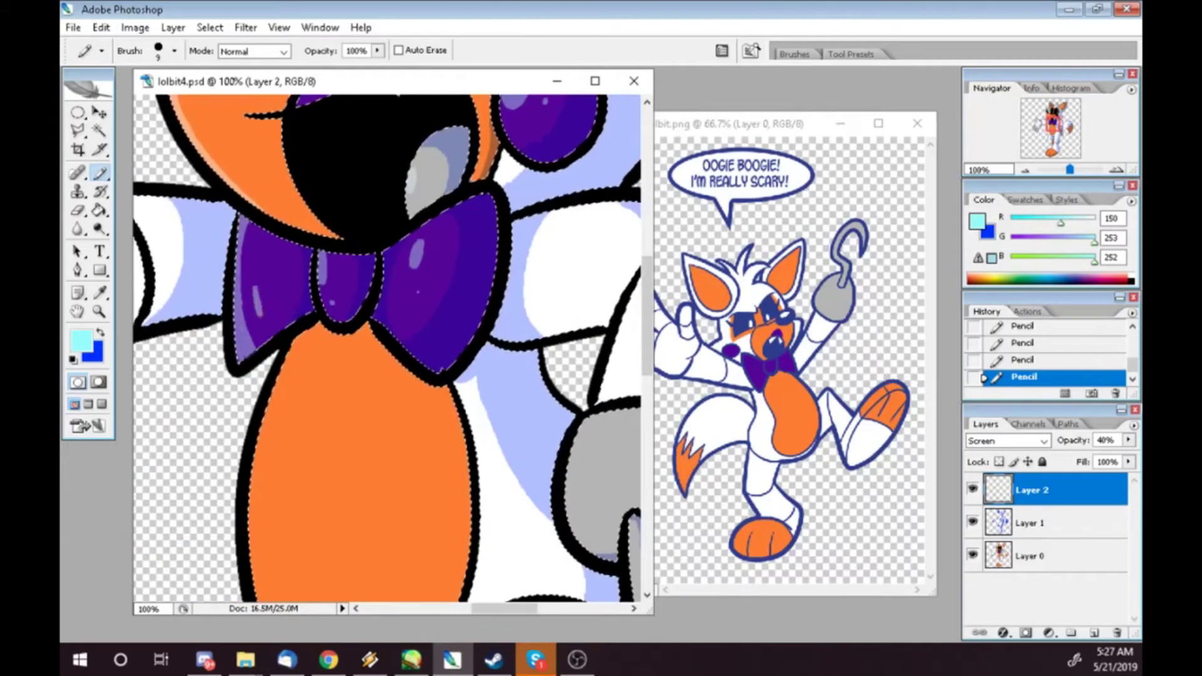
scroll(388, 347, down, 4)
drag(313, 174, 266, 294)
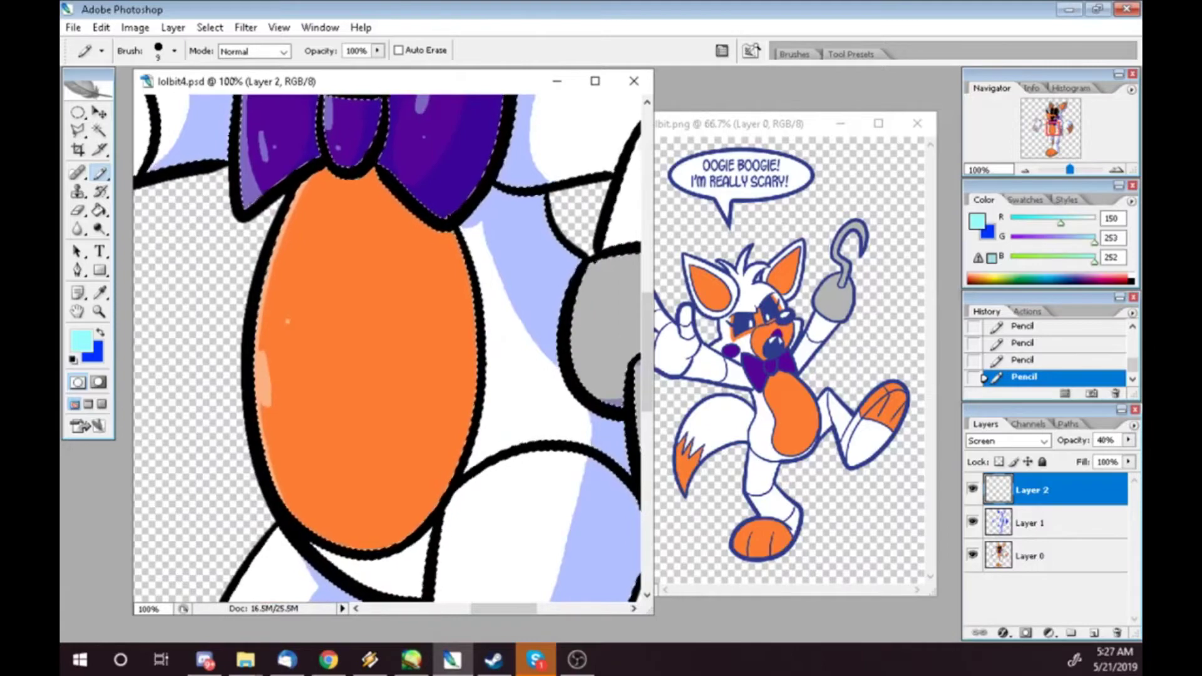
- Draw light cyan highlights on the grey hook cuff and on the toes of the orange front foot
scroll(479, 286, right, 6)
drag(376, 300, 370, 330)
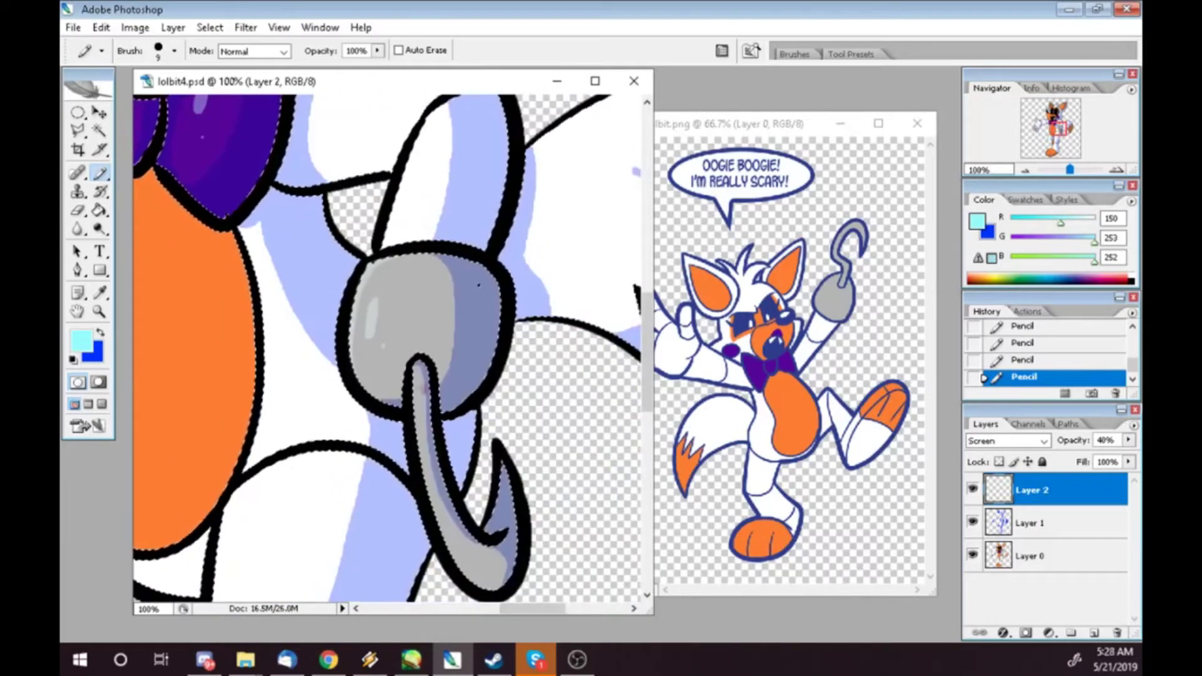
scroll(480, 285, down, 10)
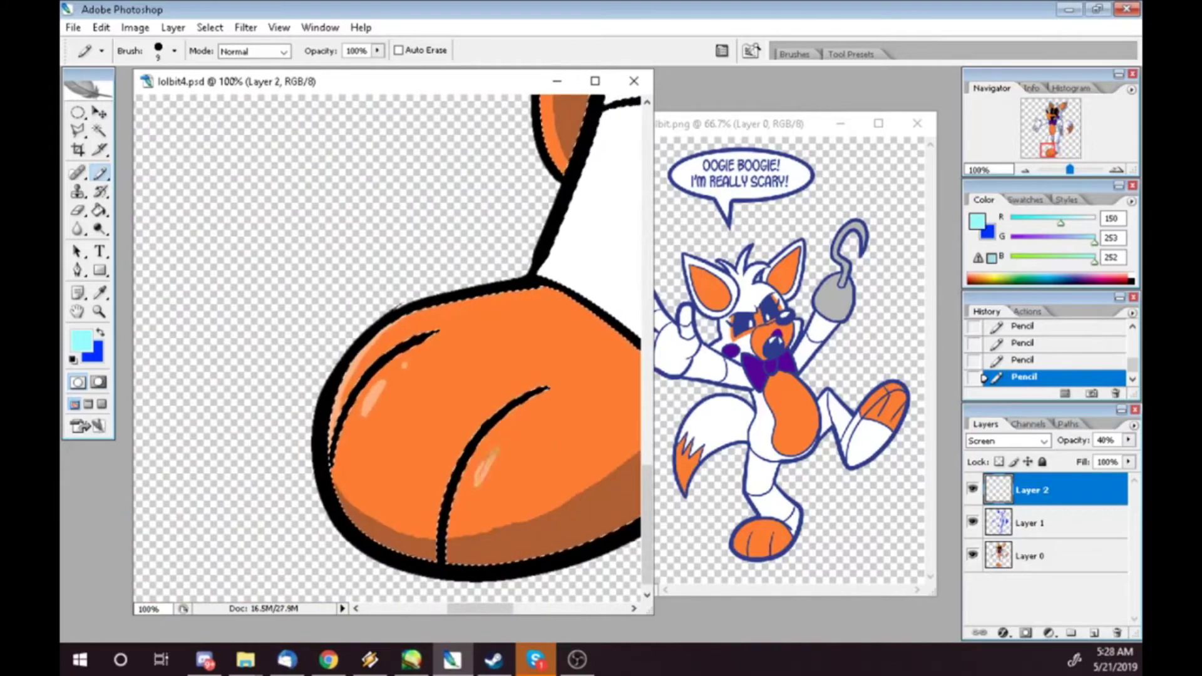
- Deselect the active selection around the coloured areas of the character
scroll(564, 344, up, 5)
key(ctrl+minus)
key(ctrl+minus)
key(ctrl+minus)
key(ctrl+minus)
click(210, 28)
click(231, 59)
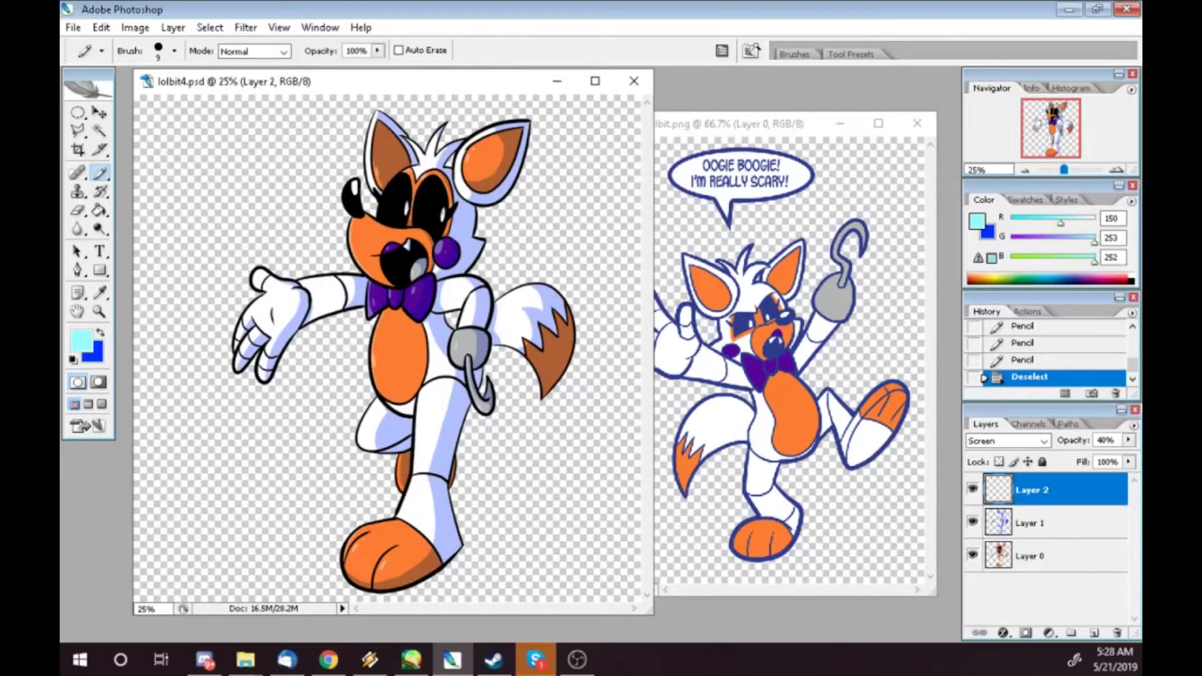
key(alt+Tab)
key(alt+Tab)
key(Escape)
click(77, 112)
click(144, 110)
drag(297, 98, 504, 306)
key(ctrl+d)
- Merge all visible layers of the fox drawing into one
click(173, 27)
click(194, 516)
key(alt+Tab)
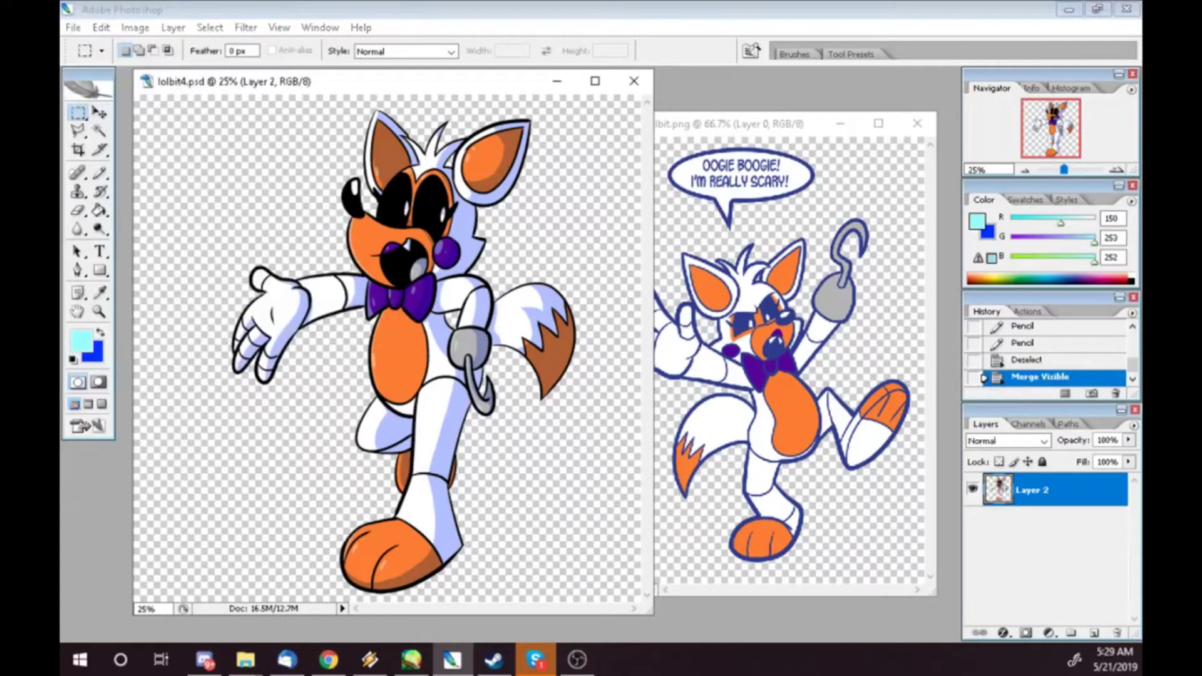
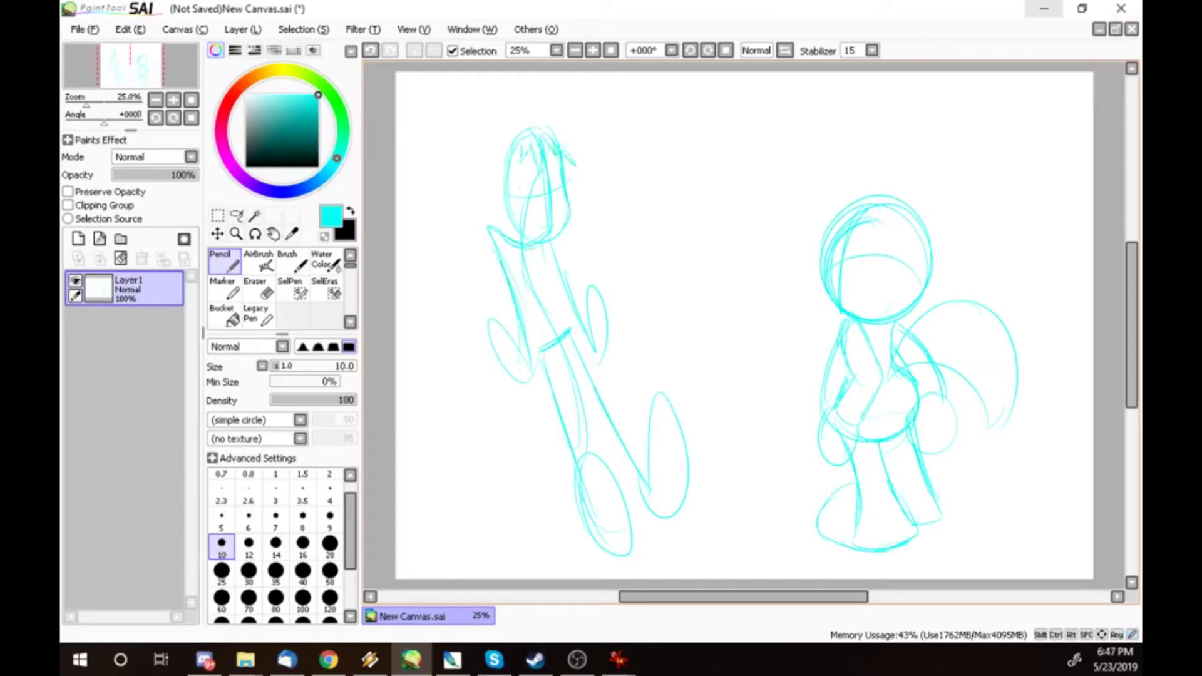
- Switch to PaintTool SAI and sketch spiky cyan hair and fringe around the head of the lanky figure
drag(519, 149, 503, 192)
drag(507, 171, 494, 202)
mouse_move(499, 130)
mouse_down()
mouse_move(524, 86)
mouse_move(543, 111)
mouse_up()
drag(602, 116, 562, 131)
drag(613, 186, 566, 133)
drag(589, 200, 569, 167)
drag(500, 131, 457, 134)
drag(483, 149, 464, 182)
drag(485, 180, 454, 200)
drag(481, 185, 479, 222)
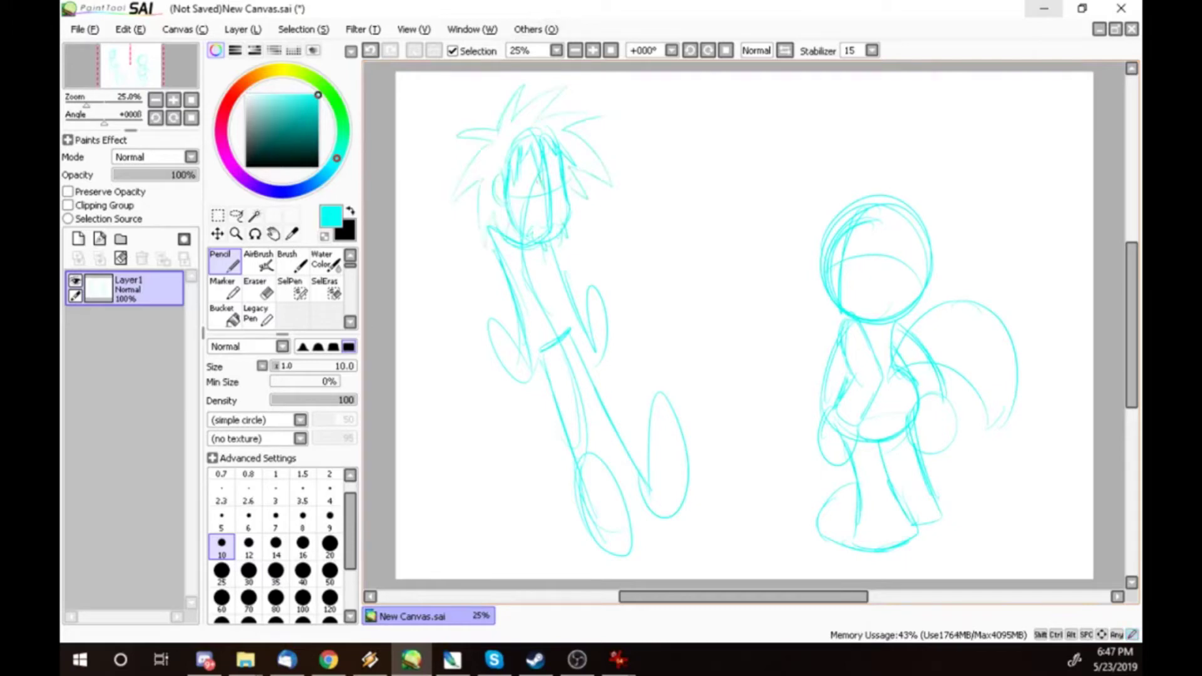
- Sketch the eyes, nose and frowning mouth on the spiky-haired figure's face
drag(514, 184, 558, 177)
drag(526, 216, 562, 213)
drag(561, 211, 567, 218)
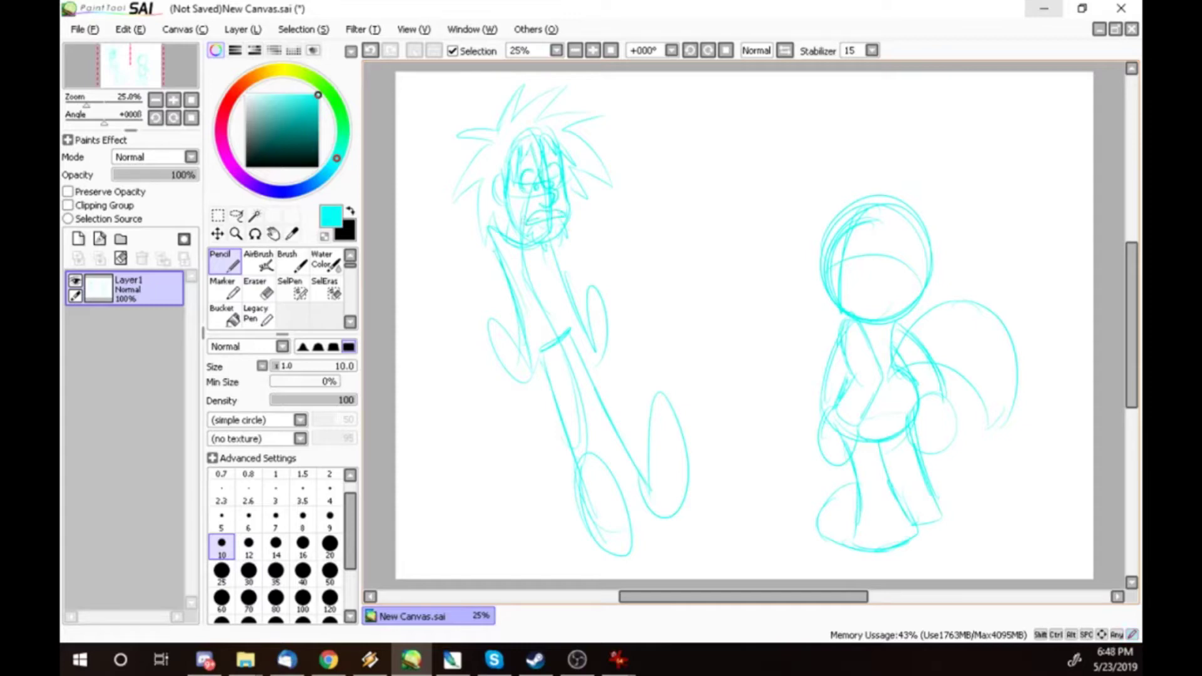
- Sketch the spiky-haired figure's near sleeve, arm, splayed hand and shirt hem
mouse_move(501, 227)
mouse_down()
mouse_move(485, 258)
mouse_move(505, 279)
mouse_up()
mouse_move(520, 279)
mouse_down()
mouse_move(532, 338)
mouse_move(520, 345)
mouse_move(538, 373)
mouse_move(545, 338)
mouse_move(508, 375)
mouse_up()
mouse_move(523, 328)
mouse_down()
mouse_move(511, 300)
mouse_move(501, 348)
mouse_move(482, 351)
mouse_move(504, 360)
mouse_move(518, 346)
mouse_up()
drag(549, 300, 570, 255)
drag(543, 367, 561, 352)
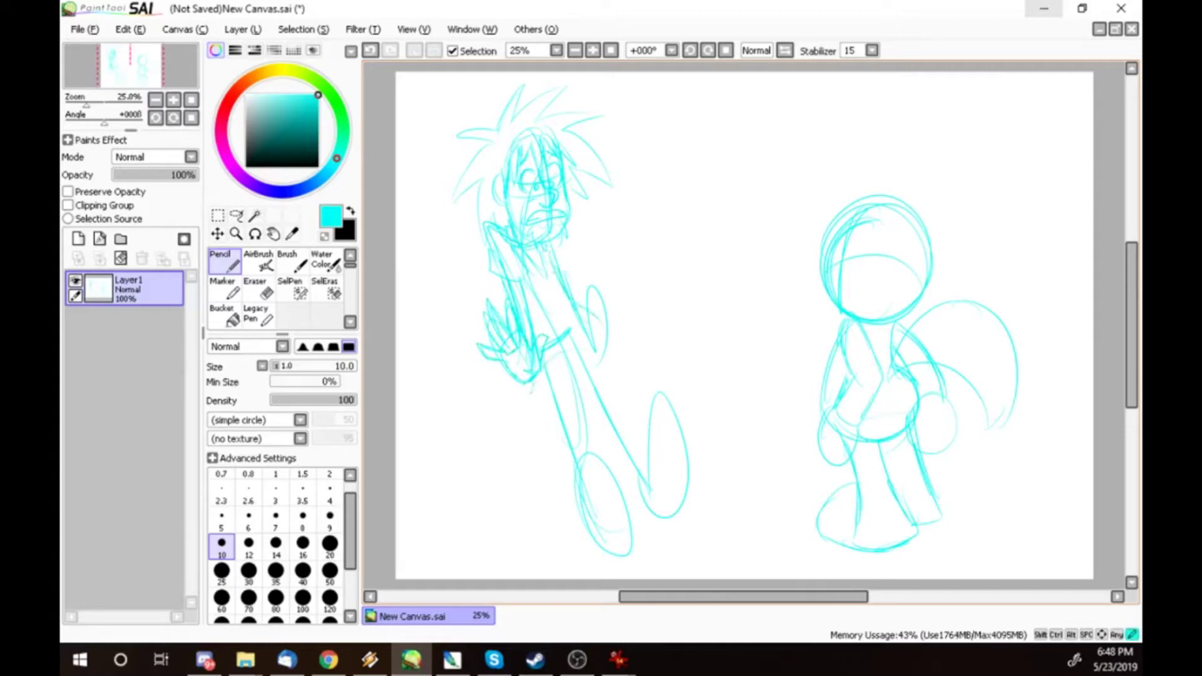
- Sketch the spiky-haired figure's other arm and raised hand, and outline both trouser legs
mouse_move(551, 272)
mouse_down()
mouse_move(567, 235)
mouse_move(579, 300)
mouse_up()
mouse_move(572, 289)
mouse_down()
mouse_move(588, 316)
mouse_move(596, 279)
mouse_move(608, 330)
mouse_up()
drag(540, 375, 567, 495)
drag(568, 362, 626, 471)
drag(577, 522, 592, 543)
drag(585, 344, 617, 396)
mouse_move(615, 388)
mouse_down()
mouse_move(645, 446)
mouse_move(643, 496)
mouse_up()
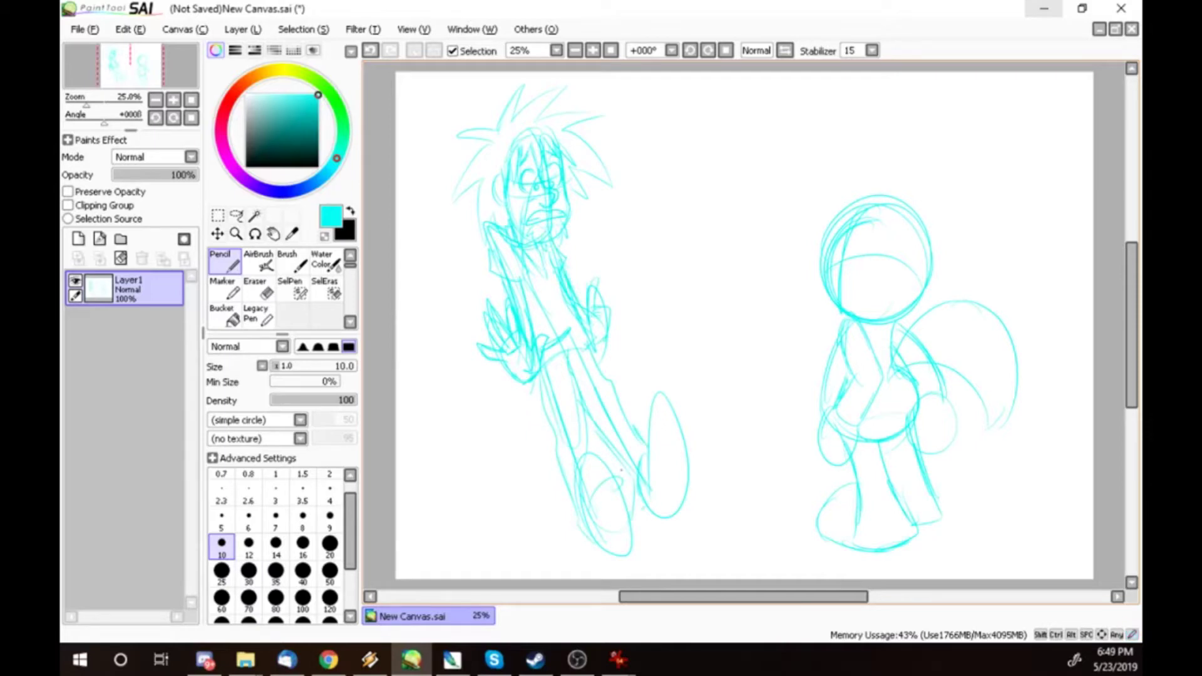
- Sketch the shoes and sole lines over the spiky-haired figure's foot ovals
mouse_move(602, 448)
mouse_down()
mouse_move(574, 530)
mouse_move(623, 513)
mouse_up()
mouse_move(622, 518)
mouse_down()
mouse_move(600, 527)
mouse_move(633, 512)
mouse_up()
drag(640, 460, 636, 539)
mouse_move(651, 448)
mouse_down()
mouse_move(681, 390)
mouse_move(675, 479)
mouse_move(651, 523)
mouse_up()
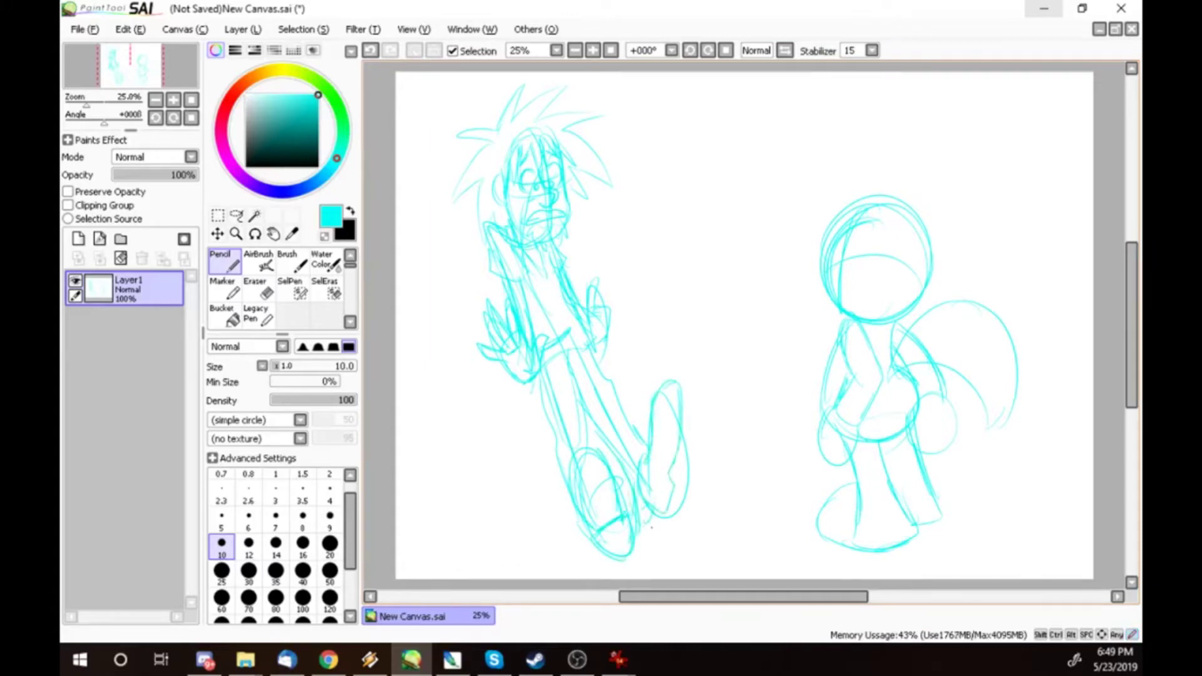
- Lasso the whole spiky-haired figure, scale it down slightly and clear the selection
click(236, 216)
mouse_move(591, 87)
mouse_down()
mouse_move(438, 376)
mouse_move(588, 86)
mouse_up()
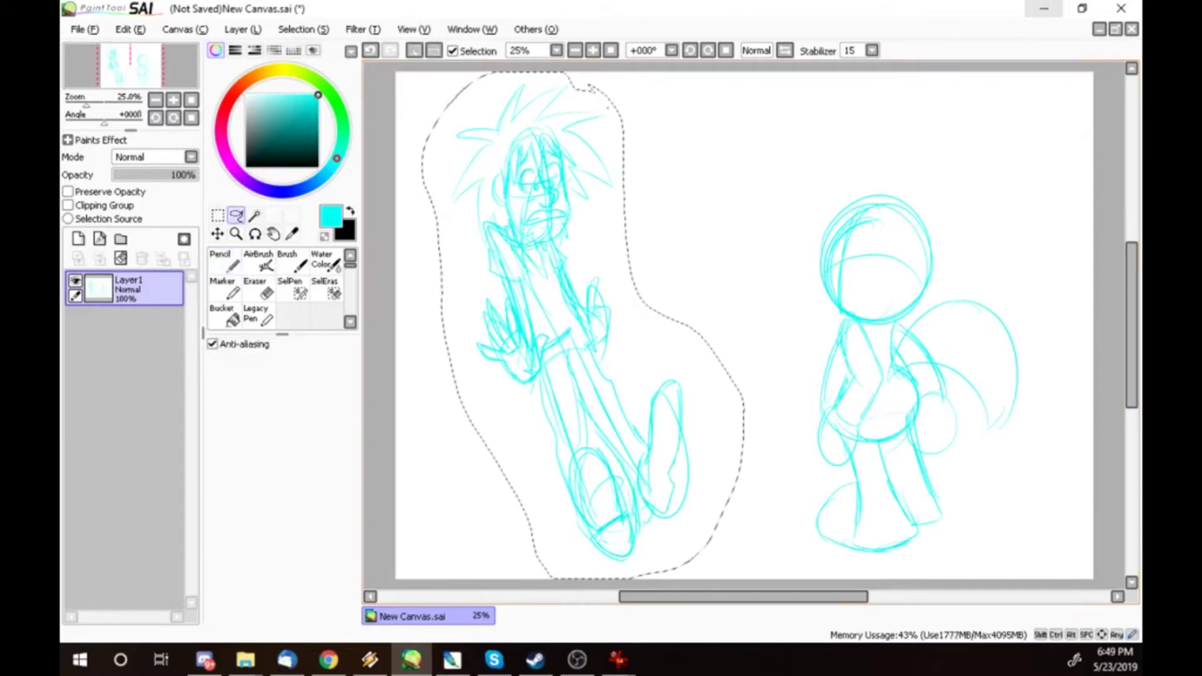
key(ctrl+t)
mouse_move(451, 558)
mouse_down()
mouse_move(490, 518)
mouse_move(486, 498)
mouse_up()
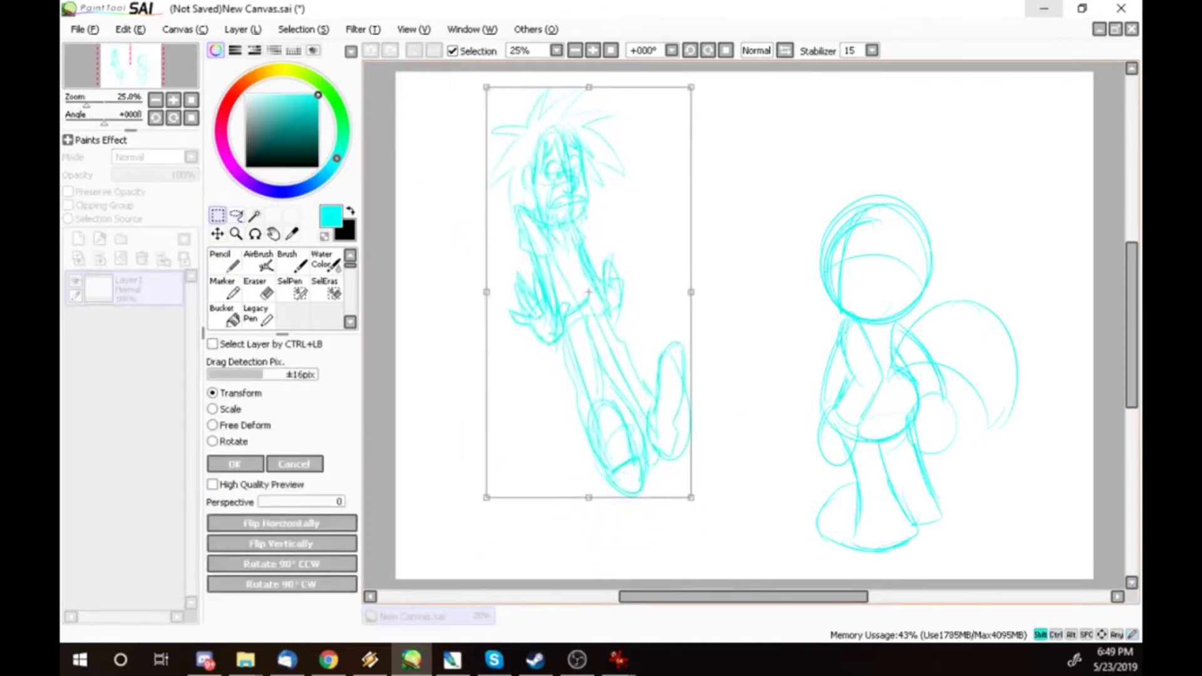
key(Return)
key(ctrl+d)
- Sketch a knife beside the round-headed character's hand, with a dripping blade and a small puddle below it
click(220, 260)
drag(918, 431, 956, 436)
mouse_move(959, 420)
mouse_down()
mouse_move(1002, 453)
mouse_move(1033, 431)
mouse_up()
mouse_move(959, 462)
mouse_down()
mouse_move(1035, 432)
mouse_move(984, 508)
mouse_up()
- Sketch the snout, cheek tuft, hair tuft and facial lines on the round-headed character's head
mouse_move(849, 222)
mouse_down()
mouse_move(836, 271)
mouse_move(807, 250)
mouse_up()
drag(807, 252, 843, 314)
drag(842, 268, 836, 313)
mouse_move(872, 274)
mouse_down()
mouse_move(902, 272)
mouse_move(884, 318)
mouse_up()
drag(902, 196, 934, 279)
drag(931, 274, 921, 302)
mouse_move(855, 165)
mouse_down()
mouse_move(845, 189)
mouse_move(863, 270)
mouse_move(844, 275)
mouse_up()
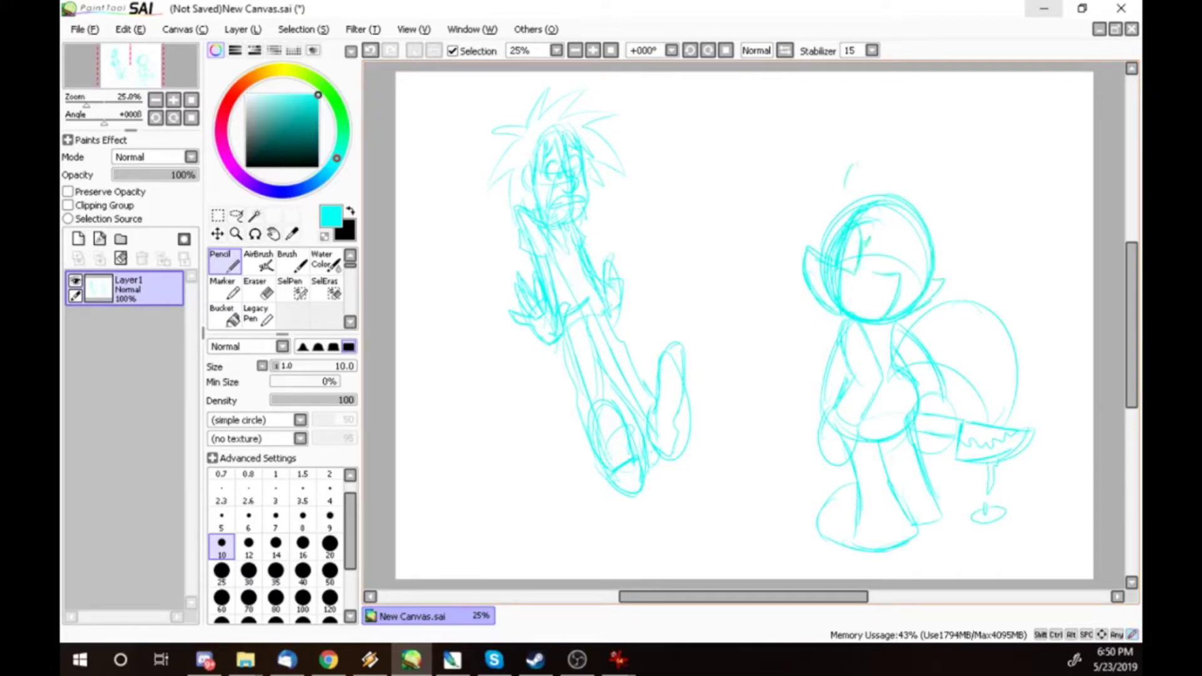
mouse_move(848, 242)
mouse_down()
mouse_move(841, 255)
mouse_move(808, 252)
mouse_move(834, 297)
mouse_up()
drag(832, 281, 825, 295)
drag(867, 212, 863, 267)
mouse_move(863, 258)
mouse_down()
mouse_move(843, 281)
mouse_move(869, 294)
mouse_up()
- Sketch two tall pointed ears on top of the round-headed character's head
drag(883, 186, 894, 227)
drag(865, 205, 917, 140)
drag(894, 227, 923, 135)
mouse_move(923, 138)
mouse_down()
mouse_move(891, 228)
mouse_move(898, 199)
mouse_up()
drag(866, 191, 894, 213)
mouse_move(922, 138)
mouse_down()
mouse_move(897, 225)
mouse_move(944, 139)
mouse_up()
- Sketch the fox character's neckline and near forearm in front of the hips
drag(842, 323, 860, 312)
mouse_move(879, 367)
mouse_down()
mouse_move(853, 374)
mouse_move(844, 396)
mouse_up()
drag(877, 382, 874, 400)
drag(839, 404, 864, 419)
drag(877, 378, 880, 393)
- Sketch the fingers of the fox character's near hand, the cuff lines on the legs and the shoe outline
drag(833, 411, 825, 449)
mouse_move(828, 430)
mouse_down()
mouse_move(843, 463)
mouse_move(830, 470)
mouse_move(844, 480)
mouse_up()
drag(843, 459, 867, 480)
drag(858, 441, 871, 468)
mouse_move(875, 424)
mouse_down()
mouse_move(856, 453)
mouse_move(856, 419)
mouse_move(813, 434)
mouse_move(862, 442)
mouse_move(918, 476)
mouse_up()
mouse_move(825, 510)
mouse_down()
mouse_move(855, 498)
mouse_move(854, 555)
mouse_up()
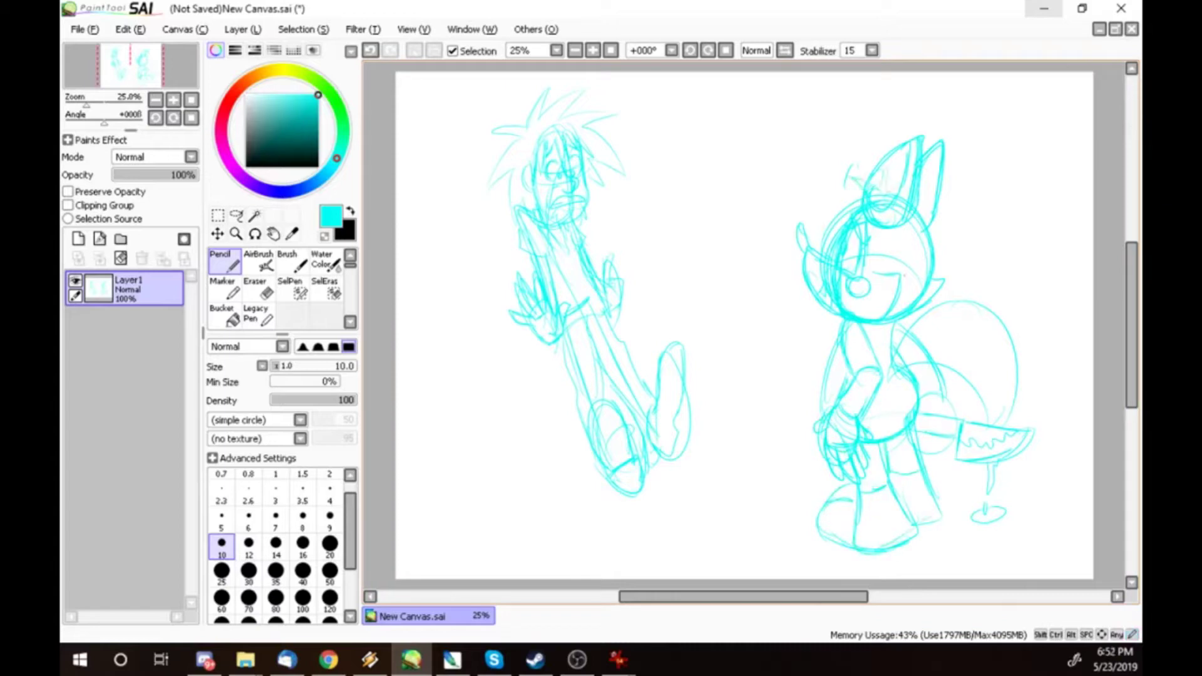
- Sketch the fox's other arm and hand gripping the knife, and add a flat ground shadow beneath the spiky-haired figure
drag(840, 348, 831, 404)
mouse_move(939, 372)
mouse_down()
mouse_move(918, 393)
mouse_move(945, 446)
mouse_move(916, 443)
mouse_up()
drag(952, 394, 948, 446)
mouse_move(931, 416)
mouse_down()
mouse_move(922, 444)
mouse_move(910, 441)
mouse_up()
mouse_move(868, 443)
mouse_down()
mouse_move(858, 479)
mouse_move(863, 470)
mouse_up()
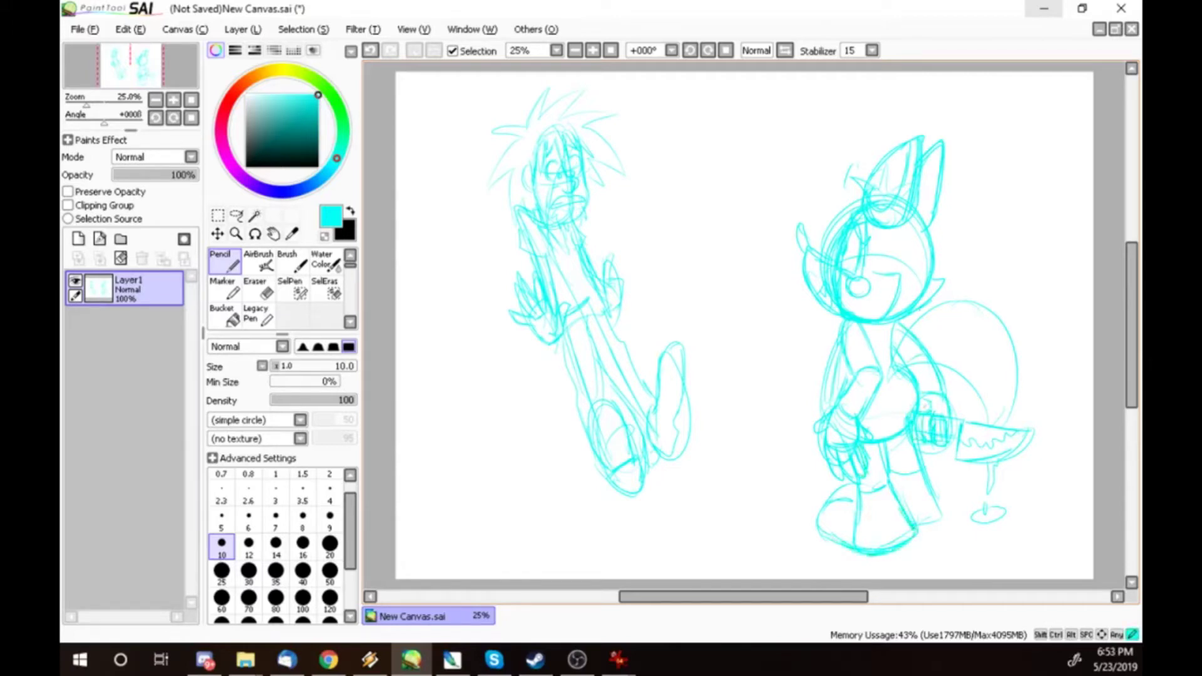
drag(705, 506, 727, 499)
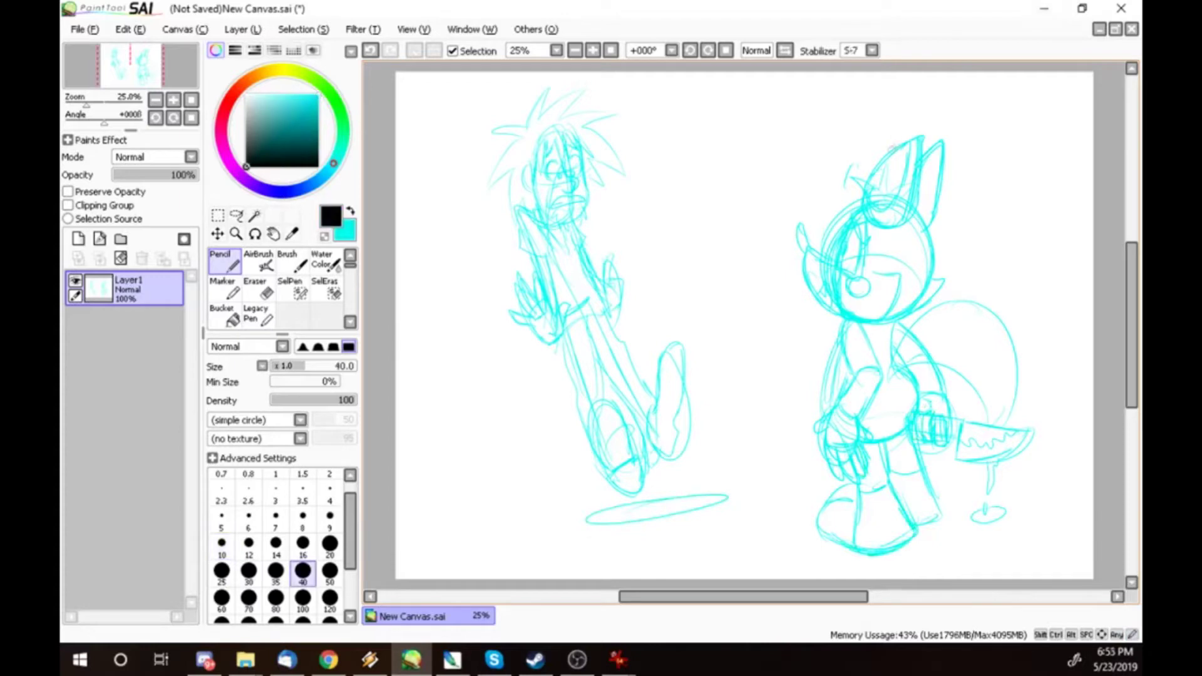
- Ink the fox's near ear edge, back of the head and upper arm with the black Pencil at size 40
mouse_move(892, 146)
mouse_down()
mouse_move(921, 150)
mouse_move(883, 231)
mouse_up()
key(ctrl+z)
mouse_move(897, 145)
mouse_down()
mouse_move(886, 228)
mouse_move(933, 249)
mouse_move(926, 290)
mouse_up()
mouse_move(840, 318)
mouse_down()
mouse_move(868, 339)
mouse_move(882, 375)
mouse_up()
key(super+e)
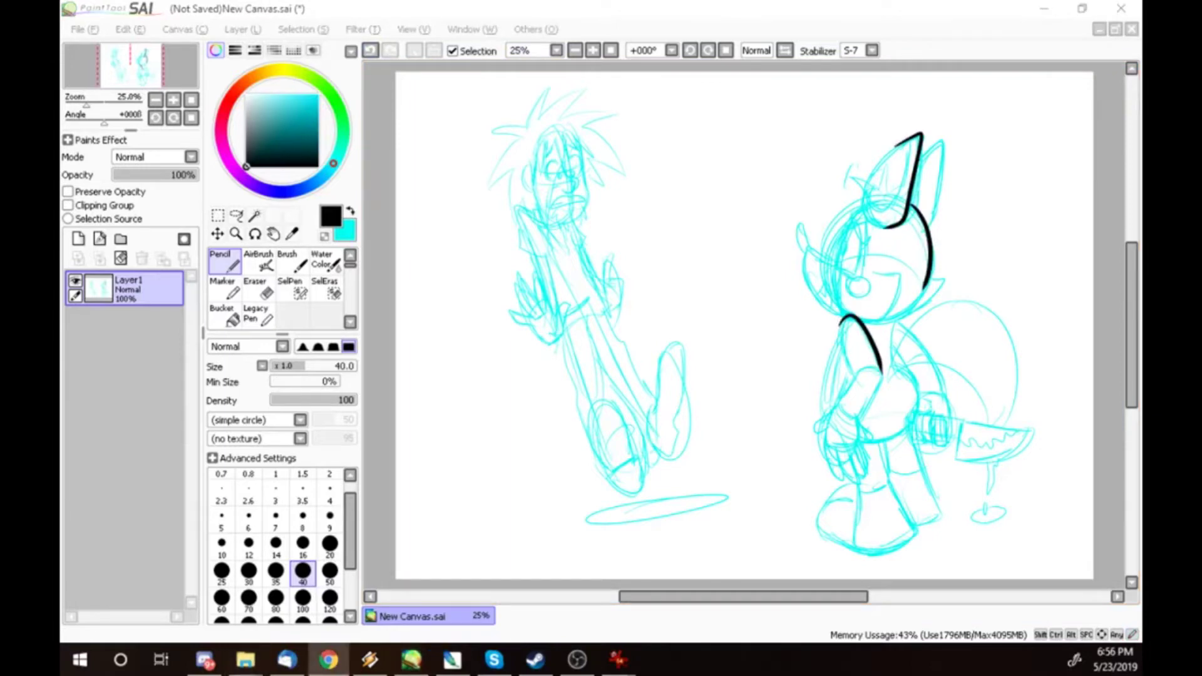
key(alt+Tab)
- Ink the fox's bushy tail and rounded hip in black, redrawing the hip curve once
mouse_move(859, 326)
mouse_down()
mouse_move(921, 302)
mouse_move(896, 323)
mouse_move(887, 378)
mouse_move(1007, 426)
mouse_up()
mouse_move(886, 377)
mouse_down()
mouse_move(933, 361)
mouse_move(989, 433)
mouse_up()
drag(923, 366, 887, 438)
key(ctrl+z)
mouse_move(923, 365)
mouse_down()
mouse_move(905, 413)
mouse_move(877, 440)
mouse_up()
- Ink the fox's near forearm, hand, both legs and front foot in black
mouse_move(886, 362)
mouse_down()
mouse_move(865, 407)
mouse_move(867, 471)
mouse_up()
mouse_move(839, 402)
mouse_down()
mouse_move(812, 438)
mouse_move(839, 477)
mouse_move(867, 473)
mouse_move(917, 532)
mouse_up()
drag(860, 481, 856, 531)
drag(907, 427, 937, 511)
- Set the Pencil size to 30 and ink the fox's inner ear edge, hair tuft, face, snout, far body edge and feet
click(249, 572)
mouse_move(900, 142)
mouse_down()
mouse_move(868, 182)
mouse_move(896, 228)
mouse_up()
mouse_move(848, 177)
mouse_down()
mouse_move(863, 201)
mouse_move(834, 269)
mouse_move(841, 318)
mouse_up()
mouse_move(841, 253)
mouse_down()
mouse_move(821, 268)
mouse_move(837, 315)
mouse_up()
drag(805, 250, 800, 220)
drag(841, 331, 823, 401)
mouse_move(855, 527)
mouse_down()
mouse_move(916, 538)
mouse_move(939, 508)
mouse_up()
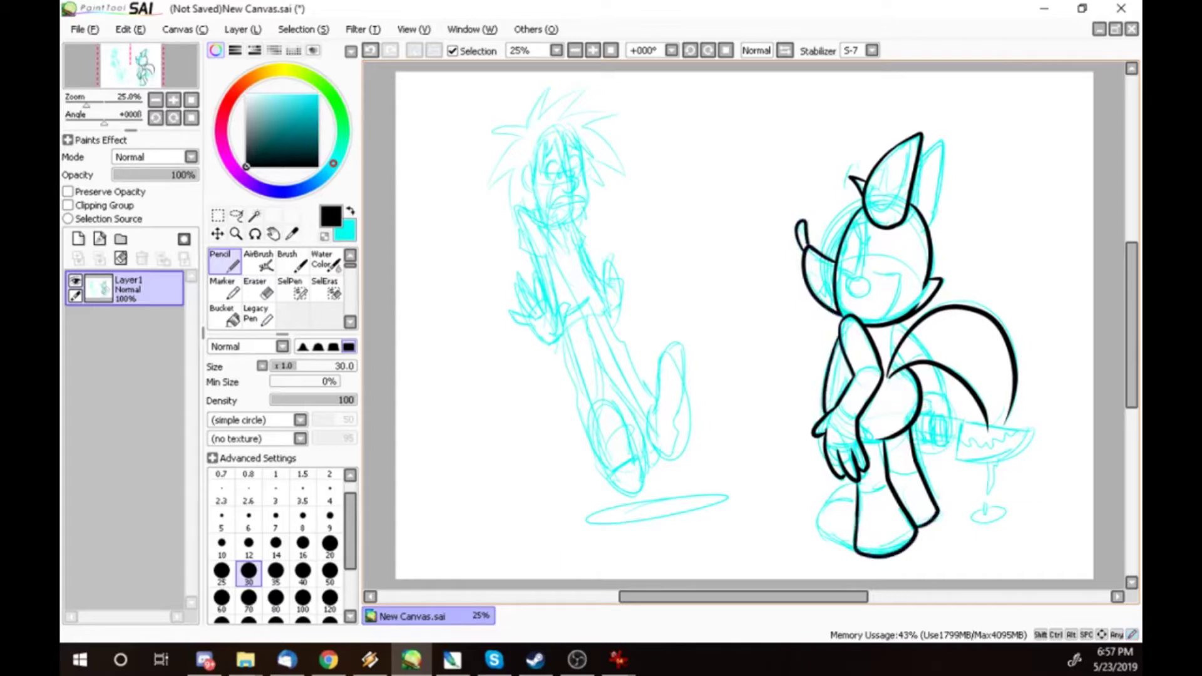
- Ink the fox's far foot, dripping knife, far hand and arm, and chest edge in black
mouse_move(853, 548)
mouse_down()
mouse_move(823, 507)
mouse_move(855, 484)
mouse_up()
mouse_move(987, 419)
mouse_down()
mouse_move(1030, 429)
mouse_move(1014, 426)
mouse_move(1018, 449)
mouse_move(1002, 461)
mouse_up()
mouse_move(956, 434)
mouse_down()
mouse_move(958, 461)
mouse_move(984, 467)
mouse_up()
drag(981, 463, 987, 517)
mouse_move(947, 418)
mouse_down()
mouse_move(930, 445)
mouse_move(950, 442)
mouse_move(914, 445)
mouse_up()
drag(927, 396, 924, 413)
mouse_move(939, 366)
mouse_down()
mouse_move(951, 412)
mouse_move(922, 418)
mouse_up()
drag(899, 321, 890, 357)
- Ink the spiky-haired figure's fringe, face edges, beard, shirt, near hand and near shoe in black
drag(546, 137, 590, 154)
mouse_move(582, 158)
mouse_down()
mouse_move(588, 209)
mouse_move(563, 229)
mouse_move(583, 226)
mouse_move(588, 210)
mouse_up()
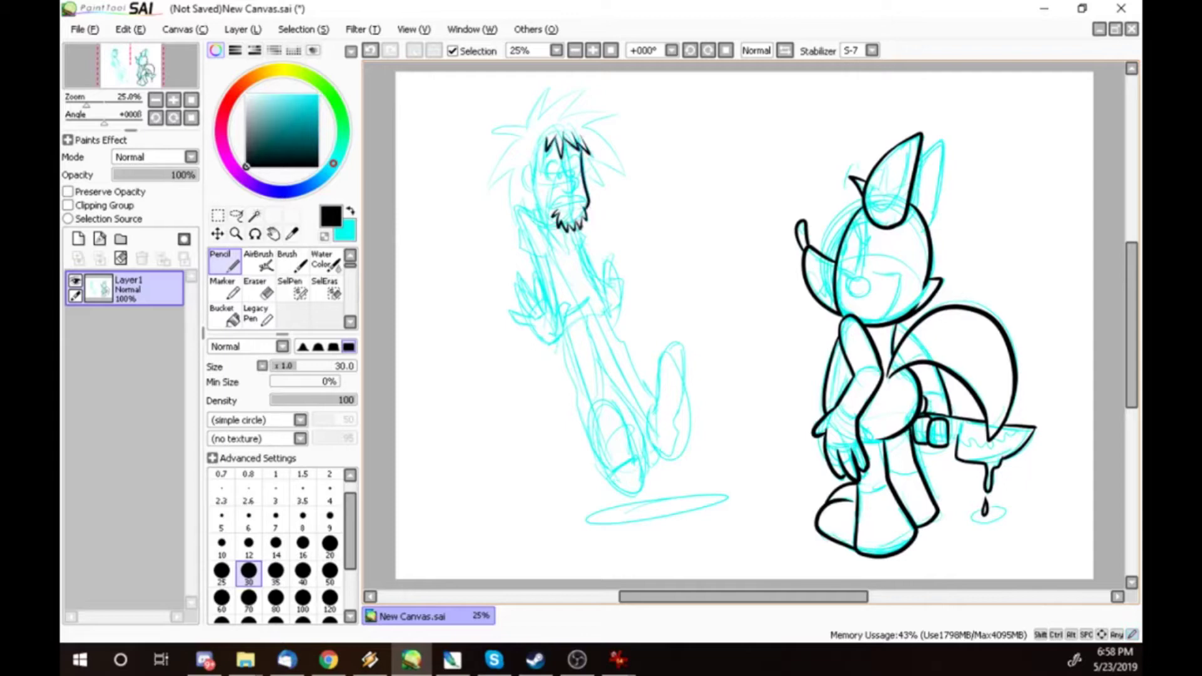
mouse_move(536, 188)
mouse_down()
mouse_move(551, 216)
mouse_move(520, 233)
mouse_move(555, 254)
mouse_up()
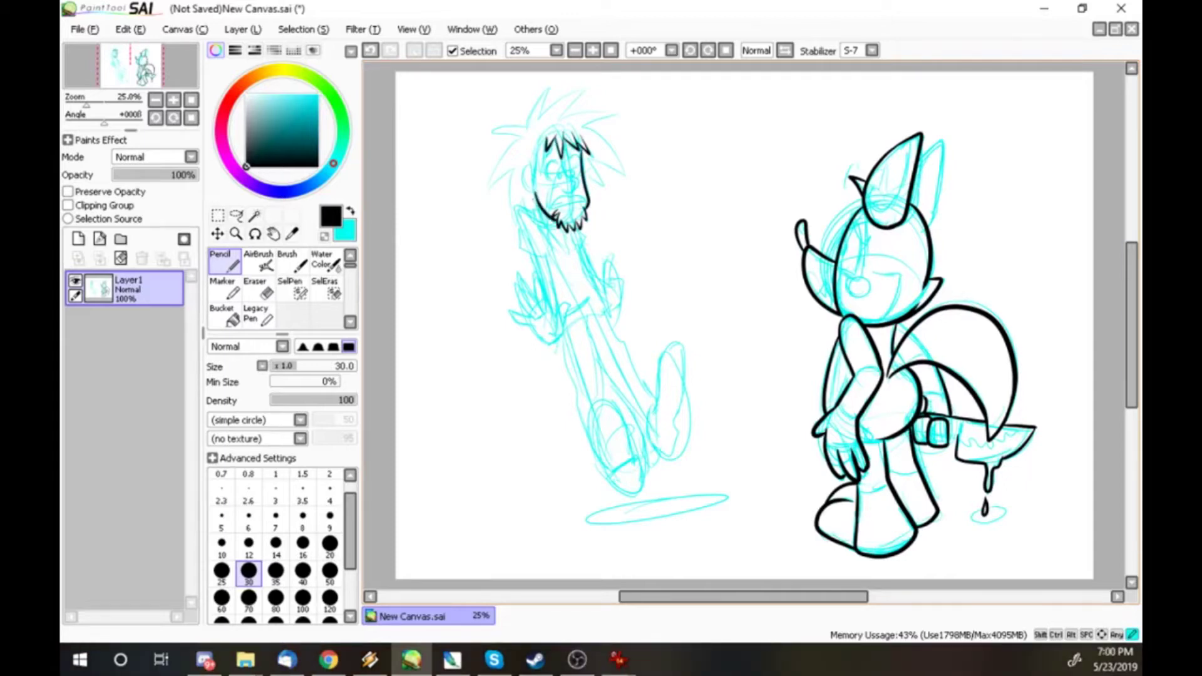
mouse_move(555, 279)
mouse_down()
mouse_move(548, 320)
mouse_move(529, 319)
mouse_move(555, 341)
mouse_move(570, 302)
mouse_up()
drag(543, 257, 560, 306)
mouse_move(571, 235)
mouse_down()
mouse_move(613, 299)
mouse_move(554, 346)
mouse_up()
mouse_move(640, 459)
mouse_down()
mouse_move(606, 477)
mouse_move(640, 462)
mouse_move(604, 398)
mouse_move(640, 460)
mouse_up()
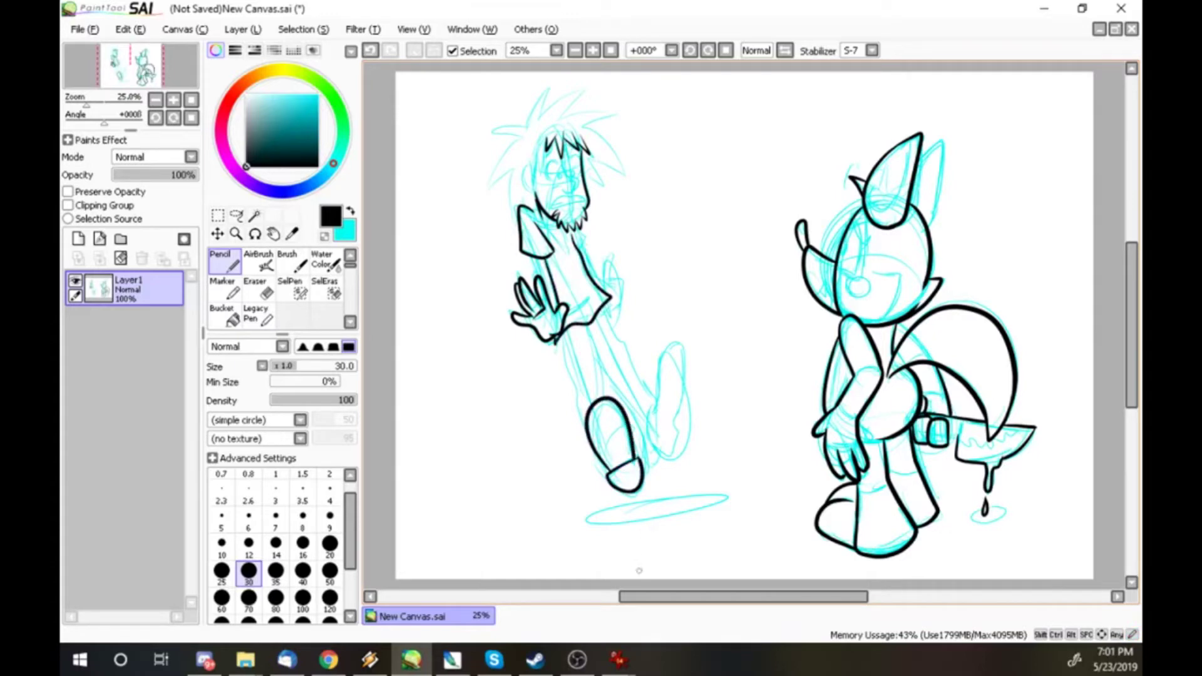
- Ink the figure's legs and far shoe, undo the stray stroke, and ink the hair spikes above the face
drag(589, 327, 647, 467)
drag(602, 304, 659, 404)
mouse_move(650, 446)
mouse_down()
mouse_move(653, 383)
mouse_move(683, 383)
mouse_move(684, 408)
mouse_move(655, 453)
mouse_up()
key(ctrl+z)
mouse_move(540, 119)
mouse_down()
mouse_move(620, 111)
mouse_move(626, 171)
mouse_move(592, 188)
mouse_up()
- Set the Pencil size to 20 and ink the figure's far hand, ear, back hair, trouser leg and the oval ground shadow
click(330, 545)
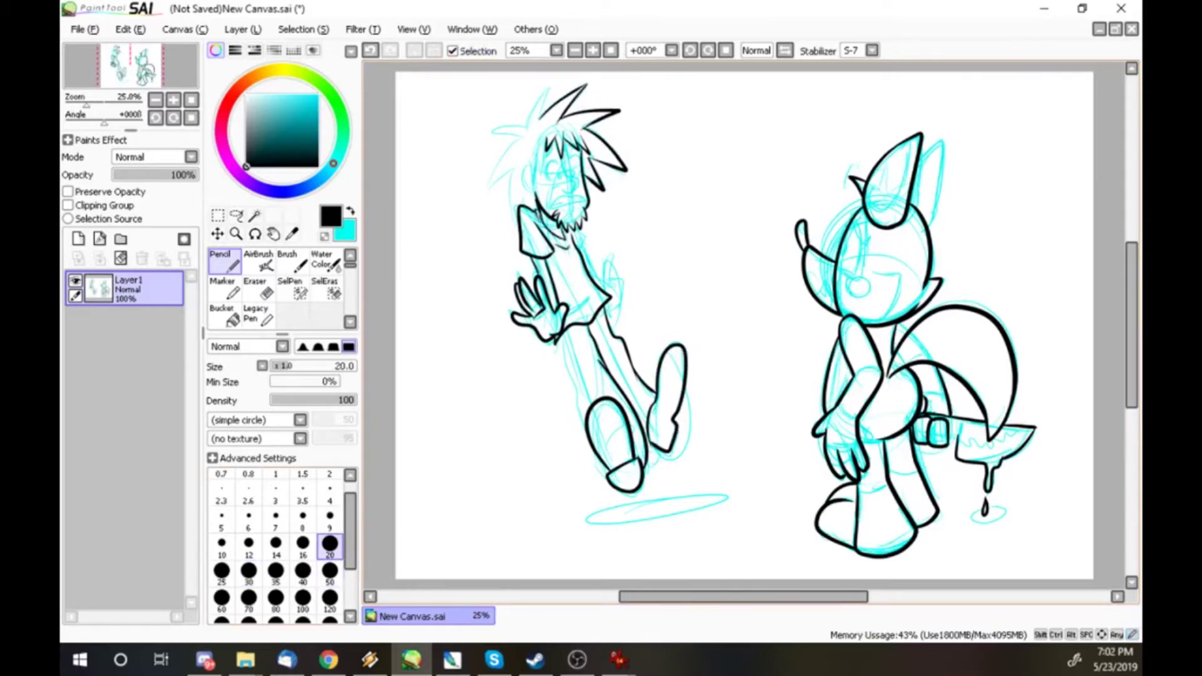
mouse_move(606, 288)
mouse_down()
mouse_move(623, 254)
mouse_move(624, 293)
mouse_up()
drag(623, 288, 607, 307)
mouse_move(544, 151)
mouse_down()
mouse_move(528, 168)
mouse_move(534, 194)
mouse_up()
mouse_move(547, 88)
mouse_down()
mouse_move(533, 119)
mouse_move(493, 133)
mouse_move(491, 185)
mouse_move(522, 223)
mouse_up()
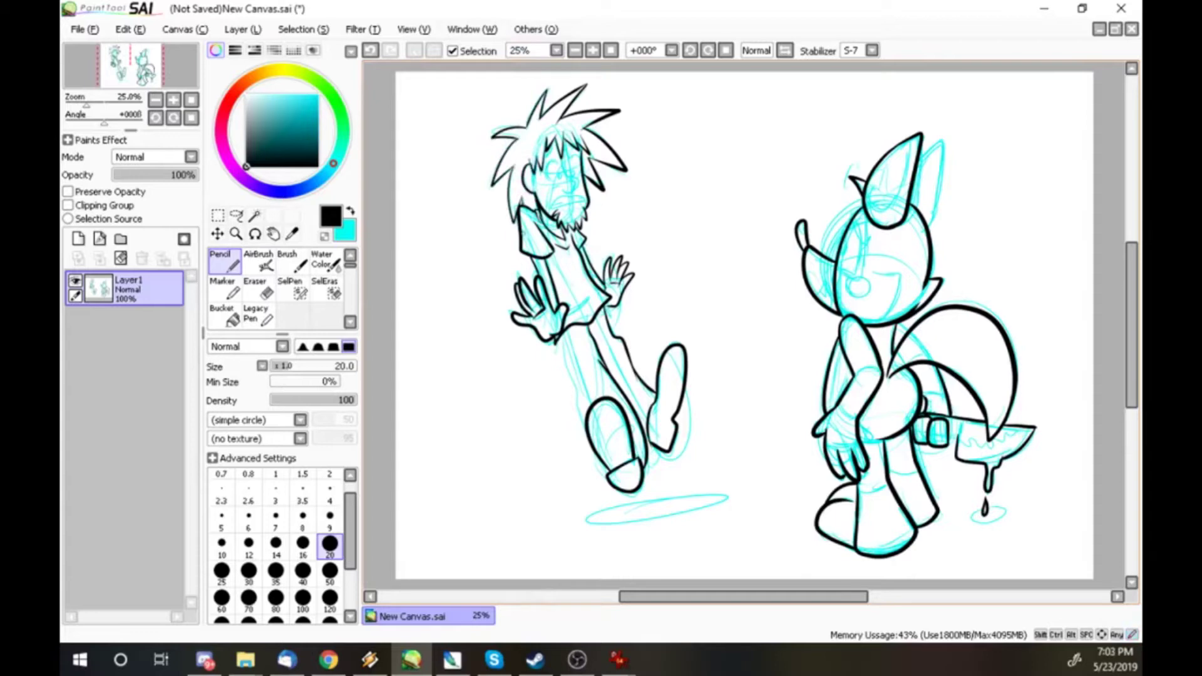
drag(563, 339, 587, 438)
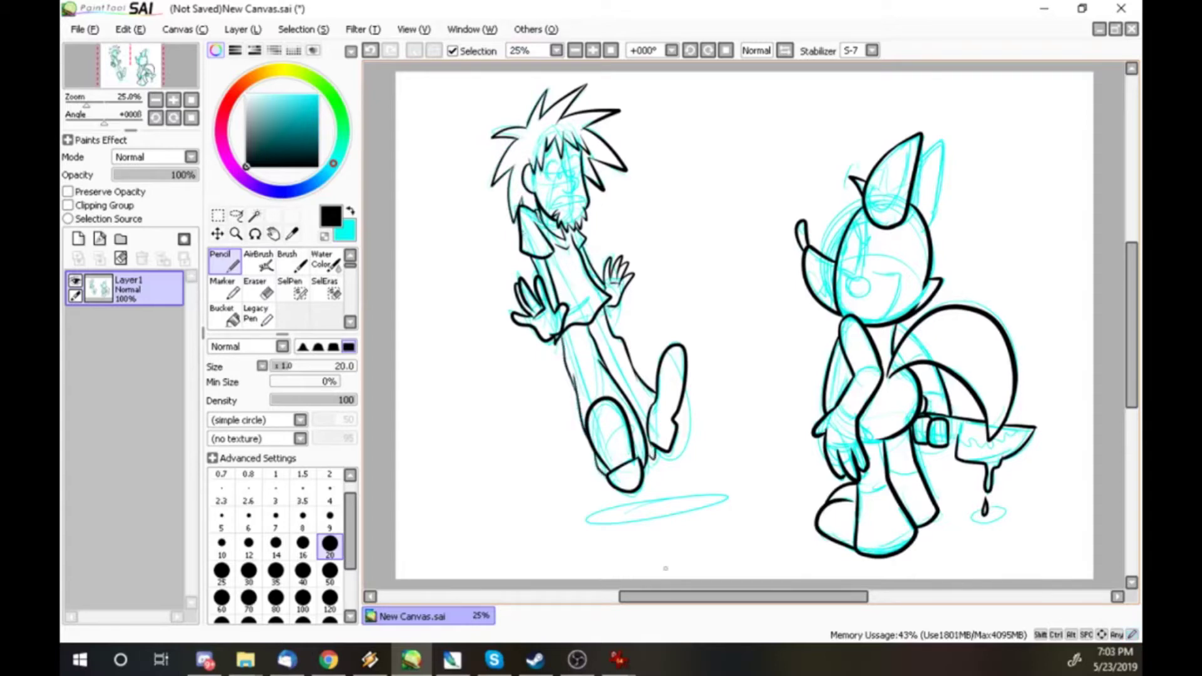
mouse_move(712, 501)
mouse_down()
mouse_move(667, 500)
mouse_move(718, 507)
mouse_up()
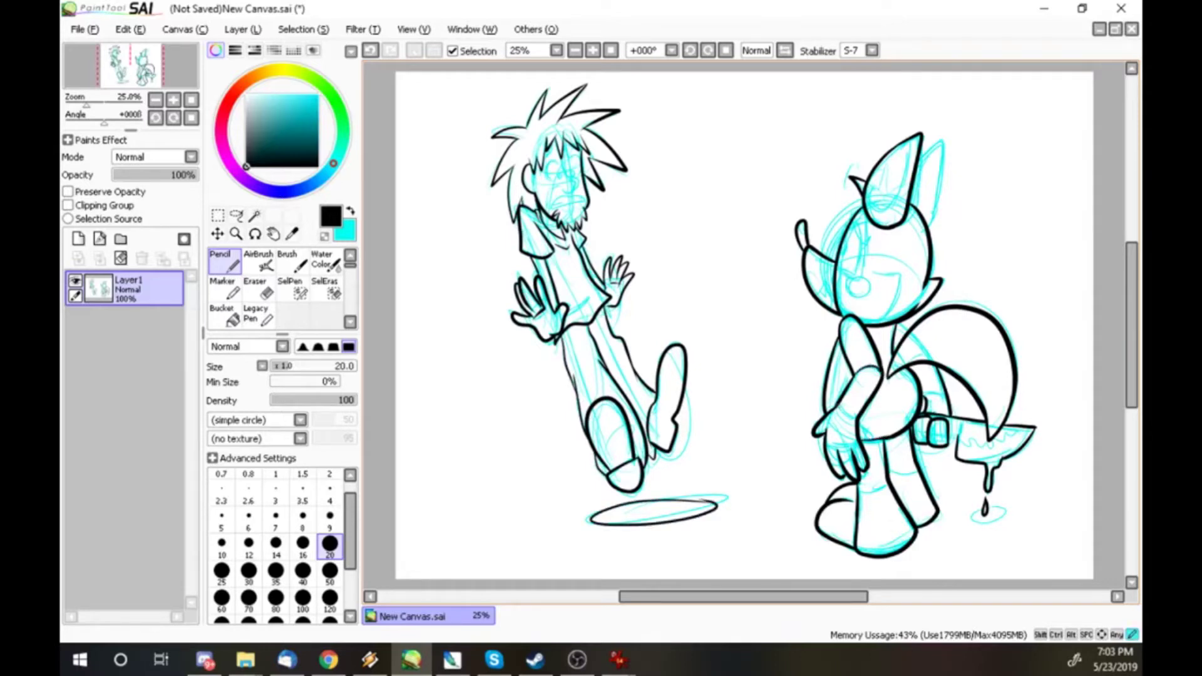
- Ink the fox's arm, finger and leg joint lines and the knife-hand details, cleaning the knife grip with white
drag(836, 410, 858, 448)
drag(843, 345, 833, 408)
drag(857, 494, 917, 462)
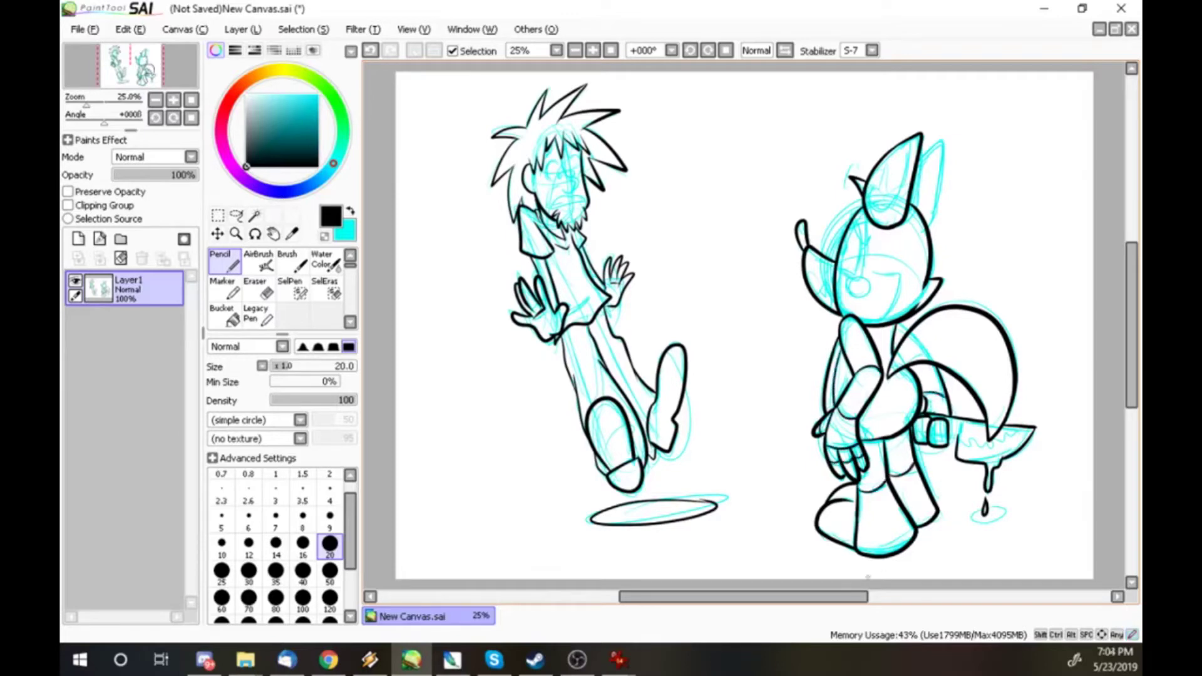
mouse_move(943, 421)
mouse_down()
mouse_move(944, 443)
mouse_move(919, 443)
mouse_up()
key(x)
mouse_move(947, 429)
mouse_down()
mouse_move(947, 447)
mouse_move(913, 438)
mouse_up()
key(x)
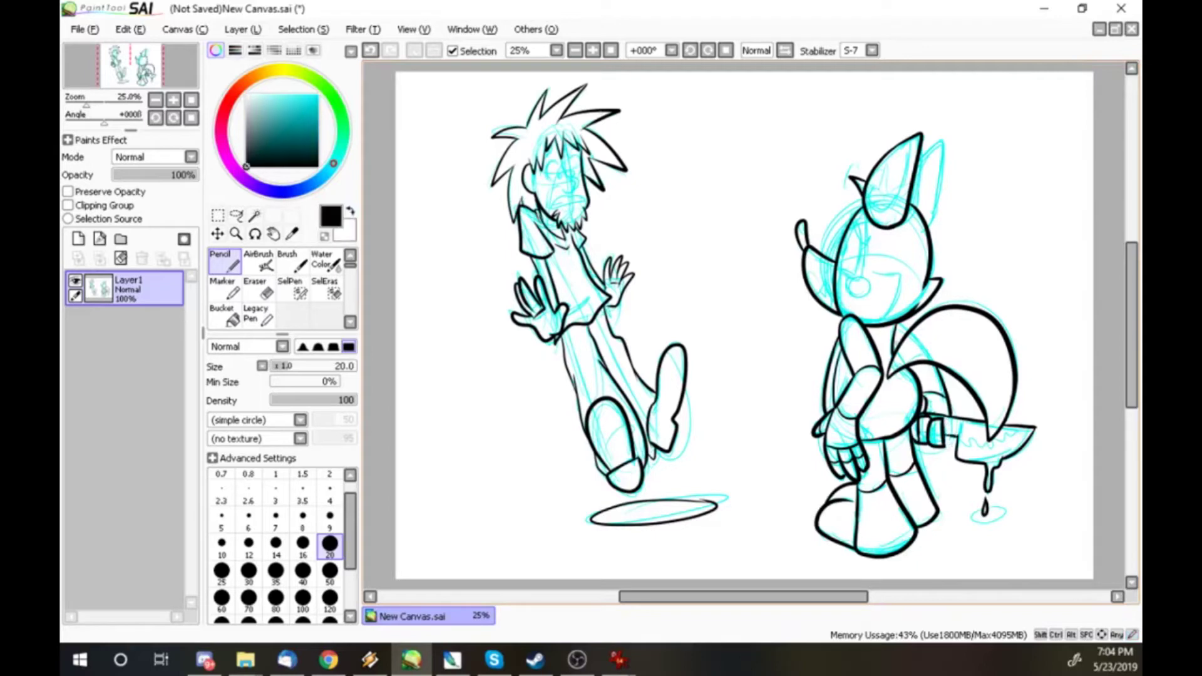
- Ink the knife's blood edge, the drip puddle, jagged tail tip, cheek circle, smile line and far ear of the fox
drag(959, 419, 959, 442)
drag(971, 514, 1000, 516)
drag(958, 439, 1024, 433)
drag(971, 392, 1012, 360)
mouse_move(862, 277)
mouse_down()
mouse_move(849, 293)
mouse_move(870, 283)
mouse_move(850, 295)
mouse_move(861, 278)
mouse_move(903, 274)
mouse_up()
key(ctrl+z)
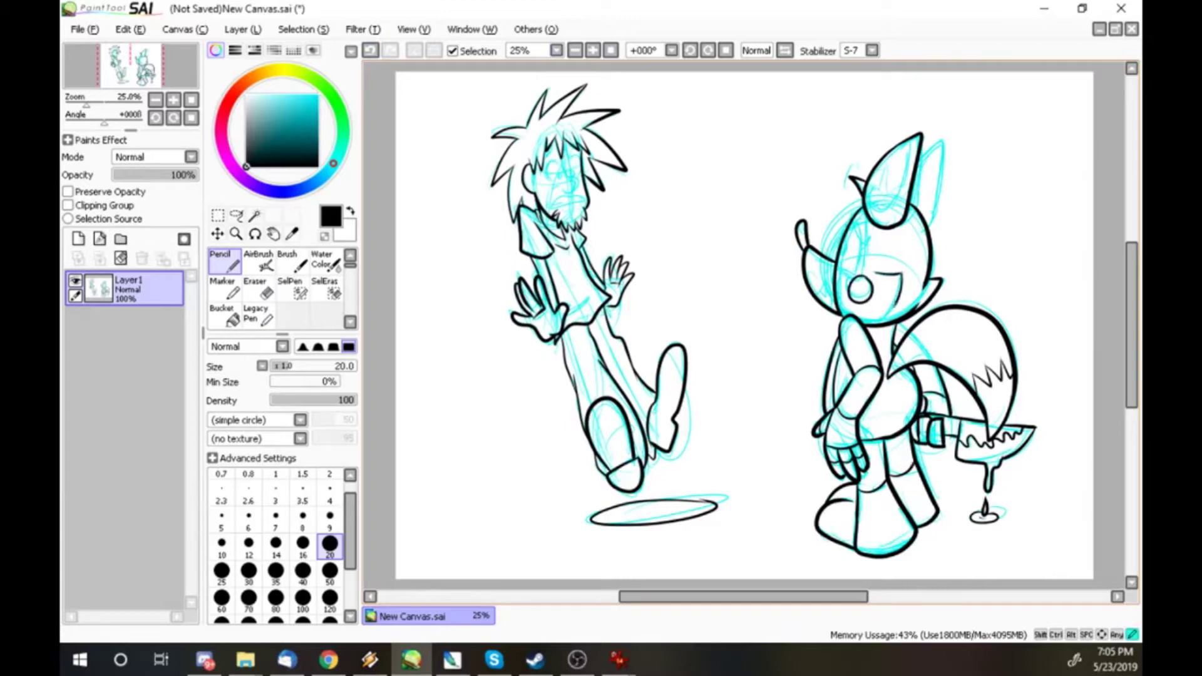
drag(944, 141, 930, 225)
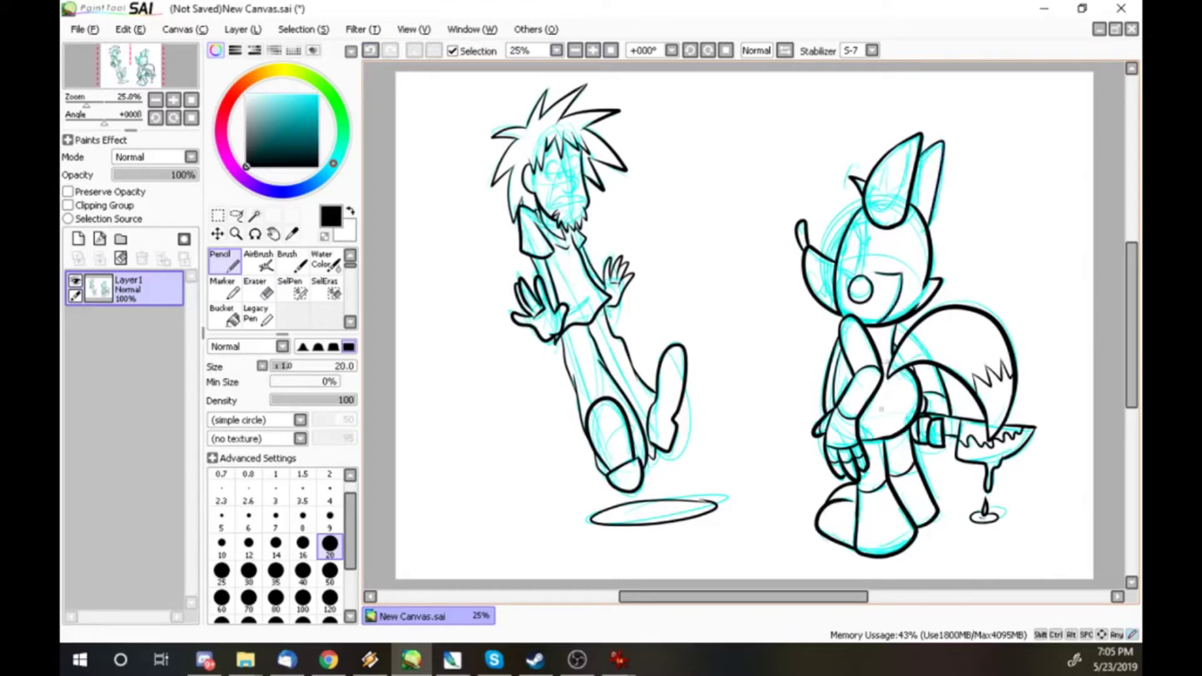
- Set the Pencil size to 14 and ink the eyes, mouths and remaining facial details of both characters
click(276, 543)
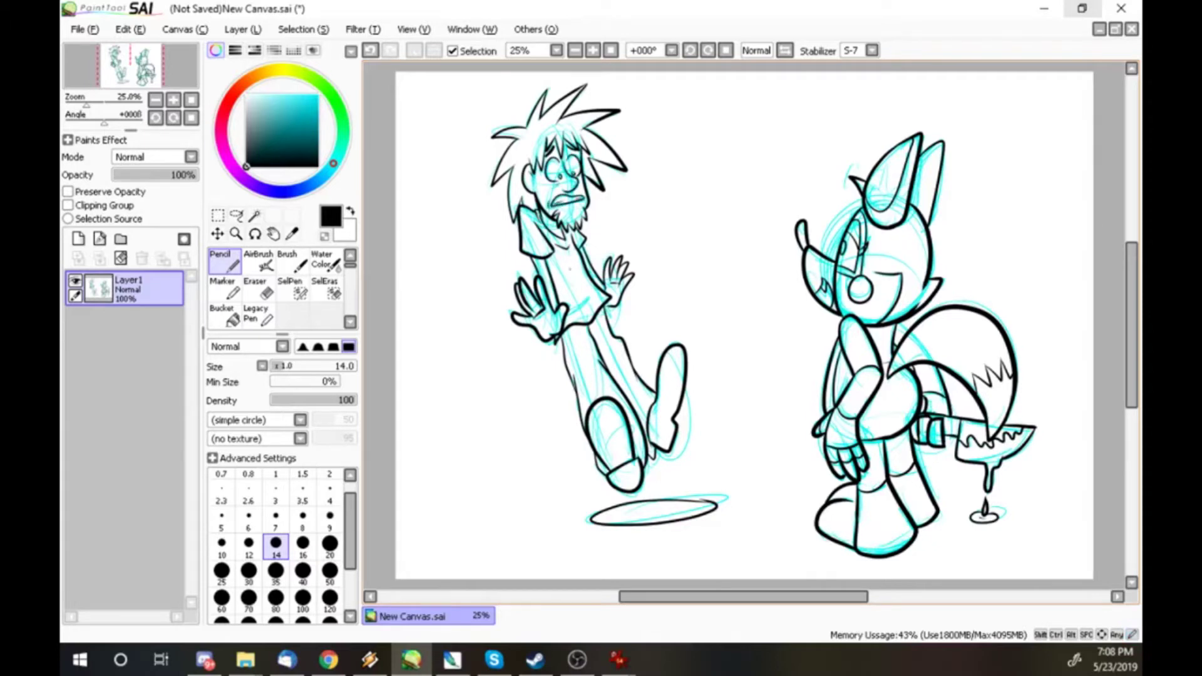
key(x)
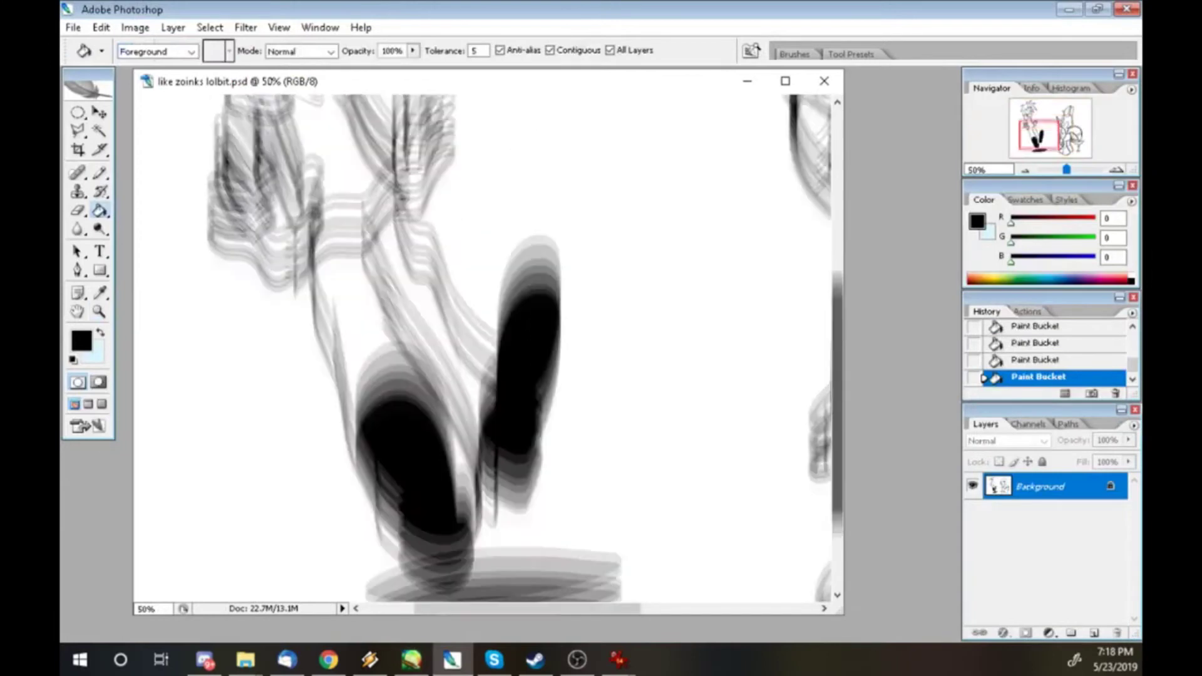
- Touch up the spiky-haired figure's line art in Photoshop with the white Pencil at size 5
key(i)
key(b)
key(x)
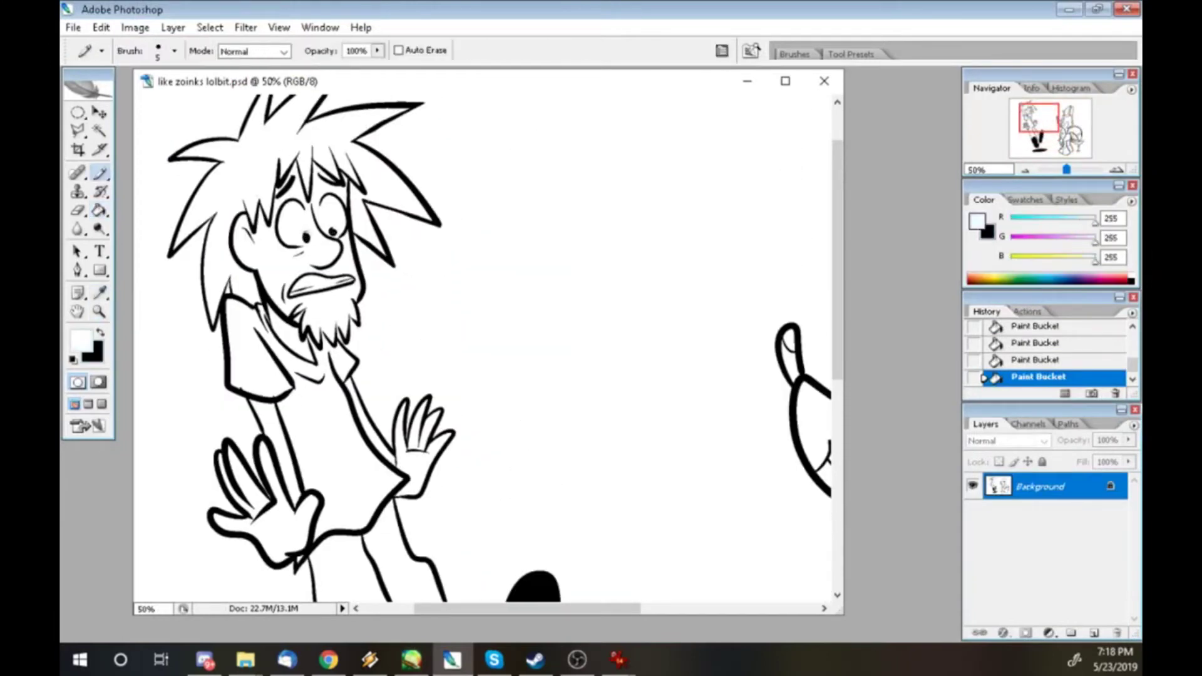
scroll(486, 347, down, 5)
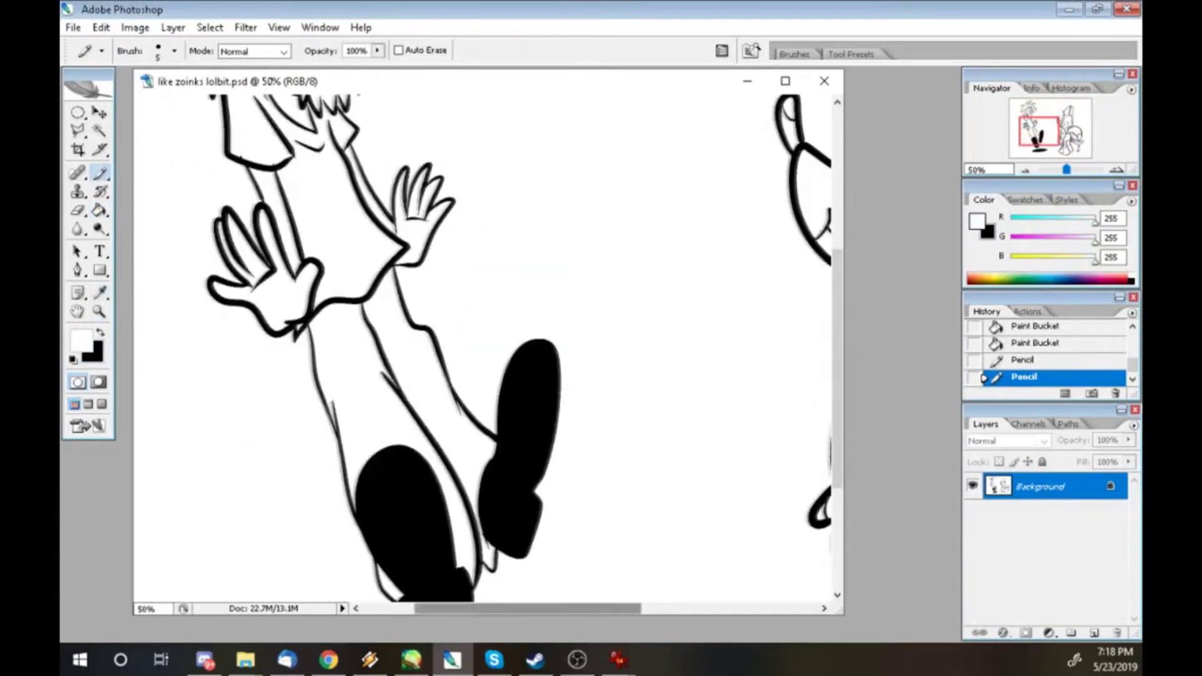
- Fill the fox's nose tip, eye, open mouth and far ear with black using the Paint Bucket
scroll(485, 348, right, 5)
key(g)
key(x)
click(446, 244)
click(400, 125)
click(498, 150)
click(492, 173)
scroll(485, 347, up, 5)
scroll(486, 348, down, 5)
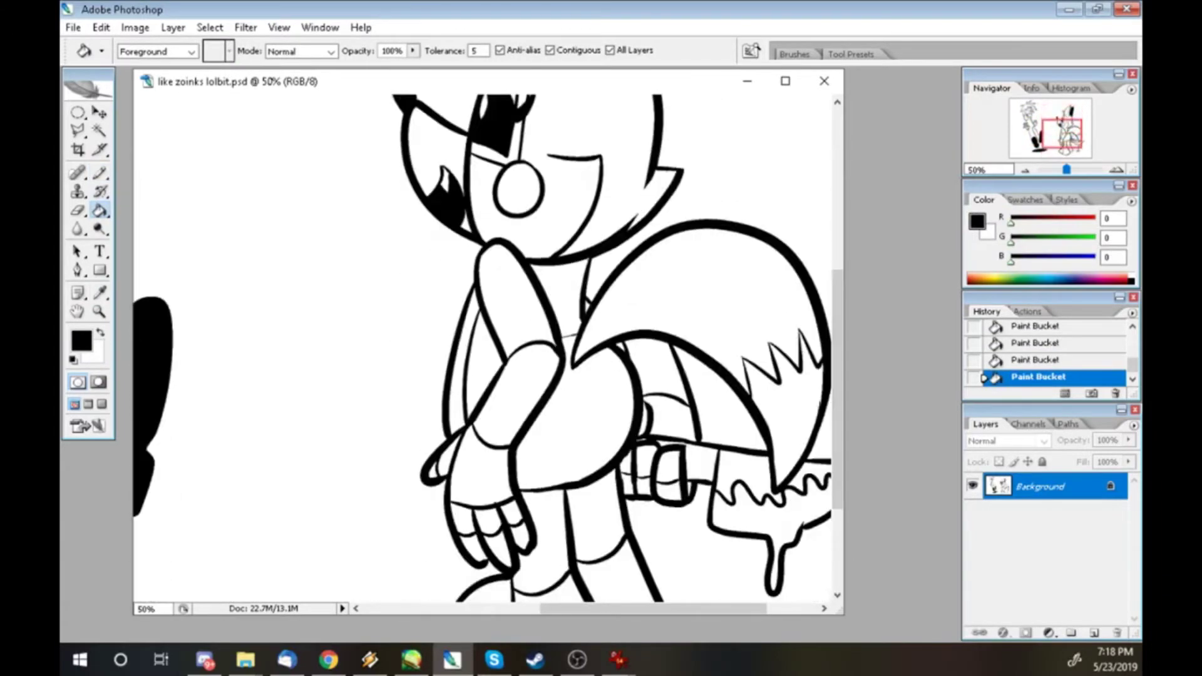
- Touch up the fox's line art with the white Pencil at size 5
key(b)
key(x)
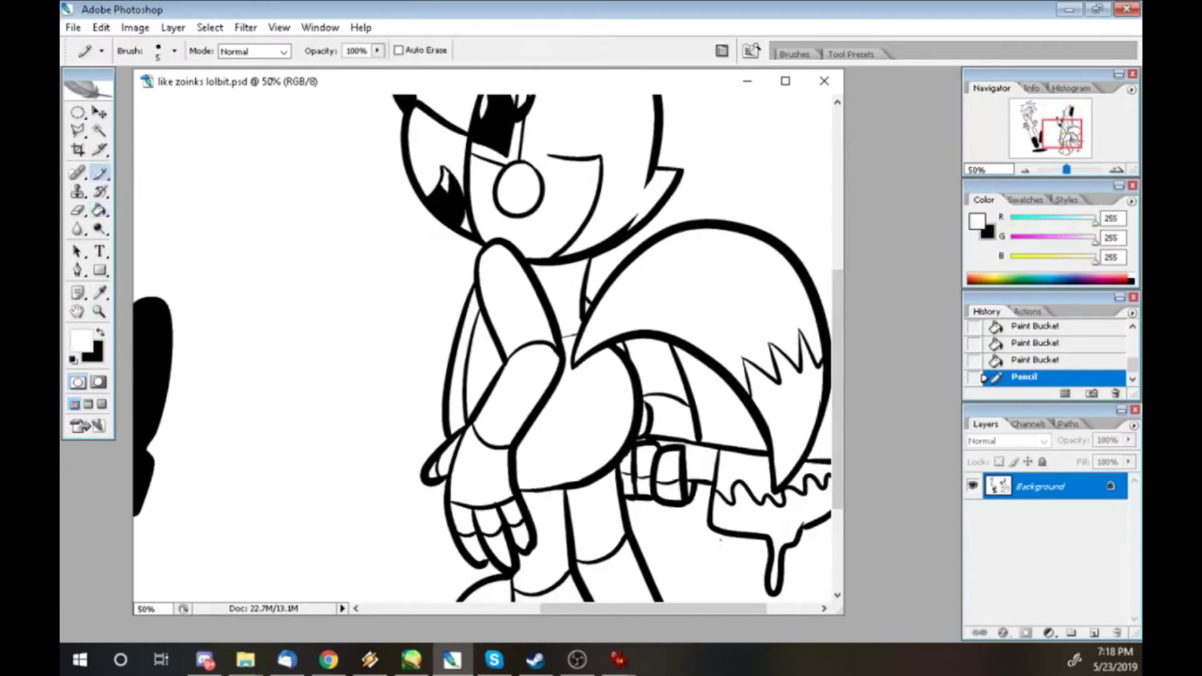
key(ctrl+minus)
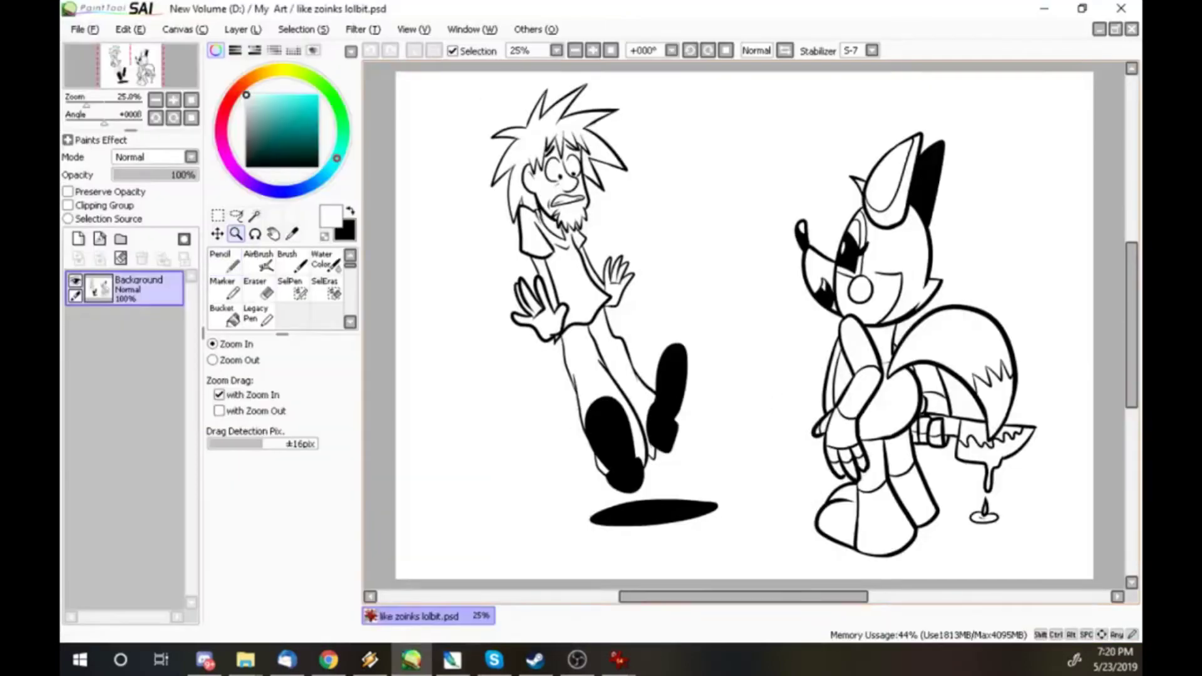
- Switch to PaintTool SAI and draw a rounded cuff and curved hook over the fox's near hand with the black Pencil at size 30
key(ctrl+plus)
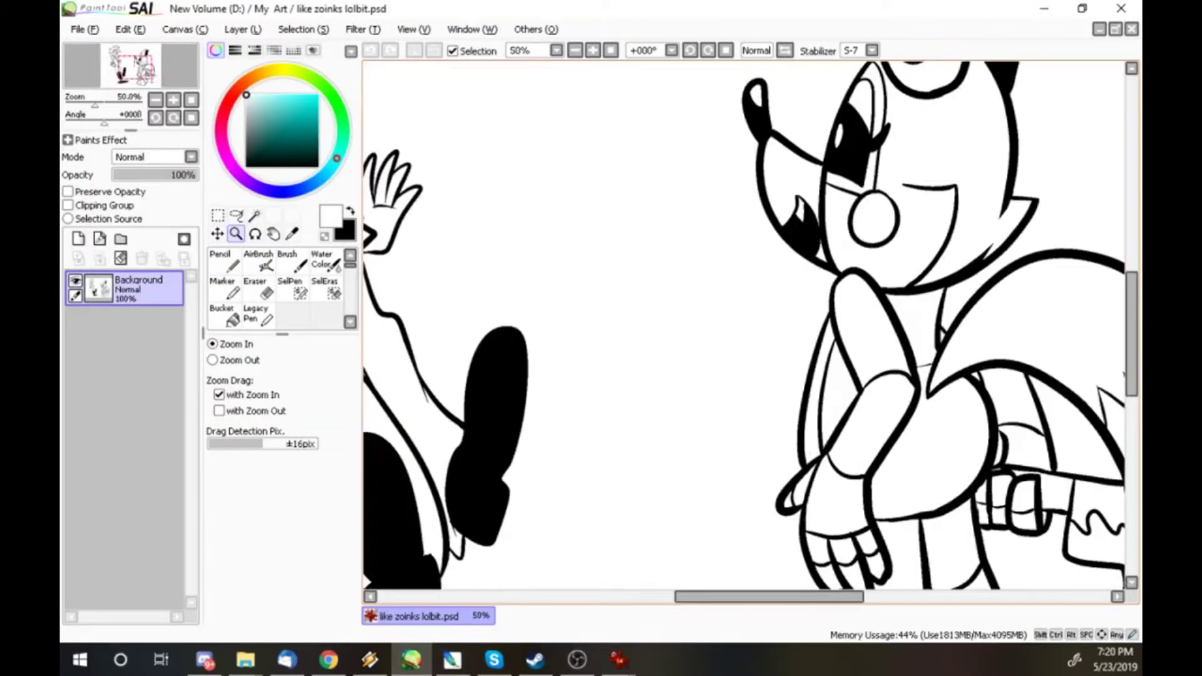
key(alt+Tab)
key(alt+Tab)
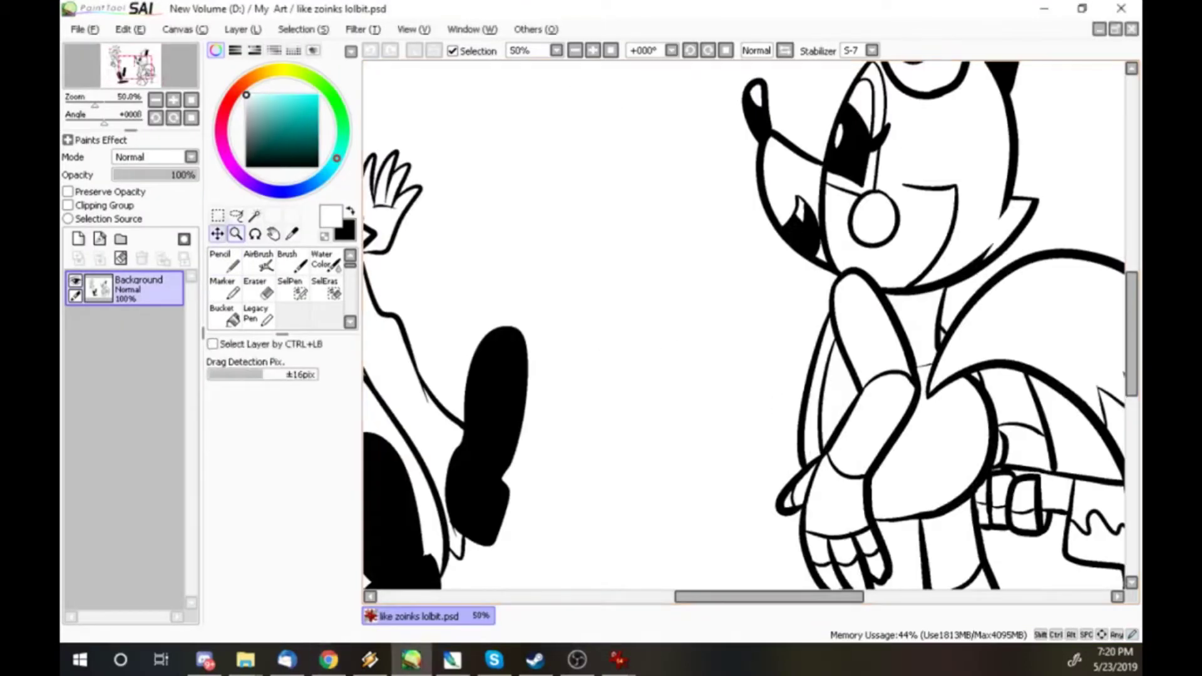
key(ctrl+plus)
key(n)
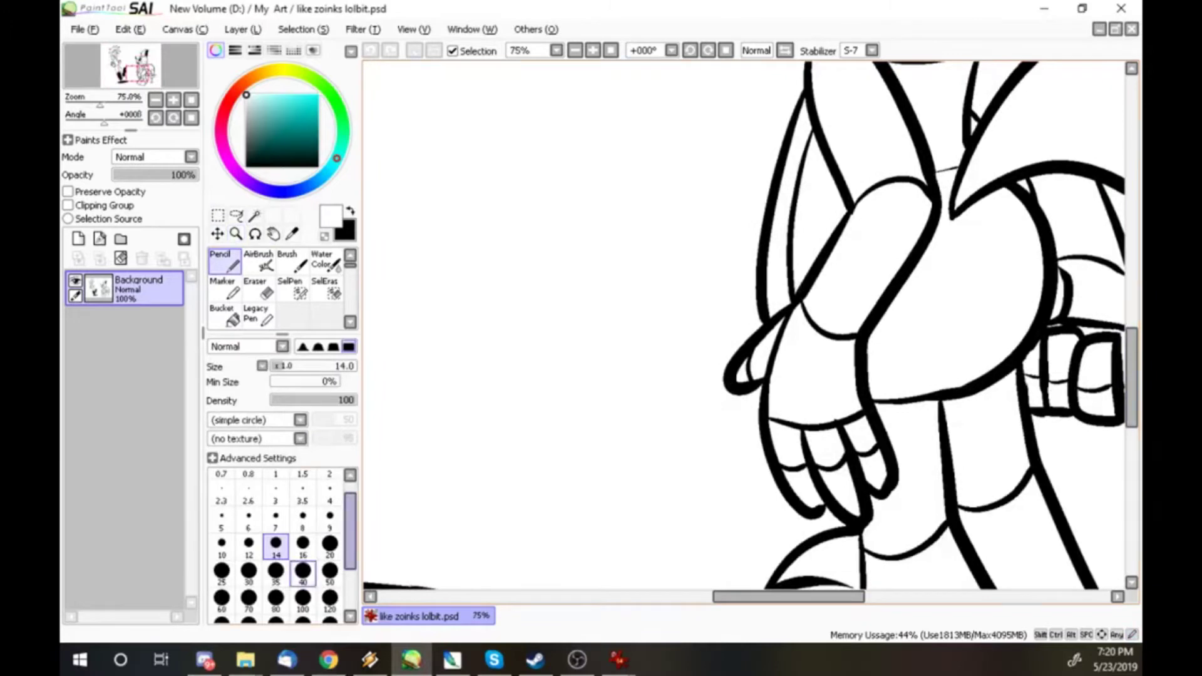
key(bracketright)
key(bracketright)
key(bracketright)
key(bracketright)
key(x)
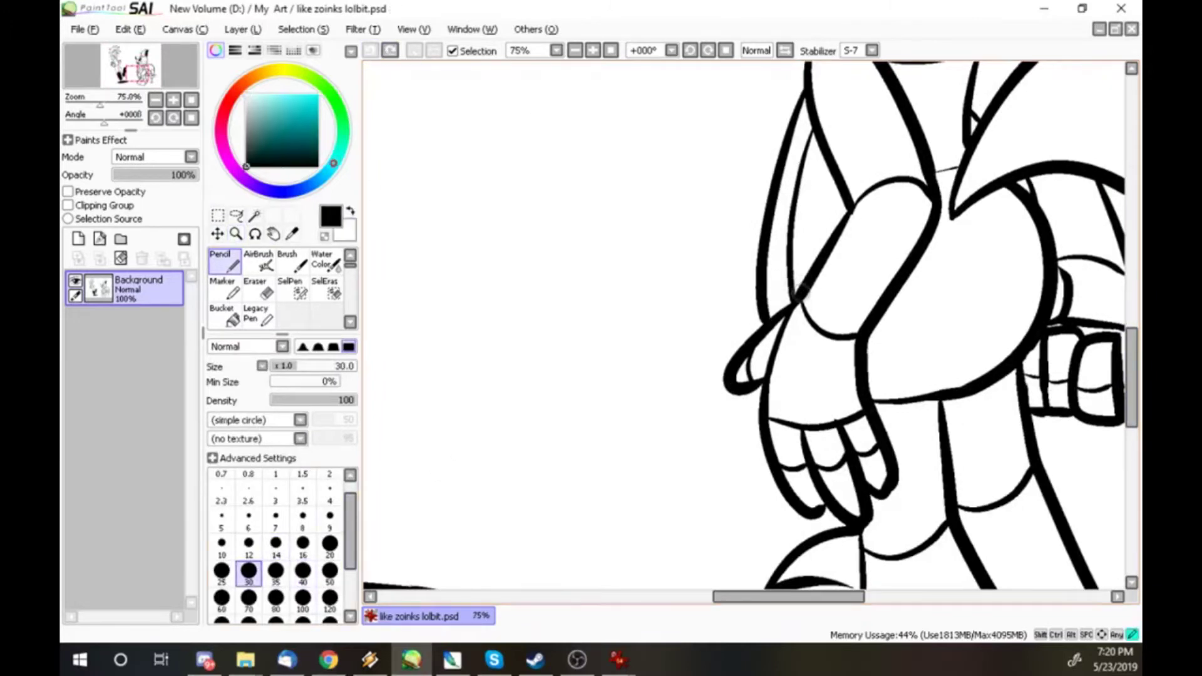
mouse_move(798, 293)
mouse_down()
mouse_move(773, 334)
mouse_move(852, 396)
mouse_up()
mouse_move(880, 329)
mouse_down()
mouse_move(872, 377)
mouse_move(780, 460)
mouse_up()
drag(755, 404, 776, 485)
drag(817, 404, 813, 425)
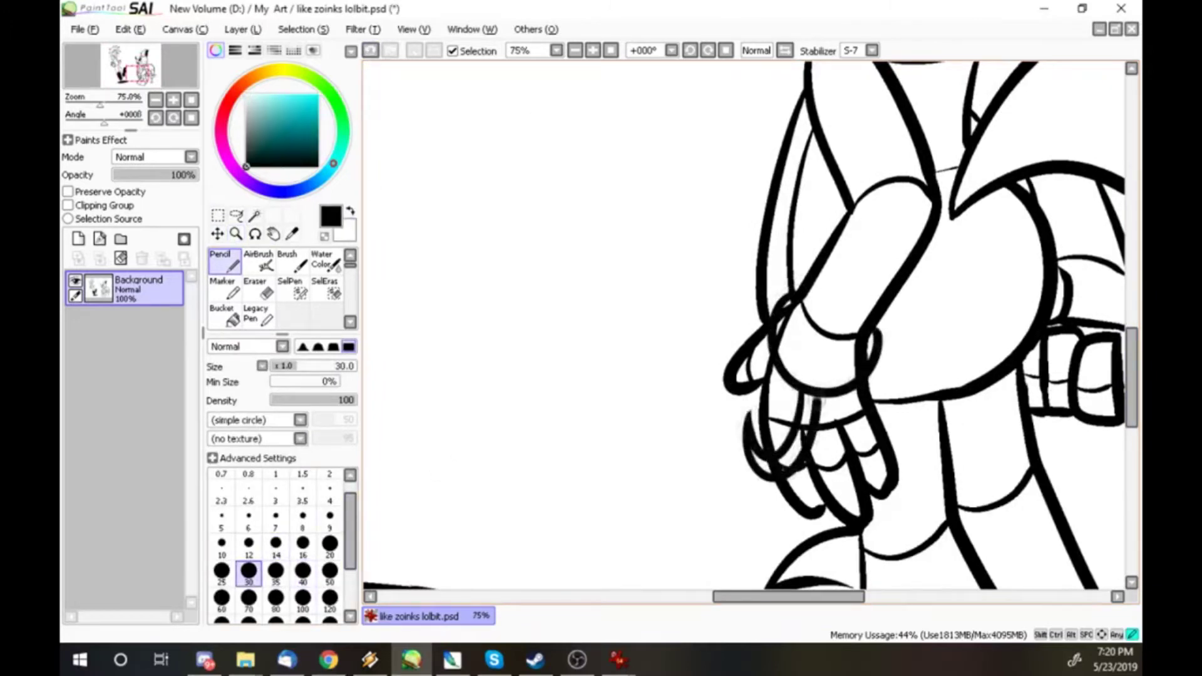
- Erase the old hand lines overlapping the fox's new cuff with the white Pencil
key(x)
drag(783, 293, 808, 322)
mouse_move(877, 326)
mouse_down()
mouse_move(845, 352)
mouse_move(855, 359)
mouse_up()
drag(786, 304, 788, 338)
- Set the Pencil size to 14 and paint out the old hand lines around the cuff and hook in white
key(bracketleft)
key(bracketleft)
key(bracketleft)
key(bracketleft)
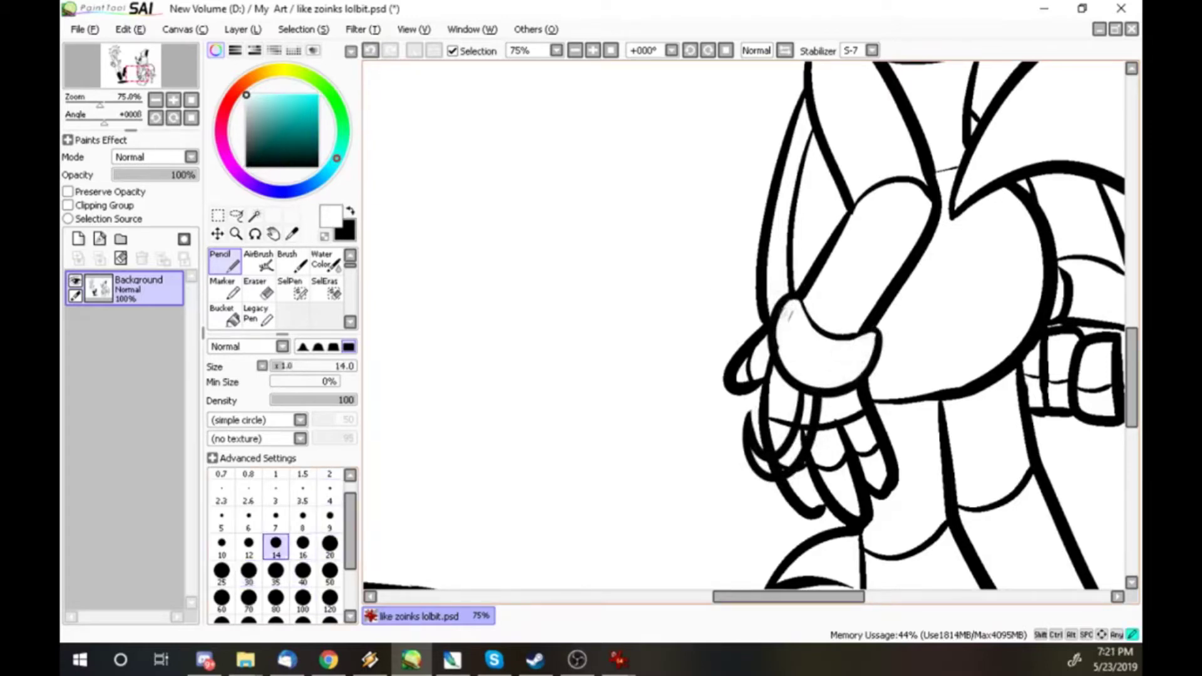
key(x)
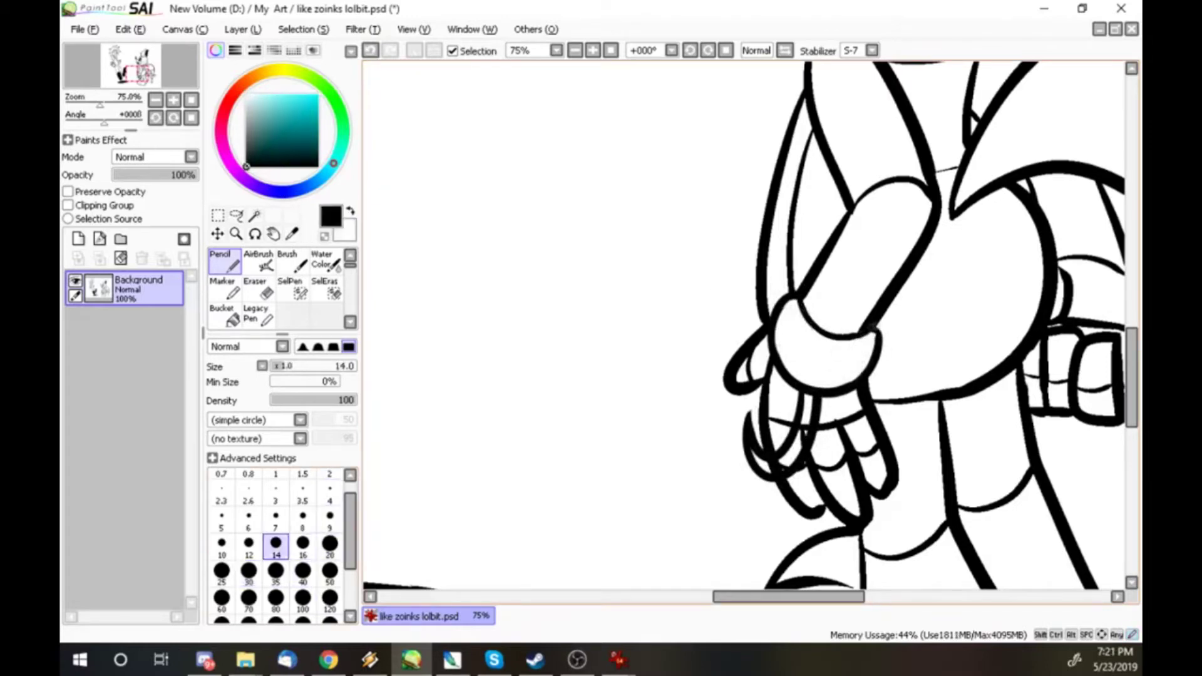
key(x)
drag(770, 307, 768, 370)
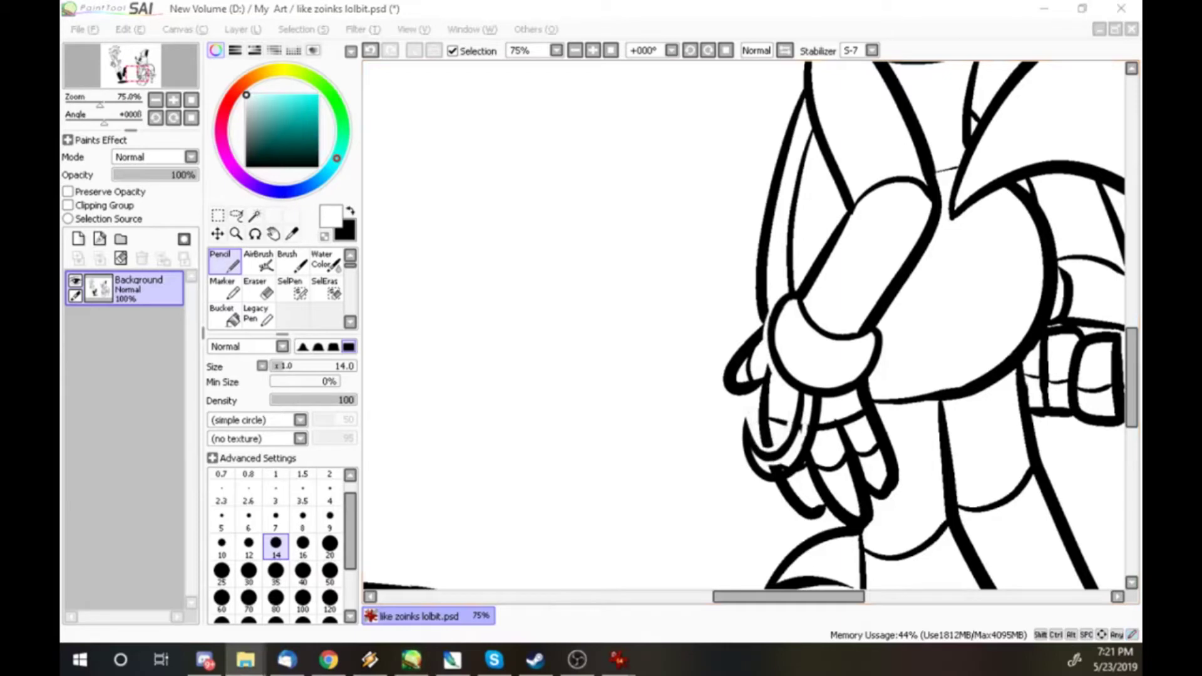
key(alt+Tab)
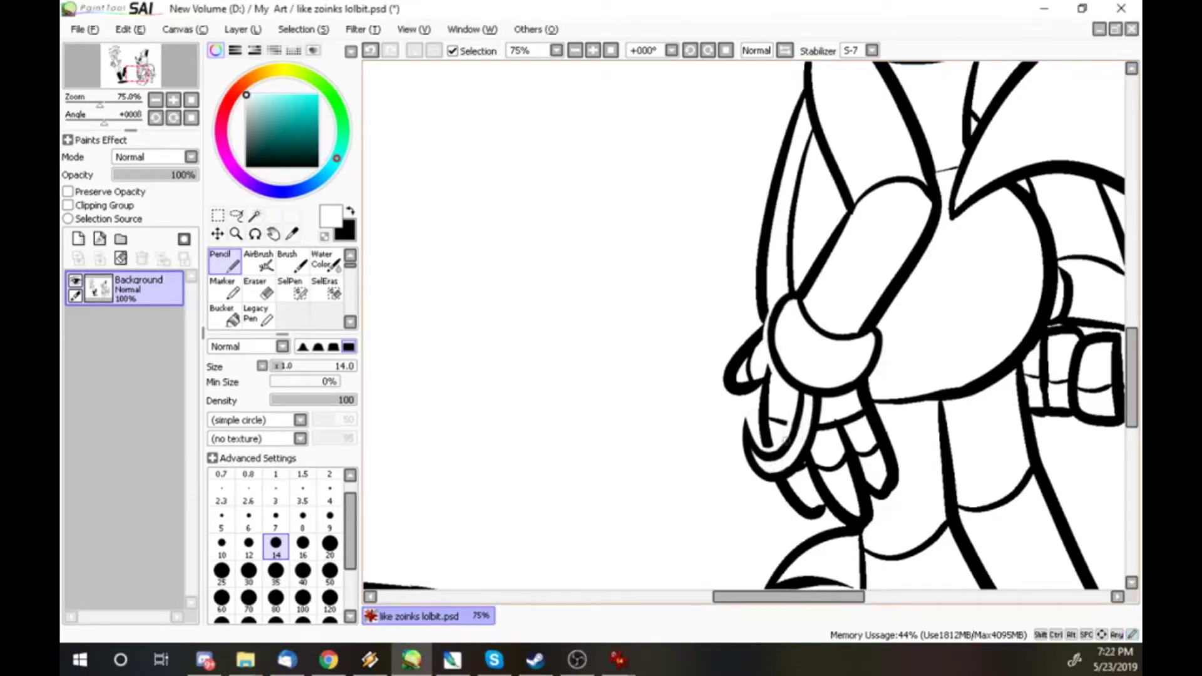
mouse_move(754, 341)
mouse_down()
mouse_move(732, 379)
mouse_move(738, 391)
mouse_move(751, 325)
mouse_move(767, 443)
mouse_move(777, 424)
mouse_move(766, 398)
mouse_move(763, 413)
mouse_move(722, 384)
mouse_up()
- Erase the remaining old fingers beside the hook with the white Pencil at sizes 20 and 40
click(330, 544)
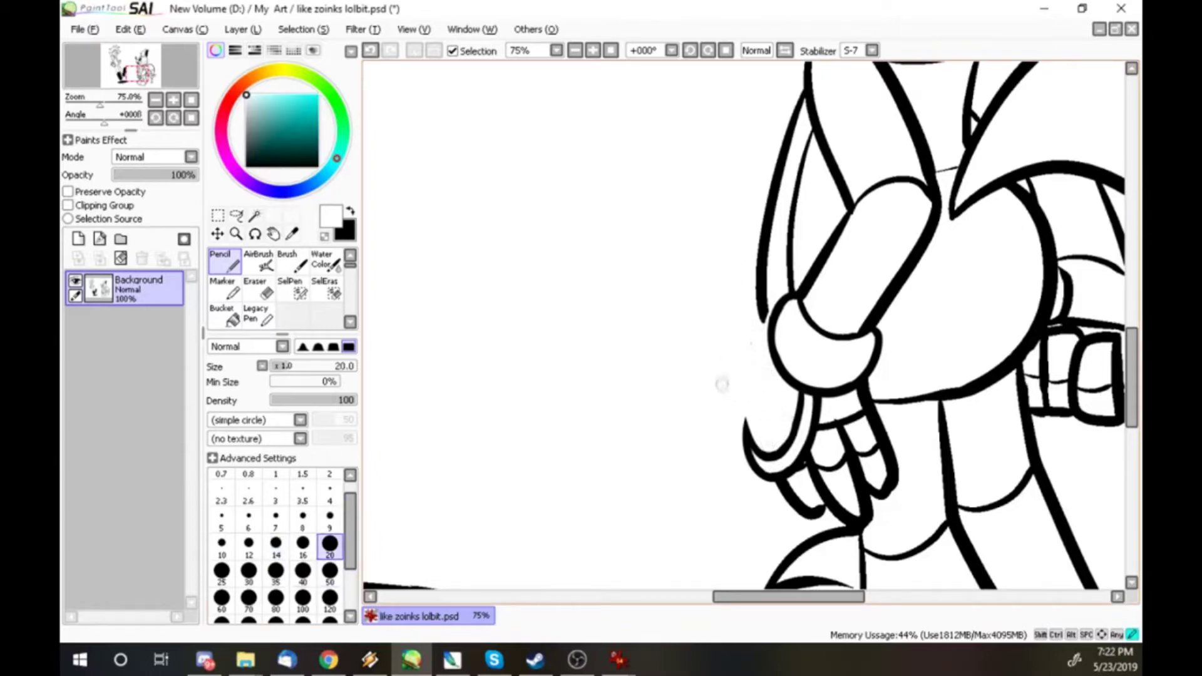
mouse_move(825, 402)
mouse_down()
mouse_move(861, 387)
mouse_move(777, 485)
mouse_move(790, 484)
mouse_up()
mouse_move(837, 521)
mouse_down()
mouse_move(851, 523)
mouse_move(872, 388)
mouse_move(893, 479)
mouse_up()
drag(872, 407, 871, 451)
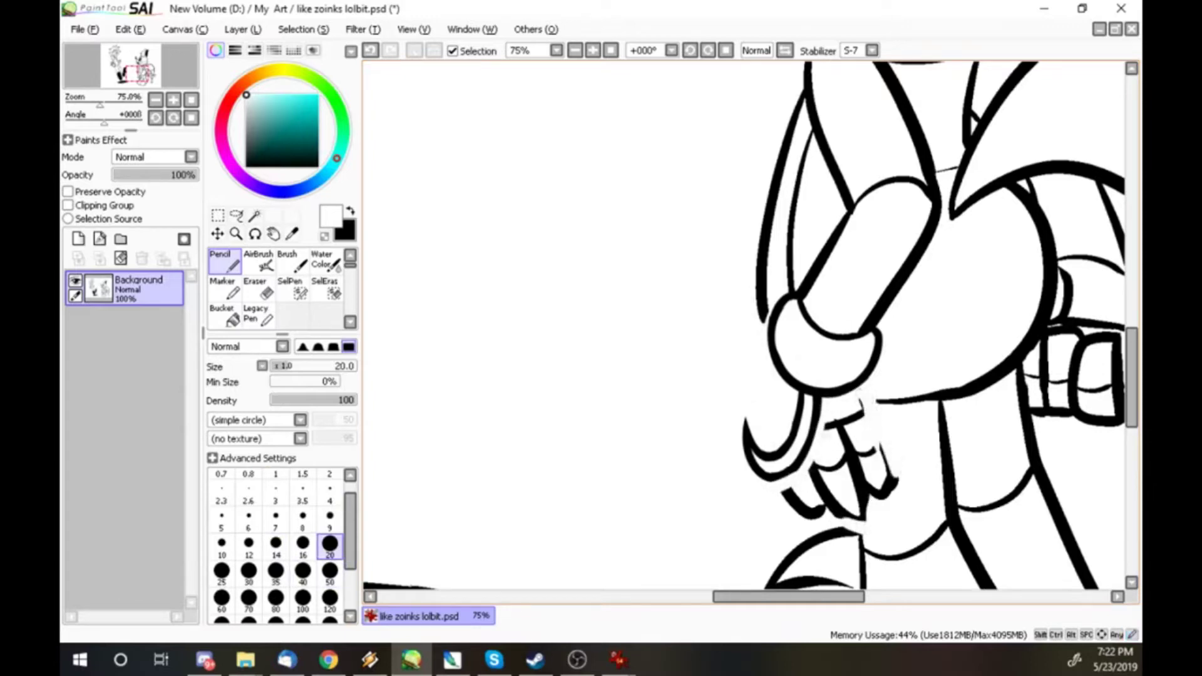
click(302, 571)
mouse_move(776, 501)
mouse_down()
mouse_move(829, 504)
mouse_move(884, 483)
mouse_move(886, 460)
mouse_move(852, 420)
mouse_move(835, 431)
mouse_move(825, 495)
mouse_move(875, 474)
mouse_up()
- Redraw the fox's lower body line and front leg edge with the black Pencil at size 20, and add a bow tie below the chin
key(x)
click(330, 543)
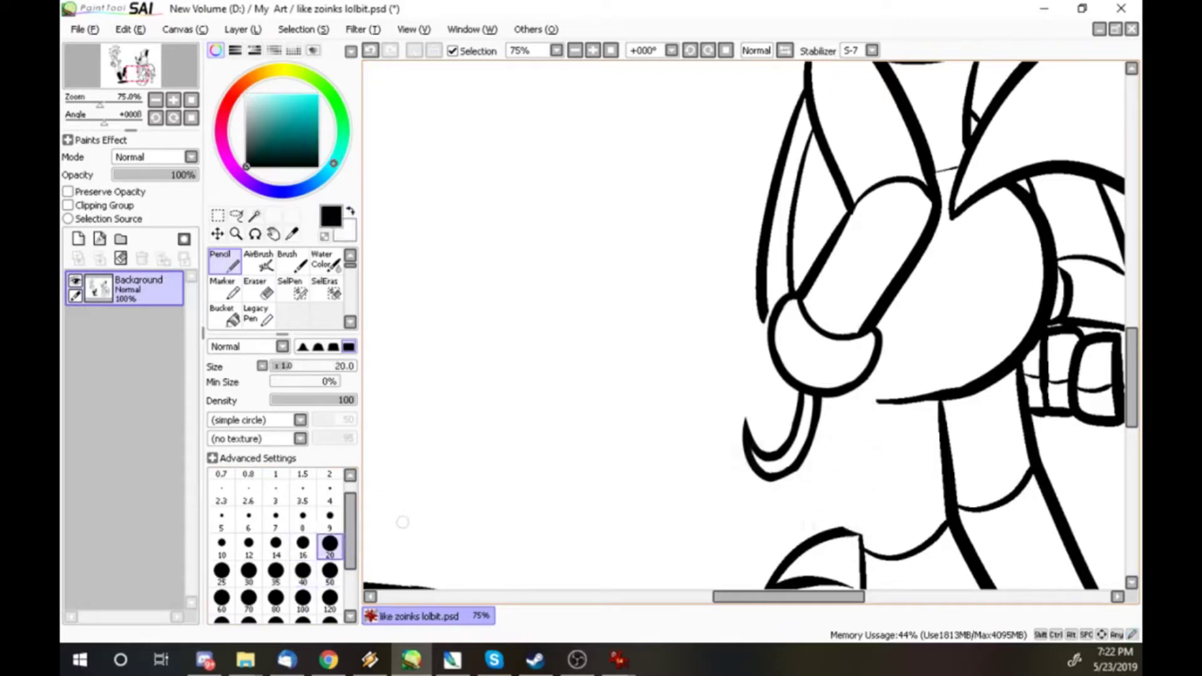
mouse_move(814, 394)
mouse_down()
mouse_move(889, 400)
mouse_move(853, 532)
mouse_up()
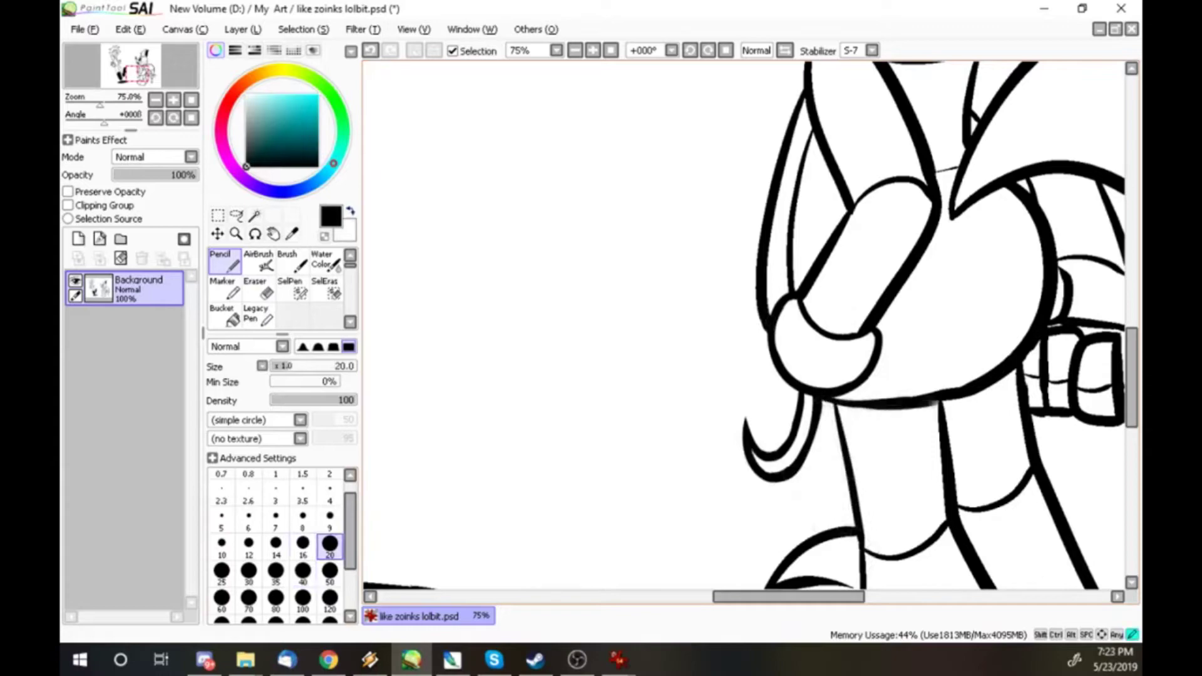
key(x)
scroll(1025, 301, down, 4)
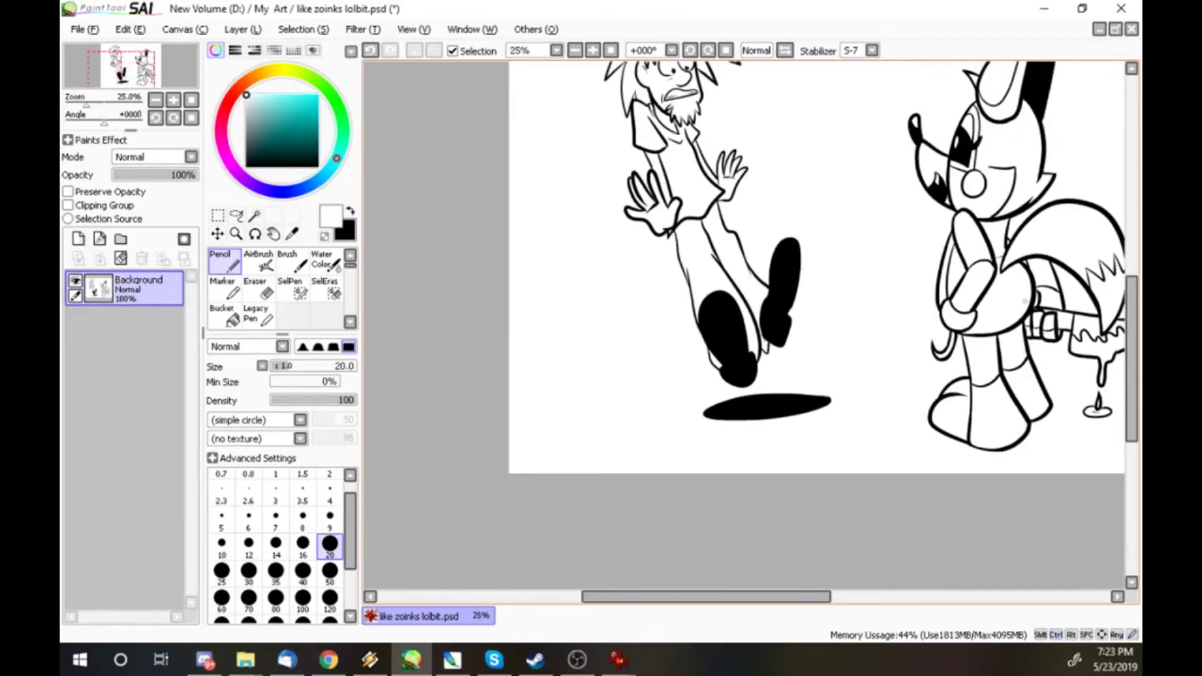
key(x)
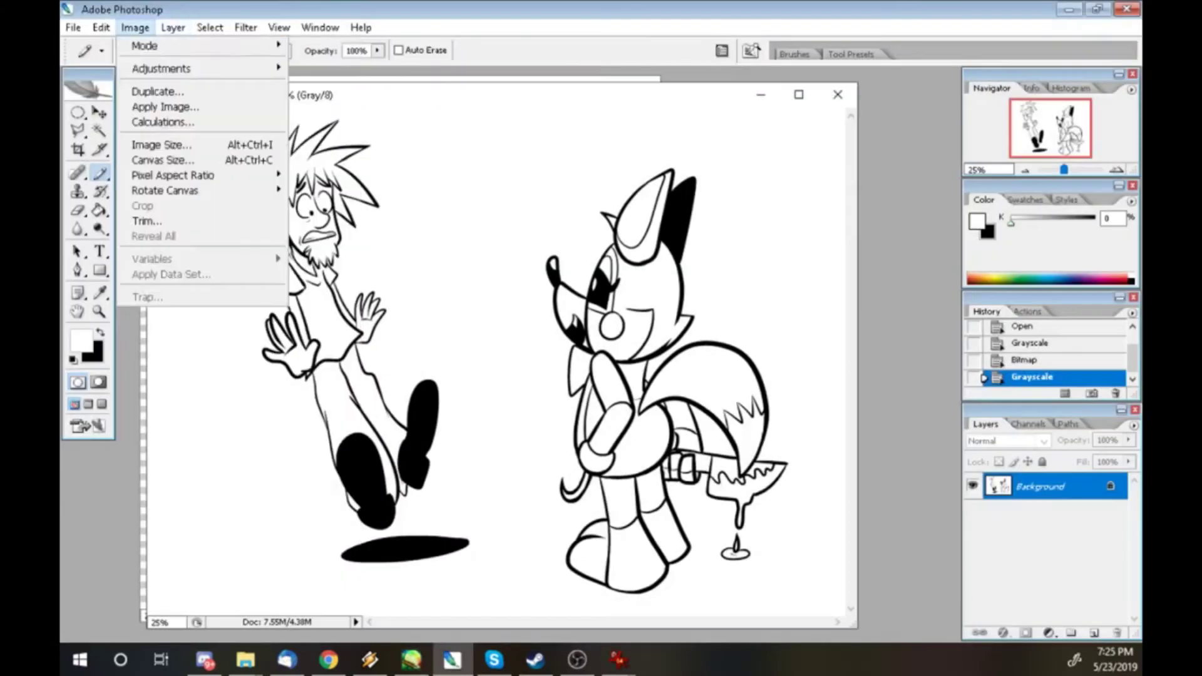
- Convert the line art to RGB Color in Photoshop and sample the orange from the coloured fox reference as the foreground colour
mouse_move(156, 43)
click(335, 100)
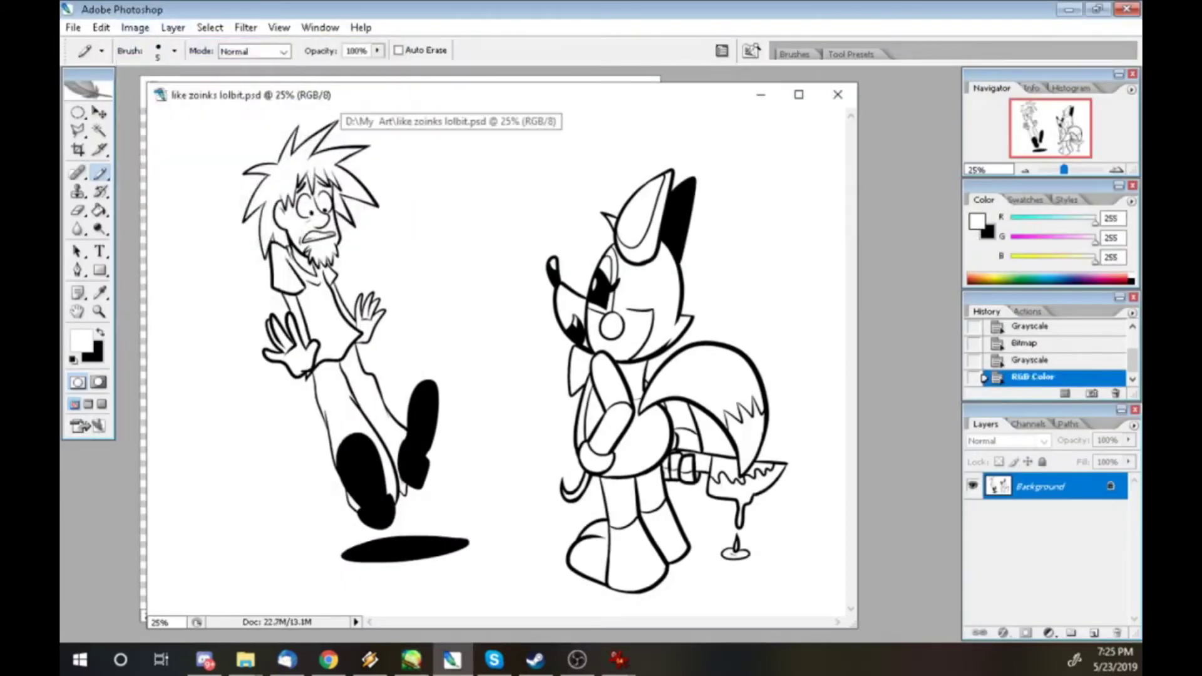
key(Tab)
key(Tab)
key(i)
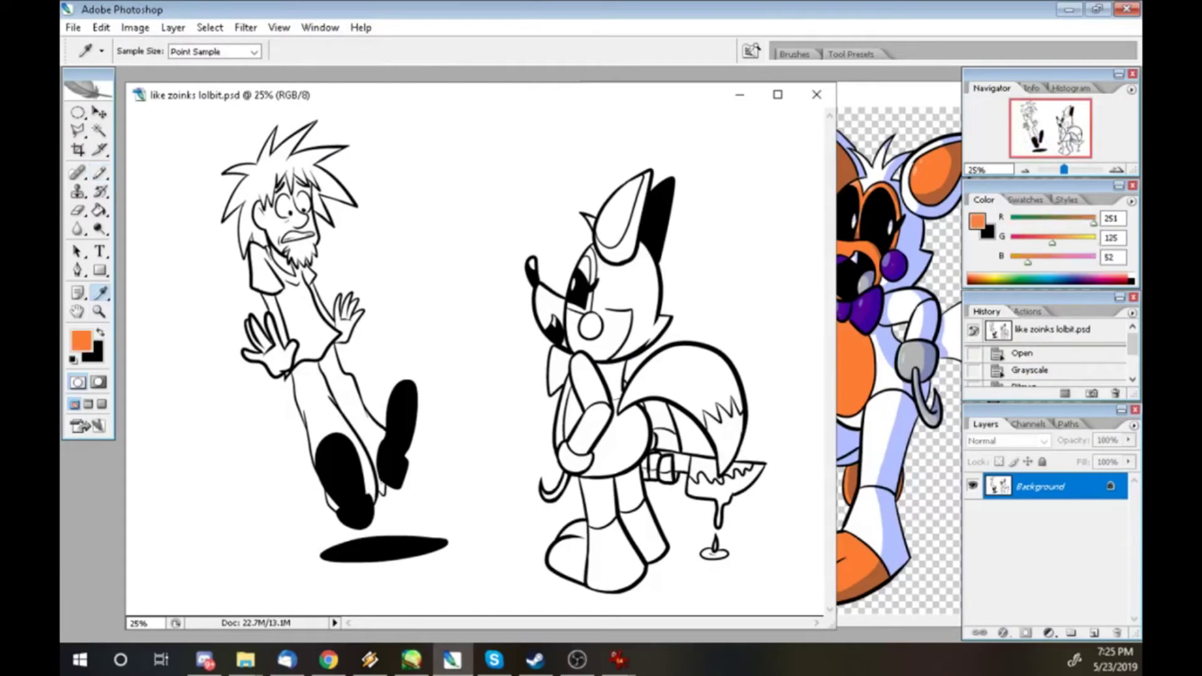
- Fill the fox's muzzle, eye patch, inner ear, belly, tail tip and front foot with the sampled orange using the Paint Bucket
key(g)
click(545, 298)
click(577, 263)
click(617, 213)
click(562, 413)
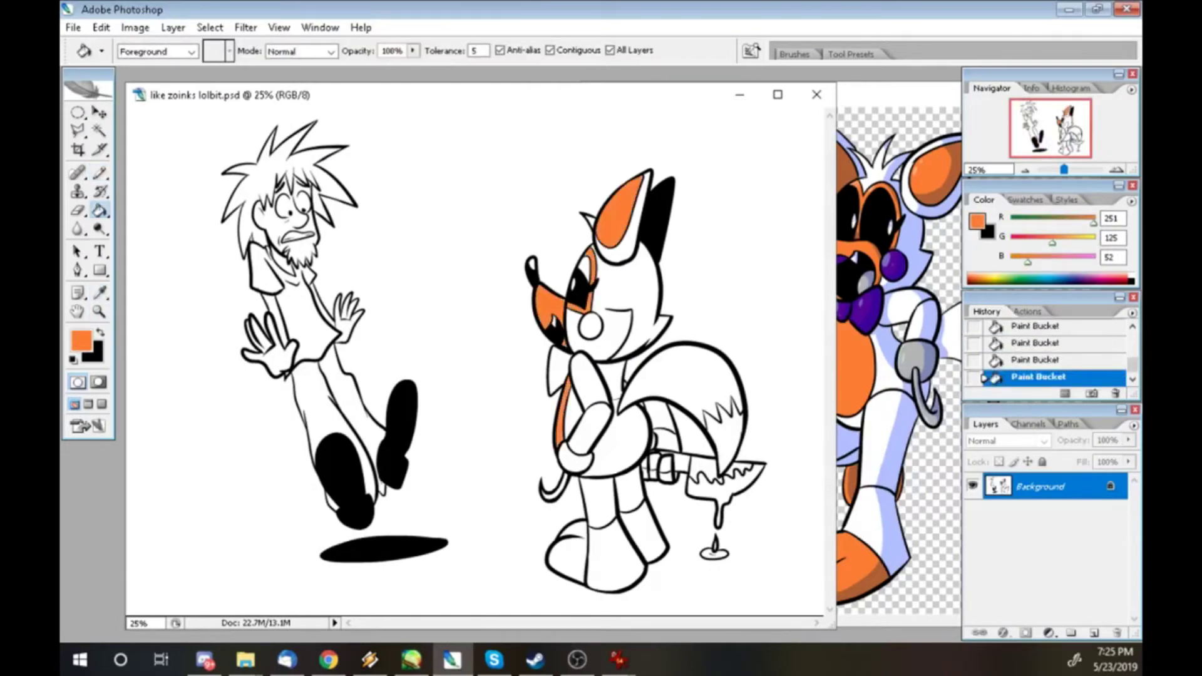
click(723, 439)
click(567, 552)
- Select the orange muzzle area, sample purple from the reference's bow tie, and paint the tongue in the fox's mouth with the Pencil
key(z)
click(624, 334)
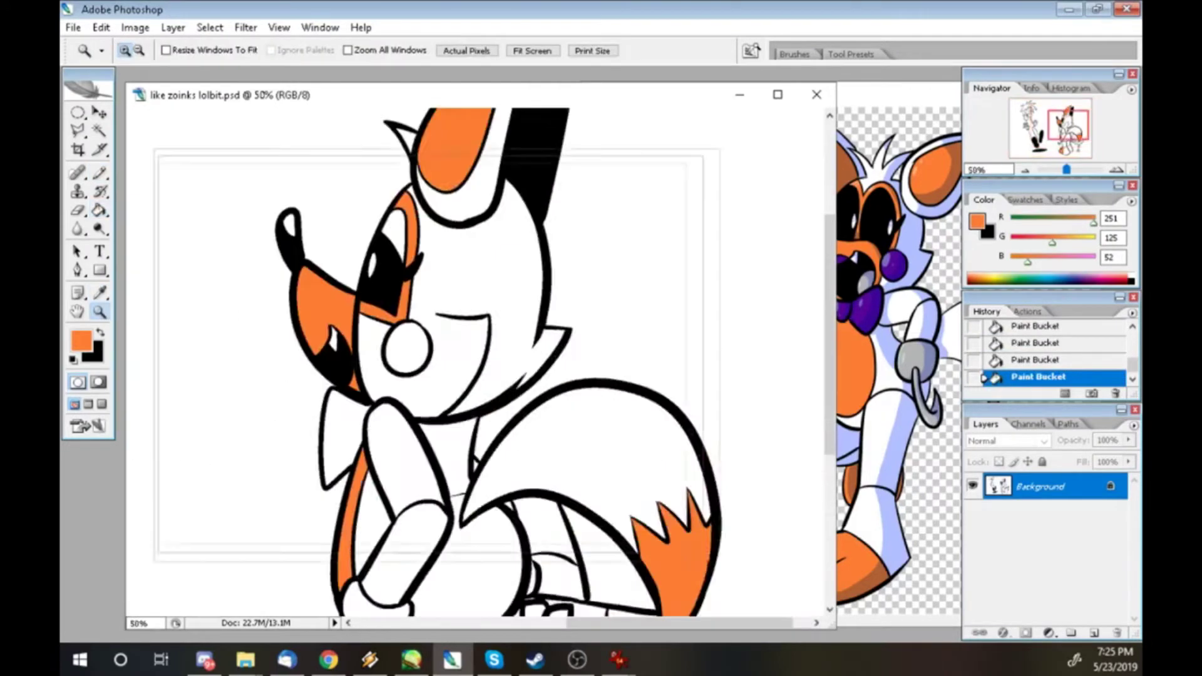
click(278, 332)
key(g)
key(w)
click(322, 304)
key(i)
click(864, 313)
key(b)
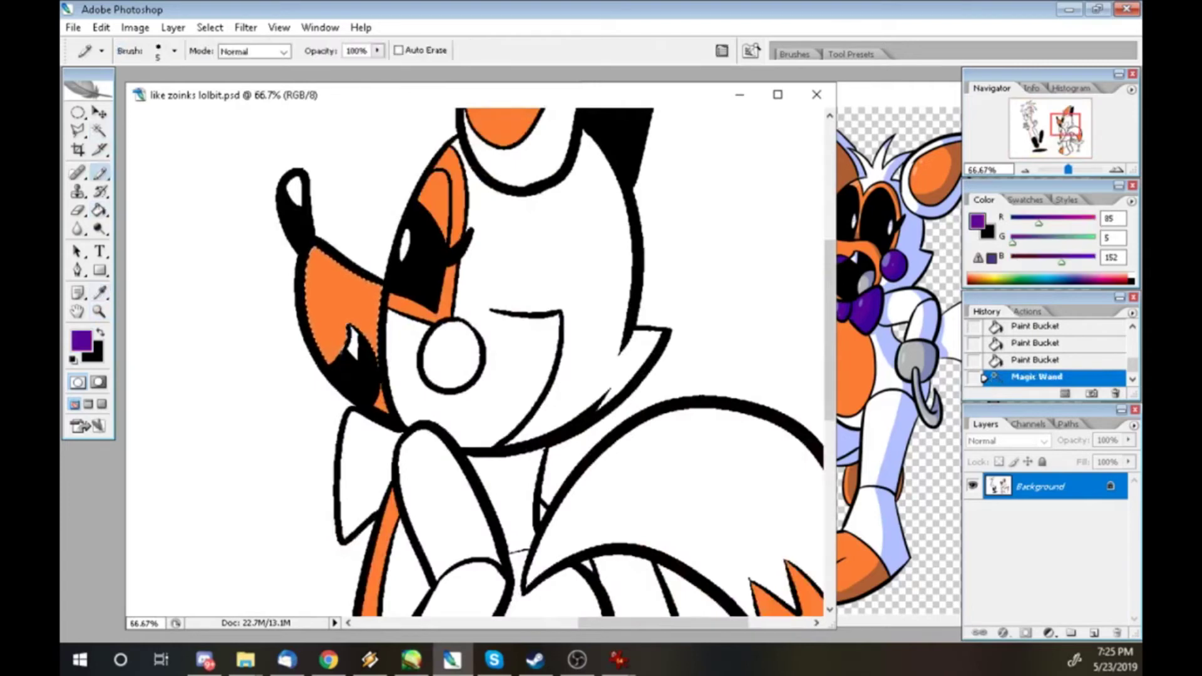
click(210, 27)
click(216, 59)
- Fill the fox's round cheek and bow tie with the sampled purple
key(g)
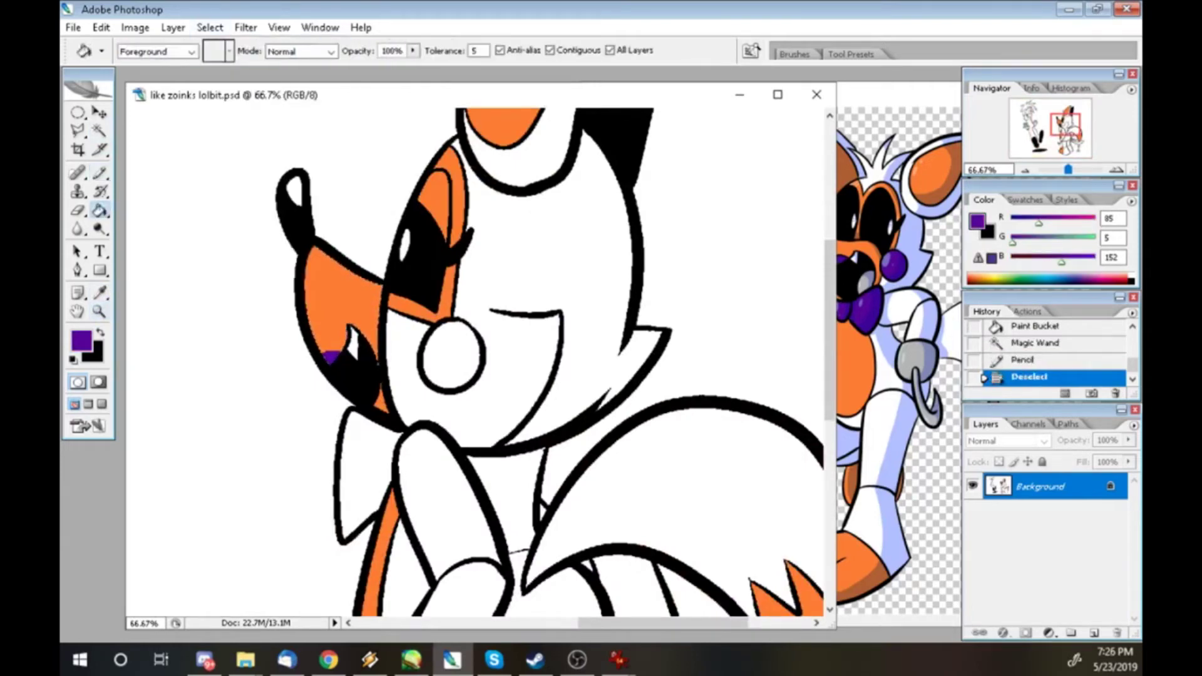
click(451, 354)
click(366, 476)
- Select the black line art and recolour the outline of the cheek circle purple to match its fill
key(w)
click(538, 263)
key(b)
click(436, 326)
key(w)
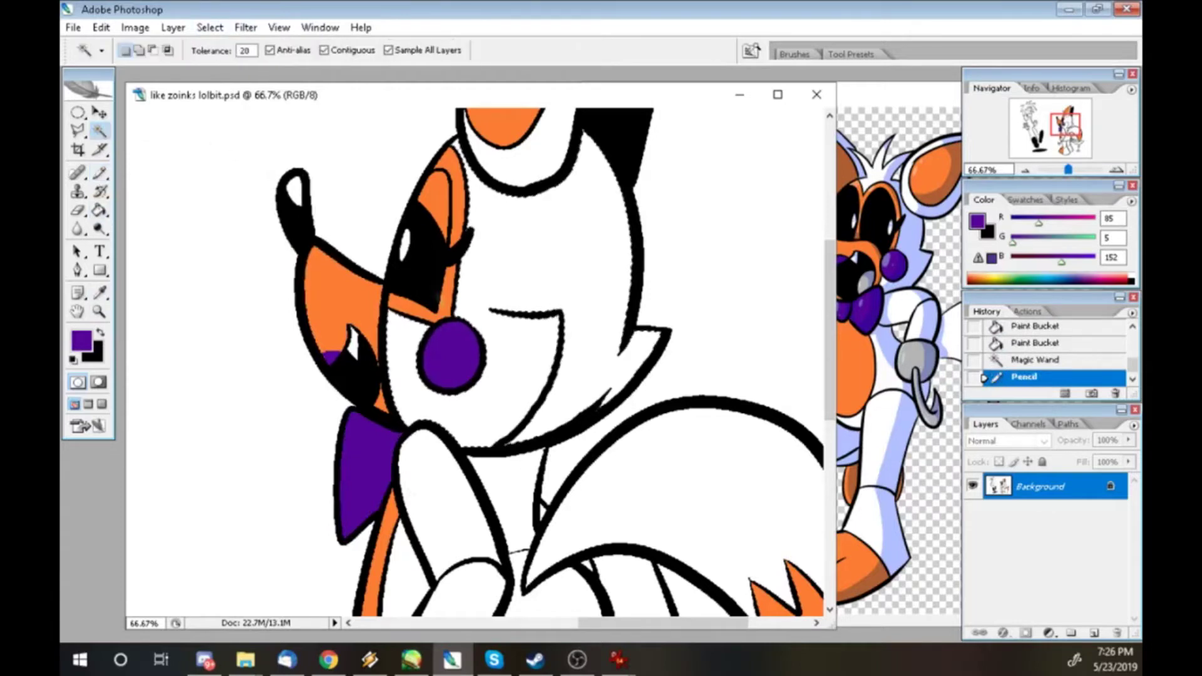
click(539, 263)
key(z)
click(501, 334)
key(b)
drag(282, 316, 300, 303)
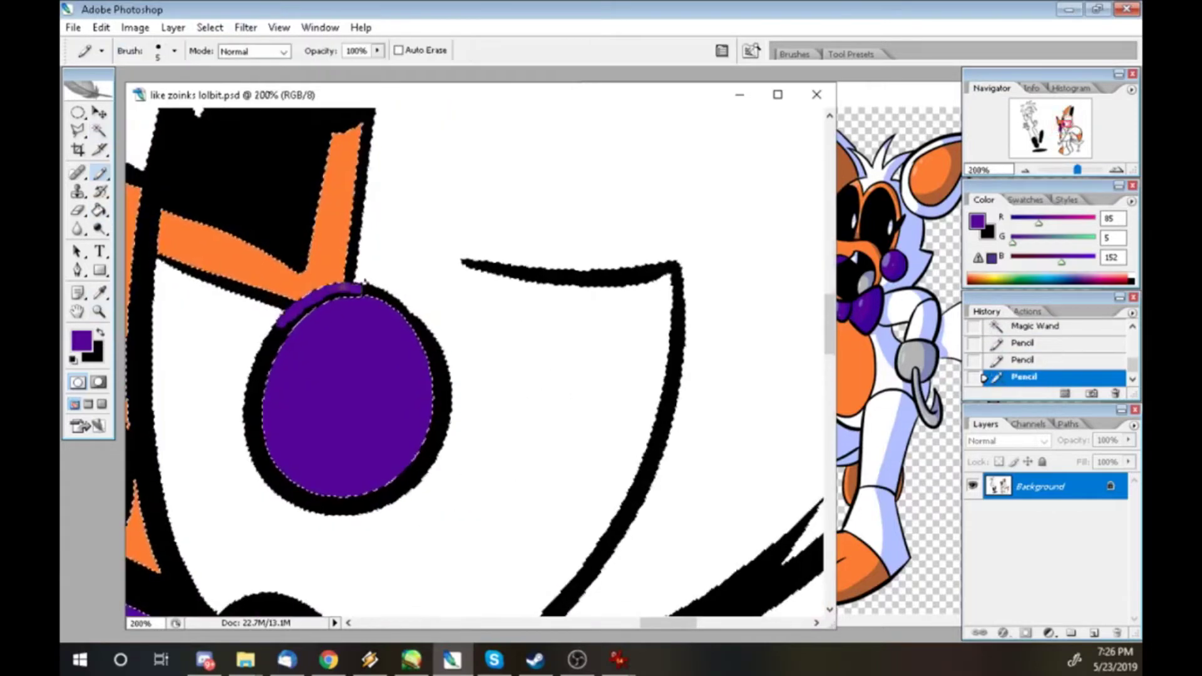
key(g)
click(254, 407)
- Sample the face's orange, recolour the outer outline of the eye patch with Pencil and Paint Bucket, and clear the selection
key(b)
alt+click(332, 207)
click(614, 532)
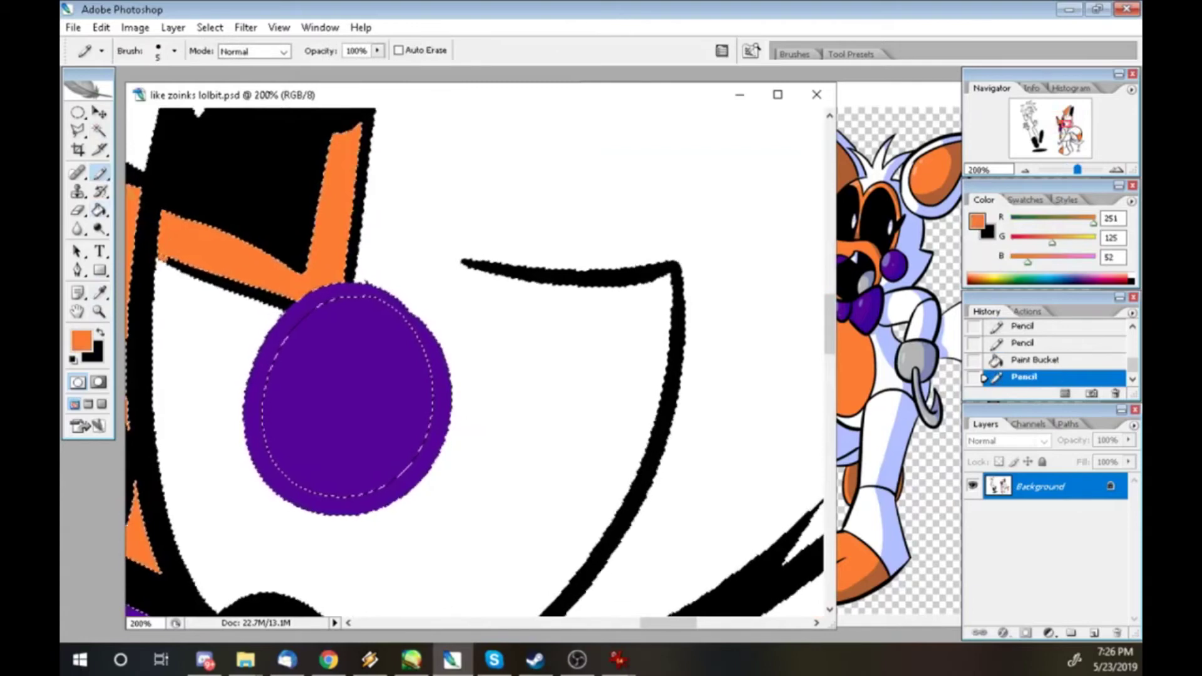
key(g)
click(226, 279)
scroll(476, 363, up, 5)
key(b)
mouse_move(387, 254)
mouse_down()
mouse_move(388, 285)
mouse_move(370, 294)
mouse_up()
key(g)
click(360, 439)
scroll(476, 363, up, 5)
key(b)
key(g)
click(375, 438)
click(210, 28)
click(215, 59)
key(b)
click(380, 533)
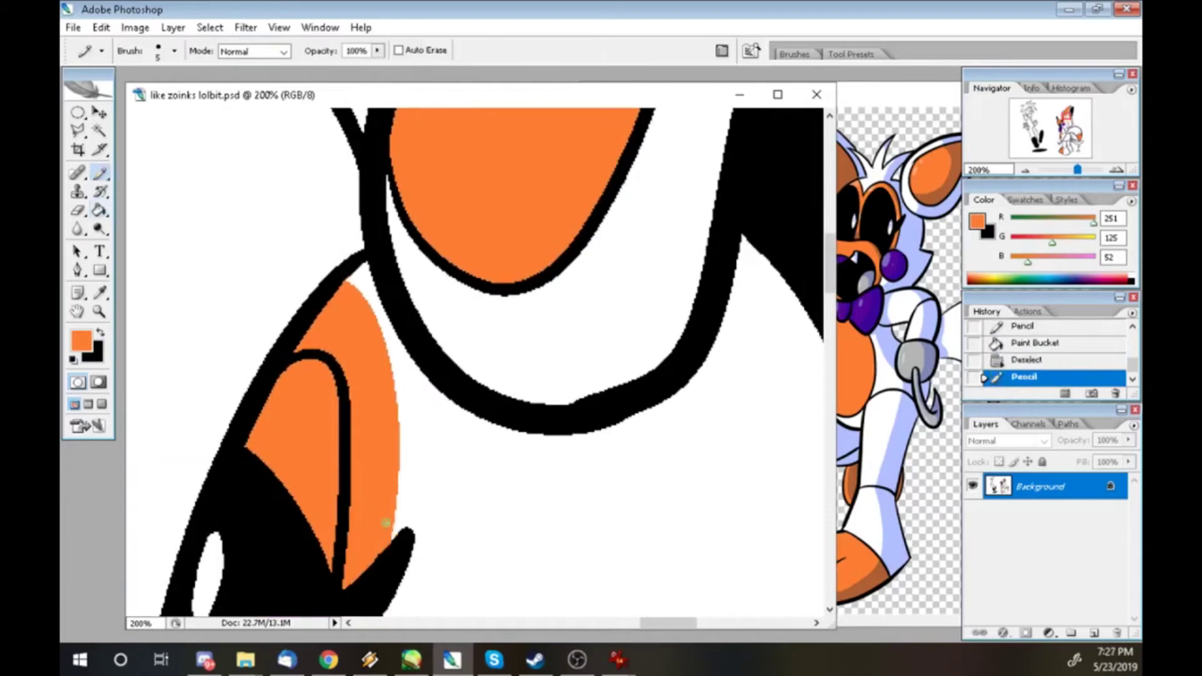
- Sample the grey of the reference's hook and fill the fox's hook cuff and the clean parts of the knife blade
key(ctrl+minus)
key(ctrl+minus)
key(ctrl+minus)
key(ctrl+minus)
key(ctrl+minus)
alt+click(911, 360)
key(g)
click(575, 460)
click(702, 468)
click(712, 477)
click(739, 469)
- Set the foreground colour to brown (132, 89, 27) and fill the knife handle beside the fox's fingers
click(81, 341)
click(786, 426)
click(723, 322)
click(929, 206)
key(Tab)
click(664, 463)
click(679, 460)
key(ctrl+z)
key(Tab)
key(z)
click(633, 470)
key(g)
- Paint the small end of the knife handle behind the fingers brown with the Pencil and touch it up in black
key(b)
click(480, 327)
click(480, 327)
click(480, 327)
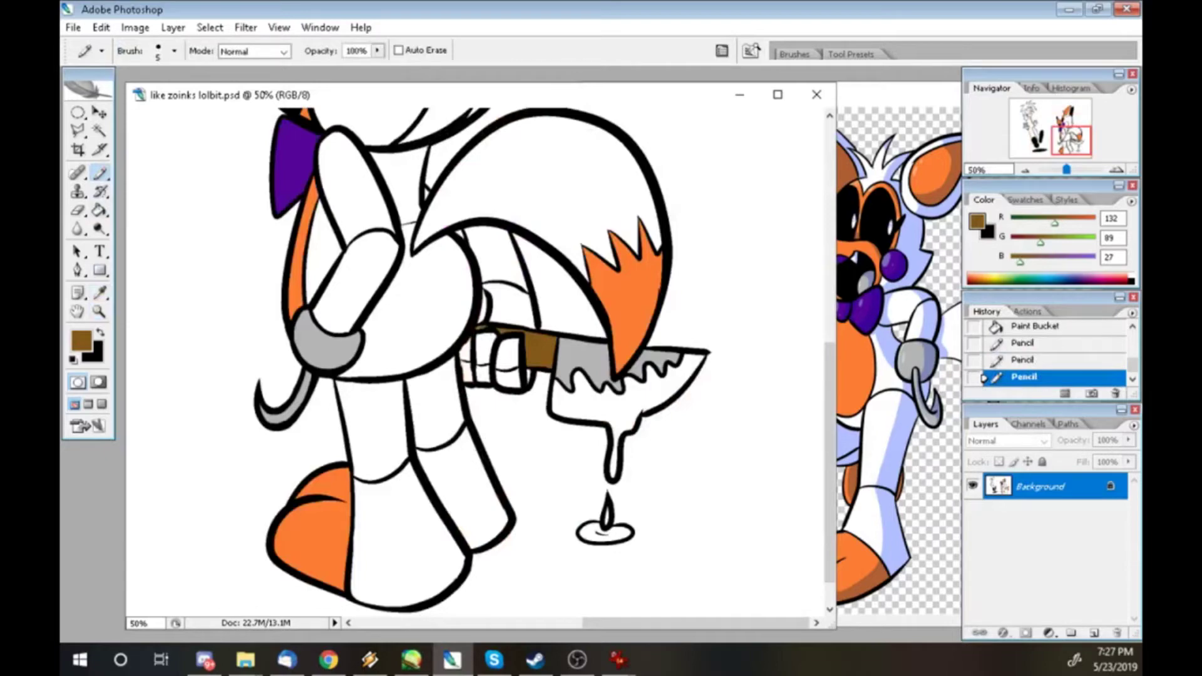
key(x)
click(480, 327)
key(ctrl+minus)
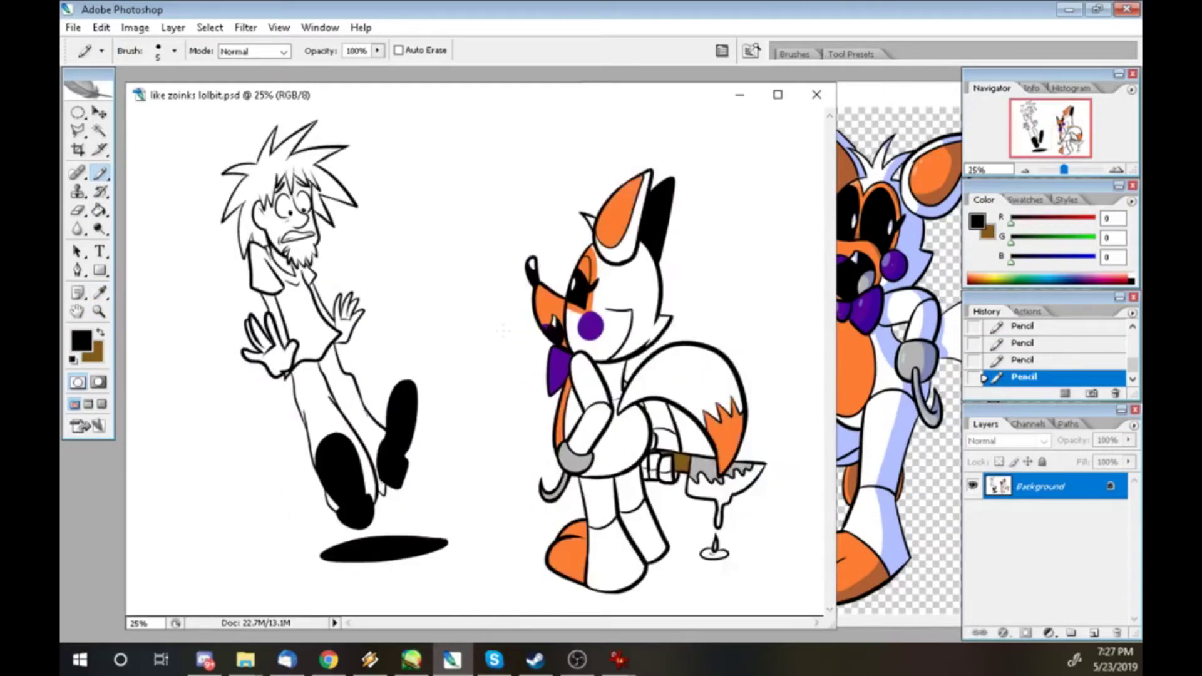
- Draw a short black shoulder line between the fox's neck and tail with the Pencil
key(z)
click(649, 363)
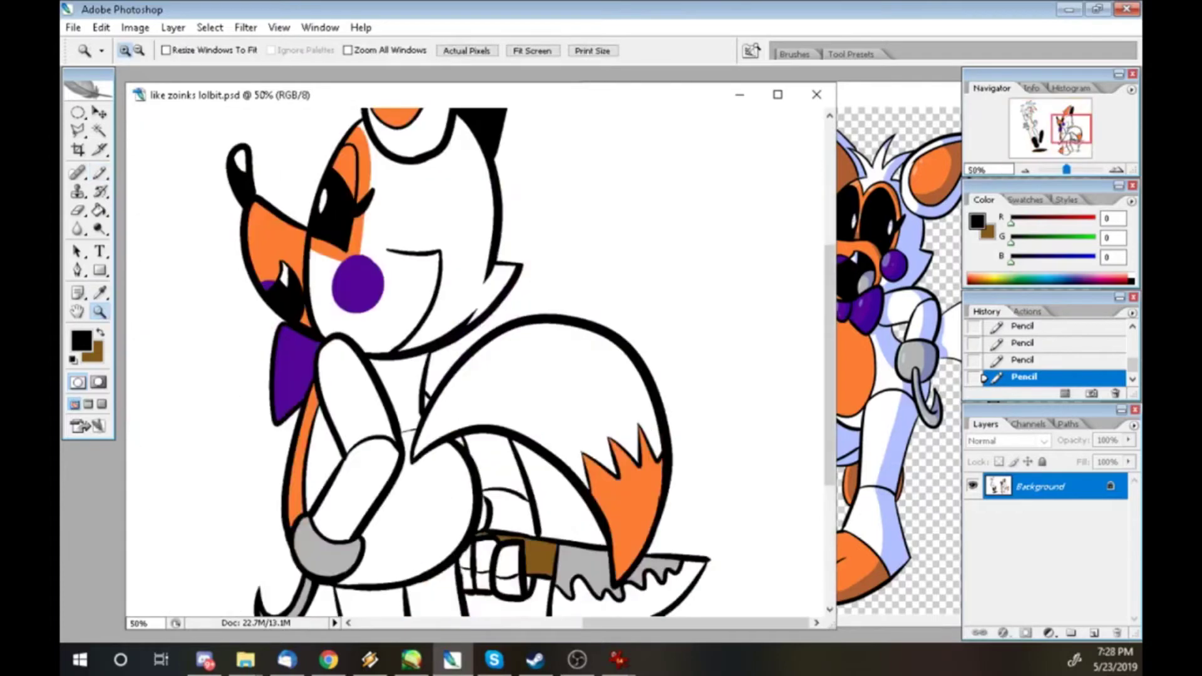
key(b)
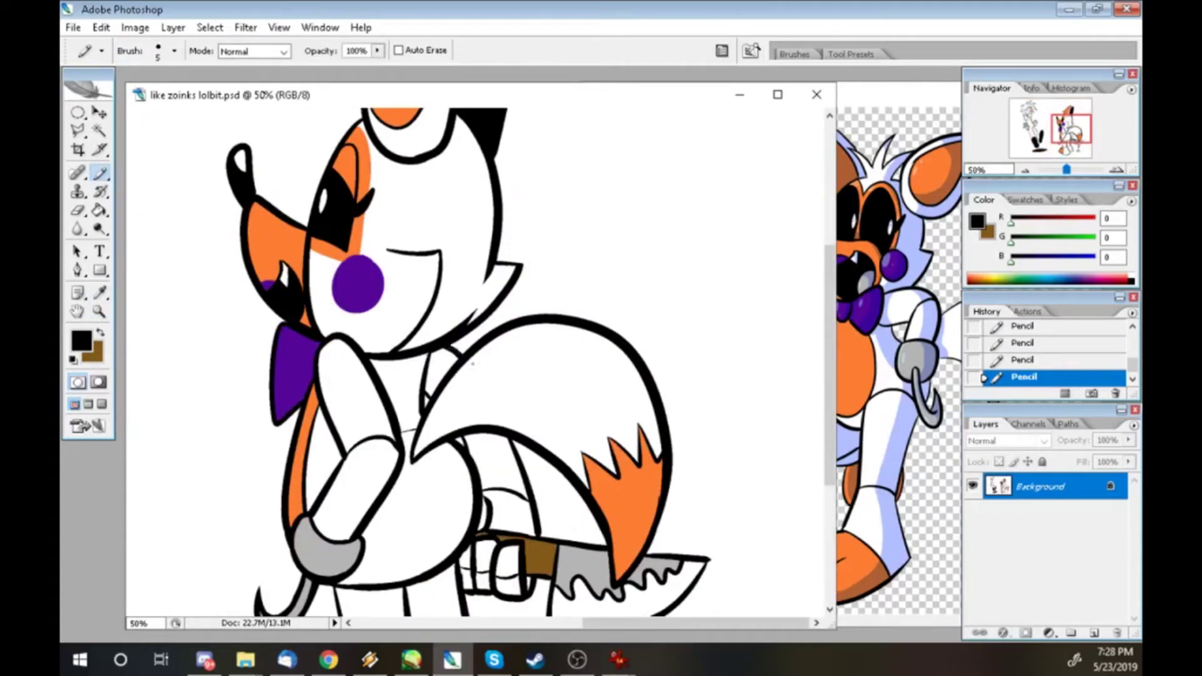
key(ctrl+minus)
- Choose a bright red foreground colour and fill the blood on the blade, the drips and the puddle
key(x)
click(81, 342)
click(787, 426)
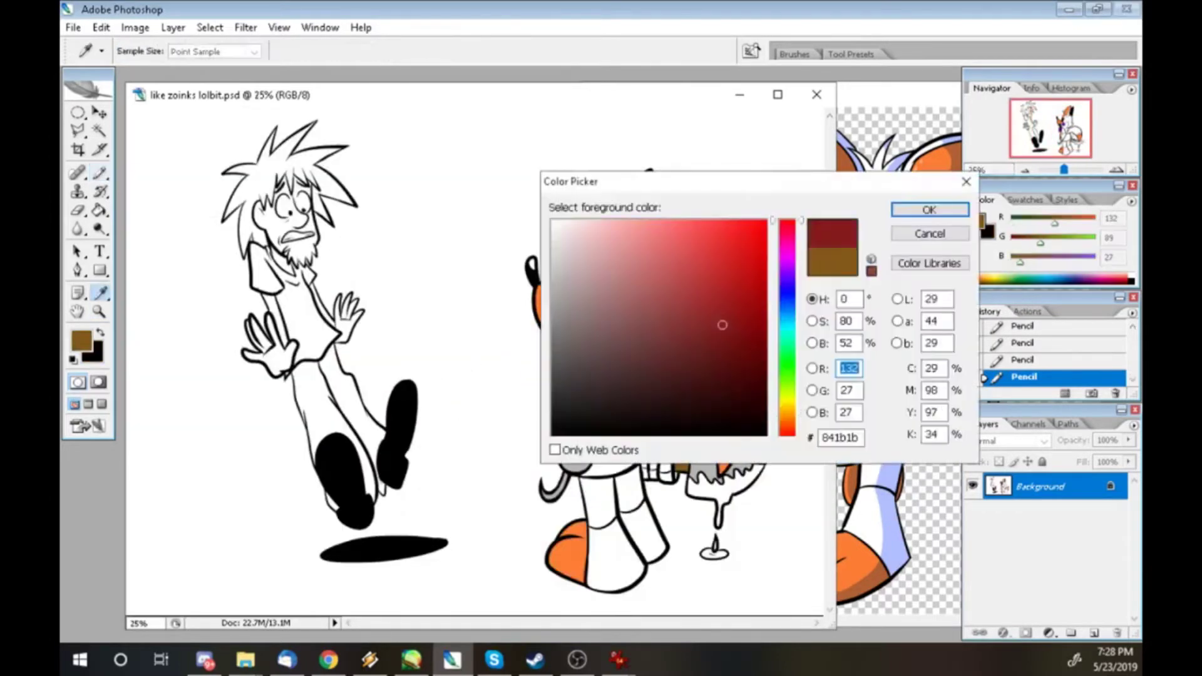
key(Return)
key(g)
click(742, 475)
click(719, 501)
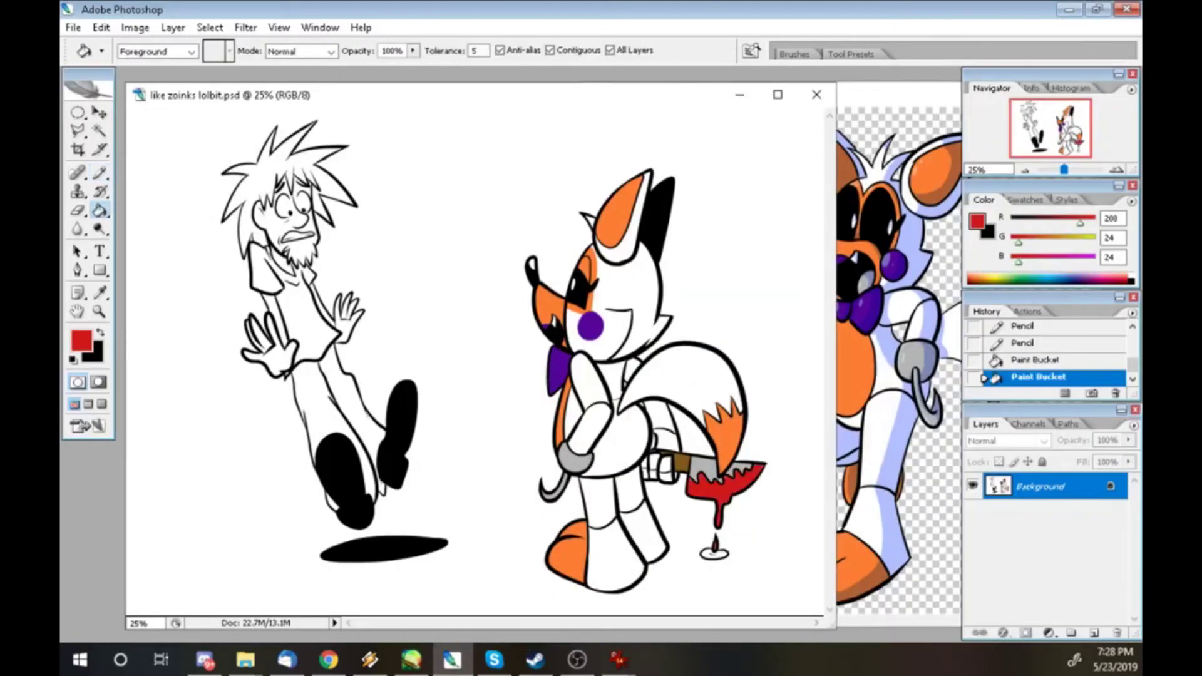
click(714, 553)
- Close the fox reference and fill the frightened figure's spiky hair with golden yellow
key(ctrl+Tab)
key(ctrl+w)
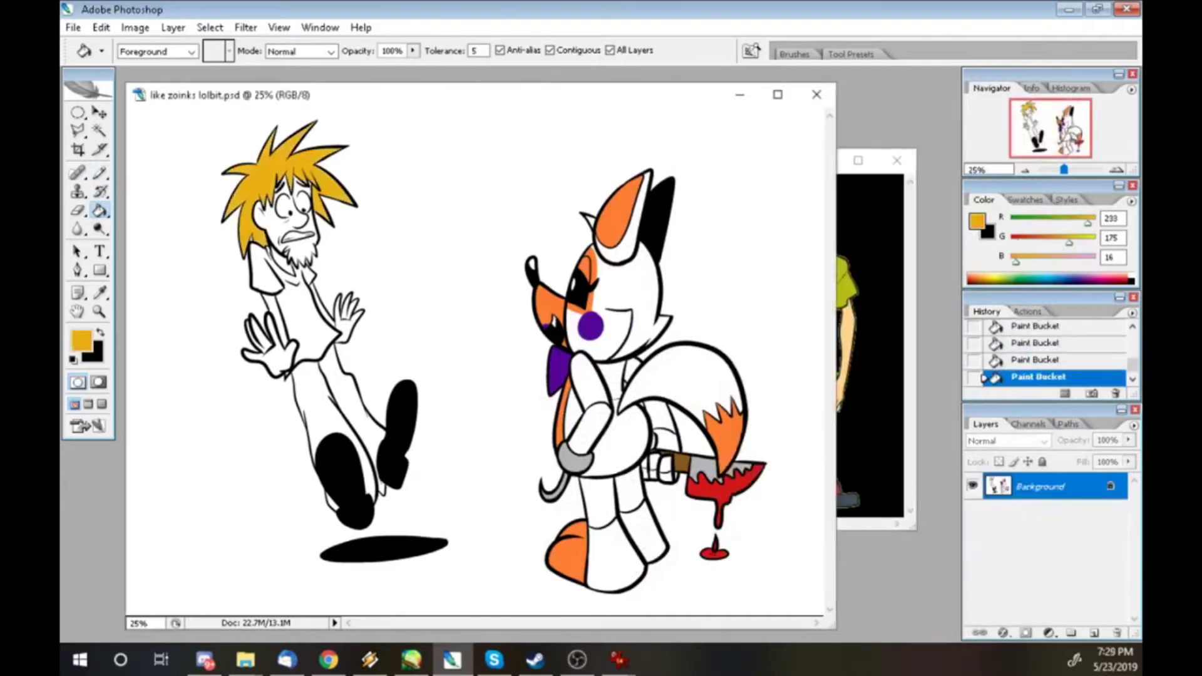
- Sample the yellow-green of the reference's shirt, close the gaps in the collar lines with the Pencil, and fill the figure's shirt
key(i)
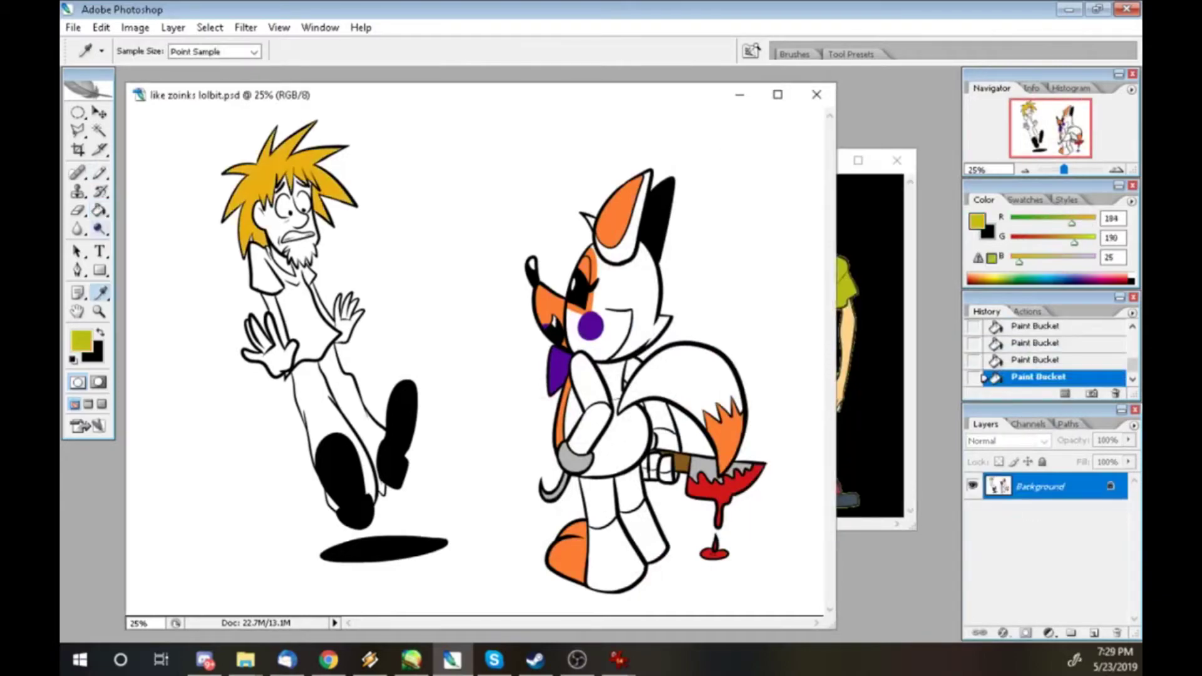
key(g)
click(438, 187)
key(ctrl+z)
key(z)
click(303, 279)
click(304, 279)
click(304, 279)
click(303, 279)
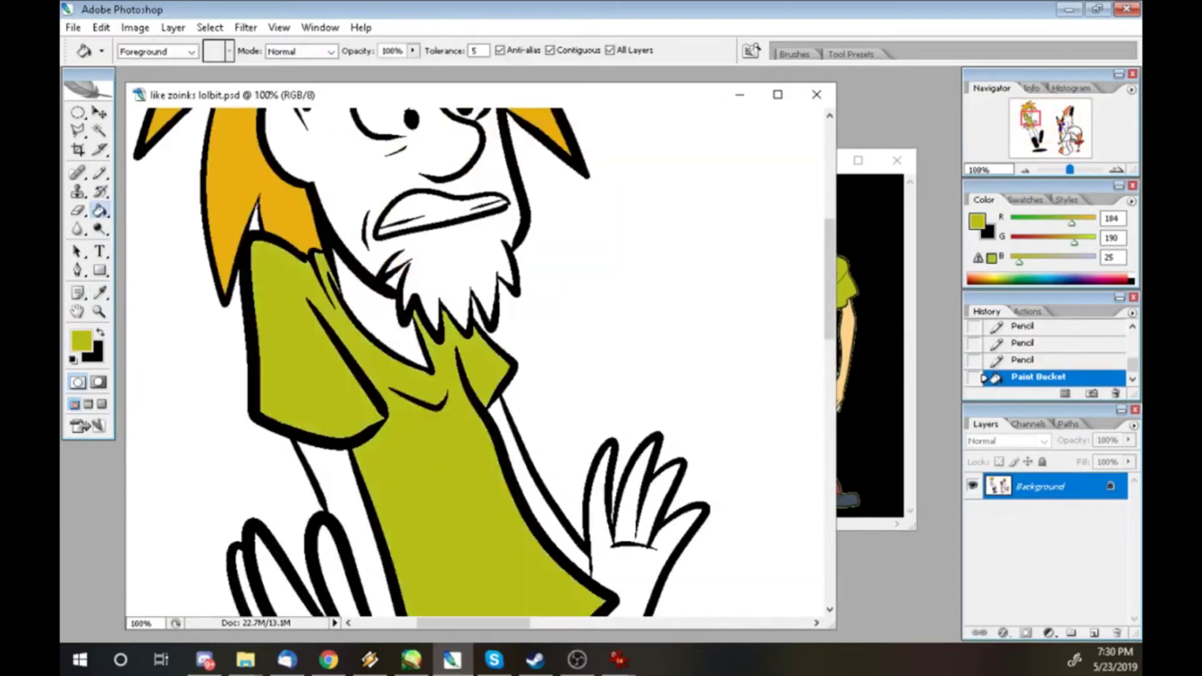
- Sample the reddish brown from the reference's trousers and fill both of the figure's trouser legs
key(ctrl+minus)
key(ctrl+minus)
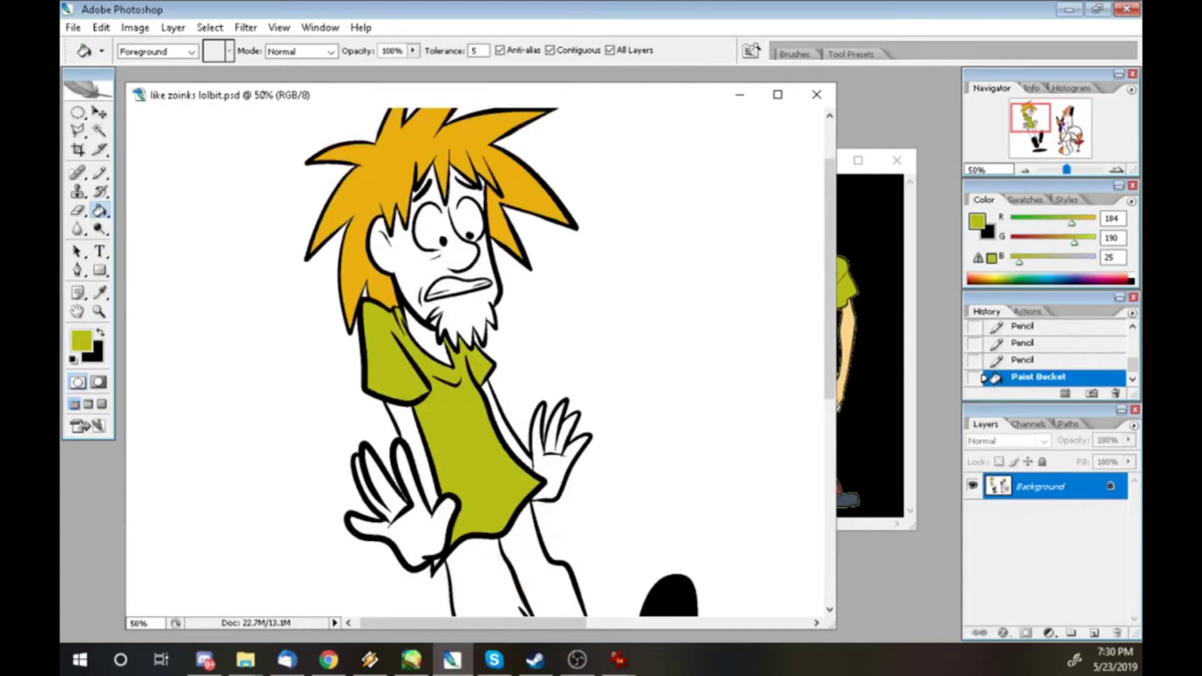
key(ctrl+minus)
key(ctrl+minus)
click(877, 345)
key(i)
click(815, 451)
key(g)
click(338, 401)
click(353, 463)
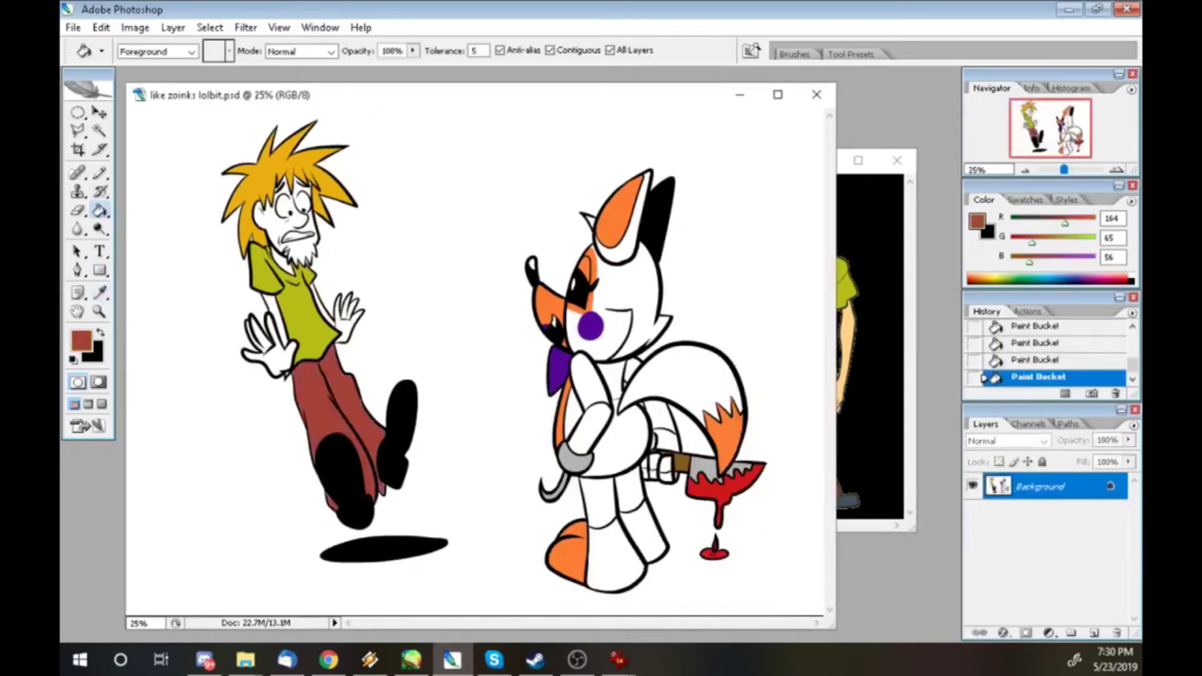
- Sample the skin tone from the figure's reference and fill the face, arms and hands
key(i)
click(877, 344)
click(814, 226)
key(g)
click(439, 188)
click(276, 316)
click(258, 338)
click(335, 313)
click(348, 308)
click(288, 225)
- Close the figure's colour reference and fill the white background with light purple (183, 84, 215)
key(i)
click(294, 294)
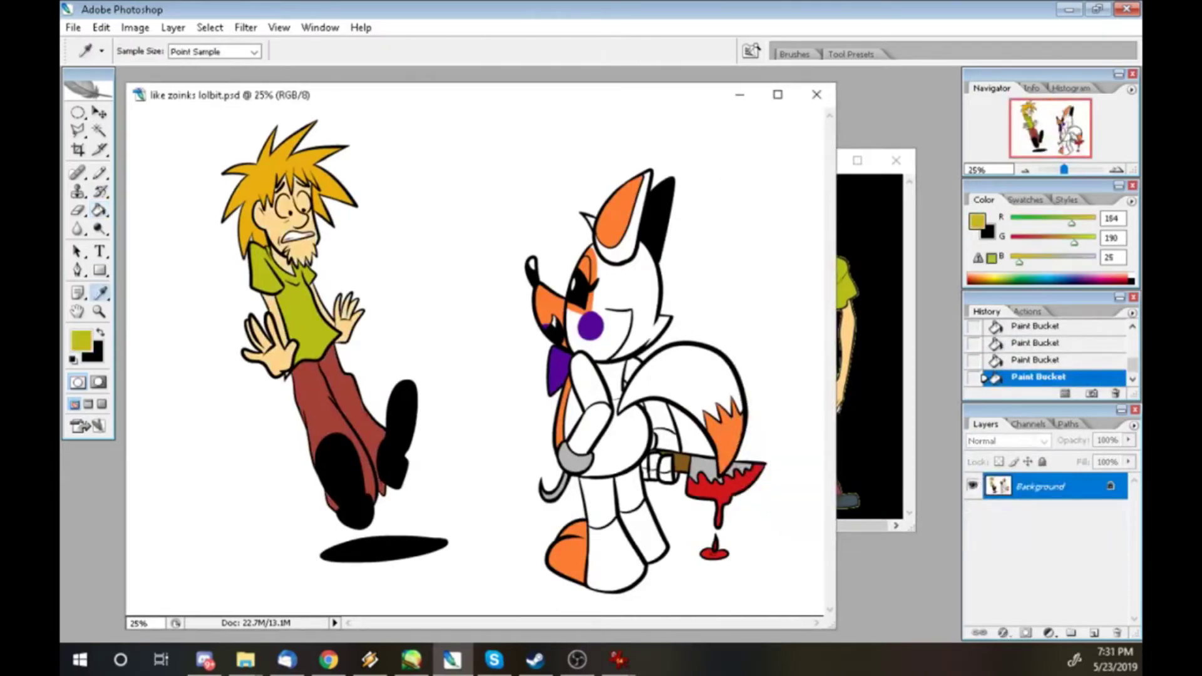
key(z)
click(307, 362)
click(307, 362)
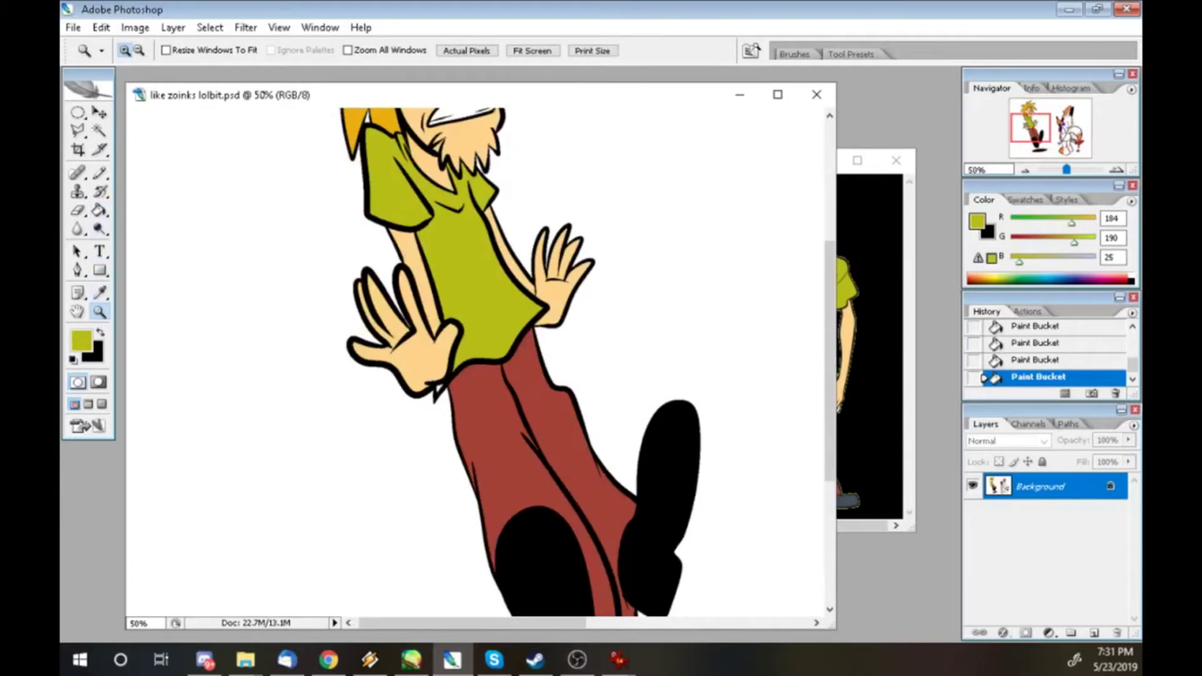
key(g)
click(896, 160)
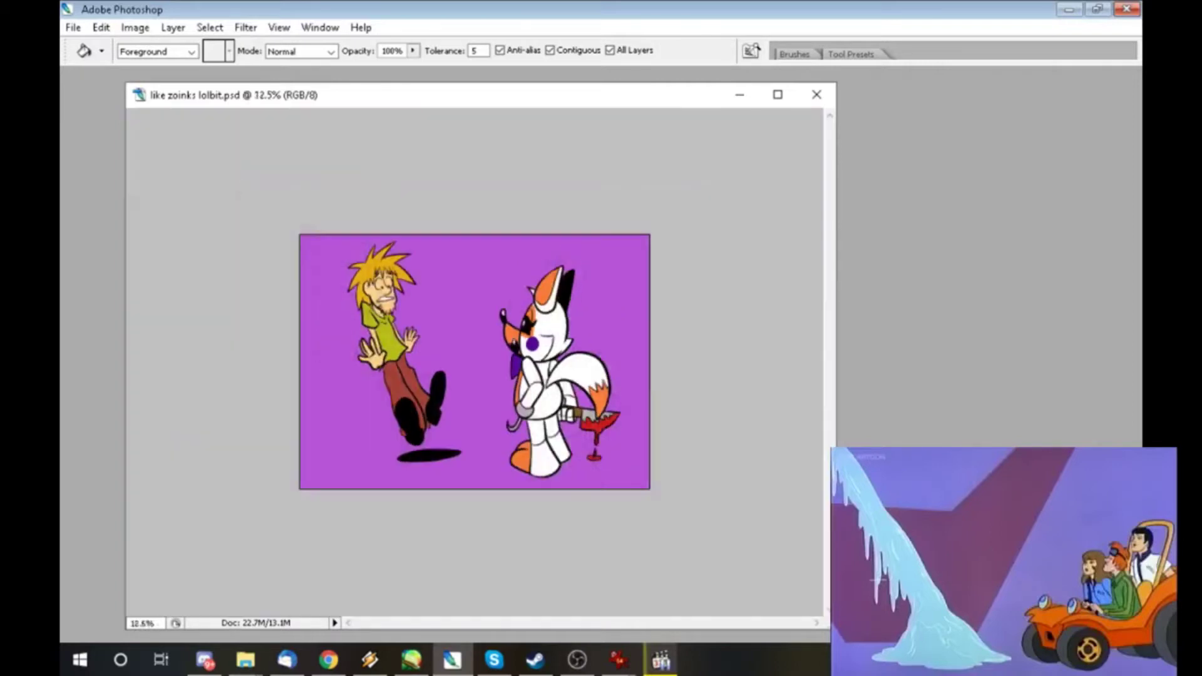
- Select a broad V-shaped band of the background behind the frightened figure with the Polygonal Lasso
key(ctrl+plus)
key(ctrl+minus)
key(Tab)
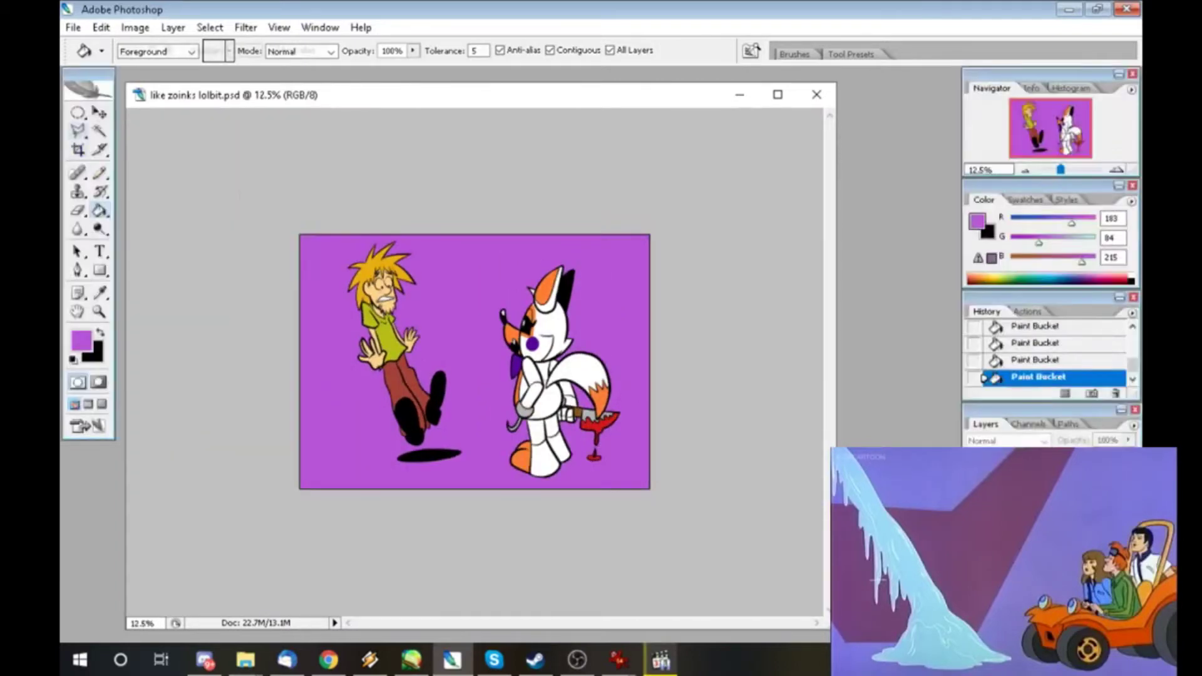
key(l)
click(283, 308)
click(599, 186)
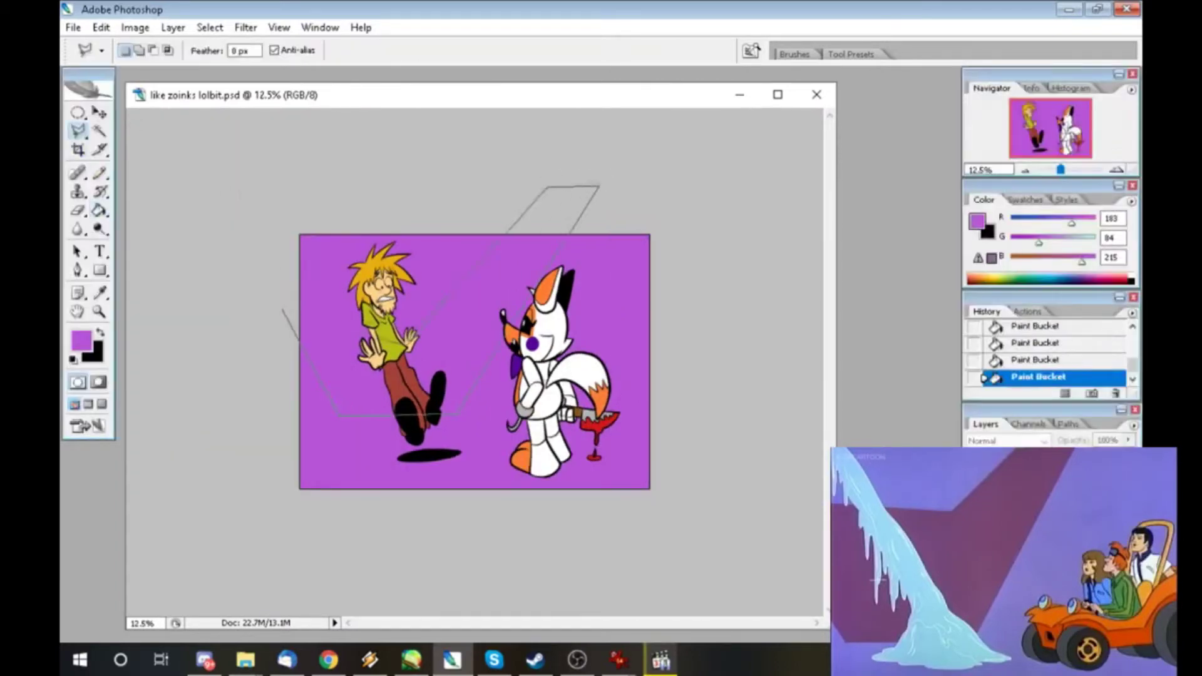
click(283, 308)
- Set the foreground colour to dark purple 7d1a9e and fill the selected V-shaped band
click(81, 342)
click(731, 302)
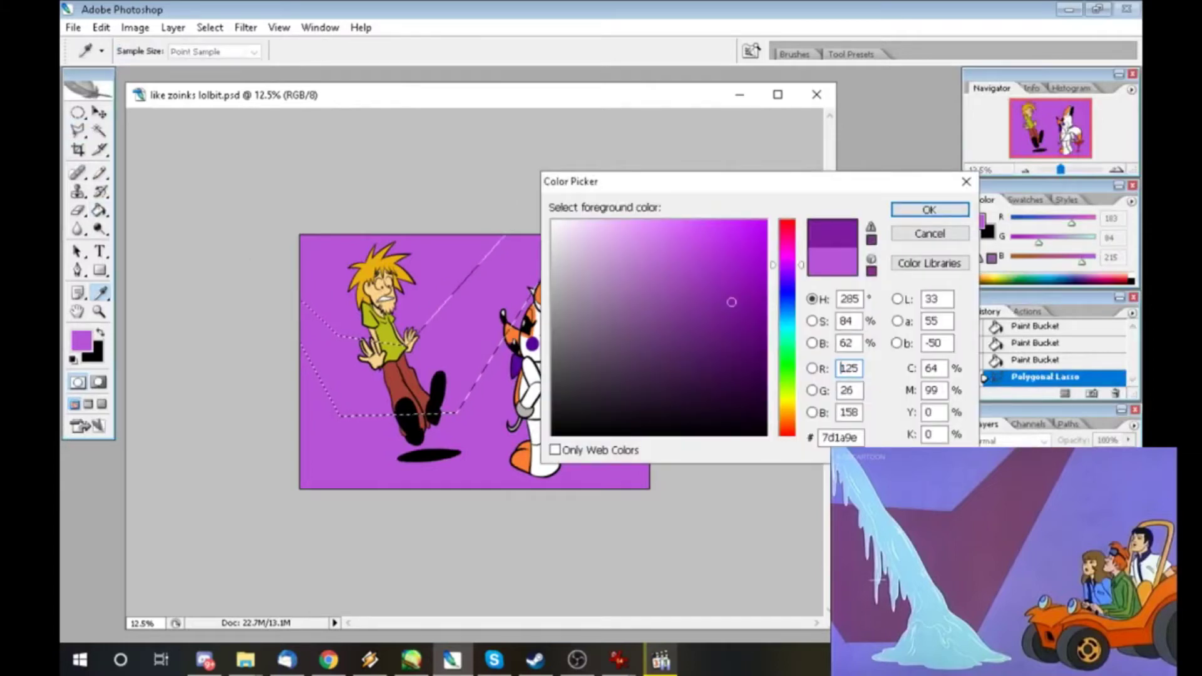
key(Return)
key(g)
click(445, 301)
- Select a full-width floor strip along the canvas's lower edge with the Rectangular Marquee, fill it dark purple, and deselect
click(78, 113)
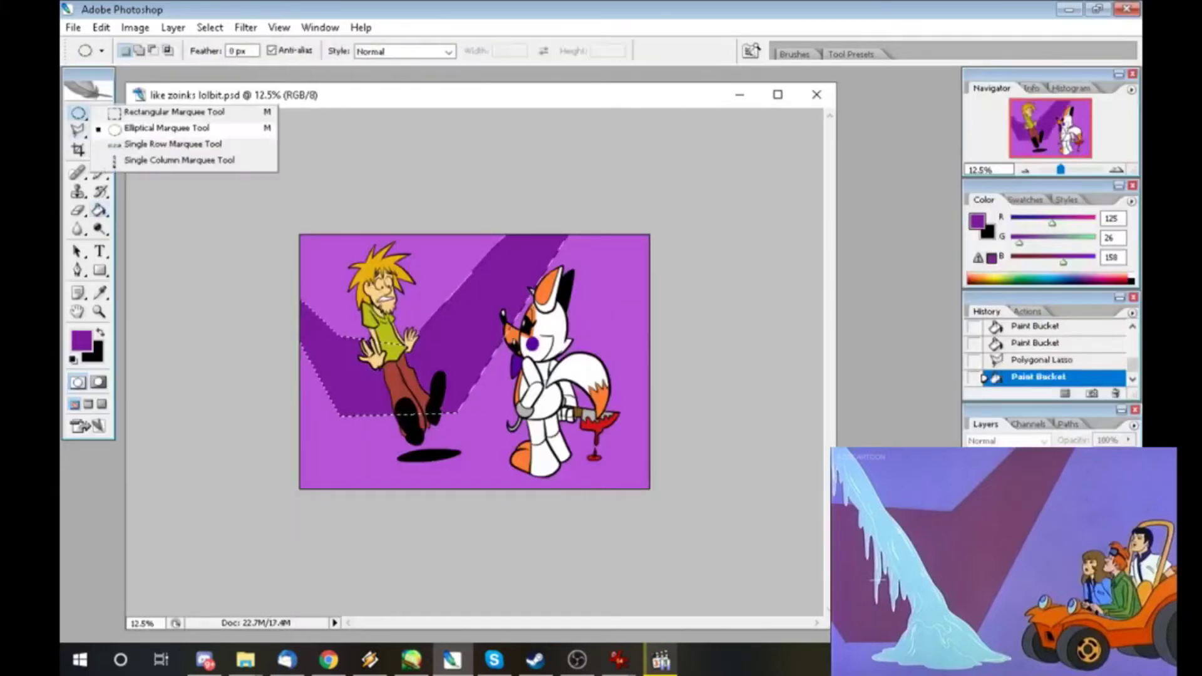
click(175, 111)
drag(299, 451, 651, 495)
key(g)
click(476, 469)
click(210, 28)
click(228, 56)
- Select a triangular background area behind the fox's tail with the Polygonal Lasso, fill it dark purple, and deselect
key(l)
click(689, 429)
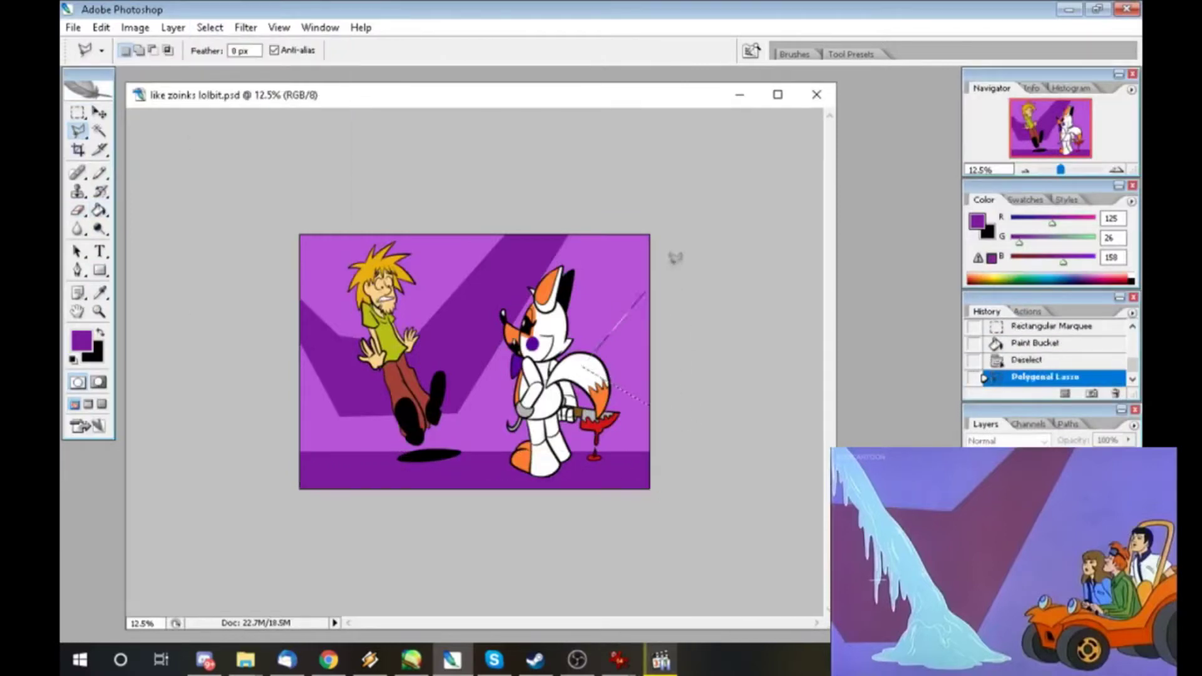
click(674, 257)
double_click(592, 349)
key(g)
click(633, 351)
click(210, 28)
click(227, 57)
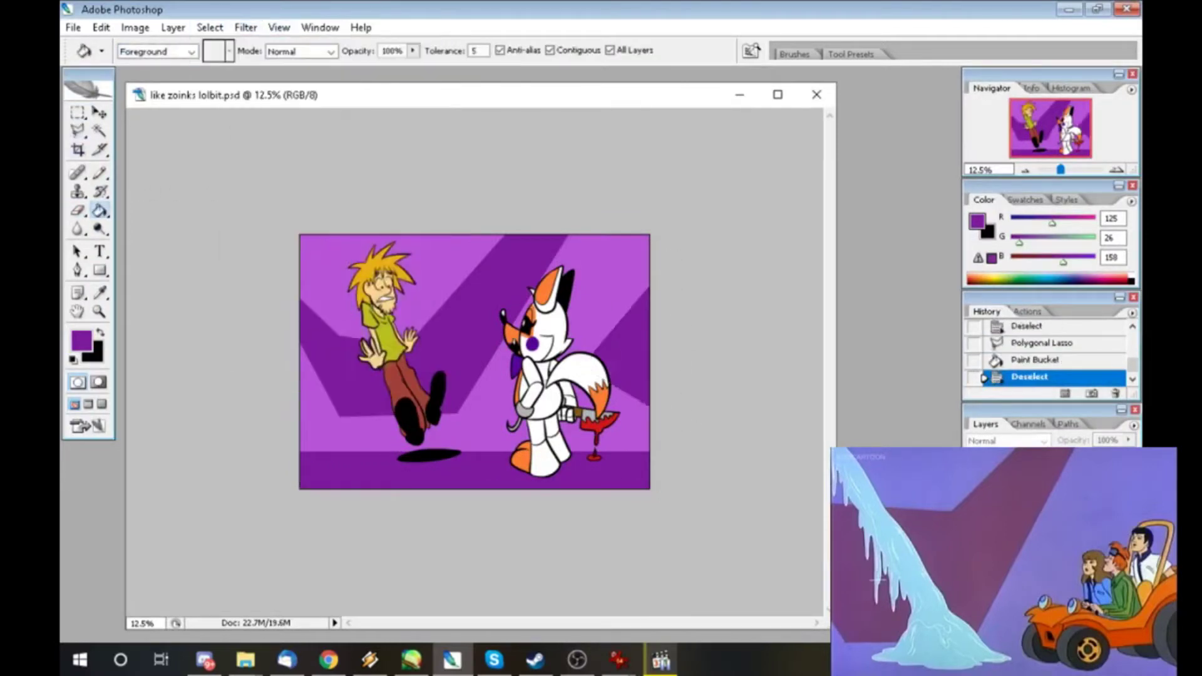
- Add a new empty layer above the coloured artwork
key(ctrl+plus)
key(ctrl+shift+alt+n)
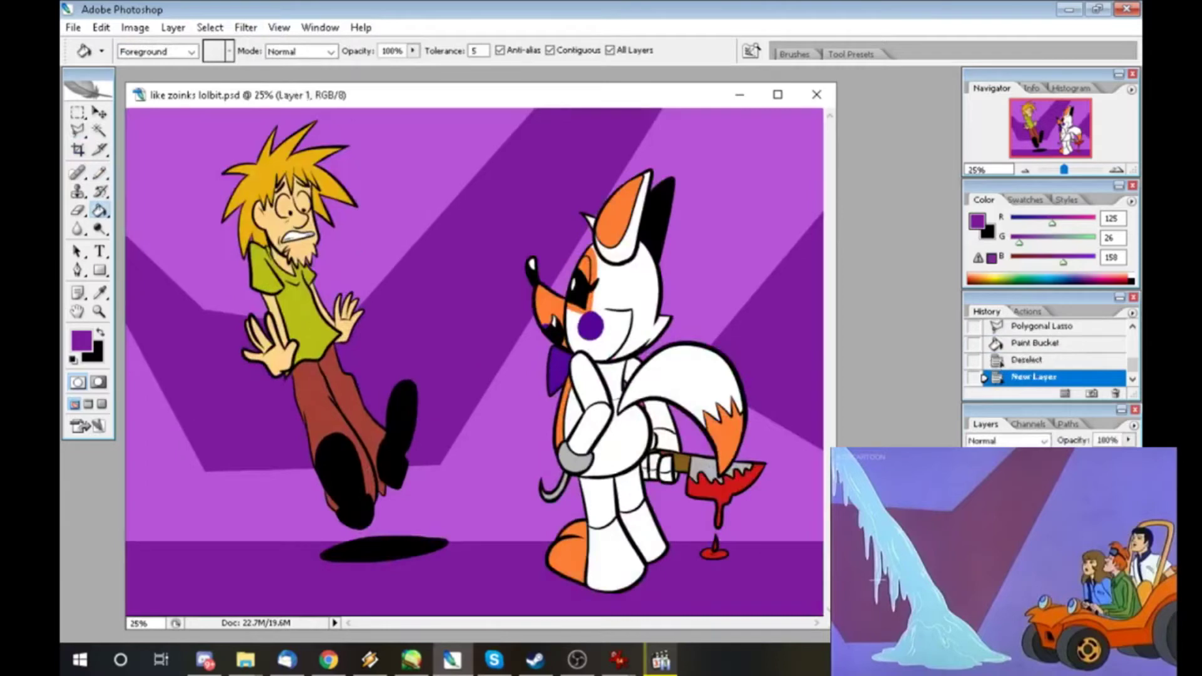
- Select an ellipse beside the spiky-haired figure's head, add a pointed tail toward his mouth with the Polygonal Lasso, and fill it white
drag(78, 112, 188, 127)
drag(505, 223, 372, 134)
key(l)
shift+click(383, 199)
click(343, 220)
click(402, 217)
click(383, 199)
click(101, 28)
click(93, 261)
click(716, 165)
- Give the speech-bubble layer a black Inner Glow with Normal blend mode and 100% opacity, and deselect the bubble
right_click(958, 476)
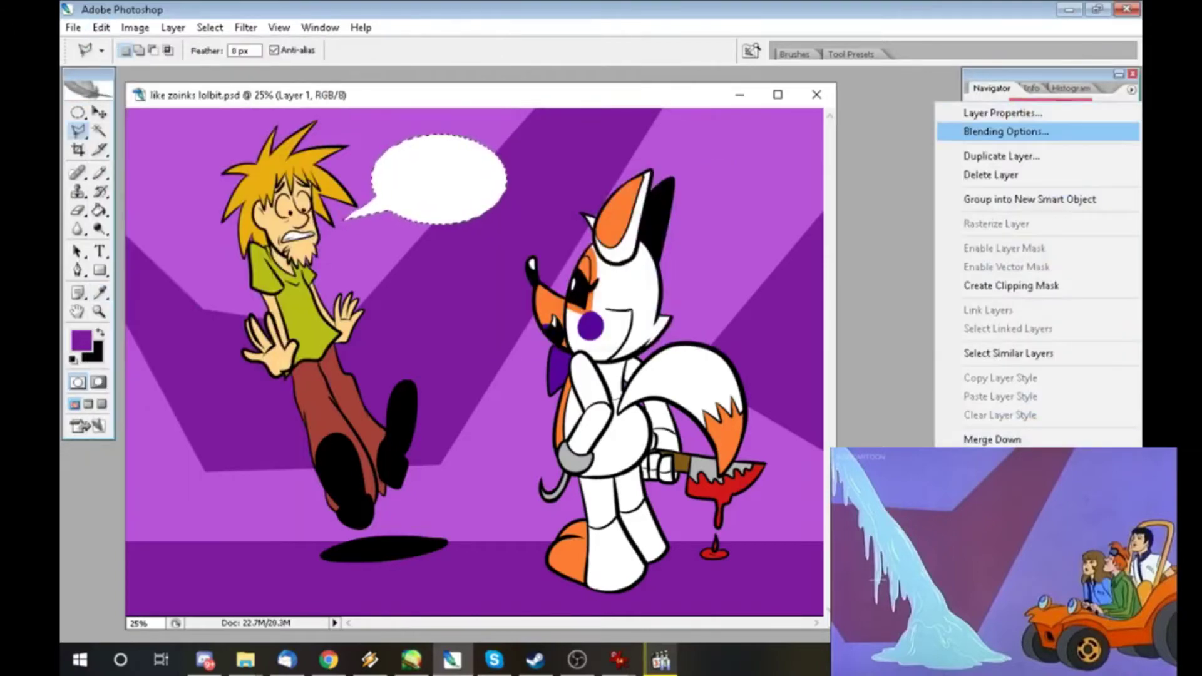
click(999, 129)
click(685, 234)
click(829, 219)
click(563, 445)
click(929, 209)
click(885, 164)
click(864, 160)
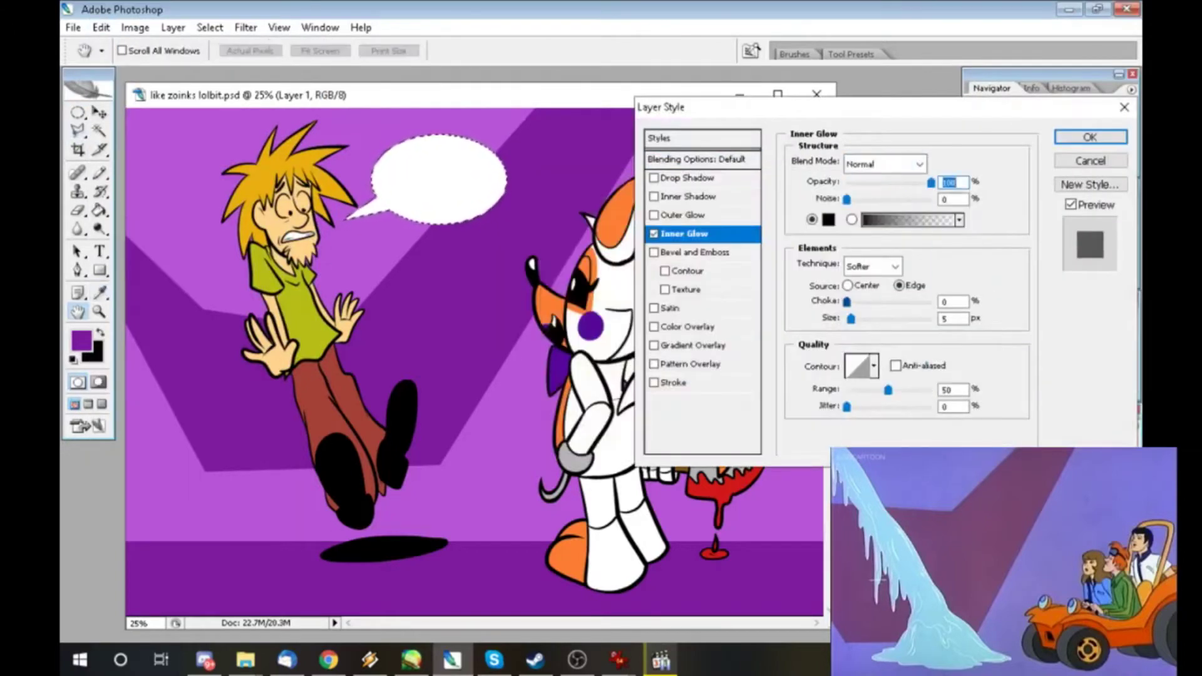
key(Return)
key(Tab)
key(Tab)
click(210, 27)
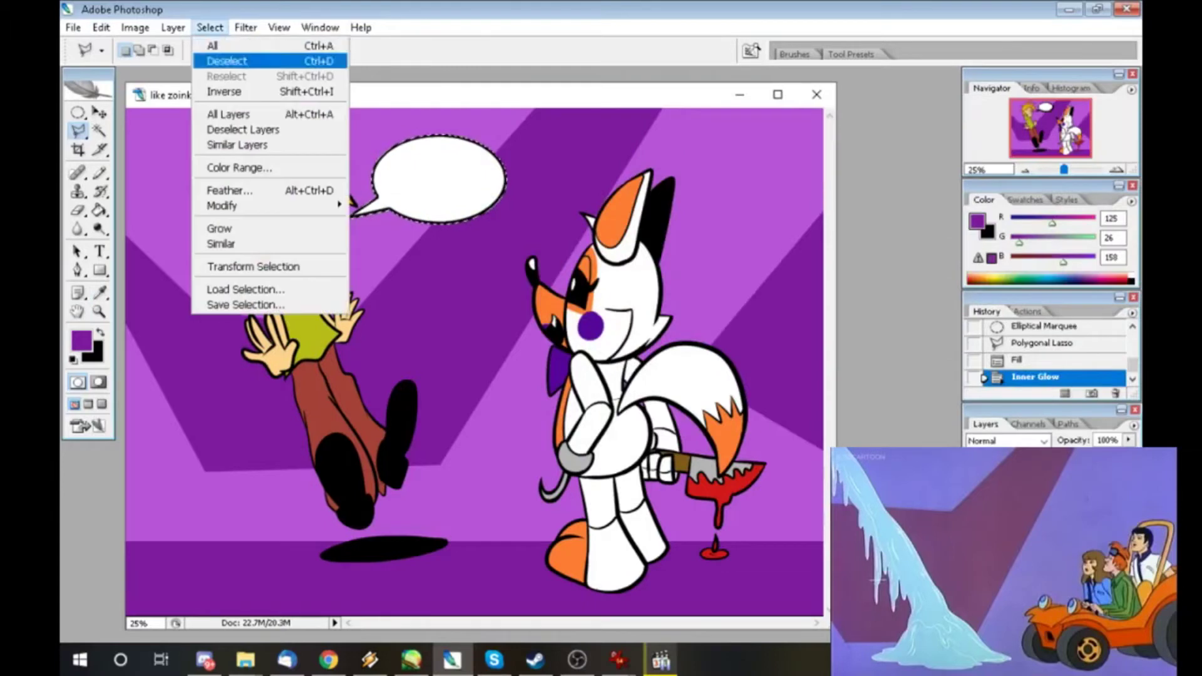
click(215, 56)
- Set the text colour to black and start a line of text near the top of the figure's speech bubble
key(t)
click(578, 51)
click(564, 438)
click(929, 210)
key(Tab)
click(437, 149)
text(LIKE ZOINKS)
key(BackSpace)
key(BackSpace)
key(BackSpace)
key(BackSpace)
key(BackSpace)
key(BackSpace)
key(BackSpace)
key(BackSpace)
key(BackSpace)
key(BackSpace)
key(BackSpace)
- Enter the four-line bubble text "ZOINKS! / IT'S LIKE ONE / OF THOSE KILLER / ANIMATRONICS!"
text(ZOINKS!)
key(Return)
text(IT'S LIKE ONE)
key(Return)
text(OF THOS KILLER)
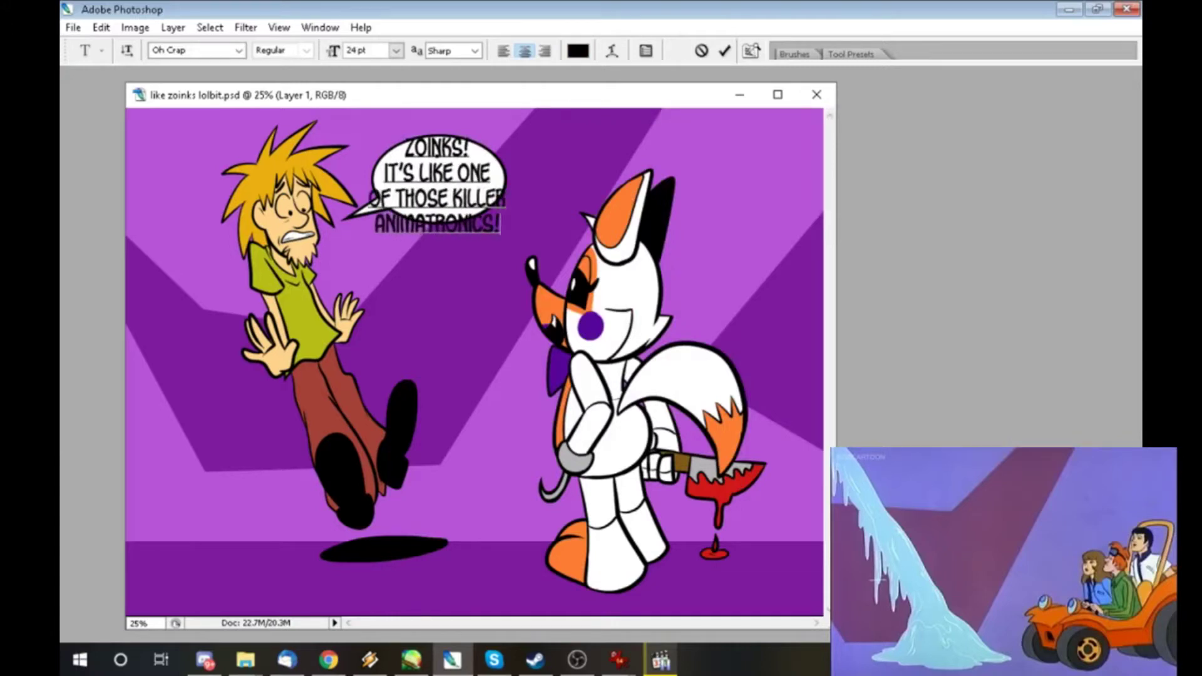
- Reduce the bubble text to 18 pt and commit it
click(397, 50)
click(388, 223)
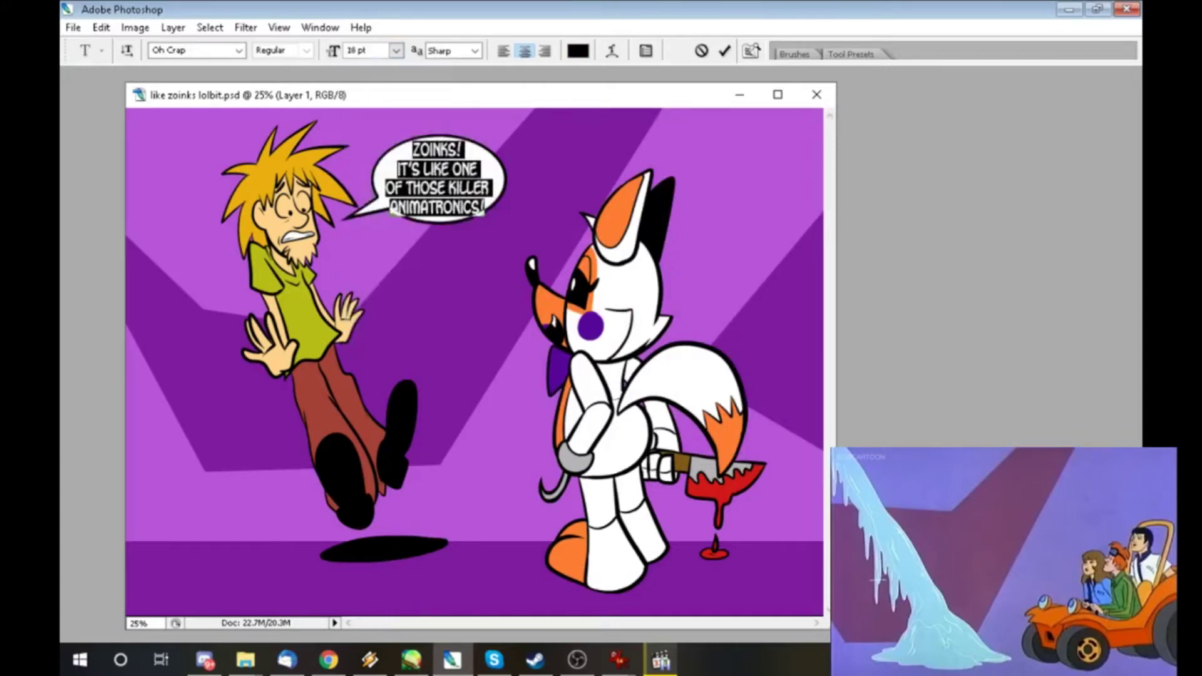
key(ctrl+Return)
key(Tab)
key(v)
key(shift+Tab)
- Enlarge the figure's speech bubble by filling a larger ellipse around its text white on the bubble layer, and deselect
key(m)
drag(362, 131, 515, 231)
key(Up)
key(alt+bracketleft)
click(101, 27)
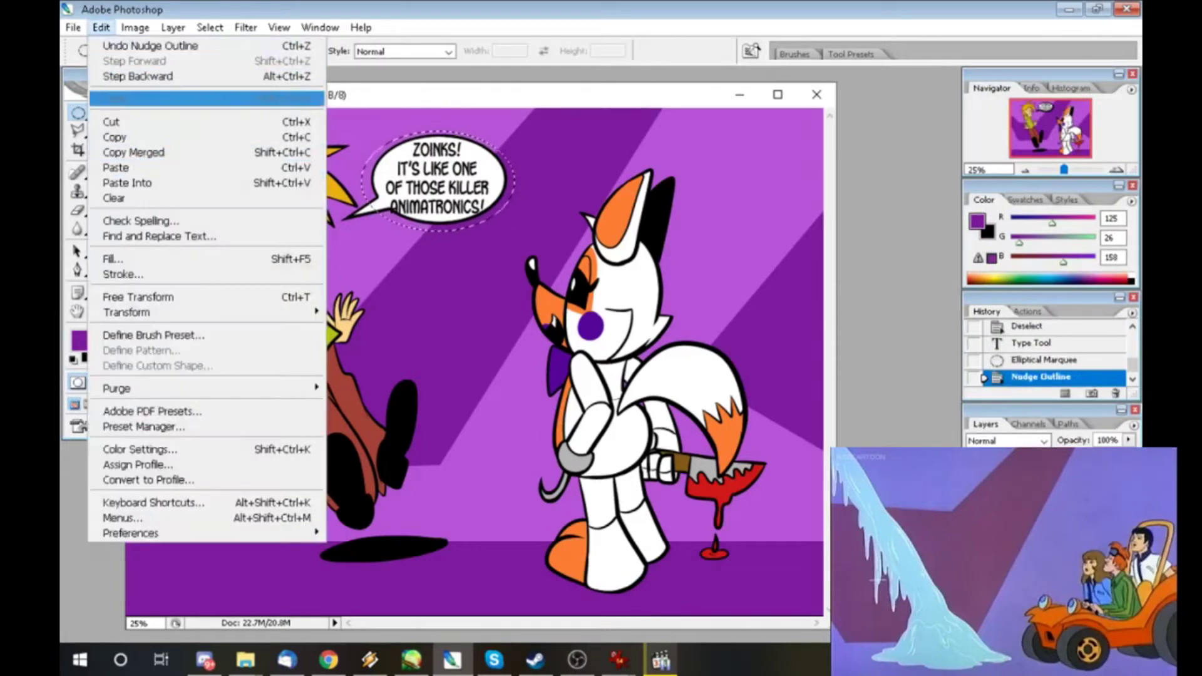
click(109, 258)
key(Return)
click(210, 27)
- Create a round white speech bubble above and behind the fox's head with a pointed tail toward its face, and deselect
drag(697, 143, 808, 254)
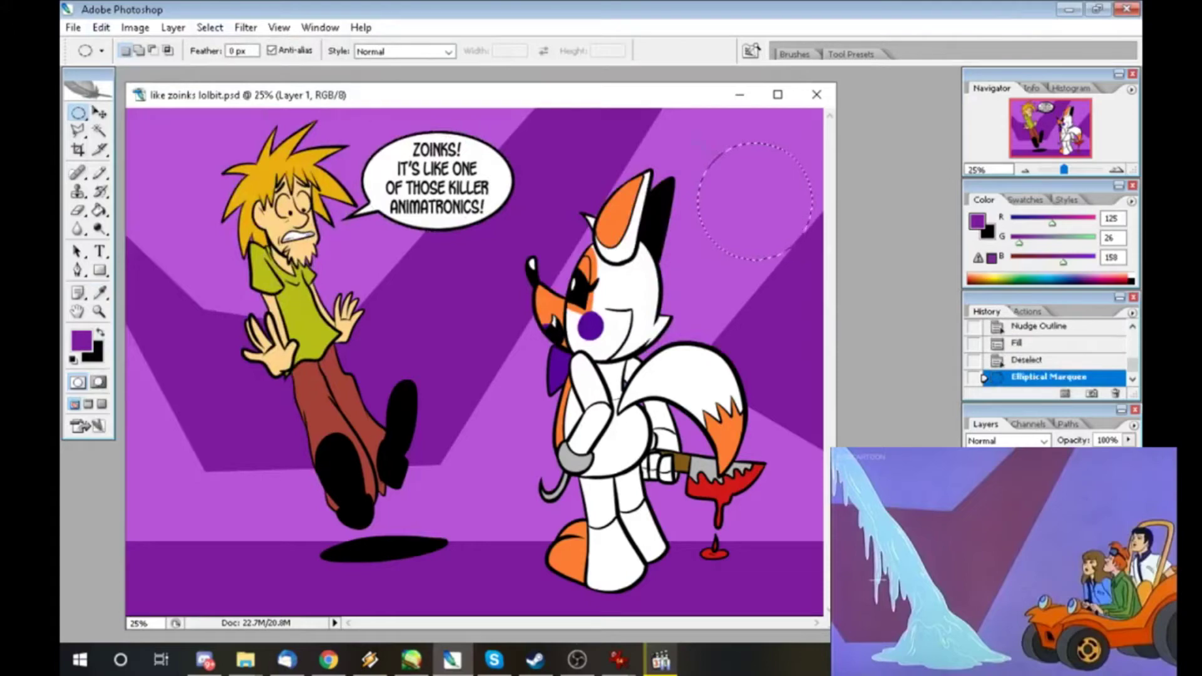
drag(690, 134, 818, 262)
key(l)
click(672, 280)
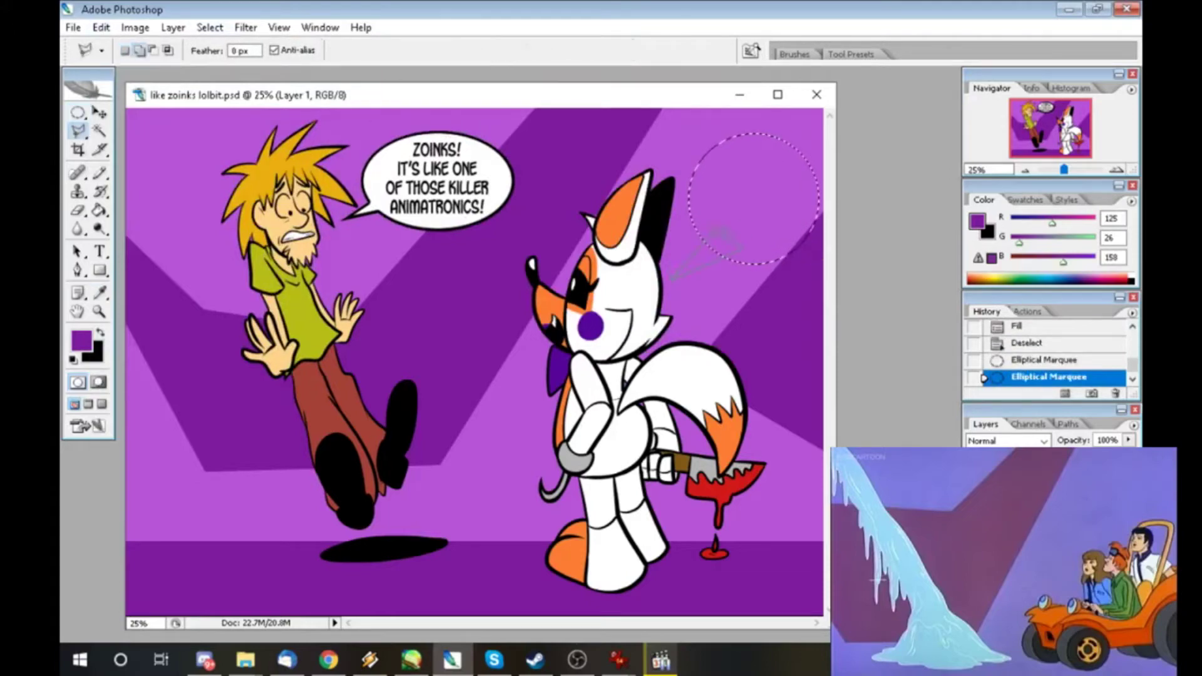
double_click(746, 248)
click(100, 27)
click(125, 276)
click(695, 180)
click(210, 26)
click(226, 59)
- Add the fox's bubble text "KILLER? NAH, I JUST WANTED TO INVITE YOU TO EAT SOME PIZZA, I JUST FINISHED CUTTING THE TOMATOES."
key(t)
click(752, 150)
text(KILLER?)
key(Return)
text(NA)
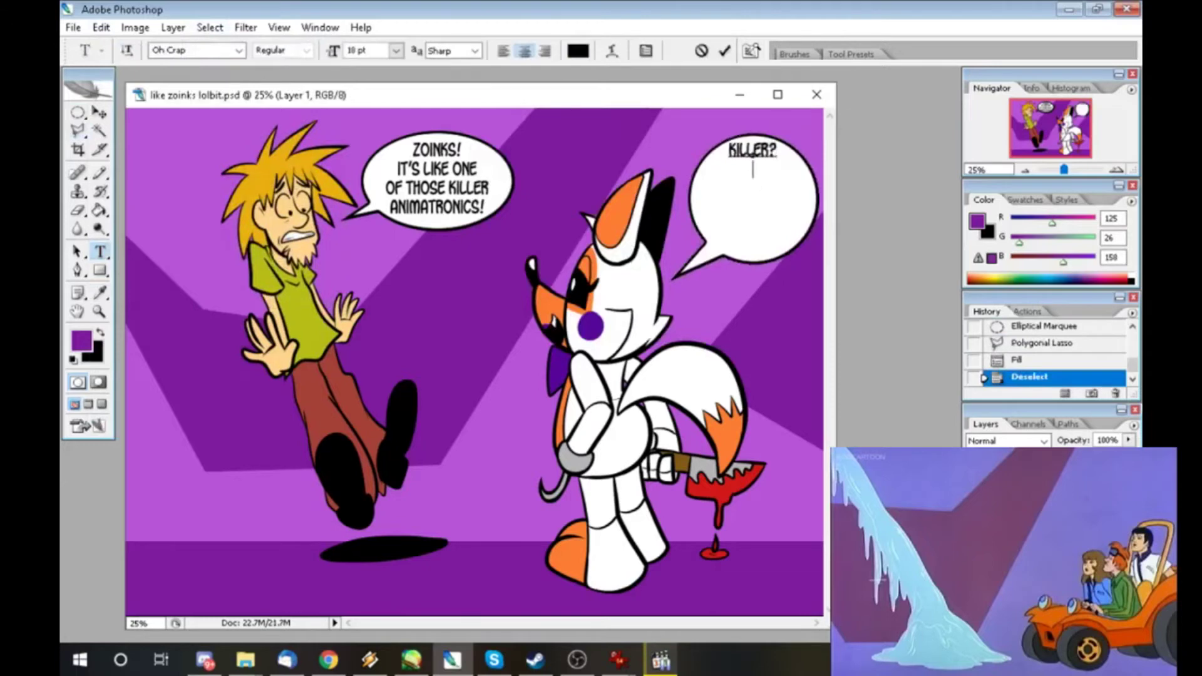
text(H, I JUST)
key(Return)
text(WANTED TO INVITE)
key(Return)
text(YOU TO EAT SOME)
key(Return)
text(PIZZA, I JUST)
key(Return)
text(FINISHED CUTTING)
key(Return)
text(THE TOMATOES.)
key(ctrl+Return)
- Enlarge the fox's speech bubble by filling a taller ellipse around it white on the bubble layer, and deselect
key(m)
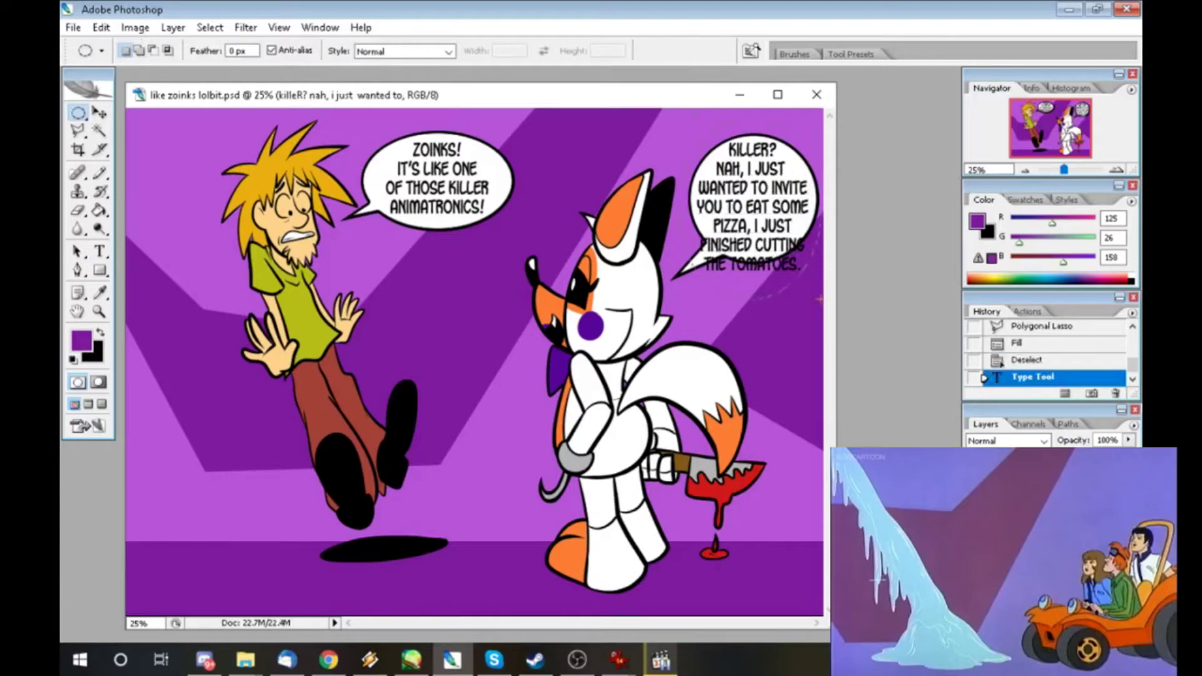
drag(820, 305, 818, 294)
drag(679, 116, 815, 282)
drag(677, 113, 817, 278)
key(alt+[)
key(alt+e)
key(l)
key(Return)
key(alt+s)
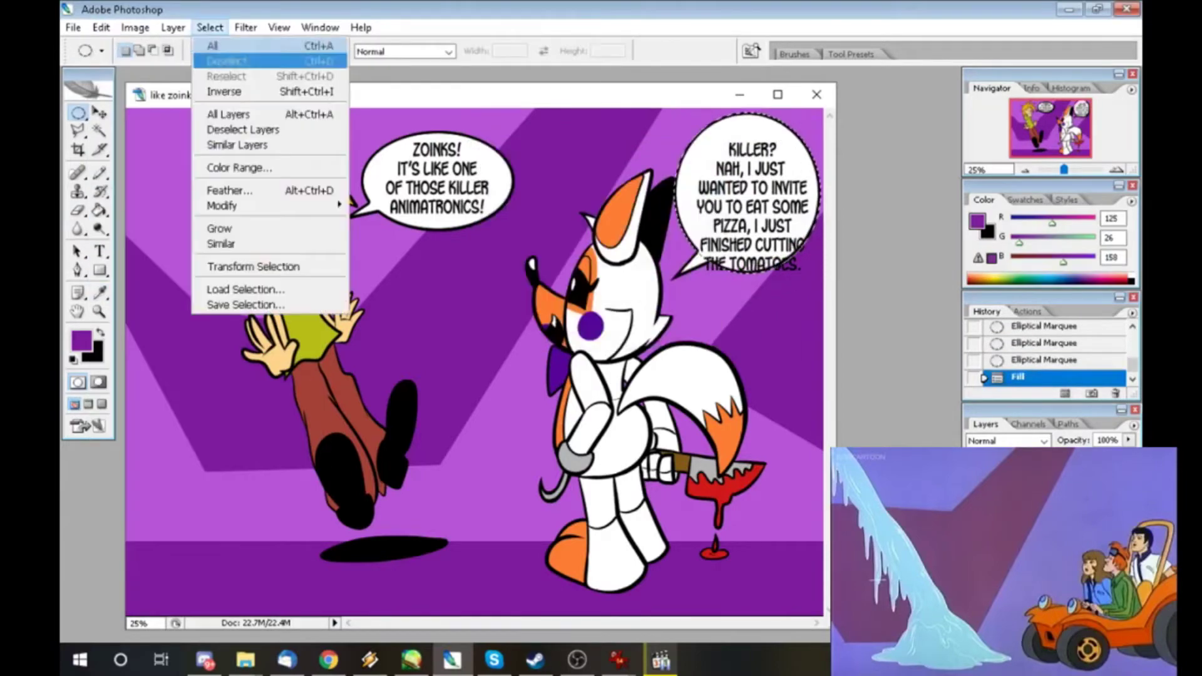
key(d)
- Rearrange the fox's text so its last lines read "PIZZA, I JUST FINISHED / CUTTING THE / TOMATOES." and centre it in the bubble
key(t)
click(795, 263)
key(BackSpace)
key(Return)
key(Delete)
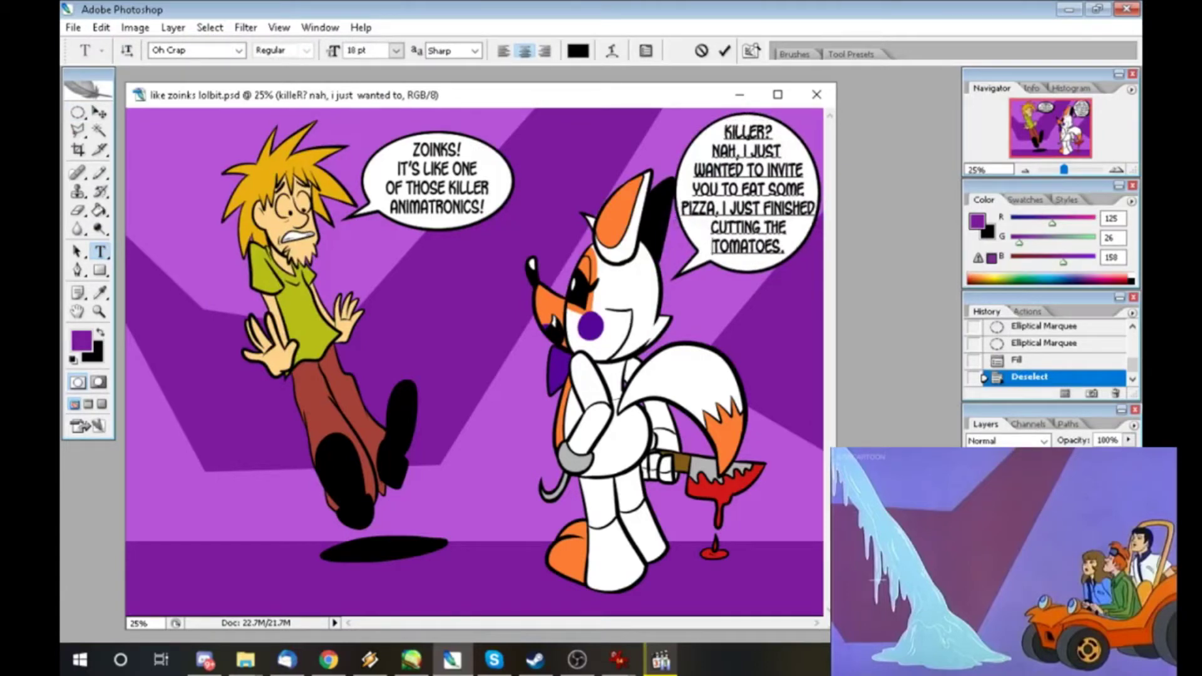
click(74, 28)
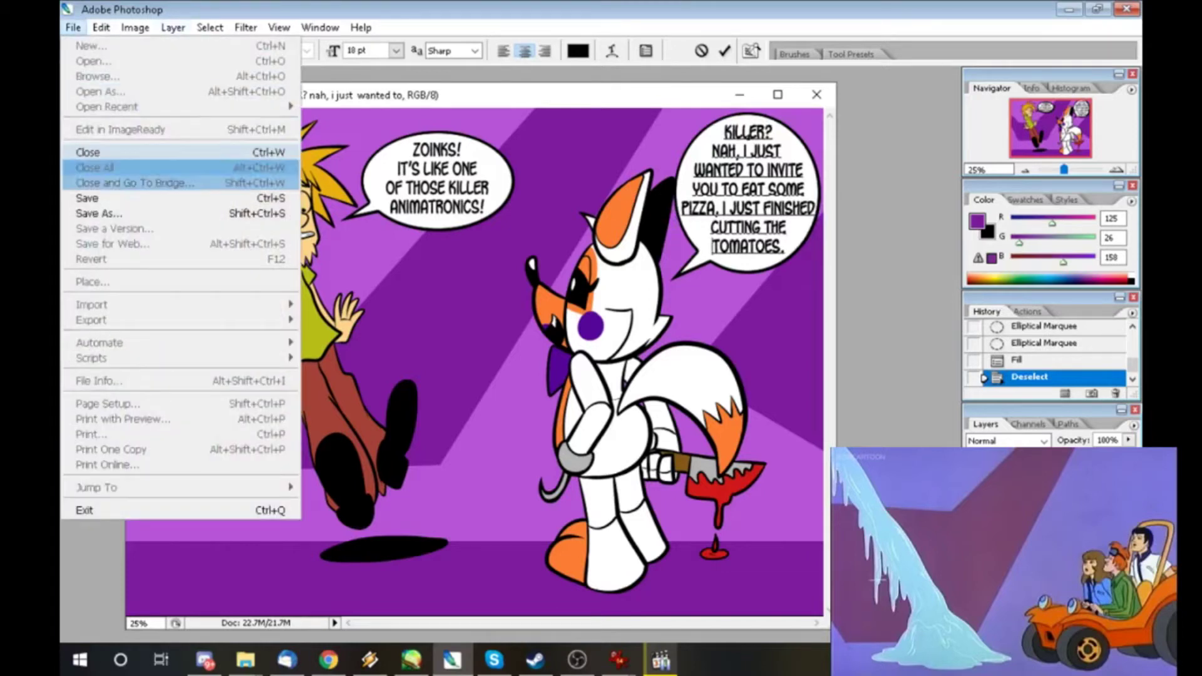
click(100, 175)
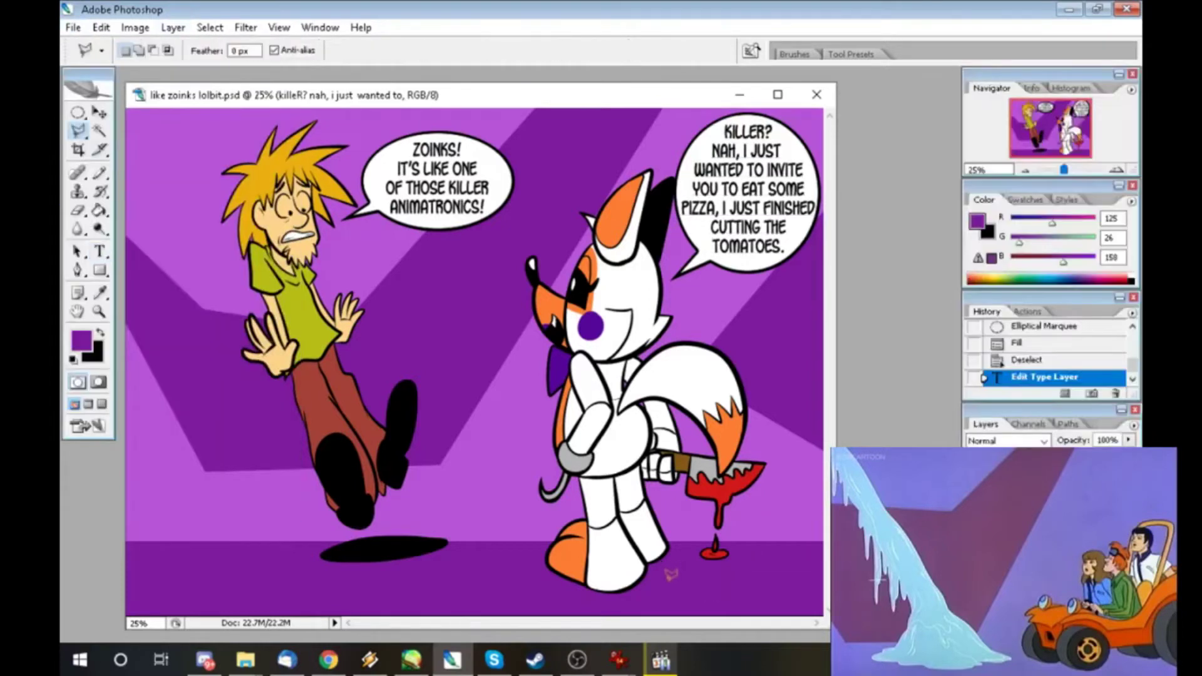
- Fill a narrow horizontal rectangle black in the canvas's lower-right corner on the background layer
click(77, 112)
mouse_move(651, 575)
mouse_down()
mouse_move(714, 606)
mouse_move(795, 604)
mouse_up()
key(x)
key(g)
key(alt+bracketleft)
click(782, 592)
- Add a black triangular arrowhead to the bar's right end with the Polygonal Lasso and Paint Bucket, and deselect
key(l)
click(783, 588)
click(814, 564)
double_click(820, 583)
click(817, 584)
key(Down)
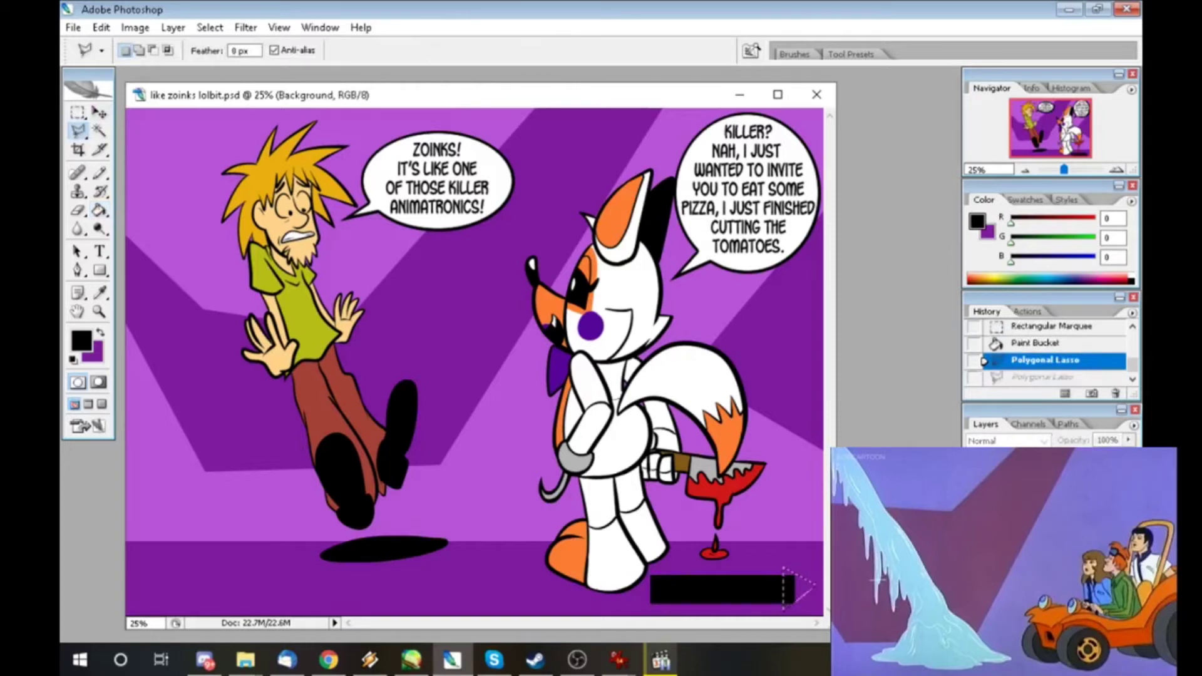
key(g)
click(799, 589)
key(alt+s)
key(d)
- Add the white text "PLEASE STAND BY" inside the black arrow and set its font to Kinkee
key(t)
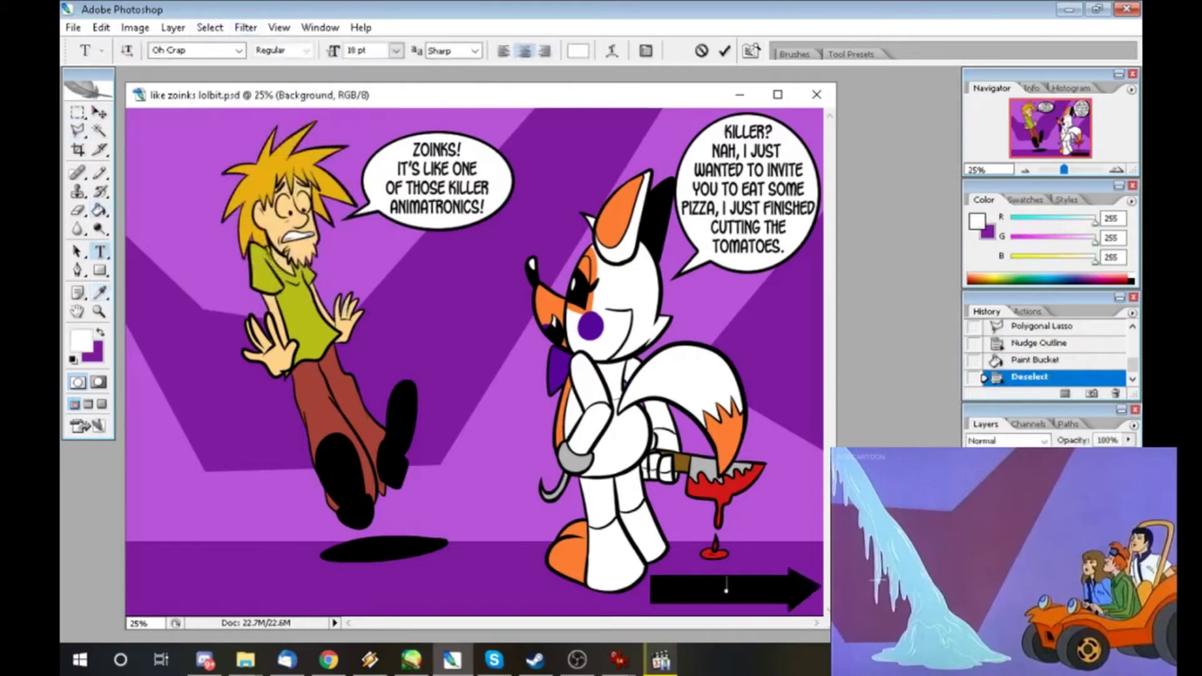
click(726, 589)
text(PLEASE STAND BY)
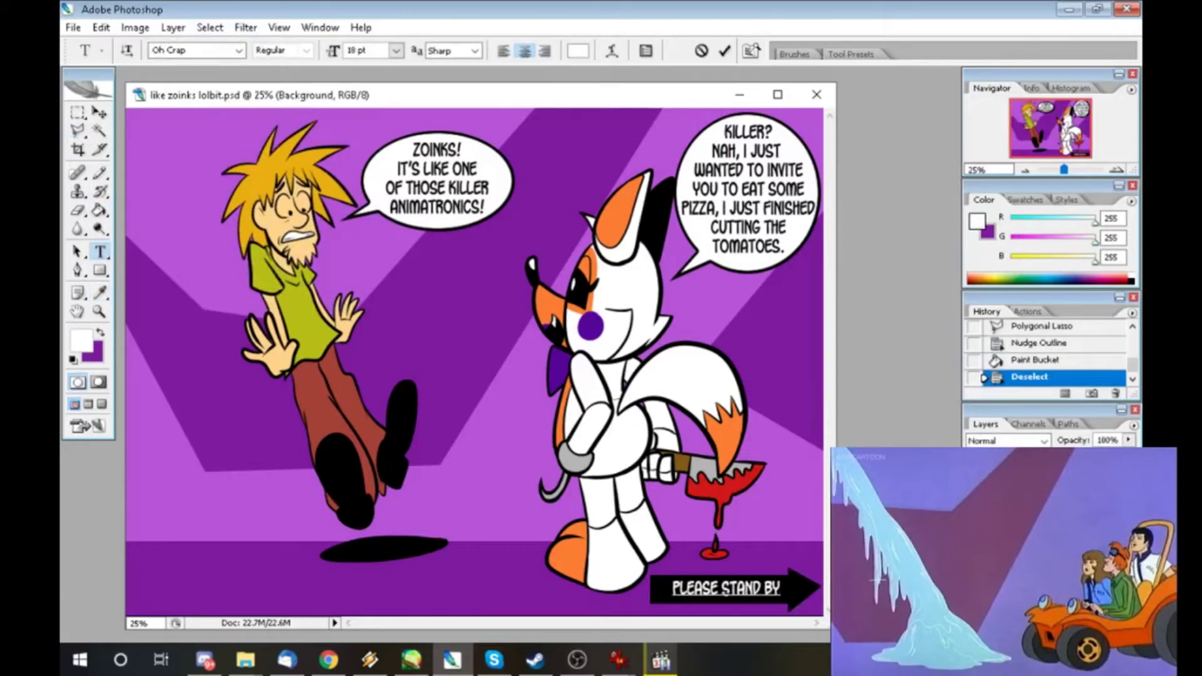
key(ctrl+a)
click(238, 50)
scroll(276, 282, up, 15)
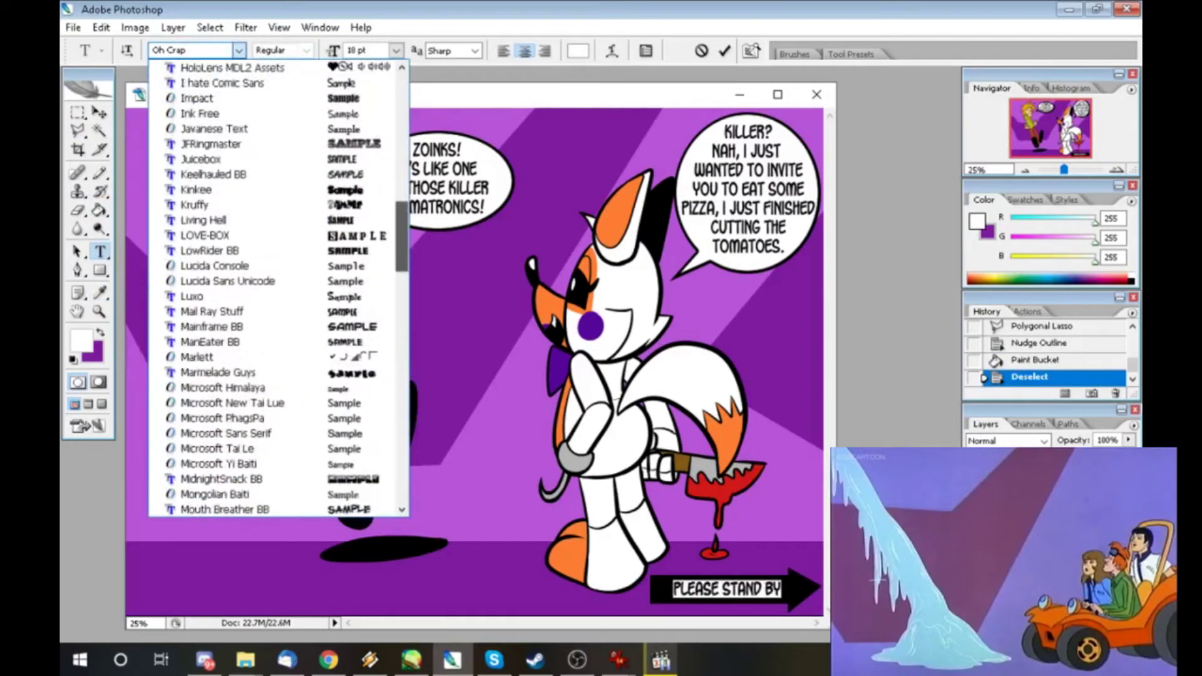
click(196, 281)
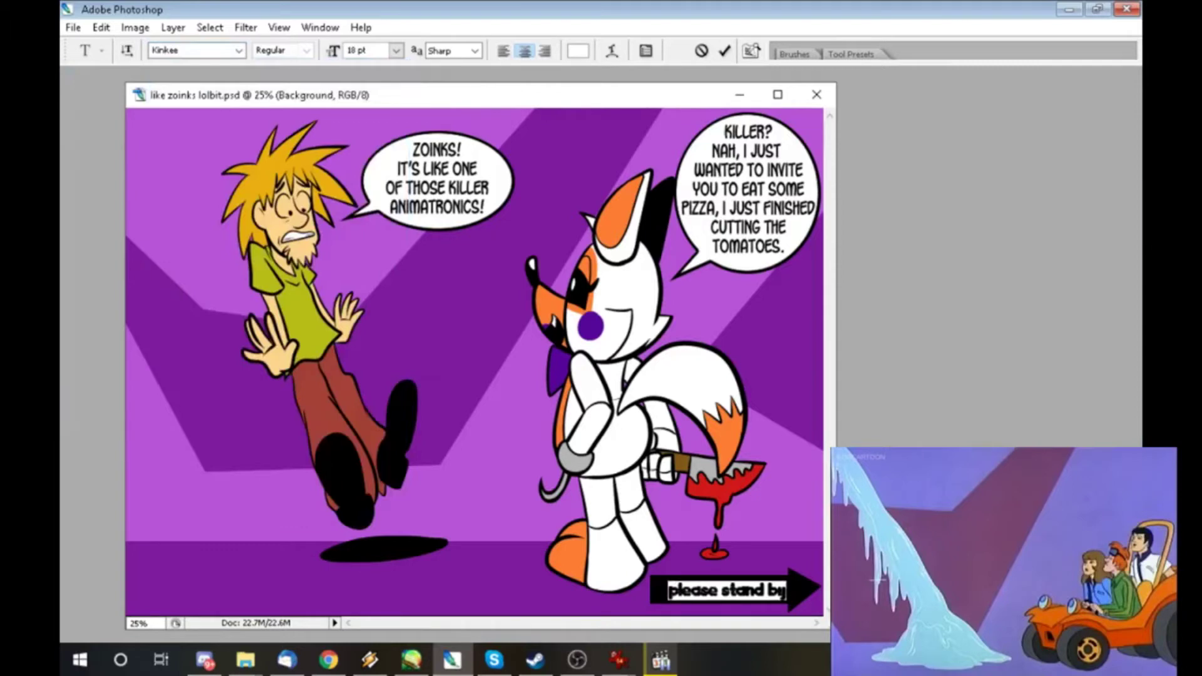
- Commit the arrow's text and nudge it into place inside the black bar with the Move tool
key(ctrl+Return)
key(v)
key(Tab)
key(t)
click(726, 588)
key(ctrl+a)
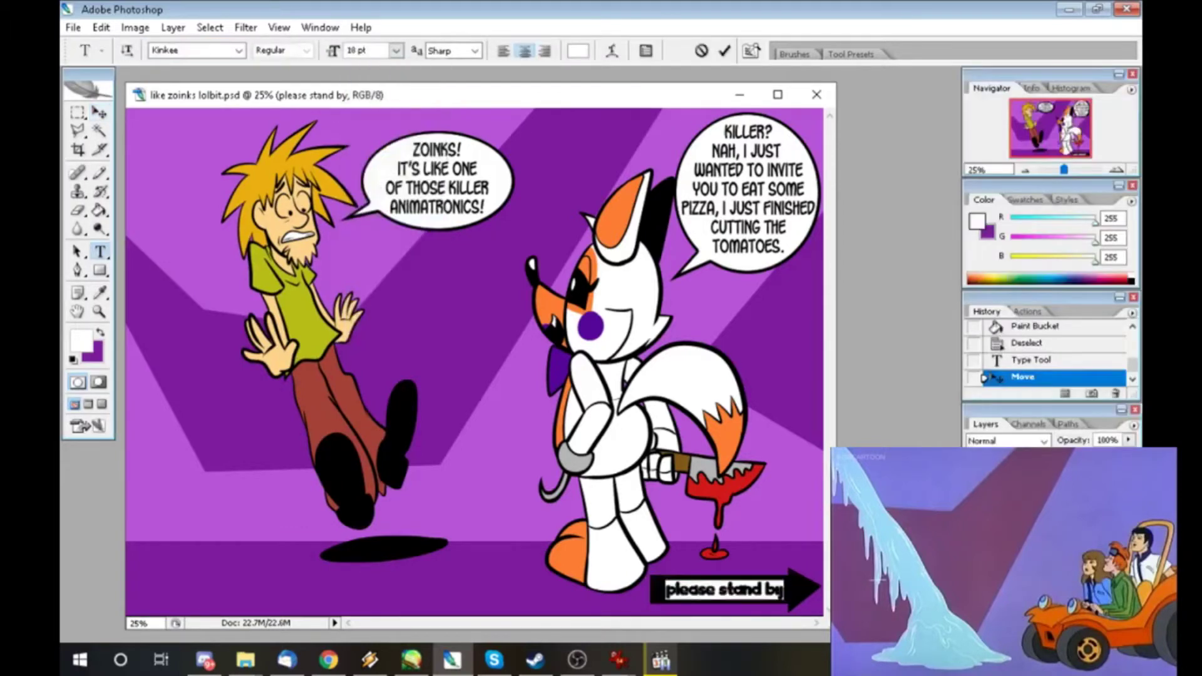
key(ctrl+Return)
key(v)
key(Right)
key(Right)
key(Right)
- Flatten the image and set its resolution to 72 with Image Size
key(alt+f)
key(Escape)
key(alt+s)
key(Left)
key(f)
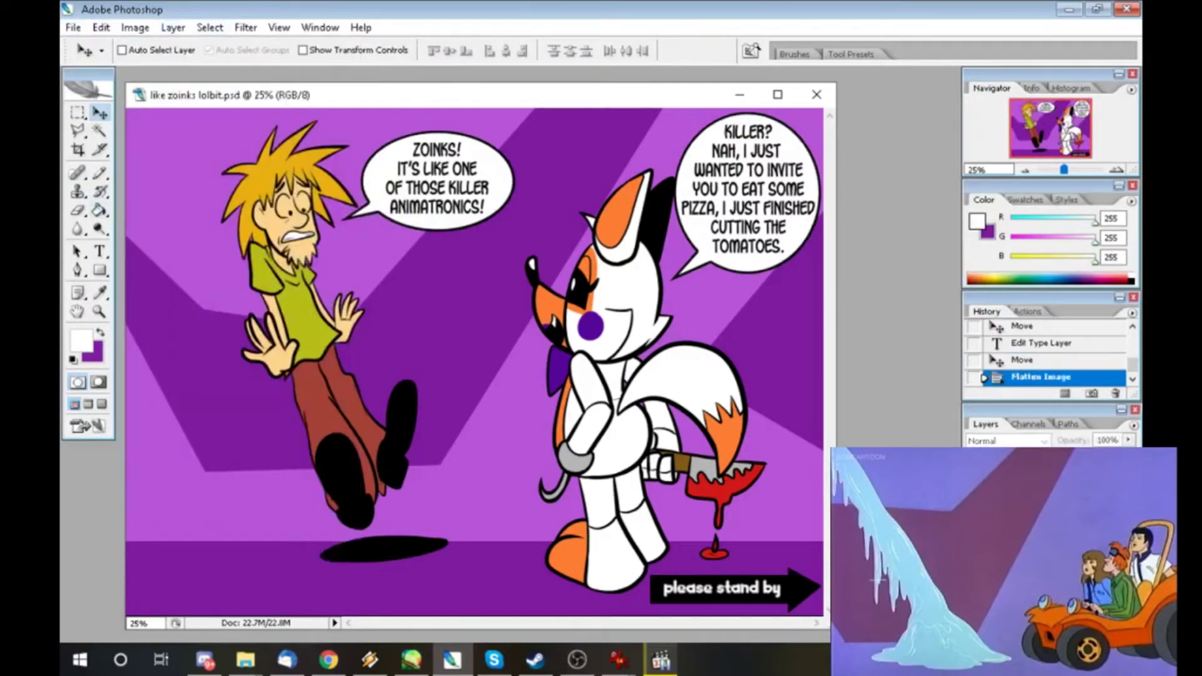
key(alt+i)
text(i72)
key(Return)
key(ctrl+alt+0)
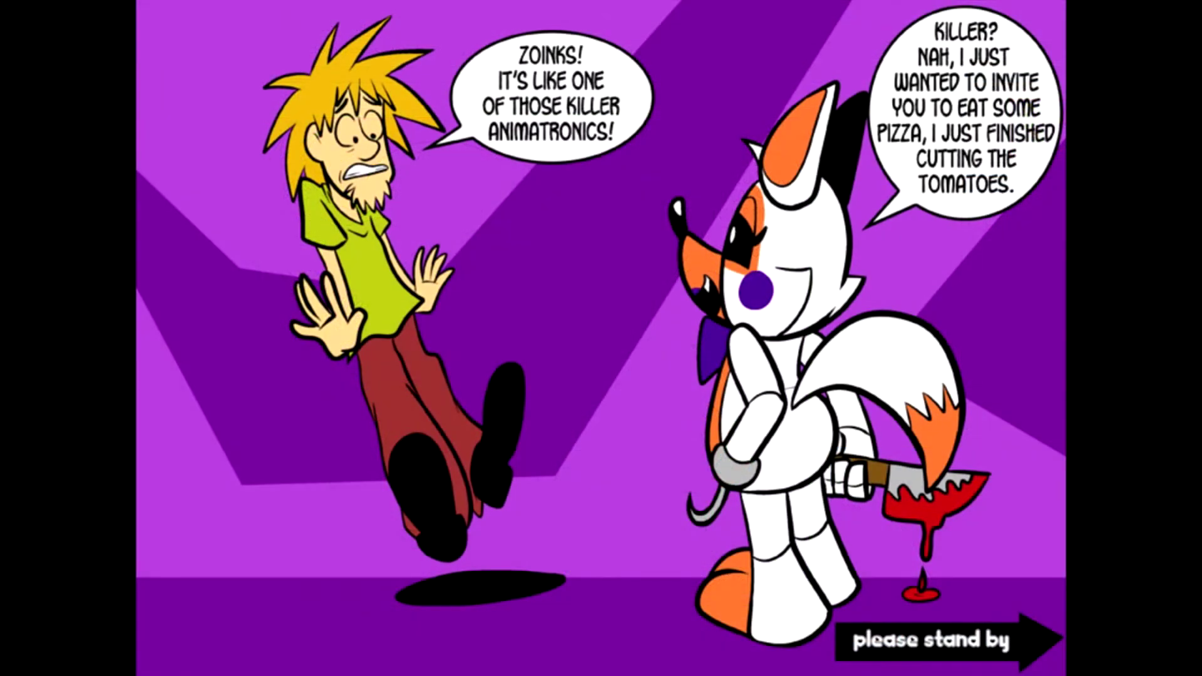
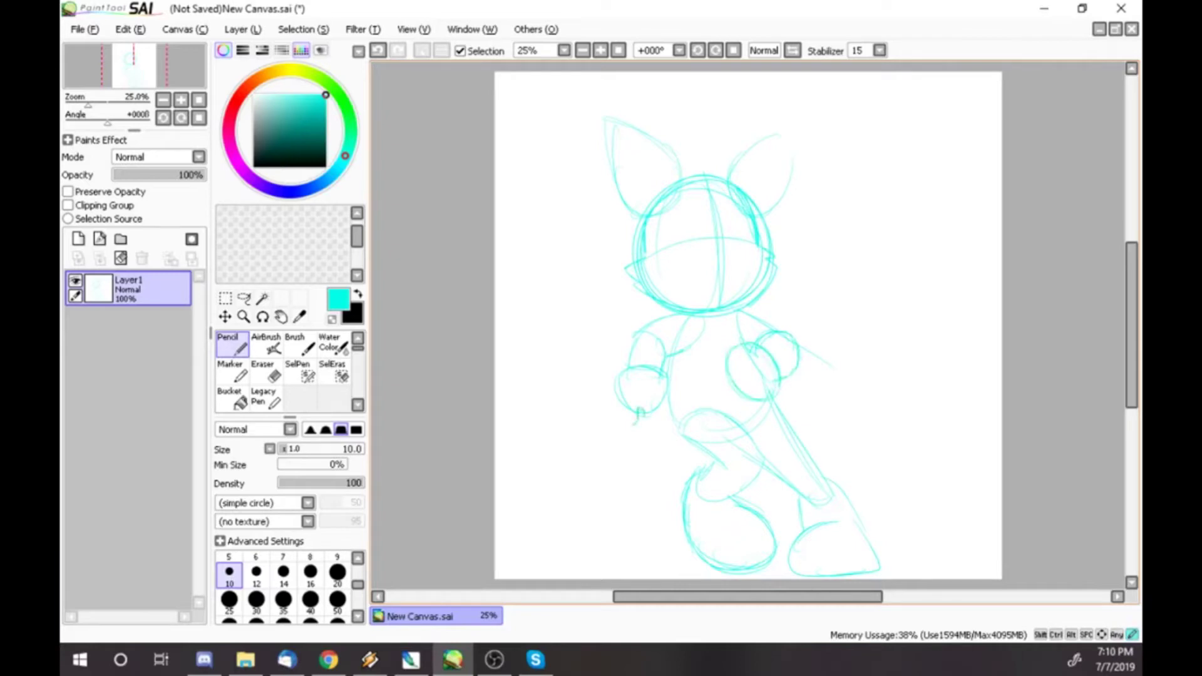
- In PaintTool SAI, sketch the new character's hook hand in cyan, redraw both pointed ears, and add a tuft between them
mouse_move(637, 420)
mouse_down()
mouse_move(615, 433)
mouse_move(634, 467)
mouse_up()
mouse_move(743, 148)
mouse_down()
mouse_move(784, 121)
mouse_move(788, 179)
mouse_up()
drag(788, 177, 771, 206)
mouse_move(600, 116)
mouse_down()
mouse_move(609, 169)
mouse_move(710, 166)
mouse_up()
drag(722, 163, 728, 179)
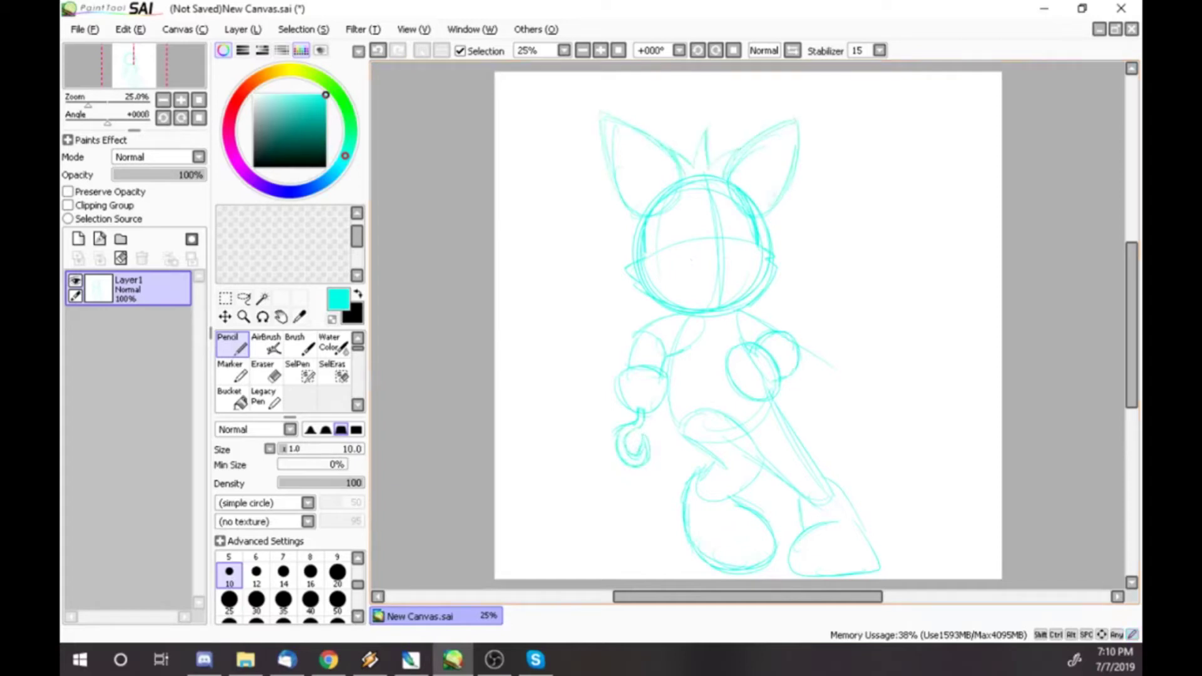
- Sketch the face inside the head circle, with a round eye patch and strap, the mouth, and the other eye
drag(725, 179, 701, 211)
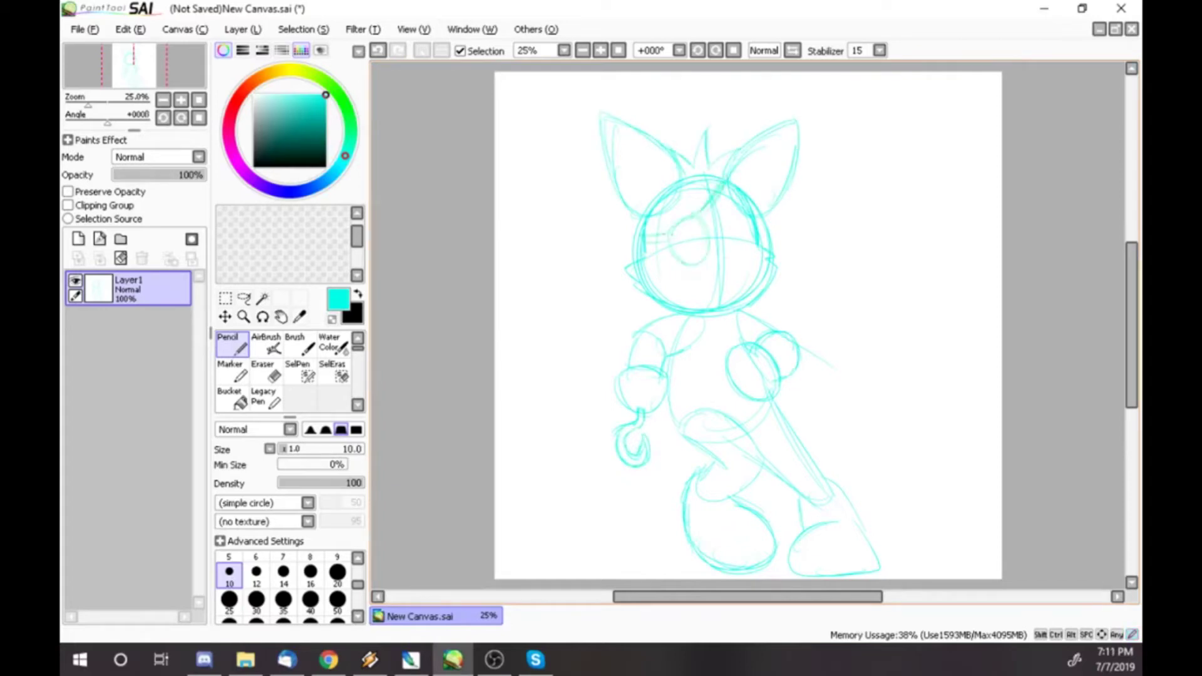
mouse_move(697, 270)
mouse_down()
mouse_move(742, 252)
mouse_move(720, 307)
mouse_up()
drag(726, 308, 763, 264)
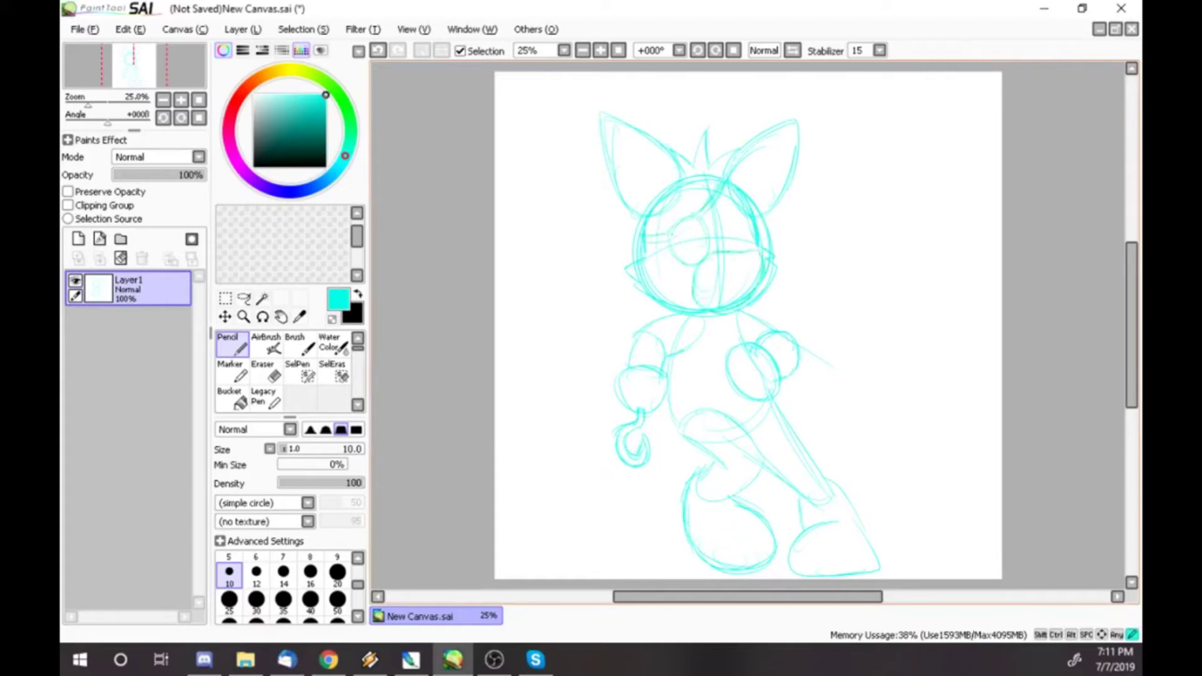
drag(718, 206, 728, 239)
mouse_move(737, 211)
mouse_down()
mouse_move(749, 250)
mouse_move(741, 237)
mouse_up()
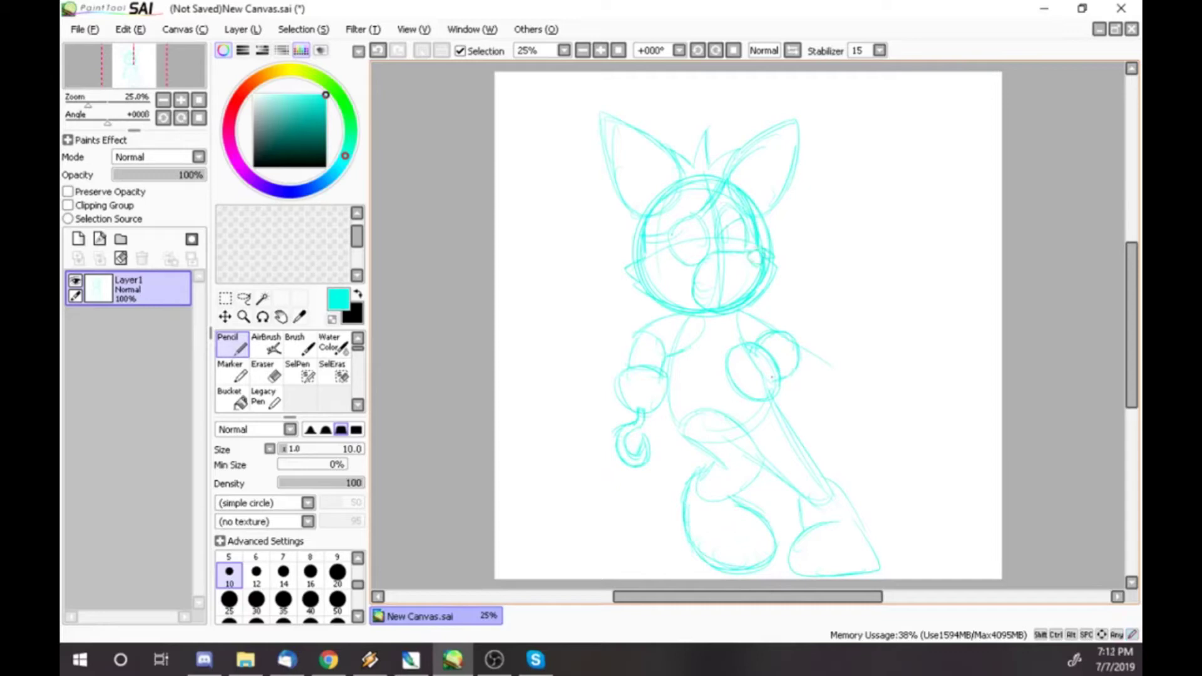
key(alt+Tab)
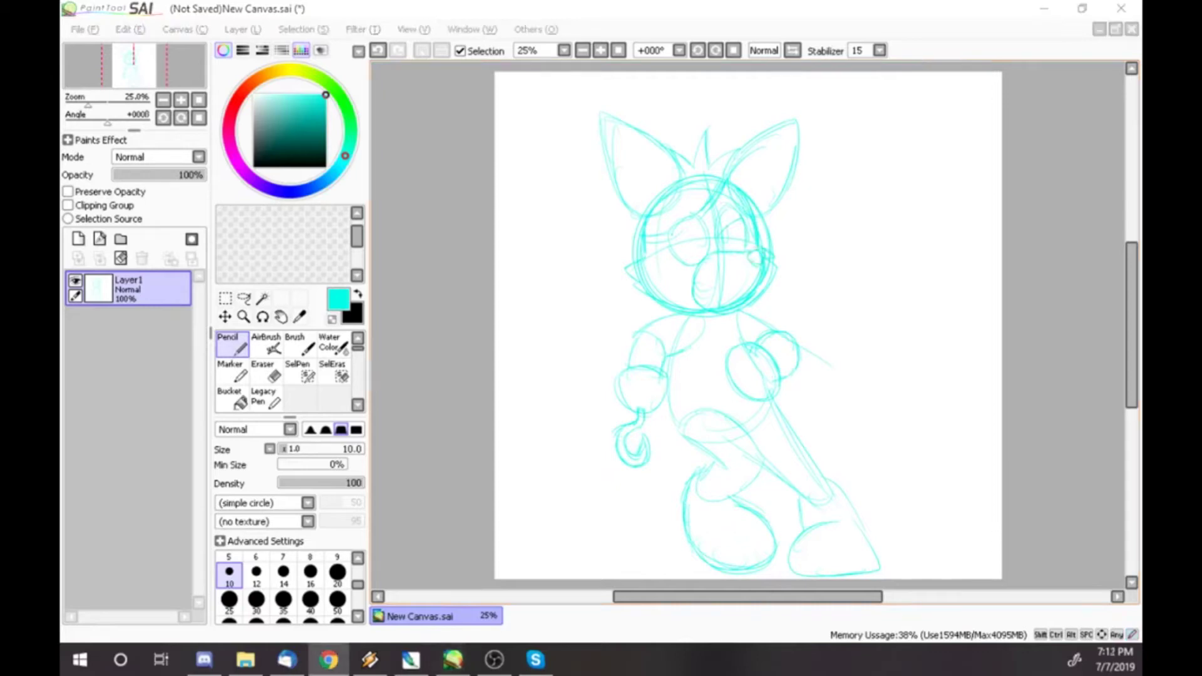
key(alt+Tab)
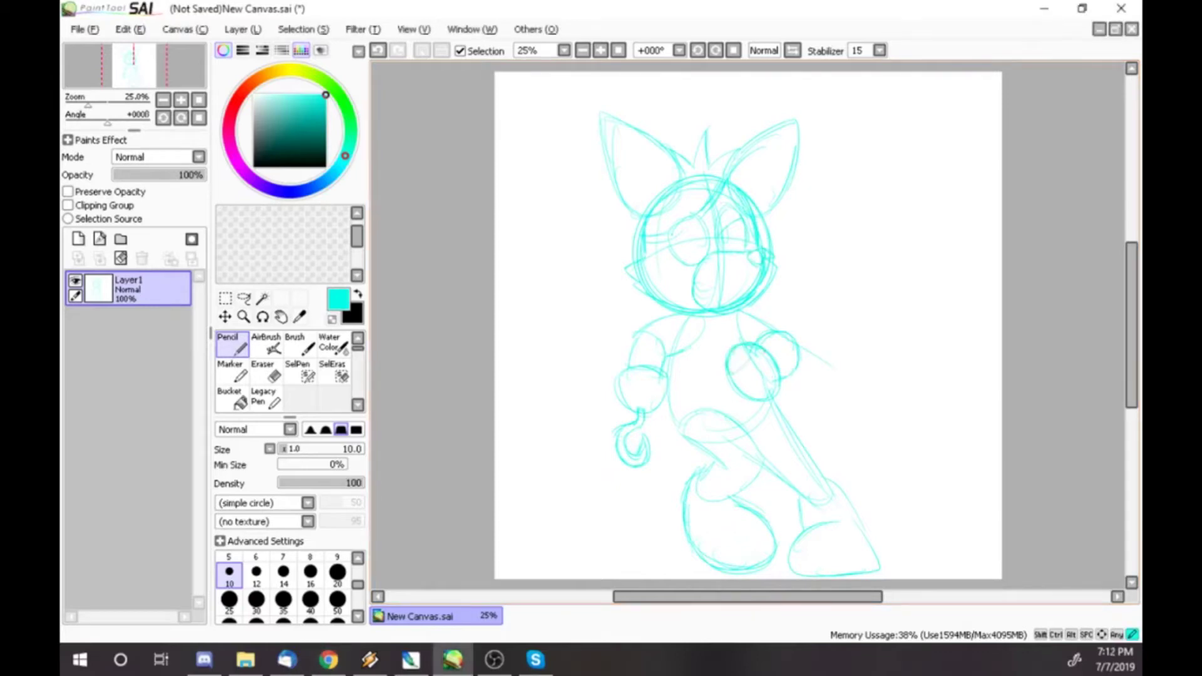
- Sketch the fist's fingers, the belly curve and tail, the fanged mouth, and the toes on both feet in cyan
drag(756, 397, 773, 389)
mouse_move(753, 354)
mouse_down()
mouse_move(722, 354)
mouse_move(722, 371)
mouse_move(719, 332)
mouse_up()
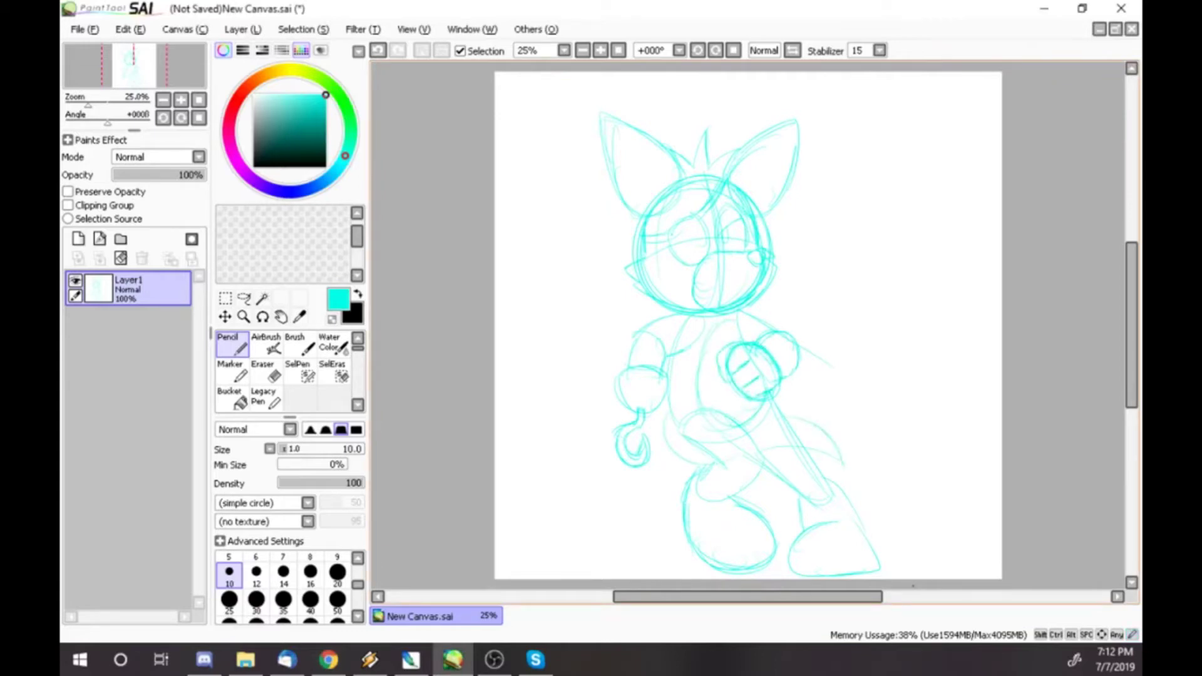
drag(707, 276, 726, 286)
mouse_move(707, 551)
mouse_down()
mouse_move(751, 512)
mouse_move(742, 562)
mouse_up()
mouse_move(745, 524)
mouse_down()
mouse_move(770, 551)
mouse_move(877, 563)
mouse_move(846, 570)
mouse_up()
drag(801, 542, 809, 570)
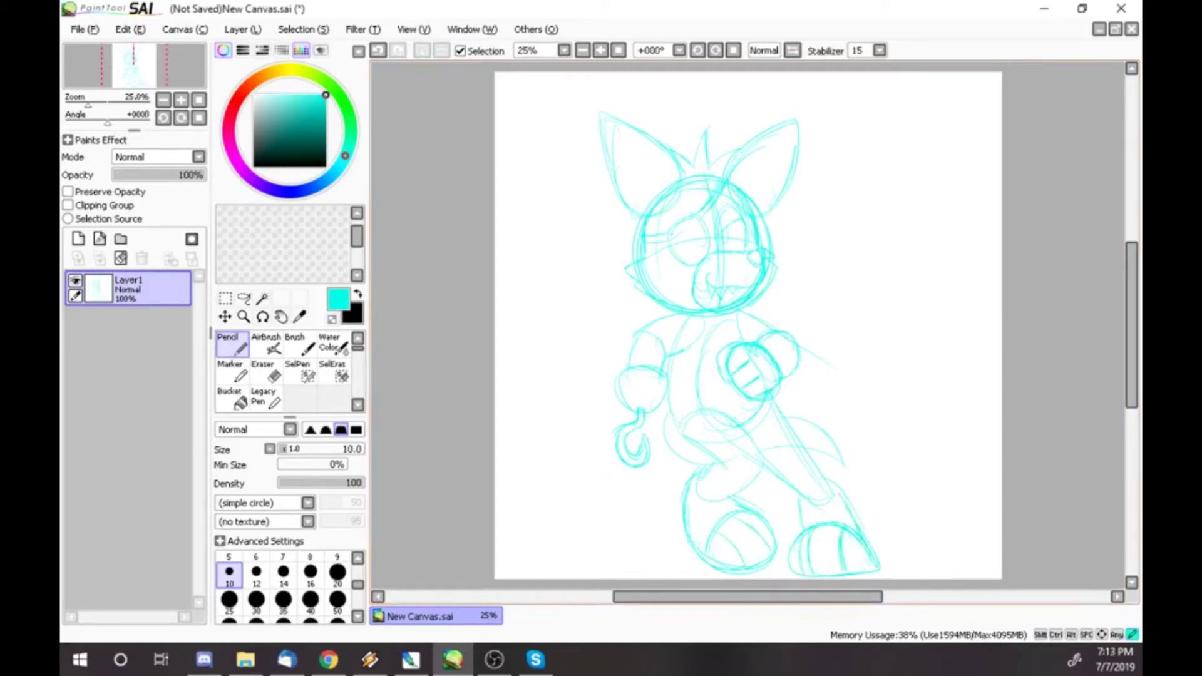
- Reinforce the outstretched foot's outline, sketch the hip curve between the legs, and add inner outlines to both ears
drag(839, 493, 869, 546)
drag(853, 523, 870, 571)
drag(723, 454, 799, 470)
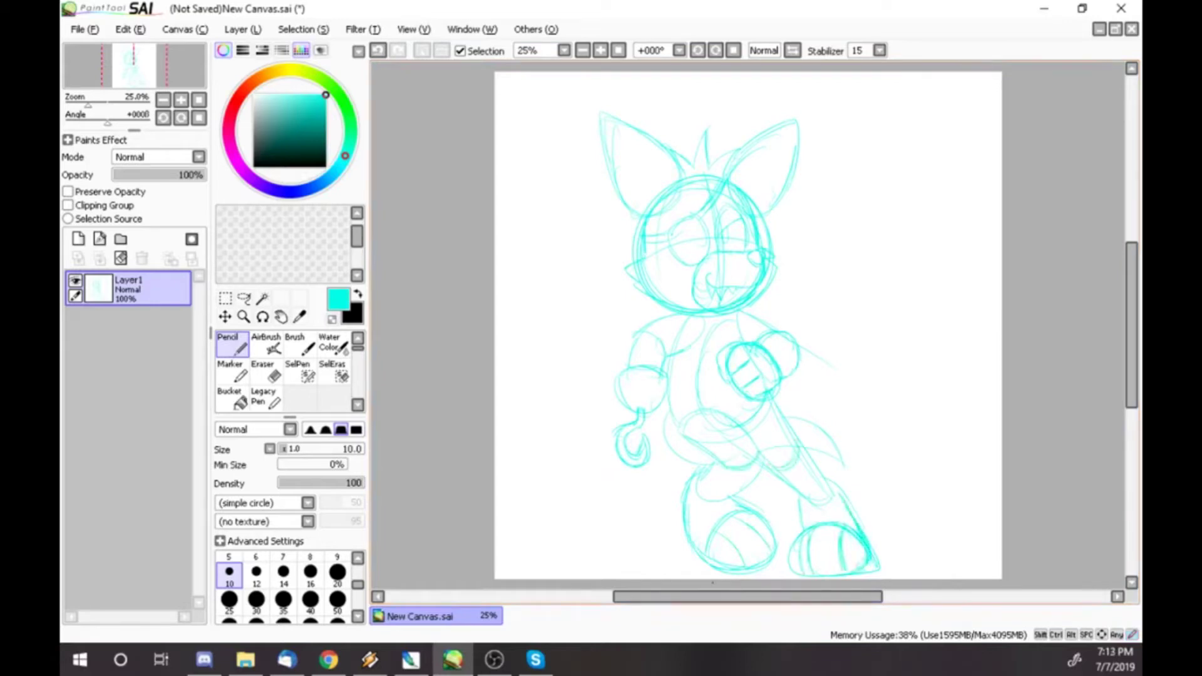
mouse_move(614, 139)
mouse_down()
mouse_move(634, 199)
mouse_move(671, 173)
mouse_move(674, 193)
mouse_up()
drag(782, 172, 756, 206)
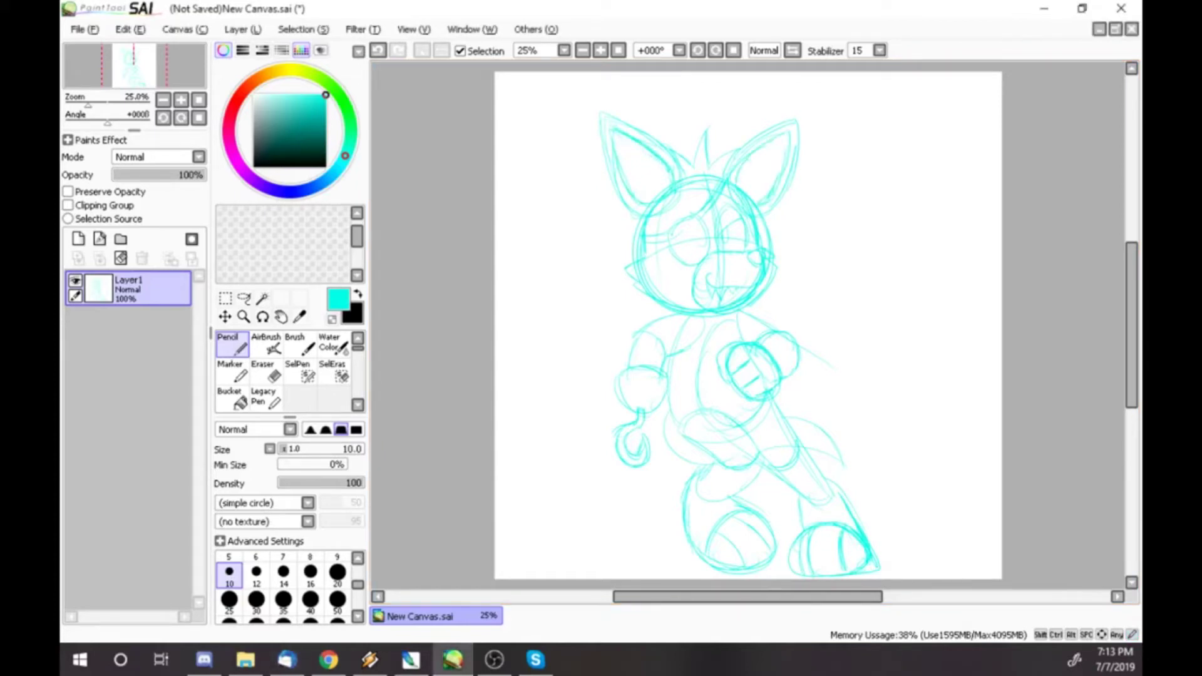
- Move the sketch toward the canvas centre, then set up a black size 40 Pencil with the Stabilizer at S-7
drag(708, 313, 719, 300)
click(357, 294)
click(311, 599)
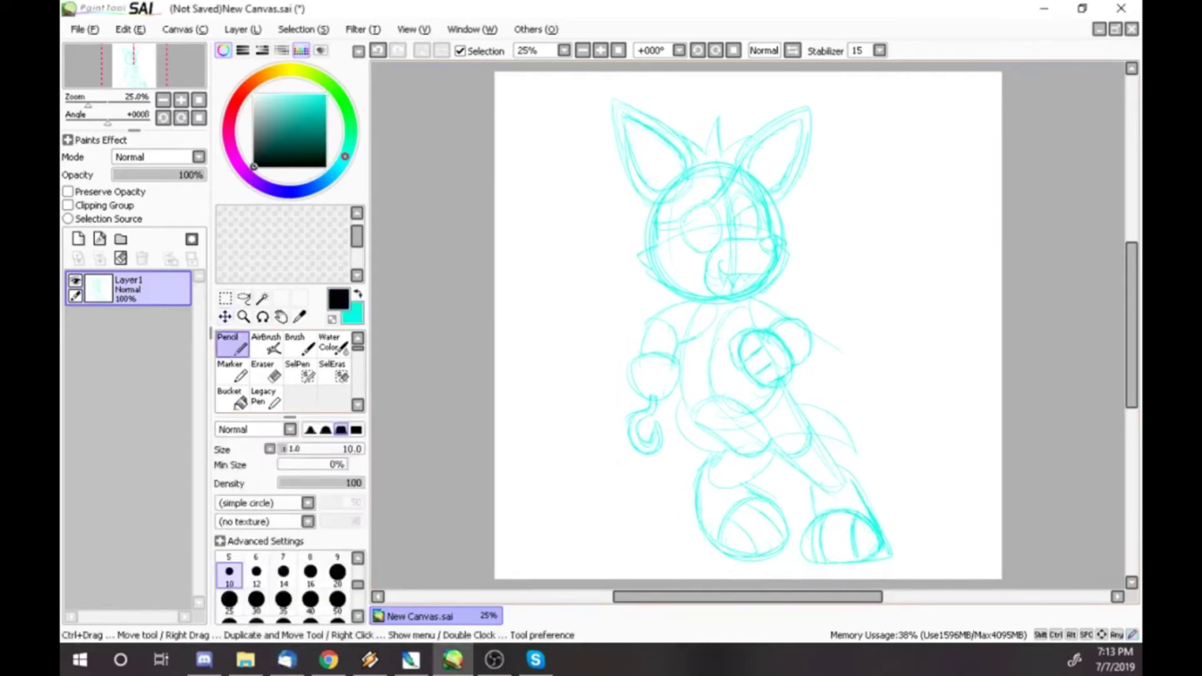
click(880, 50)
drag(720, 313, 736, 317)
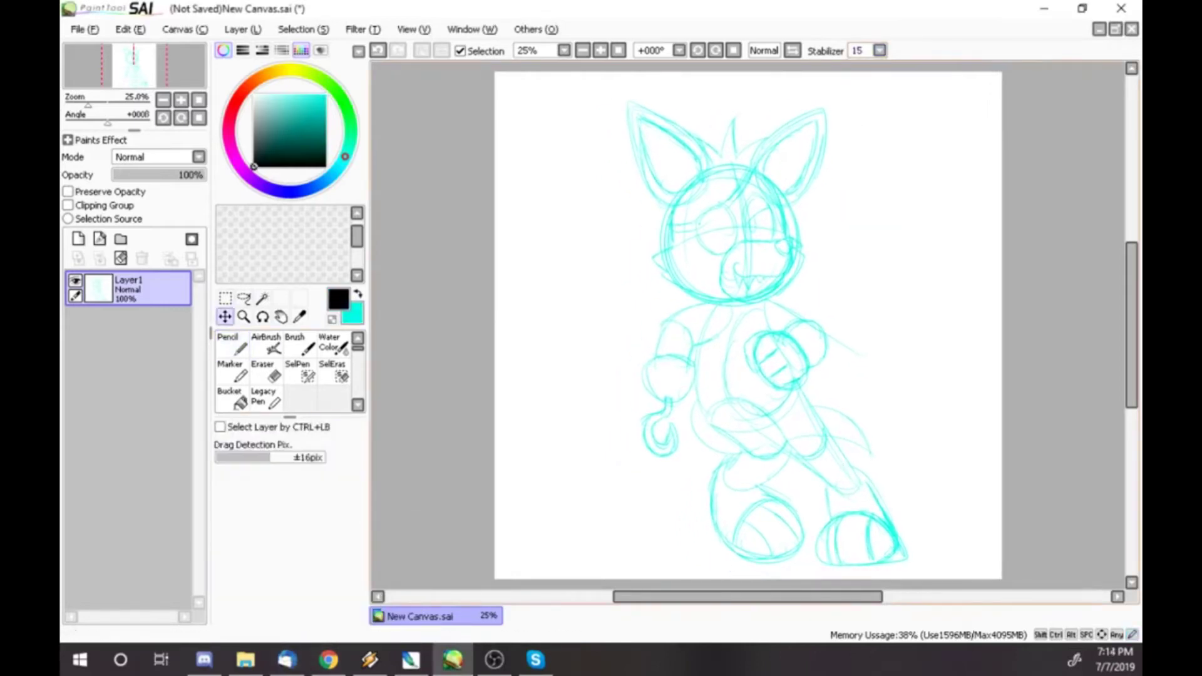
click(880, 50)
click(858, 346)
- Ink the fist with its fingers and cuff, and the outer outline of the hook arm in black
mouse_move(754, 362)
mouse_down()
mouse_move(756, 345)
mouse_move(809, 379)
mouse_move(758, 375)
mouse_move(777, 354)
mouse_move(761, 375)
mouse_up()
mouse_move(783, 335)
mouse_down()
mouse_move(828, 343)
mouse_move(811, 368)
mouse_up()
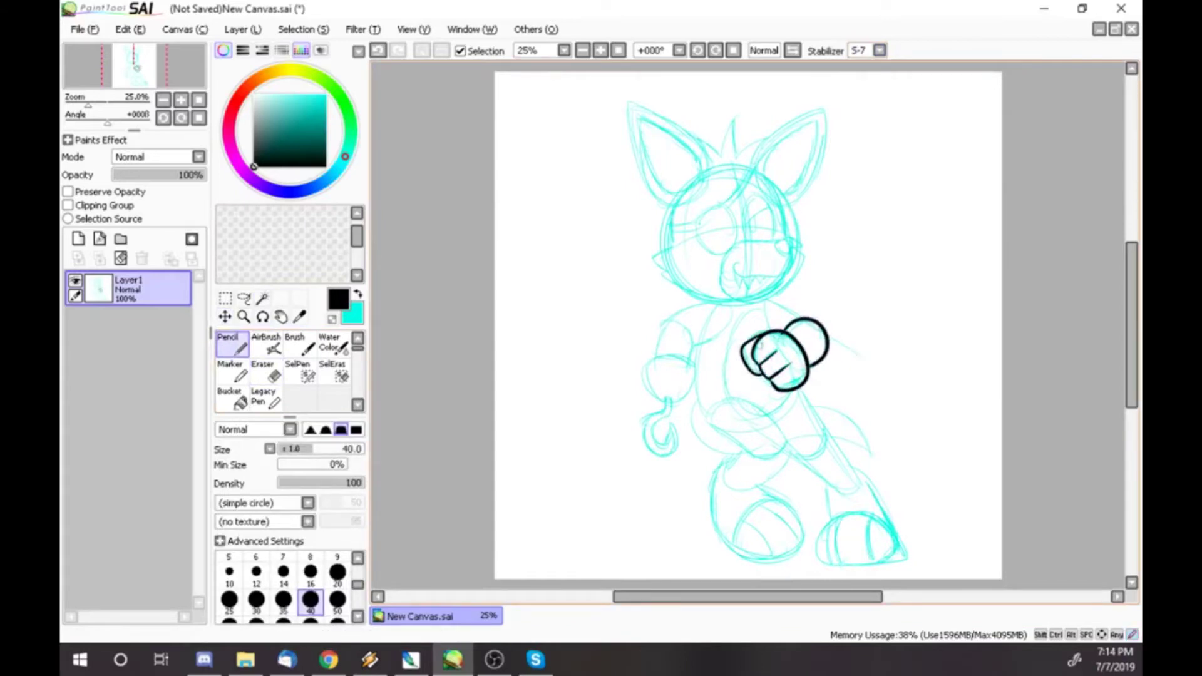
drag(648, 366, 694, 368)
mouse_move(648, 368)
mouse_down()
mouse_move(683, 359)
mouse_move(647, 364)
mouse_move(663, 400)
mouse_move(645, 429)
mouse_move(672, 429)
mouse_up()
mouse_move(728, 305)
mouse_down()
mouse_move(671, 314)
mouse_move(654, 355)
mouse_up()
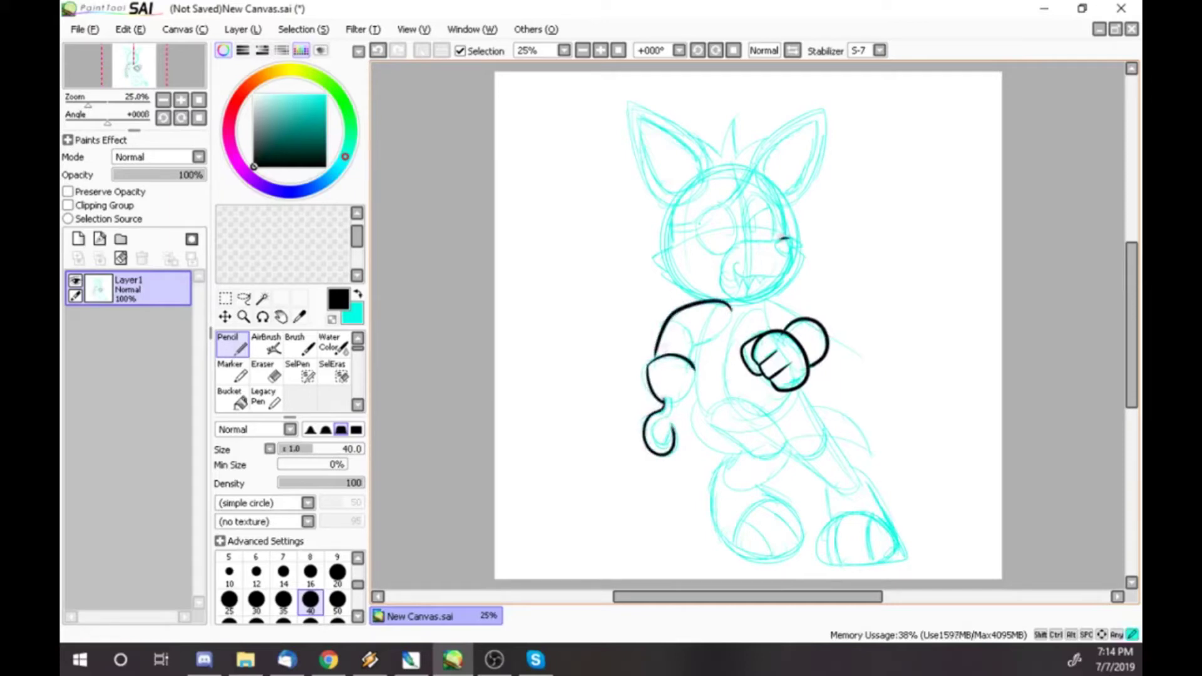
- Ink the outer edge of the ear on the eye-patch side, the pointed cheek fur, and the jaw line
mouse_move(628, 104)
mouse_down()
mouse_move(668, 202)
mouse_move(702, 183)
mouse_up()
mouse_move(674, 206)
mouse_down()
mouse_move(665, 272)
mouse_move(717, 301)
mouse_up()
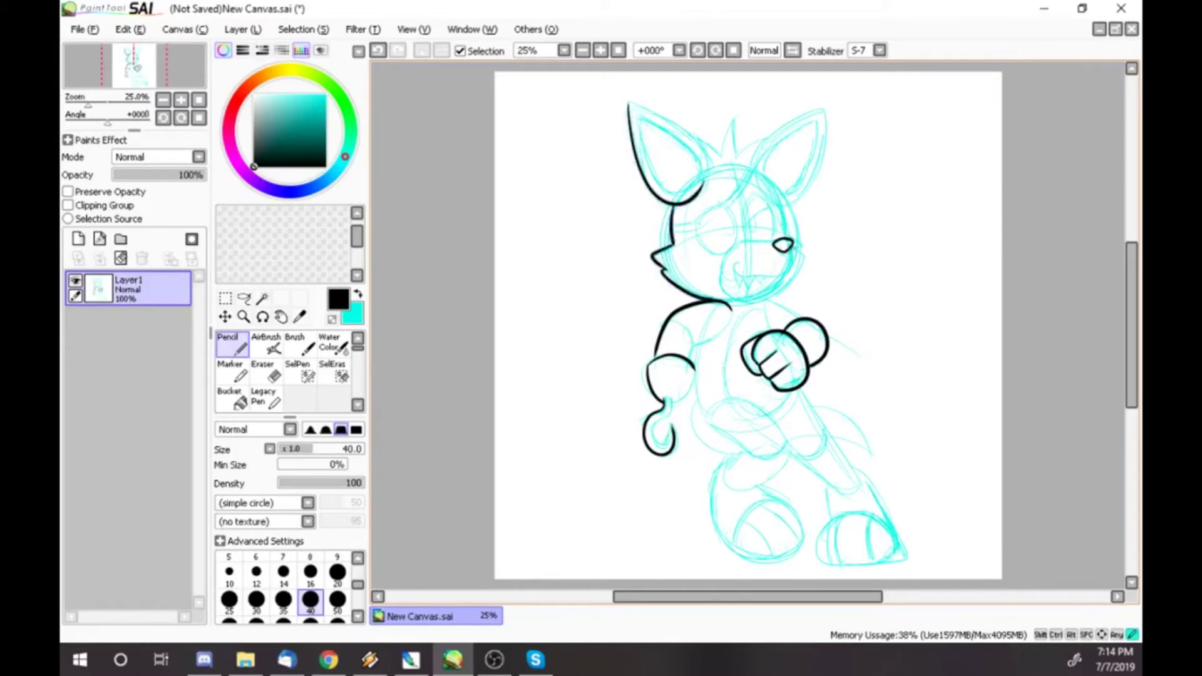
key(ctrl+z)
mouse_move(743, 238)
mouse_down()
mouse_move(777, 244)
mouse_move(791, 285)
mouse_move(731, 300)
mouse_up()
key(ctrl+z)
key(ctrl+z)
key(ctrl+z)
key(ctrl+z)
drag(790, 274, 749, 302)
- Ink the raised thigh and the rounded outlines of both feet
mouse_move(696, 393)
mouse_down()
mouse_move(753, 452)
mouse_move(787, 434)
mouse_move(745, 490)
mouse_move(803, 517)
mouse_move(807, 545)
mouse_up()
mouse_move(713, 511)
mouse_down()
mouse_move(717, 531)
mouse_move(806, 537)
mouse_up()
mouse_move(875, 523)
mouse_down()
mouse_move(820, 532)
mouse_move(860, 567)
mouse_up()
- Set the Pencil size to 30 and ink the remaining ear edges, the head contour, and the hair tuft
click(256, 600)
mouse_move(628, 102)
mouse_down()
mouse_move(703, 150)
mouse_move(694, 202)
mouse_up()
mouse_move(707, 162)
mouse_down()
mouse_move(783, 213)
mouse_move(786, 238)
mouse_up()
key(ctrl+z)
mouse_move(706, 157)
mouse_down()
mouse_move(783, 213)
mouse_move(787, 238)
mouse_move(759, 300)
mouse_move(728, 306)
mouse_up()
mouse_move(702, 141)
mouse_down()
mouse_move(720, 158)
mouse_move(738, 119)
mouse_up()
mouse_move(739, 150)
mouse_down()
mouse_move(759, 133)
mouse_move(747, 166)
mouse_up()
drag(670, 229, 749, 167)
mouse_move(669, 237)
mouse_down()
mouse_move(699, 225)
mouse_move(720, 256)
mouse_move(775, 132)
mouse_move(814, 170)
mouse_move(791, 203)
mouse_up()
key(ctrl+z)
key(ctrl+z)
key(ctrl+z)
key(ctrl+z)
key(ctrl+z)
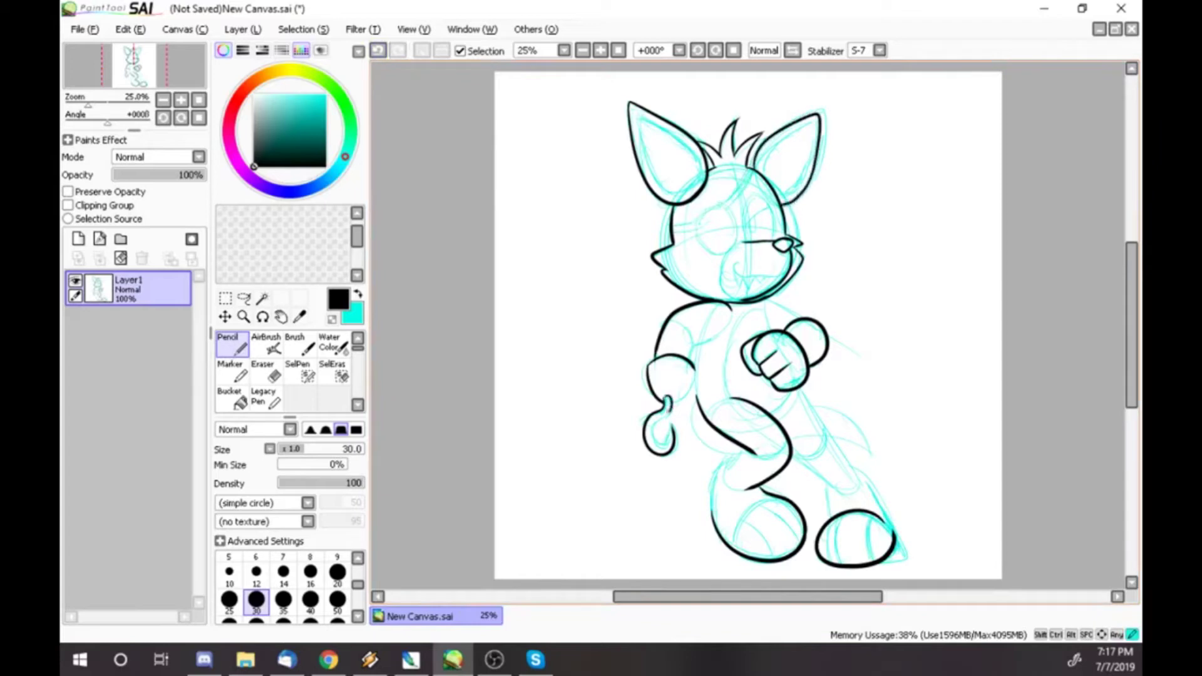
- Ink the inner edge of the hook, the hook arm's shoulder, and the chest line above the fist
drag(673, 404, 697, 389)
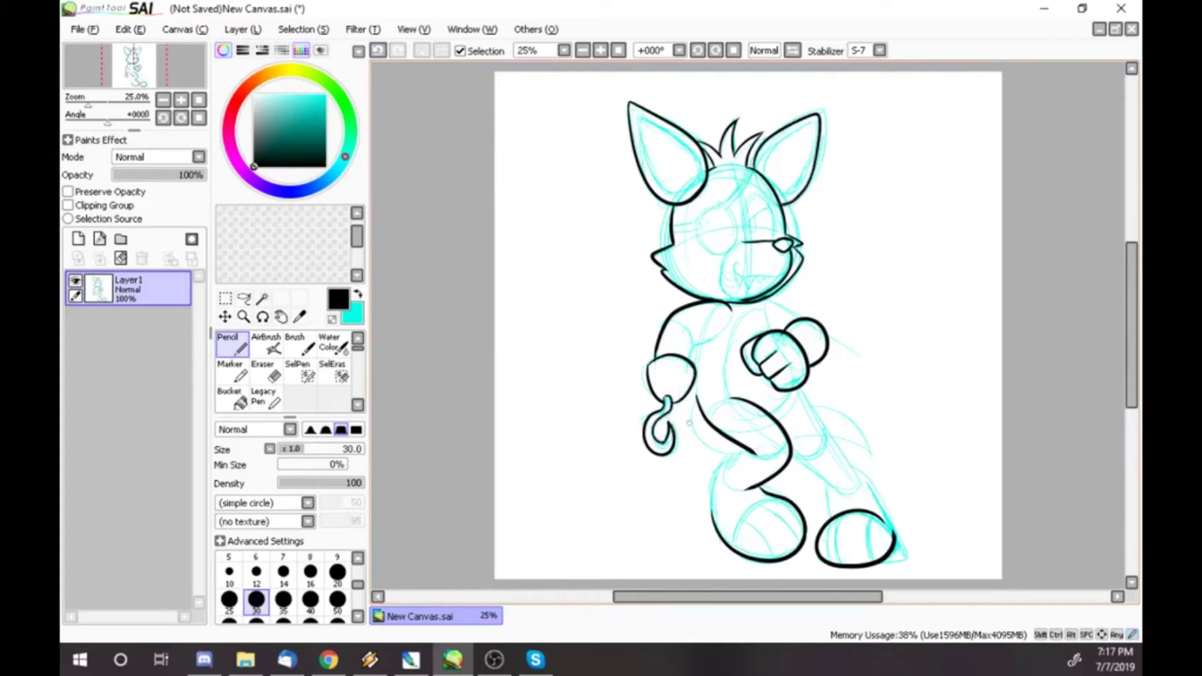
drag(693, 362, 734, 310)
drag(764, 299, 767, 330)
drag(695, 368, 699, 342)
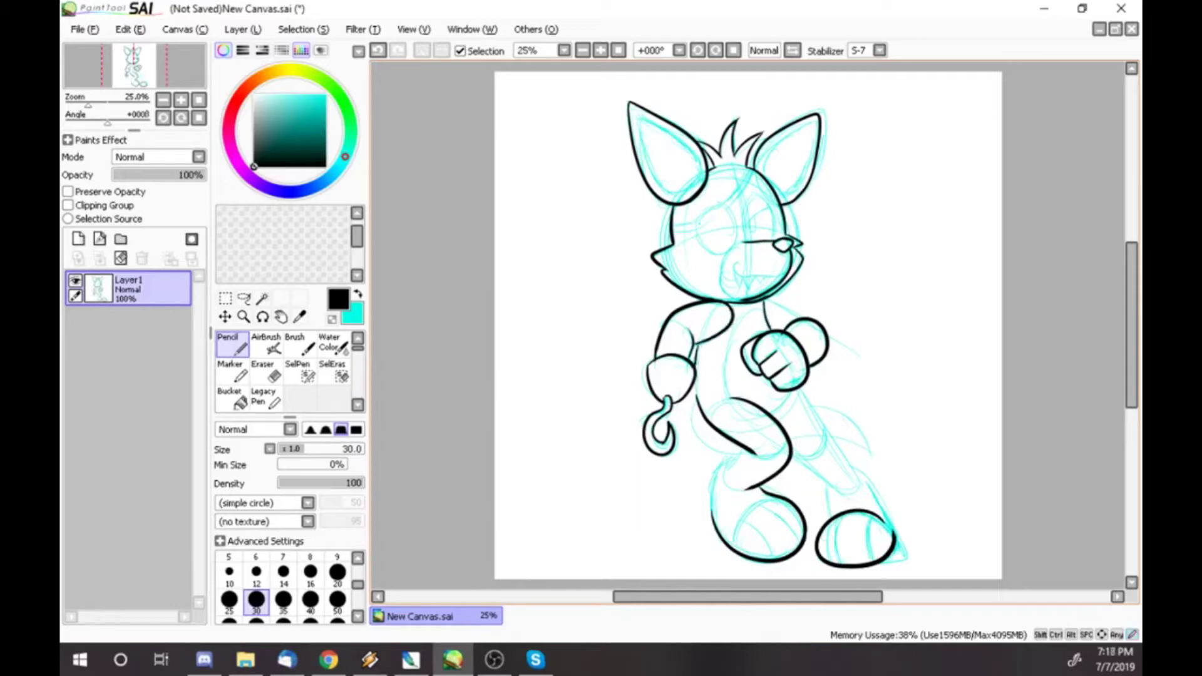
- Ink the bent leg's lower cuff, the back of its foot, and the toe cap line
drag(739, 449, 711, 521)
mouse_move(736, 463)
mouse_down()
mouse_move(725, 490)
mouse_move(751, 493)
mouse_up()
drag(736, 550, 782, 498)
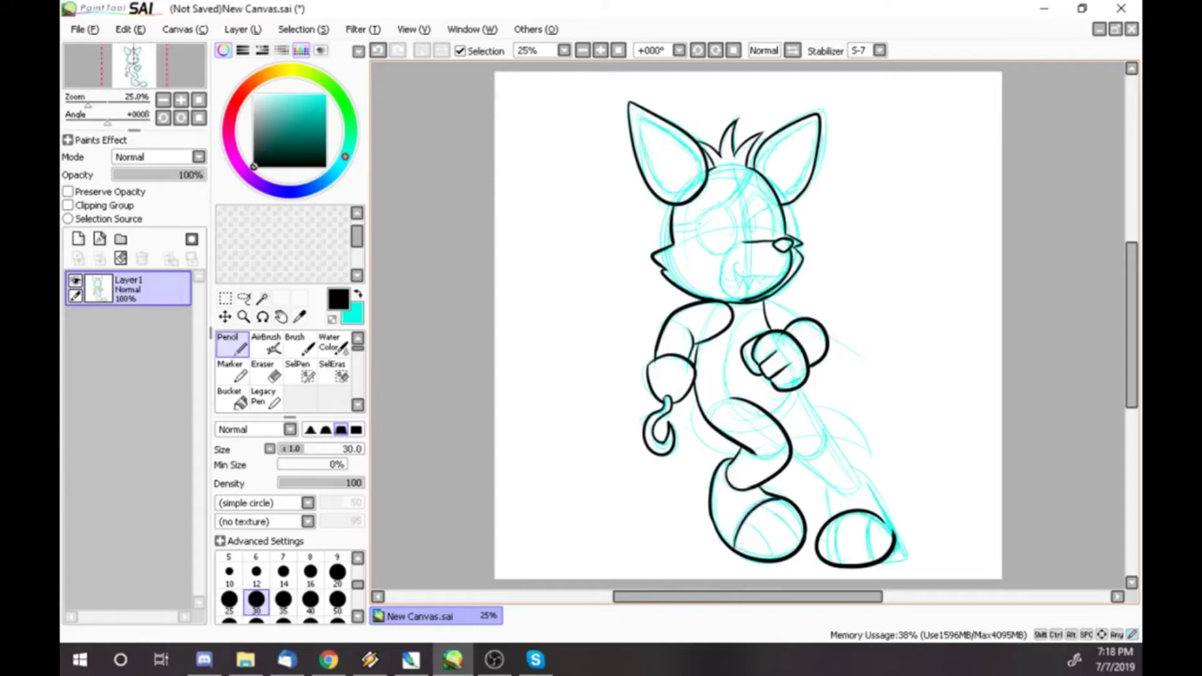
- Ink the outstretched leg, the hip, the tail, and the upper edge of the fist arm
drag(783, 391, 860, 477)
mouse_move(692, 402)
mouse_down()
mouse_move(731, 458)
mouse_move(882, 501)
mouse_move(896, 532)
mouse_up()
drag(839, 486, 830, 520)
drag(815, 411, 869, 454)
drag(764, 299, 815, 317)
- Ink the muzzle, and with the Pencil at size 20 draw the eye patch, its strap, the open eye, and the fanged mouth
mouse_move(741, 240)
mouse_down()
mouse_move(721, 283)
mouse_move(744, 300)
mouse_up()
drag(670, 225, 739, 183)
key(ctrl+z)
click(337, 571)
mouse_move(682, 224)
mouse_down()
mouse_move(737, 184)
mouse_move(708, 251)
mouse_move(746, 202)
mouse_move(774, 239)
mouse_up()
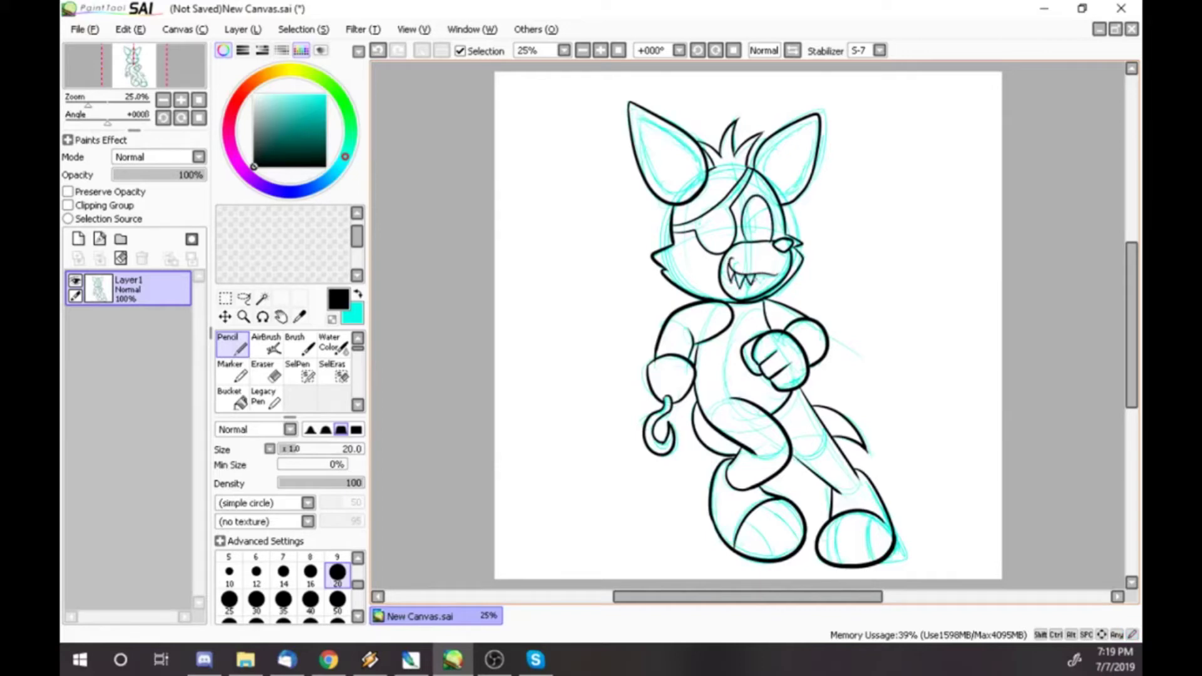
- Ink the pupil of the open eye and the inner outlines of both ears
drag(755, 217, 751, 233)
drag(635, 117, 652, 177)
mouse_move(636, 115)
mouse_down()
mouse_move(684, 145)
mouse_move(698, 184)
mouse_move(814, 120)
mouse_up()
click(378, 50)
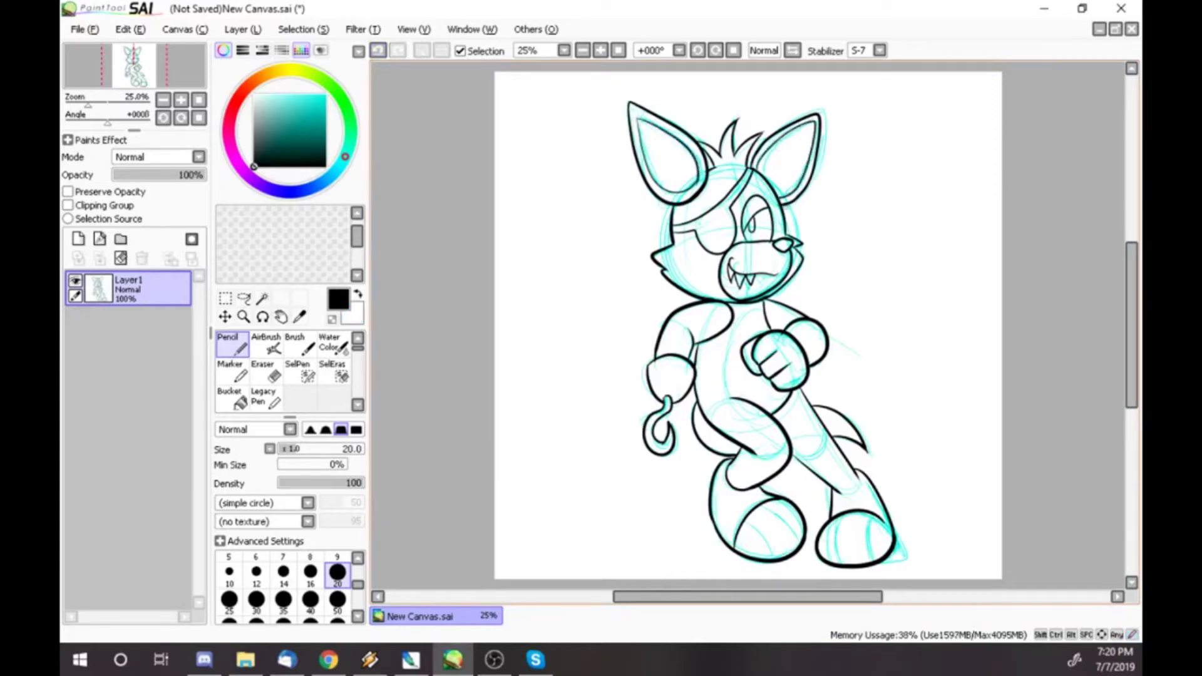
- Ink the hip and knee joint lines on both legs and the ankle line of the outstretched foot
drag(707, 420, 742, 396)
drag(794, 459, 829, 430)
drag(841, 497, 863, 477)
drag(881, 522, 893, 538)
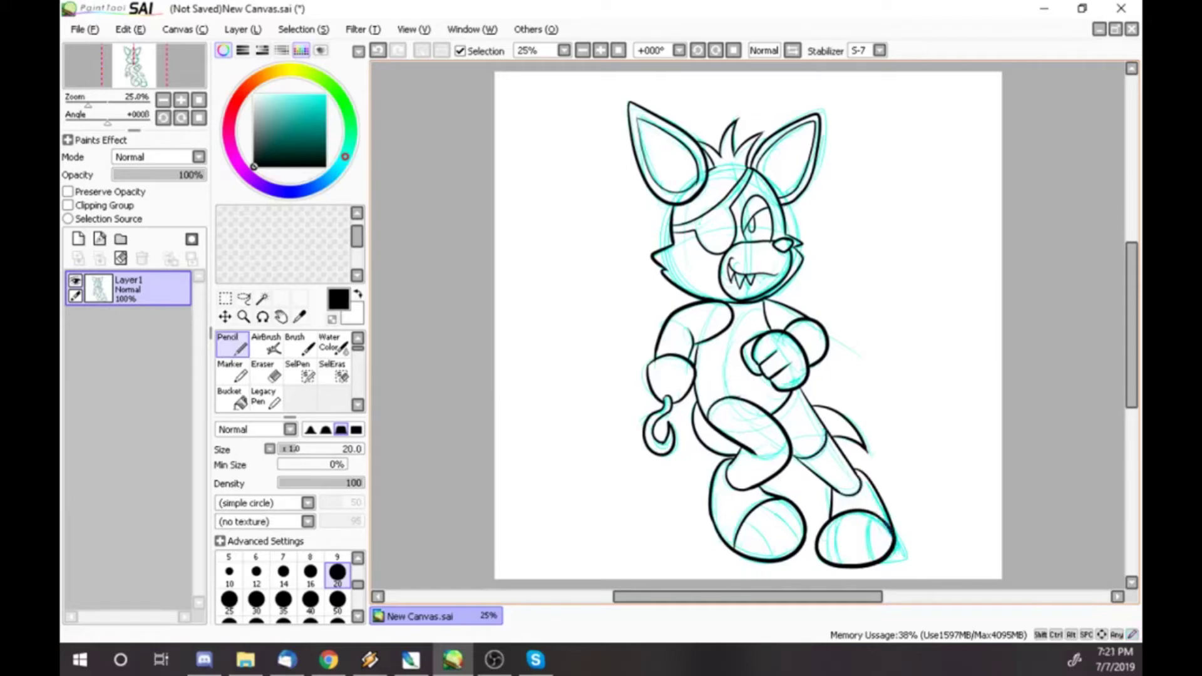
mouse_move(752, 459)
mouse_down()
mouse_move(788, 441)
mouse_move(769, 451)
mouse_up()
- Ink the belly patch edge, the shoulder joint line of the hook arm, and the toe lines on both feet
mouse_move(765, 307)
mouse_down()
mouse_move(730, 343)
mouse_move(722, 397)
mouse_up()
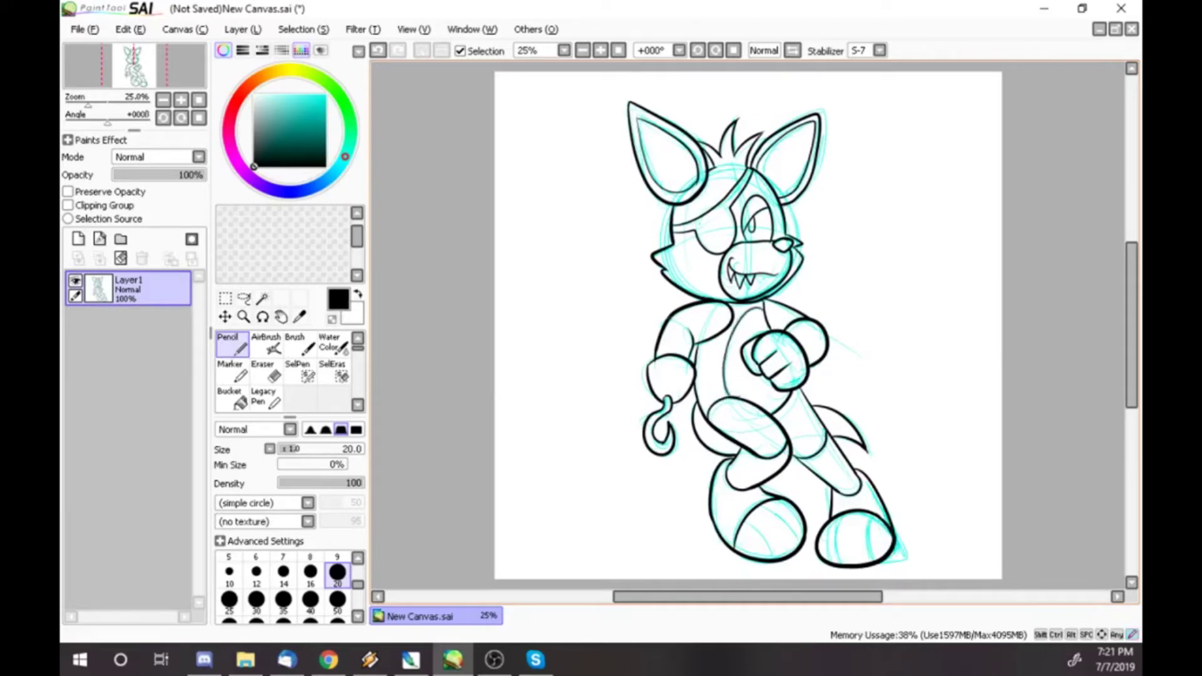
drag(667, 326, 687, 317)
drag(683, 322, 692, 337)
drag(745, 520, 779, 559)
drag(774, 501, 802, 542)
mouse_move(872, 515)
mouse_down()
mouse_move(867, 562)
mouse_move(833, 562)
mouse_up()
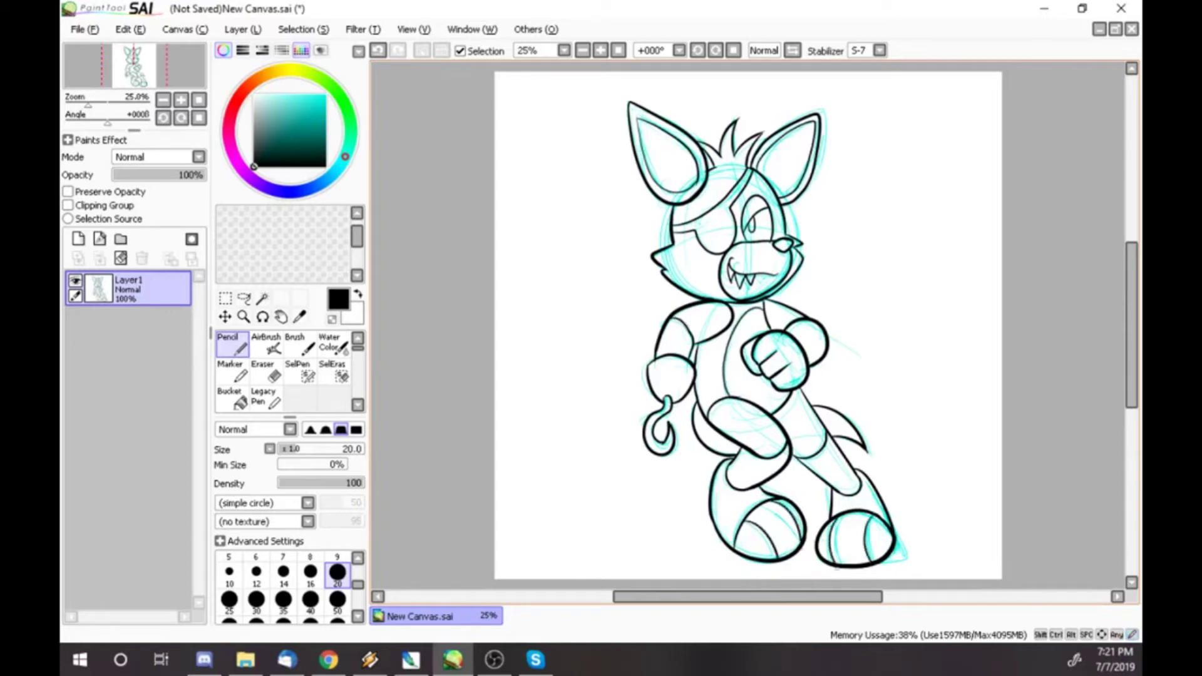
- In Photoshop, fill the eye patch, its strap, and the nose of sd foxy.psd with black using the Paint Bucket
key(x)
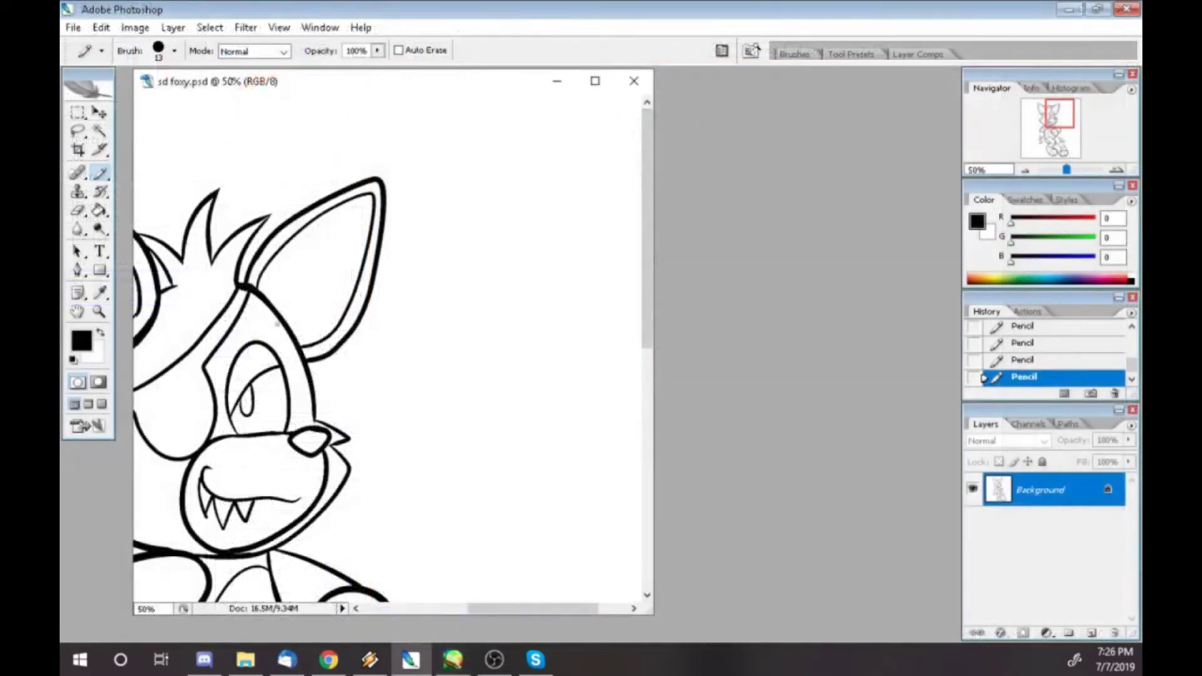
key(ctrl+minus)
key(ctrl+minus)
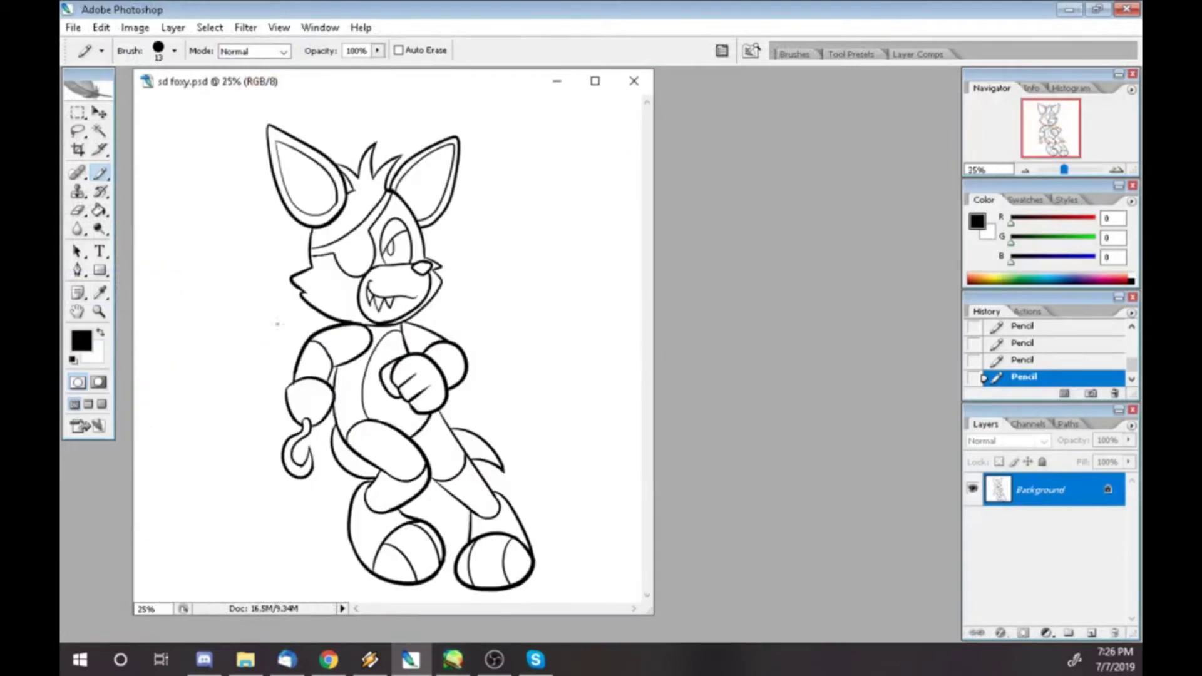
key(g)
click(351, 259)
click(422, 268)
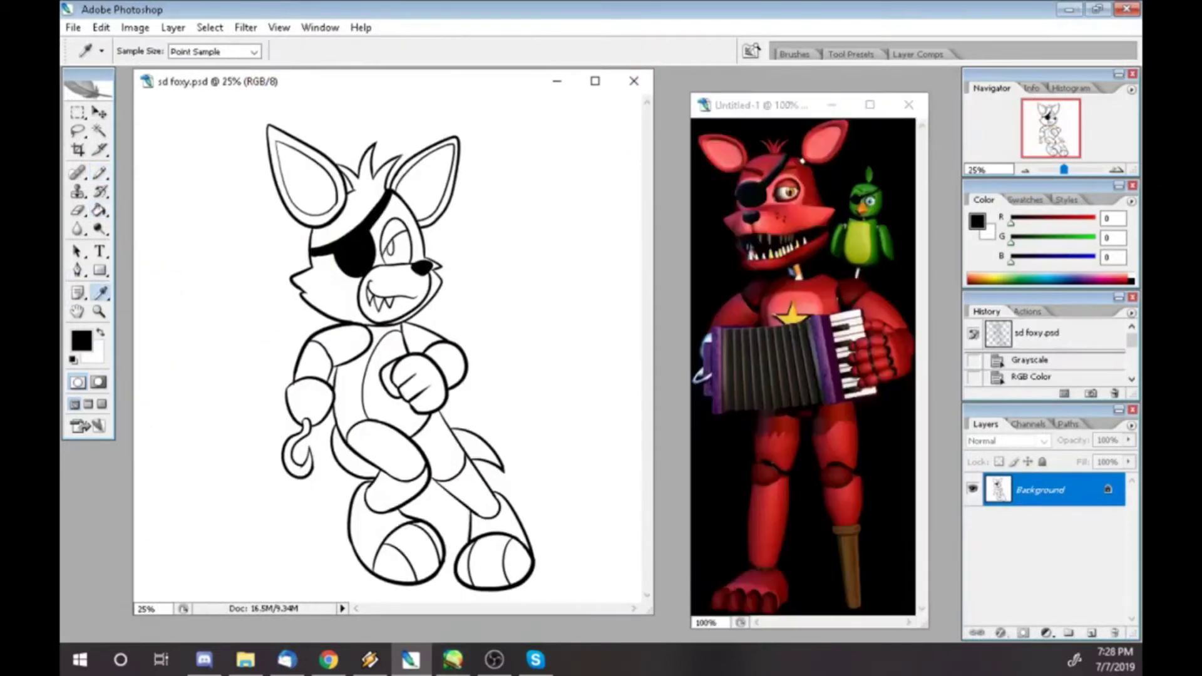
- Draw a dark red Pencil line around the open eye, from the eye patch over the brow down to the nose
key(z)
key(ctrl+plus)
key(ctrl+plus)
key(ctrl+plus)
key(ctrl+plus)
key(ctrl+plus)
key(ctrl+plus)
key(ctrl+plus)
key(ctrl+plus)
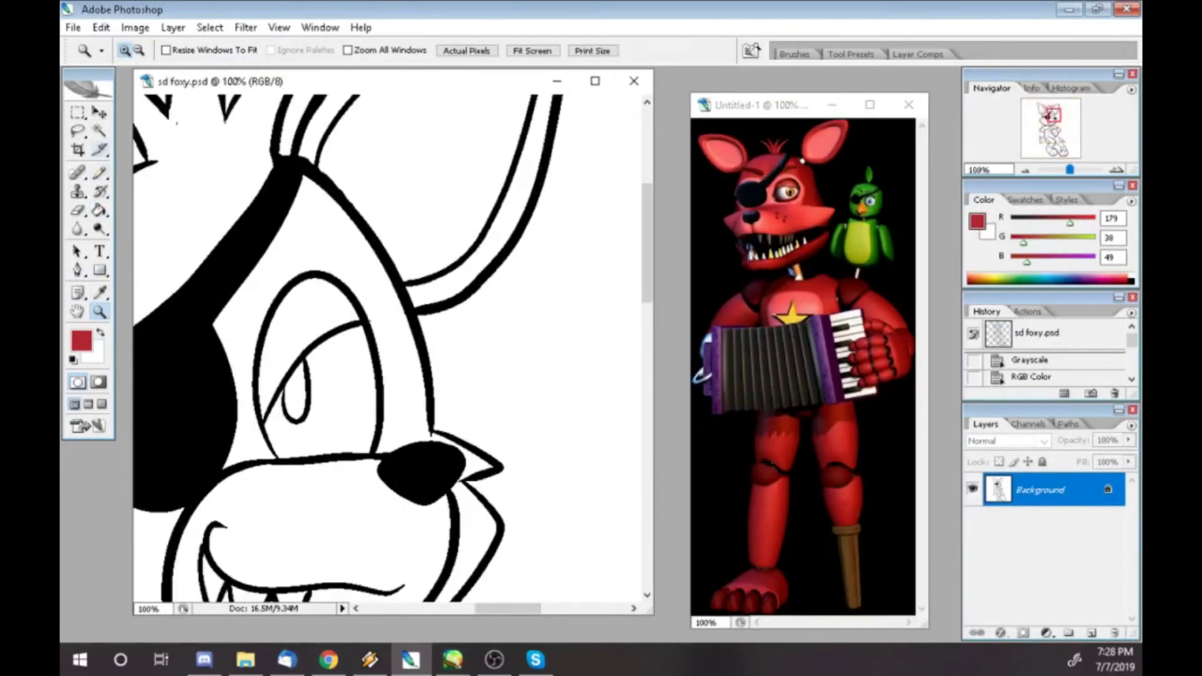
key(w)
key(b)
mouse_move(216, 318)
mouse_down()
mouse_move(232, 335)
mouse_move(269, 276)
mouse_move(326, 251)
mouse_move(367, 291)
mouse_move(394, 449)
mouse_up()
scroll(615, 401, left, 3)
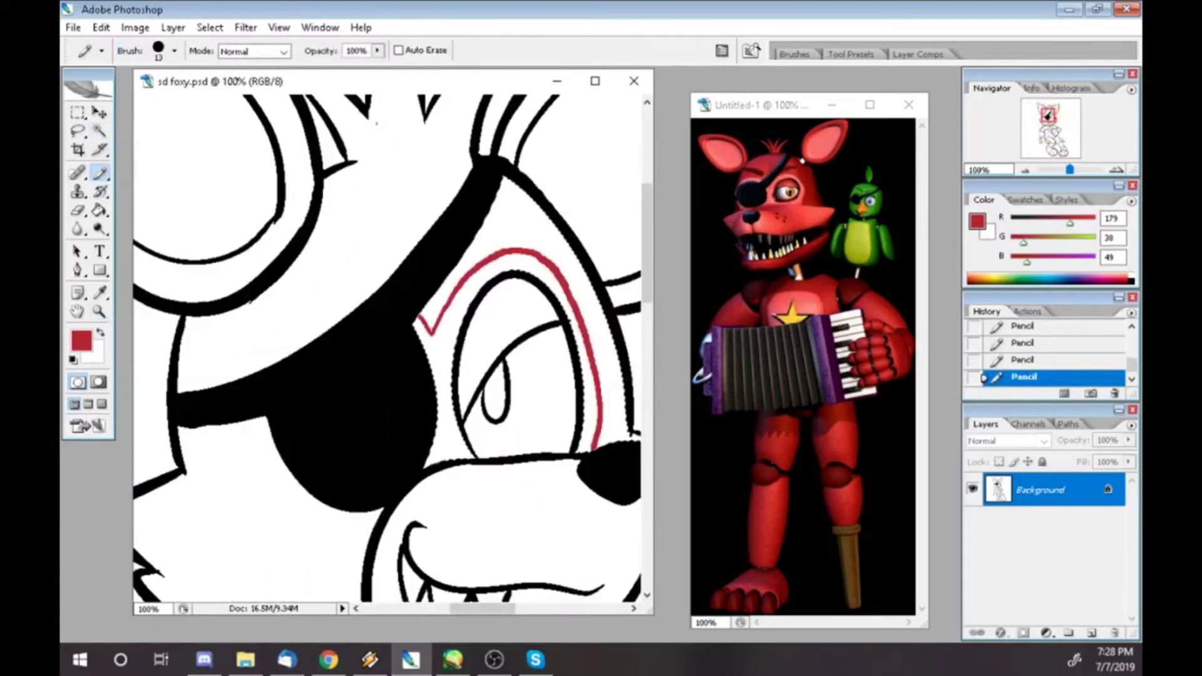
scroll(615, 401, down, 3)
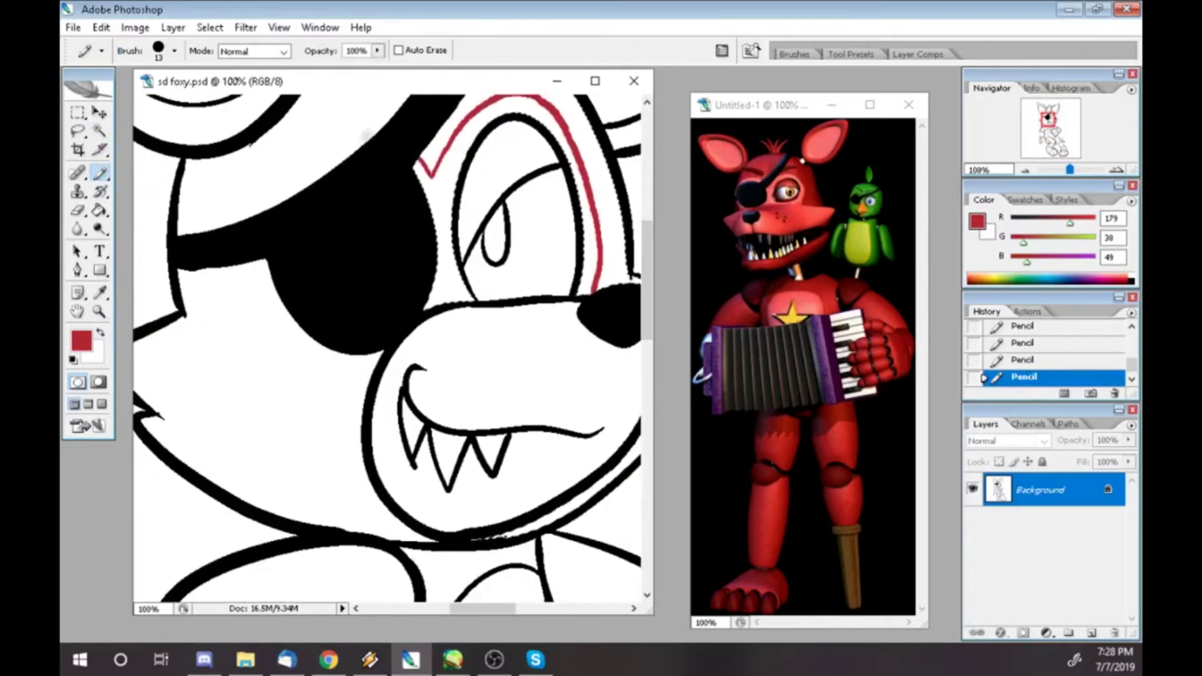
- Select the face areas beside the eye patch with the Magic Wand, pencil red arcs above and below it, and deselect
key(w)
click(322, 157)
click(349, 128)
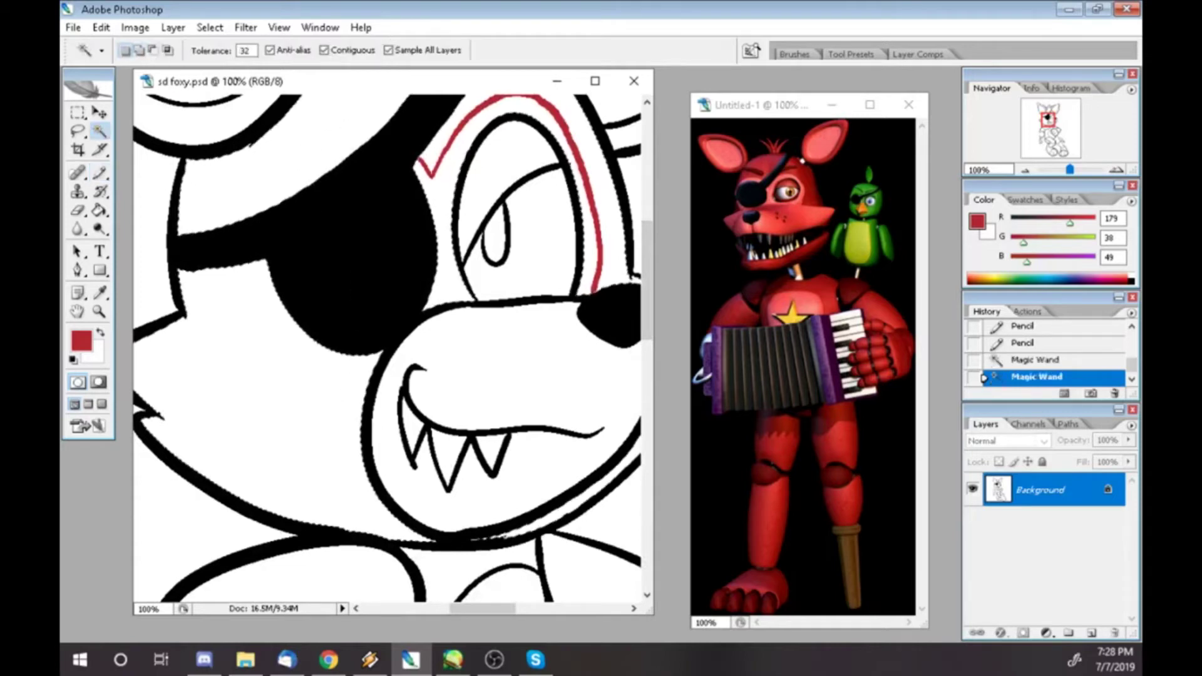
key(b)
drag(378, 131, 297, 191)
drag(316, 342, 367, 389)
key(ctrl+d)
- Clean up the rough line work at the cheek fur and along the chin with the Pencil
key(x)
click(153, 410)
click(163, 415)
drag(413, 535, 522, 536)
click(420, 537)
alt+click(417, 525)
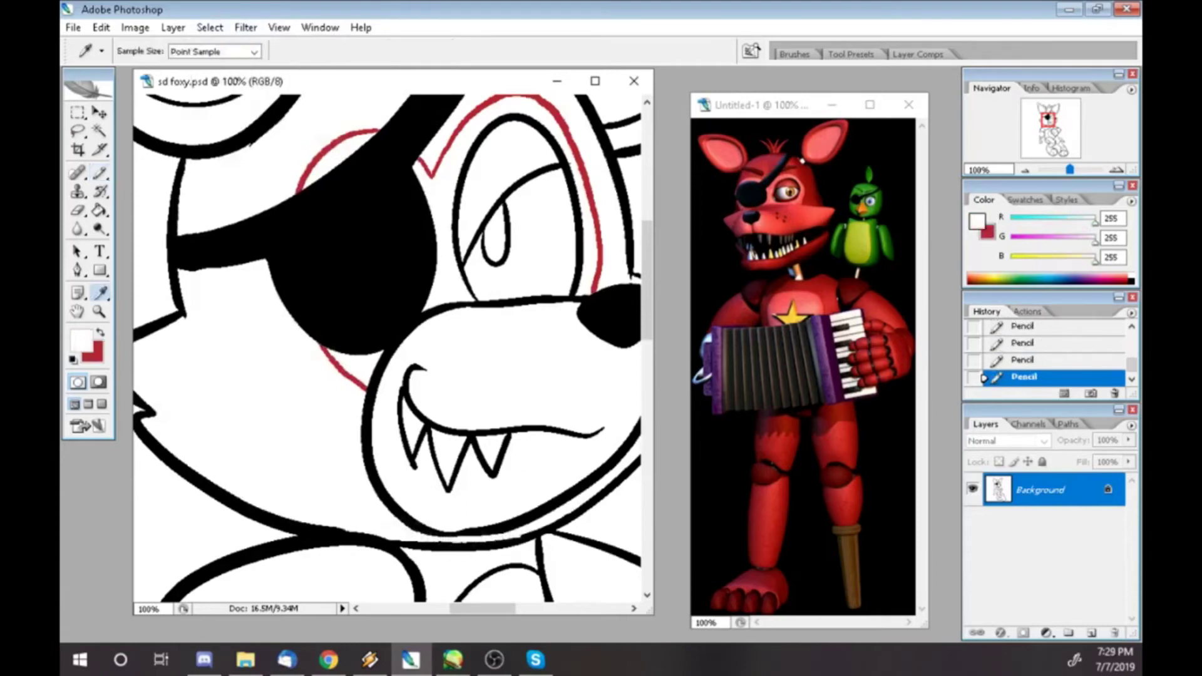
drag(417, 526, 514, 532)
- Fill the head, hair tuft, cheek fur, and outer ears with dark red (179, 38, 49)
key(ctrl+minus)
key(ctrl+minus)
key(ctrl+minus)
key(ctrl+minus)
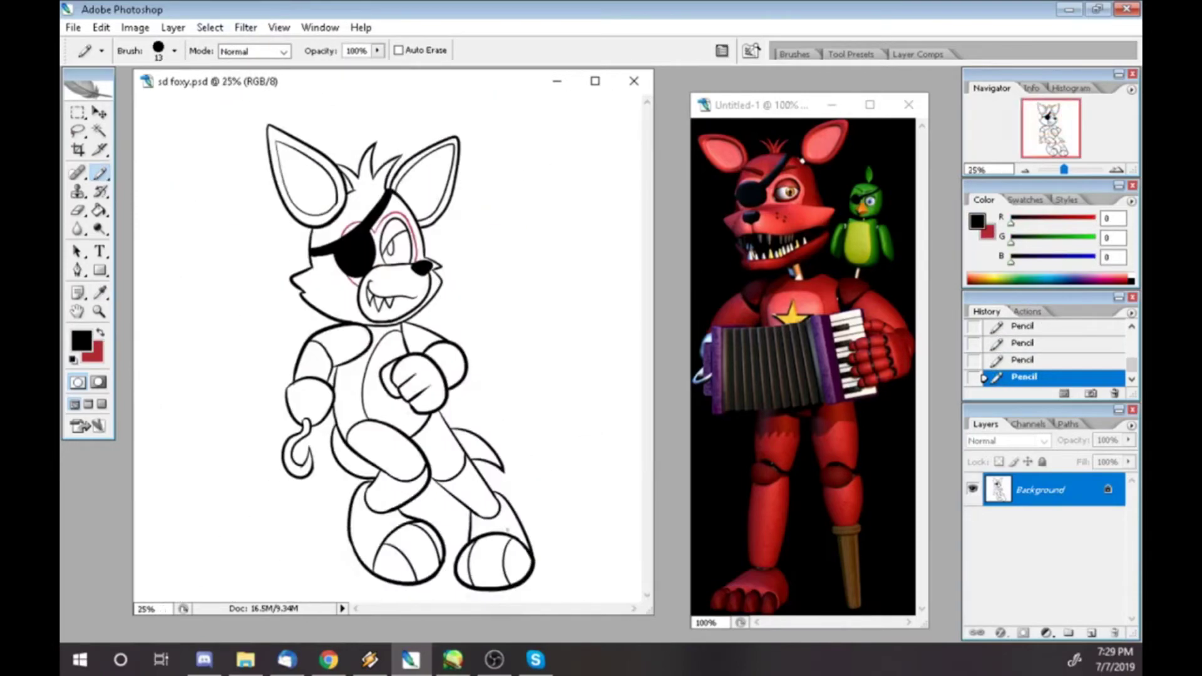
key(g)
key(x)
click(370, 185)
click(313, 288)
click(454, 166)
click(274, 157)
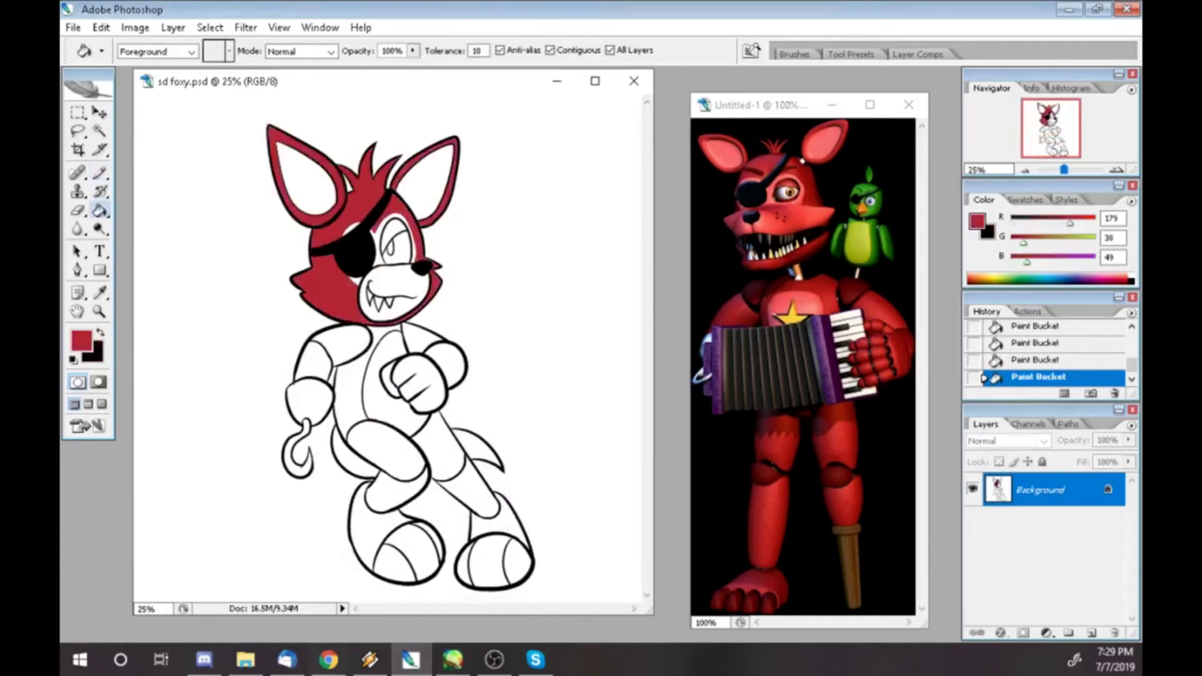
- Fill the arms, fist, torso sides, both legs, the hip, and the tail with the same dark red
key(alt+Tab)
key(alt+Tab)
click(326, 354)
click(357, 407)
click(438, 354)
click(416, 392)
click(391, 379)
click(389, 450)
click(376, 533)
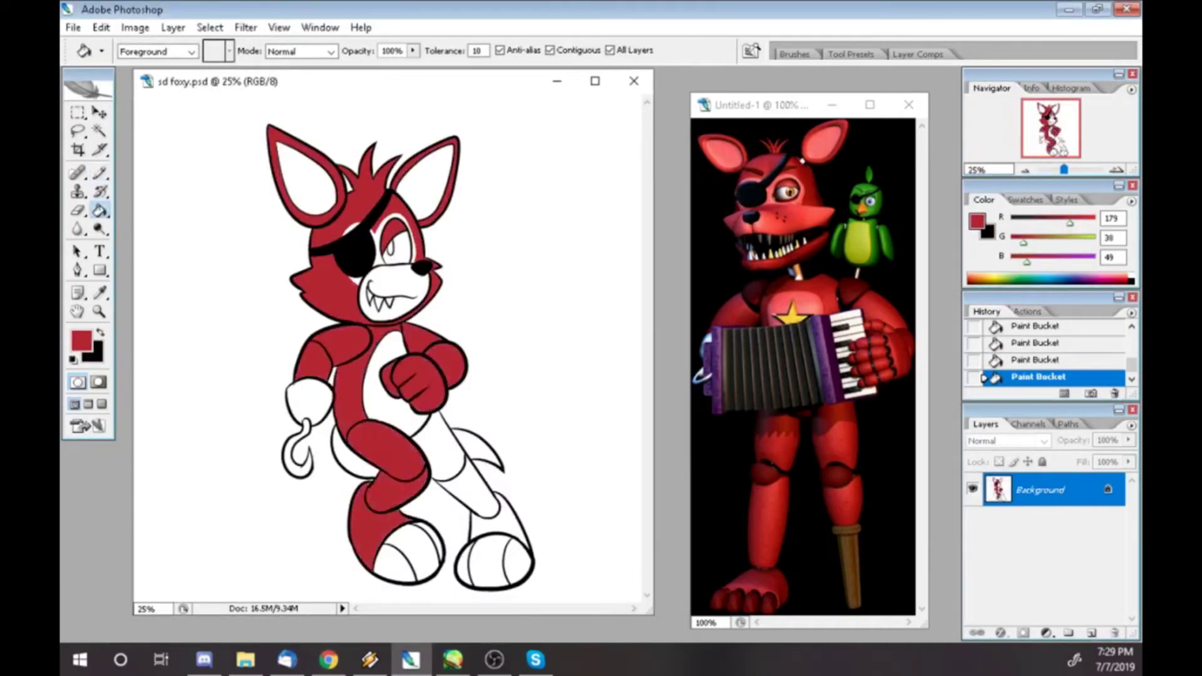
click(457, 438)
click(491, 458)
click(353, 451)
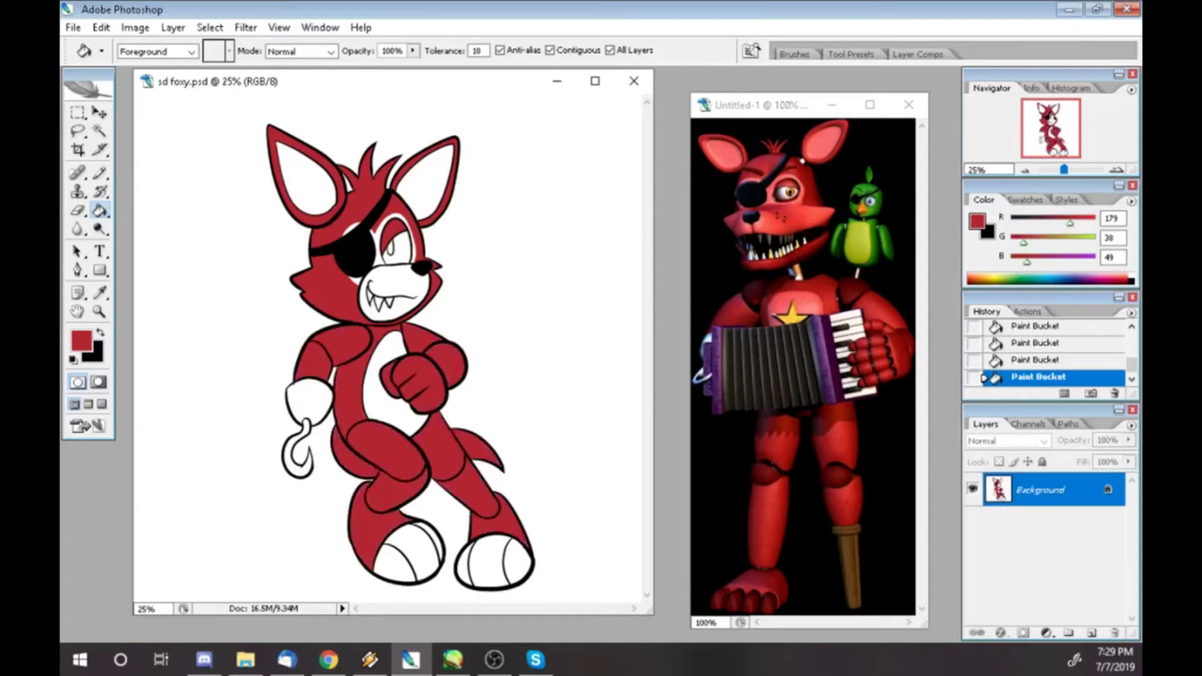
- Touch up the line work where the hook meets the cuff and at the cuff's upper corner with the Pencil
key(z)
click(317, 338)
click(350, 451)
key(x)
key(b)
drag(571, 298, 586, 312)
drag(585, 312, 592, 316)
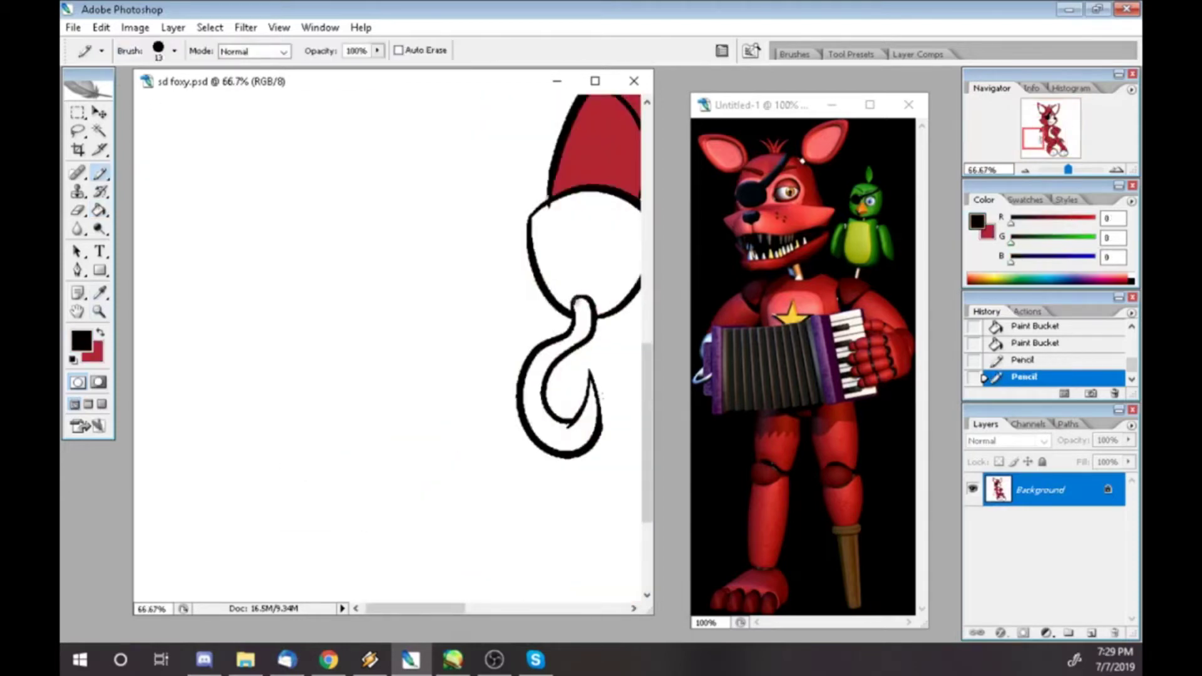
alt+click(548, 210)
click(548, 209)
- Sample pink (246, 107, 109) from the reference's ear and fill the inner ears, eye surround, muzzle, and belly
key(ctrl+minus)
key(ctrl+minus)
key(ctrl+minus)
alt+click(727, 150)
key(g)
click(305, 178)
click(425, 181)
click(382, 247)
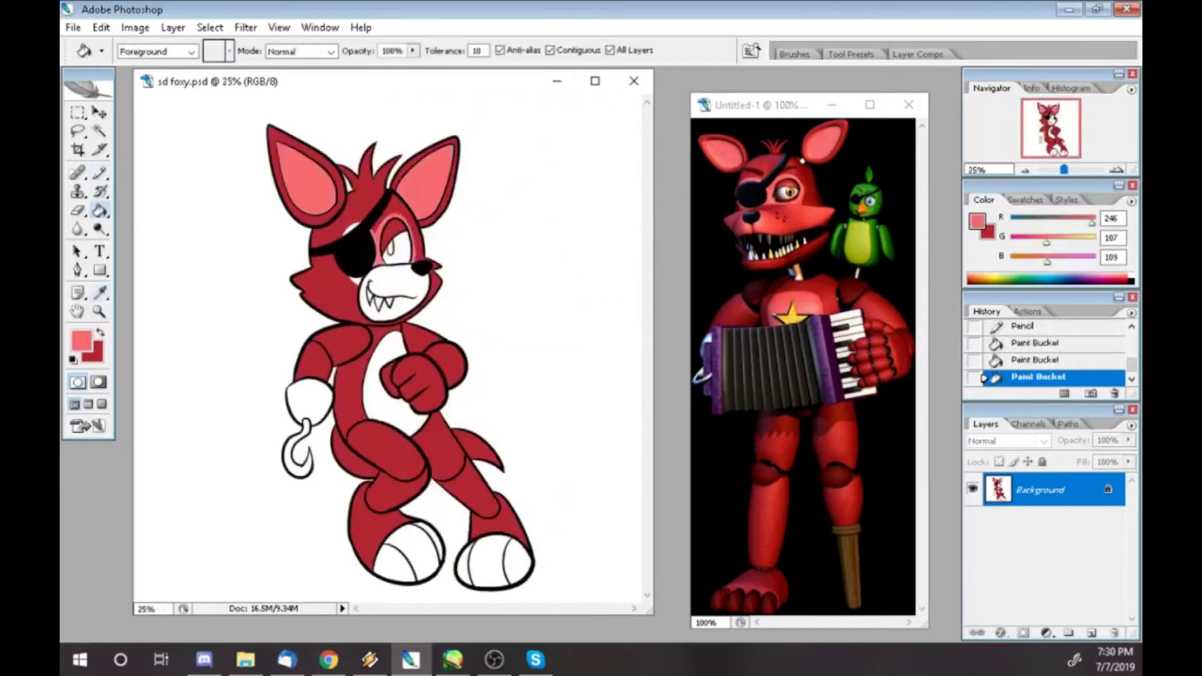
click(395, 295)
click(376, 400)
- Set the foreground colour to fe9fa1 and refill the inner ears, eye surround, muzzle, and belly with it
click(82, 342)
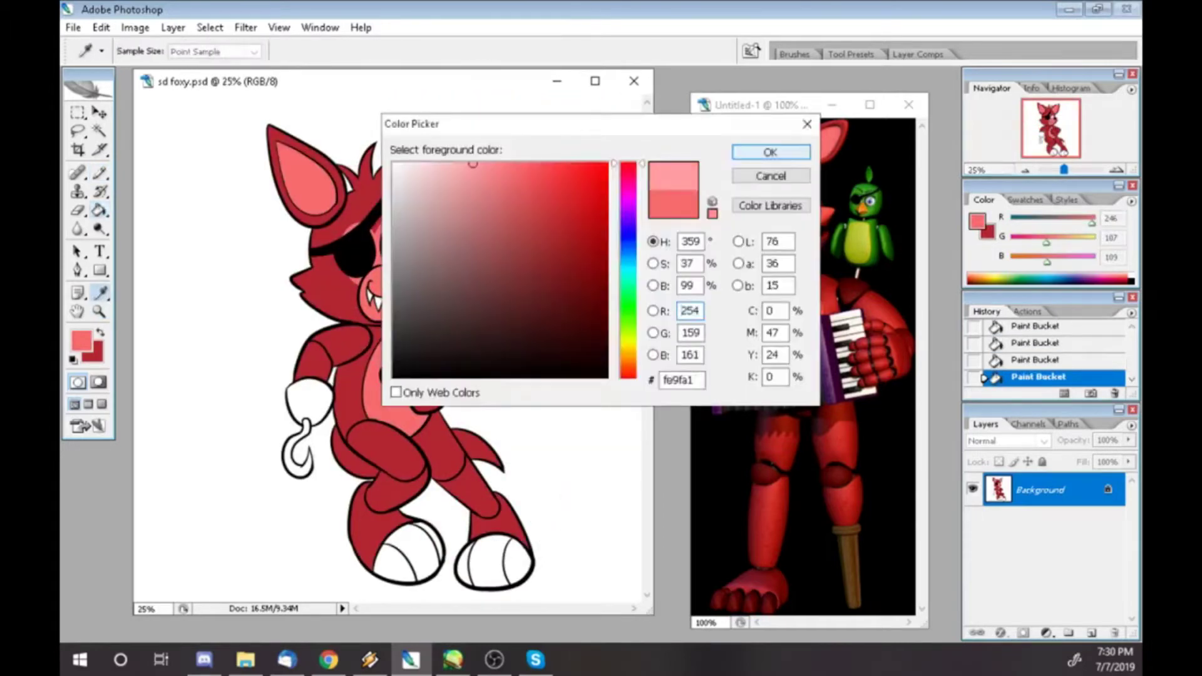
click(773, 150)
key(Tab)
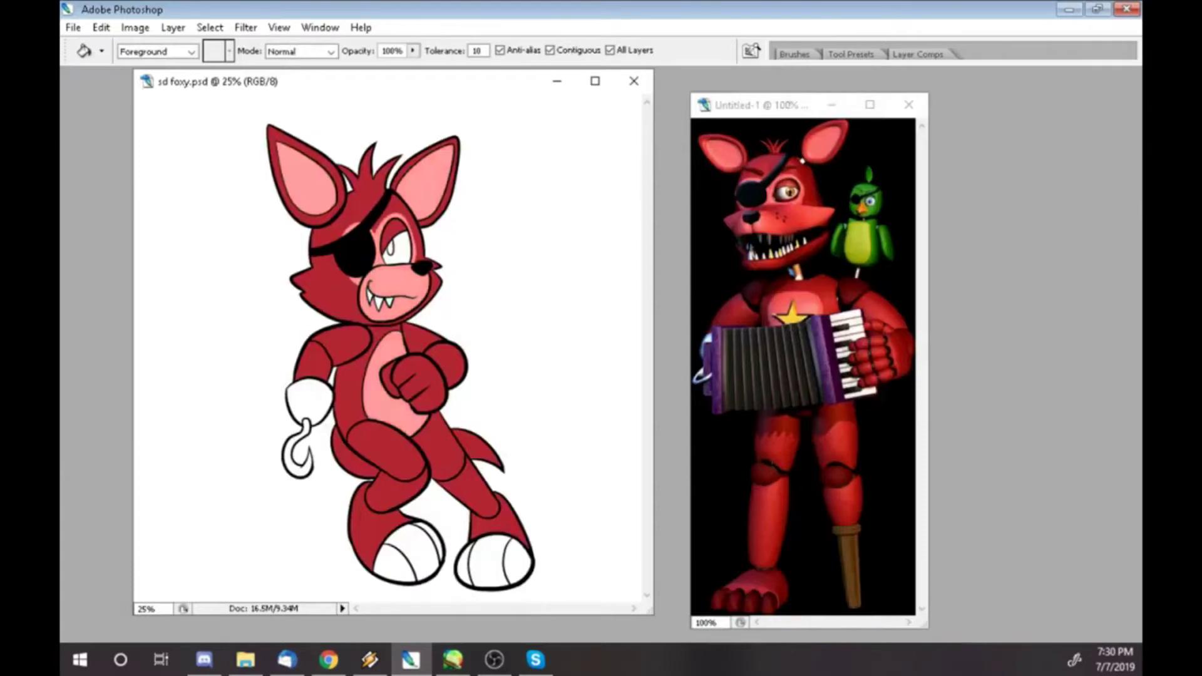
key(Tab)
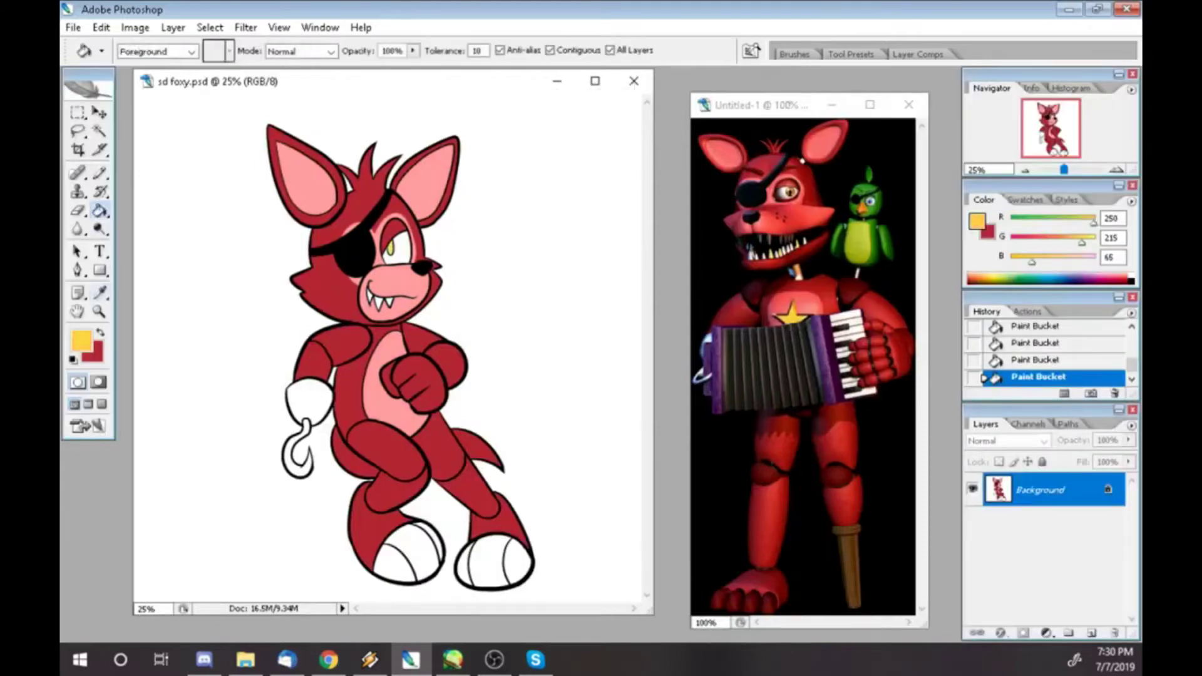
- Sample dark maroon (119, 24, 22) from the reference's leg and fill both feet with it
alt+click(808, 439)
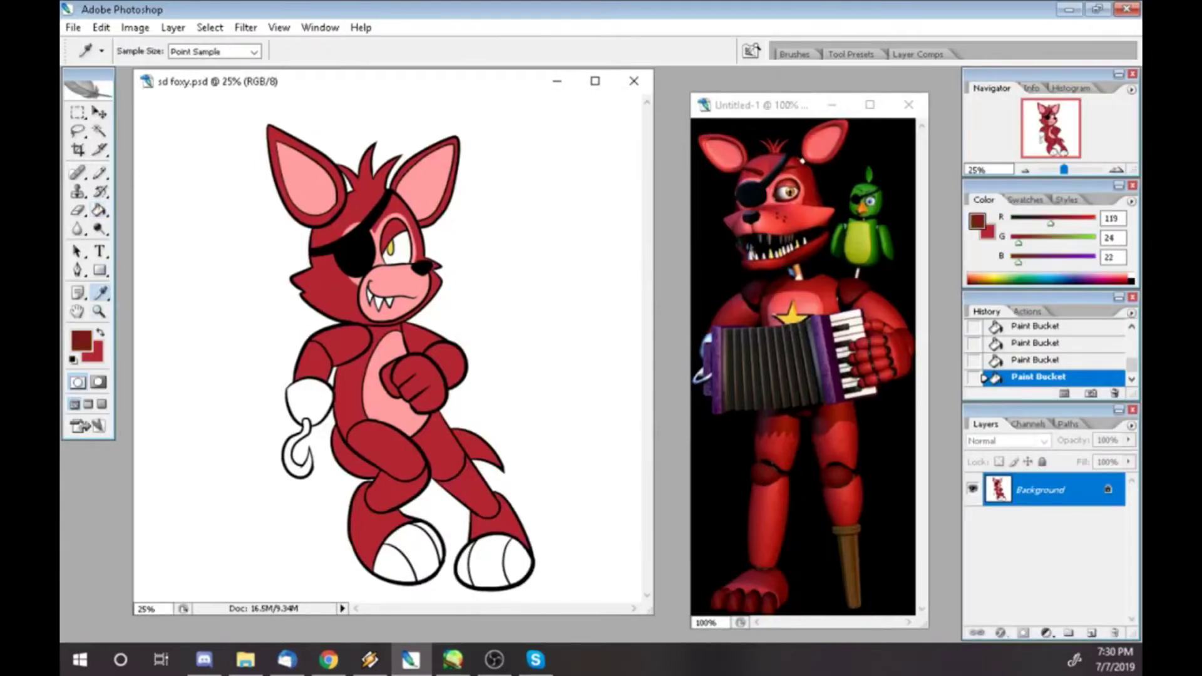
click(401, 558)
click(482, 564)
click(517, 564)
- Pick a lavender grey (186, 183, 206) as the foreground colour and fill the cuff and hook with it
click(82, 341)
click(396, 198)
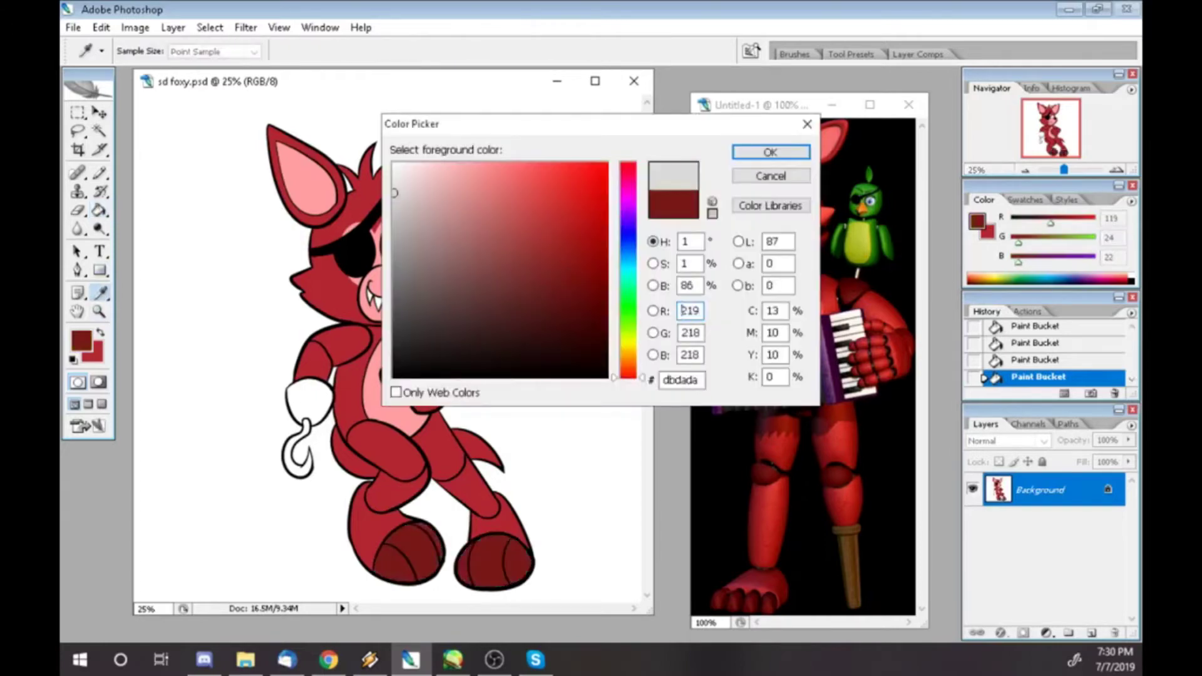
click(770, 151)
key(Tab)
click(307, 401)
click(294, 451)
key(Tab)
click(93, 352)
click(408, 196)
click(424, 201)
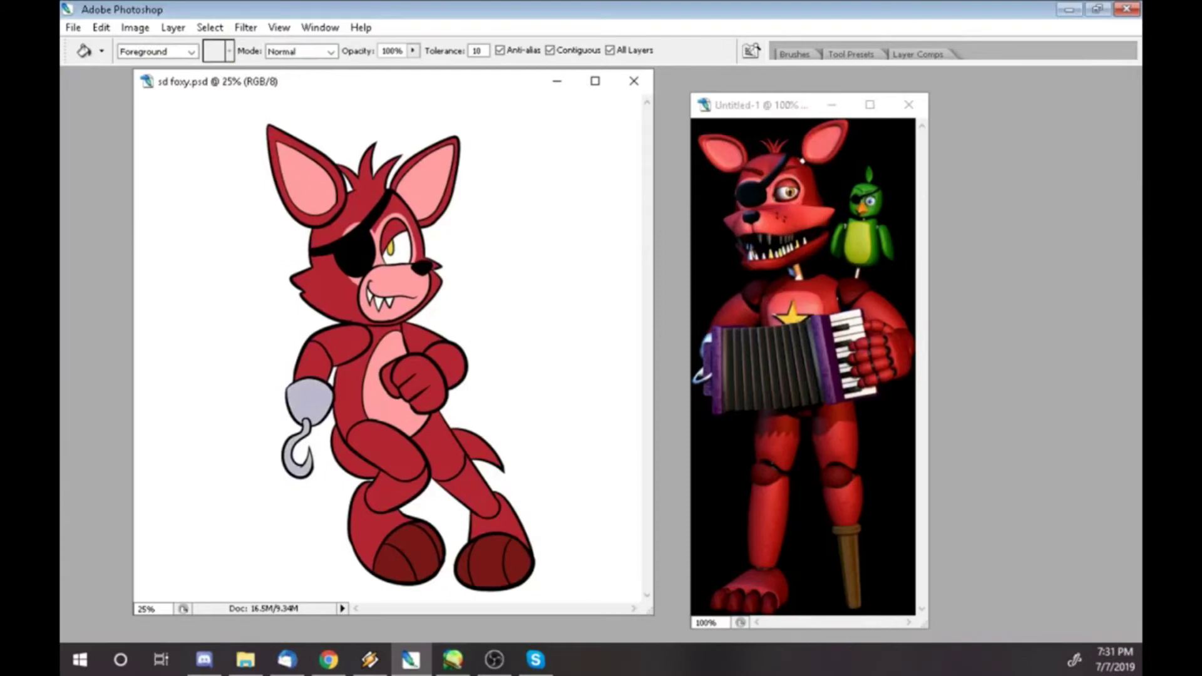
- Convert the Background into a regular layer and delete the white area around the fox using the Magic Wand
key(ctrl+minus)
key(ctrl+plus)
key(Tab)
double_click(1032, 490)
key(Return)
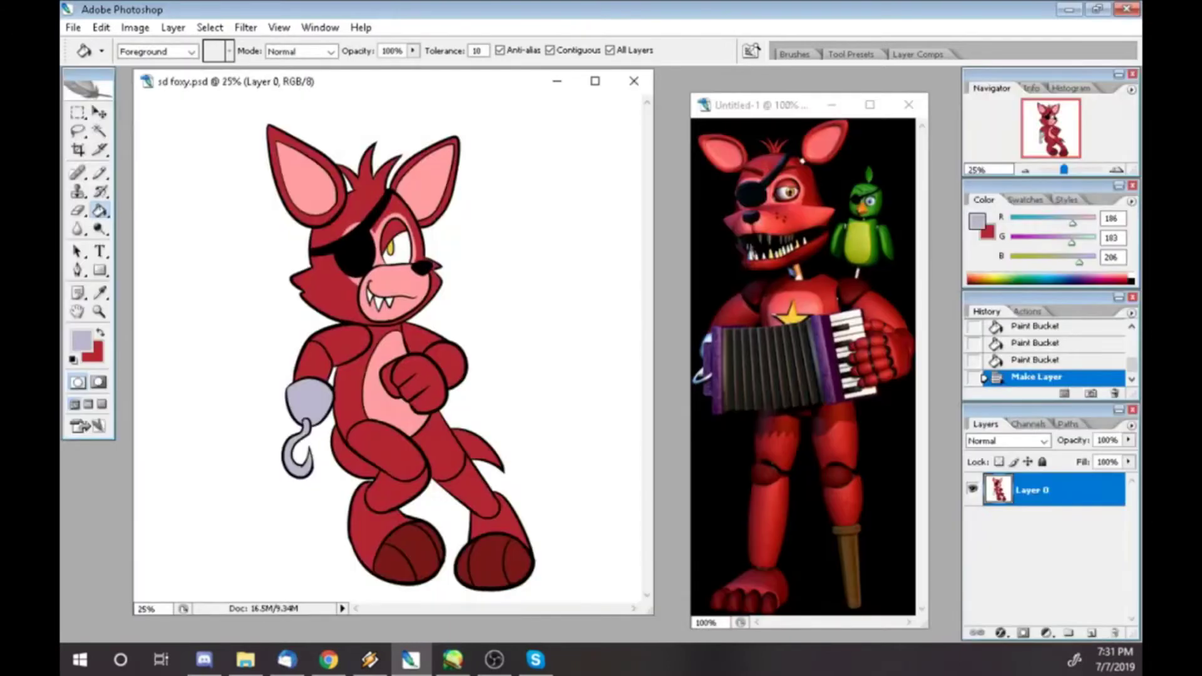
key(w)
click(275, 263)
click(276, 263)
click(276, 263)
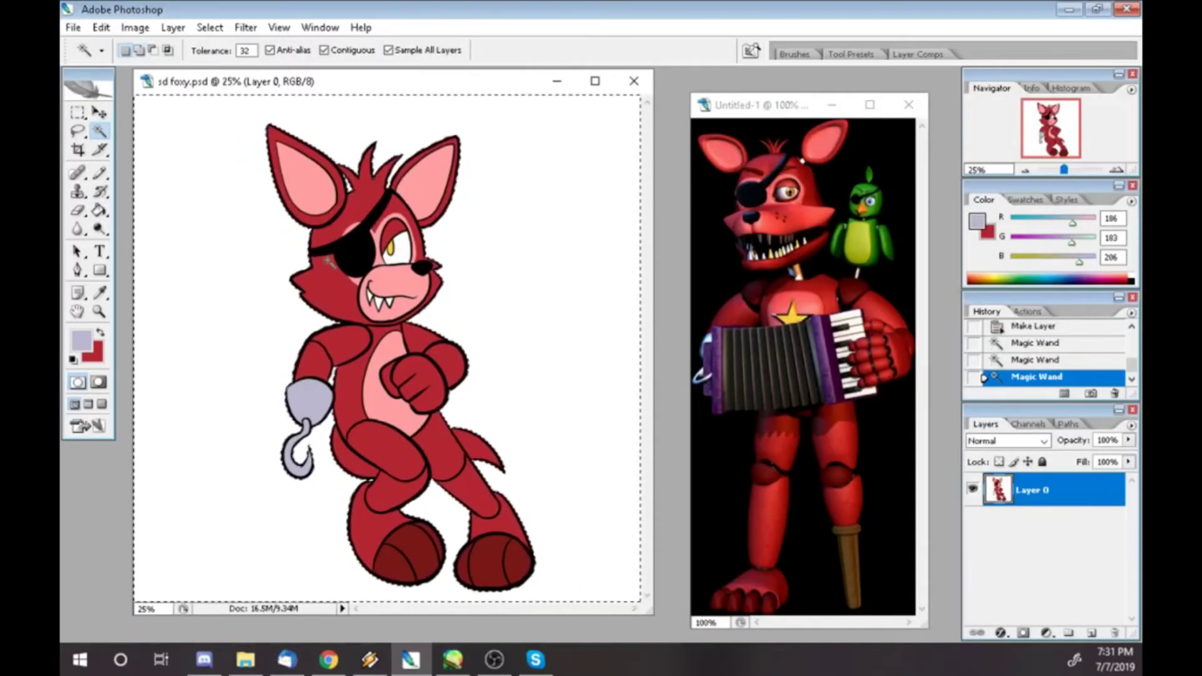
key(Delete)
- Outline the fox with a thick black Stroke layer style and add two new layers above it
right_click(1032, 491)
click(1020, 126)
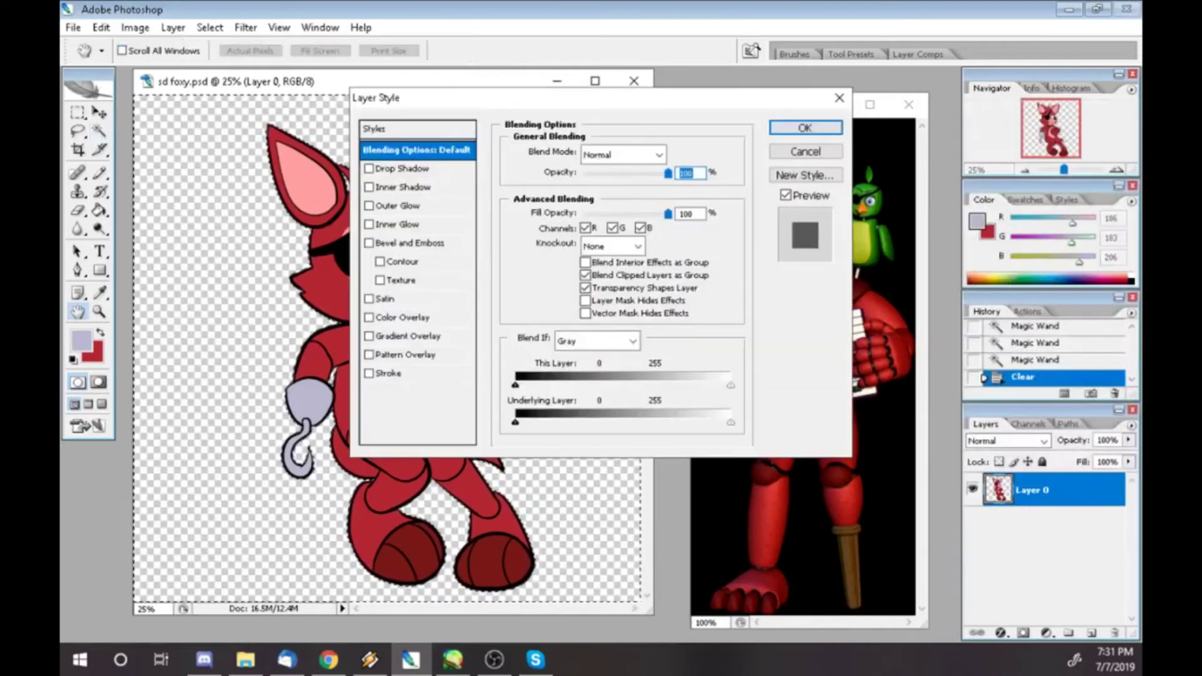
click(544, 210)
click(773, 147)
drag(625, 173, 646, 173)
drag(562, 275, 646, 275)
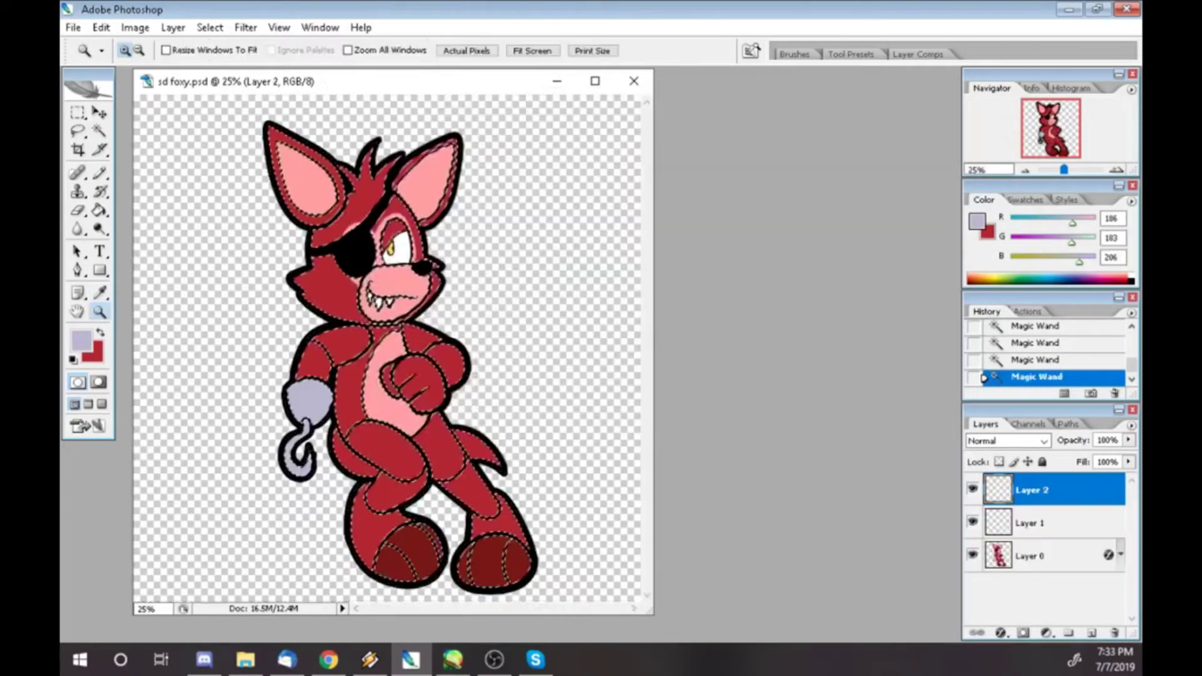
- Change Layer 2's blend mode and lower its opacity, and set Layer 1 to Multiply at 30% opacity
key(ctrl+plus)
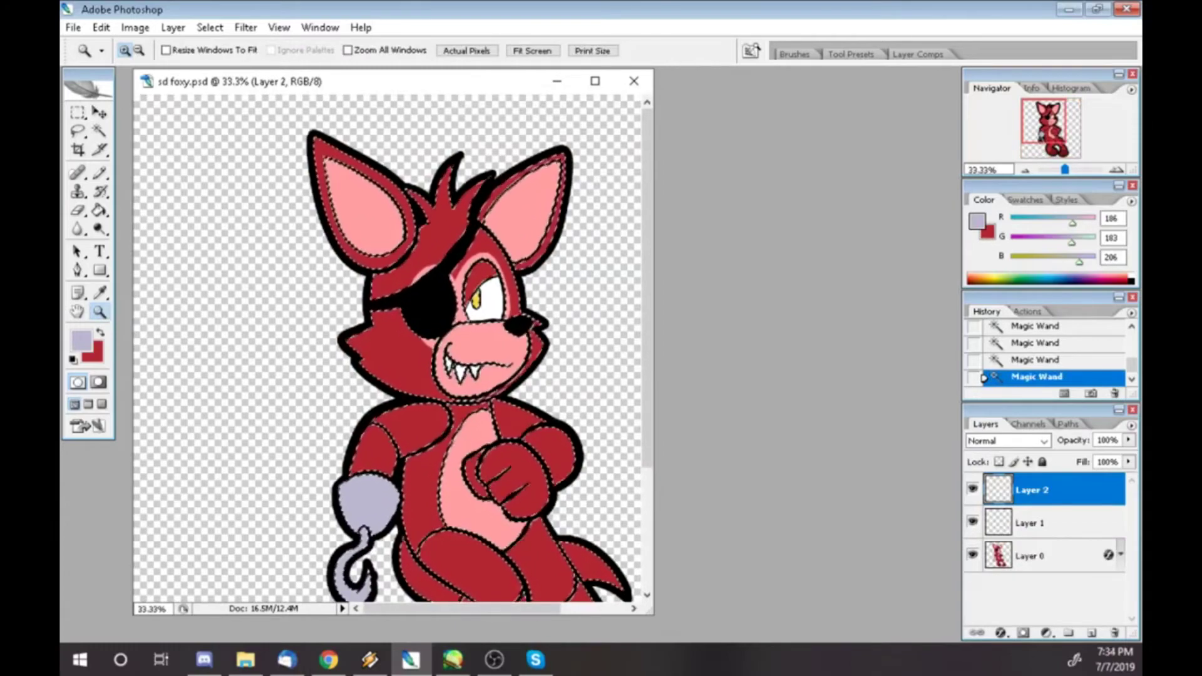
key(ctrl+plus)
key(ctrl+plus)
click(1007, 441)
click(983, 164)
drag(1129, 440, 1067, 457)
click(1030, 523)
click(1007, 441)
click(983, 107)
- Set the working colours to cyan (0, 255, 246) and blue (24, 0, 255), and shade the left ear in blue on Layer 1
click(101, 293)
click(92, 352)
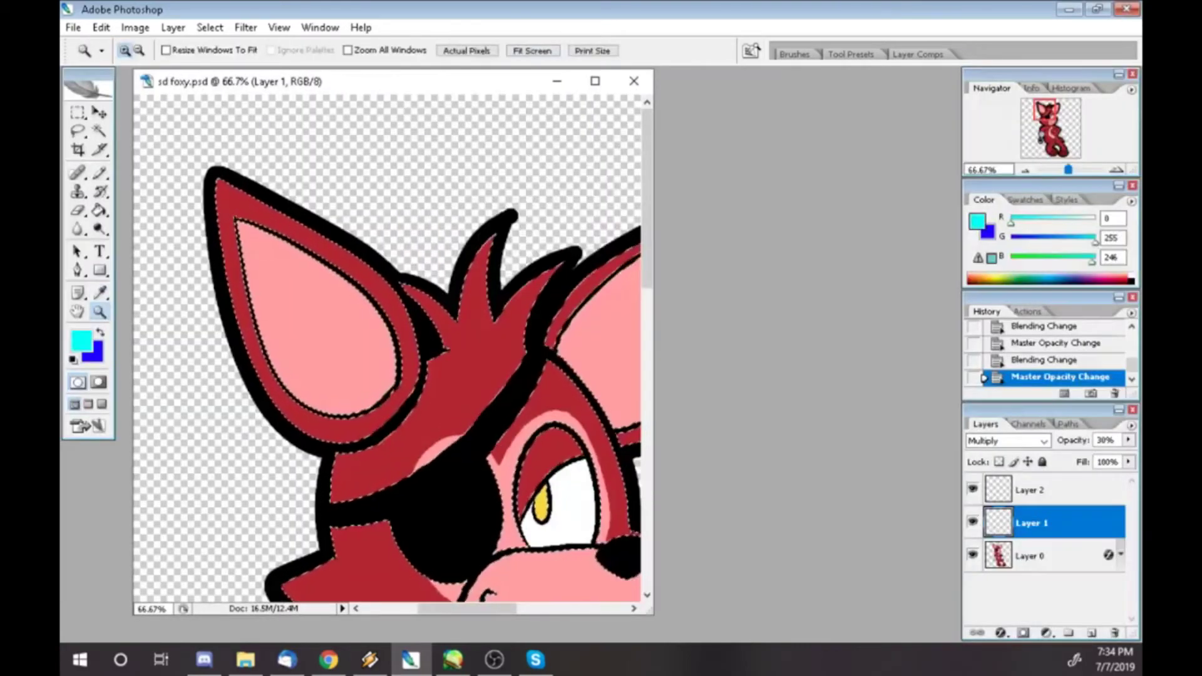
click(280, 250)
drag(238, 242, 251, 298)
key(g)
click(229, 213)
key(b)
drag(289, 246, 279, 373)
key(g)
click(254, 288)
- Fill out the blue shading along the left edge of the inner left ear with the Pencil
key(b)
key(ctrl+plus)
drag(164, 163, 179, 250)
drag(169, 188, 182, 269)
drag(163, 263, 179, 357)
drag(160, 157, 176, 276)
- Erase a stray bit at the hair tip on Layer 0
key(e)
click(1031, 556)
click(582, 135)
key(b)
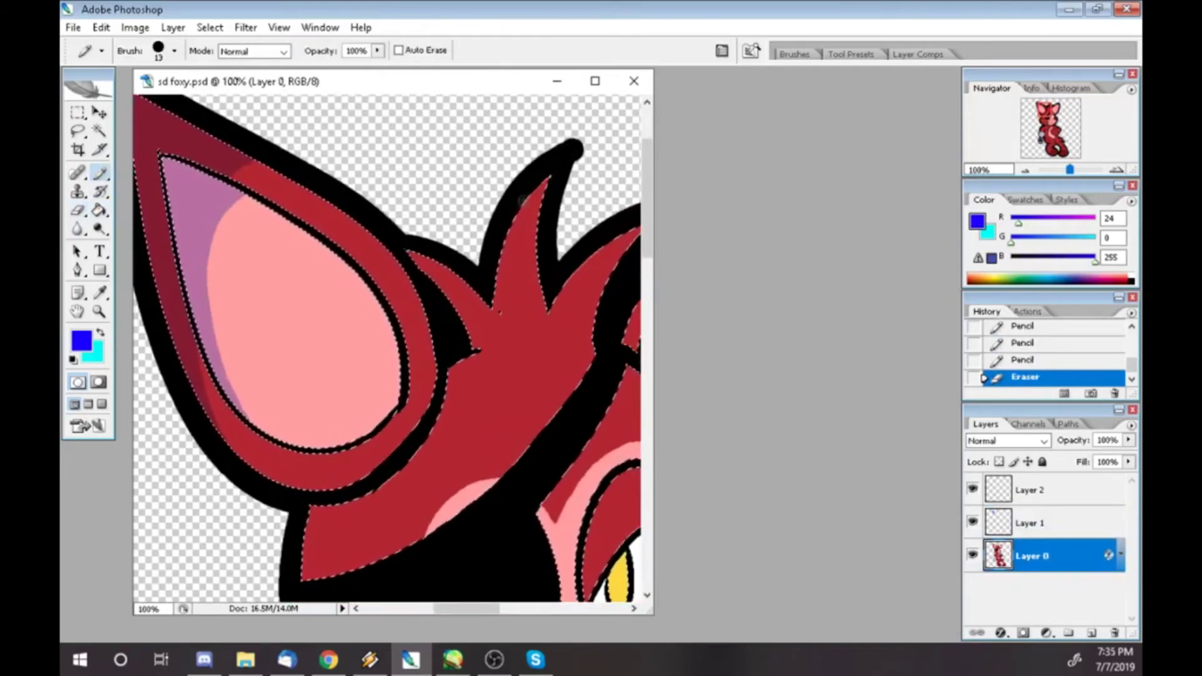
key(ctrl+z)
key(alt+bracketright)
key(ctrl+z)
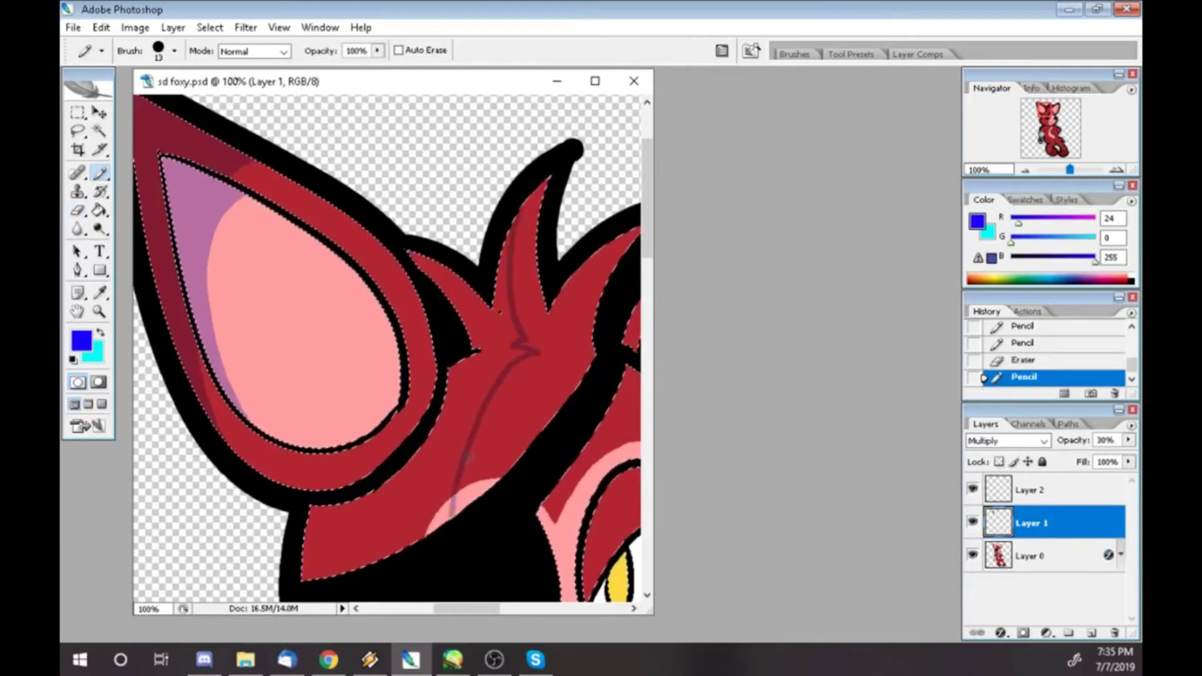
key(ctrl+z)
key(alt+bracketleft)
scroll(569, 422, down, 2)
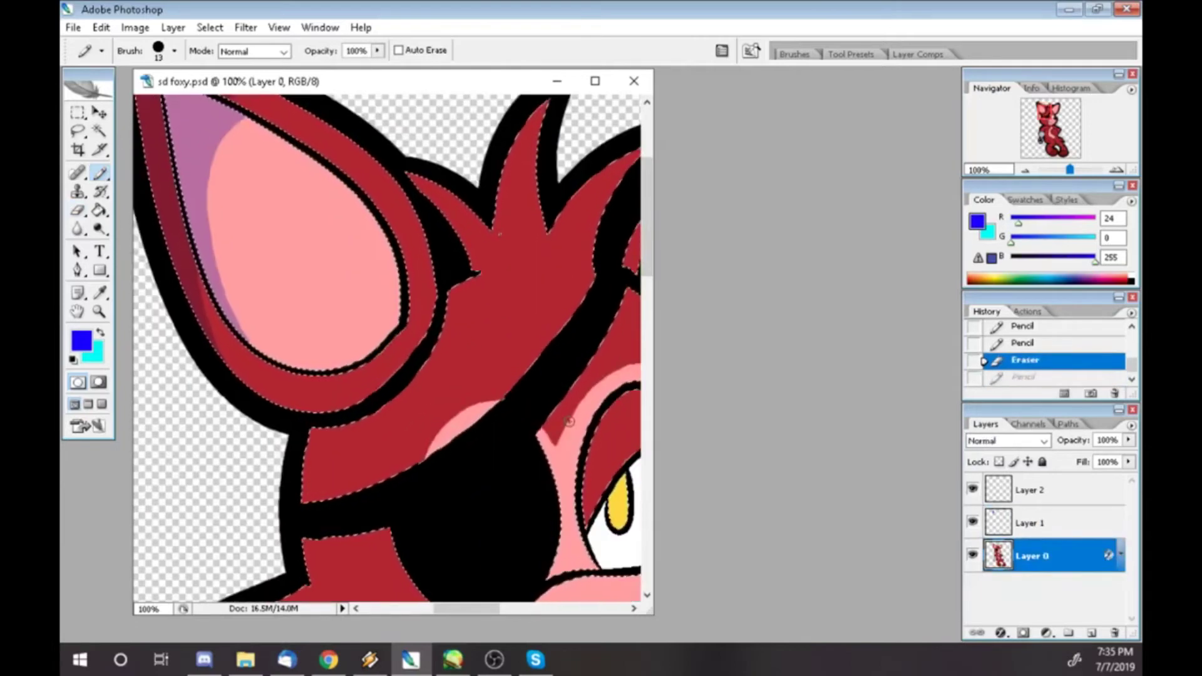
- Draw the shadow edge through the hair, forehead, and cheek on Layer 1, and fill the shaded side with blue
key(alt+bracketright)
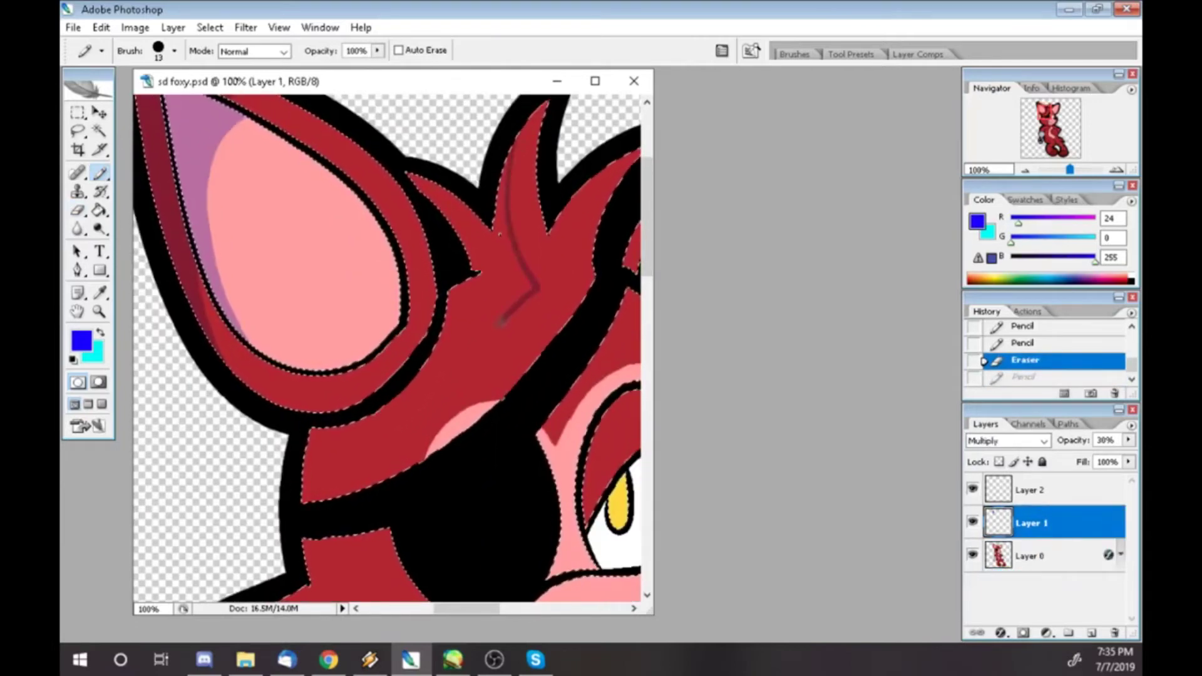
drag(501, 321, 473, 403)
scroll(473, 403, down, 7)
mouse_move(455, 363)
mouse_down()
mouse_move(432, 450)
mouse_move(497, 540)
mouse_up()
key(g)
click(351, 407)
scroll(388, 344, up, 8)
click(576, 144)
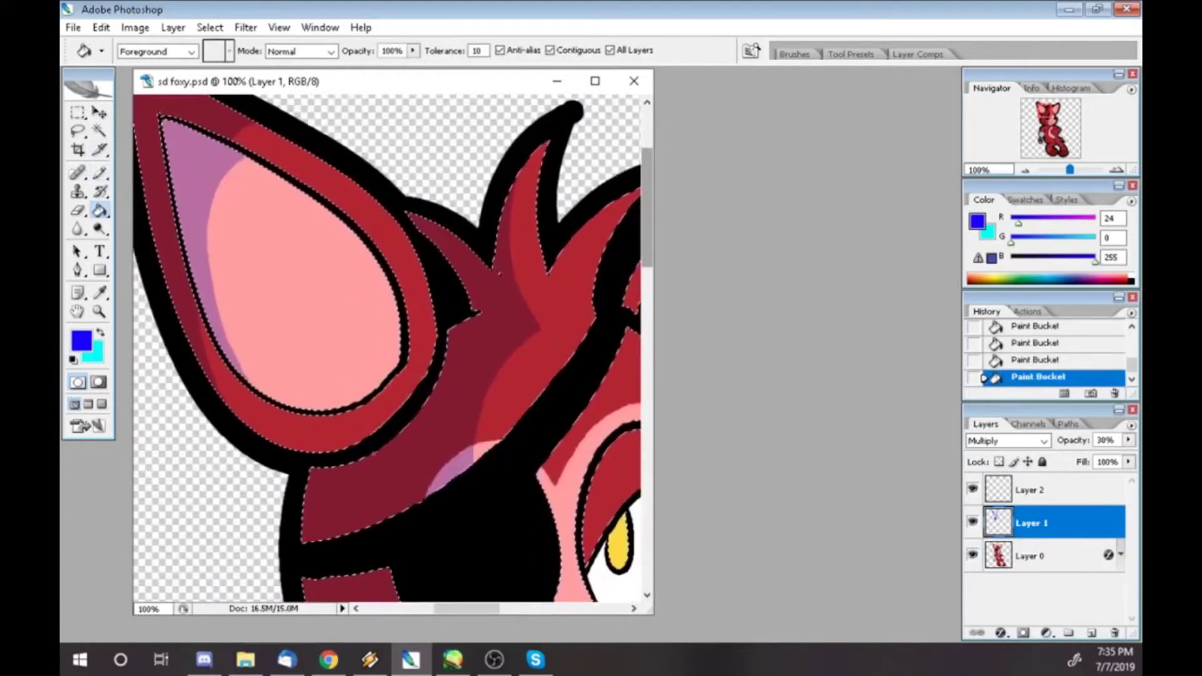
- Widen the left ear's shadow with new Pencil edges, fill the added areas with blue, and erase the excess
key(b)
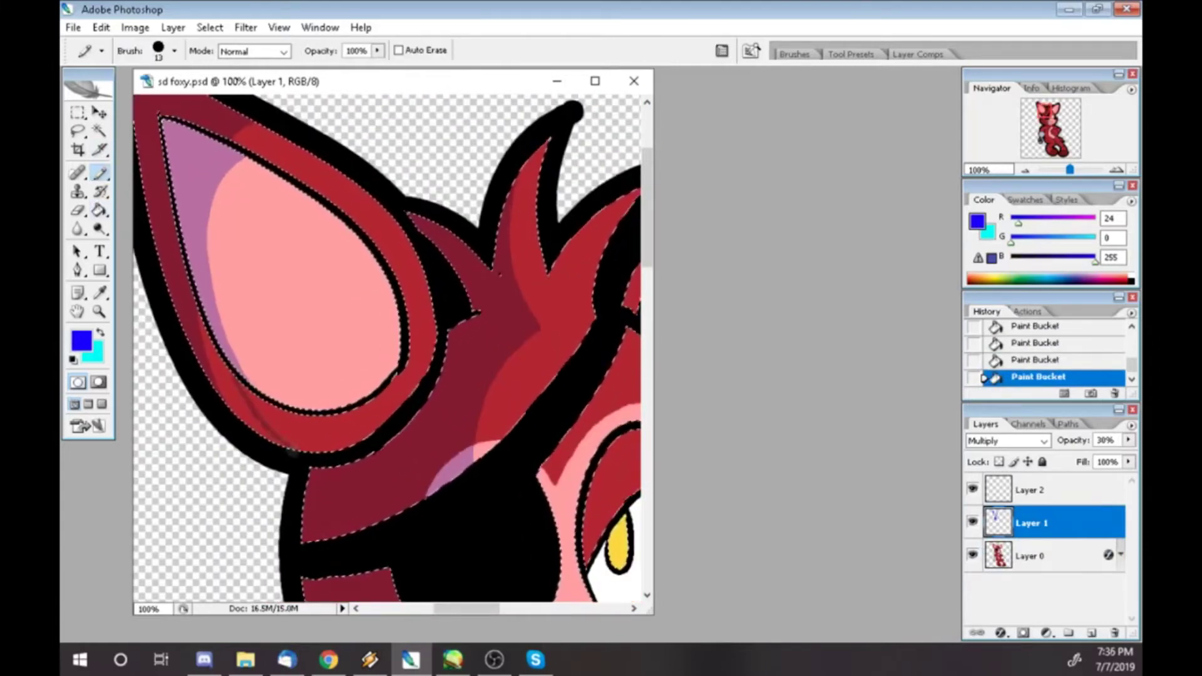
drag(164, 119, 207, 319)
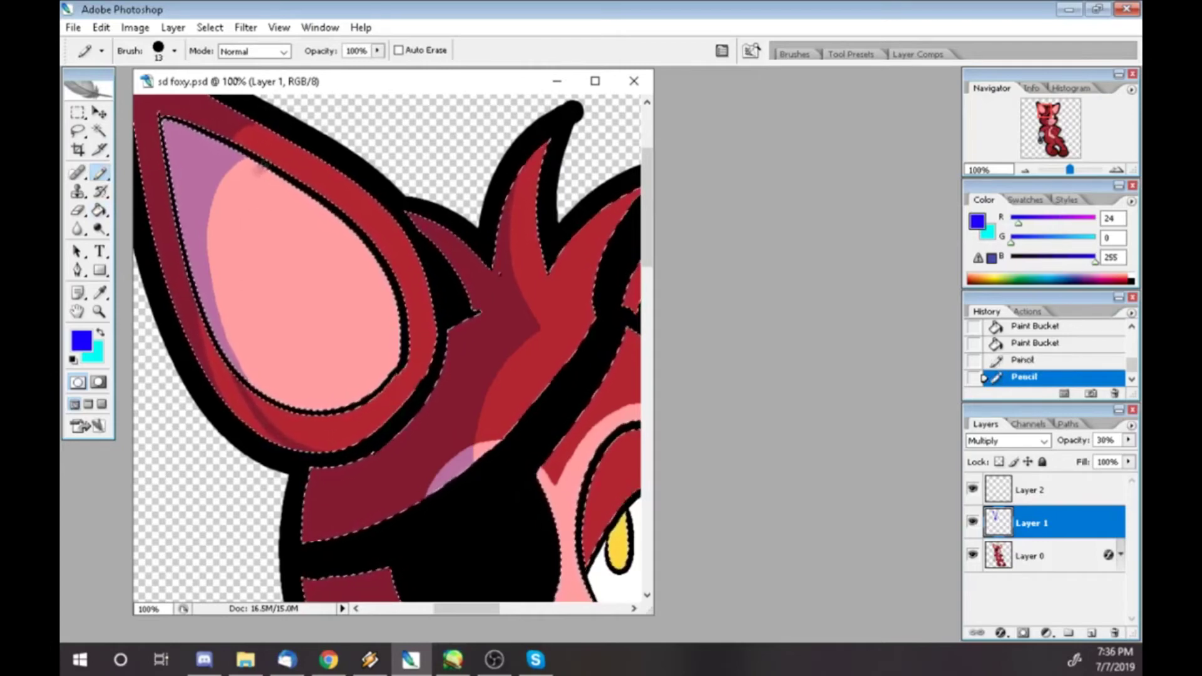
click(258, 164)
click(267, 395)
key(g)
click(220, 250)
click(235, 351)
click(248, 188)
key(e)
click(289, 340)
- Shade the muzzle's left edge and the teeth in blue, and pencil shadows on the eyelid and upper iris
key(b)
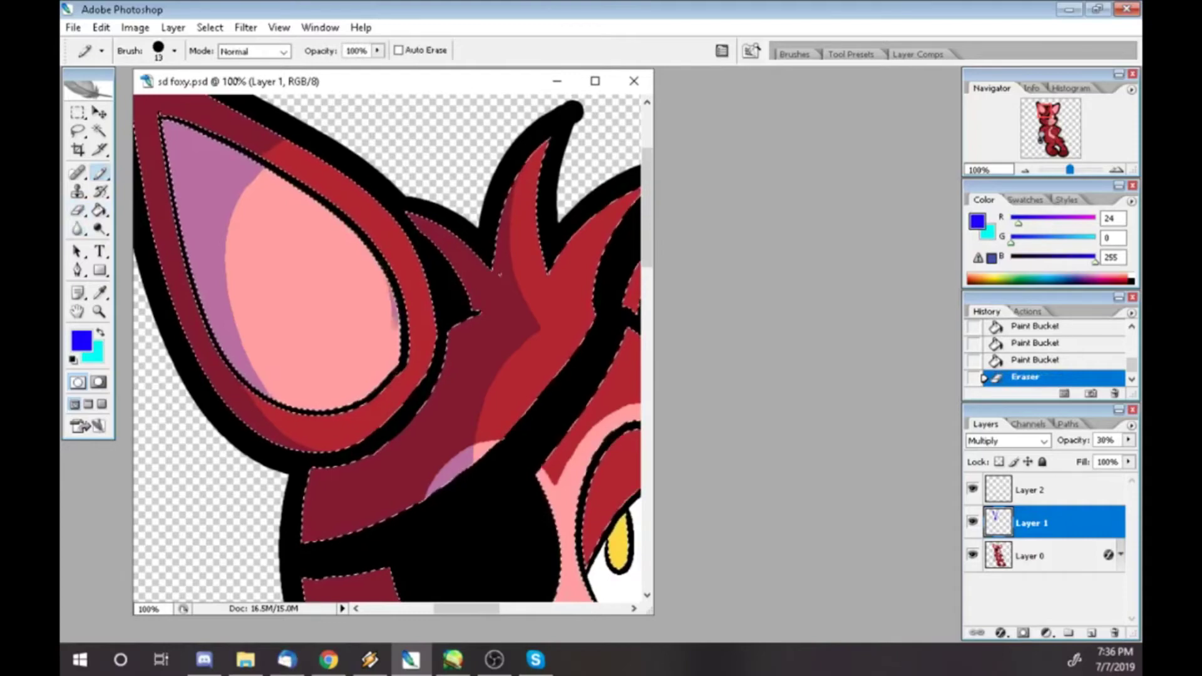
click(575, 598)
mouse_move(574, 598)
mouse_down()
mouse_move(571, 64)
mouse_move(296, 131)
mouse_move(289, 283)
mouse_move(248, 343)
mouse_move(249, 419)
mouse_up()
mouse_move(244, 384)
mouse_down()
mouse_move(281, 431)
mouse_move(314, 417)
mouse_move(321, 446)
mouse_up()
drag(247, 441, 269, 493)
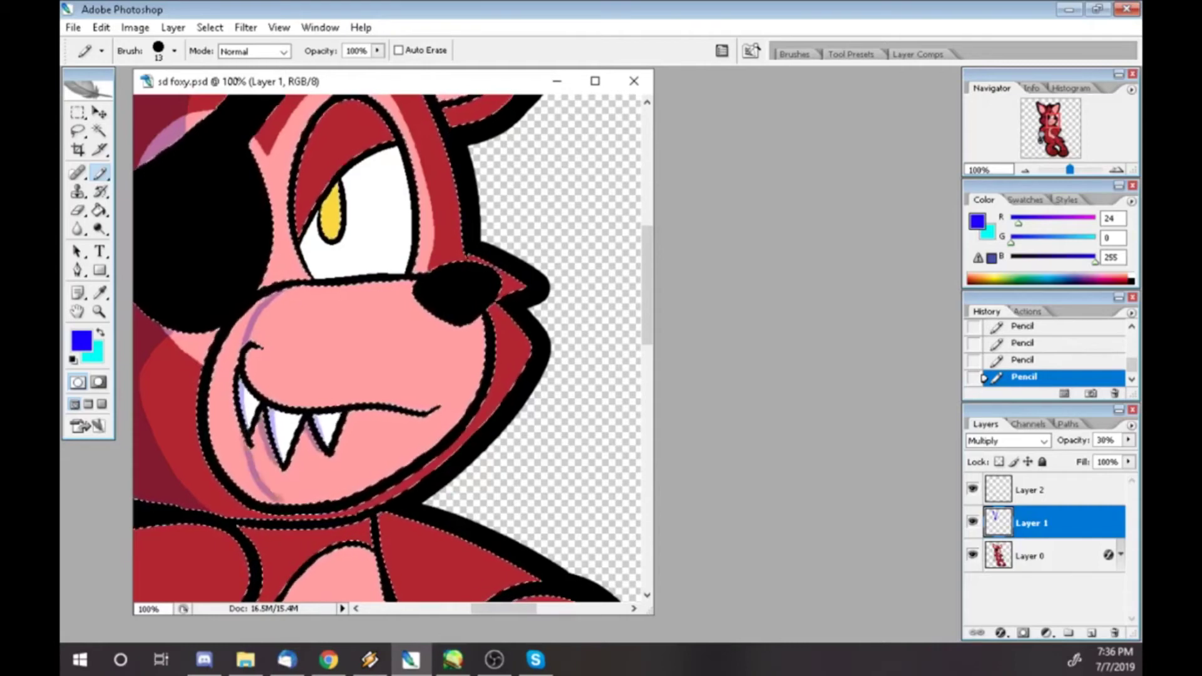
key(g)
click(238, 401)
key(b)
mouse_move(331, 205)
mouse_down()
mouse_move(350, 199)
mouse_move(327, 210)
mouse_up()
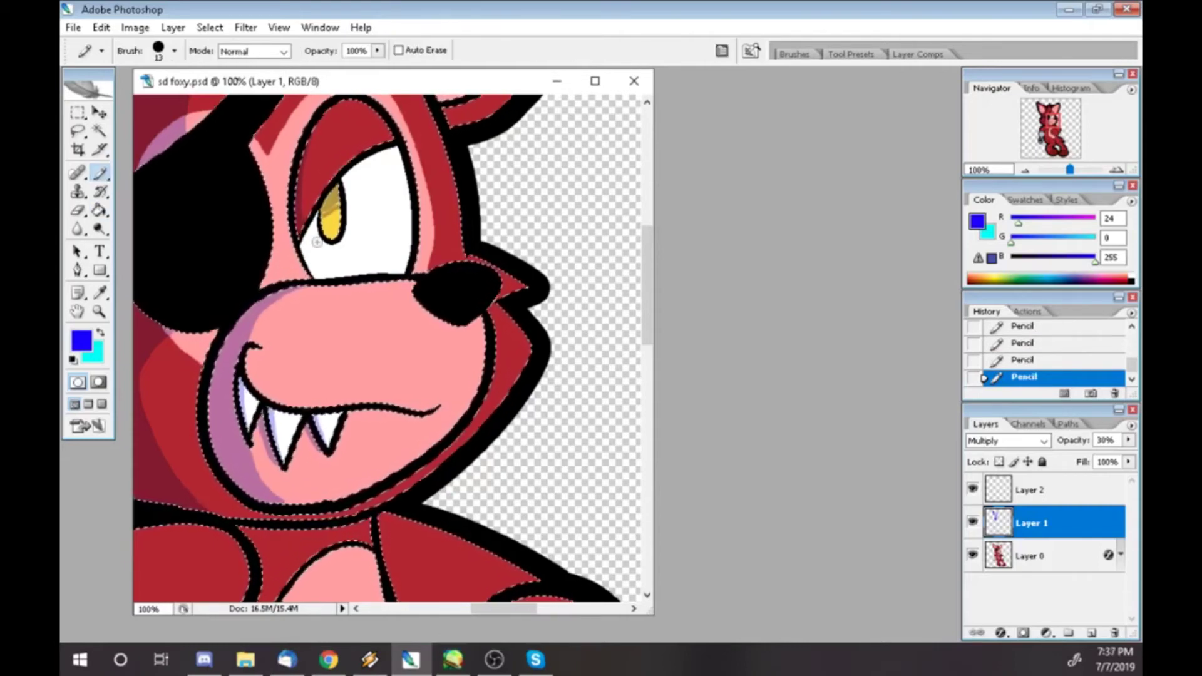
- Draw a curved shadow edge across the right ear and fill its lower-left part with blue
scroll(626, 253, up, 5)
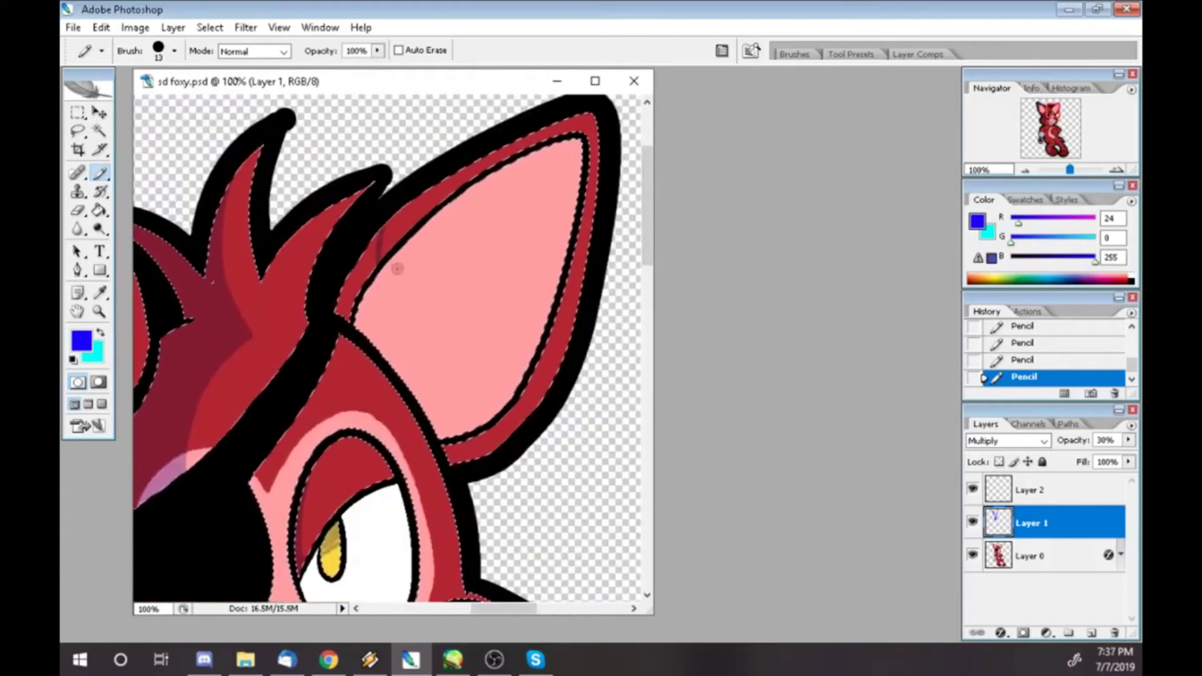
drag(388, 251, 510, 402)
key(g)
click(370, 294)
click(407, 376)
click(476, 416)
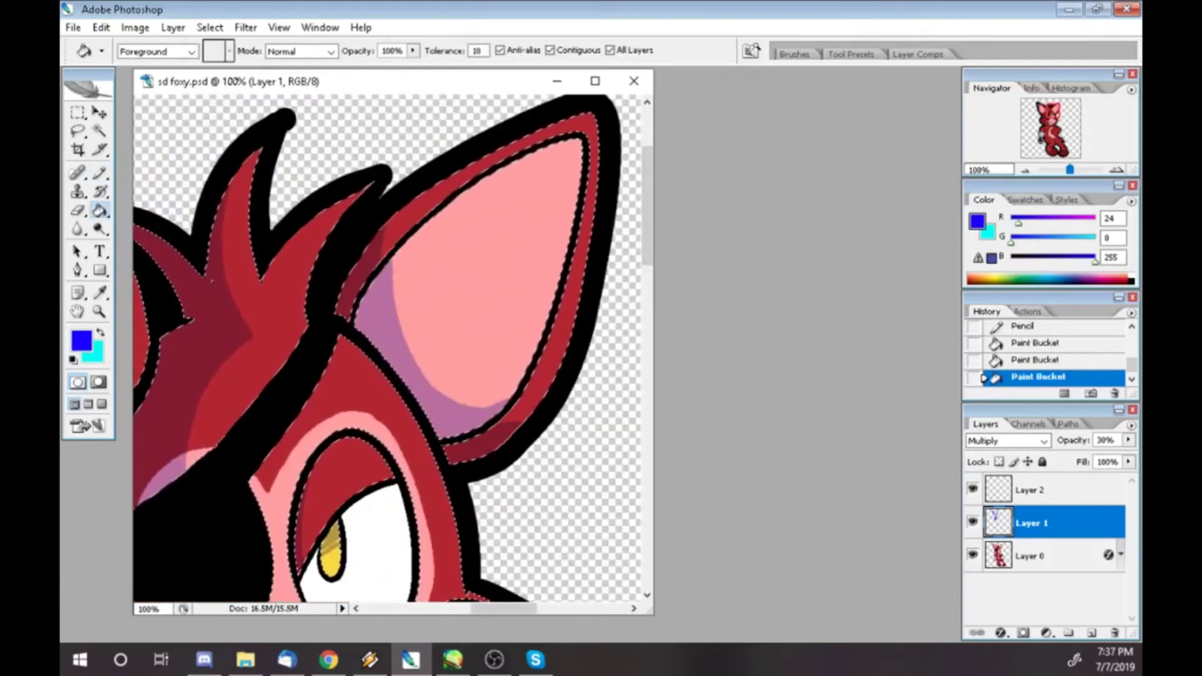
- Draw a shadow edge down the hook arm's shoulder and upper arm, and fill the outer side with blue
key(b)
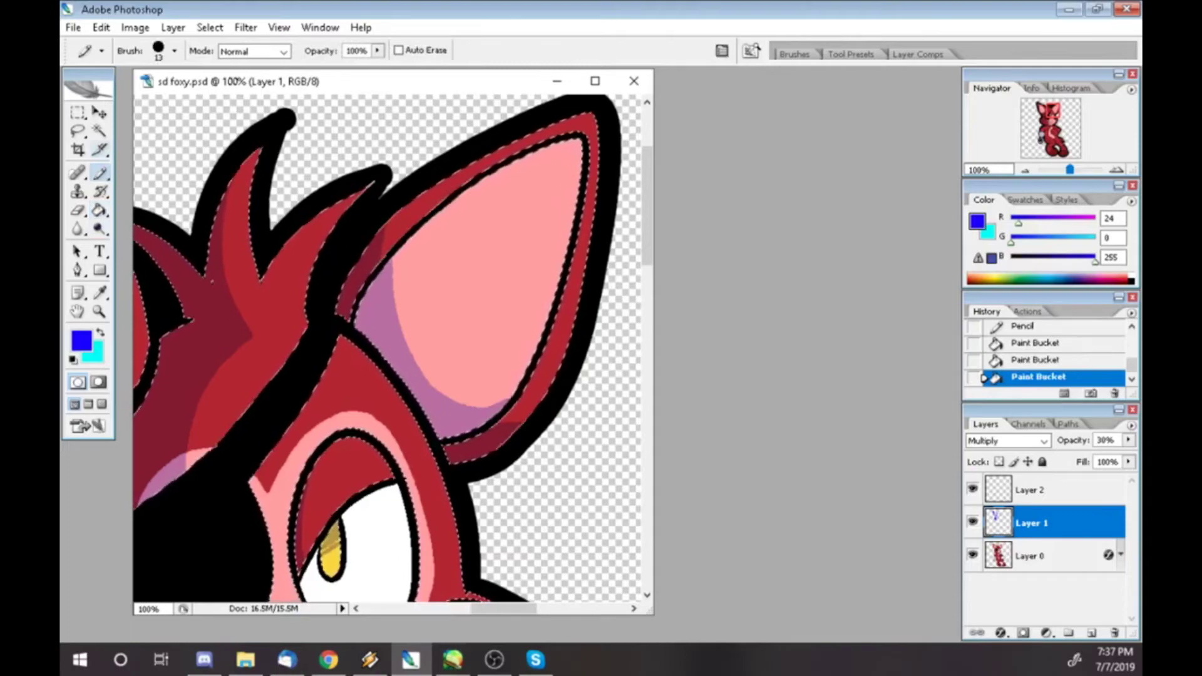
key(x)
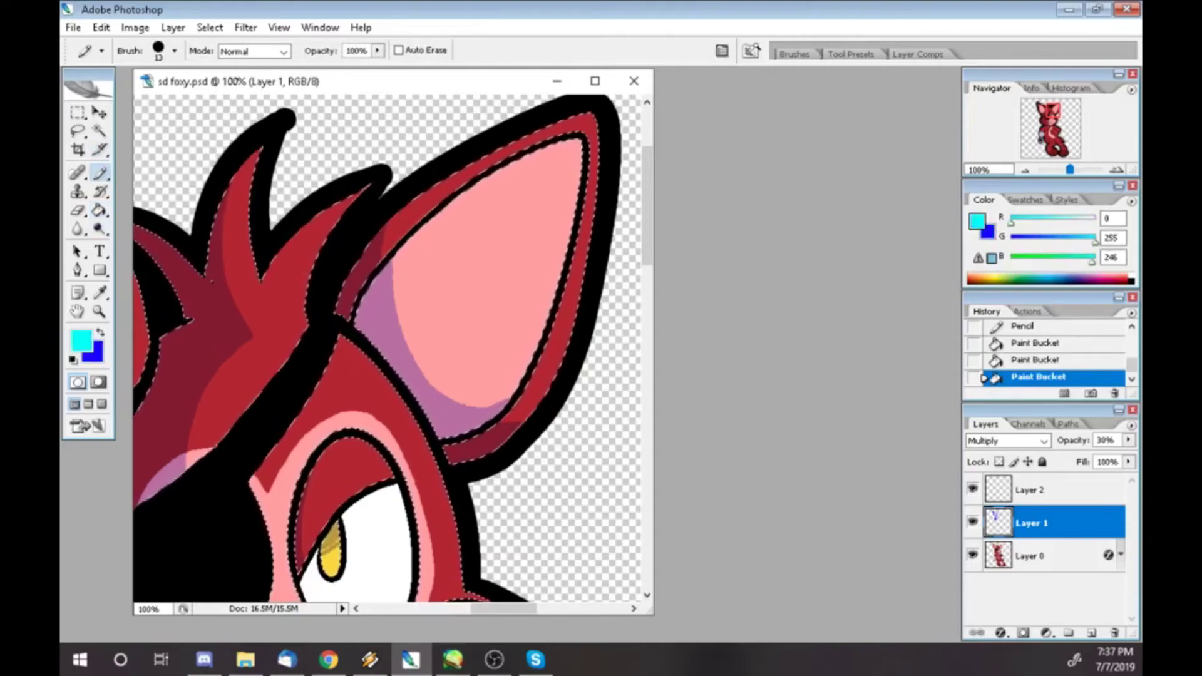
scroll(157, 188, down, 10)
key(x)
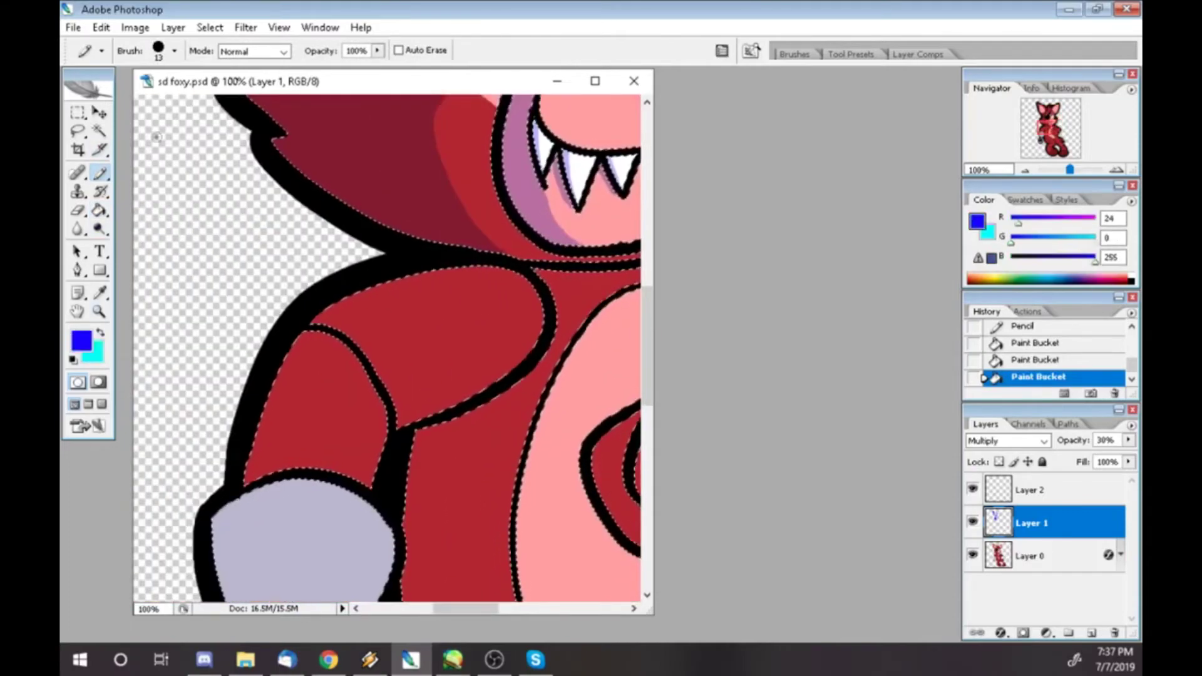
drag(330, 329, 292, 473)
key(g)
click(276, 407)
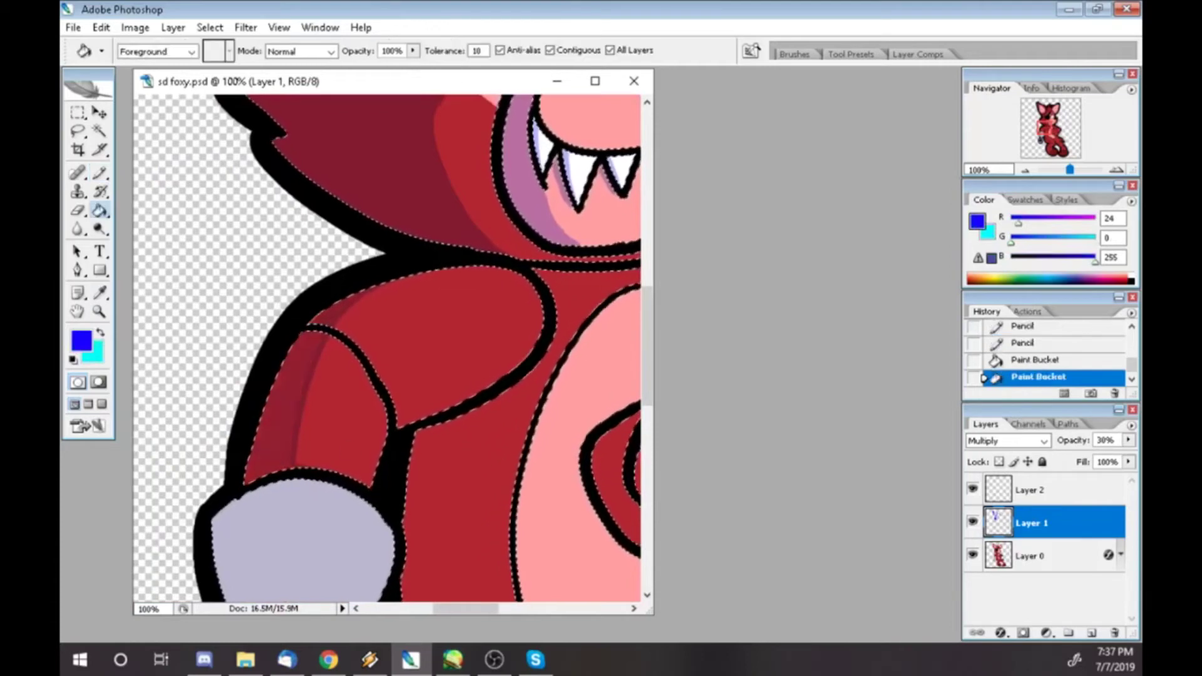
- Draw shadow edges along the cuff and hook, and fill their left sides with blue
scroll(388, 347, down, 5)
key(b)
mouse_move(300, 230)
mouse_down()
mouse_move(259, 262)
mouse_move(270, 383)
mouse_up()
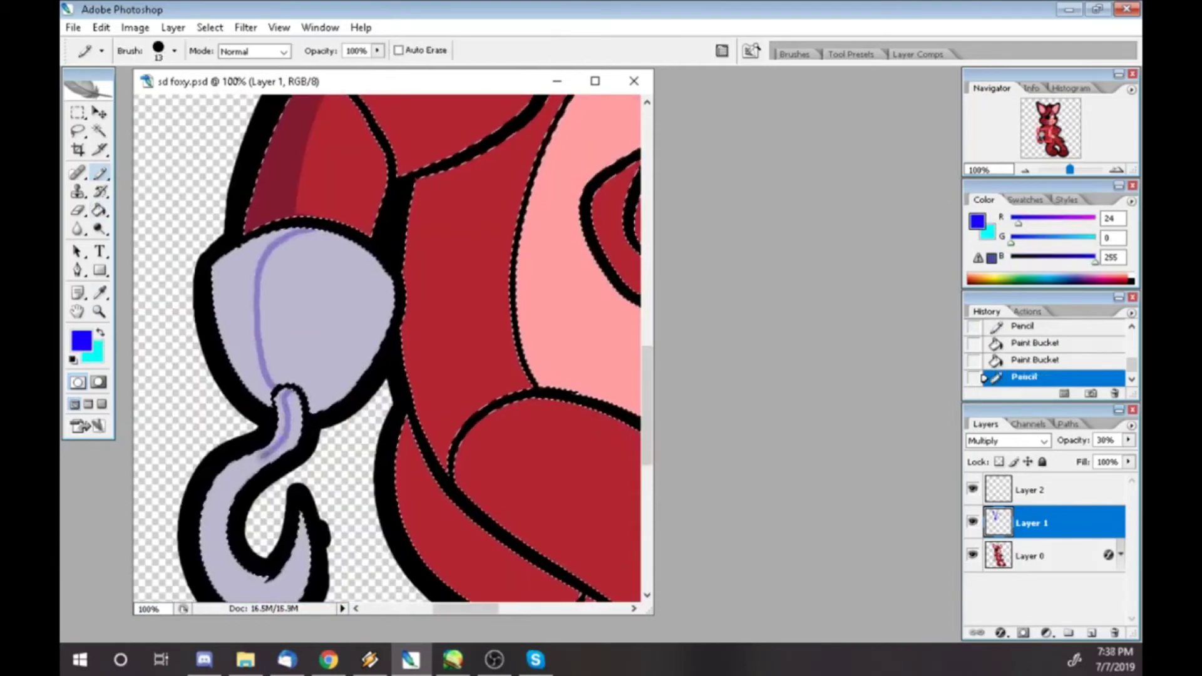
scroll(388, 347, down, 5)
drag(285, 156, 264, 373)
key(g)
click(210, 282)
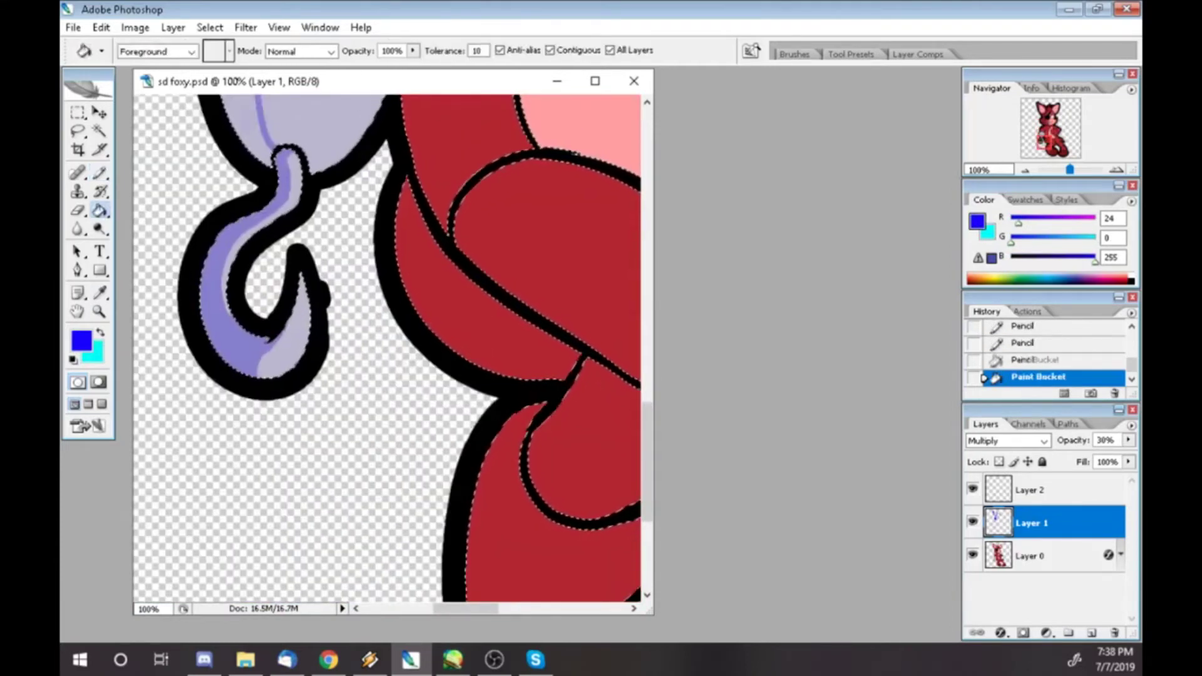
scroll(388, 348, up, 5)
key(b)
- Draw shadow edges down the torso side and bent leg's thigh, shin, and ankle, and fill the shaded areas with blue
scroll(388, 348, down, 5)
scroll(388, 347, down, 5)
scroll(389, 347, right, 3)
drag(251, 351, 282, 401)
drag(207, 294, 331, 451)
drag(166, 104, 367, 492)
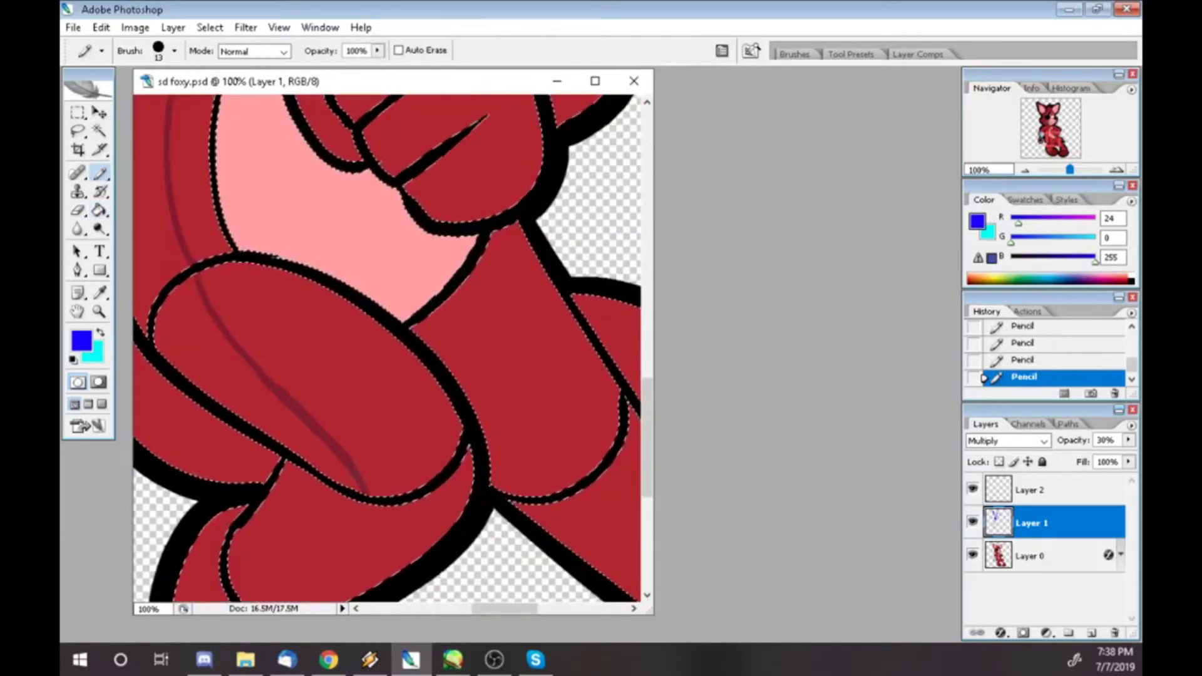
scroll(388, 347, down, 4)
mouse_move(362, 244)
mouse_down()
mouse_move(250, 326)
mouse_move(194, 454)
mouse_up()
scroll(388, 348, down, 2)
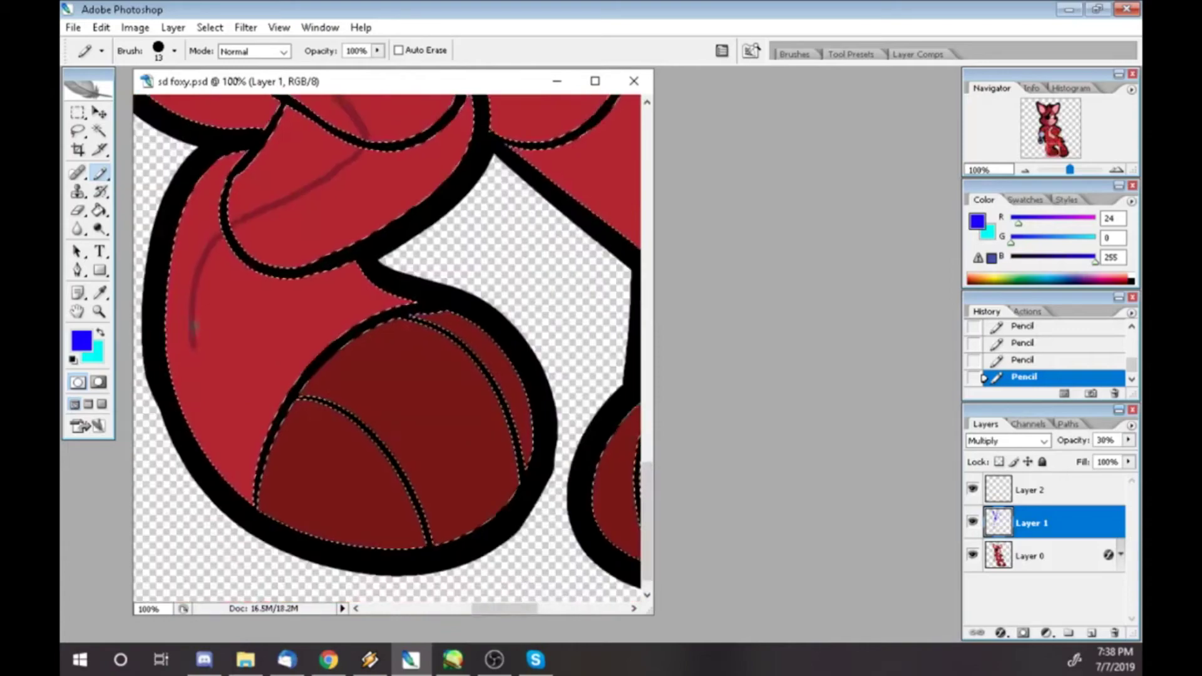
key(g)
scroll(389, 348, up, 4)
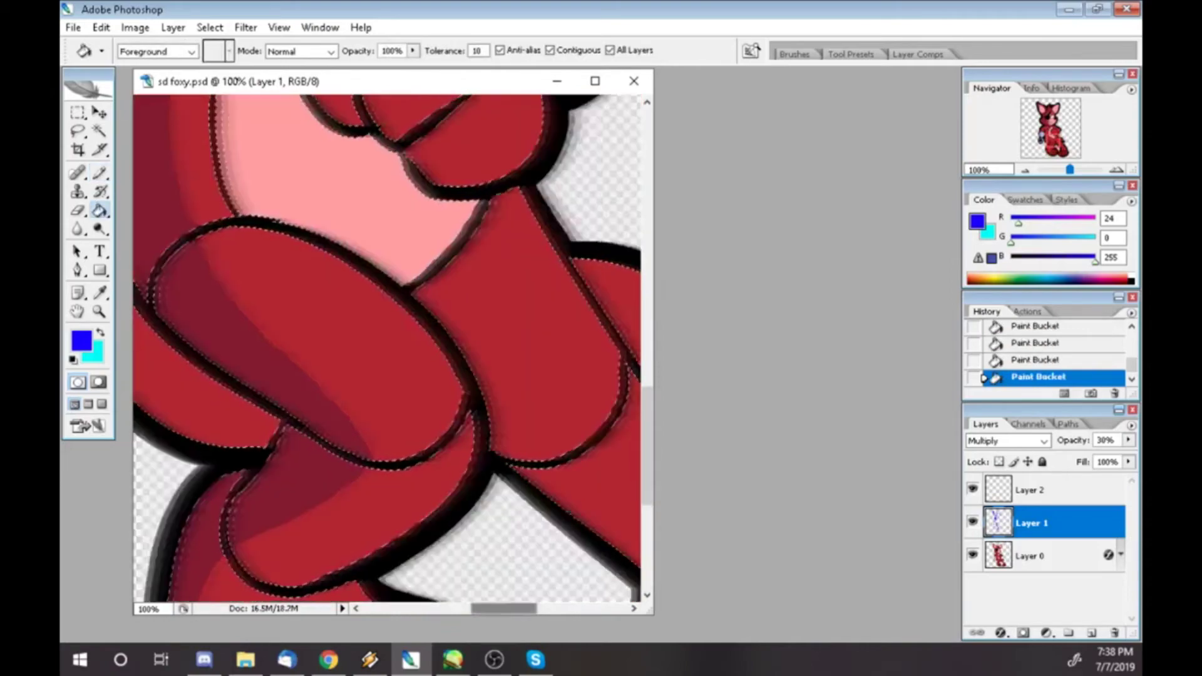
- Draw shadow edges down the right leg's thigh, shin, ankle, and foot, and fill their left sides with blue
scroll(388, 348, left, 2)
scroll(388, 347, up, 3)
mouse_move(535, 659)
scroll(388, 347, left, 3)
key(b)
drag(299, 249, 396, 428)
scroll(389, 348, down, 3)
scroll(388, 348, right, 2)
drag(476, 162, 592, 313)
key(g)
click(604, 201)
click(545, 141)
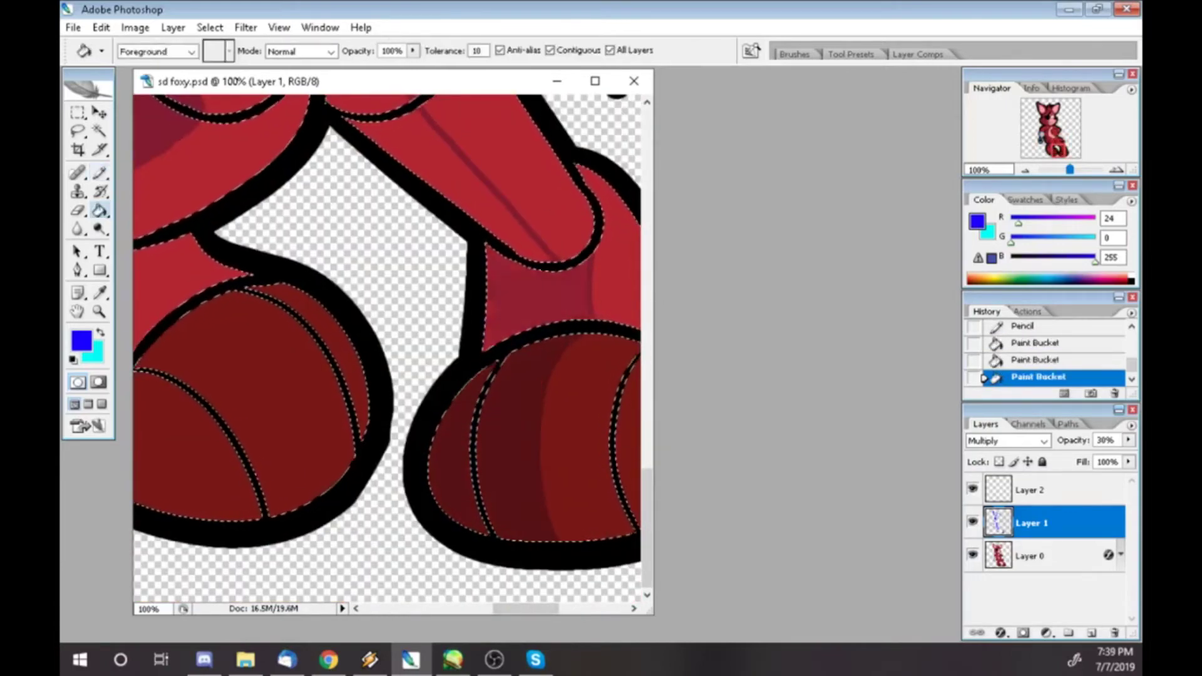
scroll(388, 348, up, 3)
- Draw a shadow edge across the tail and fill the part nearest the body with blue
key(b)
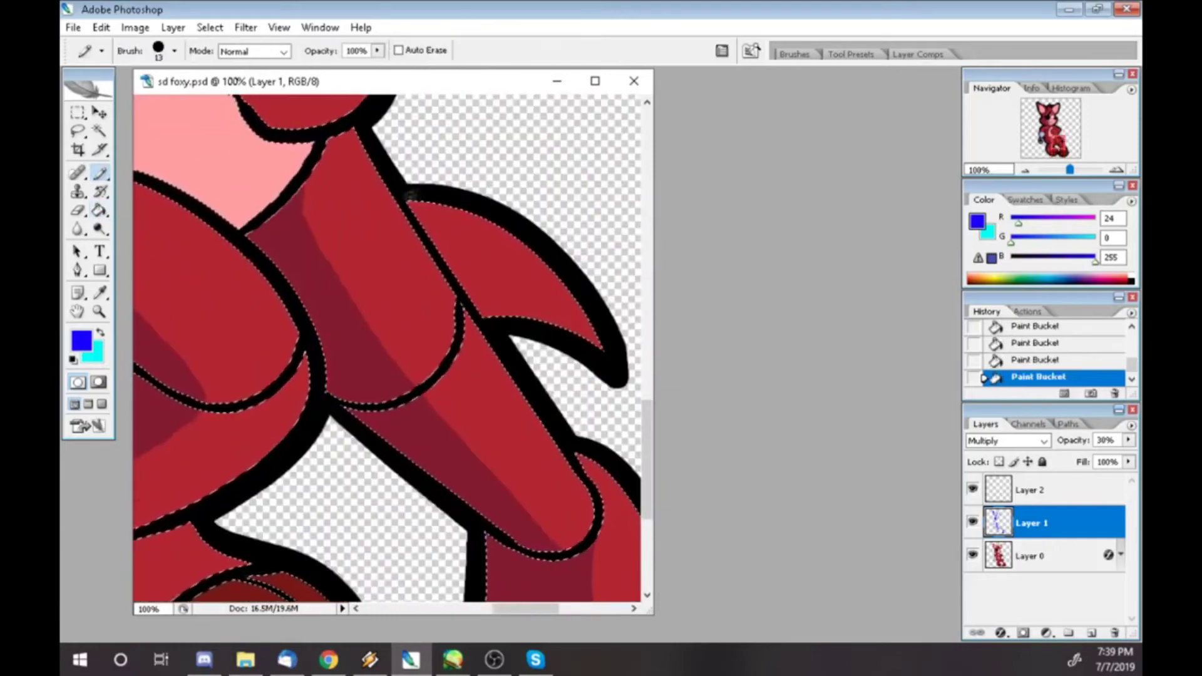
drag(523, 276, 535, 297)
key(g)
click(564, 301)
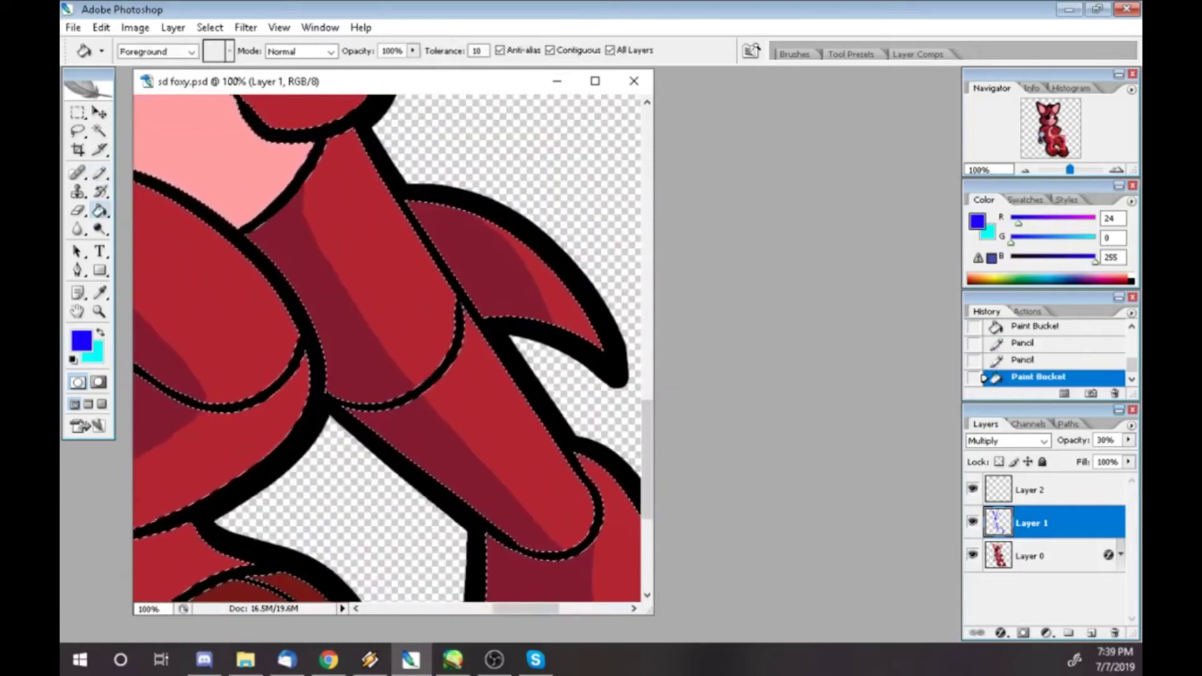
- Draw shadow edges across the right shoulder and forearm, and fill the enclosed areas with blue
key(ctrl+minus)
key(ctrl+minus)
key(ctrl+minus)
key(ctrl+minus)
key(z)
key(ctrl+plus)
key(ctrl+plus)
key(ctrl+plus)
key(ctrl+plus)
key(b)
drag(401, 341, 438, 364)
mouse_move(433, 413)
mouse_down()
mouse_move(482, 370)
mouse_move(476, 401)
mouse_up()
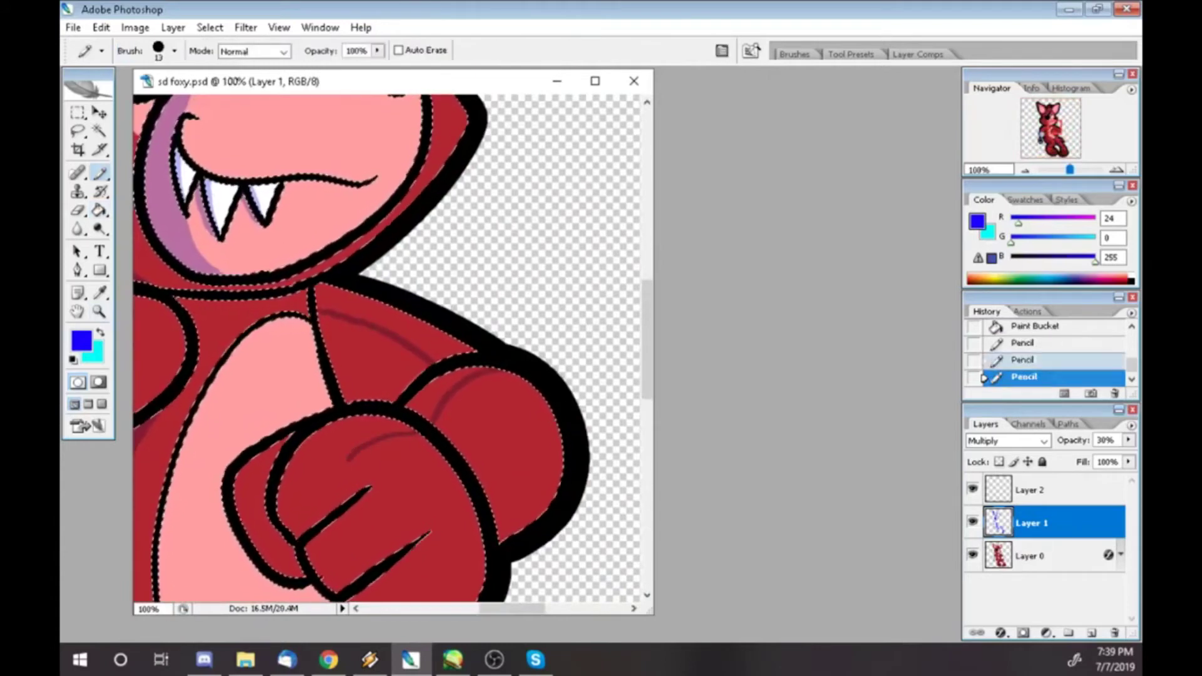
key(ctrl+z)
key(g)
click(382, 316)
click(432, 392)
- Draw shadow edges on the fist's fingers and a cast shadow beneath it on the belly, and fill them with blue
key(b)
drag(351, 401, 388, 426)
drag(376, 414, 407, 438)
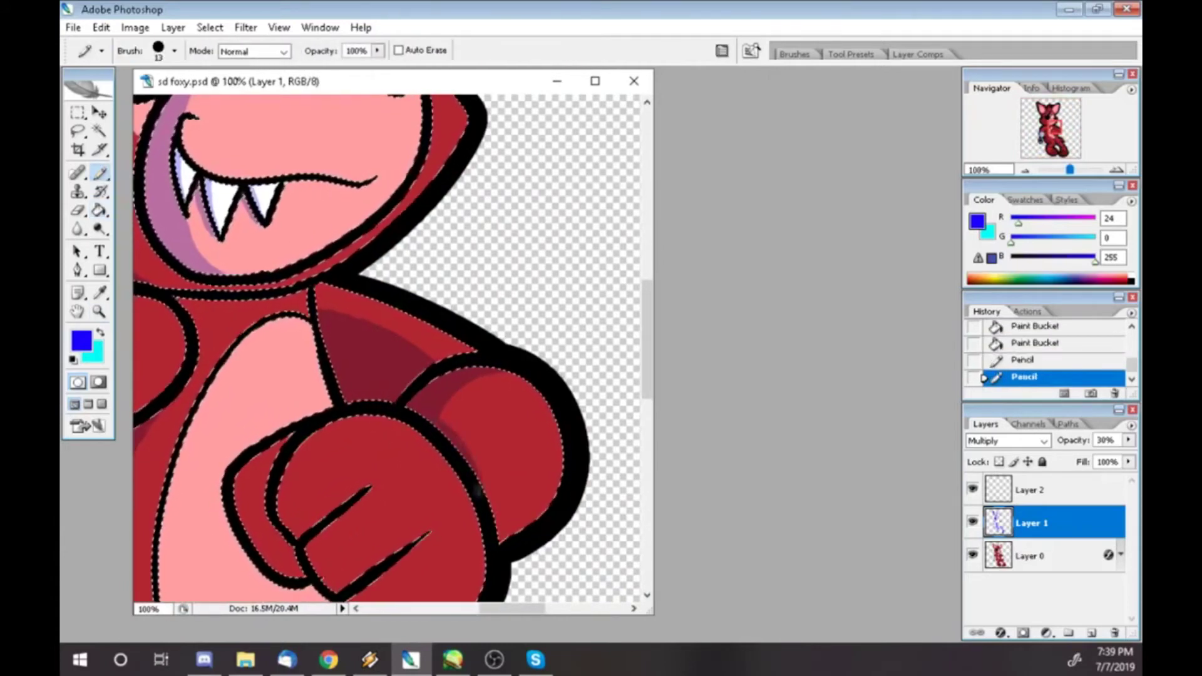
scroll(335, 233, down, 5)
drag(351, 326, 375, 433)
mouse_move(228, 351)
mouse_down()
mouse_move(327, 457)
mouse_move(369, 467)
mouse_up()
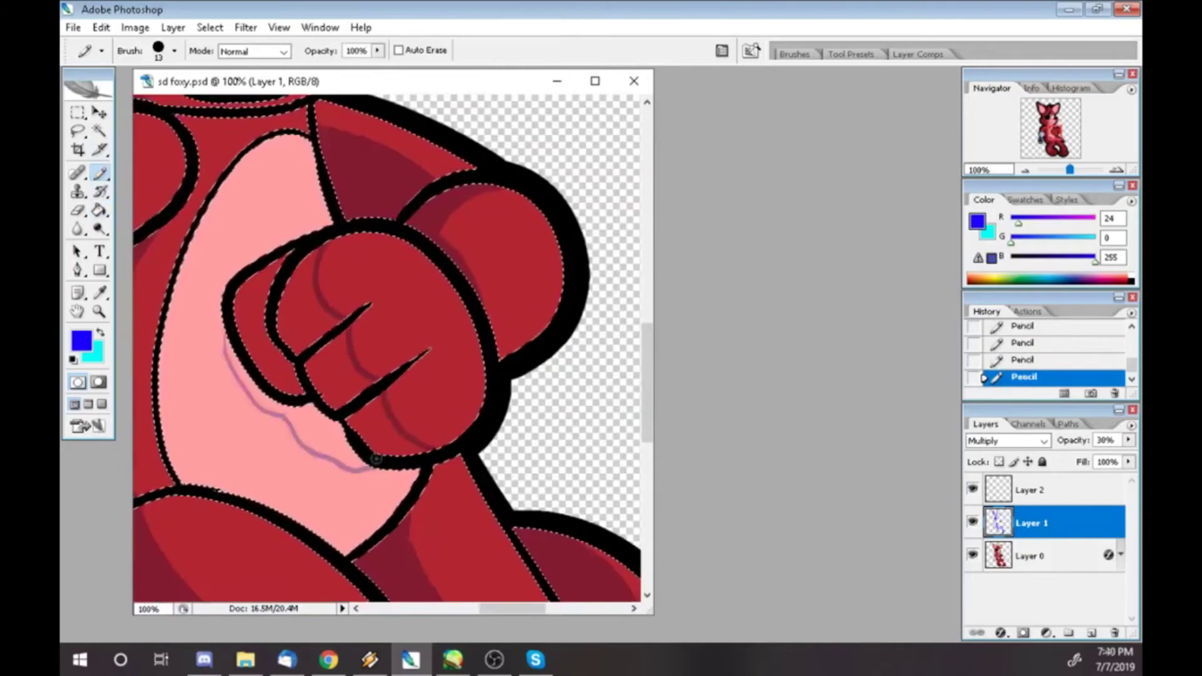
key(g)
click(294, 294)
click(375, 407)
click(282, 407)
click(595, 551)
- On Layer 2, pencil cyan highlights along the right edges of the forehead, cheek, and muzzle
scroll(387, 348, up, 10)
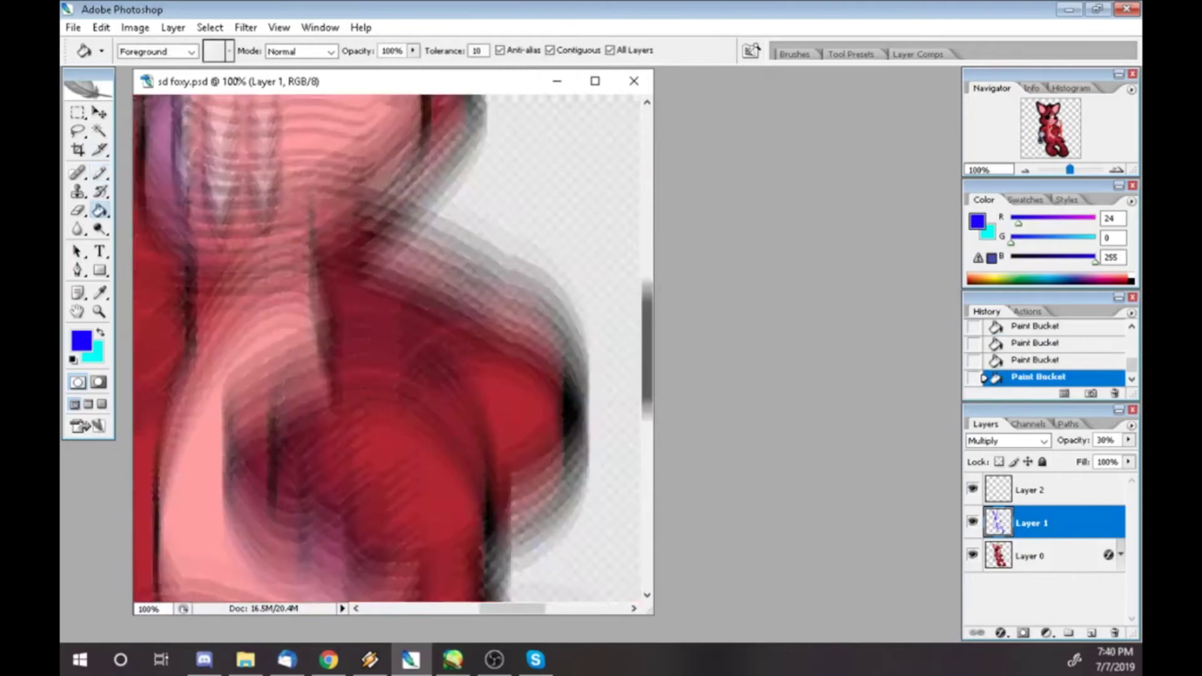
scroll(387, 347, up, 3)
key(x)
key(b)
key(alt+bracketright)
drag(517, 119, 520, 150)
drag(306, 295, 317, 310)
drag(316, 310, 329, 329)
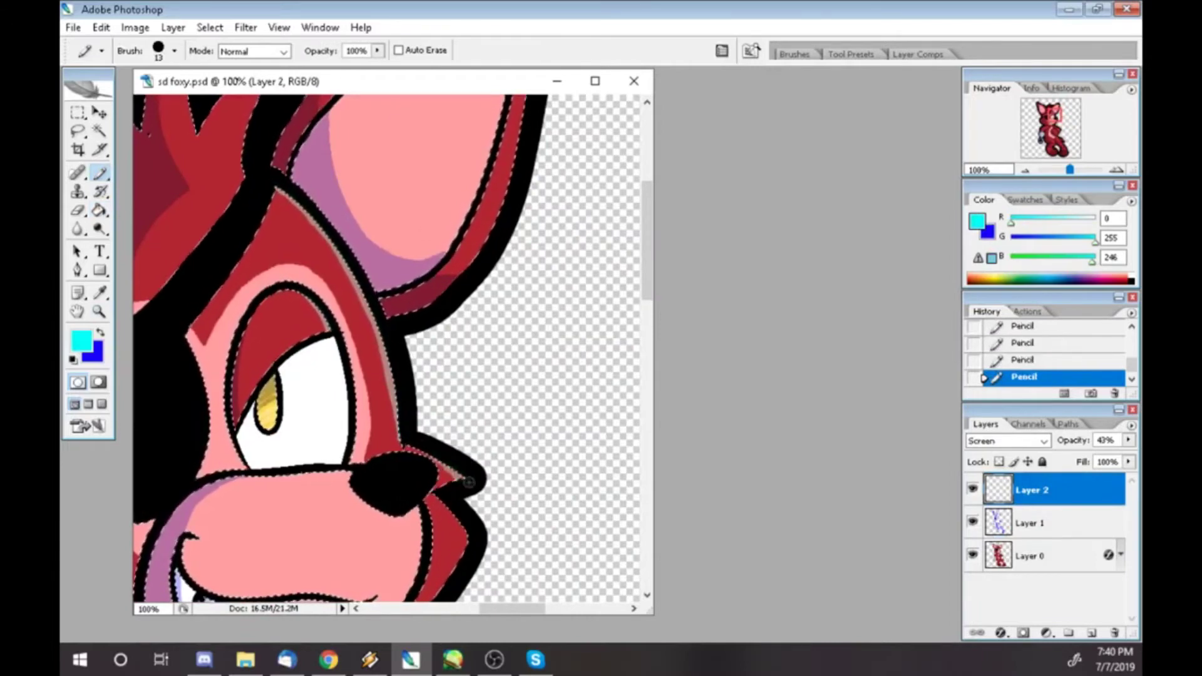
scroll(387, 348, down, 5)
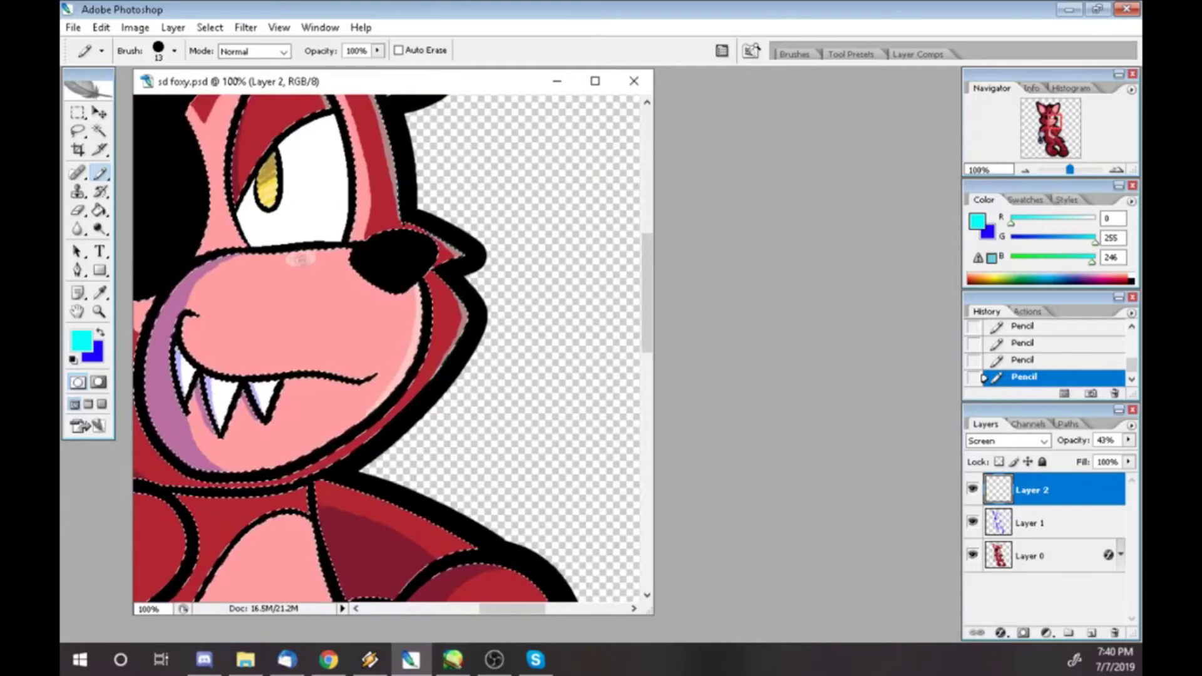
- Pencil cyan highlights along the right ear's outer rim and the hair tuft
scroll(387, 348, up, 6)
drag(533, 226, 527, 331)
key(ctrl+z)
drag(307, 283, 250, 350)
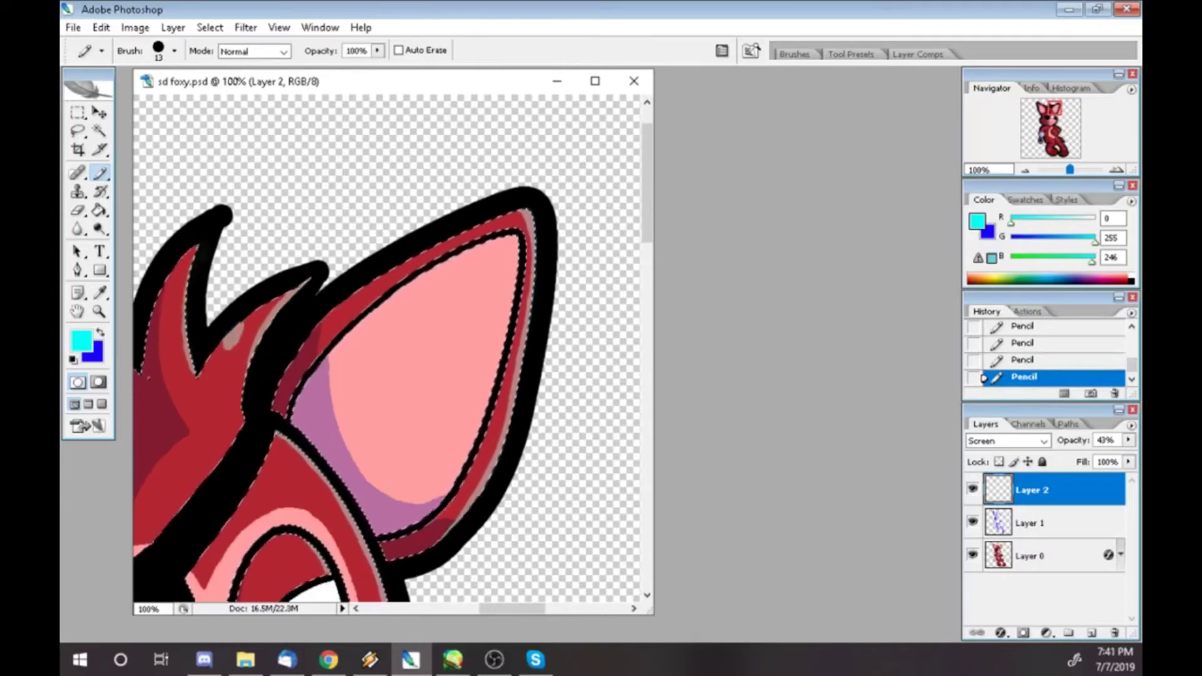
- Pencil cyan highlights along the right edges of the left upper arm and forearm
drag(512, 609, 462, 609)
drag(648, 182, 648, 327)
drag(535, 461, 561, 369)
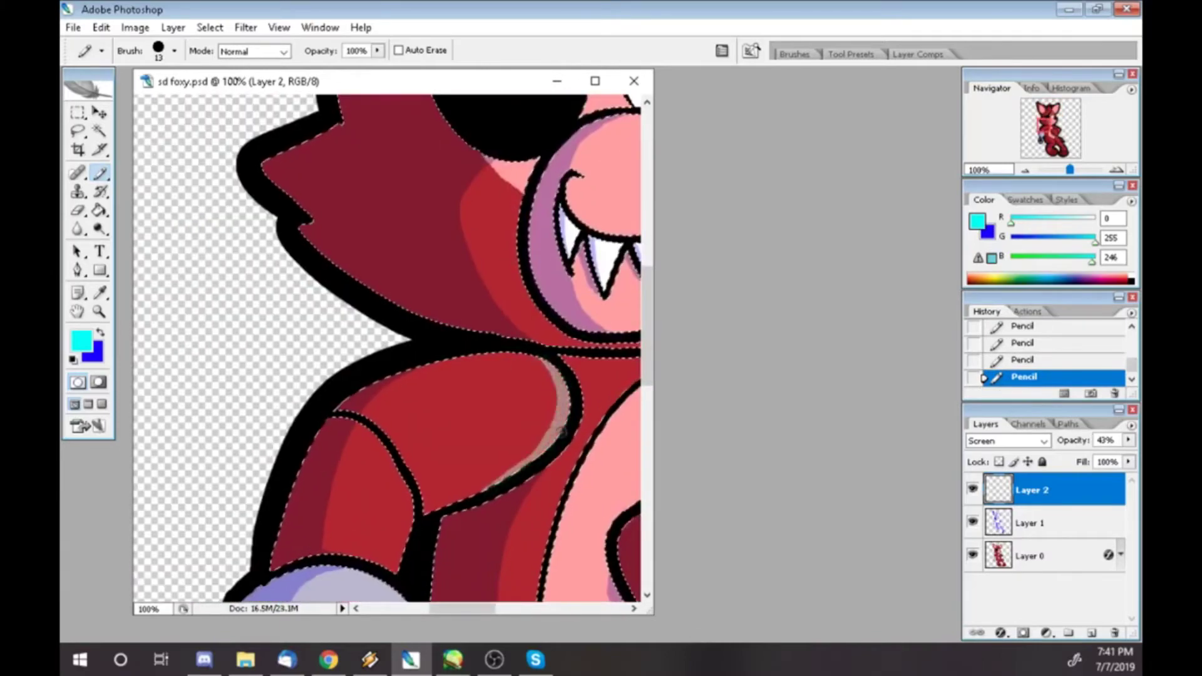
drag(413, 510, 396, 570)
scroll(388, 348, down, 5)
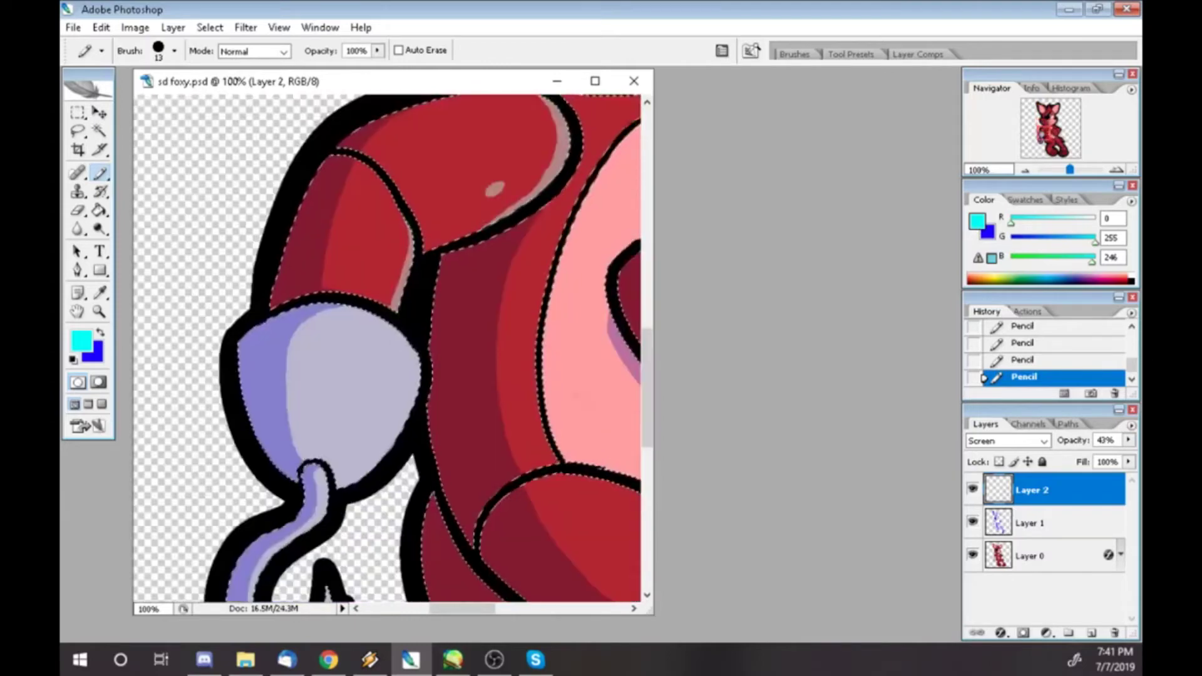
- Pencil cyan highlights and spots on the bent leg and along the right edge of its foot
scroll(388, 348, down, 5)
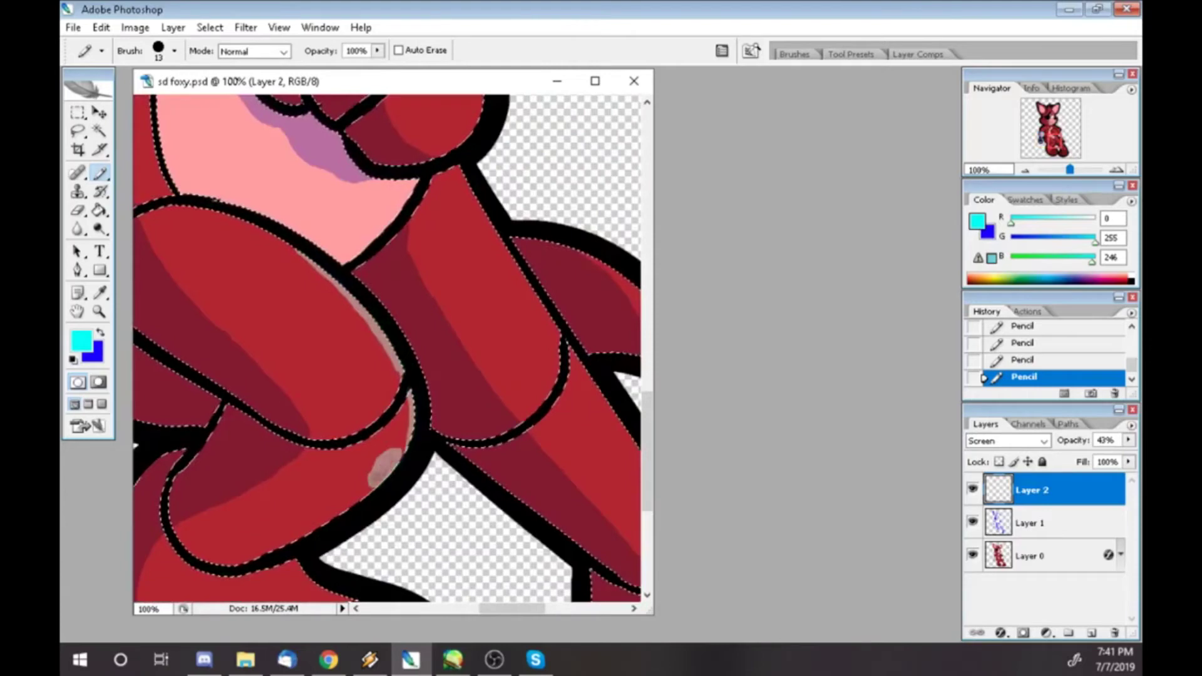
scroll(389, 347, down, 5)
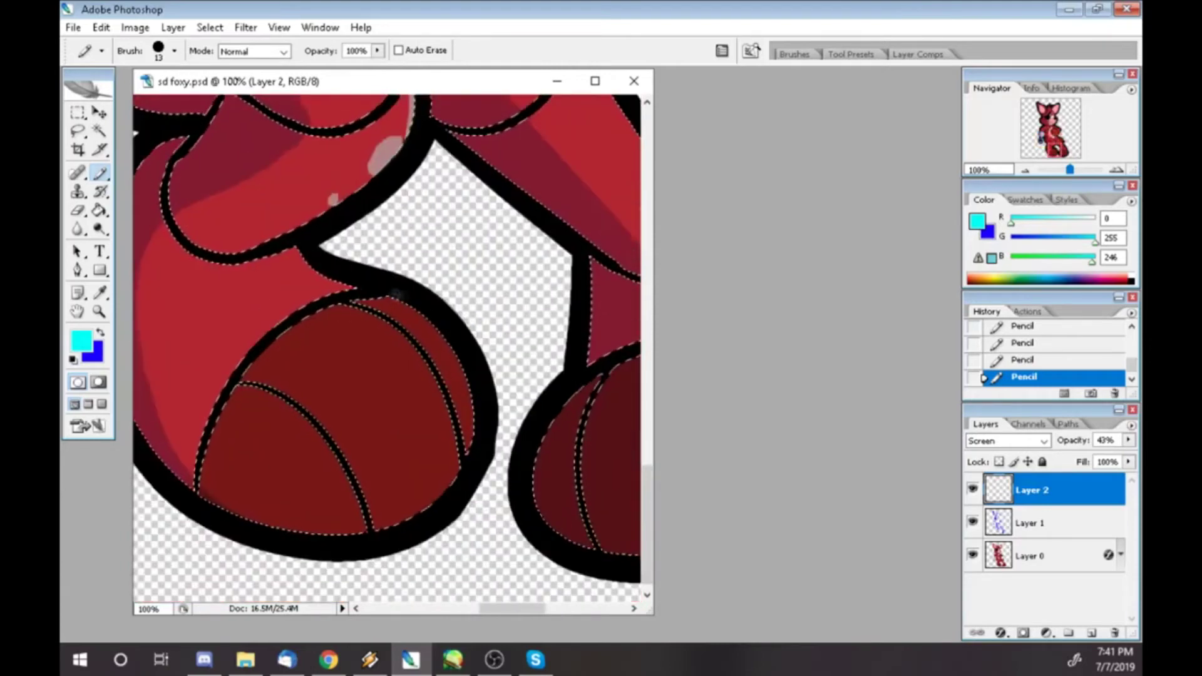
mouse_move(437, 370)
mouse_down()
mouse_move(439, 423)
mouse_move(464, 474)
mouse_up()
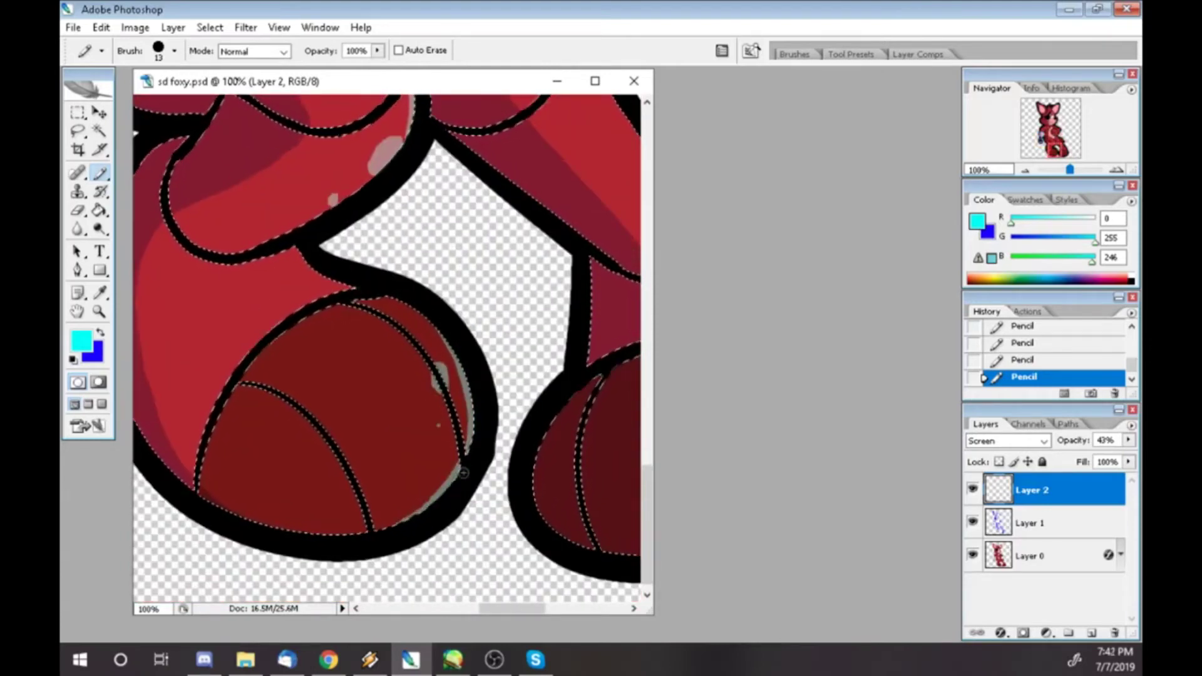
- Pencil cyan highlights along the outer edges of the right leg, its foot, and the tail
scroll(463, 473, right, 5)
drag(401, 188, 518, 358)
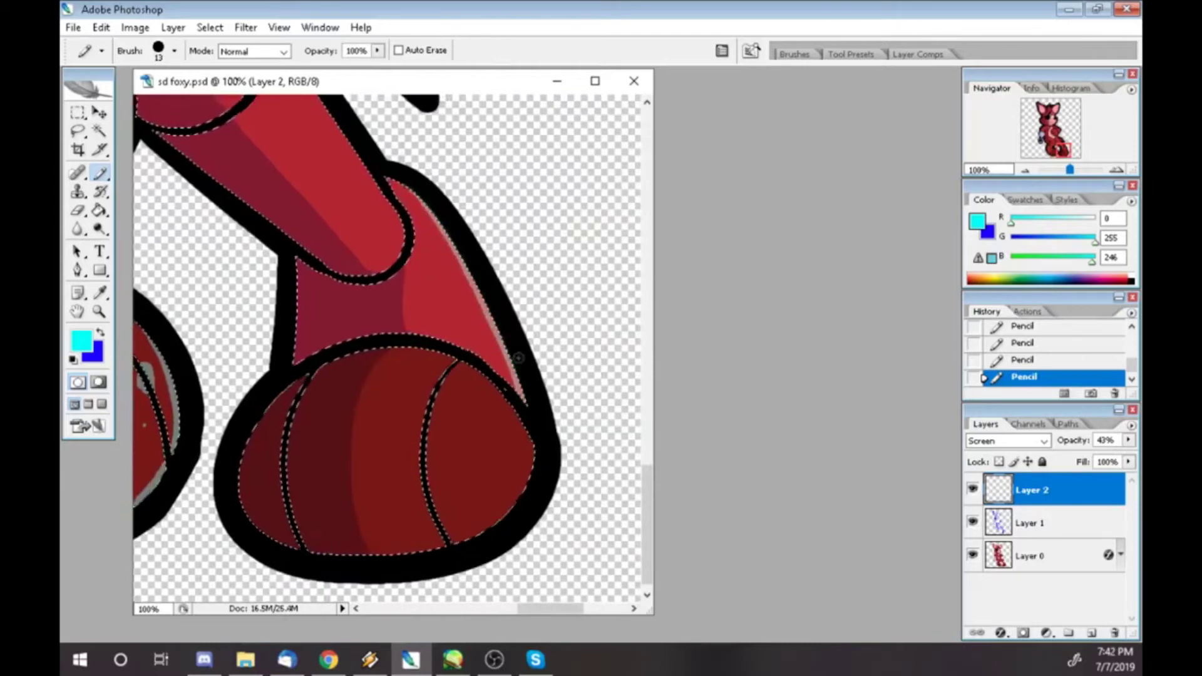
drag(526, 432, 540, 446)
scroll(388, 348, up, 5)
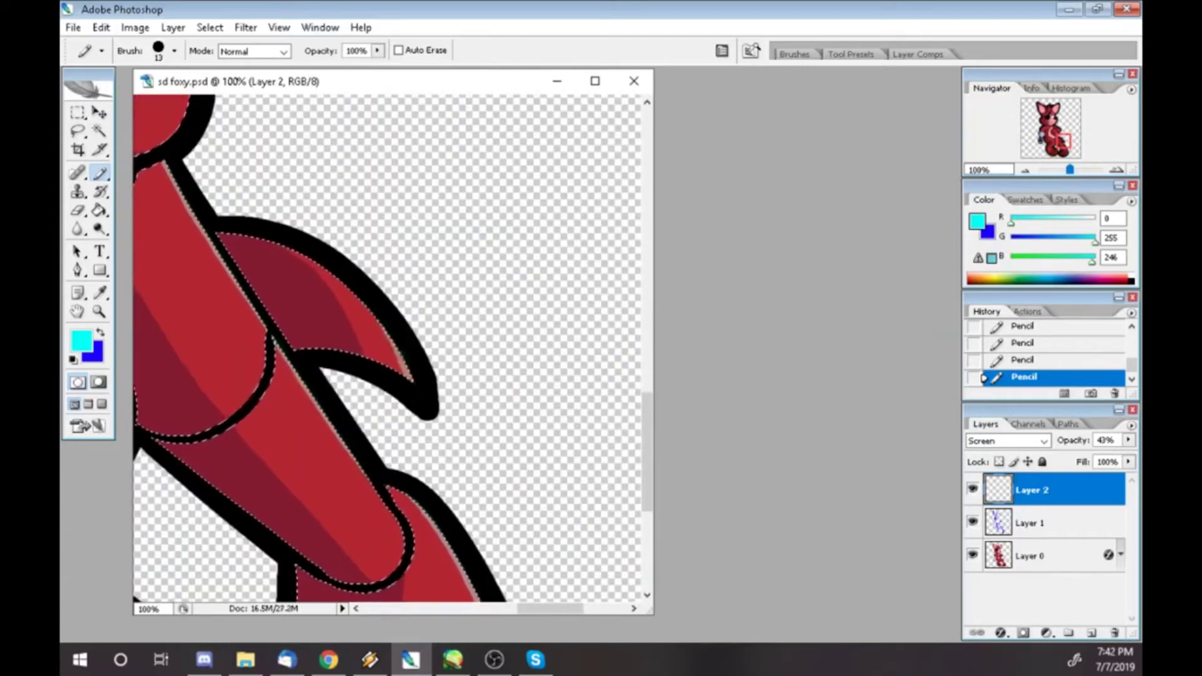
- Pencil cyan highlights on the bent thigh, belly, shoulder, forearm, and fist
scroll(426, 416, left, 5)
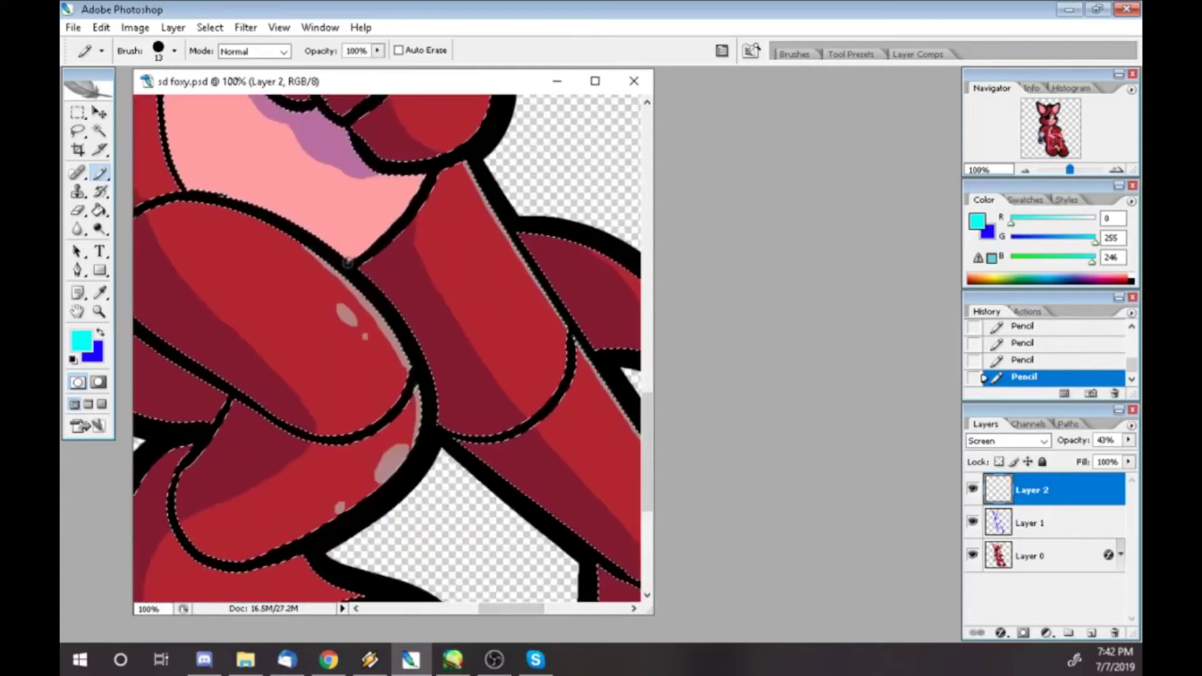
scroll(388, 347, up, 5)
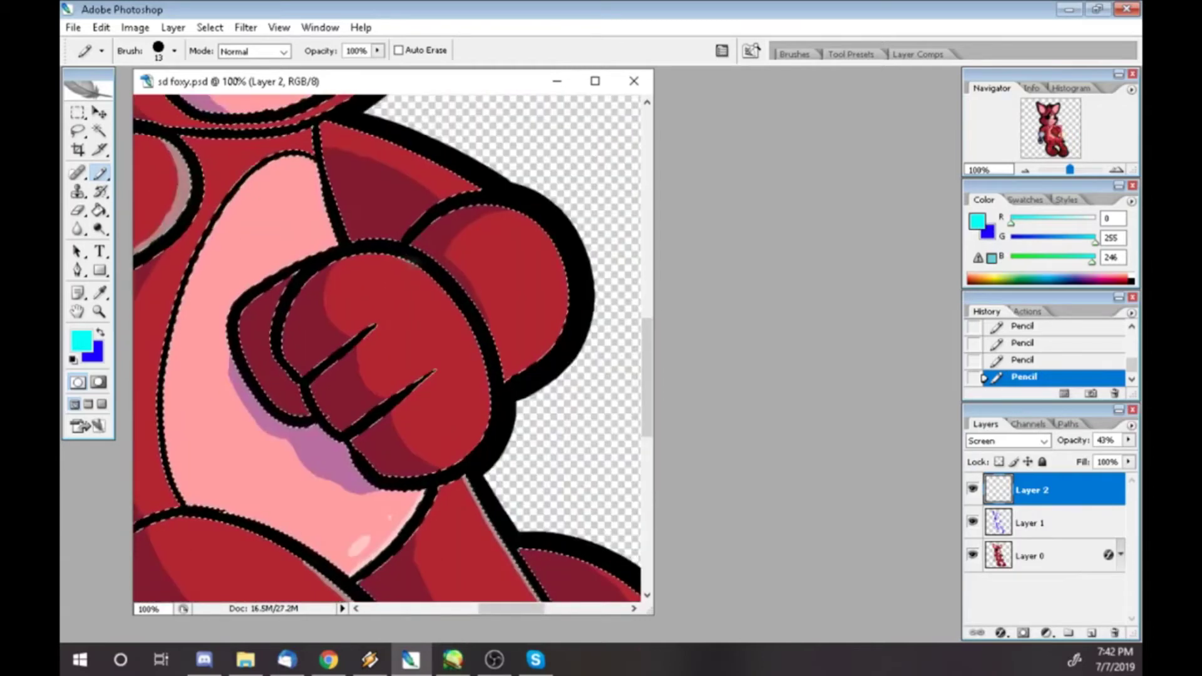
drag(314, 133, 314, 153)
drag(475, 369, 478, 390)
drag(551, 247, 558, 272)
key(ctrl+z)
click(288, 179)
scroll(388, 347, up, 2)
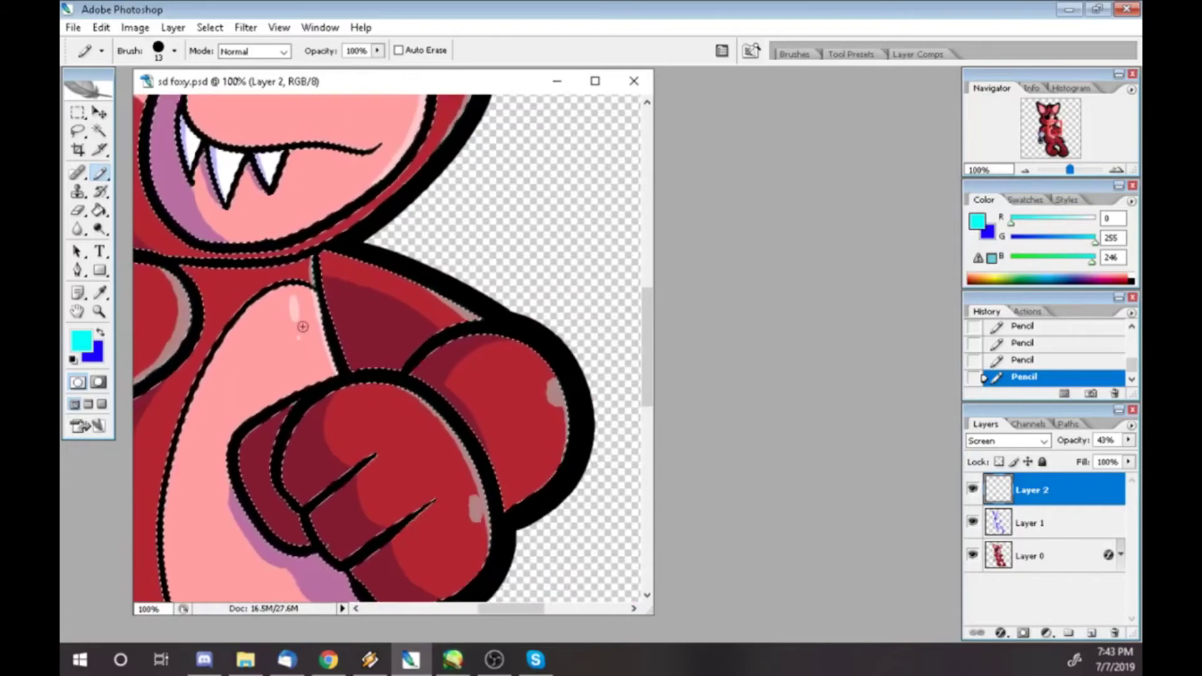
key(ctrl+minus)
key(ctrl+minus)
key(ctrl+minus)
key(ctrl+minus)
click(210, 28)
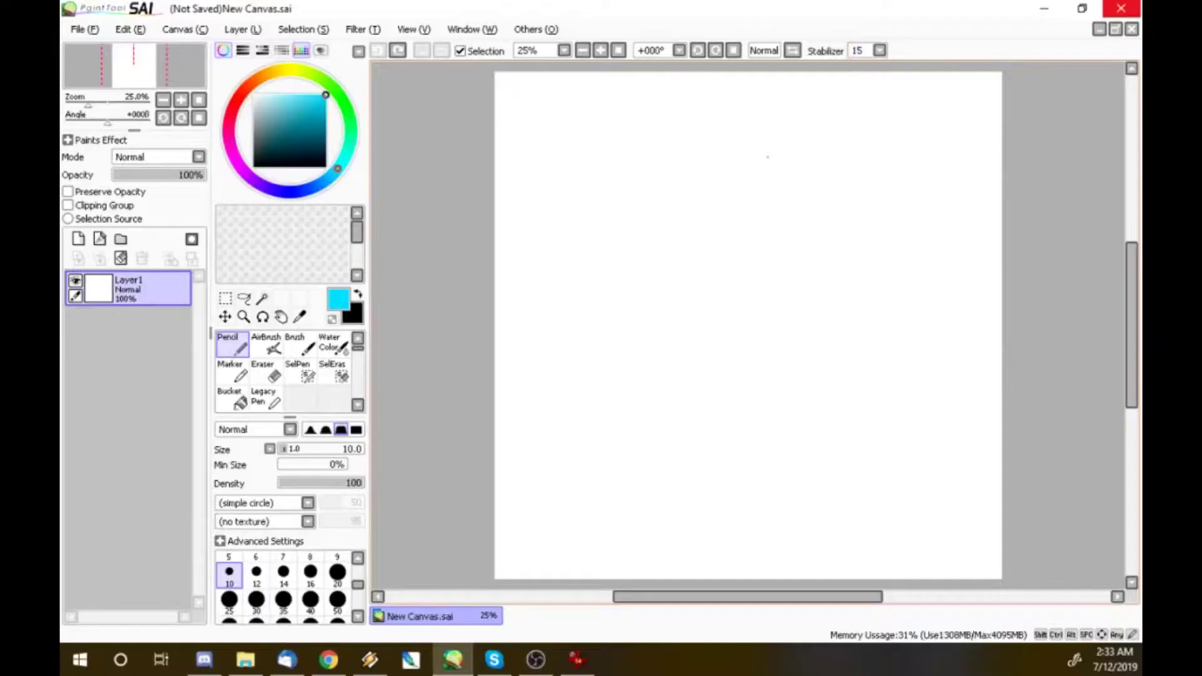
- On the blank canvas, sketch a cyan head circle with face guidelines, a curved neck, and a curved torso band
mouse_move(783, 170)
mouse_down()
mouse_move(770, 274)
mouse_move(752, 175)
mouse_up()
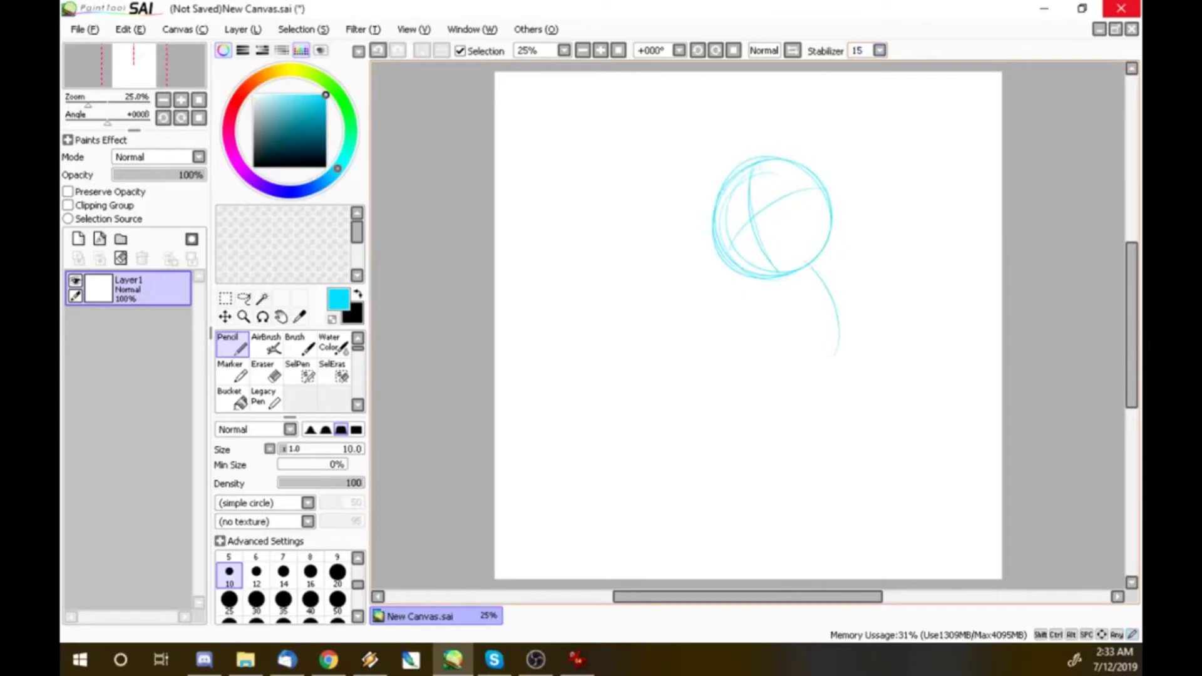
drag(761, 364, 890, 335)
mouse_move(759, 368)
mouse_down()
mouse_move(772, 419)
mouse_move(877, 369)
mouse_up()
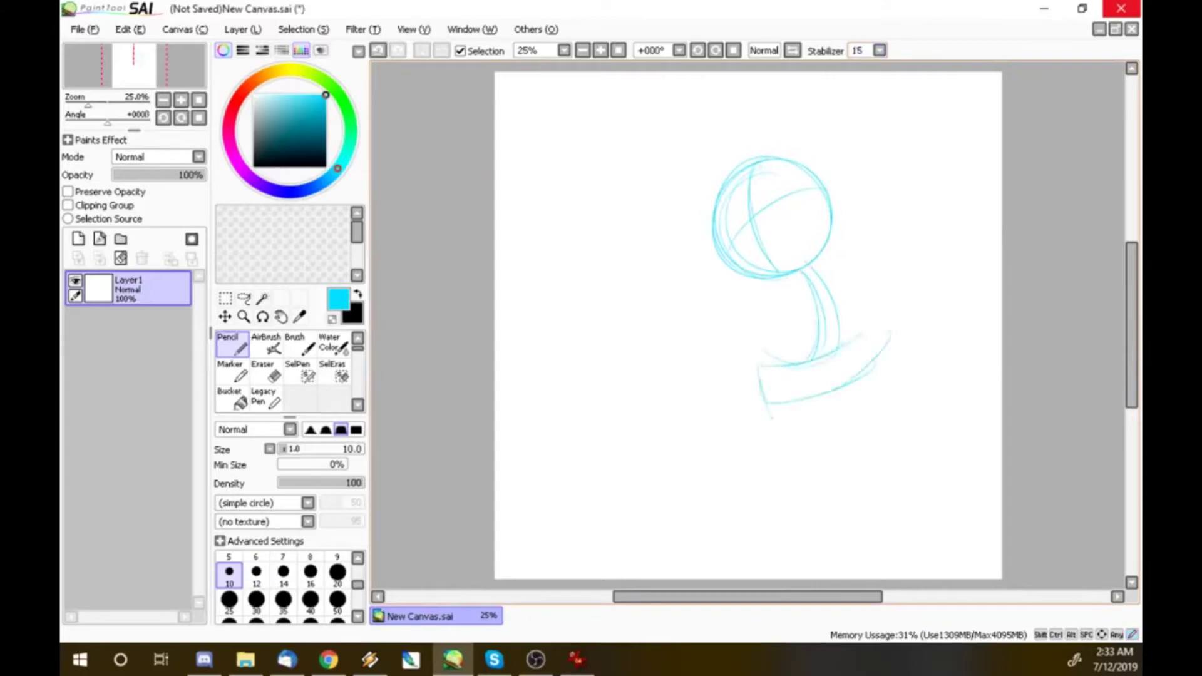
- Sketch a fan-shaped second head to the right of the body, with the right arm and a round hand below it
mouse_move(857, 233)
mouse_down()
mouse_move(900, 345)
mouse_move(940, 305)
mouse_up()
drag(860, 231, 958, 307)
drag(876, 362, 924, 396)
drag(940, 339, 915, 351)
- Rough in the lower torso, a boxy pelvis beneath it, and the start of the left leg
mouse_move(750, 415)
mouse_down()
mouse_move(801, 366)
mouse_move(876, 354)
mouse_up()
mouse_move(736, 407)
mouse_down()
mouse_move(833, 411)
mouse_move(834, 433)
mouse_up()
drag(708, 418, 674, 413)
drag(668, 356, 719, 398)
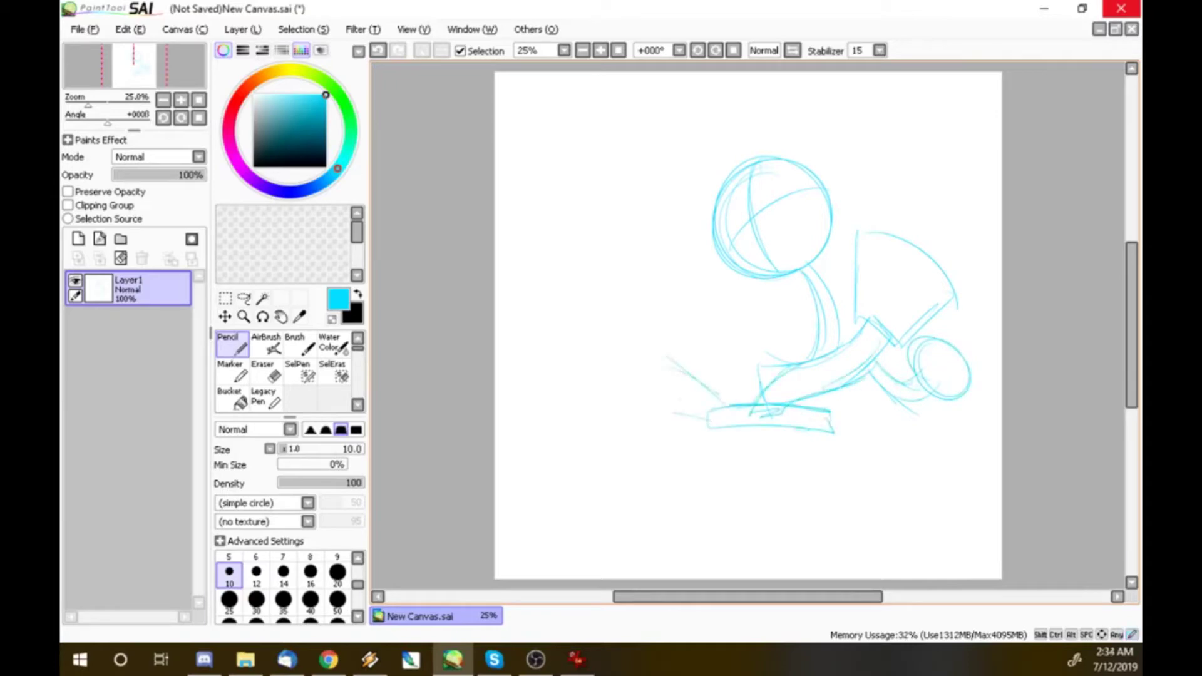
drag(808, 411, 729, 437)
- Block in the lower legs with large oval feet and the raised left arm with an oval hand
mouse_move(674, 360)
mouse_down()
mouse_move(727, 404)
mouse_move(634, 452)
mouse_up()
drag(611, 315, 620, 317)
drag(623, 327, 647, 419)
mouse_move(791, 451)
mouse_down()
mouse_move(842, 432)
mouse_move(921, 488)
mouse_move(855, 507)
mouse_up()
drag(651, 165, 693, 263)
drag(648, 186, 627, 197)
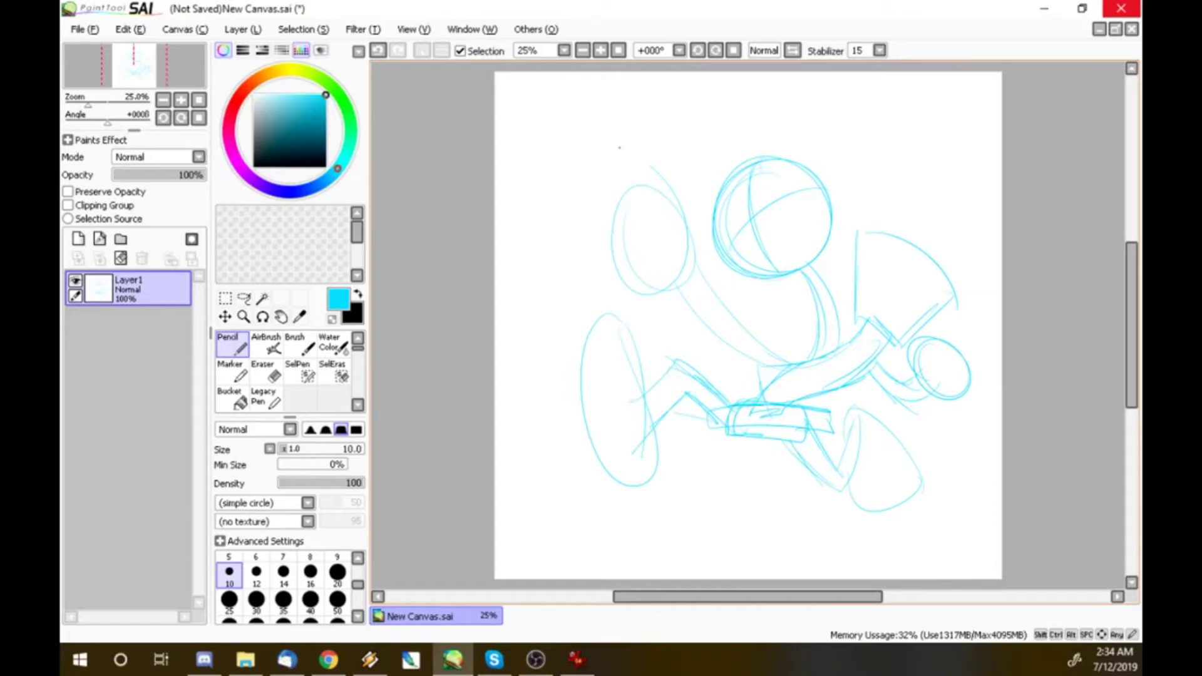
- Sketch the main head's brow and cheek contours, hair tuft, and two pointed ears
drag(723, 188, 830, 188)
drag(735, 151, 833, 194)
drag(718, 208, 729, 244)
drag(843, 201, 830, 250)
drag(773, 139, 826, 164)
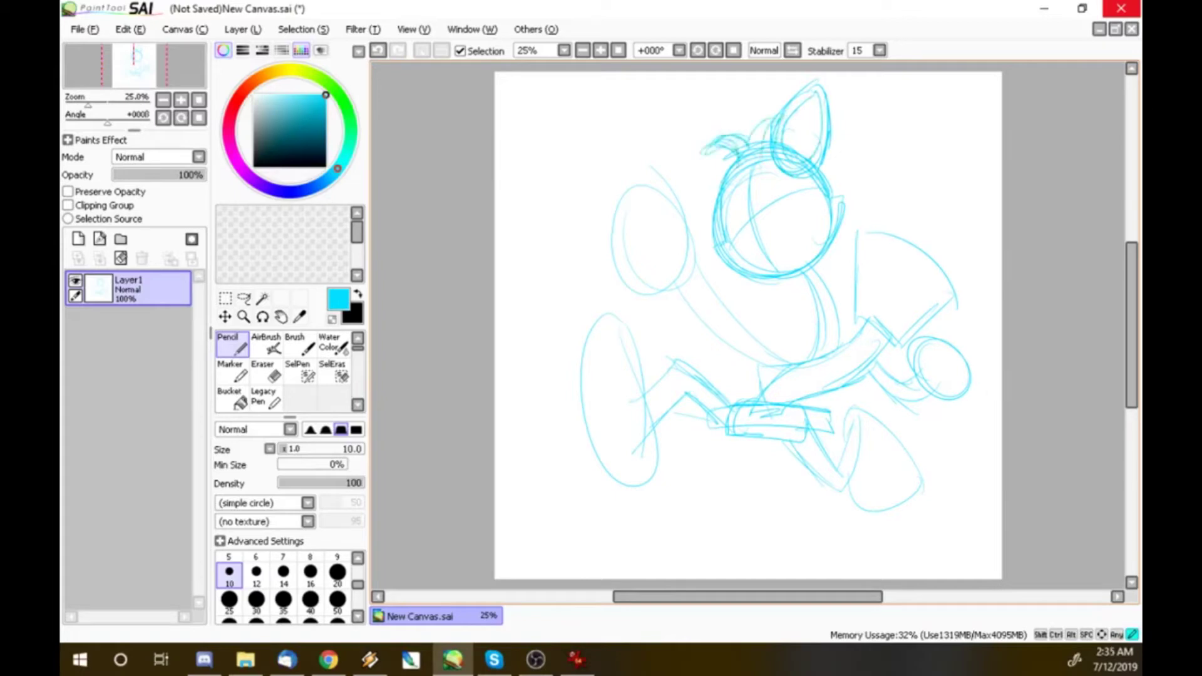
mouse_move(658, 125)
mouse_down()
mouse_move(714, 201)
mouse_move(720, 185)
mouse_up()
- Sketch the main head's muzzle and jaw, and add the eyes with pupils
mouse_move(767, 222)
mouse_down()
mouse_move(776, 275)
mouse_move(739, 270)
mouse_up()
drag(708, 229, 780, 282)
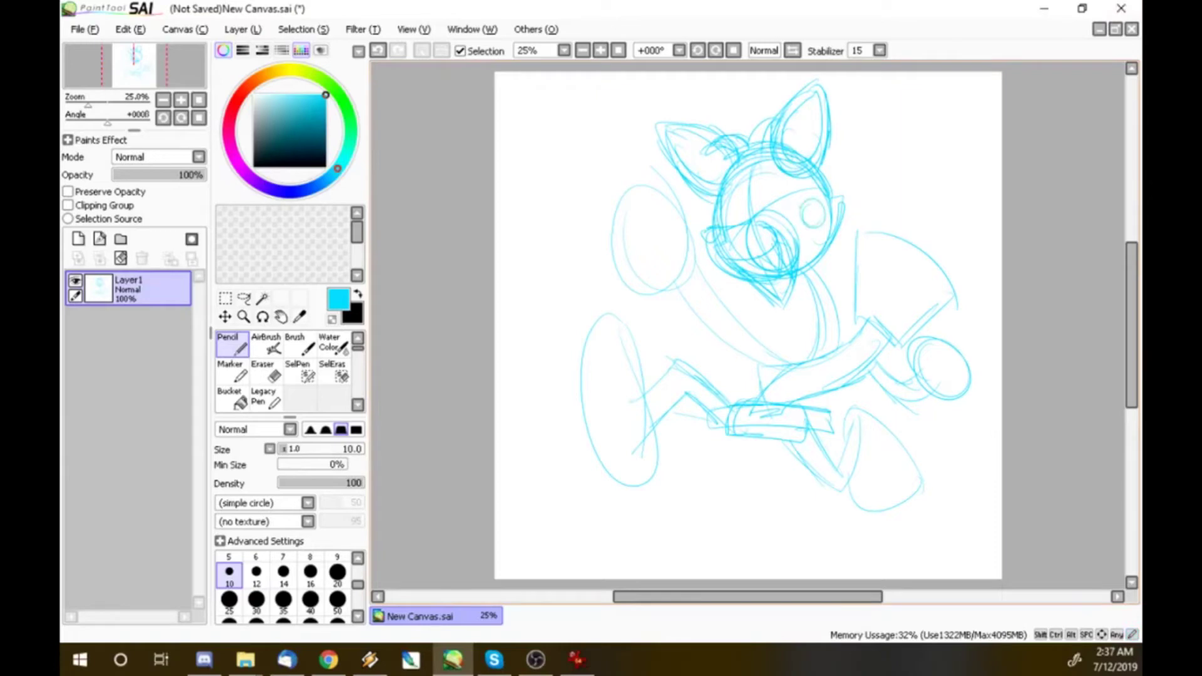
mouse_move(772, 173)
mouse_down()
mouse_move(759, 213)
mouse_move(732, 226)
mouse_move(786, 191)
mouse_move(736, 227)
mouse_up()
mouse_move(750, 197)
mouse_down()
mouse_move(743, 214)
mouse_move(758, 216)
mouse_up()
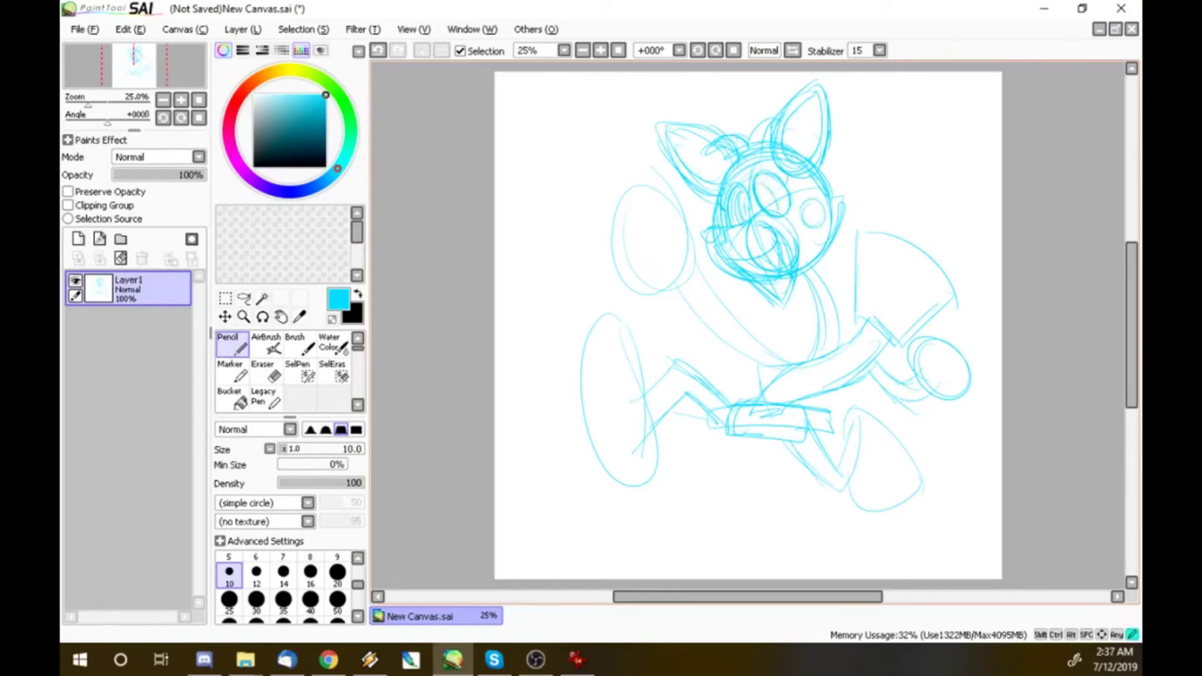
drag(784, 176, 771, 189)
drag(738, 213, 730, 229)
drag(771, 162, 792, 223)
- Sketch a bow tie beneath the chin and a boxy chest section below it
drag(836, 258, 828, 294)
drag(851, 272, 855, 298)
mouse_move(828, 308)
mouse_down()
mouse_move(859, 303)
mouse_move(786, 331)
mouse_up()
drag(792, 320, 816, 335)
mouse_move(783, 300)
mouse_down()
mouse_move(807, 292)
mouse_move(854, 320)
mouse_up()
drag(800, 325, 802, 341)
drag(804, 274, 823, 271)
drag(817, 282, 857, 385)
mouse_move(814, 338)
mouse_down()
mouse_move(831, 401)
mouse_move(811, 374)
mouse_up()
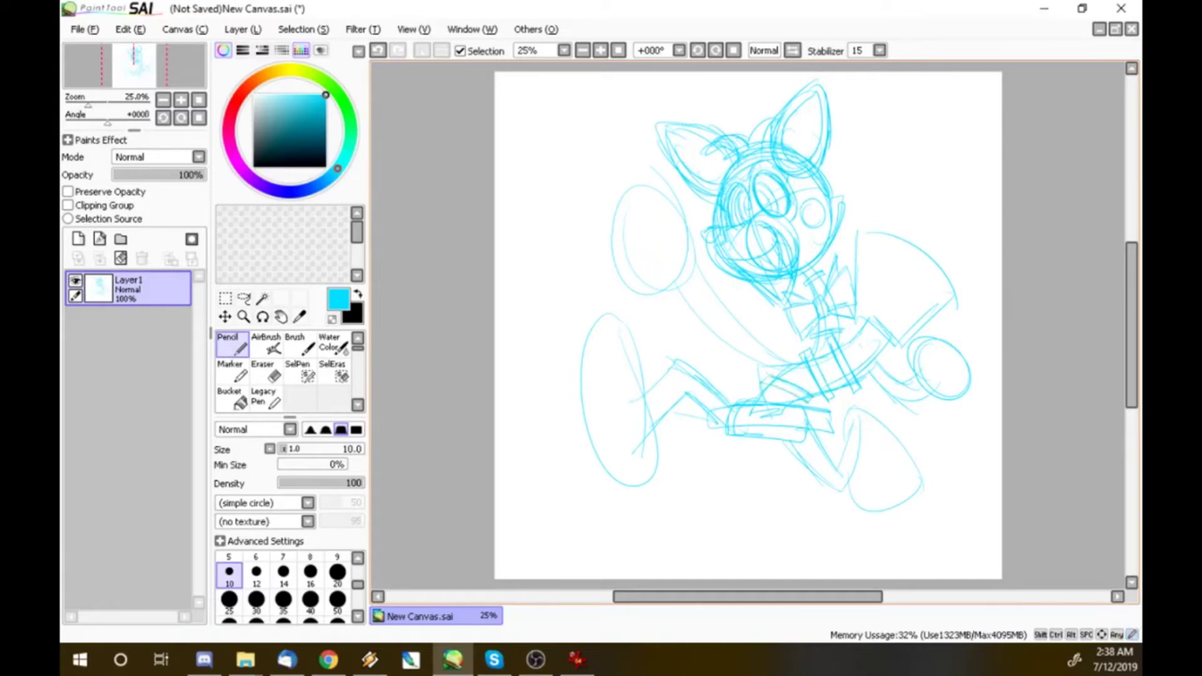
- Refine the fan-shaped second head with a firmer outline, a half-lidded eye, a small round eye, and teeth
drag(873, 232, 870, 307)
key(ctrl+z)
mouse_move(865, 229)
mouse_down()
mouse_move(864, 322)
mouse_move(933, 329)
mouse_move(967, 294)
mouse_up()
mouse_move(867, 228)
mouse_down()
mouse_move(955, 284)
mouse_move(886, 303)
mouse_move(915, 335)
mouse_move(906, 344)
mouse_up()
drag(877, 307, 898, 333)
drag(877, 242, 896, 275)
drag(747, 199, 748, 216)
drag(868, 268, 900, 270)
mouse_move(876, 263)
mouse_down()
mouse_move(876, 281)
mouse_move(927, 291)
mouse_up()
- Sketch the curved lower torso's contours and segment lines between the chest and the pelvis
mouse_move(884, 325)
mouse_down()
mouse_move(855, 359)
mouse_move(859, 377)
mouse_move(787, 405)
mouse_up()
drag(868, 360, 836, 380)
mouse_move(791, 367)
mouse_down()
mouse_move(783, 376)
mouse_move(814, 362)
mouse_up()
drag(809, 366, 862, 338)
- Detail the right arm and its hand's curled fingers, and reinforce the second head's lower edge
drag(863, 360, 913, 380)
mouse_move(934, 337)
mouse_down()
mouse_move(917, 341)
mouse_move(904, 380)
mouse_up()
mouse_move(918, 366)
mouse_down()
mouse_move(938, 341)
mouse_move(959, 360)
mouse_up()
mouse_move(959, 351)
mouse_down()
mouse_move(945, 390)
mouse_move(925, 394)
mouse_up()
drag(968, 365, 933, 404)
mouse_move(952, 368)
mouse_down()
mouse_move(916, 386)
mouse_move(894, 361)
mouse_move(922, 383)
mouse_move(876, 394)
mouse_move(898, 373)
mouse_up()
drag(897, 386, 901, 397)
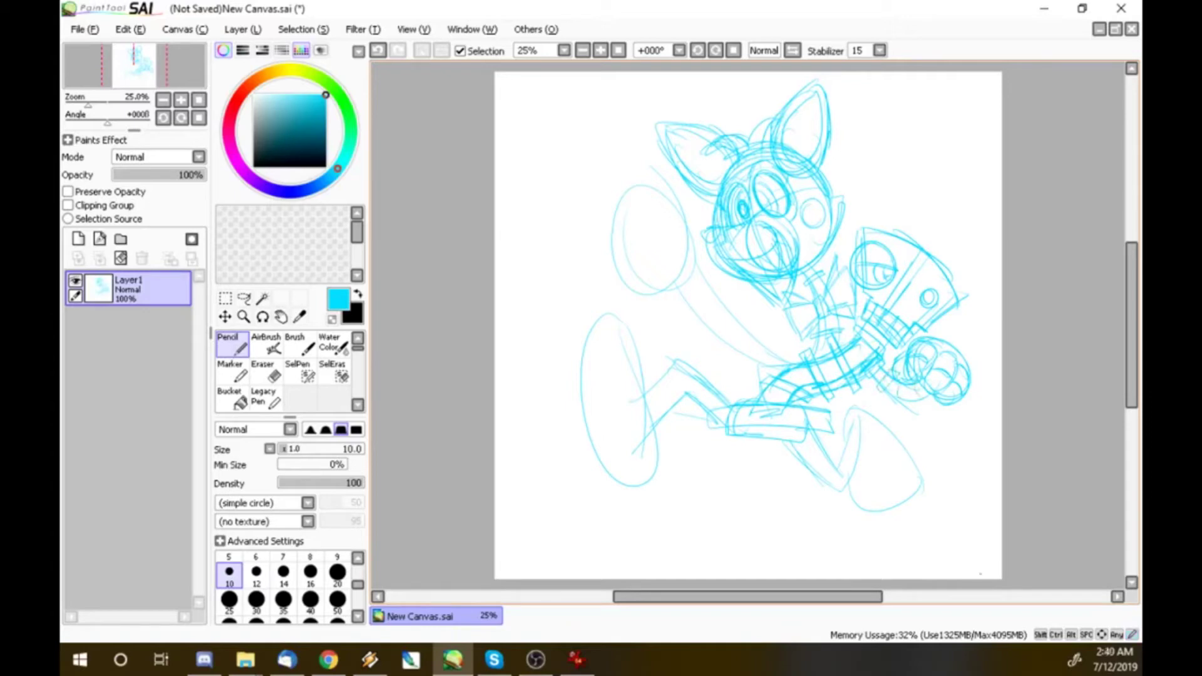
drag(950, 303, 962, 313)
mouse_move(884, 343)
mouse_down()
mouse_move(895, 353)
mouse_move(955, 306)
mouse_up()
- Sketch the raised left hand's palm, thumb, and jointed pointing finger
mouse_move(639, 170)
mouse_down()
mouse_move(564, 213)
mouse_move(648, 188)
mouse_move(683, 222)
mouse_move(620, 250)
mouse_move(660, 282)
mouse_up()
mouse_move(686, 232)
mouse_down()
mouse_move(664, 282)
mouse_move(655, 269)
mouse_move(668, 260)
mouse_up()
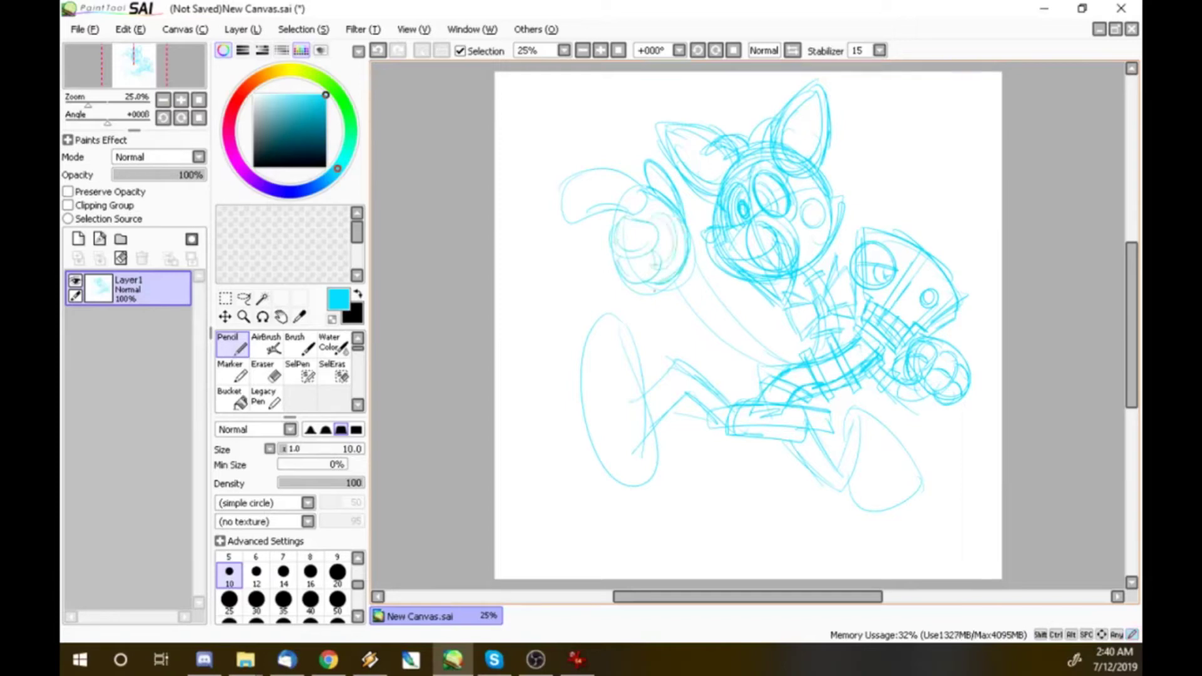
mouse_move(588, 185)
mouse_down()
mouse_move(572, 202)
mouse_move(602, 206)
mouse_move(607, 234)
mouse_up()
mouse_move(625, 182)
mouse_down()
mouse_move(642, 277)
mouse_move(684, 298)
mouse_up()
- Add joint bands and a boxy elbow segment along the raised left arm
drag(708, 244, 690, 273)
mouse_move(734, 324)
mouse_down()
mouse_move(723, 342)
mouse_move(739, 360)
mouse_up()
drag(737, 316, 756, 347)
drag(714, 295, 699, 309)
- Sketch the left foot's sole and toes inside the large oval, and strengthen its outline
mouse_move(585, 370)
mouse_down()
mouse_move(648, 407)
mouse_move(645, 460)
mouse_up()
mouse_move(635, 299)
mouse_down()
mouse_move(639, 360)
mouse_move(627, 358)
mouse_up()
mouse_move(595, 304)
mouse_down()
mouse_move(598, 362)
mouse_move(570, 310)
mouse_up()
drag(573, 335, 584, 389)
drag(639, 304, 647, 434)
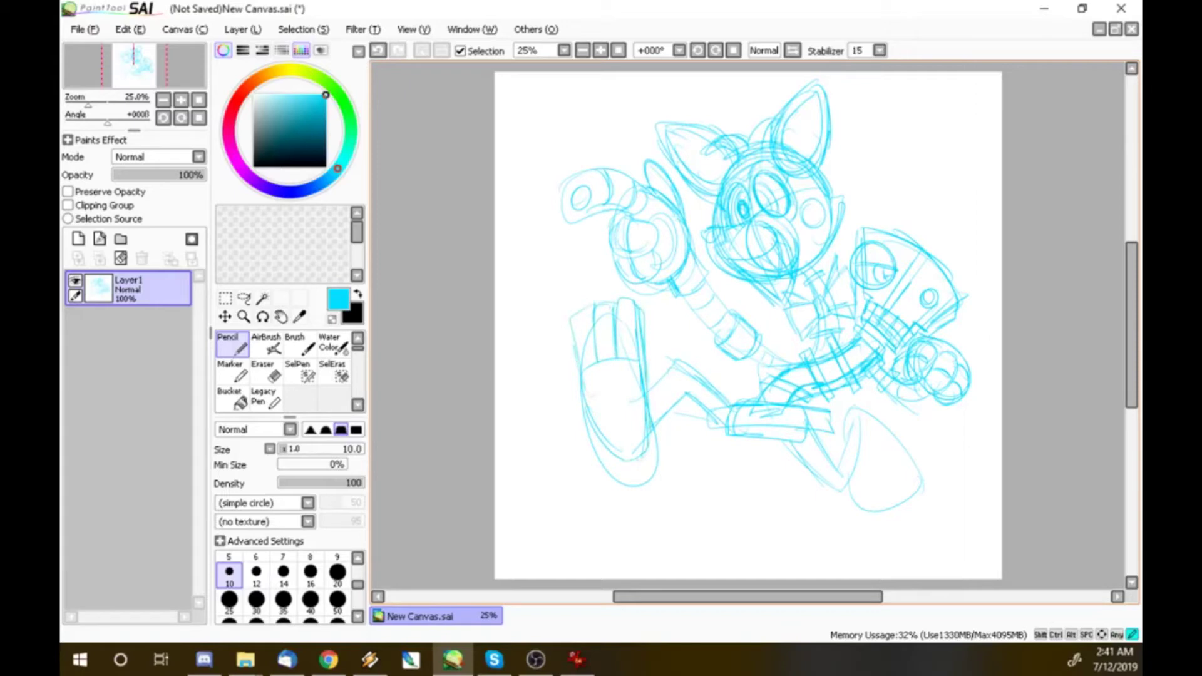
- Add segmented joints to both legs, and sketch the right foot's ankle and toes
drag(661, 385, 648, 432)
mouse_move(651, 376)
mouse_down()
mouse_move(673, 365)
mouse_move(688, 407)
mouse_move(713, 374)
mouse_move(709, 423)
mouse_up()
mouse_move(802, 437)
mouse_down()
mouse_move(830, 468)
mouse_move(815, 485)
mouse_up()
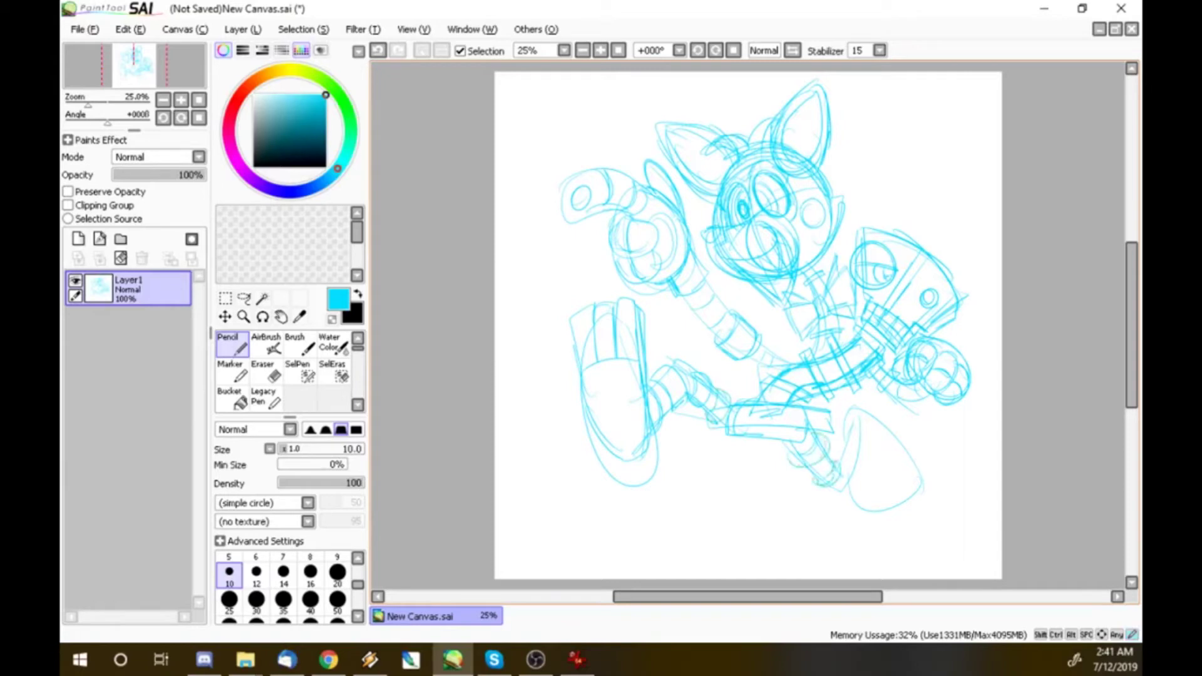
mouse_move(867, 426)
mouse_down()
mouse_move(844, 489)
mouse_move(902, 457)
mouse_move(919, 512)
mouse_up()
drag(921, 455, 847, 510)
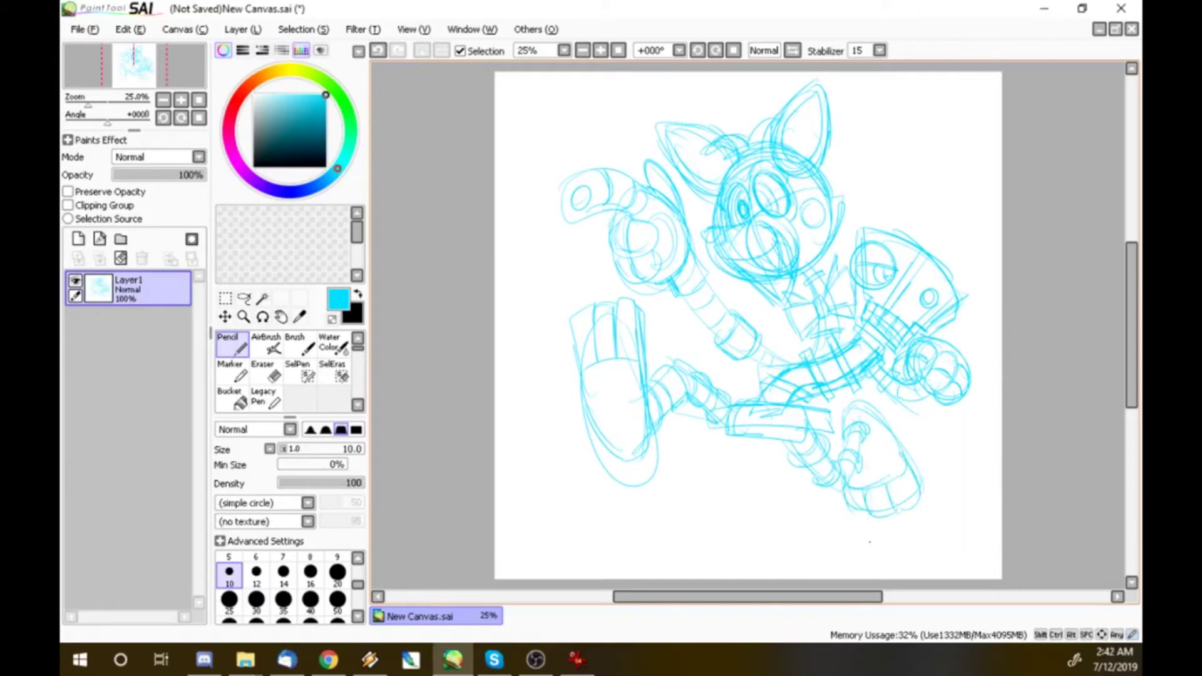
- Move the whole sketch slightly down and to the left on the canvas
click(224, 316)
drag(752, 301, 736, 320)
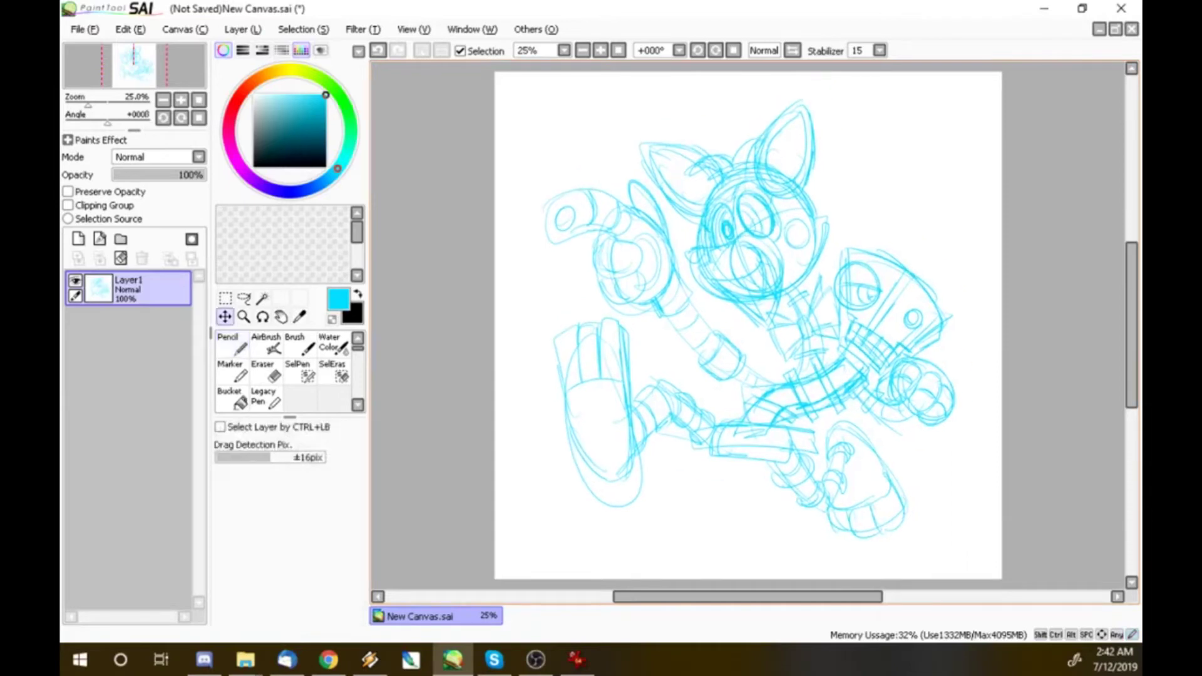
- Add segment lines to the chest, and sketch the round hip joint and end band on the pelvis
key(n)
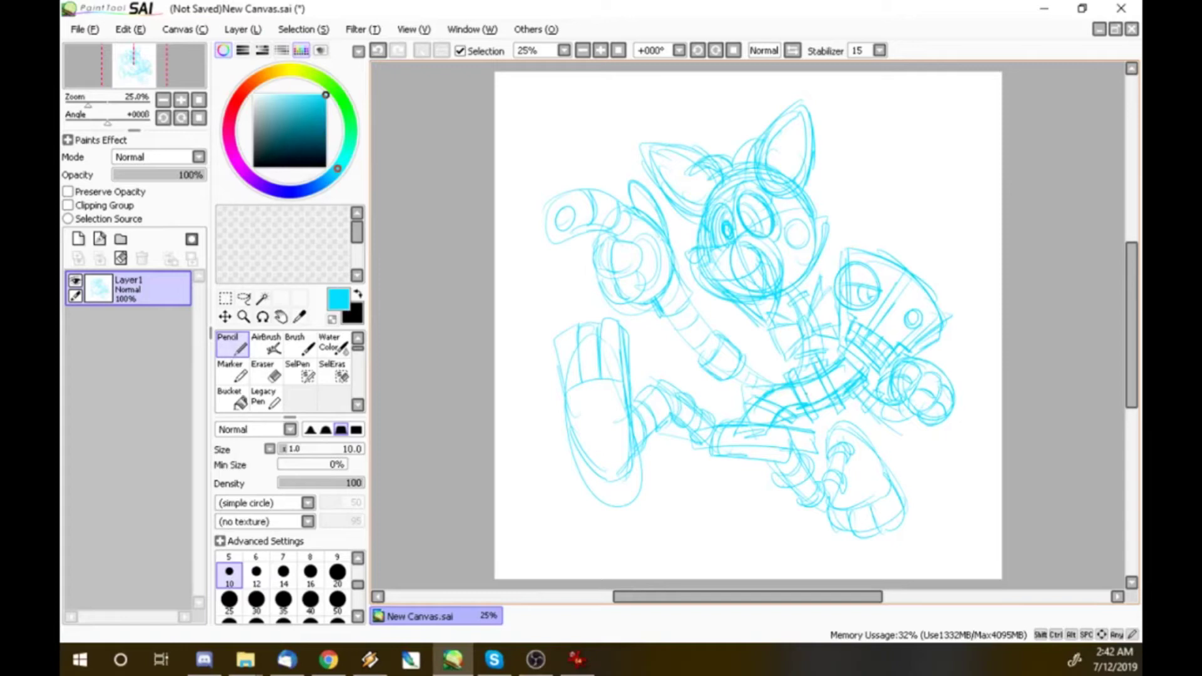
drag(834, 371, 857, 410)
mouse_move(827, 355)
mouse_down()
mouse_move(796, 382)
mouse_move(812, 405)
mouse_move(763, 379)
mouse_move(778, 383)
mouse_up()
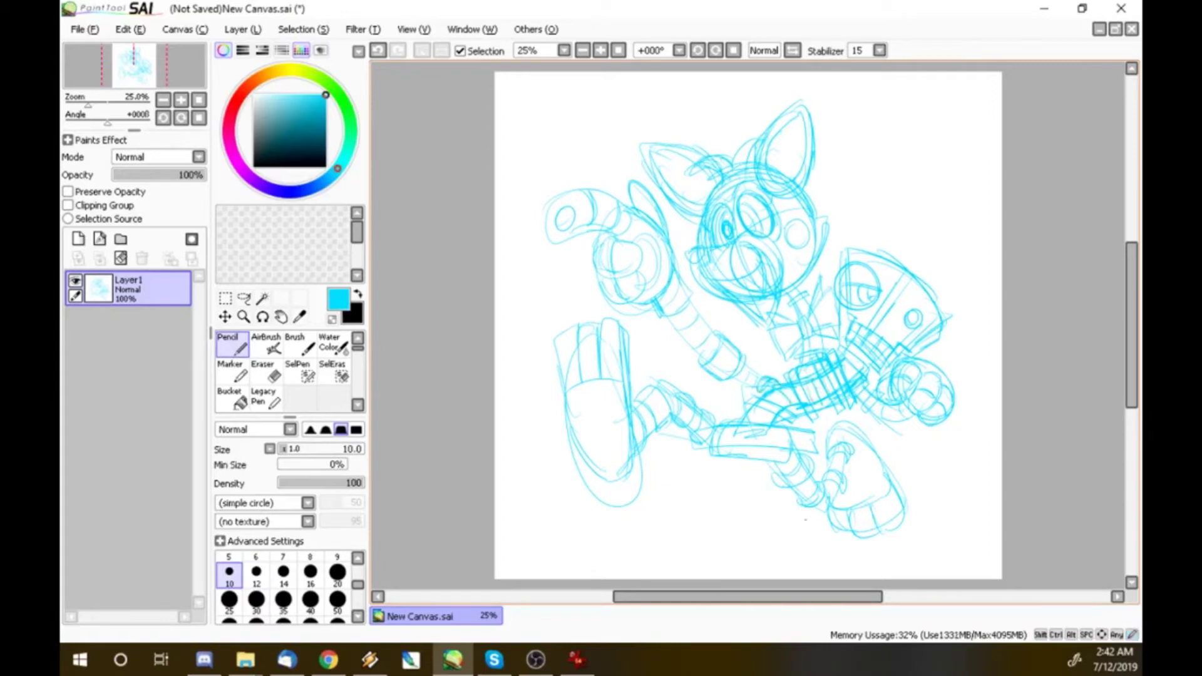
mouse_move(784, 431)
mouse_down()
mouse_move(776, 480)
mouse_move(763, 470)
mouse_up()
drag(736, 423, 727, 459)
drag(740, 419, 713, 465)
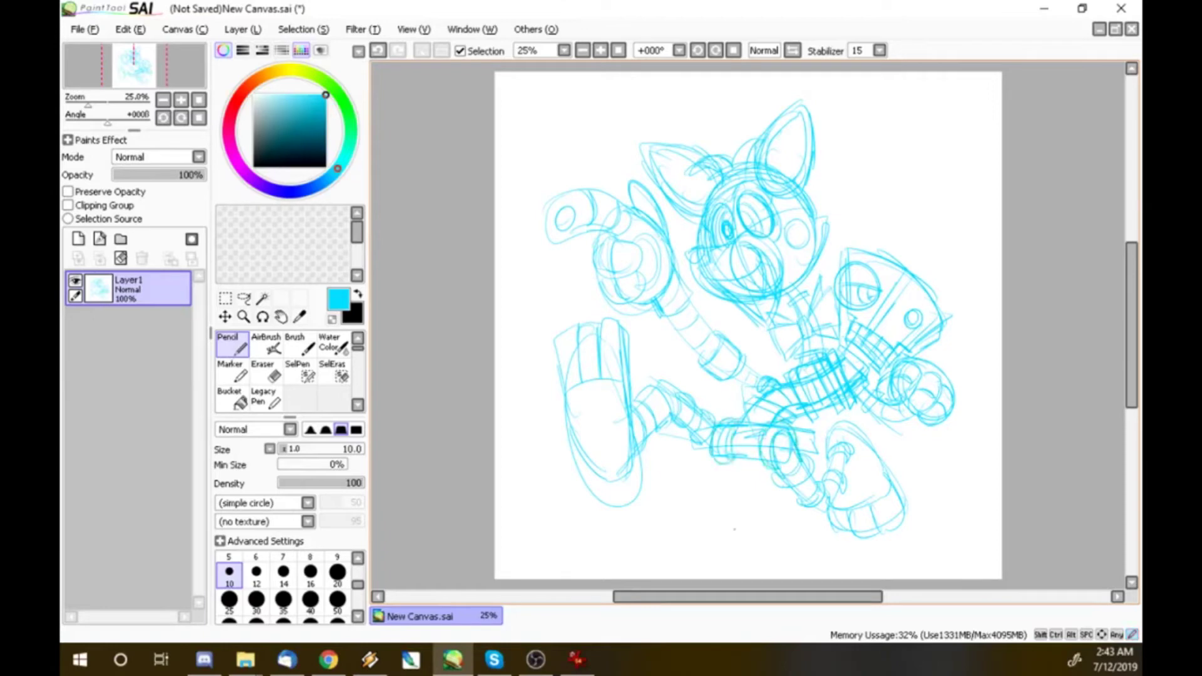
- Ink the right ear, head, nose and jaw outlines and the clenched hand in black with the size 40 pencil
key(x)
mouse_move(704, 249)
mouse_down()
mouse_move(691, 262)
mouse_move(745, 315)
mouse_move(782, 271)
mouse_up()
mouse_move(805, 105)
mouse_down()
mouse_move(776, 113)
mouse_move(808, 185)
mouse_move(802, 103)
mouse_up()
mouse_move(800, 191)
mouse_down()
mouse_move(828, 233)
mouse_move(786, 289)
mouse_up()
key(ctrl+z)
drag(827, 213, 782, 292)
mouse_move(925, 362)
mouse_down()
mouse_move(892, 397)
mouse_move(916, 376)
mouse_move(929, 413)
mouse_move(947, 420)
mouse_move(888, 375)
mouse_move(902, 413)
mouse_up()
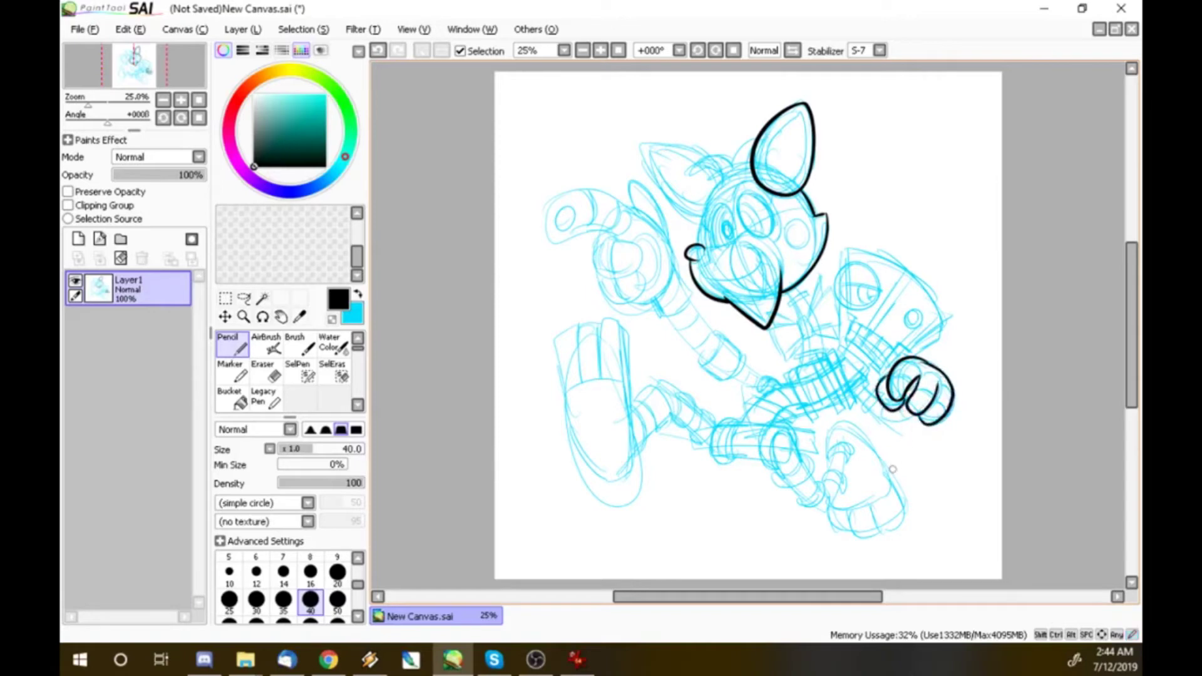
- Ink the pointing hand, the large left foot, and the lower edges of the legs and raised arm
mouse_move(646, 219)
mouse_down()
mouse_move(561, 191)
mouse_move(645, 263)
mouse_move(616, 241)
mouse_up()
mouse_move(600, 275)
mouse_down()
mouse_move(620, 306)
mouse_move(632, 267)
mouse_move(668, 292)
mouse_up()
mouse_move(576, 327)
mouse_down()
mouse_move(560, 333)
mouse_move(631, 468)
mouse_move(605, 320)
mouse_move(595, 361)
mouse_move(599, 320)
mouse_up()
mouse_move(633, 458)
mouse_down()
mouse_move(670, 421)
mouse_move(699, 446)
mouse_move(738, 415)
mouse_move(730, 466)
mouse_move(800, 439)
mouse_move(782, 481)
mouse_move(813, 495)
mouse_move(799, 507)
mouse_up()
mouse_move(651, 299)
mouse_down()
mouse_move(689, 316)
mouse_move(708, 362)
mouse_move(758, 389)
mouse_up()
- Ink the top of the muzzle, the front of the face, the second head's eye socket, and the chest bands
drag(702, 249, 745, 230)
drag(724, 176, 707, 252)
mouse_move(850, 245)
mouse_down()
mouse_move(847, 266)
mouse_move(871, 305)
mouse_move(846, 343)
mouse_move(871, 379)
mouse_move(841, 402)
mouse_up()
drag(843, 350, 828, 408)
drag(791, 363, 811, 419)
- Reduce the pencil to size 30, and ink the right foot, the left foot's toe divisions, and the leg joints
key(bracketleft)
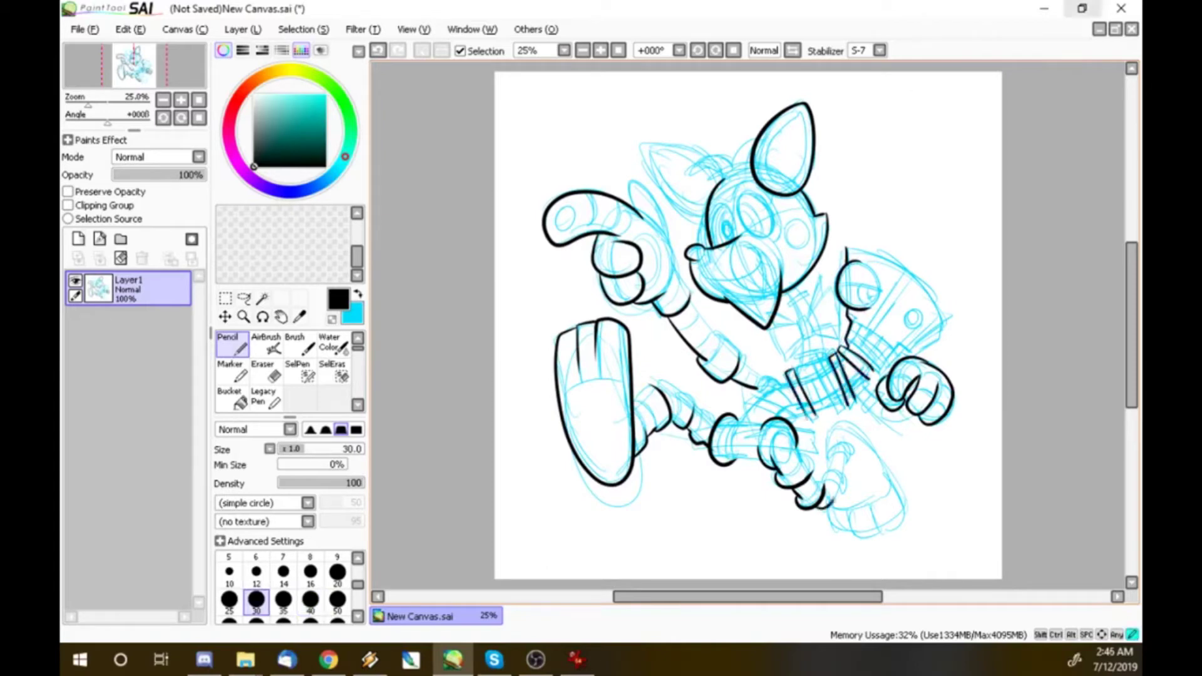
mouse_move(818, 480)
mouse_down()
mouse_move(852, 461)
mouse_move(902, 509)
mouse_move(847, 539)
mouse_move(828, 507)
mouse_up()
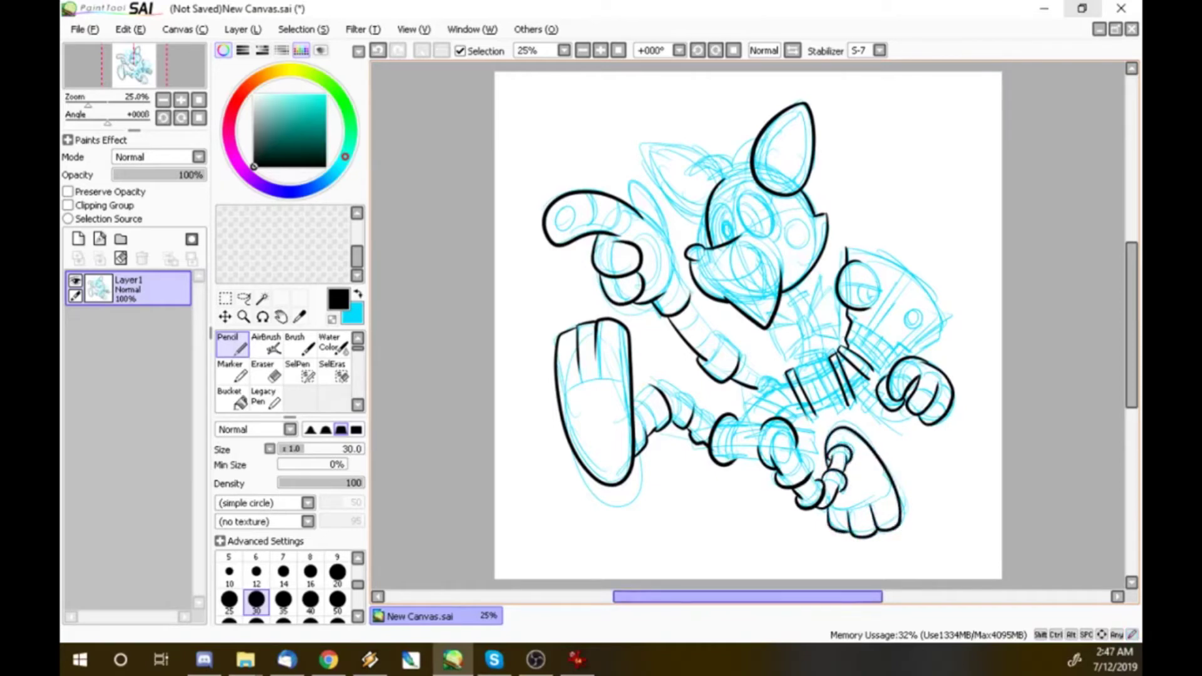
mouse_move(560, 395)
mouse_down()
mouse_move(630, 380)
mouse_move(598, 382)
mouse_up()
drag(576, 341, 578, 390)
mouse_move(647, 404)
mouse_down()
mouse_move(636, 433)
mouse_move(654, 401)
mouse_move(697, 416)
mouse_move(725, 459)
mouse_move(760, 455)
mouse_move(761, 428)
mouse_up()
mouse_move(759, 429)
mouse_down()
mouse_move(757, 457)
mouse_move(787, 457)
mouse_move(813, 480)
mouse_move(803, 500)
mouse_up()
drag(620, 327, 629, 458)
key(ctrl+z)
- Ink the pointing hand's thumb and finger joint, and the raised arm's upper edge and elbow joint
mouse_move(640, 212)
mouse_down()
mouse_move(664, 296)
mouse_move(661, 213)
mouse_move(639, 214)
mouse_up()
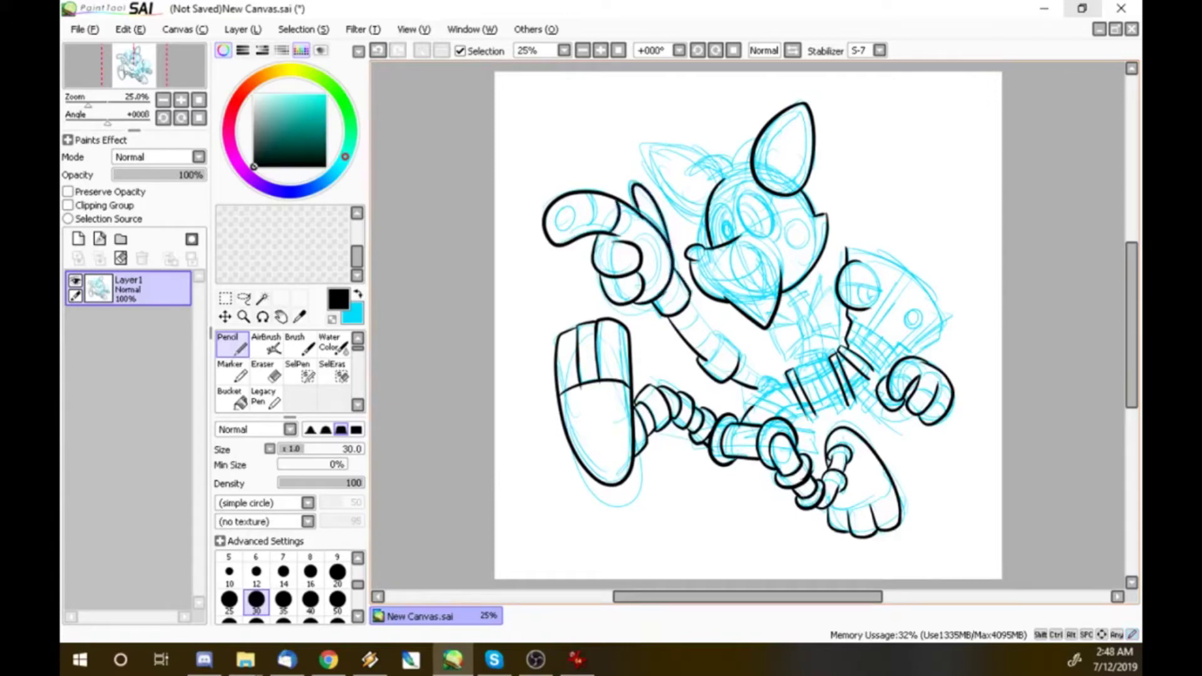
drag(689, 302, 761, 390)
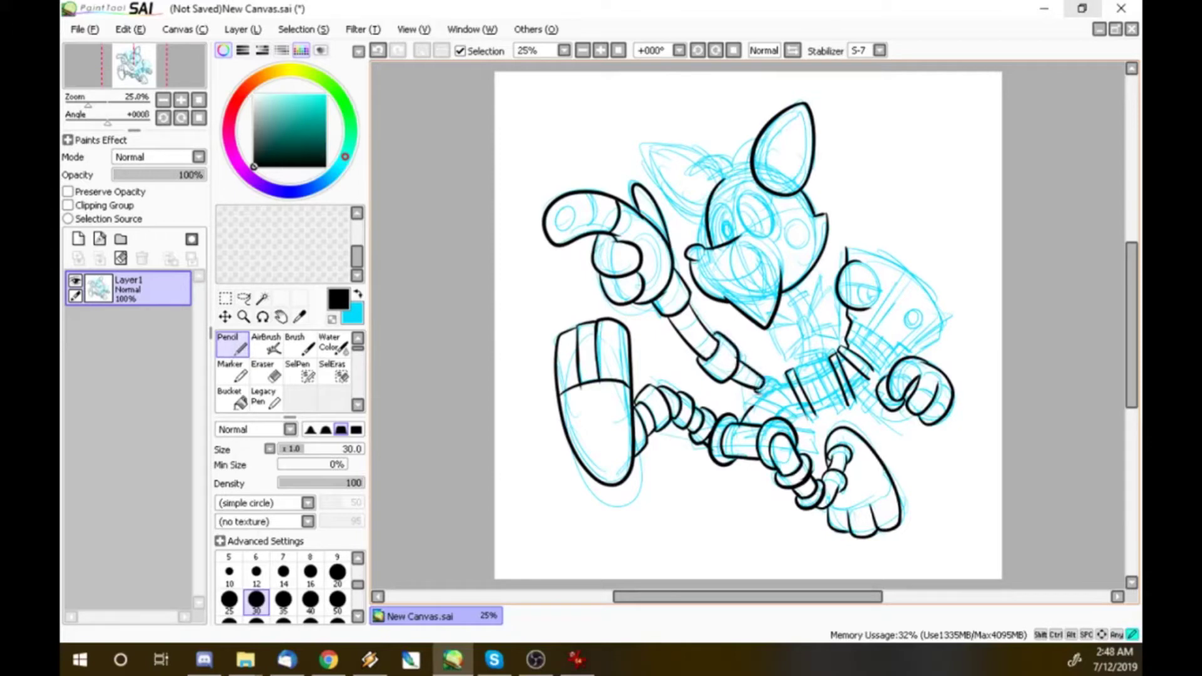
- Ink the second head's outline, jaw and round eye, and the short arm joining the clenched hand
mouse_move(845, 247)
mouse_down()
mouse_move(943, 325)
mouse_move(883, 369)
mouse_move(940, 325)
mouse_up()
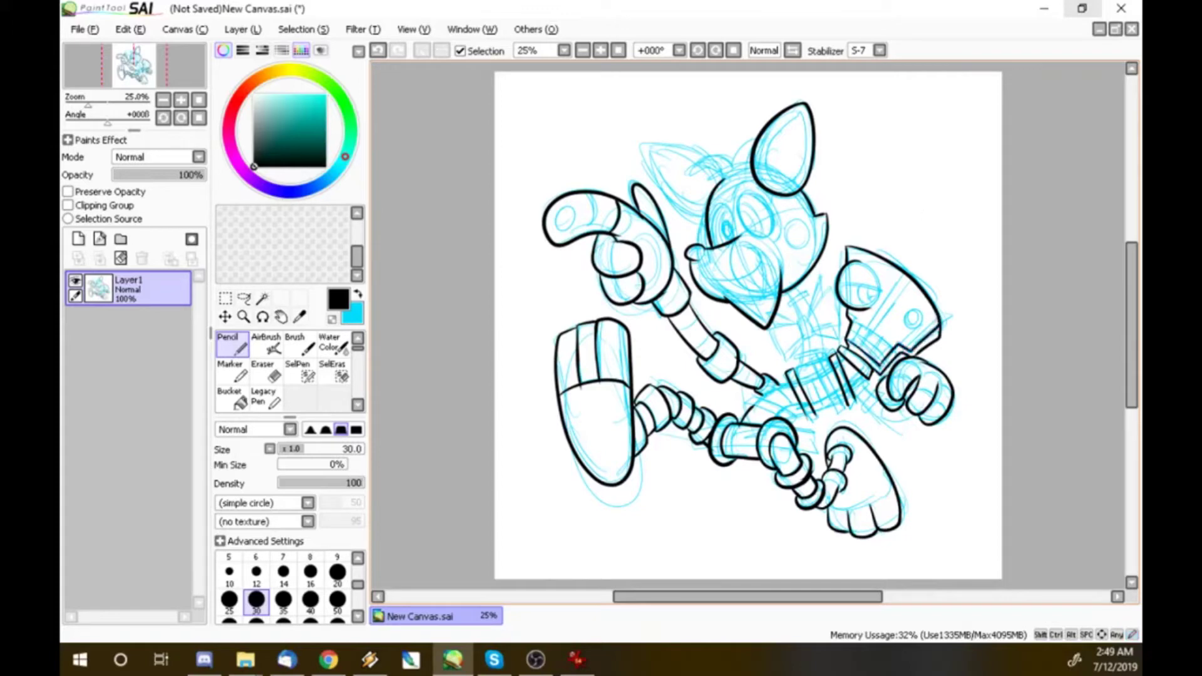
drag(852, 348, 893, 319)
drag(858, 259, 880, 307)
key(ctrl+z)
mouse_move(860, 260)
mouse_down()
mouse_move(882, 307)
mouse_move(880, 283)
mouse_up()
key(ctrl+z)
mouse_move(853, 386)
mouse_down()
mouse_move(865, 372)
mouse_move(877, 394)
mouse_up()
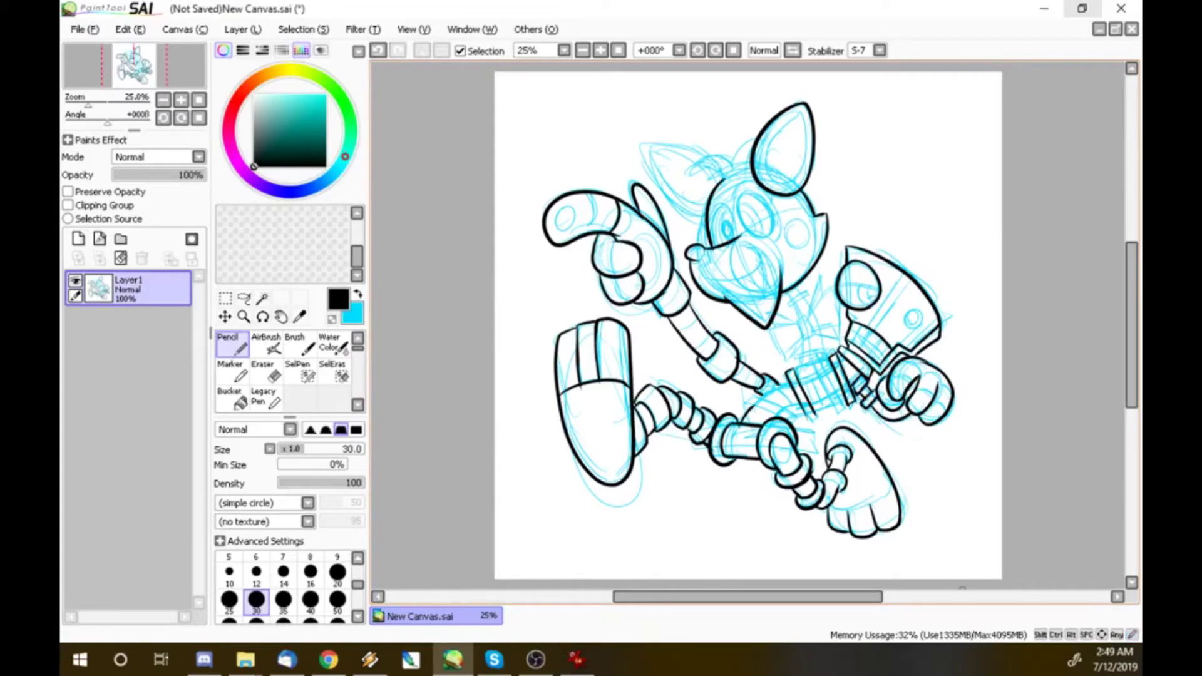
- Ink the main head's left ear, hair tuft and eye outline, and the bow tie's right half with the upper chest
mouse_move(692, 182)
mouse_down()
mouse_move(728, 171)
mouse_move(756, 139)
mouse_move(717, 154)
mouse_move(643, 143)
mouse_up()
mouse_move(644, 148)
mouse_down()
mouse_move(700, 213)
mouse_move(776, 252)
mouse_move(808, 341)
mouse_move(833, 291)
mouse_move(815, 335)
mouse_move(842, 338)
mouse_move(817, 290)
mouse_up()
drag(814, 300, 830, 283)
drag(823, 332, 821, 348)
drag(796, 360, 832, 346)
mouse_move(796, 360)
mouse_down()
mouse_move(827, 351)
mouse_move(799, 382)
mouse_up()
drag(810, 367, 832, 358)
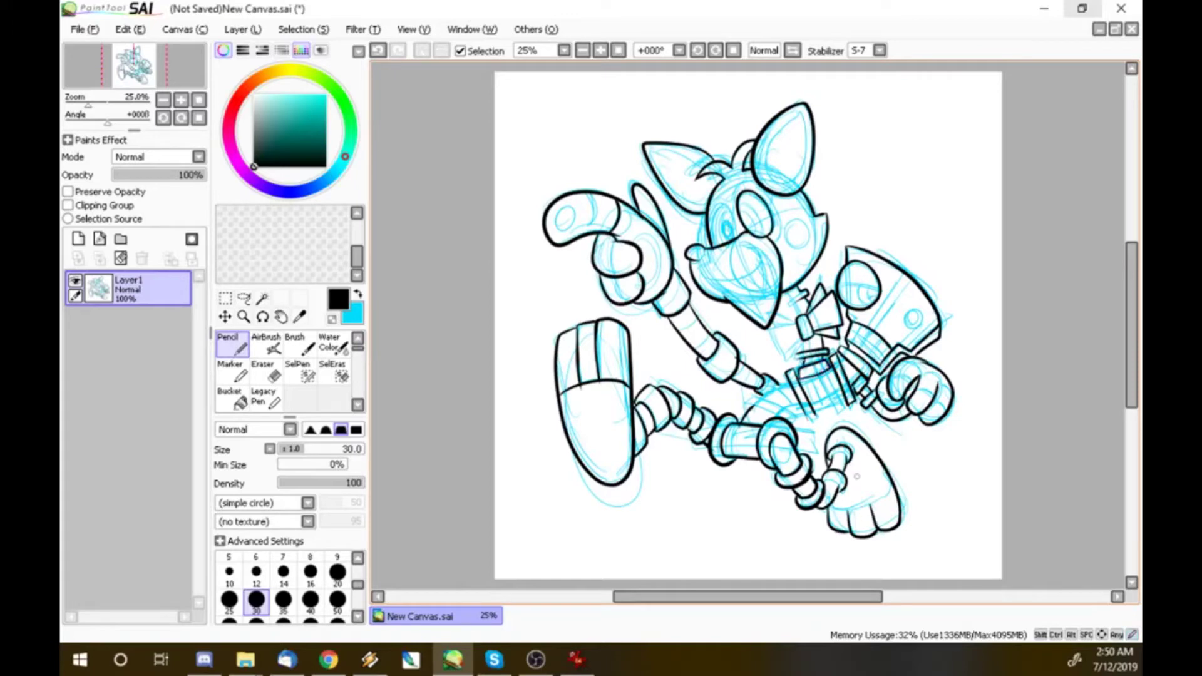
- Reduce the pencil to size 20, and ink the pelvis lines and the raised arm's segment lines
drag(744, 402, 791, 411)
key(ctrl+z)
key(ctrl+z)
click(337, 571)
mouse_move(696, 319)
mouse_down()
mouse_move(677, 333)
mouse_move(794, 421)
mouse_move(780, 417)
mouse_move(788, 397)
mouse_move(840, 404)
mouse_move(852, 387)
mouse_up()
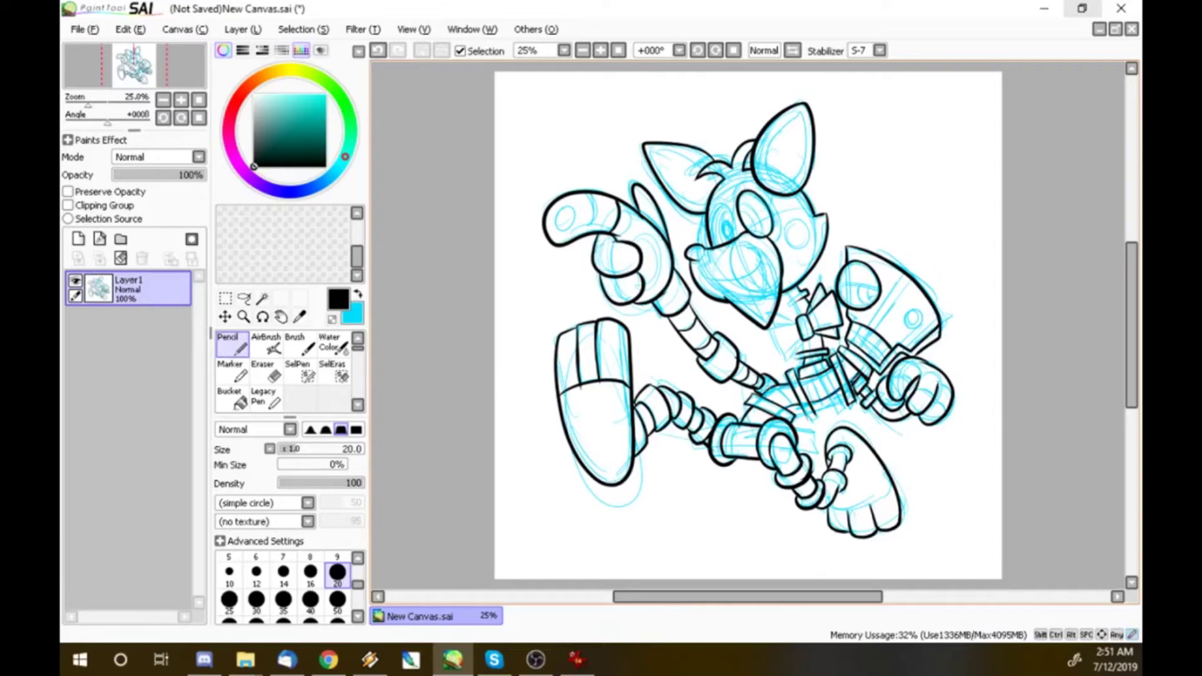
- Ink the neck segments under the main head, and complete the bow tie's knot and left half
drag(783, 293, 801, 304)
drag(787, 302, 803, 306)
mouse_move(792, 302)
mouse_down()
mouse_move(800, 318)
mouse_move(768, 328)
mouse_up()
mouse_move(782, 330)
mouse_down()
mouse_move(767, 355)
mouse_move(801, 361)
mouse_up()
drag(778, 326, 800, 313)
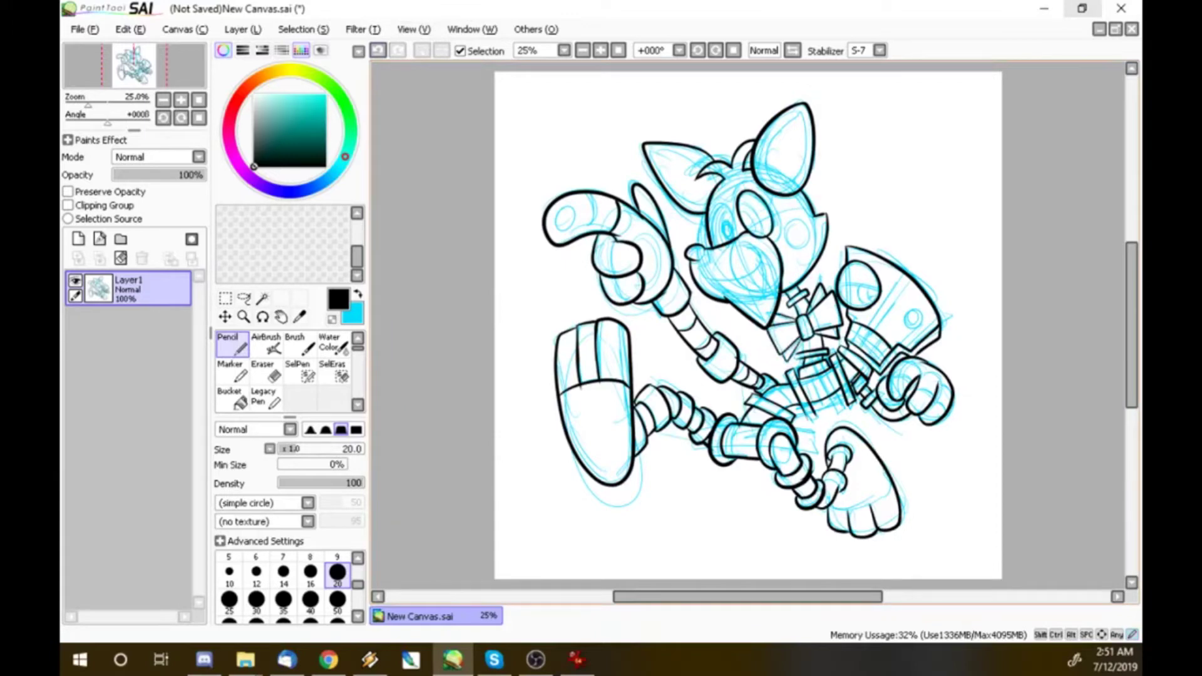
- Ink the main head's open mouth, nose detail, both eyes and lashes, and the pointing finger's segment line
drag(750, 191, 772, 207)
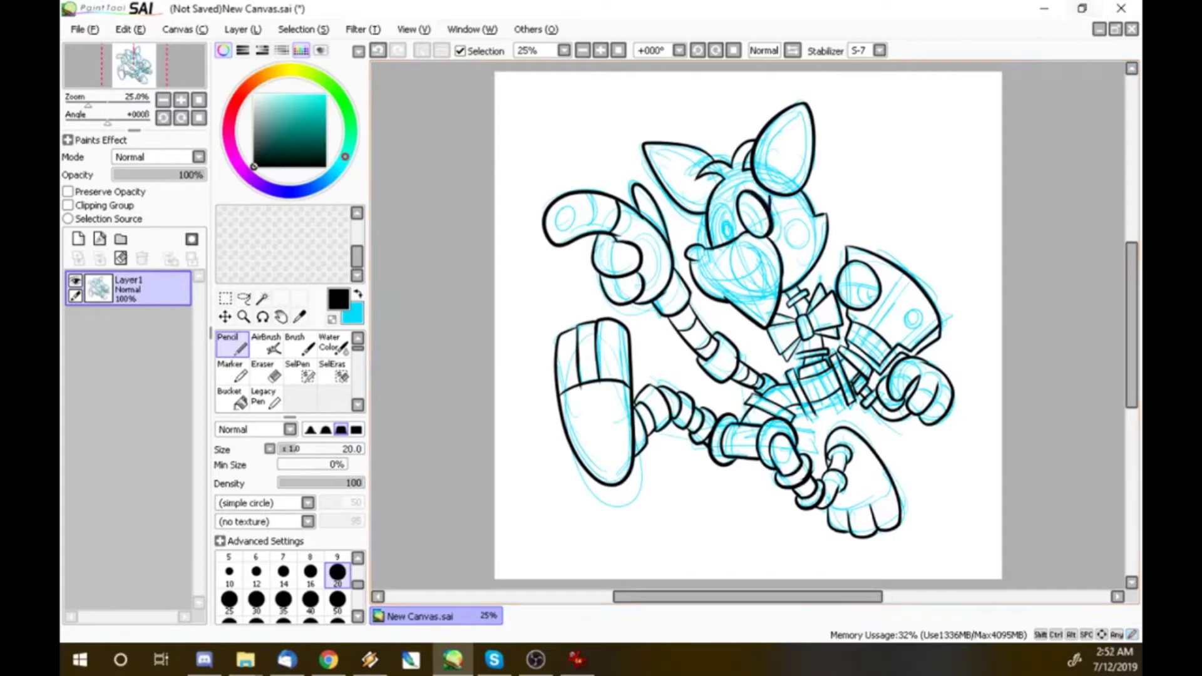
drag(588, 197, 595, 231)
drag(752, 246, 769, 321)
drag(711, 280, 761, 316)
key(ctrl+z)
drag(717, 280, 761, 320)
drag(698, 250, 707, 263)
drag(731, 211, 739, 240)
mouse_move(712, 201)
mouse_down()
mouse_move(734, 224)
mouse_move(712, 246)
mouse_up()
mouse_move(728, 219)
mouse_down()
mouse_move(734, 238)
mouse_move(702, 233)
mouse_up()
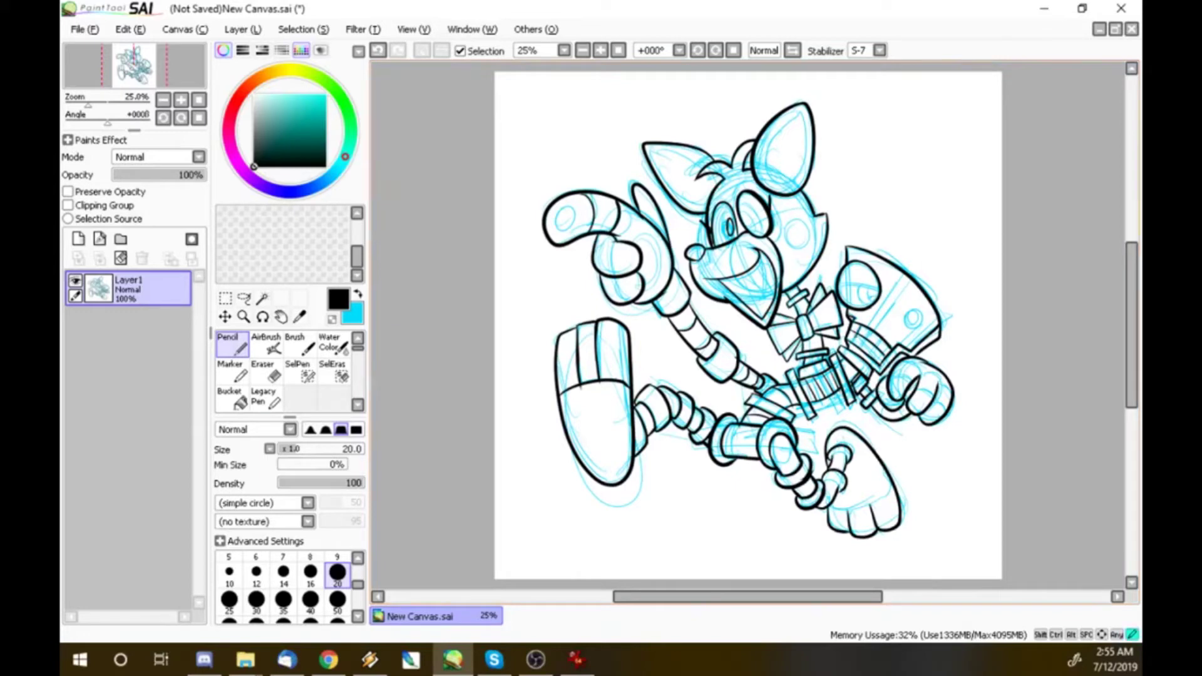
- Ink the second head's cheek circle, eyelid and pupil, face bands, and teeth
drag(914, 313, 912, 313)
drag(837, 291, 879, 283)
drag(912, 279, 875, 329)
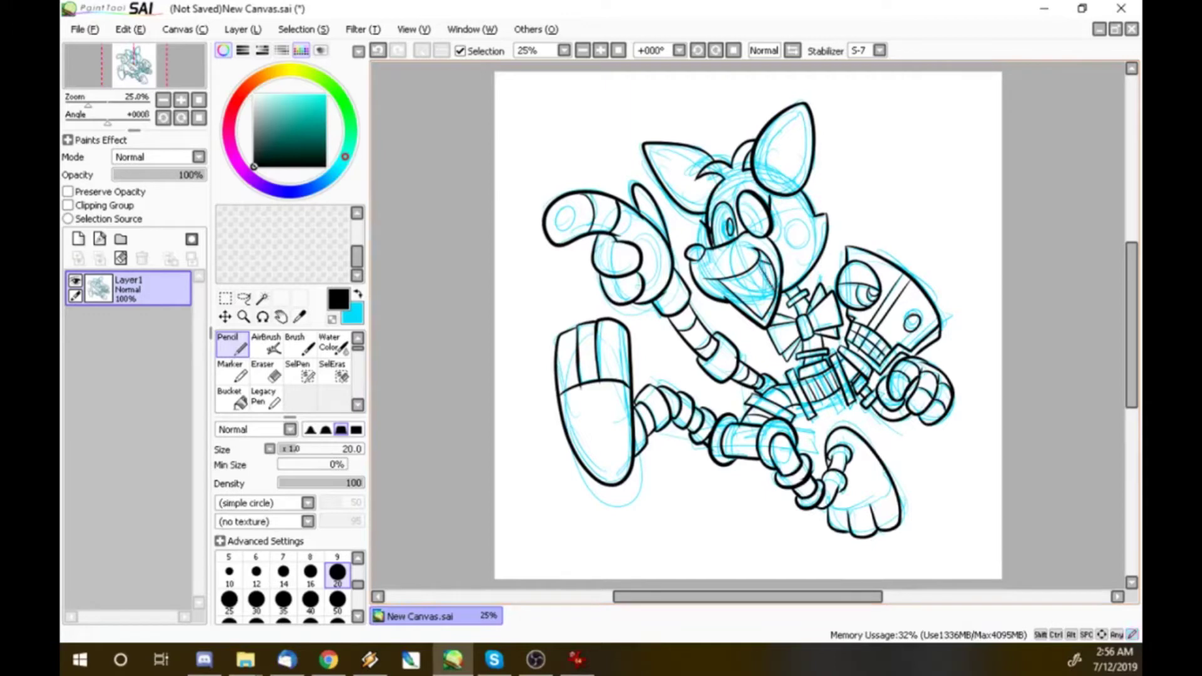
- Ink the main head's teeth, inner ears and cheek circle, plus the pointing hand's fingertip circle and palm arc
drag(764, 276, 743, 316)
drag(790, 118, 803, 185)
mouse_move(701, 164)
mouse_down()
mouse_move(689, 204)
mouse_move(706, 200)
mouse_up()
drag(798, 216, 795, 218)
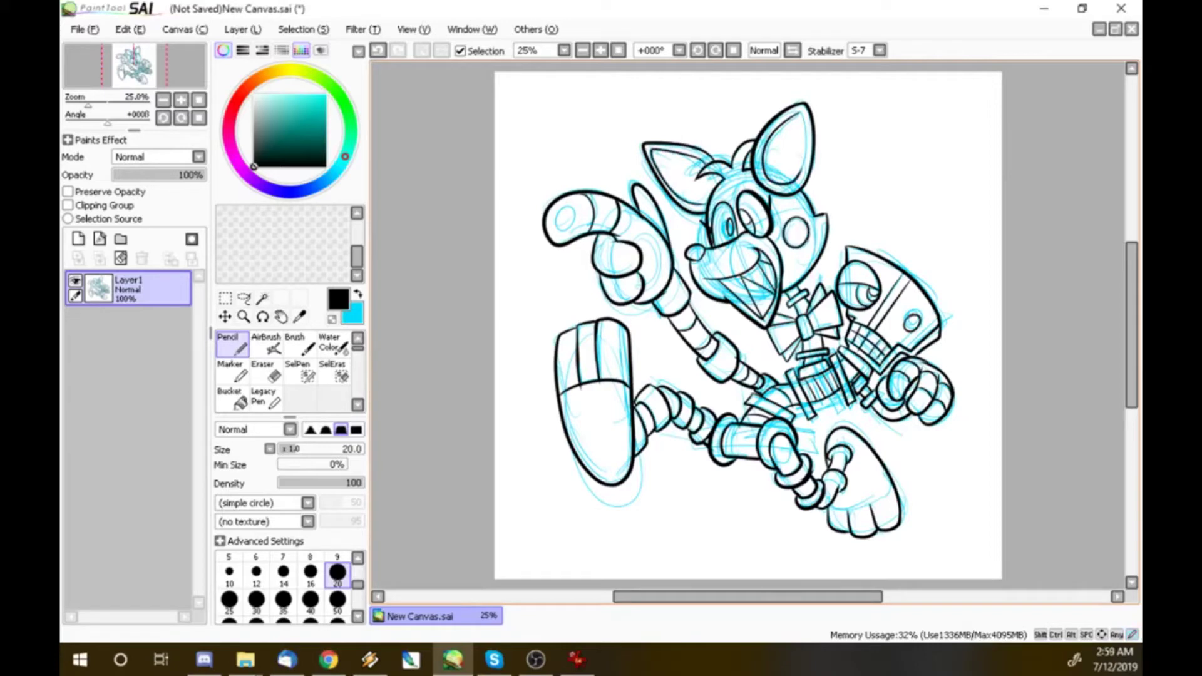
drag(567, 205, 565, 206)
drag(629, 232, 659, 287)
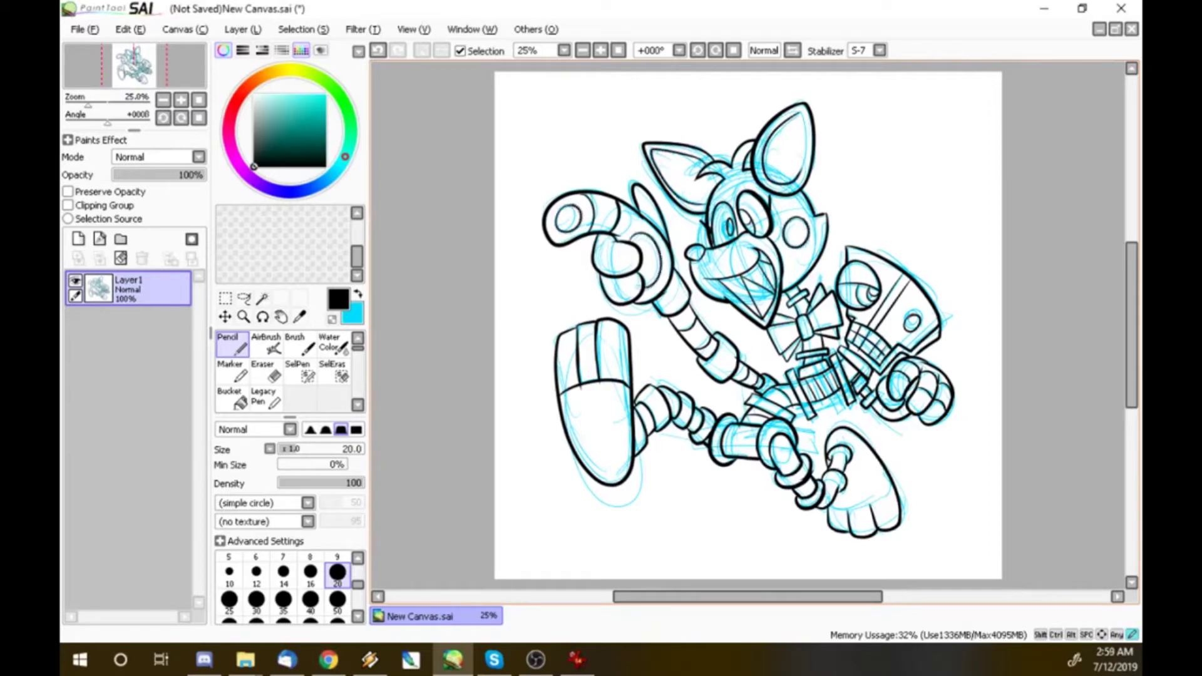
- Ink the inner edge line of the raised foot and the remaining contour on the lower foot
mouse_move(617, 242)
mouse_down()
mouse_move(606, 271)
mouse_move(629, 300)
mouse_move(603, 481)
mouse_up()
mouse_move(828, 504)
mouse_down()
mouse_move(874, 511)
mouse_move(890, 479)
mouse_move(840, 489)
mouse_move(848, 459)
mouse_up()
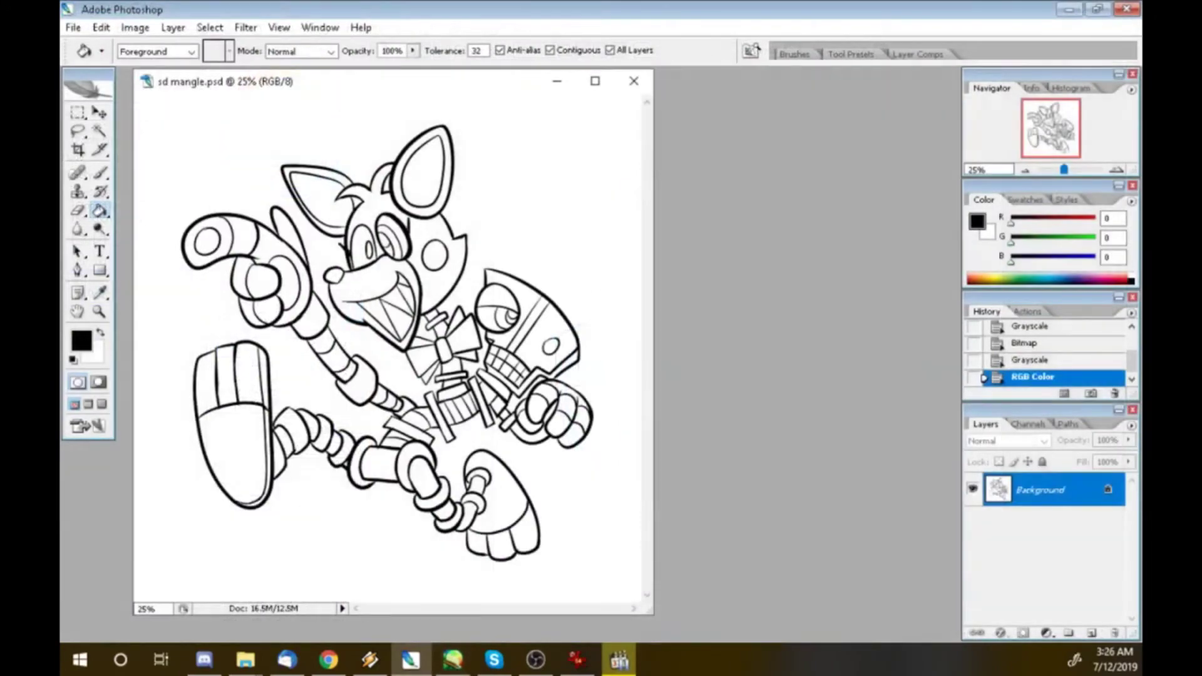
- Fill the small circle on the side of the mechanical head with black, undoing the misplaced fill first
click(546, 336)
key(ctrl+z)
key(z)
click(540, 334)
click(540, 334)
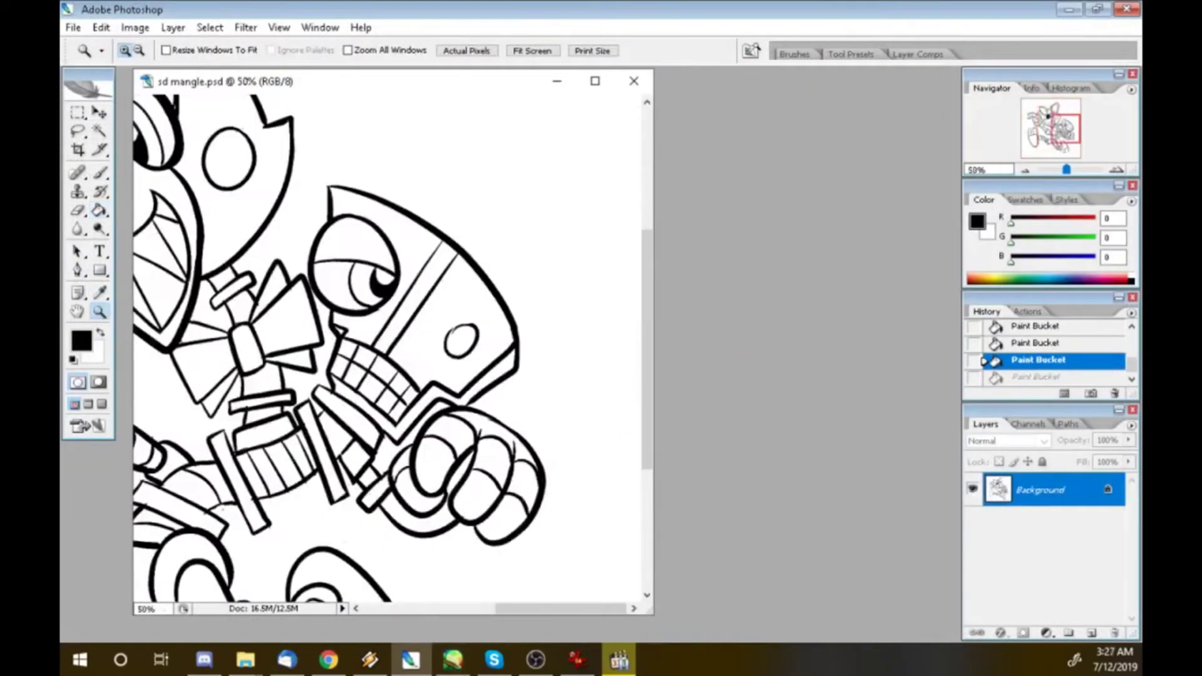
click(540, 334)
key(g)
click(400, 354)
- Clean up the line art around the bow tie and mechanical head with the Pencil in white
scroll(389, 351, left, 5)
key(x)
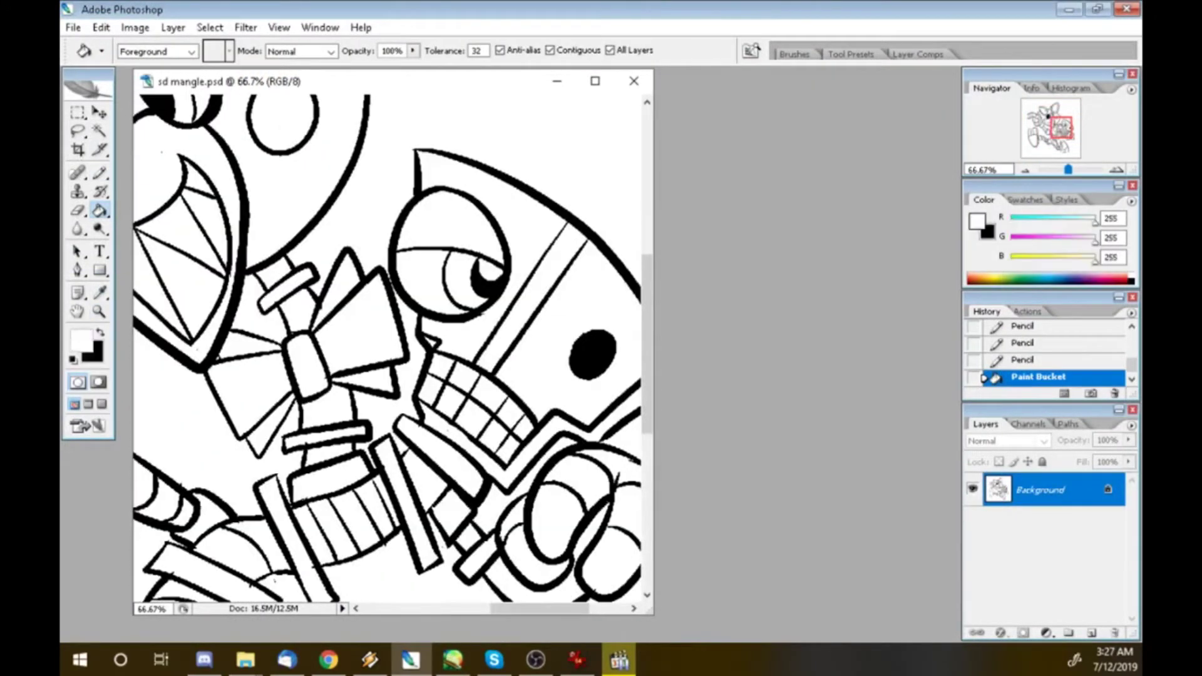
key(b)
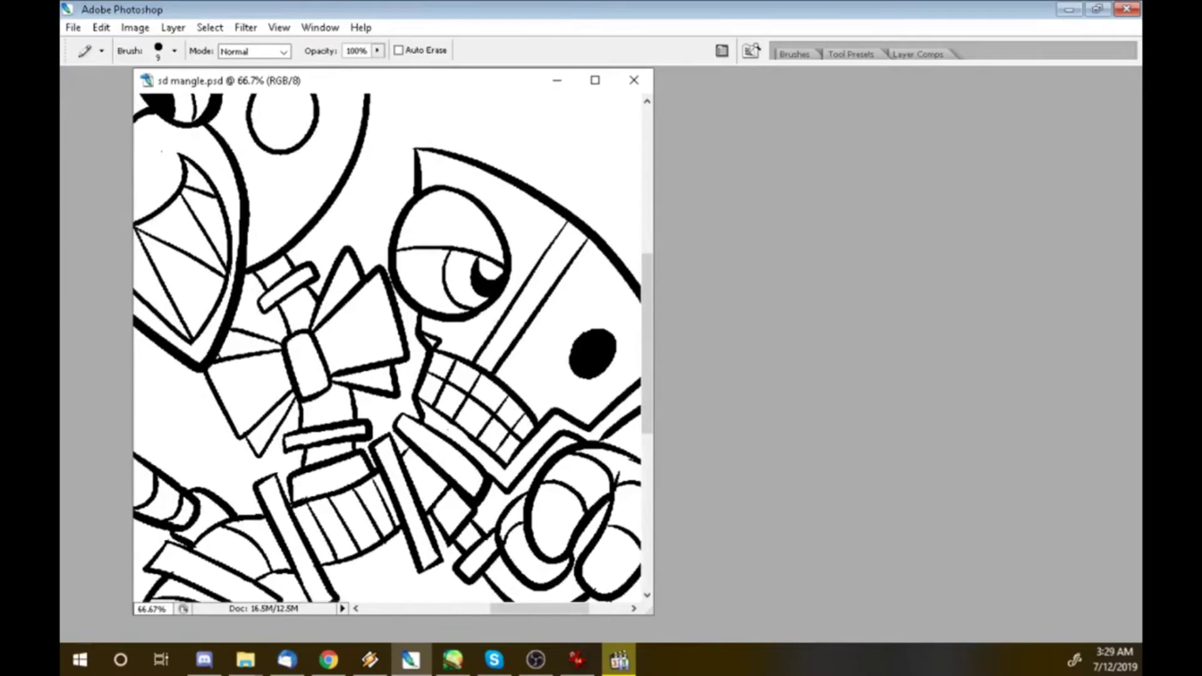
key(Tab)
key(ctrl+minus)
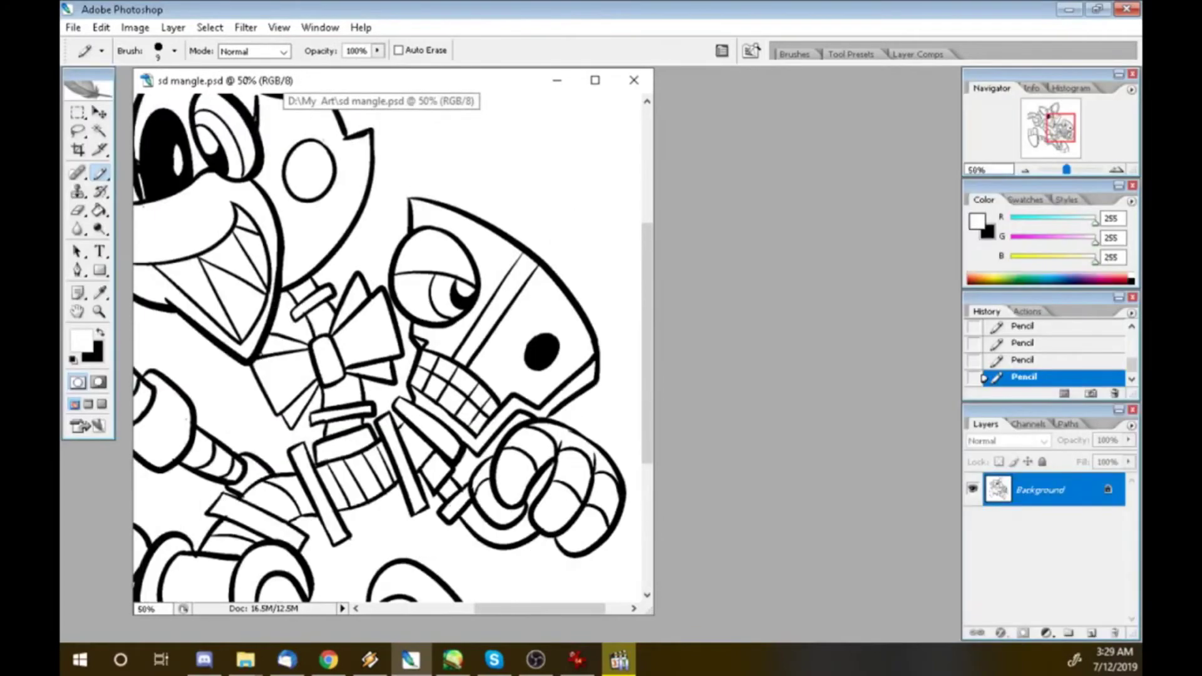
- Fill the lower jaw edge of the mechanical head with black and touch up the gaps with the Pencil
key(x)
key(g)
click(564, 382)
click(482, 438)
scroll(531, 385, down, 3)
key(b)
click(557, 395)
click(557, 395)
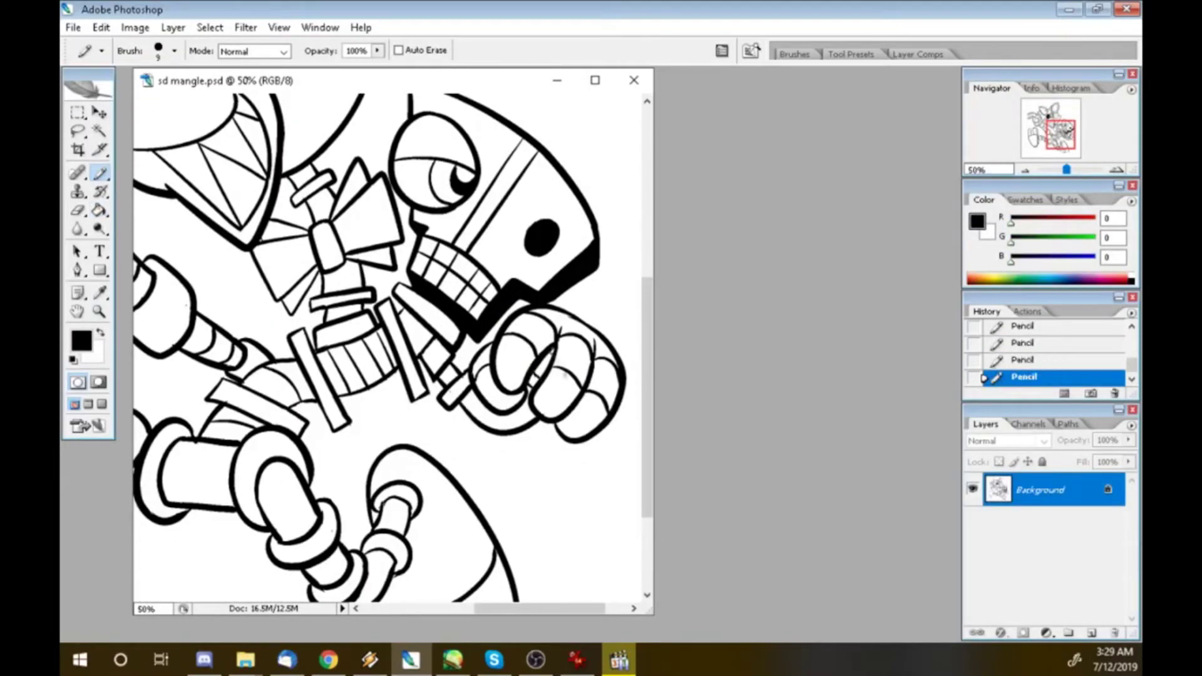
- Clean up stray marks around the legs and feet with the Pencil in white
key(x)
drag(386, 501, 511, 350)
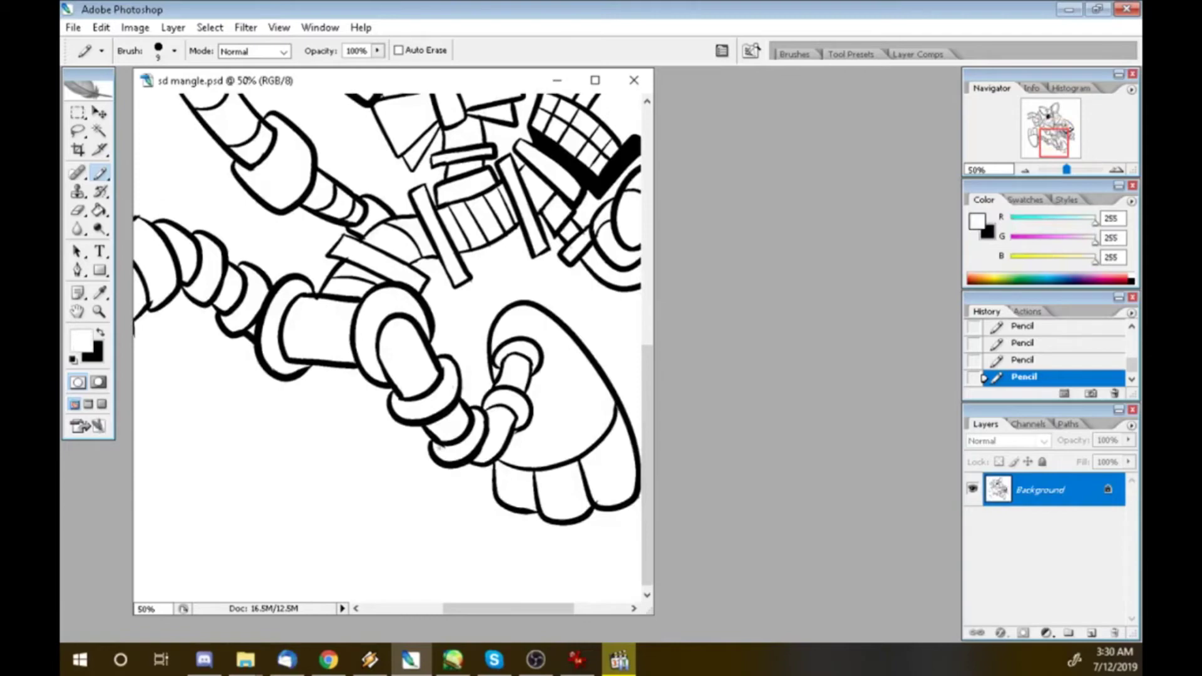
key(x)
key(x)
scroll(397, 299, left, 3)
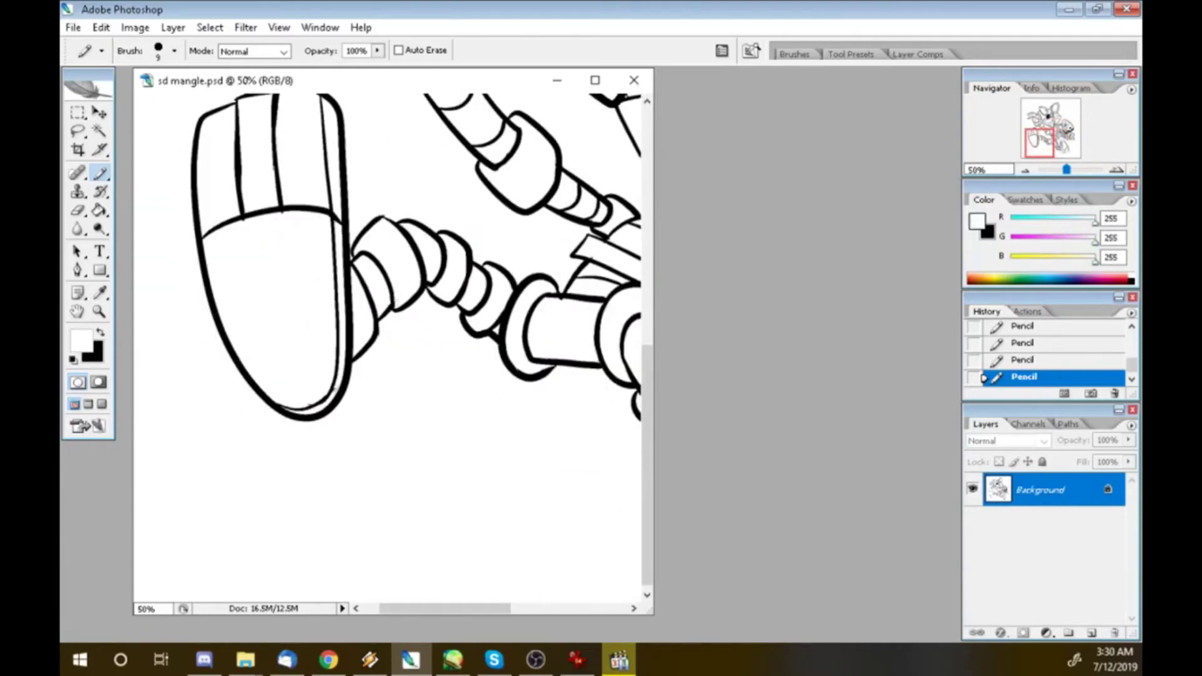
- Fill the fox's nose with black and touch up the lines around it with the Pencil
key(x)
scroll(388, 345, up, 5)
key(g)
click(473, 305)
key(b)
click(473, 305)
key(x)
scroll(473, 305, up, 3)
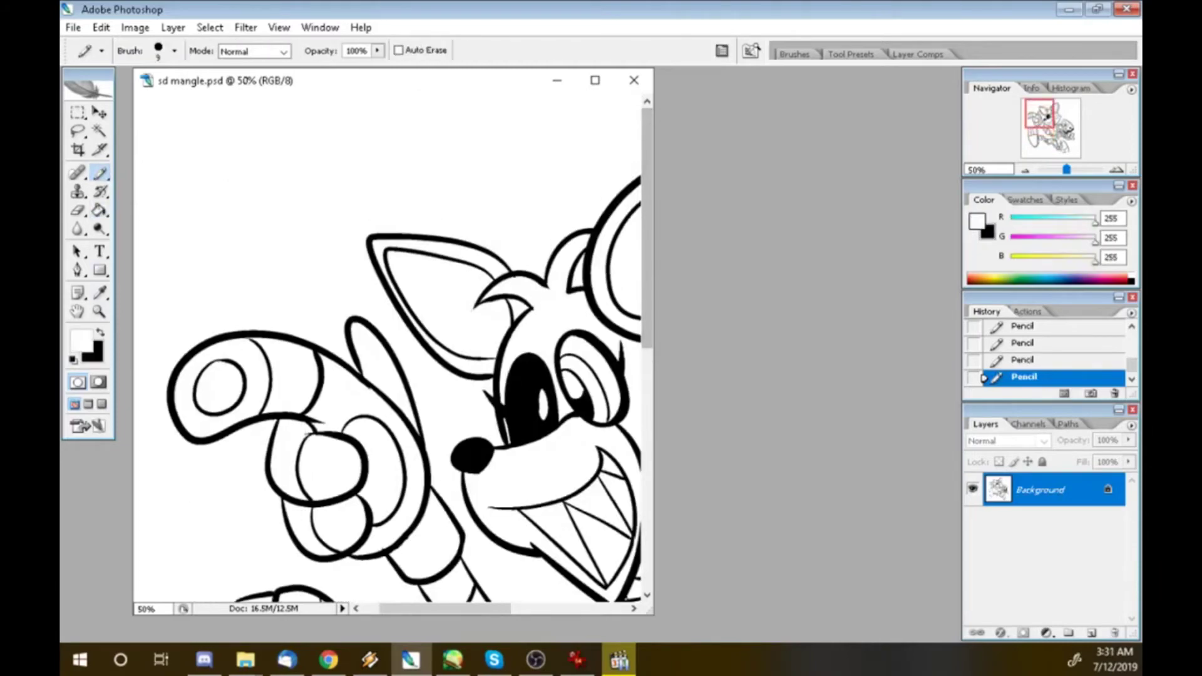
key(ctrl+minus)
key(ctrl+minus)
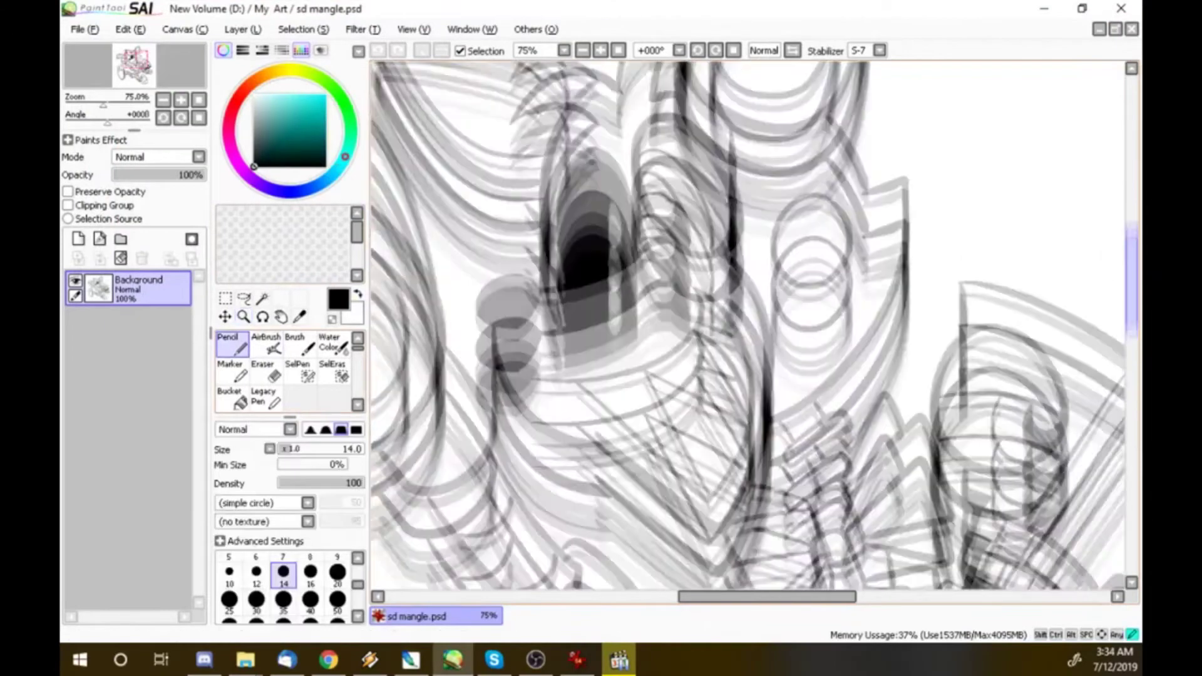
mouse_move(551, 306)
mouse_down()
mouse_move(689, 251)
mouse_move(727, 268)
mouse_move(708, 254)
mouse_move(742, 303)
mouse_move(756, 407)
mouse_up()
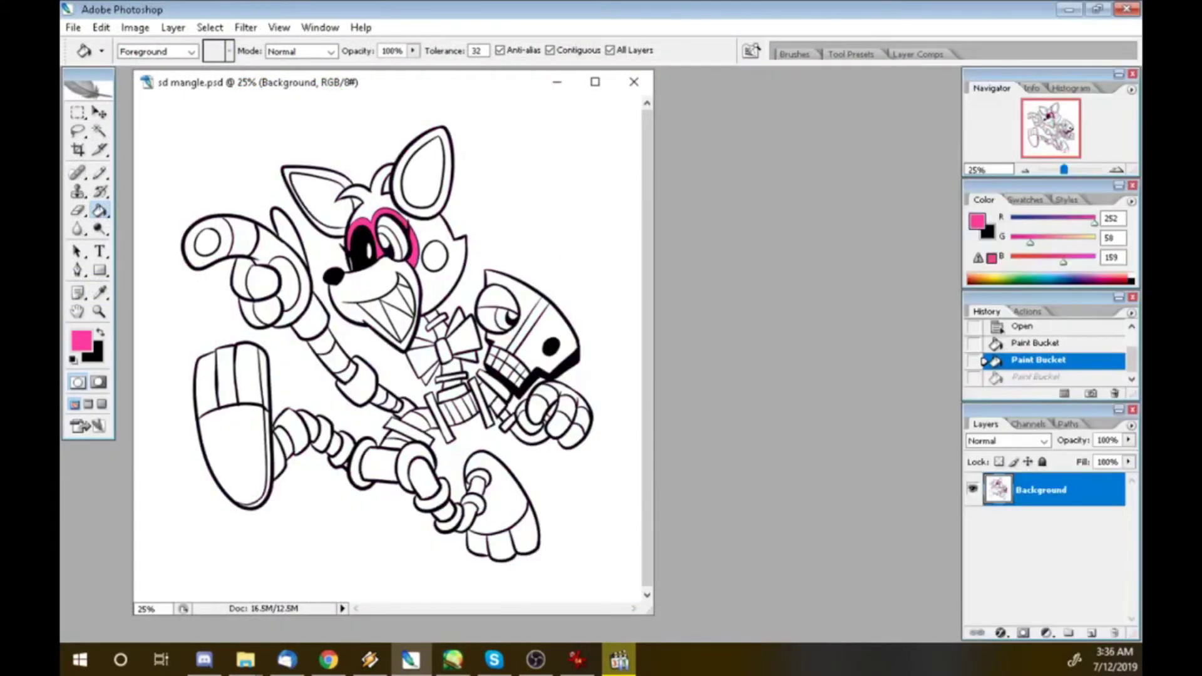
- Fill the muzzle and both inner ears with hot pink (RGB 252, 58, 159)
click(361, 301)
click(426, 172)
click(316, 194)
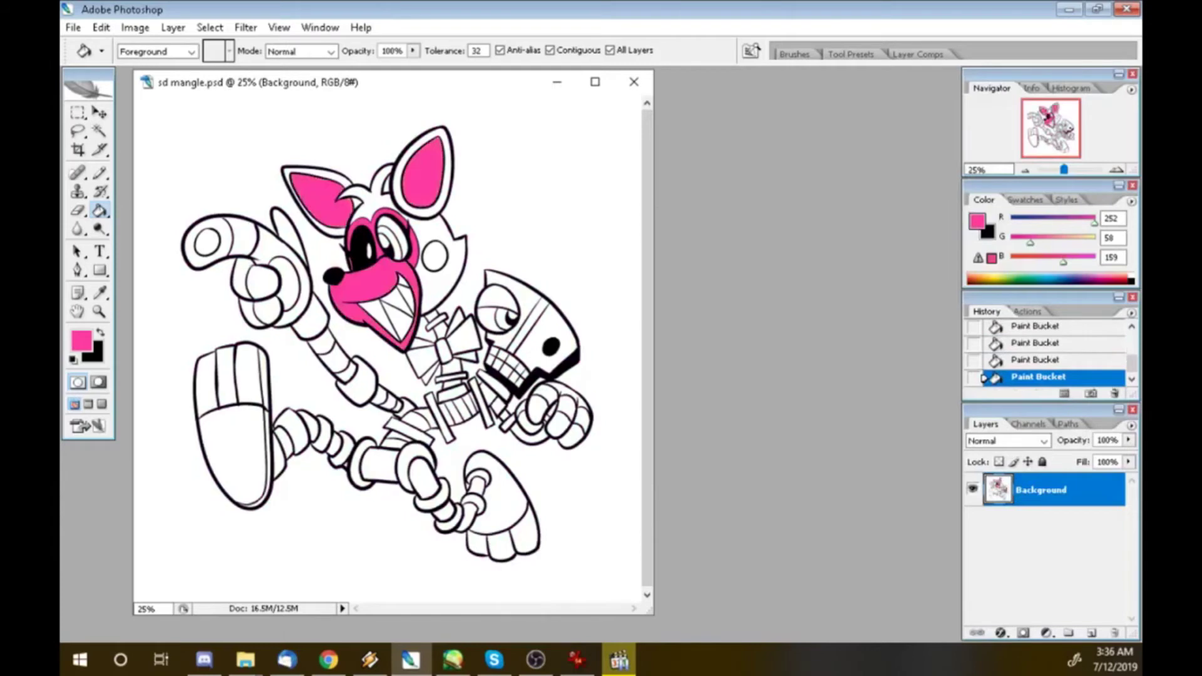
- Set the foreground to light pink (RGB 254, 136, 197) and fill the inner ears, eye area, muzzle and cheek circle
key(alt+Tab)
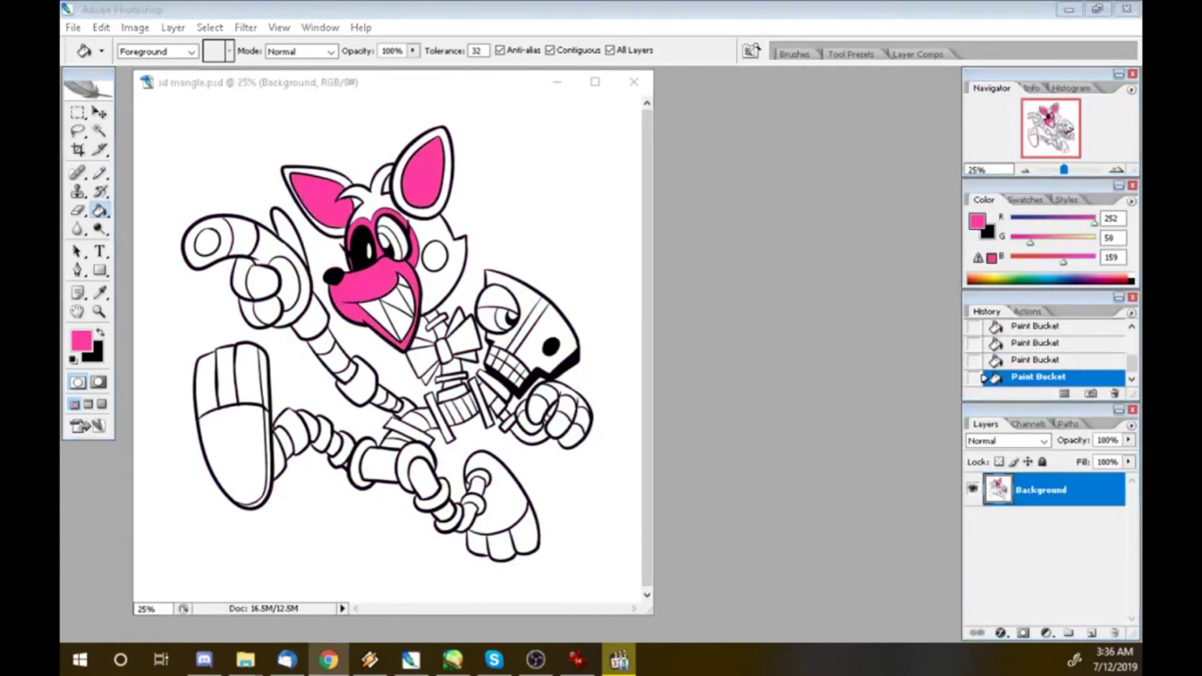
key(alt+Tab)
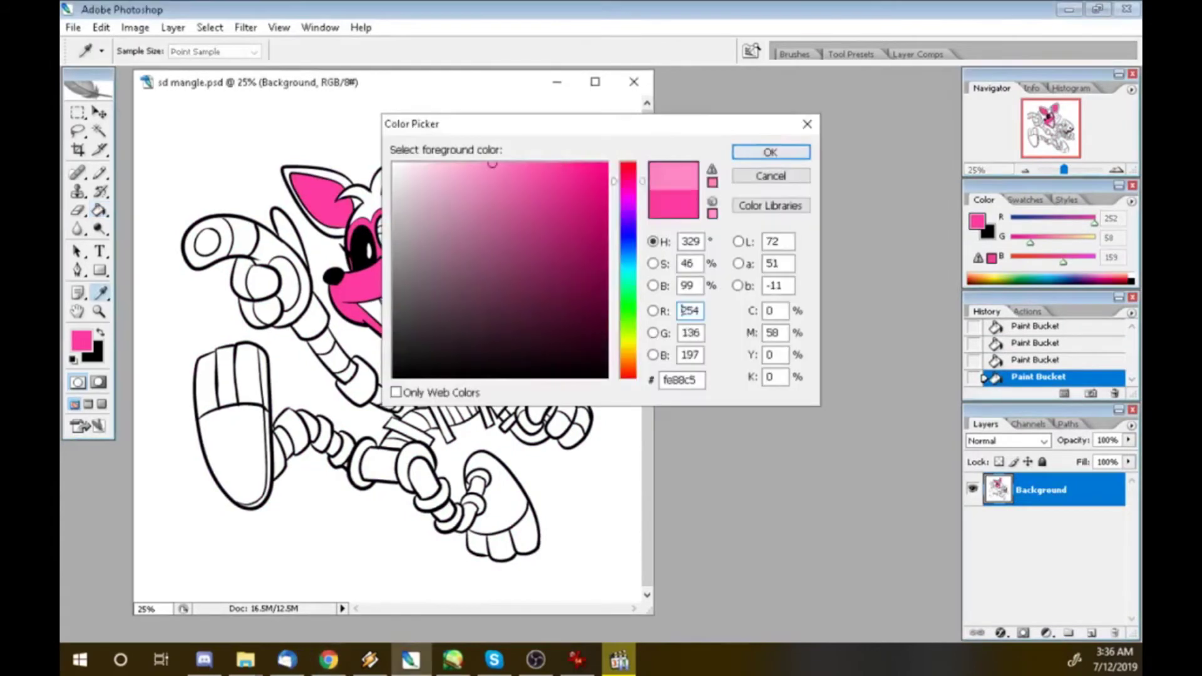
key(Tab)
click(426, 172)
click(435, 255)
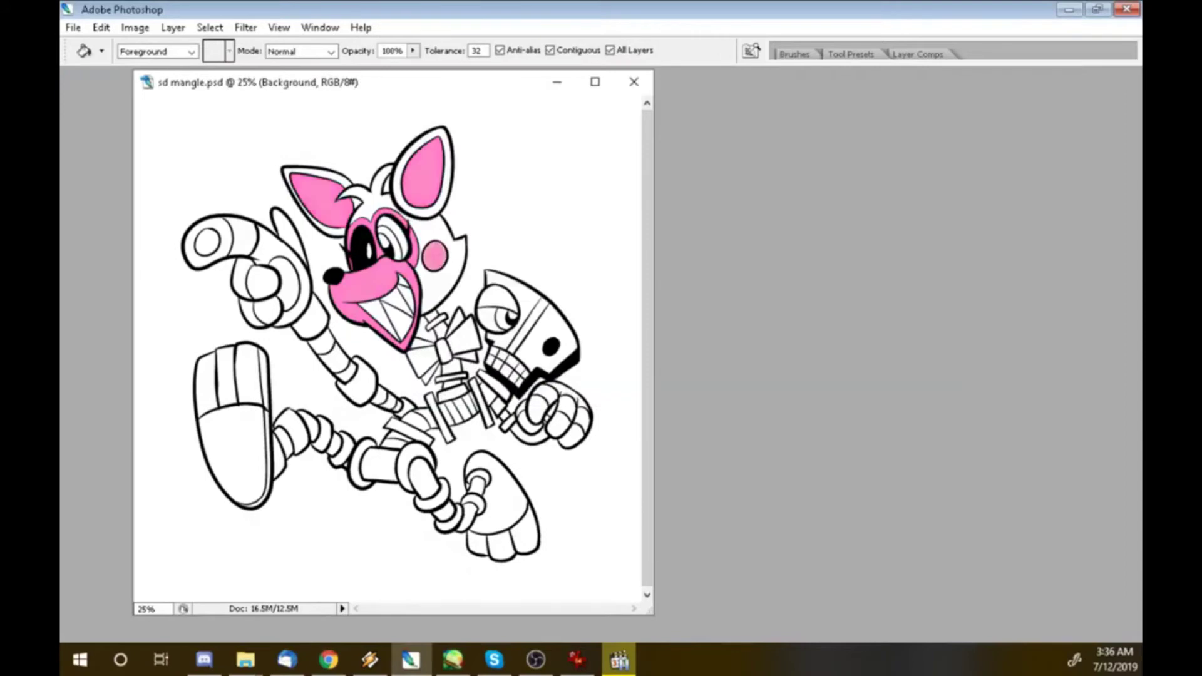
- Fill the fingertip pad, the palms of both hands and the lower foot's three toes with the light pink
click(552, 411)
click(207, 242)
click(285, 285)
click(477, 544)
click(501, 547)
click(525, 532)
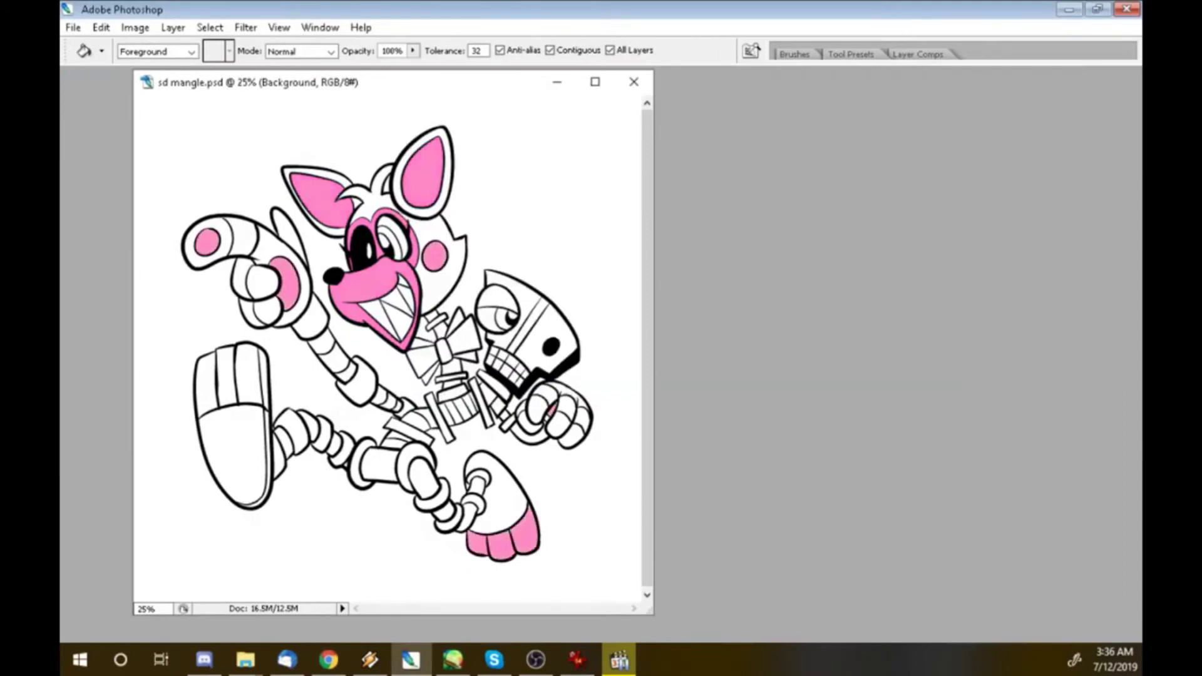
- Fill the cheek circle and all parts of the bow tie with red (RGB 199, 21, 21)
key(Tab)
click(435, 255)
click(445, 351)
click(463, 332)
click(431, 372)
click(423, 360)
- Select the pink muzzle with the Magic Wand and outline red patches above the mouth and at the chin tip
key(z)
click(384, 303)
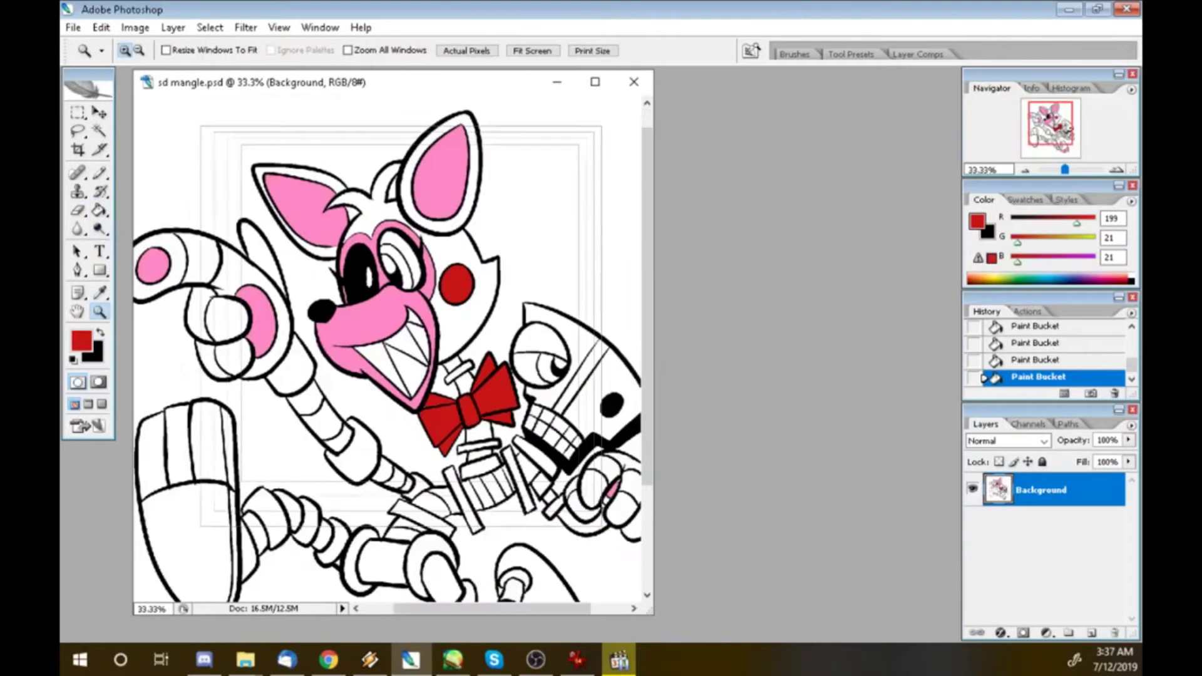
click(456, 240)
key(w)
click(282, 401)
key(b)
drag(299, 394, 343, 385)
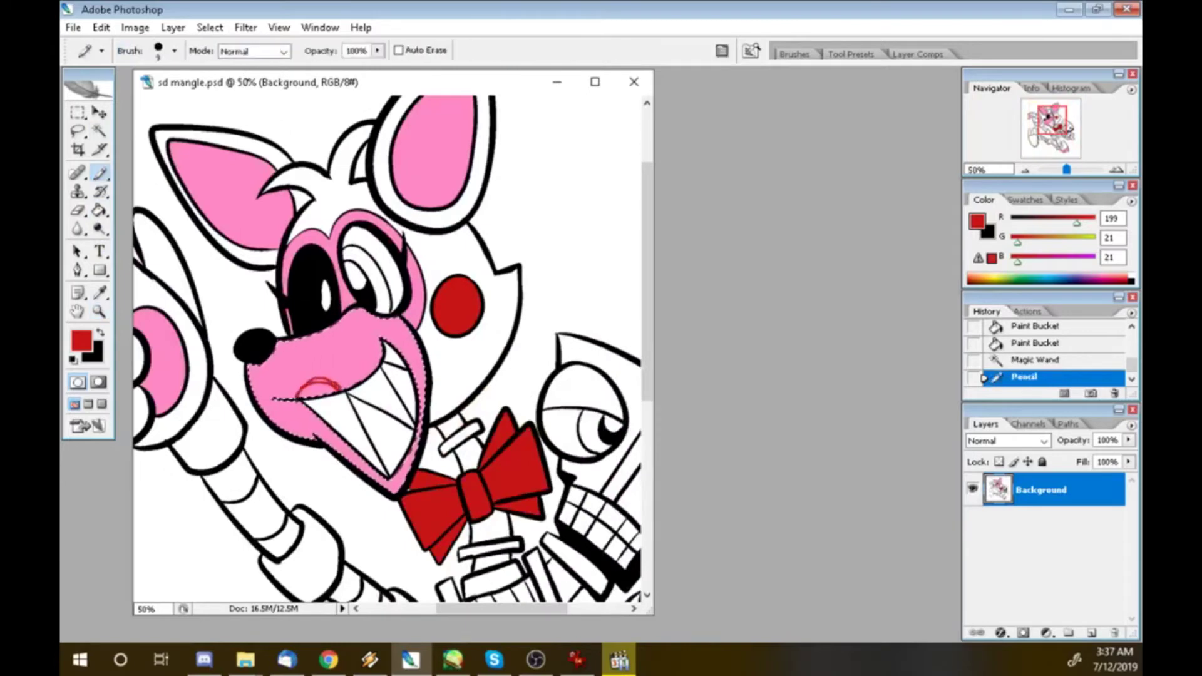
drag(423, 386, 391, 482)
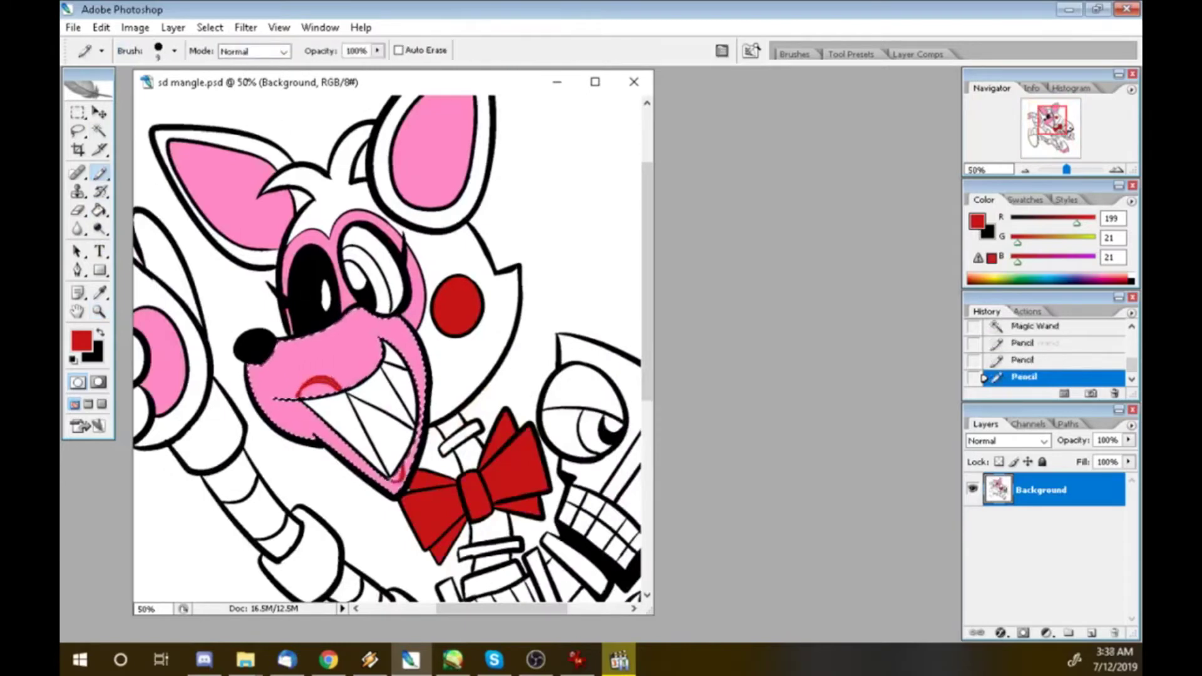
- Fill the outlined muzzle patch with red, touch up its edge with the Pencil and deselect
key(g)
click(316, 384)
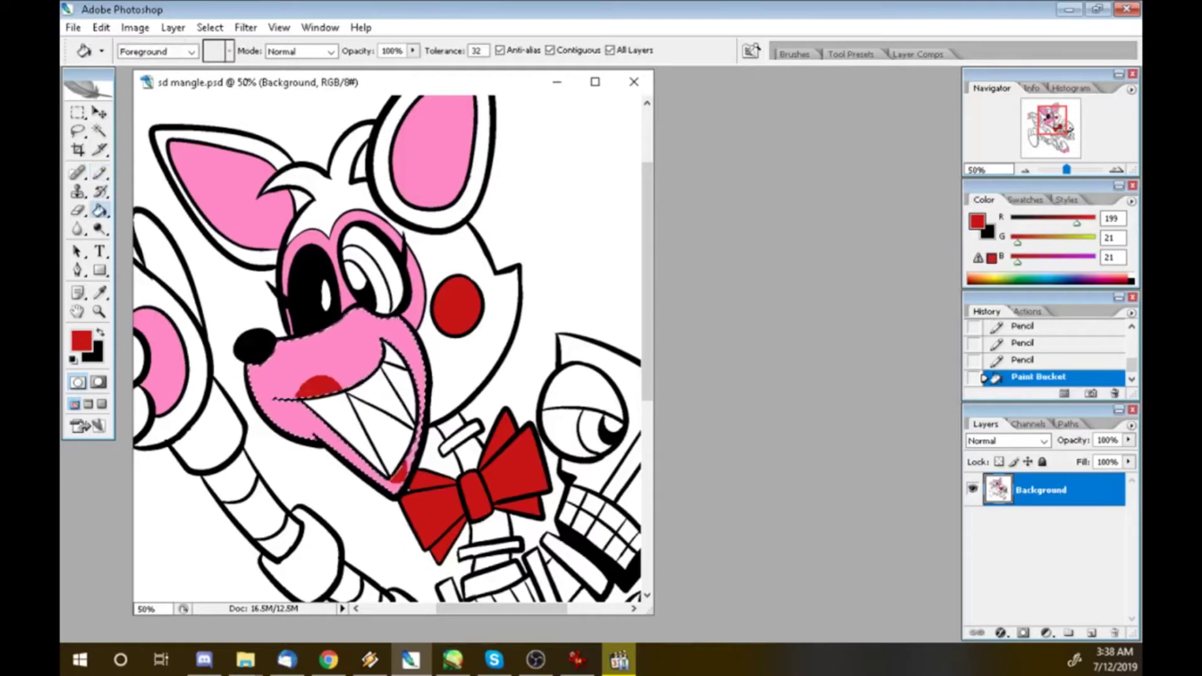
key(b)
drag(298, 394, 318, 378)
click(209, 27)
click(216, 57)
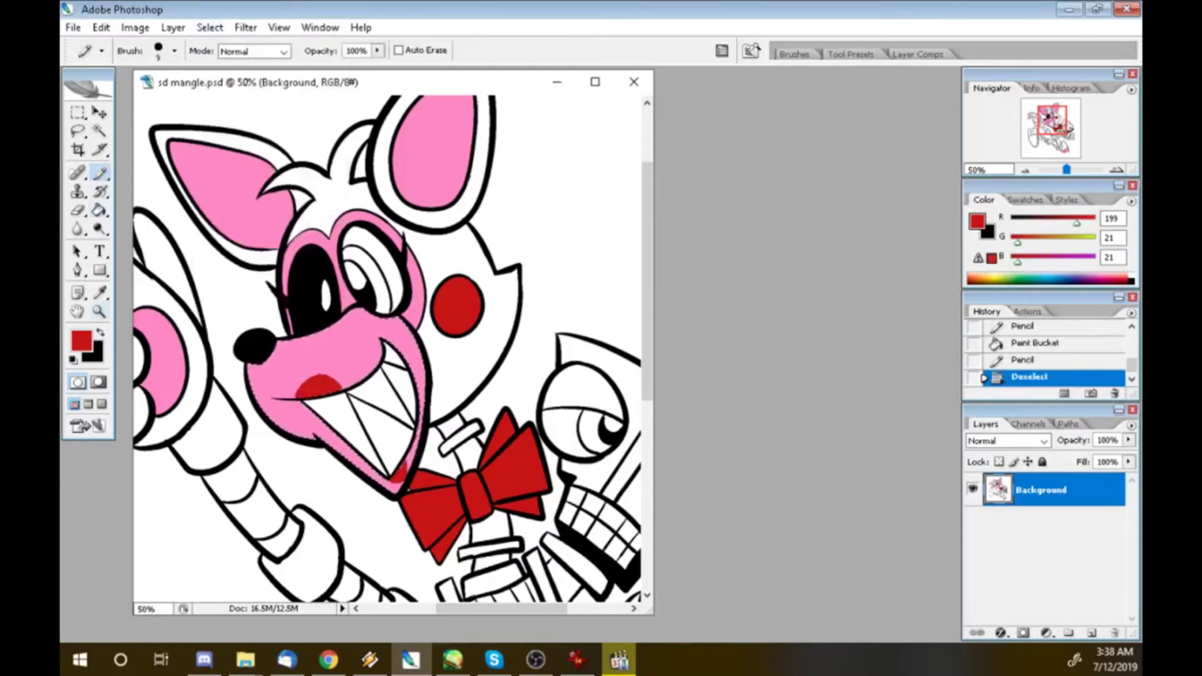
- Fill the irises of the fox's open eye and the mechanical head's eye with yellow (RGB 255, 234, 5)
click(81, 341)
click(629, 345)
click(604, 164)
key(Return)
key(g)
click(379, 293)
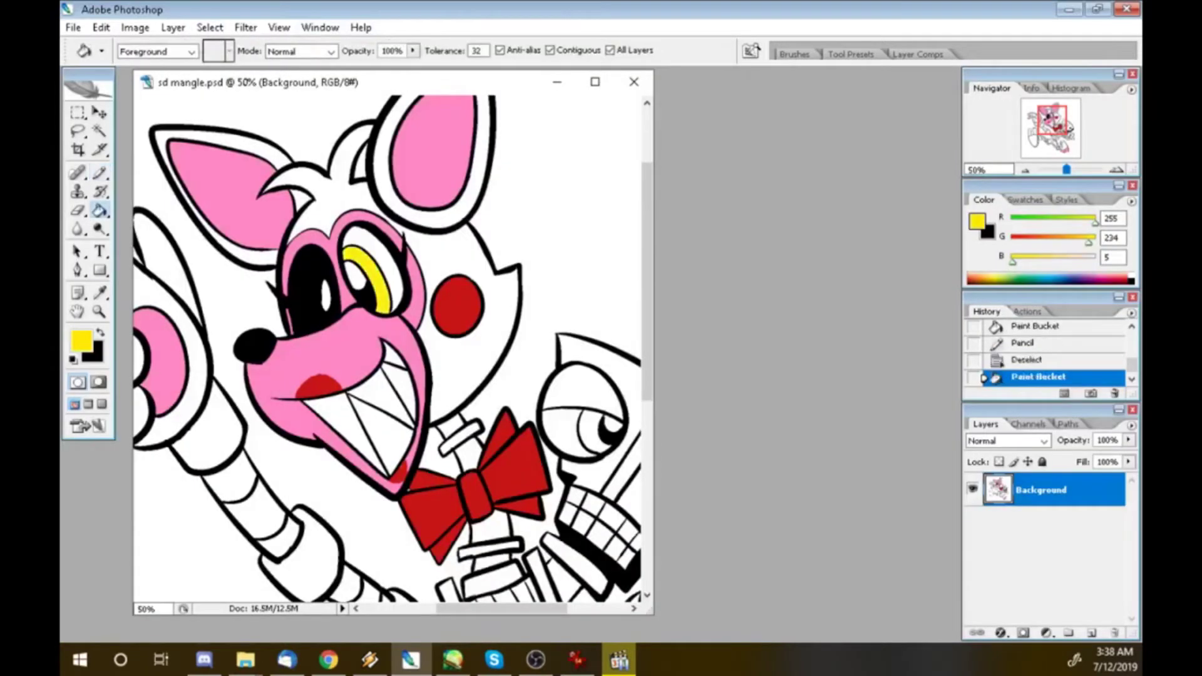
click(588, 438)
key(ctrl+minus)
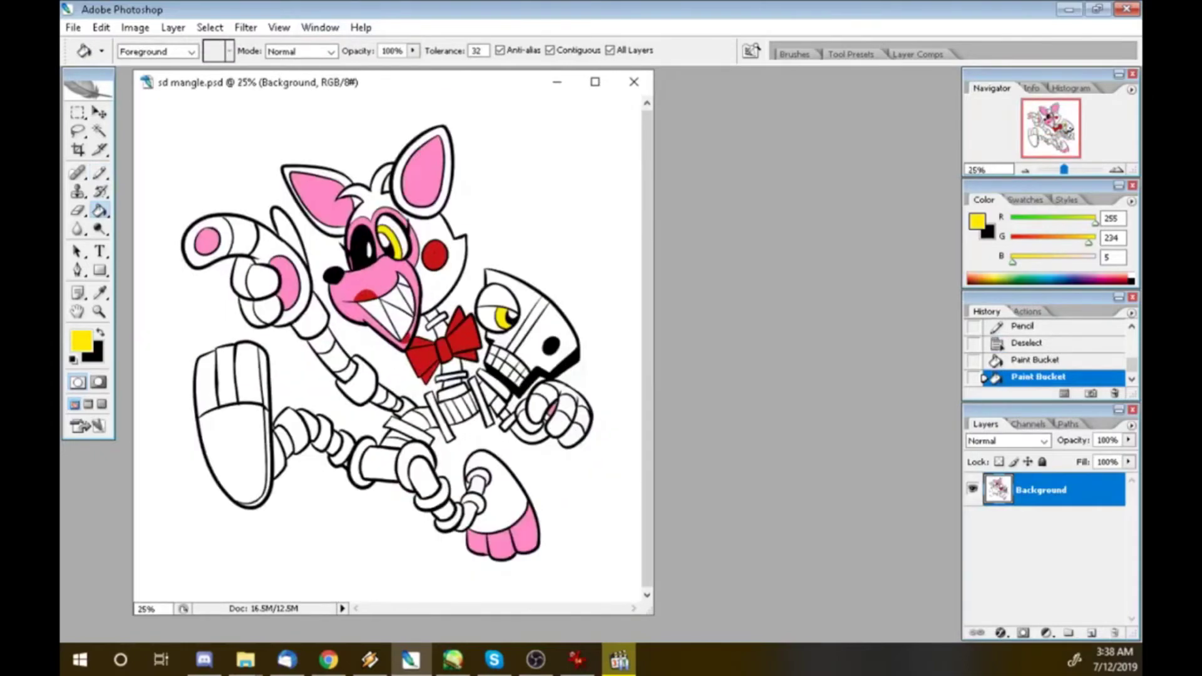
- Choose a dark gray and fill the mechanical head's stripe, the torso struts, the upper thigh and the knee ring
click(81, 342)
key(Return)
key(Tab)
click(535, 319)
click(481, 401)
click(495, 383)
click(498, 406)
click(509, 422)
click(440, 417)
click(407, 433)
click(379, 463)
click(432, 494)
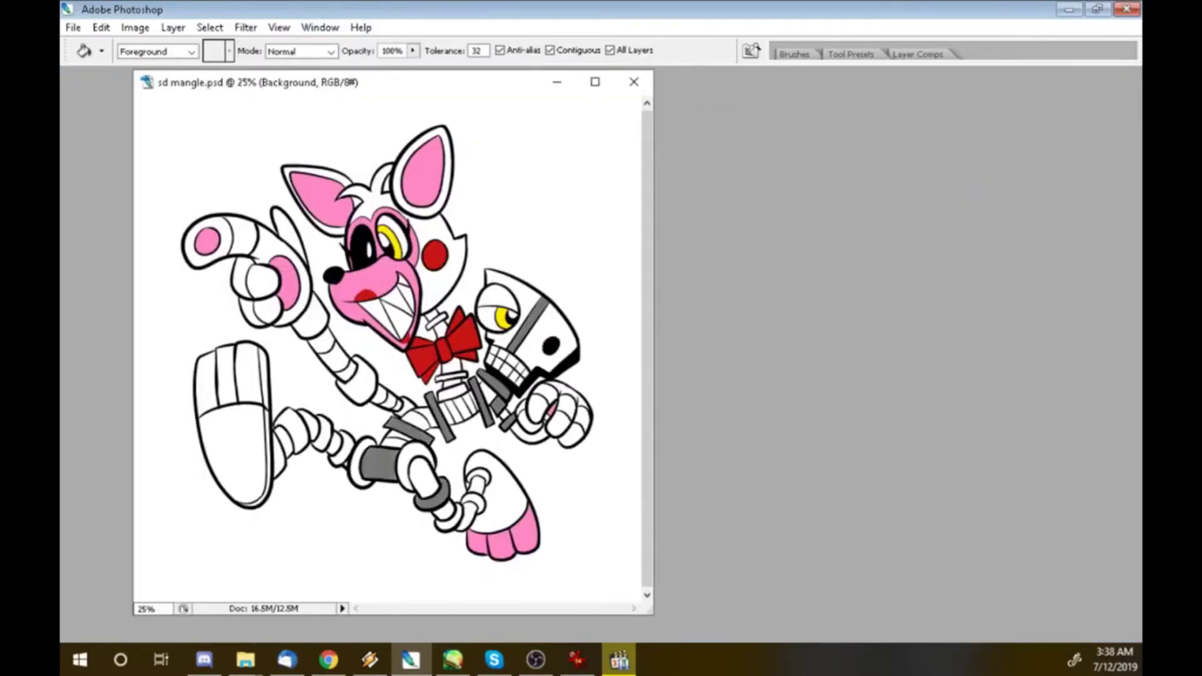
- Fill the remaining leg joints, the raised foot's side edge and the pointing arm's joints with dark gray
click(449, 517)
click(473, 503)
click(478, 476)
click(263, 432)
click(278, 454)
click(289, 430)
click(322, 432)
click(342, 448)
click(355, 381)
click(405, 408)
click(308, 313)
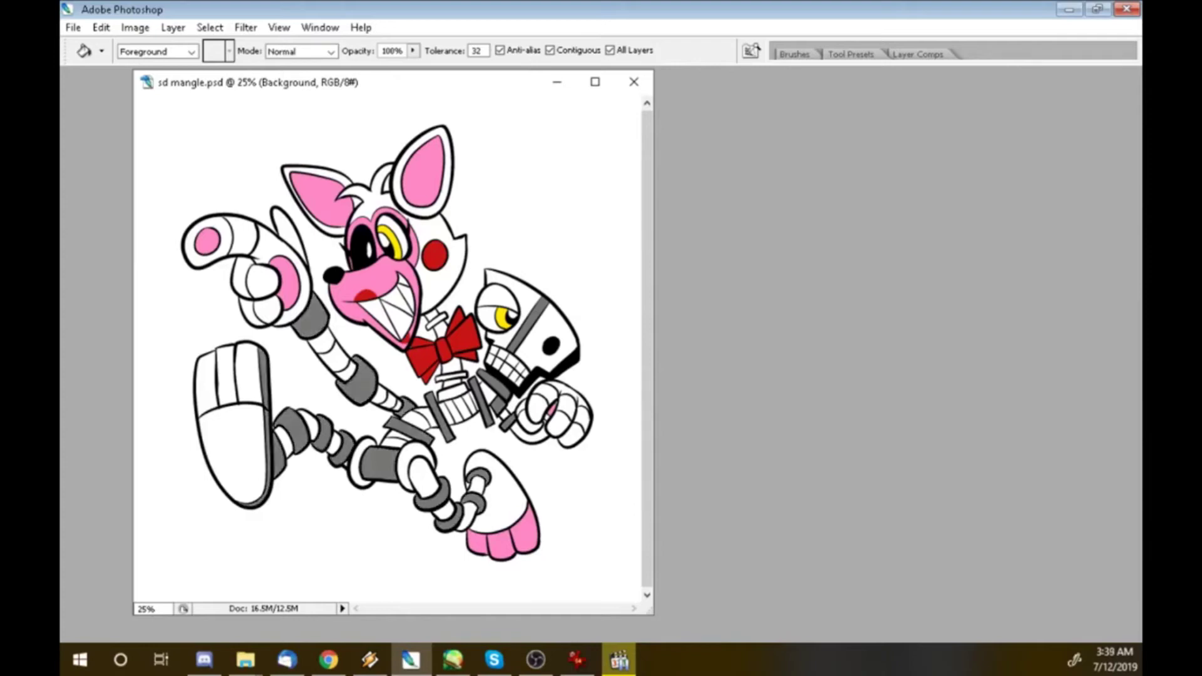
- Set the foreground to light gray (RGB 191, 191, 190) and fill the neck, torso and second arm segments
key(Tab)
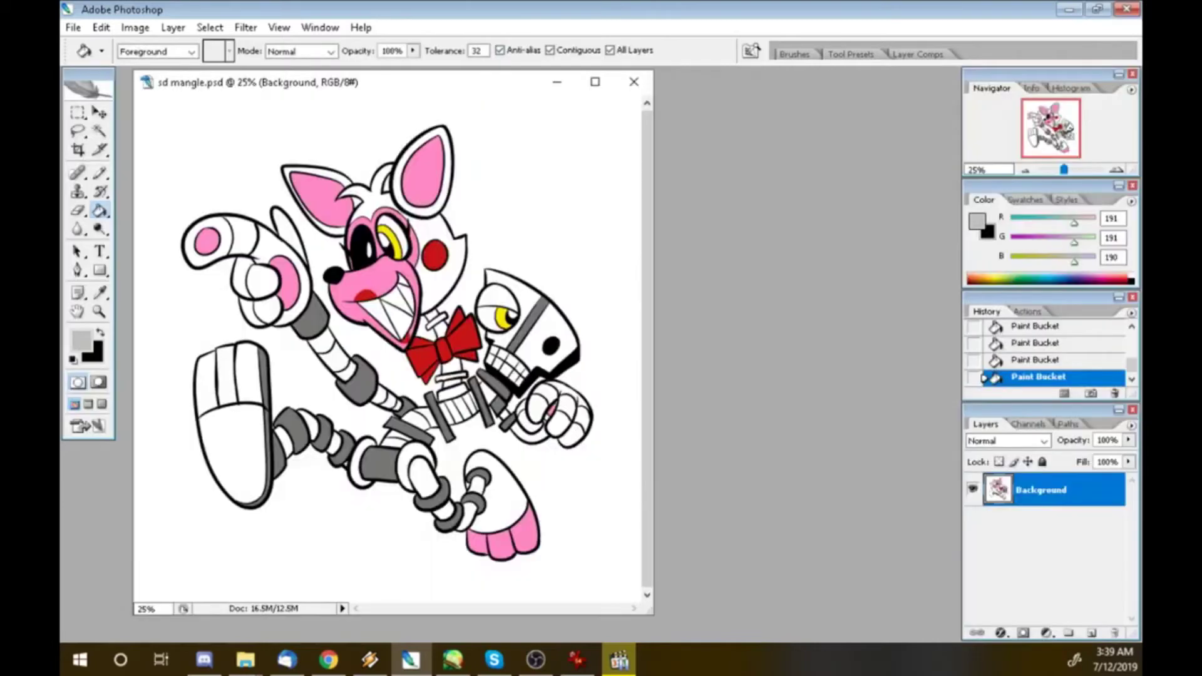
click(436, 320)
click(440, 330)
click(452, 365)
click(451, 387)
click(451, 412)
click(464, 406)
click(489, 394)
click(504, 415)
click(530, 432)
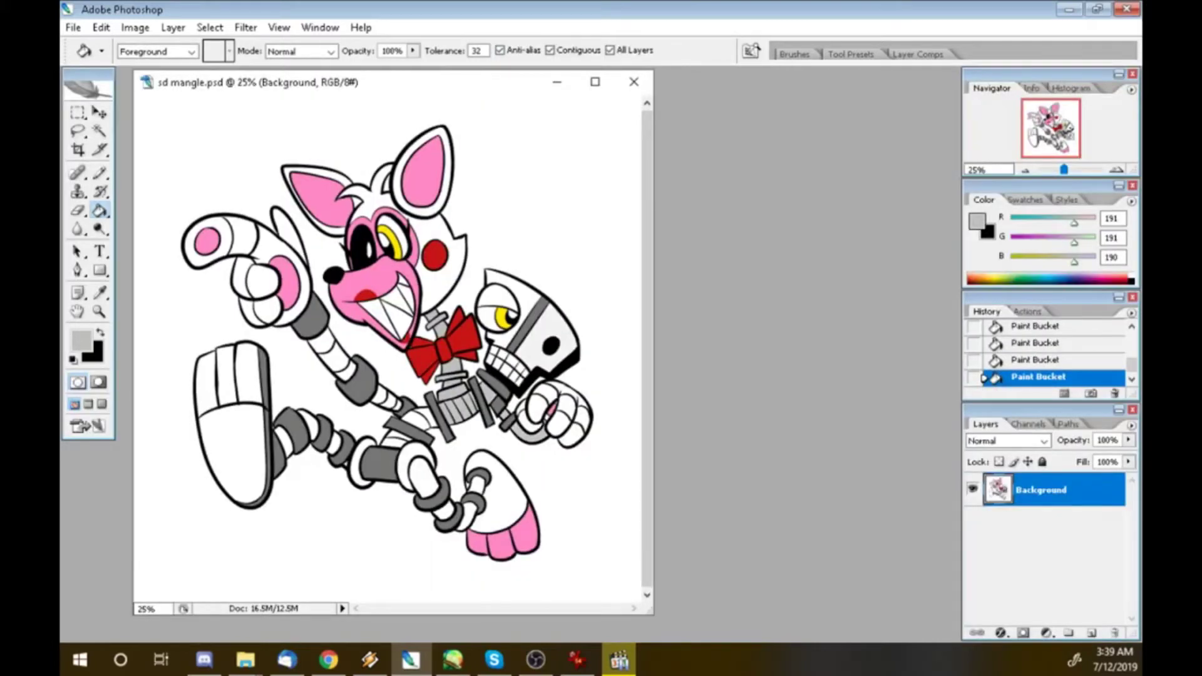
- Fill the mechanical head's face and eyelid, the hip and the pointing arm's segments with light gray
click(547, 338)
click(502, 293)
click(420, 418)
click(387, 398)
click(346, 371)
click(329, 351)
- Fill the remaining leg segments, the raised foot with its toes and the lower foot's upper part with light gray
click(396, 440)
click(417, 470)
click(362, 462)
click(334, 444)
click(233, 453)
click(244, 376)
click(206, 385)
click(467, 517)
click(444, 511)
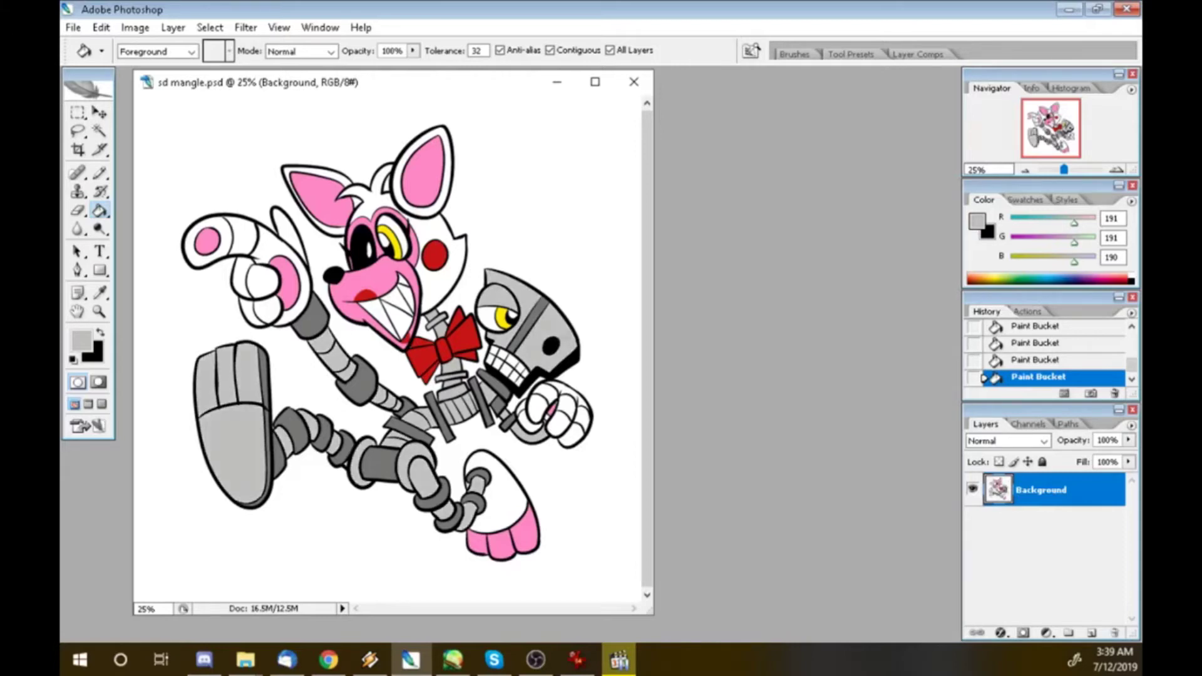
click(494, 485)
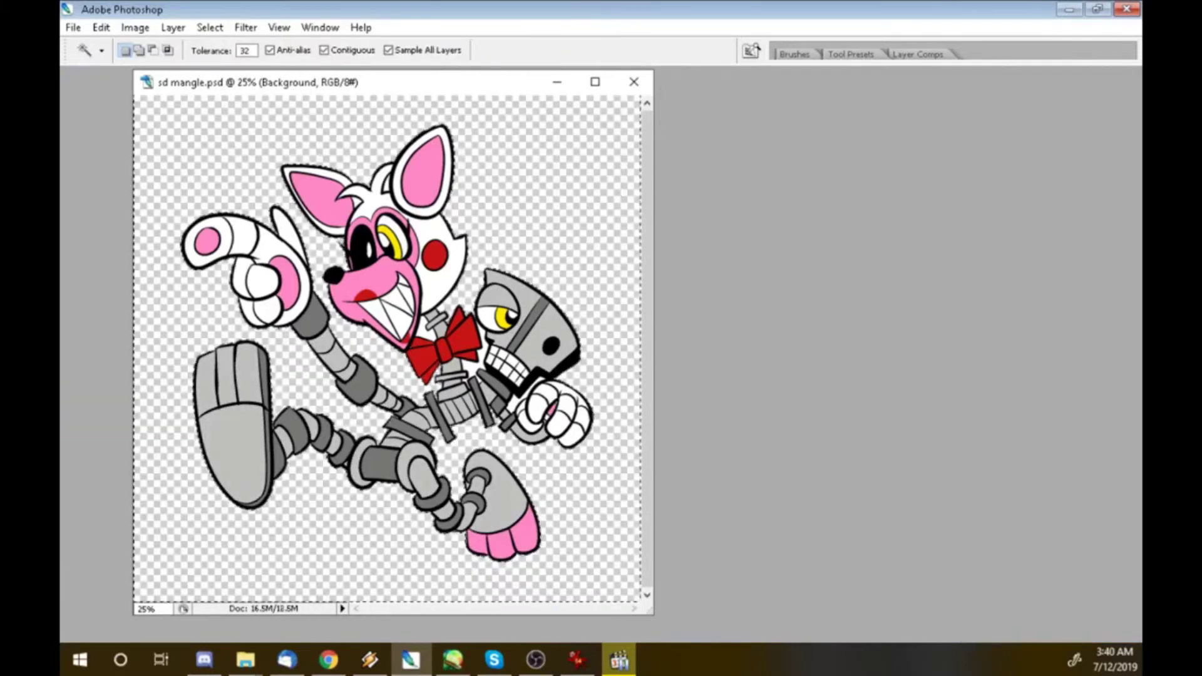
- Deselect the cleared background and apply a black Outer Glow with Normal blend mode, 100% opacity, 100% spread and 10 px size
key(ctrl+d)
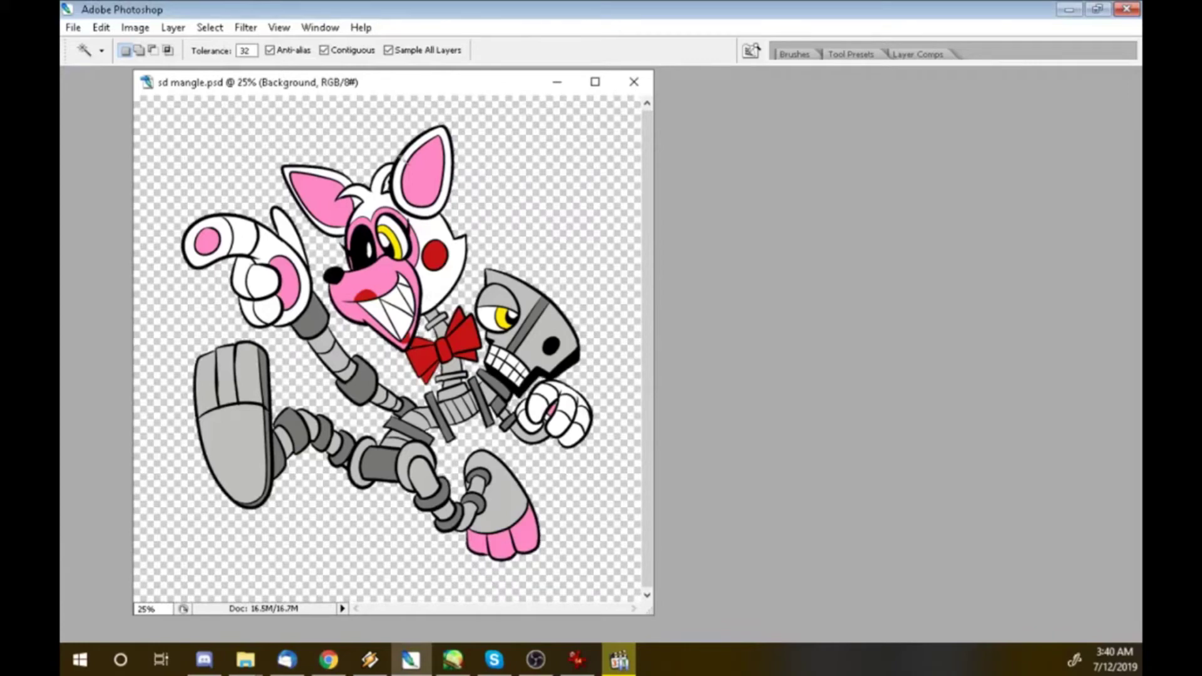
key(Tab)
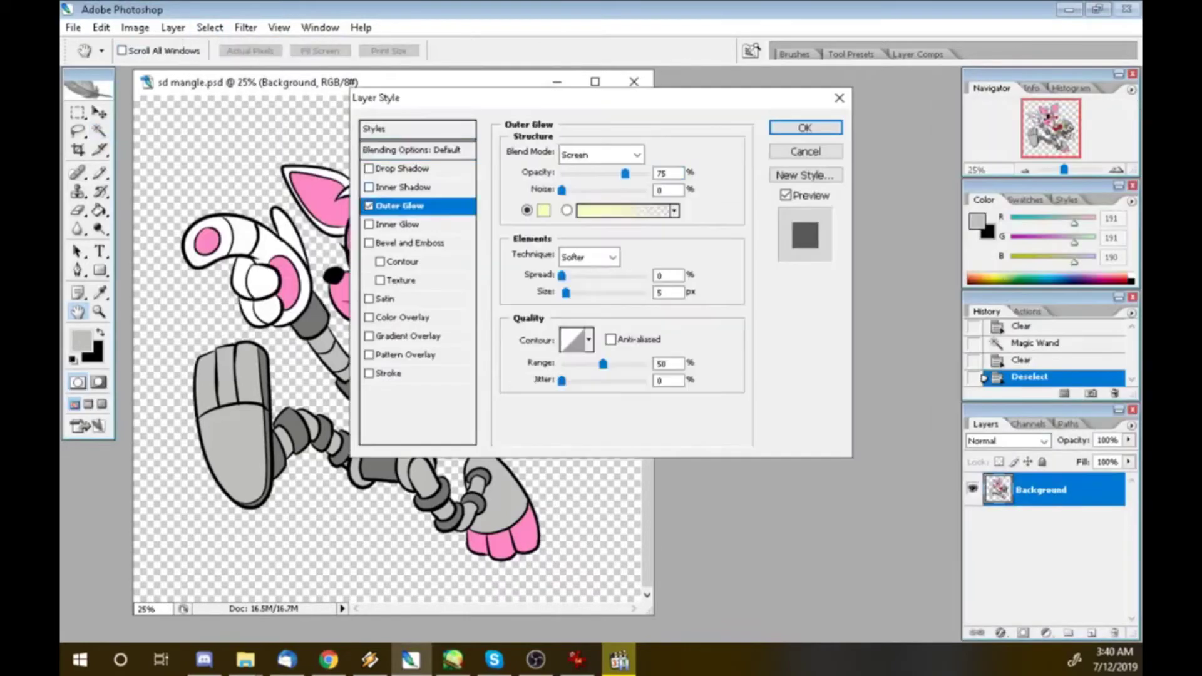
click(570, 204)
key(Return)
click(636, 153)
click(626, 169)
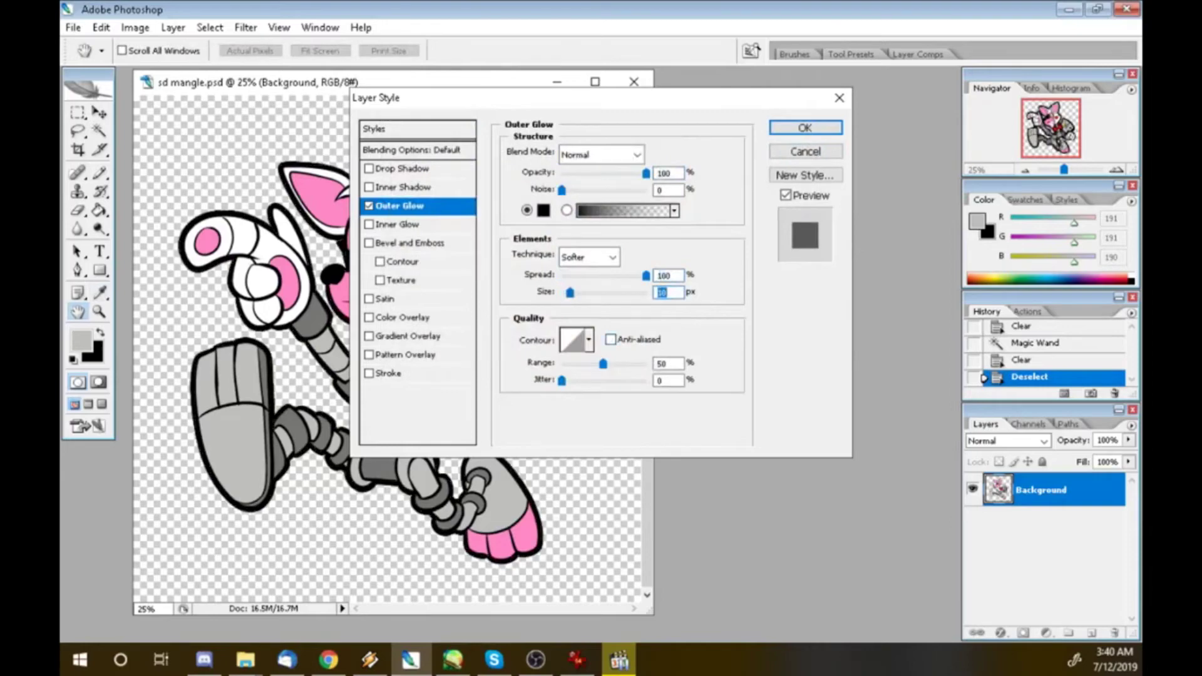
click(814, 127)
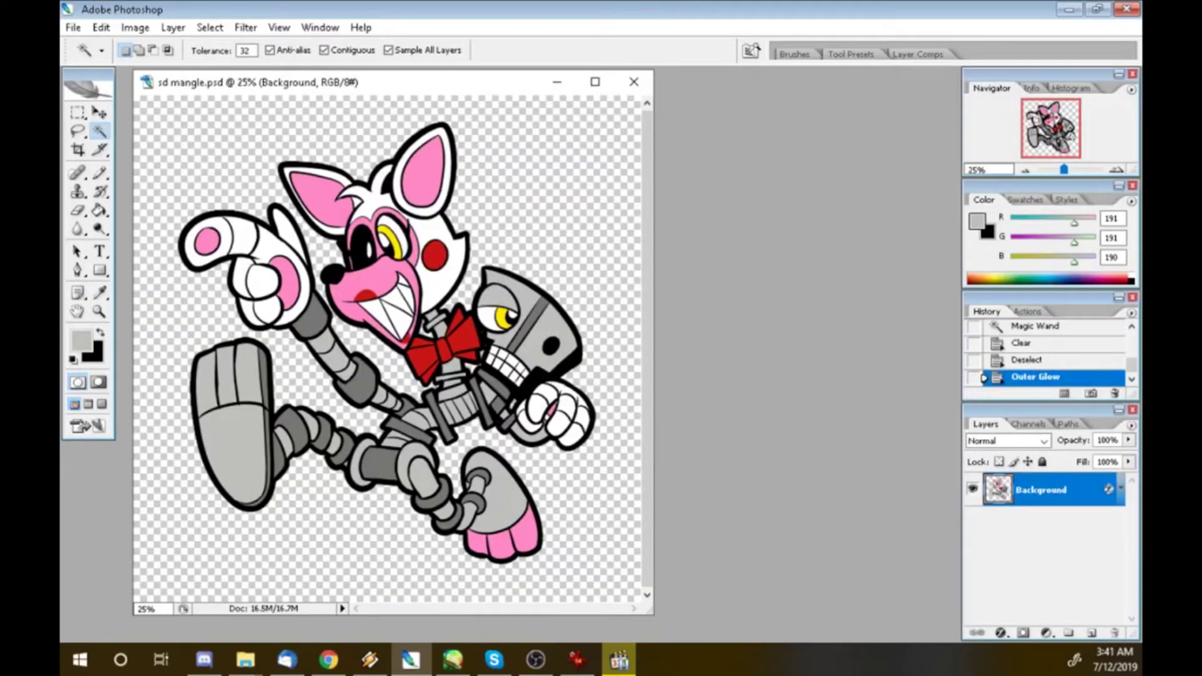
- Add the colored areas of the torso, legs, feet and pointing arm to the Magic Wand selection
key(Tab)
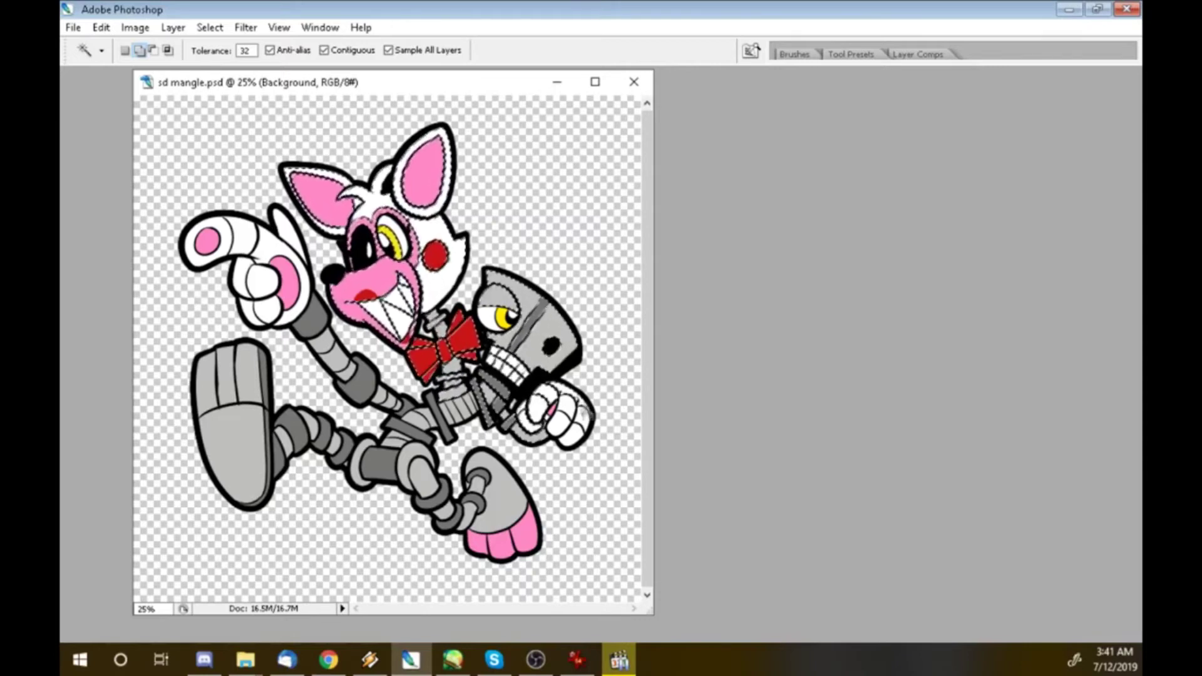
click(477, 482)
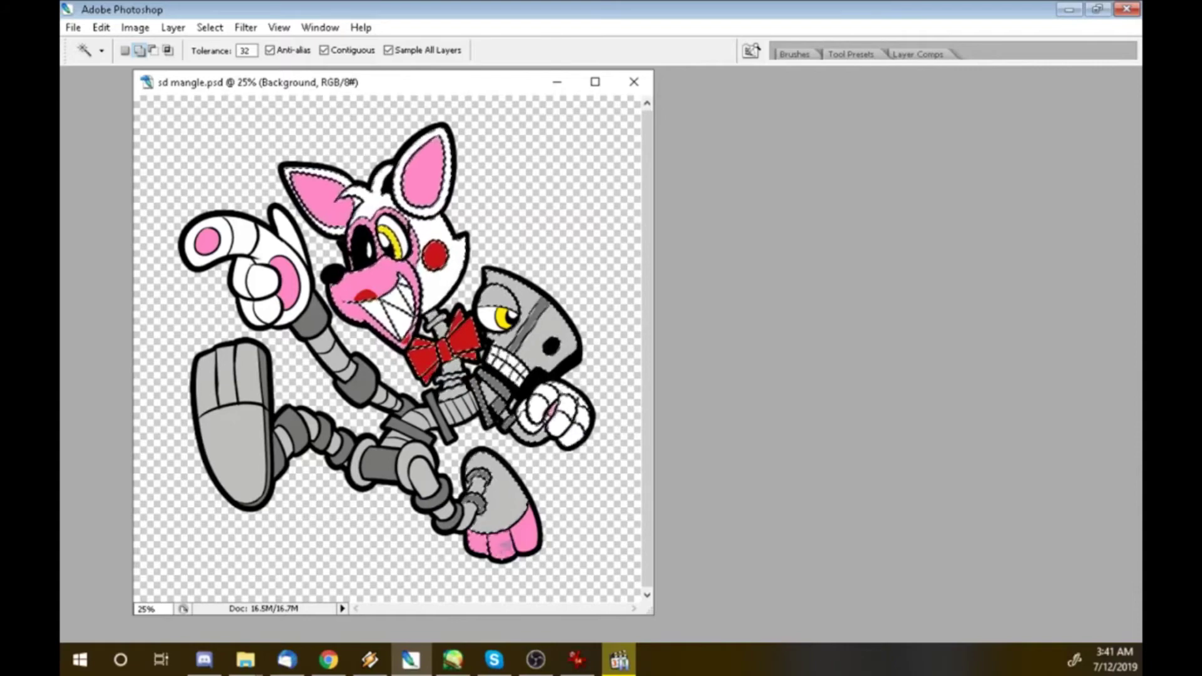
click(451, 414)
click(310, 432)
click(231, 426)
click(328, 342)
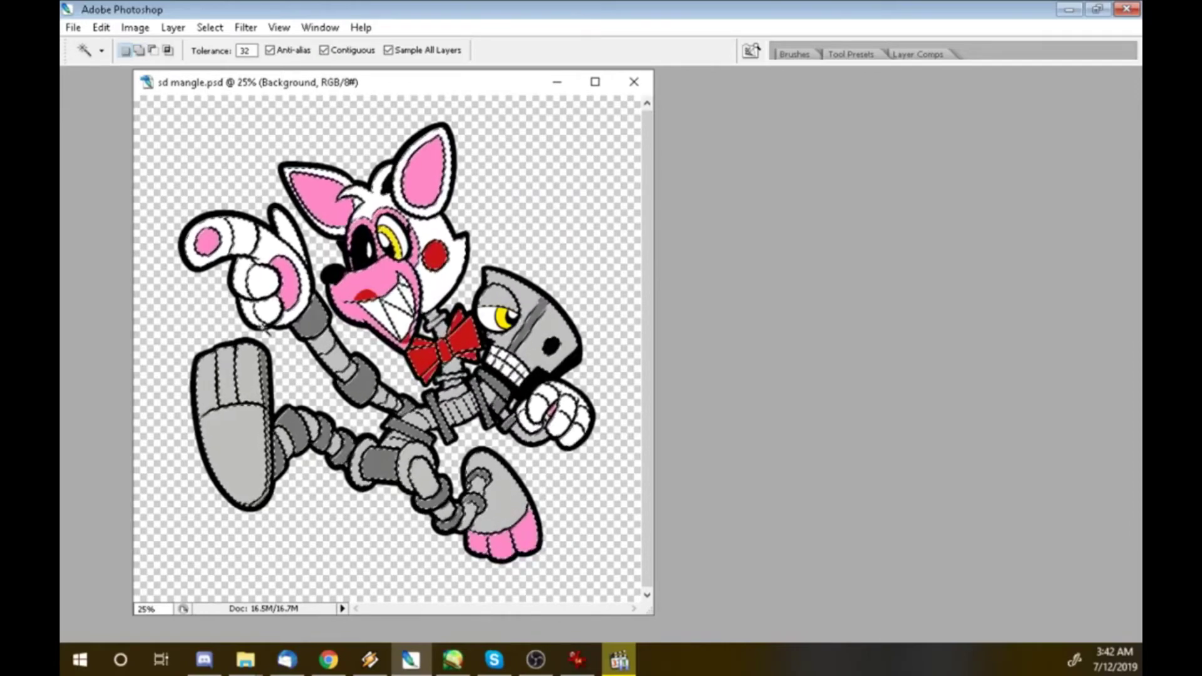
- Zoom to 50% on the head and set the foreground to cyan (RGB 0, 252, 255) and the background to blue (RGB 0, 30, 255)
key(Tab)
key(z)
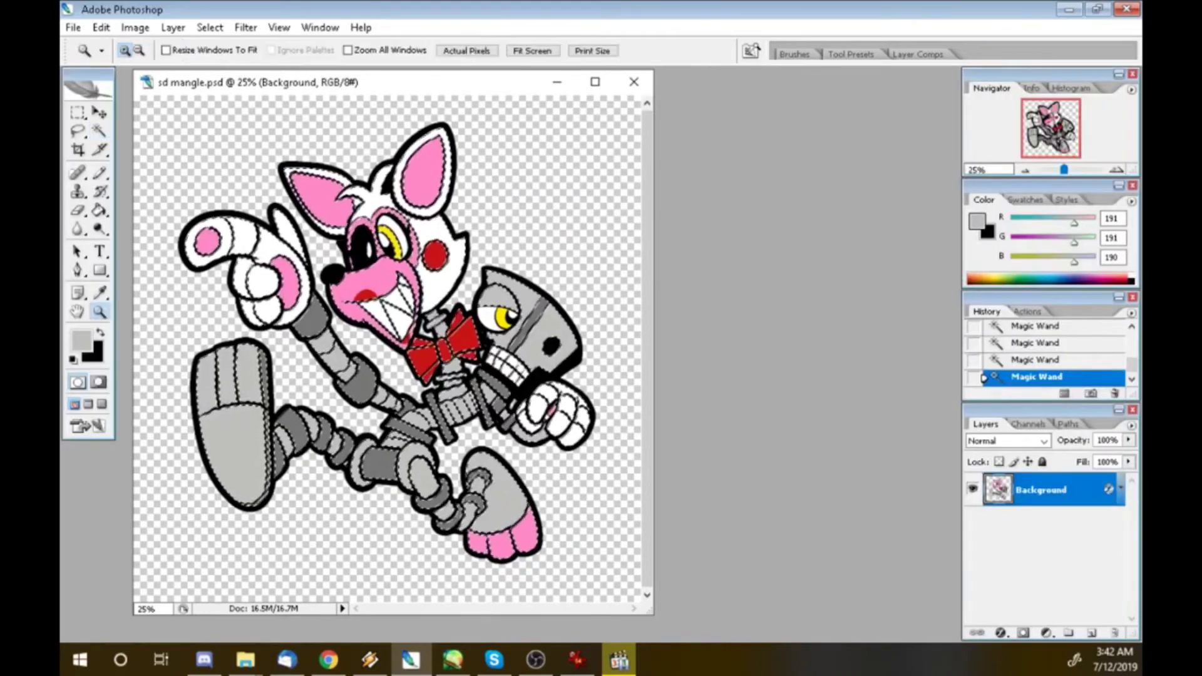
click(473, 218)
click(92, 353)
click(773, 150)
click(92, 353)
click(773, 150)
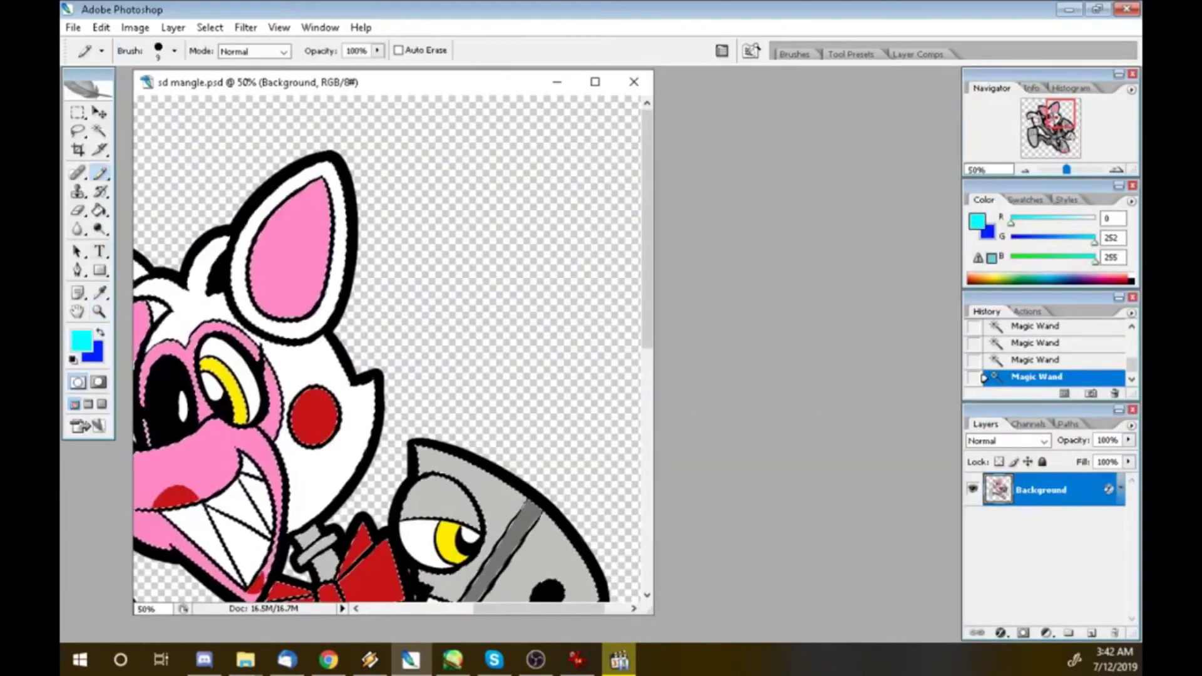
- Add two new layers above the artwork and set Layer 1 to Multiply at about 30% opacity
click(1091, 633)
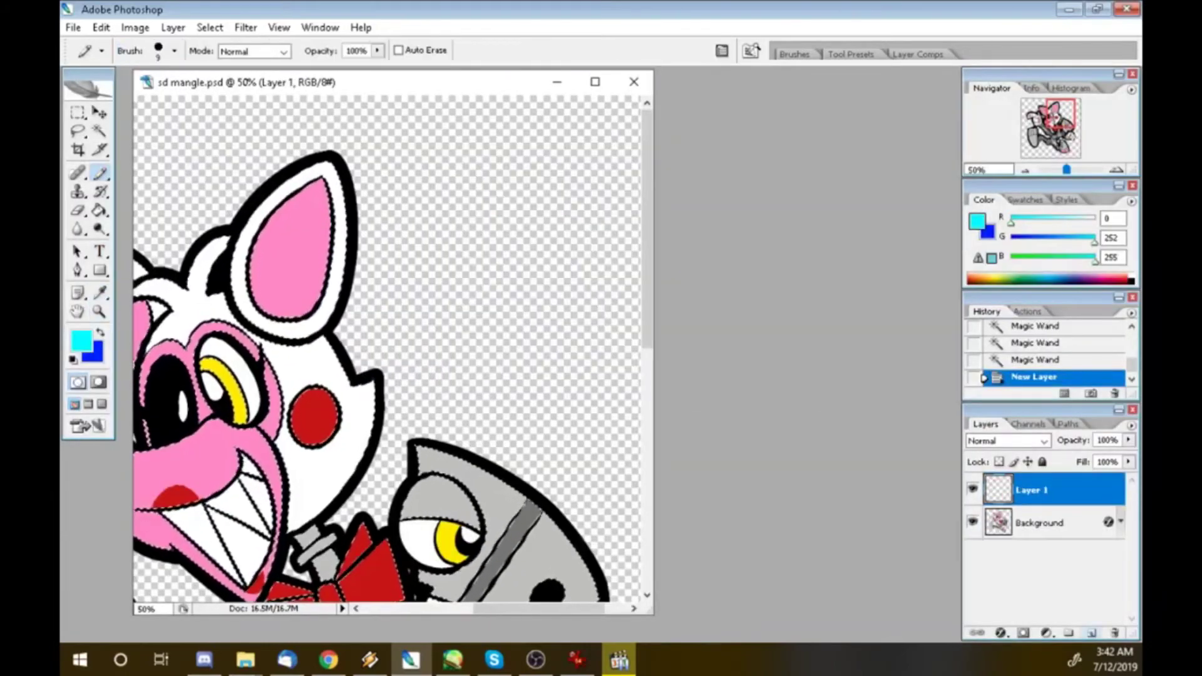
click(1092, 633)
click(1040, 522)
click(1008, 441)
click(1008, 141)
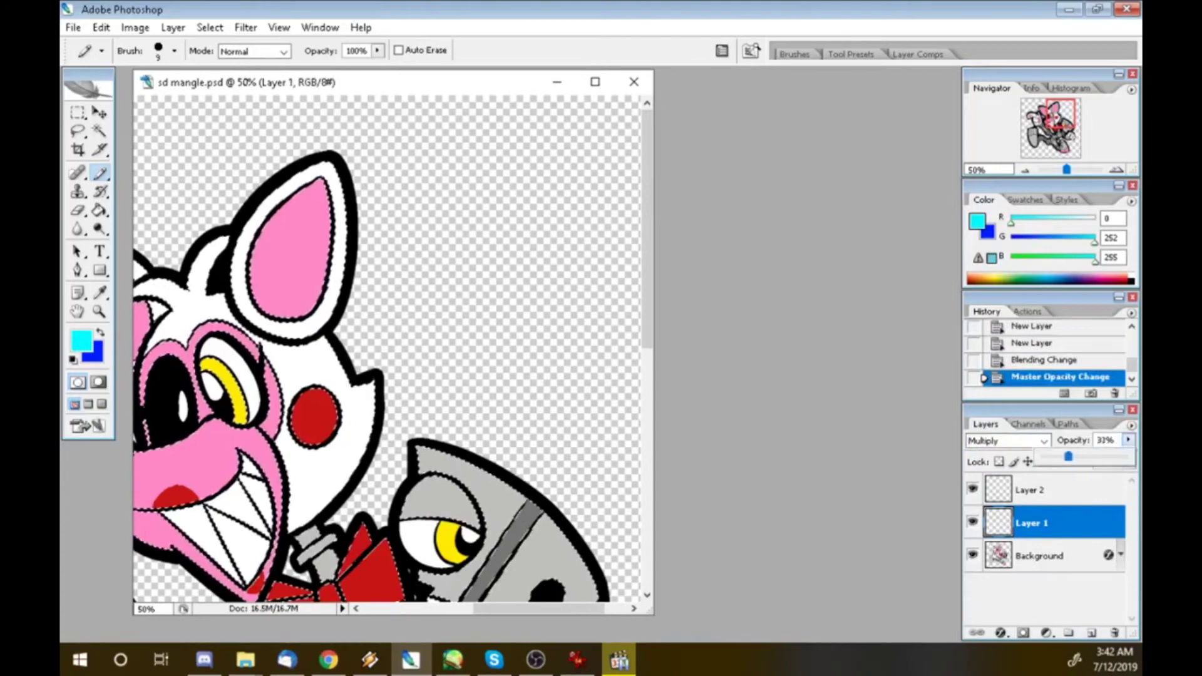
- Change the blend mode of Layer 2 and reduce its opacity
click(1030, 490)
click(1008, 441)
click(980, 181)
click(1129, 440)
drag(1131, 456, 1076, 456)
- On Layer 1, shade the outer and pink inner edges of the upright ear with blue using the Pencil and Paint Bucket
click(1030, 523)
key(x)
mouse_move(295, 182)
mouse_down()
mouse_move(344, 256)
mouse_move(320, 210)
mouse_move(304, 310)
mouse_up()
key(g)
click(327, 238)
click(310, 183)
key(b)
drag(188, 501, 256, 563)
key(ctrl+z)
key(ctrl+z)
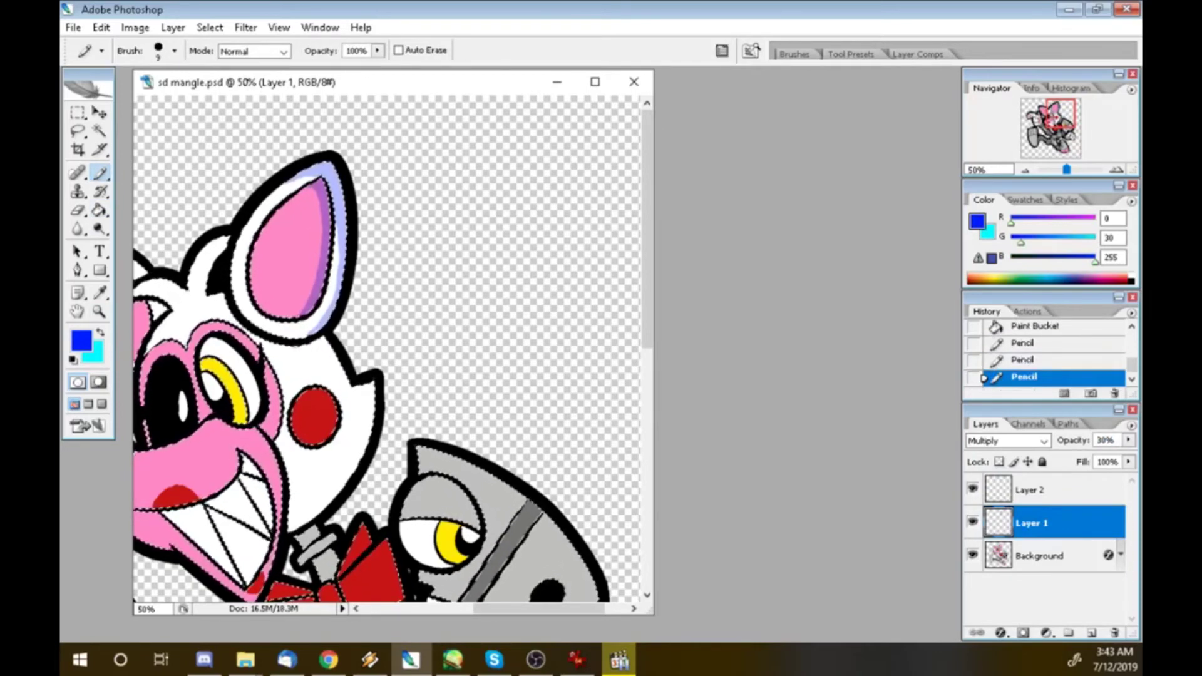
- Pencil blue shadow outlines along the head's outer edge, red cheek spot, hair tuft and yellow eye
drag(317, 353, 347, 470)
key(g)
click(210, 267)
key(b)
drag(203, 257, 219, 285)
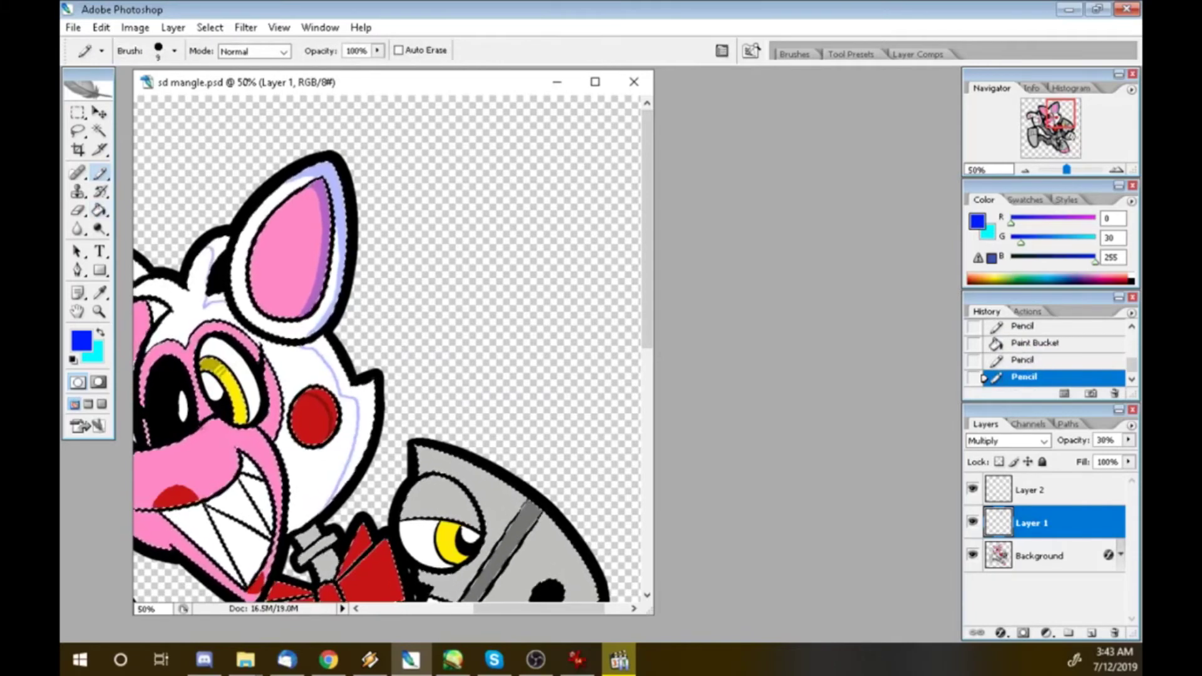
key(ctrl+z)
key(ctrl+z)
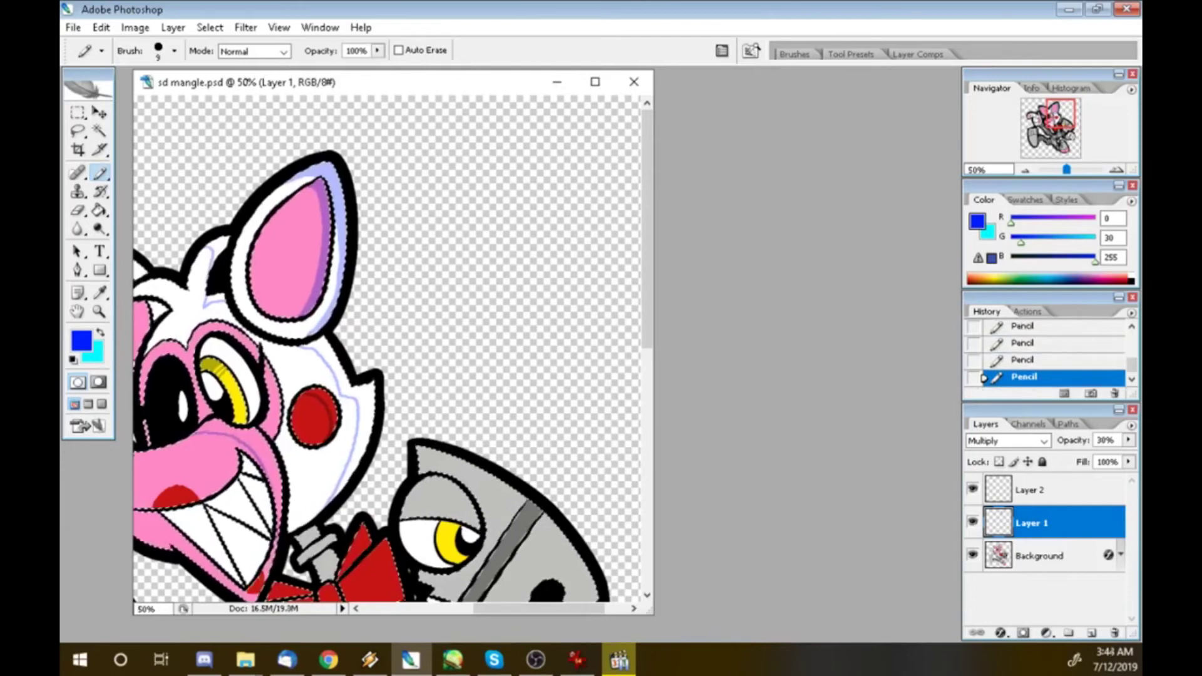
- Outline the shadows on the muzzle and teeth and fill the face's shadow areas with blue
key(ctrl+z)
key(ctrl+z)
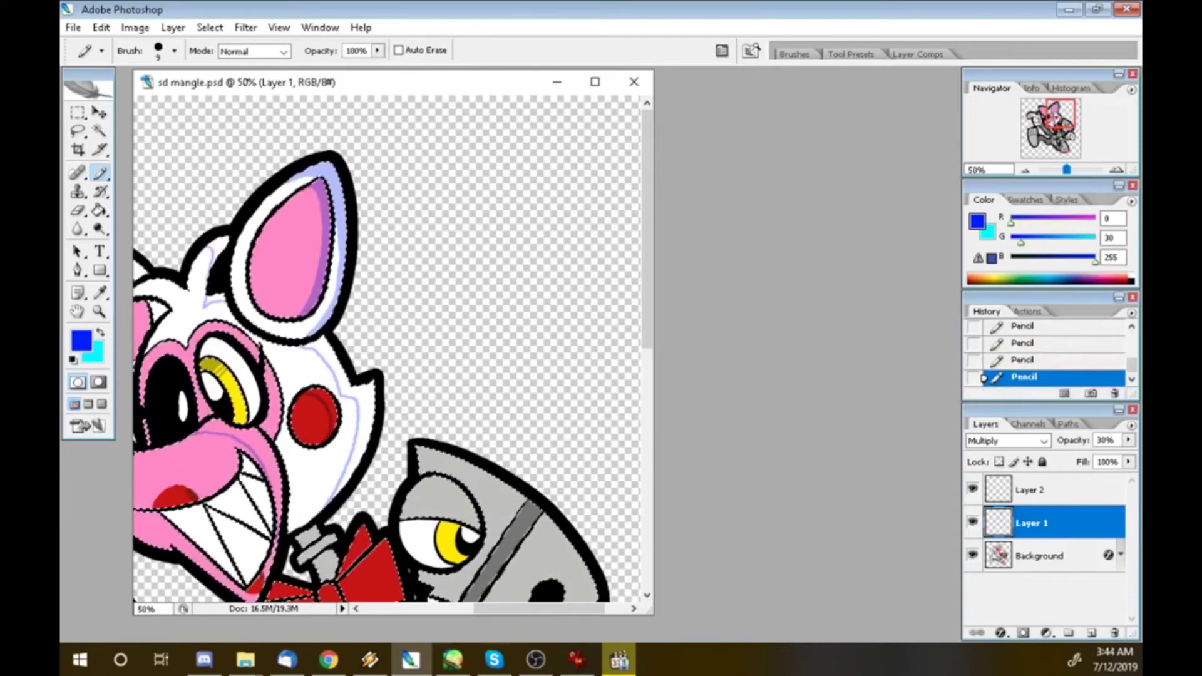
key(g)
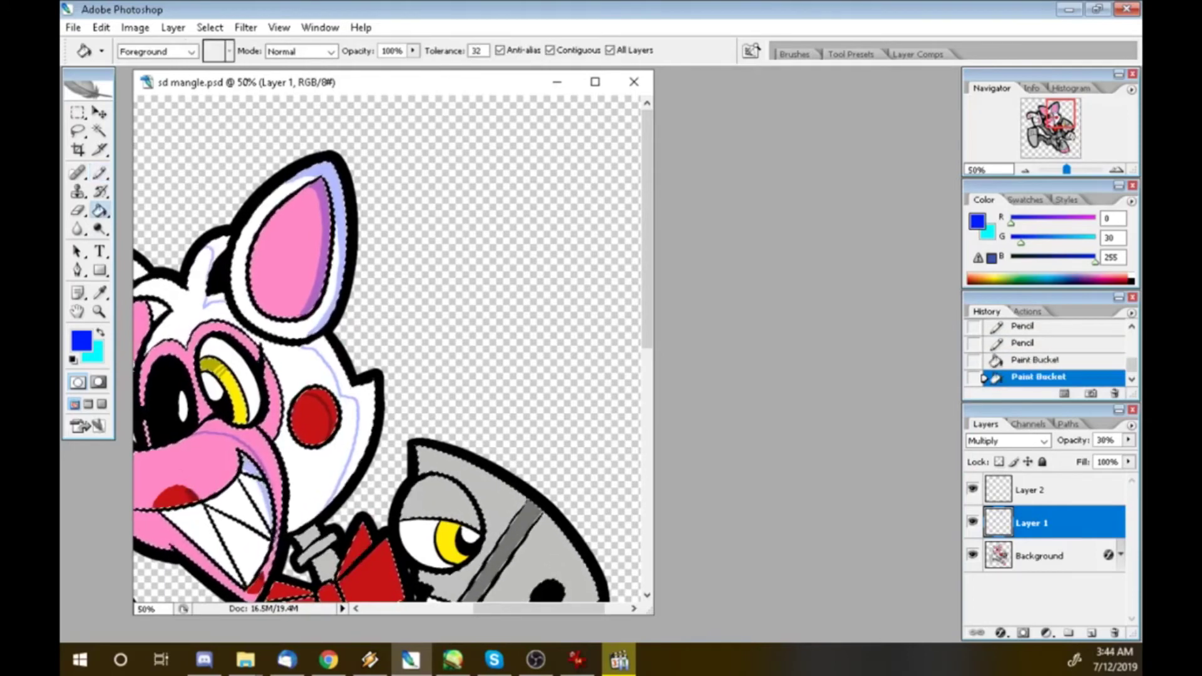
- Touch up the upright ear's shading and shade the white rim and pink inside of the other ear with blue
scroll(388, 350, left, 5)
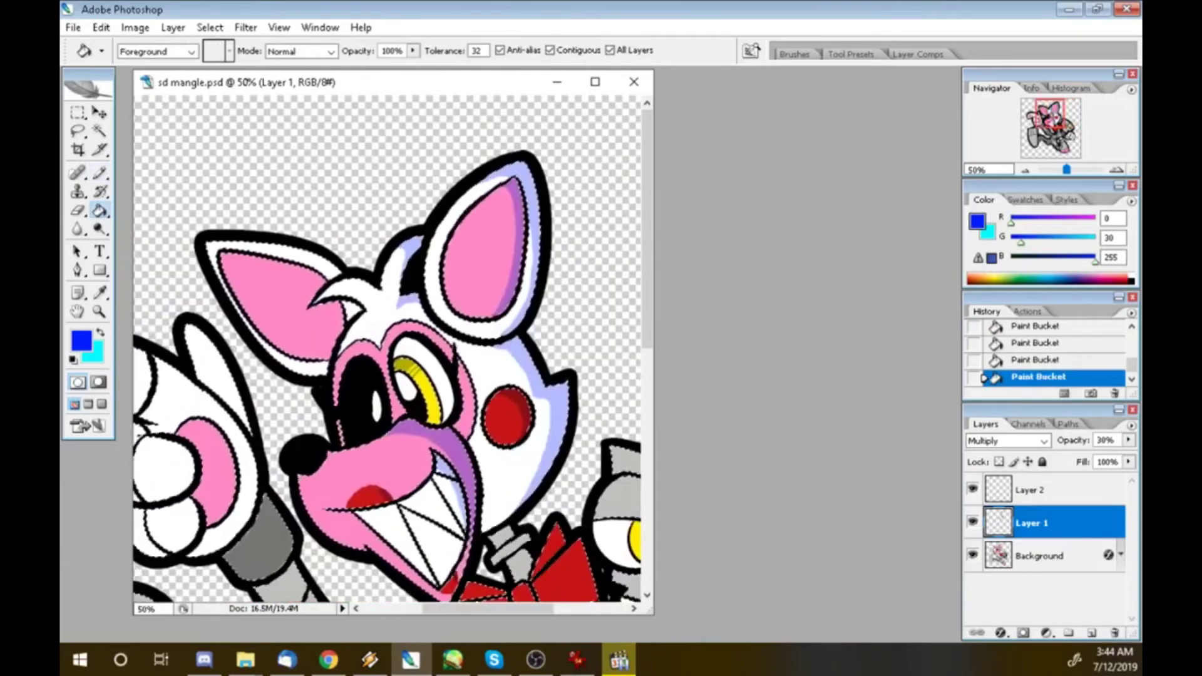
key(b)
drag(523, 206, 526, 294)
key(g)
click(520, 263)
key(b)
drag(296, 254, 331, 351)
key(g)
click(313, 313)
- Shade the neck segments above and below the bow tie with blue
click(550, 567)
click(464, 526)
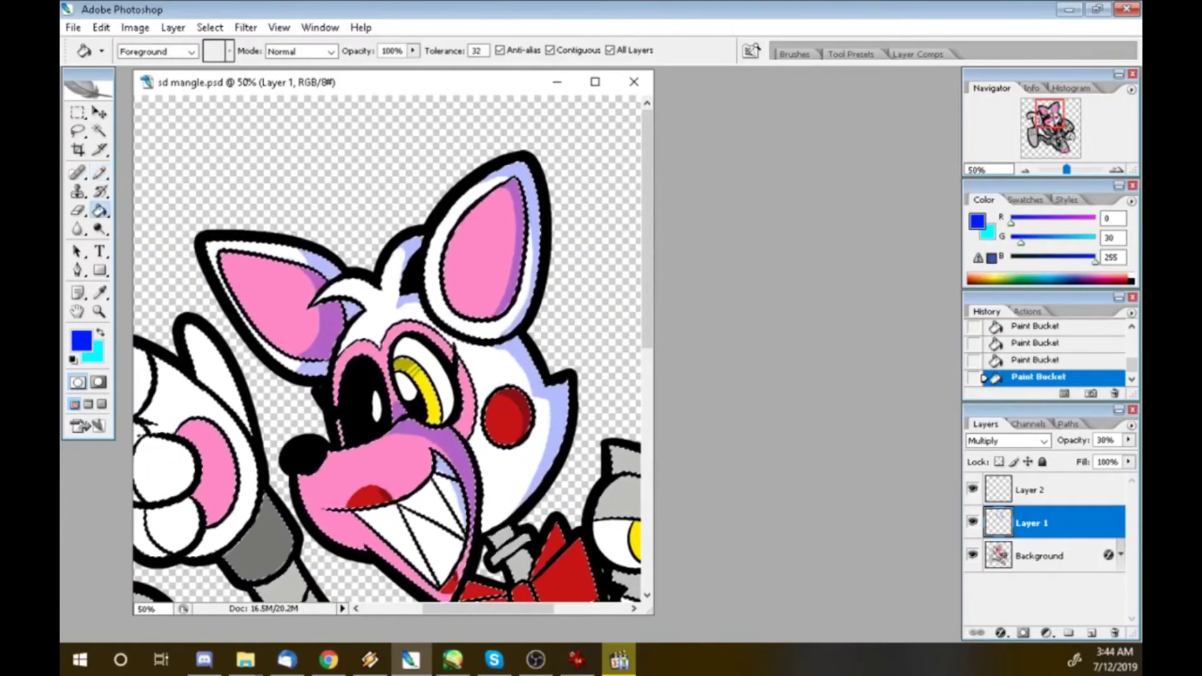
click(500, 535)
scroll(388, 351, down, 5)
scroll(388, 351, right, 5)
key(b)
mouse_move(216, 220)
mouse_down()
mouse_move(248, 216)
mouse_move(242, 240)
mouse_up()
drag(262, 290, 267, 364)
key(g)
click(222, 216)
click(233, 195)
click(263, 300)
click(260, 285)
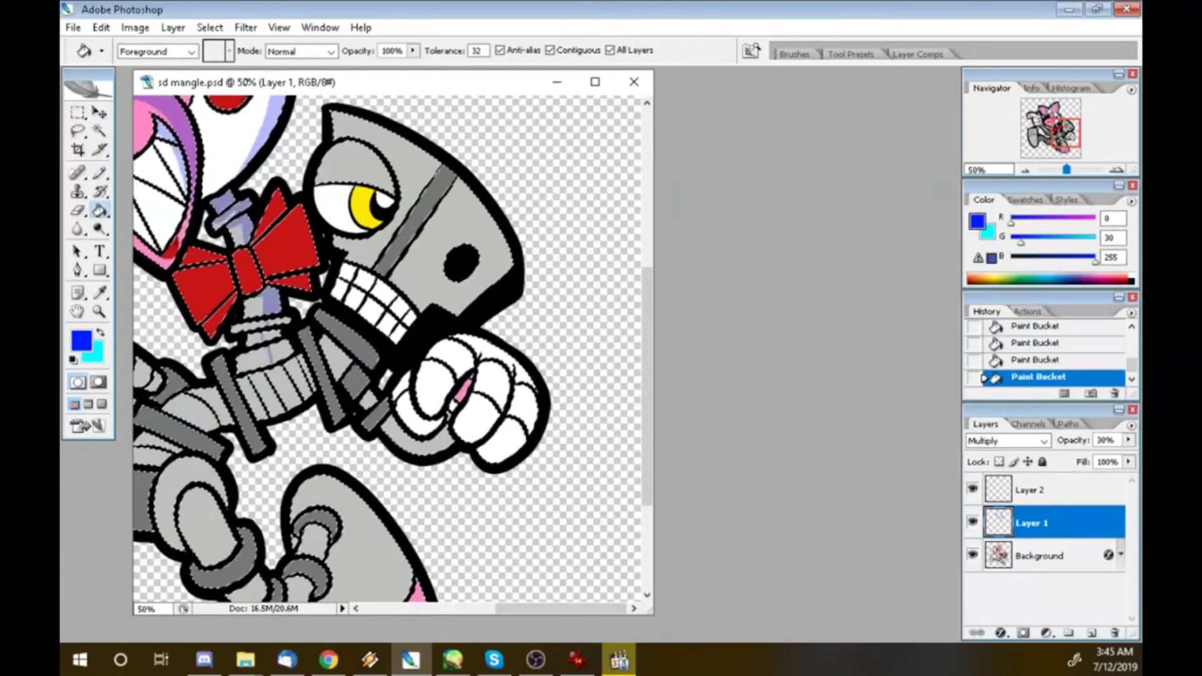
- Pencil shadow outlines on the red bow tie's knot and loops and fill them with blue
key(b)
drag(241, 257, 257, 285)
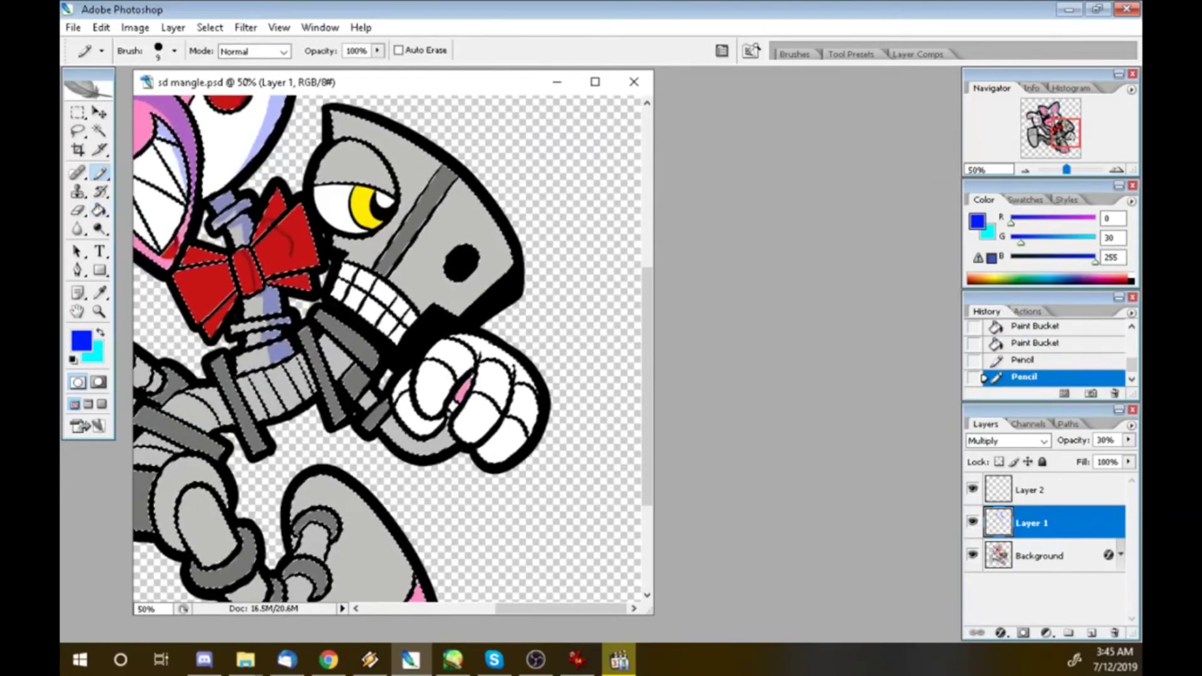
key(ctrl+z)
drag(275, 223, 293, 248)
drag(207, 269, 219, 293)
key(ctrl+alt+z)
key(ctrl+alt+z)
key(ctrl+shift+z)
key(ctrl+shift+z)
key(g)
click(197, 263)
click(282, 226)
click(303, 279)
click(248, 266)
- Shade the mechanical head's eyelid, yellow eye and rear edge with blue
key(b)
key(w)
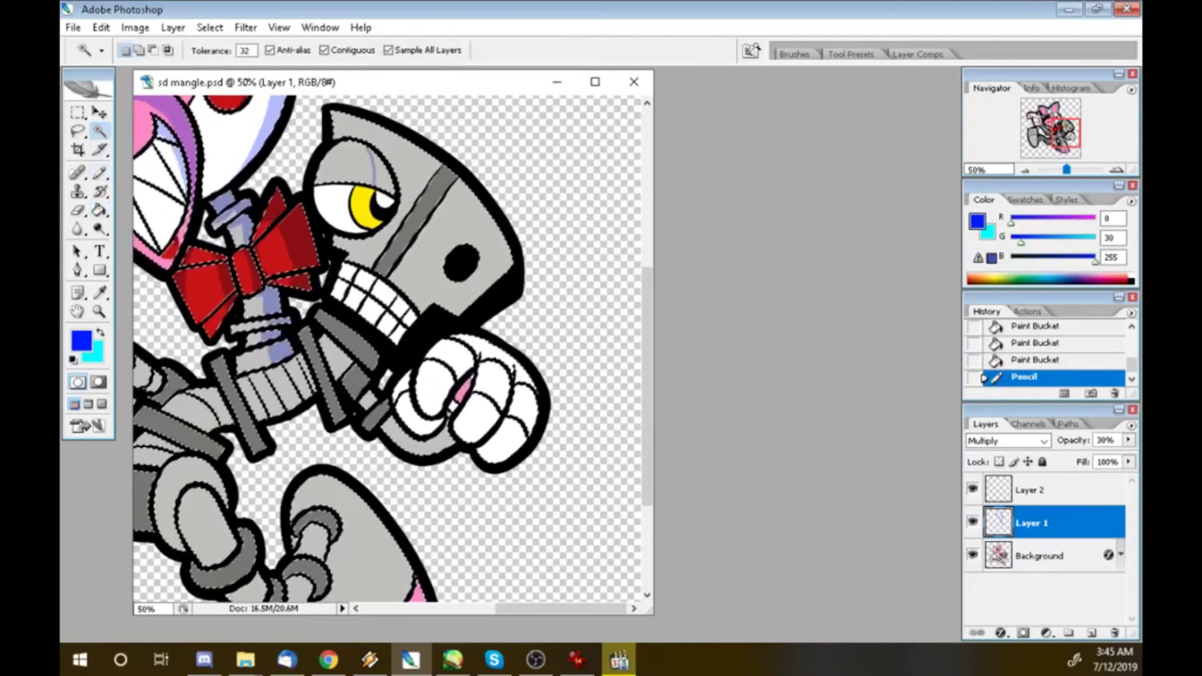
key(b)
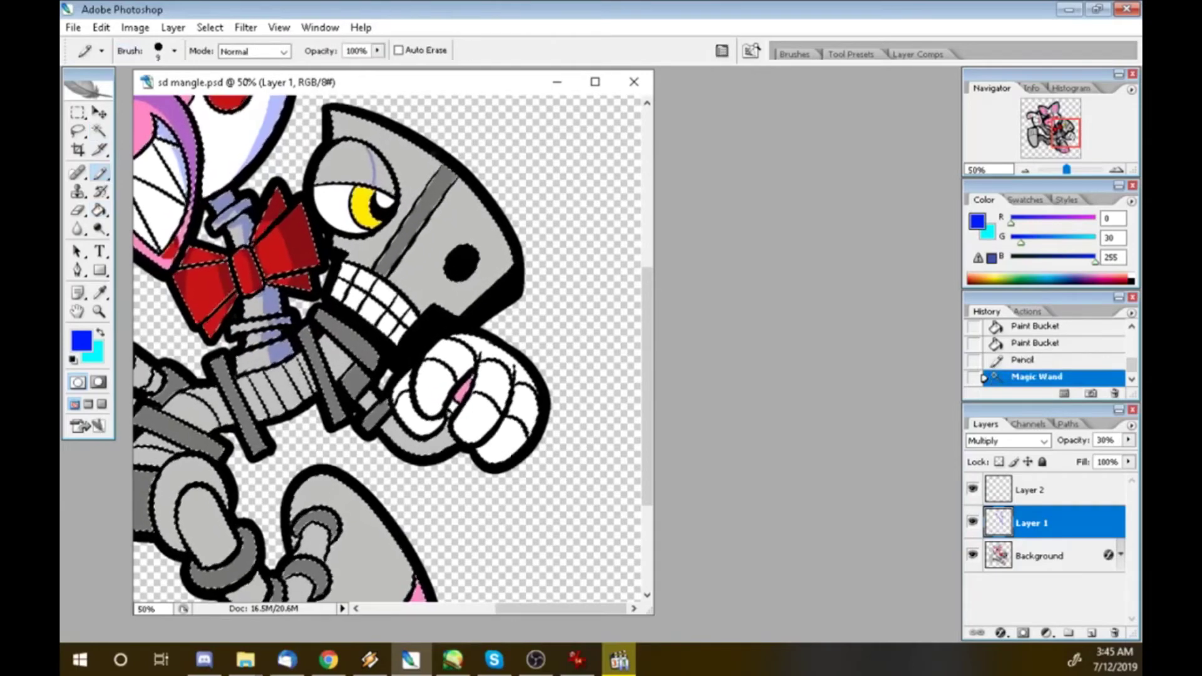
drag(156, 125, 188, 238)
key(g)
click(376, 176)
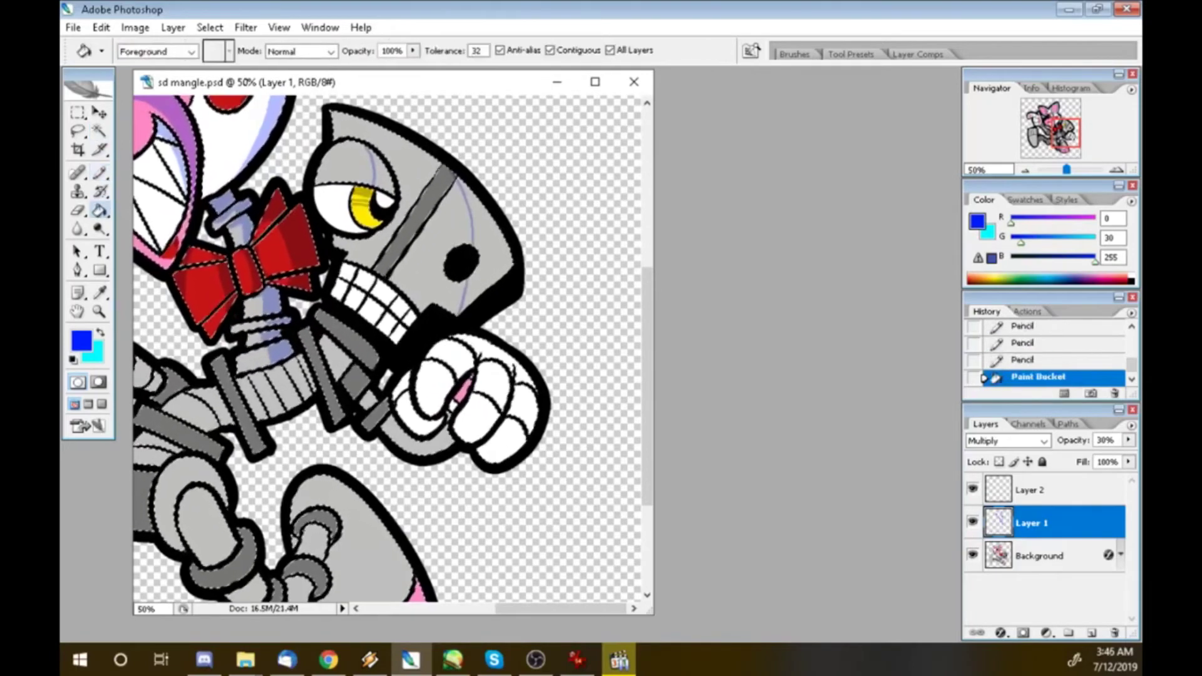
click(492, 250)
click(467, 188)
- Shade the mechanical head's teeth and the upper torso segments with blue
key(b)
drag(236, 384, 290, 358)
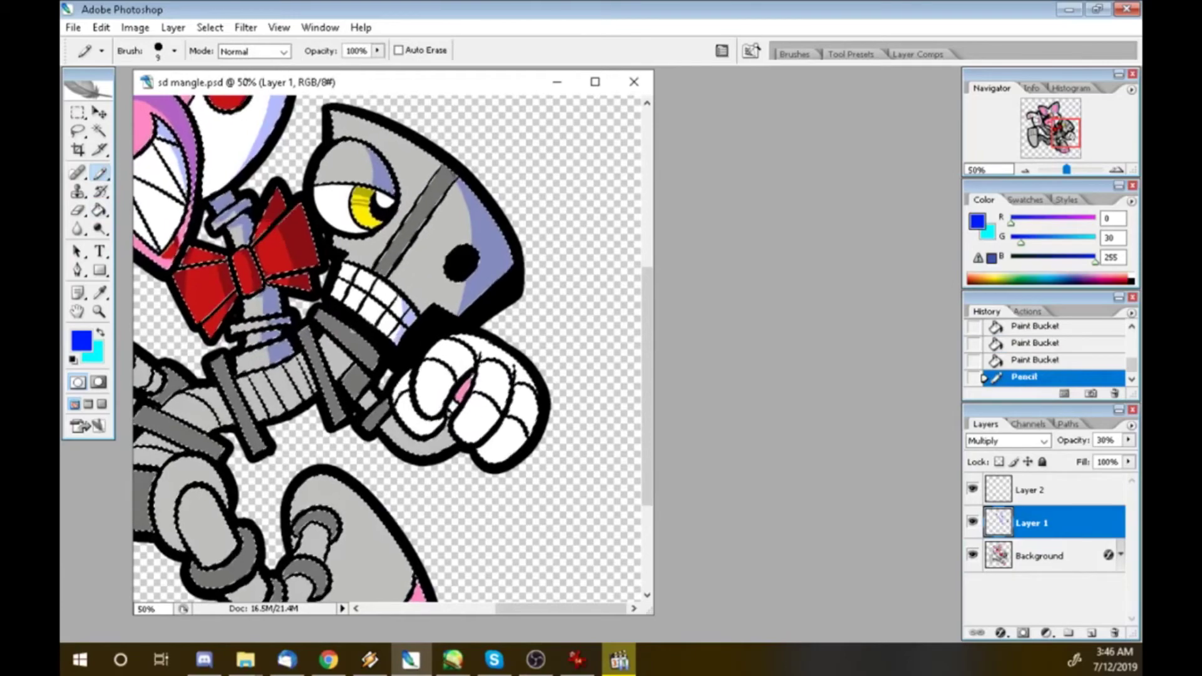
drag(237, 297, 287, 226)
key(g)
click(275, 373)
click(263, 382)
key(b)
key(g)
click(285, 363)
- Shade the torso bars and bent arm with blue and pencil shadow outlines across the closed fist
key(b)
drag(187, 151, 166, 253)
drag(213, 213, 294, 326)
key(g)
click(250, 314)
key(b)
drag(225, 213, 295, 313)
drag(263, 251, 307, 300)
drag(341, 370, 357, 392)
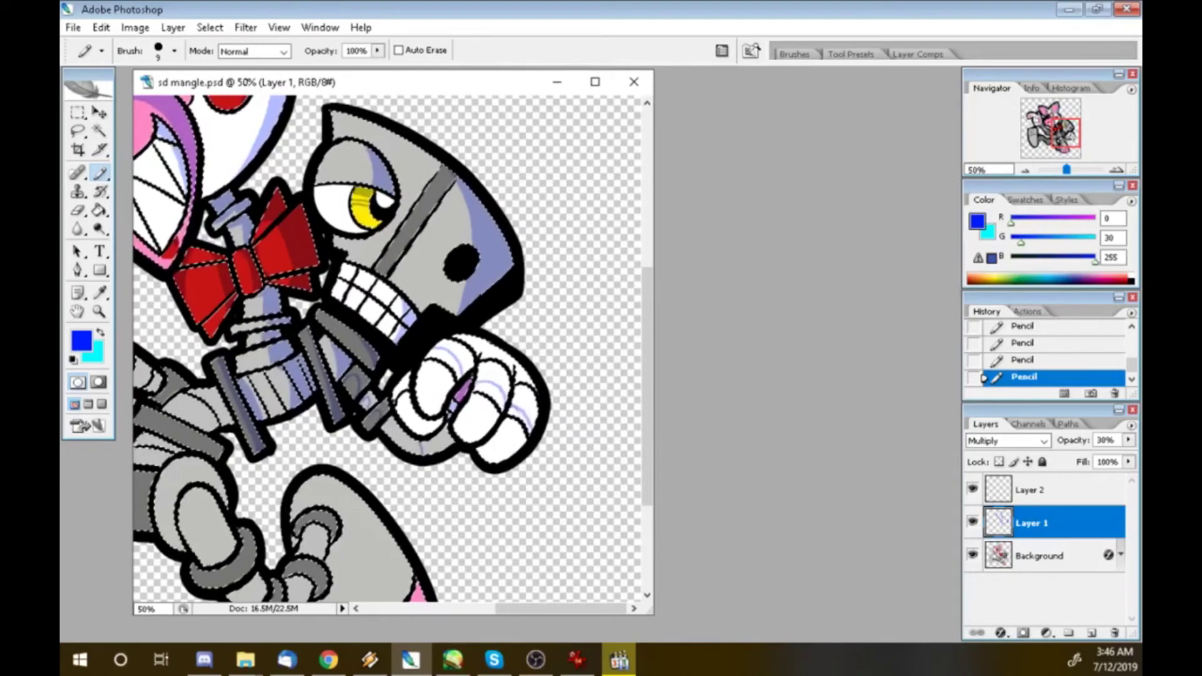
- Fill the shadow areas on the closed fist's fingers and the bent arm with blue
key(g)
click(460, 354)
click(511, 382)
click(483, 344)
click(523, 408)
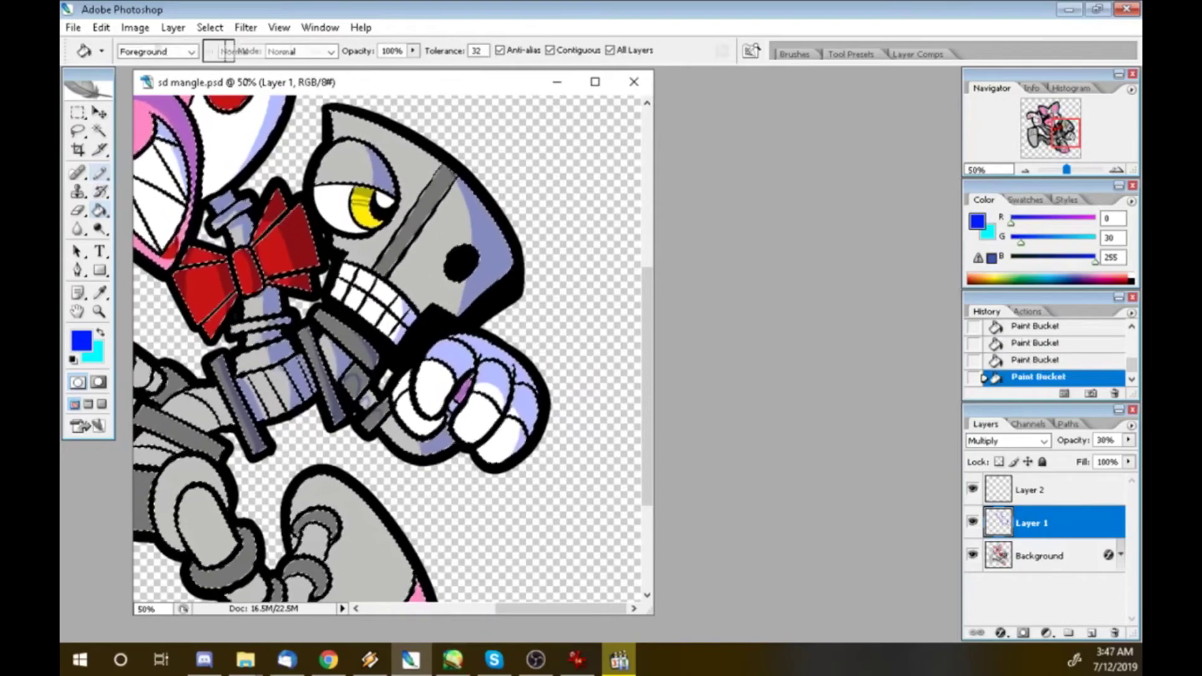
key(b)
key(g)
click(410, 583)
click(414, 589)
- Pencil blue shadow outlines on the pointing hand's thumb, palm, fingers and pink pads
scroll(388, 348, left, 10)
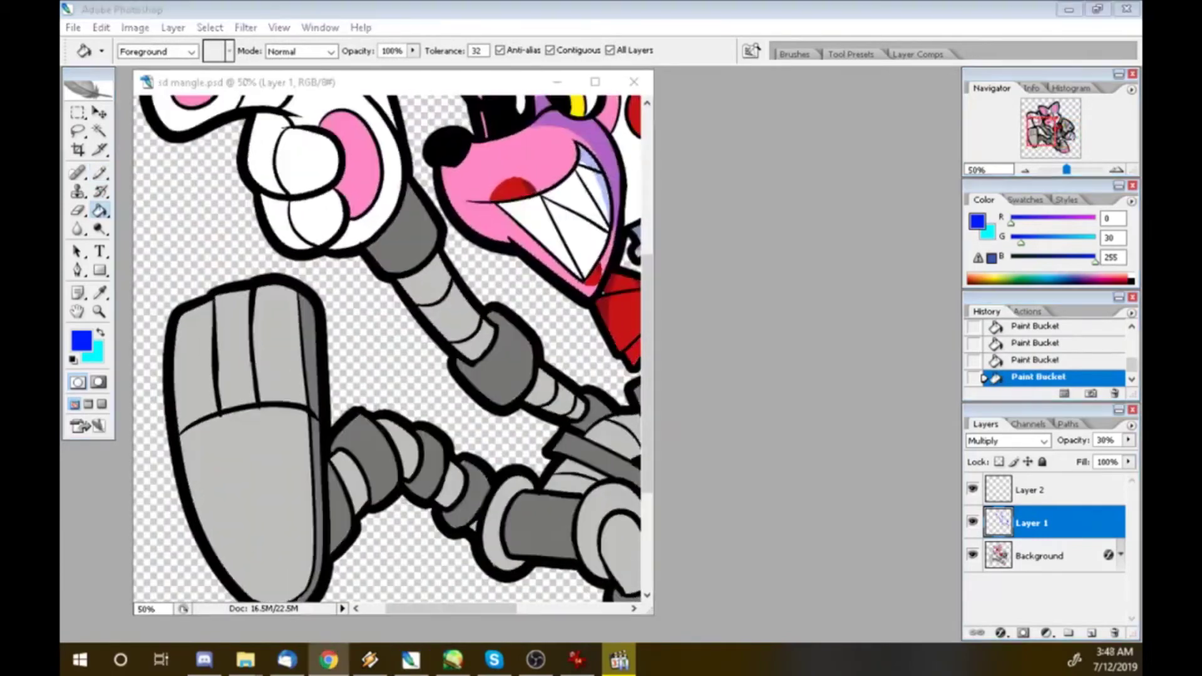
scroll(388, 348, up, 5)
key(b)
drag(611, 360, 592, 482)
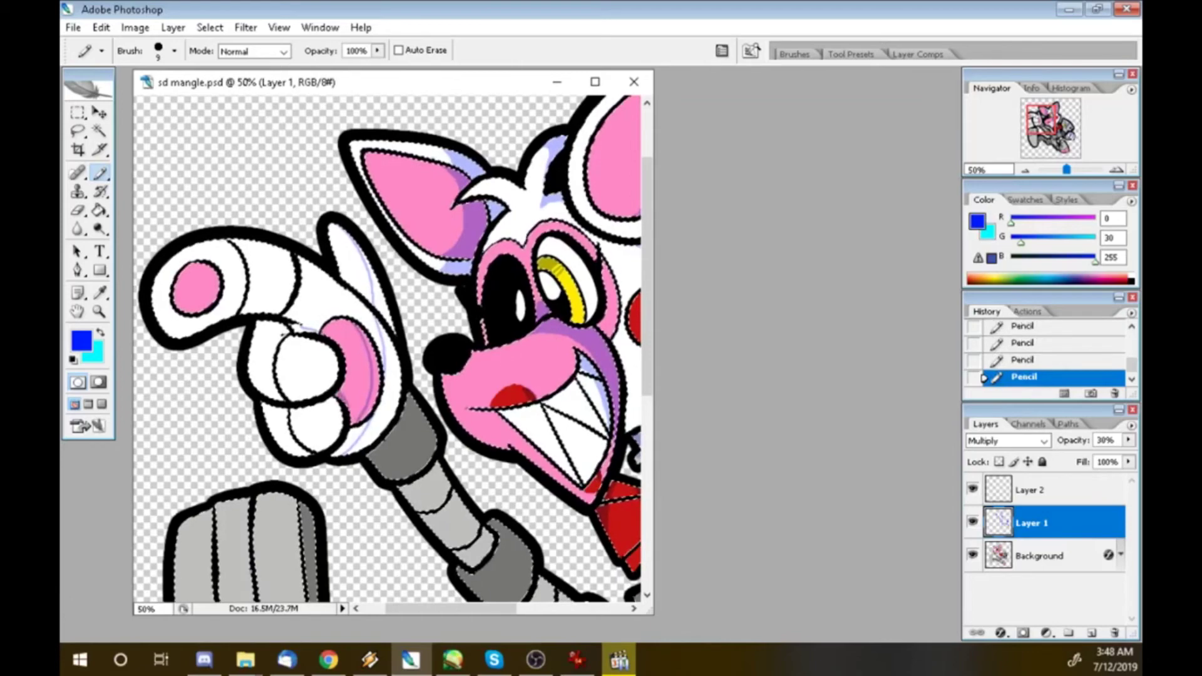
key(g)
click(293, 327)
key(ctrl+z)
key(b)
click(284, 336)
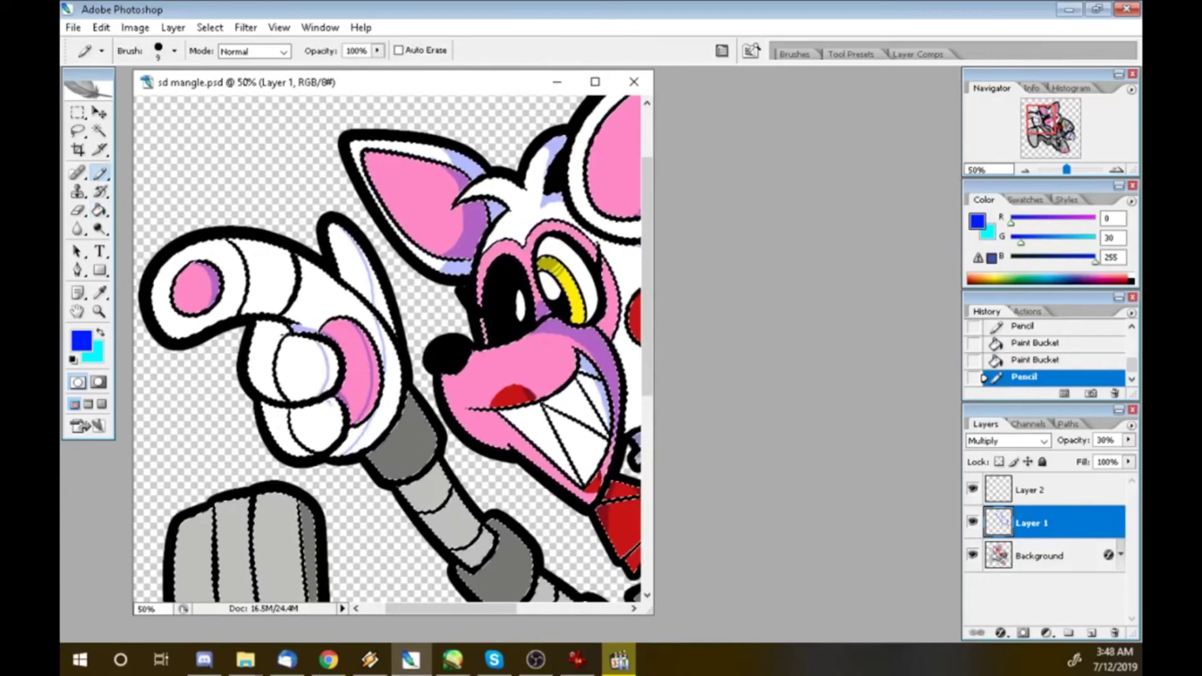
- Fill the outlined shadows on the pointing hand's thumb, palm and fingers with blue
key(g)
click(379, 294)
click(364, 413)
click(301, 328)
click(339, 441)
key(b)
key(g)
click(386, 438)
click(285, 335)
- Outline shadows along the pointing arm's segments and elbow joint and fill them with blue
key(b)
drag(432, 466, 476, 532)
scroll(389, 351, down, 5)
drag(439, 282, 573, 417)
key(g)
click(401, 275)
click(476, 348)
click(551, 407)
click(451, 307)
- Shade the pointing arm's shoulder joint with blue, erasing stray pencil marks
key(b)
drag(567, 156, 604, 188)
mouse_move(551, 188)
mouse_down()
mouse_move(601, 206)
mouse_move(617, 276)
mouse_up()
key(e)
mouse_move(564, 163)
mouse_down()
mouse_move(595, 188)
mouse_move(595, 207)
mouse_move(601, 188)
mouse_move(604, 209)
mouse_up()
key(b)
key(g)
click(589, 429)
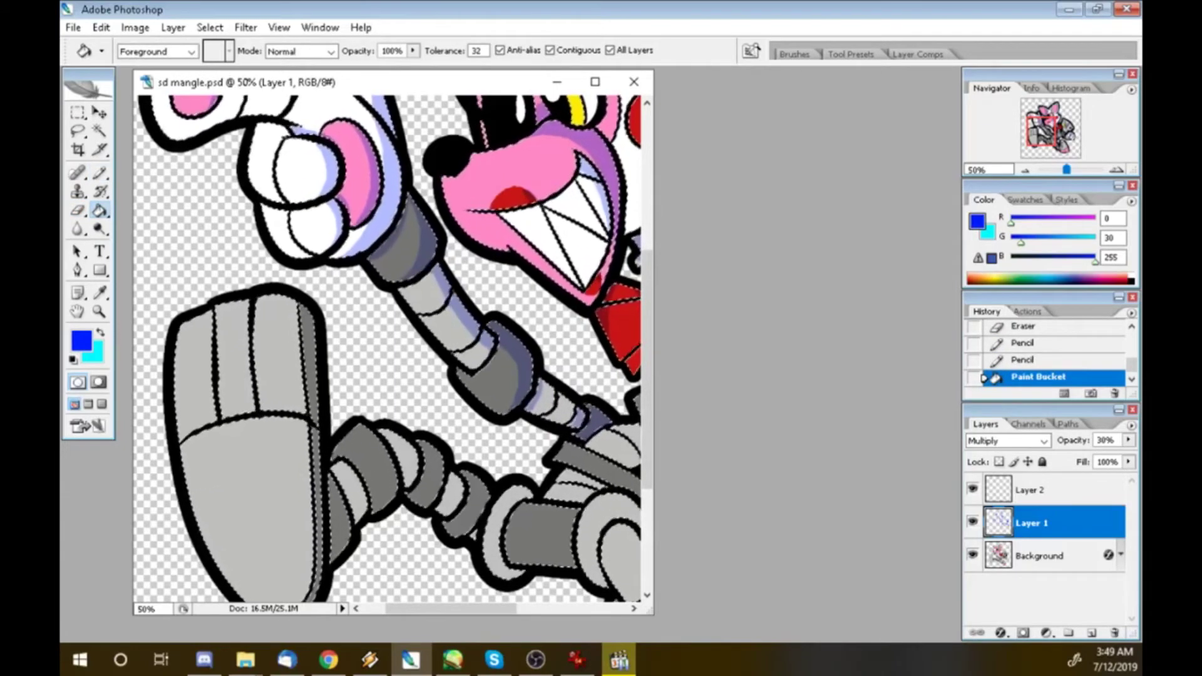
- Pencil blue shadow outlines down the raised foot's toes and along the side of its sole
scroll(388, 350, down, 3)
key(b)
drag(280, 210, 291, 498)
drag(191, 220, 213, 206)
drag(564, 162, 595, 188)
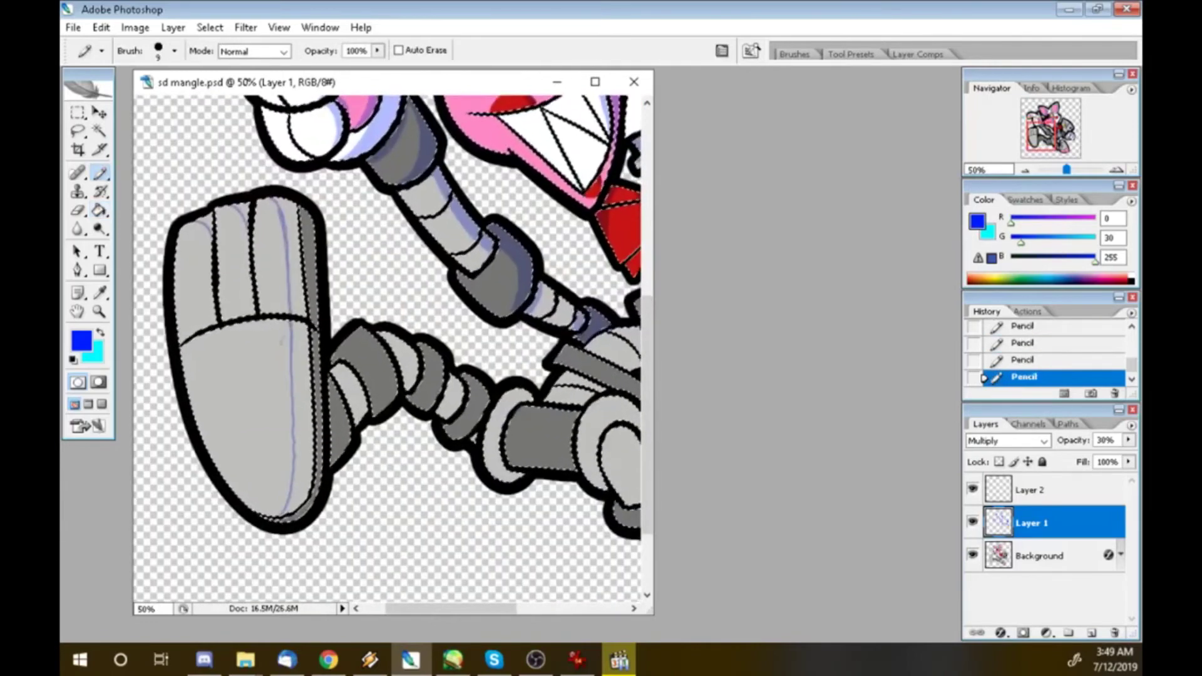
- Fill the raised foot's toe and sole shadows with blue and erase stray pencil marks
key(g)
click(201, 221)
click(243, 212)
click(285, 225)
click(299, 269)
key(e)
drag(247, 508, 263, 515)
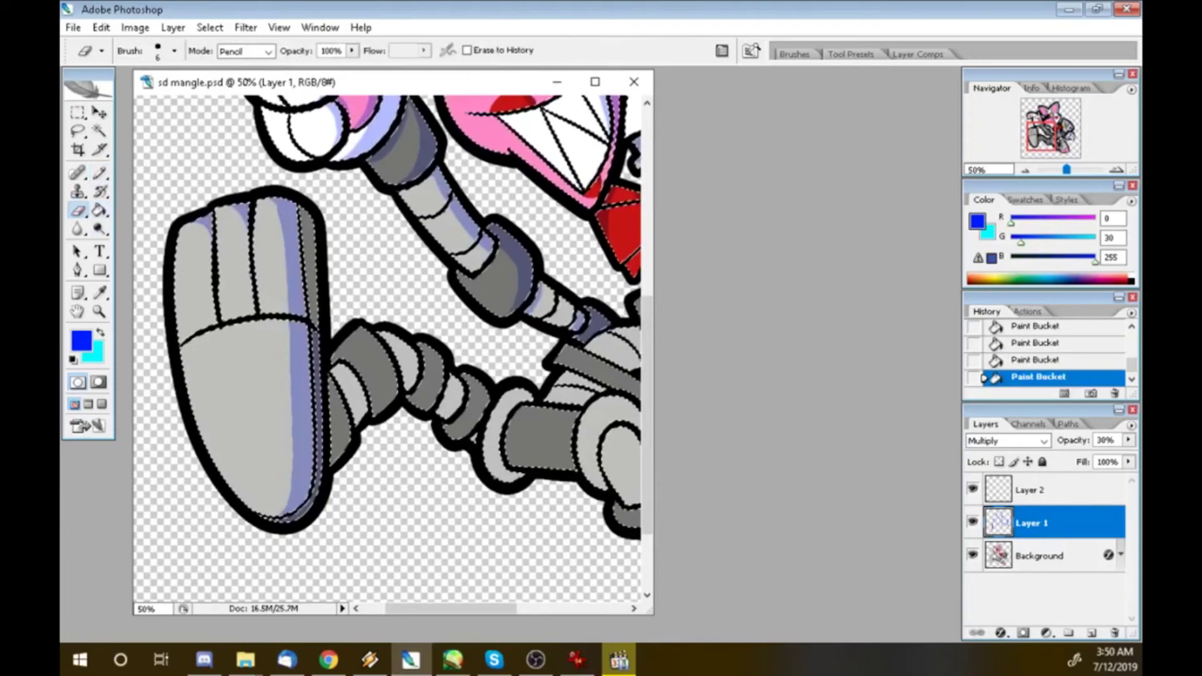
key(b)
drag(176, 251, 175, 270)
key(ctrl+z)
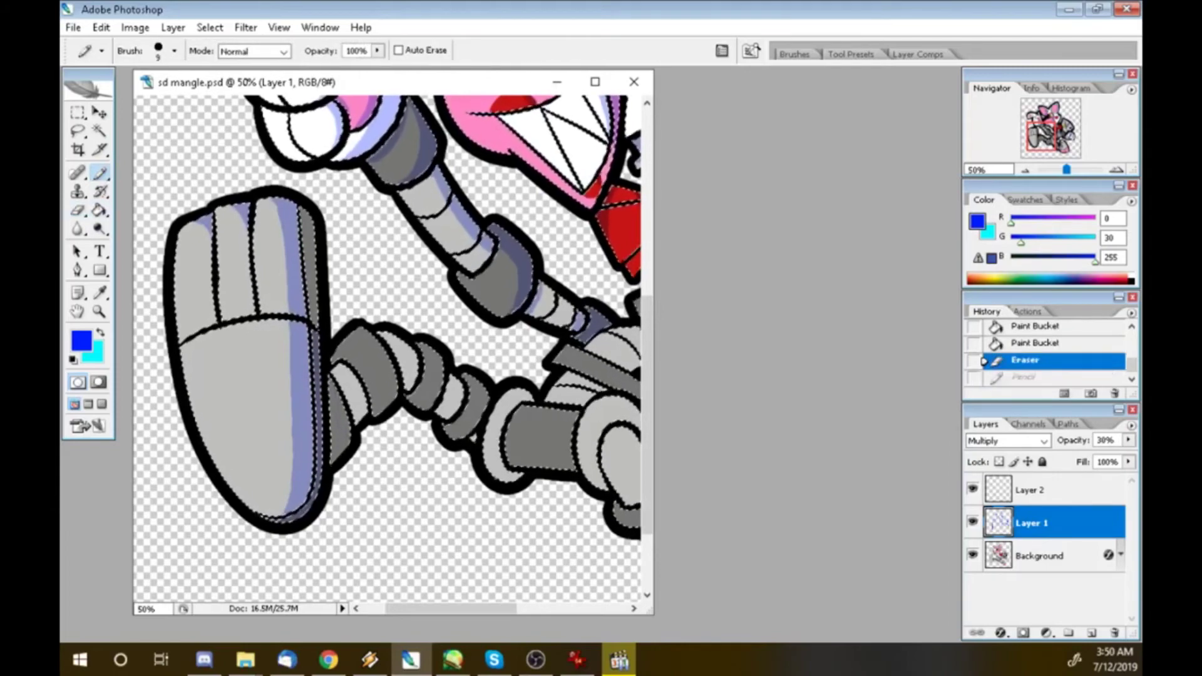
- Outline shadows on the ankle and lower leg segments behind the raised foot and fill them with blue
key(g)
click(263, 515)
key(b)
drag(260, 512, 266, 516)
drag(262, 513, 267, 517)
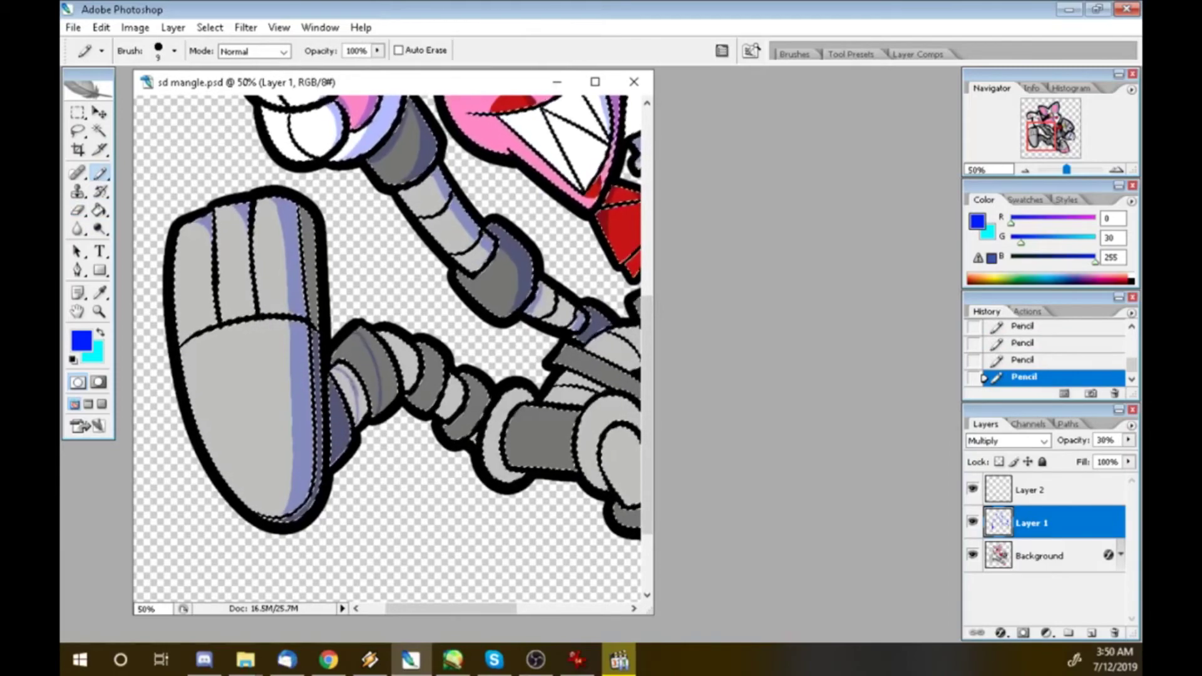
key(g)
click(260, 514)
click(258, 512)
key(b)
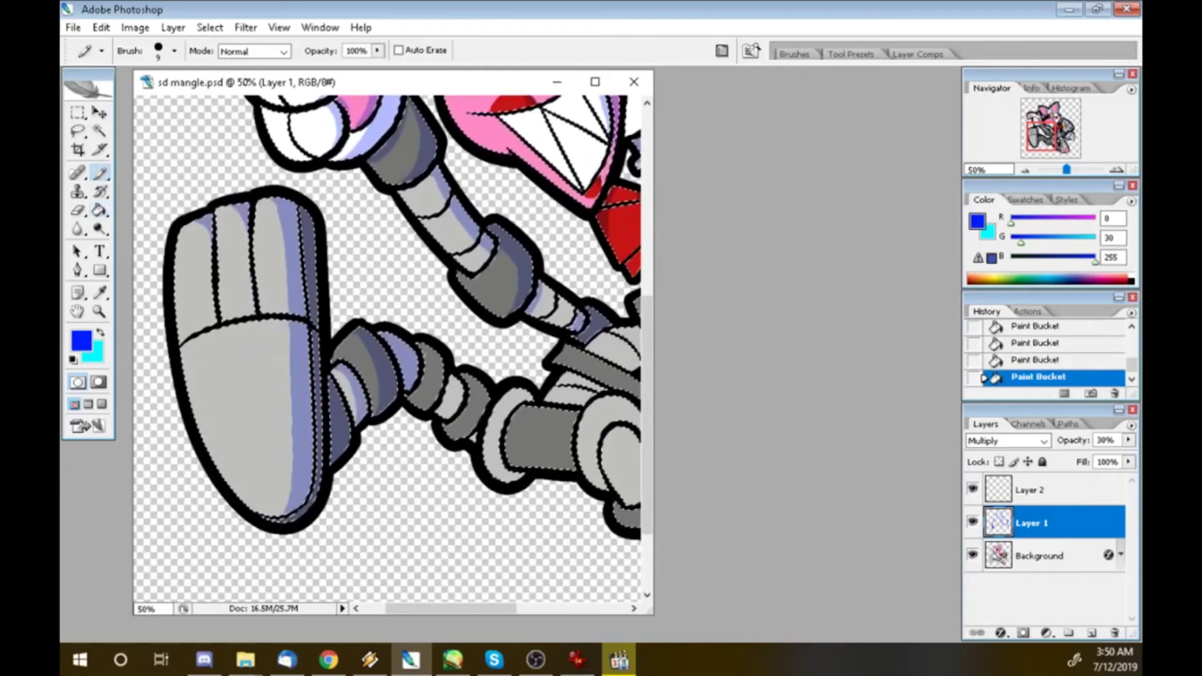
- Outline and fill blue shadows on the narrow leg joints between the lower leg and the hip
drag(257, 513, 266, 518)
mouse_move(259, 514)
mouse_down()
mouse_move(268, 520)
mouse_move(238, 500)
mouse_up()
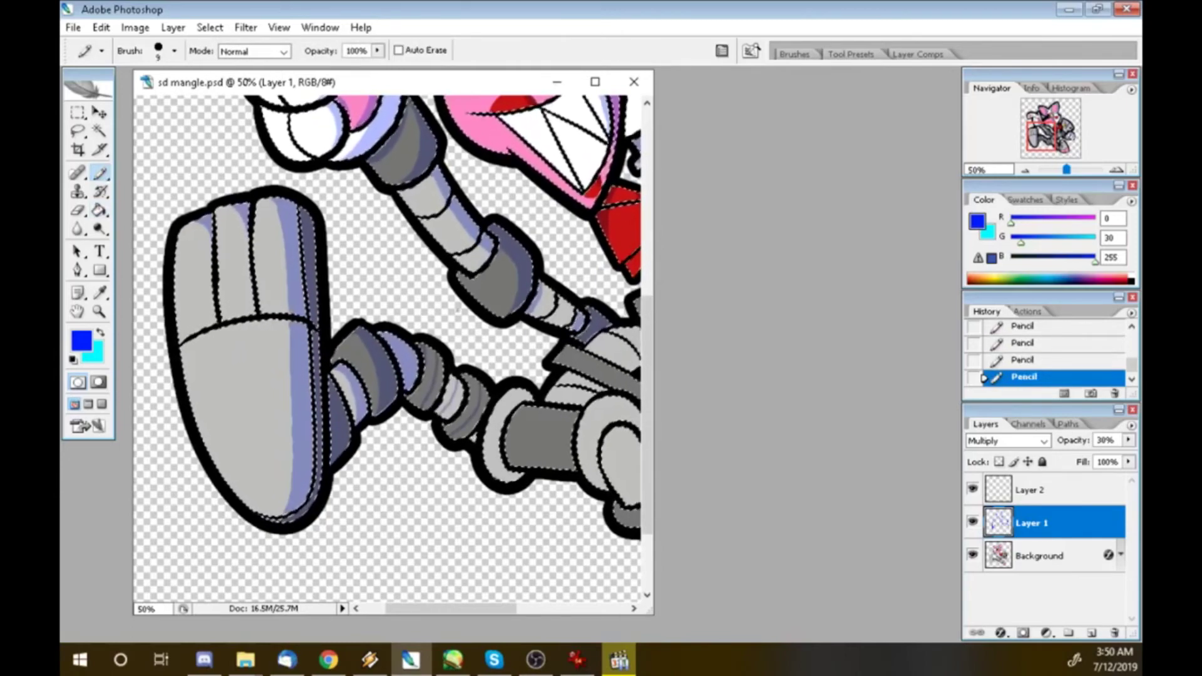
key(g)
key(ctrl+alt+z)
key(ctrl+alt+z)
key(ctrl+alt+z)
click(258, 513)
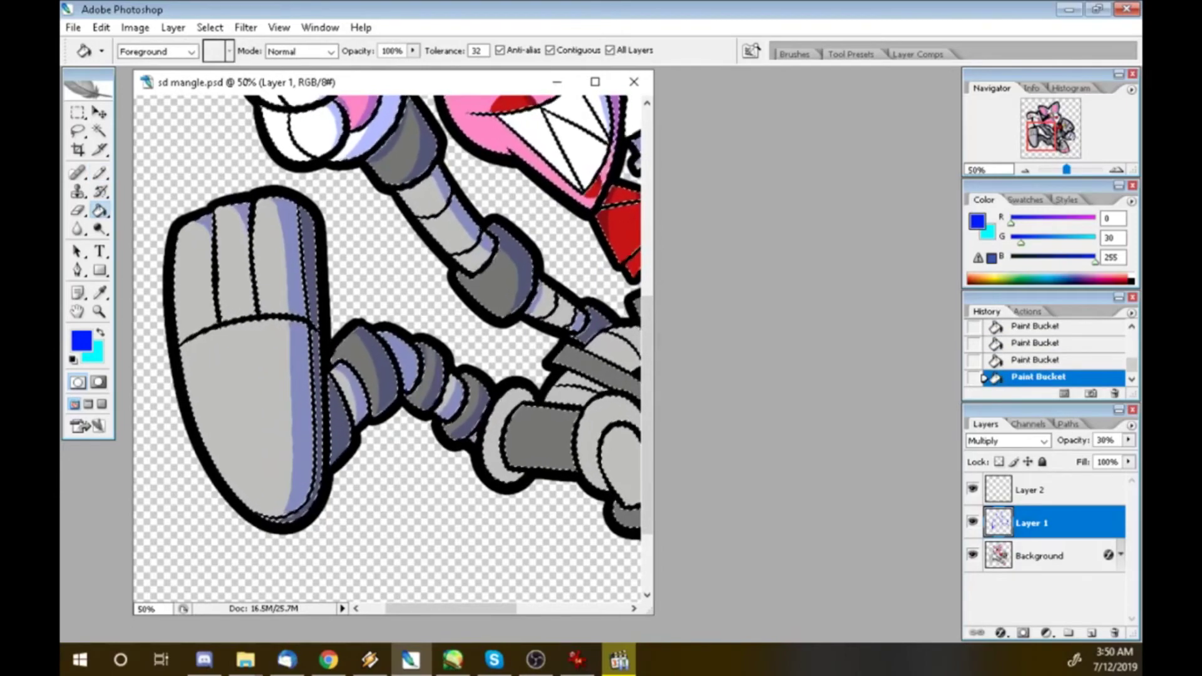
- Shade the waist plate with blue and pencil shadow outlines down the hip and the other leg's segments
scroll(388, 347, right, 5)
key(b)
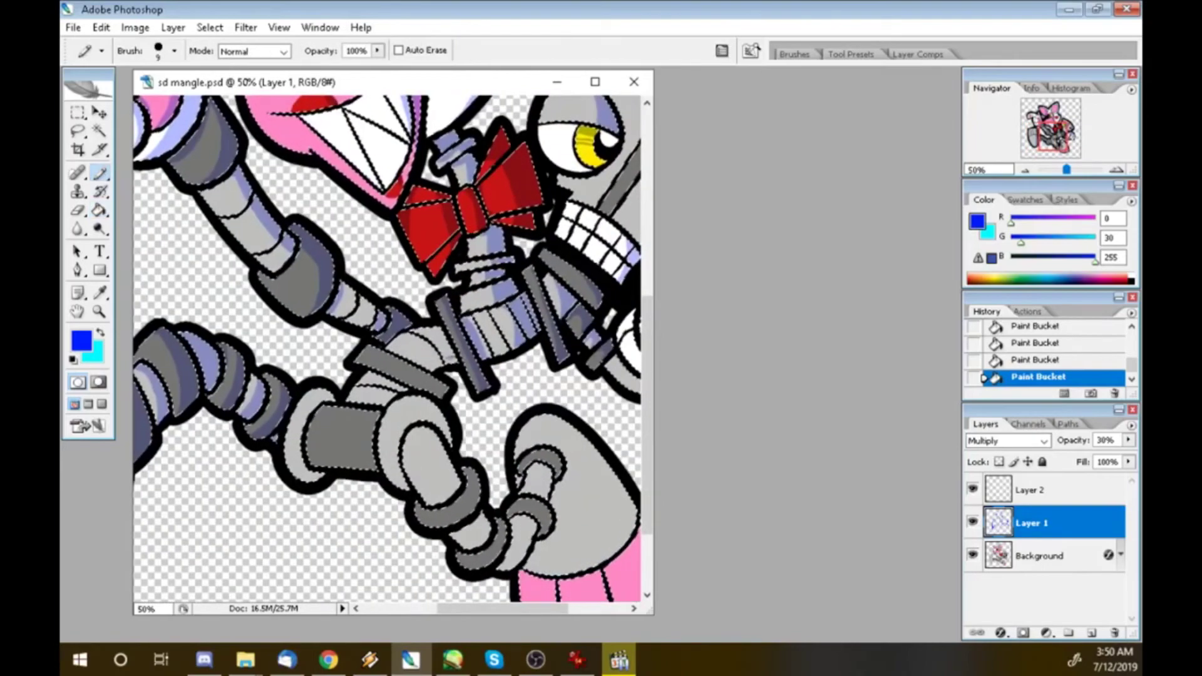
drag(421, 357, 438, 364)
mouse_move(414, 379)
mouse_down()
mouse_move(428, 385)
mouse_move(441, 482)
mouse_move(466, 535)
mouse_move(491, 555)
mouse_up()
key(ctrl+alt+z)
key(ctrl+alt+z)
key(g)
click(433, 374)
key(b)
drag(494, 551, 521, 550)
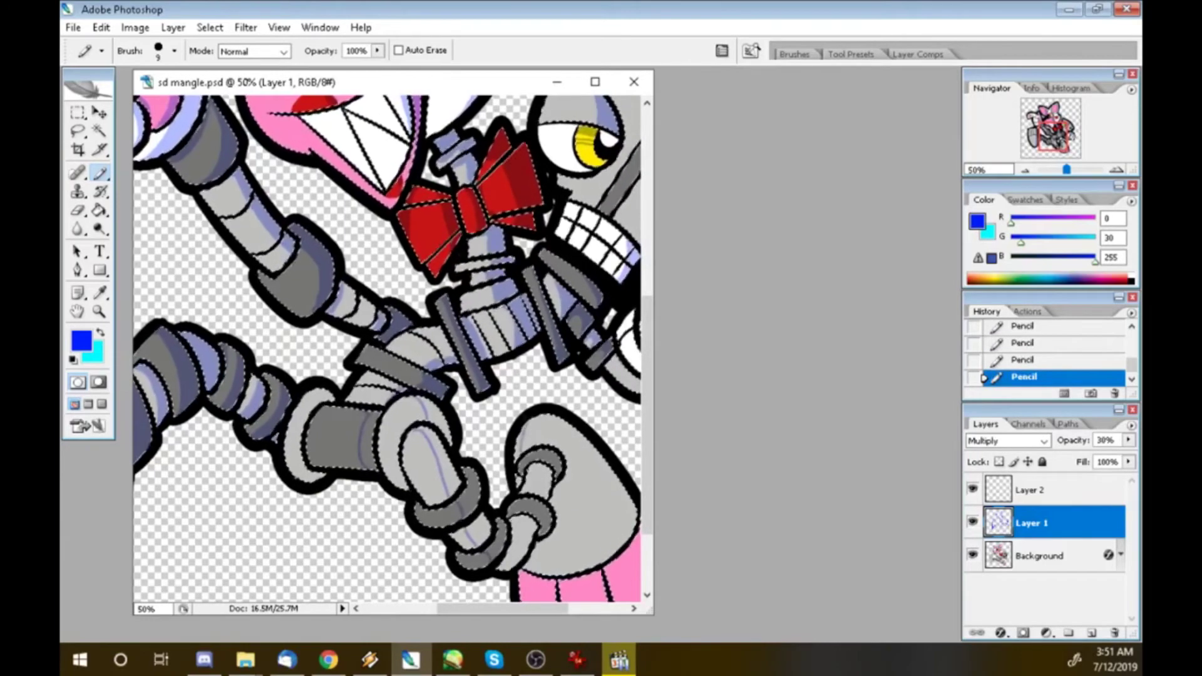
- Fill the hip, rear leg, rear foot and its pink toes with blue shadows, erasing stray marks
scroll(538, 445, down, 3)
key(g)
key(ctrl+alt+z)
key(ctrl+alt+z)
key(ctrl+alt+z)
key(ctrl+alt+z)
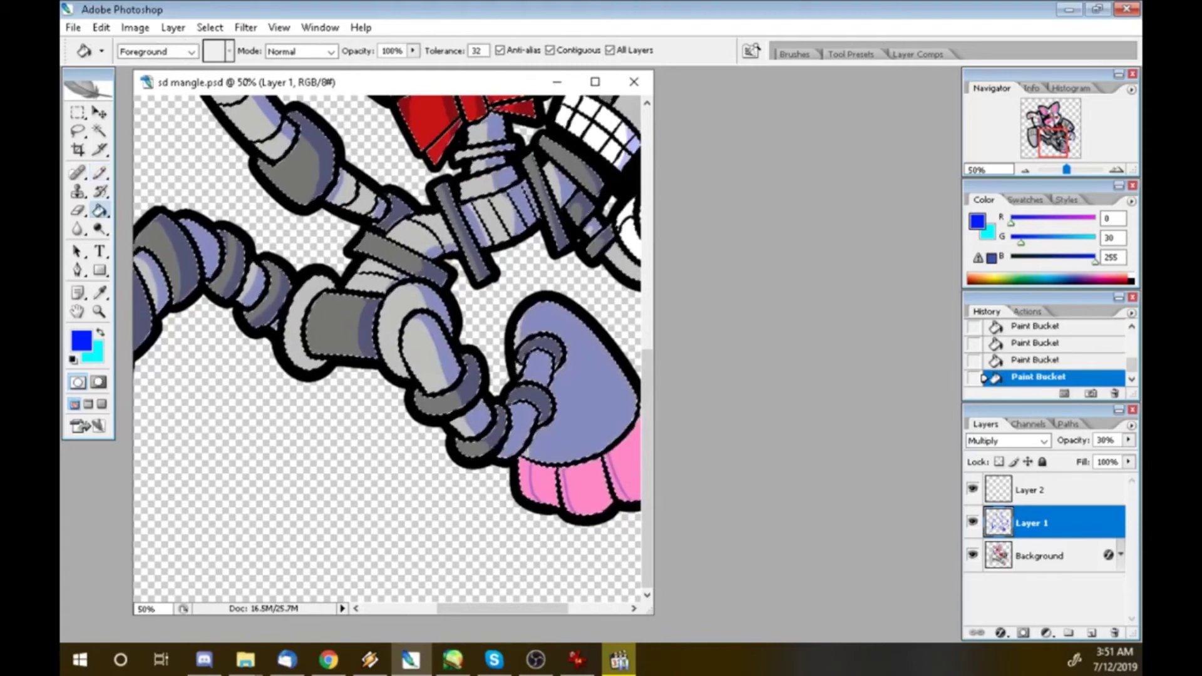
key(e)
click(487, 219)
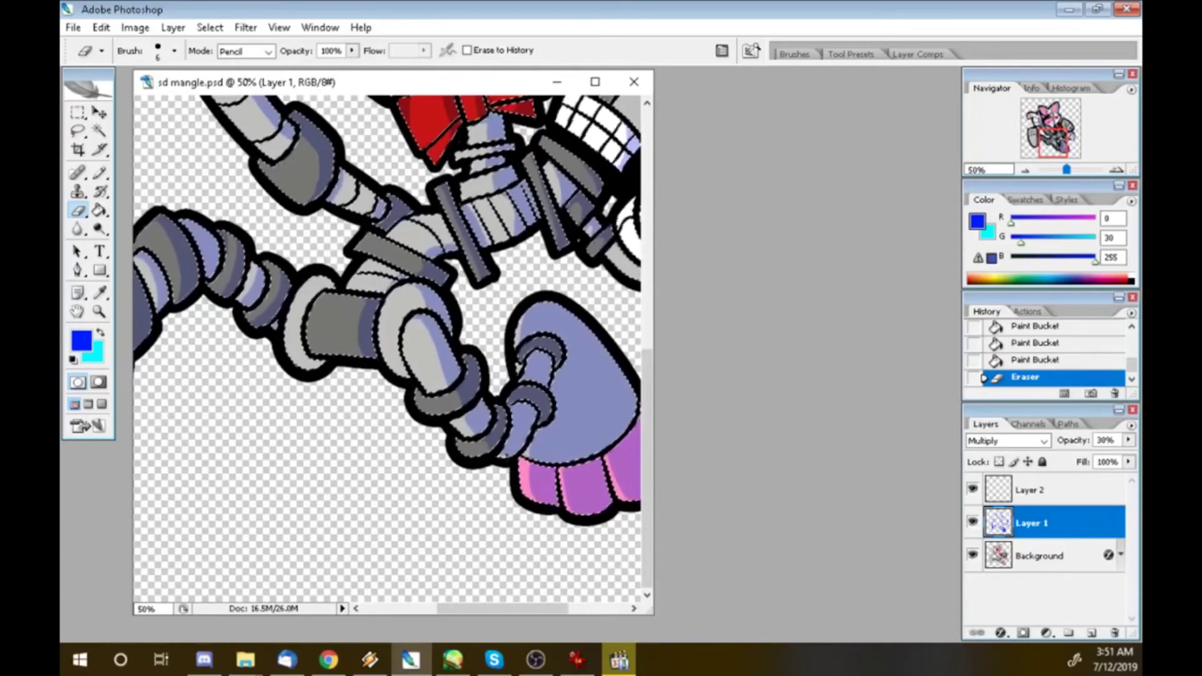
- Pencil cyan highlights on the pointing fingertip's pink pad on Layer 2
key(Tab)
scroll(387, 348, up, 5)
scroll(387, 348, left, 2)
scroll(387, 349, up, 5)
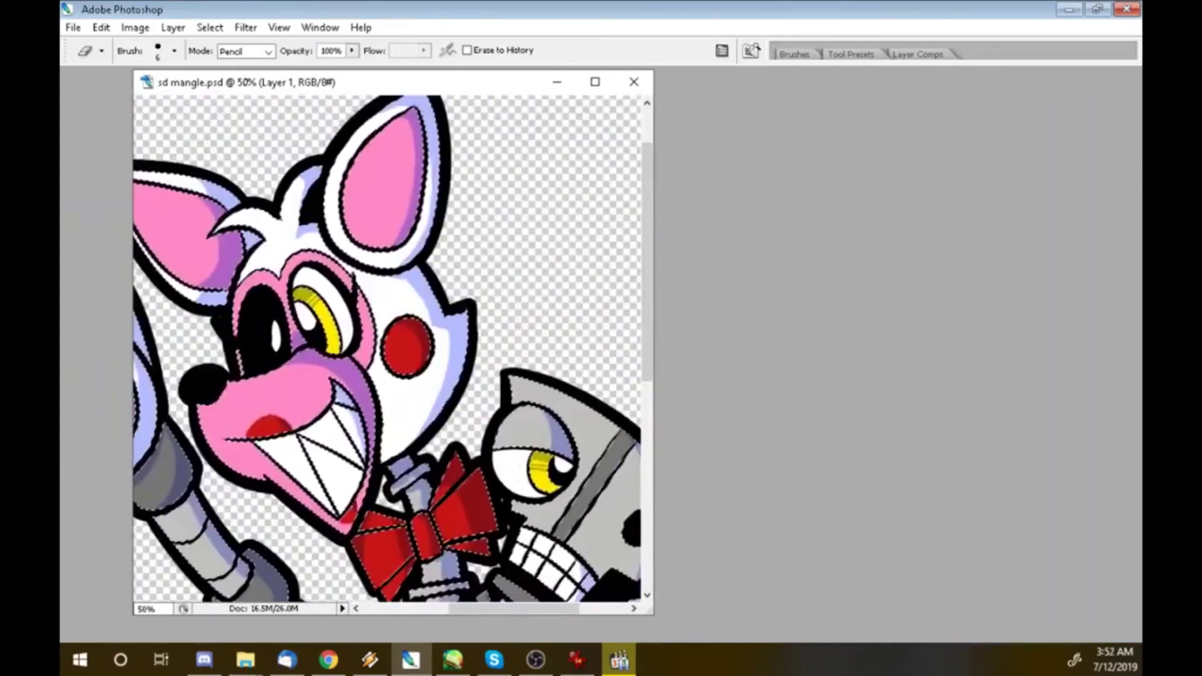
key(Tab)
key(ctrl+plus)
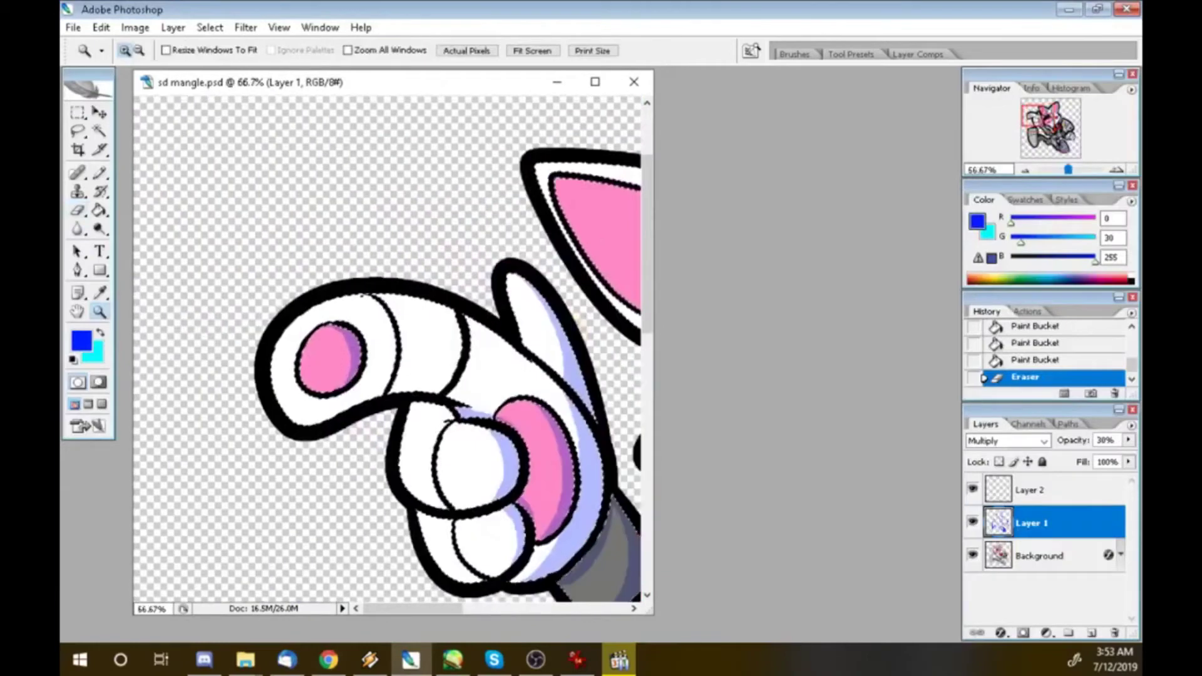
key(ctrl+plus)
key(b)
key(alt+bracketright)
drag(284, 351, 282, 368)
click(305, 368)
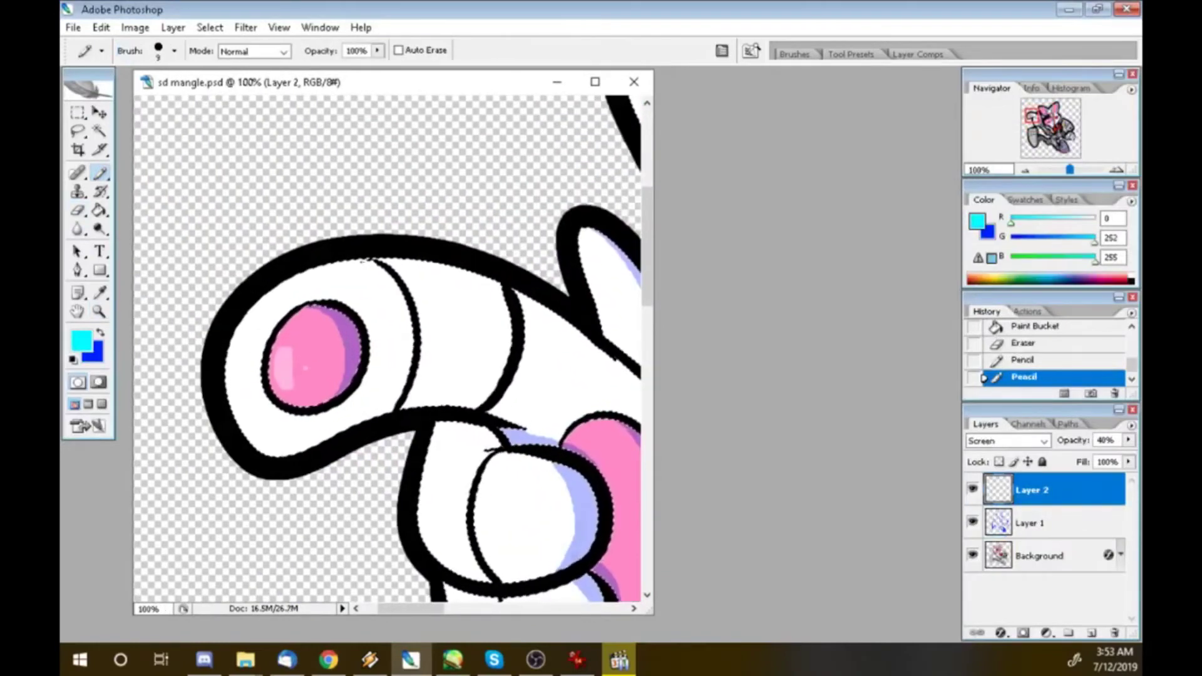
- Pencil cyan highlights on the pointing arm's wrist joint and forearm, erasing gaps into the forearm highlight
scroll(364, 261, down, 5)
scroll(364, 261, right, 2)
click(164, 114)
scroll(387, 349, down, 3)
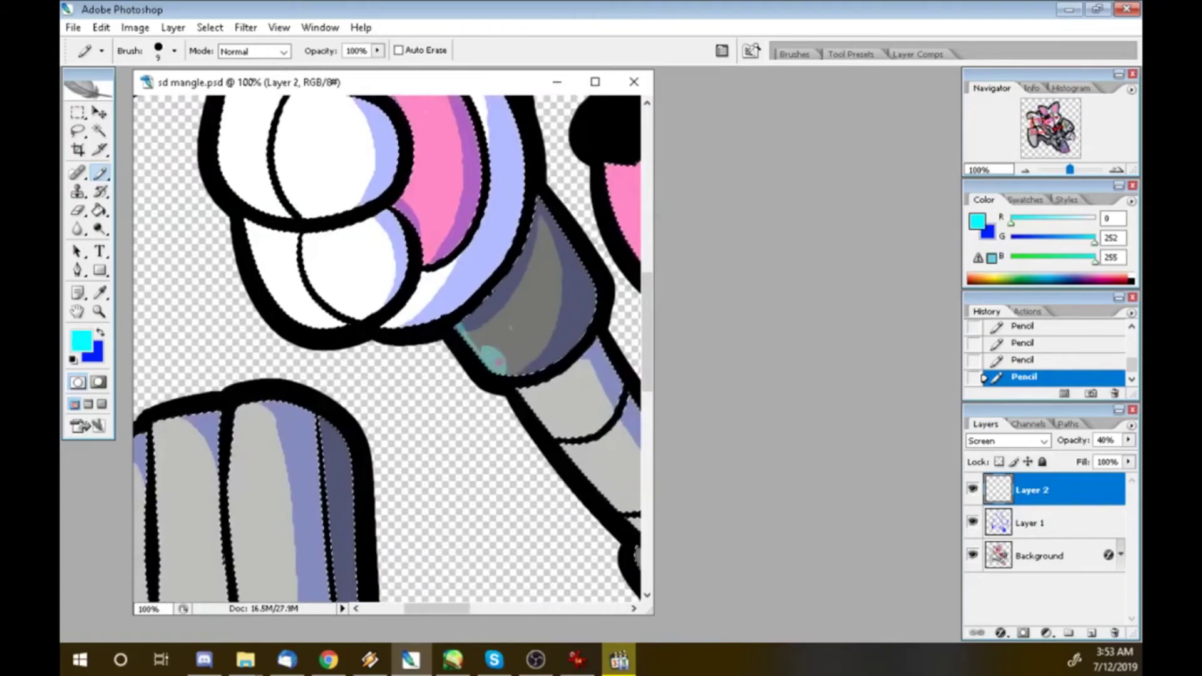
scroll(387, 348, down, 5)
scroll(387, 348, right, 2)
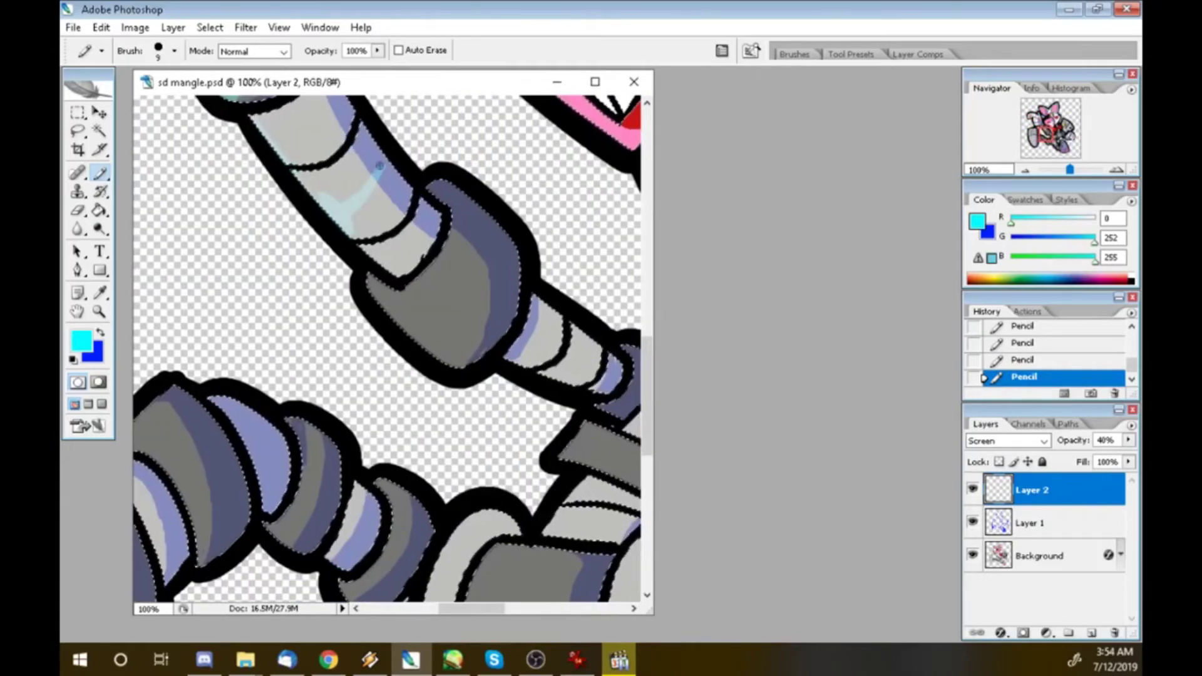
key(e)
drag(326, 201, 375, 188)
drag(338, 213, 382, 200)
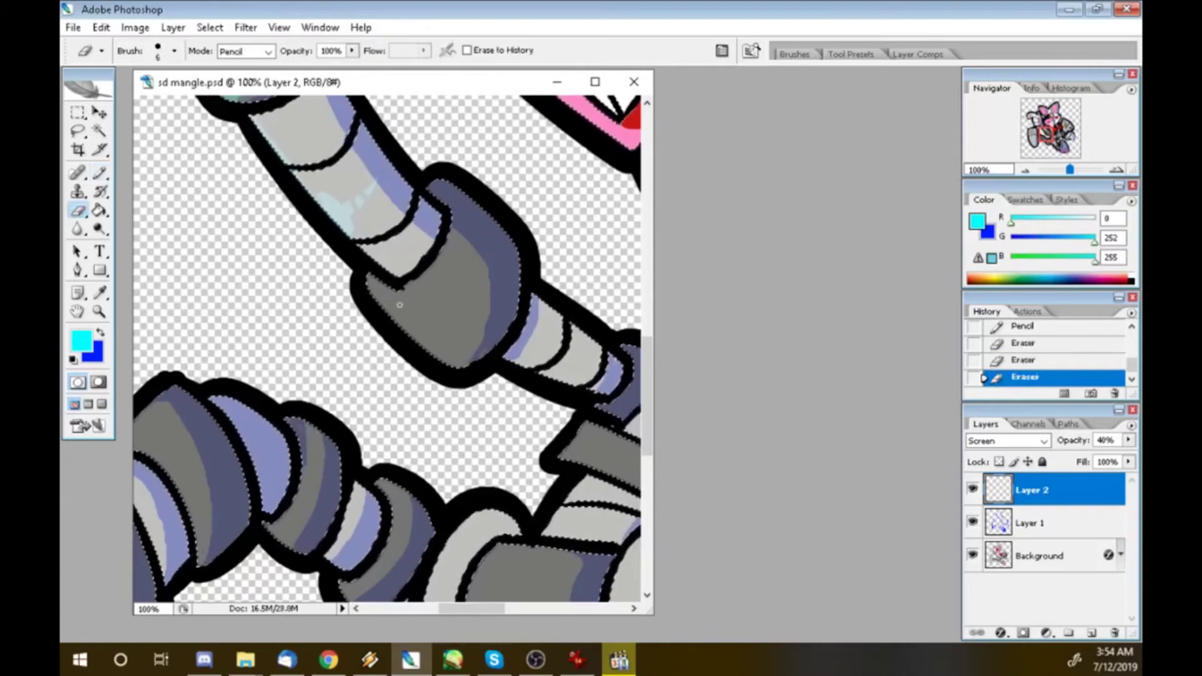
- Pencil cyan highlights on the elbow joint, upper arm segments, waist segment and the torso's dark plates
key(b)
drag(368, 278, 448, 360)
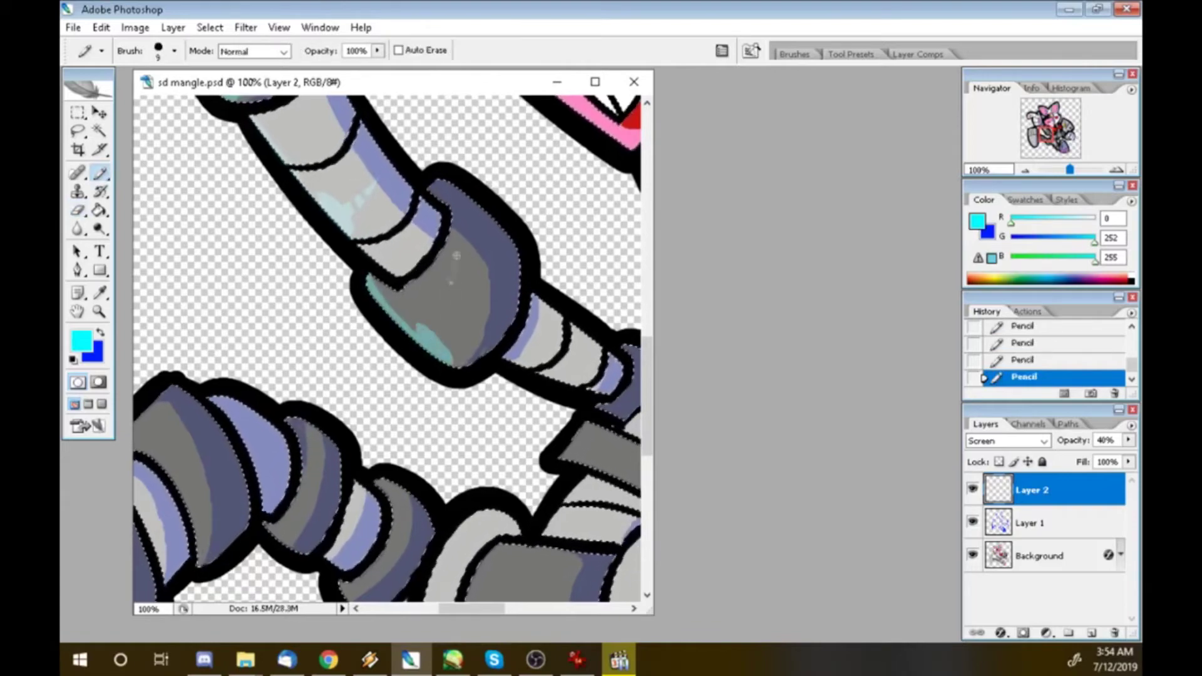
scroll(387, 348, right, 5)
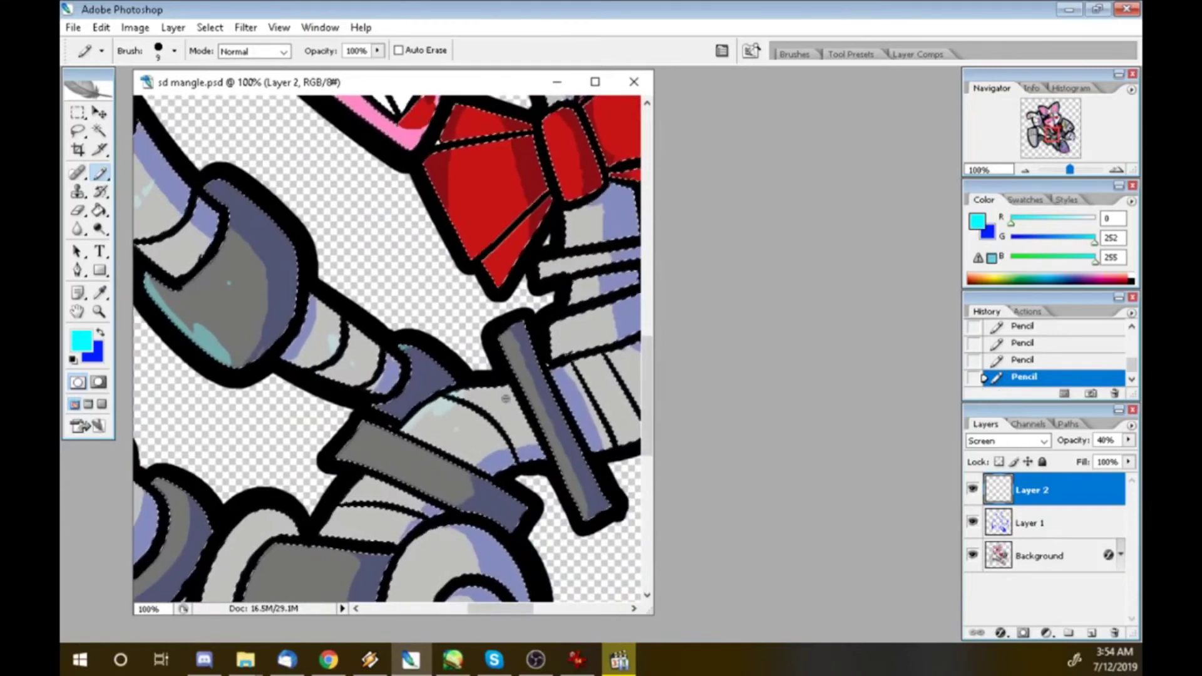
drag(357, 431, 349, 457)
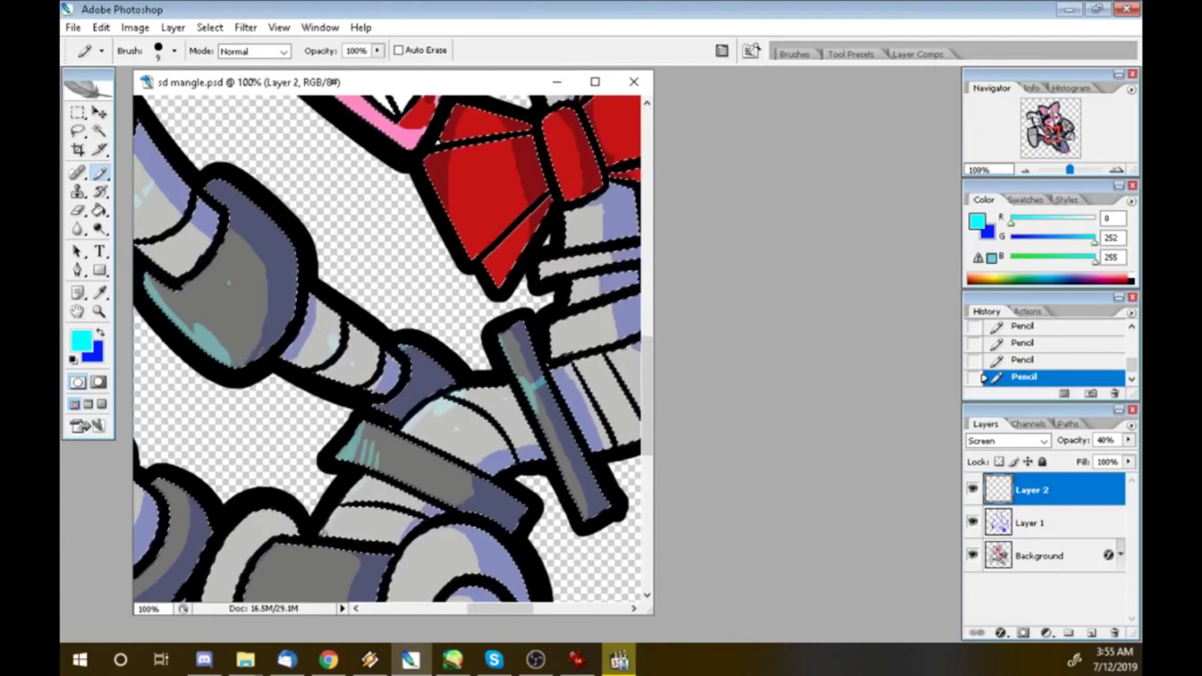
- Pencil cyan highlights on the lower waist segments and the pale ring of the hip joint
key(Tab)
scroll(387, 348, down, 3)
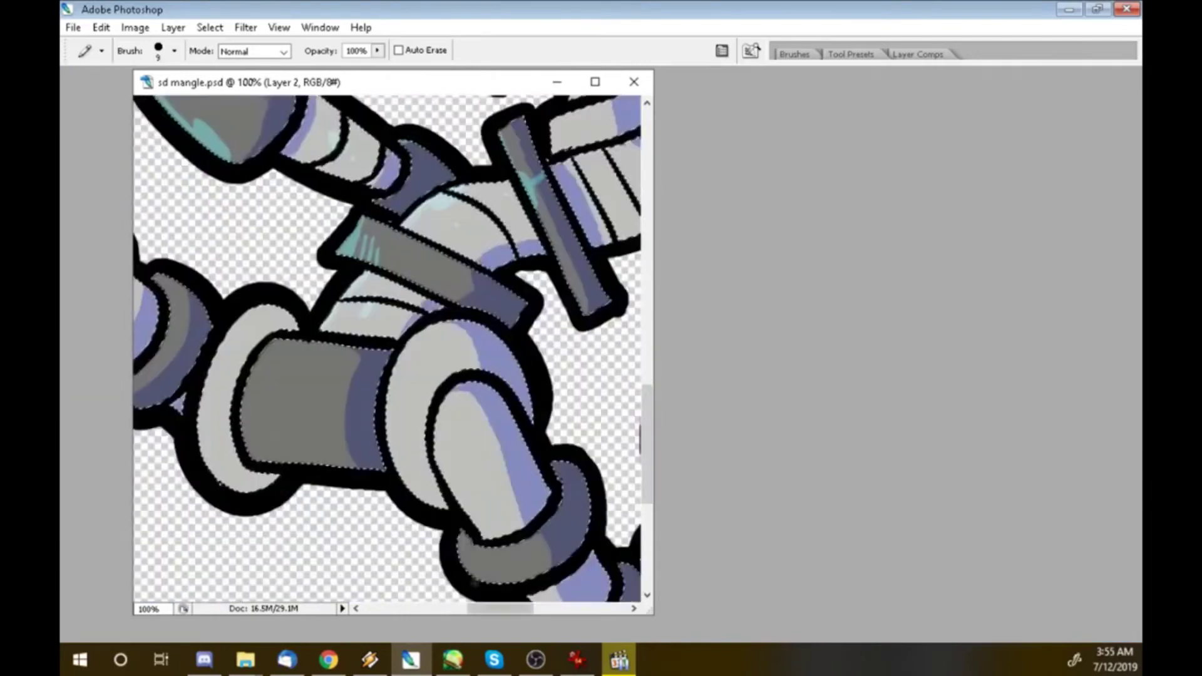
scroll(387, 349, left, 2)
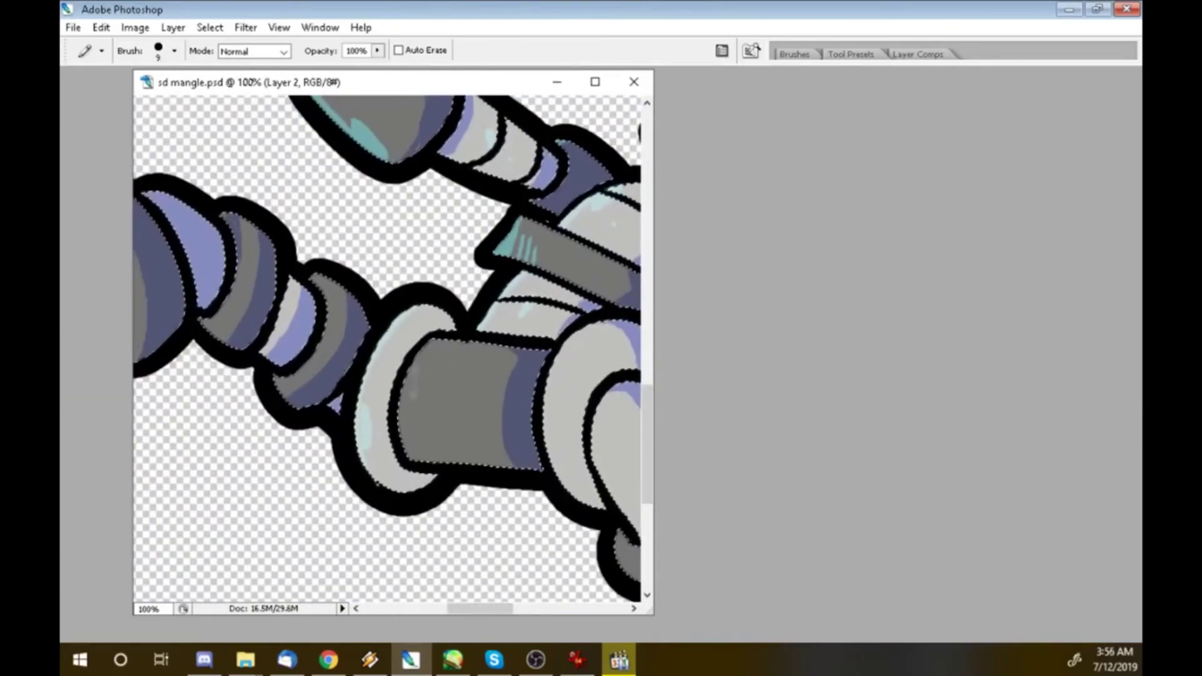
- Pencil cyan highlights along the raised foot's toes and sole and on its leg segments
scroll(387, 348, up, 5)
scroll(387, 349, left, 3)
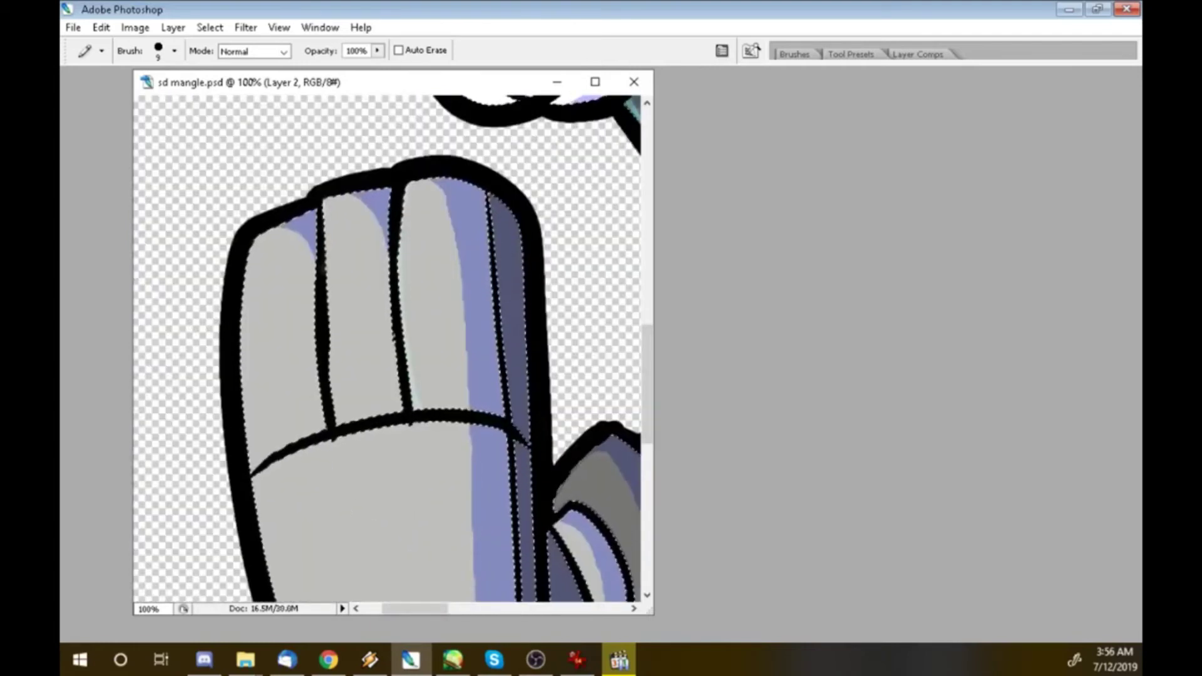
scroll(387, 349, down, 5)
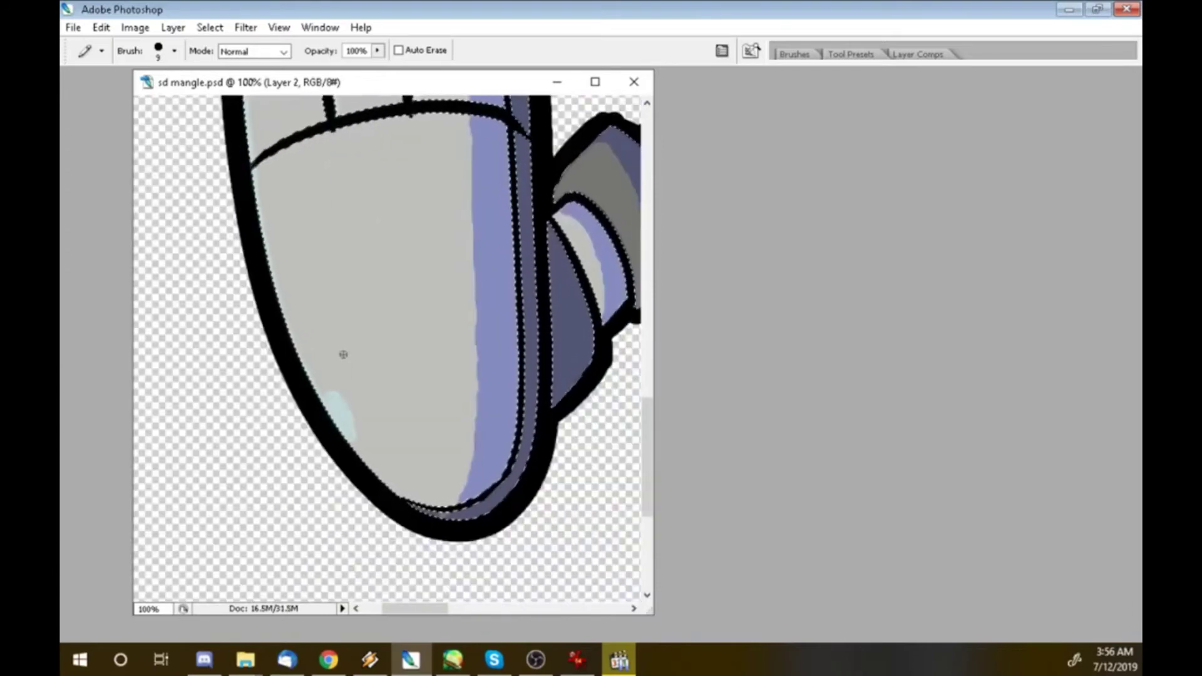
scroll(387, 348, right, 3)
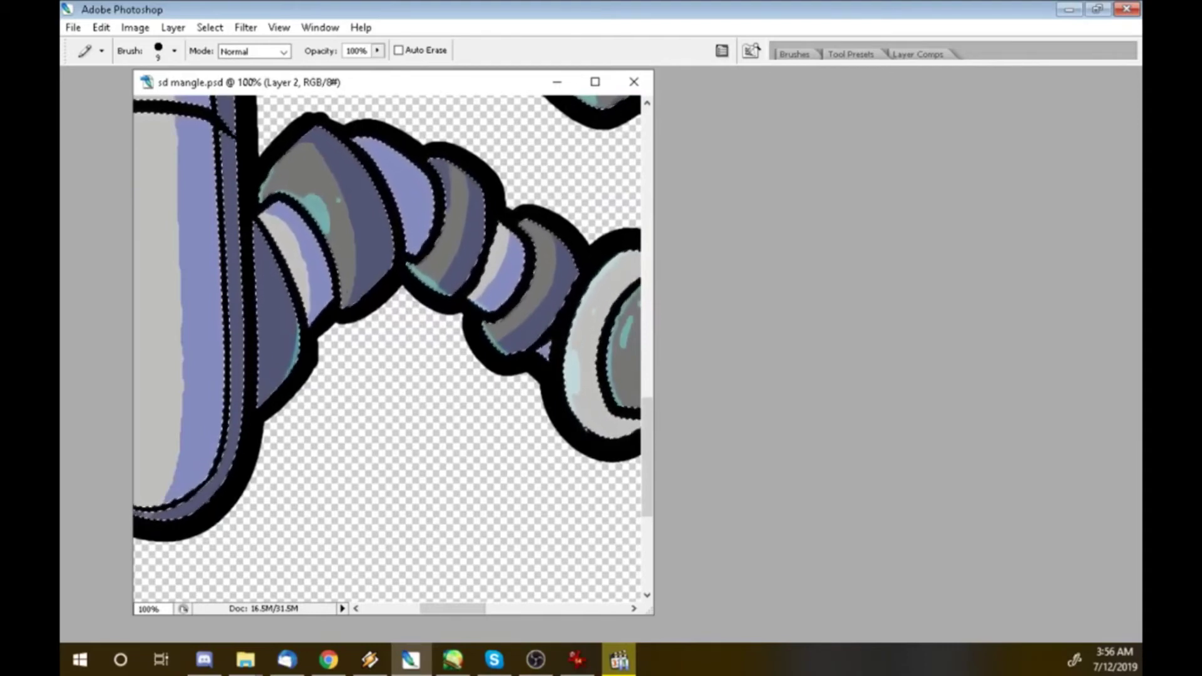
- Pencil cyan highlights on the hip's rounded end, the rear thigh and the dark knee ring
scroll(387, 348, right, 3)
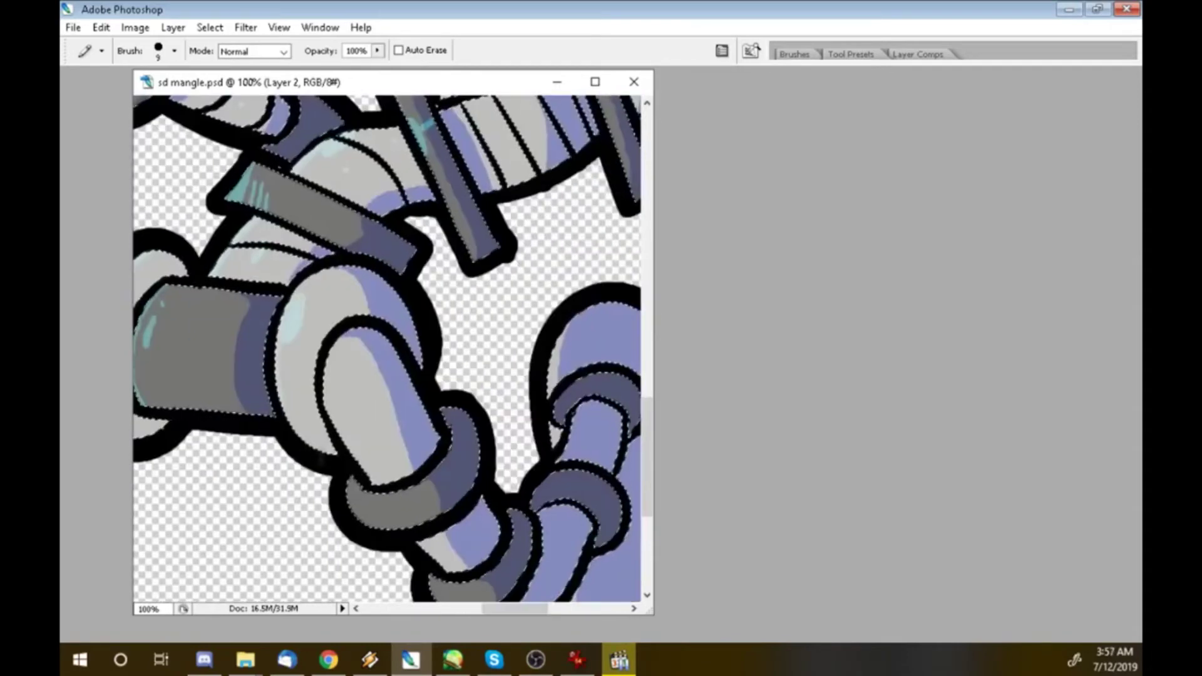
mouse_move(368, 442)
mouse_down()
mouse_move(406, 409)
mouse_move(381, 430)
mouse_move(377, 345)
mouse_move(360, 440)
mouse_move(416, 417)
mouse_move(423, 458)
mouse_move(357, 438)
mouse_move(376, 468)
mouse_up()
key(Tab)
key(e)
key(b)
scroll(376, 469, down, 5)
key(Tab)
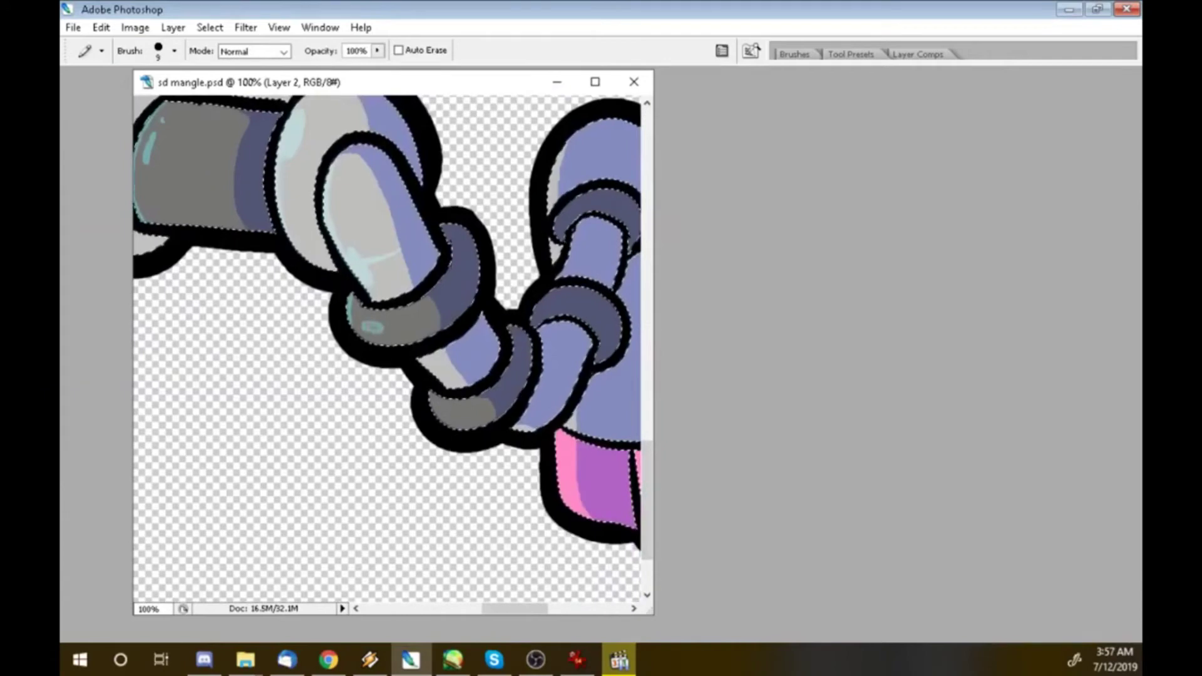
- Pencil cyan highlights on the rear leg's lower dark ring and the rear foot's heel
scroll(388, 348, right, 8)
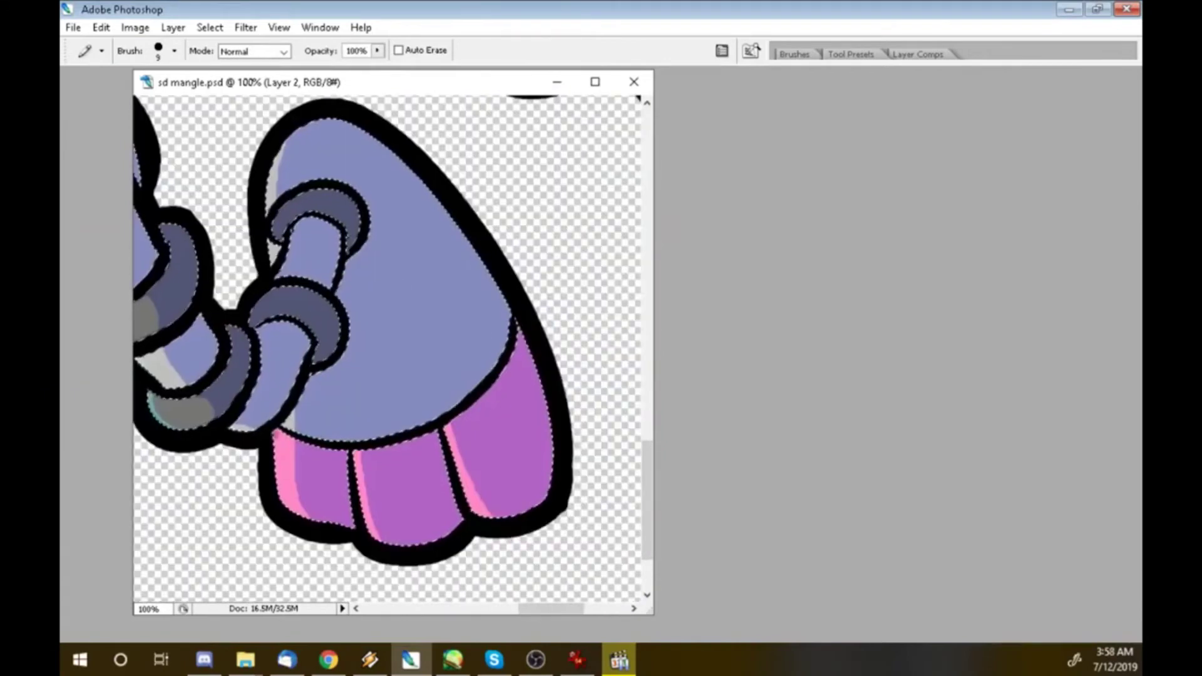
scroll(388, 348, up, 3)
drag(329, 277, 350, 282)
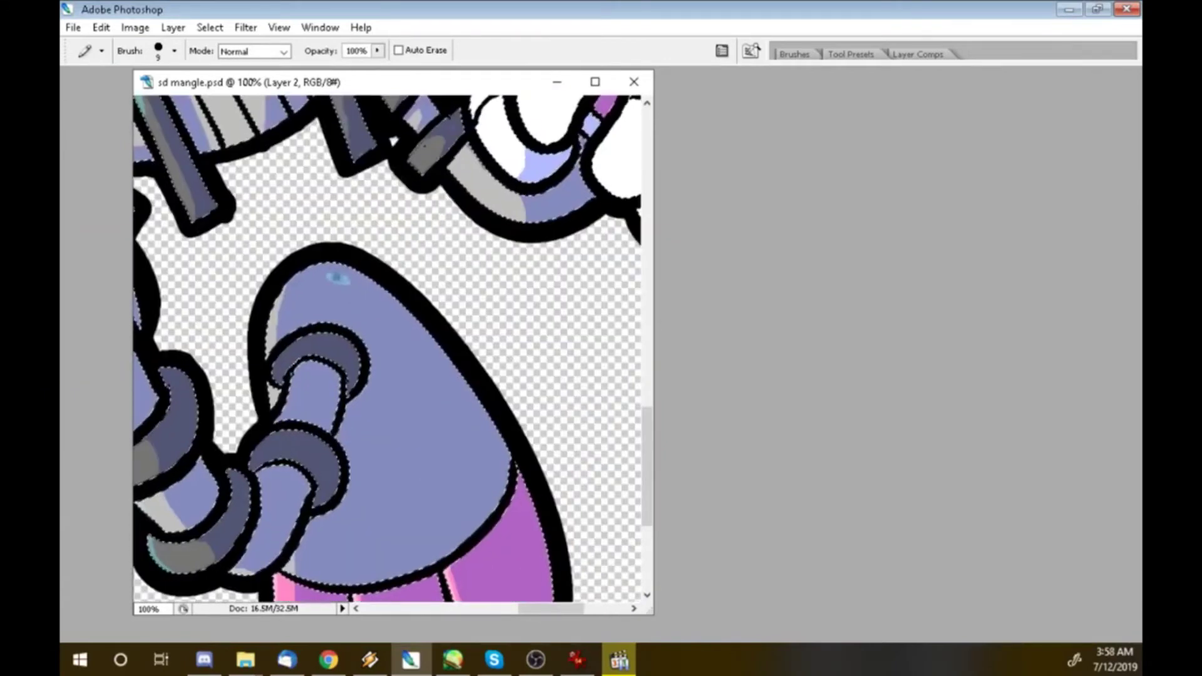
- Pencil short cyan highlights across the torso's two long dark bars and the nearby chest and shoulder parts
scroll(388, 348, up, 8)
drag(135, 374, 155, 368)
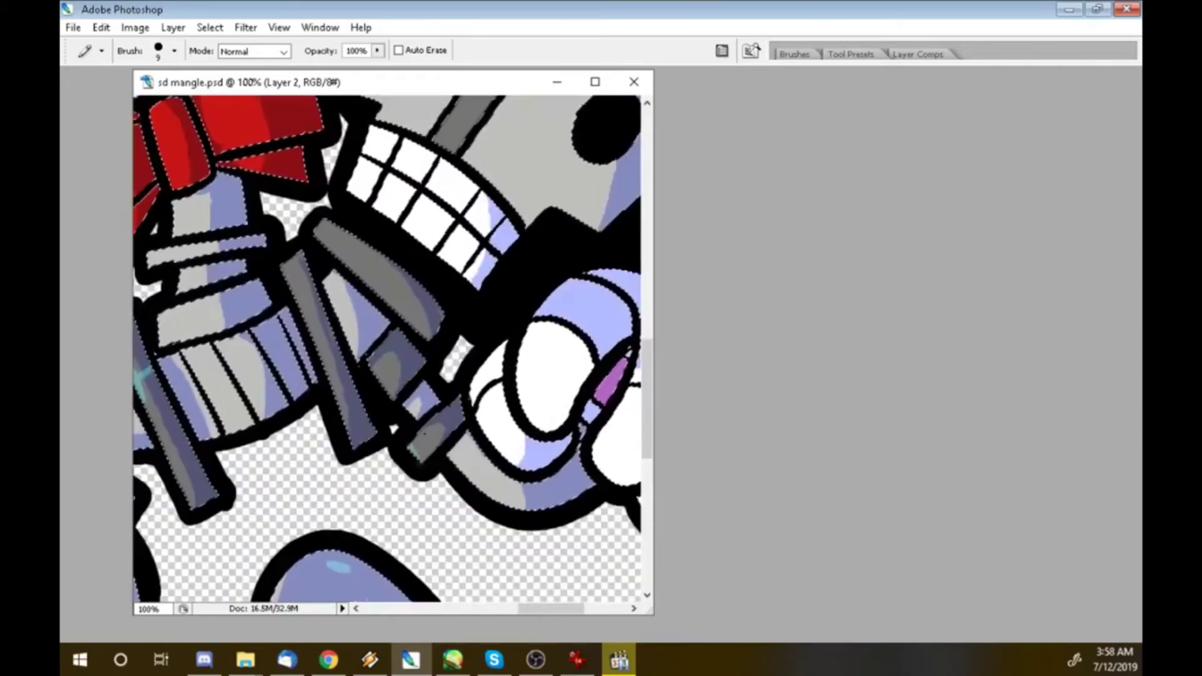
drag(308, 333, 327, 327)
scroll(388, 347, left, 5)
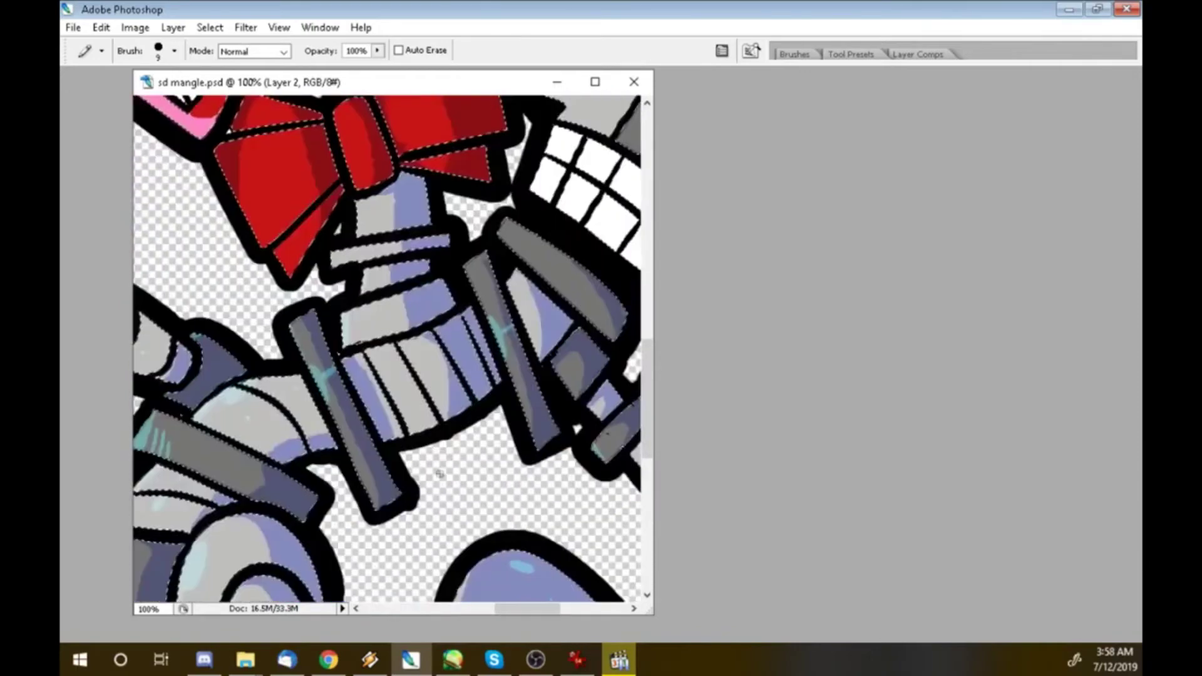
- Pencil highlight streaks on the red bow tie's knot and both of its wings
drag(225, 149, 236, 192)
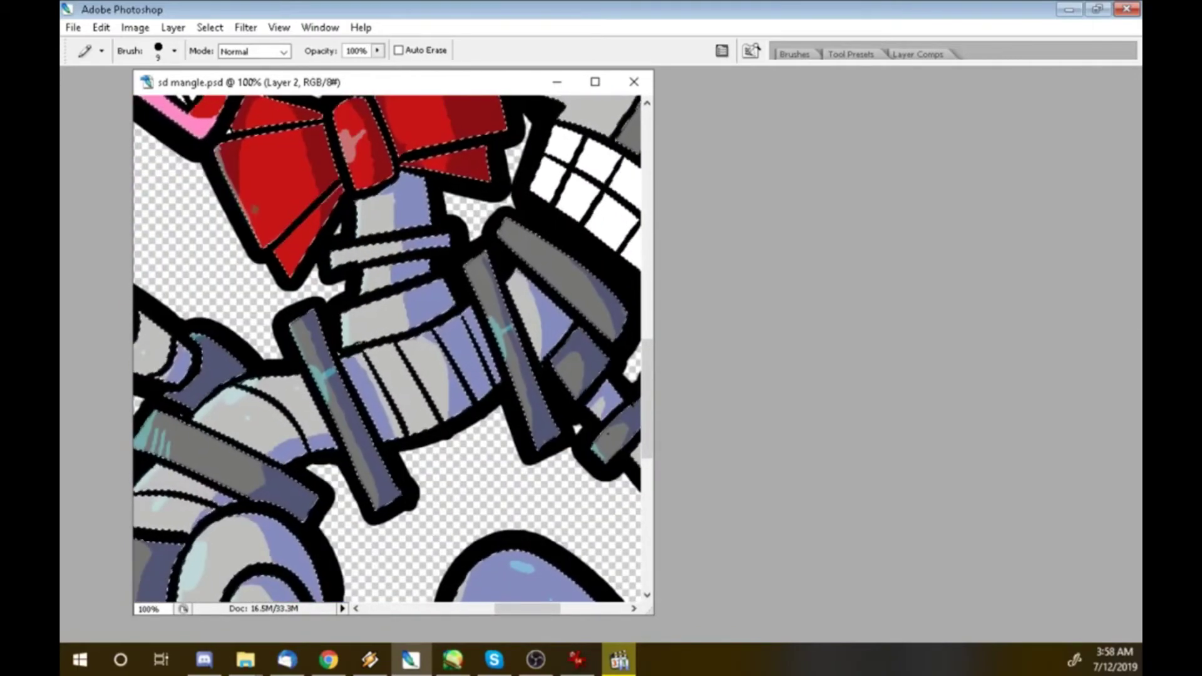
scroll(387, 348, up, 4)
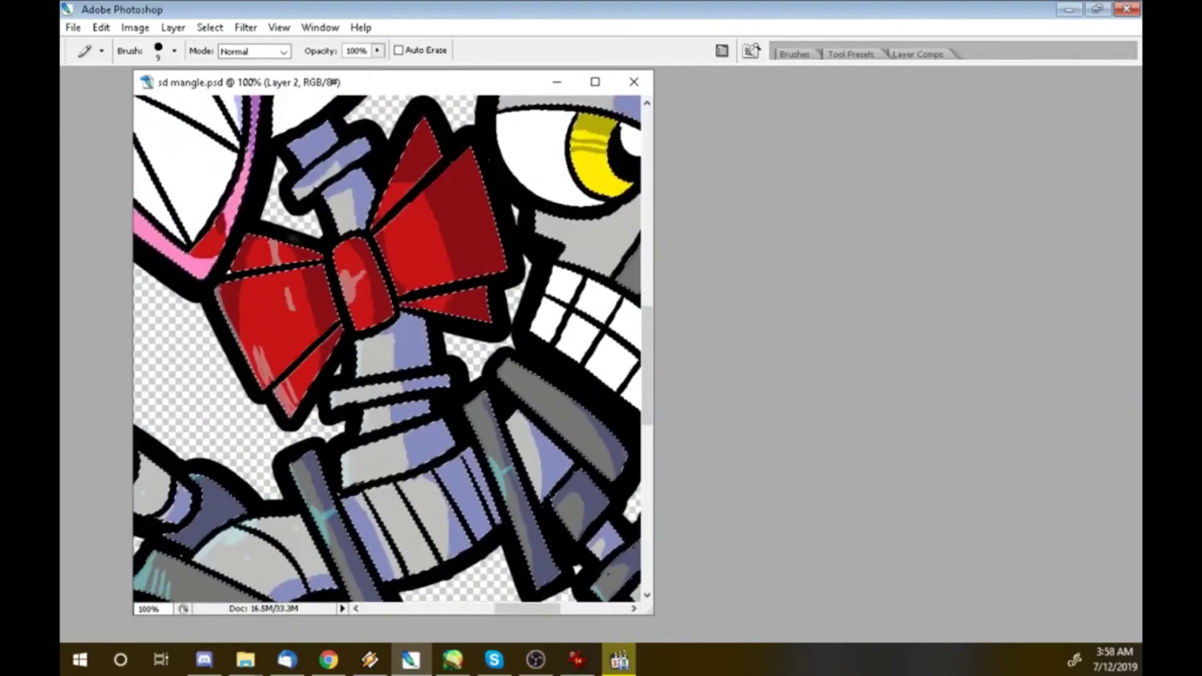
drag(406, 210, 413, 248)
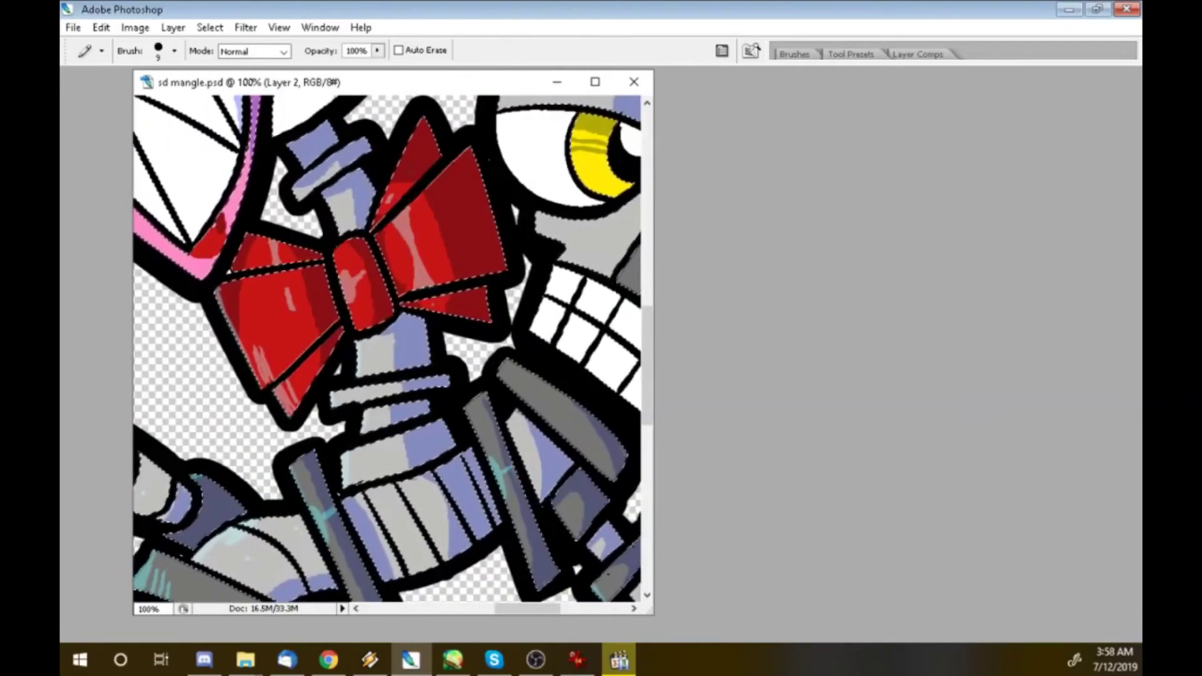
- Clean up the Layer 2 highlights with the Eraser and check the whole character
key(Tab)
key(e)
key(ctrl+alt+z)
key(ctrl+alt+z)
key(ctrl+shift+z)
key(ctrl+shift+z)
key(ctrl+minus)
key(ctrl+minus)
key(ctrl+minus)
key(ctrl+minus)
key(z)
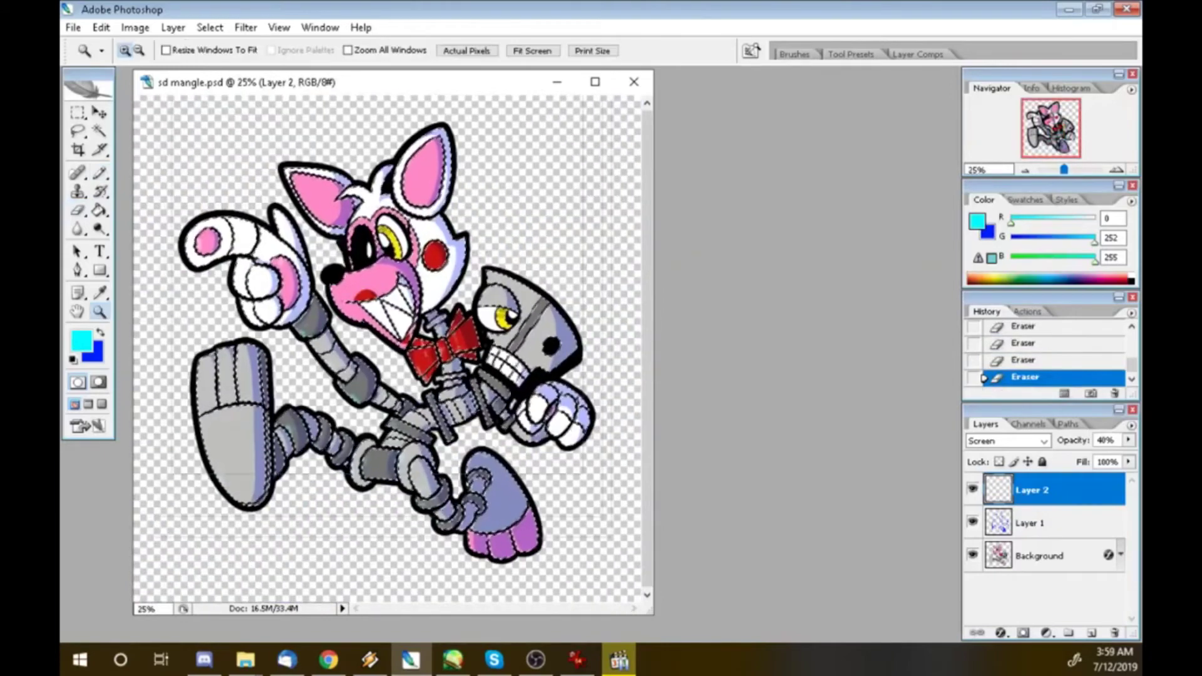
- Pencil small cyan highlights on the fox's head and muzzle, including the red nose area and cheek
click(357, 210)
click(357, 209)
click(357, 209)
key(b)
click(281, 381)
drag(294, 382, 332, 407)
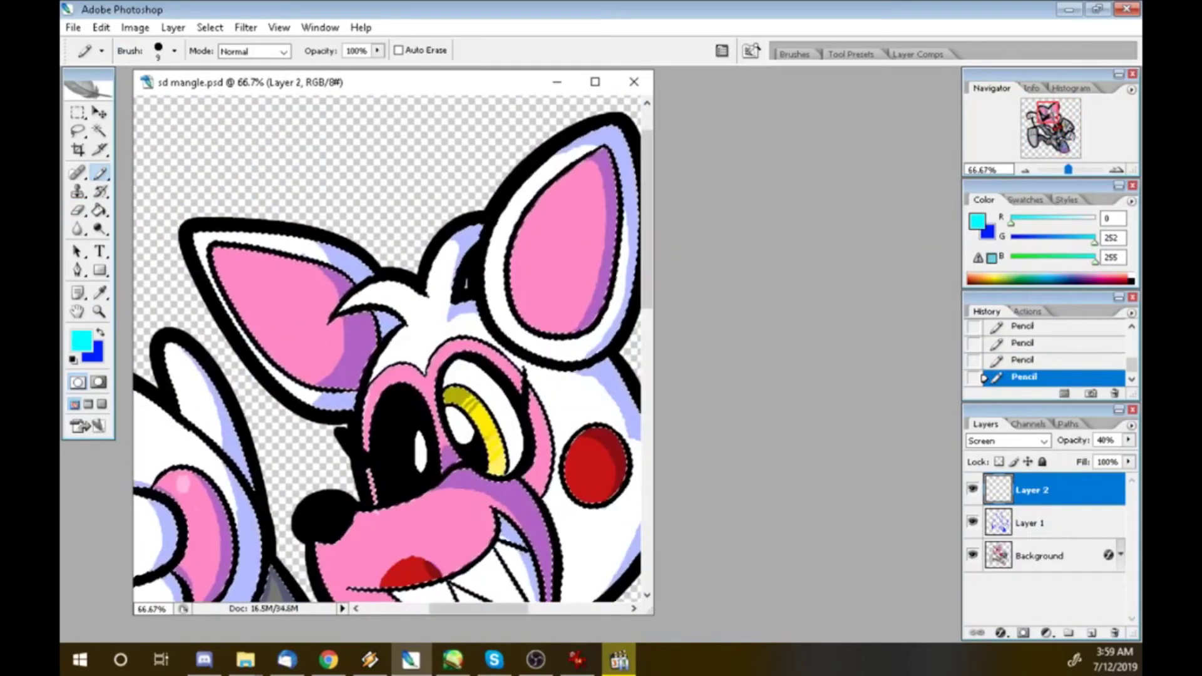
drag(314, 351, 188, 463)
drag(300, 375, 188, 482)
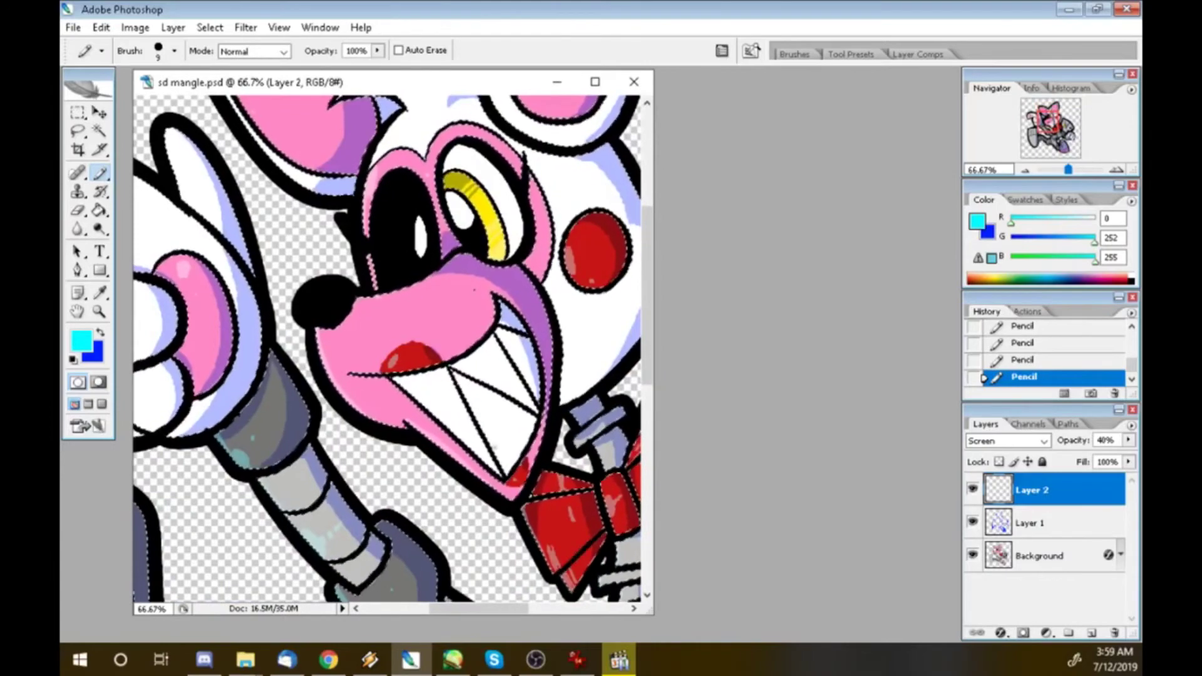
- Touch up the highlights around the grey second head and neck with the Eraser and Pencil, and check the whole character
scroll(387, 349, right, 3)
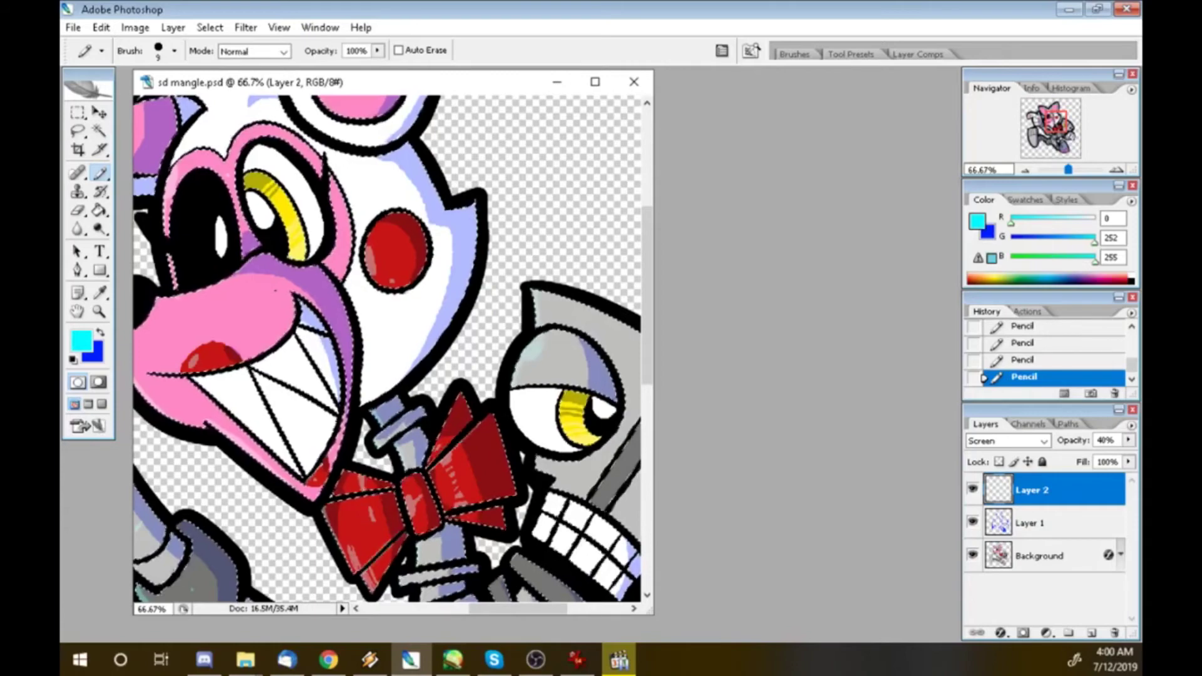
scroll(387, 348, right, 2)
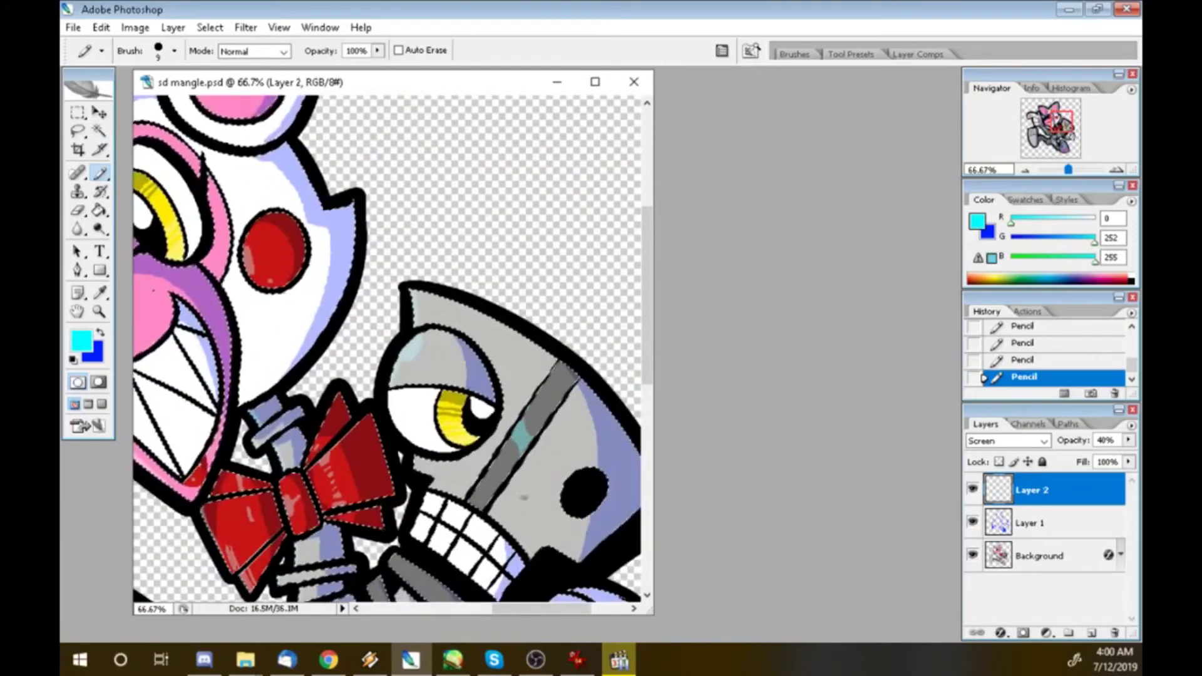
key(e)
scroll(387, 349, down, 5)
key(b)
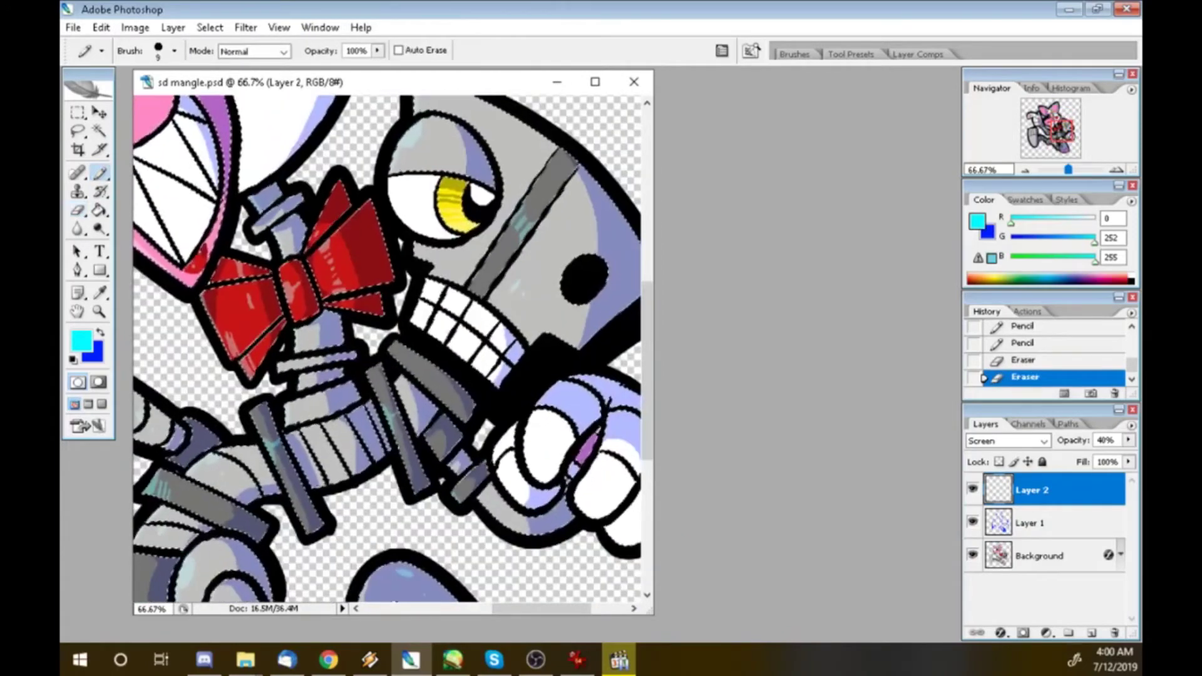
drag(217, 157, 206, 244)
click(311, 335)
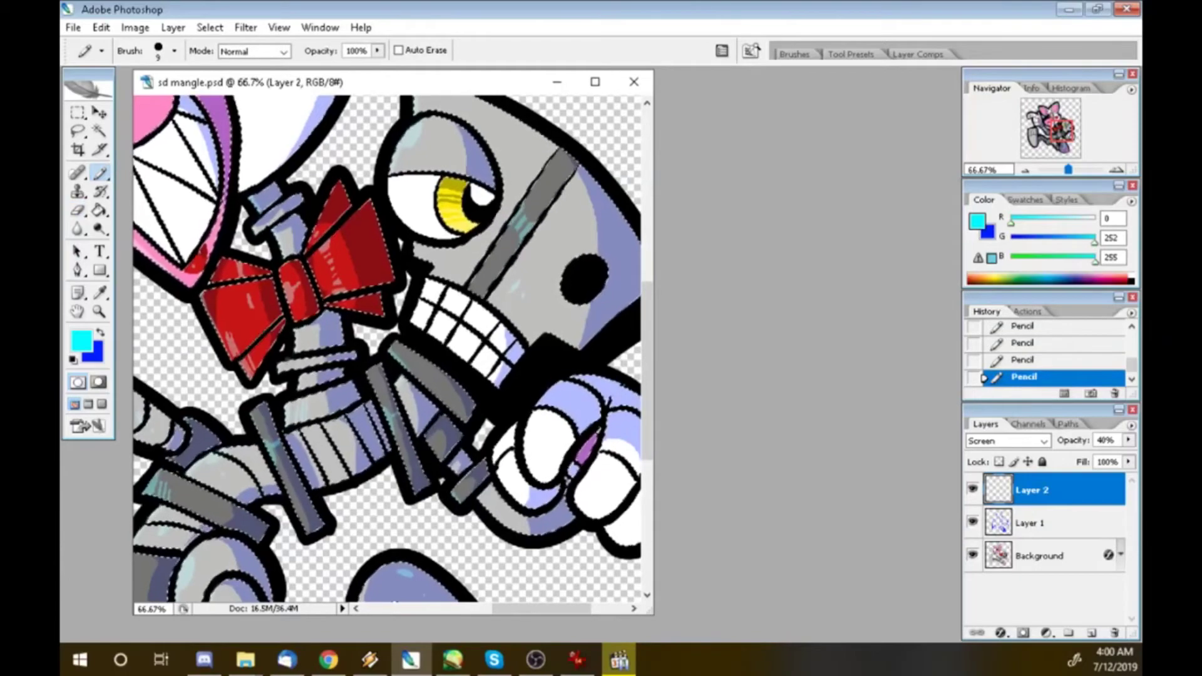
scroll(387, 348, right, 2)
scroll(387, 348, down, 9)
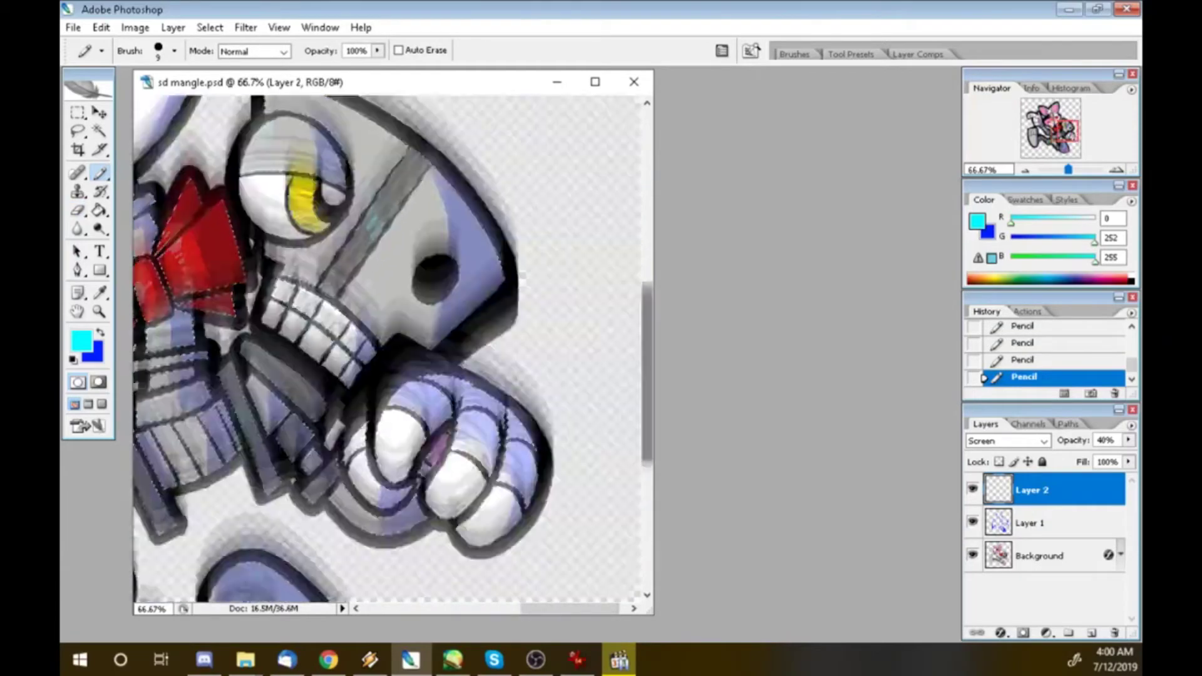
key(ctrl+minus)
key(ctrl+minus)
key(ctrl+minus)
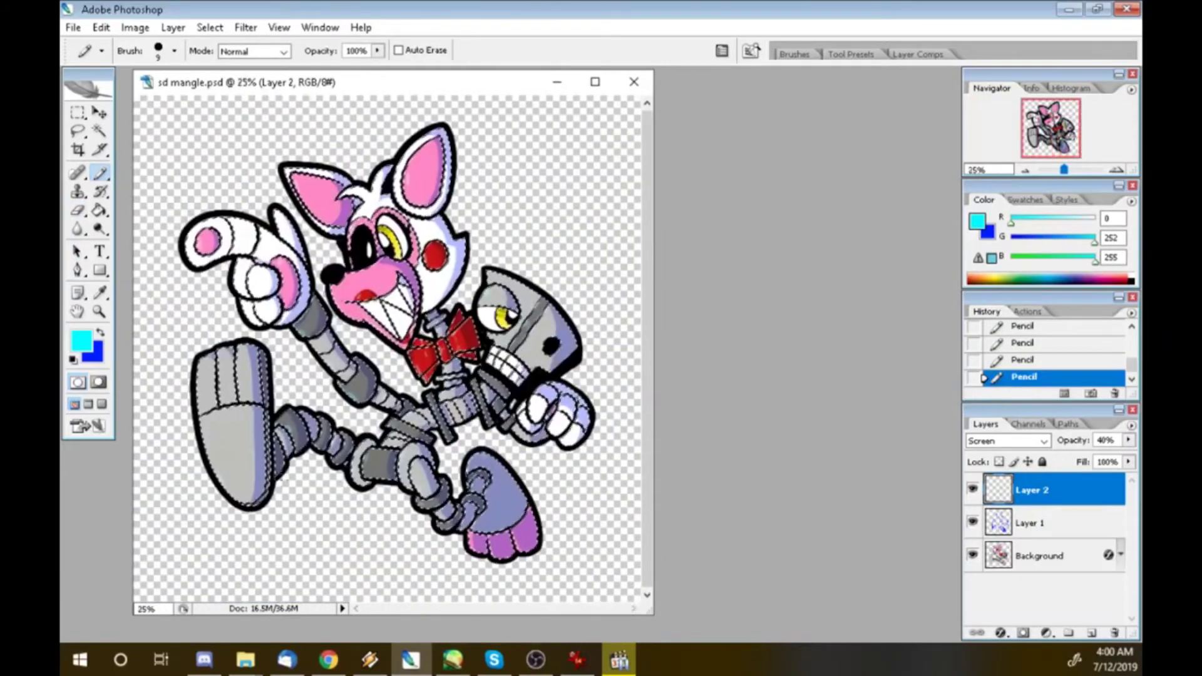
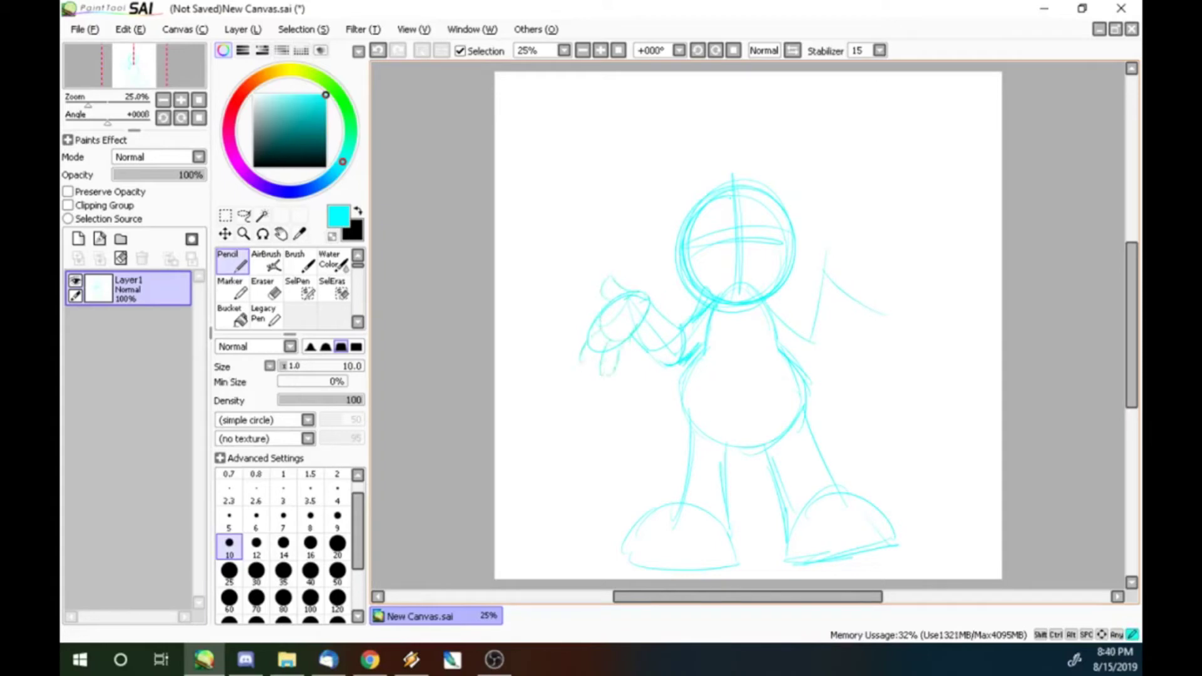
- Switch to the new PaintTool SAI canvas and sketch the raised second arm and open hand in cyan, reworking the foot below it
mouse_move(781, 317)
mouse_down()
mouse_move(816, 288)
mouse_move(799, 345)
mouse_up()
drag(705, 347, 689, 362)
mouse_move(815, 354)
mouse_down()
mouse_move(839, 306)
mouse_move(884, 326)
mouse_up()
drag(808, 562, 889, 551)
drag(808, 501, 905, 544)
drag(830, 278, 899, 329)
drag(874, 285, 889, 307)
- Sketch the head's sides, two large pointed ears and a cone-shaped hat between them
drag(706, 204, 696, 255)
drag(710, 188, 787, 266)
mouse_move(656, 150)
mouse_down()
mouse_move(689, 216)
mouse_move(833, 138)
mouse_up()
drag(826, 143, 797, 220)
mouse_move(704, 183)
mouse_down()
mouse_move(730, 164)
mouse_move(730, 126)
mouse_move(748, 199)
mouse_up()
mouse_move(724, 164)
mouse_down()
mouse_move(758, 174)
mouse_move(759, 193)
mouse_up()
mouse_move(753, 154)
mouse_down()
mouse_move(758, 169)
mouse_move(734, 175)
mouse_move(731, 116)
mouse_up()
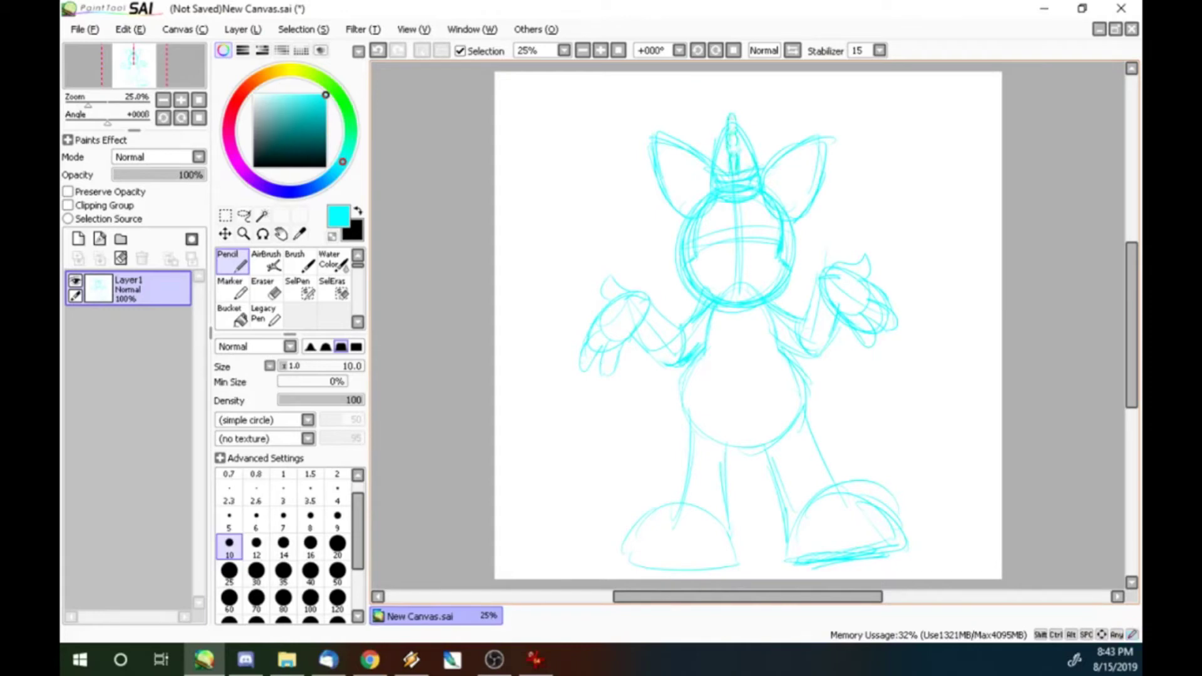
- Sketch the face with glasses, half-lidded eyes, a rounded muzzle, a toothy mouth and round cheeks
mouse_move(729, 249)
mouse_down()
mouse_move(762, 276)
mouse_move(755, 295)
mouse_move(743, 261)
mouse_move(779, 227)
mouse_move(697, 263)
mouse_up()
drag(712, 258, 720, 262)
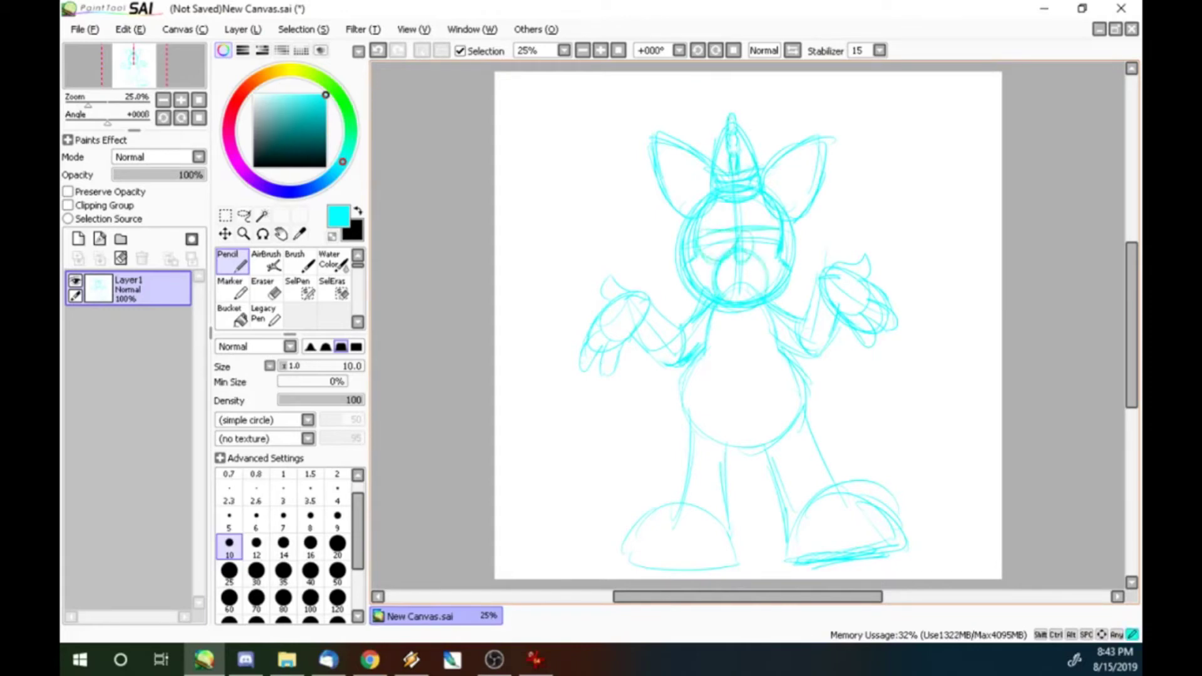
drag(751, 231, 773, 239)
mouse_move(722, 274)
mouse_down()
mouse_move(761, 273)
mouse_move(758, 290)
mouse_move(729, 296)
mouse_up()
drag(742, 281, 754, 292)
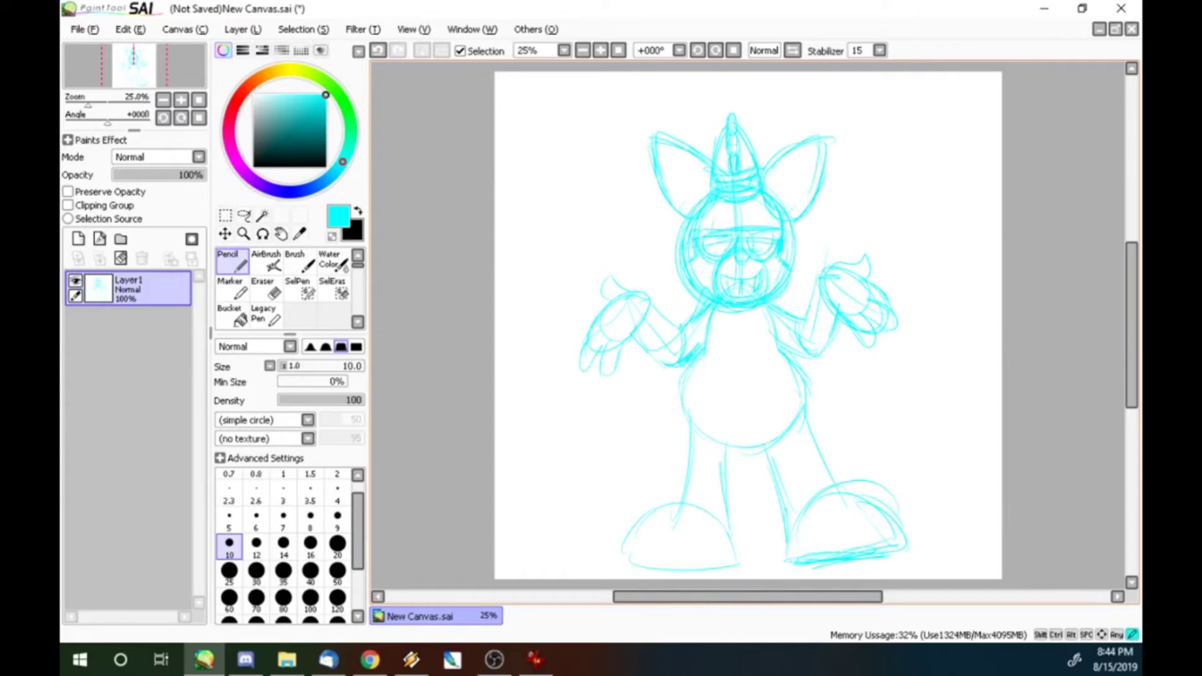
mouse_move(736, 207)
mouse_down()
mouse_move(747, 221)
mouse_move(732, 237)
mouse_move(765, 224)
mouse_up()
drag(708, 261, 710, 279)
- Sketch a round cuff with a curved hook over the raised hand
mouse_move(832, 283)
mouse_down()
mouse_move(816, 317)
mouse_move(863, 295)
mouse_move(839, 321)
mouse_up()
mouse_move(830, 260)
mouse_down()
mouse_move(811, 313)
mouse_move(838, 268)
mouse_move(846, 279)
mouse_up()
mouse_move(845, 253)
mouse_down()
mouse_move(850, 270)
mouse_move(866, 233)
mouse_up()
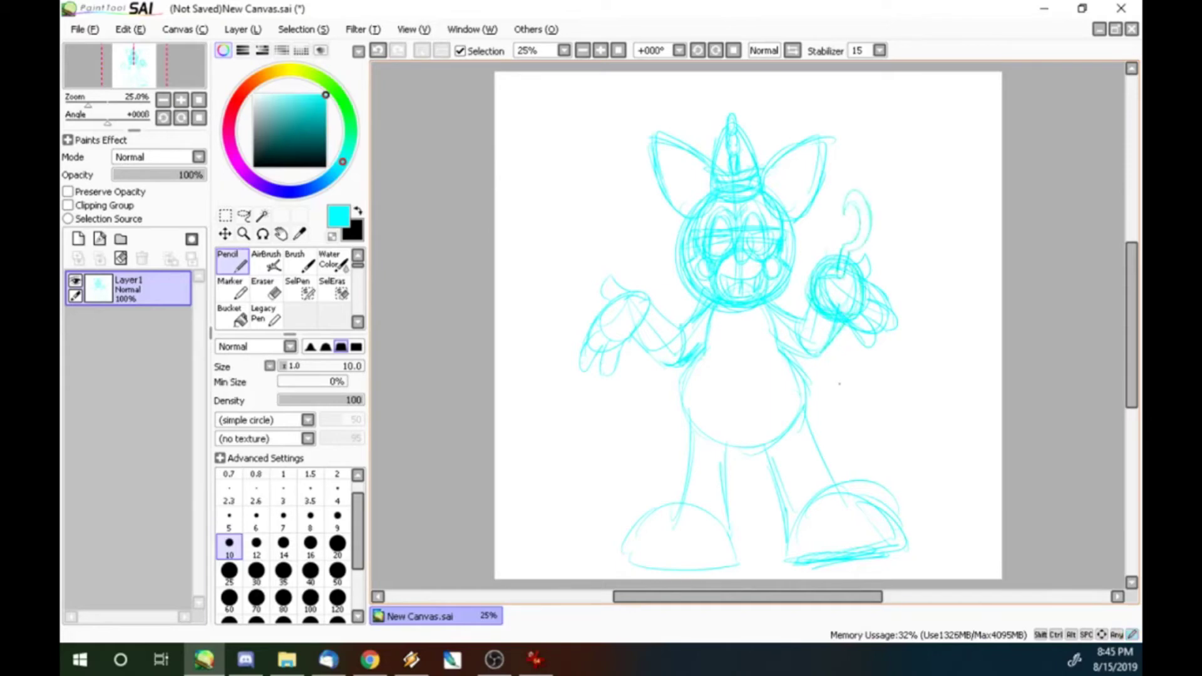
- Sketch the chest opening and a large oval belly patch on the torso
drag(729, 313, 719, 348)
mouse_move(755, 310)
mouse_down()
mouse_move(767, 346)
mouse_move(718, 357)
mouse_up()
mouse_move(714, 357)
mouse_down()
mouse_move(699, 407)
mouse_move(783, 432)
mouse_up()
mouse_move(765, 347)
mouse_down()
mouse_move(788, 375)
mouse_move(783, 418)
mouse_up()
drag(766, 423, 754, 426)
- Sketch a large curved bushy tail sweeping down from the hip
mouse_move(675, 385)
mouse_down()
mouse_move(556, 463)
mouse_move(574, 501)
mouse_up()
drag(645, 452, 617, 464)
mouse_move(682, 438)
mouse_down()
mouse_move(602, 459)
mouse_move(576, 506)
mouse_up()
drag(560, 433, 564, 517)
- Sketch the vest's collar and front edges and strengthen the top of the belly patch
drag(739, 317, 735, 347)
drag(743, 345, 760, 348)
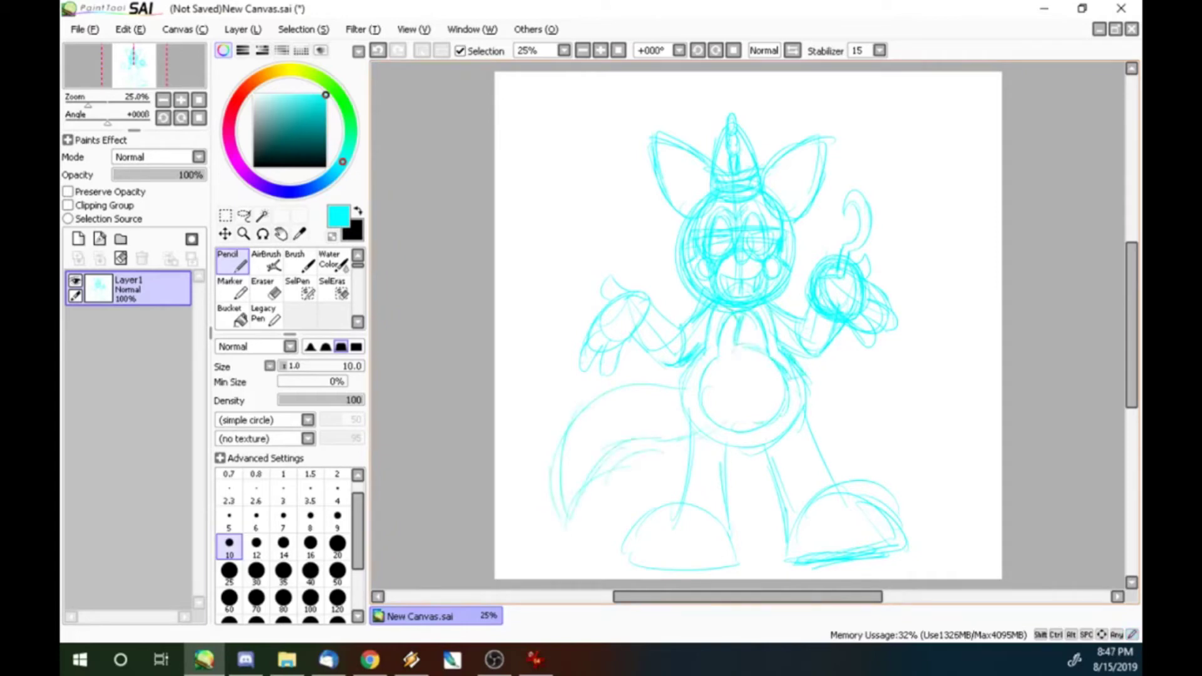
mouse_move(736, 344)
mouse_down()
mouse_move(704, 386)
mouse_move(709, 377)
mouse_up()
drag(764, 359, 777, 367)
drag(744, 322, 761, 339)
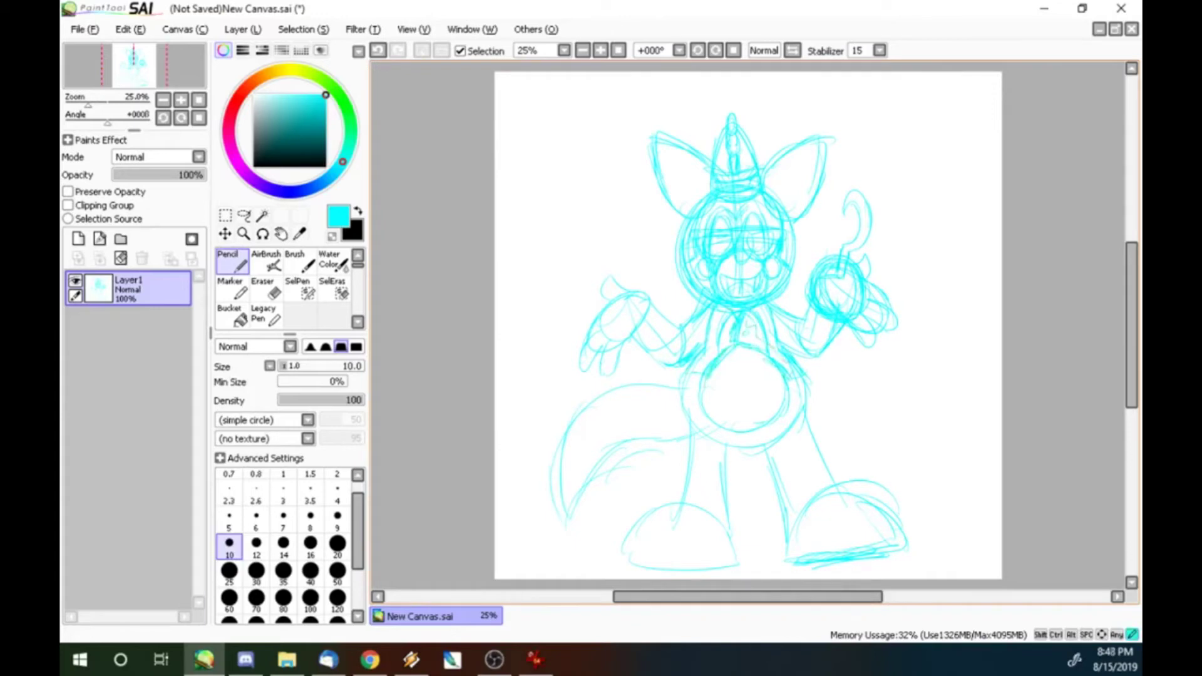
drag(726, 307, 699, 362)
- Sketch the leg lines and knee bands, the zigzag tail marking and toe curves on both feet
drag(739, 451, 733, 557)
mouse_move(809, 431)
mouse_down()
mouse_move(828, 481)
mouse_move(825, 461)
mouse_up()
drag(692, 479, 729, 470)
drag(603, 444, 616, 437)
drag(689, 515, 676, 566)
drag(645, 526, 644, 565)
mouse_move(836, 511)
mouse_down()
mouse_move(836, 540)
mouse_move(835, 503)
mouse_up()
drag(834, 504, 875, 547)
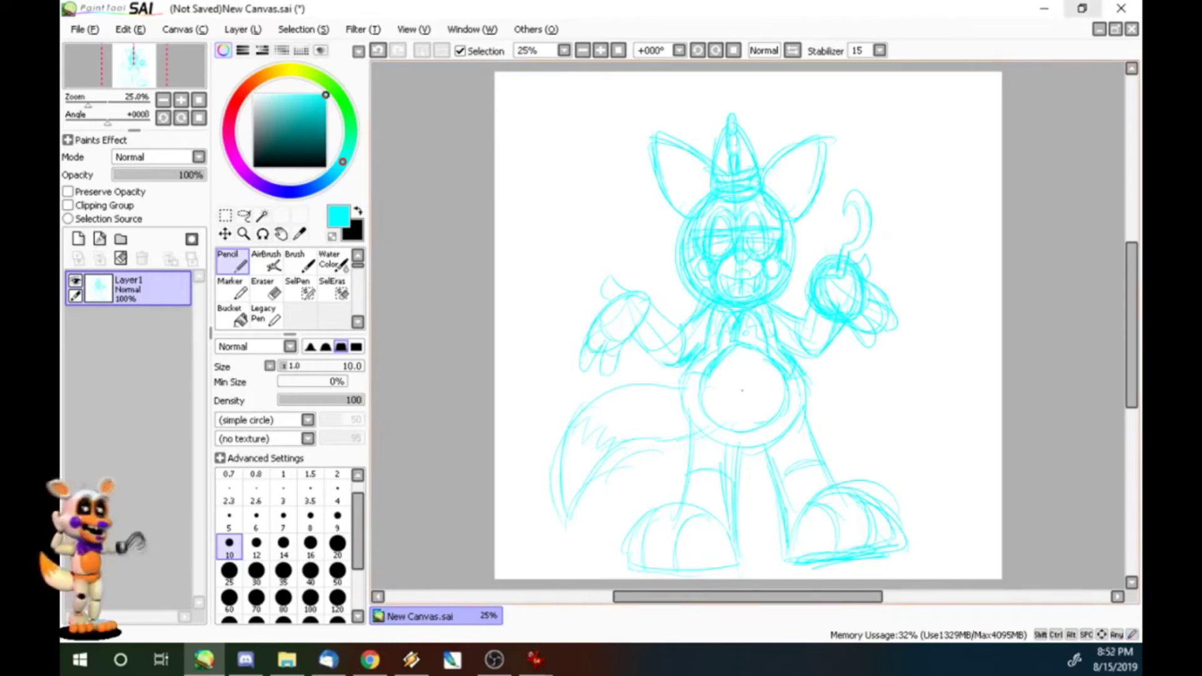
- Lasso the head with its ears and hat, enlarge it slightly with Transform, and deselect
click(244, 215)
mouse_move(757, 132)
mouse_down()
mouse_move(664, 269)
mouse_move(801, 247)
mouse_move(761, 125)
mouse_move(852, 89)
mouse_up()
key(ctrl+t)
drag(746, 198, 741, 196)
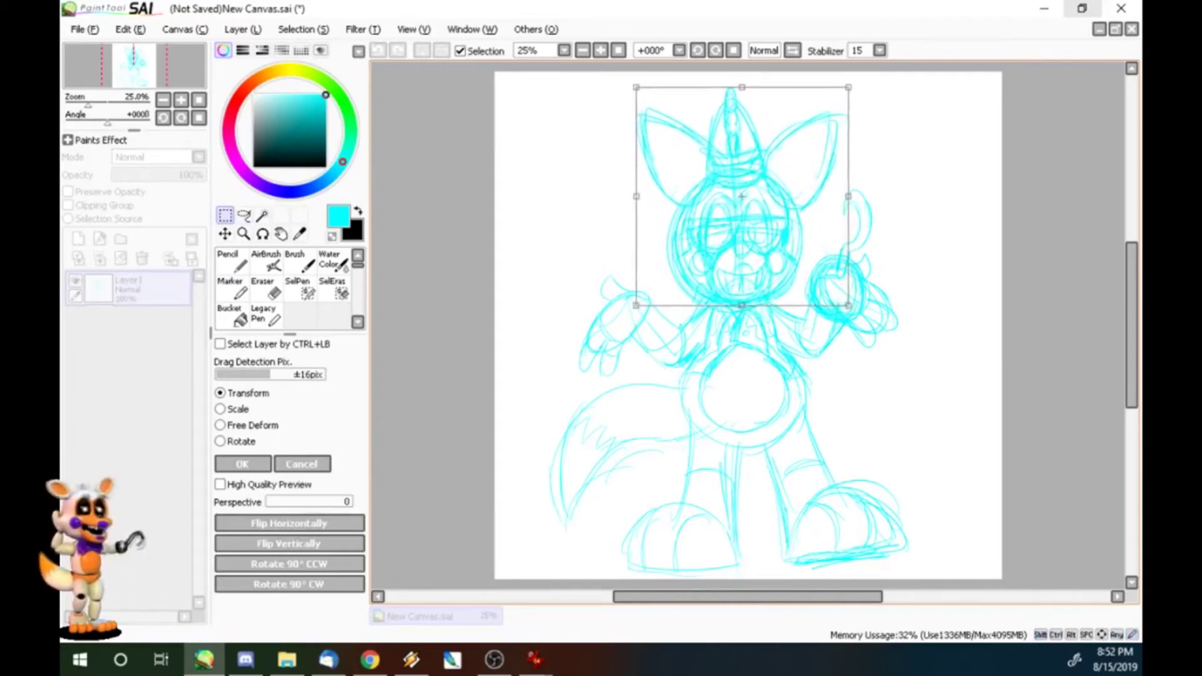
drag(848, 87, 852, 83)
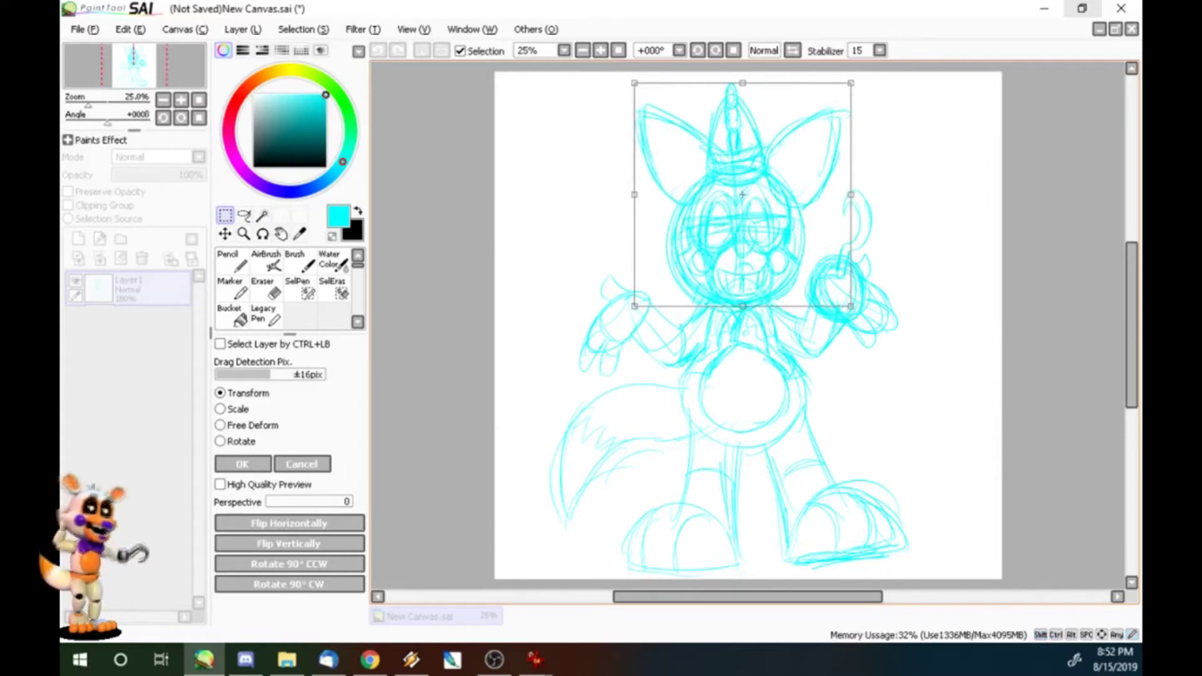
key(Return)
key(ctrl+d)
- Pencil a fuller outline on the foot below the hook and inner-ear lines in both ears
key(n)
drag(896, 559, 797, 566)
drag(859, 494, 911, 550)
mouse_move(779, 181)
mouse_down()
mouse_move(813, 128)
mouse_move(819, 173)
mouse_up()
drag(813, 153, 835, 122)
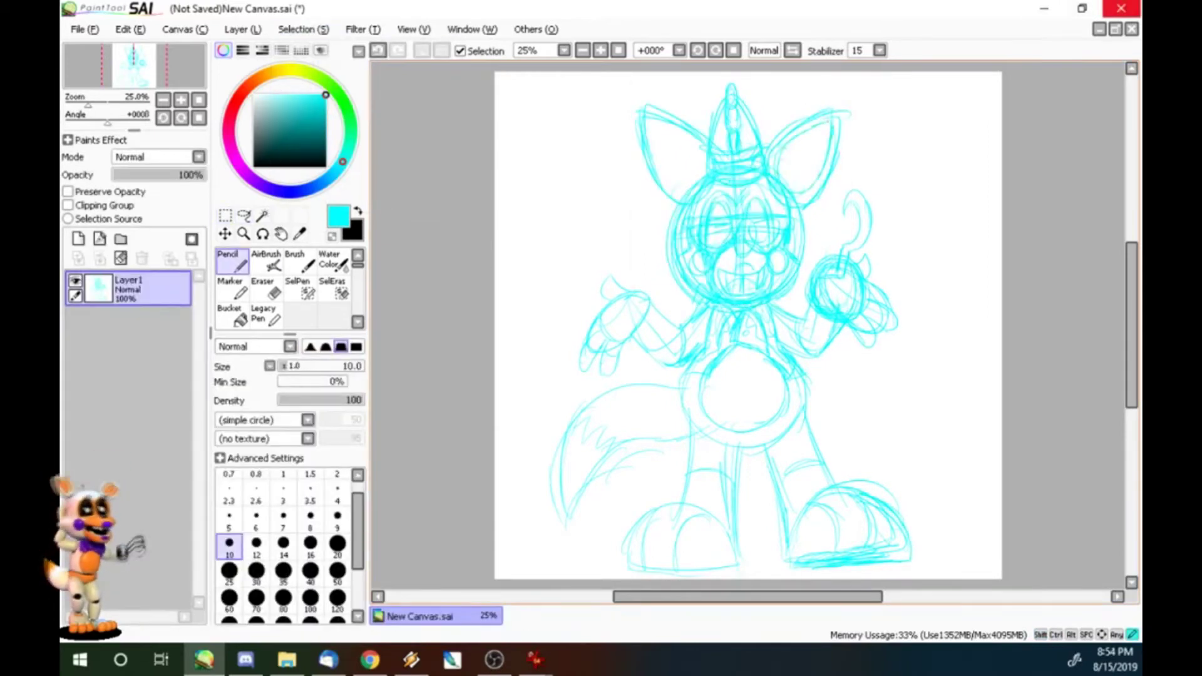
mouse_move(649, 183)
mouse_down()
mouse_move(670, 125)
mouse_move(684, 195)
mouse_up()
drag(654, 125, 706, 154)
drag(686, 141, 709, 166)
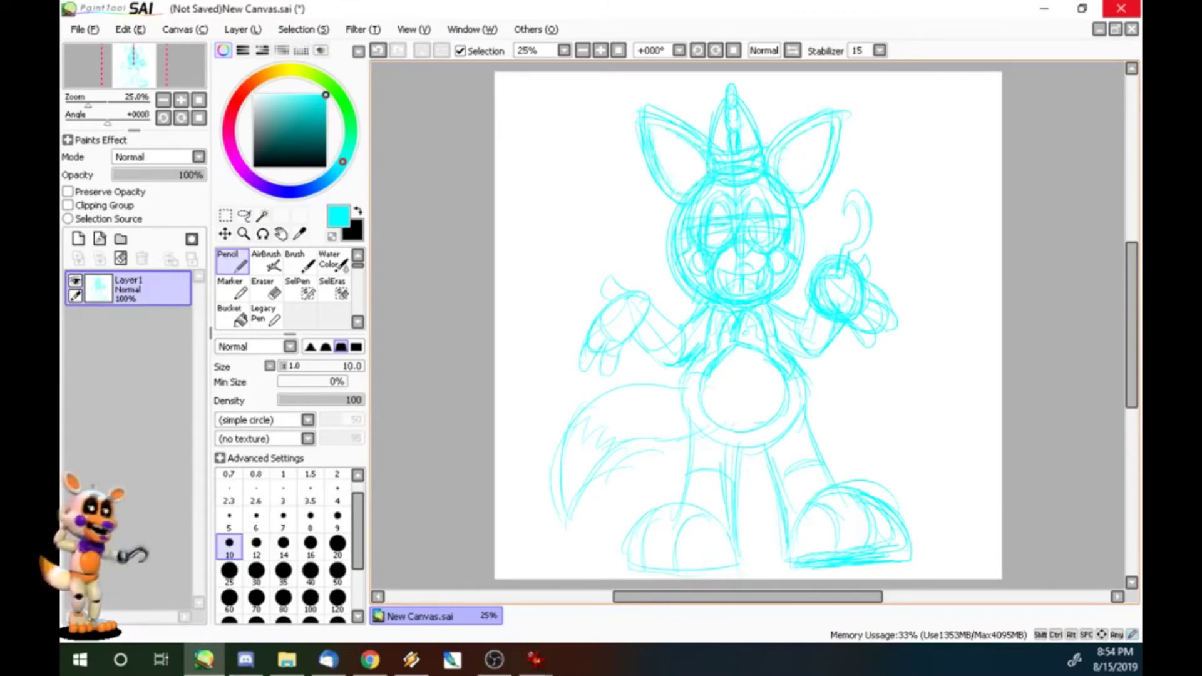
- Strengthen the sketched outlines and soles of both feet
mouse_move(798, 567)
mouse_down()
mouse_move(877, 566)
mouse_move(901, 511)
mouse_up()
mouse_move(629, 540)
mouse_down()
mouse_move(727, 515)
mouse_move(745, 558)
mouse_up()
drag(623, 542, 689, 495)
mouse_move(798, 524)
mouse_down()
mouse_move(852, 495)
mouse_move(902, 526)
mouse_up()
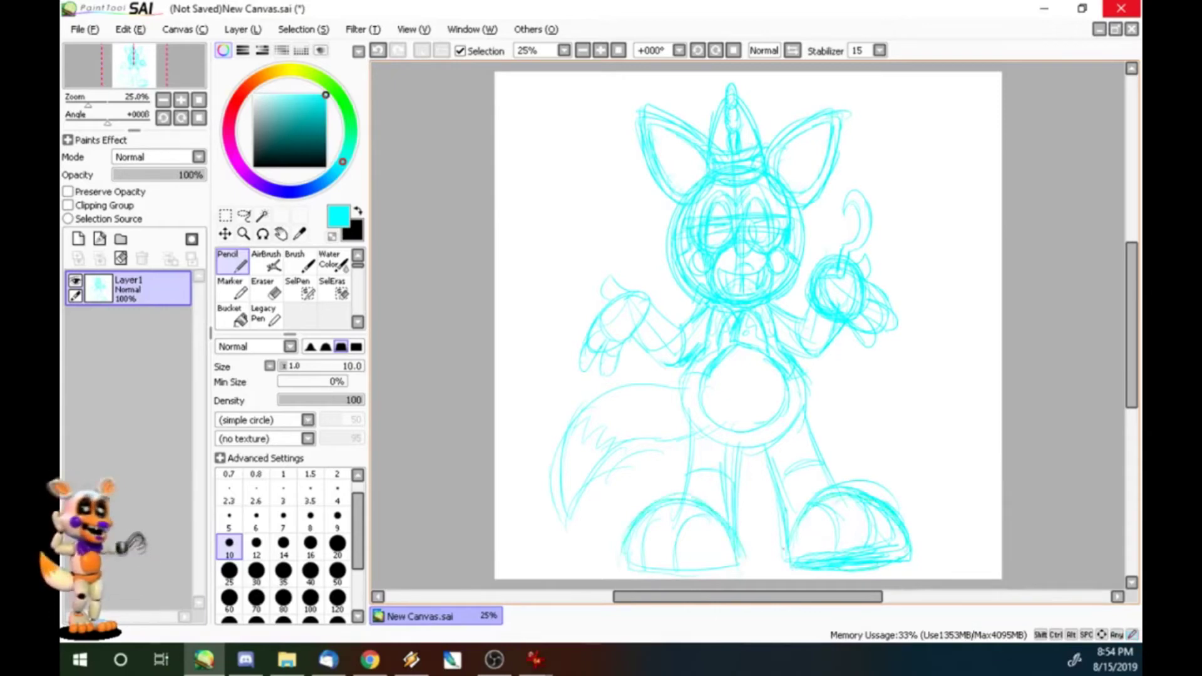
- Ink the outer hook and its round cuff with a black Pencil at size 40
key(x)
click(310, 571)
mouse_move(844, 214)
mouse_down()
mouse_move(870, 233)
mouse_move(850, 268)
mouse_move(862, 317)
mouse_up()
mouse_move(823, 259)
mouse_down()
mouse_move(840, 255)
mouse_move(855, 323)
mouse_move(863, 313)
mouse_up()
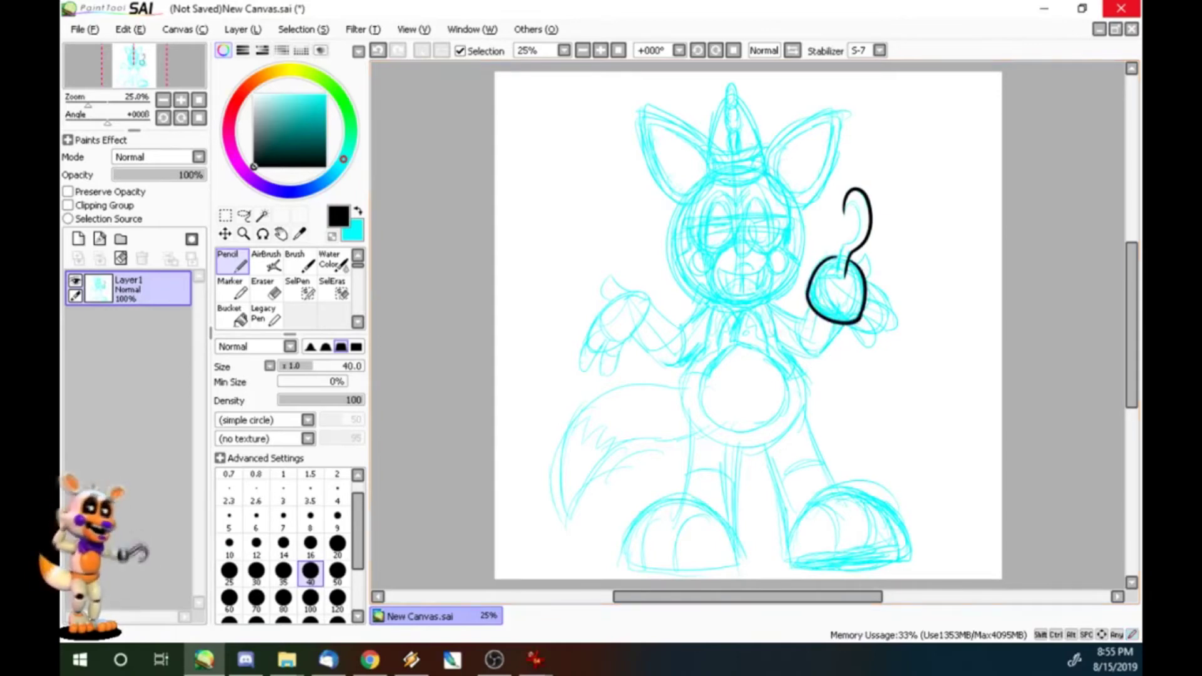
- Ink the hat's side and base, the head's side and jaw, and the torso outline on the open-hand side
mouse_move(726, 98)
mouse_down()
mouse_move(711, 182)
mouse_move(761, 177)
mouse_move(706, 170)
mouse_move(761, 176)
mouse_move(688, 251)
mouse_move(723, 305)
mouse_move(800, 263)
mouse_up()
key(ctrl+z)
key(ctrl+z)
mouse_move(714, 304)
mouse_down()
mouse_move(694, 441)
mouse_move(771, 446)
mouse_up()
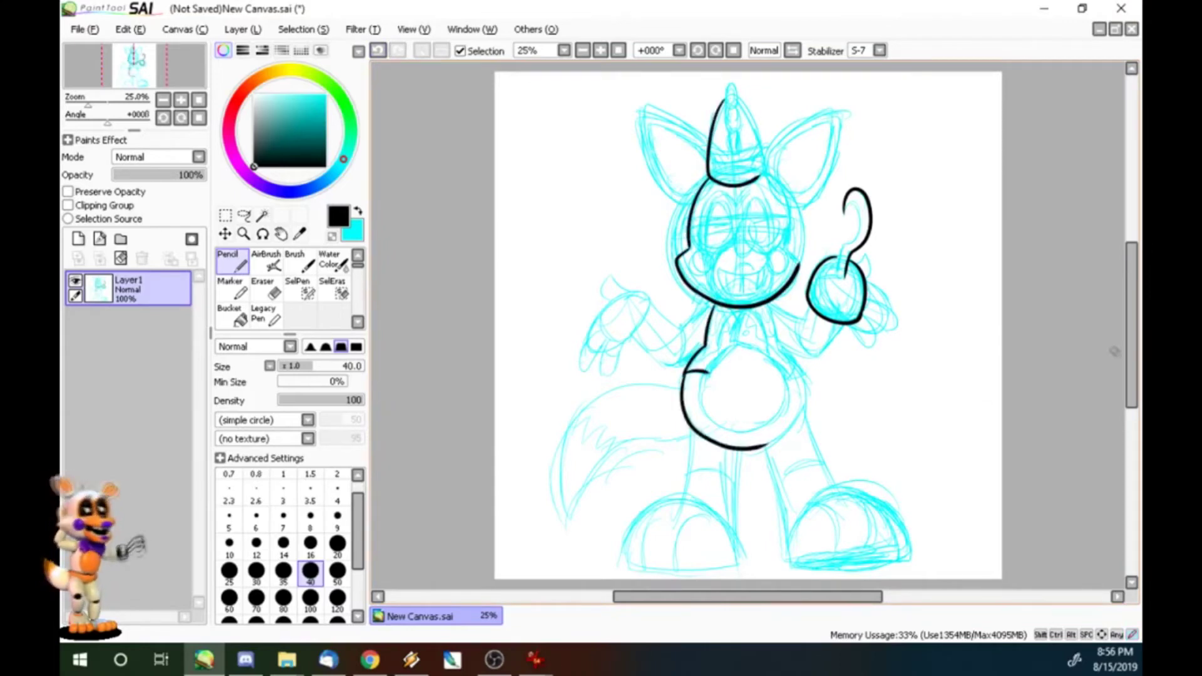
- Ink the inner leg lines, the outer leg on the tail side and the outlines of both shoes
scroll(749, 326, down, 3)
mouse_move(737, 349)
mouse_down()
mouse_move(741, 464)
mouse_move(639, 417)
mouse_move(726, 468)
mouse_move(742, 463)
mouse_up()
mouse_move(762, 350)
mouse_down()
mouse_move(791, 463)
mouse_move(892, 459)
mouse_up()
mouse_move(790, 441)
mouse_down()
mouse_move(855, 389)
mouse_move(896, 456)
mouse_up()
key(ctrl+z)
mouse_move(791, 442)
mouse_down()
mouse_move(893, 425)
mouse_move(900, 458)
mouse_up()
drag(689, 323, 688, 394)
- Ink the open hand with its thumb and fingers and the underside of its arm
mouse_move(648, 202)
mouse_down()
mouse_move(603, 181)
mouse_move(599, 199)
mouse_up()
mouse_move(645, 202)
mouse_down()
mouse_move(652, 220)
mouse_move(616, 271)
mouse_move(598, 271)
mouse_up()
mouse_move(592, 229)
mouse_down()
mouse_move(576, 269)
mouse_move(611, 251)
mouse_move(701, 268)
mouse_up()
- Ink the top bar and first lens of the glasses, the nose and the muzzle's upper curves
drag(684, 117, 795, 115)
mouse_move(739, 157)
mouse_down()
mouse_move(735, 143)
mouse_move(714, 174)
mouse_up()
drag(755, 144, 773, 172)
drag(683, 114, 686, 133)
drag(684, 129, 709, 163)
drag(686, 115, 694, 148)
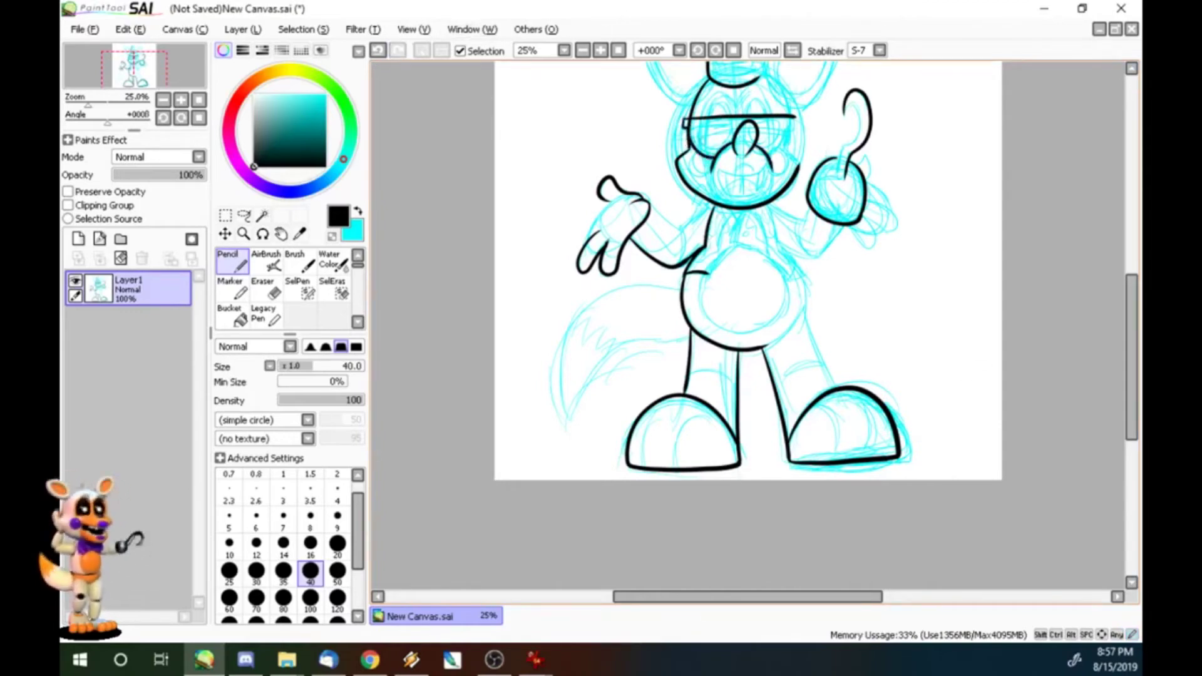
- Ink the arm, torso side and outer leg on the hook side with the black Pencil at size 30
click(256, 570)
mouse_move(767, 202)
mouse_down()
mouse_move(802, 279)
mouse_move(783, 344)
mouse_move(831, 389)
mouse_up()
mouse_move(769, 200)
mouse_down()
mouse_move(799, 224)
mouse_move(836, 235)
mouse_move(842, 226)
mouse_up()
mouse_move(799, 220)
mouse_down()
mouse_move(808, 204)
mouse_move(796, 253)
mouse_up()
key(ctrl+z)
key(ctrl+z)
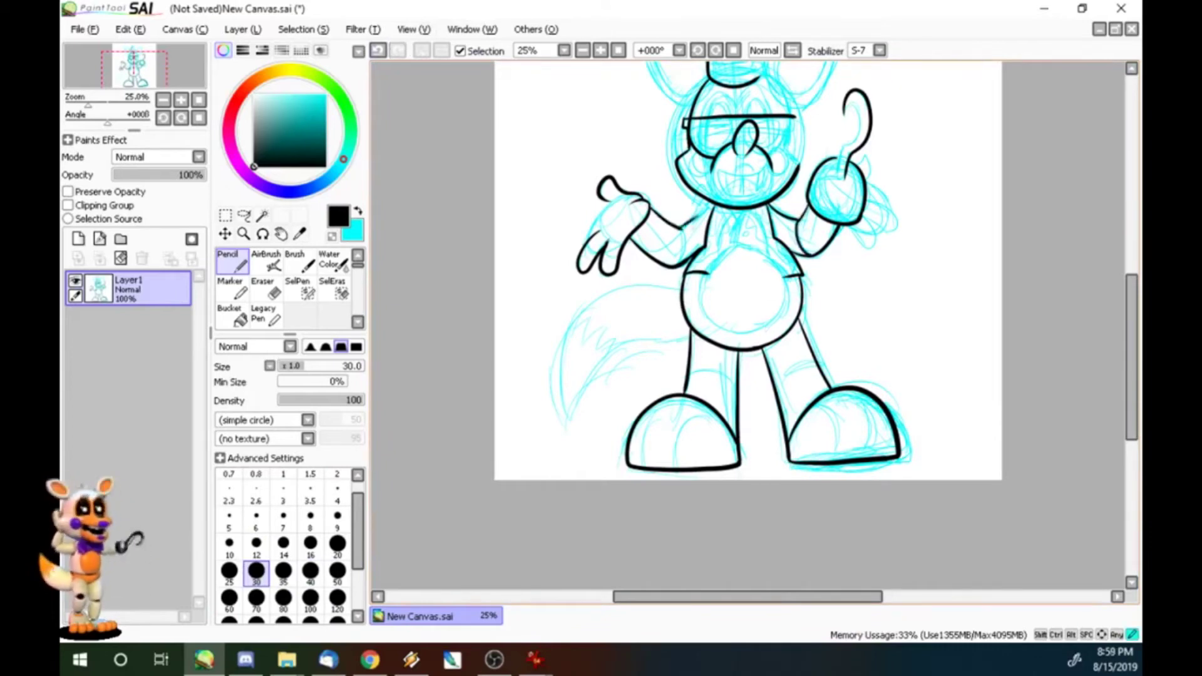
- Ink the hook's inner curve and the curved tail outline
drag(860, 100, 840, 178)
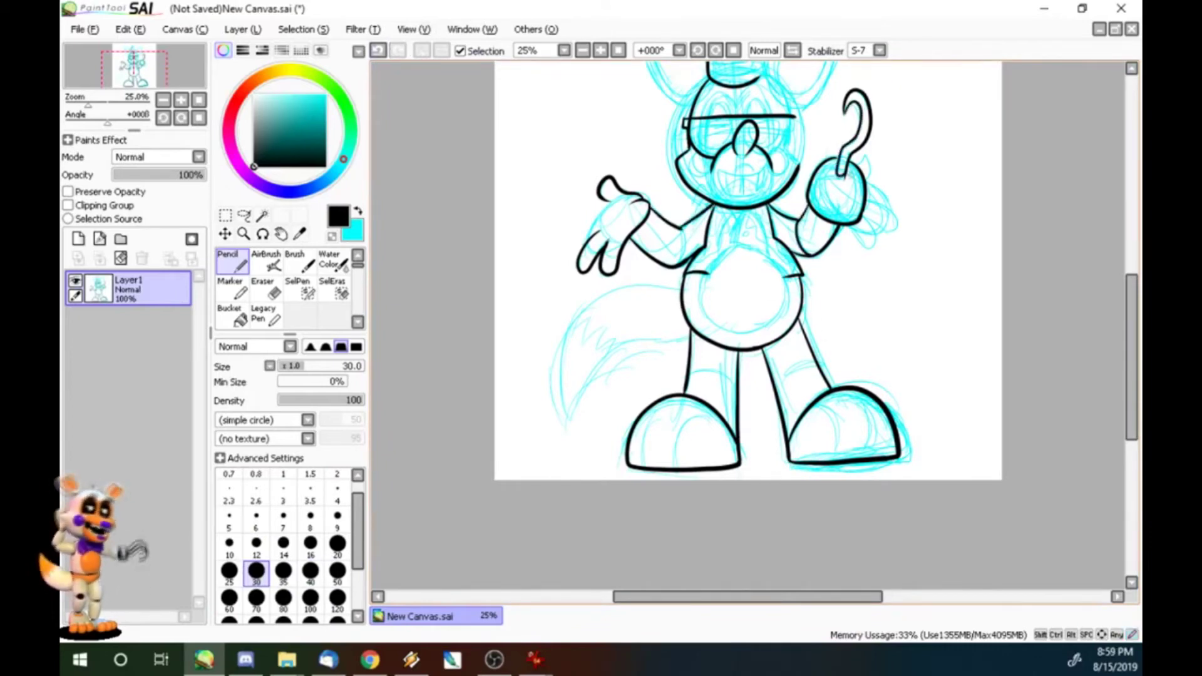
key(ctrl+z)
mouse_move(845, 113)
mouse_down()
mouse_move(853, 145)
mouse_move(839, 172)
mouse_up()
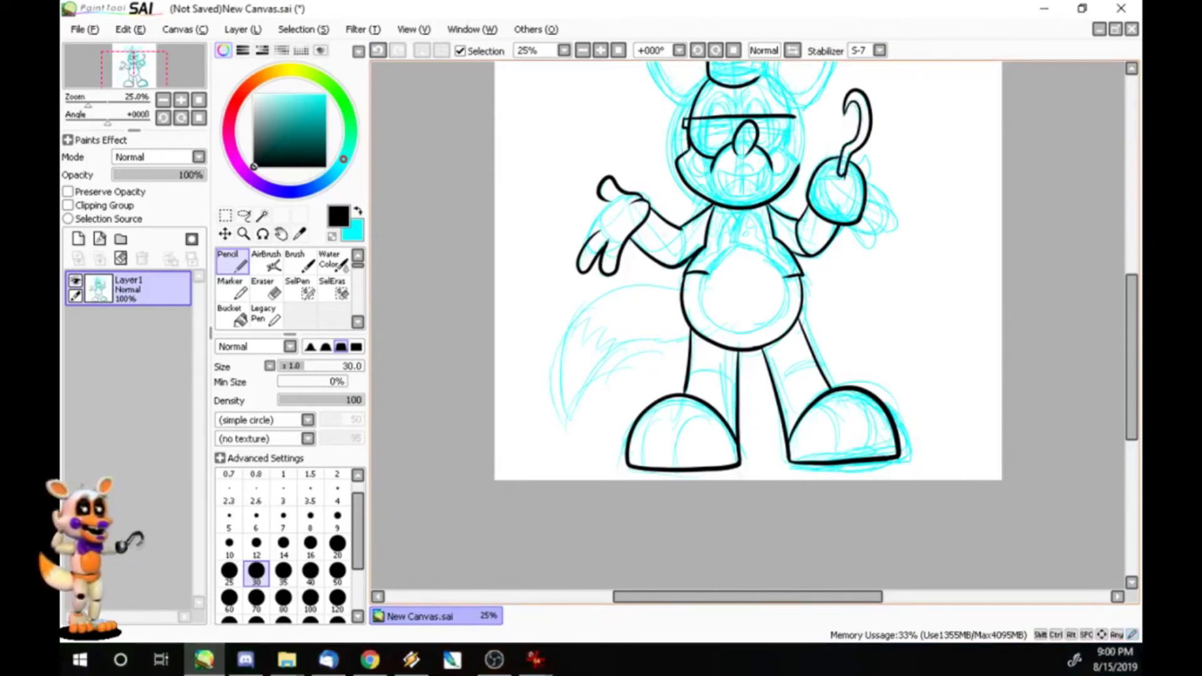
mouse_move(676, 283)
mouse_down()
mouse_move(567, 325)
mouse_move(594, 367)
mouse_move(682, 330)
mouse_up()
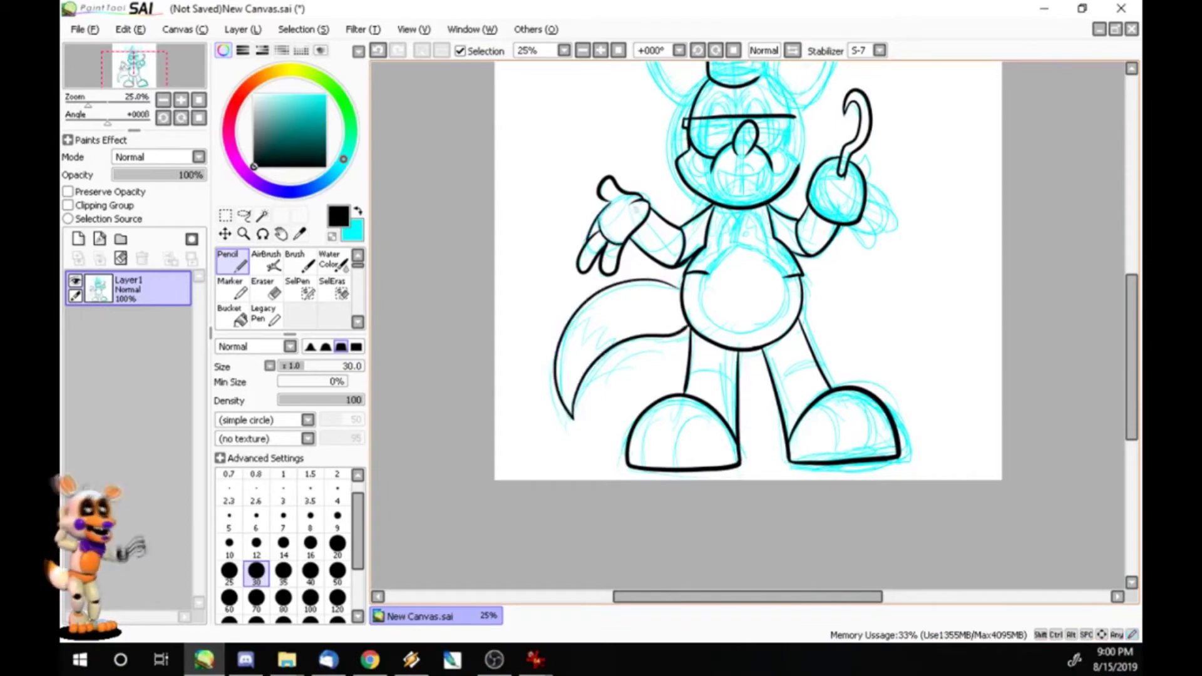
- Ink the rest of the glasses frame and the cone hat's remaining side, tip and beads
scroll(637, 210, up, 3)
drag(788, 261, 769, 289)
mouse_move(725, 139)
mouse_down()
mouse_move(730, 128)
mouse_move(737, 138)
mouse_up()
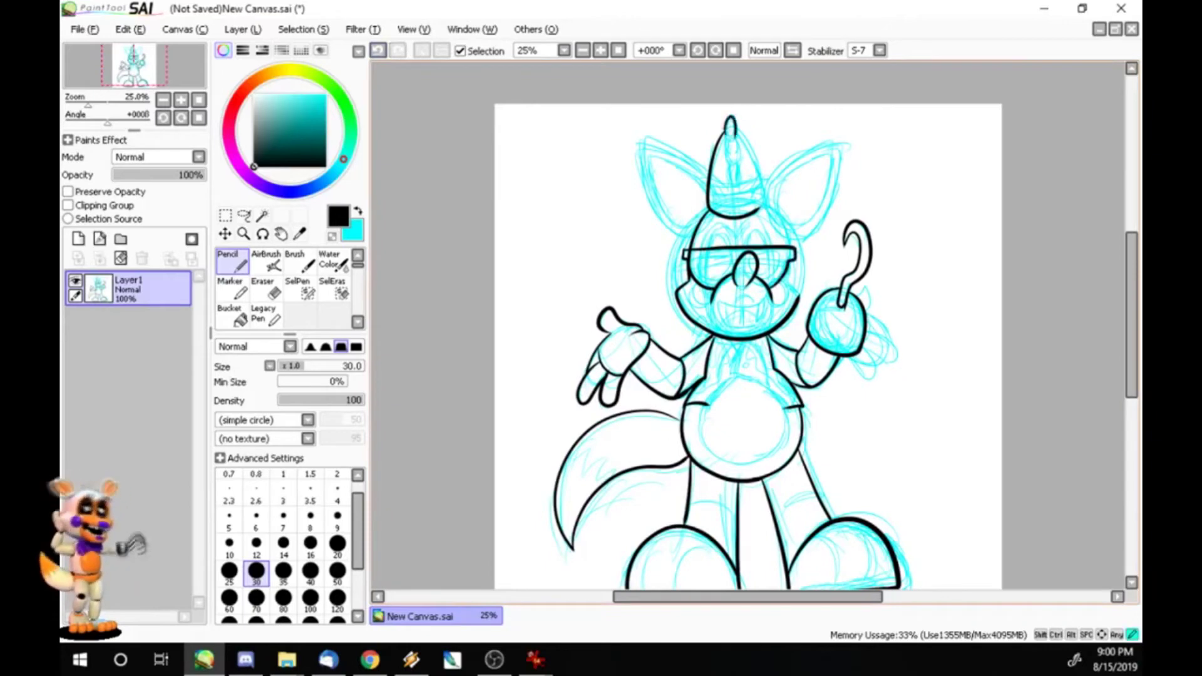
drag(726, 188, 733, 162)
mouse_move(735, 125)
mouse_down()
mouse_move(764, 217)
mouse_move(790, 244)
mouse_up()
drag(788, 264, 790, 276)
- Ink the sides of the muzzle and the outlines of both pointed ears
drag(711, 302, 727, 337)
drag(774, 295, 756, 335)
key(ctrl+z)
mouse_move(776, 296)
mouse_down()
mouse_move(772, 328)
mouse_move(774, 309)
mouse_up()
key(ctrl+z)
key(ctrl+z)
key(ctrl+y)
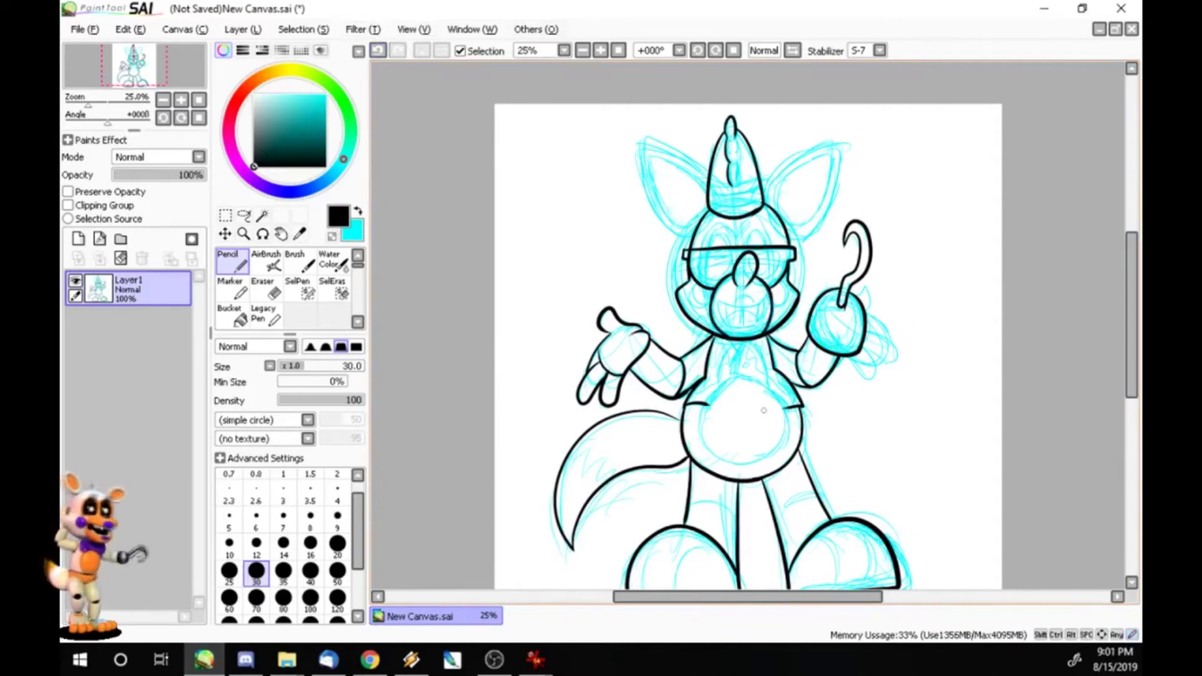
mouse_move(768, 201)
mouse_down()
mouse_move(840, 139)
mouse_move(794, 240)
mouse_up()
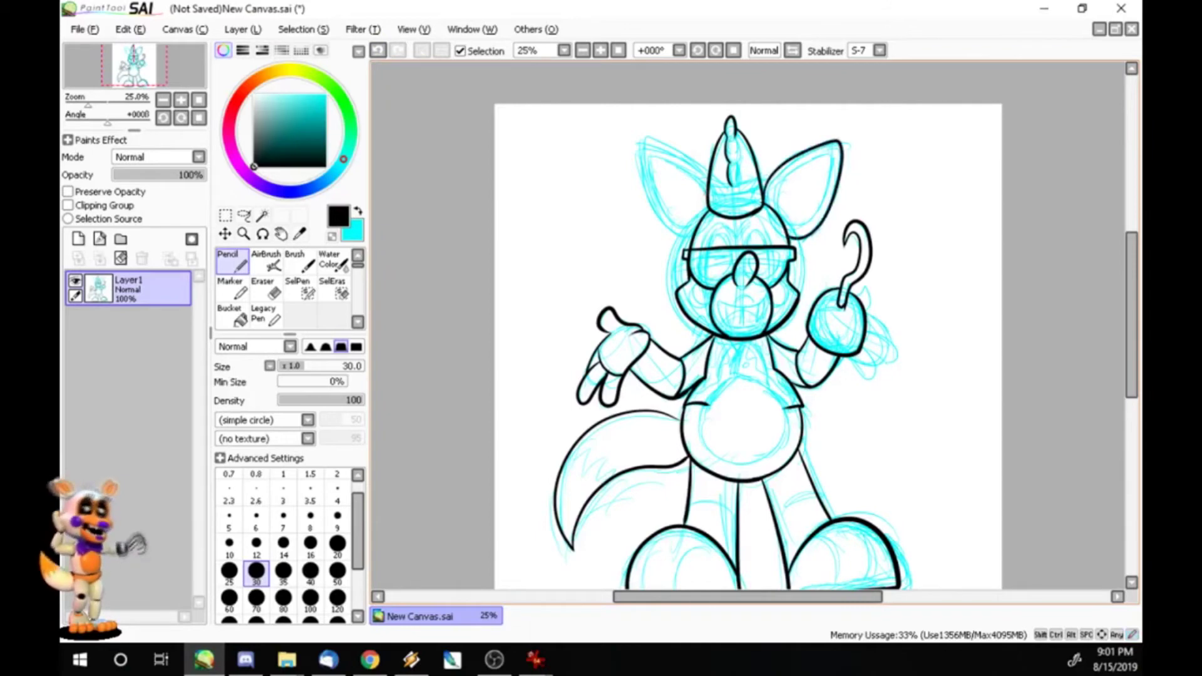
mouse_move(708, 176)
mouse_down()
mouse_move(641, 145)
mouse_move(691, 237)
mouse_up()
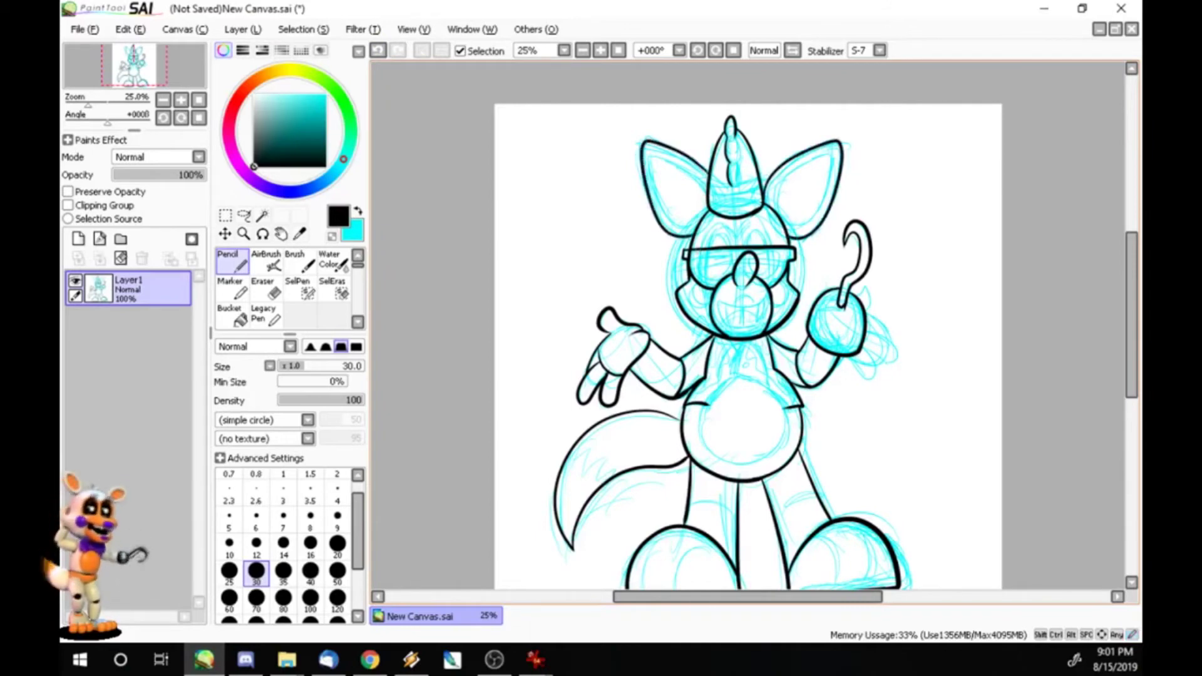
- Ink the vest's open front edges and hem, and try an inner oval on the belly
mouse_move(734, 340)
mouse_down()
mouse_move(743, 379)
mouse_move(784, 411)
mouse_up()
mouse_move(734, 375)
mouse_down()
mouse_move(704, 408)
mouse_move(786, 441)
mouse_up()
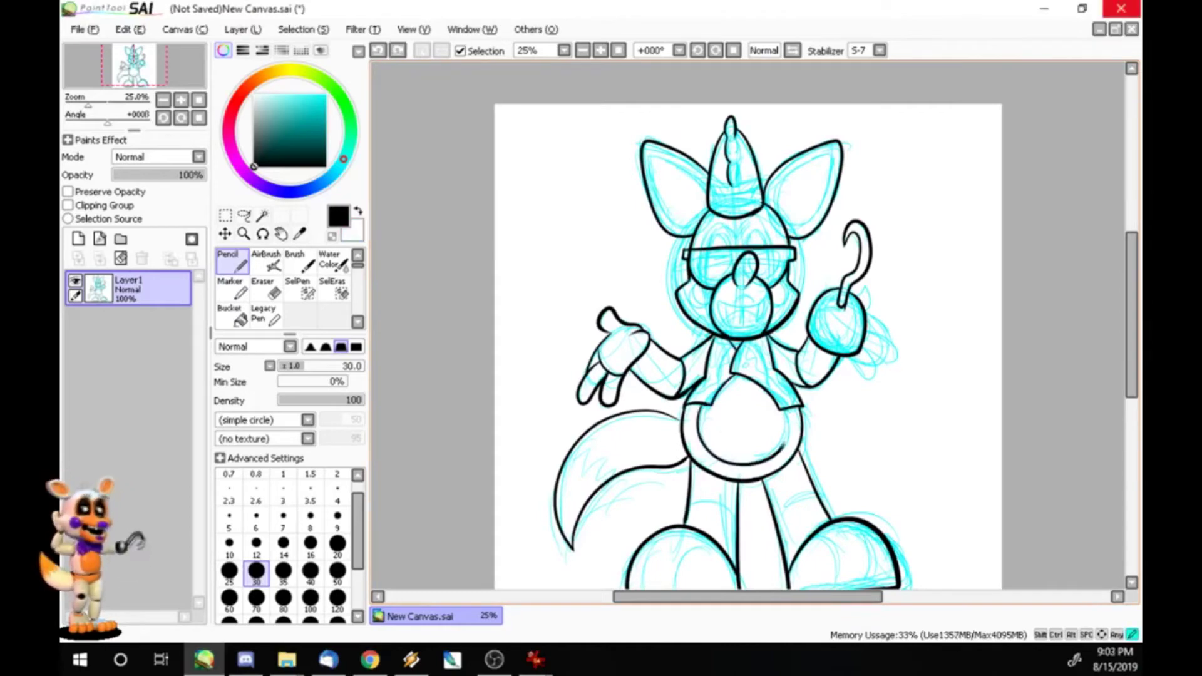
key(ctrl+z)
- Ink the inner lens outlines of the glasses and the cone hat's bead and lower band
mouse_move(690, 253)
mouse_down()
mouse_move(727, 254)
mouse_move(705, 278)
mouse_move(733, 253)
mouse_move(783, 263)
mouse_move(736, 290)
mouse_up()
drag(739, 154, 734, 188)
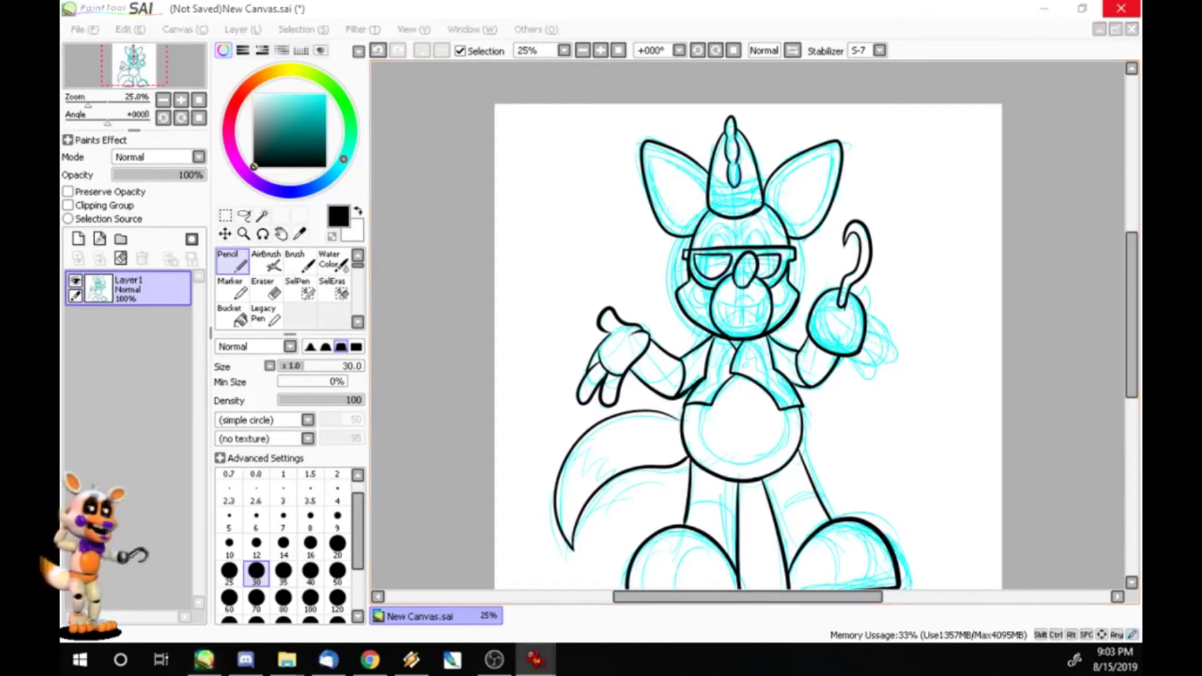
mouse_move(708, 190)
mouse_down()
mouse_move(734, 183)
mouse_move(757, 198)
mouse_move(742, 181)
mouse_move(758, 190)
mouse_up()
key(ctrl+z)
mouse_move(710, 196)
mouse_down()
mouse_move(731, 206)
mouse_move(761, 190)
mouse_up()
- Ink the toe curves on both feet and the curved bands across both legs
scroll(748, 326, down, 3)
drag(809, 364, 840, 418)
drag(867, 353, 879, 414)
key(ctrl+z)
mouse_move(716, 364)
mouse_down()
mouse_move(675, 405)
mouse_move(681, 426)
mouse_up()
drag(651, 366, 639, 418)
drag(789, 328, 816, 319)
drag(687, 329, 730, 323)
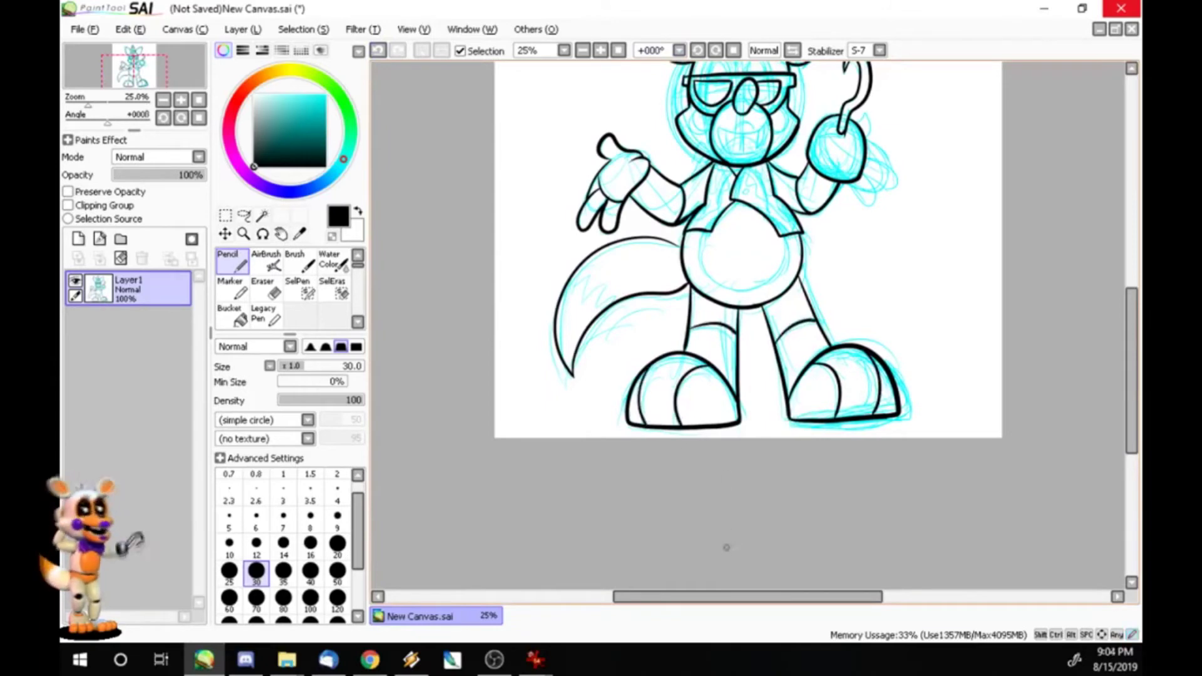
- Undo the last stroke, set the pencil size to 20 and ink the inner outlines of both ears
scroll(741, 190, up, 3)
key(ctrl+z)
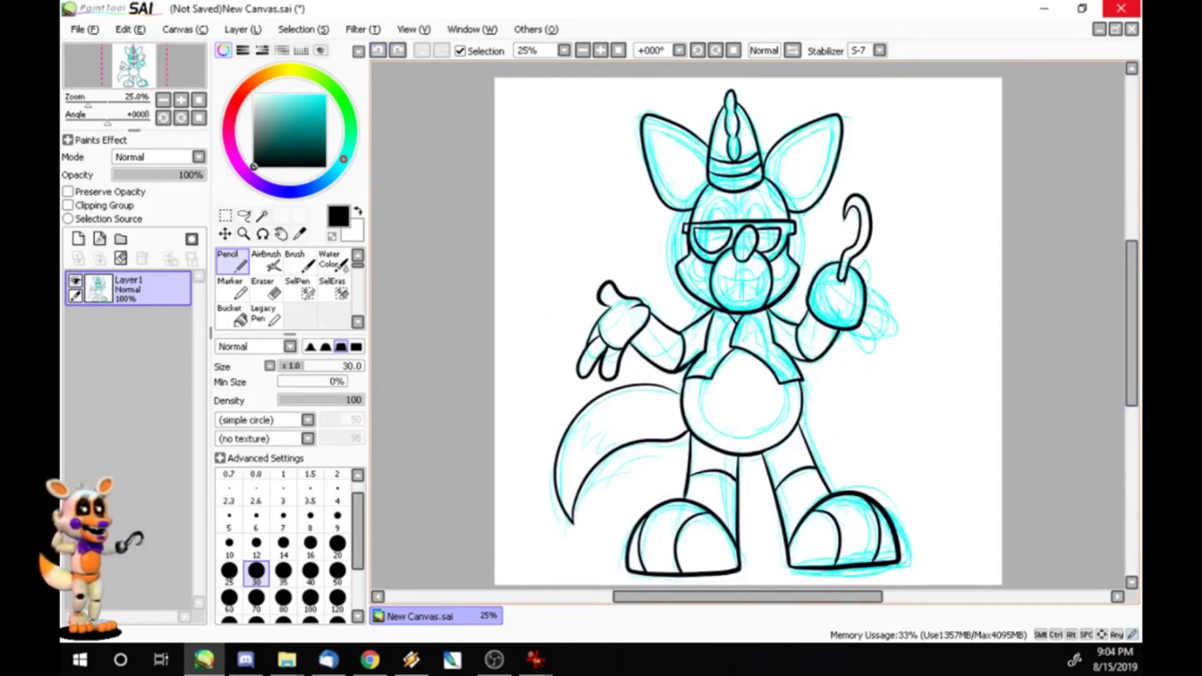
click(338, 544)
drag(827, 129, 786, 201)
- Ink the outer arches and inner curves of both eyes above the glasses
mouse_move(707, 161)
mouse_down()
mouse_move(700, 152)
mouse_move(658, 188)
mouse_move(696, 201)
mouse_up()
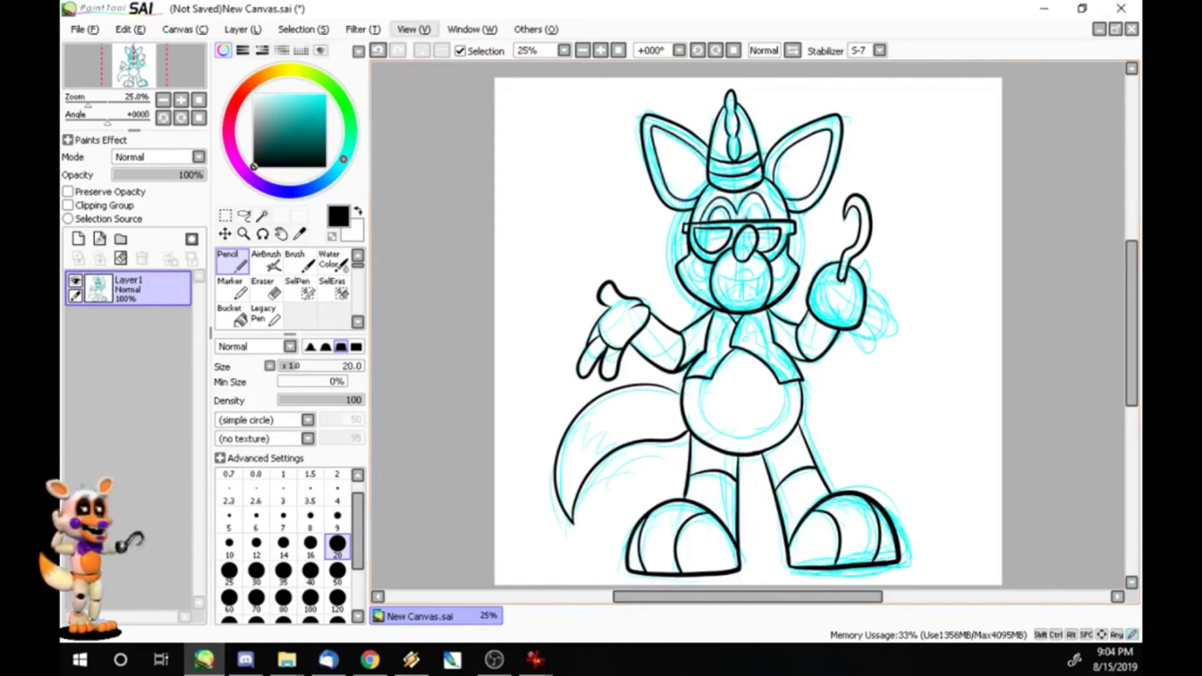
click(377, 50)
key(ctrl+y)
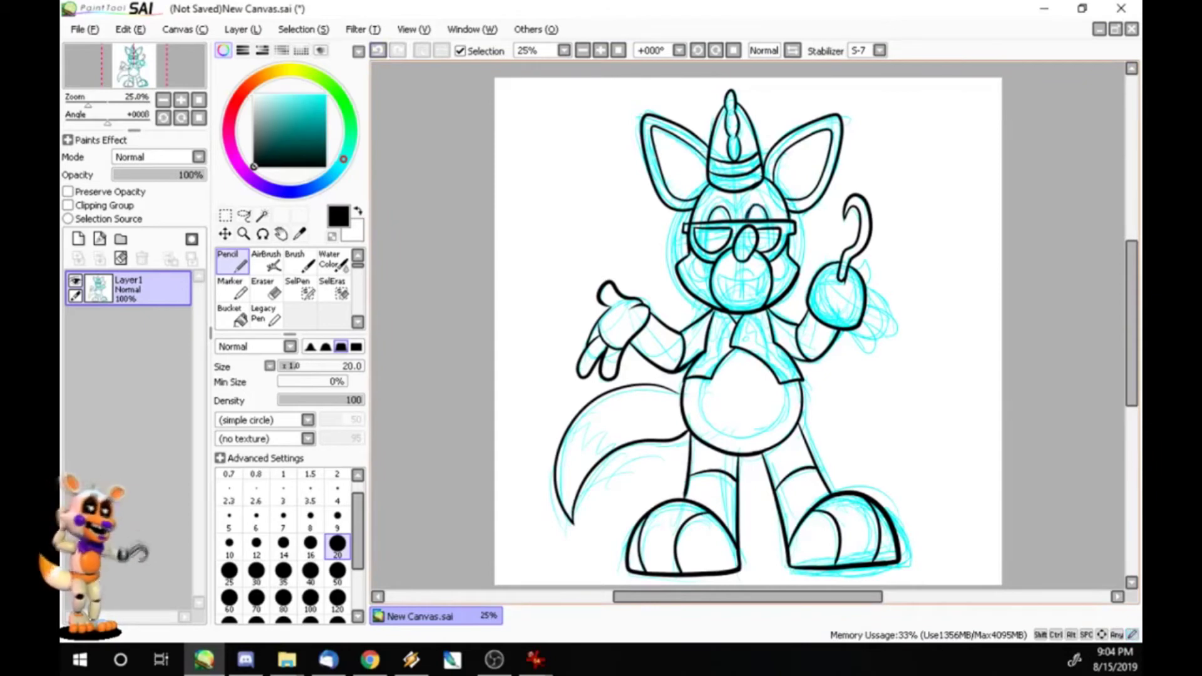
drag(748, 194, 771, 218)
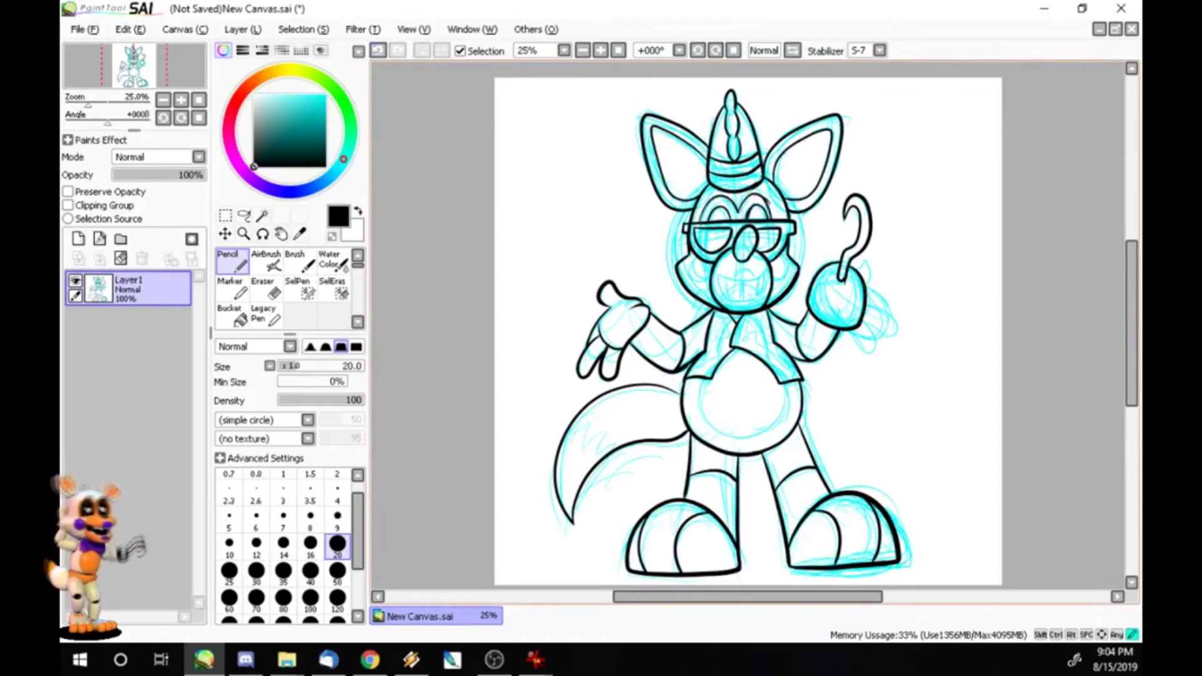
- Ink the round cheeks on both sides of the muzzle in black
key(x)
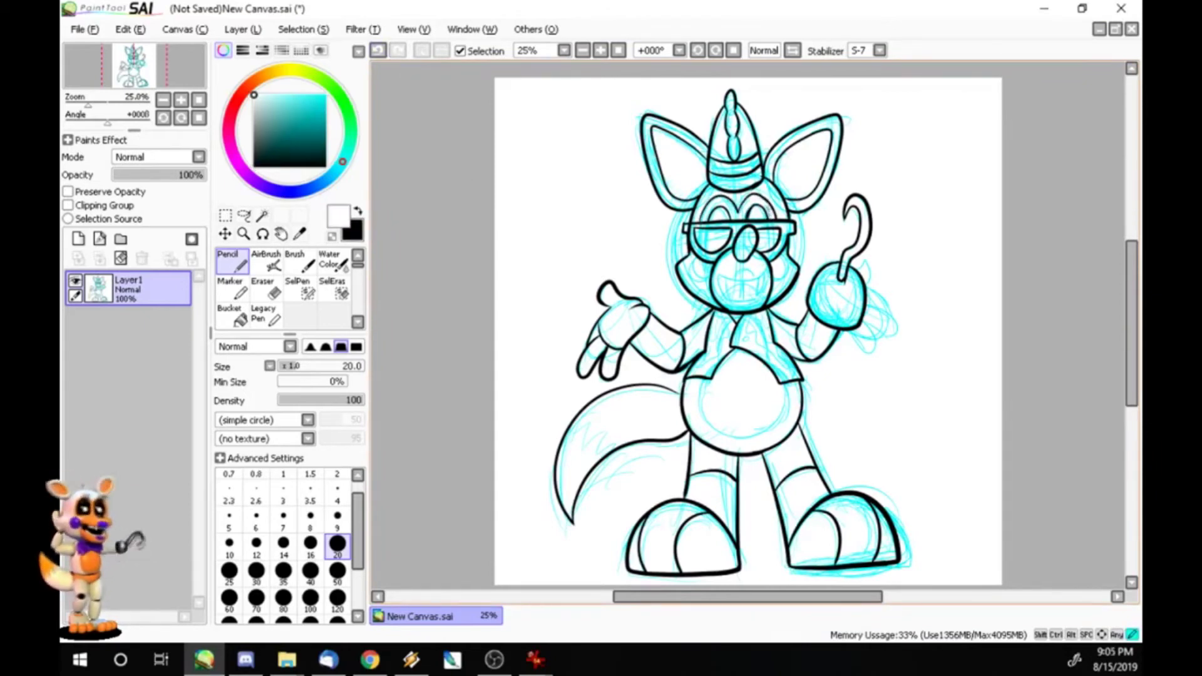
key(x)
drag(772, 255, 790, 281)
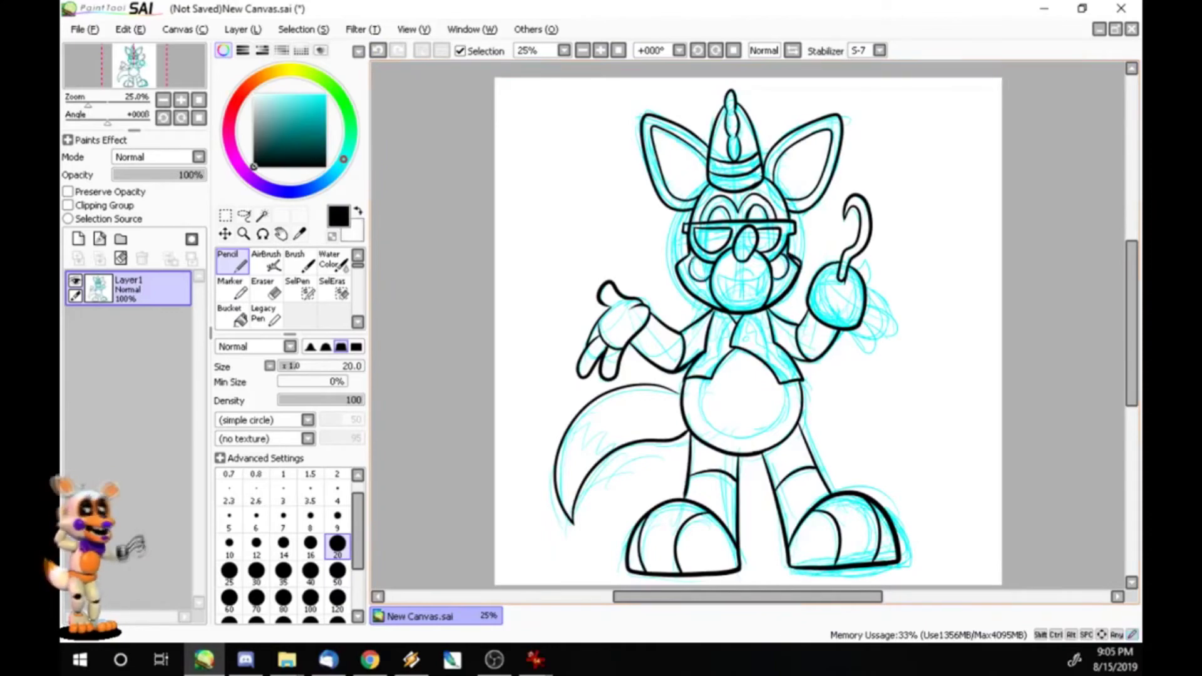
- Ink the wide grin on the muzzle with its side corners, curved upper lip and lower lip
key(x)
scroll(752, 269, up, 2)
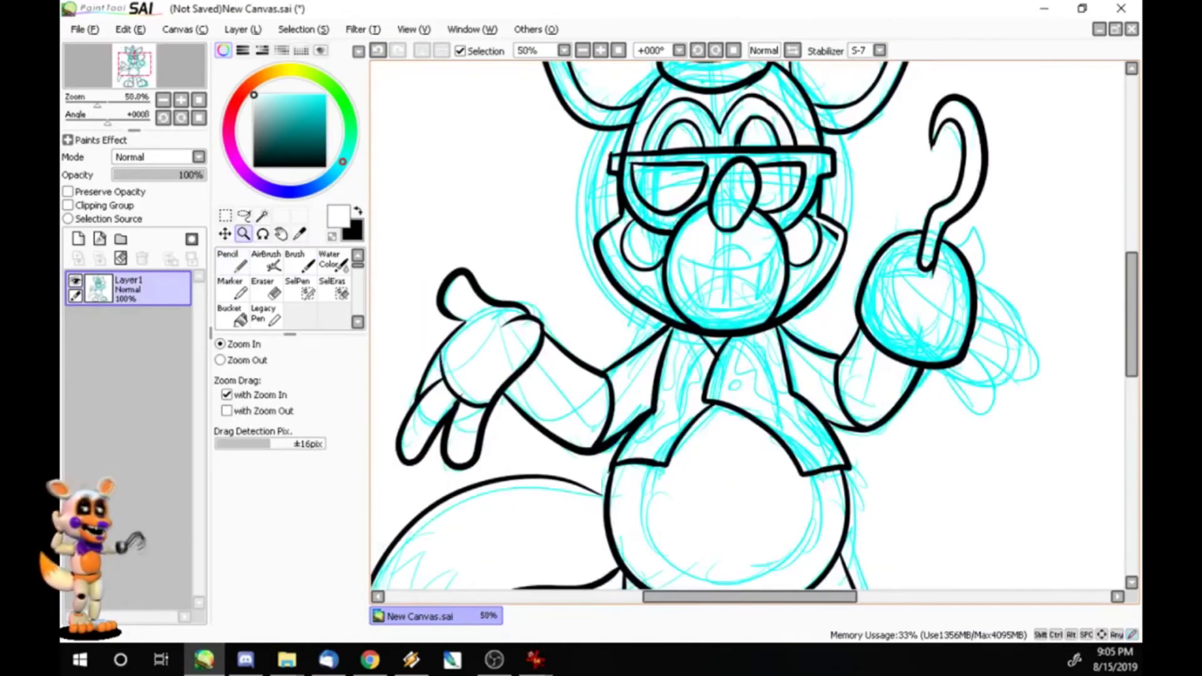
key(x)
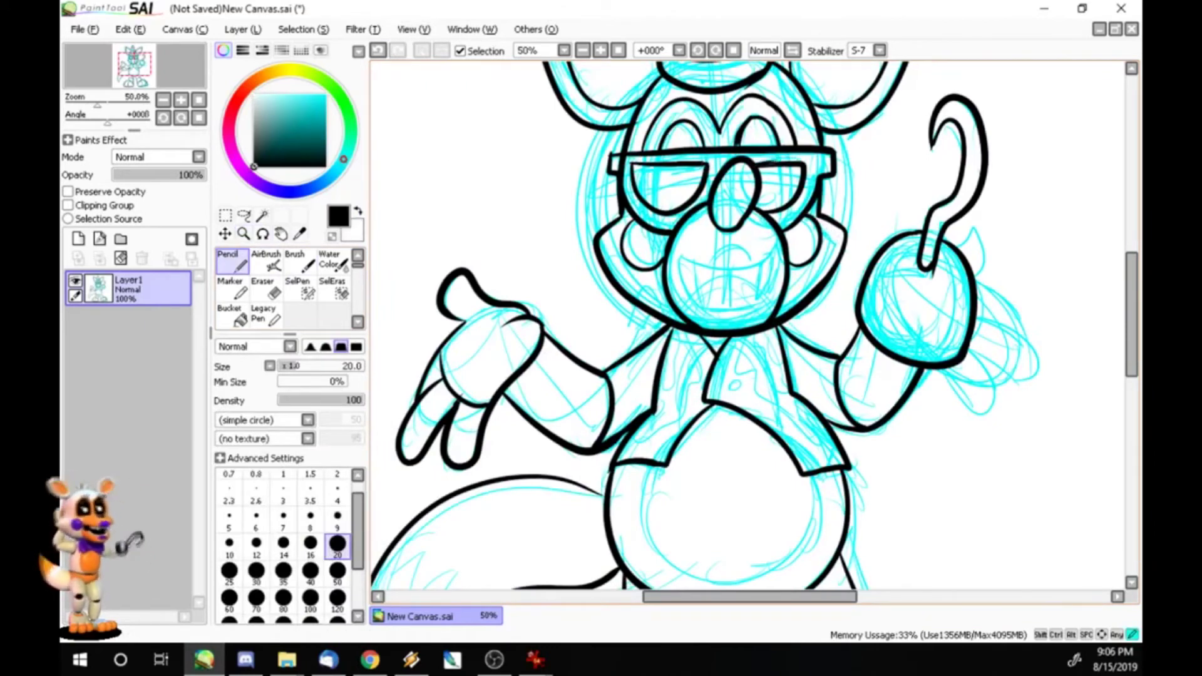
mouse_move(676, 253)
mouse_down()
mouse_move(777, 248)
mouse_move(754, 322)
mouse_up()
drag(777, 248, 752, 320)
drag(709, 271, 754, 268)
drag(710, 318, 750, 330)
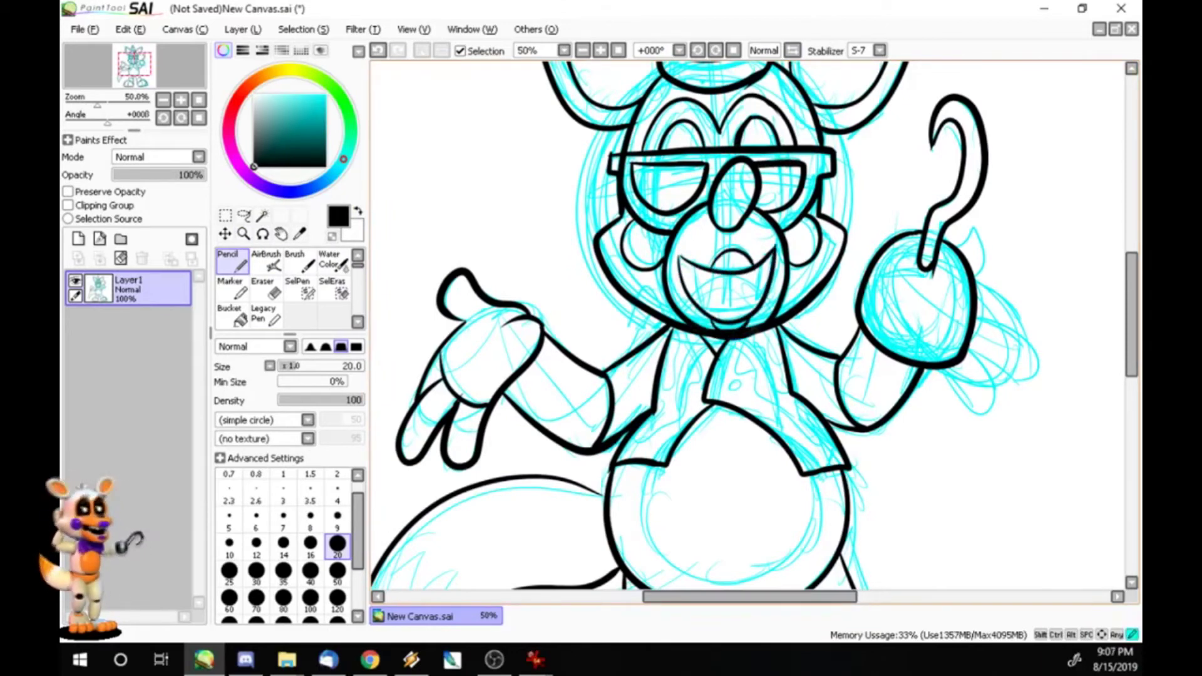
- Clean up the chin line in white and ink the teeth lines inside the grin in black
key(x)
mouse_move(734, 335)
mouse_down()
mouse_move(751, 325)
mouse_move(723, 332)
mouse_move(767, 320)
mouse_up()
key(x)
drag(684, 262, 696, 303)
mouse_move(730, 270)
mouse_down()
mouse_move(730, 320)
mouse_move(764, 294)
mouse_up()
- Ink the oval highlight on the nose and the small button on the vest
drag(725, 191, 751, 169)
drag(731, 223, 739, 230)
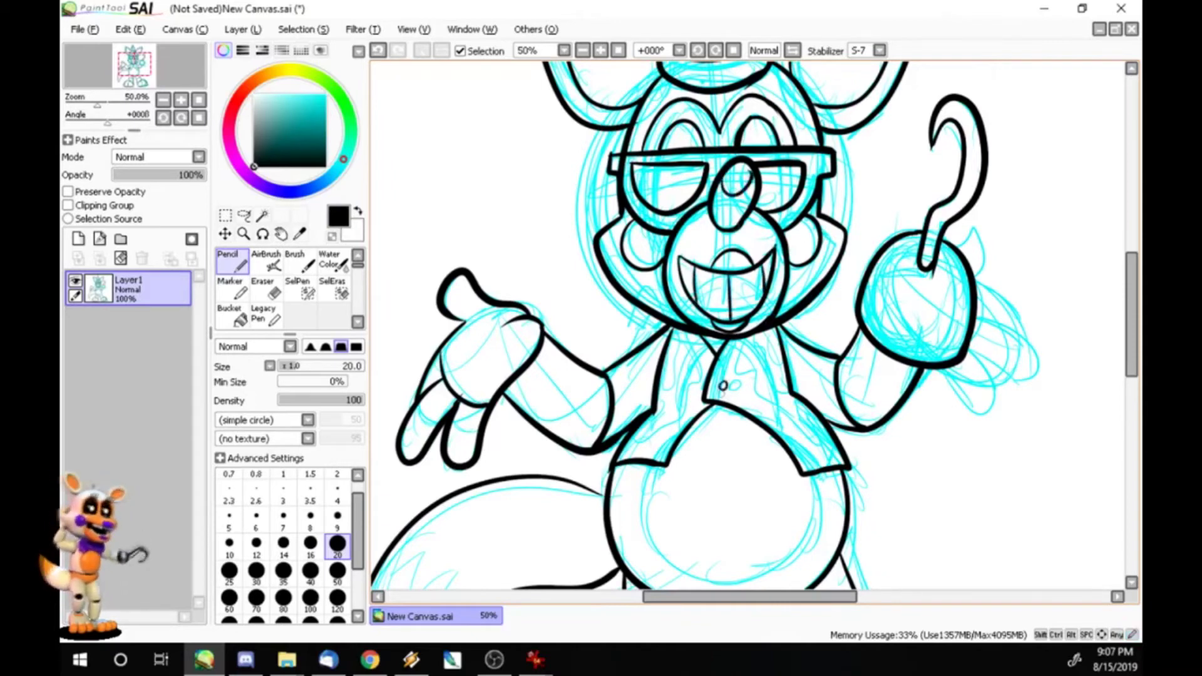
- Try inking wavy pattern lines on both sides of the vest at pencil size 20
mouse_move(742, 336)
mouse_down()
mouse_move(751, 395)
mouse_move(833, 451)
mouse_up()
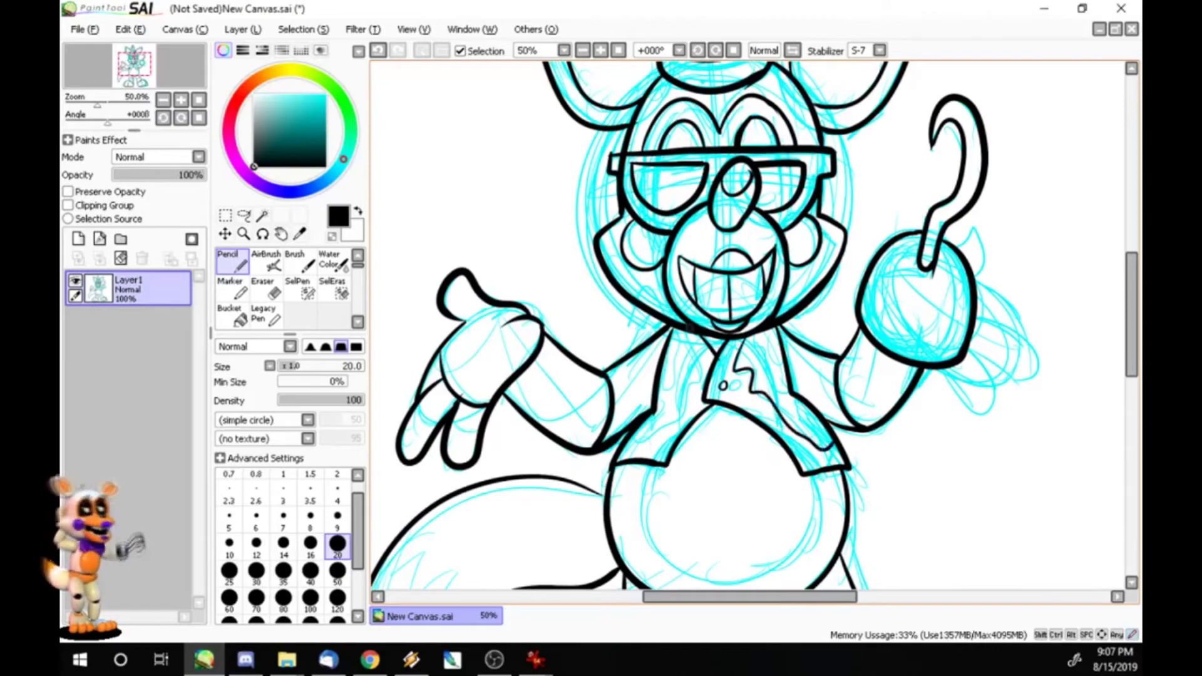
drag(688, 324, 700, 379)
key(ctrl+z)
- Touch up the lower edge of the cone hat with white to thin its line
scroll(697, 474, down, 5)
scroll(1091, 221, up, 8)
key(x)
mouse_move(761, 219)
mouse_down()
mouse_move(767, 233)
mouse_move(704, 260)
mouse_move(744, 249)
mouse_up()
drag(663, 238, 765, 275)
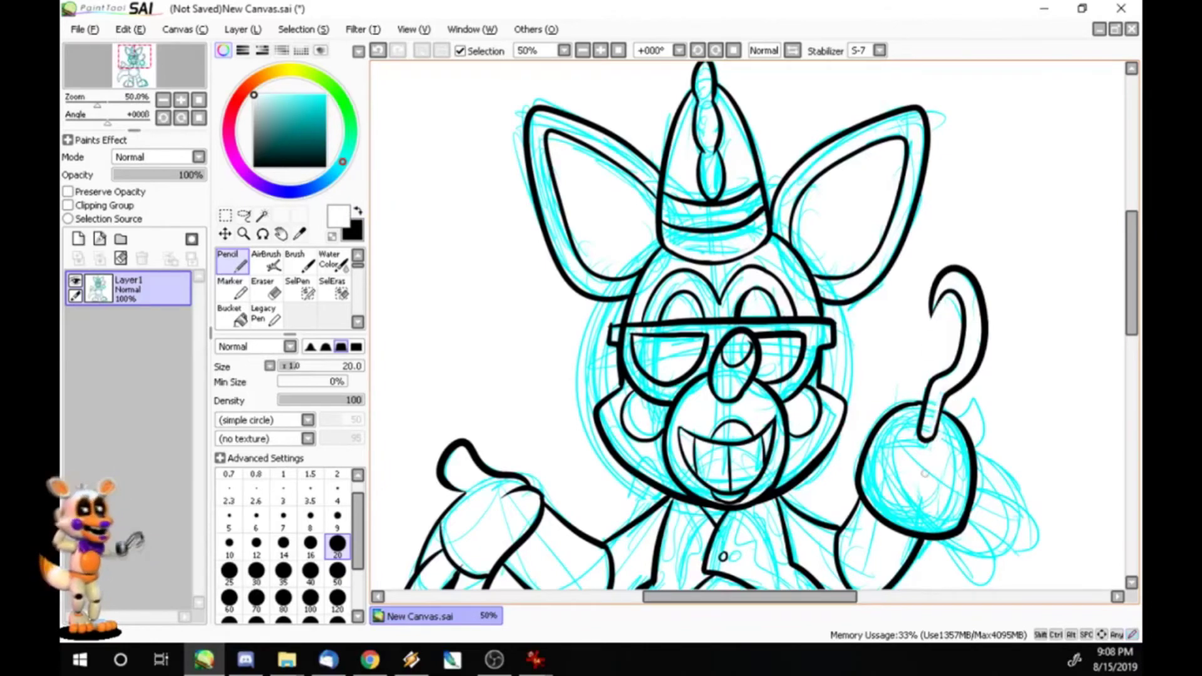
- Set the pencil size to 14 and ink black segment bands across the open hand's fingers and thumb
scroll(925, 475, down, 5)
key(x)
key(bracketleft)
key(bracketleft)
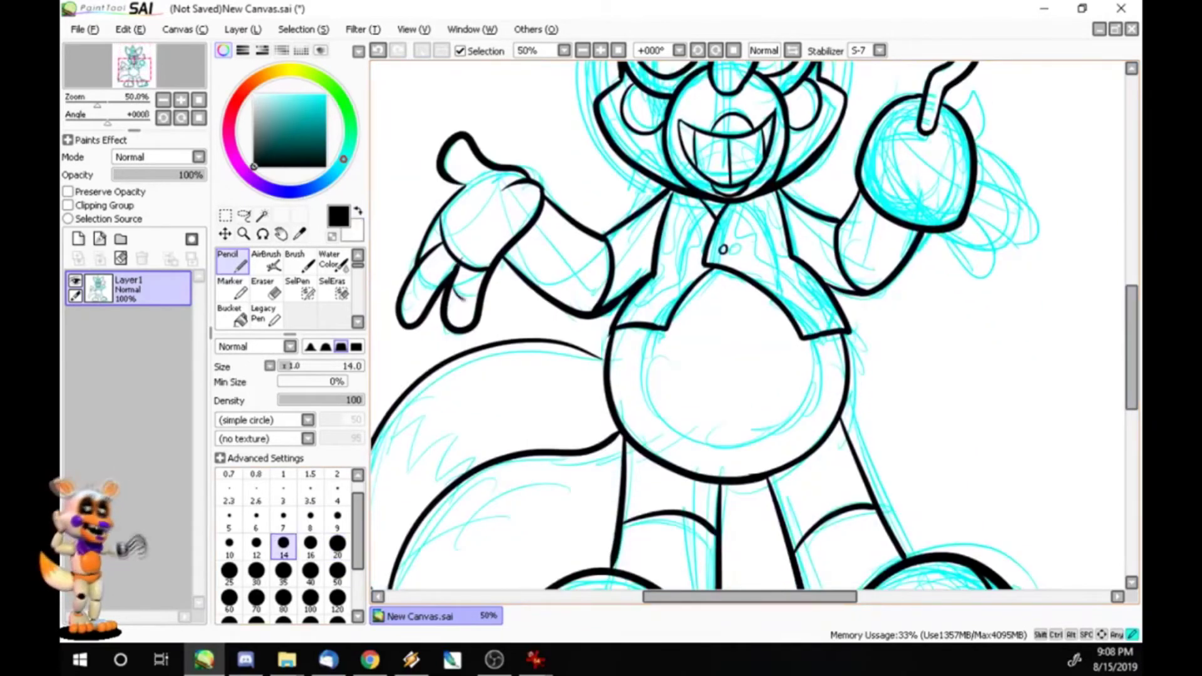
drag(442, 318, 474, 307)
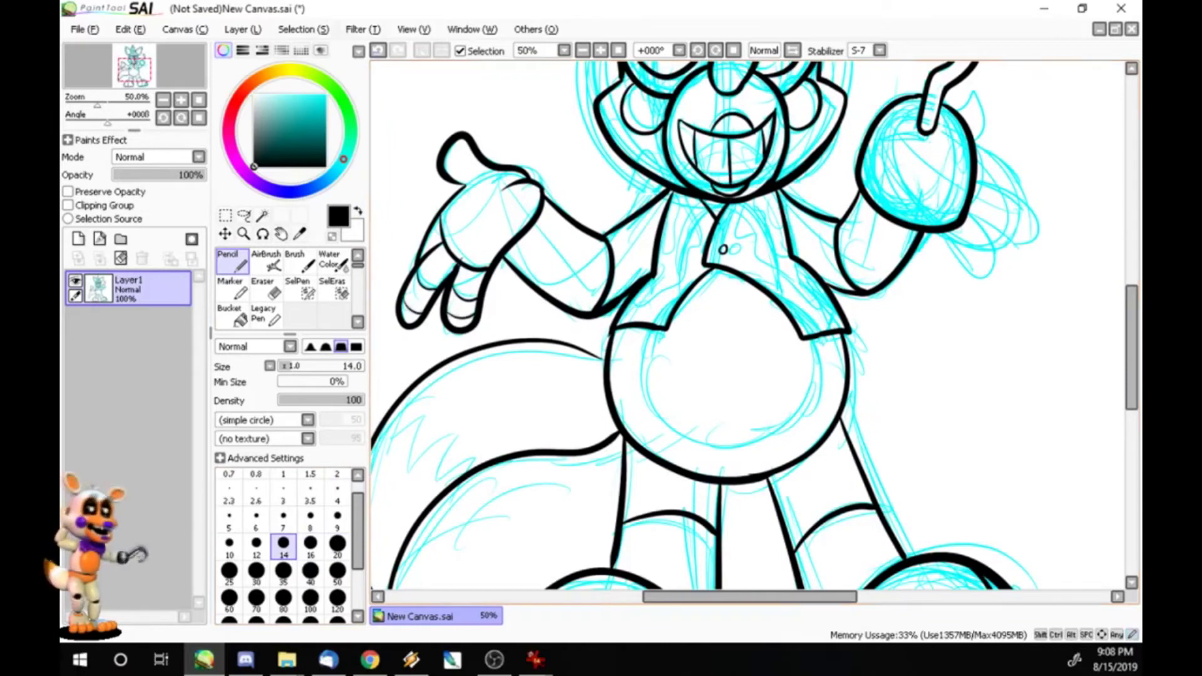
drag(428, 256, 444, 278)
drag(454, 280, 480, 295)
drag(447, 296, 476, 310)
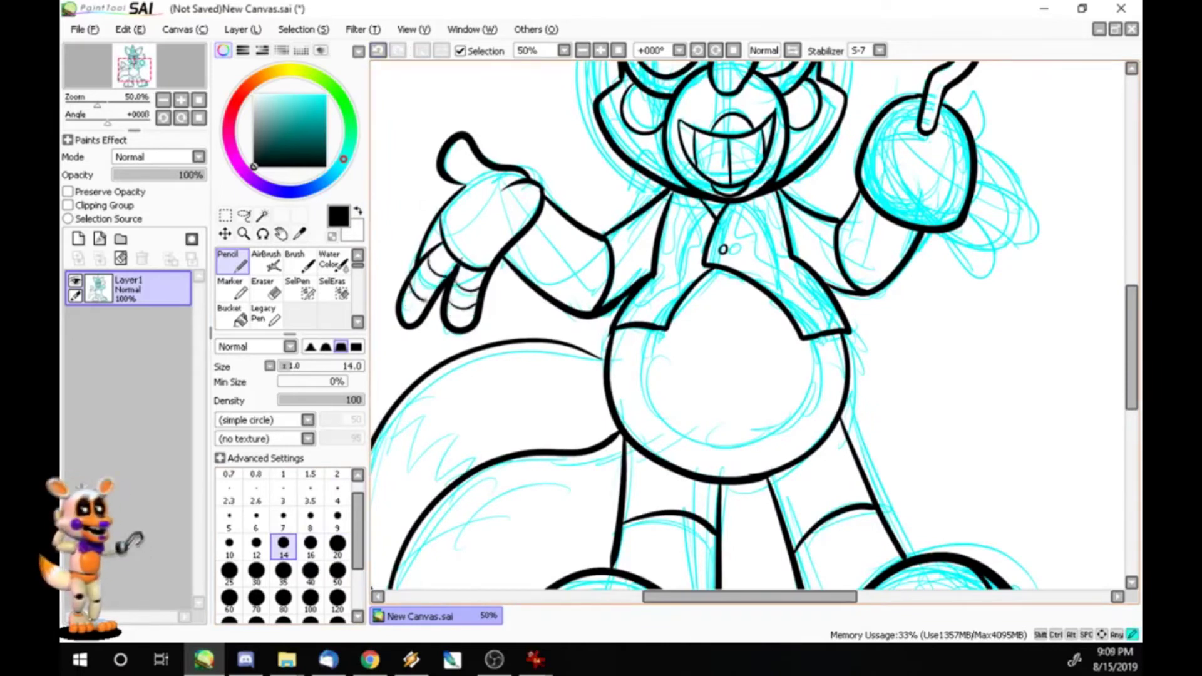
mouse_move(463, 171)
mouse_down()
mouse_move(492, 191)
mouse_move(474, 154)
mouse_up()
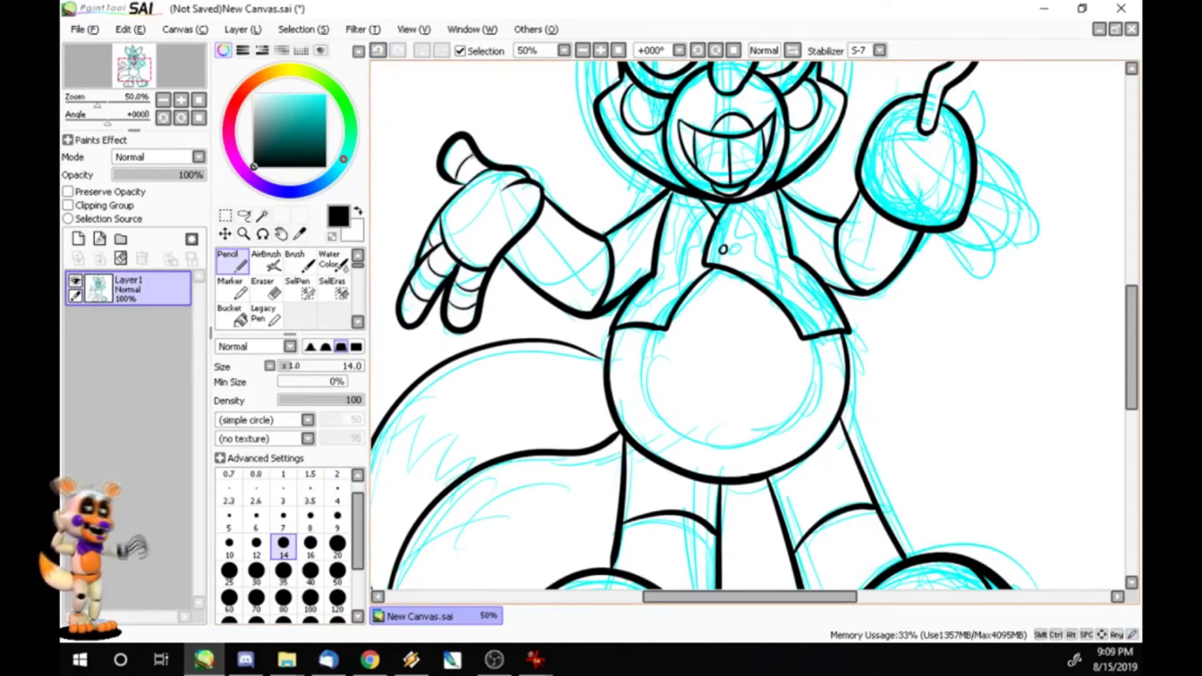
- Ink wavy pattern lines down both sides of the vest
drag(738, 226, 830, 310)
drag(695, 194, 688, 271)
drag(689, 266, 631, 310)
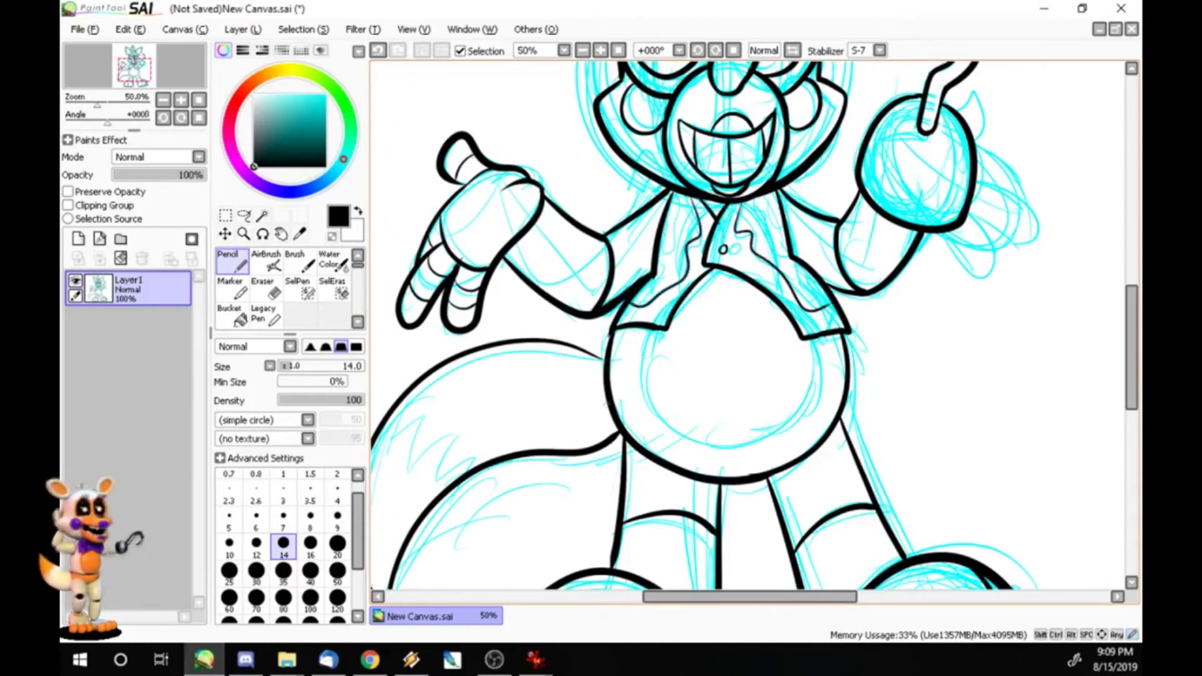
drag(761, 212, 788, 258)
drag(768, 192, 773, 203)
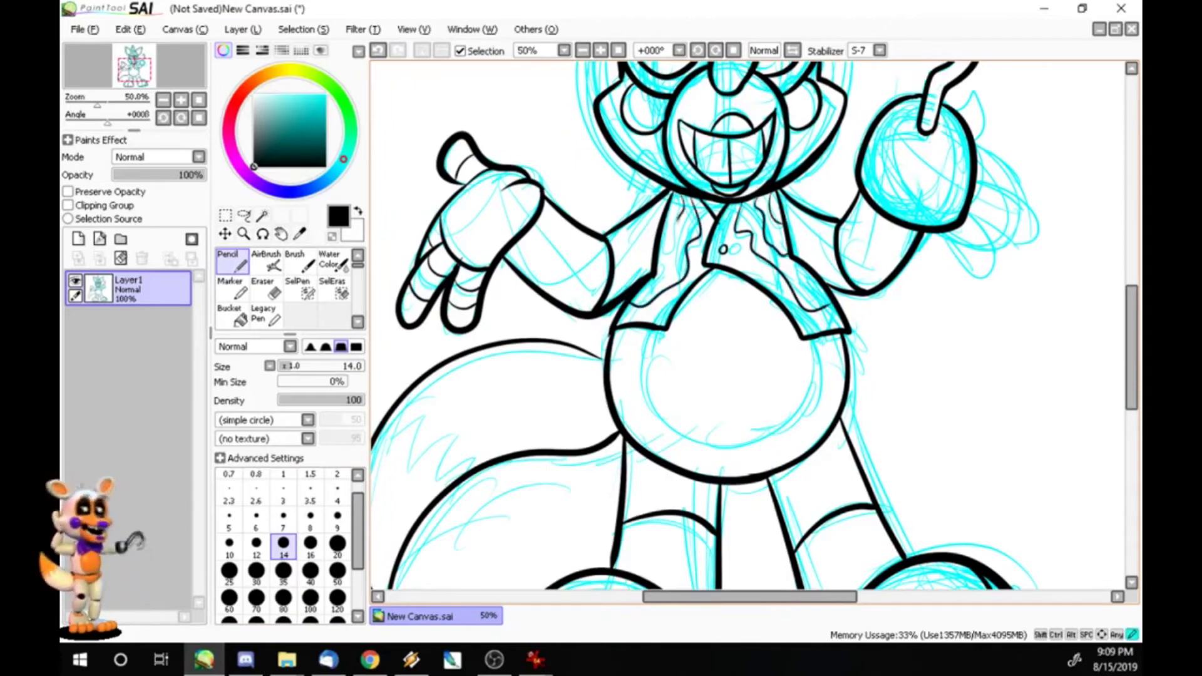
- Ink the zigzag marking that separates the tip of the tail
scroll(749, 326, up, 5)
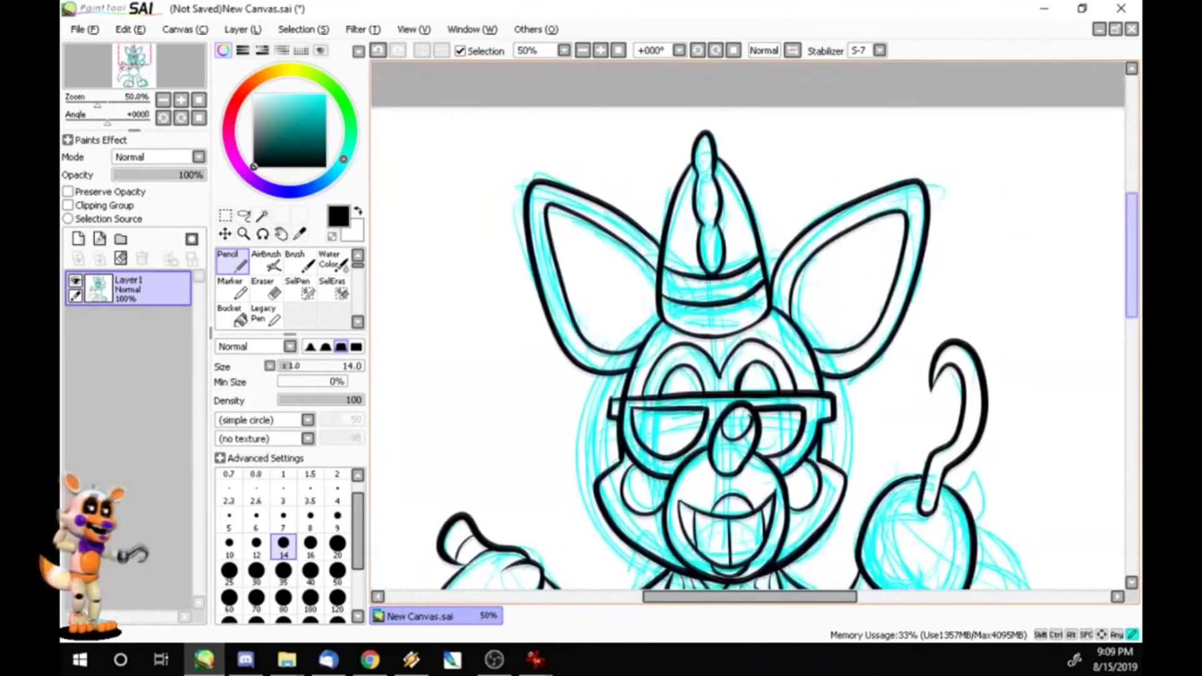
scroll(749, 326, down, 8)
scroll(749, 325, left, 2)
mouse_move(481, 265)
mouse_down()
mouse_move(482, 307)
mouse_move(505, 276)
mouse_move(487, 301)
mouse_move(517, 282)
mouse_move(515, 343)
mouse_up()
key(ctrl+z)
key(ctrl+z)
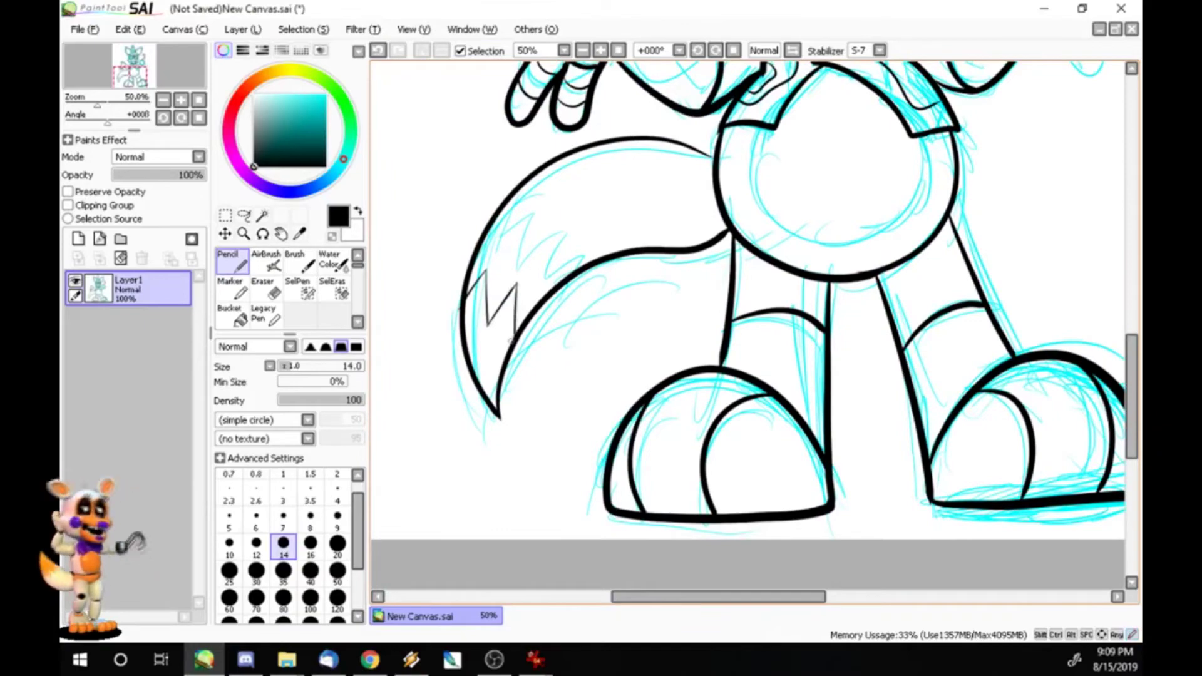
- Ink the inner oval on the belly below the vest
mouse_move(755, 128)
mouse_down()
mouse_move(849, 244)
mouse_move(929, 136)
mouse_move(915, 142)
mouse_move(936, 137)
mouse_up()
drag(724, 144, 480, 145)
- Clean up the end of the glasses frame and the nose highlight with white
scroll(742, 325, up, 10)
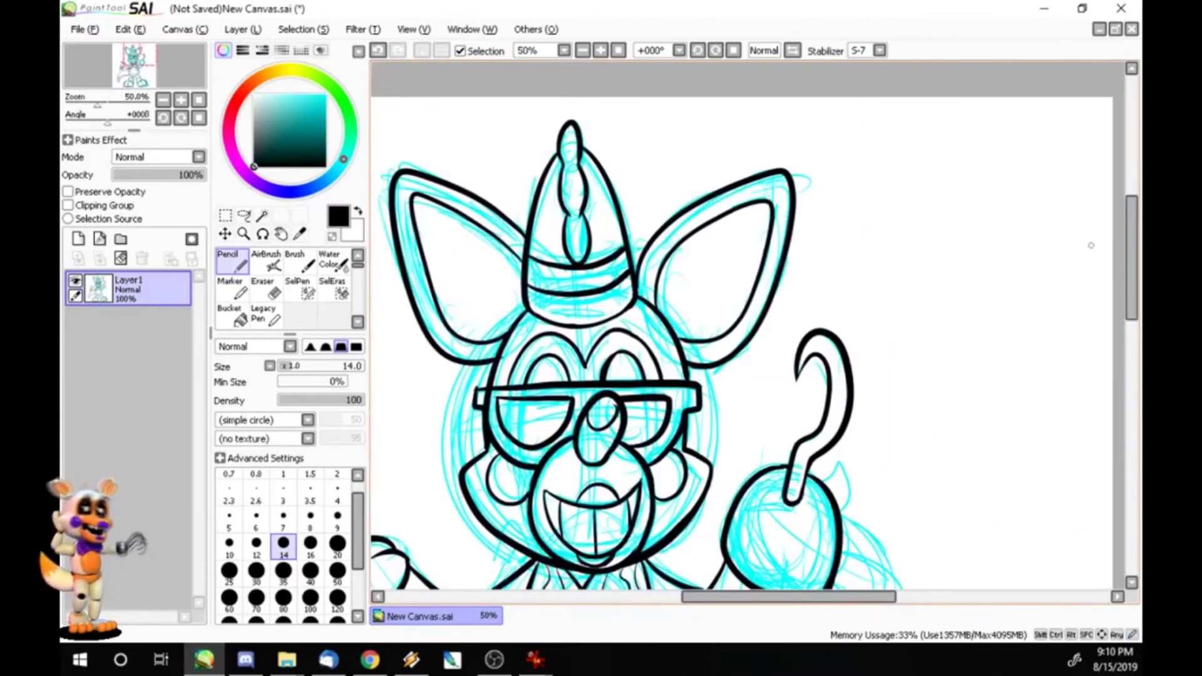
key(x)
mouse_move(476, 386)
mouse_down()
mouse_move(472, 416)
mouse_move(491, 422)
mouse_move(495, 396)
mouse_up()
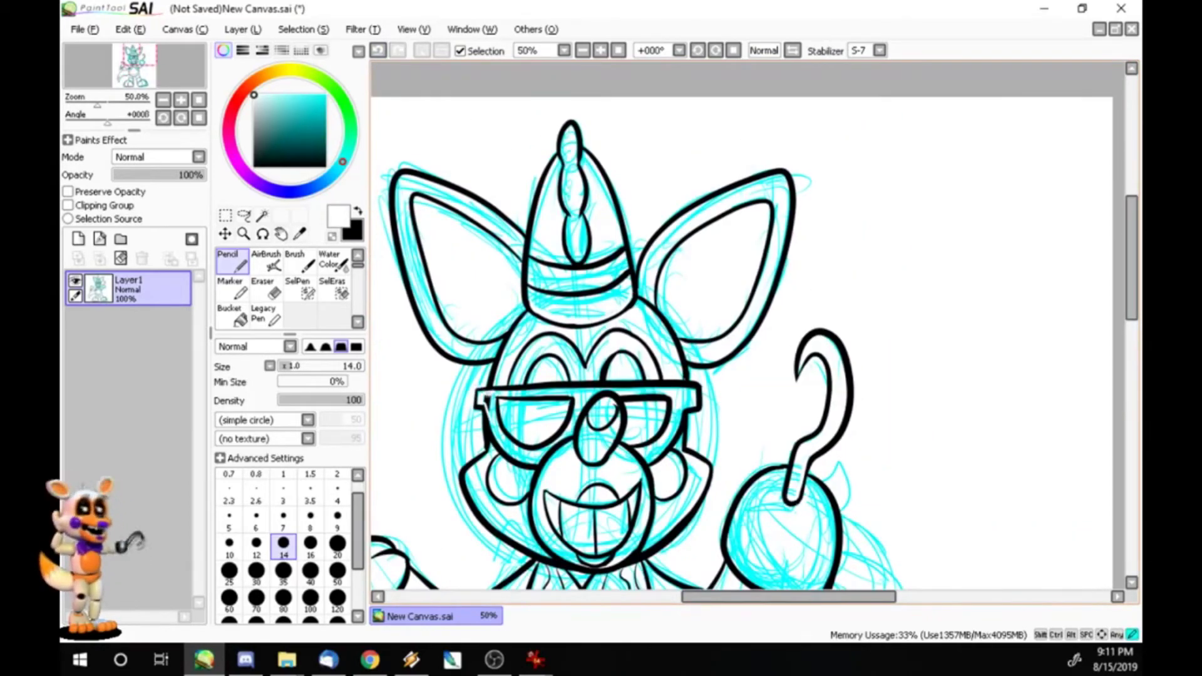
drag(615, 408, 609, 421)
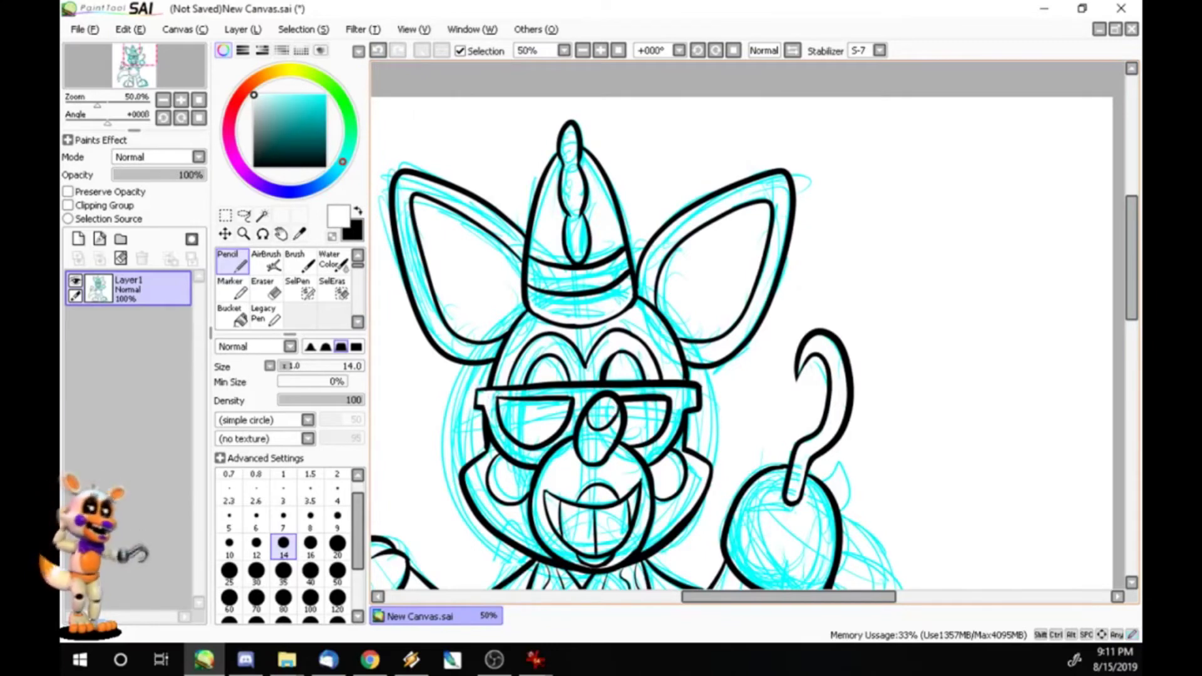
key(x)
key(x)
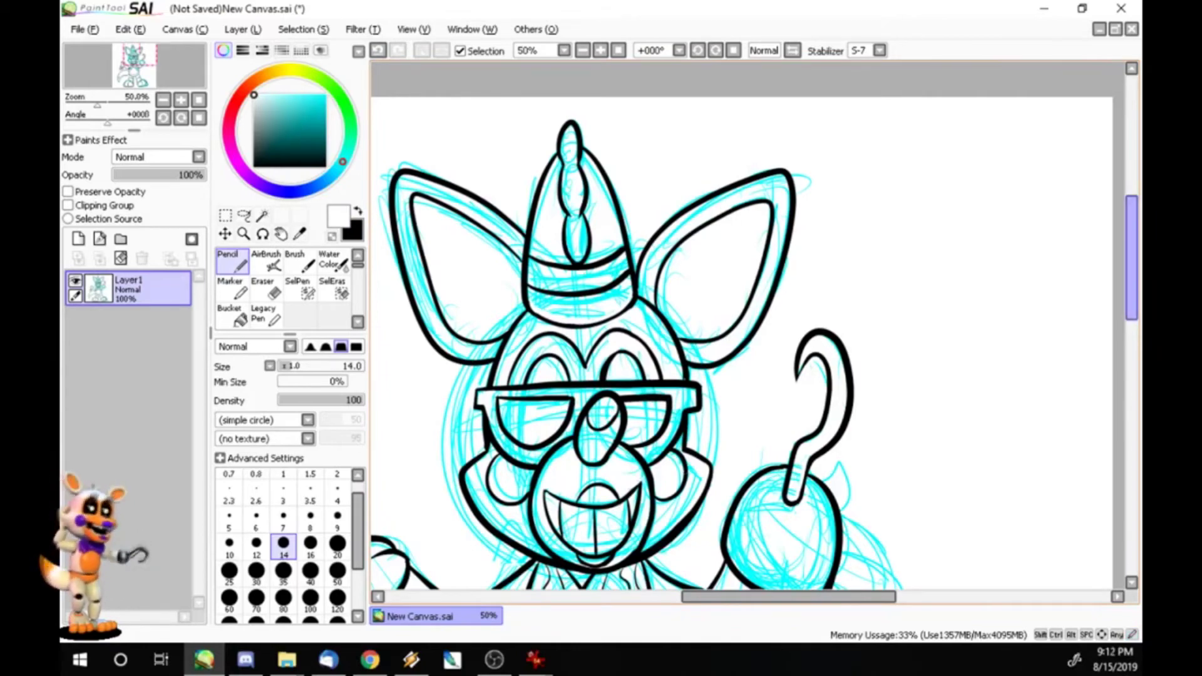
scroll(742, 325, down, 5)
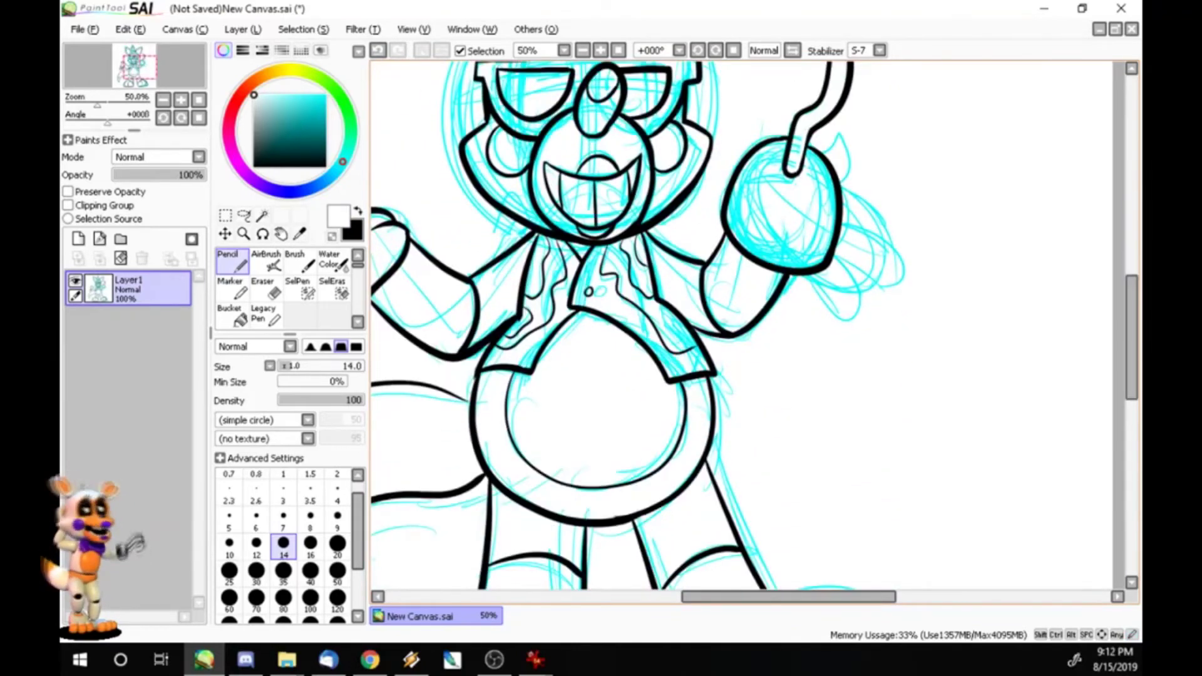
key(x)
scroll(936, 421, up, 1)
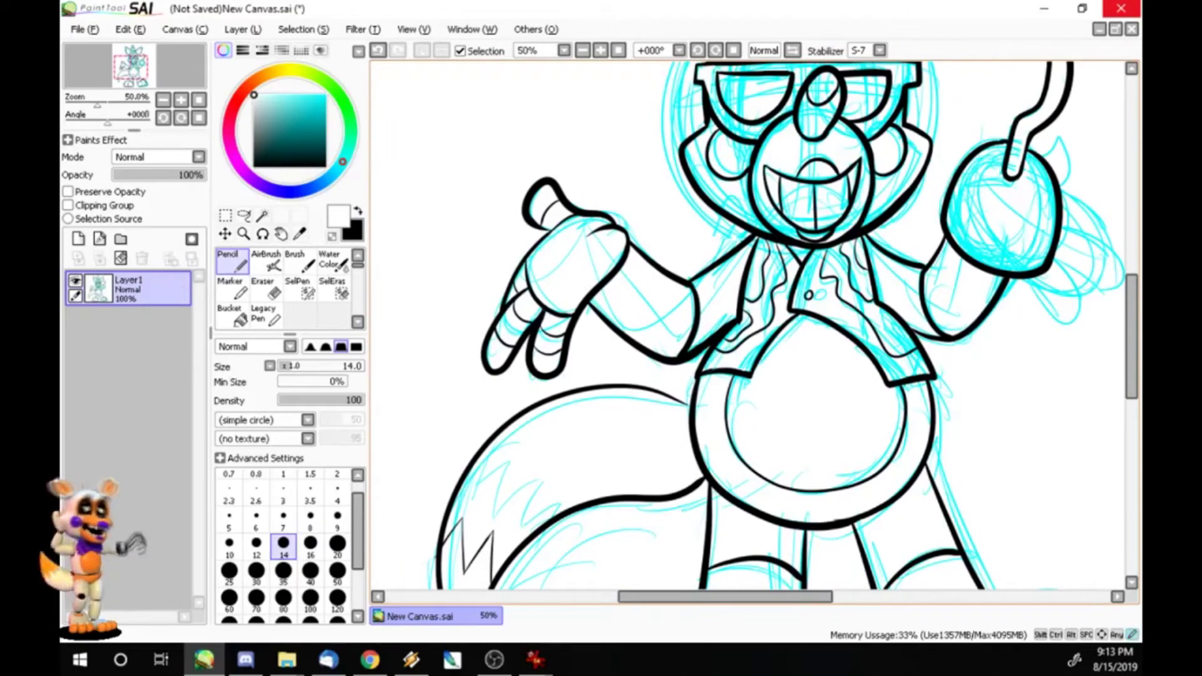
key(x)
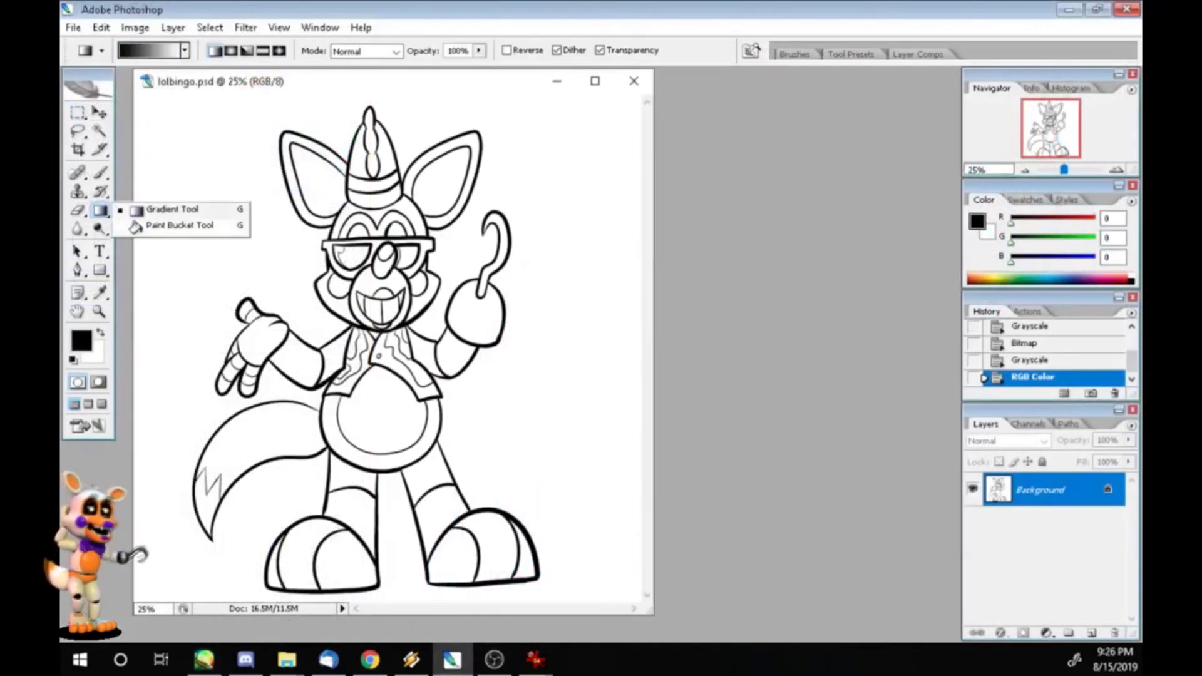
- Fill both lenses of the glasses and the nose in lolbingo.psd with black using the Paint Bucket
click(188, 236)
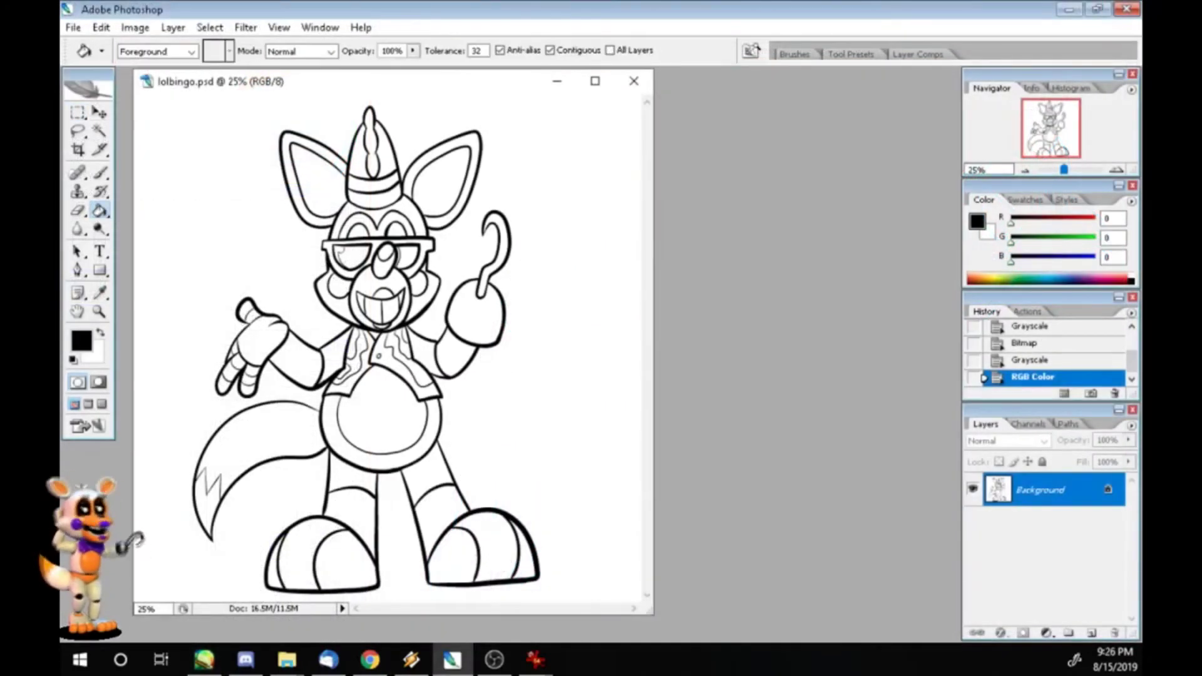
click(354, 257)
click(407, 257)
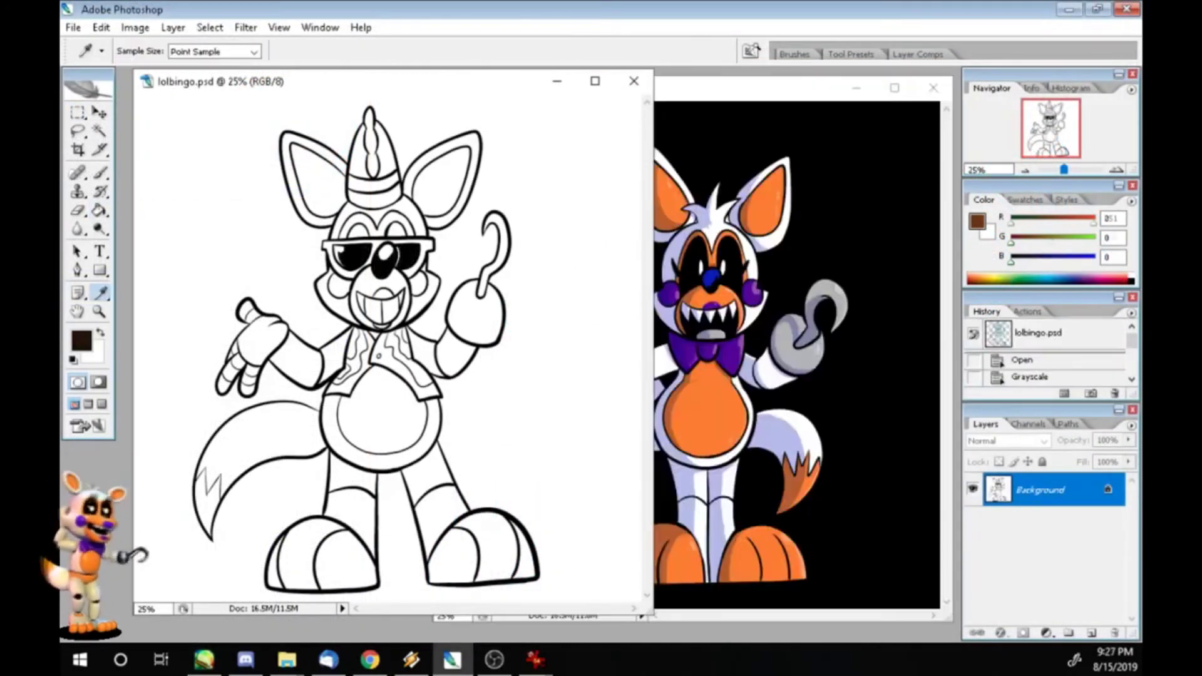
- Sample orange from the reference fox's belly and fill the inner ears, eyelids, muzzle, belly and tail tip with it
alt+click(707, 407)
click(442, 181)
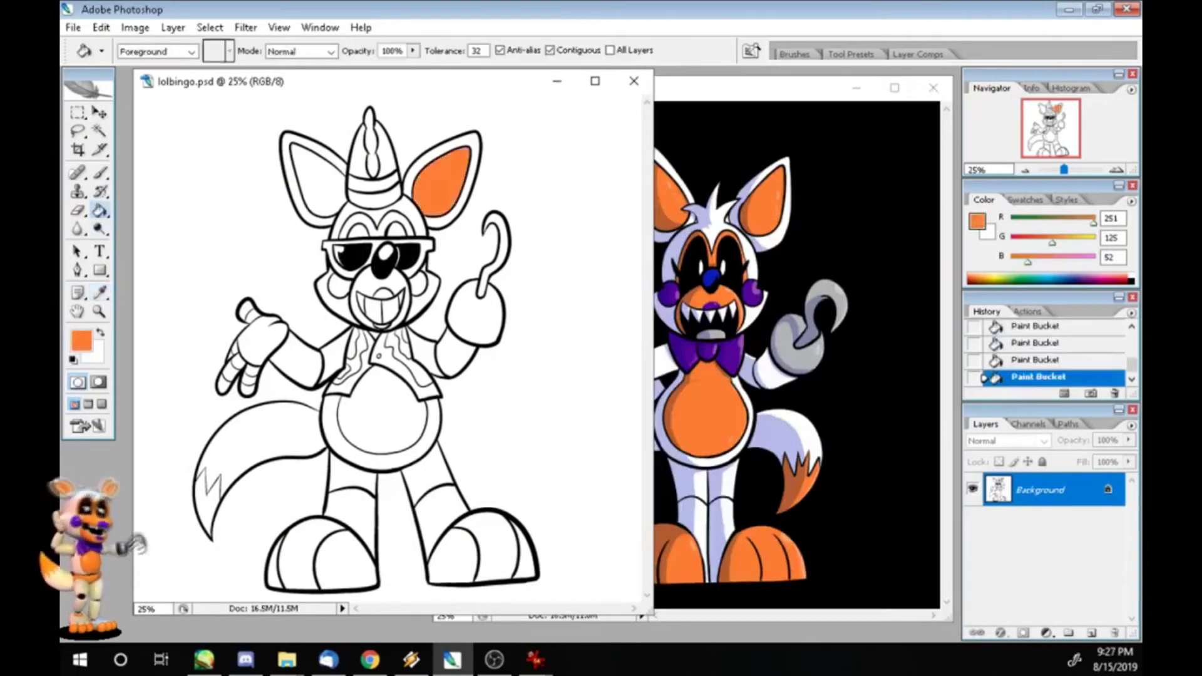
click(316, 179)
click(376, 225)
click(360, 295)
click(382, 410)
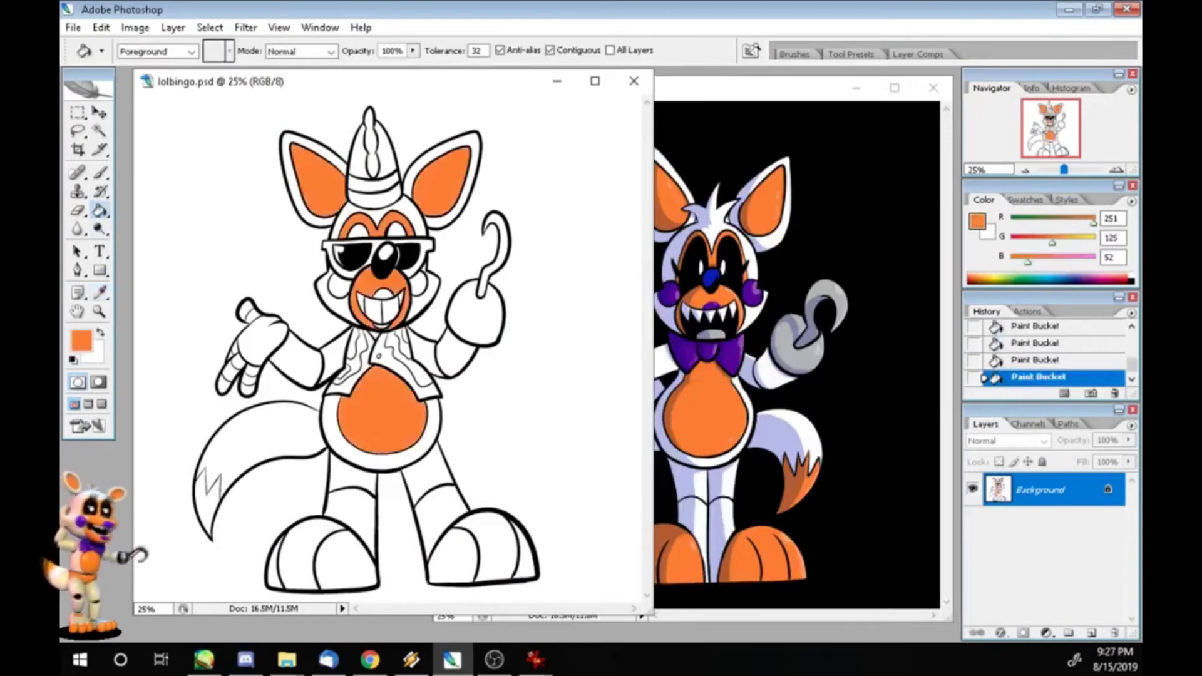
click(204, 495)
- Sample purple from the reference fox's bow tie and fill both cheeks and the lips with it
alt+click(708, 350)
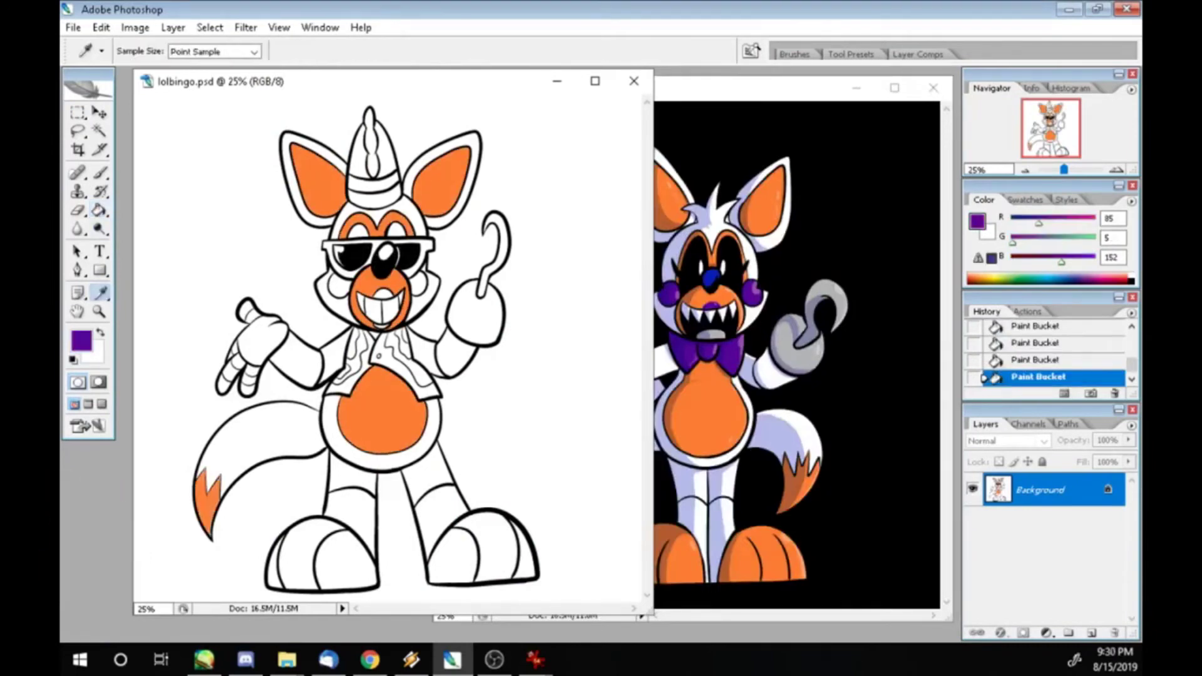
click(338, 285)
click(419, 284)
- Sample blue from the reference fox's nose and fill the reflections inside the glasses' lenses with it
alt+click(710, 275)
click(339, 256)
click(331, 248)
key(ctrl+z)
click(399, 257)
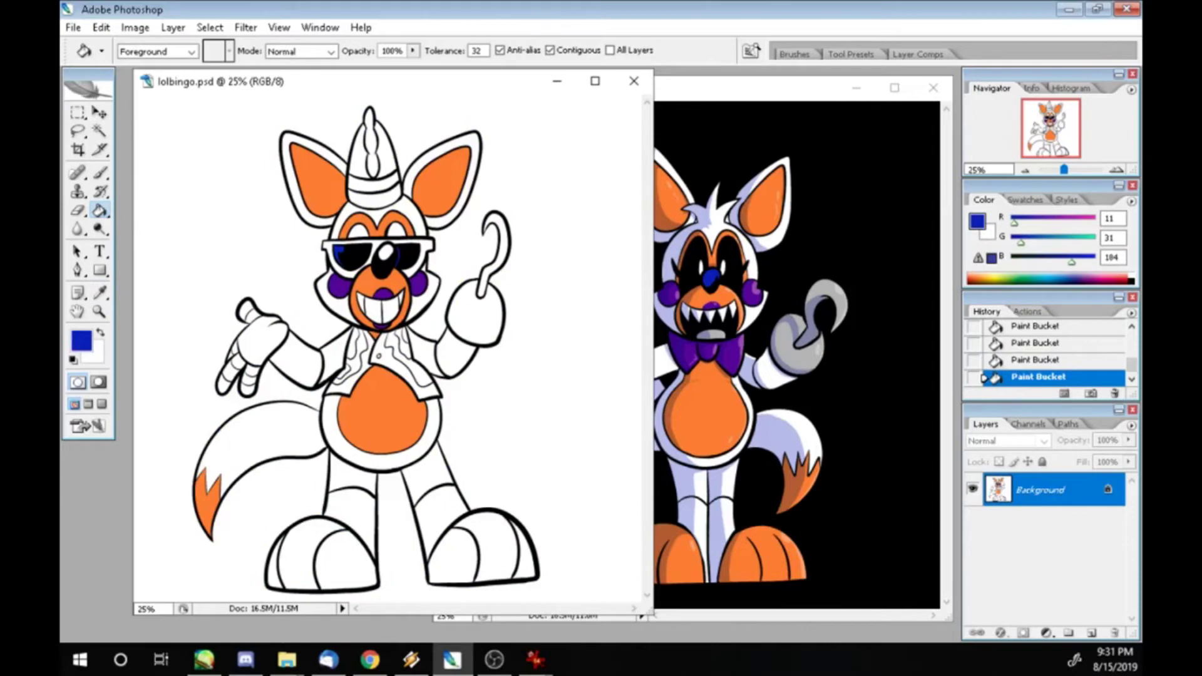
- Sample gray from the reference fox's hook hand and fill the raised hand and its hook with it
alt+click(791, 351)
click(475, 313)
click(500, 244)
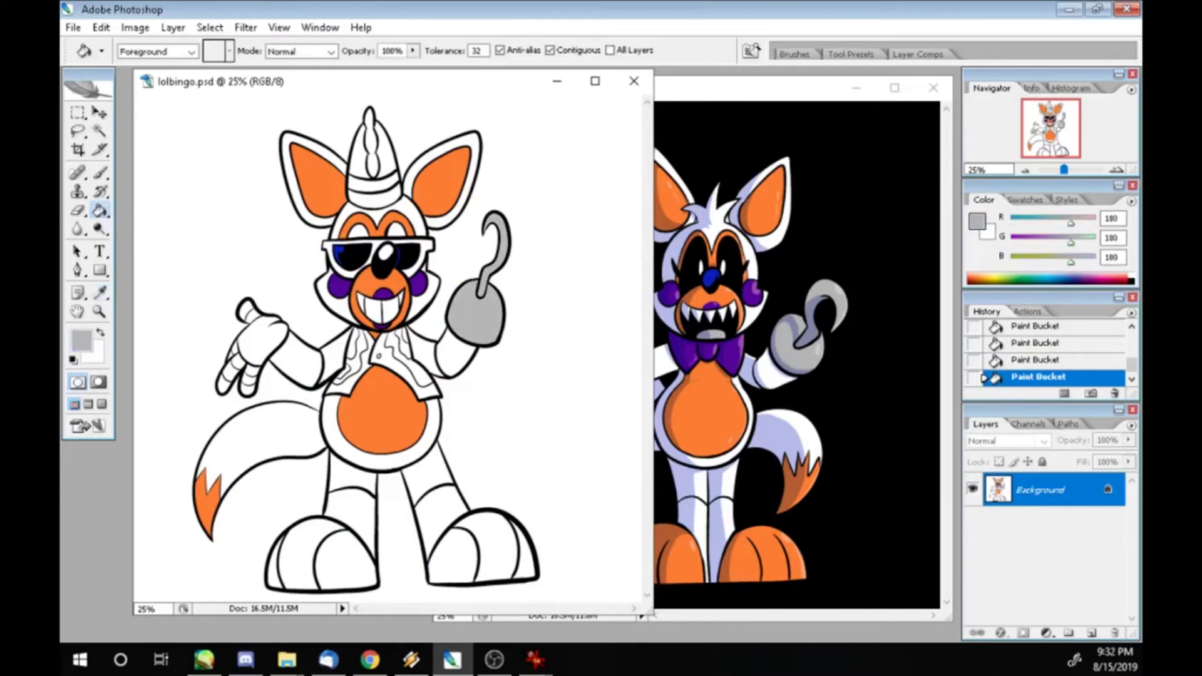
- Fill the eye areas showing above the glasses with black
alt+click(396, 230)
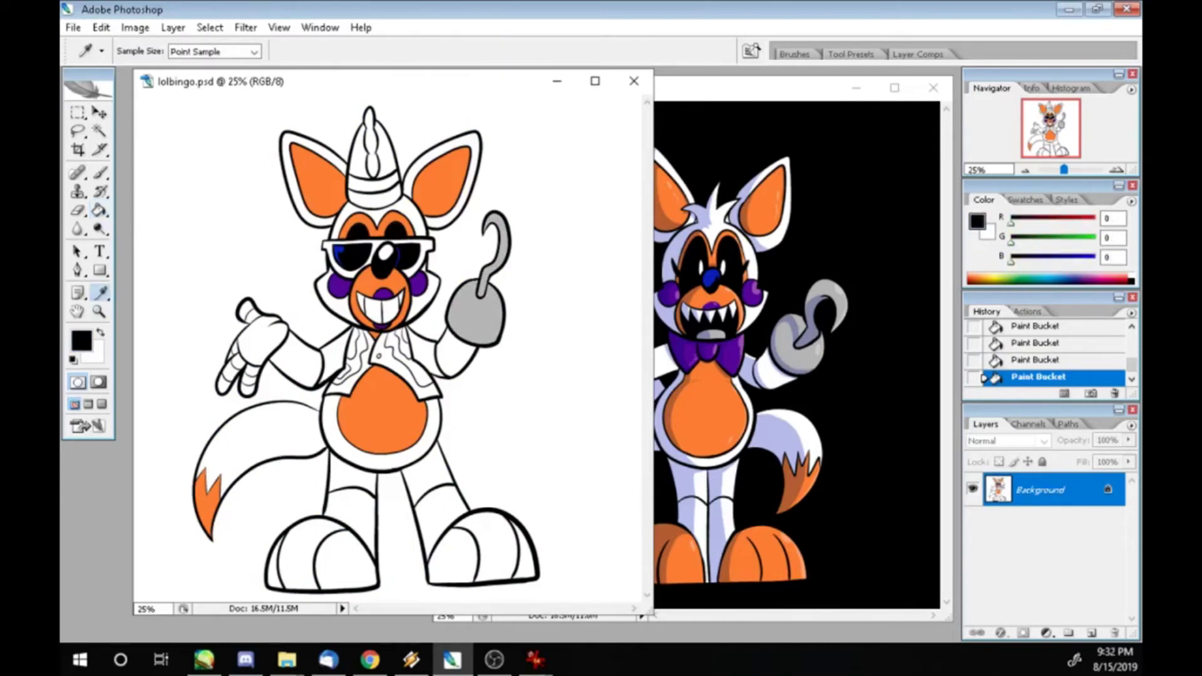
- Sample orange from the reference fox's foot and fill both of the fox's feet with it
alt+click(770, 557)
click(348, 563)
click(301, 558)
click(483, 551)
- Fill the vest with lime green and its wavy inner patches with pale yellow
click(996, 278)
click(413, 376)
click(350, 363)
click(80, 342)
click(489, 153)
click(771, 150)
click(400, 370)
click(354, 365)
click(354, 365)
key(ctrl+z)
- Set the foreground color to red #b80b0b and fill the body of the hat with it
alt+click(338, 253)
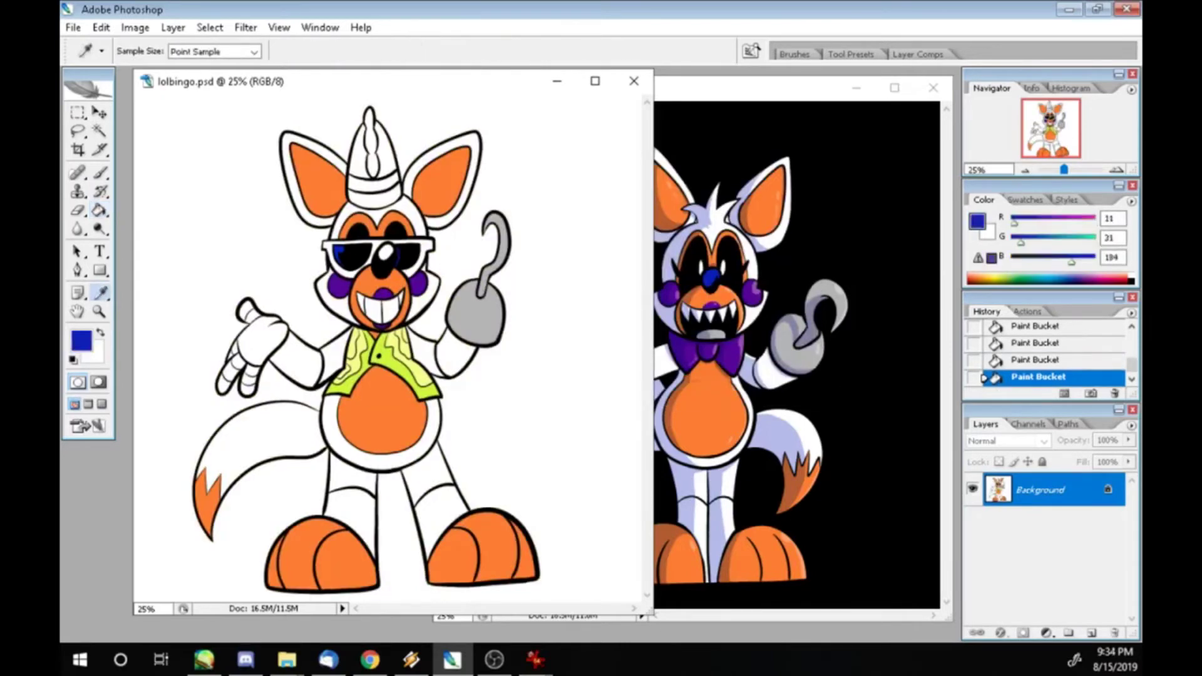
click(81, 342)
click(628, 164)
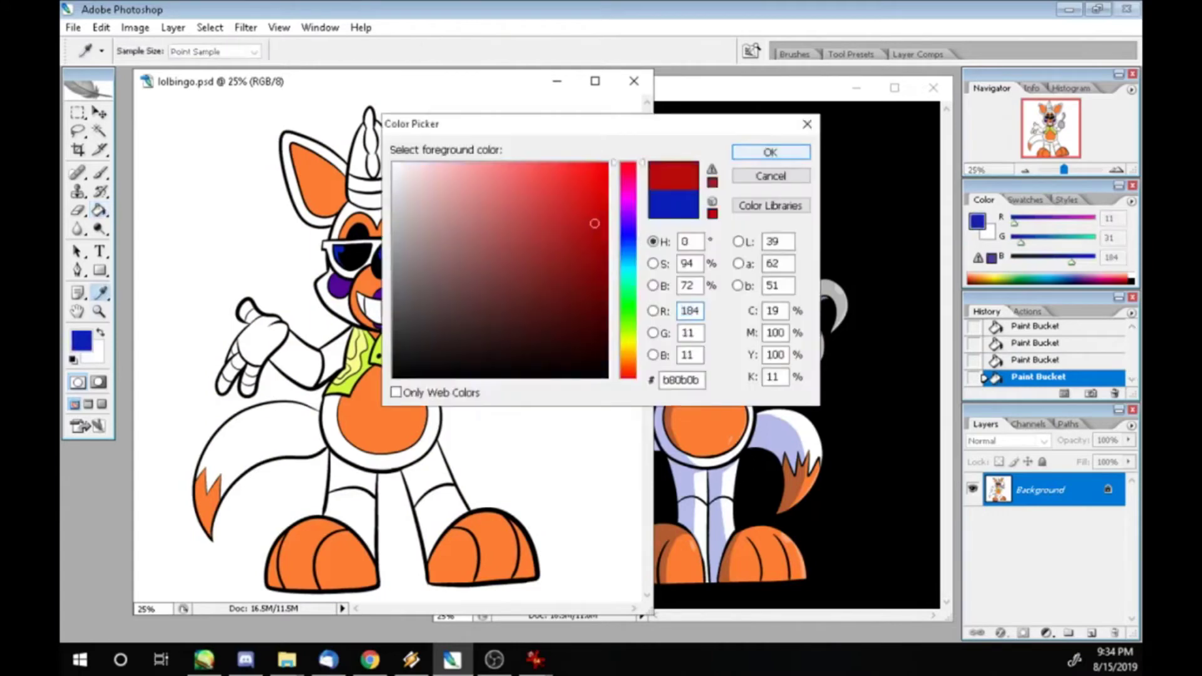
click(771, 152)
click(376, 169)
- Pick a bright yellow and use it for the hat's band and its wavy center trim
click(81, 342)
click(628, 341)
click(577, 171)
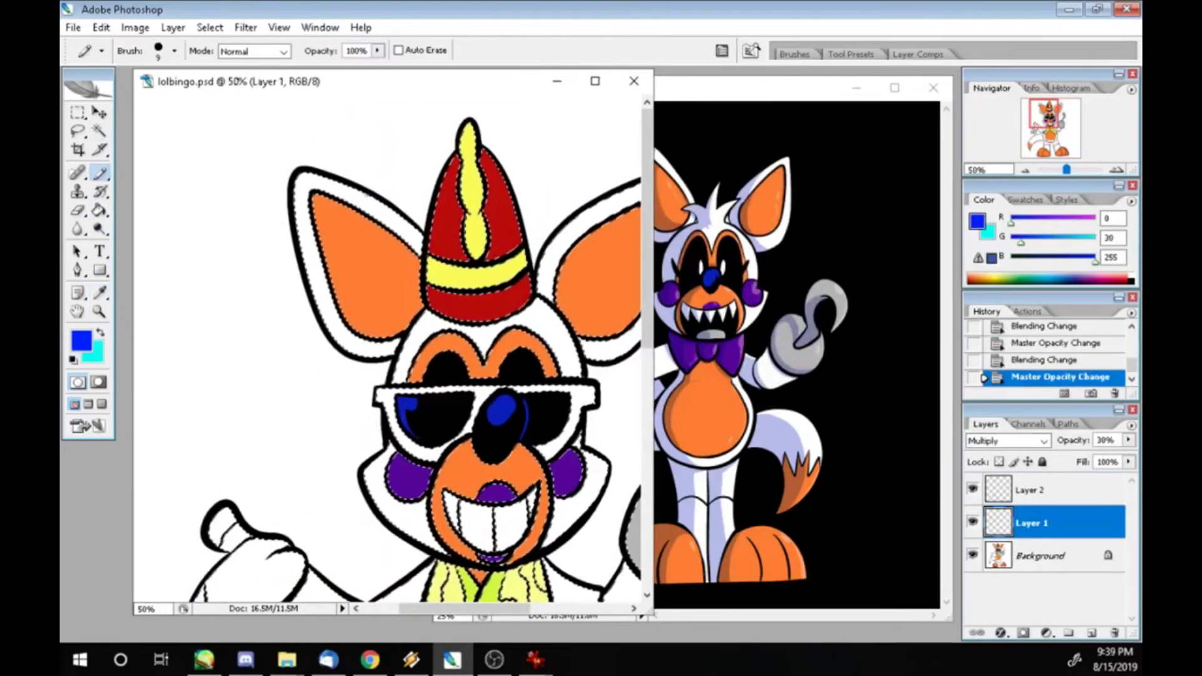
- Outline a shadow down the outer side of the left ear on Layer 1 and fill it with blue
mouse_move(363, 195)
mouse_down()
mouse_move(341, 232)
mouse_move(341, 338)
mouse_up()
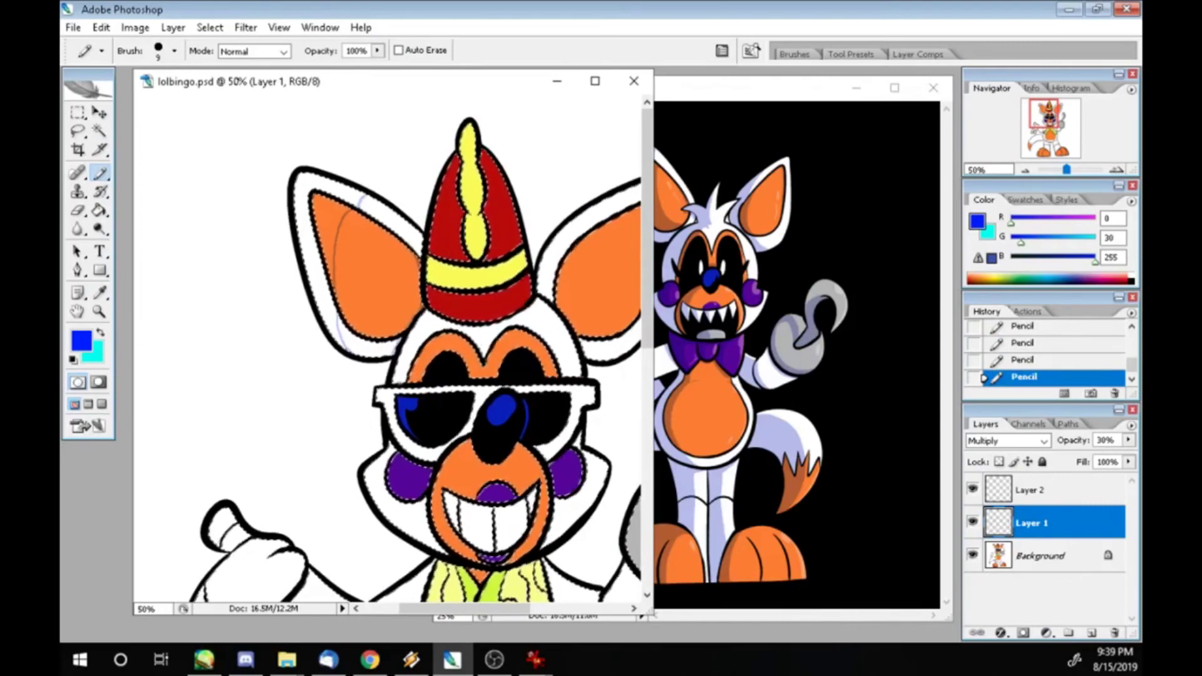
key(g)
click(304, 250)
click(322, 226)
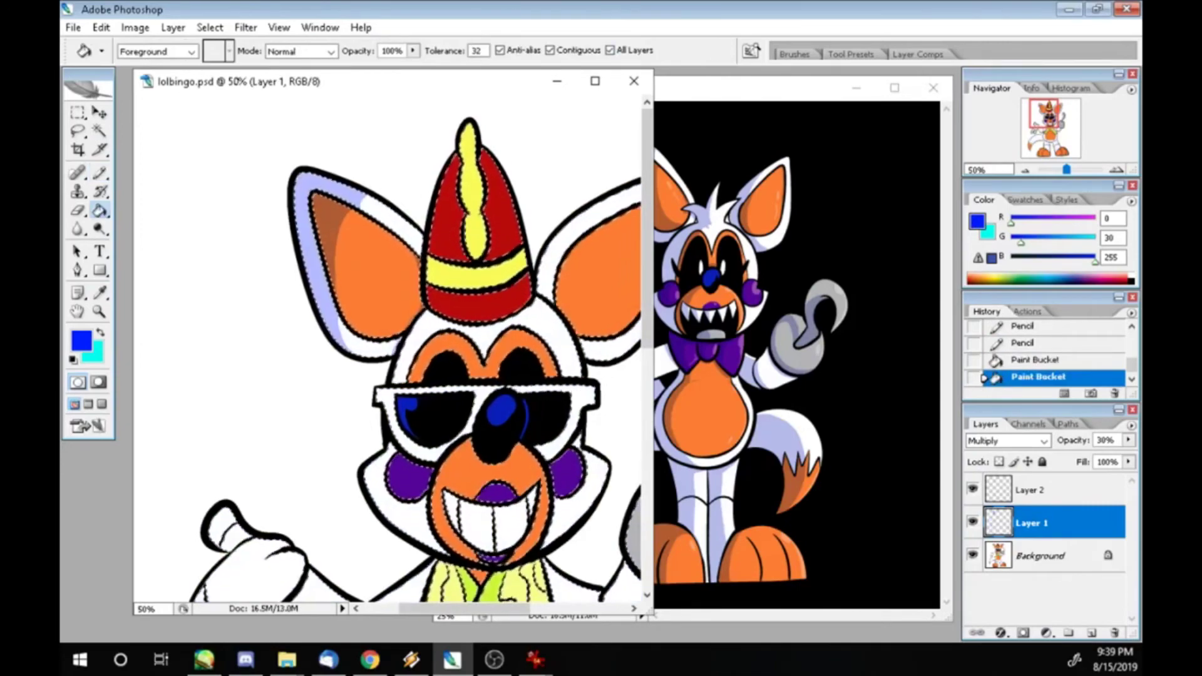
- Pencil shadow edges on the left side of the hat, its trim and band, and fill the shadows with blue
key(b)
drag(460, 156, 447, 294)
key(g)
click(438, 232)
click(495, 225)
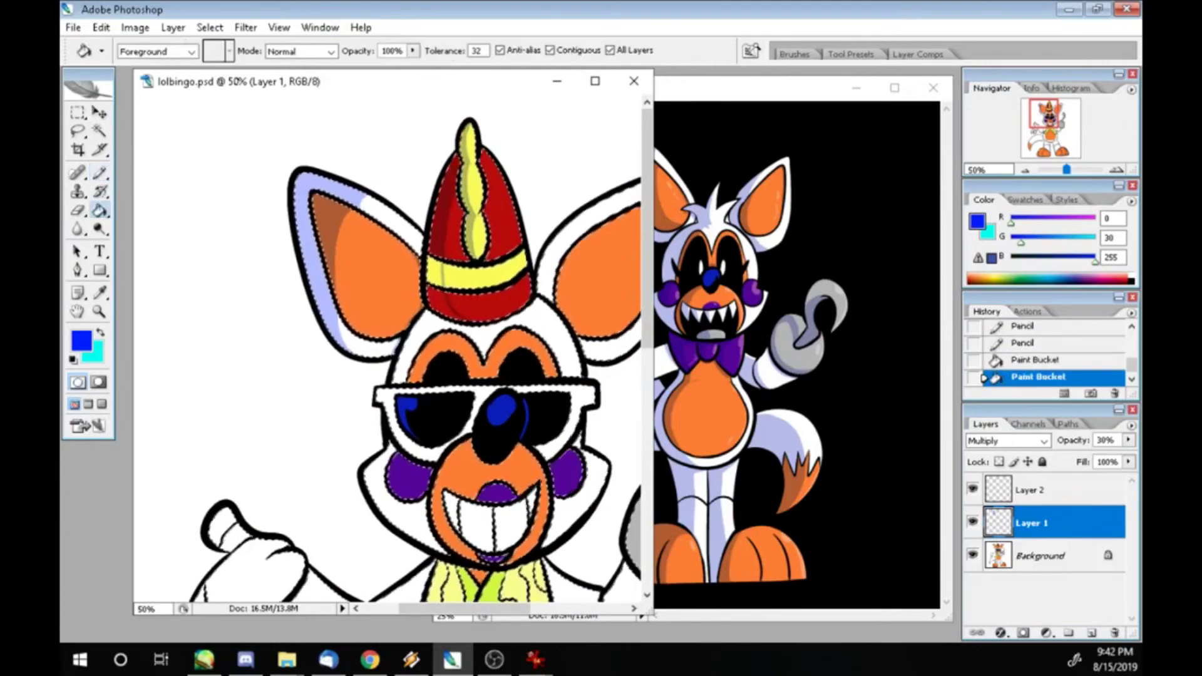
click(441, 297)
click(519, 294)
- Outline shadows on the left side of the forehead and the glasses frame and fill them with blue
key(b)
drag(442, 482, 451, 532)
drag(464, 501, 489, 533)
drag(495, 482, 514, 532)
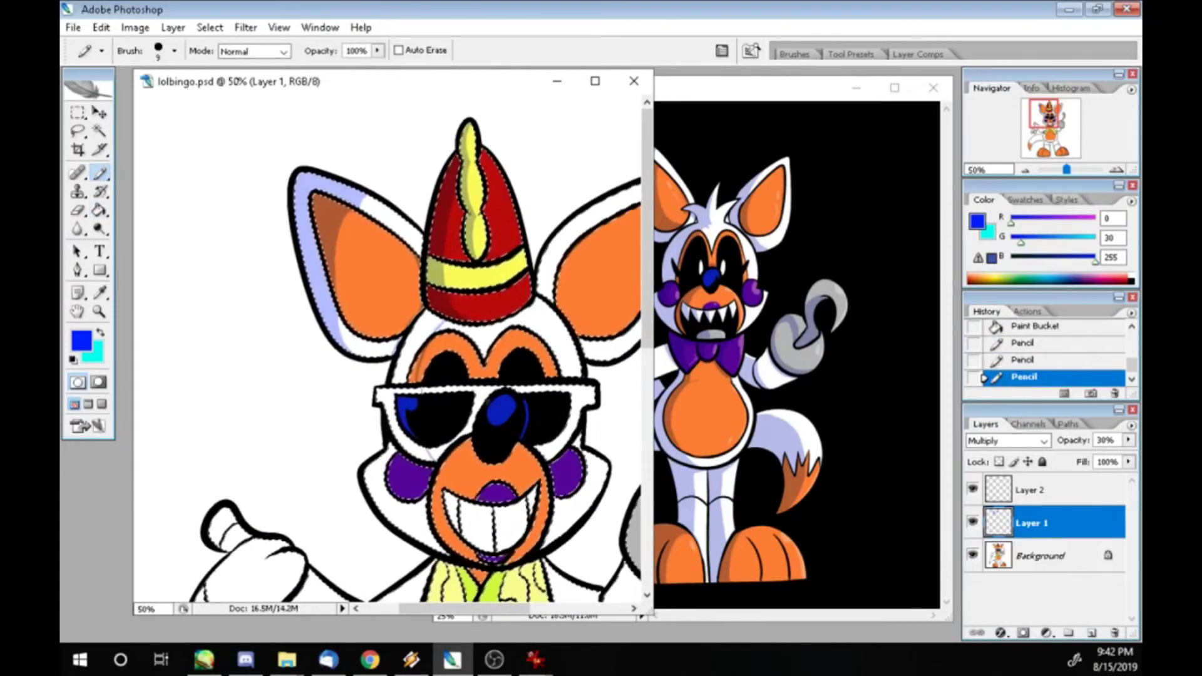
drag(476, 483, 532, 564)
key(g)
click(395, 351)
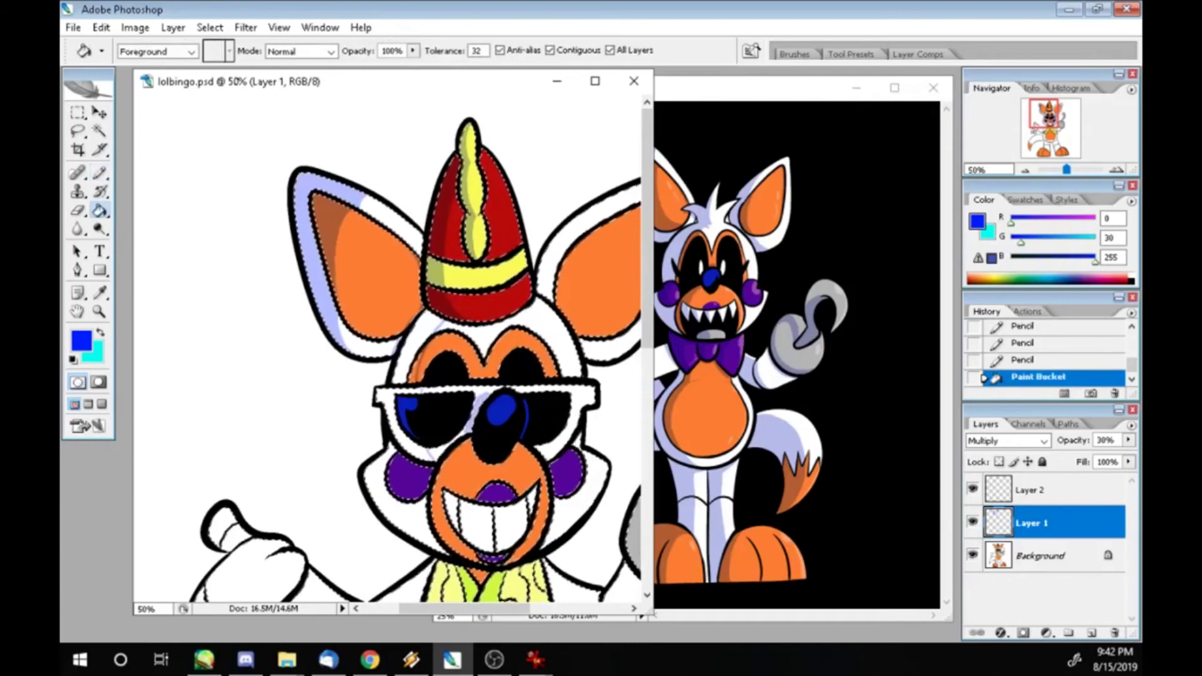
click(410, 447)
click(379, 316)
click(563, 351)
- Draw shadow edges with the Pencil on the cheeks, the lower face, the muzzle and the teeth
key(b)
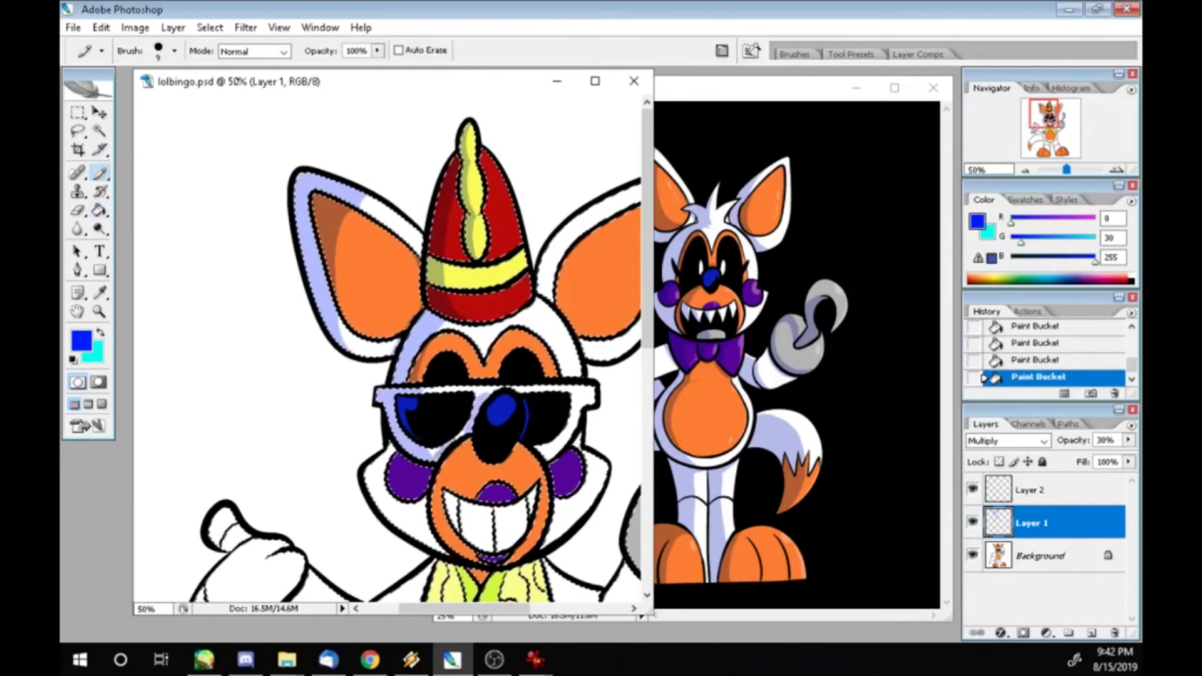
drag(401, 495, 407, 532)
drag(438, 470, 451, 551)
drag(539, 488, 545, 532)
drag(476, 551, 513, 557)
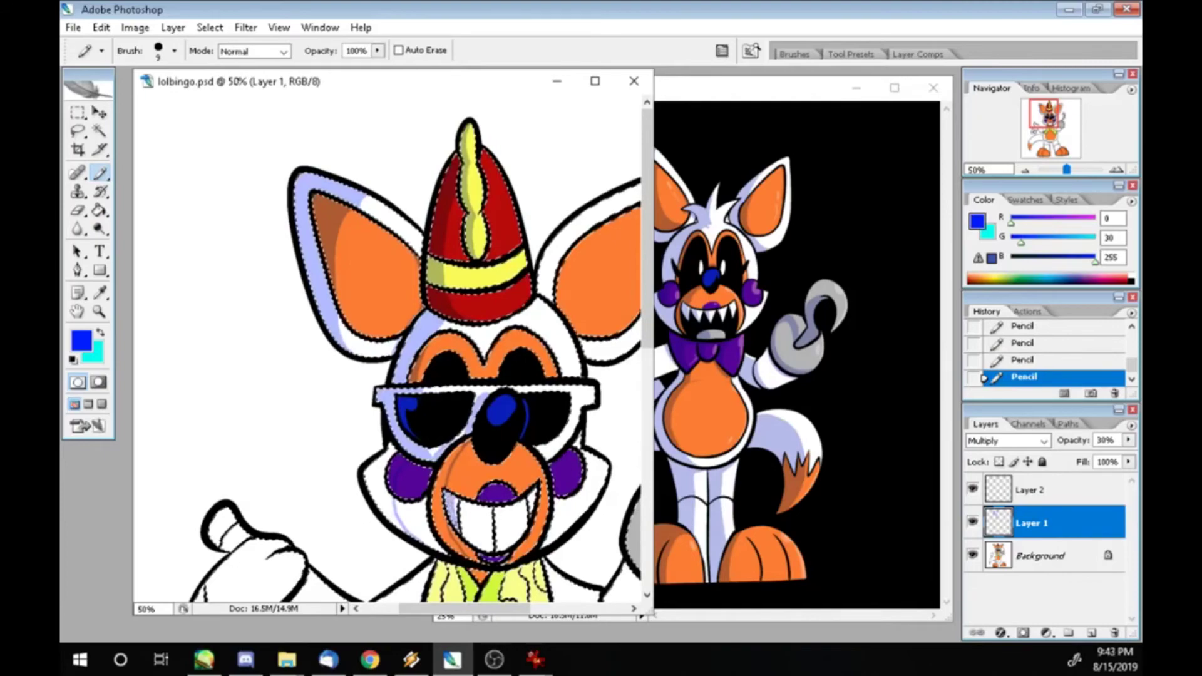
- Revert the first face shadow fills, set the Paint Bucket tolerance to 20 and refill the face and muzzle shadows
key(g)
click(985, 343)
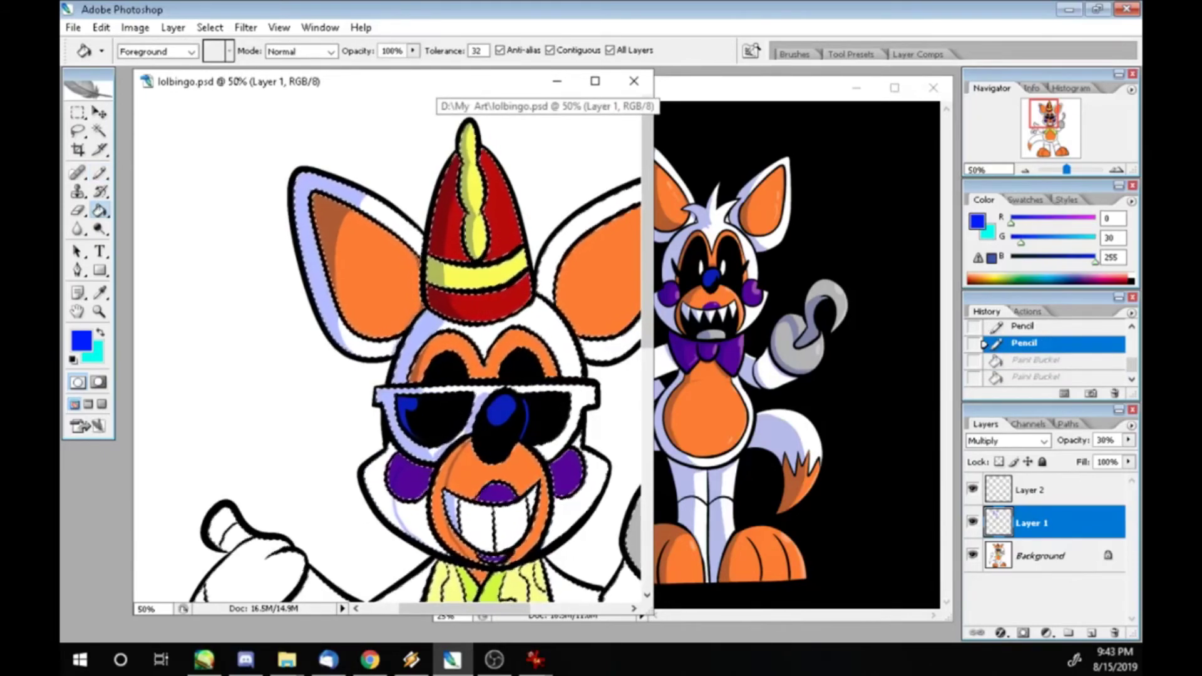
key(Return)
click(985, 377)
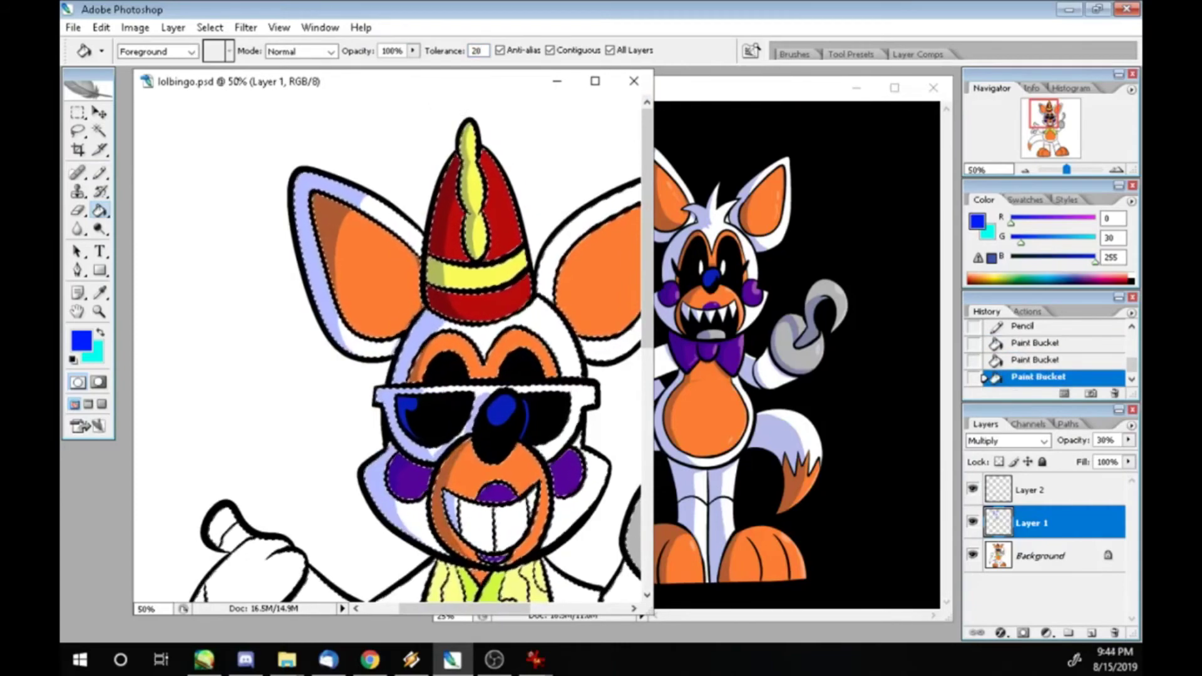
- Outline shadows on the inner and lower edges of the right ear and fill them with blue
key(b)
drag(583, 207, 633, 238)
scroll(388, 351, right, 5)
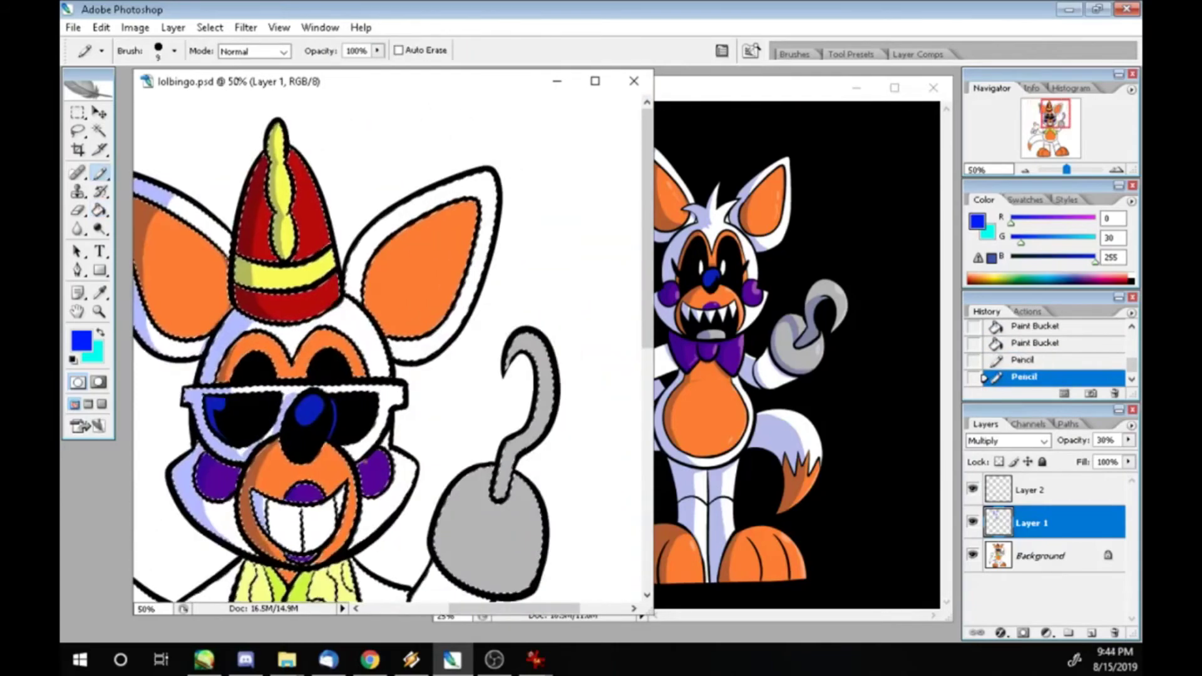
drag(144, 269, 206, 338)
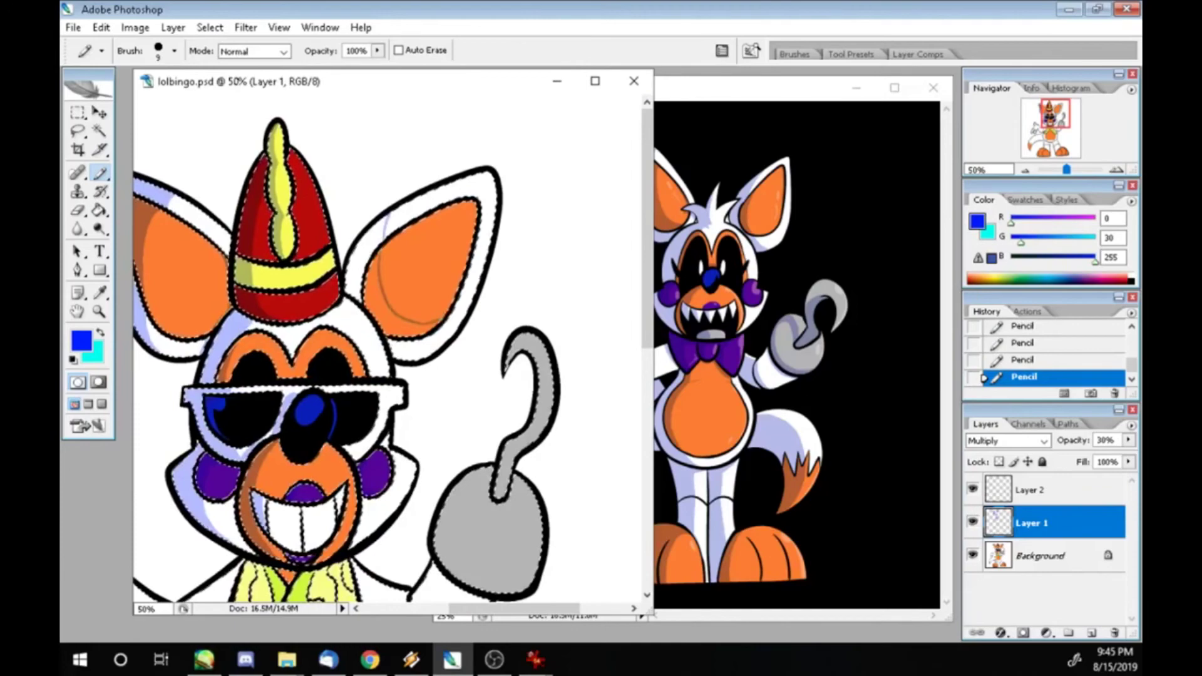
key(ctrl+z)
key(ctrl+z)
key(g)
click(370, 275)
click(382, 332)
click(438, 348)
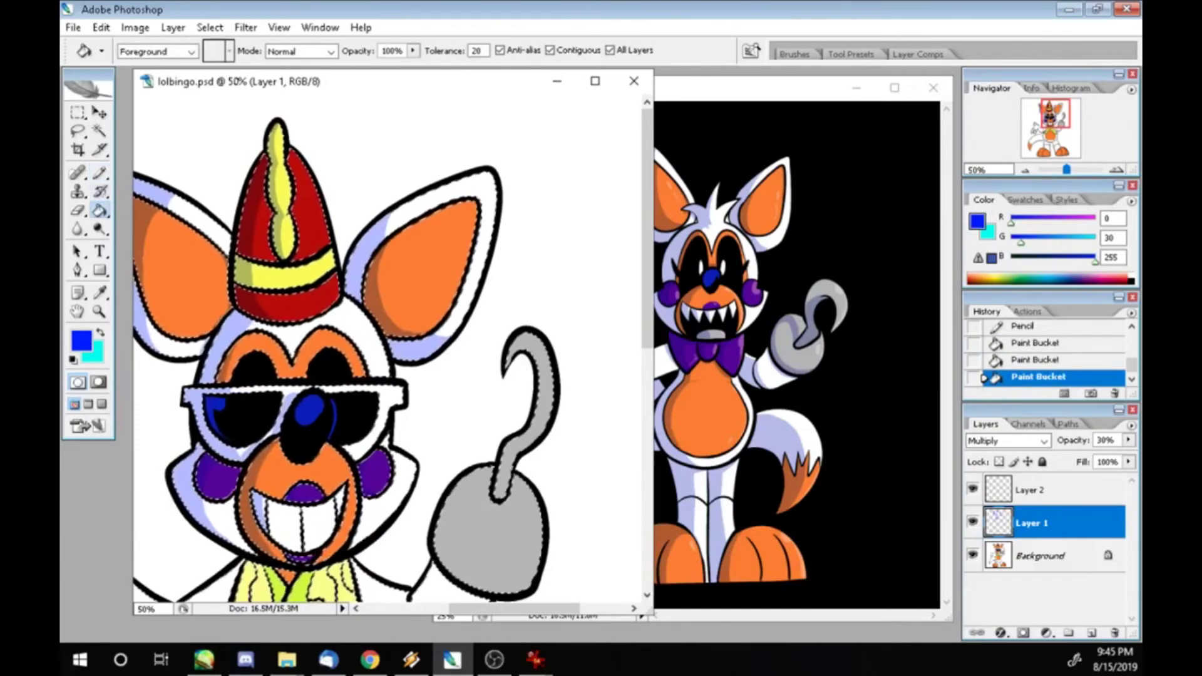
- Outline a shadow along the inner side of the metal hook and fill it with blue
key(b)
drag(138, 272, 143, 298)
key(g)
click(139, 285)
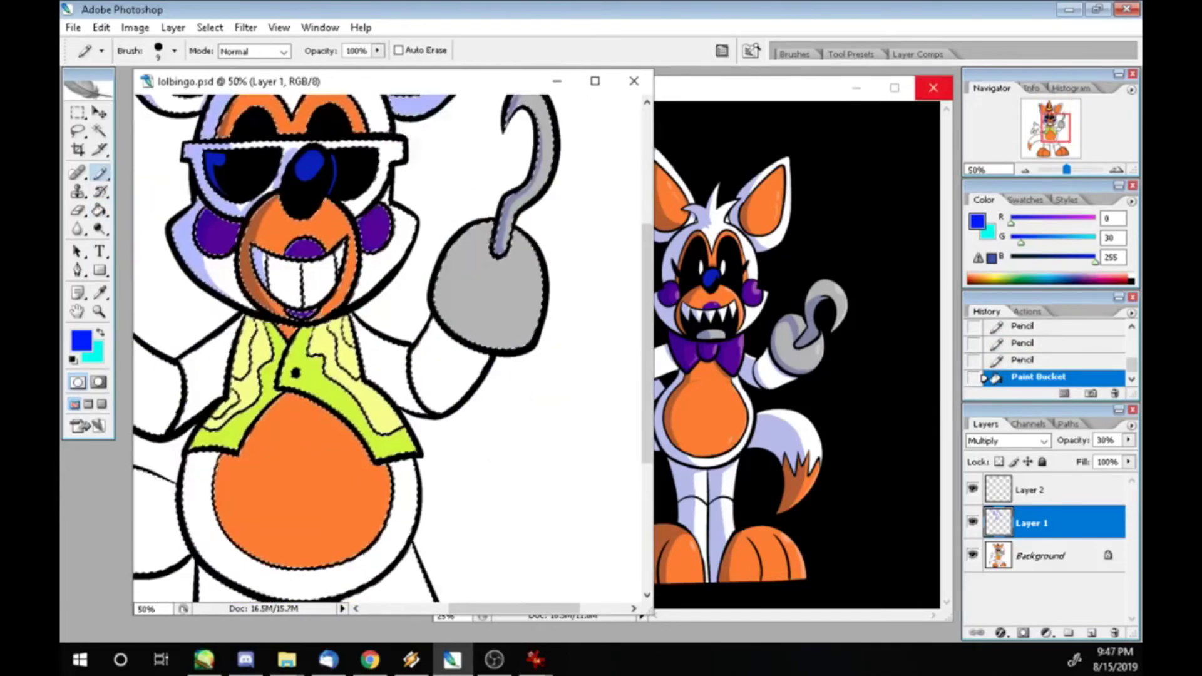
- Outline shadows on the left side of the hooked hand and its arm and fill them with blue
drag(376, 101, 350, 128)
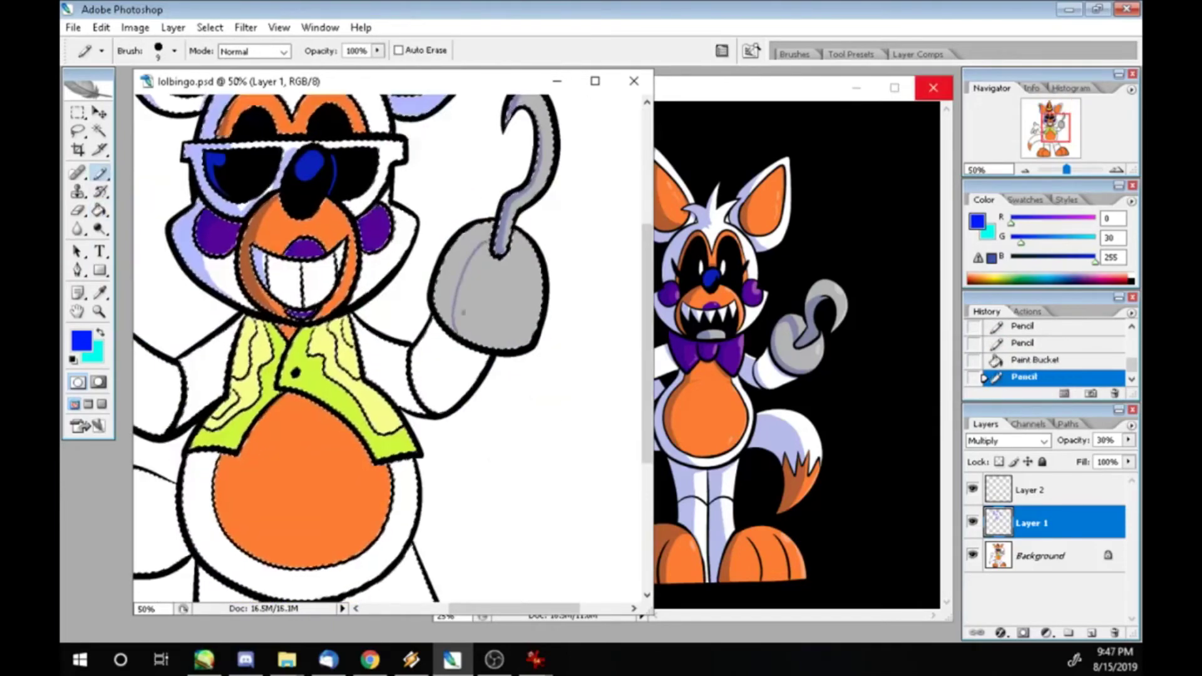
drag(438, 335, 416, 376)
key(g)
click(448, 295)
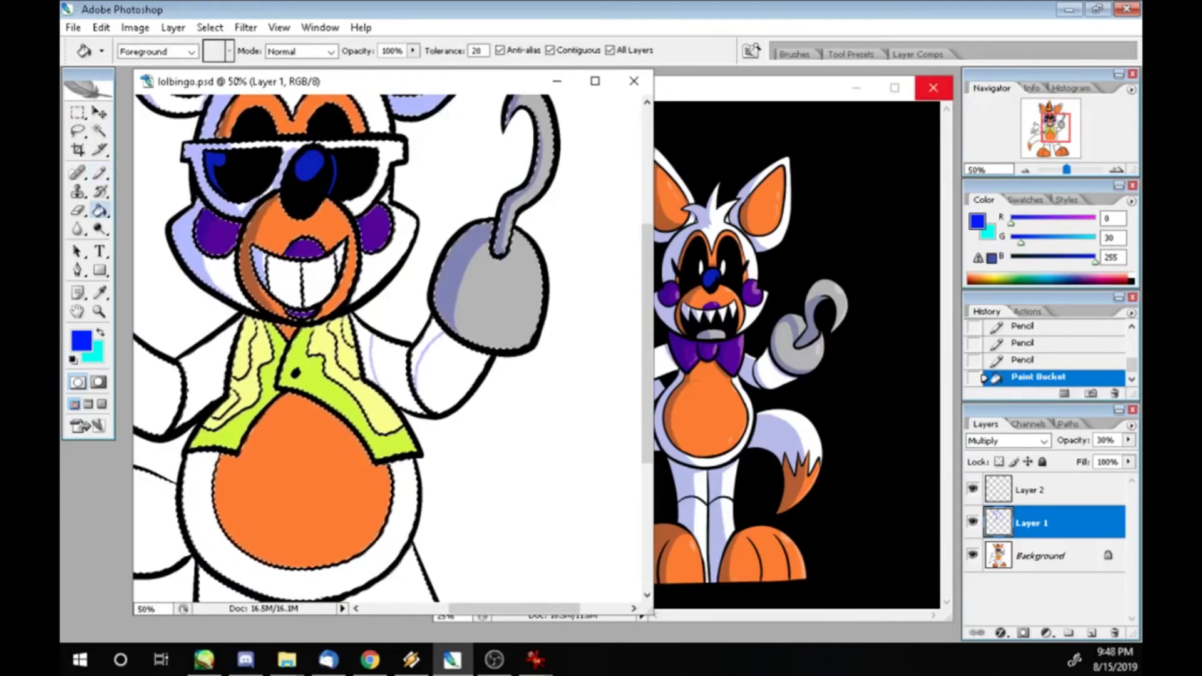
click(307, 282)
click(326, 301)
- Draw shadow edges with the Pencil on the vest, beneath the vest's hem and down the left side of the torso
key(b)
drag(513, 225, 521, 238)
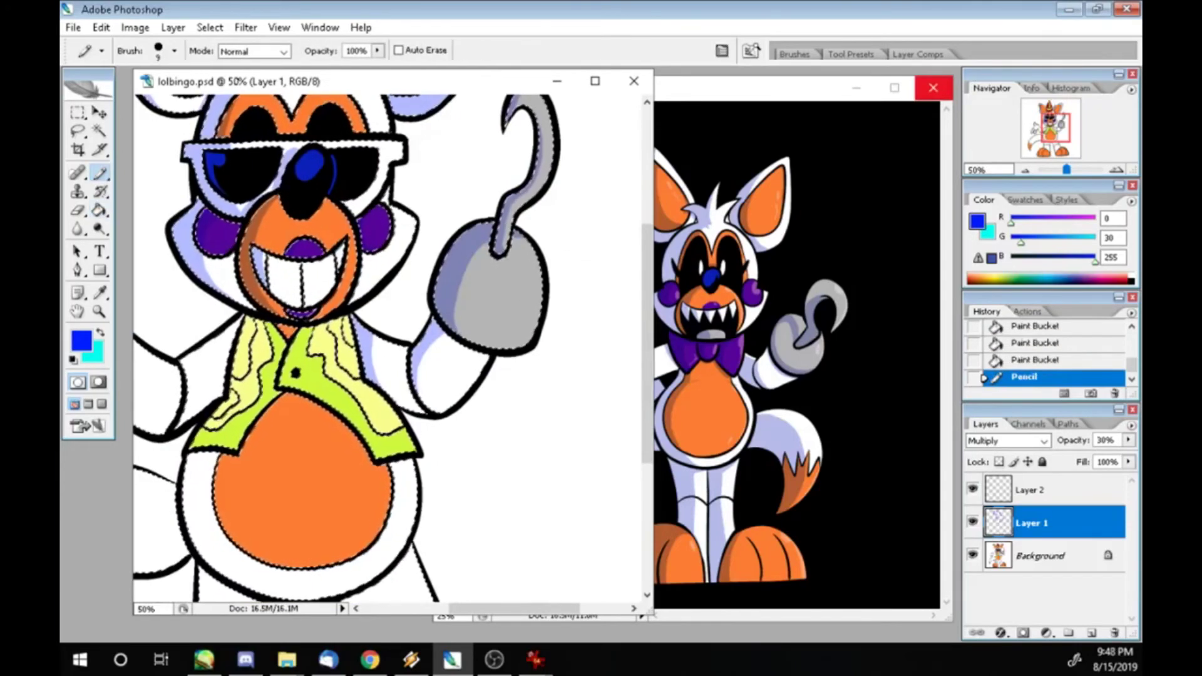
drag(537, 134, 538, 165)
drag(514, 222, 540, 294)
drag(504, 97, 539, 133)
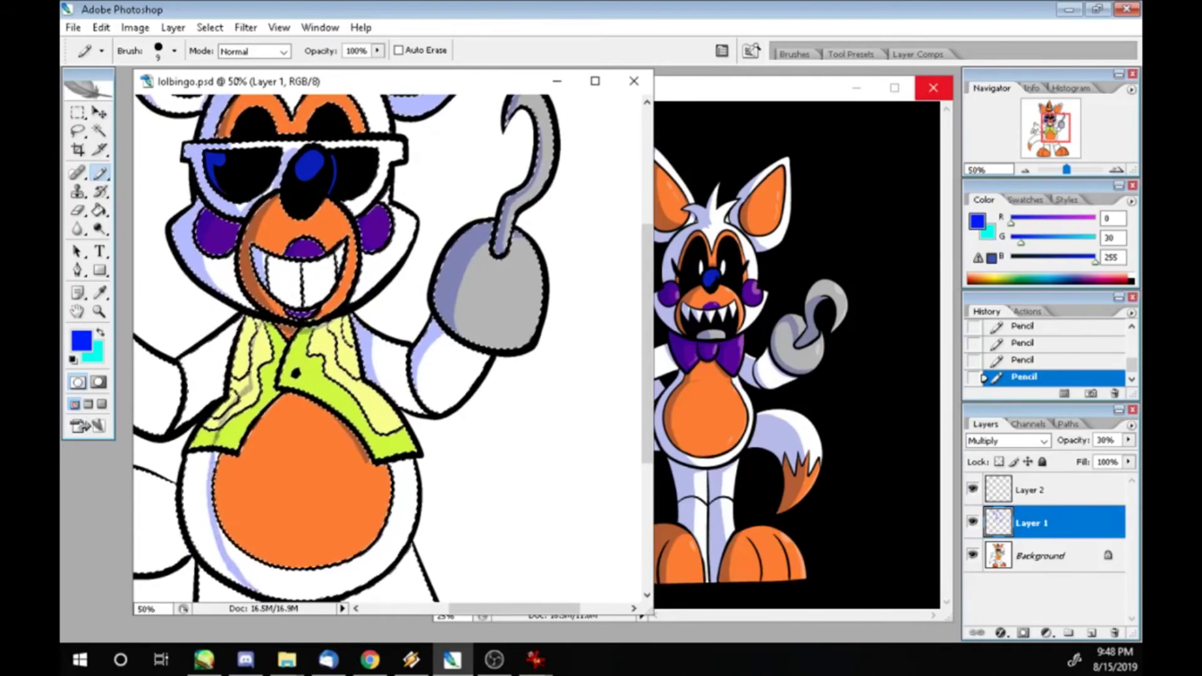
key(e)
key(b)
drag(532, 188, 537, 207)
- Fill the outlined shadows on the left side of the vest and torso with blue
key(g)
click(238, 382)
click(332, 351)
click(203, 438)
click(194, 514)
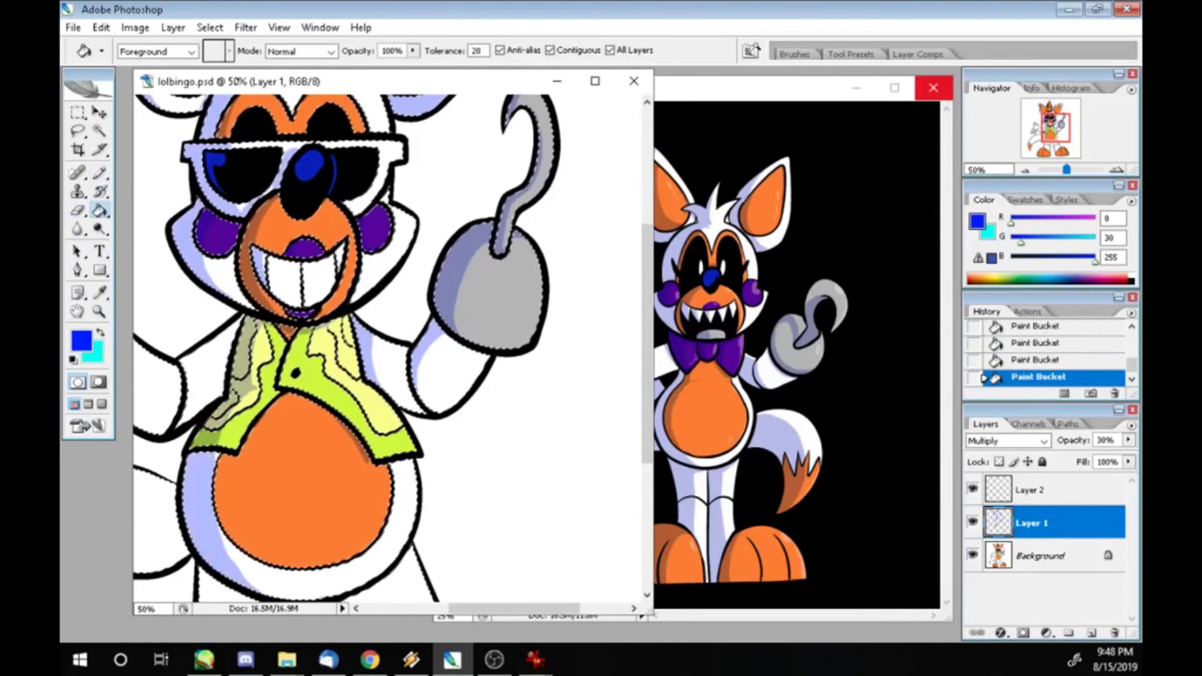
- Touch up the face and vest shadows by erasing stray parts and redrawing the edges with the Pencil
key(e)
drag(263, 244, 313, 282)
drag(238, 326, 313, 394)
drag(187, 201, 251, 288)
key(shift+b)
drag(251, 244, 269, 294)
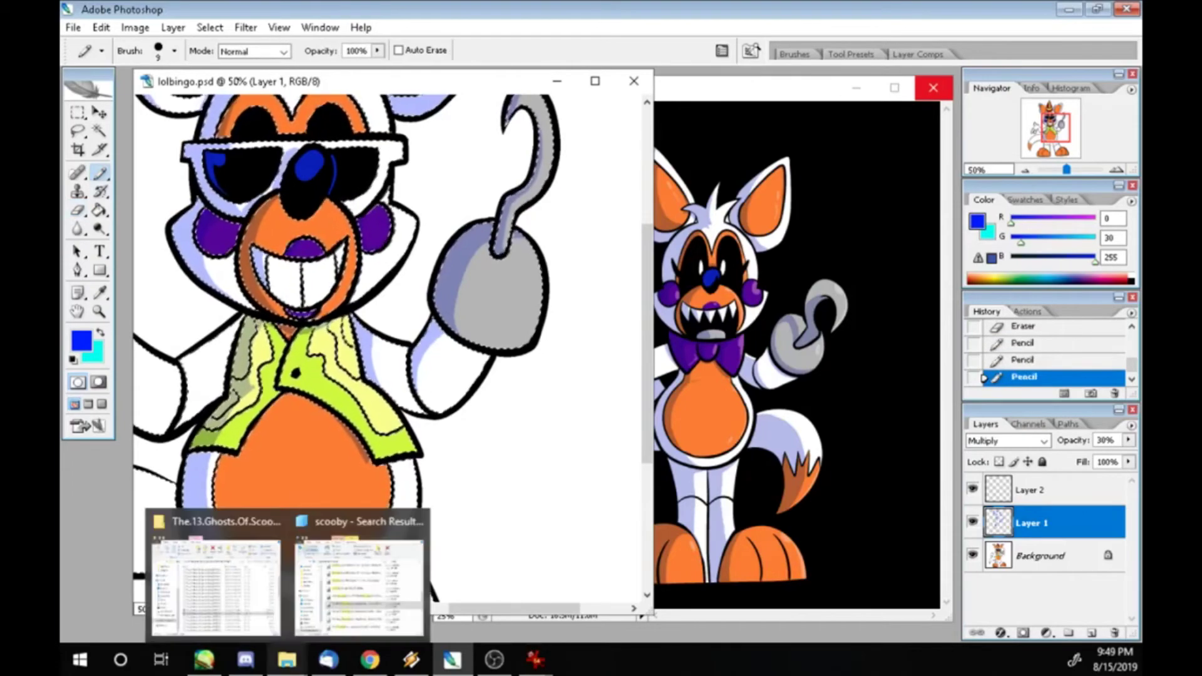
mouse_move(250, 244)
mouse_down()
mouse_move(295, 294)
mouse_move(295, 313)
mouse_up()
- Outline a shadow along the underside of the arm with the open hand and fill it with blue
scroll(388, 348, left, 5)
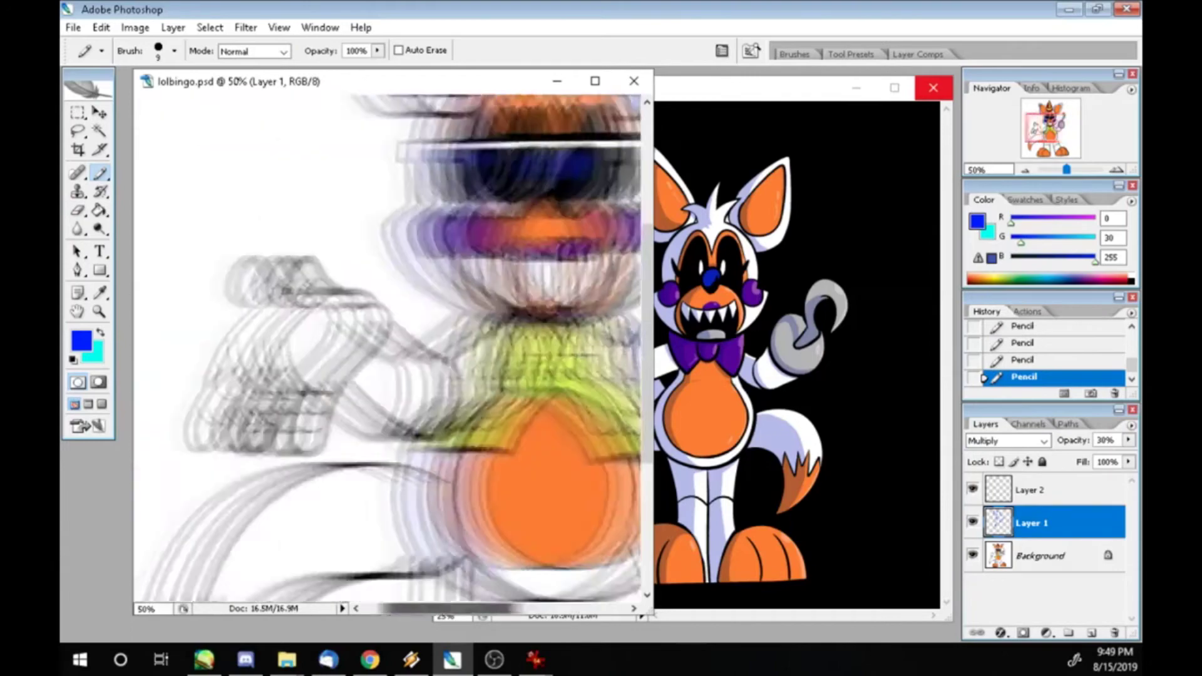
drag(533, 432, 545, 564)
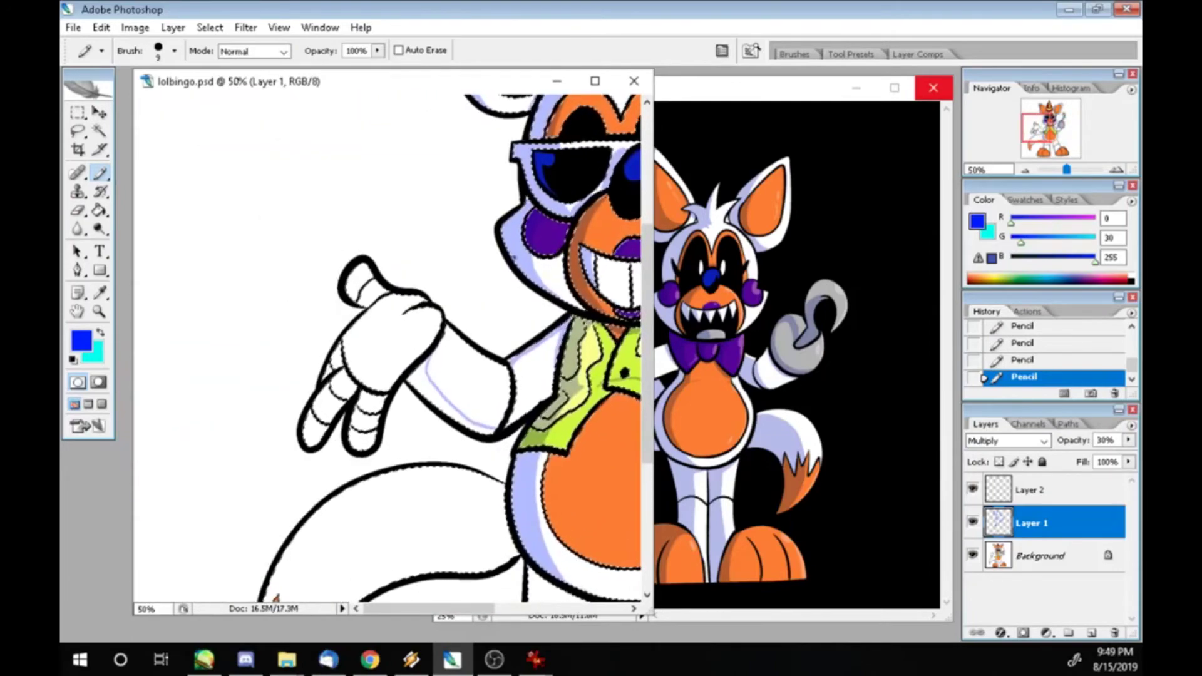
key(g)
click(457, 401)
- Outline shadows on the open hand's palm, thumb and fingers and fill them with blue
key(b)
mouse_move(341, 310)
mouse_down()
mouse_move(343, 363)
mouse_move(311, 438)
mouse_up()
drag(355, 401, 350, 440)
key(g)
click(376, 376)
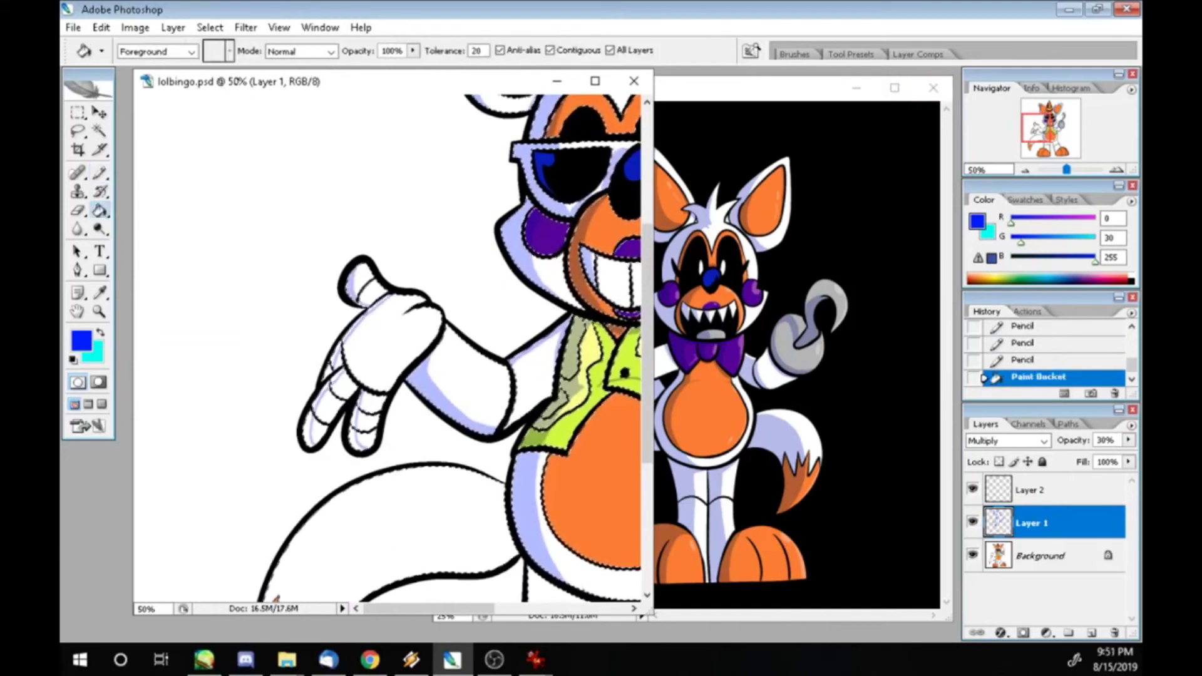
click(351, 414)
click(325, 426)
click(554, 407)
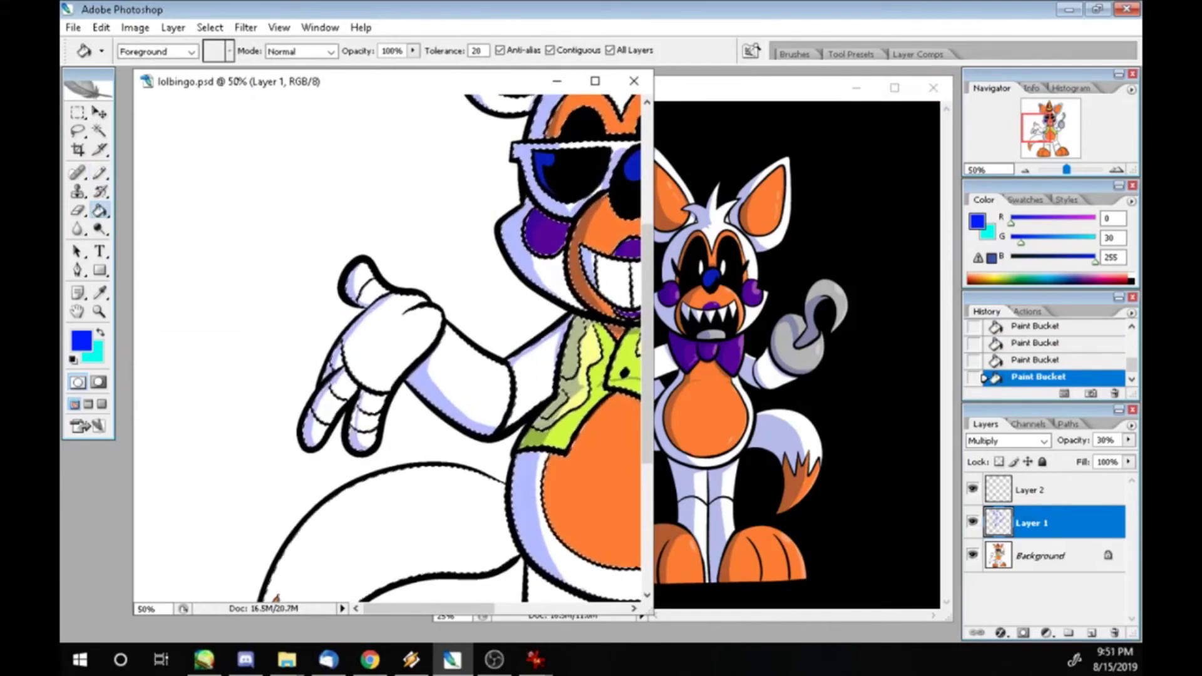
- Outline shadows at the base and outer end of the tail and fill them, including the orange tip
key(b)
scroll(388, 345, down, 3)
drag(492, 316, 495, 351)
drag(495, 351, 511, 385)
drag(333, 329, 331, 452)
key(w)
click(338, 201)
key(ctrl+z)
click(389, 50)
click(299, 546)
key(e)
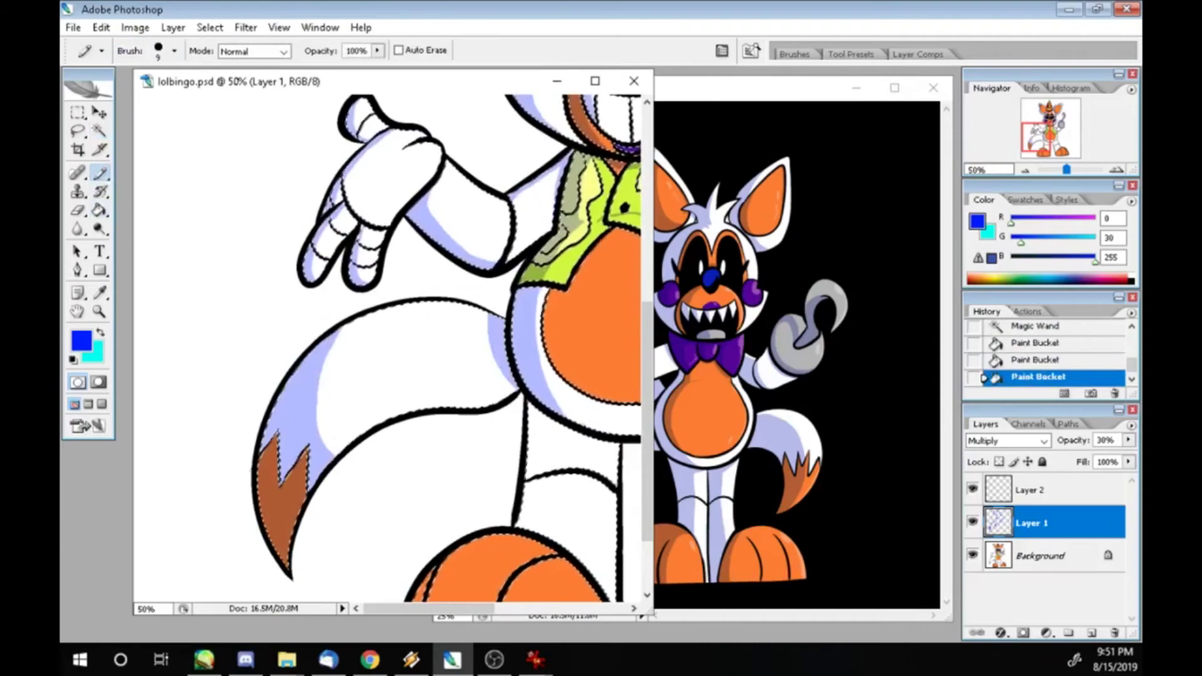
- Outline shadows on the left leg and left foot and fill them with blue
scroll(388, 344, down, 5)
key(b)
mouse_move(400, 343)
mouse_down()
mouse_move(392, 432)
mouse_move(311, 567)
mouse_up()
key(g)
click(382, 357)
click(382, 407)
click(553, 250)
- Outline shadows along the inner side of the right leg and foot and fill them with blue
scroll(389, 344, right, 3)
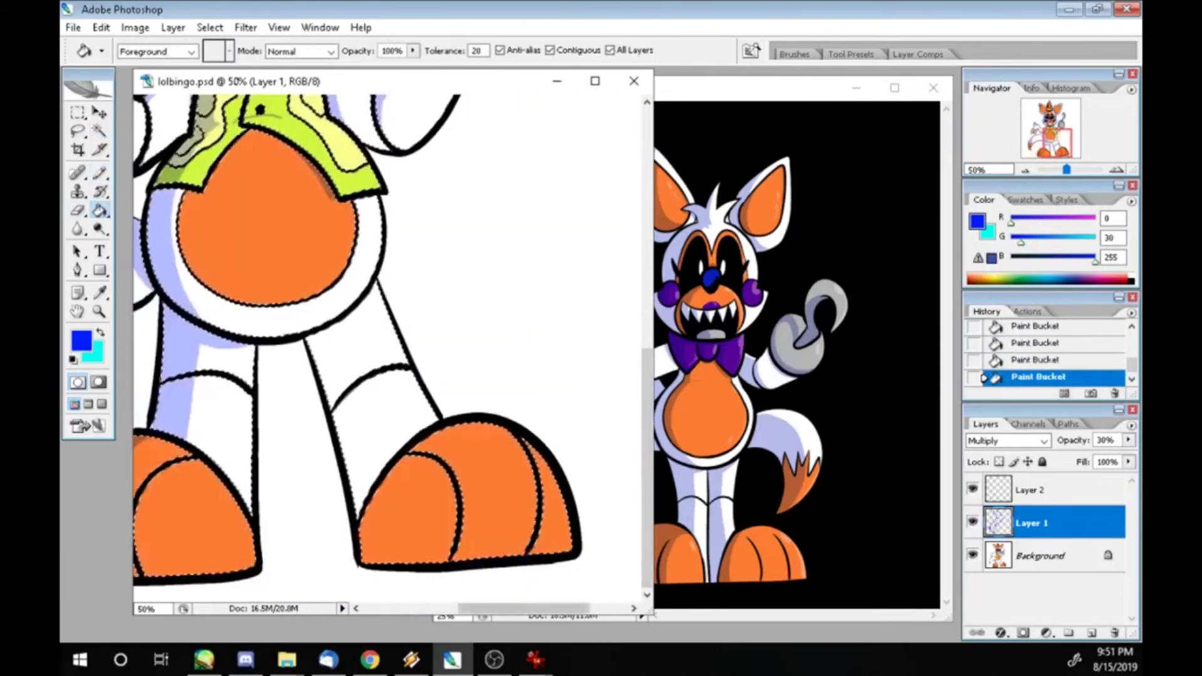
key(b)
key(e)
click(141, 492)
key(b)
drag(342, 343, 384, 460)
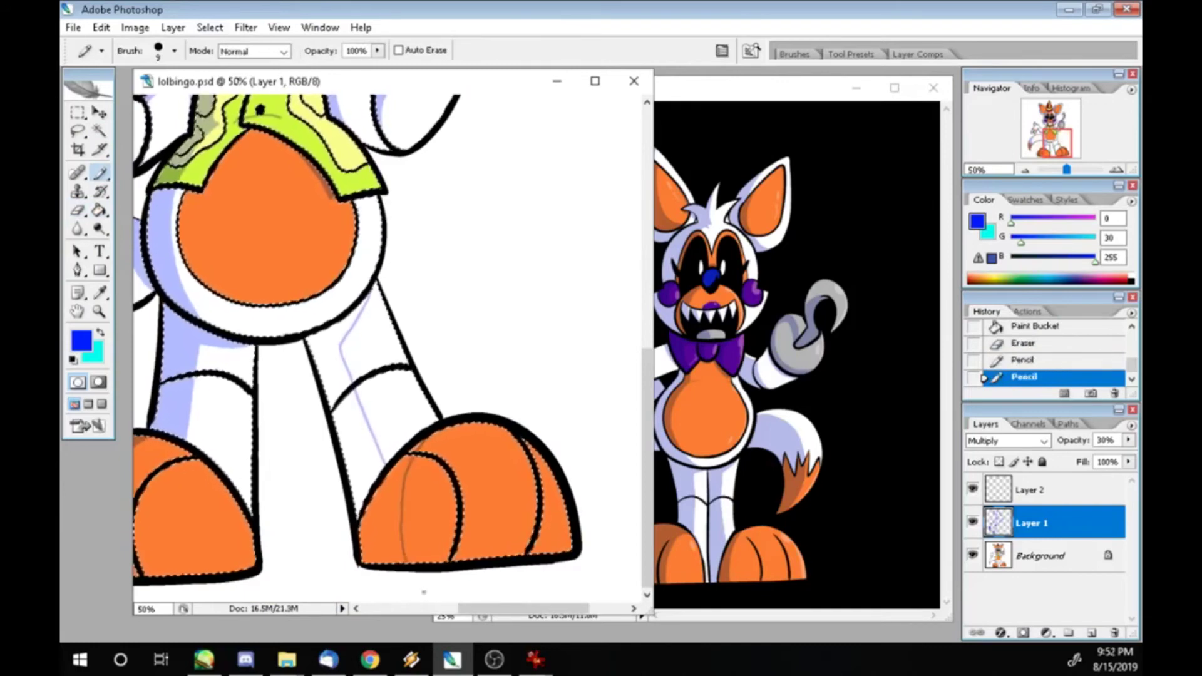
key(g)
click(225, 122)
click(225, 122)
click(219, 113)
click(216, 125)
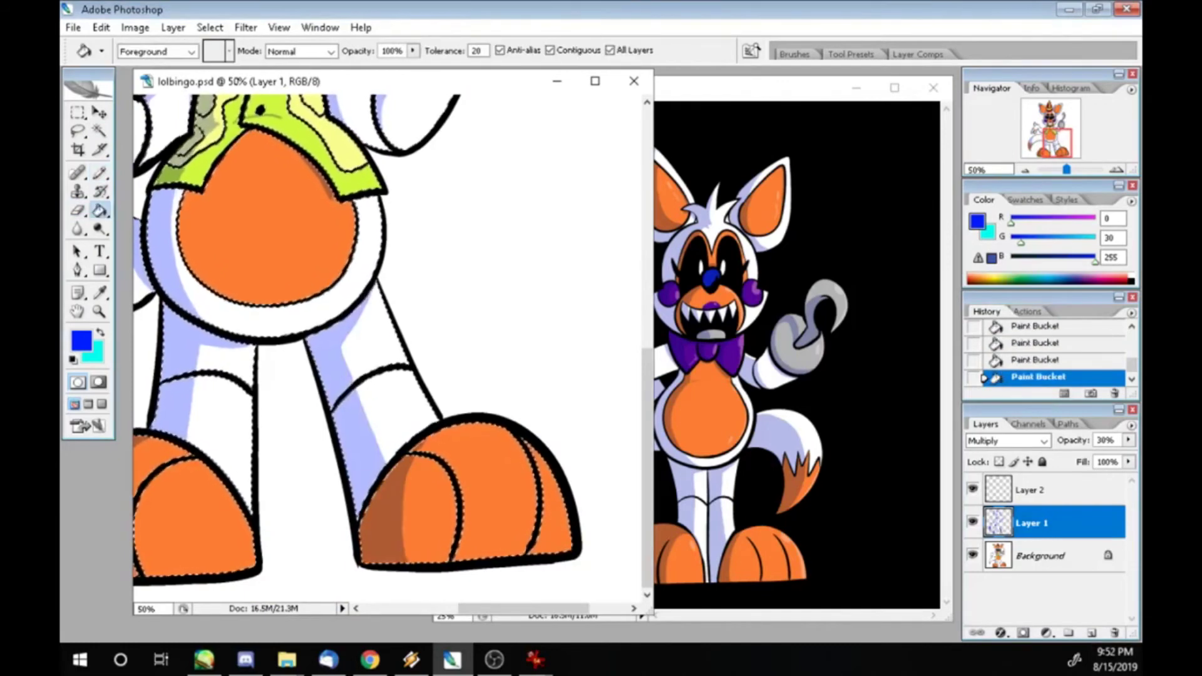
- Swap the foreground color to cyan and pencil highlights on the ears and hat on Layer 2
scroll(388, 344, left, 3)
scroll(388, 345, up, 10)
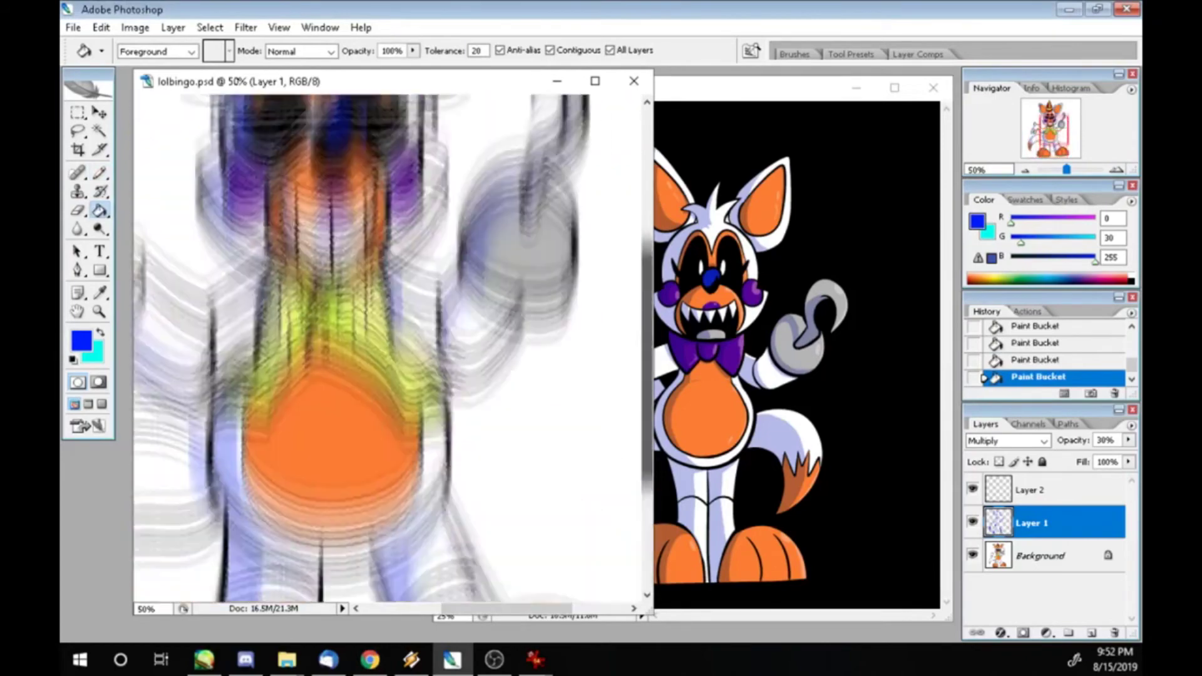
key(b)
key(x)
click(1030, 490)
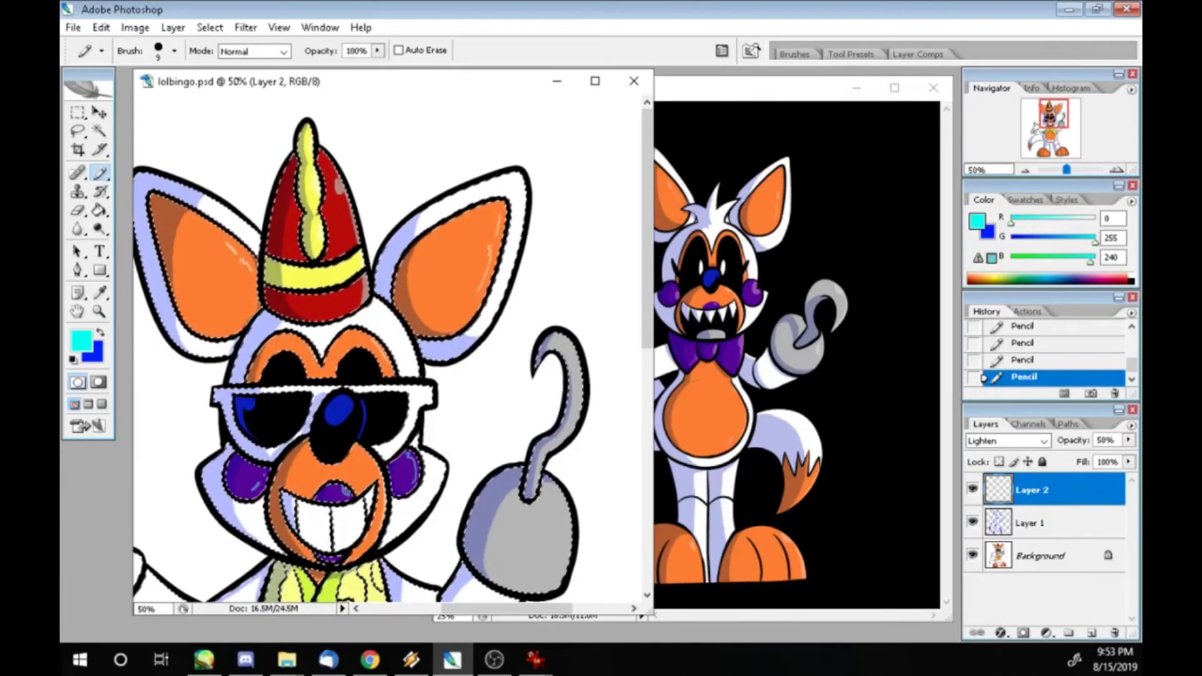
- Add cyan highlights to the right side of the hooked hand and to the belly
scroll(388, 345, down, 5)
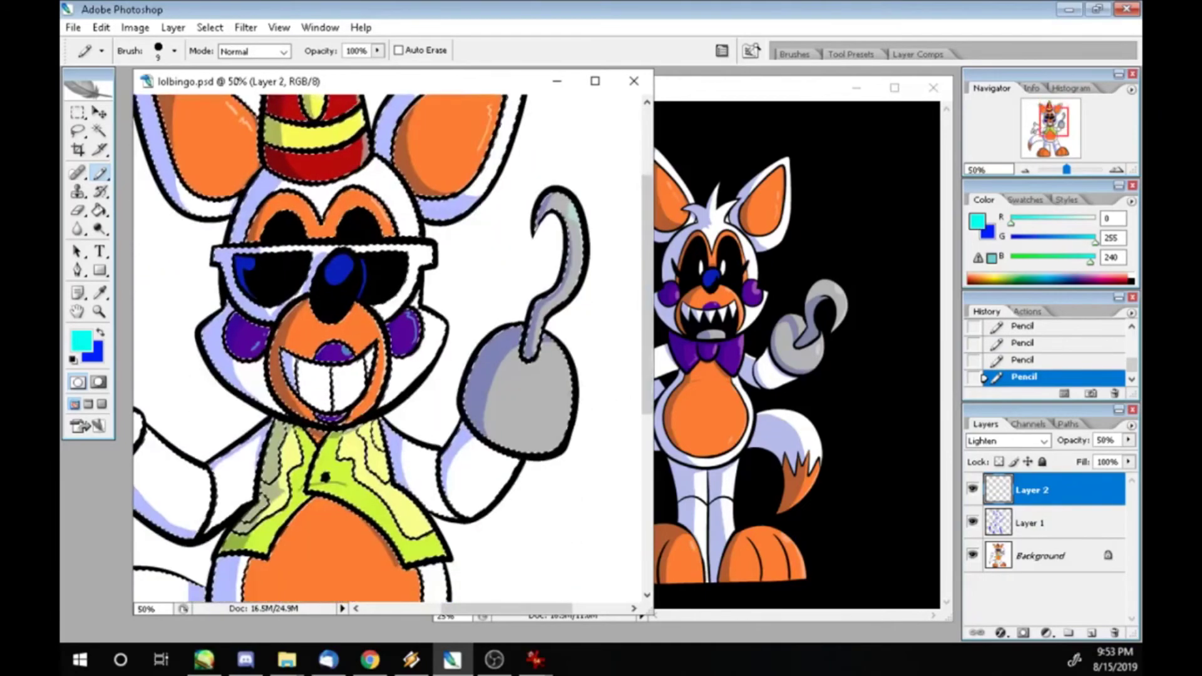
key(g)
click(556, 414)
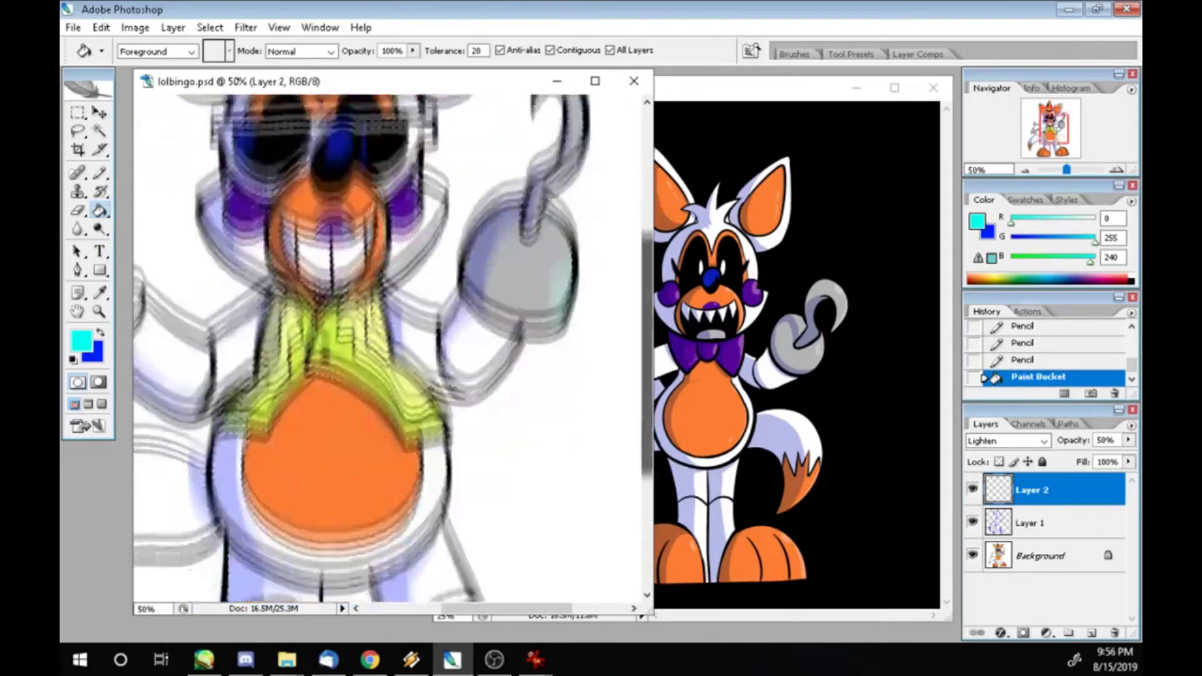
key(n)
drag(543, 288, 565, 303)
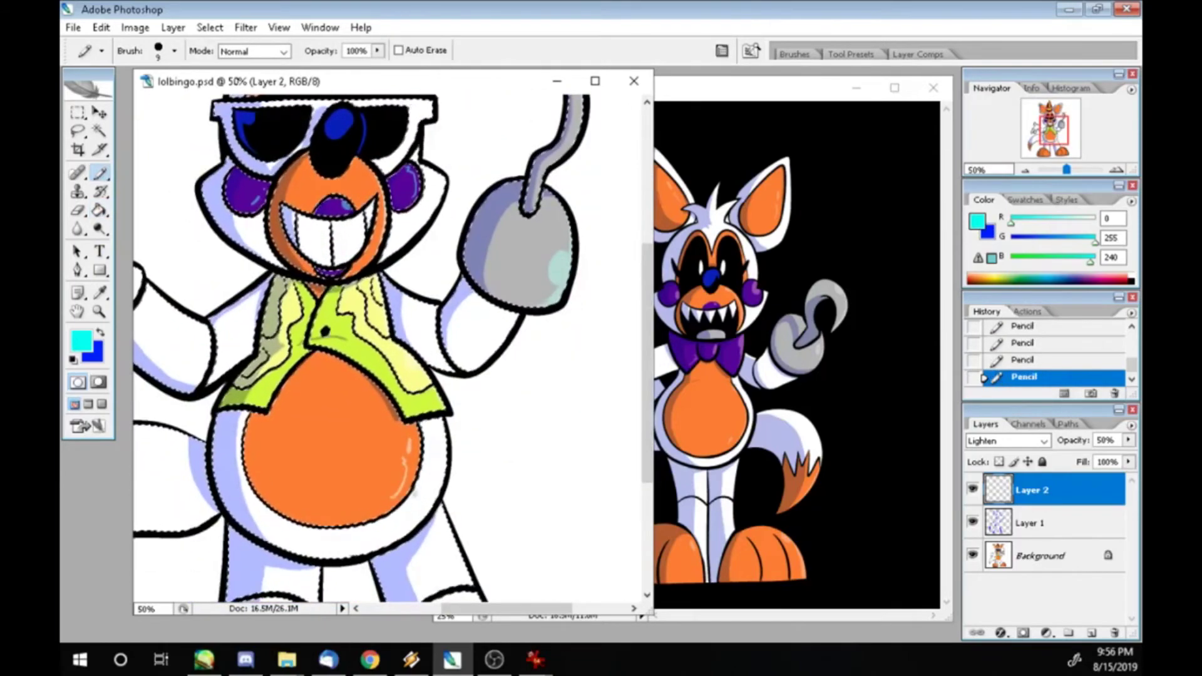
- Pencil cyan highlights along the upper edge of the orange belly and on the hook
key(e)
key(b)
drag(304, 375, 332, 370)
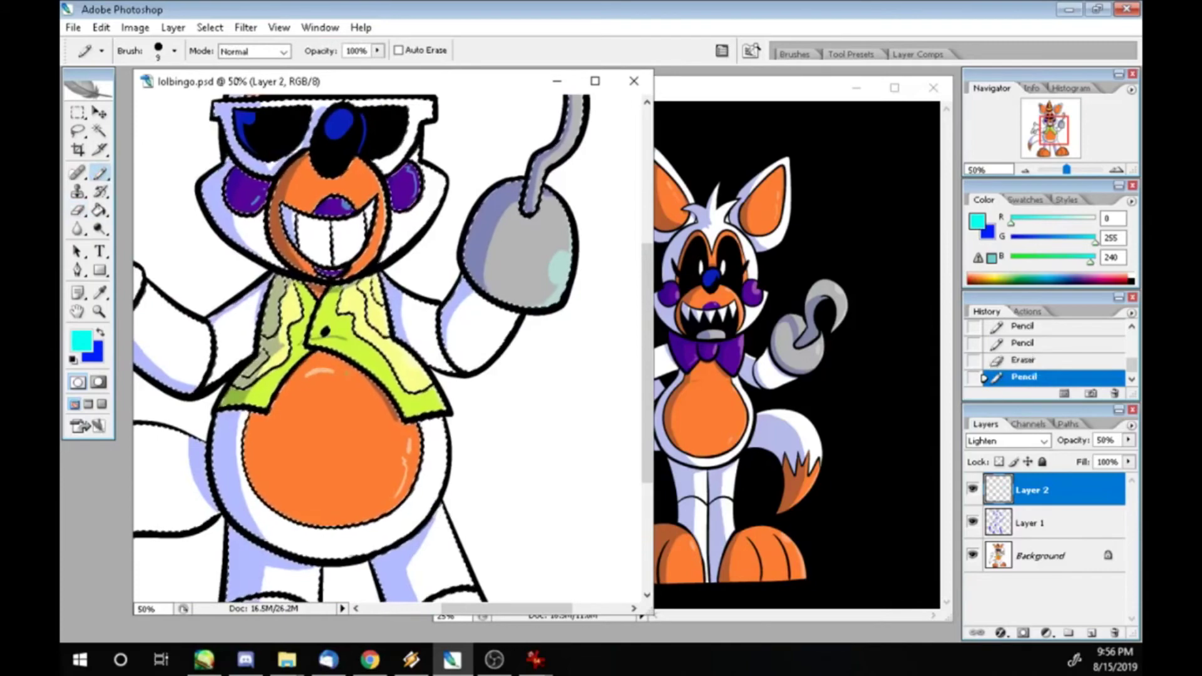
drag(551, 125, 567, 150)
- Undo the stray highlight strokes and pencil thin cyan highlights on the toes of both orange feet
scroll(389, 344, down, 5)
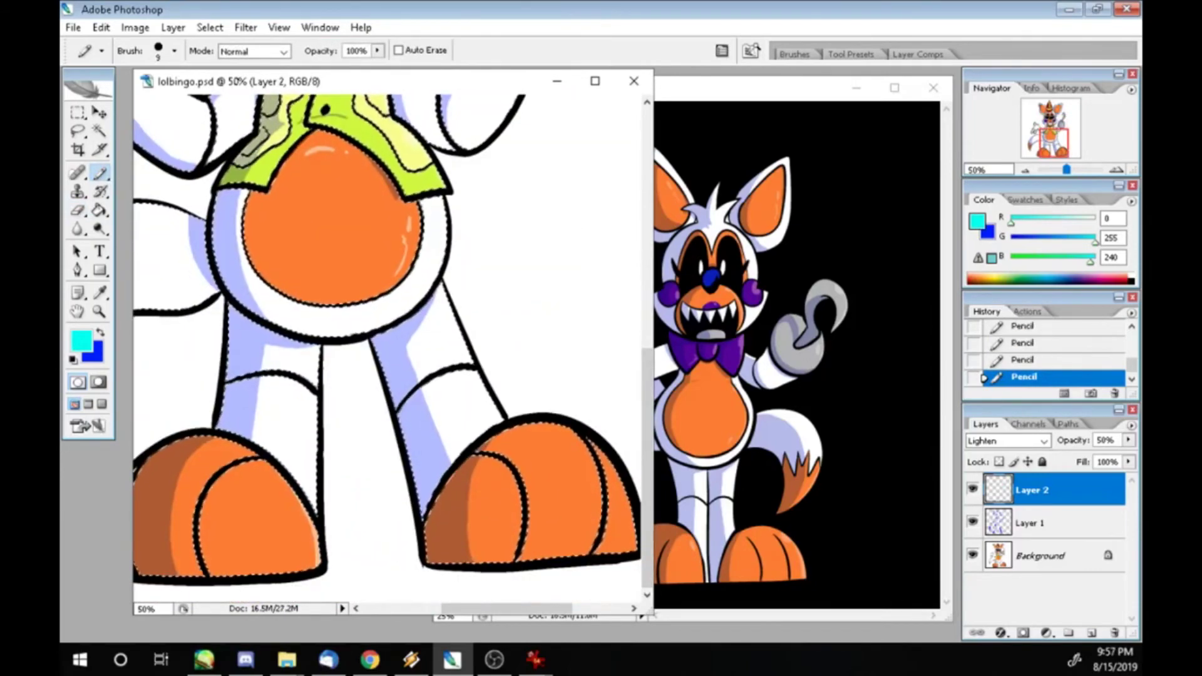
key(ctrl+z)
key(ctrl+z)
scroll(388, 345, right, 3)
click(984, 344)
click(985, 376)
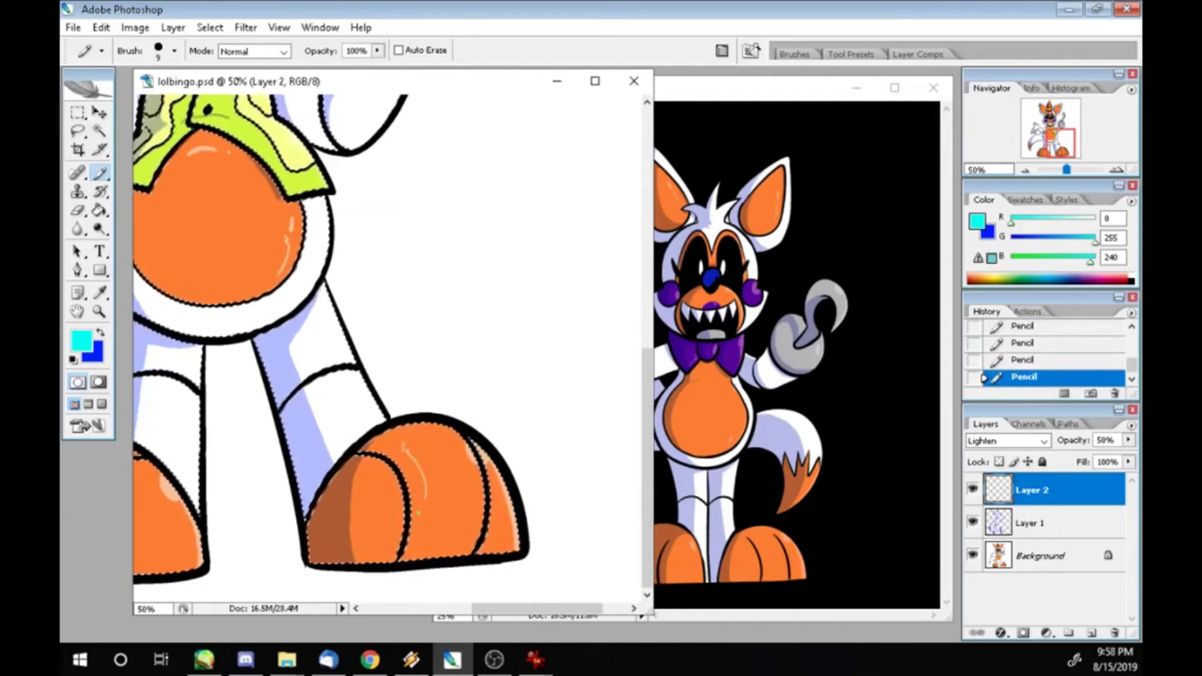
drag(412, 441, 424, 495)
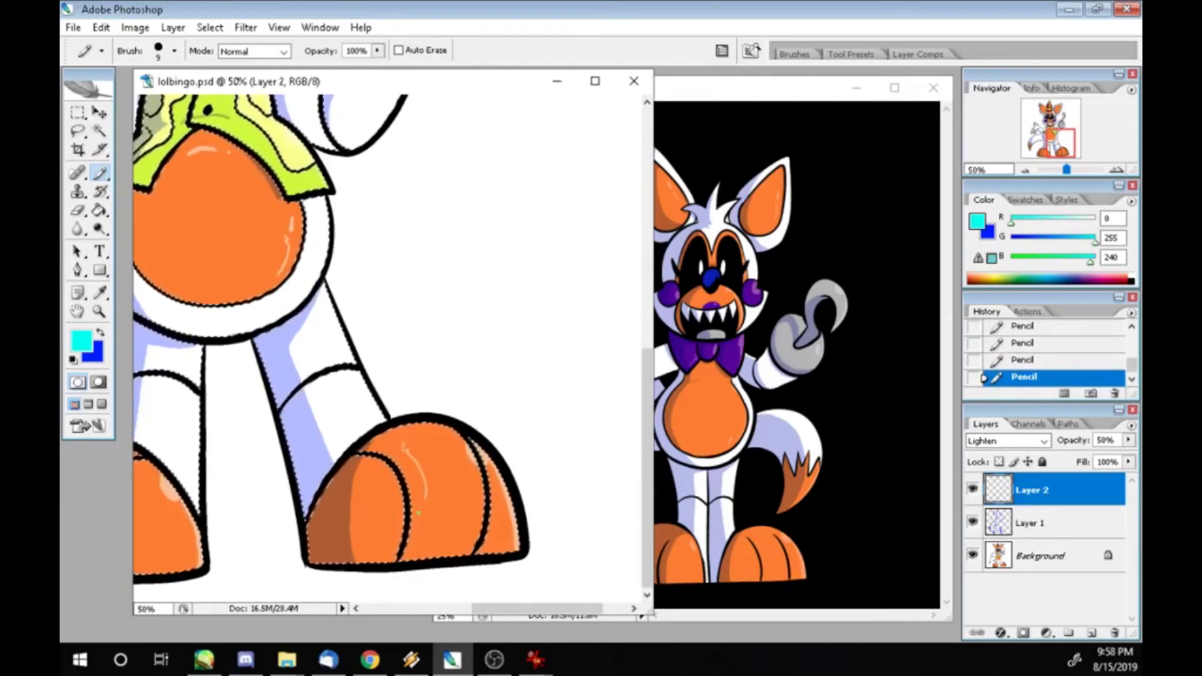
drag(418, 513, 509, 528)
drag(439, 188, 240, 432)
drag(438, 313, 328, 307)
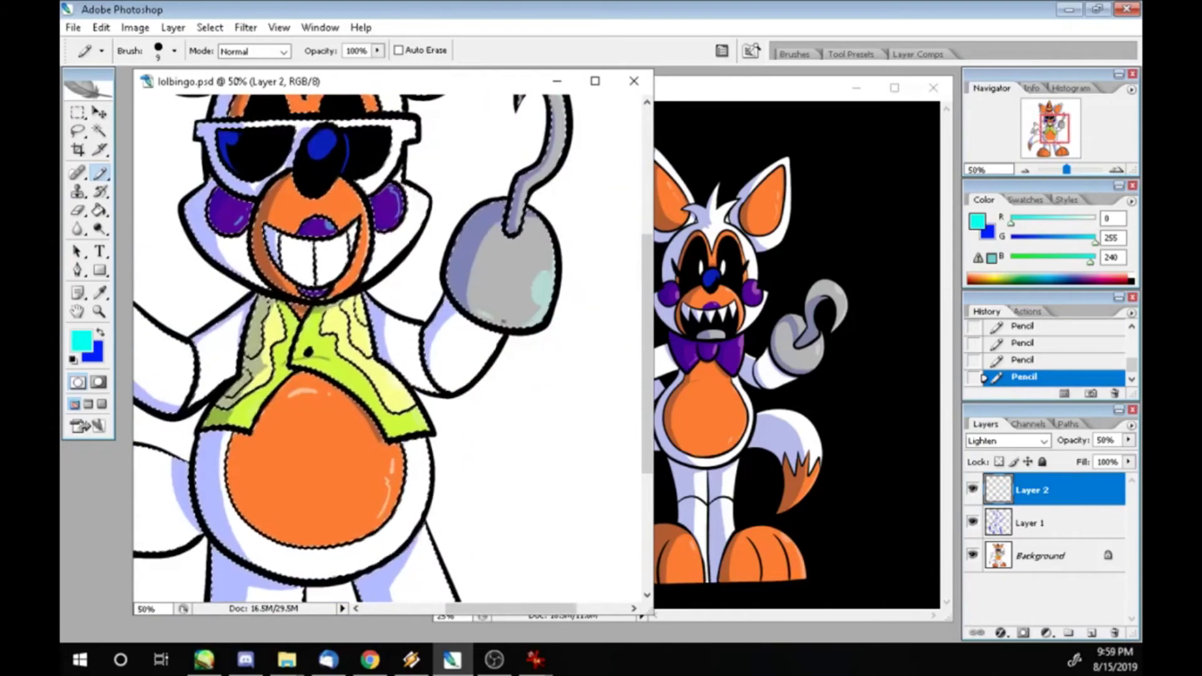
- Clear the current selection and select the white backdrop around the fox with the Magic Wand
scroll(388, 348, up, 5)
key(ctrl+minus)
key(ctrl+d)
key(ctrl+minus)
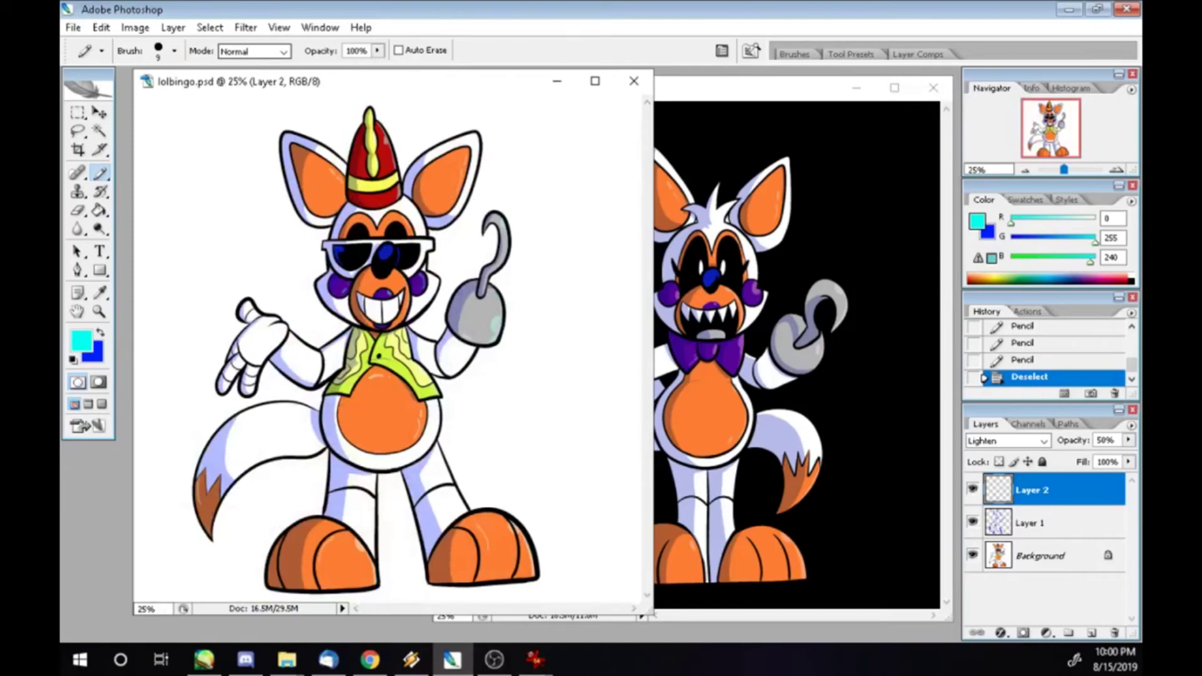
key(w)
click(564, 188)
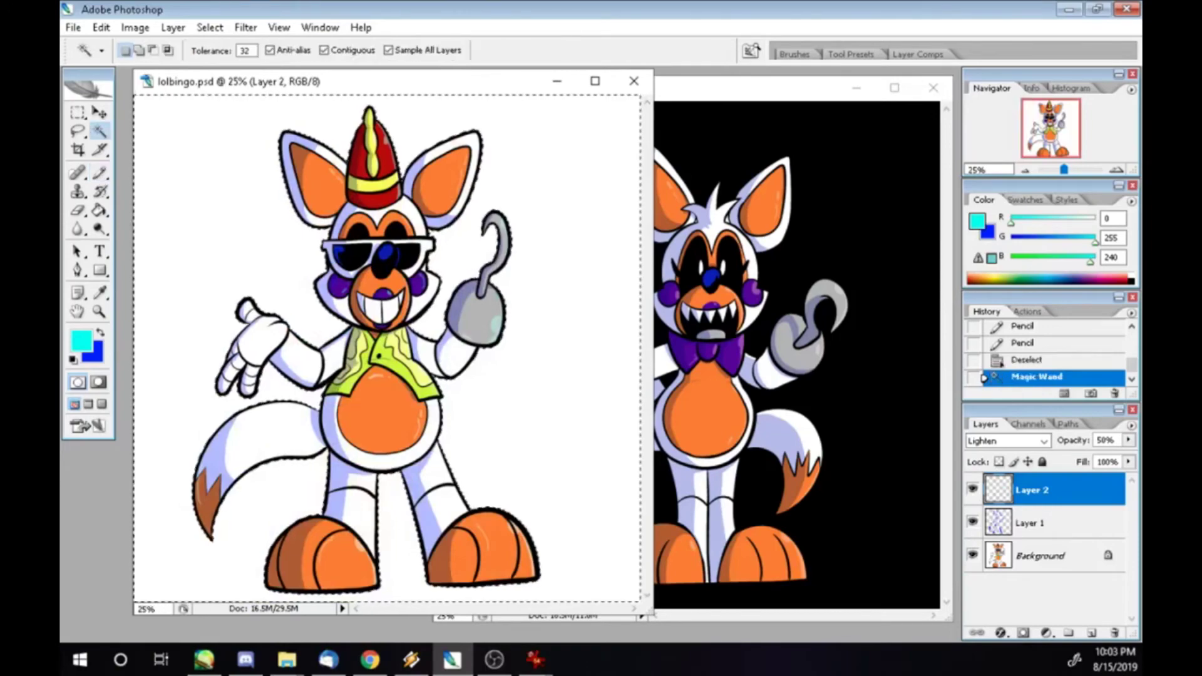
- Convert the Background into regular Layer 0 and delete the selected white backdrop
double_click(1040, 555)
key(Return)
key(Delete)
- Give Layer 0 a black Normal outer glow with 100% opacity, 100% spread, 10 px size and anti-aliasing
right_click(1034, 556)
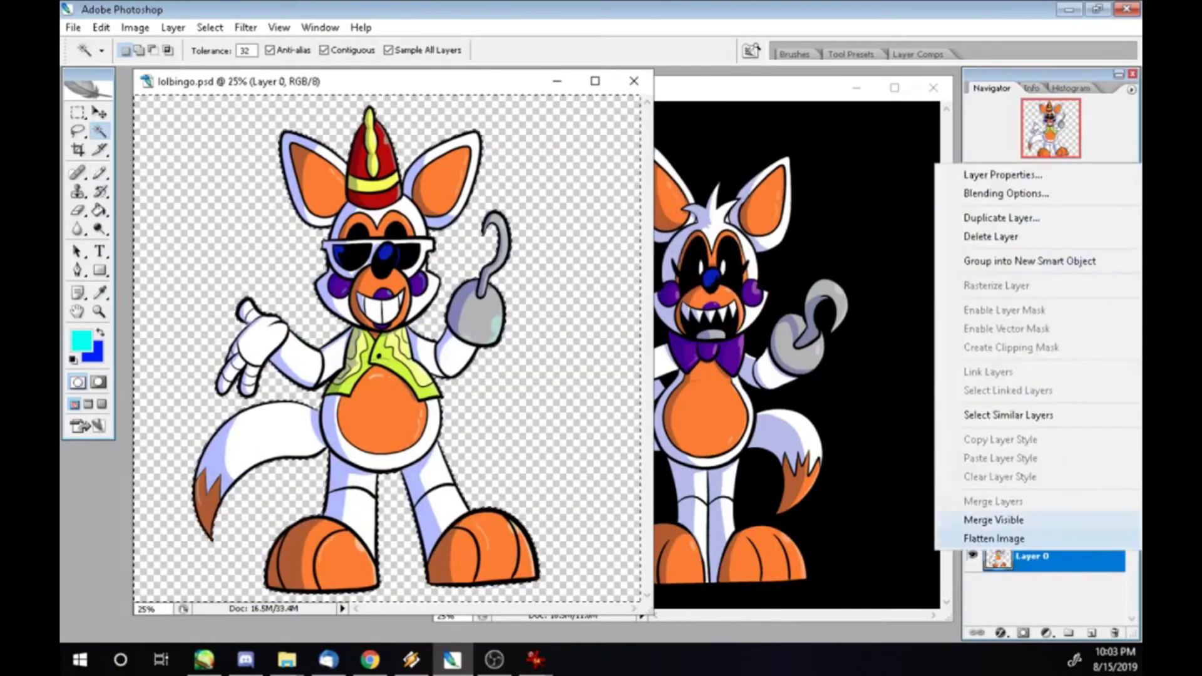
click(1014, 193)
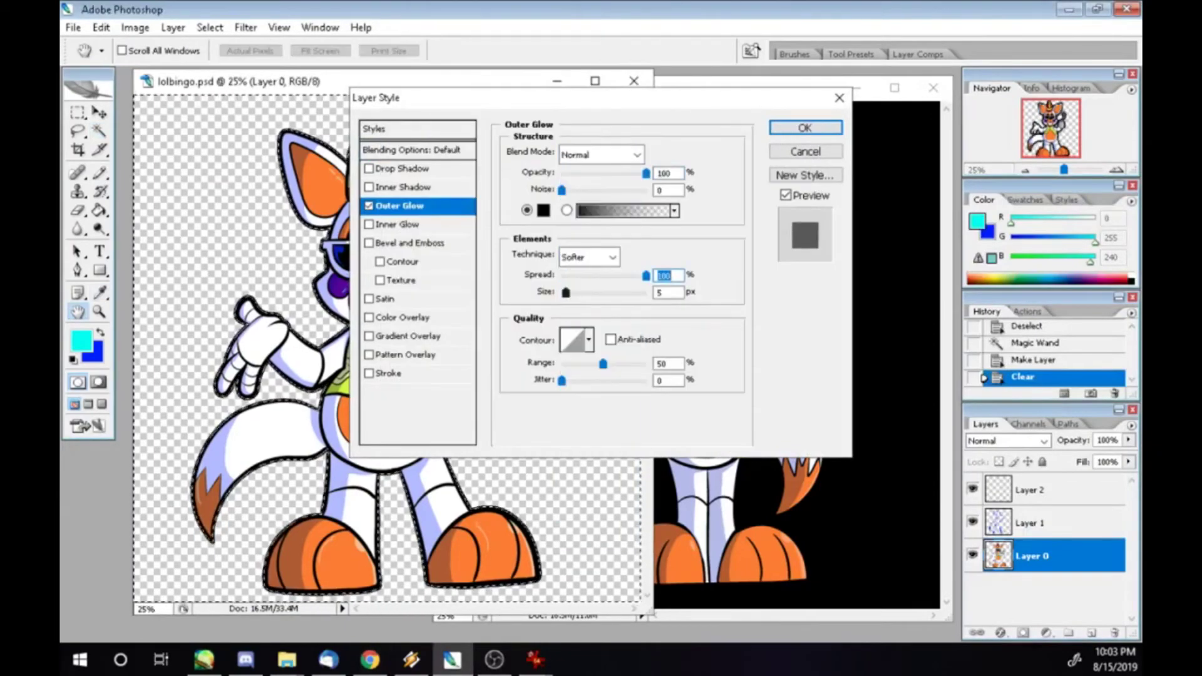
key(Tab)
text(10)
click(611, 340)
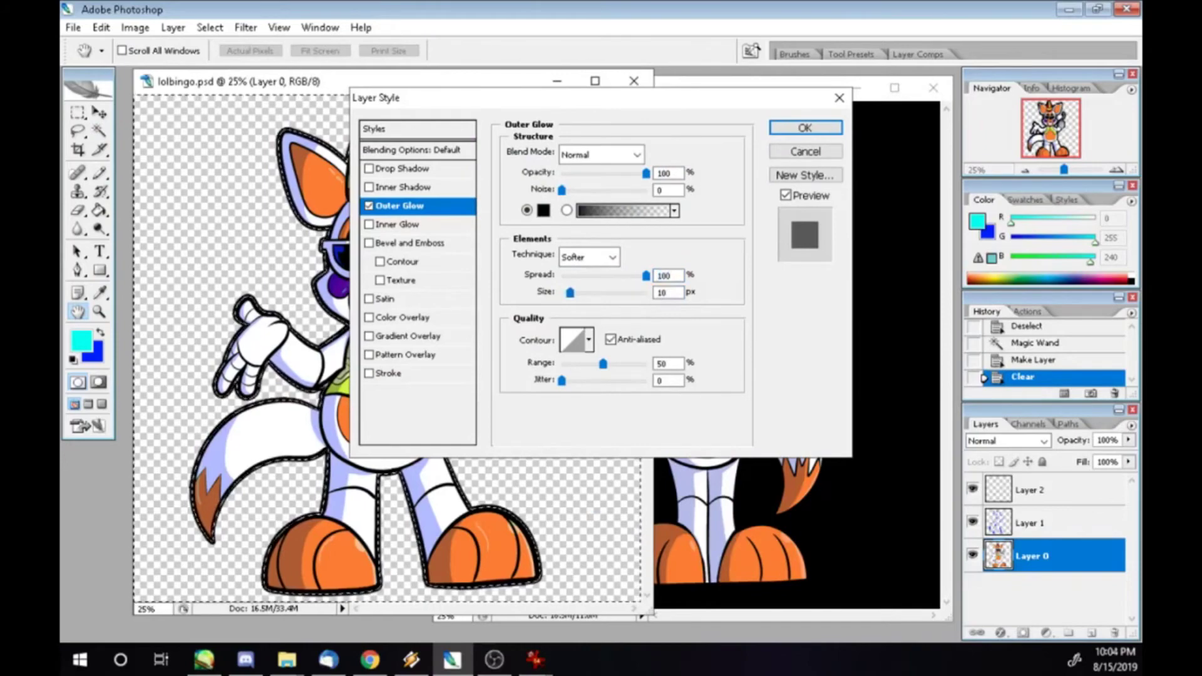
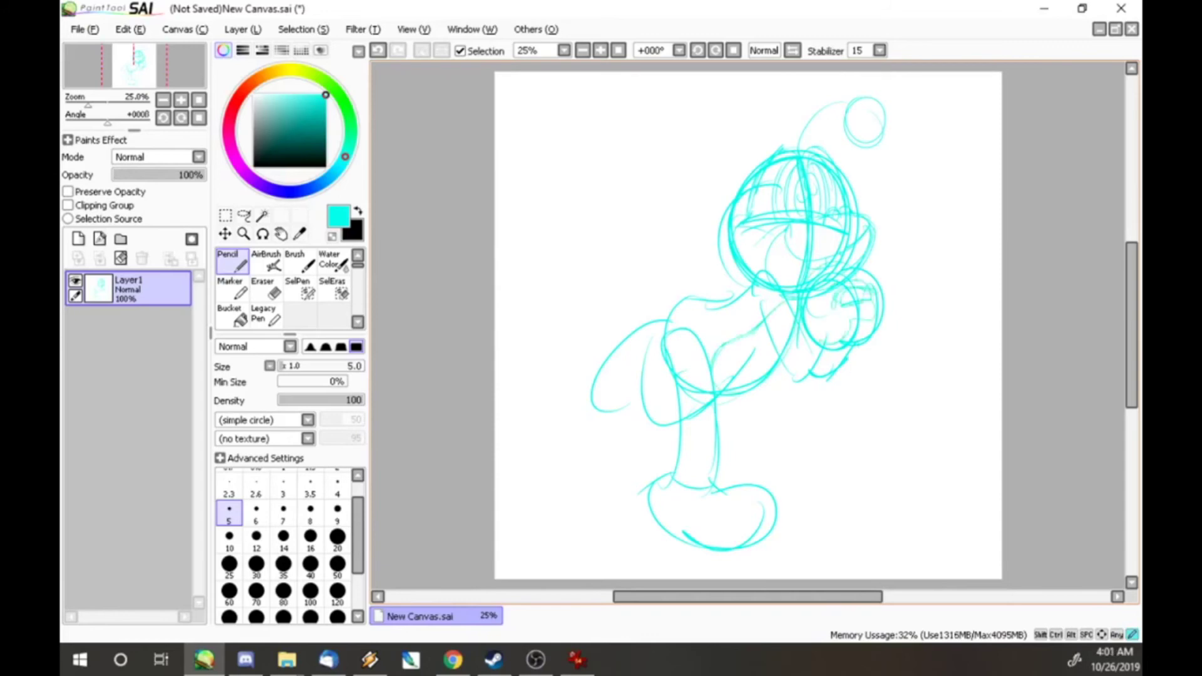
- In PaintTool SAI, sketch the lower fingers of the clasped hands and the curved belly segment lines in cyan
drag(842, 358, 781, 378)
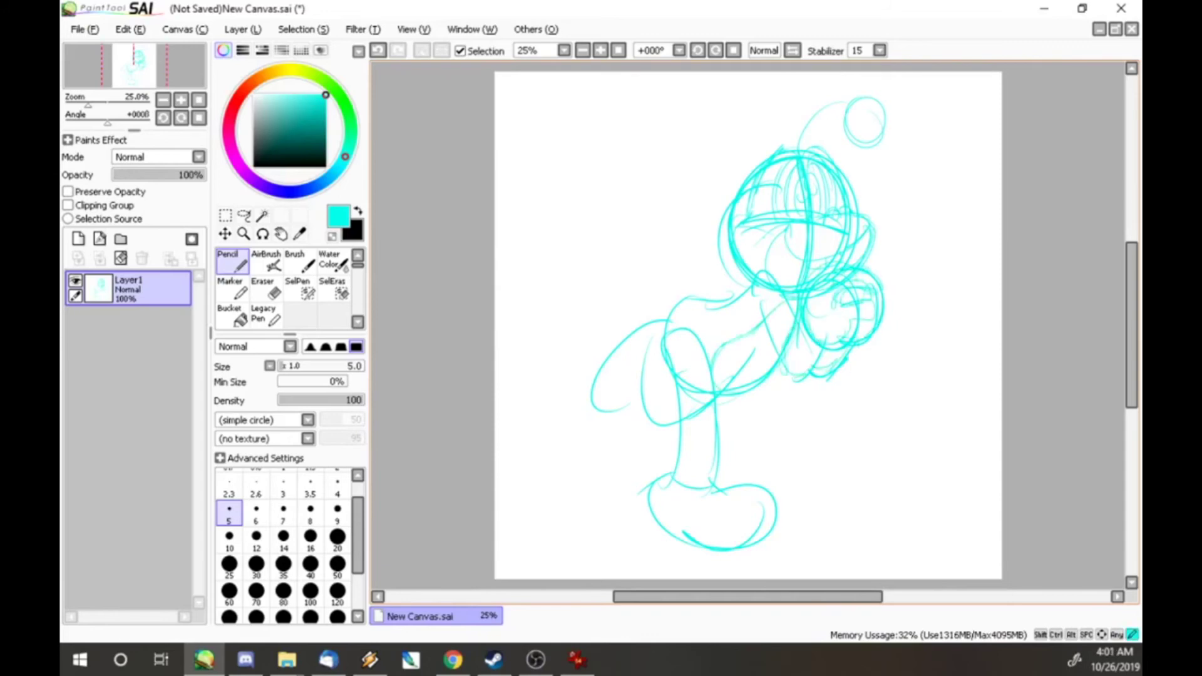
mouse_move(722, 344)
mouse_down()
mouse_move(713, 361)
mouse_move(729, 384)
mouse_up()
drag(769, 330, 751, 368)
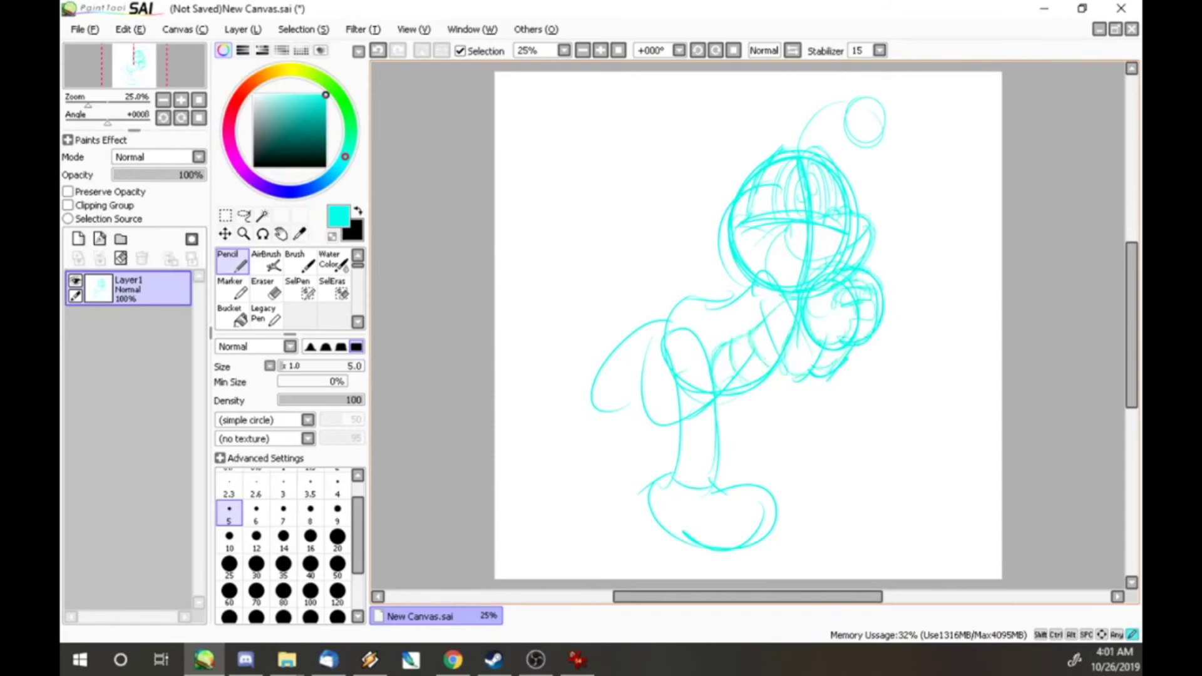
- Refine the sketch of the front foot and raised back foot with toes, and rough in both eyes
mouse_move(653, 487)
mouse_down()
mouse_move(670, 478)
mouse_move(695, 544)
mouse_up()
drag(700, 551, 758, 542)
drag(749, 496, 775, 538)
drag(661, 335, 620, 398)
mouse_move(599, 396)
mouse_down()
mouse_move(632, 418)
mouse_move(646, 411)
mouse_up()
drag(782, 178, 783, 209)
drag(820, 166, 833, 202)
drag(834, 186, 834, 206)
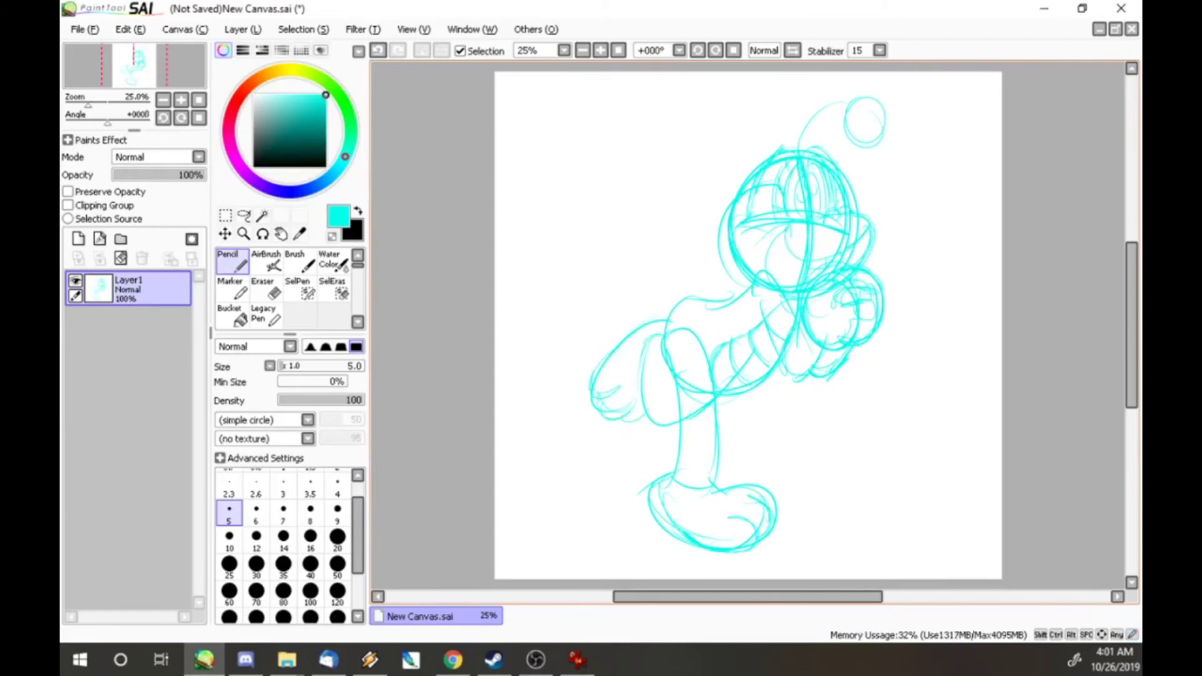
- Ink the clasped hands, near arm, snout and antenna ball in black with the size 30 pencil
mouse_move(843, 297)
mouse_down()
mouse_move(877, 313)
mouse_move(821, 342)
mouse_move(839, 301)
mouse_move(872, 297)
mouse_move(867, 272)
mouse_move(817, 276)
mouse_move(802, 316)
mouse_up()
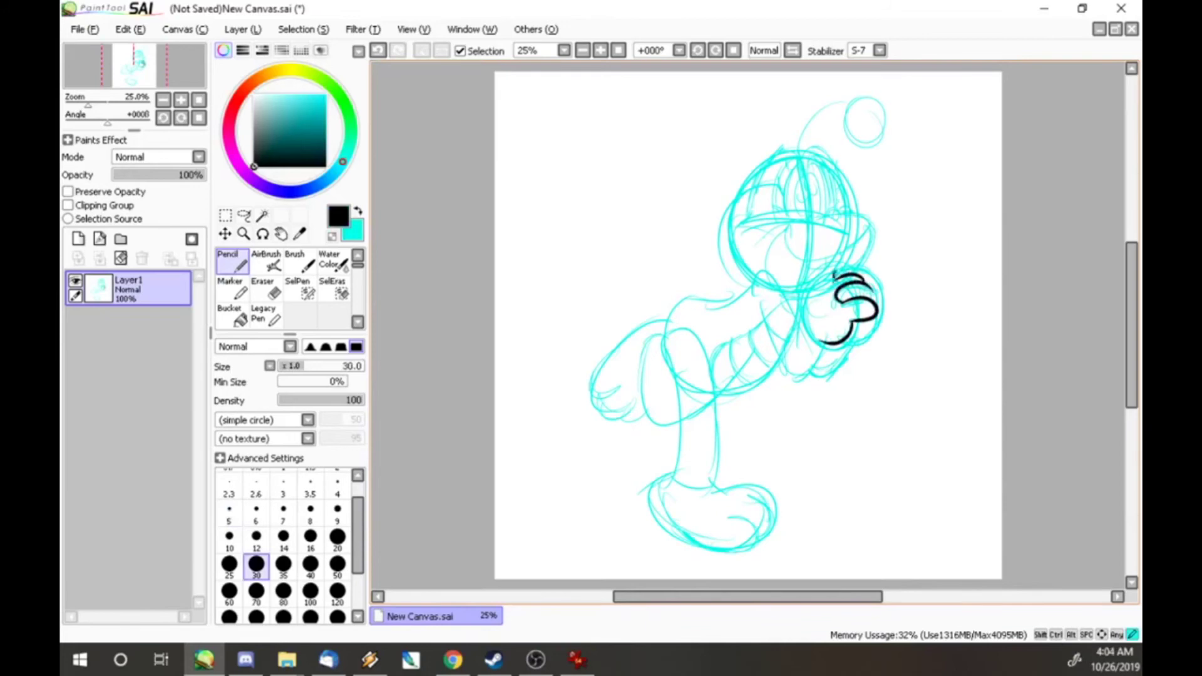
key(ctrl+z)
mouse_move(871, 273)
mouse_down()
mouse_move(833, 266)
mouse_move(803, 316)
mouse_move(876, 267)
mouse_move(880, 326)
mouse_up()
key(ctrl+z)
drag(808, 300, 791, 336)
mouse_move(752, 291)
mouse_down()
mouse_move(770, 275)
mouse_move(792, 322)
mouse_up()
mouse_move(756, 304)
mouse_down()
mouse_move(772, 350)
mouse_move(827, 343)
mouse_up()
mouse_move(882, 99)
mouse_down()
mouse_move(846, 128)
mouse_move(890, 106)
mouse_up()
mouse_move(833, 208)
mouse_down()
mouse_move(870, 220)
mouse_move(867, 266)
mouse_up()
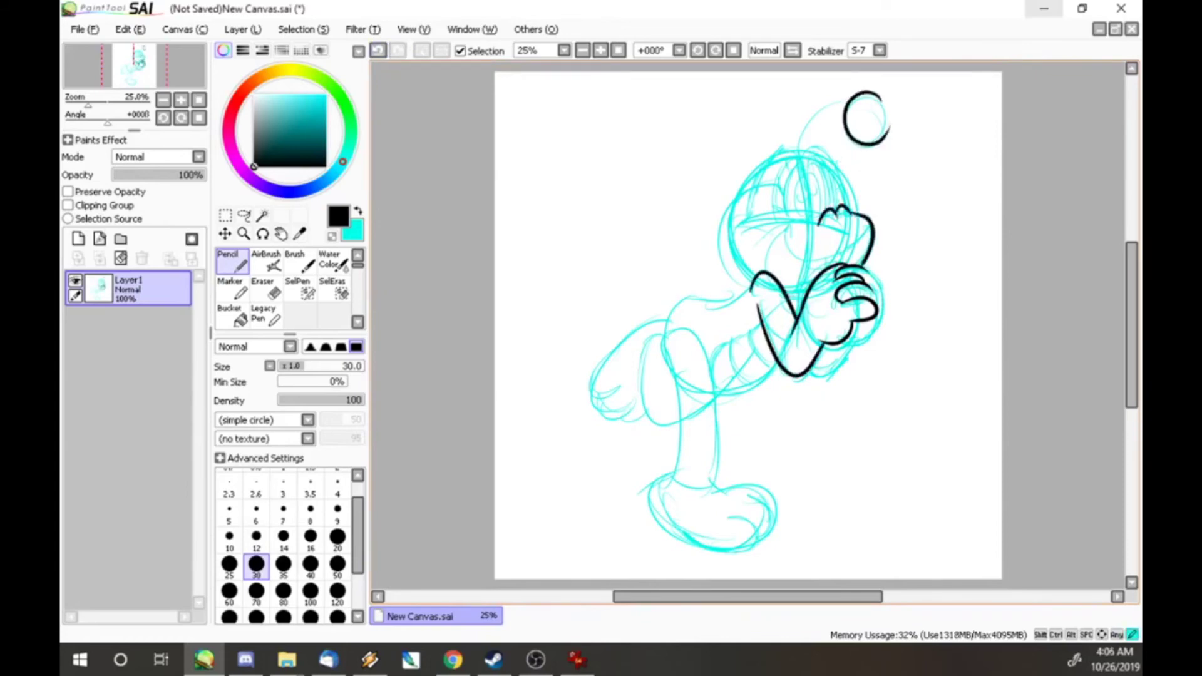
- Ink the back, belly underside, standing leg and front foot with its toes
mouse_move(723, 300)
mouse_down()
mouse_move(666, 421)
mouse_move(664, 484)
mouse_up()
mouse_move(697, 334)
mouse_down()
mouse_move(713, 488)
mouse_move(775, 520)
mouse_move(771, 540)
mouse_move(758, 555)
mouse_move(651, 495)
mouse_up()
drag(652, 495, 665, 482)
drag(719, 394, 772, 373)
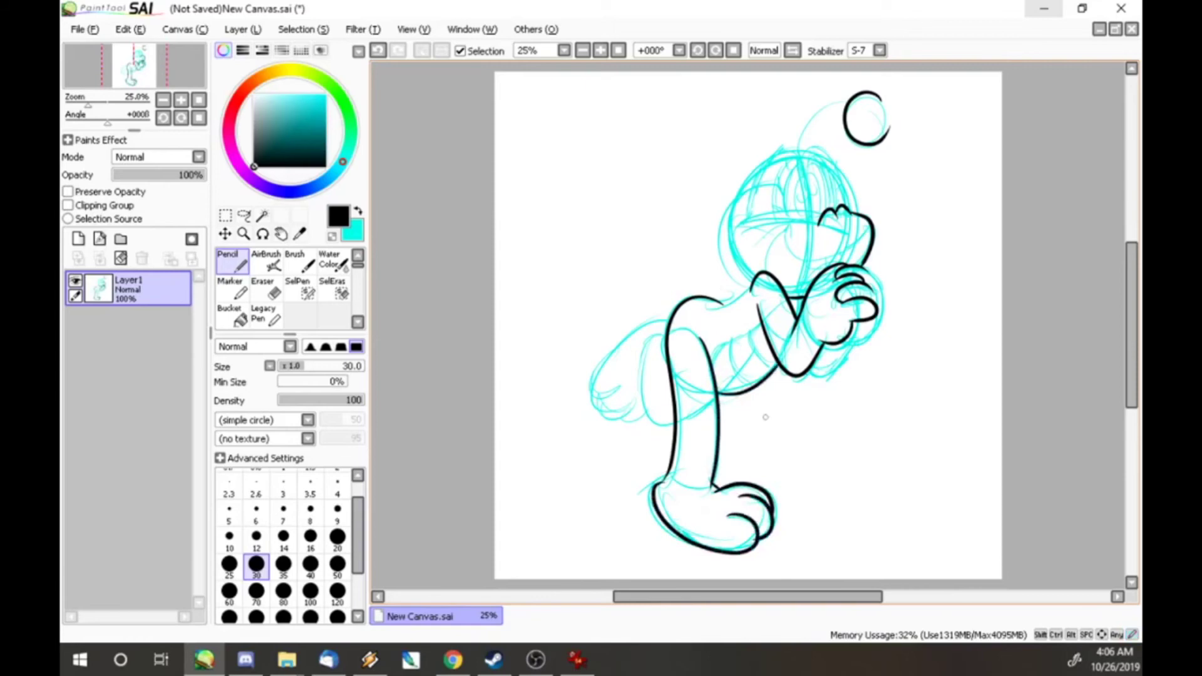
- Undo the thick head stroke, set the pencil size to 20, and ink the far forearm, head and antenna
mouse_move(797, 157)
mouse_down()
mouse_move(843, 185)
mouse_move(847, 207)
mouse_up()
key(ctrl+z)
click(338, 537)
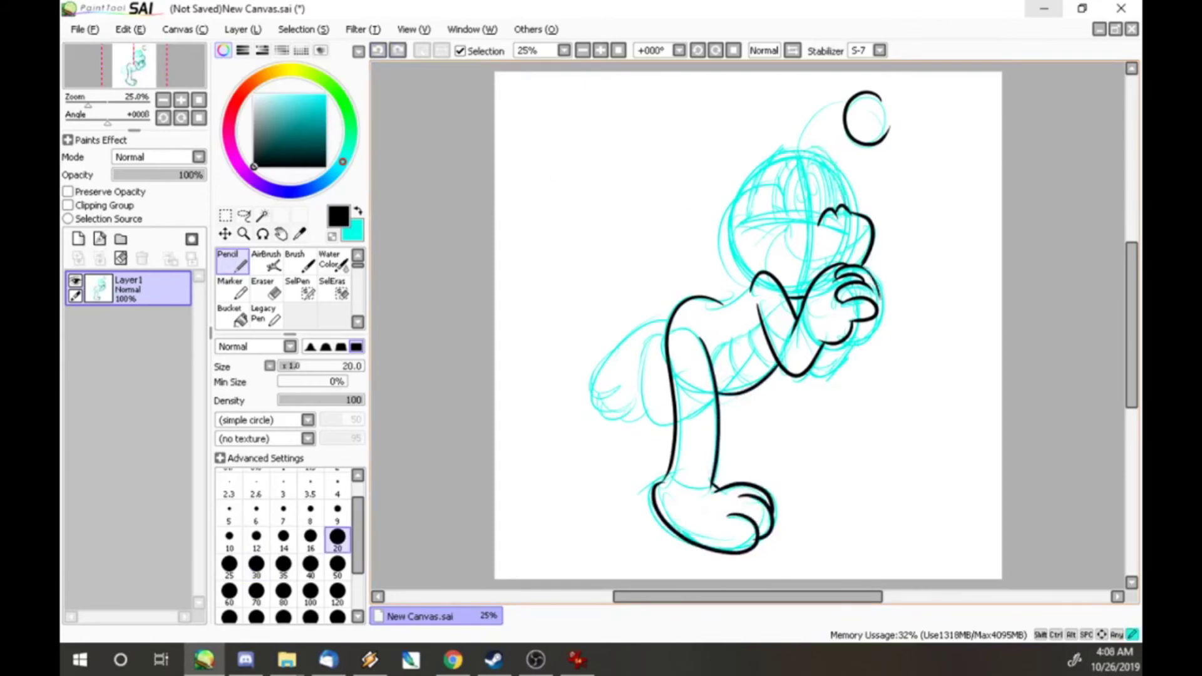
mouse_move(877, 300)
mouse_down()
mouse_move(851, 345)
mouse_move(808, 377)
mouse_up()
mouse_move(806, 150)
mouse_down()
mouse_move(732, 232)
mouse_move(826, 160)
mouse_move(838, 188)
mouse_move(804, 130)
mouse_move(861, 94)
mouse_move(888, 137)
mouse_up()
drag(863, 92, 883, 139)
- Ink the raised back leg and its foot with toes
mouse_move(700, 325)
mouse_down()
mouse_move(667, 339)
mouse_move(644, 407)
mouse_move(672, 424)
mouse_move(626, 337)
mouse_up()
drag(627, 337, 633, 379)
key(ctrl+z)
mouse_move(668, 317)
mouse_down()
mouse_move(588, 397)
mouse_move(622, 420)
mouse_up()
drag(616, 400, 632, 422)
- Ink the smiling mouth and the outlines of the eyes
drag(853, 225, 871, 245)
drag(788, 240, 856, 249)
mouse_move(787, 227)
mouse_down()
mouse_move(790, 243)
mouse_move(842, 269)
mouse_up()
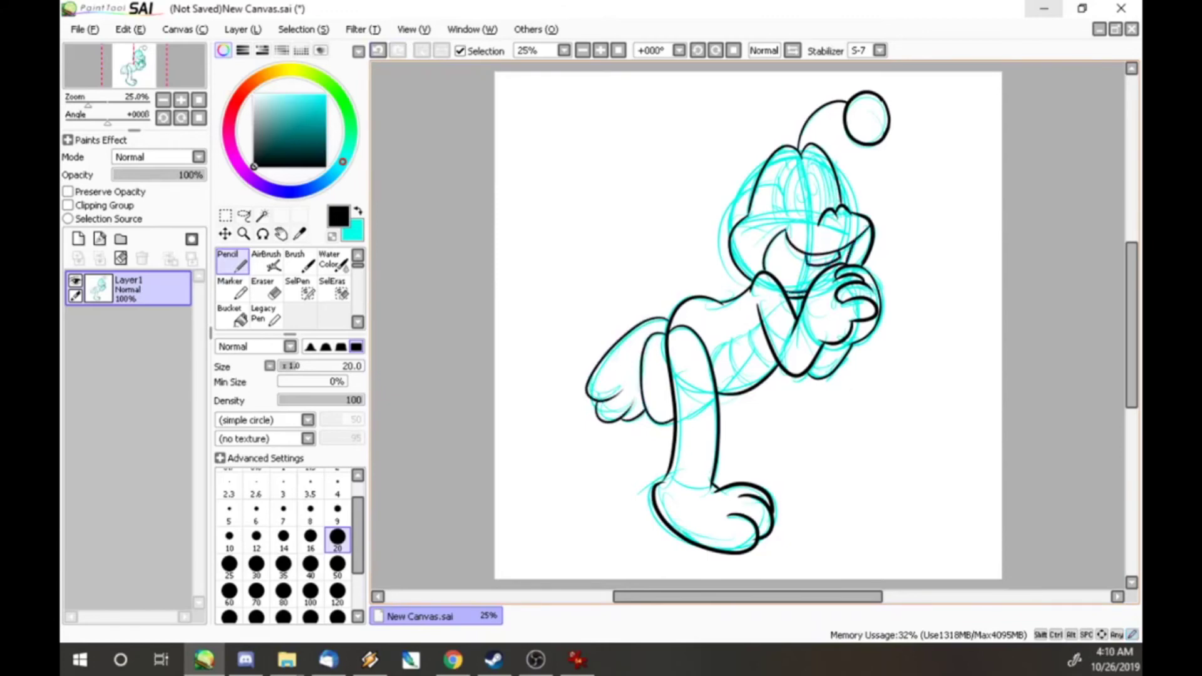
drag(800, 159, 813, 213)
drag(801, 155, 773, 204)
- Ink a small heart and knife beside the head, and finish the eye outlines and nostrils
mouse_move(879, 164)
mouse_down()
mouse_move(888, 191)
mouse_move(890, 172)
mouse_move(880, 215)
mouse_move(896, 217)
mouse_move(911, 188)
mouse_up()
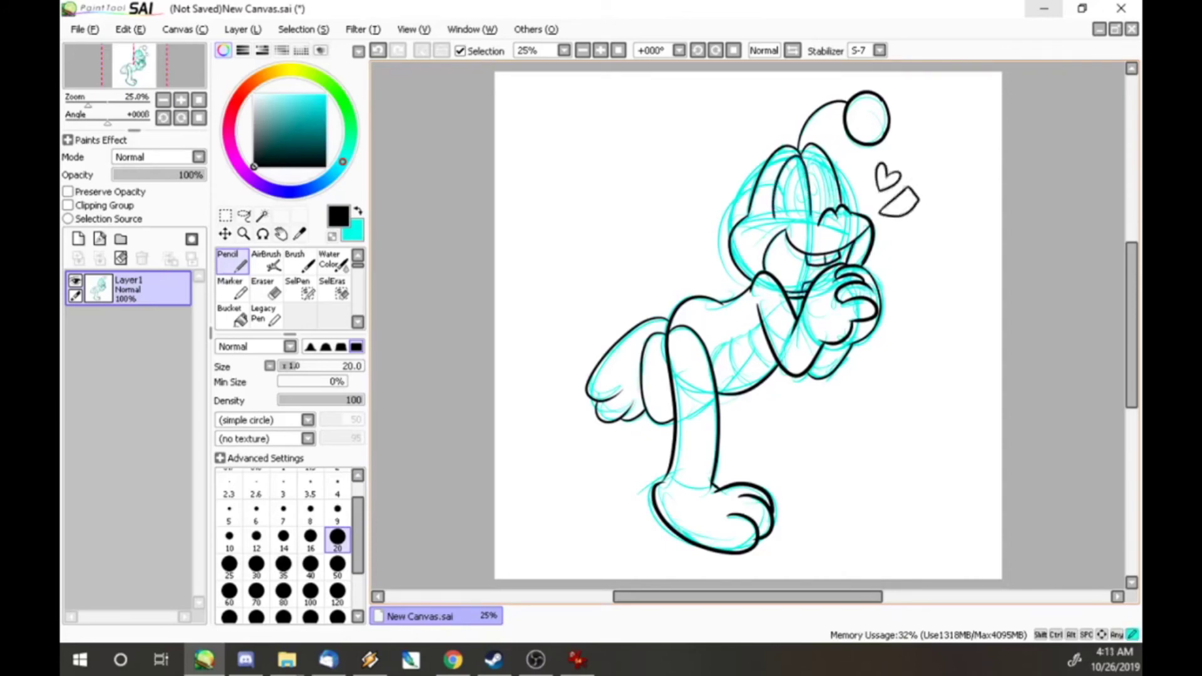
drag(768, 235, 818, 213)
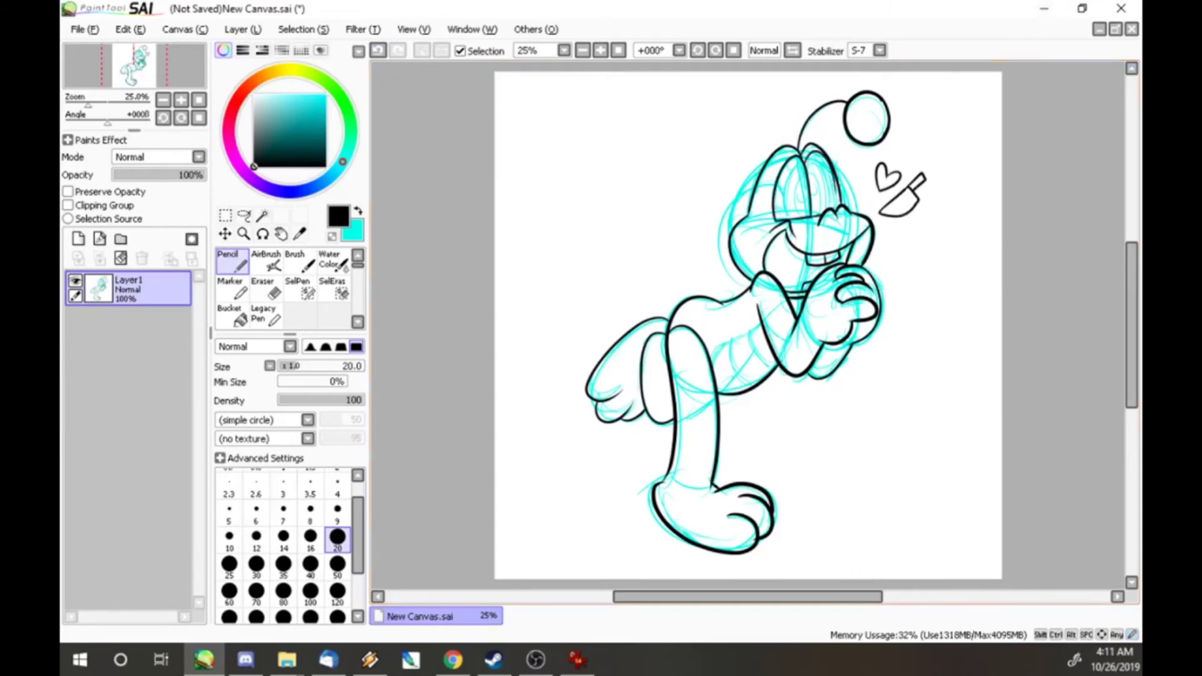
key(ctrl+z)
drag(807, 151, 839, 207)
key(ctrl+z)
key(ctrl+z)
drag(804, 153, 836, 194)
drag(828, 216, 832, 221)
- Ink curved band lines across the standing leg's ankle and knee and on the raised back leg
mouse_move(671, 473)
mouse_down()
mouse_move(659, 486)
mouse_move(712, 496)
mouse_up()
drag(675, 436, 718, 431)
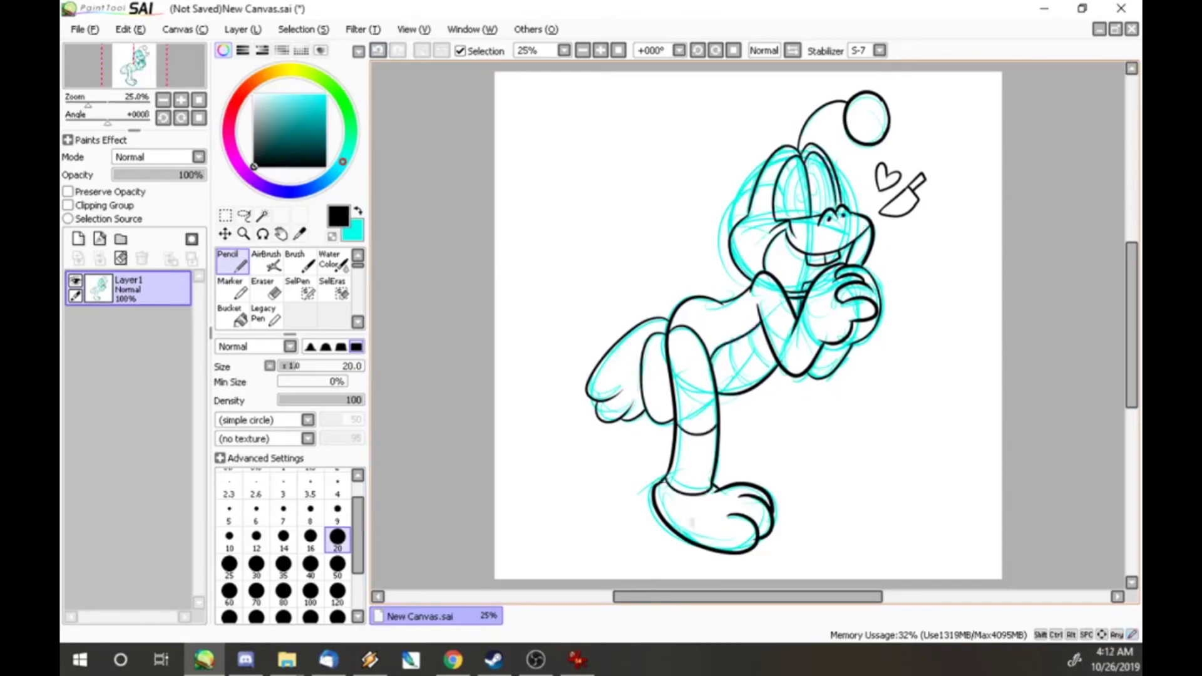
drag(672, 379, 660, 418)
drag(806, 162, 783, 220)
key(ctrl+z)
- Ink the fingertips of the clasped hands and the curved segment lines on the belly
mouse_move(825, 304)
mouse_down()
mouse_move(802, 341)
mouse_move(860, 341)
mouse_move(852, 322)
mouse_up()
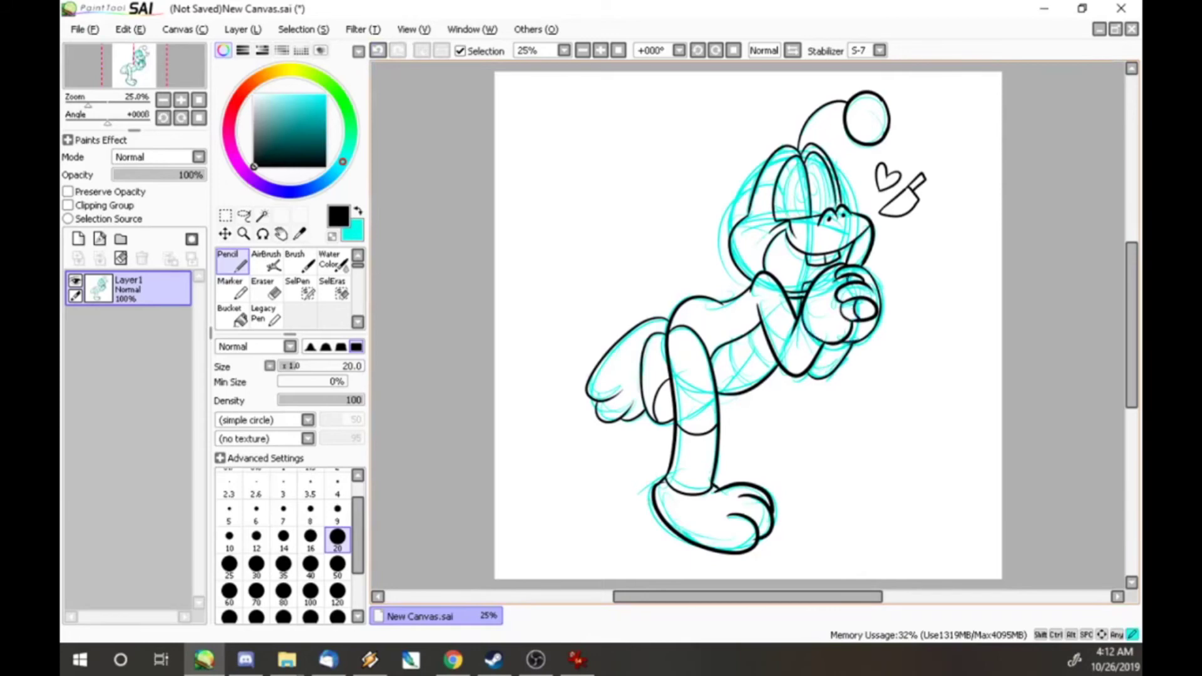
drag(860, 267, 871, 299)
drag(793, 332, 777, 360)
mouse_move(756, 280)
mouse_down()
mouse_move(732, 375)
mouse_move(748, 390)
mouse_up()
mouse_move(773, 332)
mouse_down()
mouse_move(750, 367)
mouse_move(770, 369)
mouse_up()
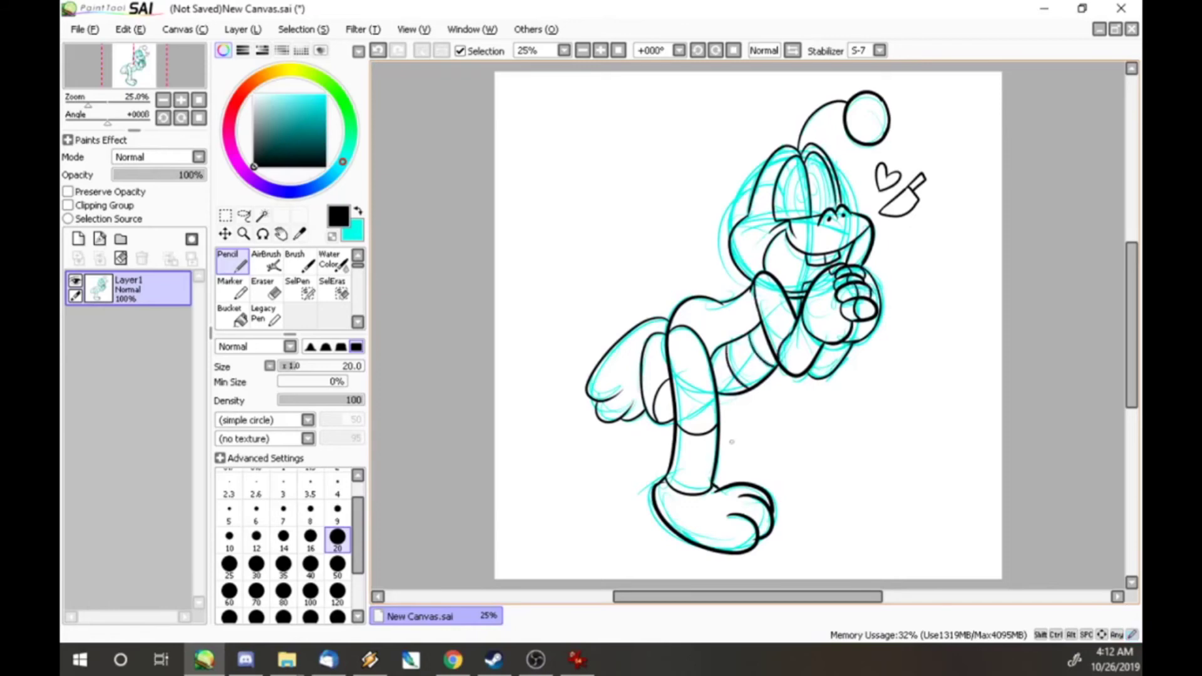
- Set the pencil size to 14 and ink the inner eye contours, eyelashes and pupils
click(284, 539)
drag(803, 162, 786, 219)
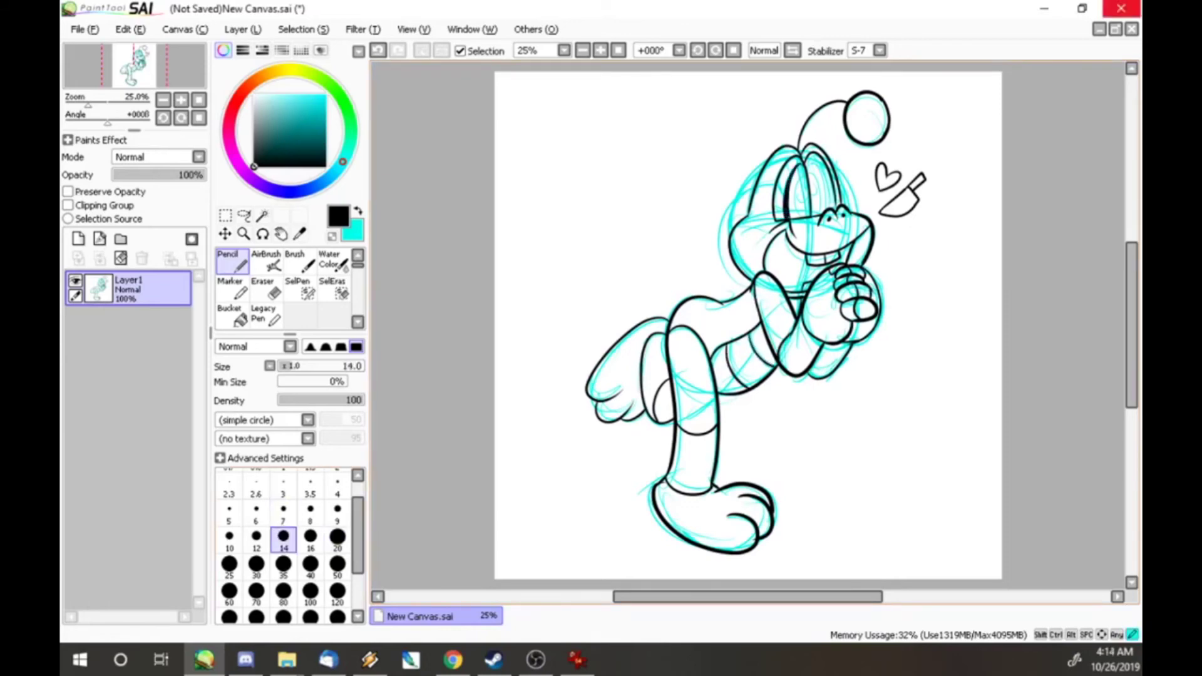
drag(786, 166, 776, 212)
key(ctrl+z)
drag(808, 159, 828, 209)
key(ctrl+z)
drag(815, 167, 833, 206)
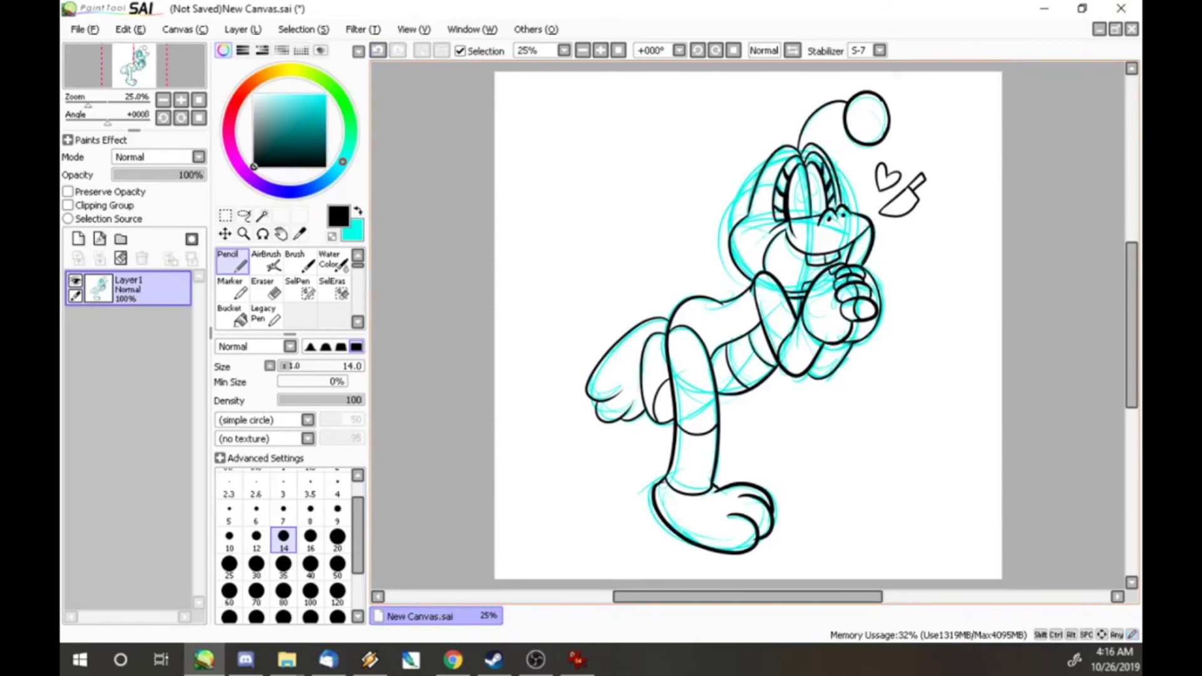
mouse_move(799, 175)
mouse_down()
mouse_move(804, 213)
mouse_move(799, 197)
mouse_move(820, 196)
mouse_up()
- Ink the crease line across the cheek behind the mouth, undoing the rough attempts
drag(735, 227, 770, 229)
key(ctrl+z)
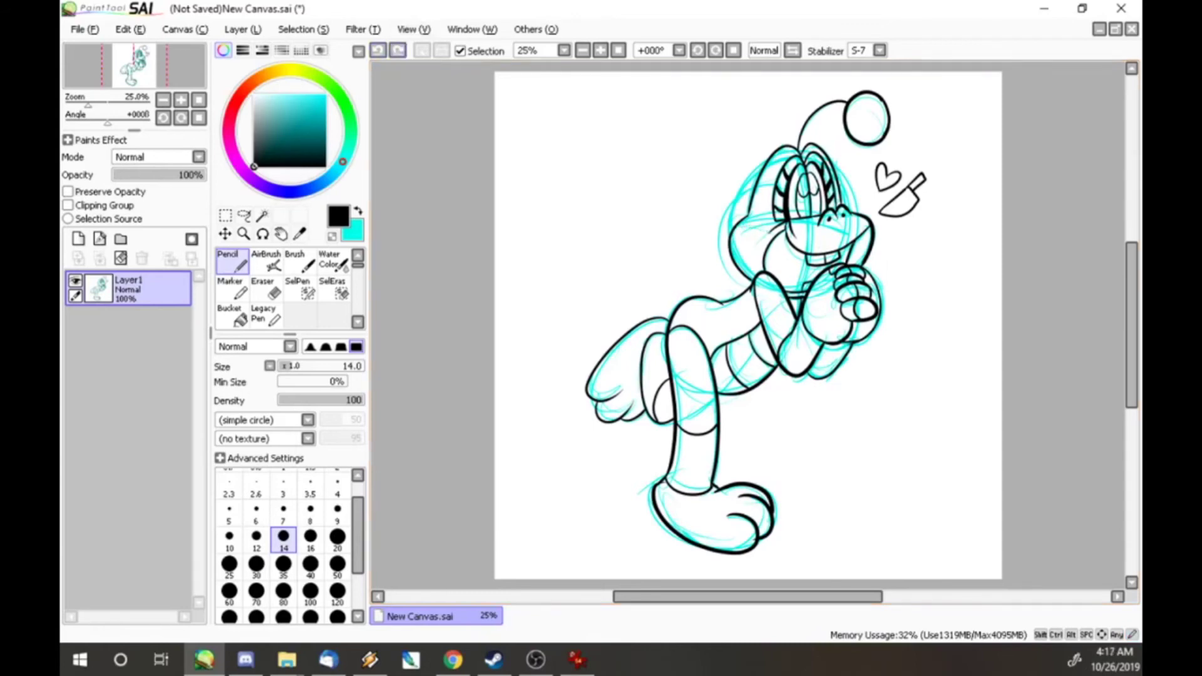
drag(784, 235, 738, 228)
key(ctrl+z)
- Add a cutting-edge line and a drip to the knife, touching up the overlap in white
drag(894, 213, 912, 203)
key(x)
key(x)
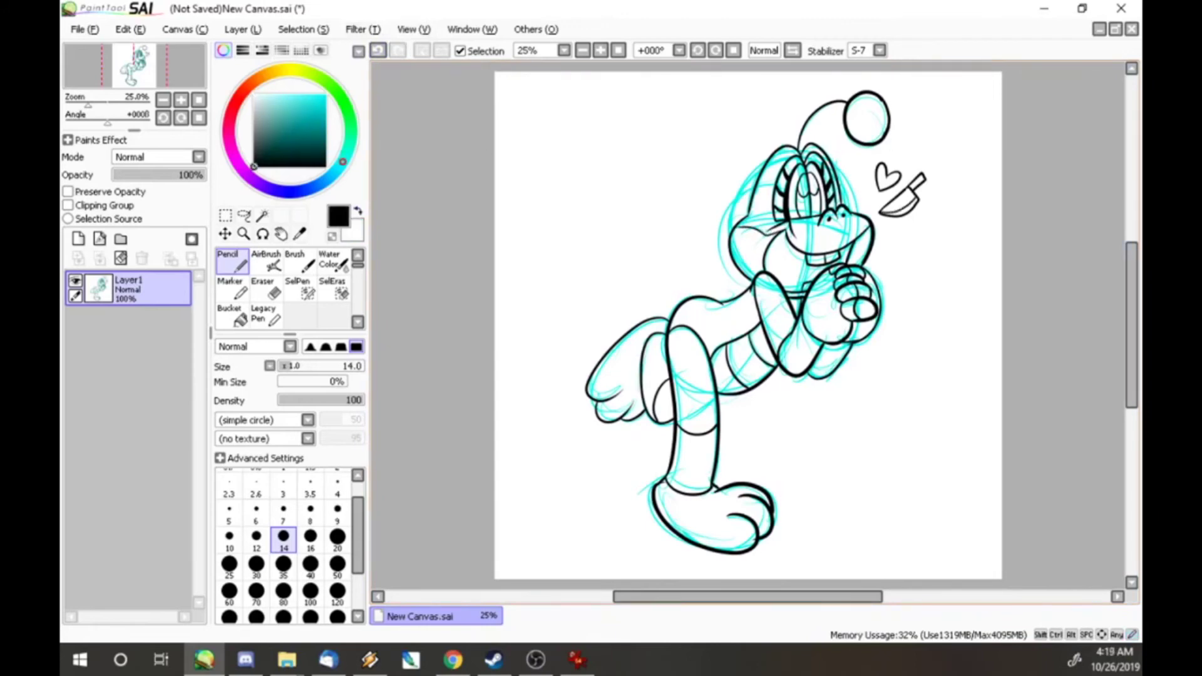
mouse_move(917, 200)
mouse_down()
mouse_move(890, 218)
mouse_move(888, 238)
mouse_up()
key(x)
drag(920, 199, 892, 221)
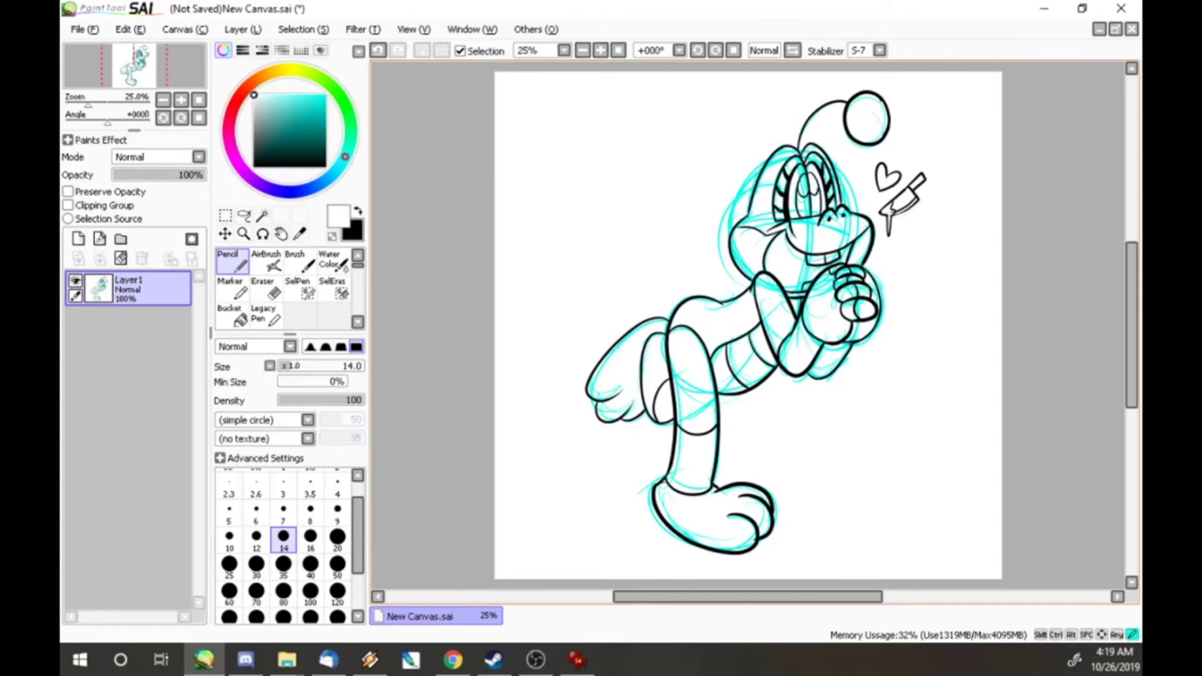
- Shift the whole drawing slightly left and down on the canvas and switch back to black
click(453, 660)
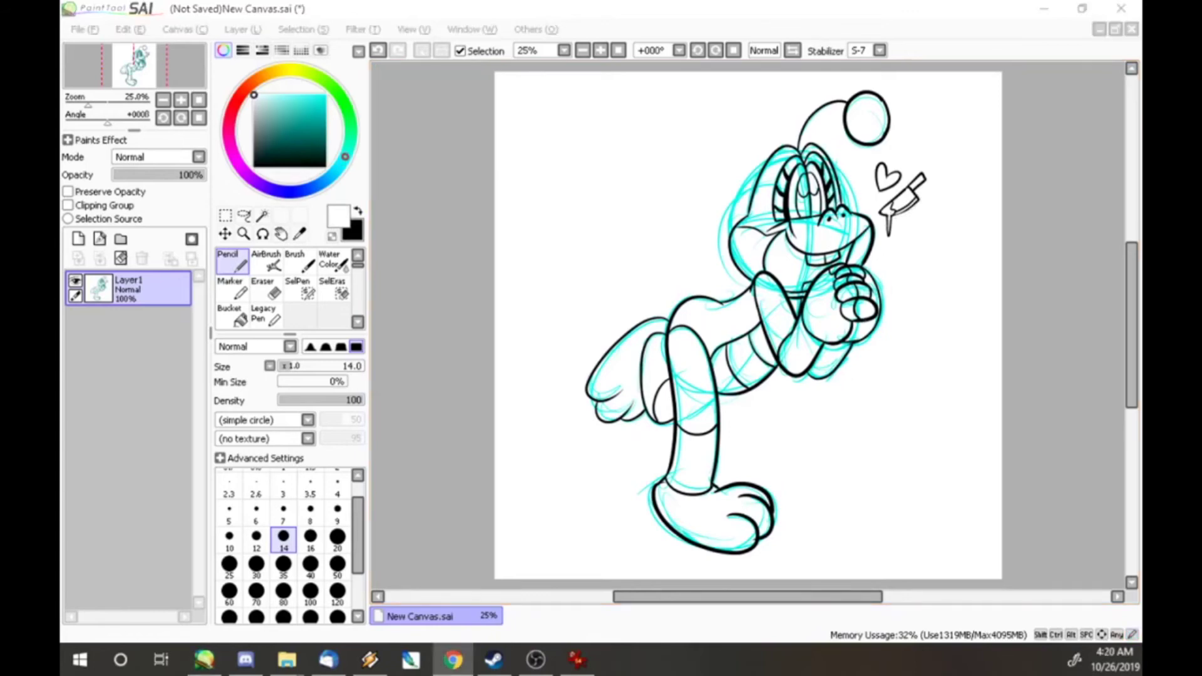
drag(751, 314, 735, 312)
key(x)
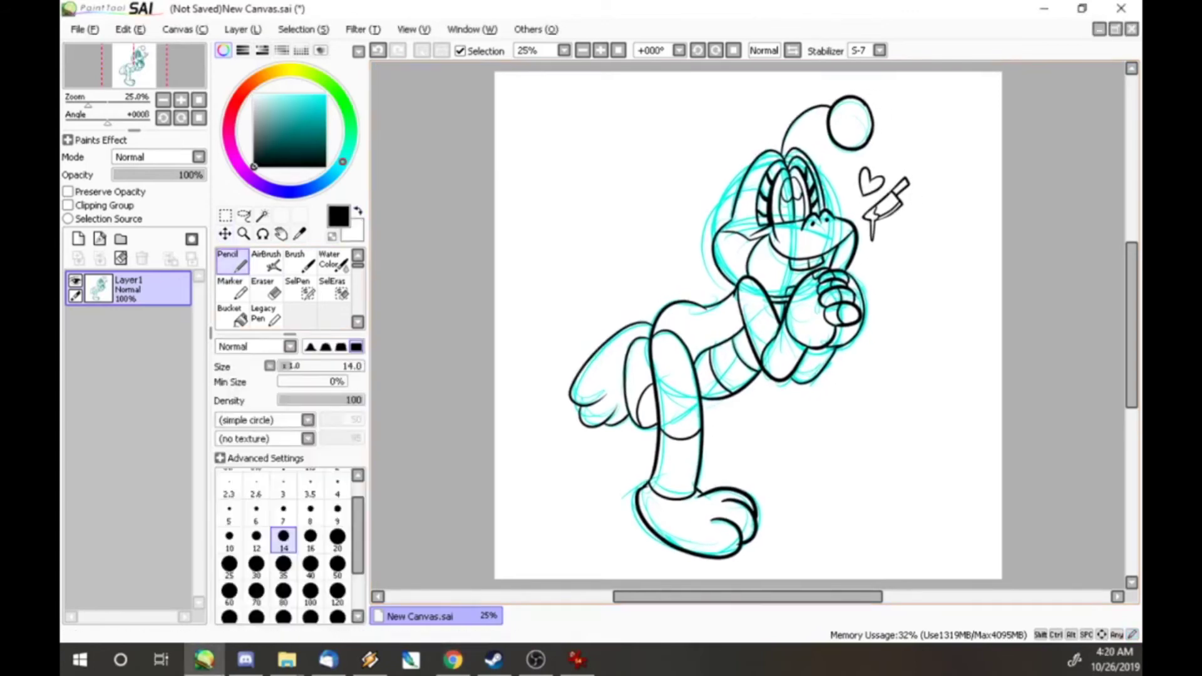
- Ink a second inner contour line along the raised back leg and the sole of the front foot
mouse_move(574, 401)
mouse_down()
mouse_move(600, 360)
mouse_move(653, 325)
mouse_move(596, 427)
mouse_up()
mouse_move(640, 492)
mouse_down()
mouse_move(646, 513)
mouse_move(734, 550)
mouse_move(754, 520)
mouse_up()
key(x)
key(x)
- Draw a speech bubble with a tail around the heart and knife, and touch up the antenna ball
mouse_move(870, 138)
mouse_down()
mouse_move(902, 235)
mouse_move(842, 204)
mouse_move(847, 219)
mouse_move(880, 258)
mouse_move(905, 231)
mouse_up()
drag(858, 263, 873, 258)
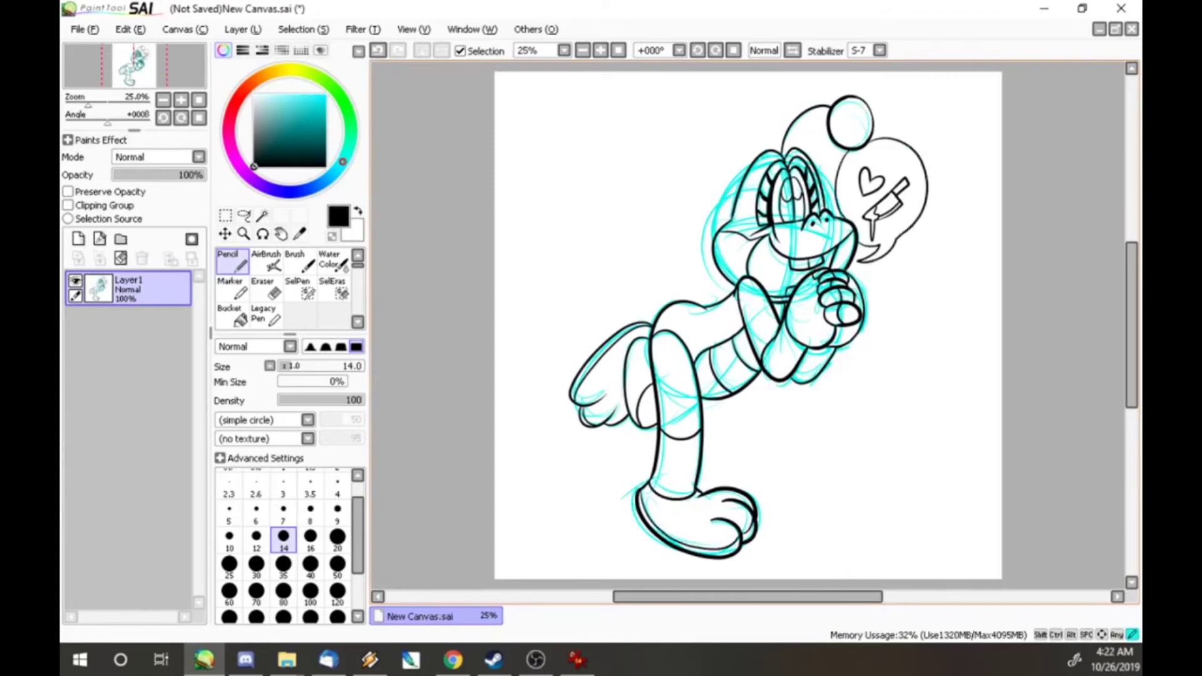
key(x)
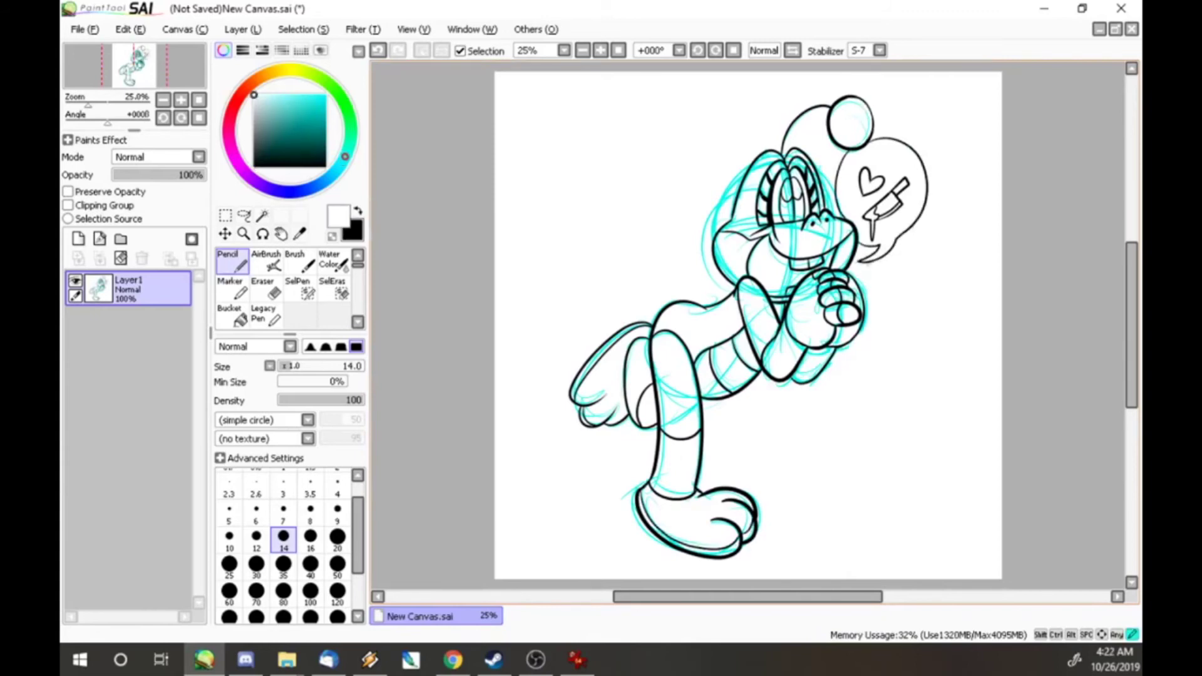
key(x)
mouse_move(855, 99)
mouse_down()
mouse_move(871, 139)
mouse_move(847, 102)
mouse_up()
key(x)
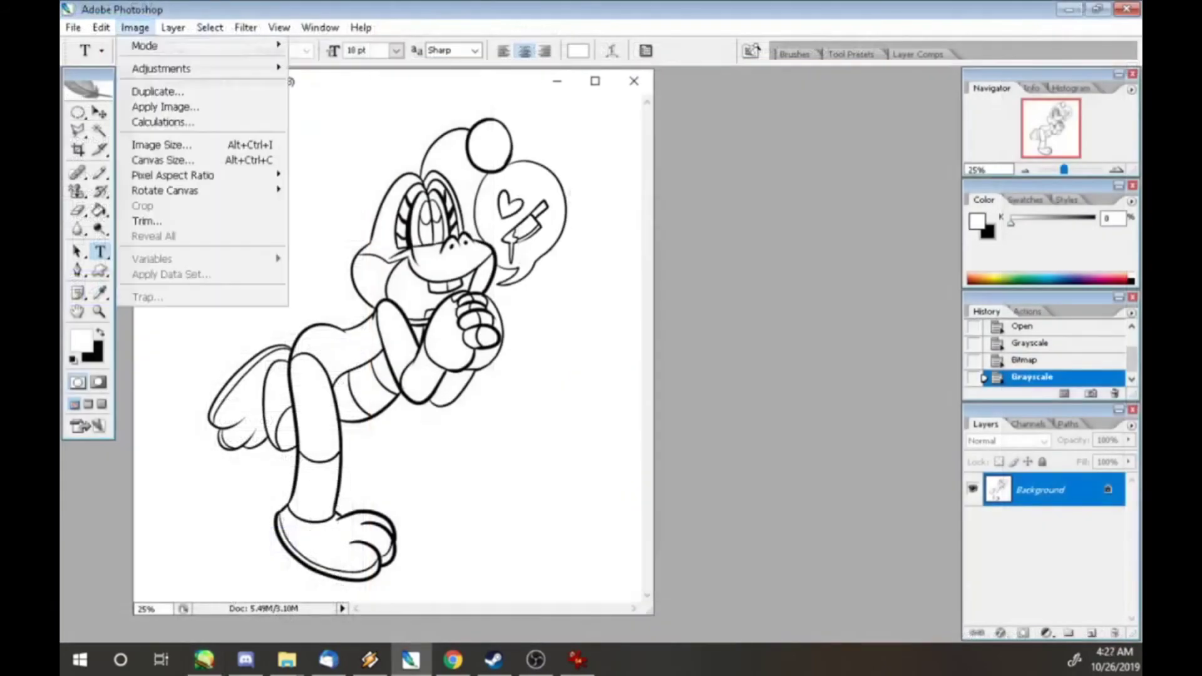
- In Photoshop, convert the cleaned-up happyfrog.psd line art to RGB Color mode
click(320, 106)
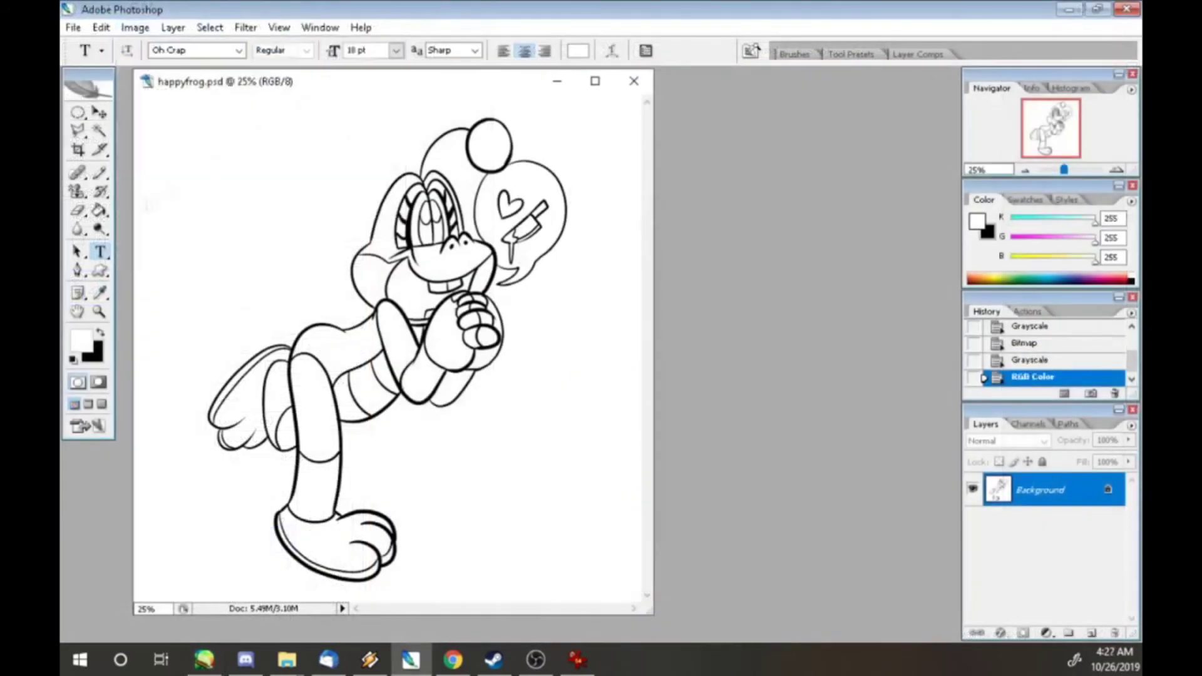
- Fill the frog's pupils and open mouth with black using the Paint Bucket
key(x)
key(g)
click(431, 232)
click(407, 288)
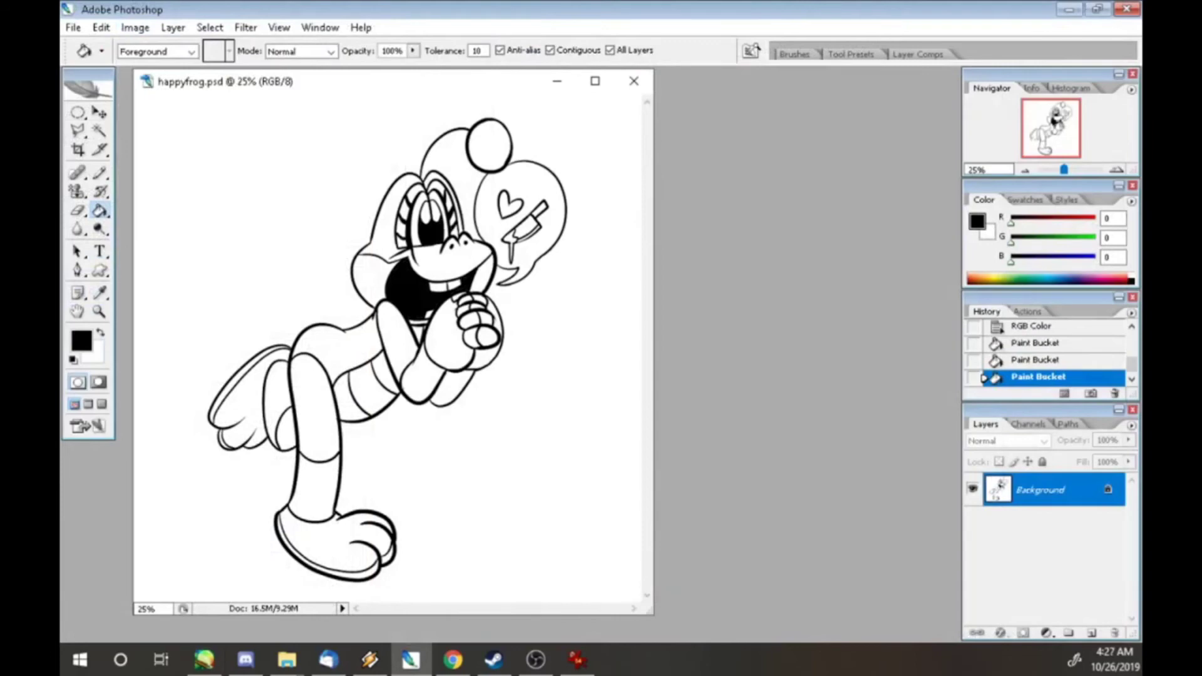
- Separate the two black pupils with a thin white Pencil line running down between them
key(z)
click(432, 225)
click(432, 226)
click(432, 225)
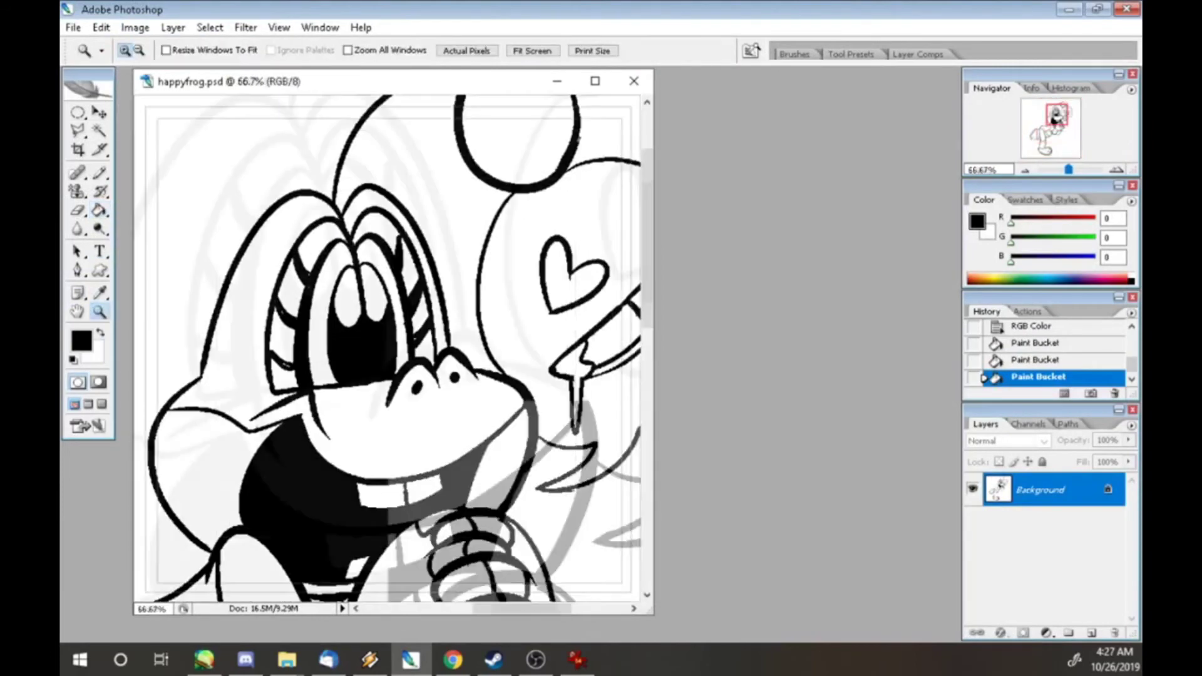
click(432, 226)
key(b)
key(x)
drag(334, 292, 344, 369)
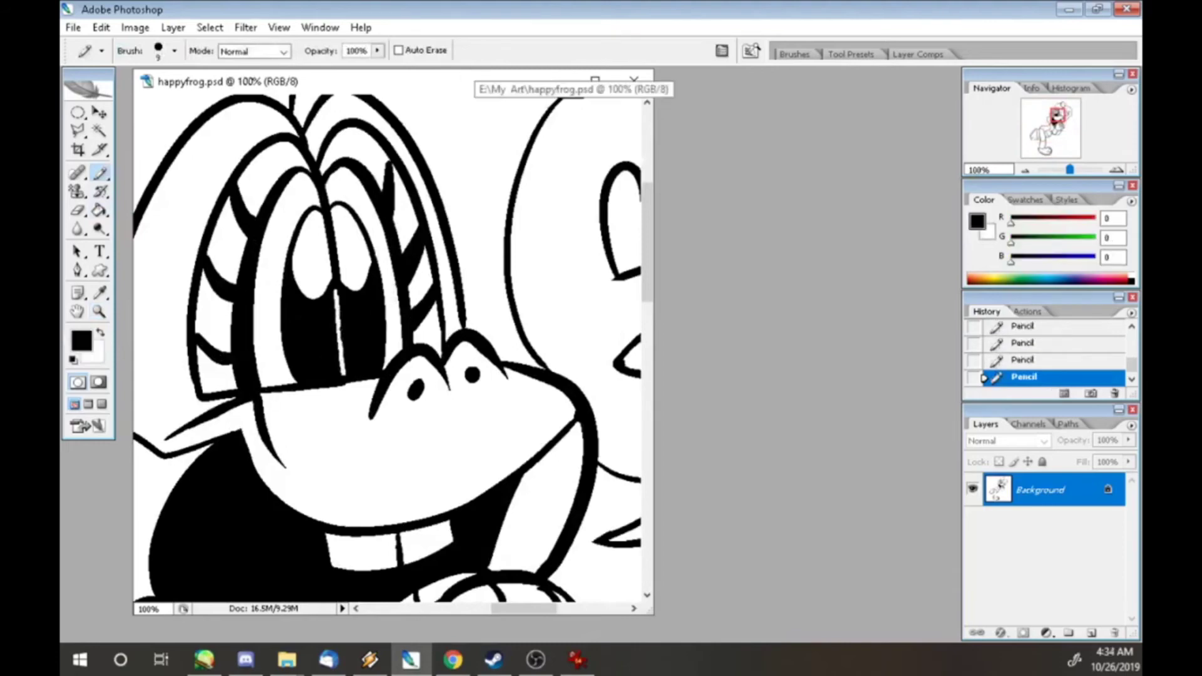
key(x)
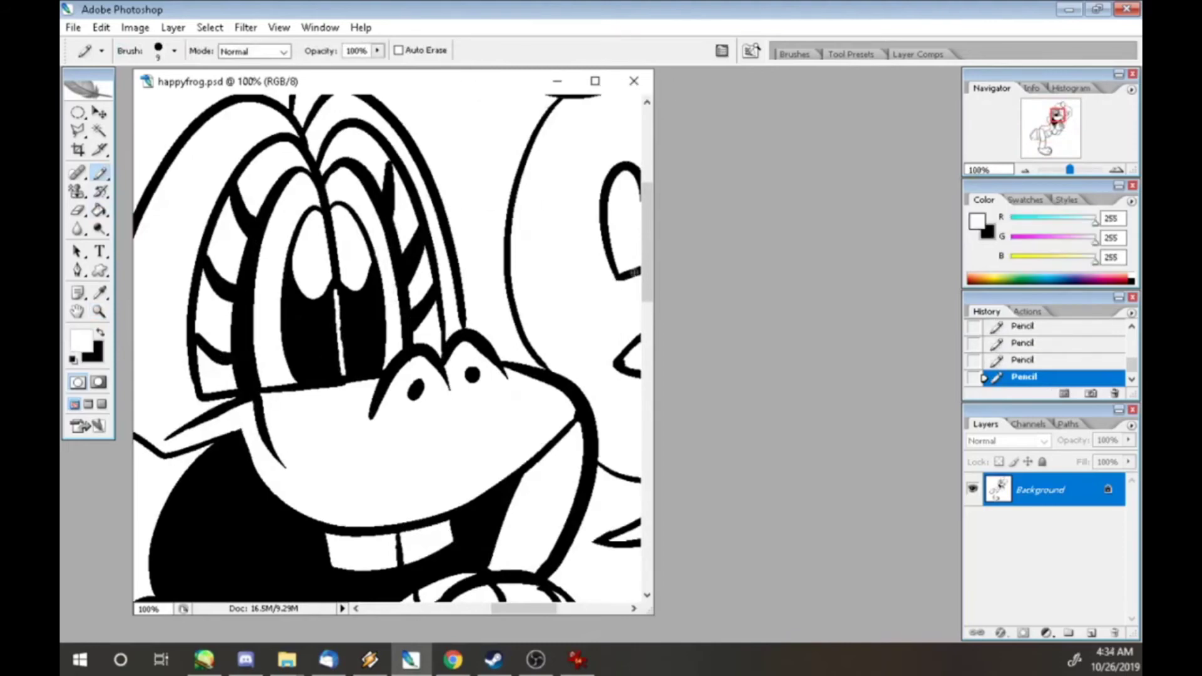
- Fill the frog's head and snout with green (RGB 88, 213, 60)
scroll(635, 272, down, 3)
scroll(634, 273, right, 3)
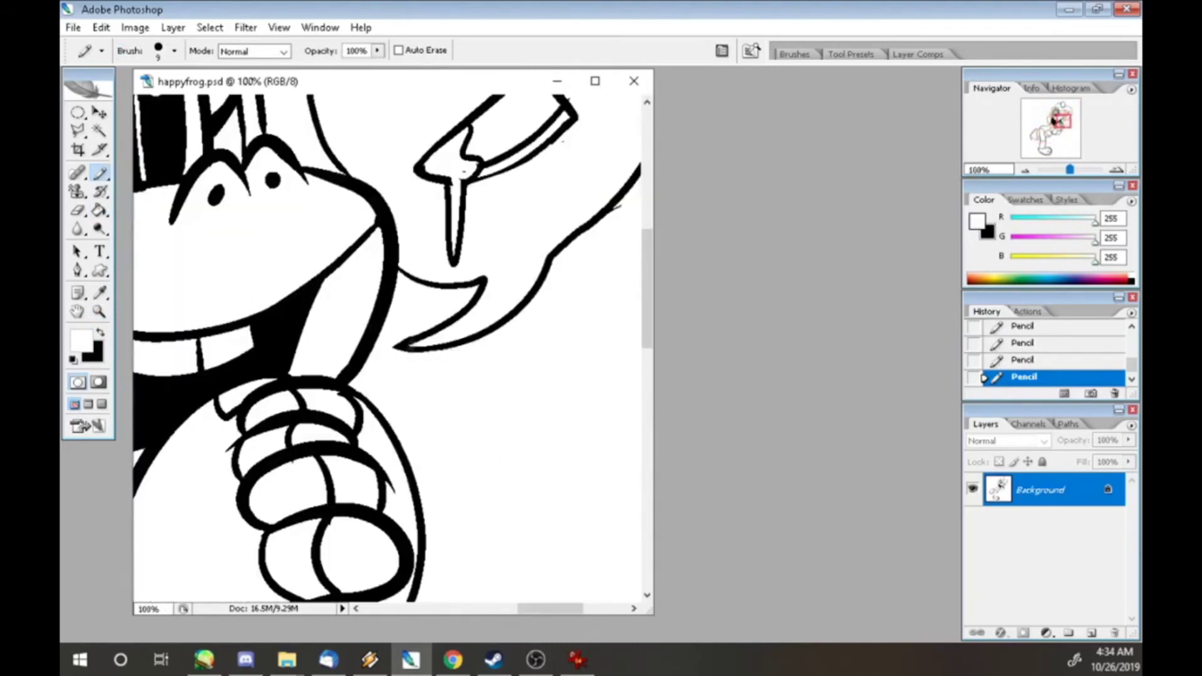
scroll(420, 348, up, 3)
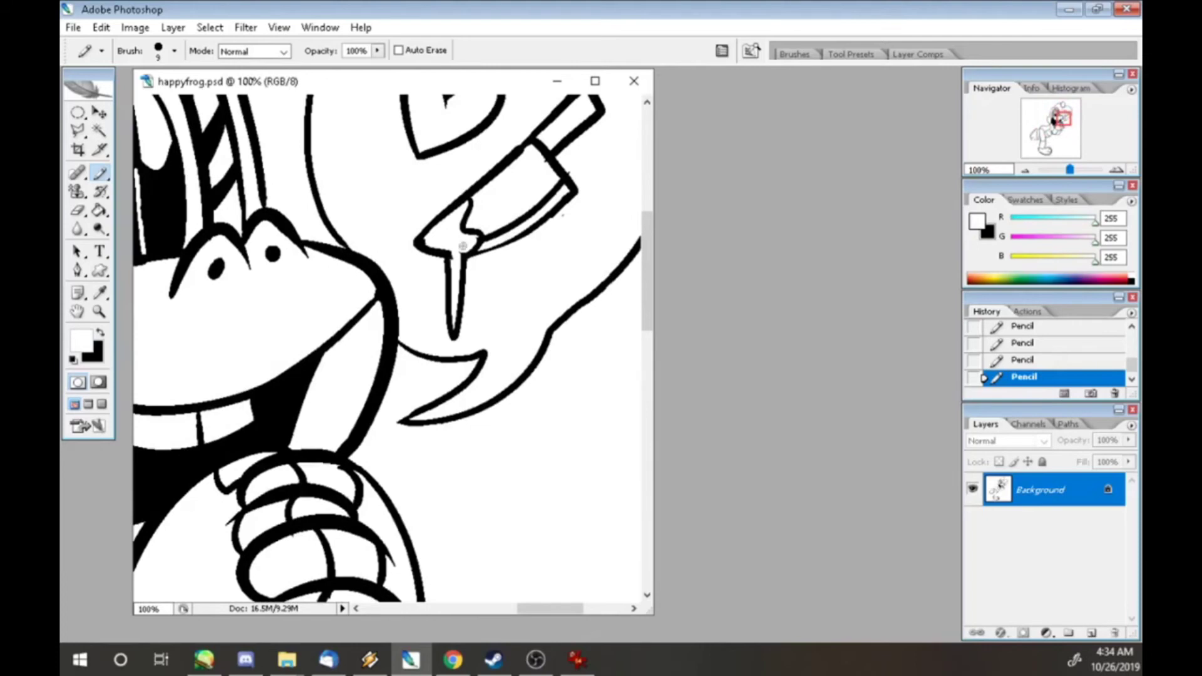
scroll(555, 194, down, 4)
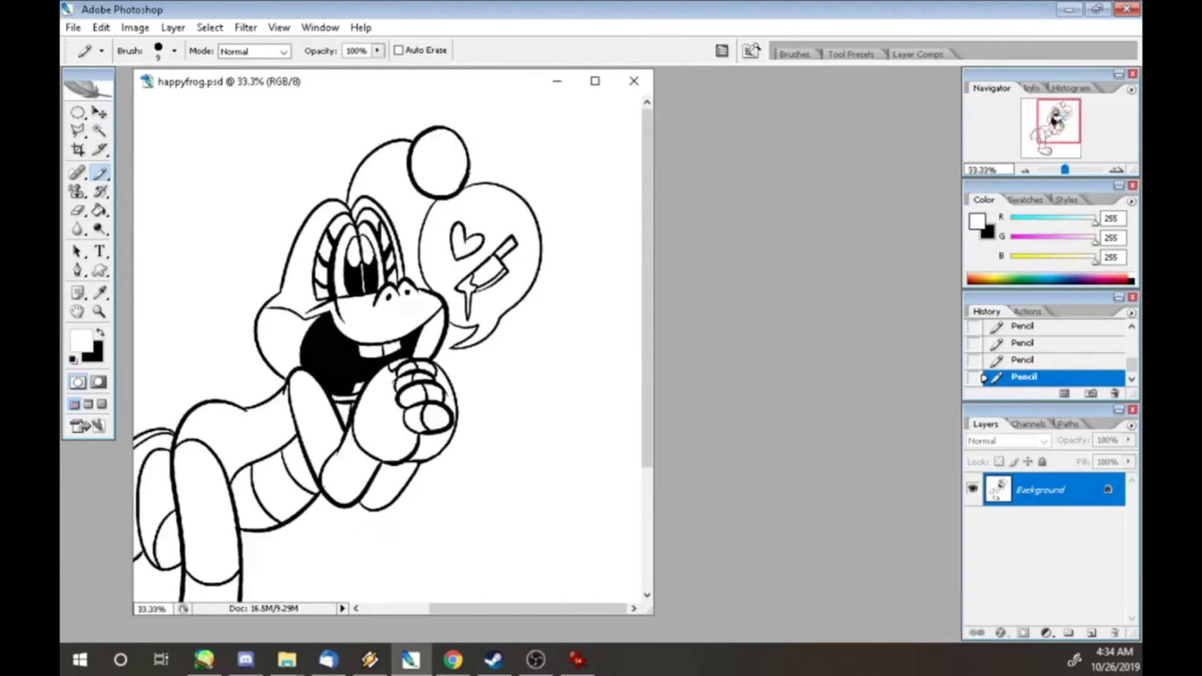
key(g)
click(382, 216)
click(439, 182)
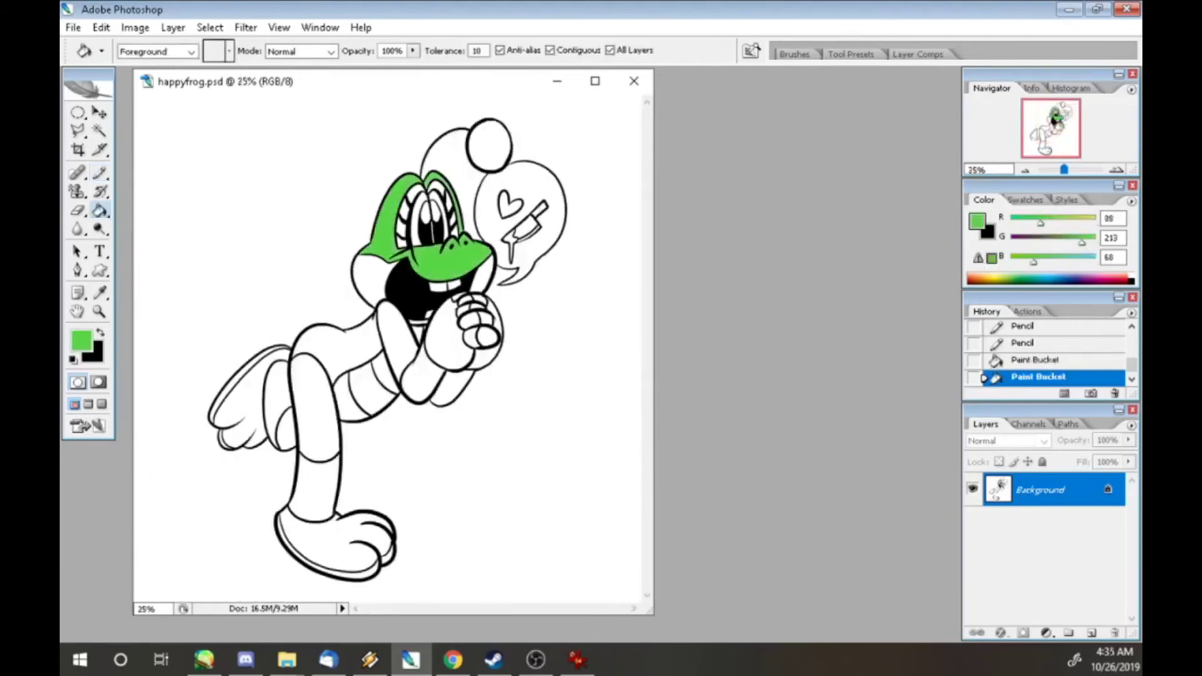
- Fill the near arm and the clasped hands and fingers with the same green
click(397, 350)
click(432, 370)
click(479, 339)
click(475, 318)
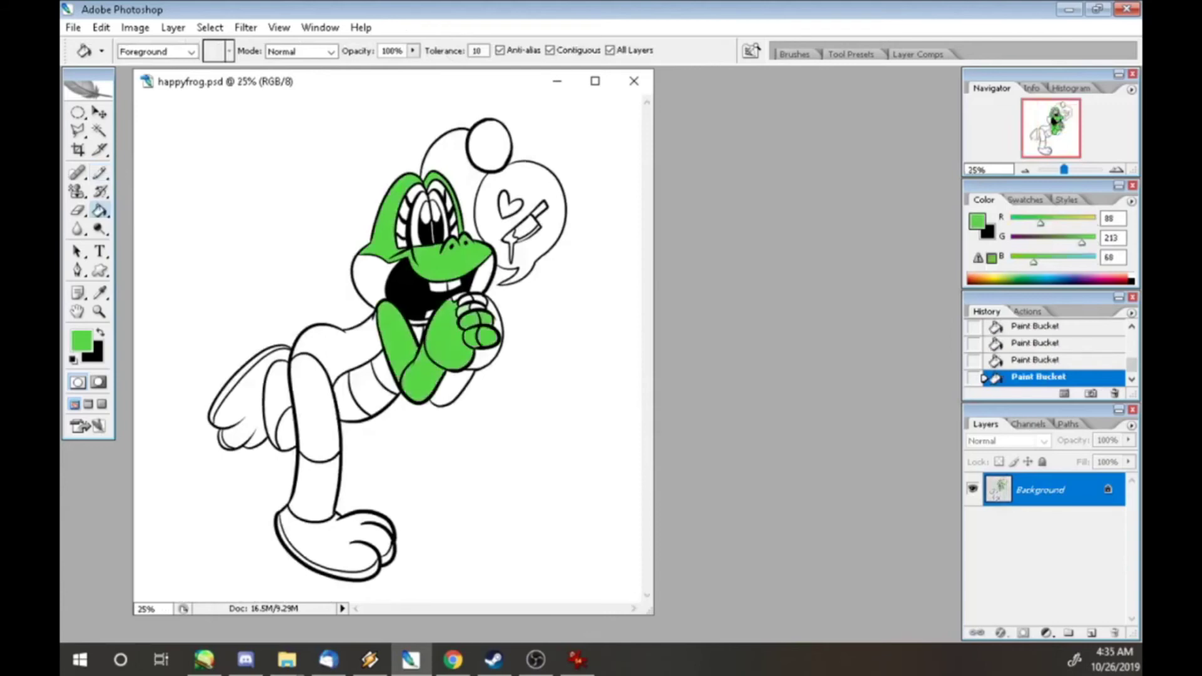
click(471, 309)
click(474, 301)
click(459, 295)
- Fill the far arm, back, both legs and both feet with the same green
click(486, 355)
click(451, 385)
click(338, 342)
click(316, 451)
click(338, 545)
click(285, 432)
click(244, 401)
- Fill the antenna ball, cheek, jaw and belly segments with light yellow (RGB 255, 254, 129)
click(995, 276)
click(489, 144)
click(371, 278)
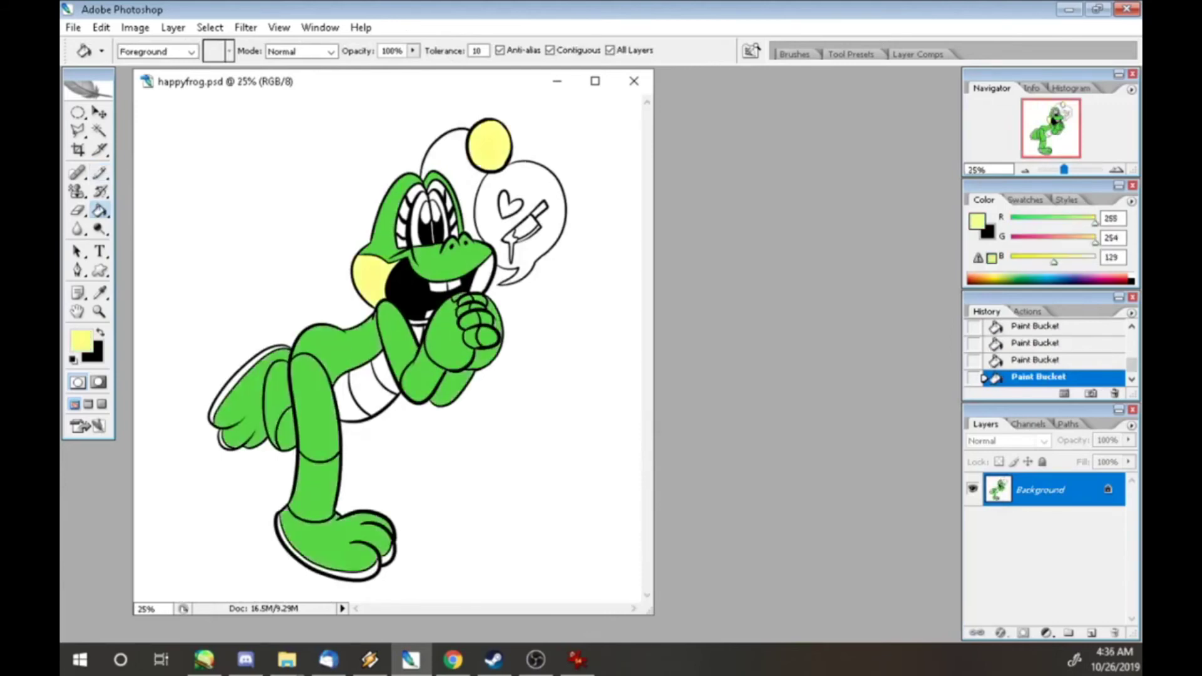
click(482, 275)
click(376, 383)
click(350, 401)
- Fill the finger segments and the sole of the front foot with the light yellow
click(487, 337)
click(478, 321)
click(476, 307)
click(466, 300)
click(360, 571)
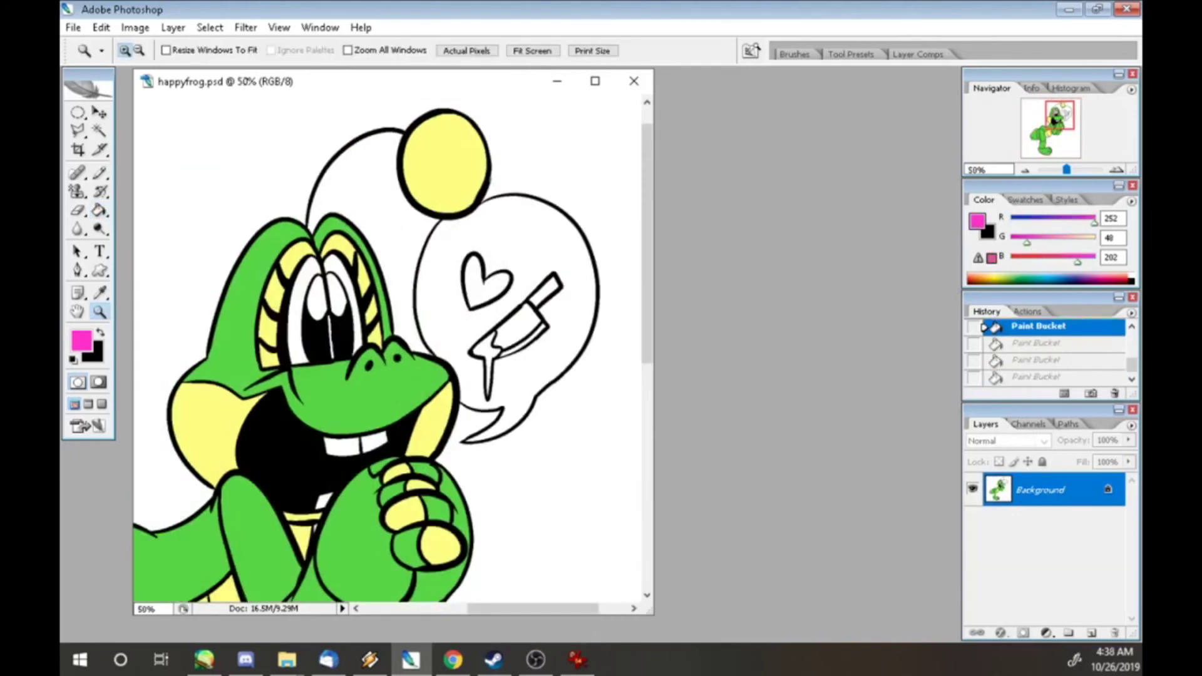
- Paint out one of the black pupils in white with the Pencil, keeping its eye outline
key(ctrl+plus)
key(b)
mouse_move(297, 277)
mouse_down()
mouse_move(288, 335)
mouse_move(307, 393)
mouse_move(338, 385)
mouse_up()
mouse_move(329, 291)
mouse_down()
mouse_move(335, 389)
mouse_move(298, 329)
mouse_move(317, 395)
mouse_move(332, 351)
mouse_move(343, 392)
mouse_up()
key(x)
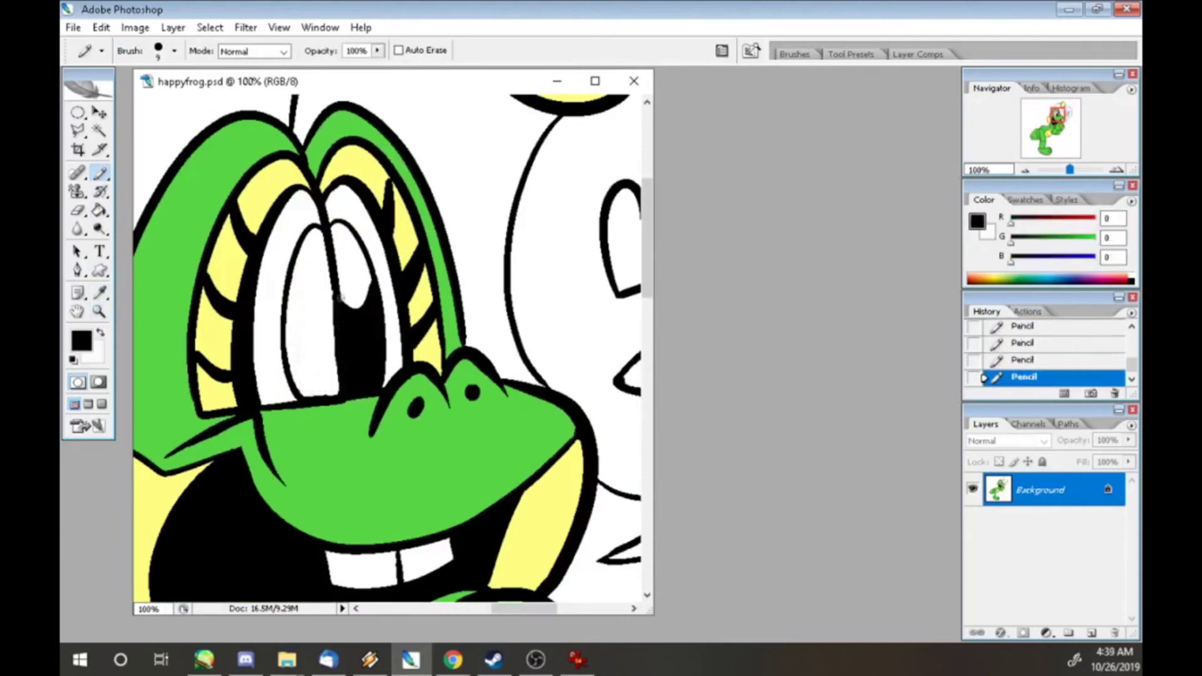
- Clear the other black pupil in white with the Pencil and rework its eye's inner outline
key(x)
mouse_move(328, 283)
mouse_down()
mouse_move(338, 379)
mouse_move(351, 370)
mouse_move(366, 389)
mouse_up()
key(x)
key(x)
drag(372, 271, 373, 331)
key(ctrl+z)
mouse_move(374, 271)
mouse_down()
mouse_move(370, 385)
mouse_move(367, 288)
mouse_move(350, 376)
mouse_move(366, 384)
mouse_up()
- Draw smaller pupils with oval highlights inside both irises and fill them with black
key(x)
mouse_move(312, 310)
mouse_down()
mouse_move(332, 294)
mouse_move(335, 389)
mouse_up()
drag(316, 332, 363, 276)
drag(363, 332, 351, 307)
drag(347, 369, 366, 385)
drag(364, 339, 360, 385)
key(g)
click(327, 367)
click(354, 351)
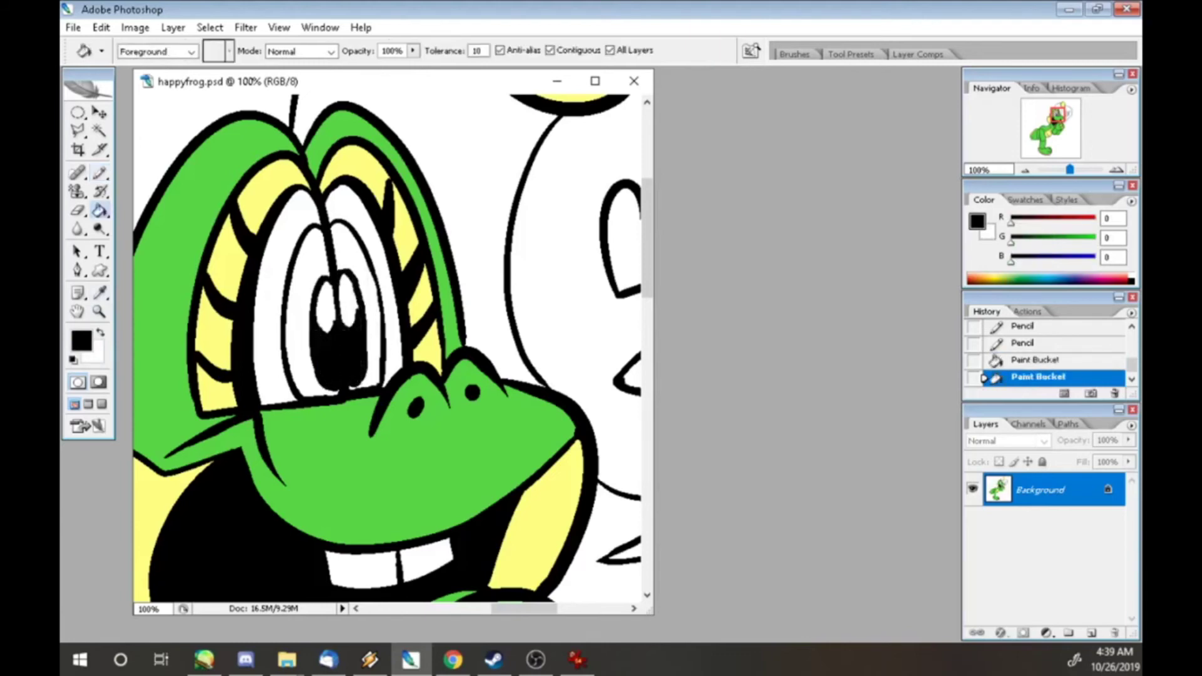
- Touch up the highlights and the dividing line between the new pupils with white and black Pencil strokes
key(x)
key(b)
drag(330, 317, 332, 338)
drag(338, 331, 354, 396)
key(x)
mouse_move(338, 324)
mouse_down()
mouse_move(340, 386)
mouse_move(339, 375)
mouse_up()
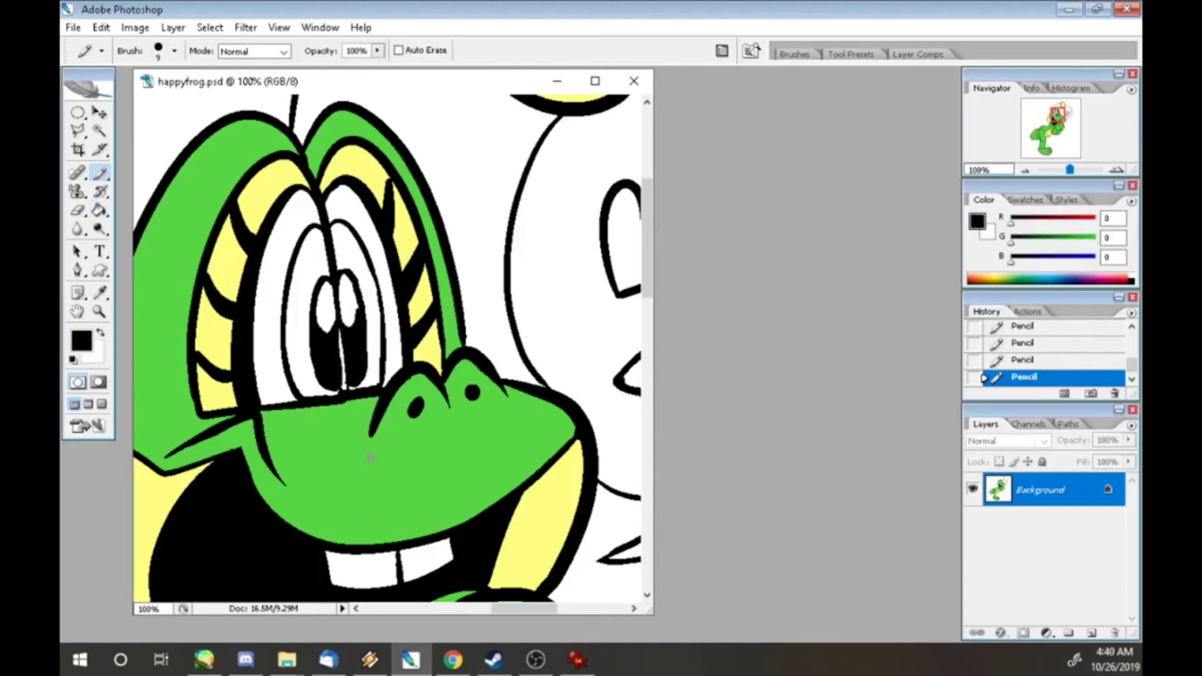
- Set the foreground color to pink ff00a2 and fill both irises with it
click(81, 341)
text(ff00a2)
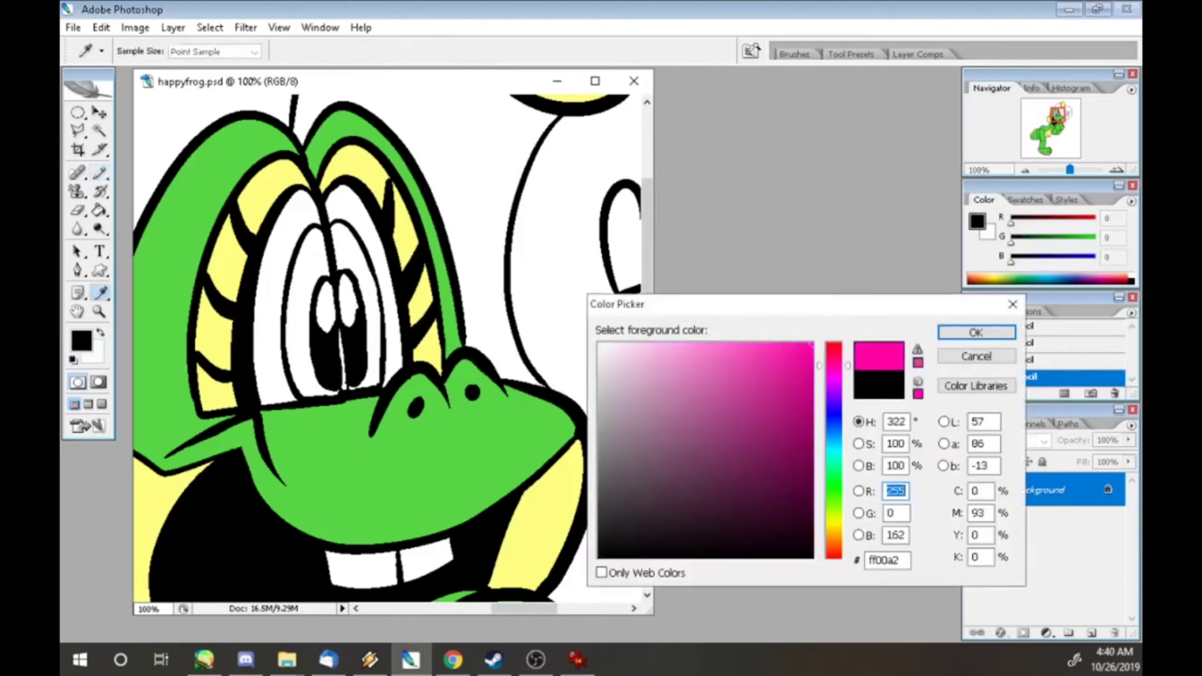
key(Return)
key(g)
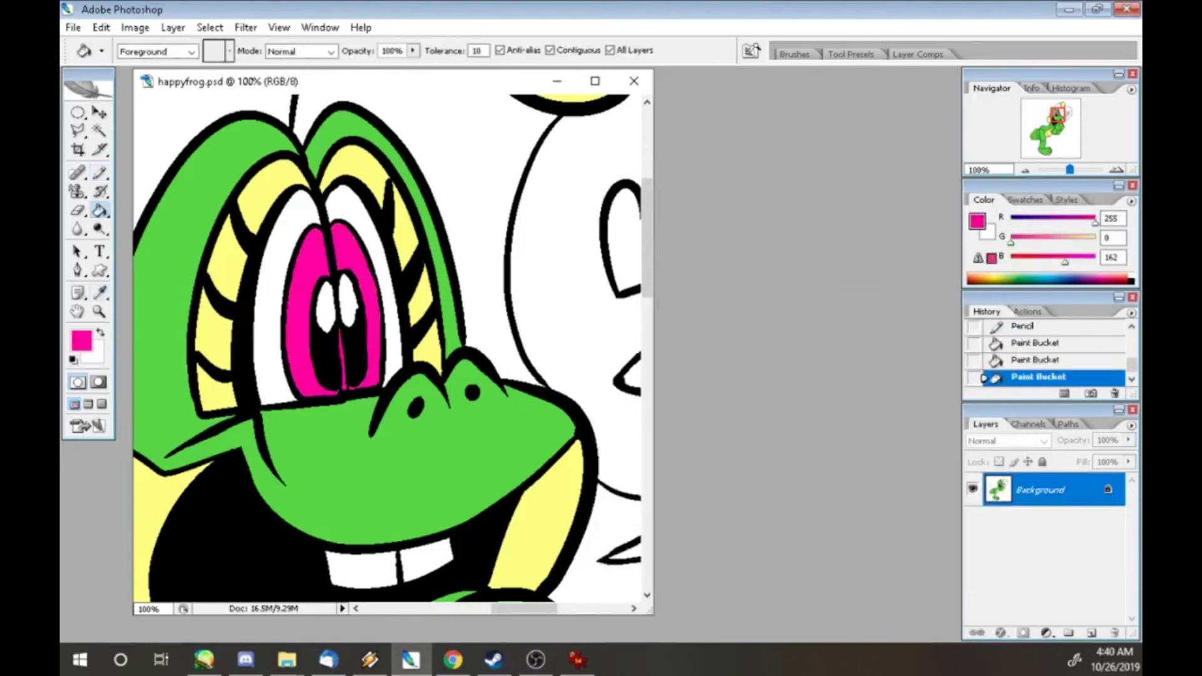
- Fill the heart and the blood on the knife with dark red (RGB 189, 1, 2)
key(ctrl+minus)
key(ctrl+minus)
key(ctrl+minus)
key(ctrl+minus)
click(81, 341)
click(795, 392)
click(971, 332)
click(508, 206)
click(510, 247)
- Fill the knife blade with light gray (RGB 205, 200, 200)
click(82, 342)
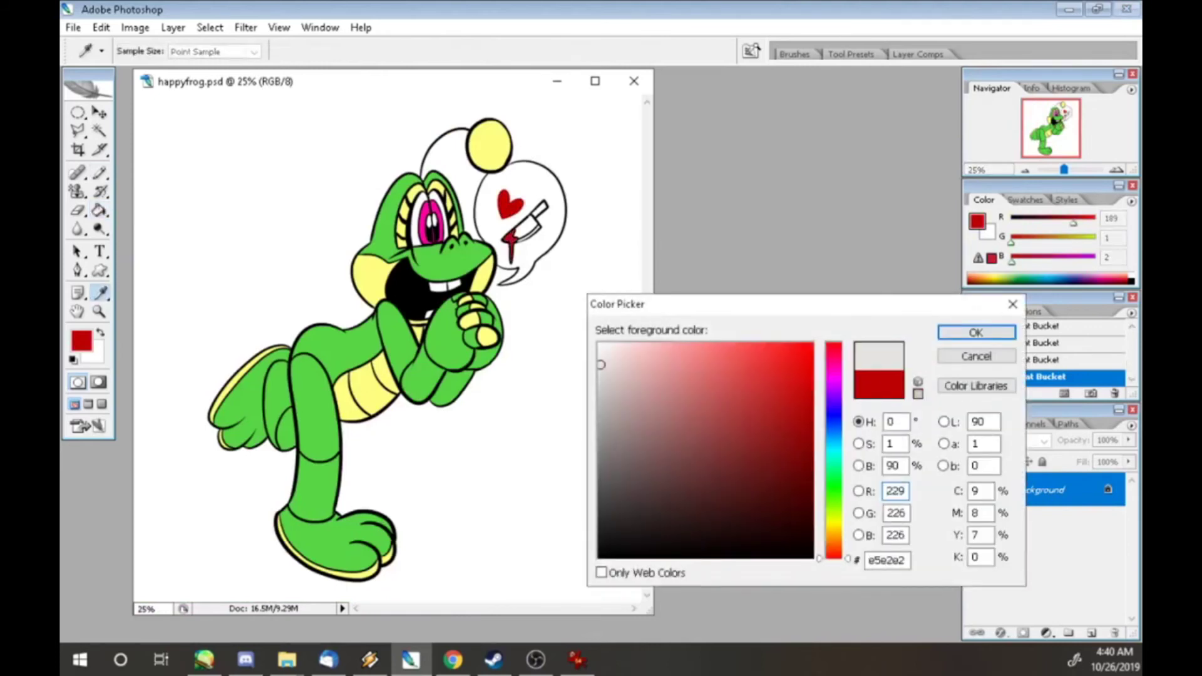
click(603, 385)
click(976, 333)
click(529, 226)
- Fill the knife handle with golden brown (ab800c)
click(81, 341)
drag(833, 557, 834, 531)
click(800, 414)
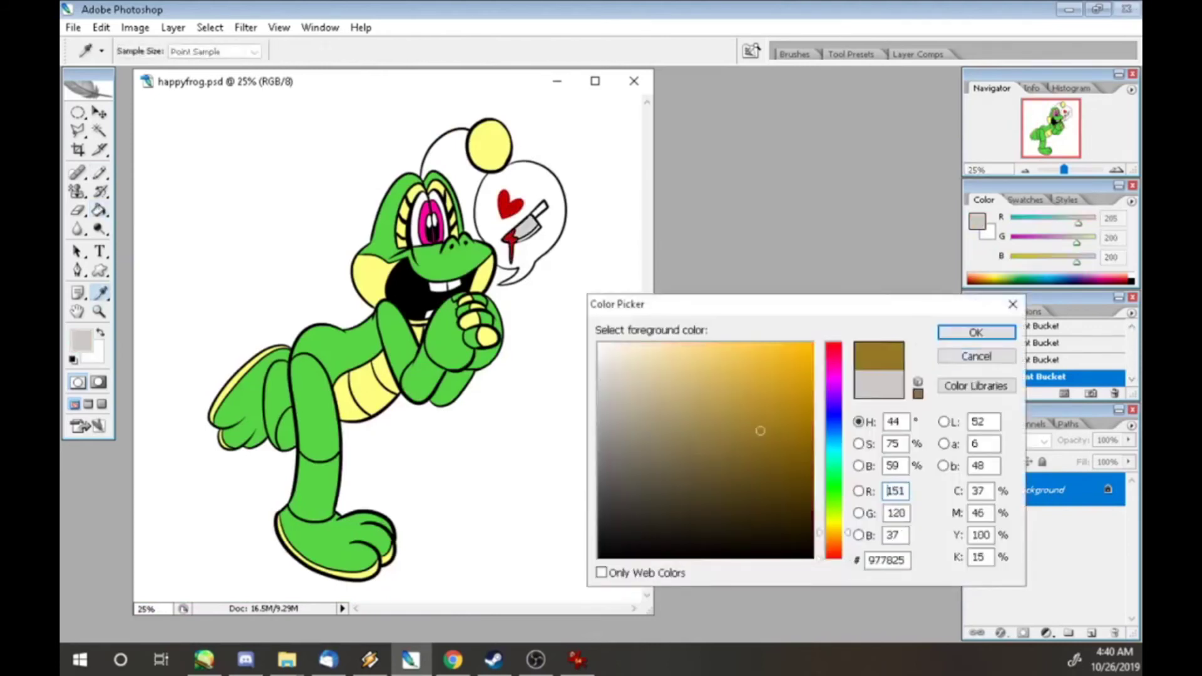
click(976, 333)
- Fill the speech bubble's background with light blue (RGB 184, 238, 251)
click(82, 341)
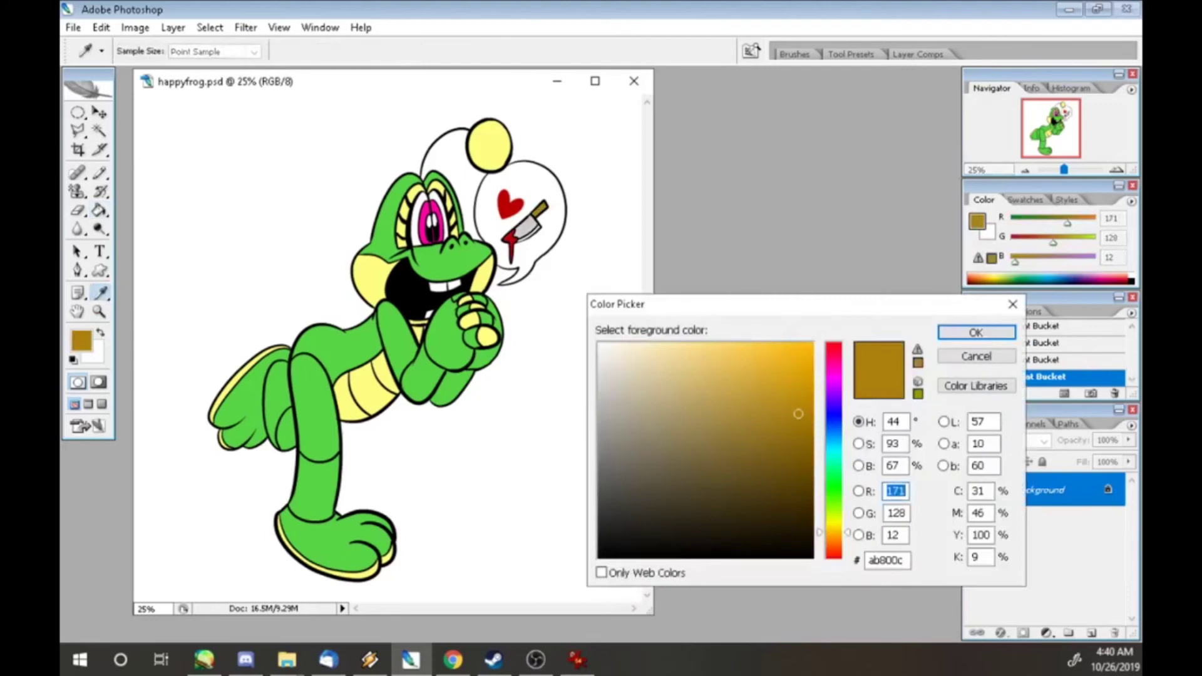
click(834, 443)
click(656, 348)
click(976, 333)
click(539, 188)
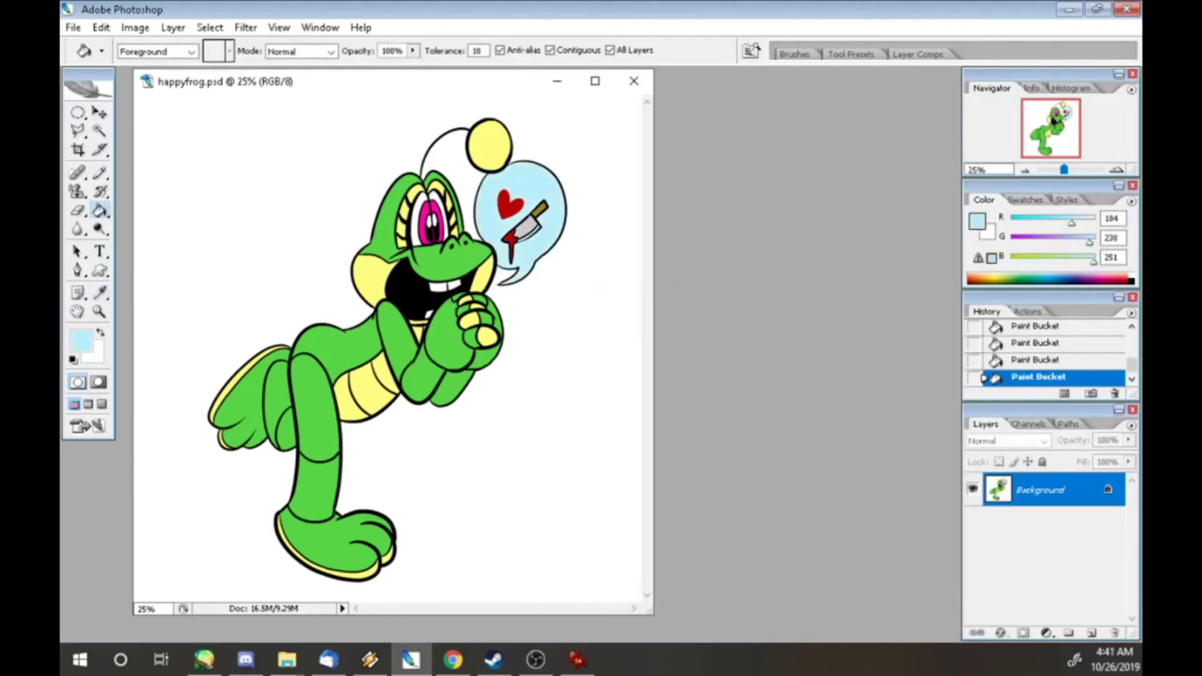
- Rework the speech bubble's edge beside the frog's snout with black Pencil strokes and light blue fill
key(z)
click(523, 216)
click(523, 216)
key(d)
key(b)
drag(252, 372, 258, 413)
key(x)
key(g)
click(254, 388)
key(b)
drag(250, 370, 260, 415)
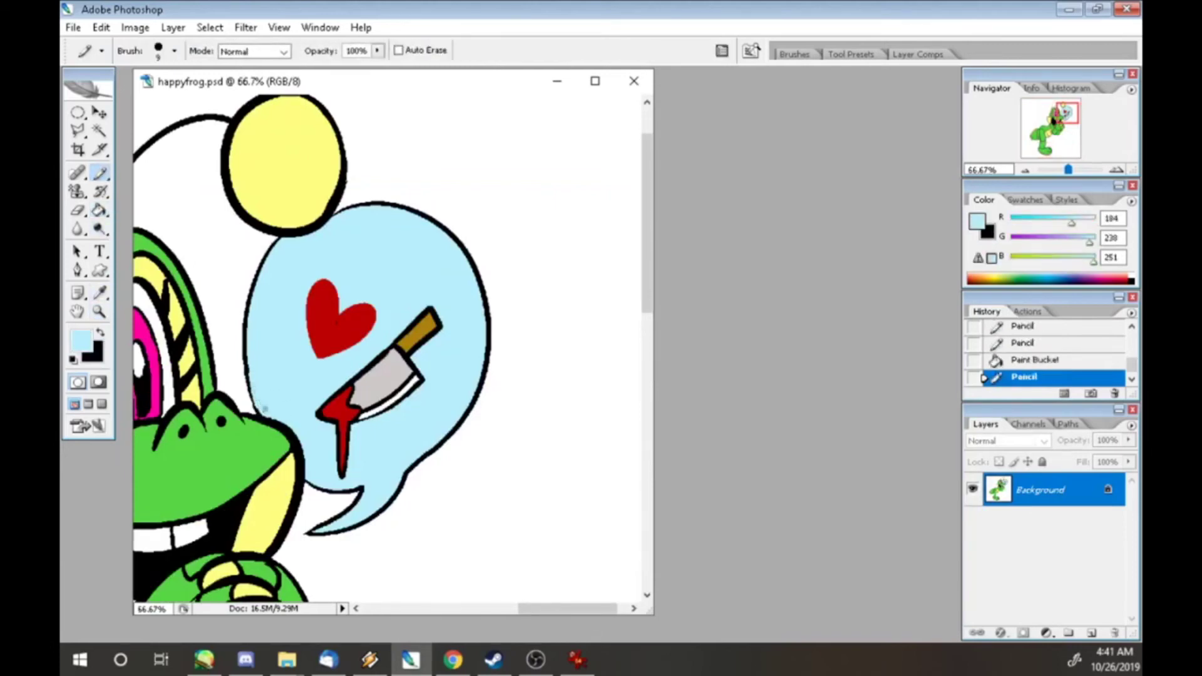
- Redraw the bubble's black outline down to the frog's snout with the Pencil
click(265, 411)
key(x)
key(ctrl+z)
drag(249, 372, 268, 413)
key(ctrl+minus)
key(ctrl+minus)
key(ctrl+minus)
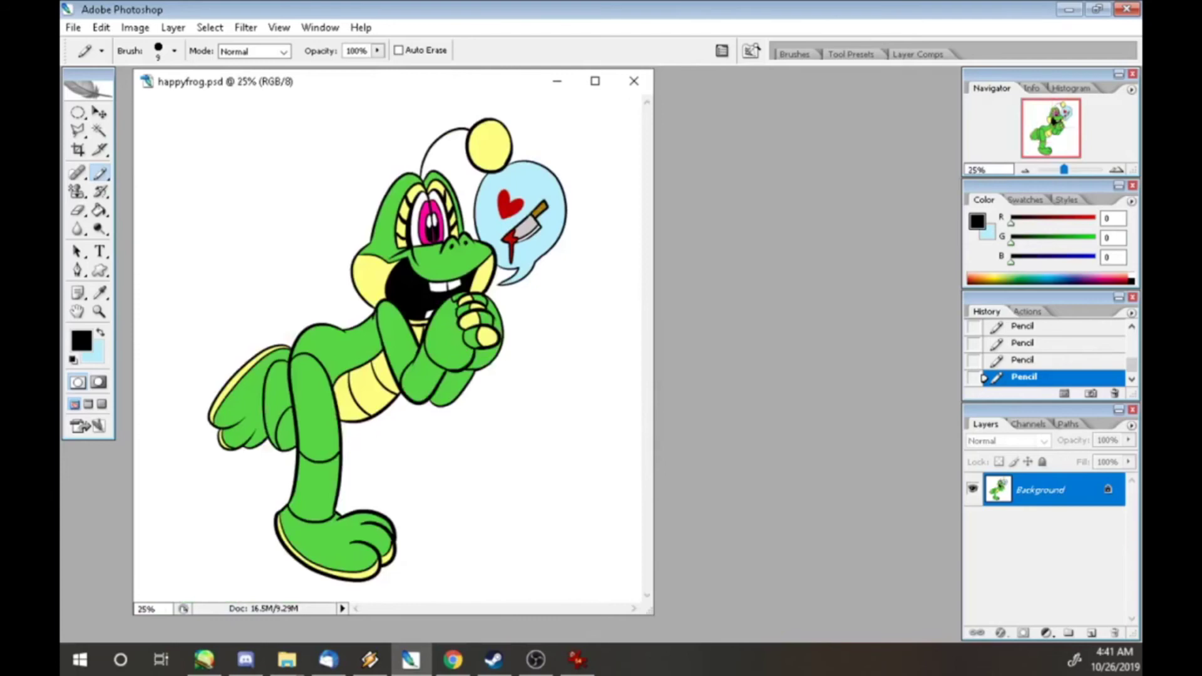
- Touch up the green around the frog's arms and clasped hands with the Pencil and Paint Bucket
key(z)
click(469, 341)
key(b)
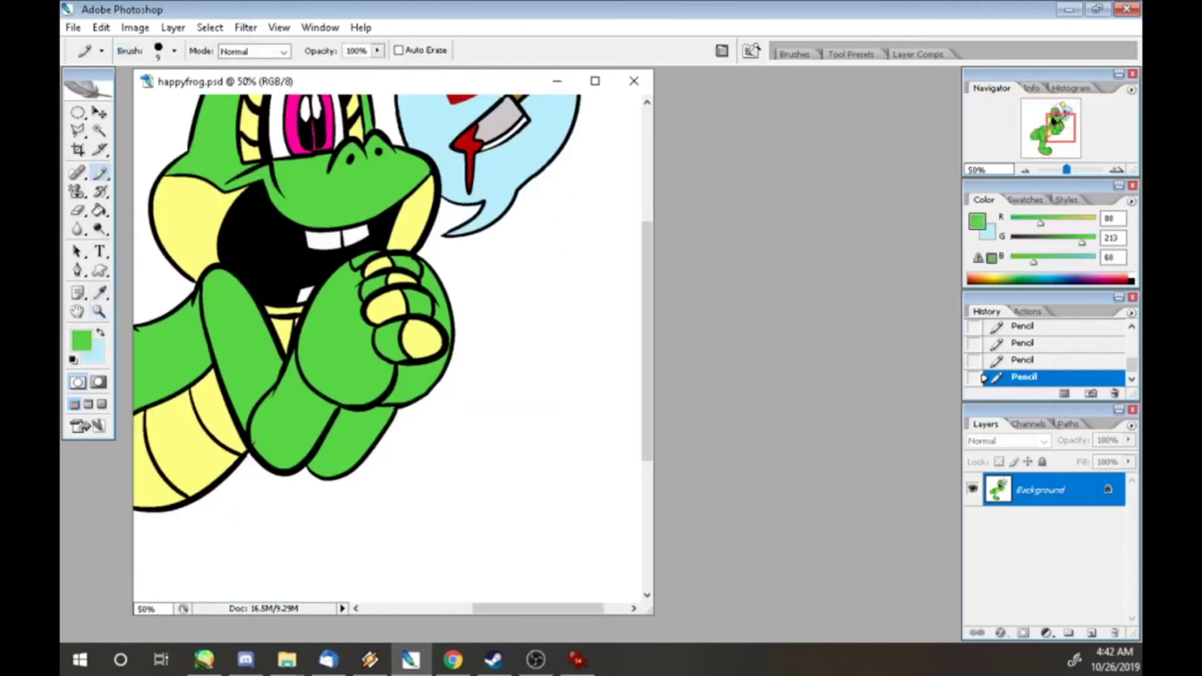
key(g)
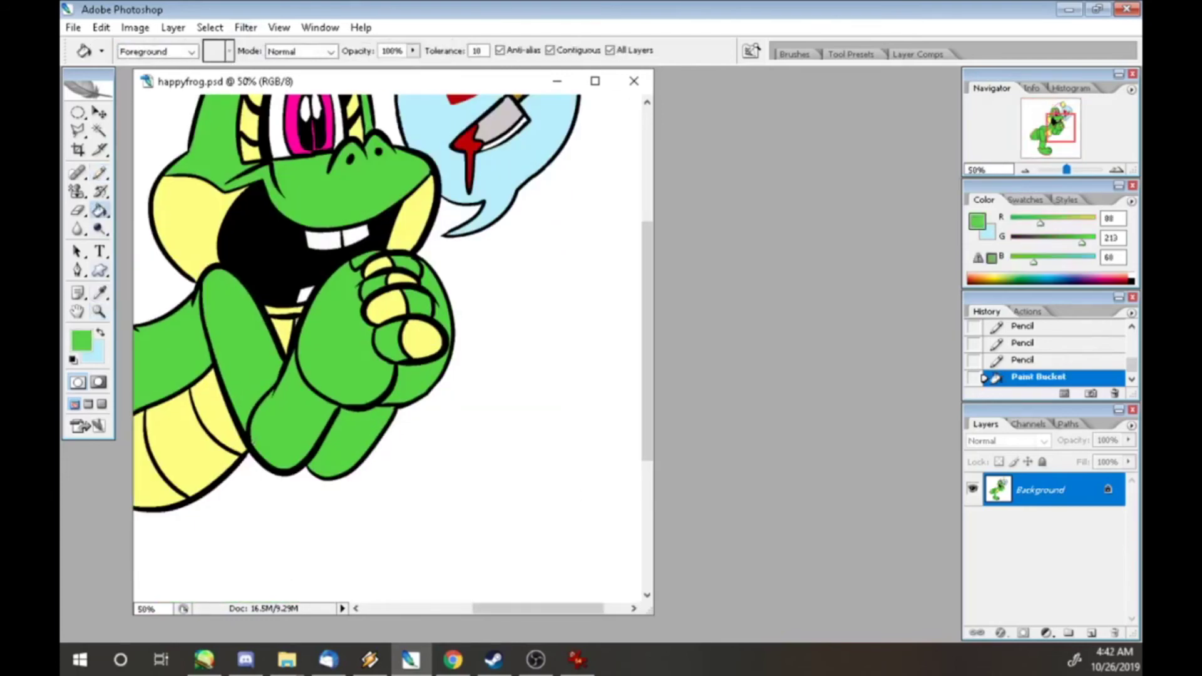
- Sample the heart's dark red and paint over the stray marks inside the heart with the Pencil
scroll(388, 348, up, 5)
key(z)
click(527, 322)
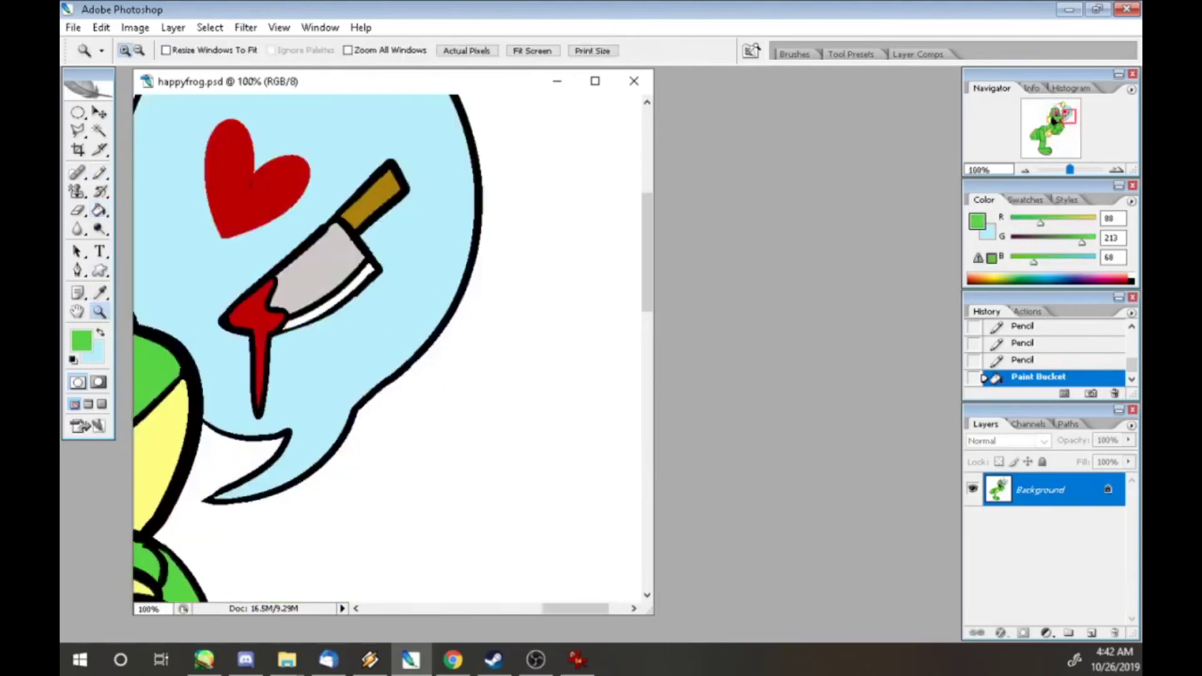
key(i)
click(250, 185)
key(b)
click(276, 175)
click(300, 166)
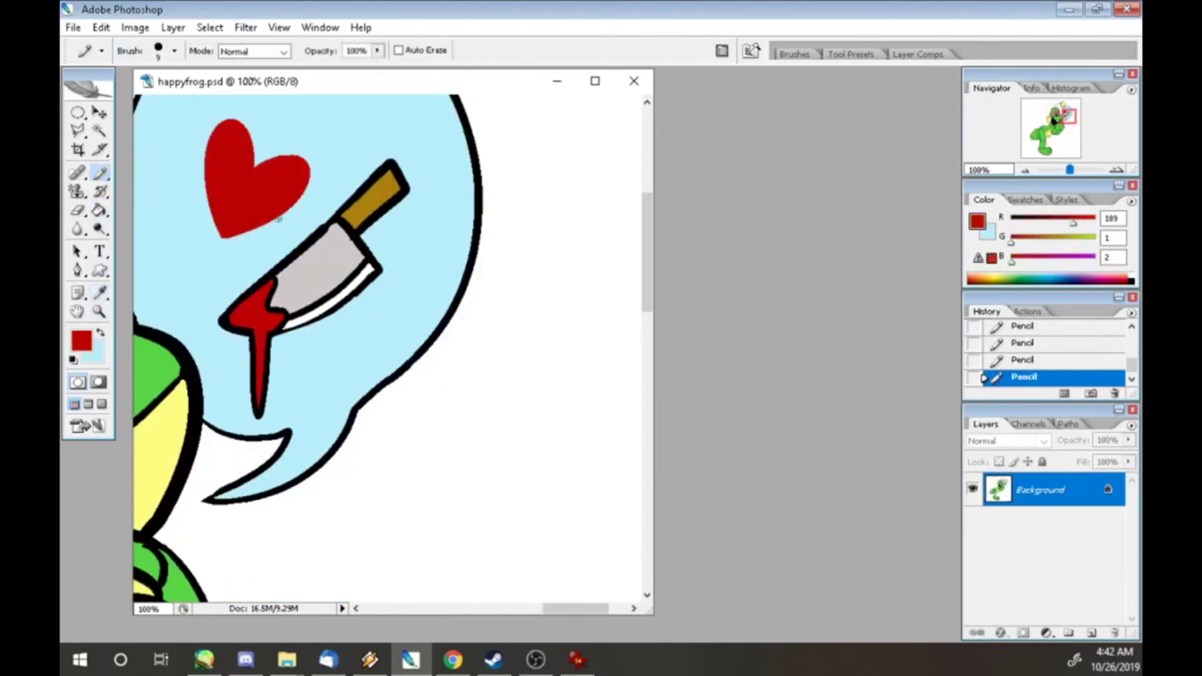
- Convert the locked Background into a regular layer named Layer 0
key(ctrl+minus)
key(ctrl+minus)
key(ctrl+minus)
key(ctrl+minus)
double_click(1039, 490)
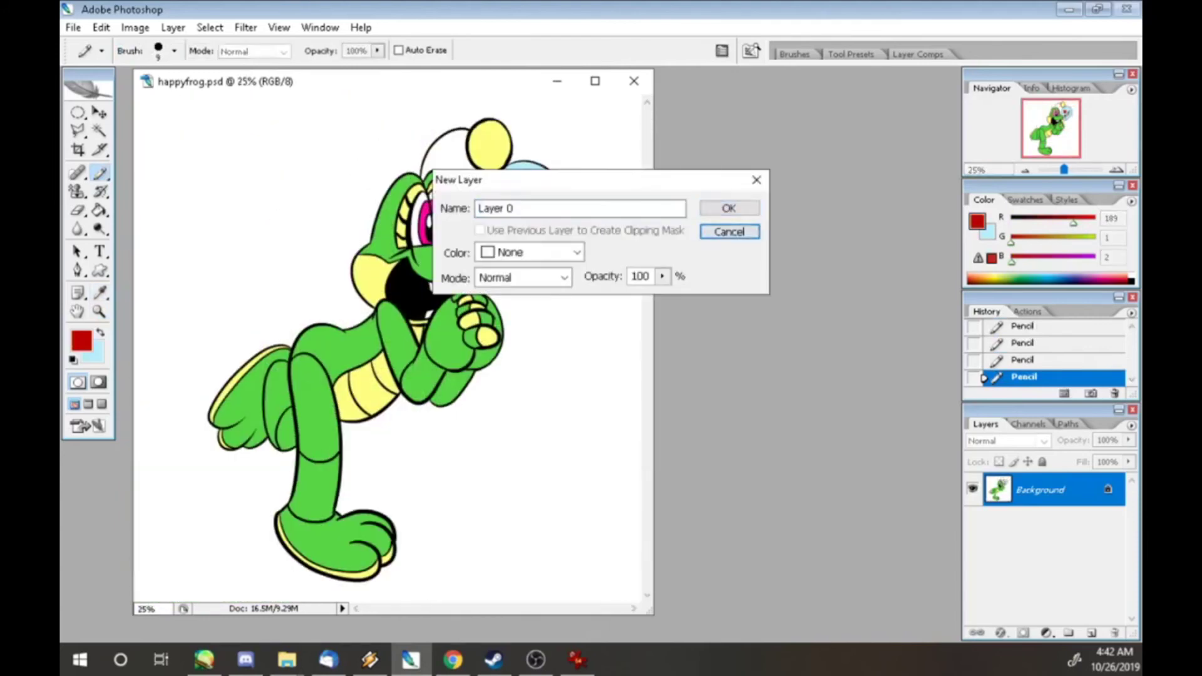
key(Return)
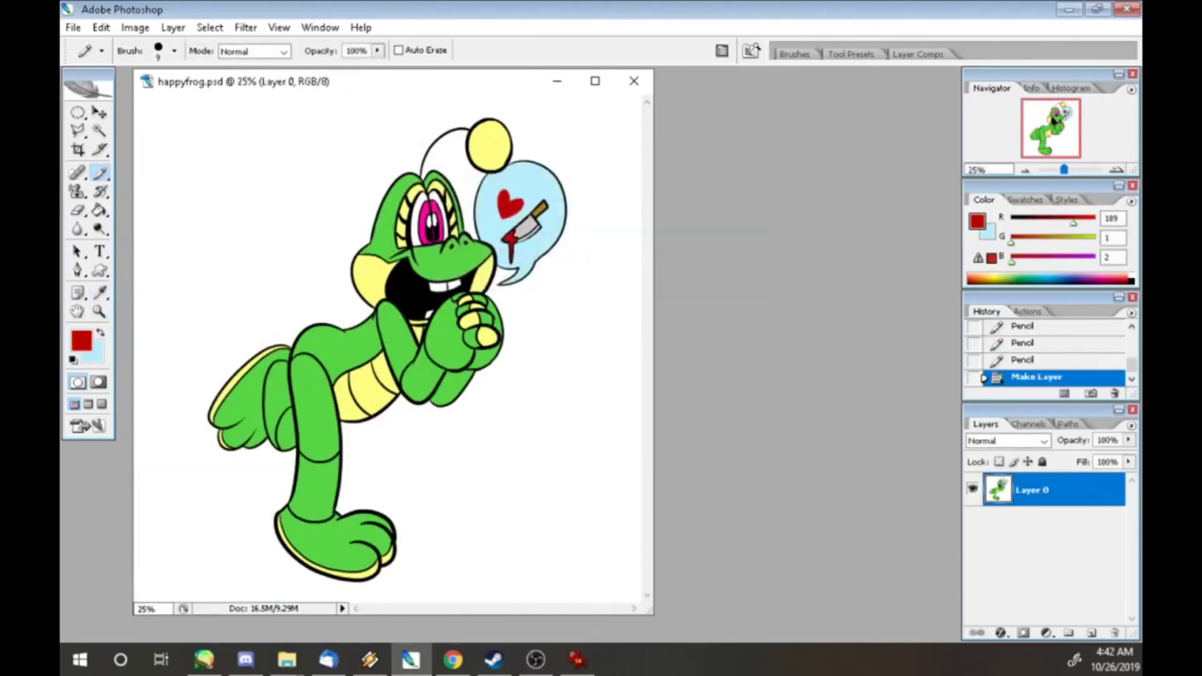
- Delete the white background around the frog with the Magic Wand and deselect
key(w)
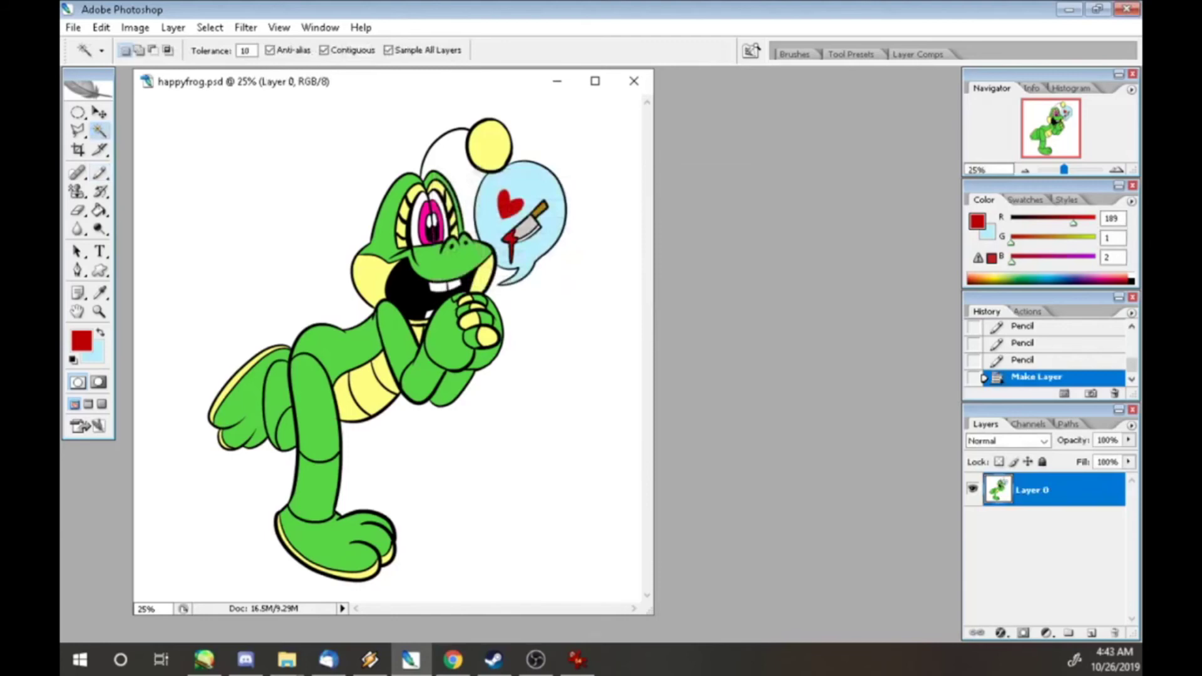
key(Delete)
key(ctrl+d)
- Select the colored areas of the frog's head, eyes and snout with the Magic Wand
click(395, 206)
shift+click(431, 227)
shift+click(418, 213)
shift+click(453, 258)
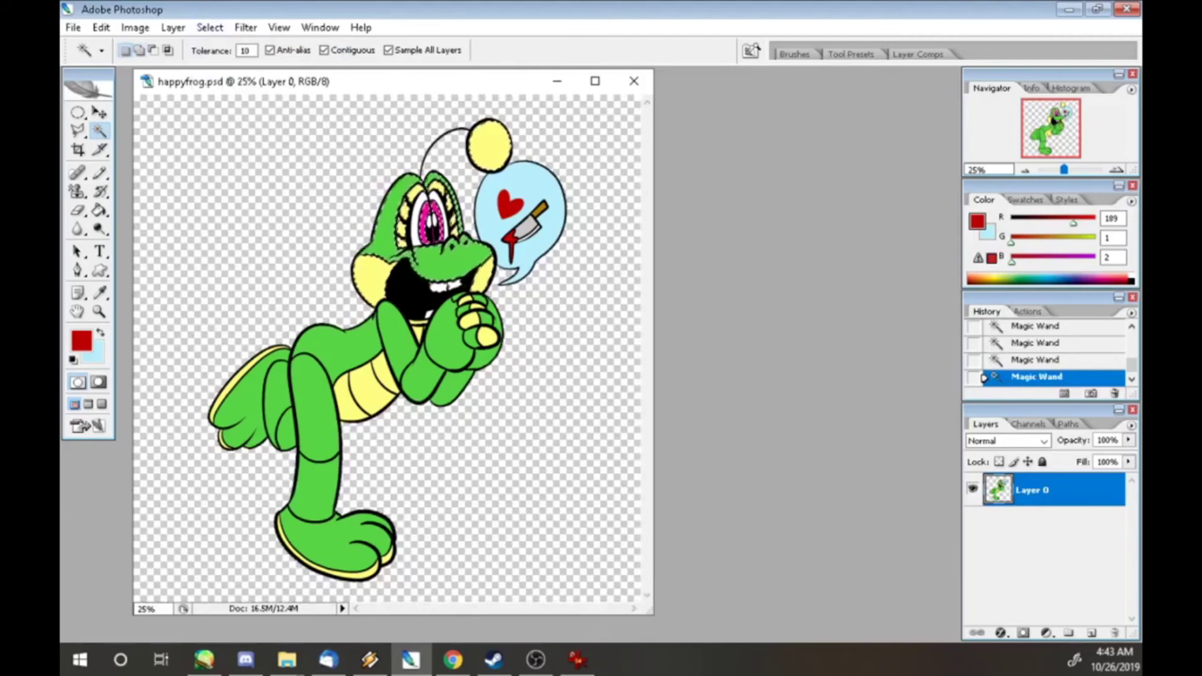
- Extend the Magic Wand selection over the hands, blood drip, body, legs and feet, and add a new layer above Layer 0
key(z)
click(449, 294)
click(429, 320)
key(w)
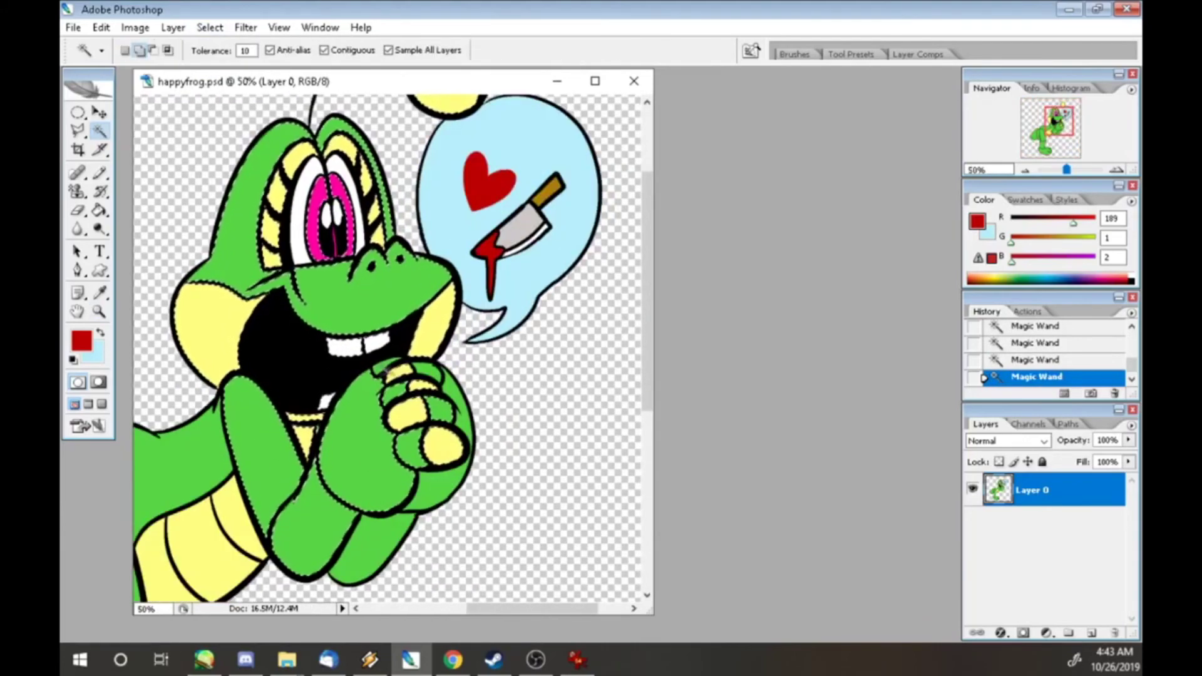
scroll(525, 307, up, 3)
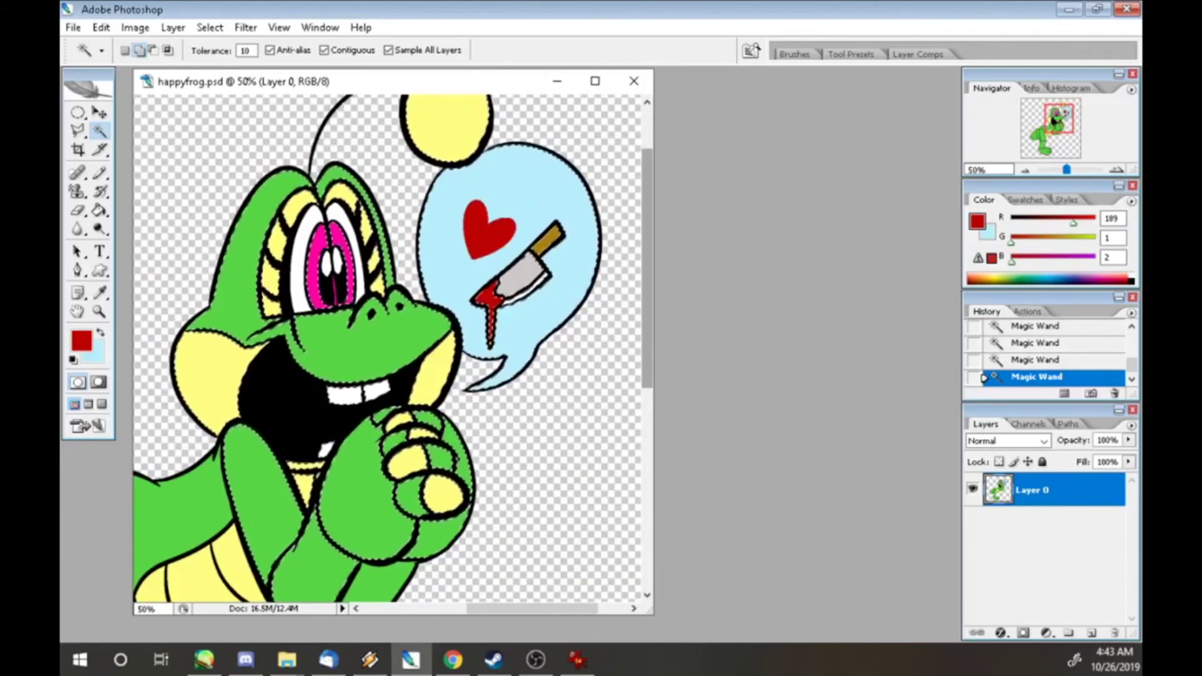
scroll(525, 307, down, 10)
scroll(325, 388, left, 5)
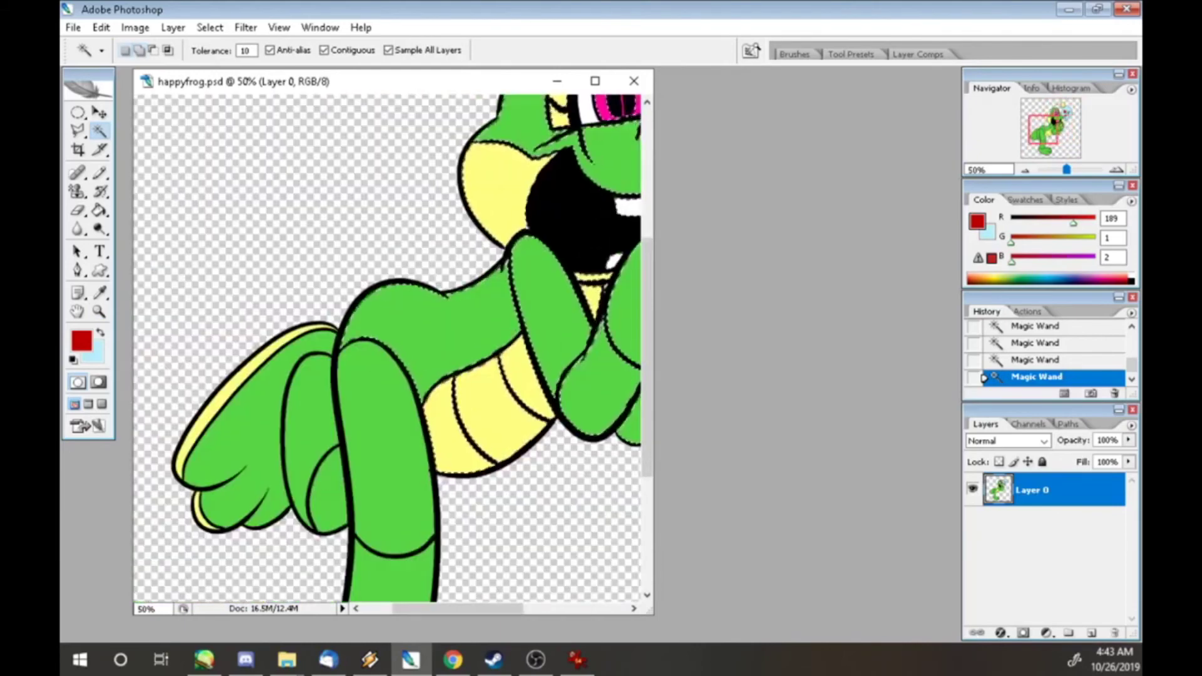
scroll(374, 454, down, 12)
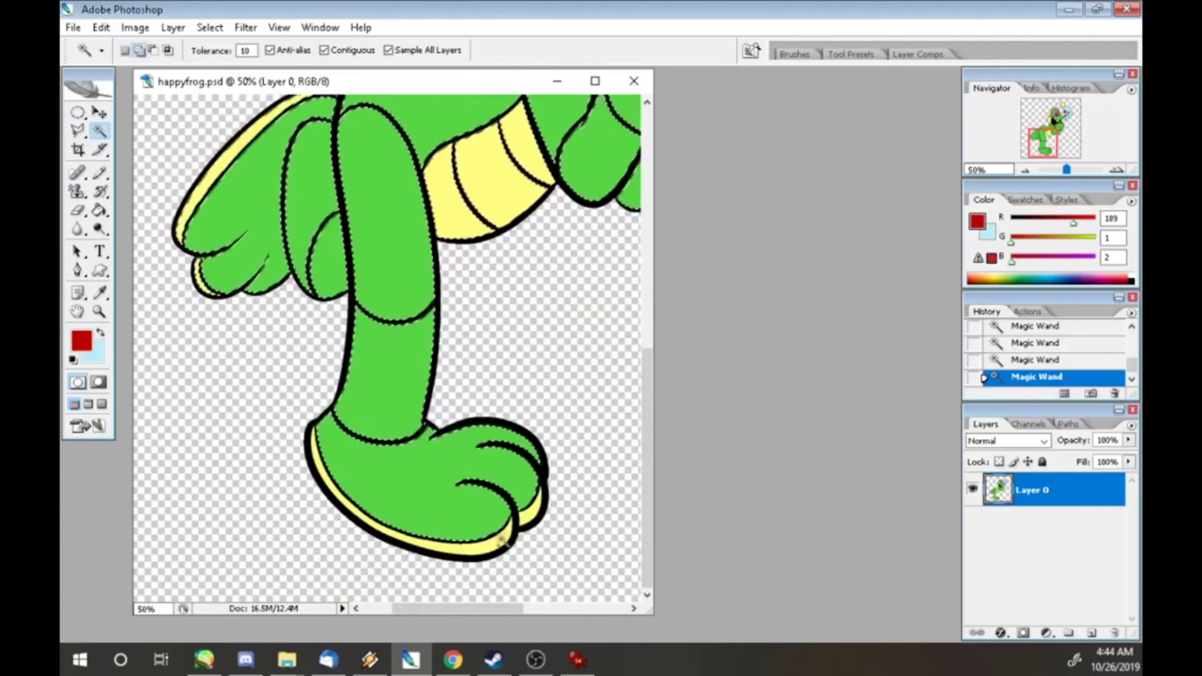
click(1092, 632)
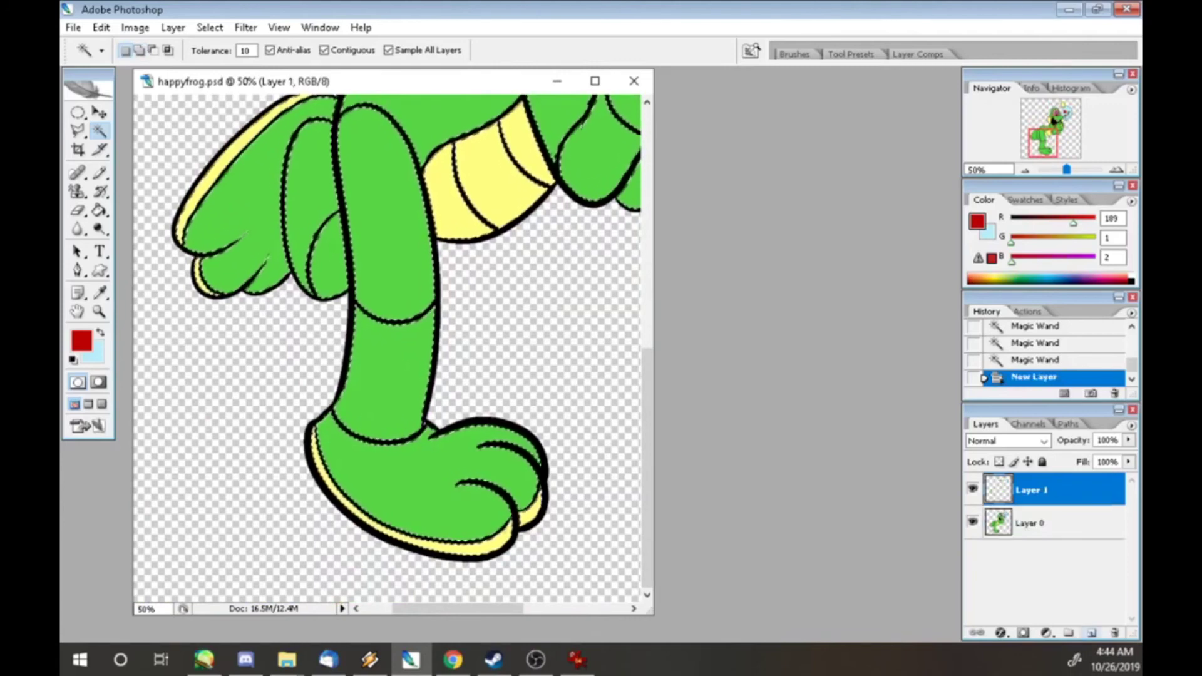
- Add another new layer above Layer 1 and set its blending to Screen at 40% opacity
click(1091, 632)
click(1008, 441)
click(990, 183)
drag(1128, 440, 1068, 457)
- Set Layer 1 to Multiply blending at 30% opacity
click(1030, 523)
click(1009, 441)
click(989, 115)
- Outline crescent shadows on the antenna ball and speech bubble in red with the Pencil, and fill them with the Paint Bucket
scroll(389, 344, up, 10)
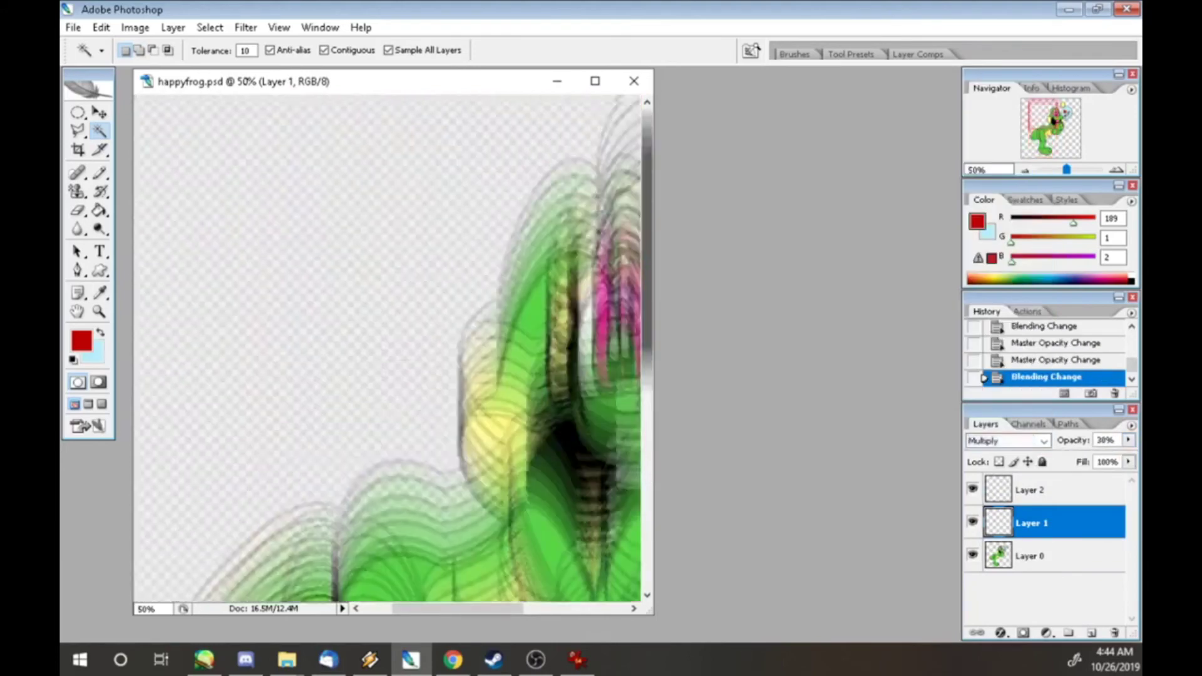
scroll(388, 344, right, 5)
key(b)
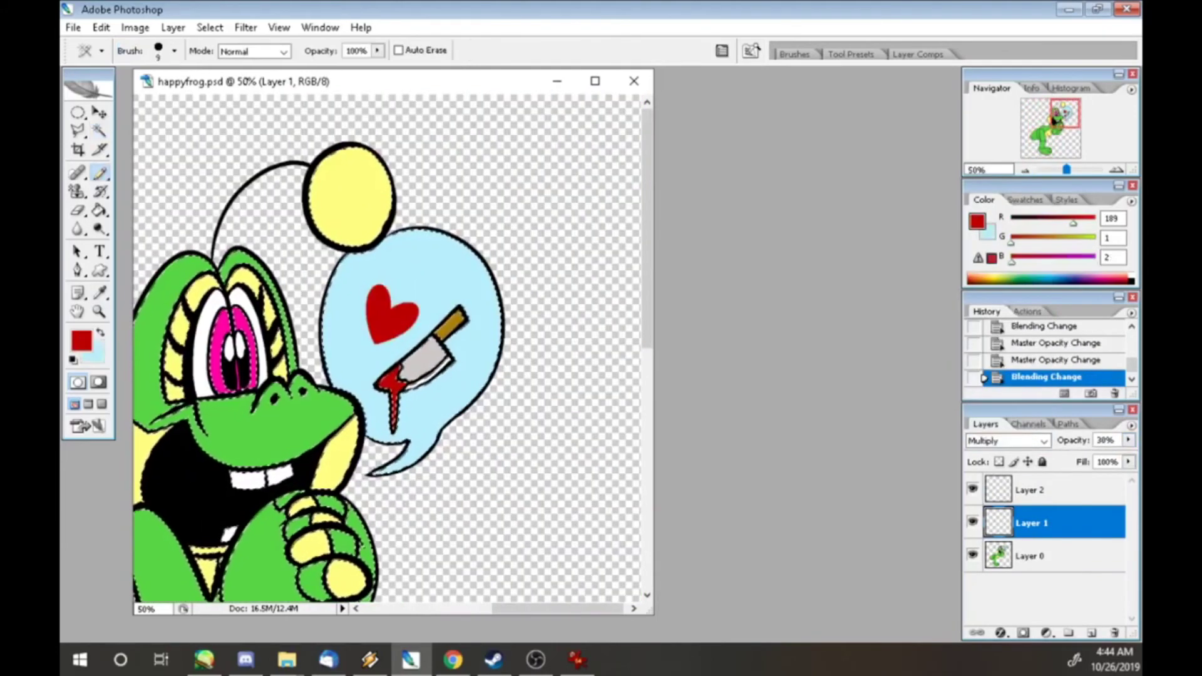
drag(326, 162, 320, 219)
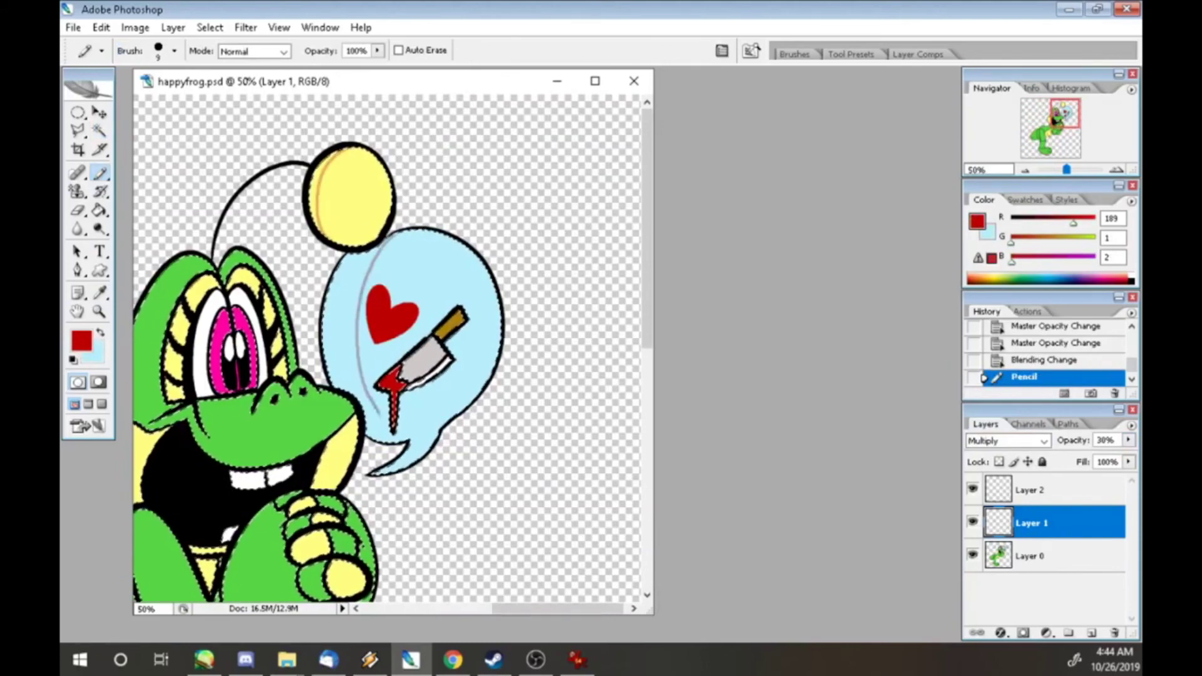
key(g)
click(343, 294)
click(178, 401)
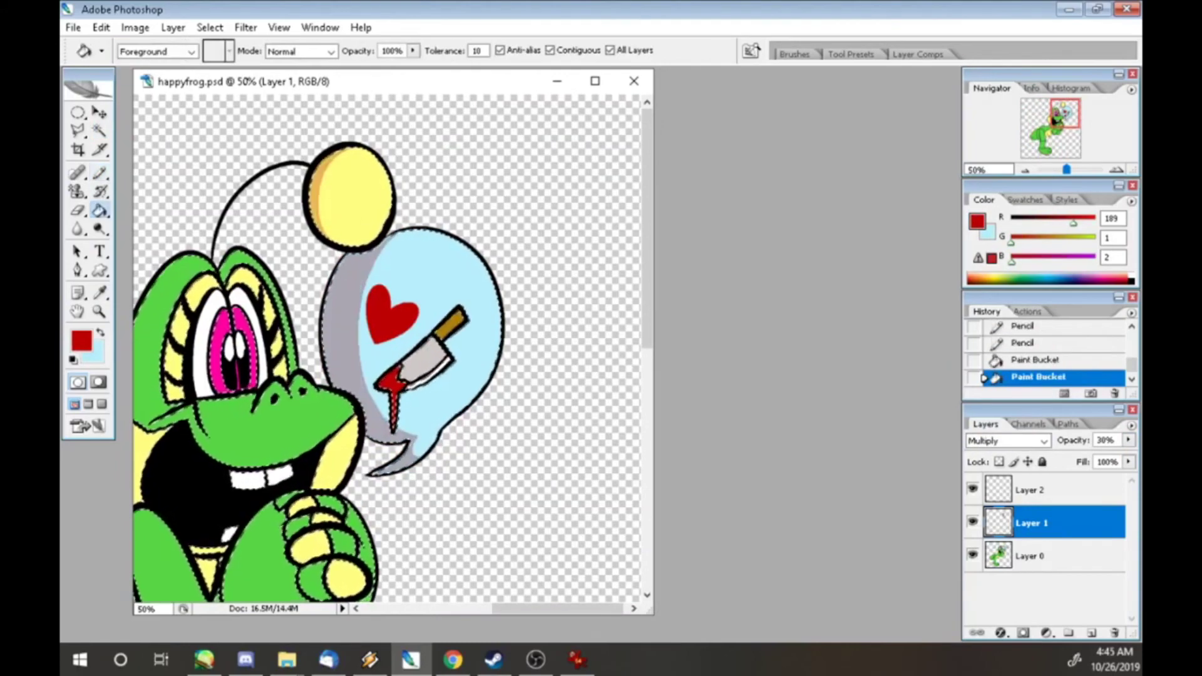
- Pencil red shadow edges on the frog's head and cheek, and shade the teeth and tongue area
scroll(388, 345, left, 5)
key(b)
drag(547, 375, 589, 341)
drag(266, 431, 266, 501)
scroll(389, 345, down, 5)
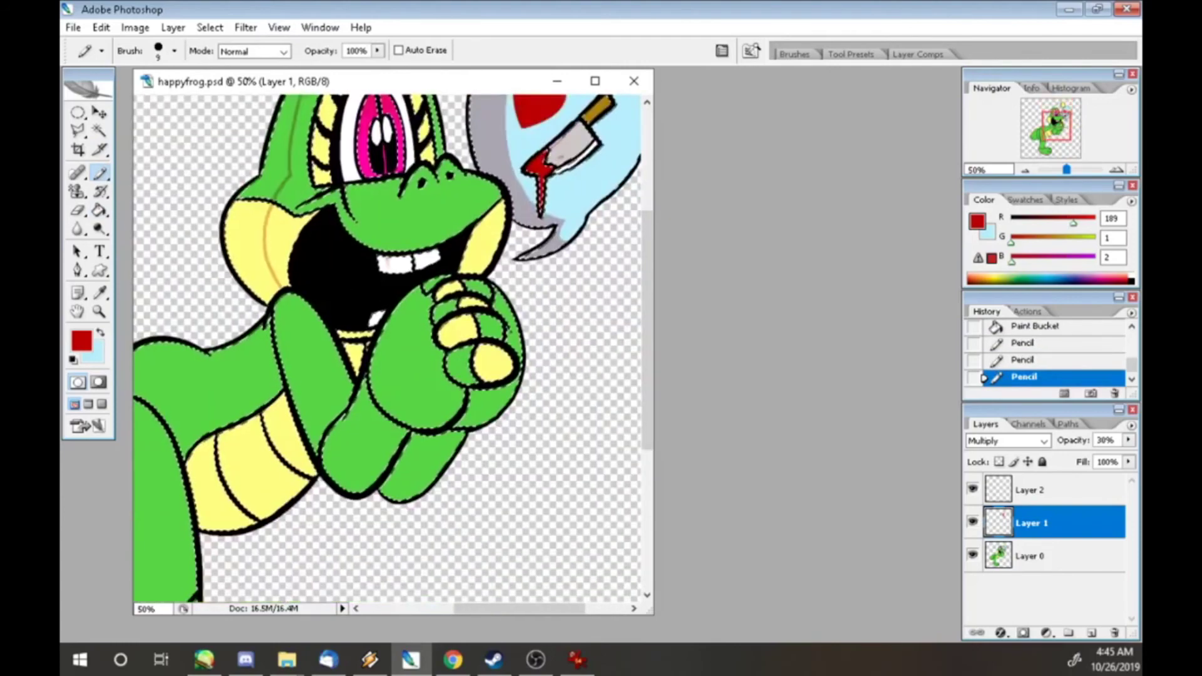
drag(238, 376, 269, 426)
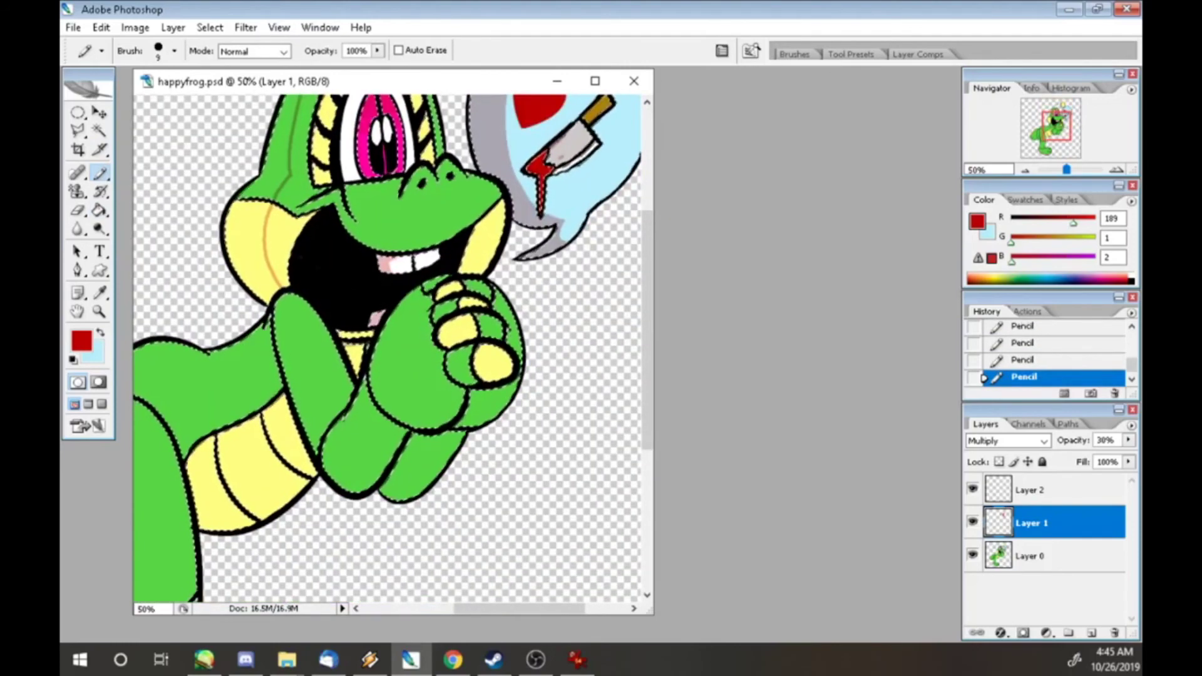
- Pencil red shadow edges along the frog's body, arms, legs, foot and fingers
scroll(388, 344, left, 3)
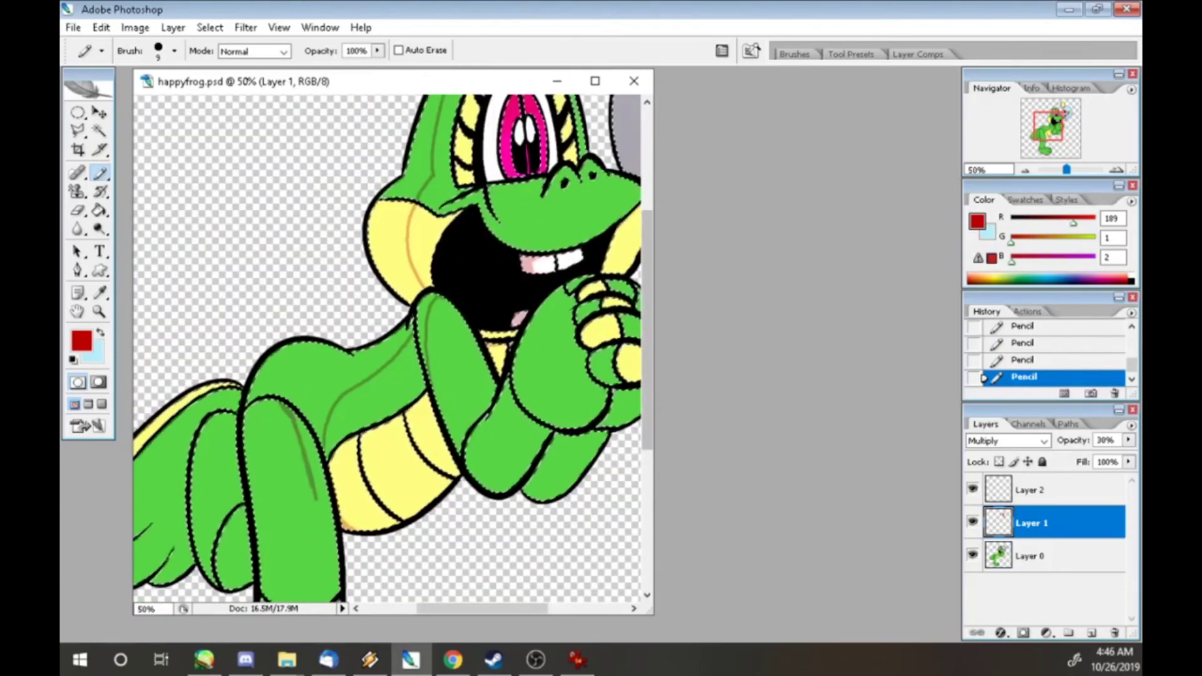
scroll(388, 345, down, 5)
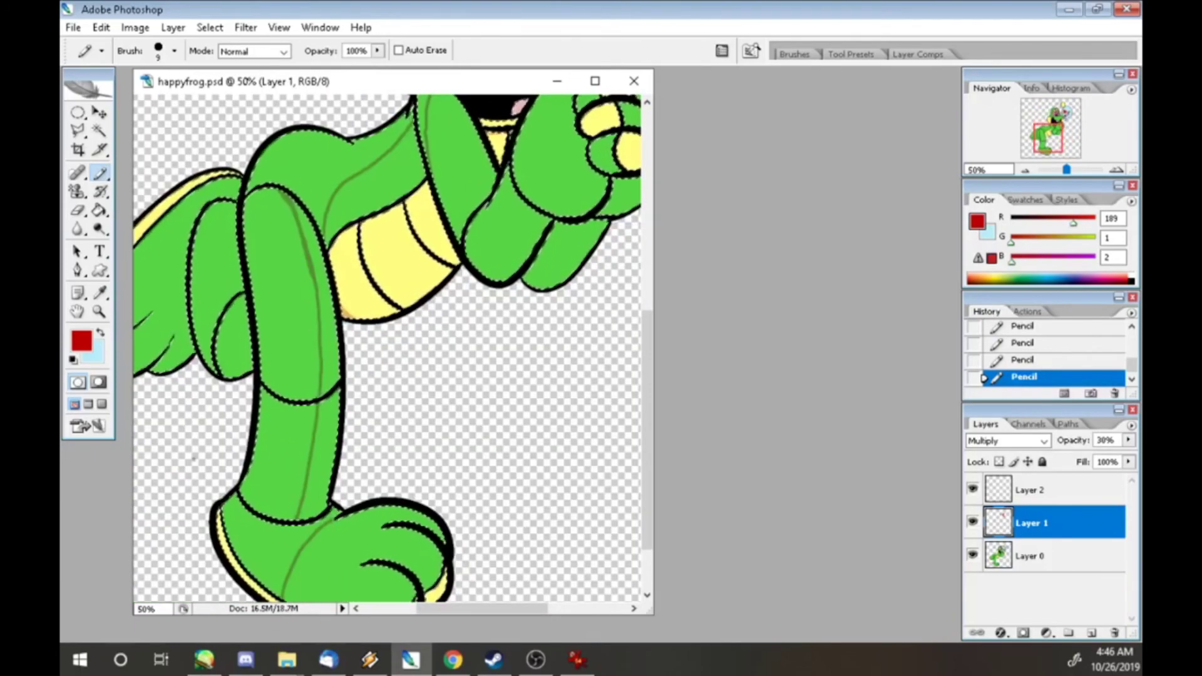
scroll(389, 345, left, 3)
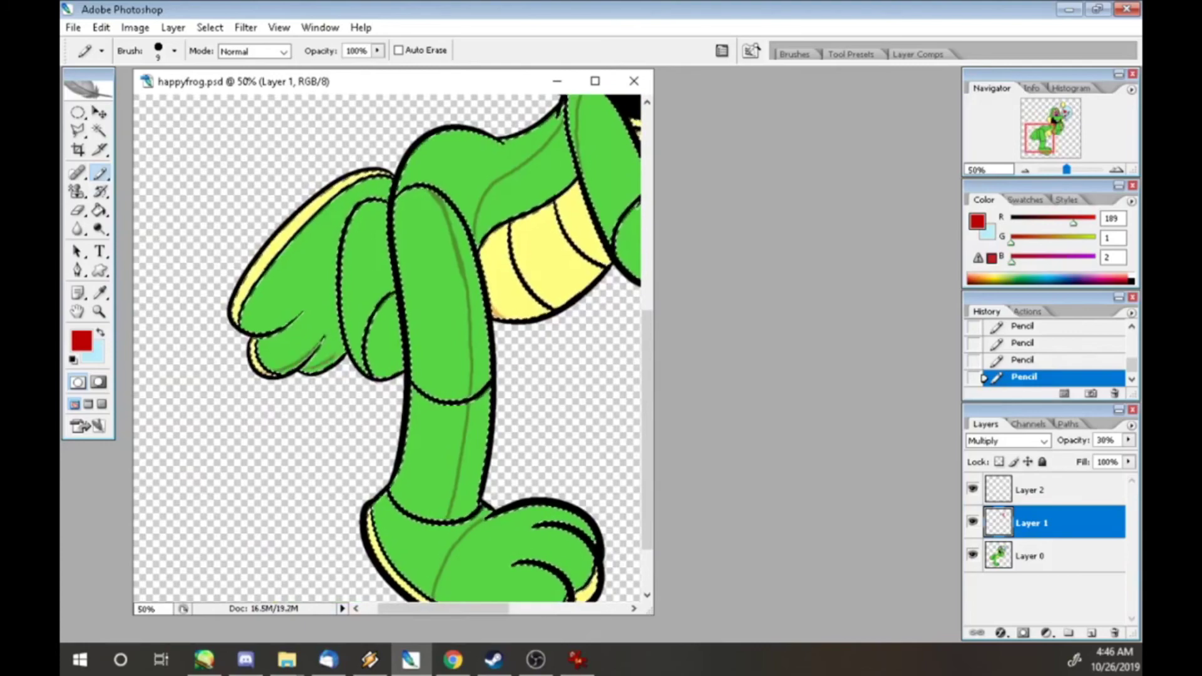
scroll(389, 344, right, 7)
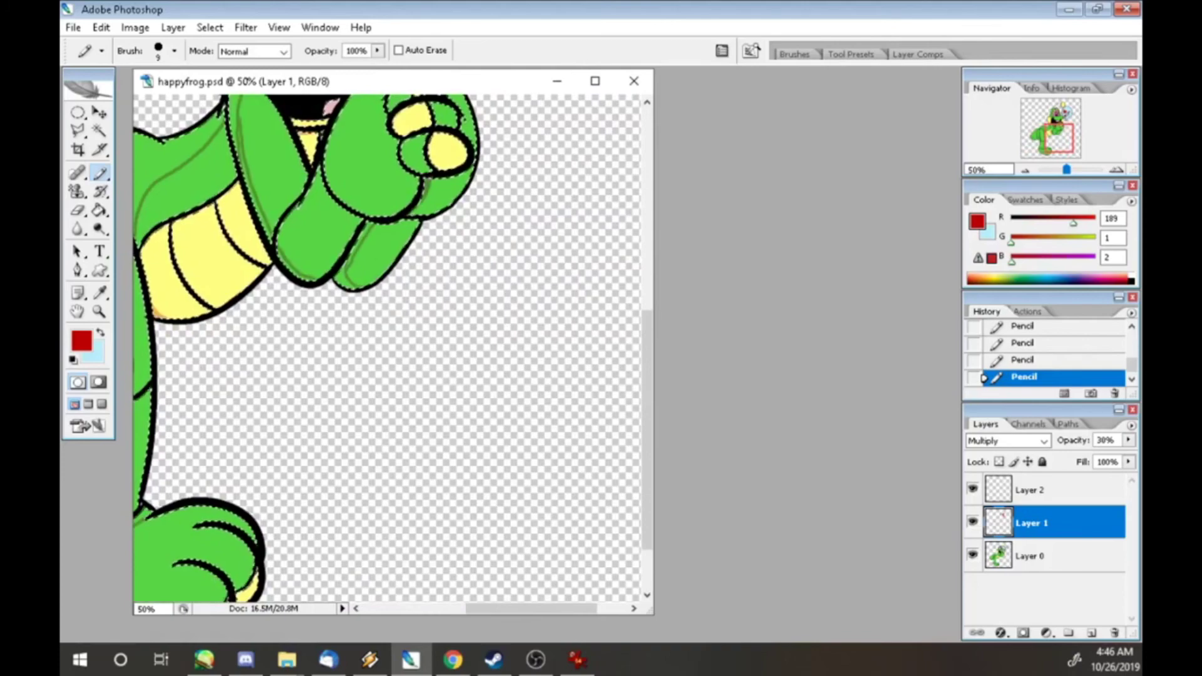
scroll(388, 344, up, 4)
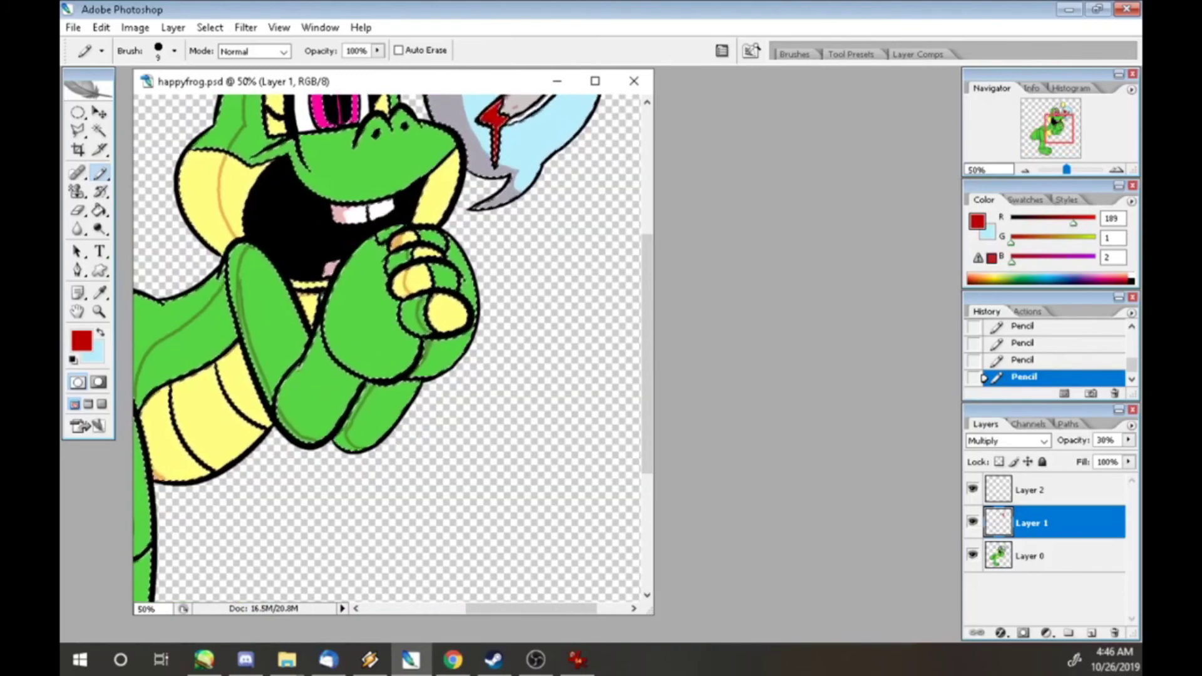
- Fill the outlined shadows on the cheek, neck, fingers and hands with the Paint Bucket, and touch up the arm shading with the Pencil
key(ctrl+z)
click(984, 344)
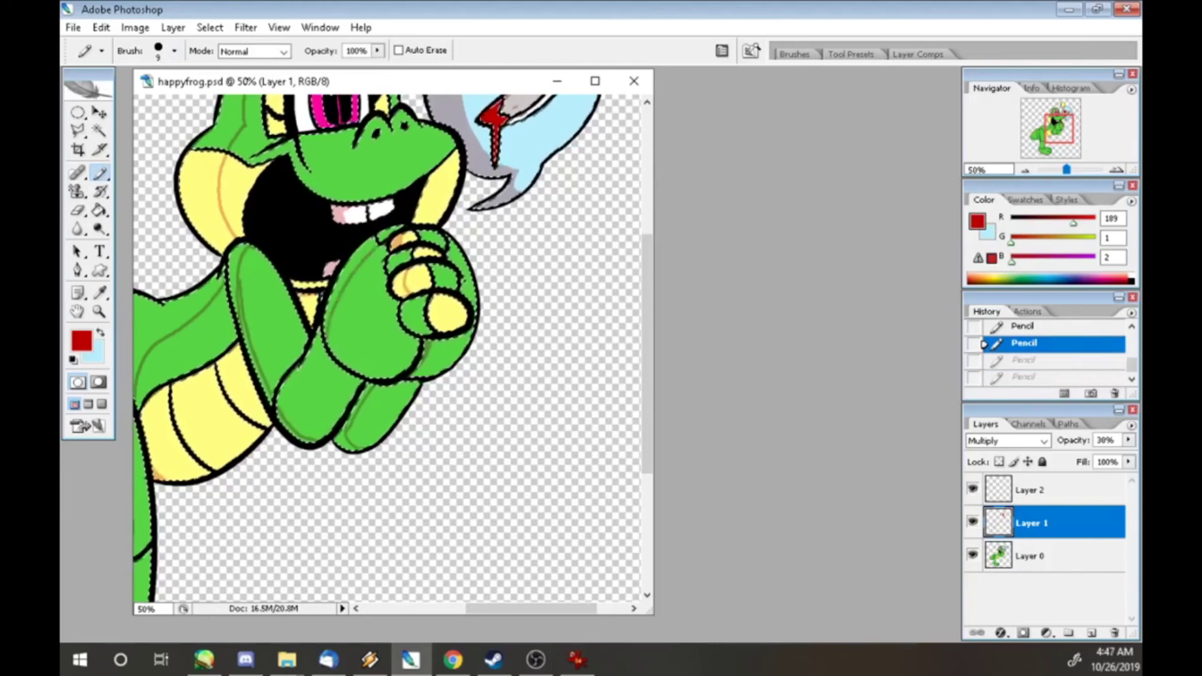
click(984, 377)
key(g)
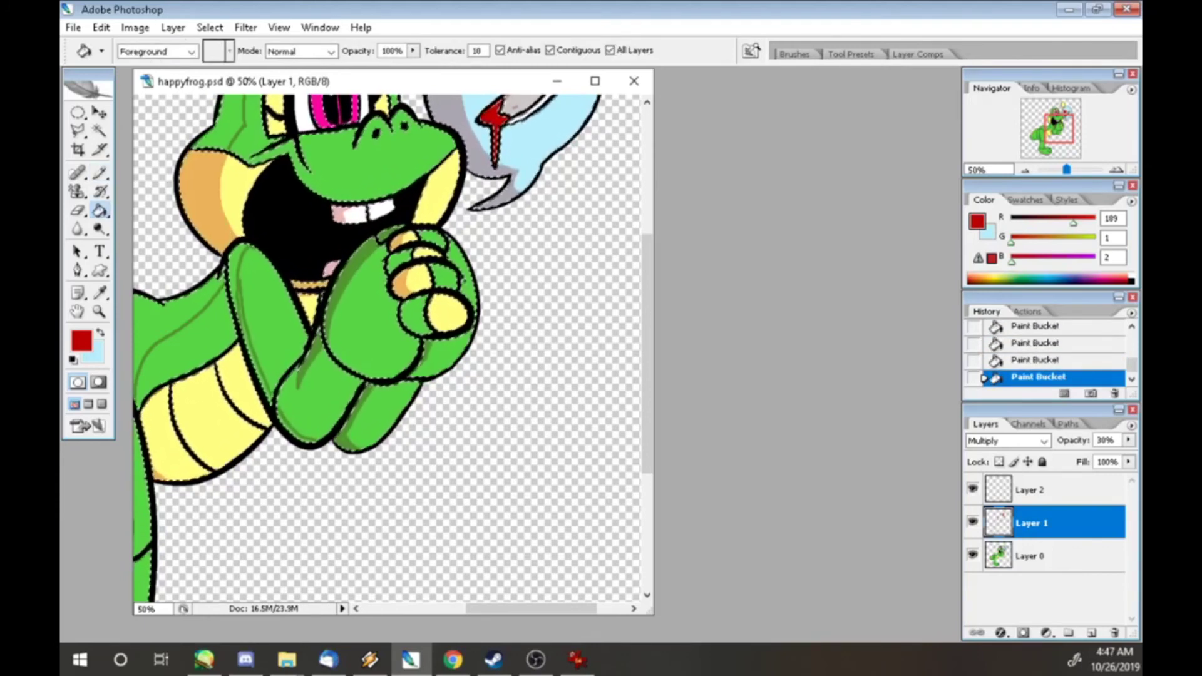
key(b)
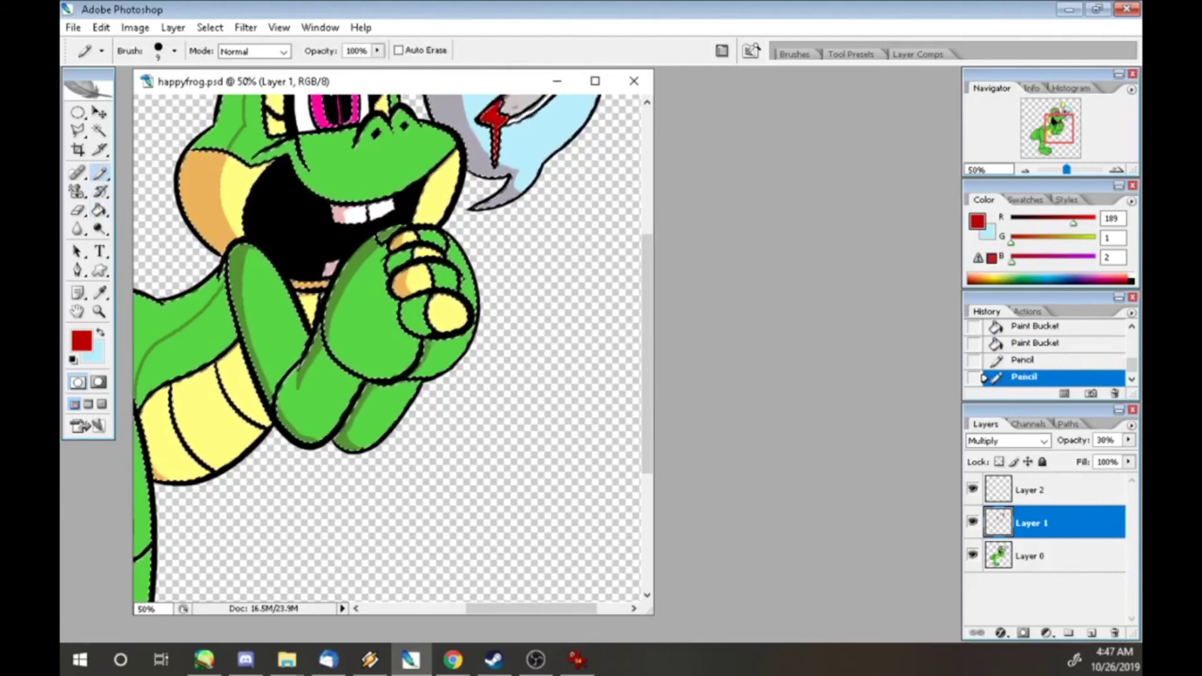
key(e)
click(230, 80)
key(ctrl+z)
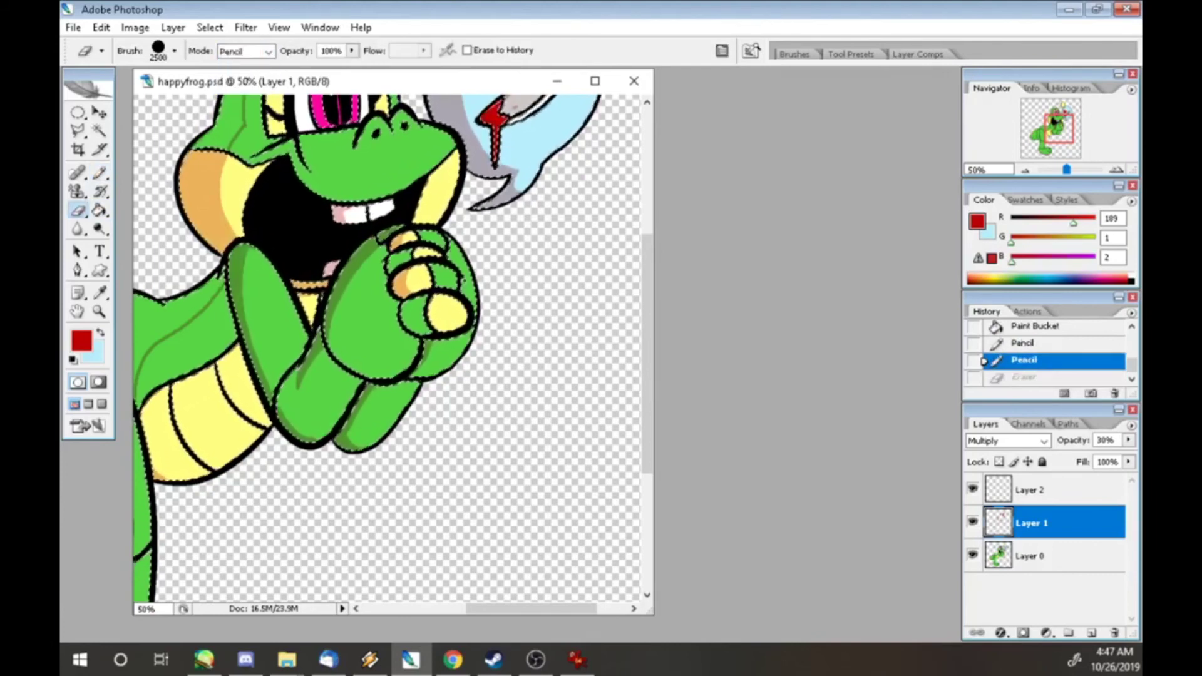
- Set the Eraser to a 19 px brush and clean up the shading on the frog's upper arm
click(175, 51)
key(bracketright)
key(bracketright)
key(bracketright)
key(bracketright)
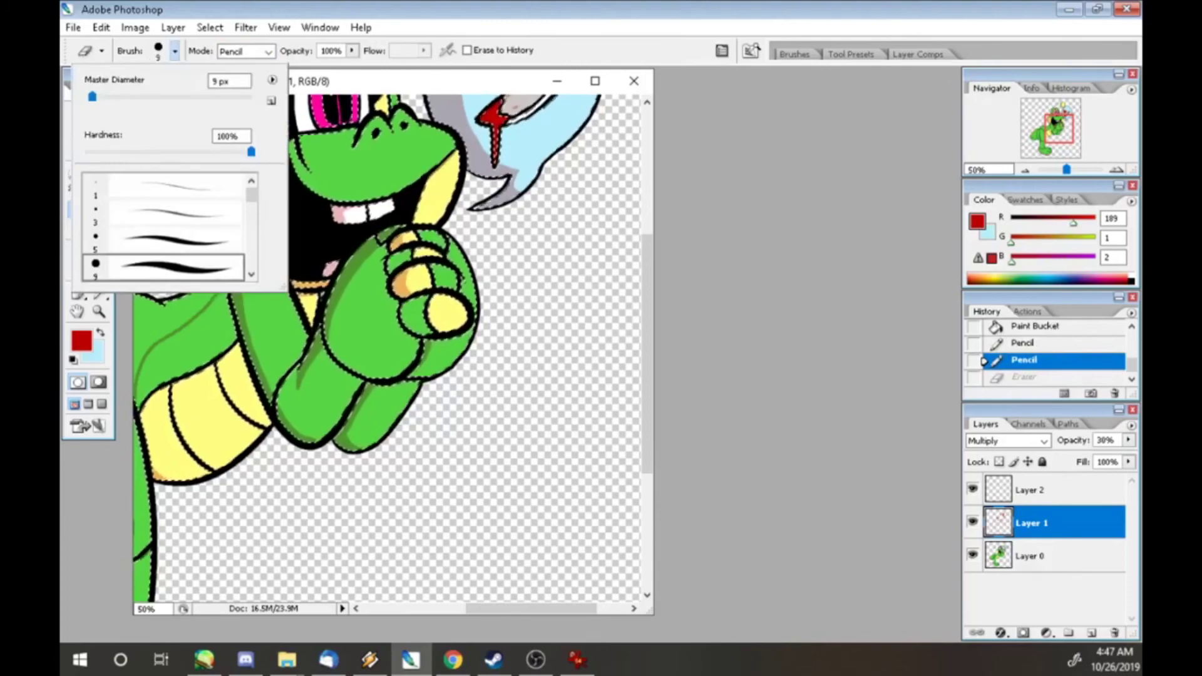
key(Return)
click(271, 332)
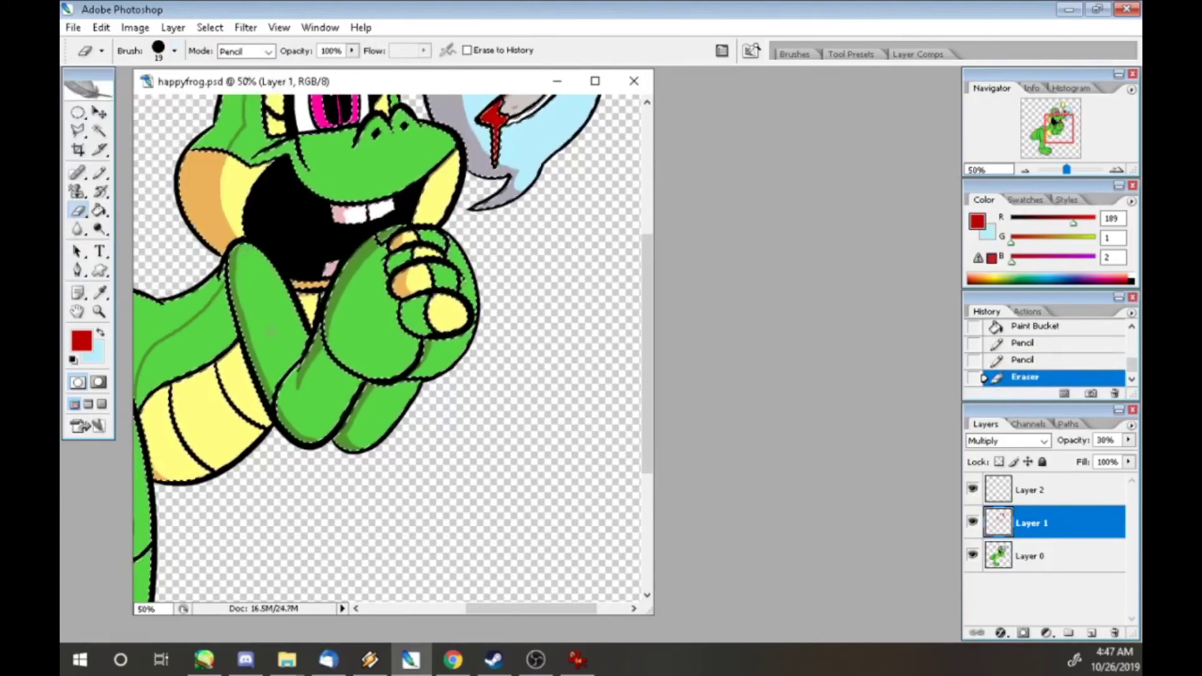
- Fill the shadow areas on the frog's head, back, thigh and hind leg with the Paint Bucket
key(g)
click(294, 300)
click(351, 401)
scroll(389, 344, left, 5)
click(338, 519)
click(545, 351)
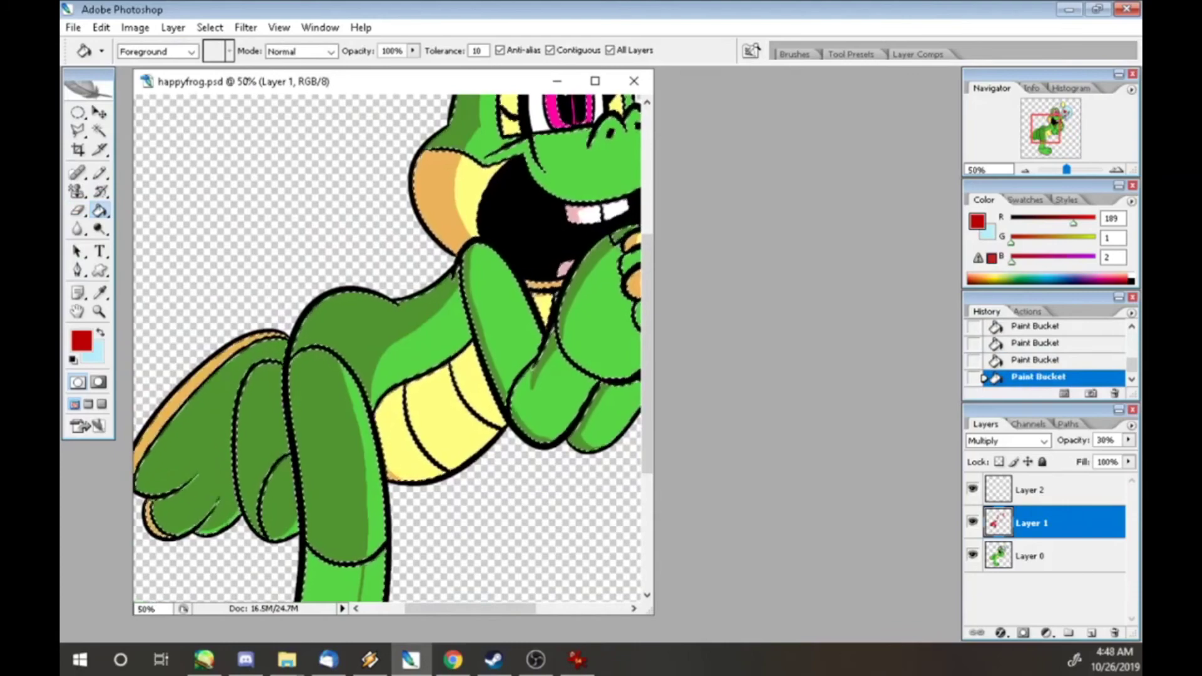
- Fill the lower leg and foot shadows with the Paint Bucket, closing the sole's shadow edge with the Pencil
scroll(388, 345, down, 4)
click(325, 376)
key(shift+b)
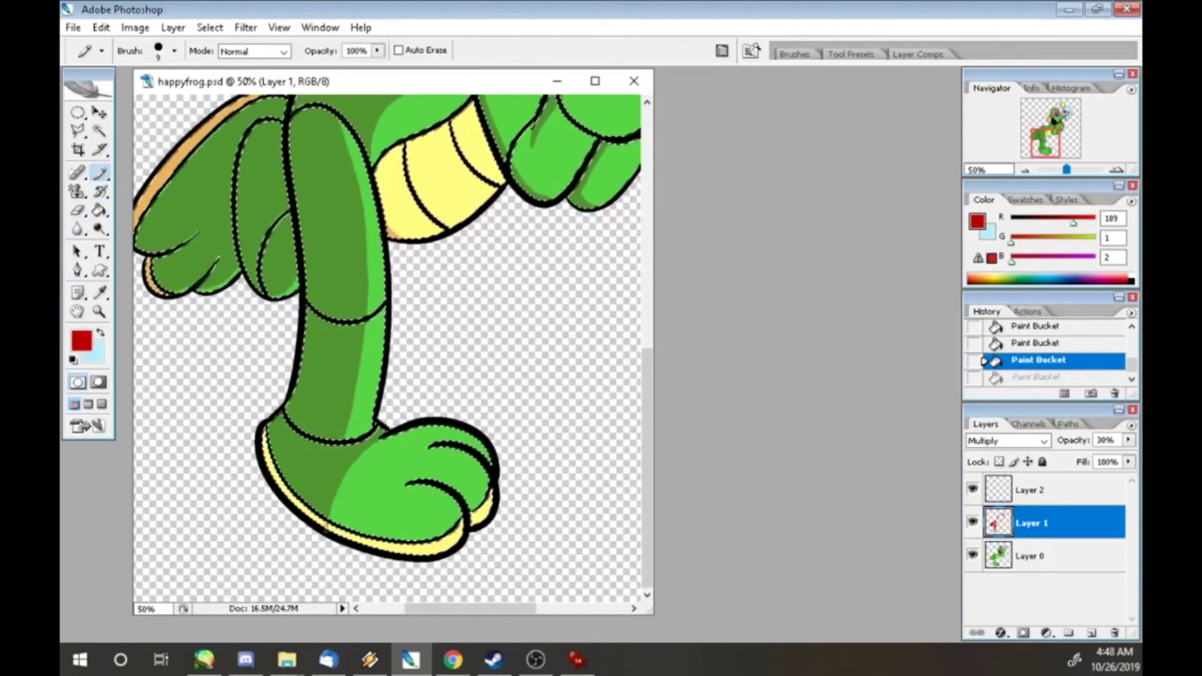
click(342, 488)
key(g)
click(532, 128)
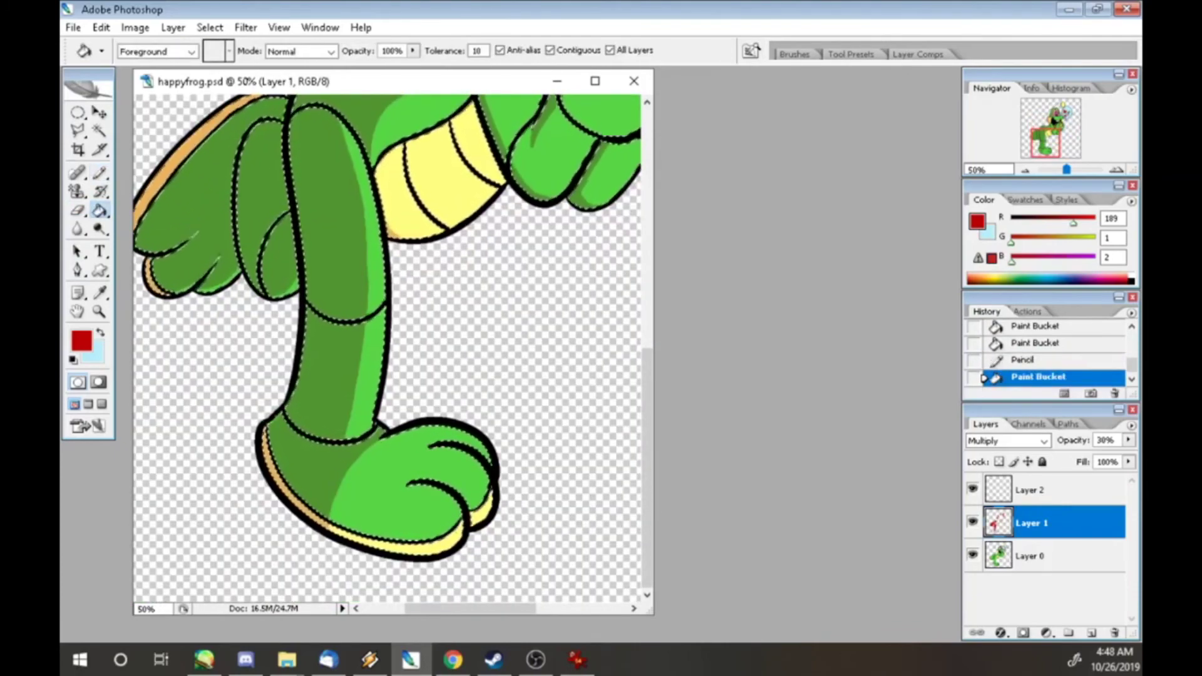
- Refine the shadow edges on the lower leg, hind foot and belly with Pencil strokes
key(shift+b)
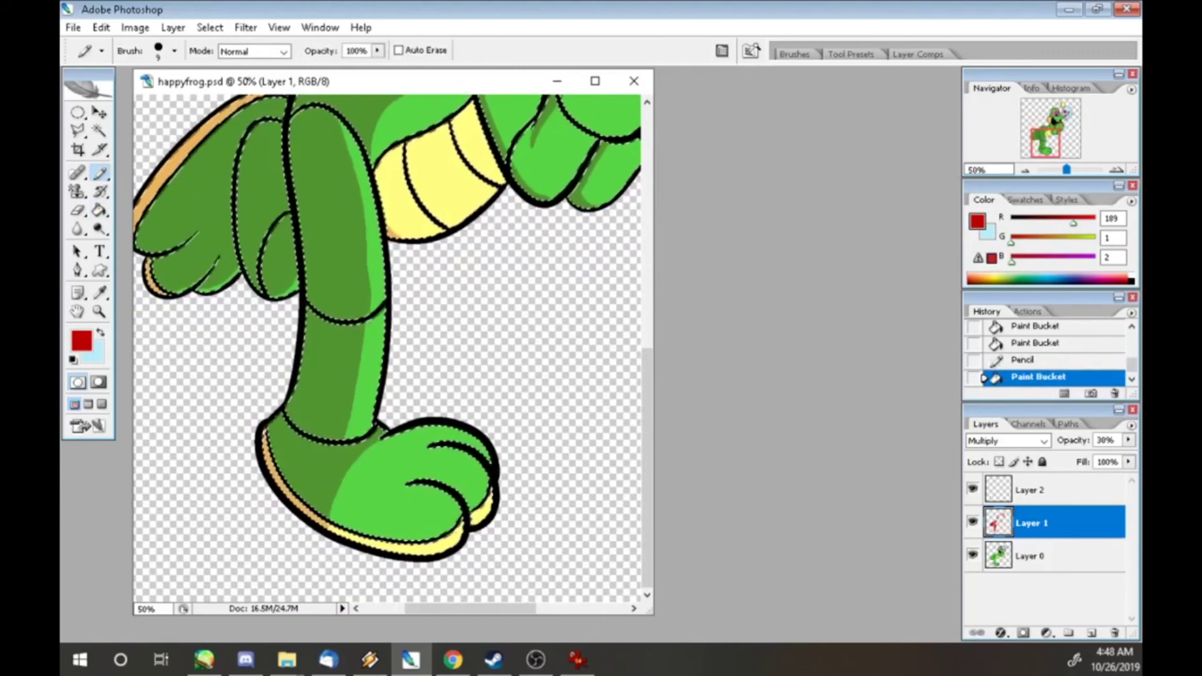
drag(366, 360, 358, 410)
drag(157, 225, 250, 119)
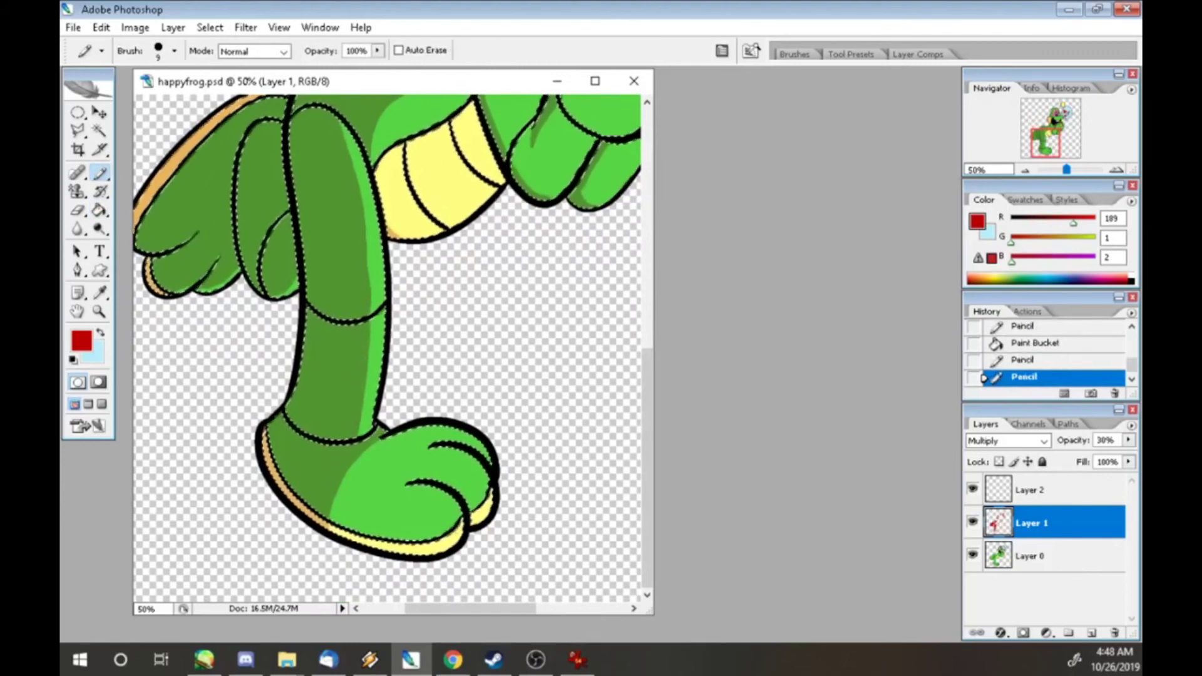
scroll(388, 345, up, 4)
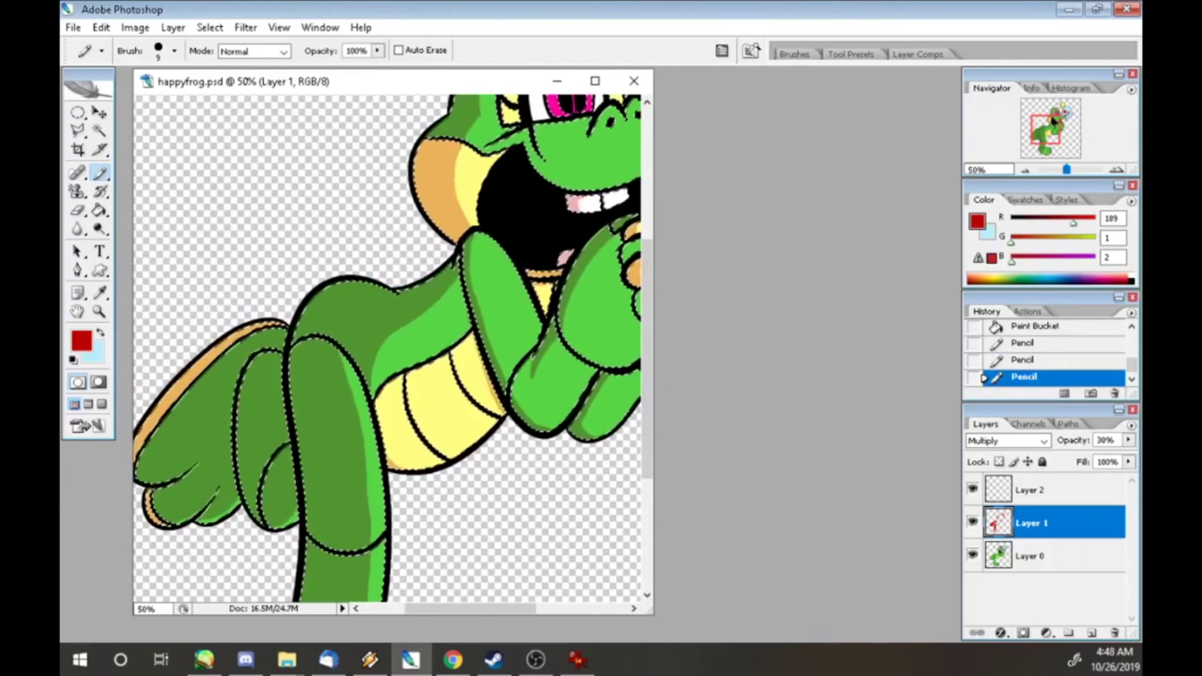
scroll(388, 344, up, 5)
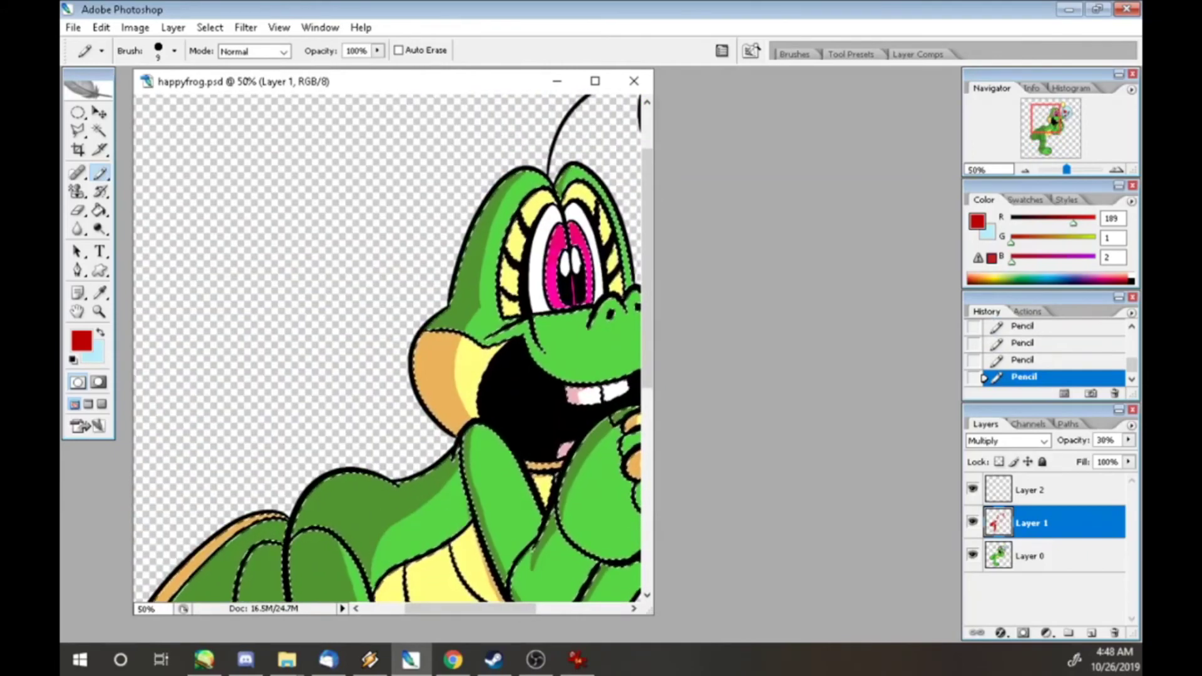
- Swap to the light blue color and pencil highlights on Layer 2 over the frog's snout and antenna ball
key(x)
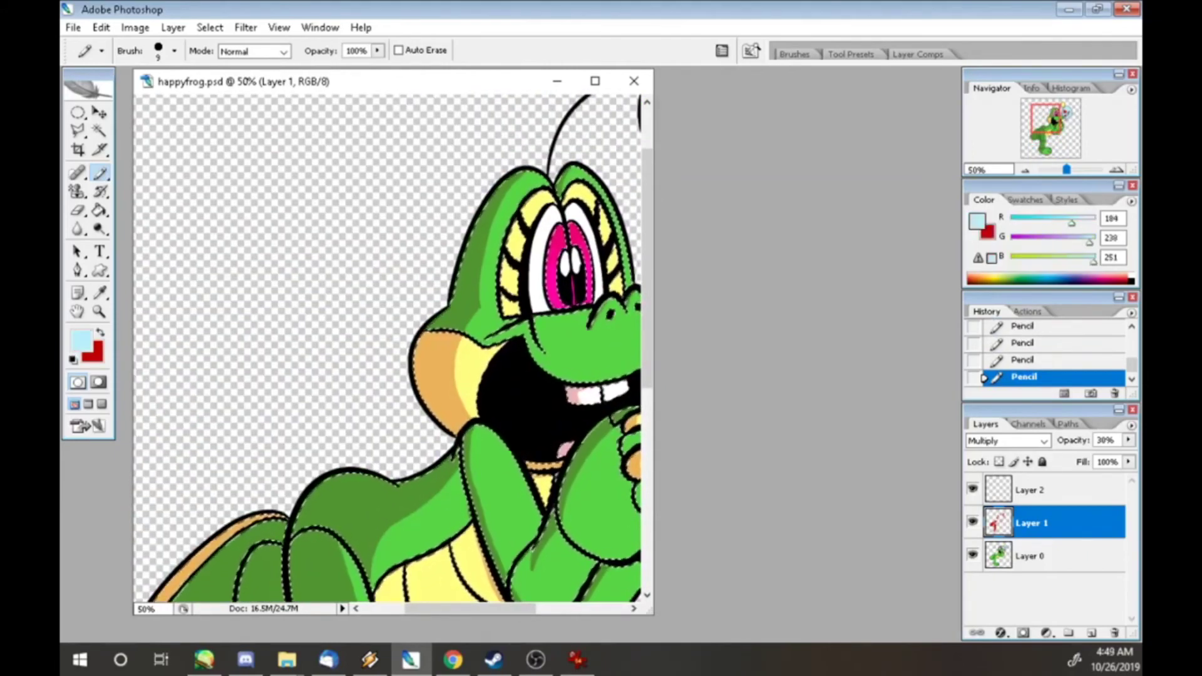
key(alt+bracketright)
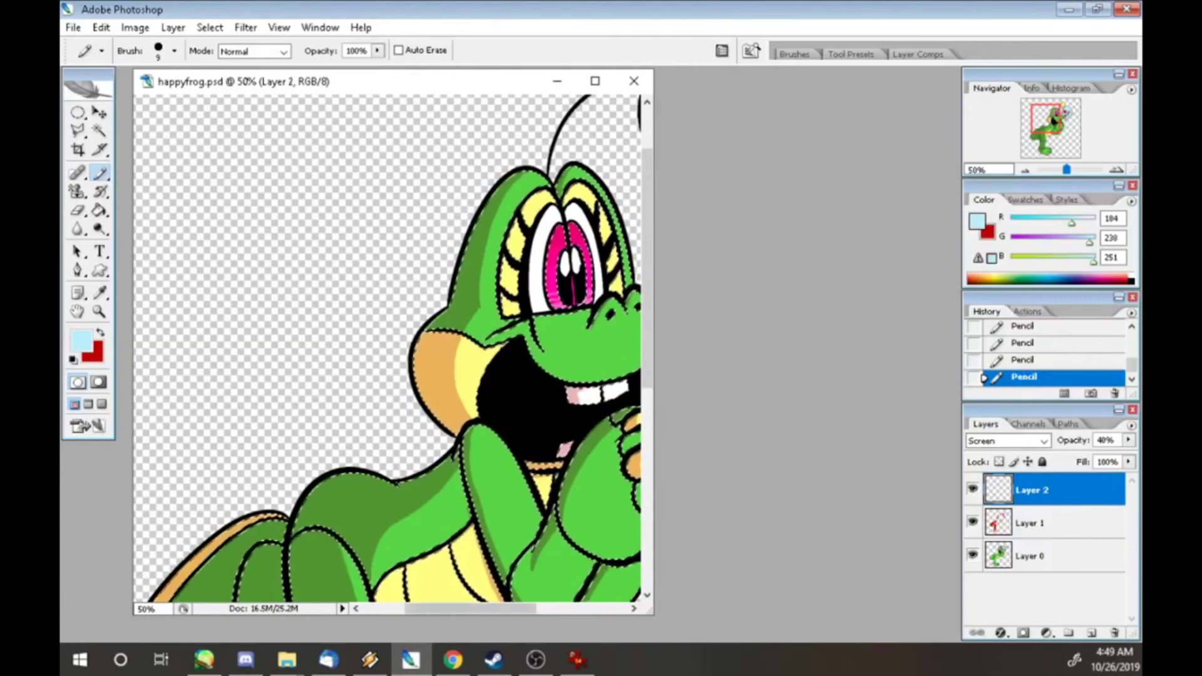
scroll(388, 344, right, 5)
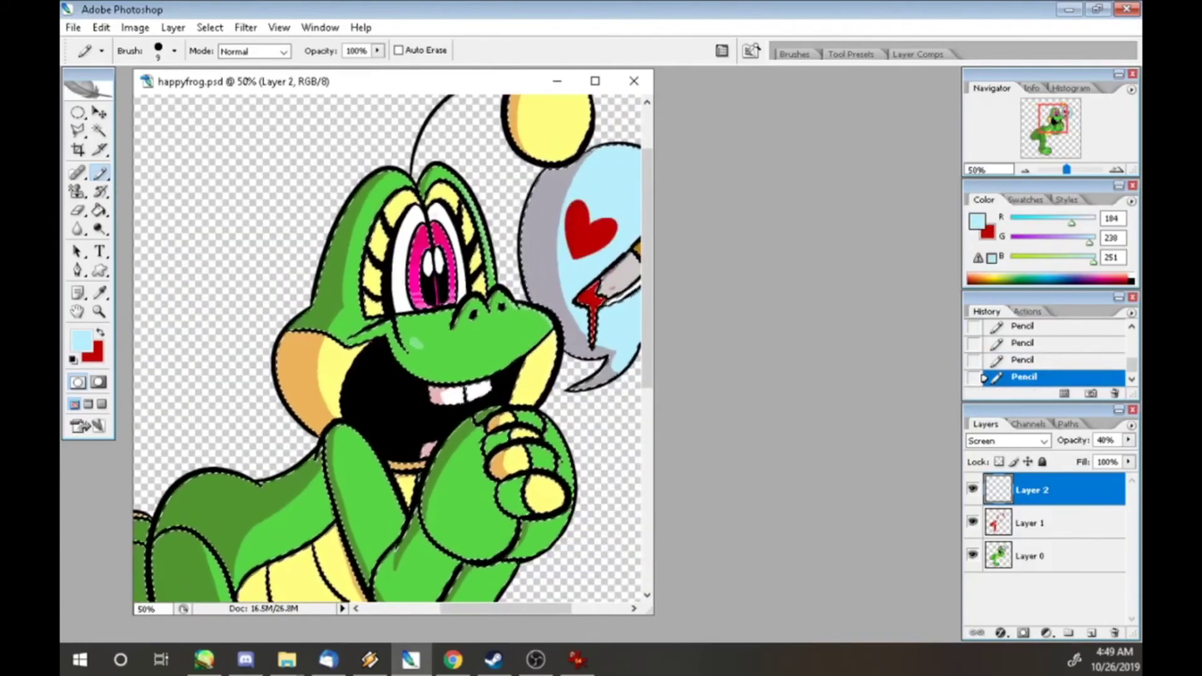
scroll(388, 344, down, 2)
scroll(388, 348, up, 4)
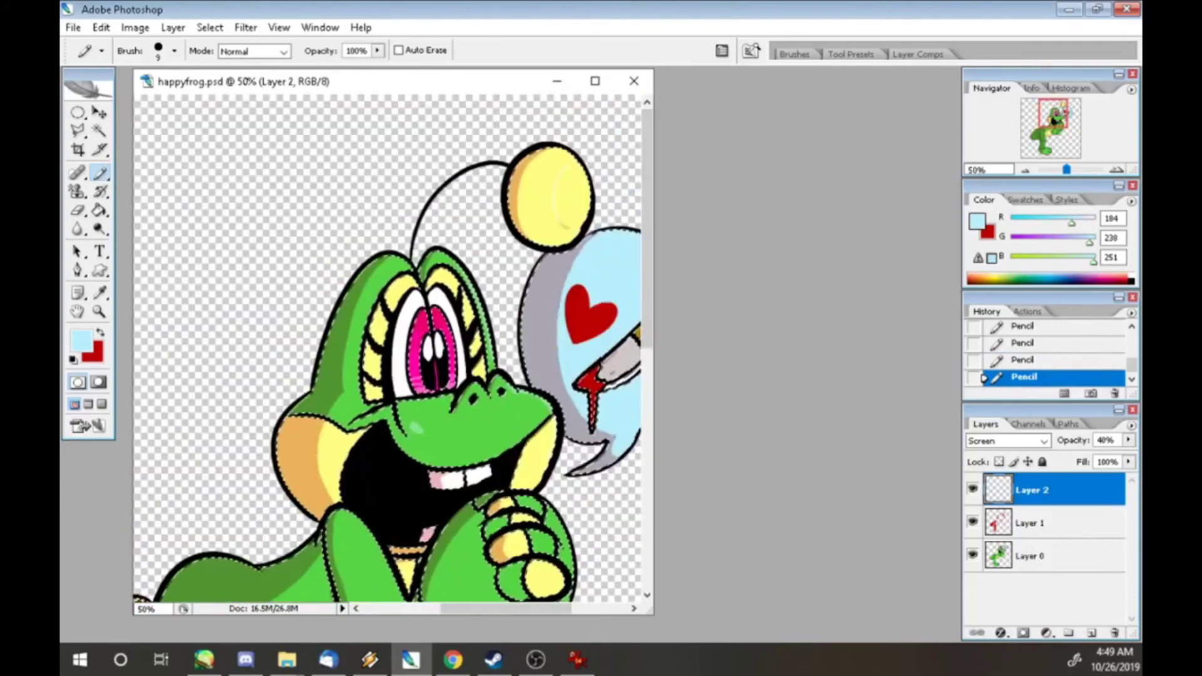
- Fill the antenna ball's highlight with the Paint Bucket and add light blue highlights to the speech bubble and heart
key(g)
click(611, 389)
key(b)
scroll(388, 347, right, 3)
drag(141, 513, 207, 567)
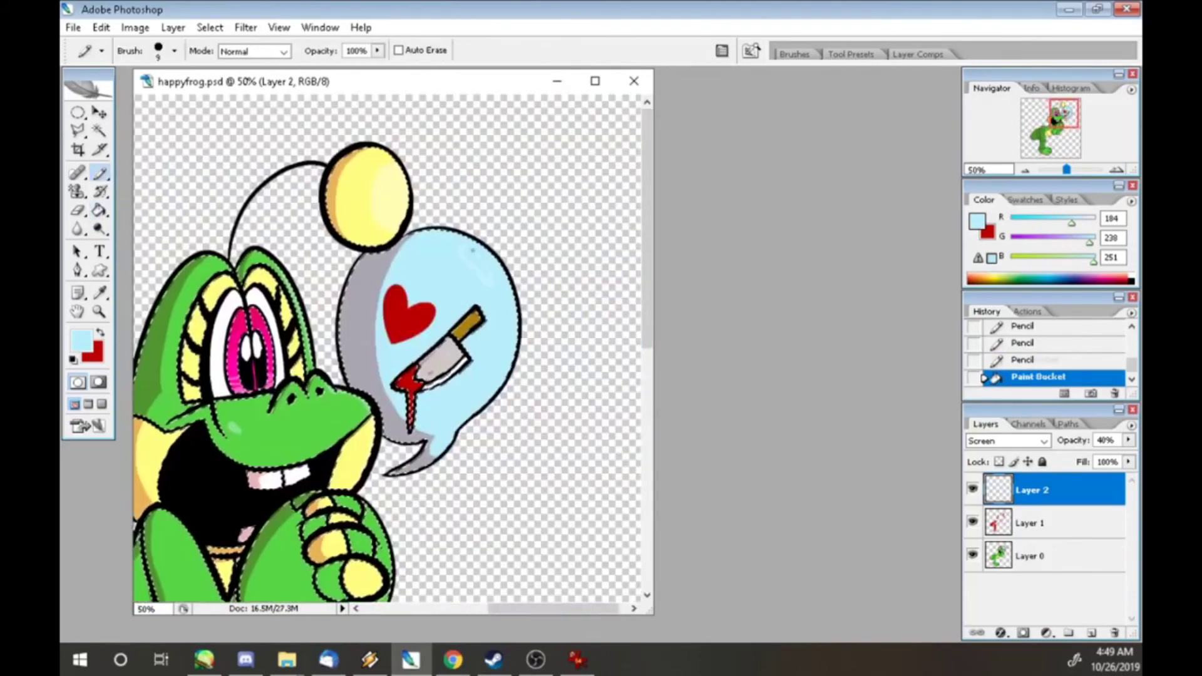
drag(138, 495, 219, 595)
key(g)
click(157, 439)
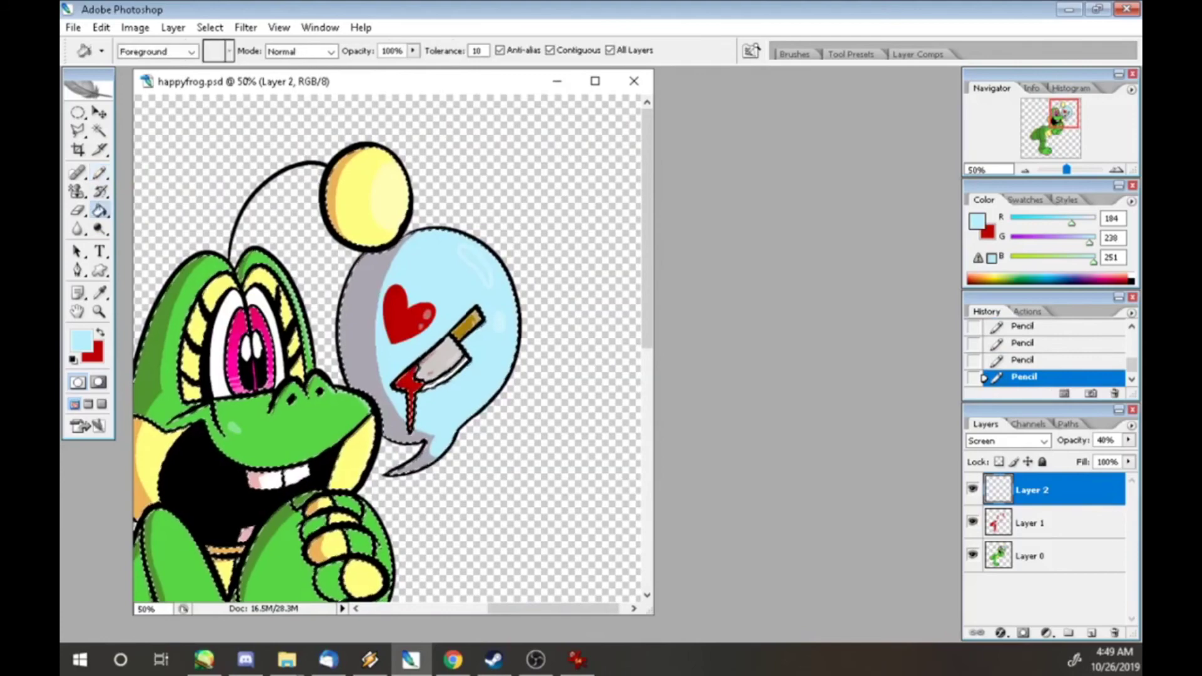
- Pencil light blue highlights on the frog's arms and clasped hands, erasing the excess
scroll(156, 432, down, 8)
key(b)
drag(144, 439, 178, 395)
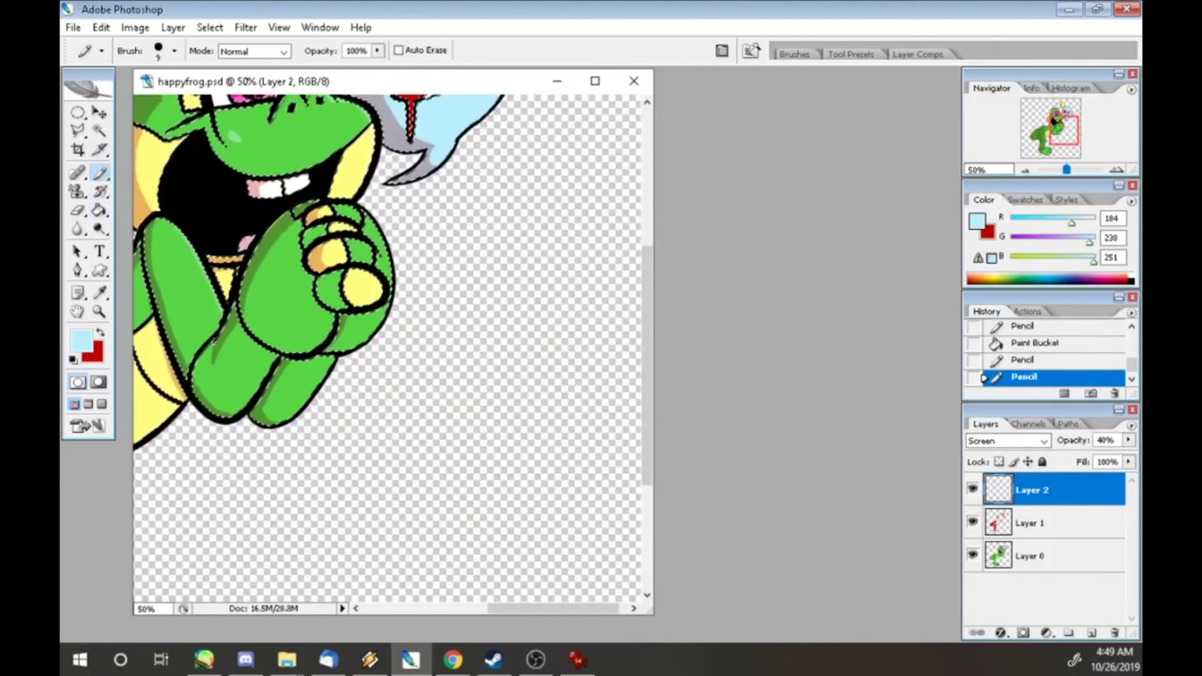
drag(186, 249, 190, 269)
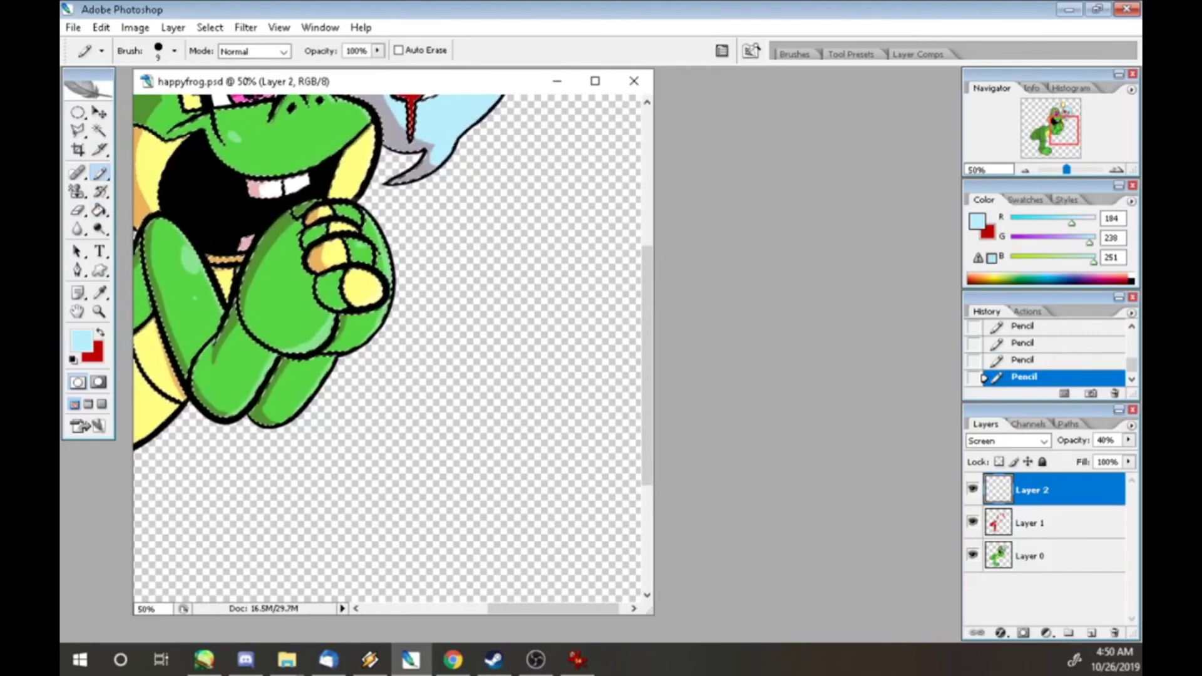
key(e)
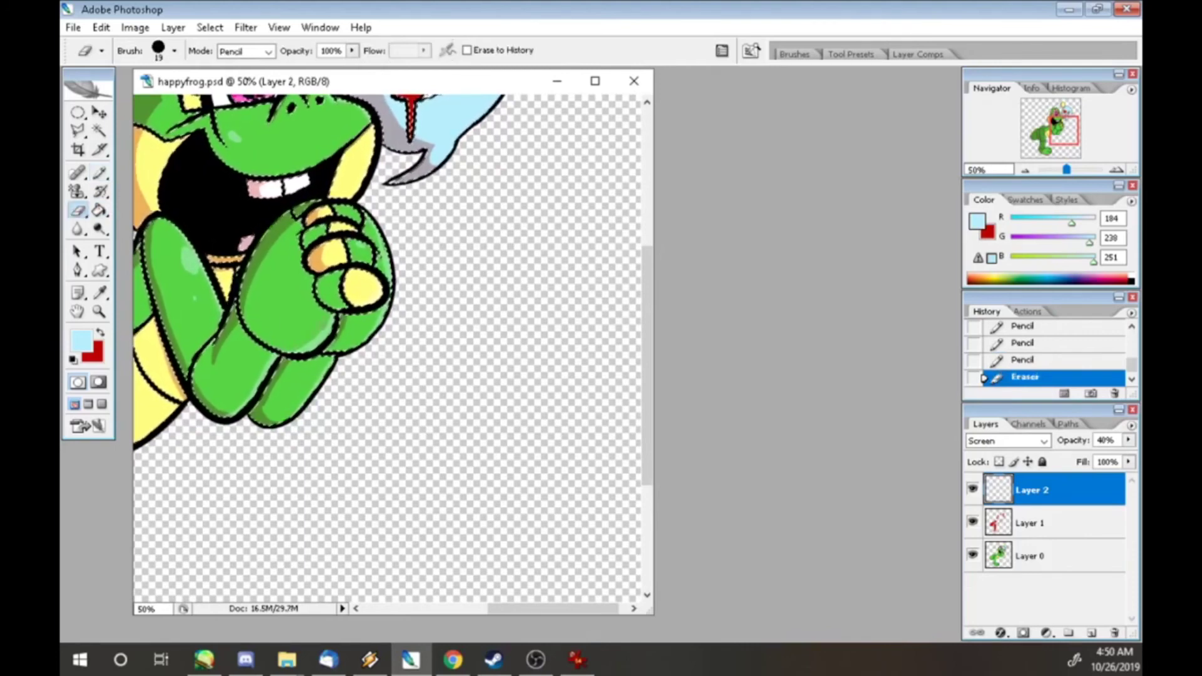
drag(325, 250, 370, 301)
key(b)
drag(157, 394, 180, 406)
- Pencil light blue highlights on the frog's front knee and the top of the foot
mouse_move(376, 375)
mouse_down()
mouse_move(589, 370)
mouse_move(617, 216)
mouse_up()
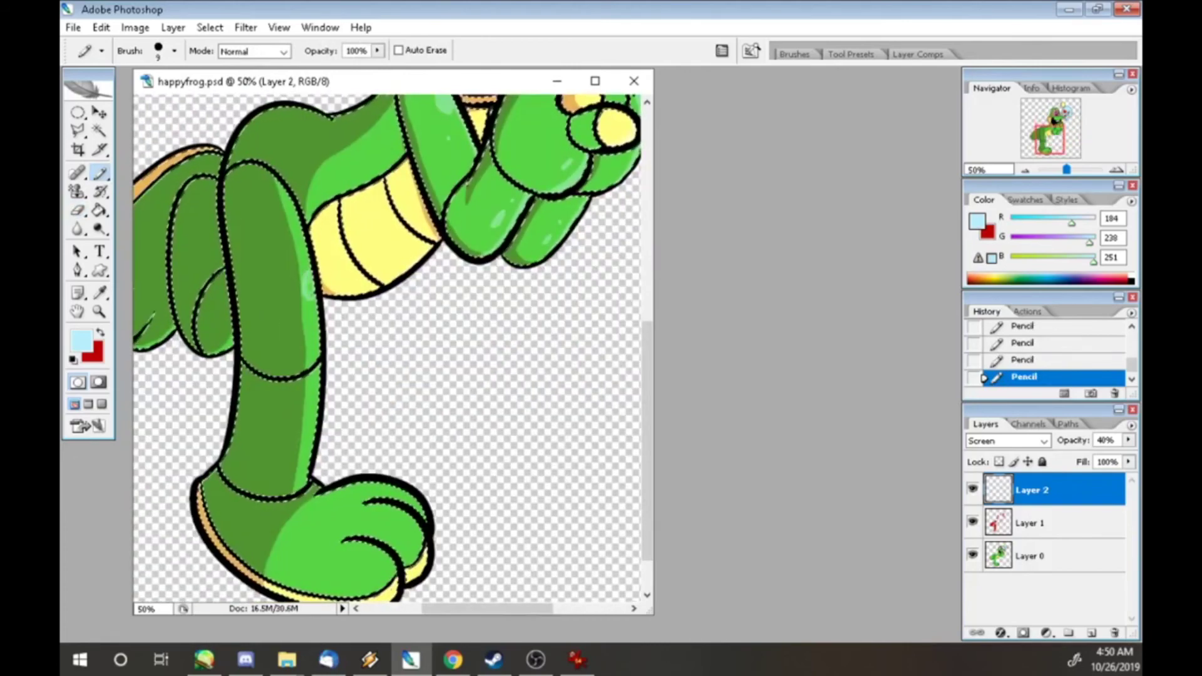
drag(278, 291, 311, 285)
scroll(389, 344, down, 3)
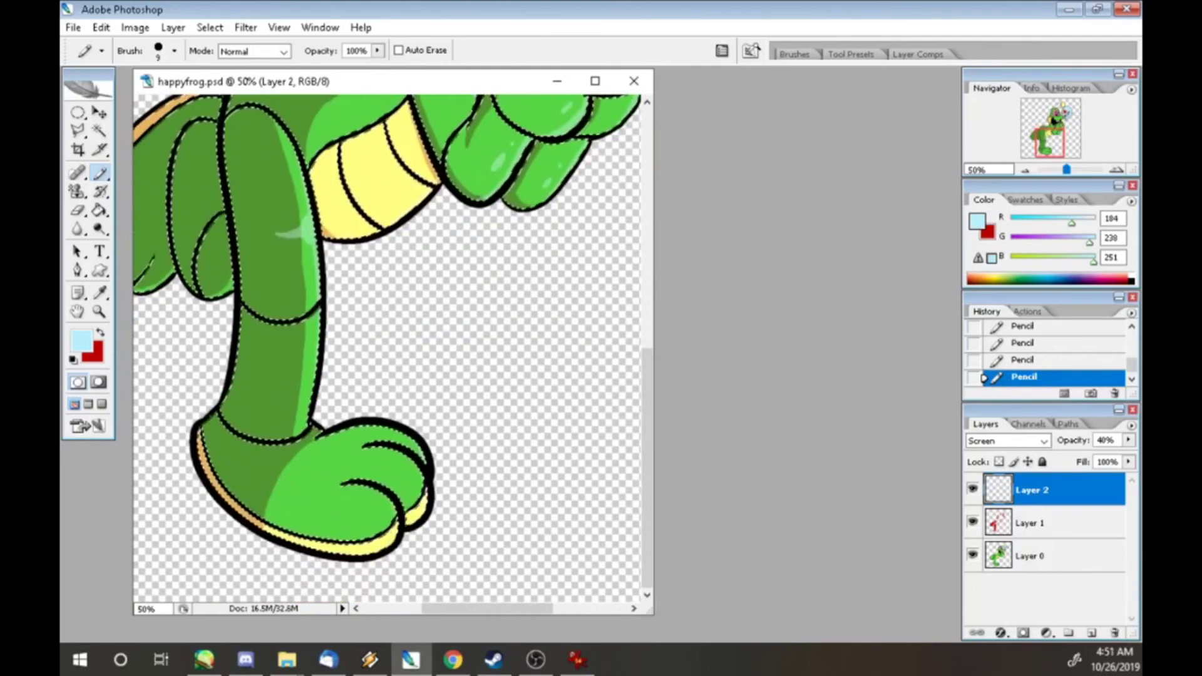
drag(324, 434, 349, 431)
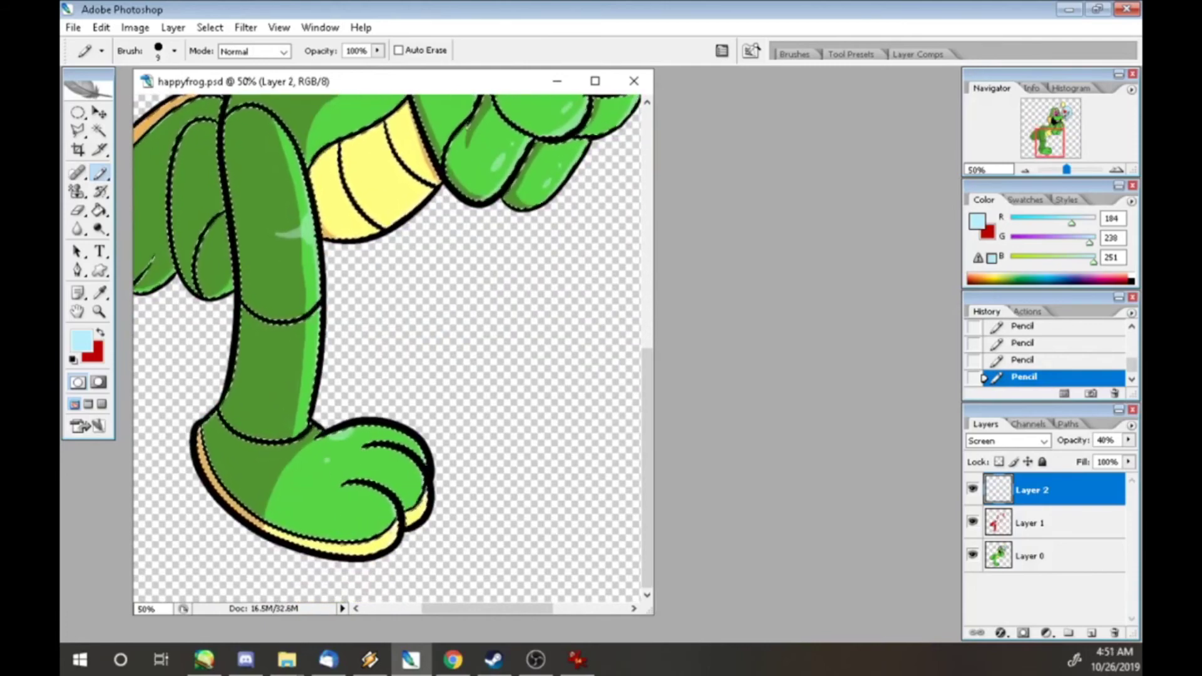
- Deselect and apply a black Outer Glow to Layer 0 with Normal blending, 100% opacity, 100% spread and 5 px size
key(ctrl+minus)
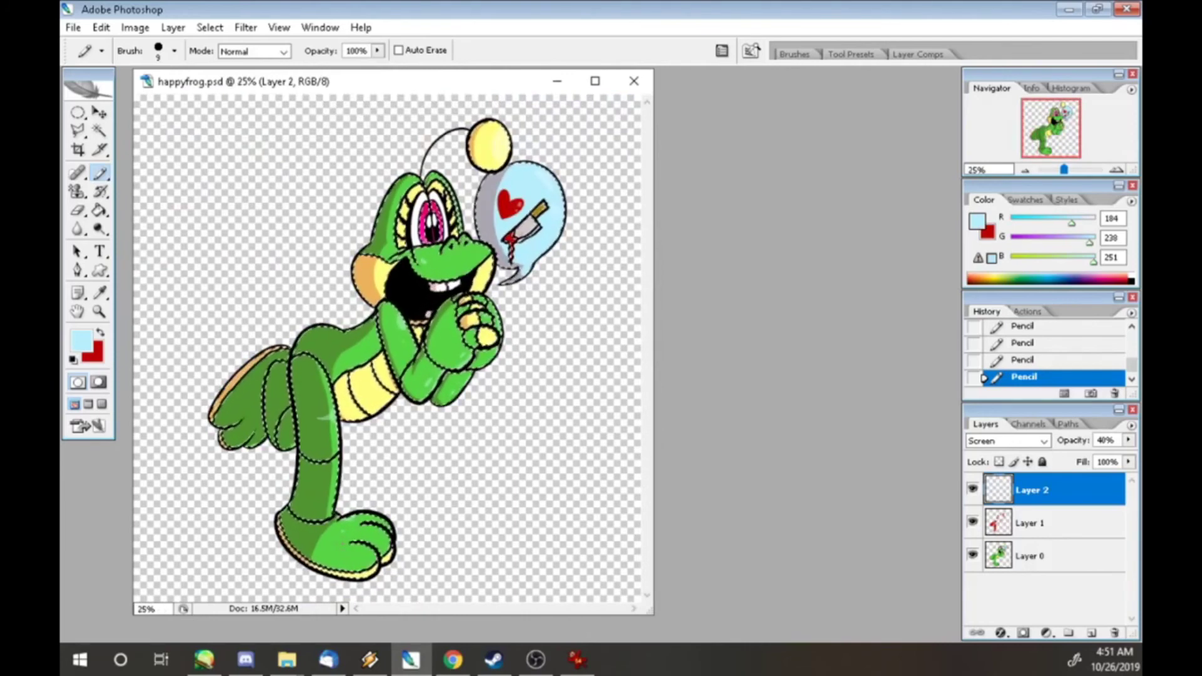
key(ctrl+d)
right_click(1032, 556)
click(996, 194)
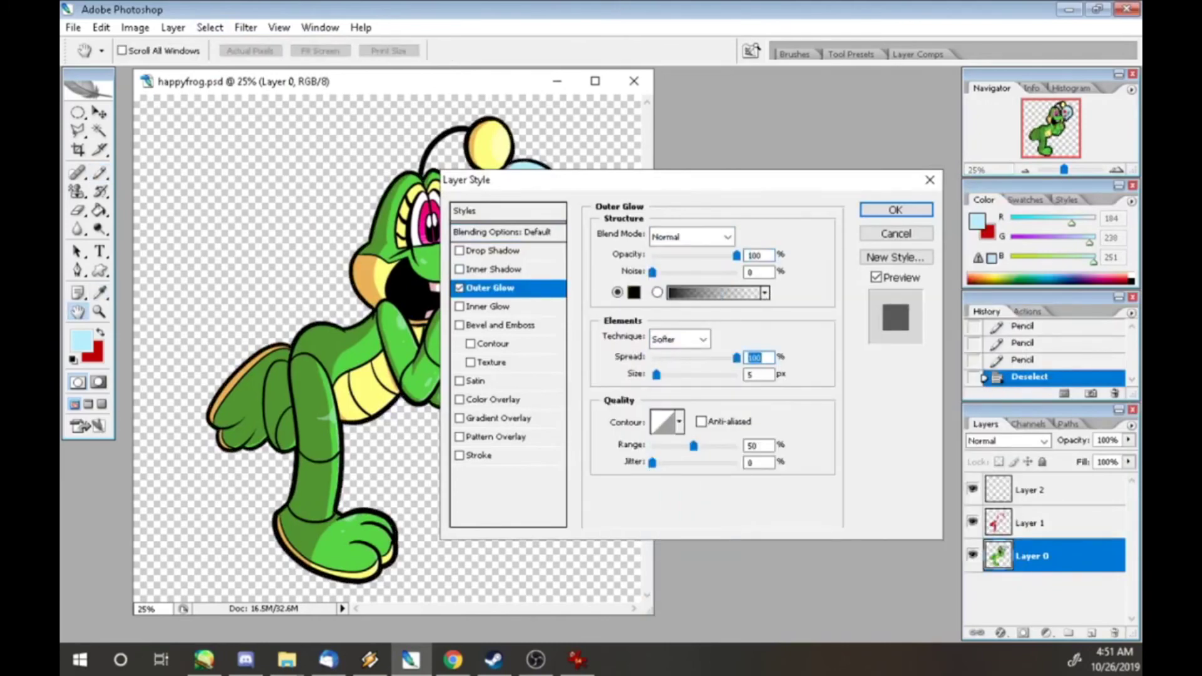
key(Return)
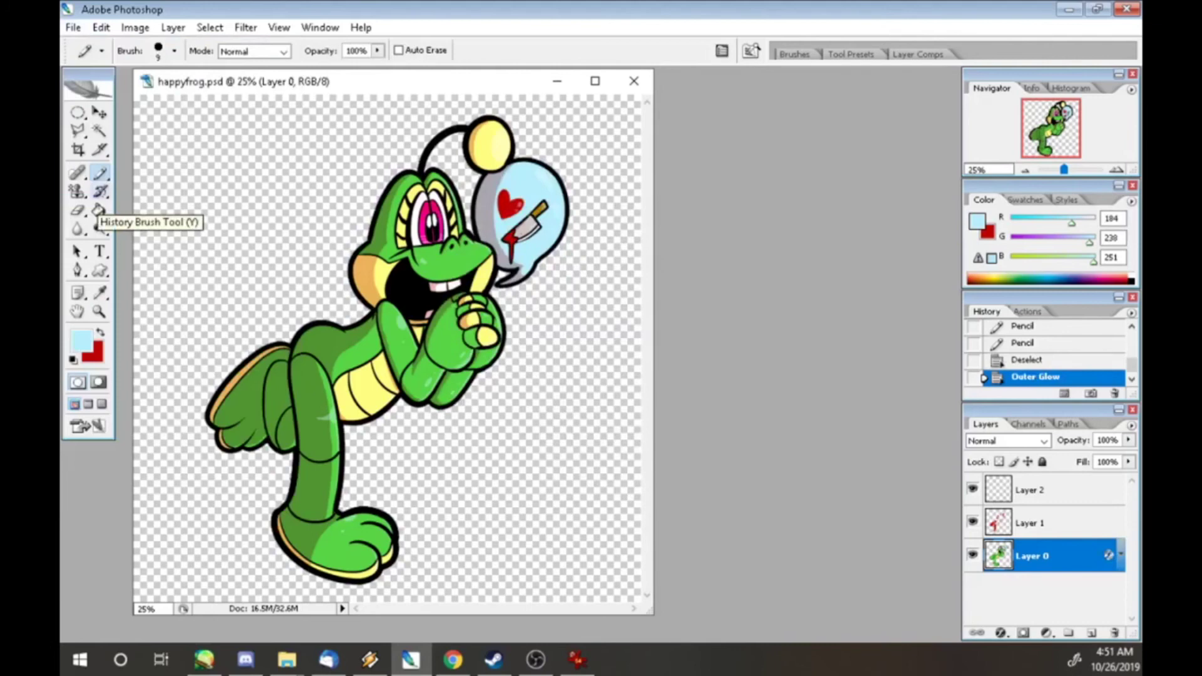
- Switch to Google Chrome
click(453, 659)
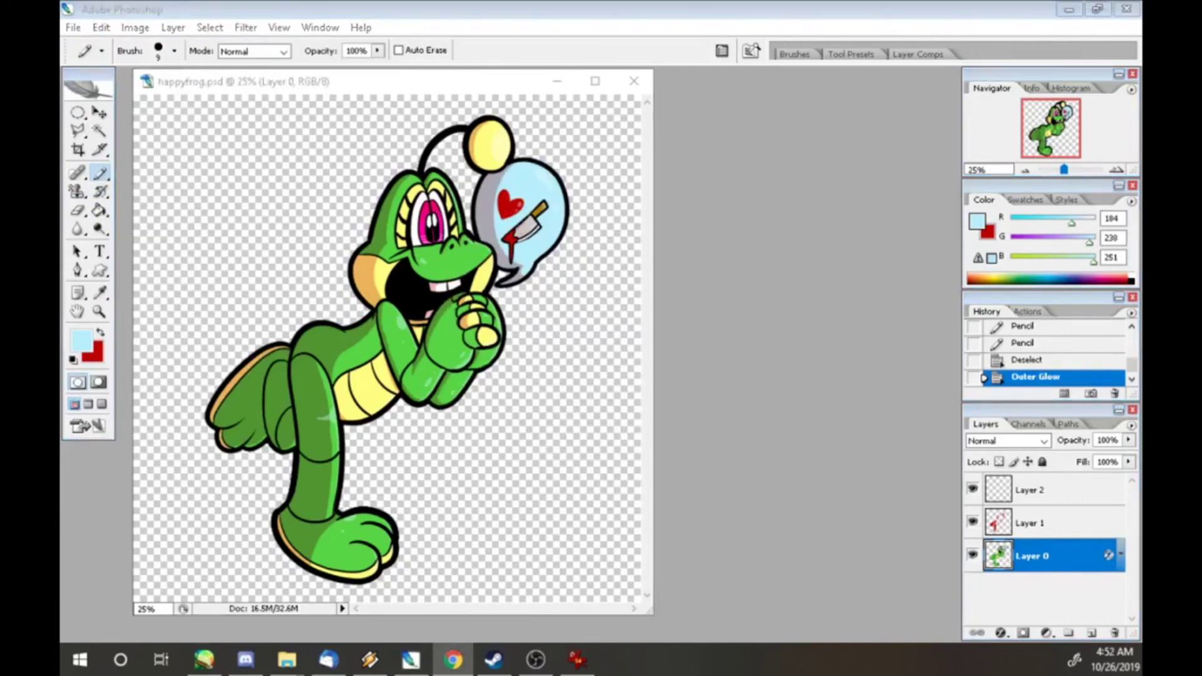